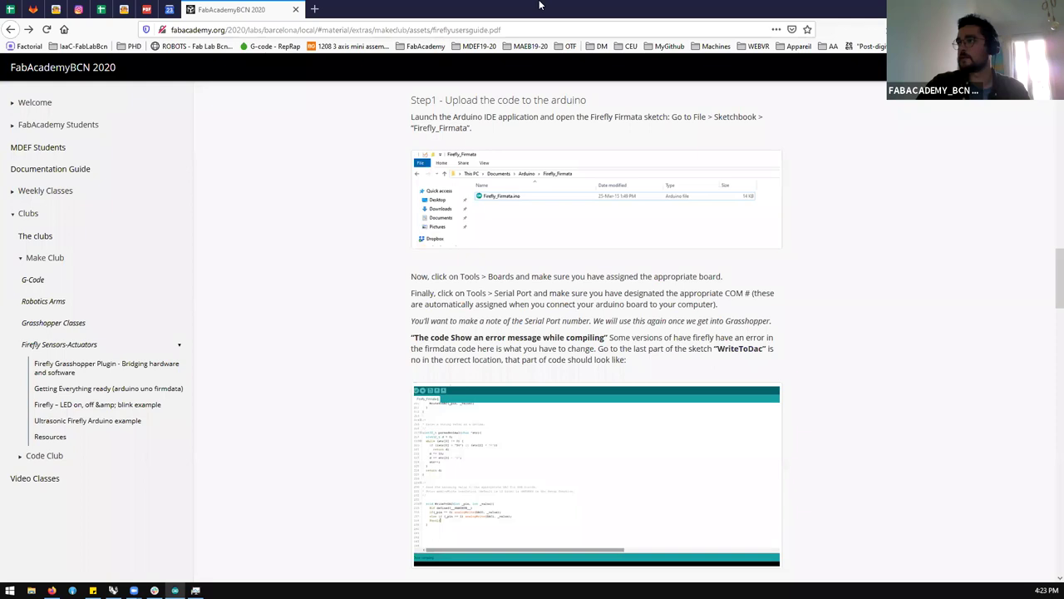
# Step: Switch to the Arduino IDE and create a new blank sketch
pyautogui.click(174, 590)
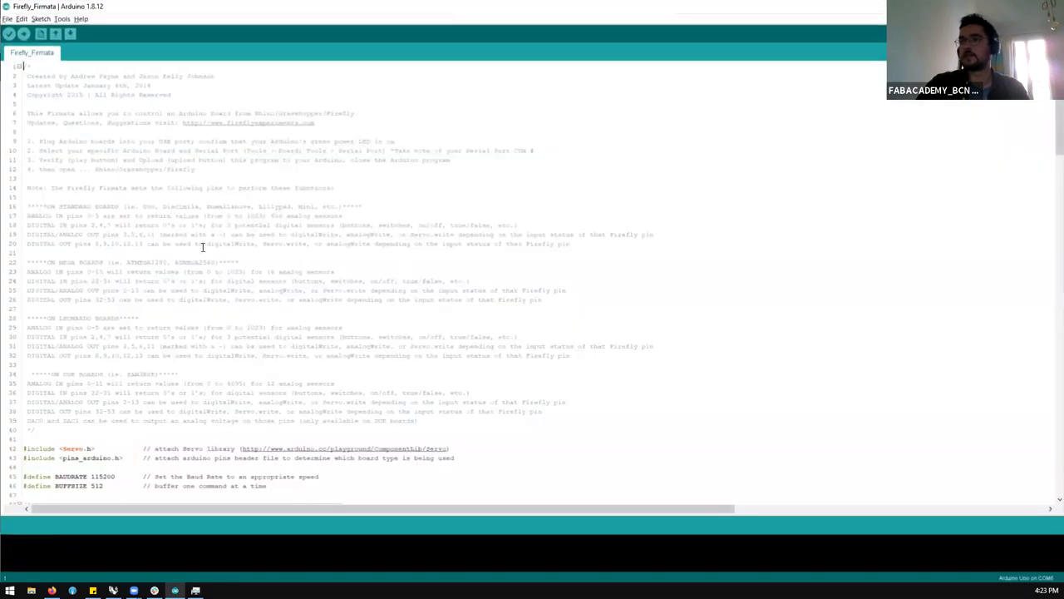
pyautogui.click(7, 19)
pyautogui.click(19, 30)
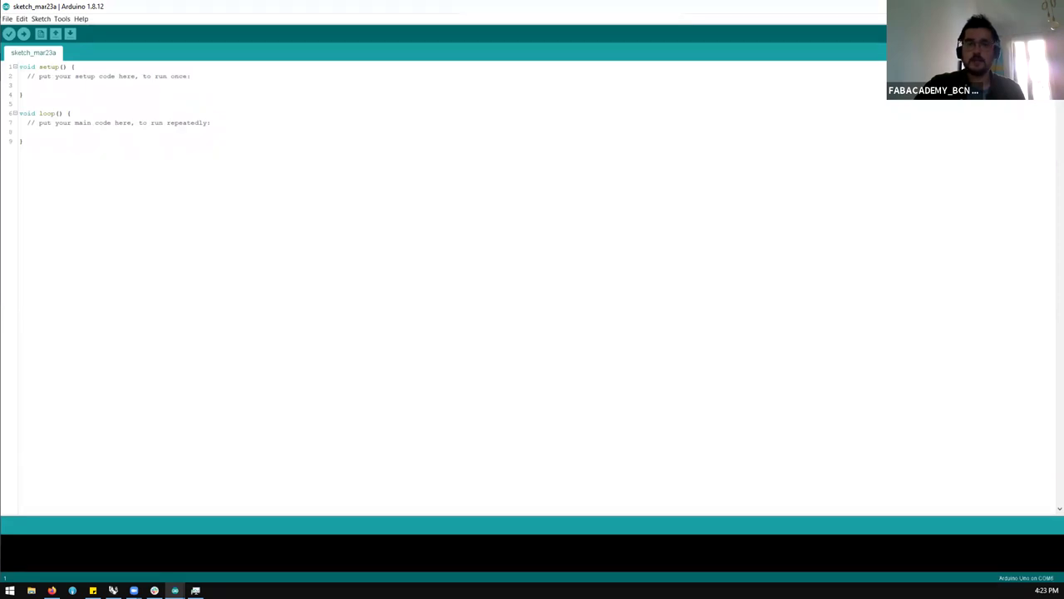
# Step: Open the Firefly_Firmata sketch from the sketchbook and maximize its window
pyautogui.click(10, 19)
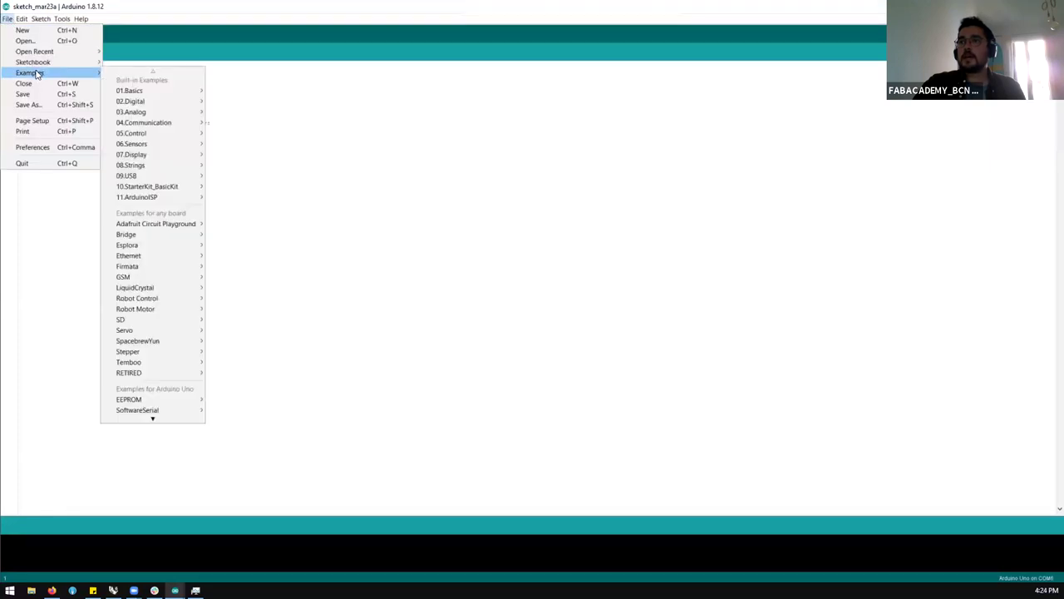
pyautogui.moveTo(36, 67)
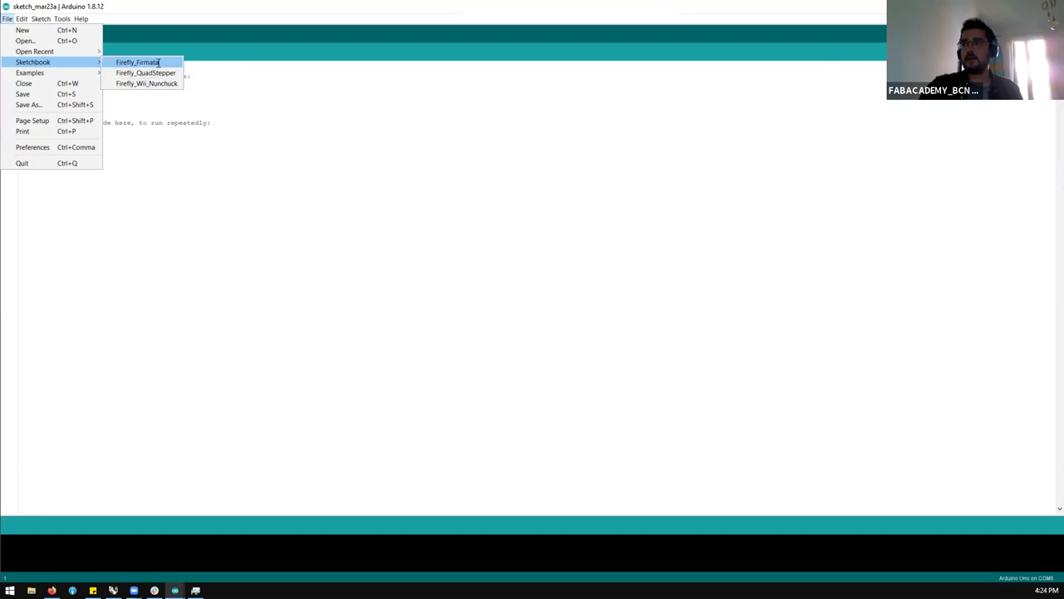
pyautogui.click(140, 63)
pyautogui.doubleClick(685, 22)
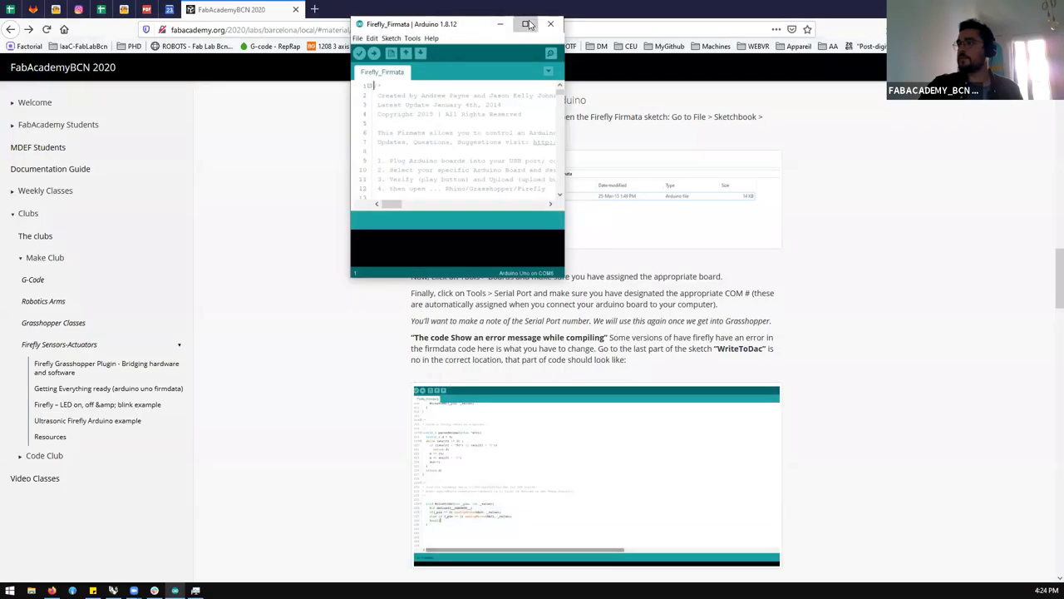
pyautogui.click(526, 24)
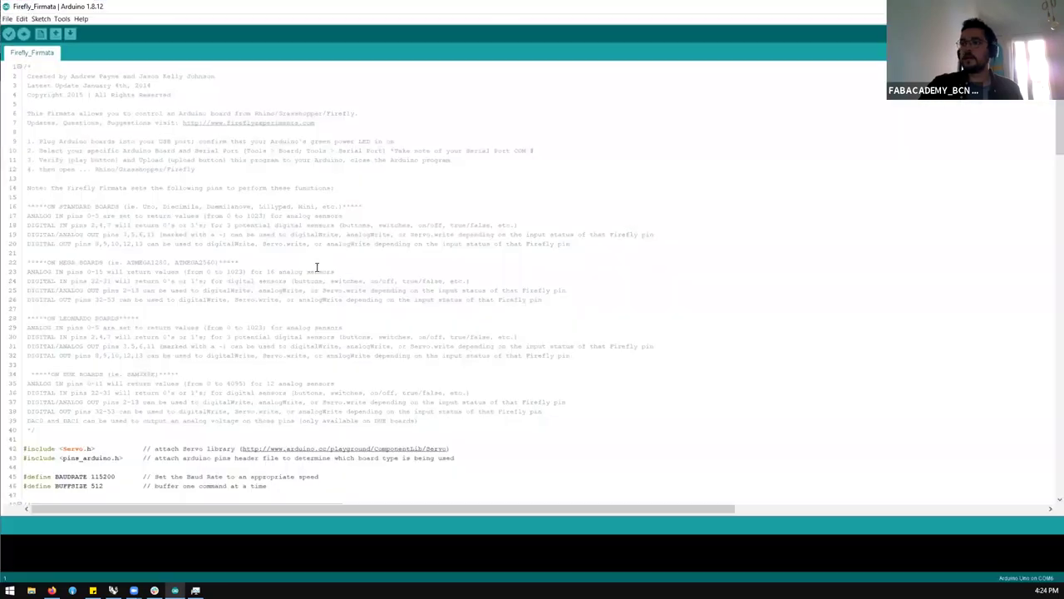
# Step: Skim the Firefly_Firmata code and examine the header comments describing pin functions for the Standard, Mega, Leonardo and Due boards
pyautogui.scroll(-20, 238, 260)
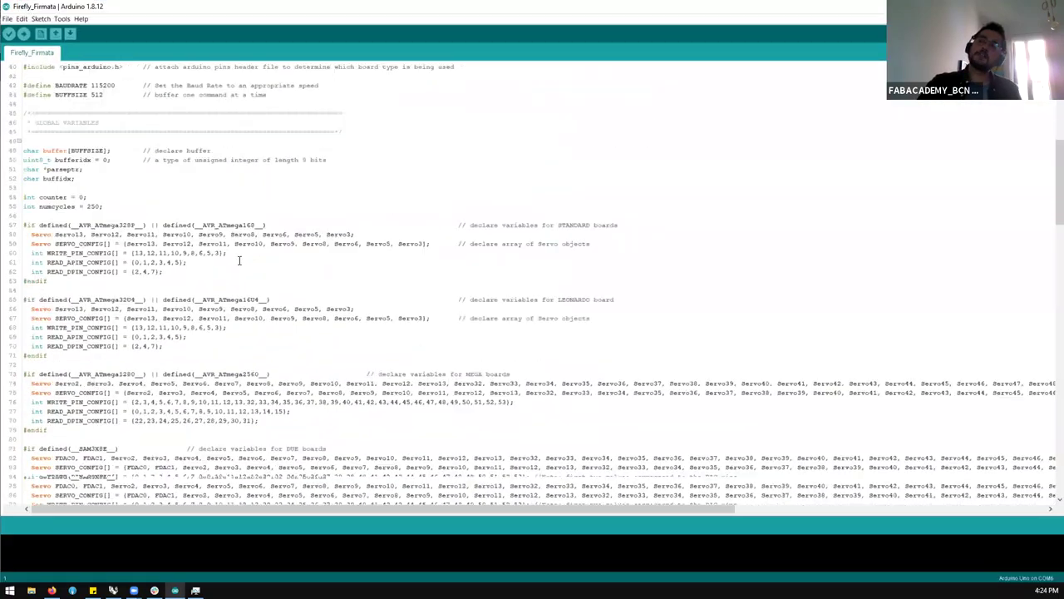
pyautogui.scroll(-20, 238, 260)
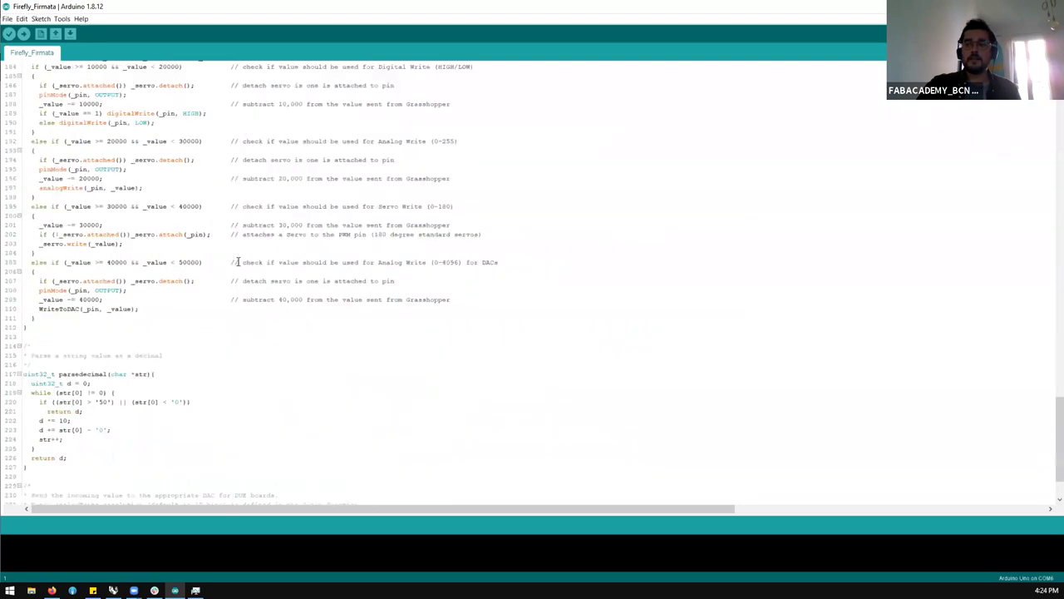
pyautogui.scroll(13, 252, 328)
pyautogui.scroll(20, 255, 337)
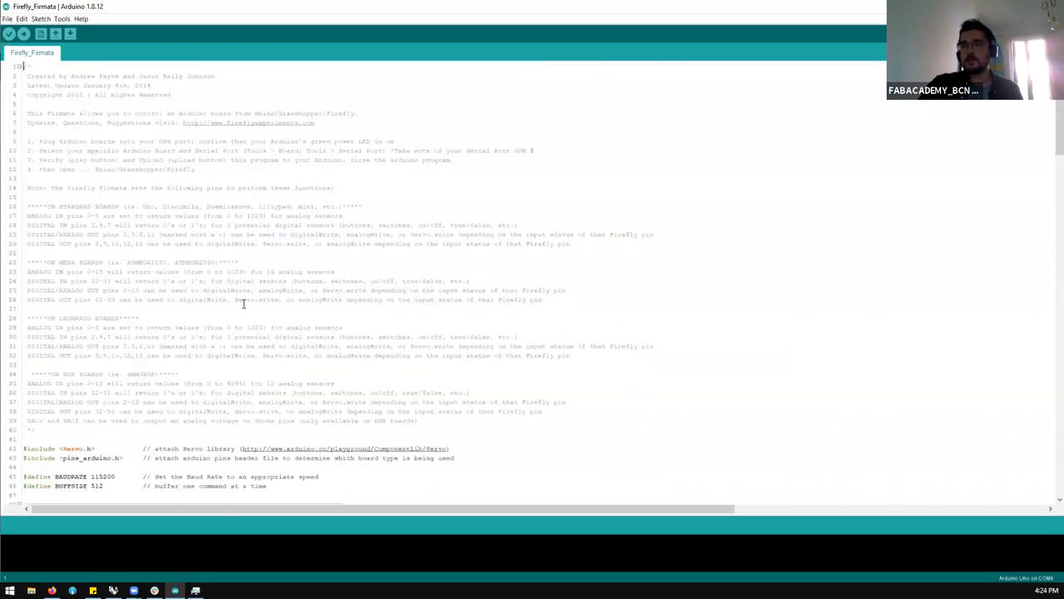
pyautogui.moveTo(25, 207); pyautogui.dragTo(180, 373)
pyautogui.click(179, 373)
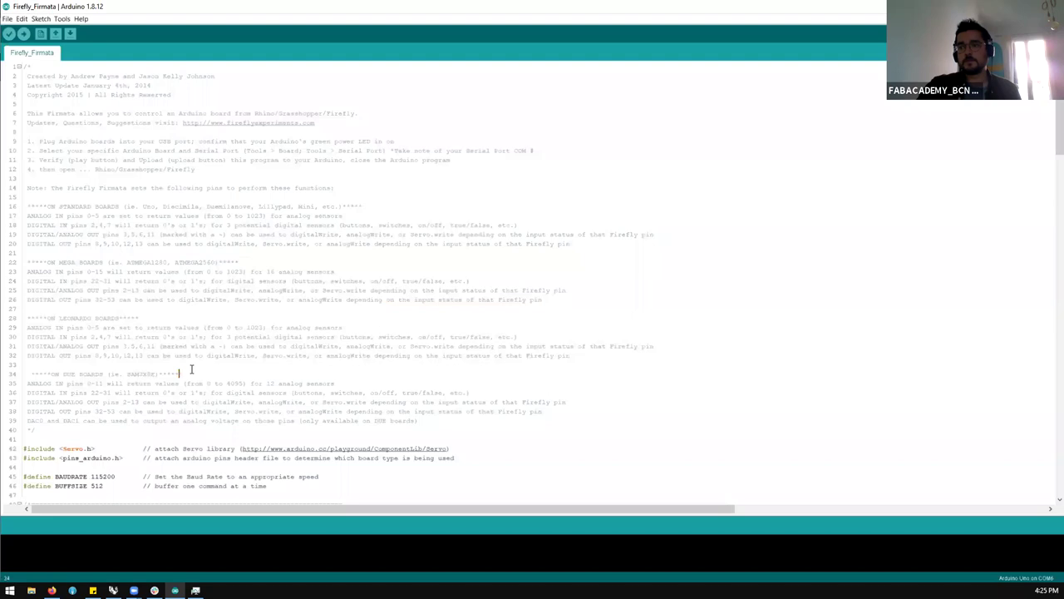
pyautogui.tripleClick(153, 379)
pyautogui.click(130, 376)
pyautogui.scroll(-3, 217, 350)
pyautogui.scroll(-4, 215, 343)
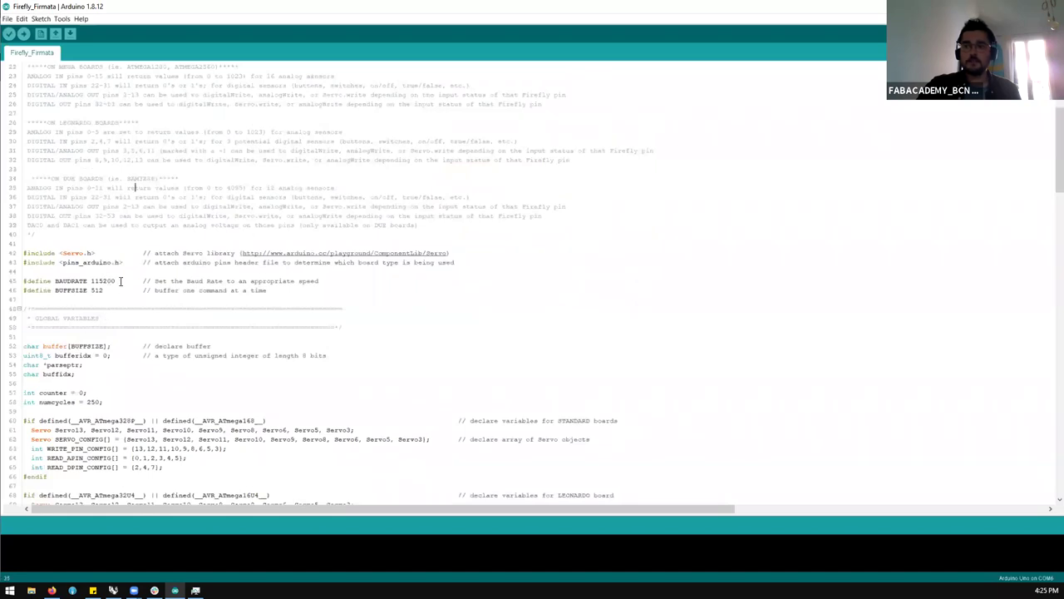
# Step: Examine the BAUDRATE definition and the servo, write-pin and read-pin configuration arrays declared for each board type
pyautogui.moveTo(121, 281); pyautogui.dragTo(23, 282)
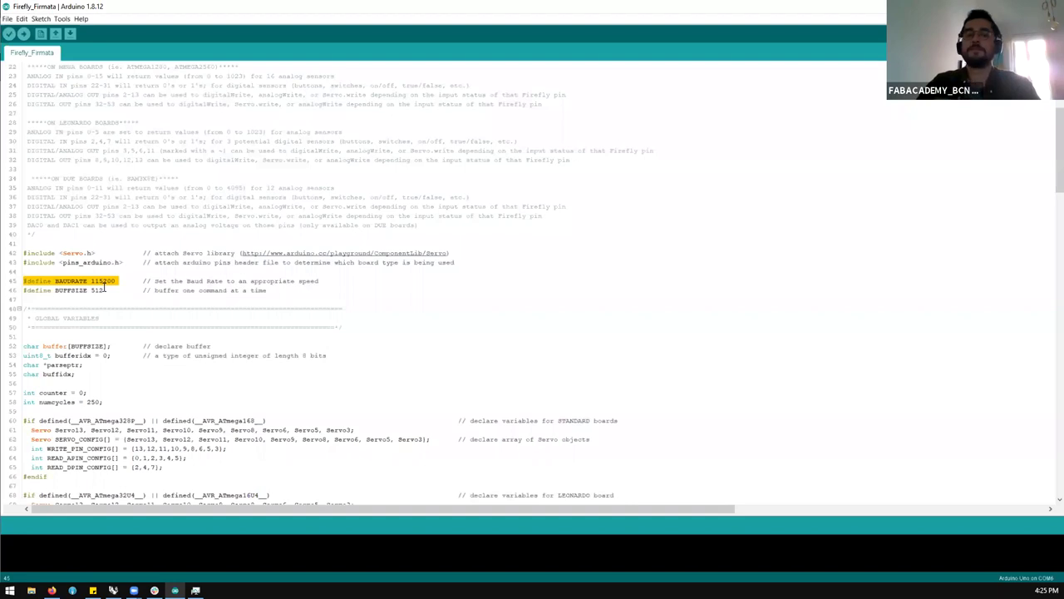
pyautogui.scroll(-1, 140, 241)
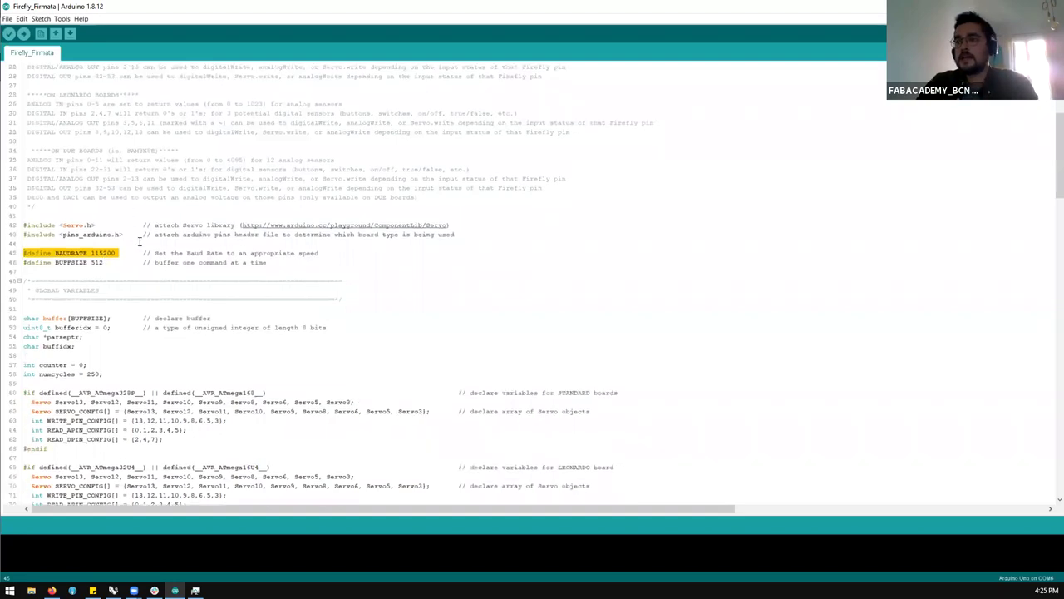
pyautogui.scroll(-1, 140, 241)
pyautogui.moveTo(121, 391); pyautogui.dragTo(49, 366)
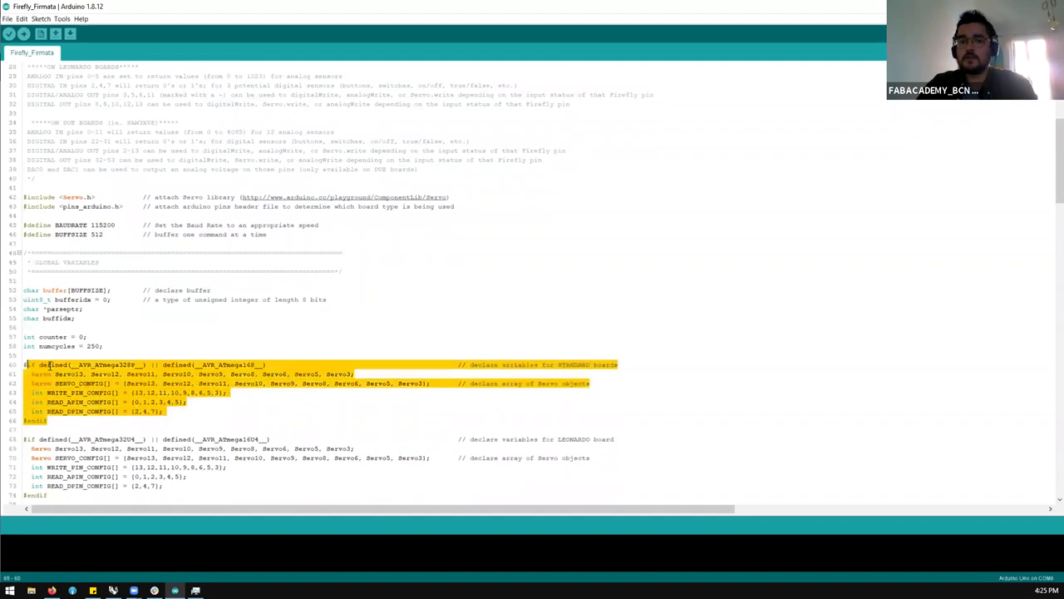
pyautogui.click(130, 383)
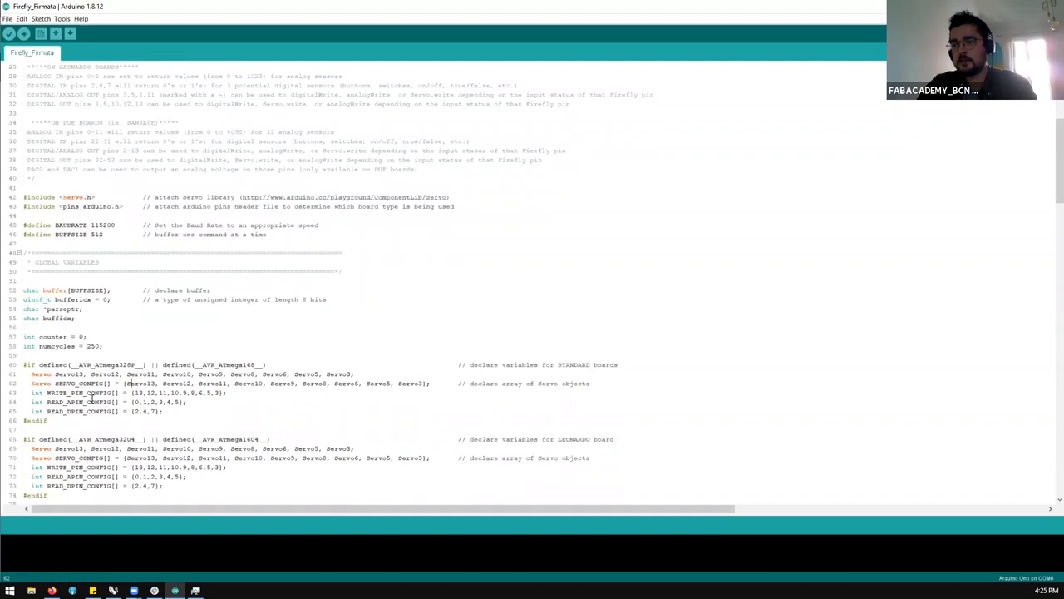
pyautogui.moveTo(131, 392); pyautogui.dragTo(227, 394)
pyautogui.click(227, 393)
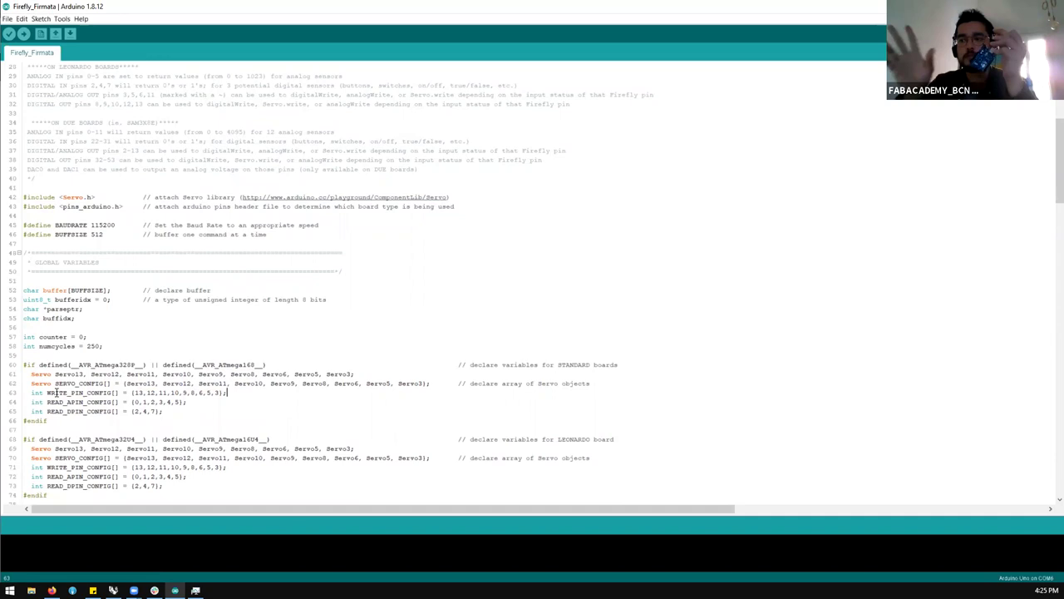
pyautogui.moveTo(131, 402)
pyautogui.mouseDown()
pyautogui.moveTo(184, 395)
pyautogui.moveTo(134, 411)
pyautogui.mouseUp()
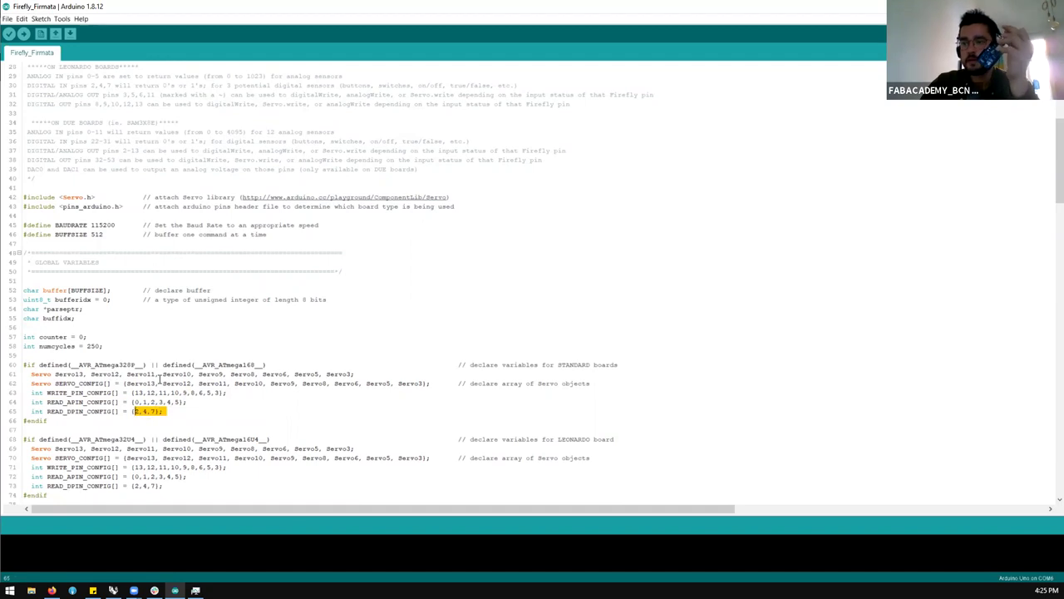
pyautogui.moveTo(124, 373); pyautogui.dragTo(432, 406)
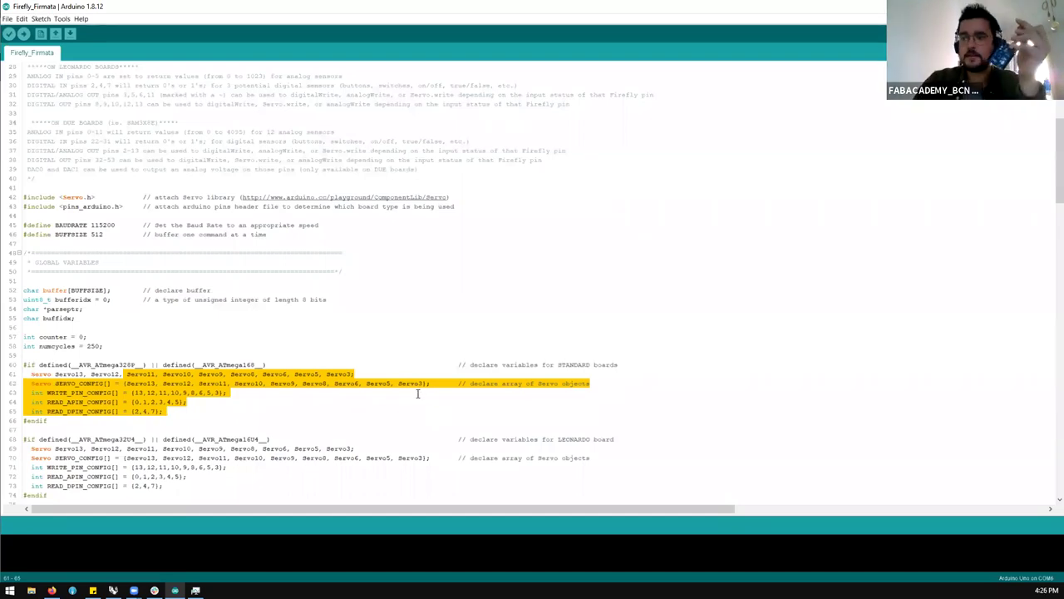
pyautogui.scroll(-8, 419, 393)
pyautogui.click(291, 334)
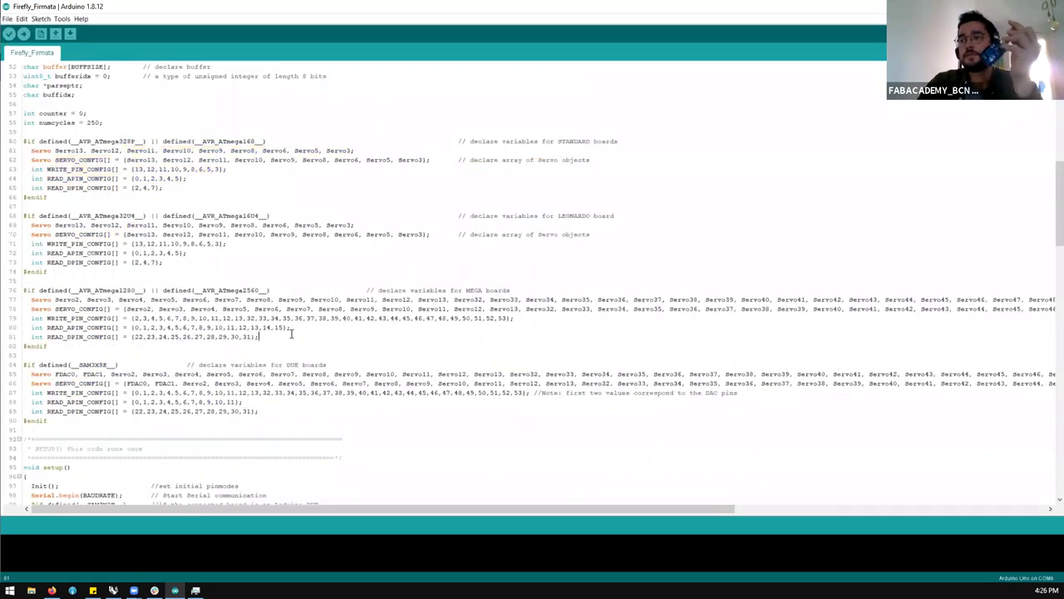
pyautogui.scroll(-1, 174, 258)
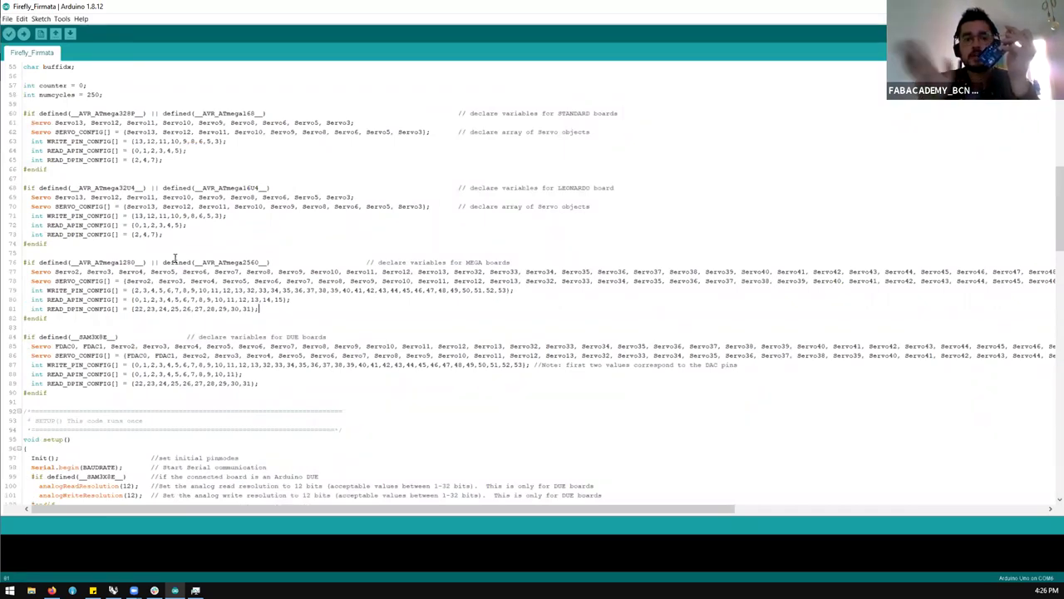
pyautogui.scroll(-5, 173, 248)
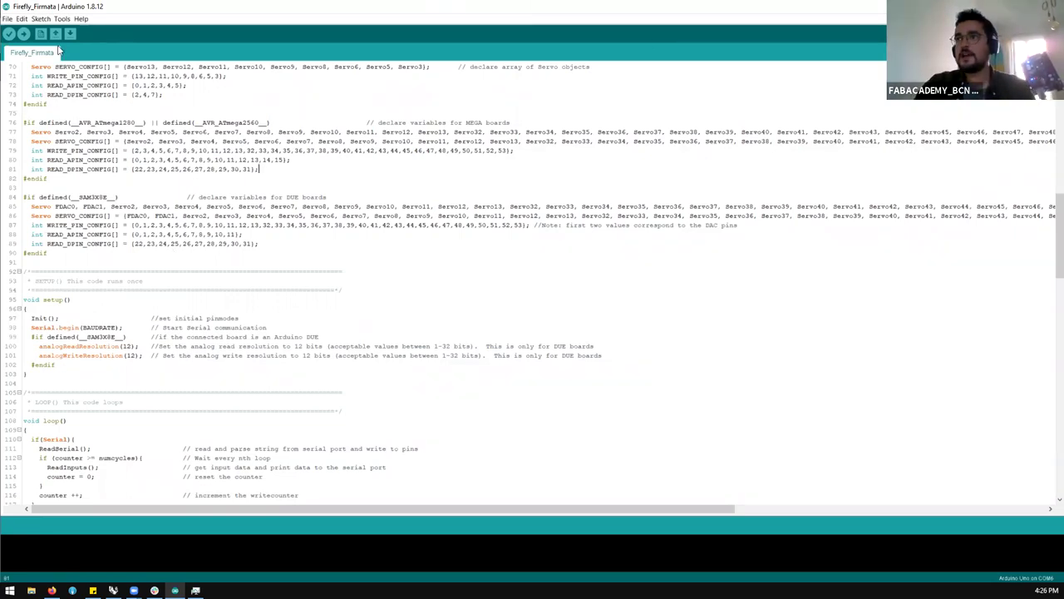
# Step: Check the selected board (Arduino Uno) and port (COM6), and upload the Firefly_Firmata sketch to the board
pyautogui.click(61, 19)
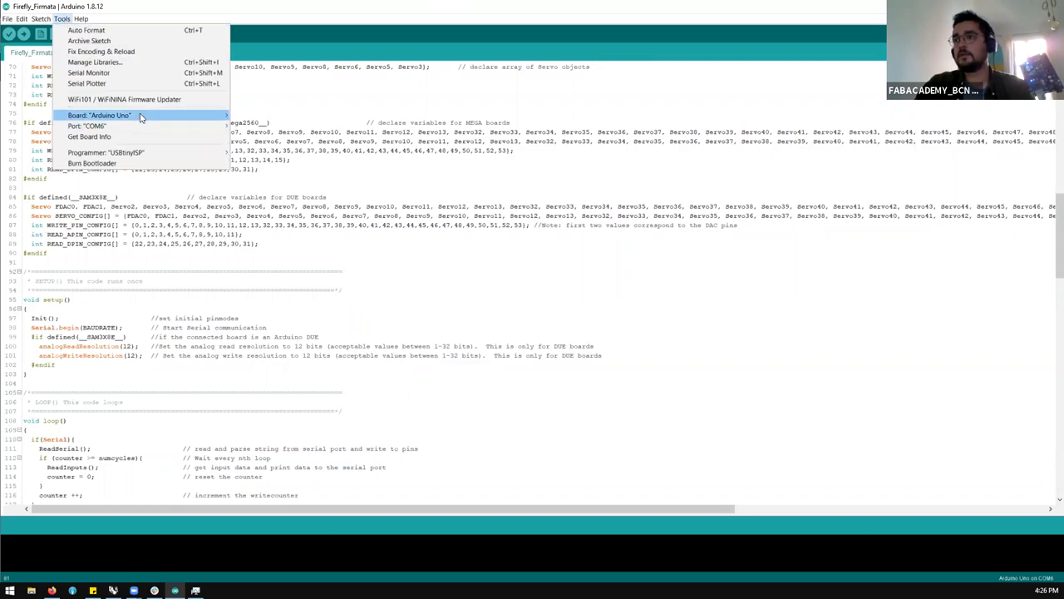
pyautogui.moveTo(140, 117)
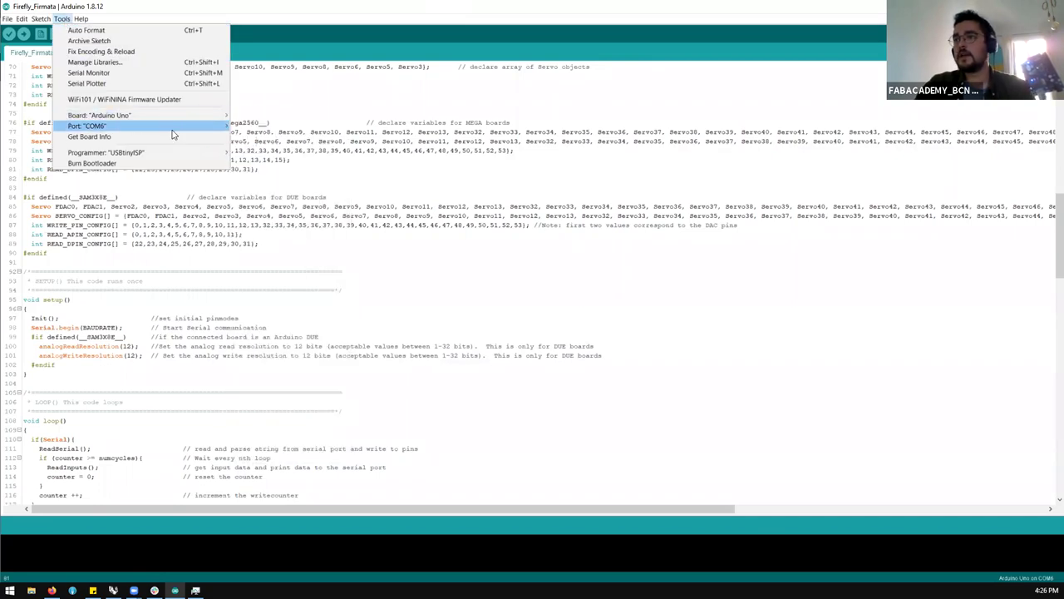
pyautogui.click(213, 208)
pyautogui.click(23, 34)
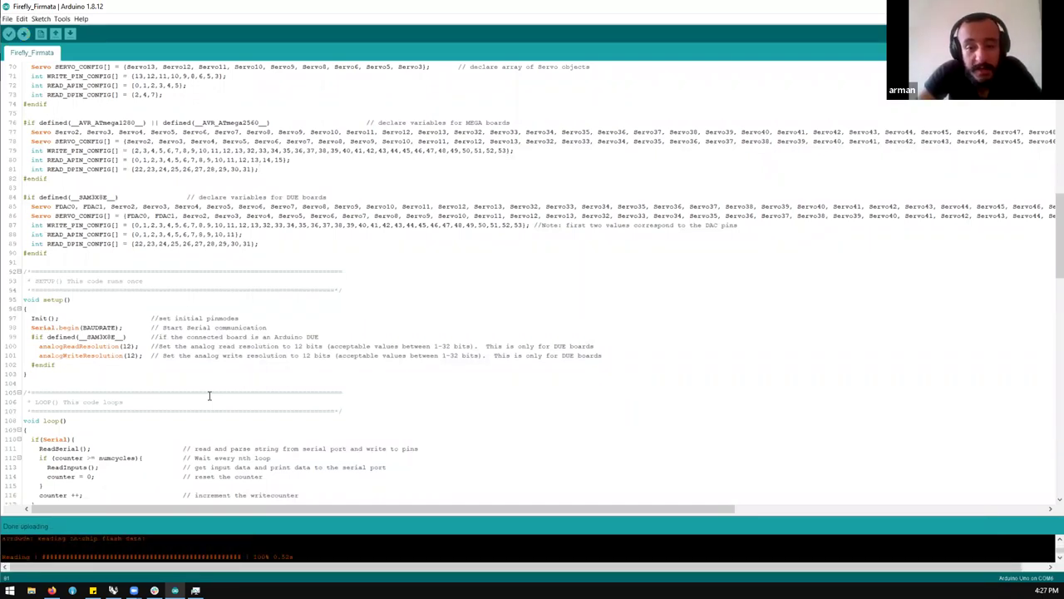
# Step: Review the sketch's setup, loop and pin-writing functions, and return to the header comments
pyautogui.scroll(-18, 210, 396)
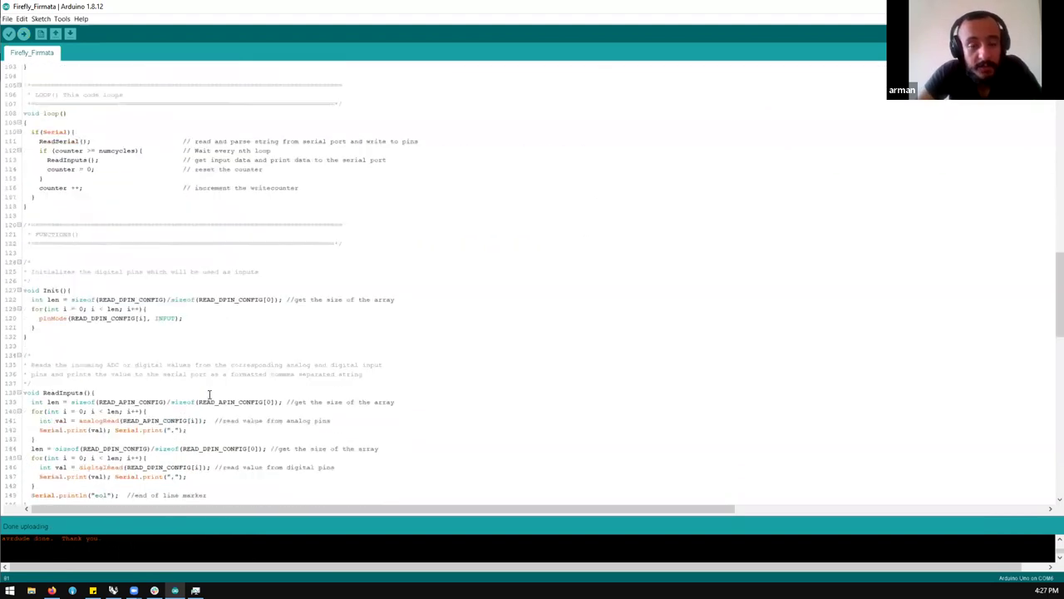
pyautogui.scroll(-17, 210, 396)
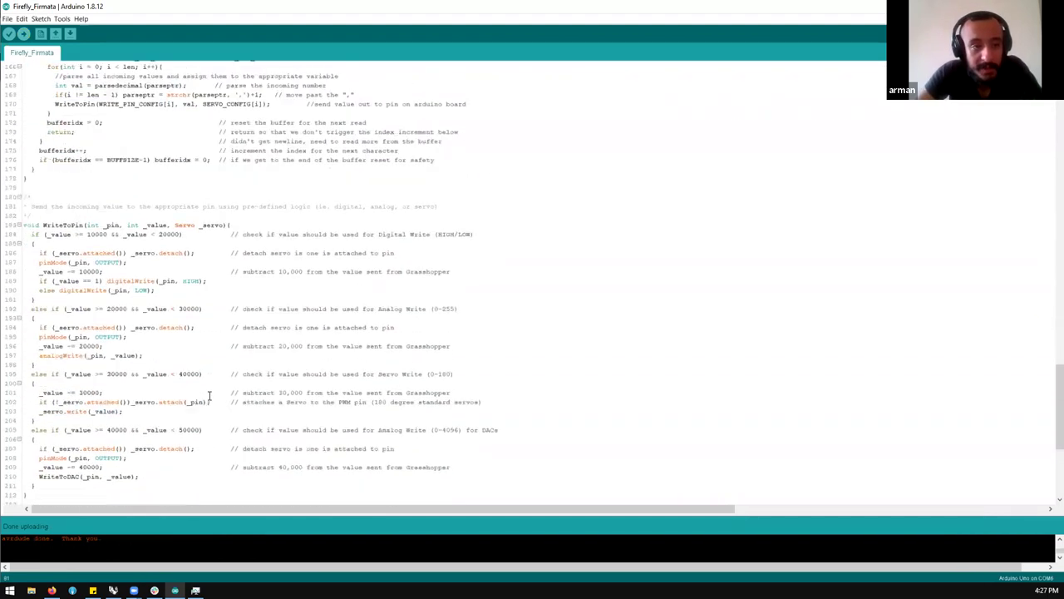
pyautogui.scroll(-6, 210, 396)
pyautogui.scroll(20, 210, 396)
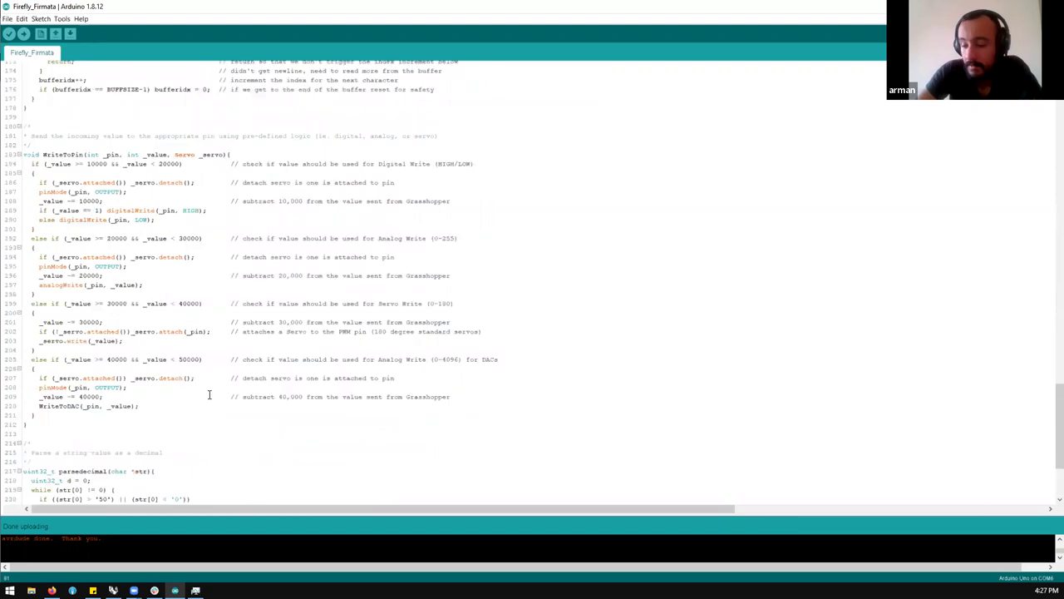
pyautogui.scroll(16, 209, 392)
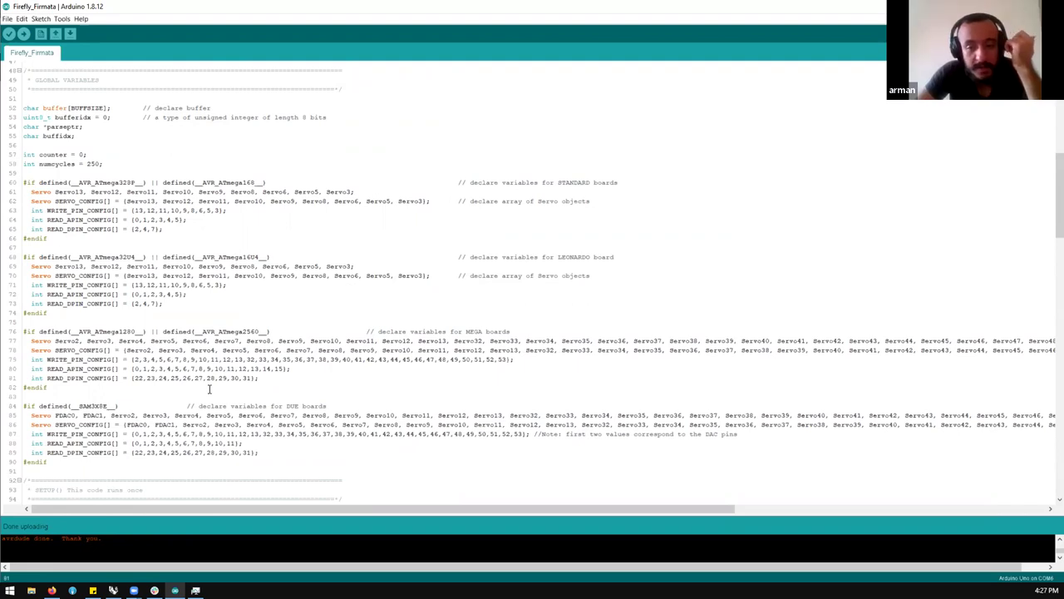
pyautogui.scroll(13, 223, 295)
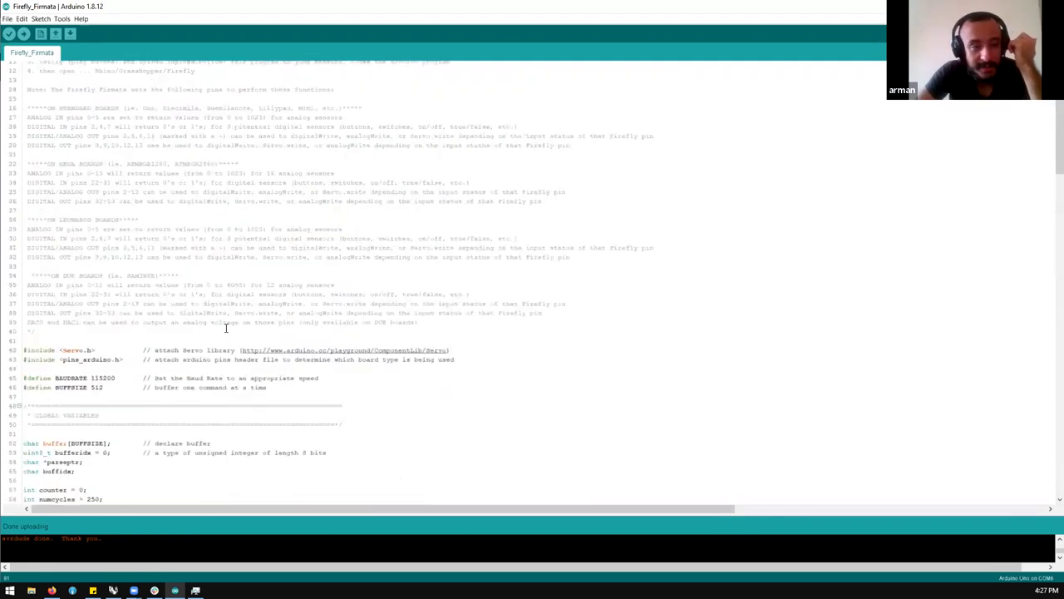
pyautogui.scroll(3, 223, 295)
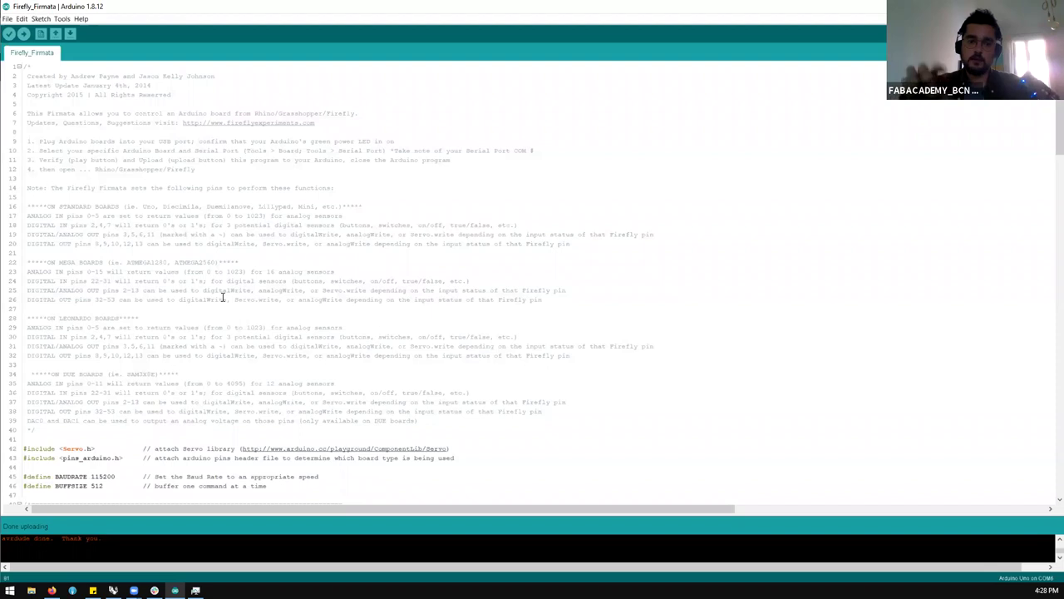
# Step: Examine the WriteToDAC function at the end of the sketch and highlight the guide's "WriteToDac" note on the compile error
pyautogui.scroll(-15, 222, 297)
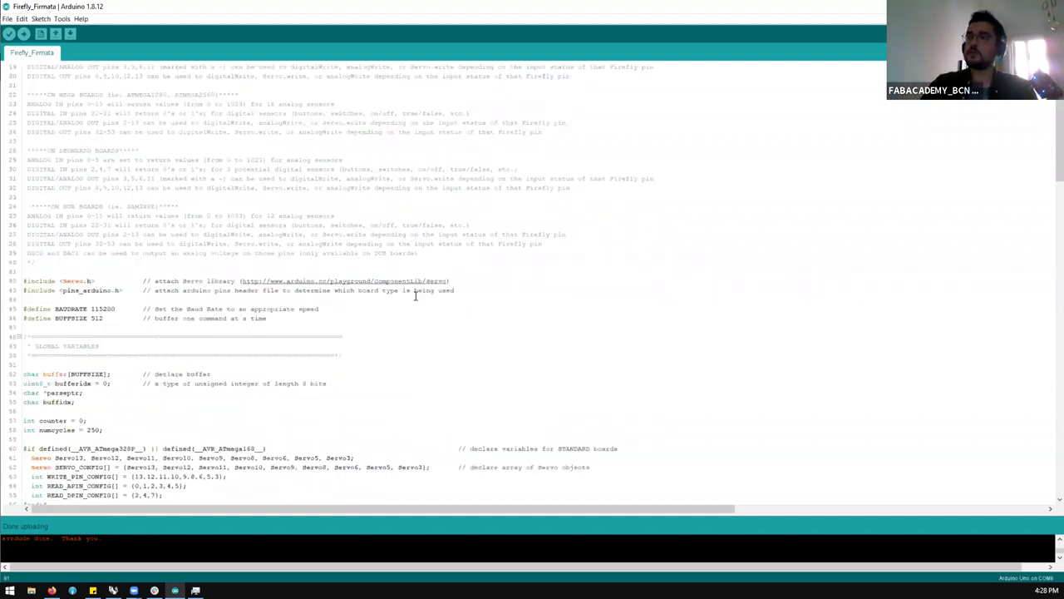
pyautogui.scroll(-20, 222, 255)
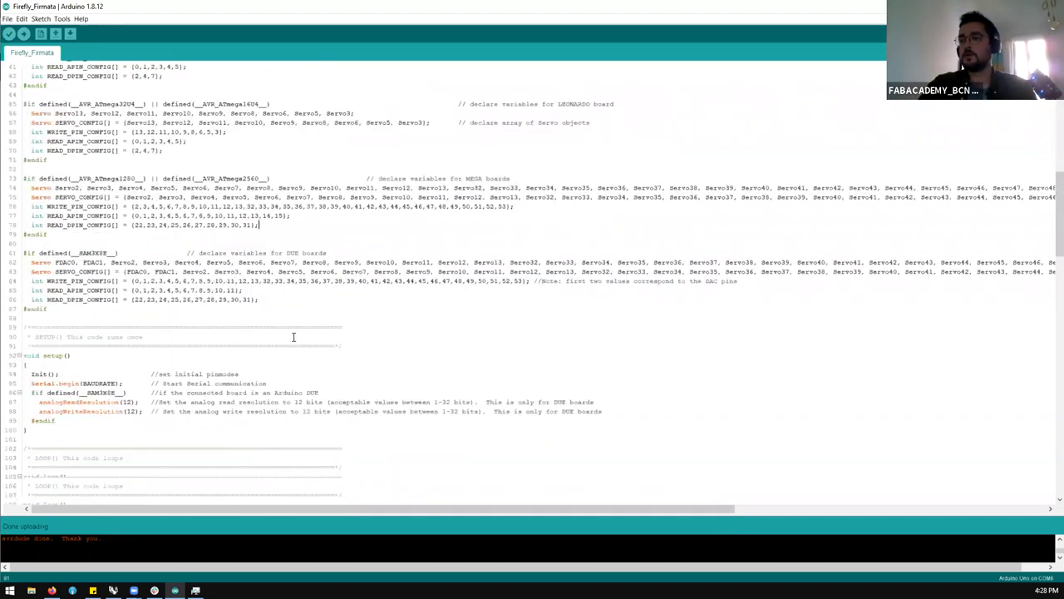
pyautogui.scroll(-9, 284, 366)
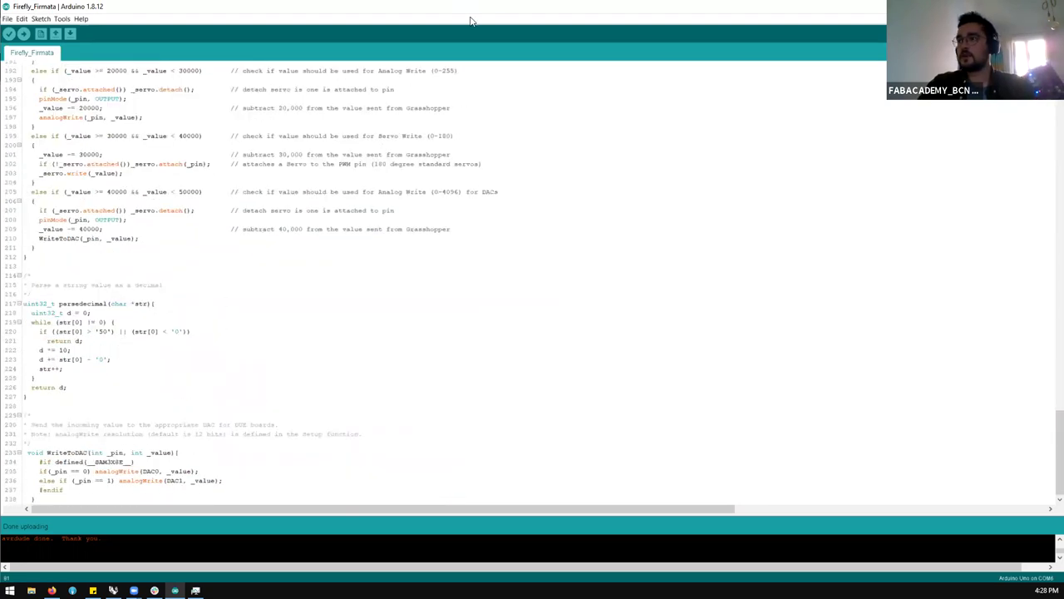
pyautogui.moveTo(470, 16); pyautogui.dragTo(915, 137)
pyautogui.scroll(-4, 391, 291)
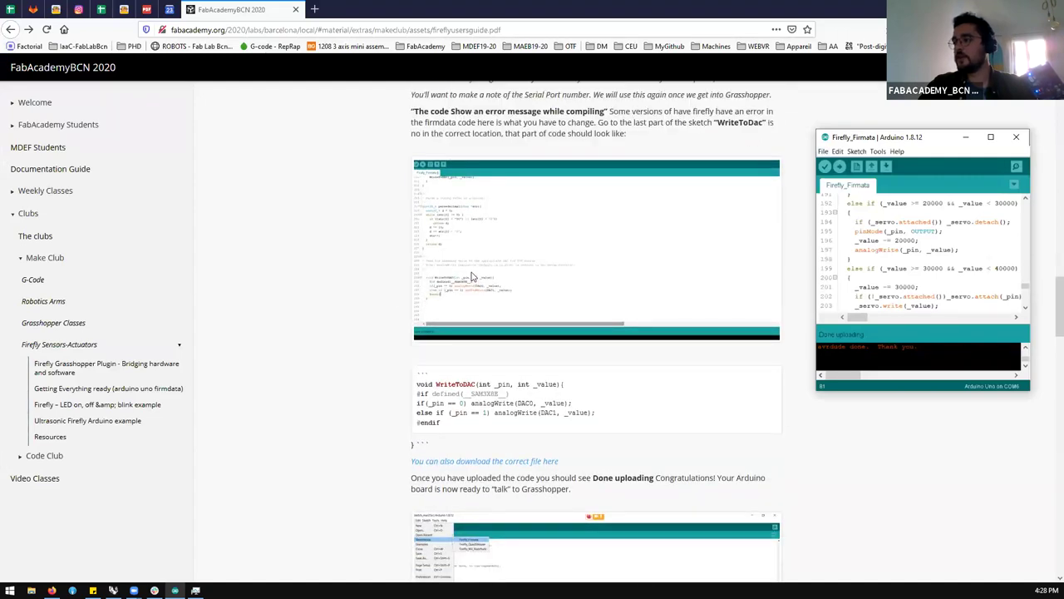
pyautogui.scroll(1, 743, 168)
pyautogui.moveTo(713, 179); pyautogui.dragTo(766, 181)
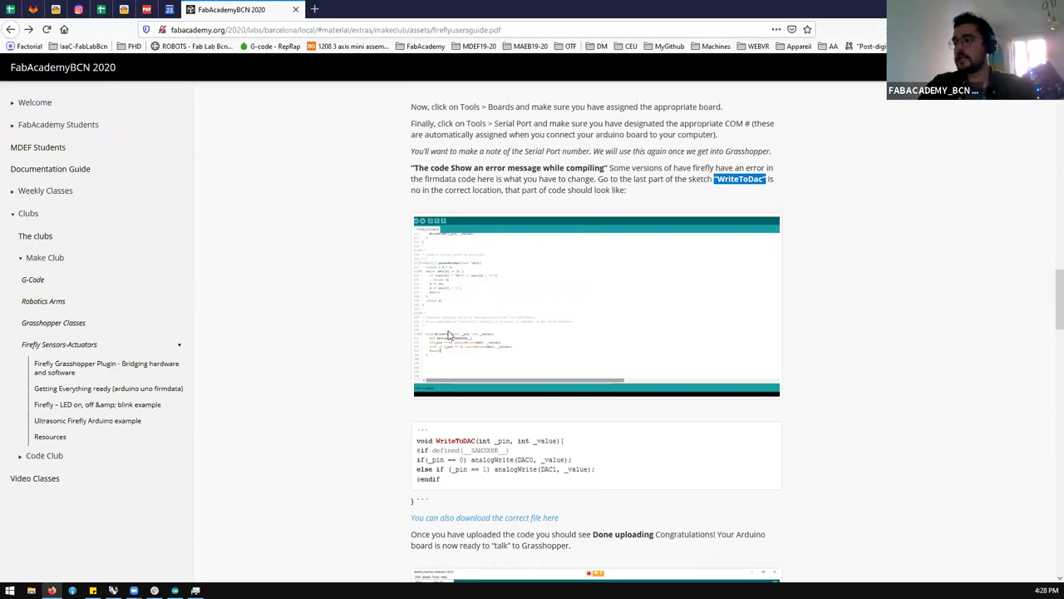
# Step: Switch to the Arduino IDE, enlarge the Firefly_Firmata window beside the guide, and highlight the WriteToDAC function at the sketch's end
pyautogui.click(174, 590)
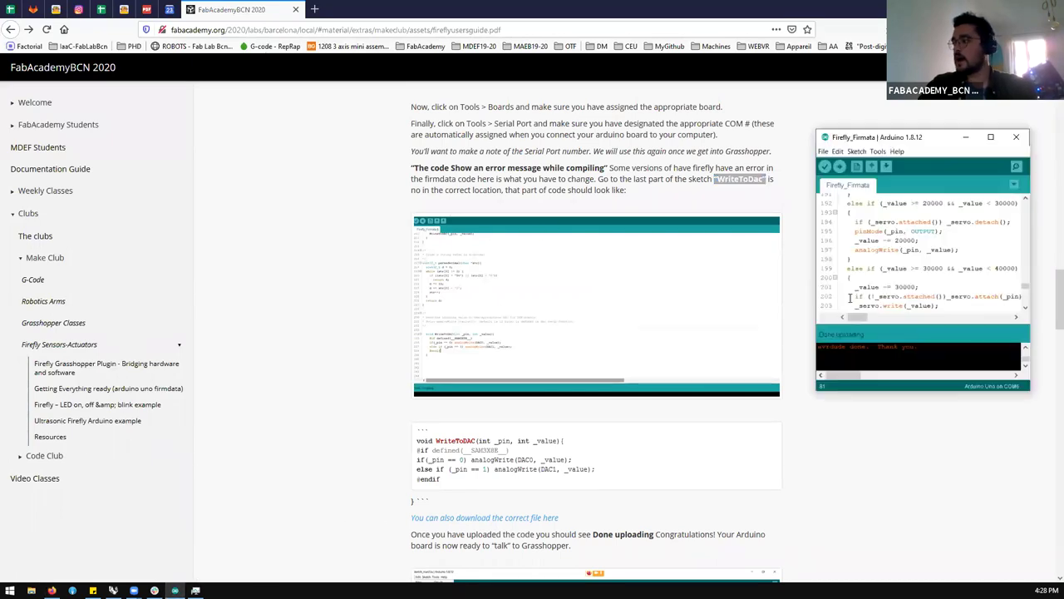
pyautogui.moveTo(894, 136); pyautogui.dragTo(733, 102)
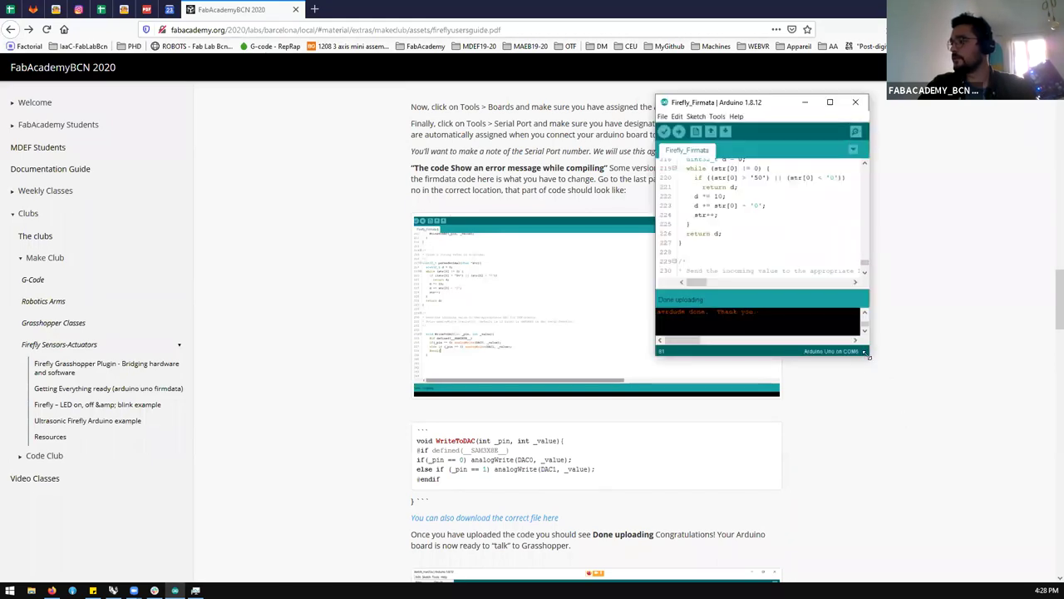
pyautogui.moveTo(865, 354); pyautogui.dragTo(1051, 555)
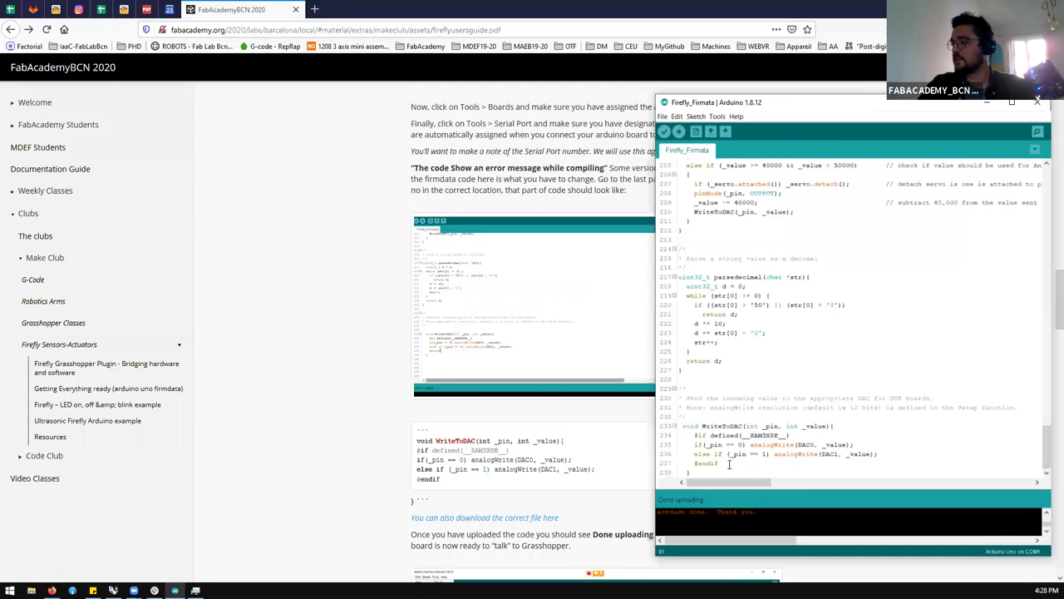
pyautogui.moveTo(721, 463); pyautogui.dragTo(667, 425)
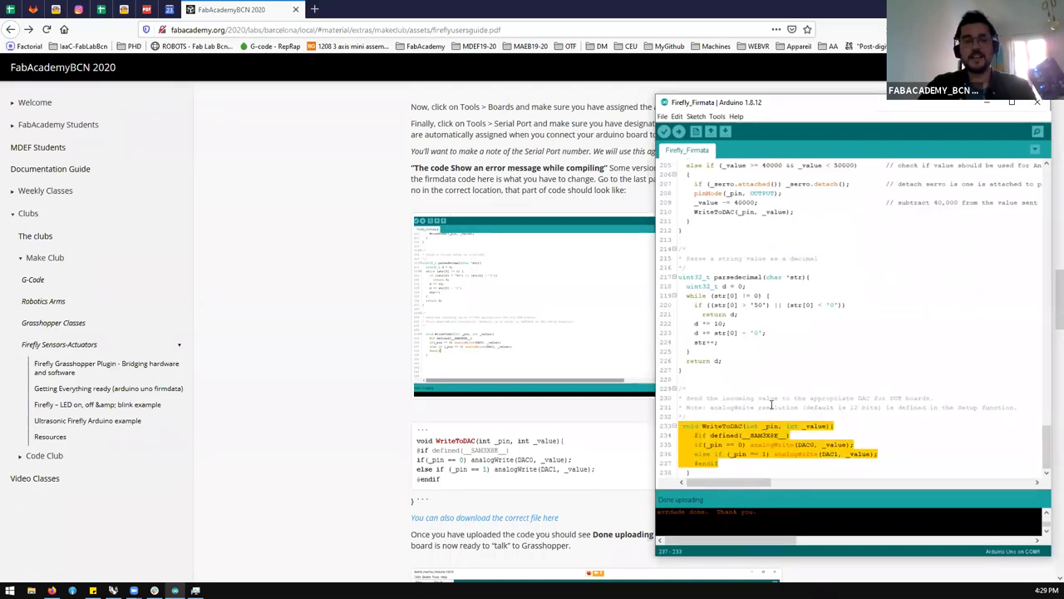
# Step: Demonstrate the faulty code placement by moving "#if defined(__SAM3X8E__)" above WriteToDAC, and restore the line inside the function
pyautogui.click(693, 433)
pyautogui.moveTo(693, 433); pyautogui.dragTo(789, 435)
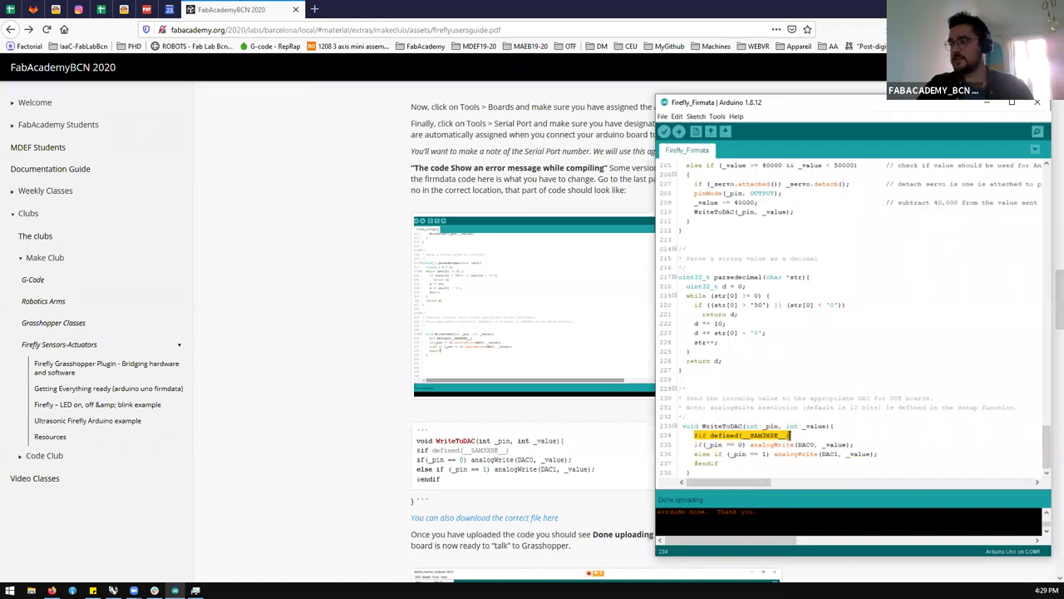
pyautogui.hotkey('ctrl', 'x')
pyautogui.click(749, 417)
pyautogui.hotkey('ctrl', 'v')
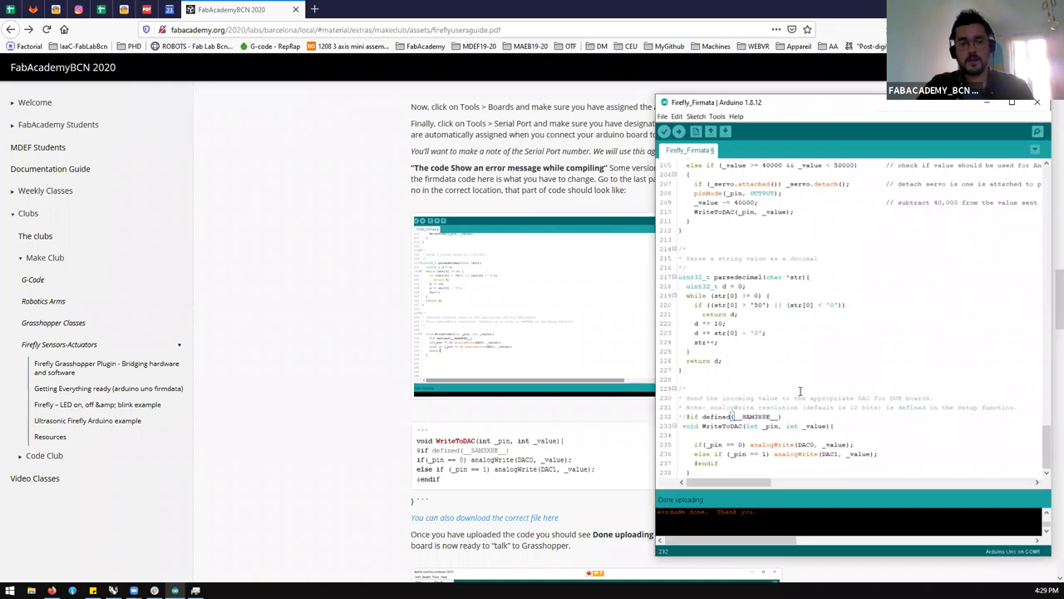
pyautogui.hotkey('ctrl', 'z')
pyautogui.click(719, 433)
pyautogui.hotkey('ctrl', 'v')
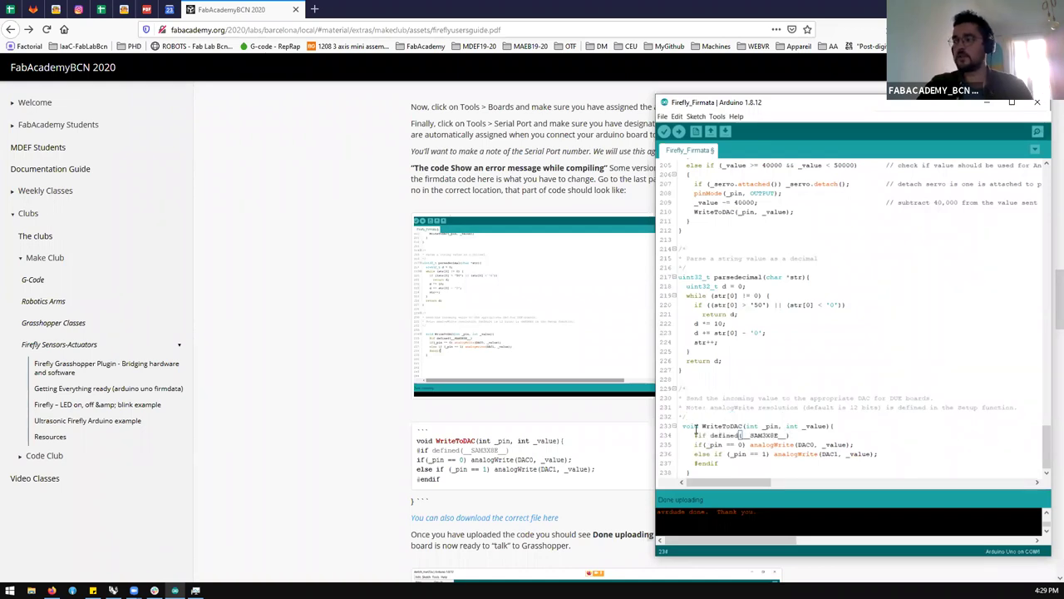
# Step: Review the guide's correct WriteToDAC snippet, the corrected-file download link and the Step2 interfacing instructions
pyautogui.scroll(-3, 410, 441)
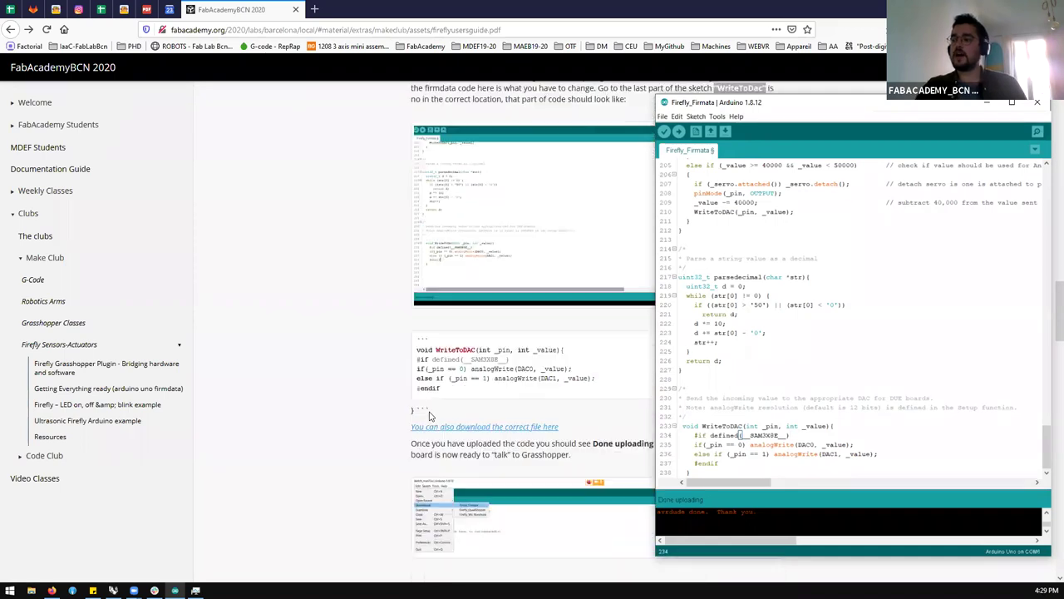
pyautogui.moveTo(416, 327); pyautogui.dragTo(460, 375)
pyautogui.click(466, 389)
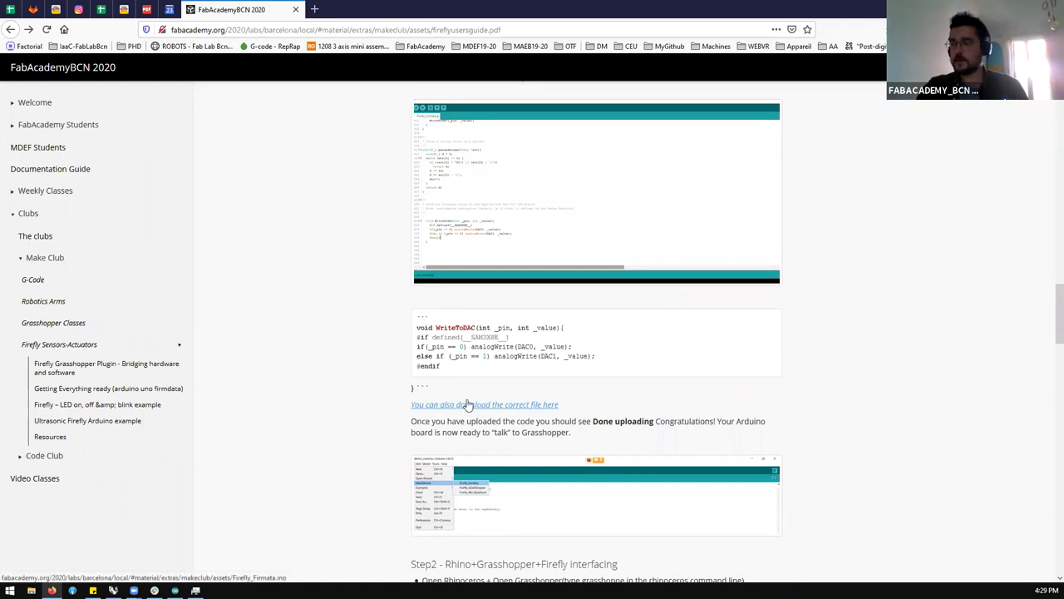
pyautogui.scroll(-3, 355, 387)
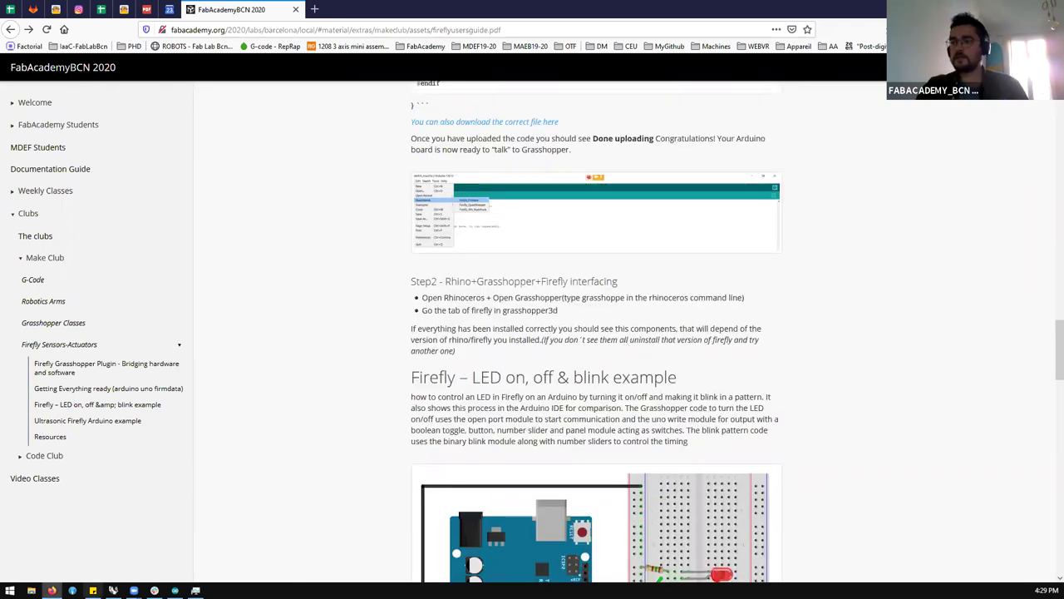
# Step: Close the Firefly_Firmata sketch in the Arduino IDE without saving the changes
pyautogui.click(175, 591)
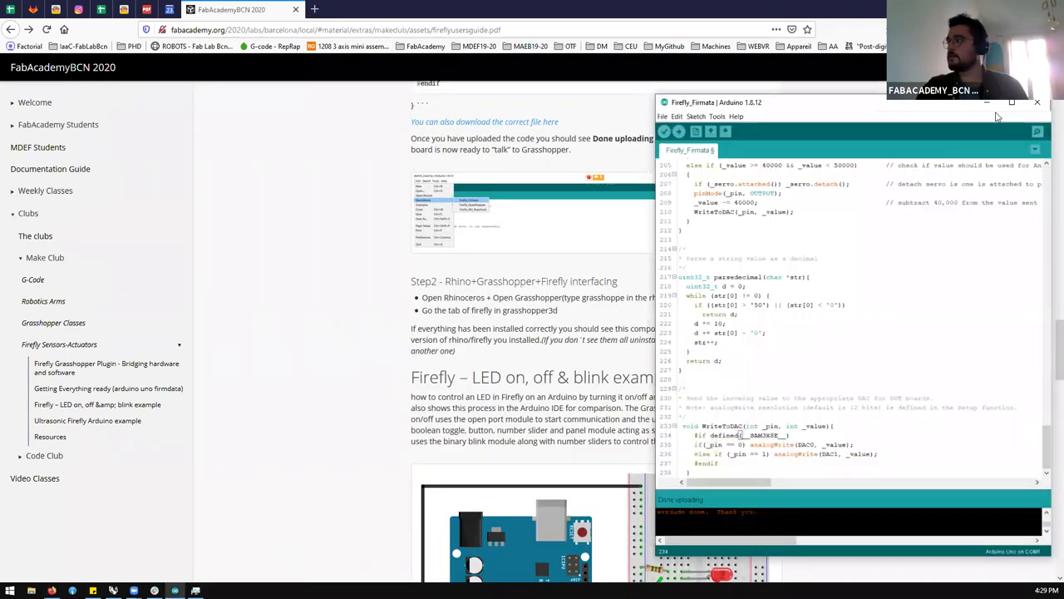
pyautogui.click(1037, 102)
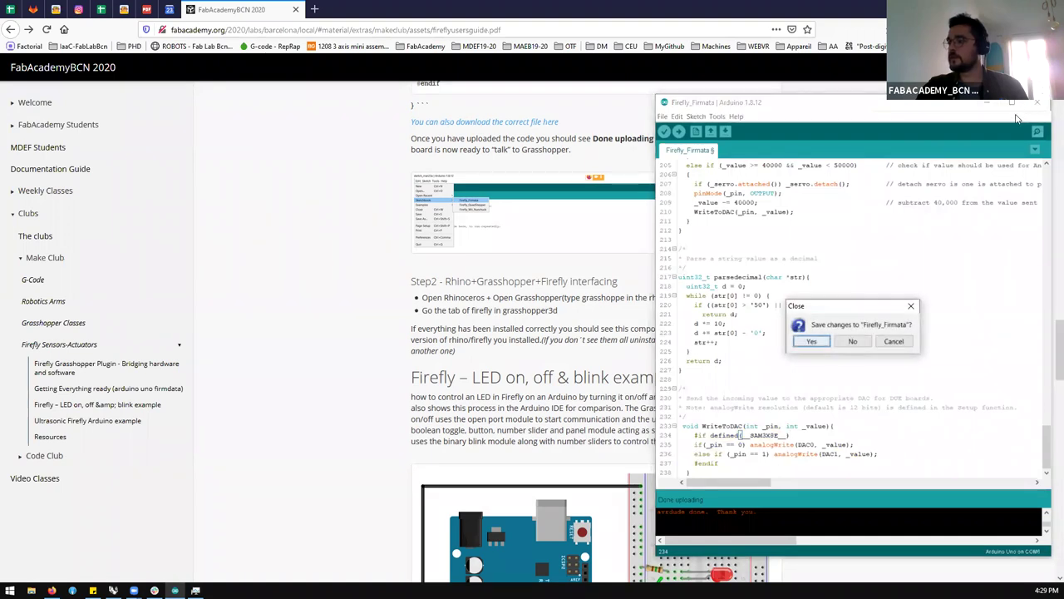
pyautogui.click(867, 344)
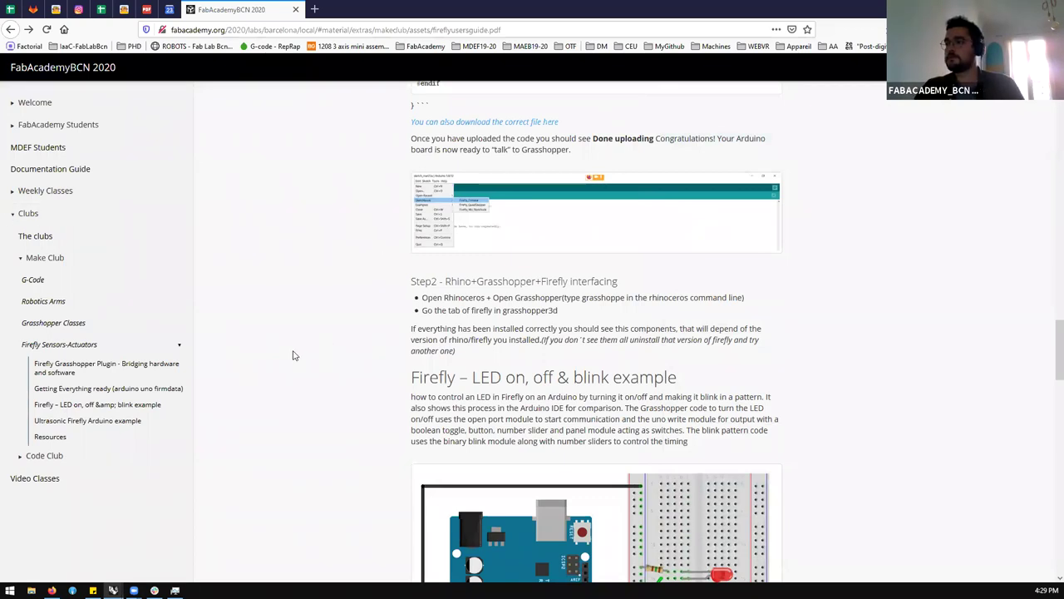
# Step: Skim the guide's LED on/off, blink and ultrasonic Firefly examples, and return to the LED blink definitions
pyautogui.scroll(-3, 341, 282)
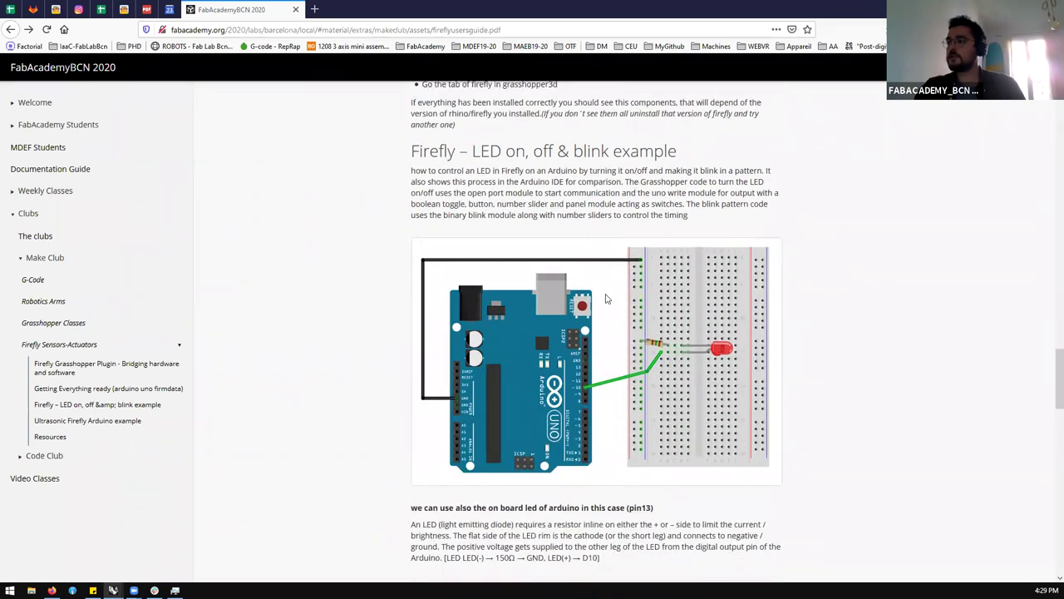
pyautogui.scroll(-5, 606, 299)
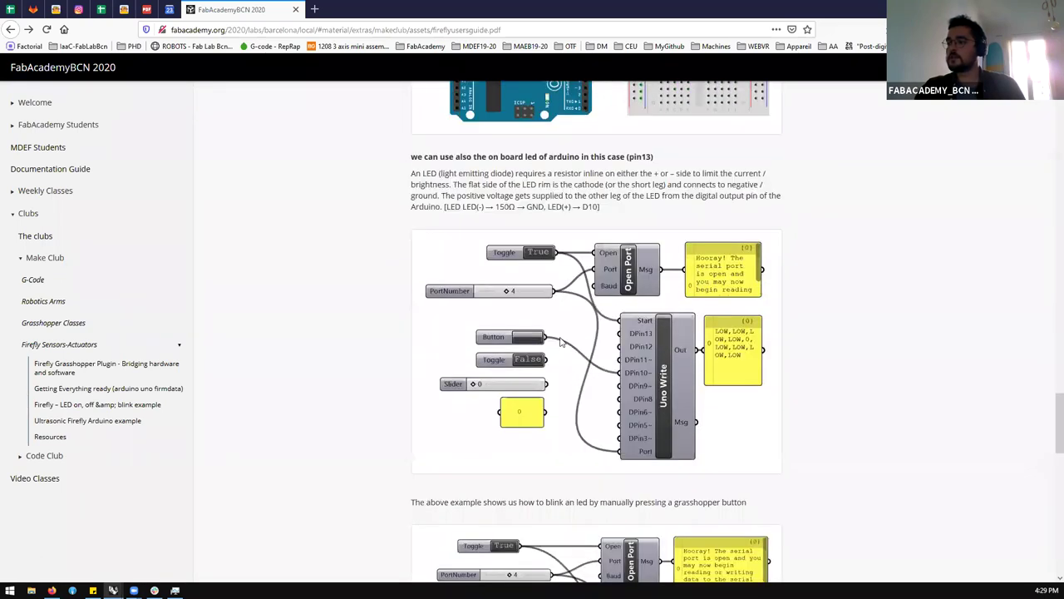
pyautogui.scroll(-5, 560, 341)
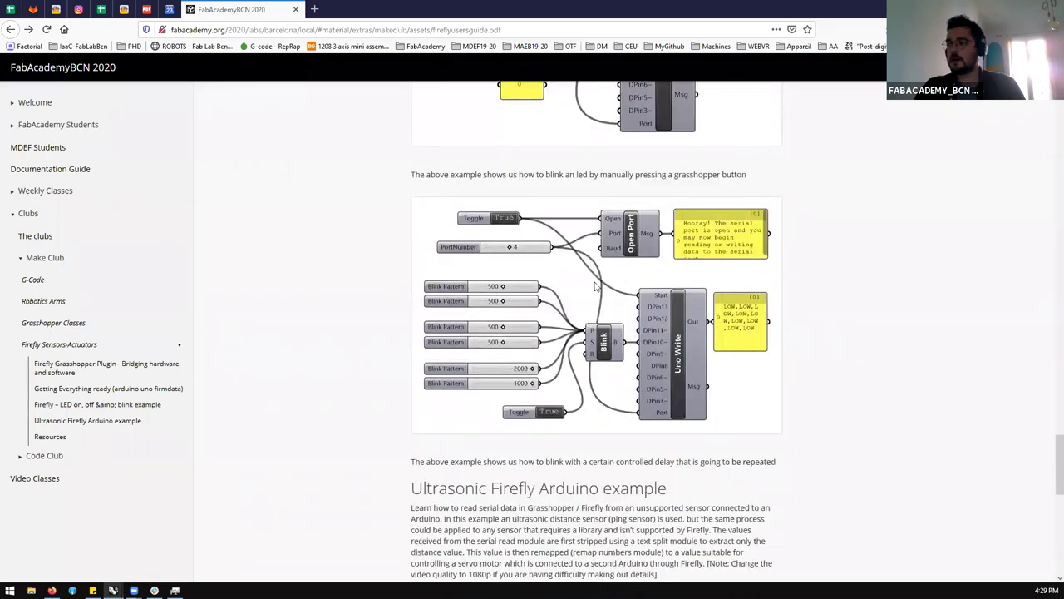
pyautogui.scroll(-4, 620, 296)
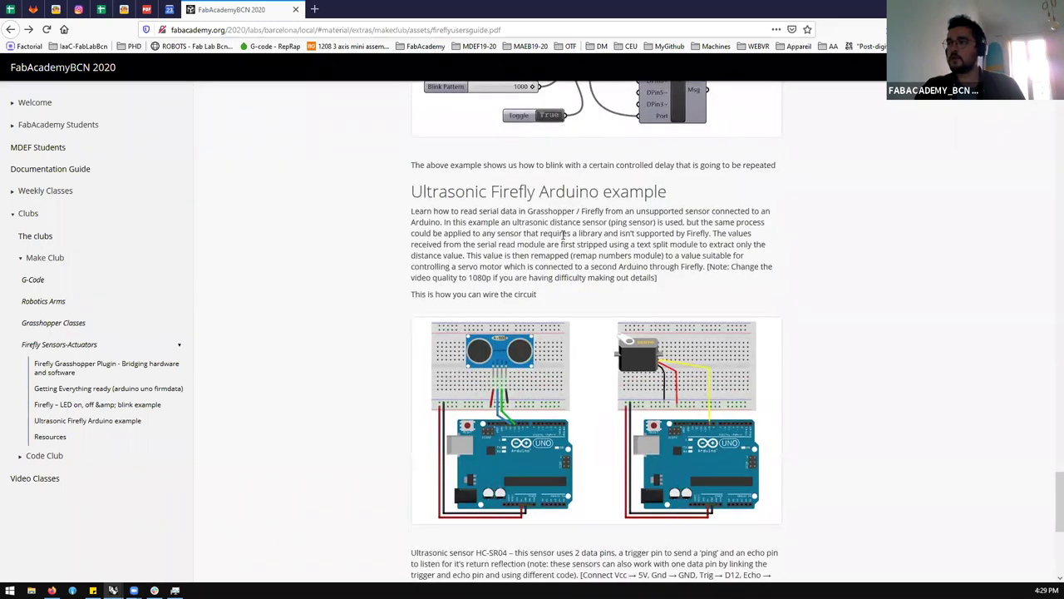
pyautogui.scroll(-1, 532, 242)
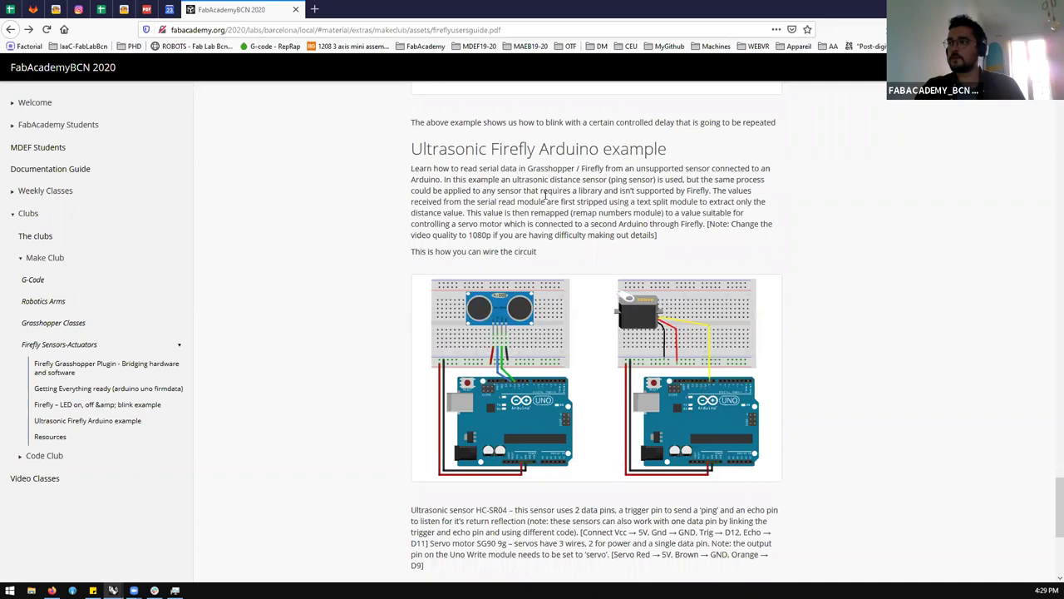
pyautogui.scroll(-4, 558, 241)
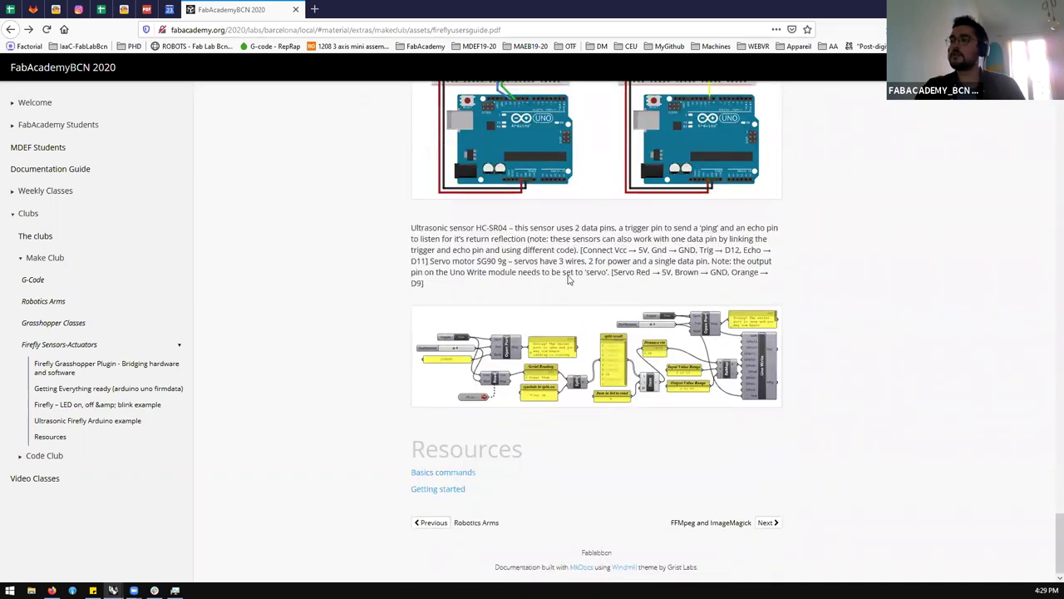
pyautogui.scroll(8, 448, 314)
pyautogui.scroll(2, 403, 303)
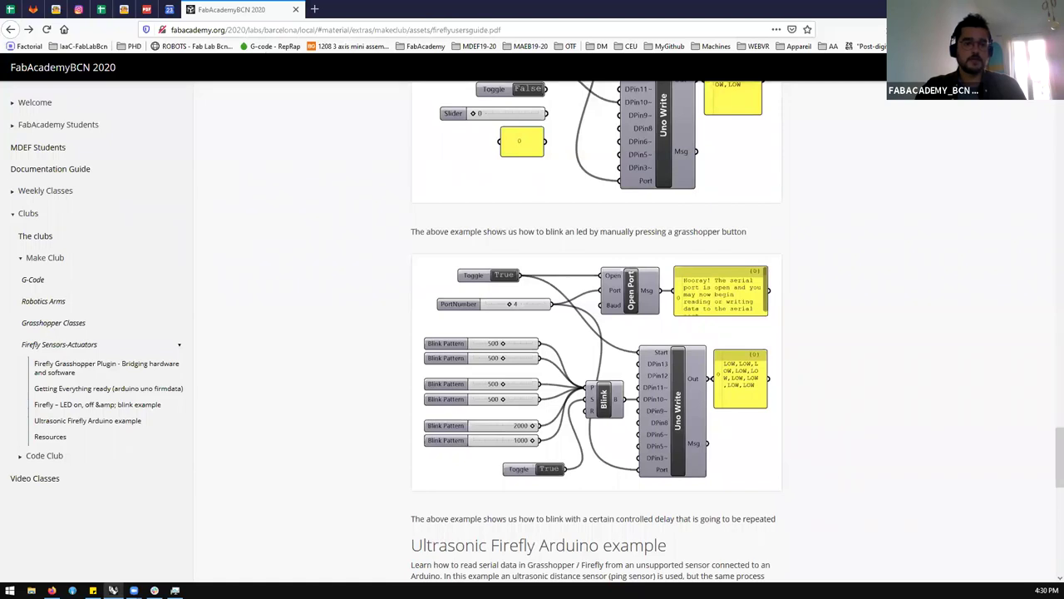
# Step: Switch to Rhino, launch Grasshopper, and dock its window beside the Perspective viewport, widened to more than half the screen
pyautogui.hotkey('alt', 'Tab')
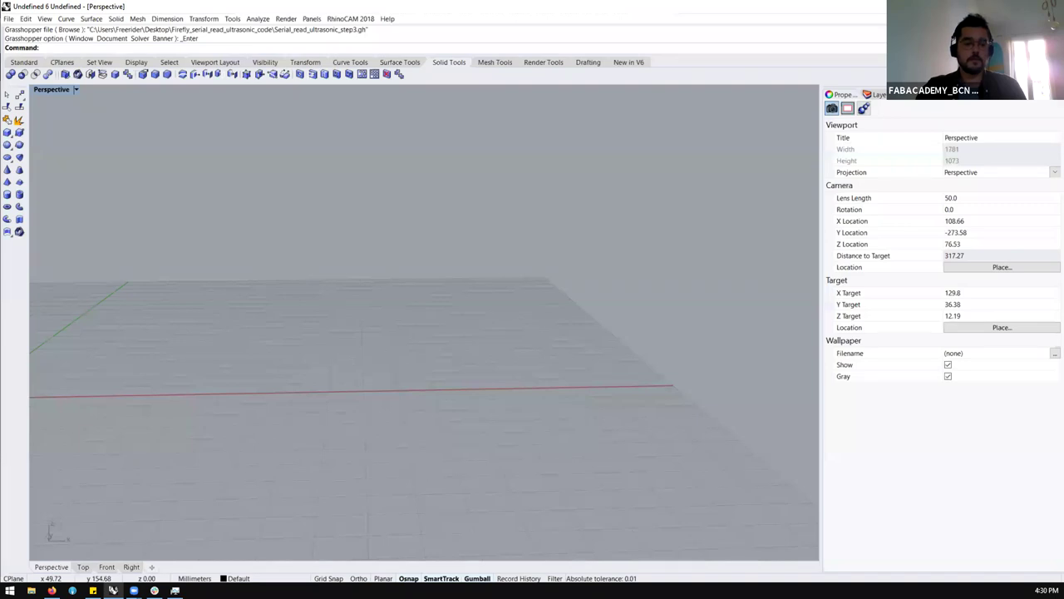
pyautogui.hotkey('alt', 'Tab')
pyautogui.hotkey('alt', 'Tab')
pyautogui.write('Grasshopper')
pyautogui.press('Return')
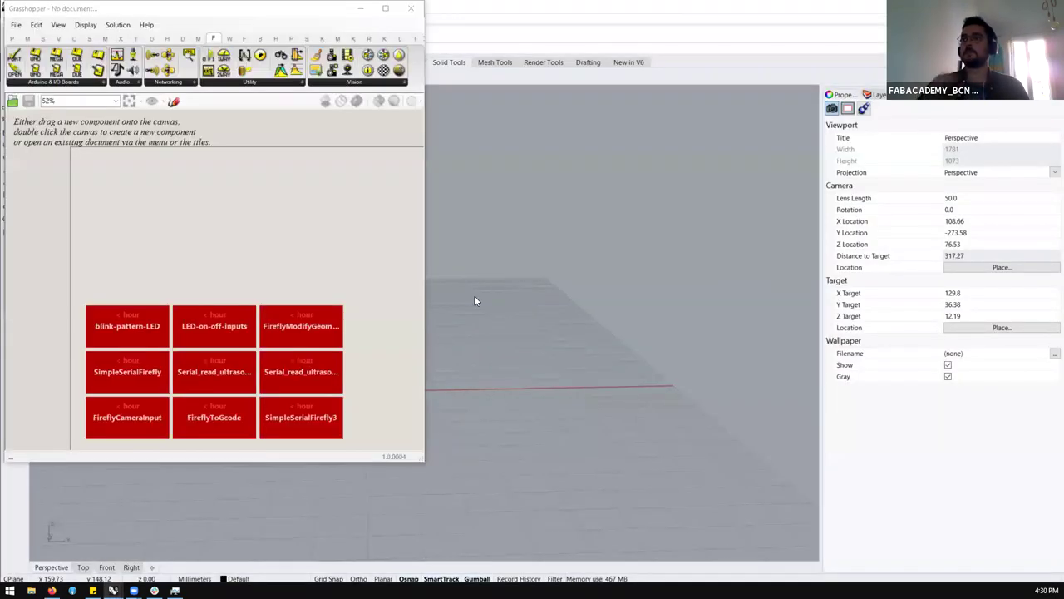
pyautogui.click(218, 23)
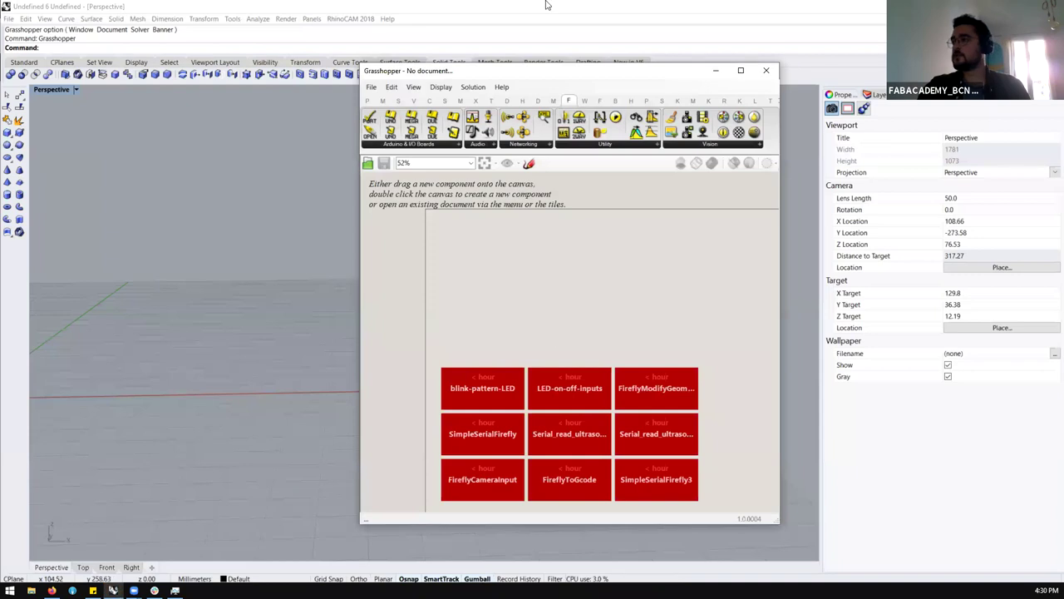
pyautogui.press('super+Right')
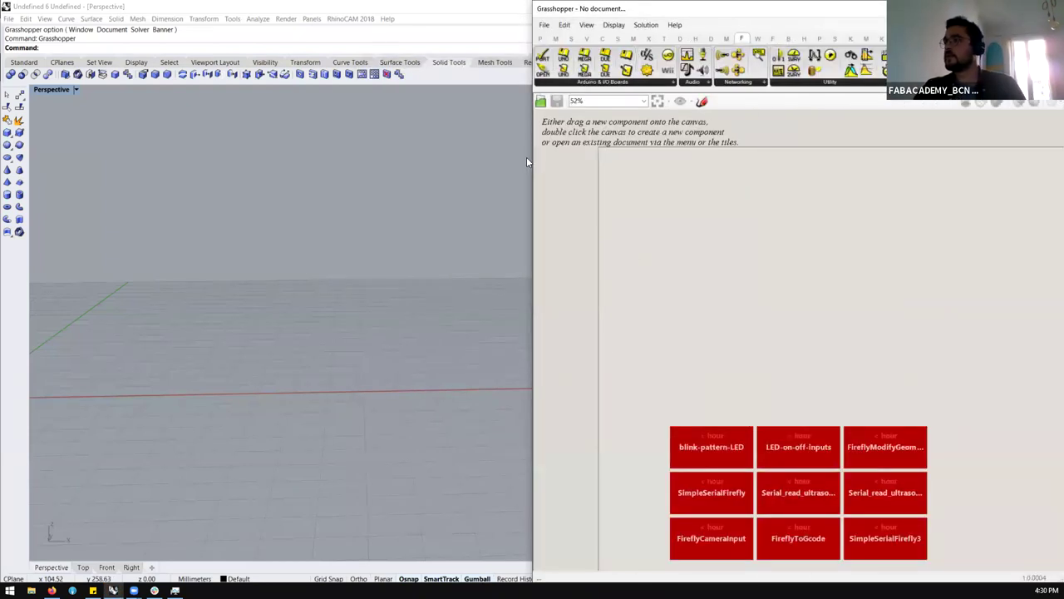
pyautogui.moveTo(531, 157); pyautogui.dragTo(444, 174)
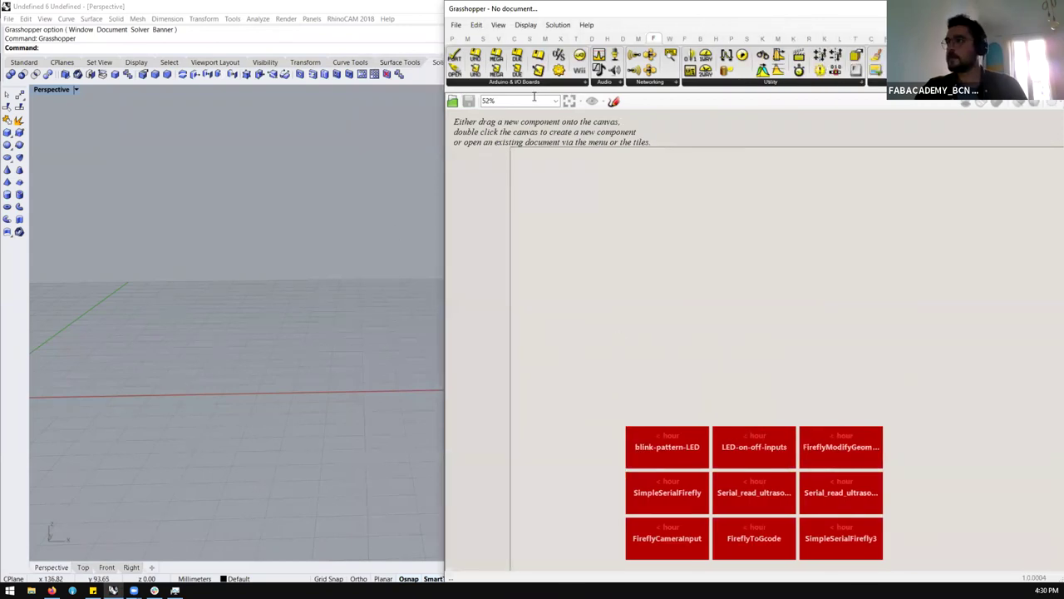
# Step: Browse Grasshopper's component categories and bring up the Firefly components
pyautogui.click(453, 40)
pyautogui.click(468, 40)
pyautogui.click(483, 39)
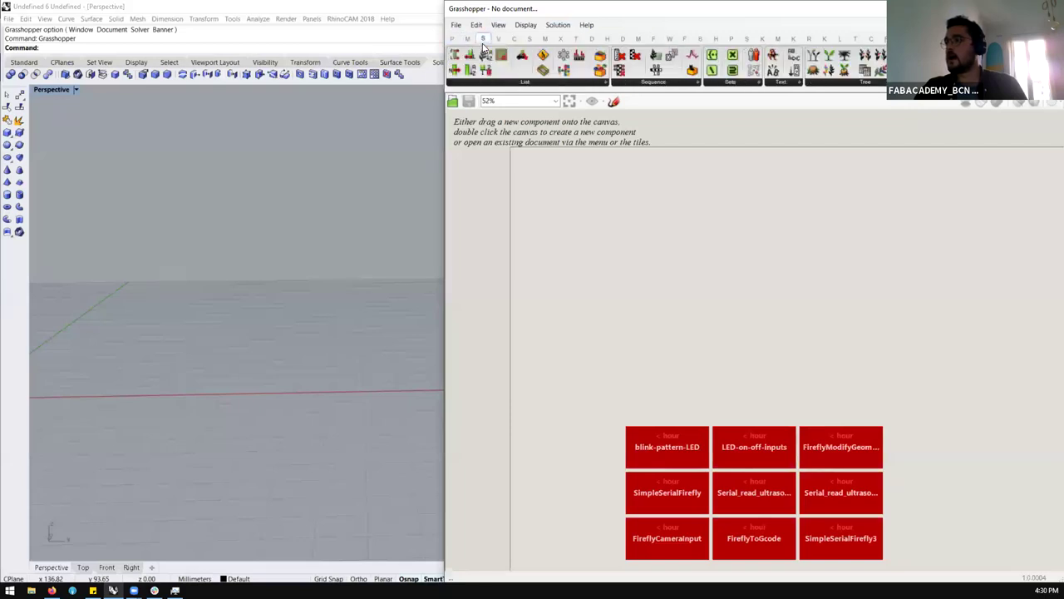
pyautogui.click(516, 39)
pyautogui.click(530, 39)
pyautogui.click(545, 39)
pyautogui.click(578, 39)
pyautogui.click(592, 39)
pyautogui.click(607, 39)
pyautogui.click(623, 39)
pyautogui.click(639, 39)
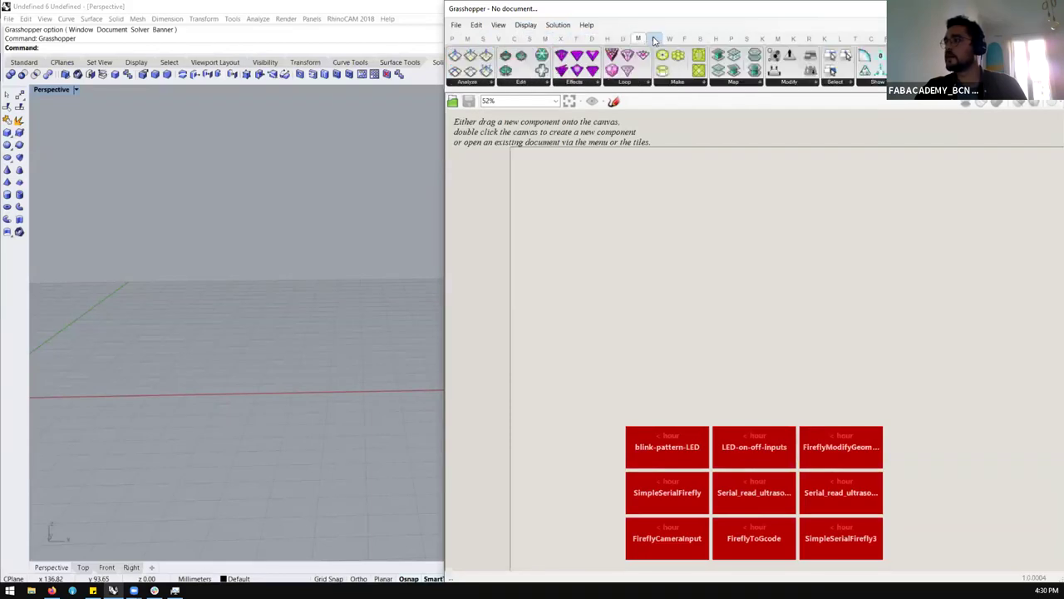
pyautogui.click(655, 39)
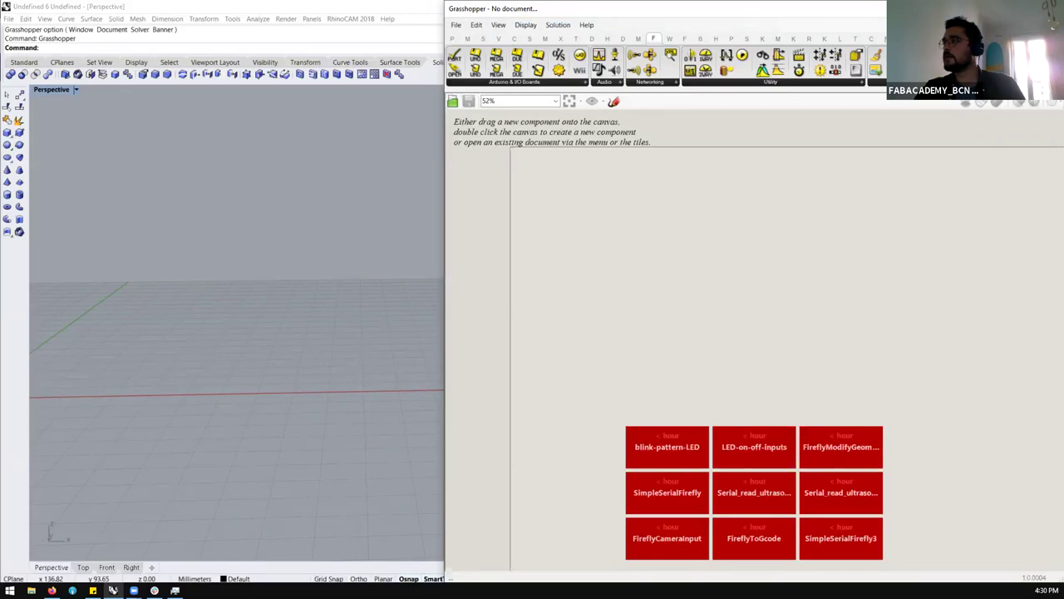
# Step: Place Firefly's COM Ports Available component on the canvas
pyautogui.click(522, 83)
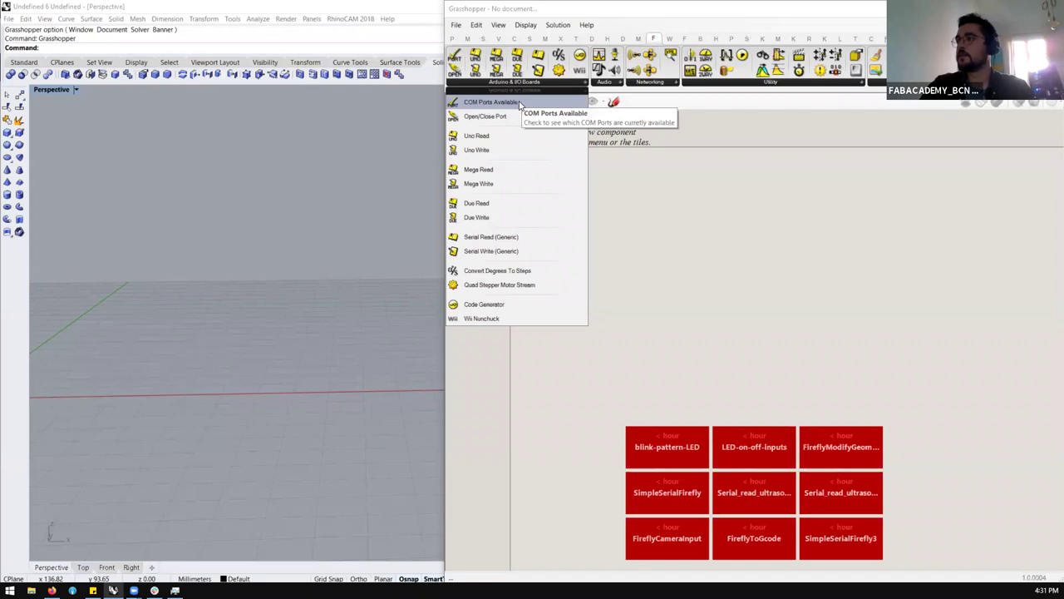
pyautogui.click(524, 103)
pyautogui.click(580, 212)
# Step: Add a Bifocals component above the COM Ports Available component to label components by name
pyautogui.scroll(4, 603, 211)
pyautogui.doubleClick(555, 220)
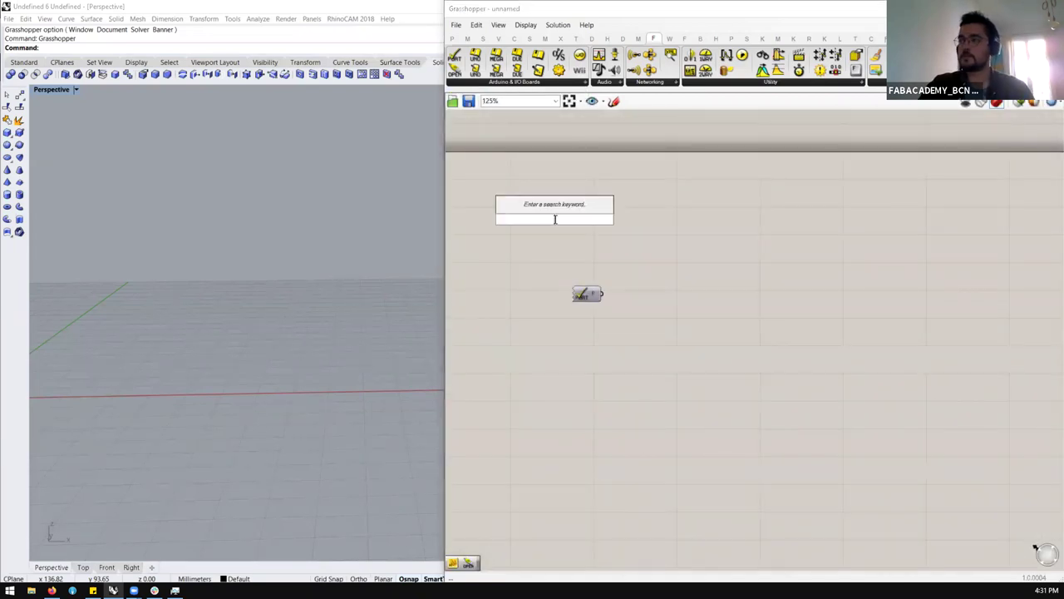
pyautogui.write('open')
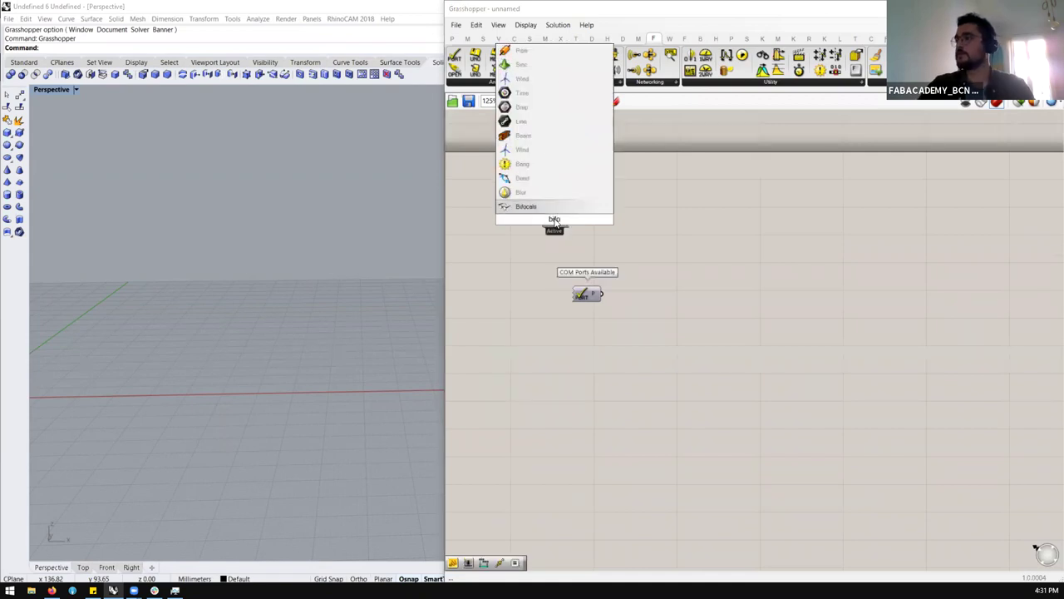
pyautogui.press('Return')
# Step: Add a Panel, connect the COM Ports Available output to it, and align it beside the component
pyautogui.scroll(3, 729, 325)
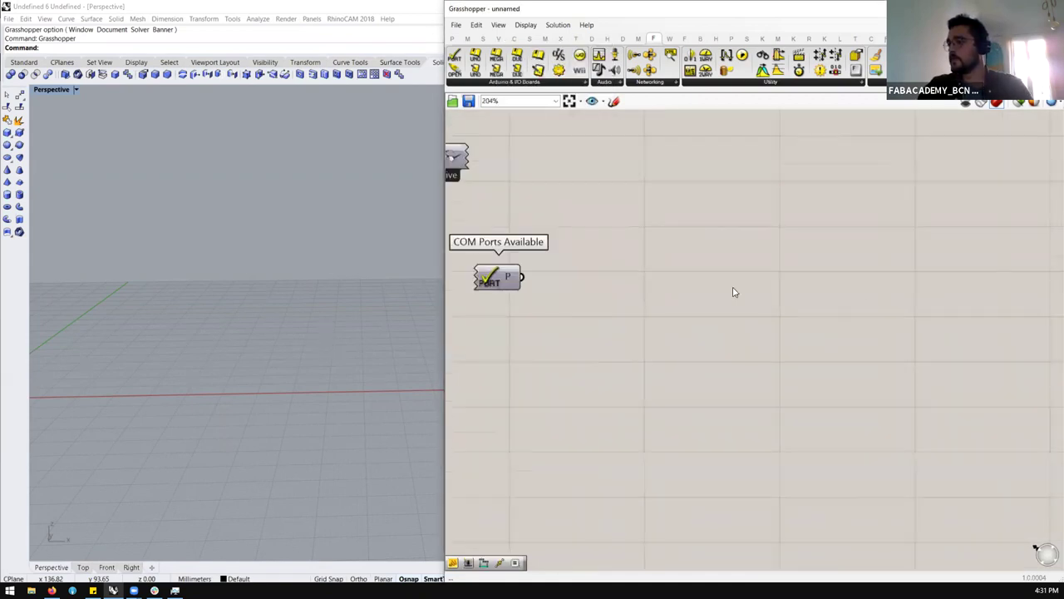
pyautogui.doubleClick(652, 324)
pyautogui.write('panel')
pyautogui.press('Return')
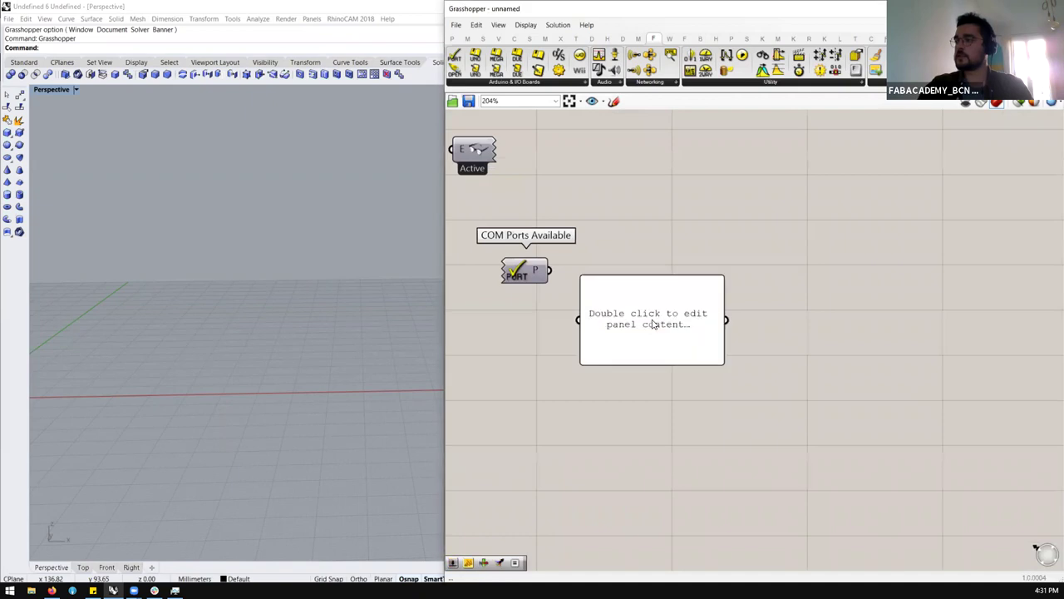
pyautogui.moveTo(549, 270); pyautogui.dragTo(594, 335)
pyautogui.moveTo(655, 349); pyautogui.dragTo(654, 298)
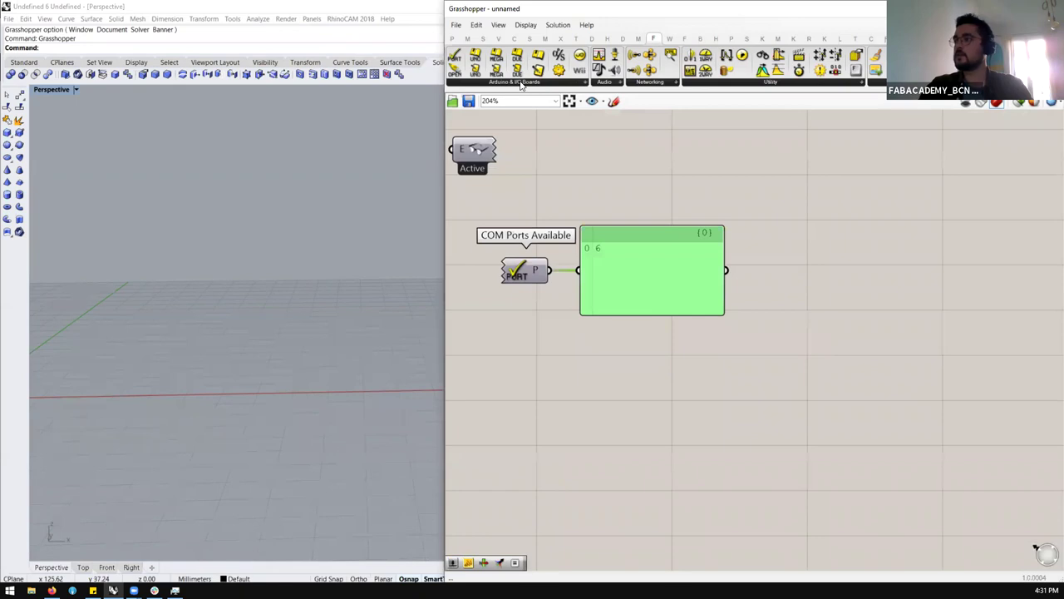
pyautogui.click(521, 83)
pyautogui.click(698, 166)
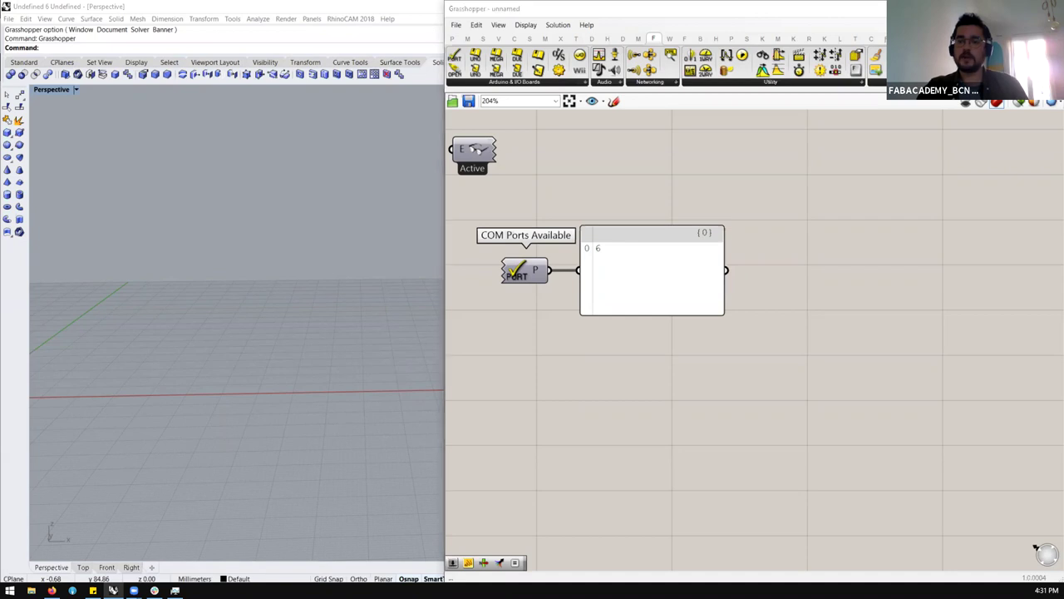
# Step: Add a Timer component to the canvas and position it below the COM Ports Available component
pyautogui.click(566, 426)
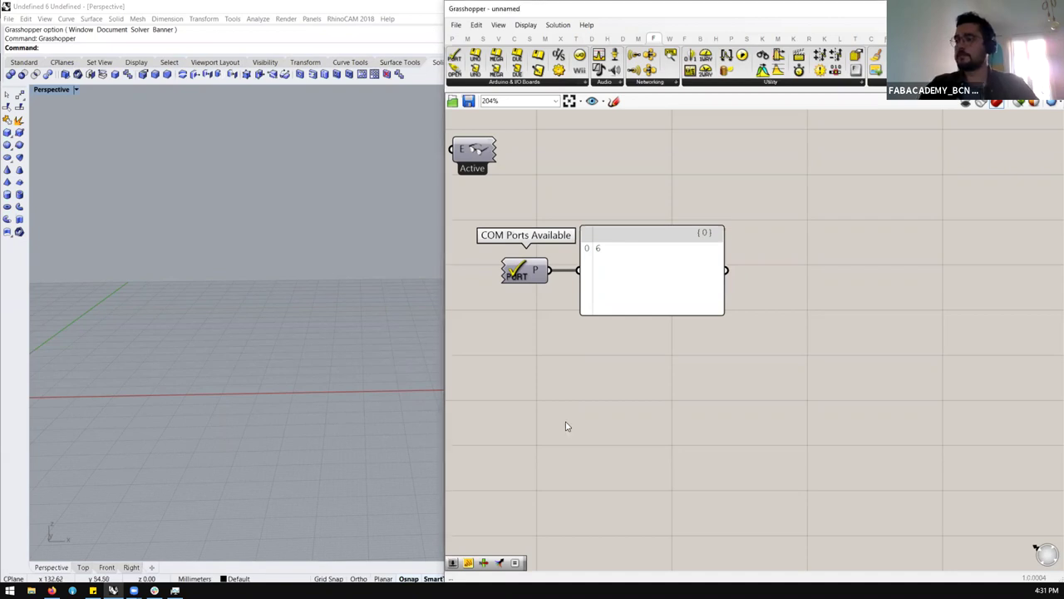
pyautogui.doubleClick(566, 425)
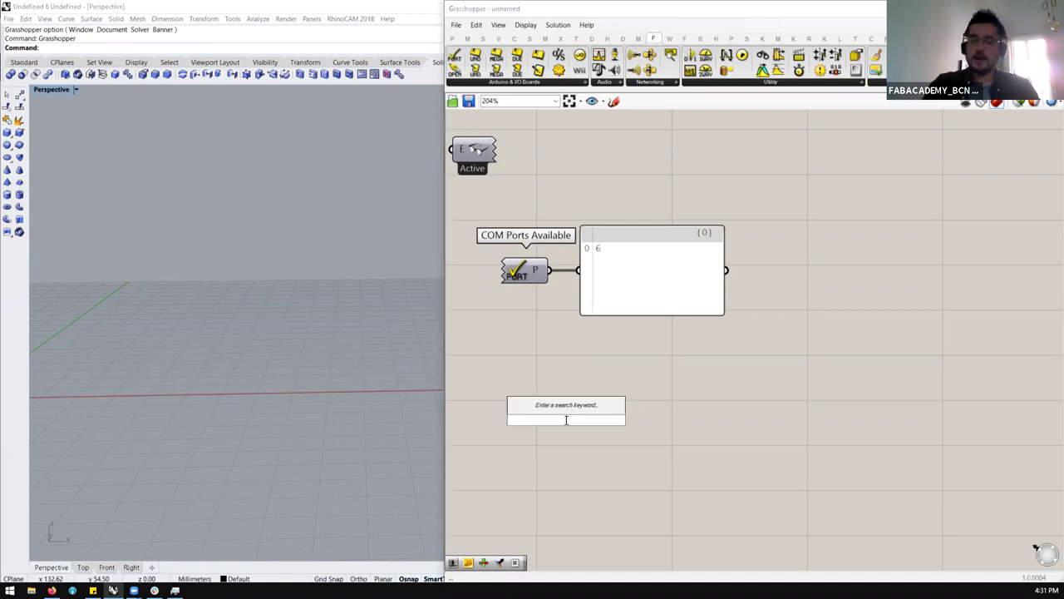
pyautogui.write('timer')
pyautogui.click(559, 414)
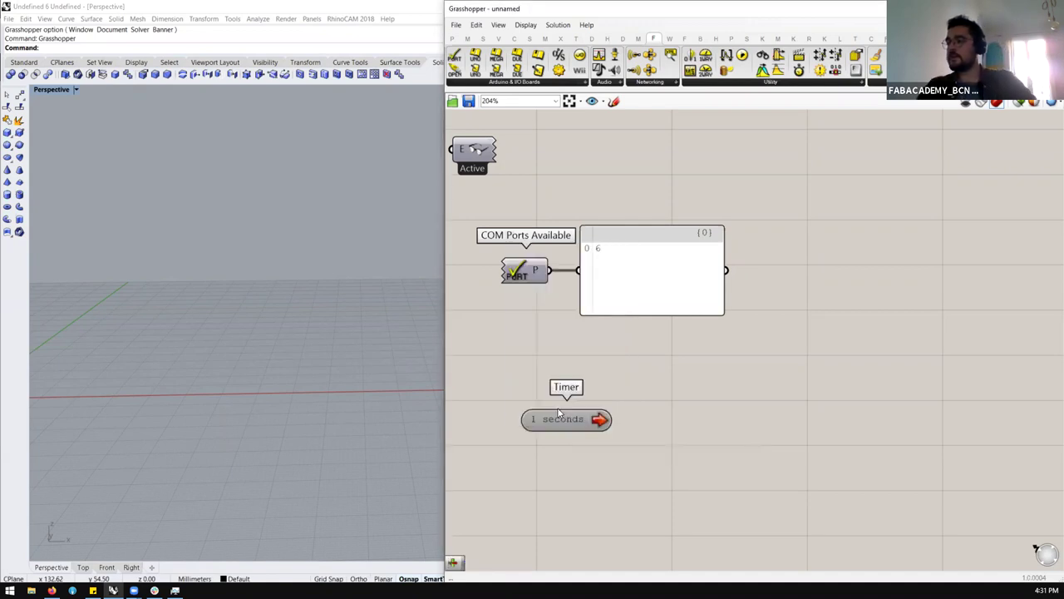
pyautogui.moveTo(571, 425); pyautogui.dragTo(490, 405)
pyautogui.scroll(-1, 637, 375)
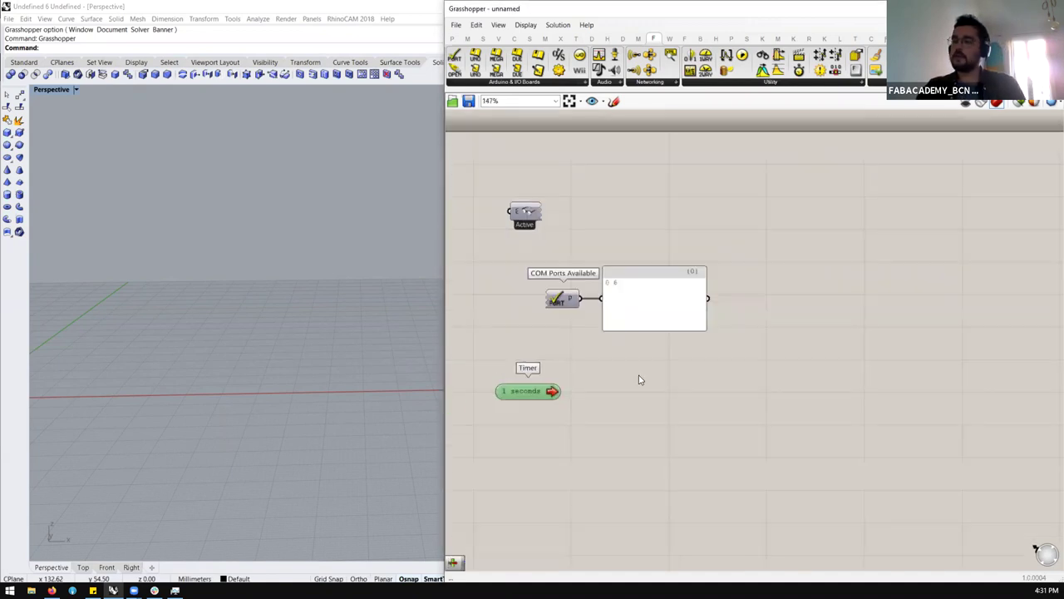
pyautogui.scroll(1, 646, 404)
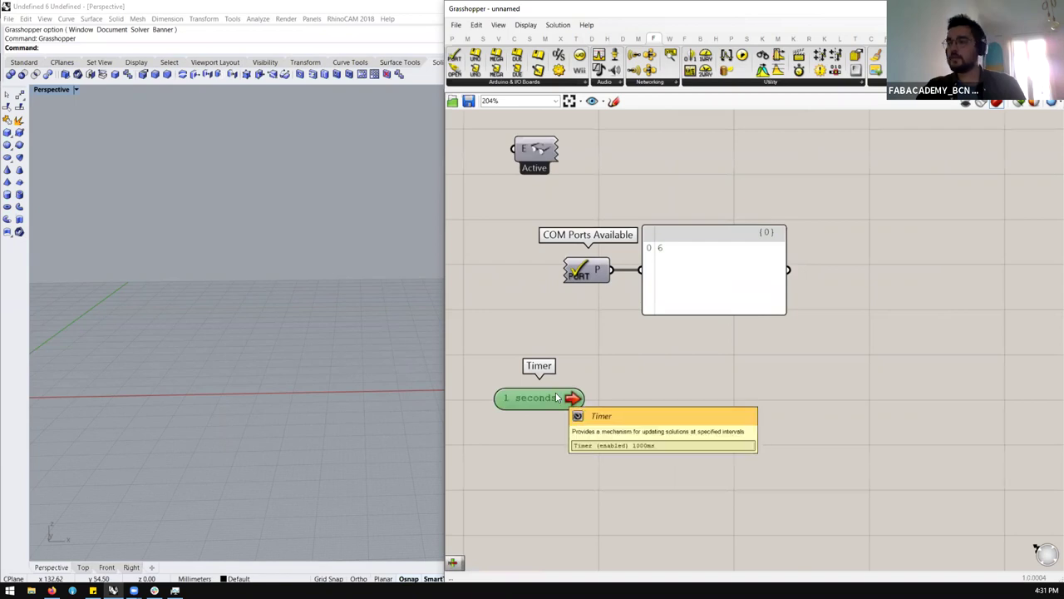
# Step: Attach the 1-second Timer to the COM Ports Available component so it refreshes automatically
pyautogui.click(584, 271)
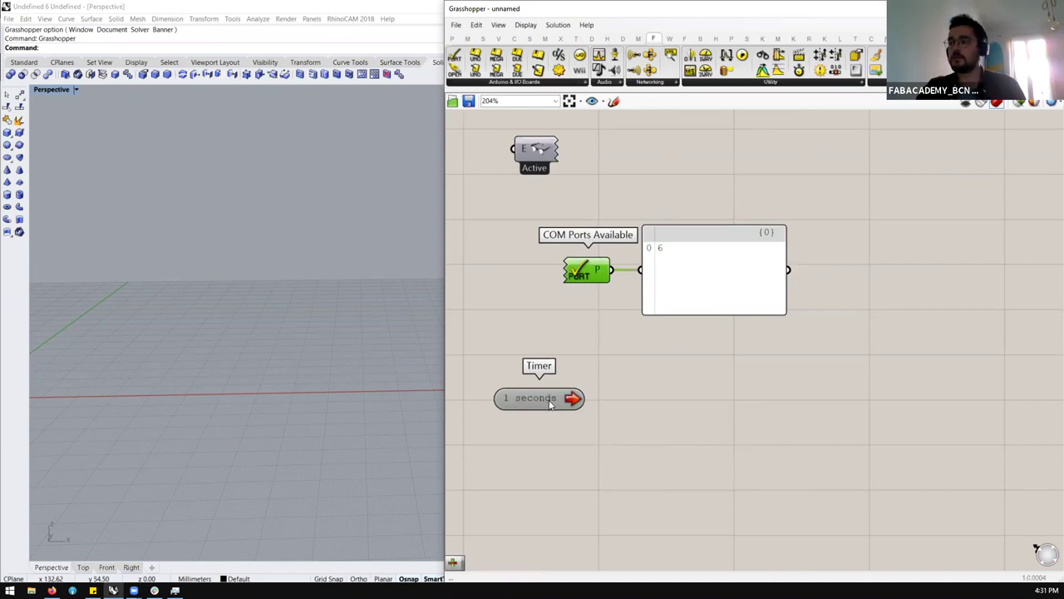
pyautogui.moveTo(579, 397); pyautogui.dragTo(582, 283)
pyautogui.click(652, 367)
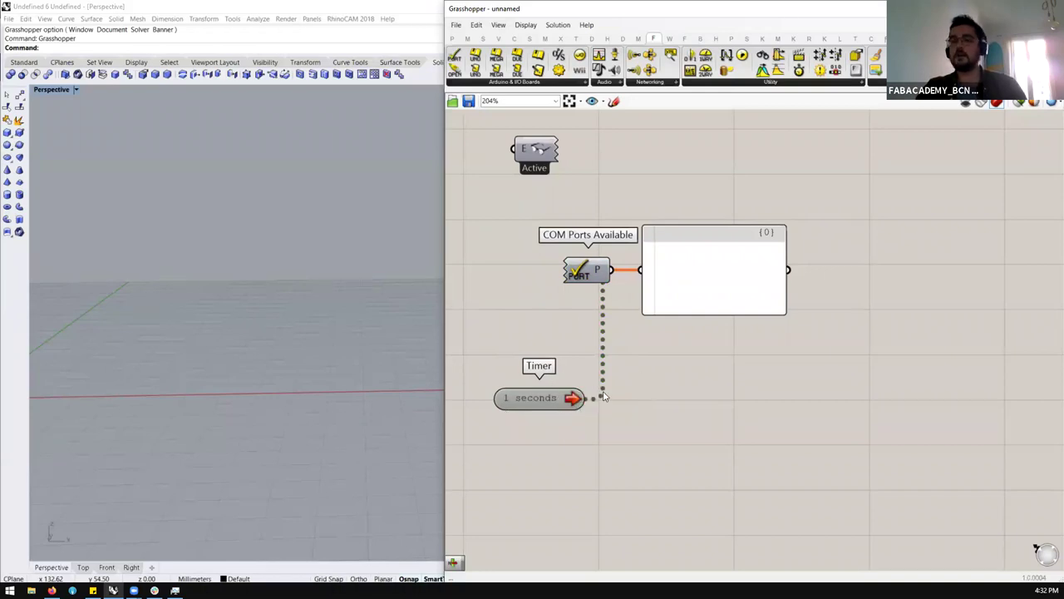
pyautogui.moveTo(600, 281)
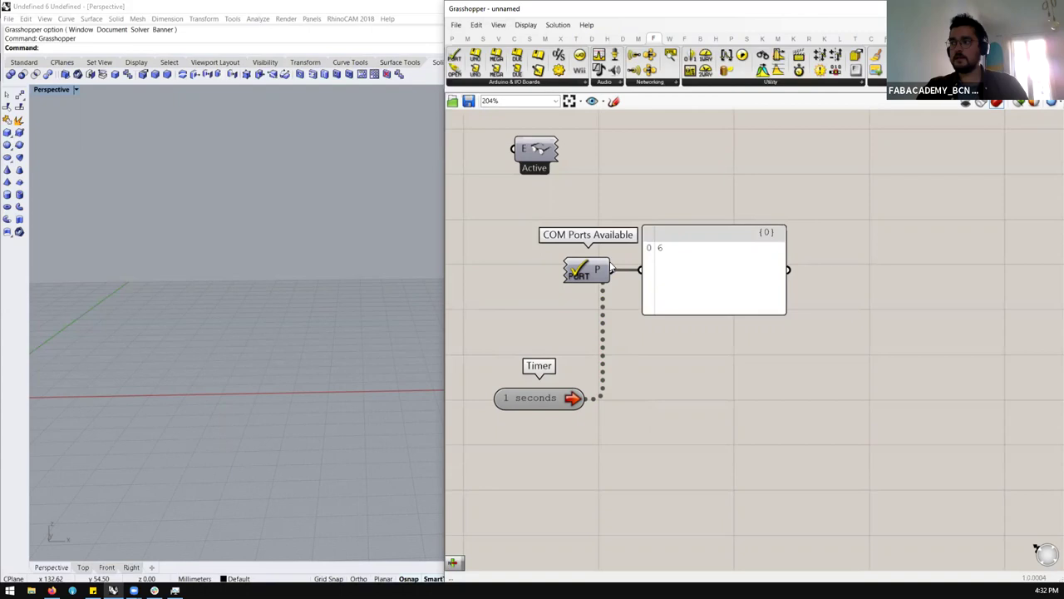
# Step: Place Firefly's Open/Close Port component beyond the port panel, and shrink and lower the panel to clear the wiring path
pyautogui.scroll(-2, 663, 273)
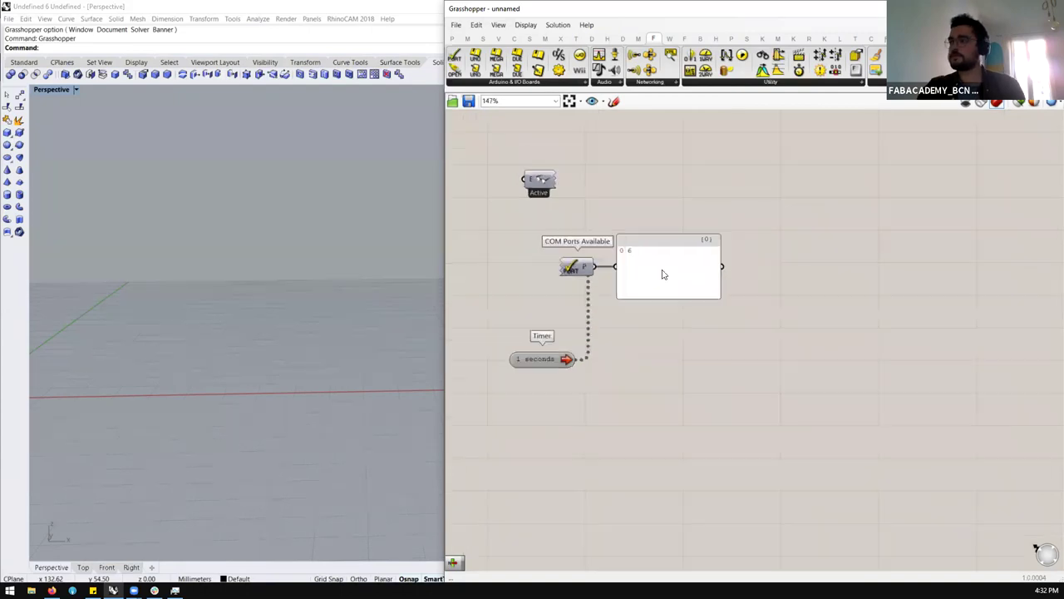
pyautogui.click(526, 84)
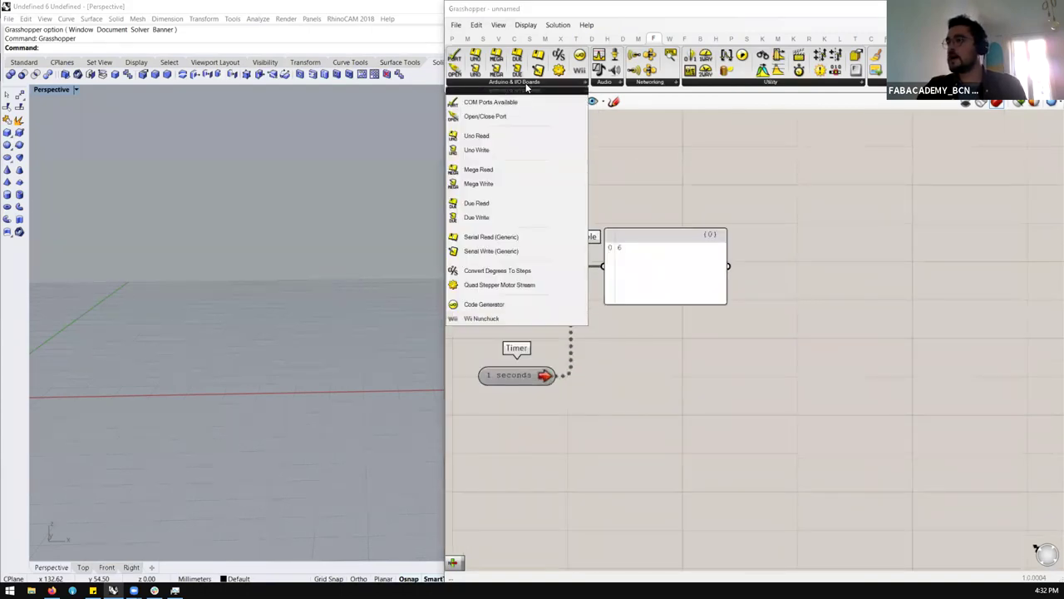
pyautogui.moveTo(529, 117); pyautogui.dragTo(513, 166)
pyautogui.moveTo(736, 374); pyautogui.dragTo(842, 284)
pyautogui.moveTo(722, 300); pyautogui.dragTo(659, 307)
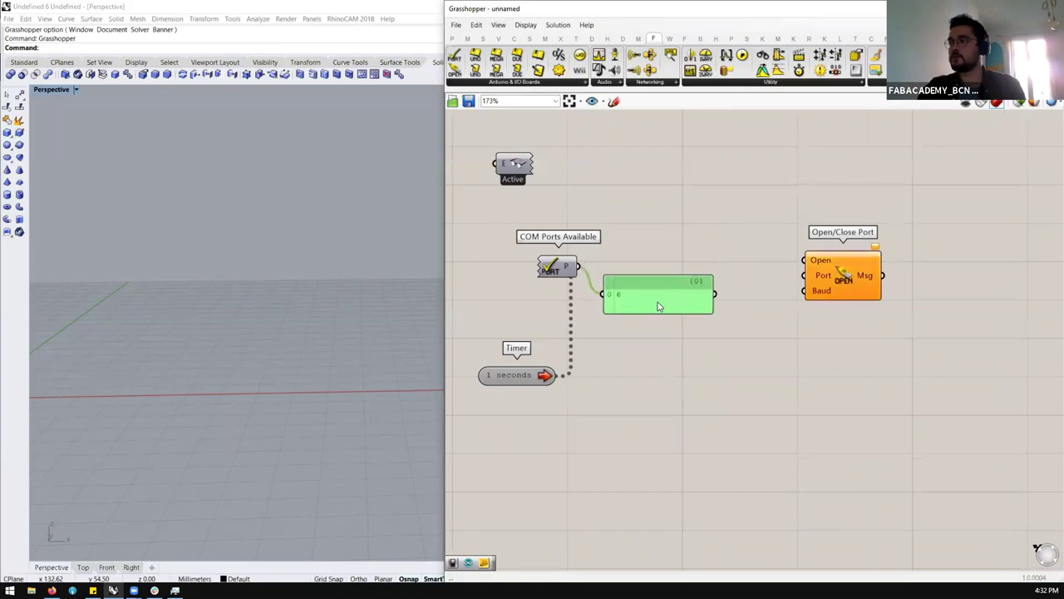
# Step: Connect the COM Ports Available output to the Port input of the Open/Close Port component
pyautogui.scroll(-2, 666, 301)
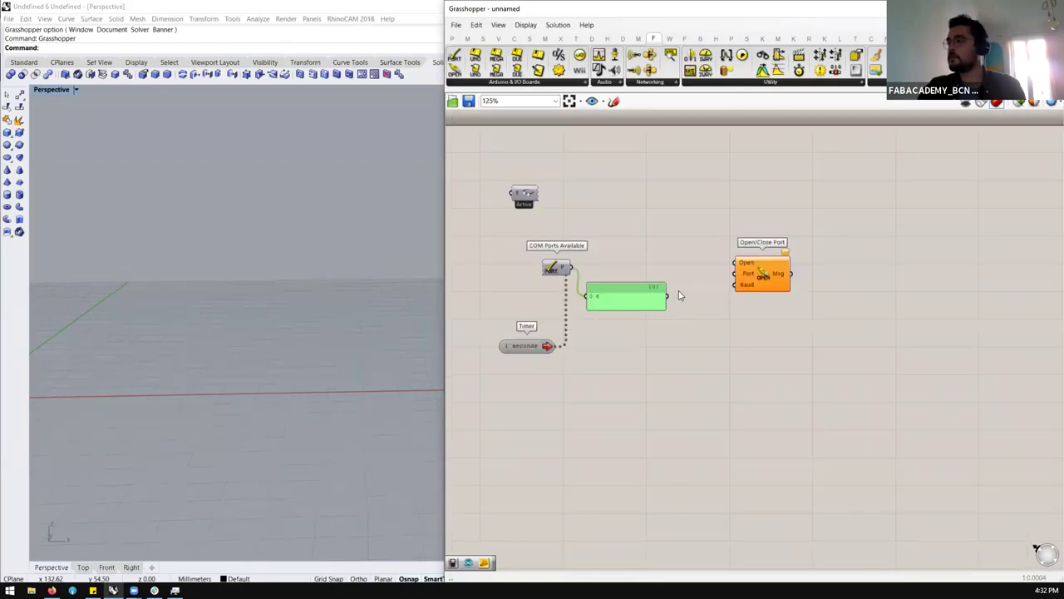
pyautogui.click(766, 270)
pyautogui.scroll(1, 615, 273)
pyautogui.moveTo(566, 268); pyautogui.dragTo(850, 266)
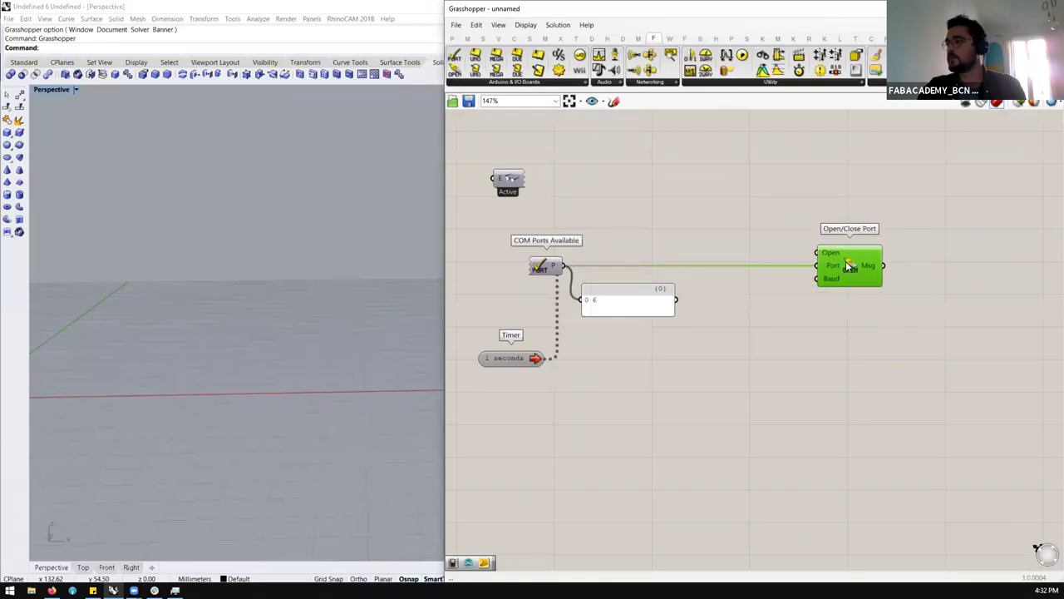
# Step: Add a Boolean Toggle, wire it to the Open input of Open/Close Port, and test it before leaving it at False
pyautogui.moveTo(831, 256)
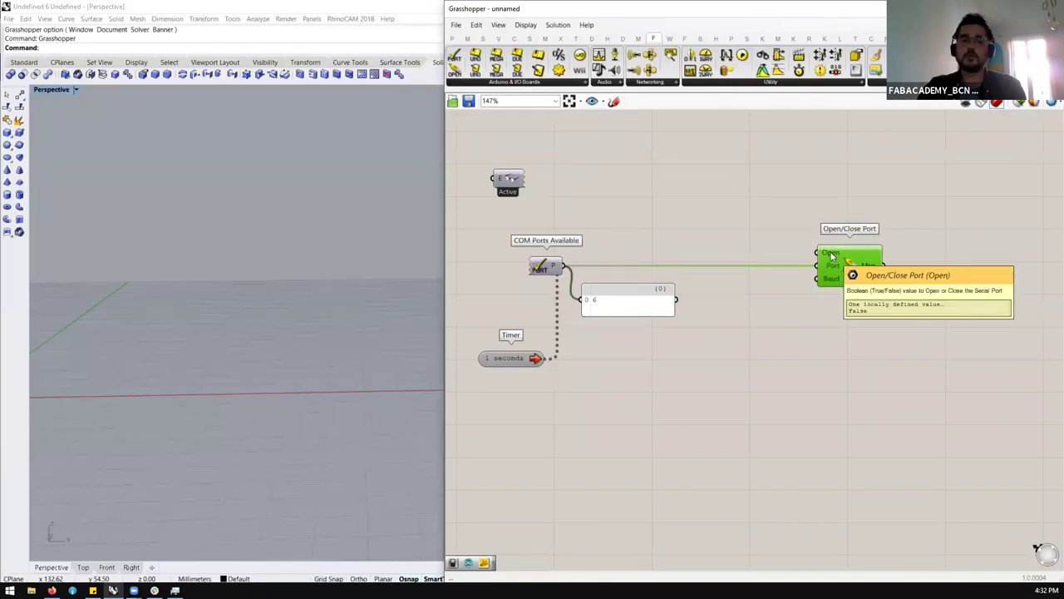
pyautogui.doubleClick(708, 216)
pyautogui.write('boo')
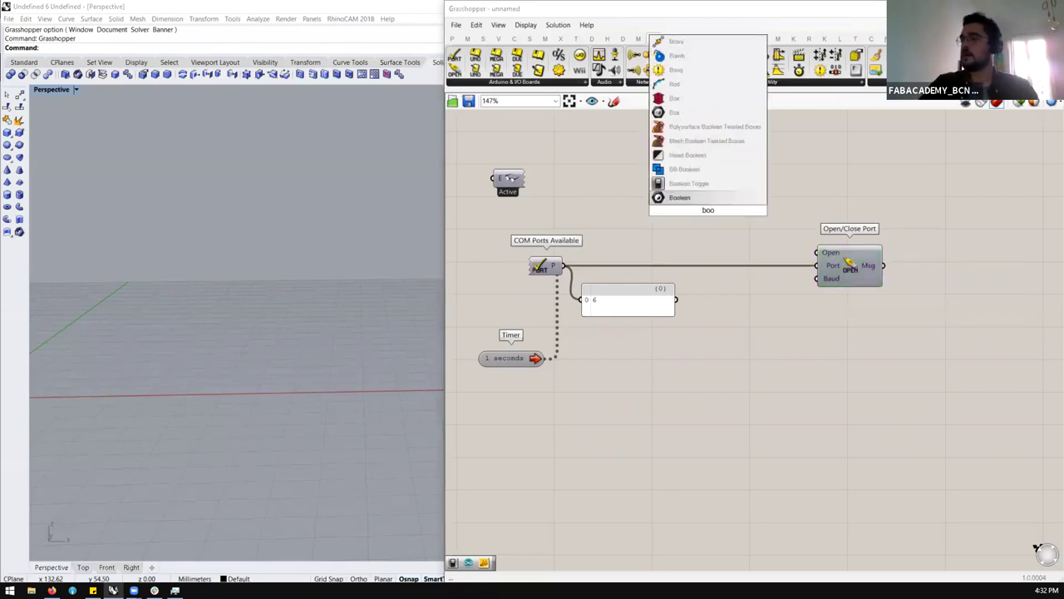
pyautogui.press('Up')
pyautogui.press('Return')
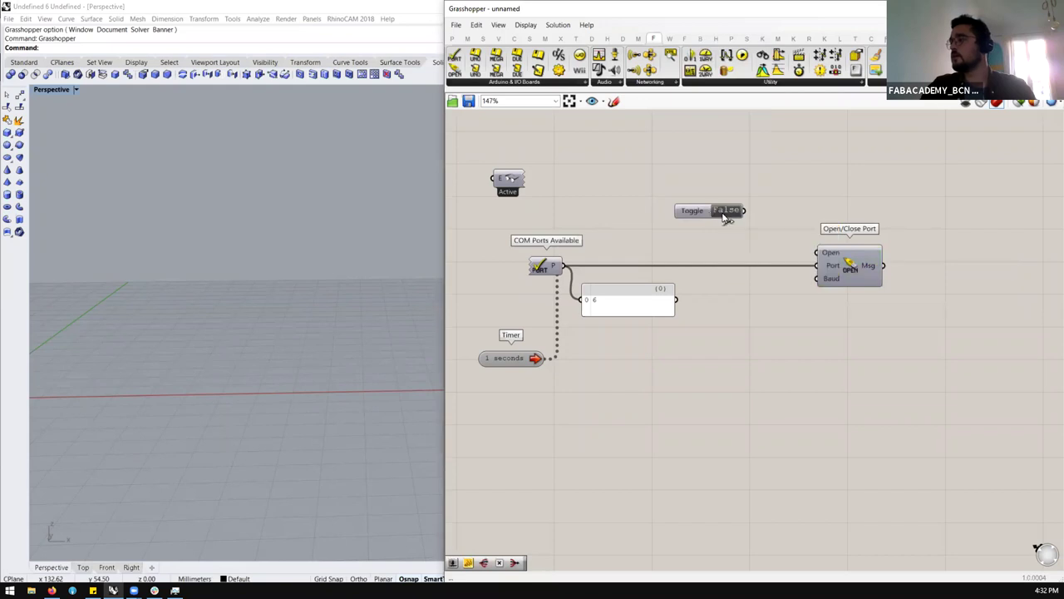
pyautogui.moveTo(745, 212); pyautogui.dragTo(820, 253)
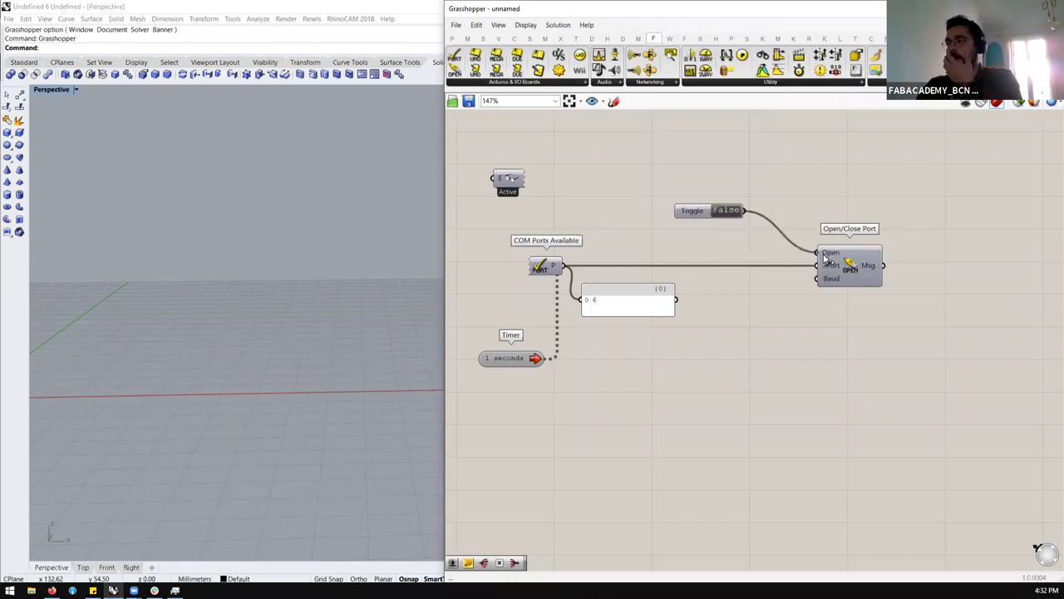
pyautogui.click(722, 213)
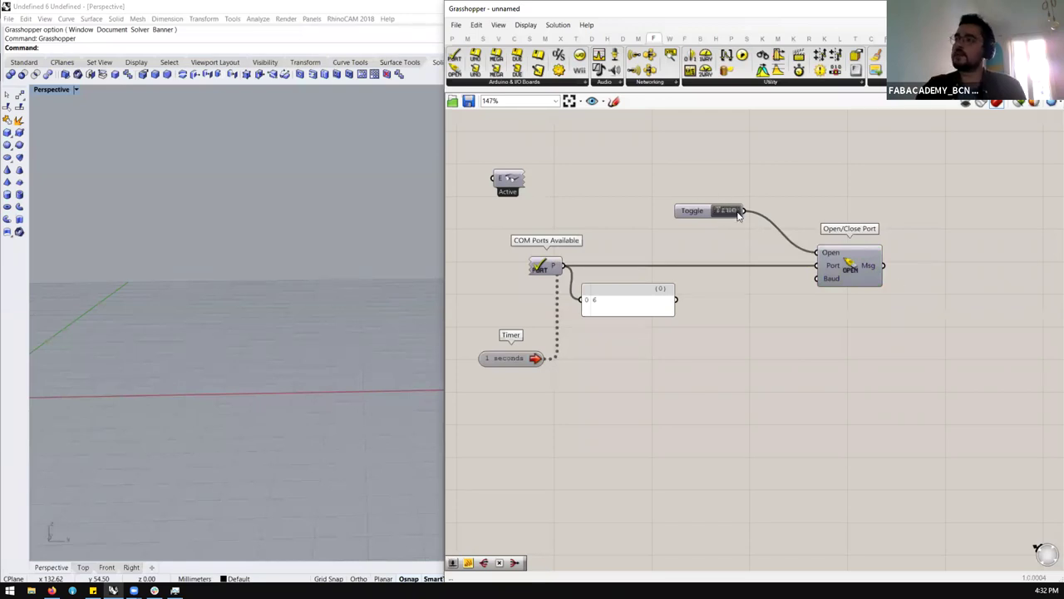
pyautogui.doubleClick(728, 212)
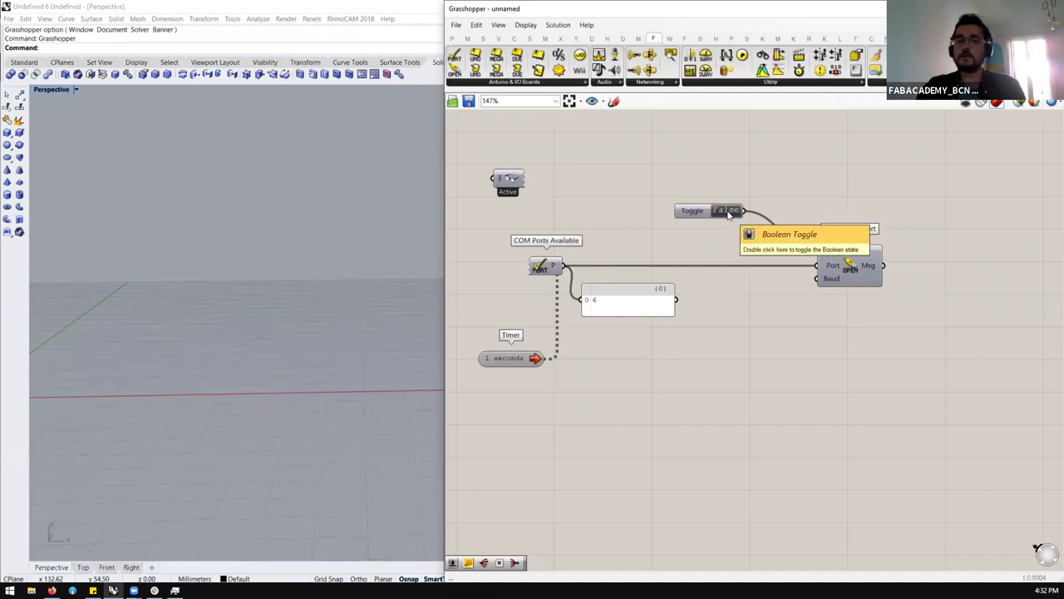
# Step: Create a panel containing 115200 and connect it to the Baud input of the Open/Close Port component
pyautogui.scroll(-2, 789, 293)
pyautogui.scroll(3, 762, 255)
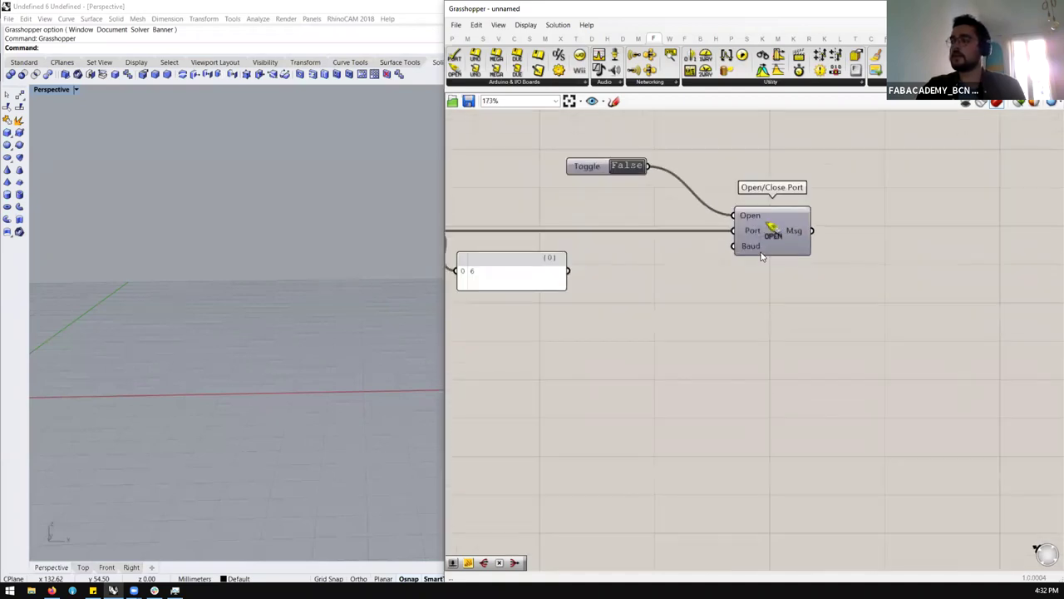
pyautogui.doubleClick(693, 303)
pyautogui.write('//')
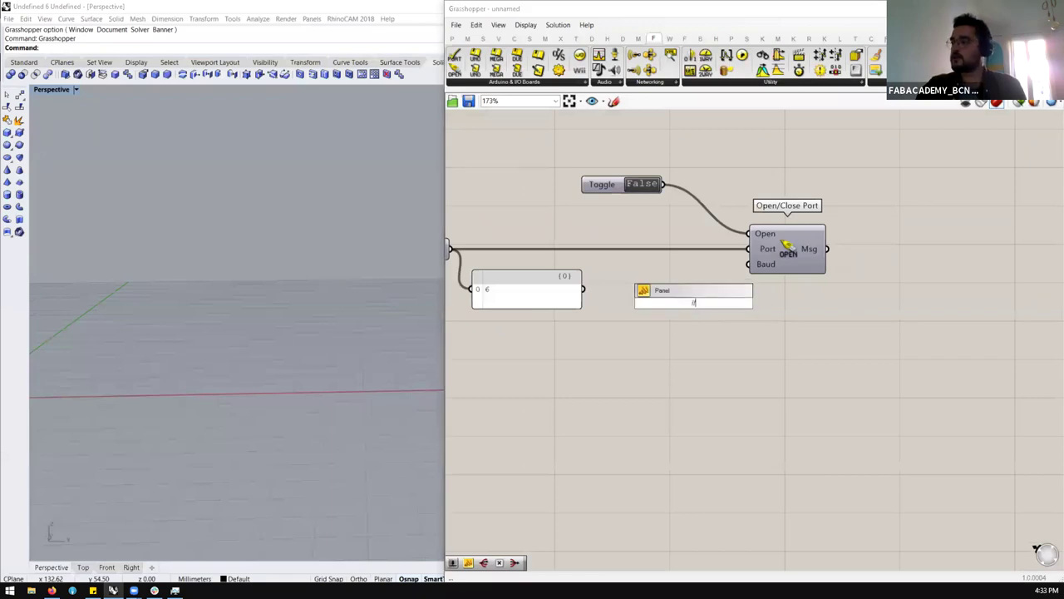
pyautogui.write('115200')
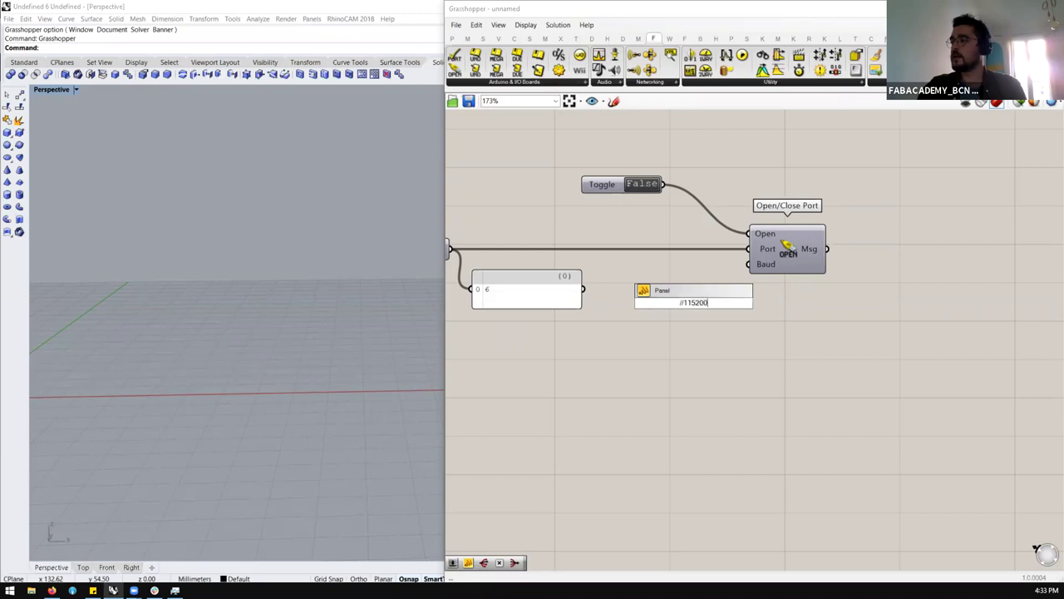
pyautogui.press('Return')
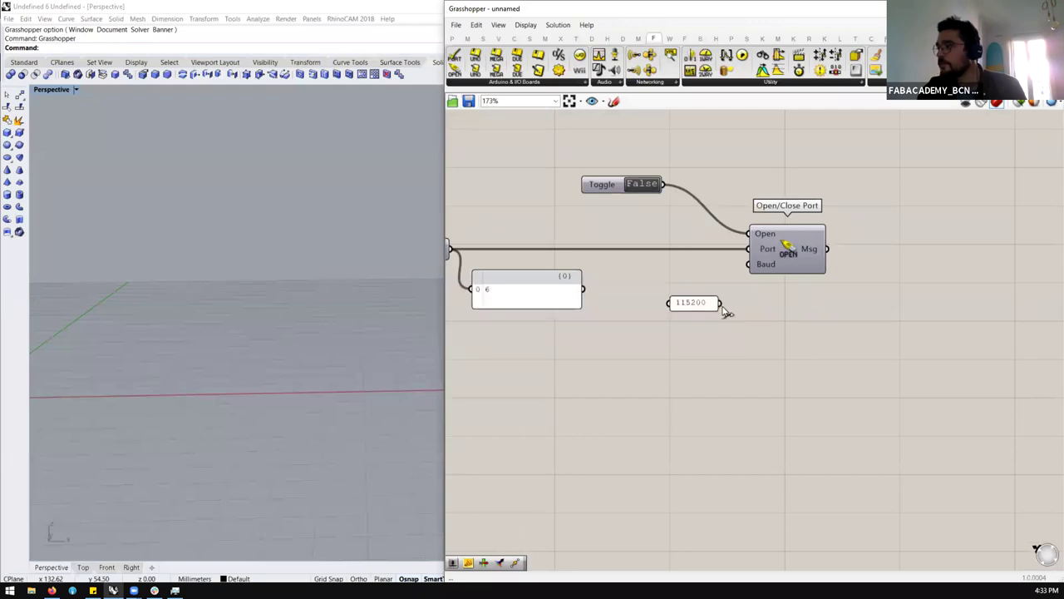
pyautogui.moveTo(747, 302); pyautogui.dragTo(767, 264)
pyautogui.moveTo(760, 270)
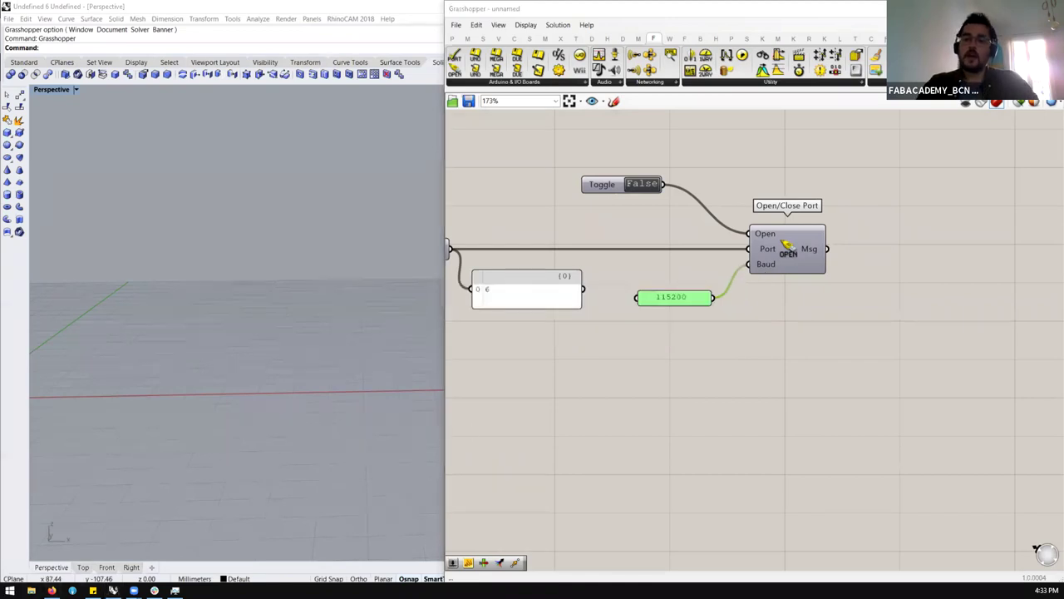
# Step: Launch the Arduino IDE, restore Grasshopper to half of the screen, and move the Firefly_Firmata sketch window over the Grasshopper canvas
pyautogui.press('super')
pyautogui.write('ard')
pyautogui.press('Return')
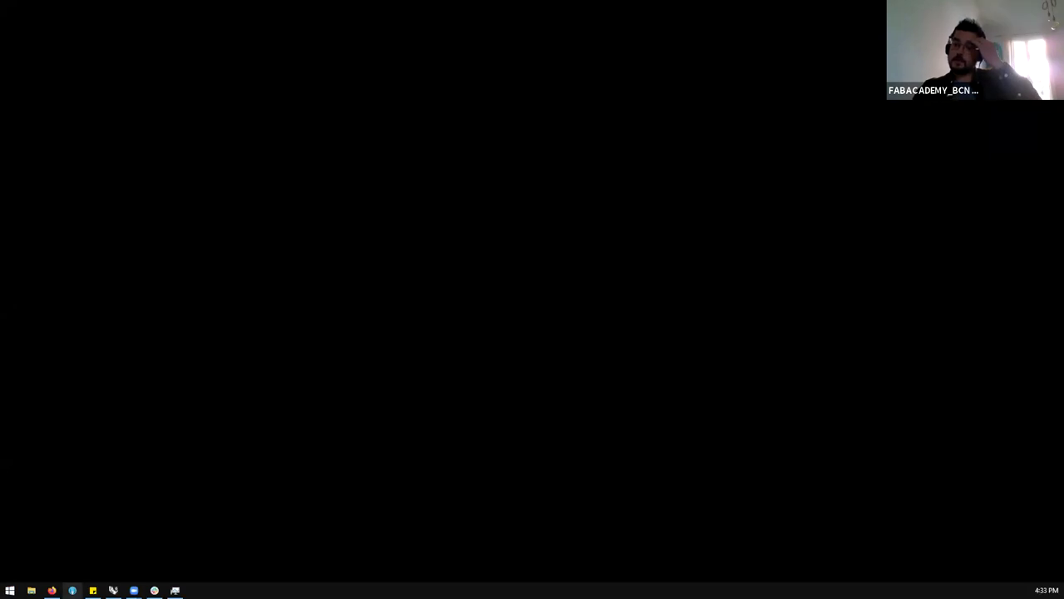
pyautogui.click(113, 591)
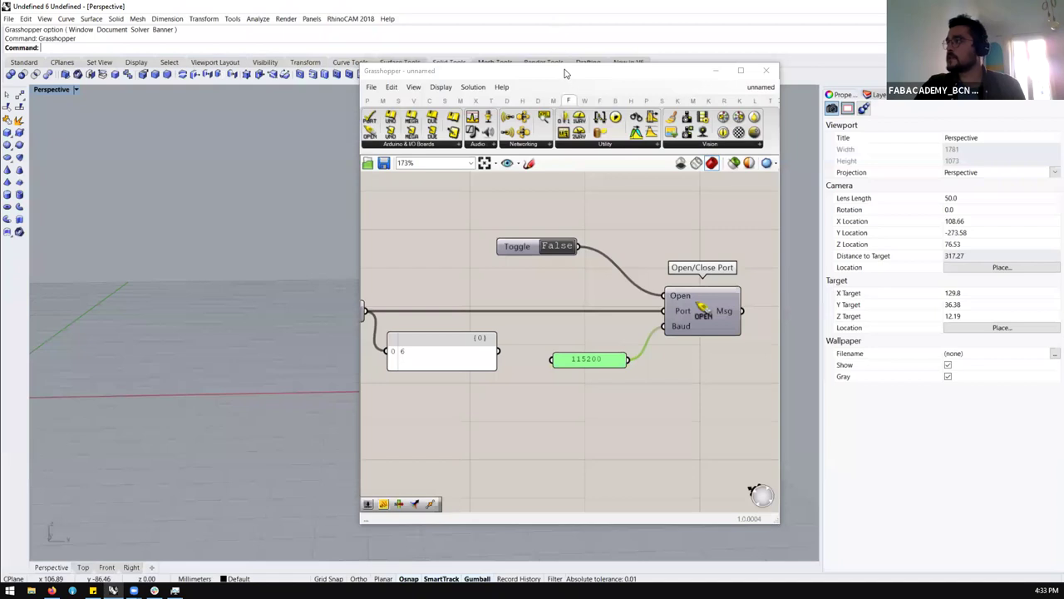
pyautogui.press('super+Right')
pyautogui.scroll(-2, 743, 248)
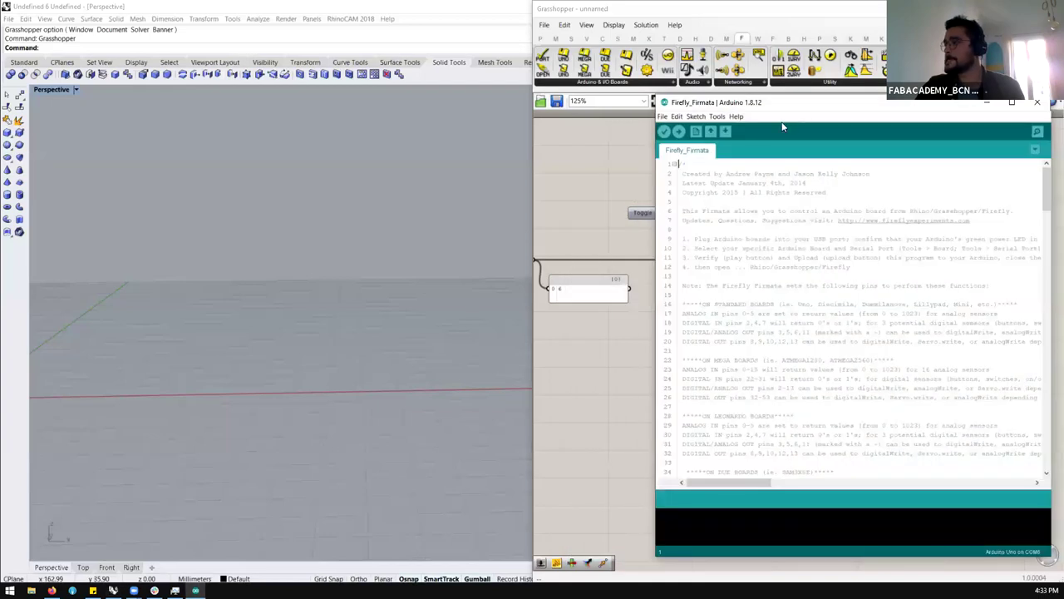
pyautogui.moveTo(805, 106); pyautogui.dragTo(690, 82)
# Step: Check the Sketchbook for the Firefly sketches and examine the BAUDRATE definition in the Firefly_Firmata code
pyautogui.click(550, 93)
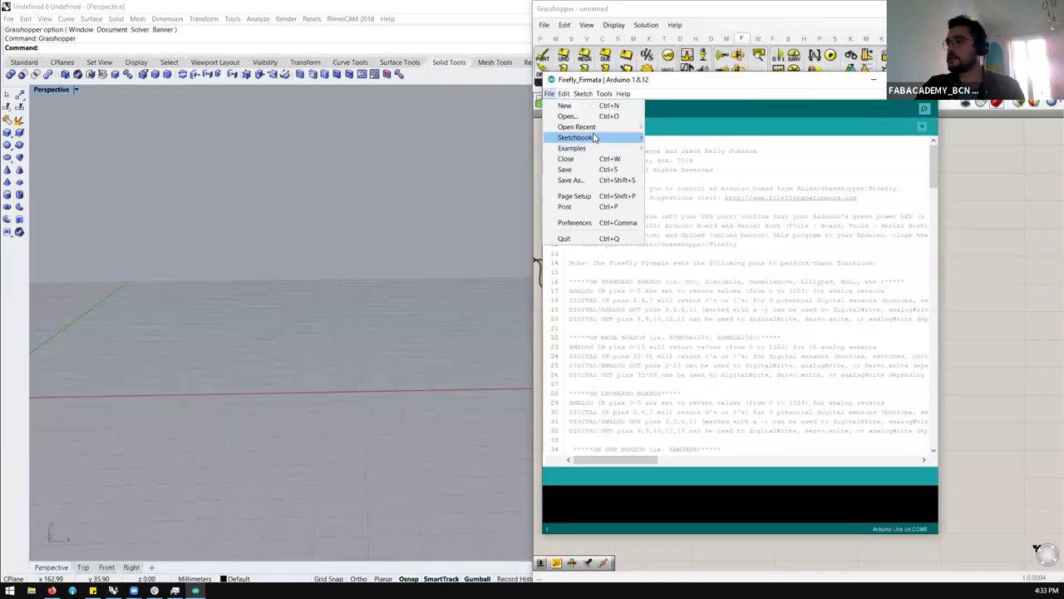
pyautogui.moveTo(582, 137)
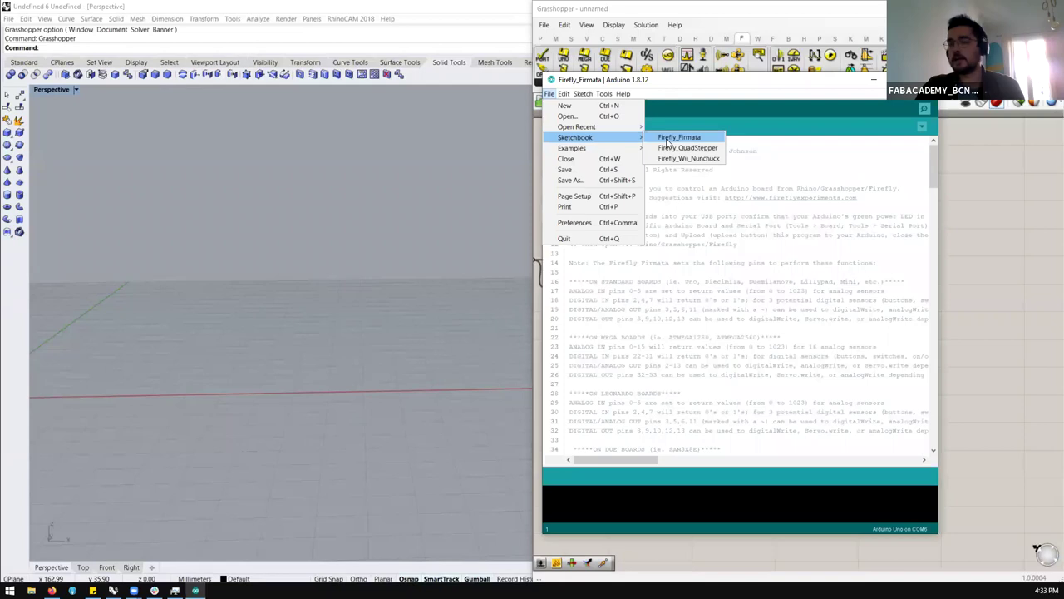
pyautogui.click(662, 244)
pyautogui.scroll(-8, 665, 253)
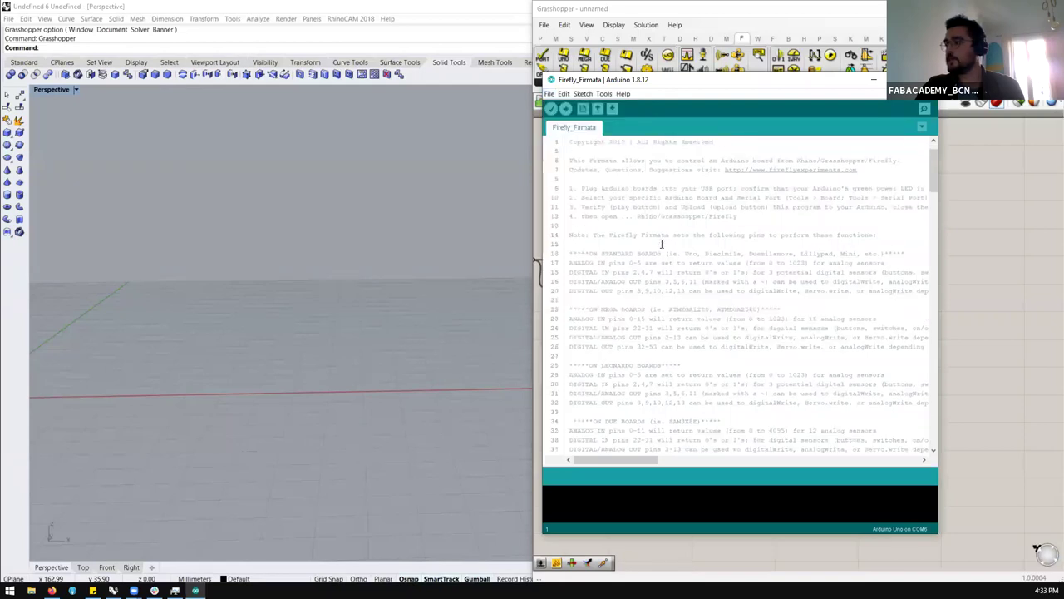
pyautogui.moveTo(663, 300); pyautogui.dragTo(565, 304)
pyautogui.moveTo(663, 299); pyautogui.dragTo(639, 301)
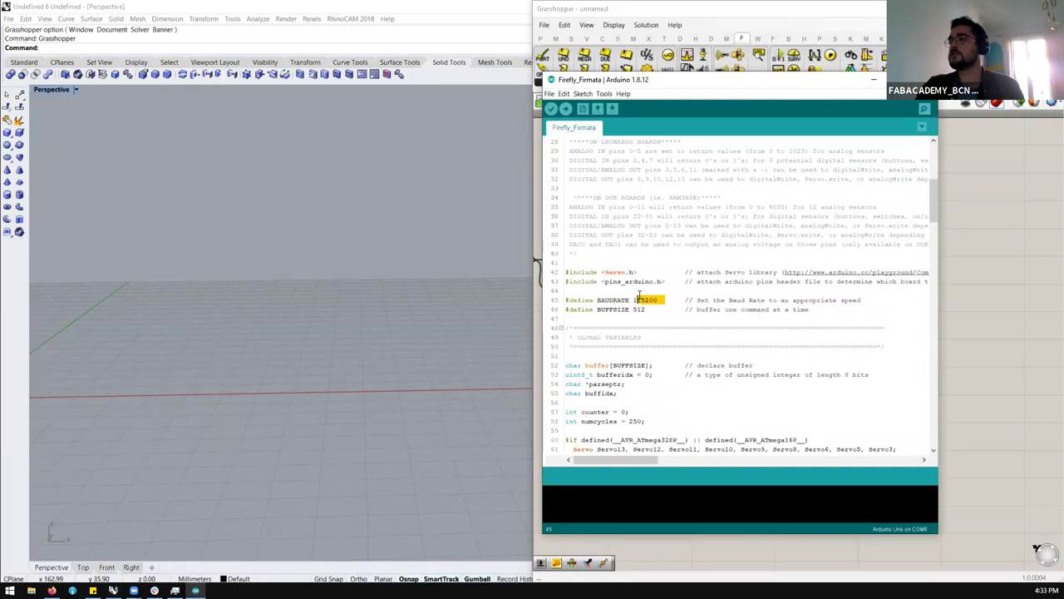
# Step: Return to Grasshopper, add a panel connected to the Msg output of Open/Close Port, and widen it to fit the text
pyautogui.click(790, 298)
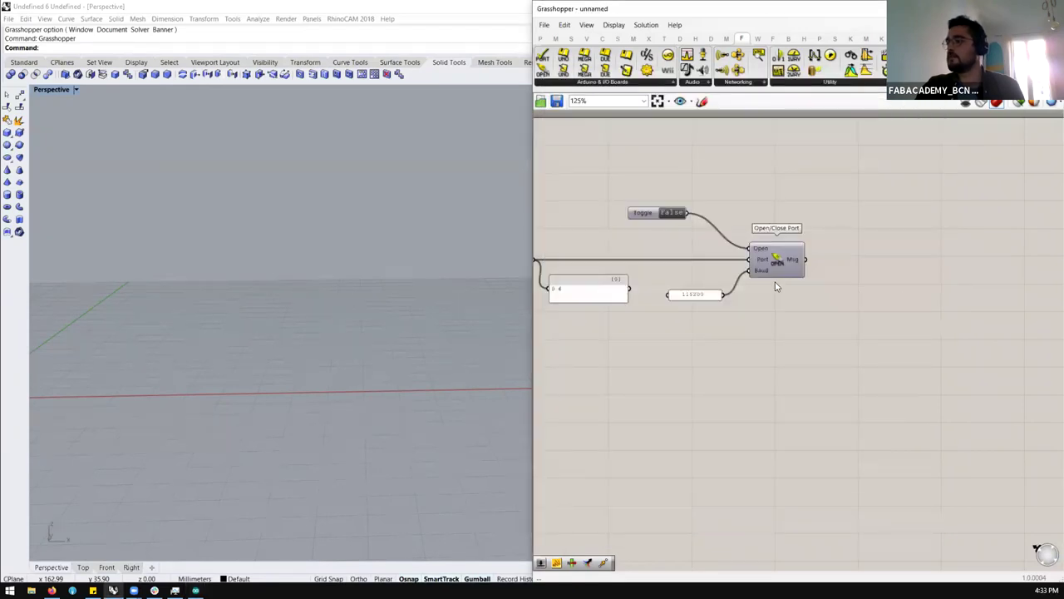
pyautogui.scroll(2, 776, 287)
pyautogui.scroll(-2, 815, 258)
pyautogui.scroll(1, 837, 248)
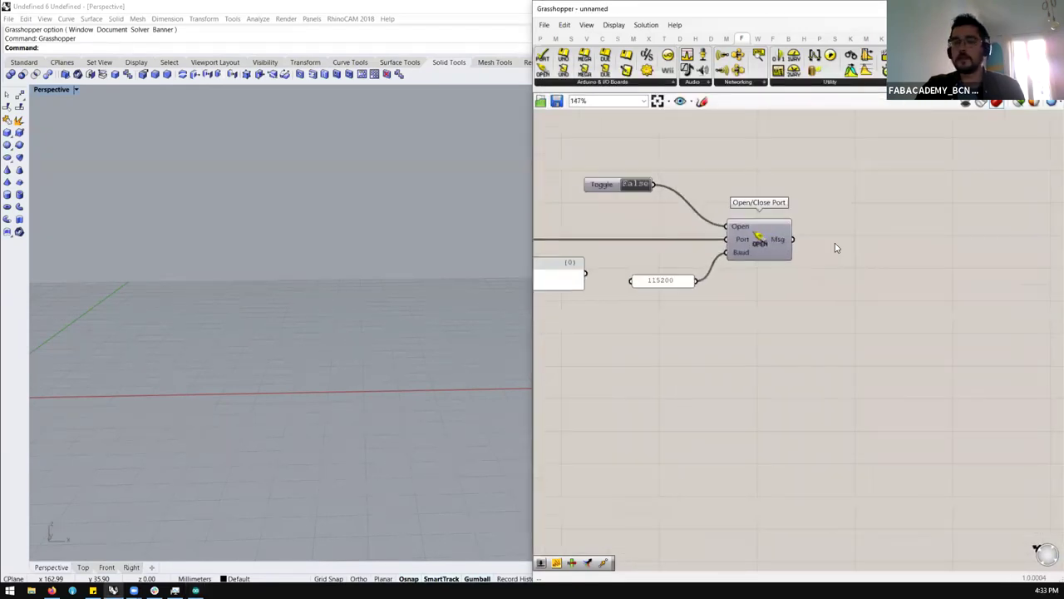
pyautogui.doubleClick(837, 248)
pyautogui.write('panel')
pyautogui.press('Return')
pyautogui.moveTo(837, 248)
pyautogui.mouseDown()
pyautogui.moveTo(857, 245)
pyautogui.moveTo(806, 240)
pyautogui.moveTo(825, 235)
pyautogui.mouseUp()
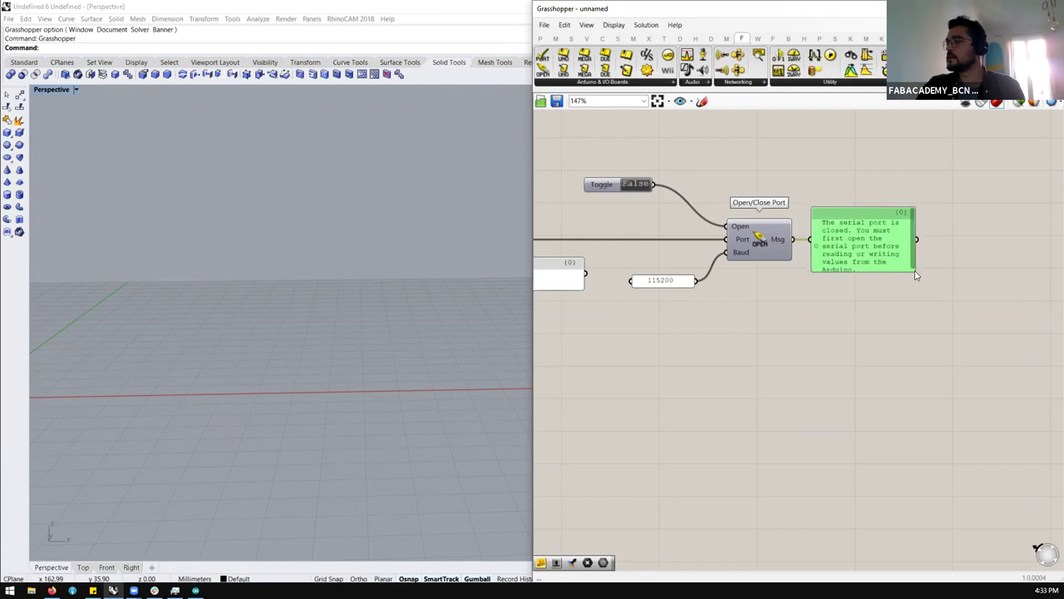
pyautogui.moveTo(916, 272); pyautogui.dragTo(971, 270)
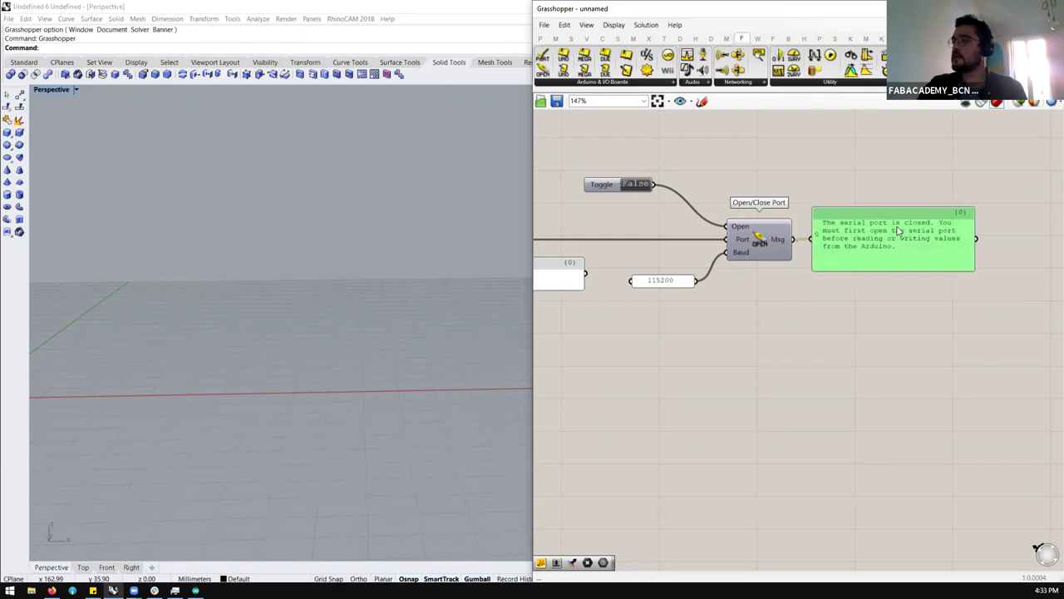
# Step: Switch the Boolean toggle to True to open the serial port
pyautogui.scroll(-1, 667, 261)
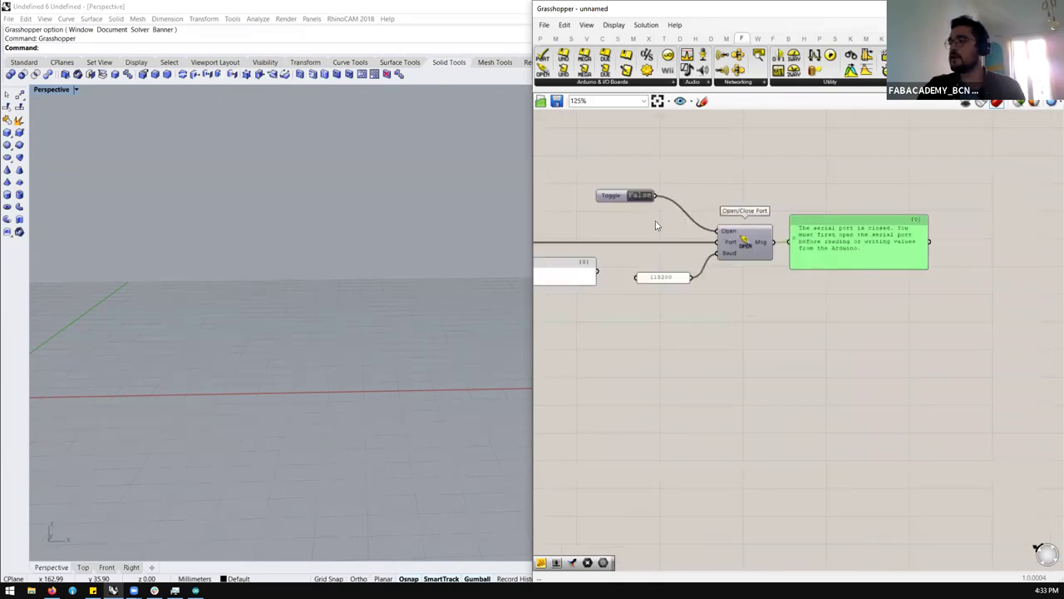
pyautogui.doubleClick(639, 196)
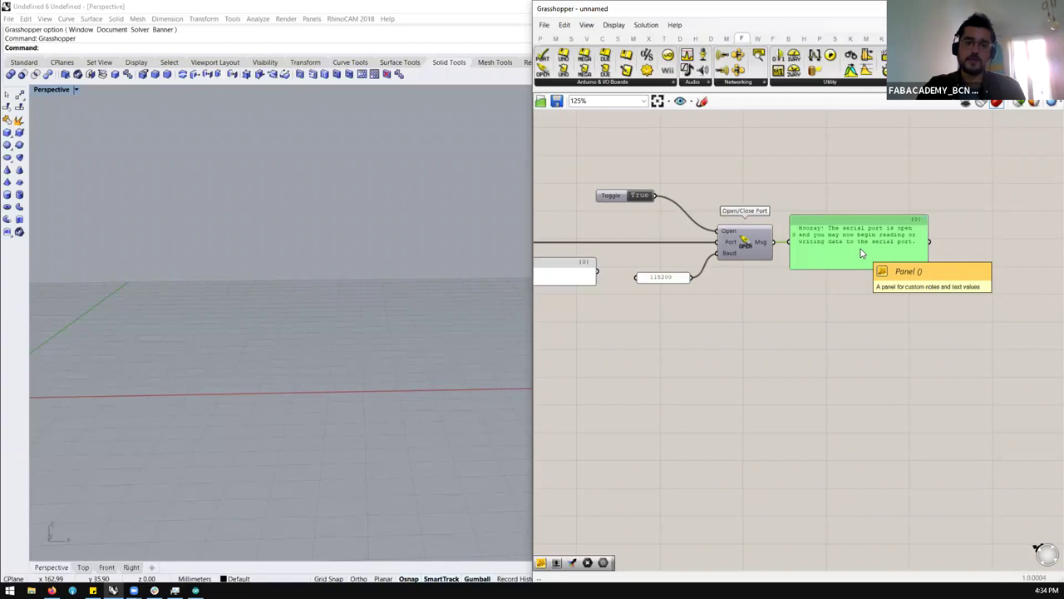
pyautogui.scroll(-2, 882, 233)
pyautogui.moveTo(901, 242); pyautogui.dragTo(1020, 228, button='right')
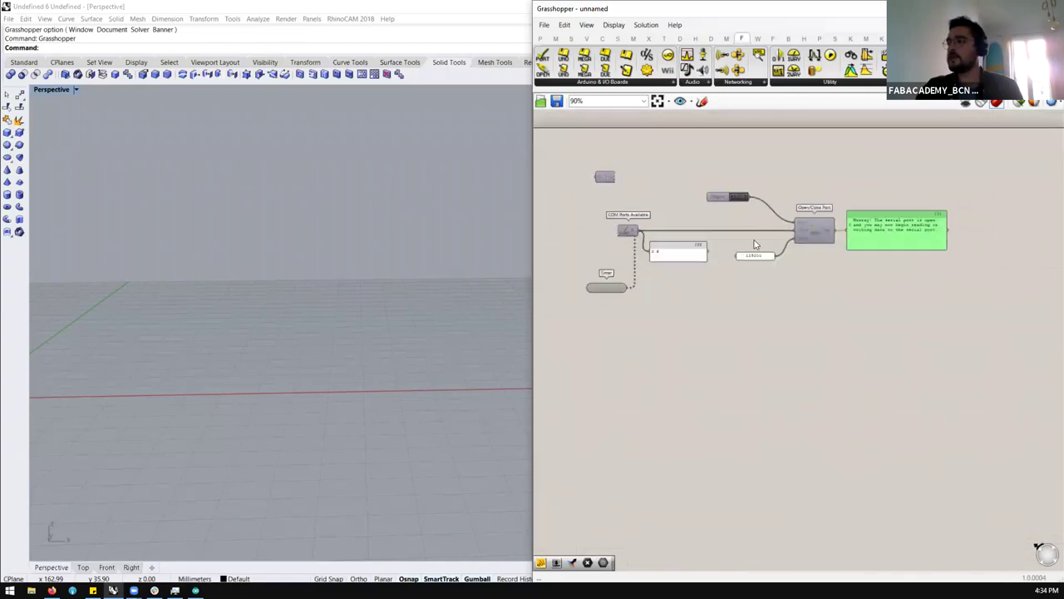
# Step: Move the Open/Close Port group closer to COM Ports Available, then place the port number panel below the 115200 panel and shrink it
pyautogui.scroll(1, 921, 165)
pyautogui.moveTo(927, 161); pyautogui.dragTo(698, 331)
pyautogui.moveTo(816, 235); pyautogui.dragTo(732, 236)
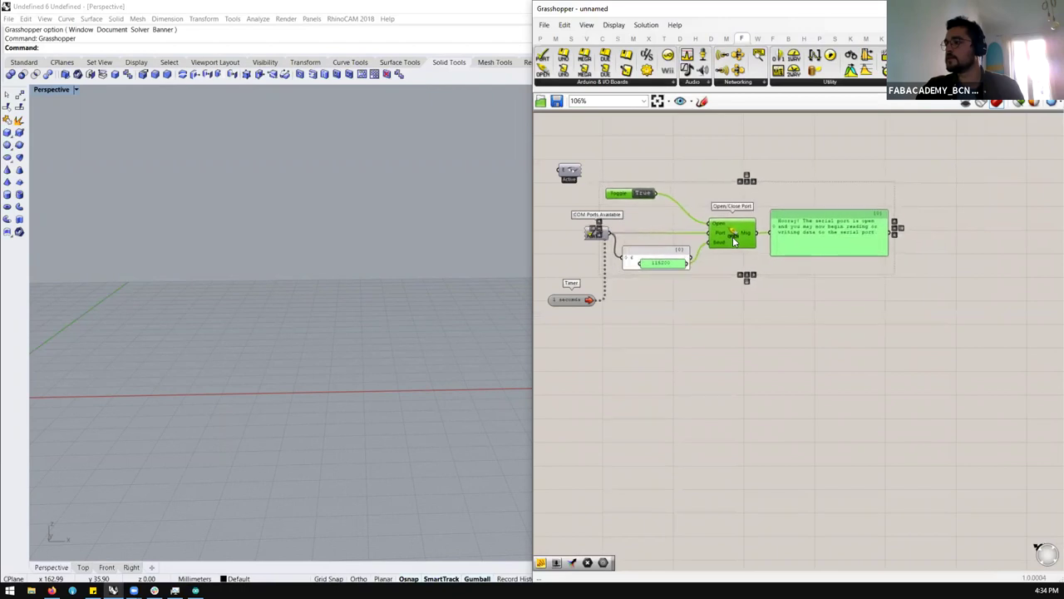
pyautogui.scroll(3, 621, 257)
pyautogui.moveTo(652, 260); pyautogui.dragTo(652, 312)
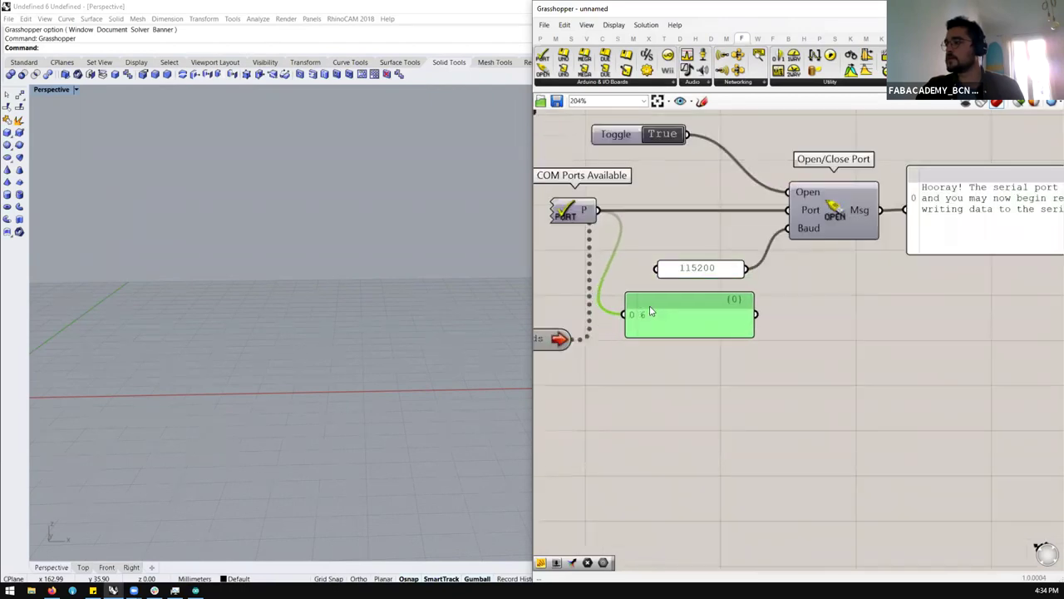
pyautogui.moveTo(753, 337); pyautogui.dragTo(677, 331)
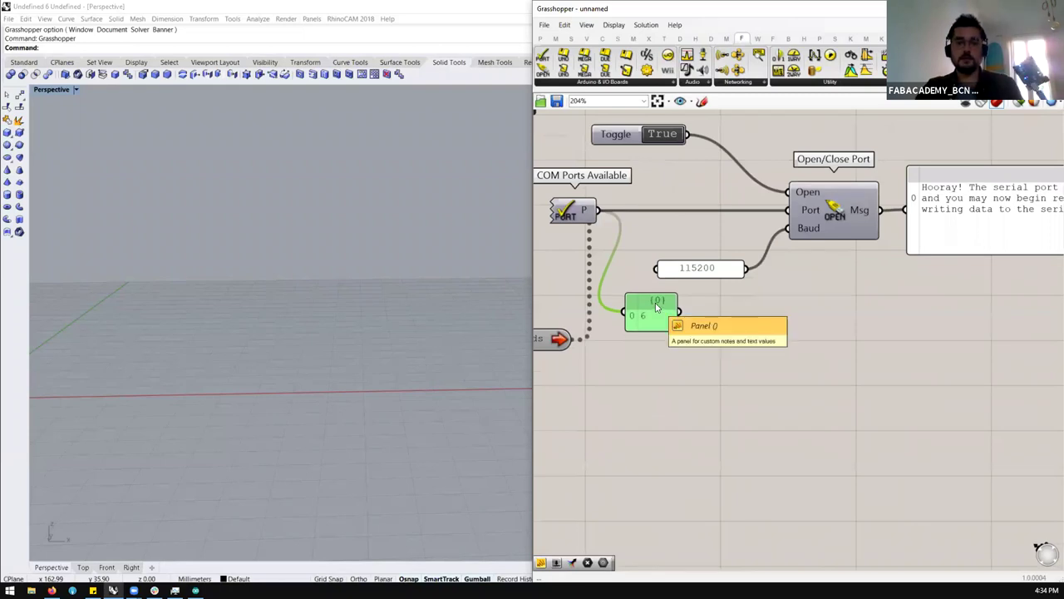
# Step: Move the Boolean toggle closer to Open/Close Port and move the unconnected component marked Active away from the definition
pyautogui.scroll(-4, 797, 297)
pyautogui.scroll(2, 796, 297)
pyautogui.moveTo(657, 215); pyautogui.dragTo(700, 205)
pyautogui.scroll(-3, 797, 291)
pyautogui.moveTo(641, 220); pyautogui.dragTo(551, 147)
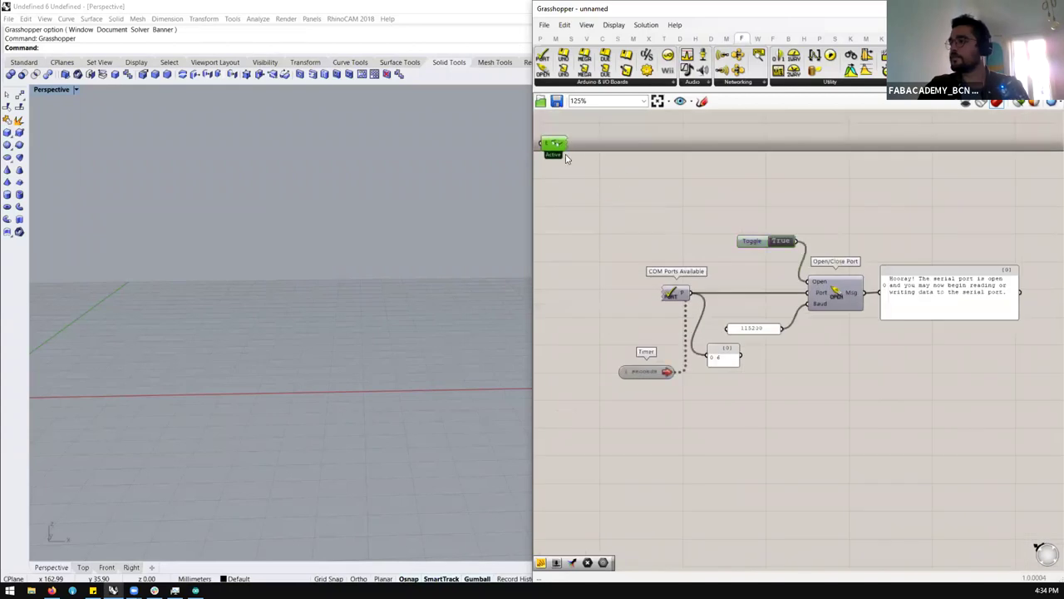
# Step: Review the Firefly Arduino & I/O Boards components, then examine the pin notes at the start of the Firefly_Firmata sketch in the Arduino IDE
pyautogui.scroll(-3, 553, 152)
pyautogui.scroll(3, 797, 289)
pyautogui.click(589, 81)
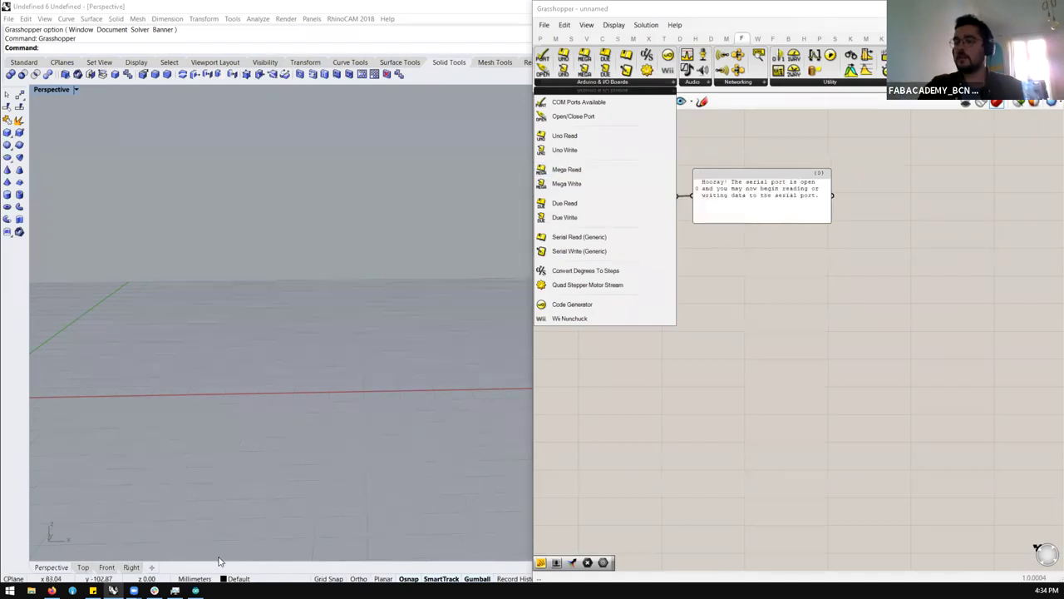
pyautogui.click(196, 590)
pyautogui.click(703, 300)
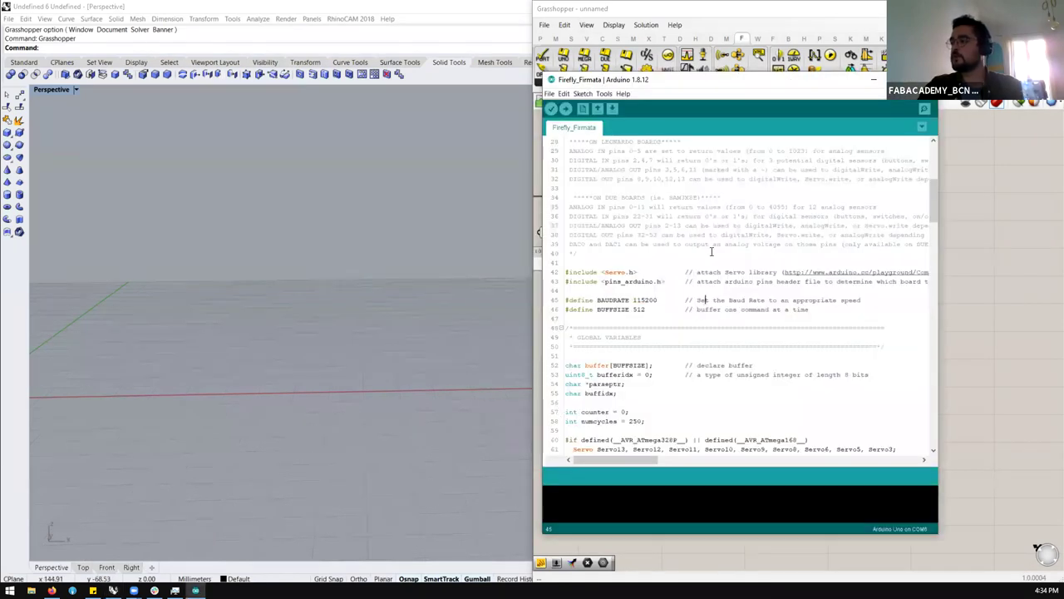
pyautogui.click(605, 93)
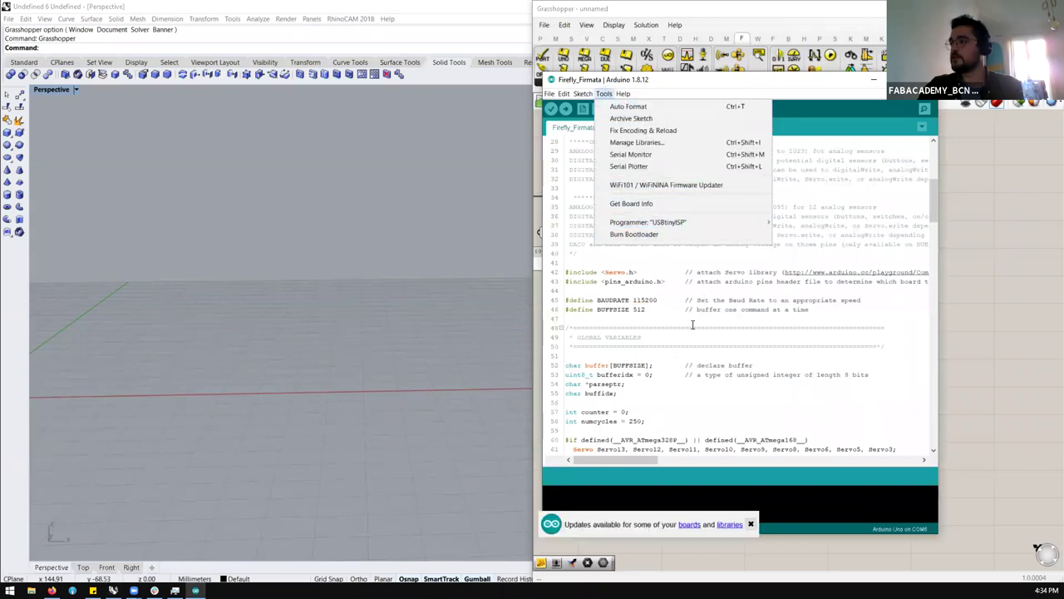
pyautogui.click(692, 324)
pyautogui.scroll(-3, 711, 334)
pyautogui.scroll(11, 711, 333)
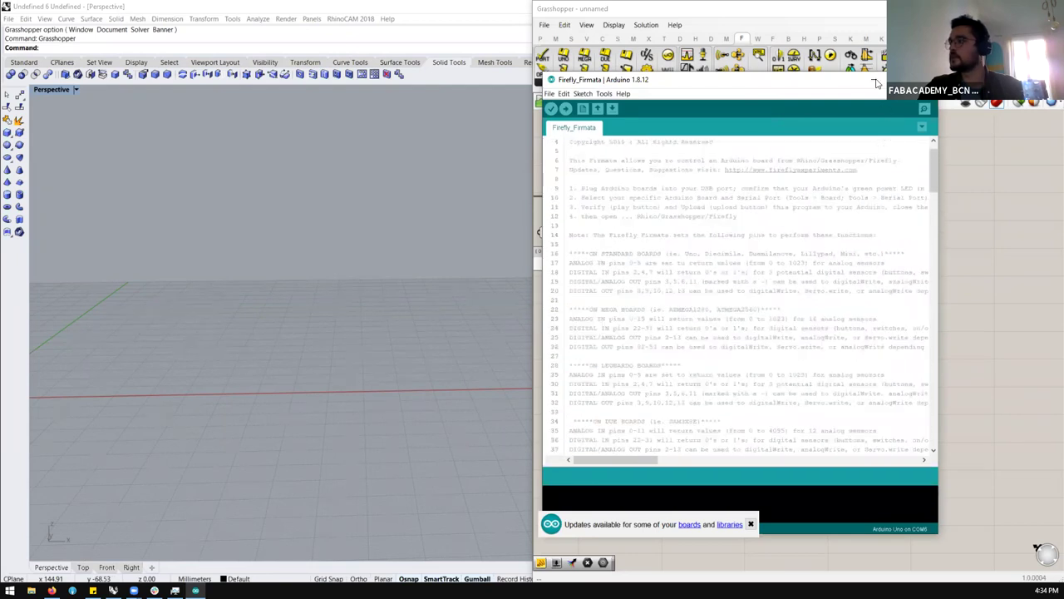
pyautogui.click(876, 80)
# Step: Place a Firefly Uno Read component on the canvas below the Open/Close Port message panel
pyautogui.click(615, 83)
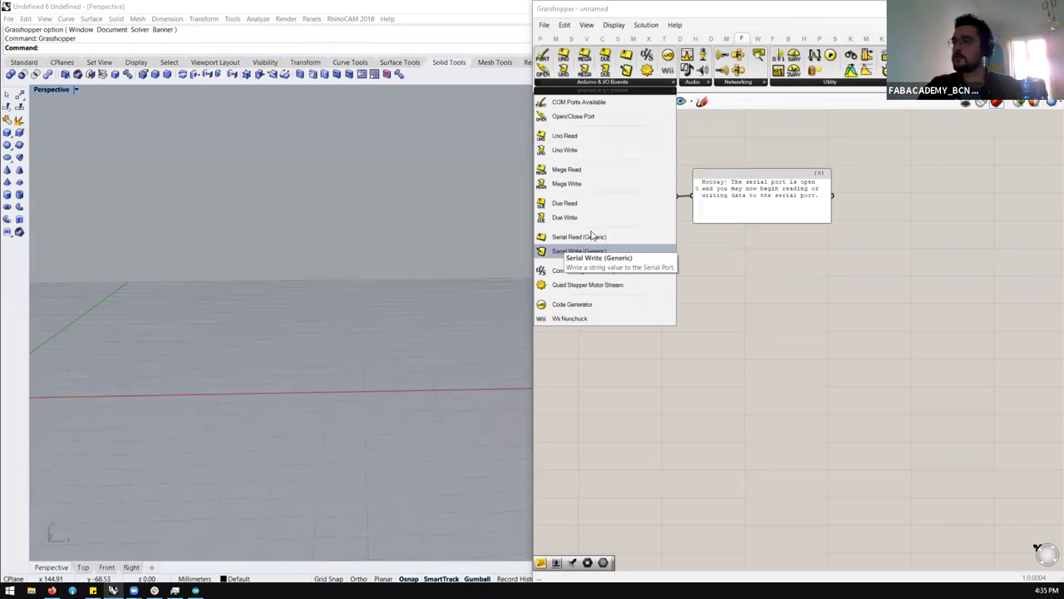
pyautogui.click(617, 138)
pyautogui.click(732, 313)
pyautogui.moveTo(736, 316); pyautogui.dragTo(759, 309, button='right')
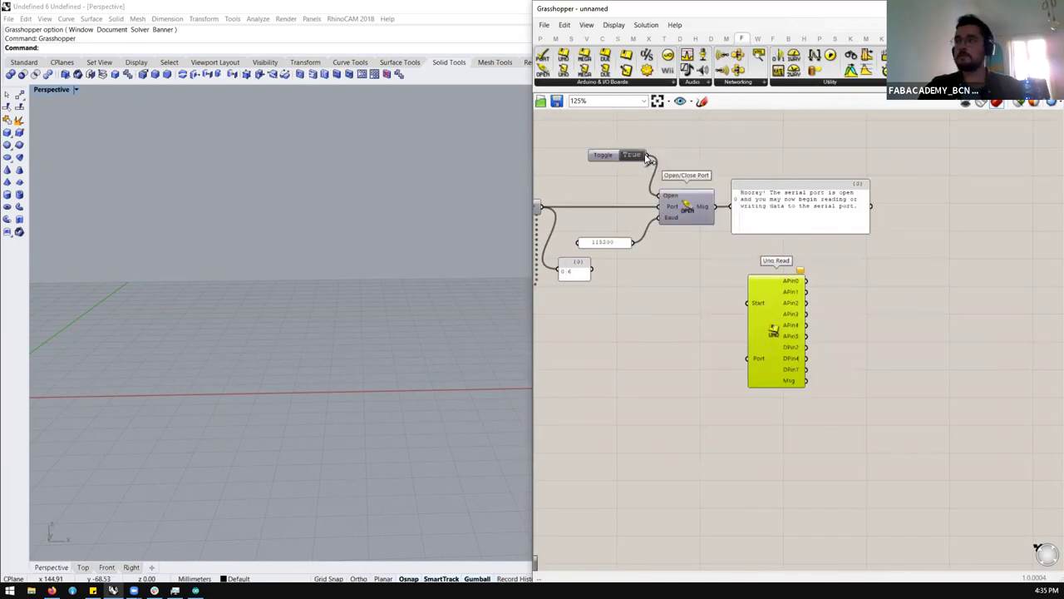
# Step: Connect the toggle to Uno Read's Start and the COM Ports Available output to its Port, switching the toggle to False
pyautogui.moveTo(653, 159); pyautogui.dragTo(737, 303)
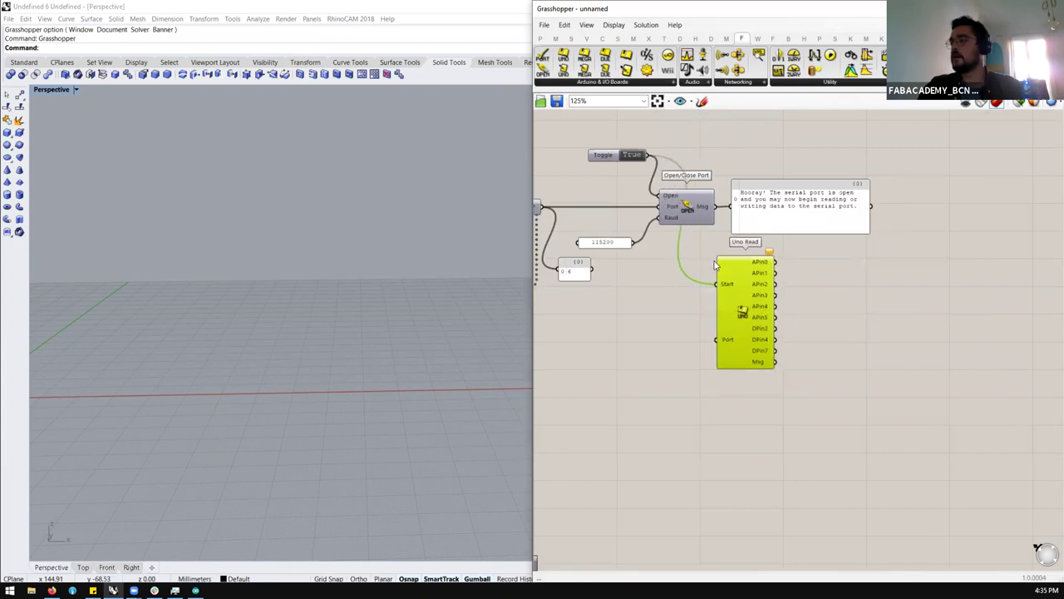
pyautogui.doubleClick(633, 156)
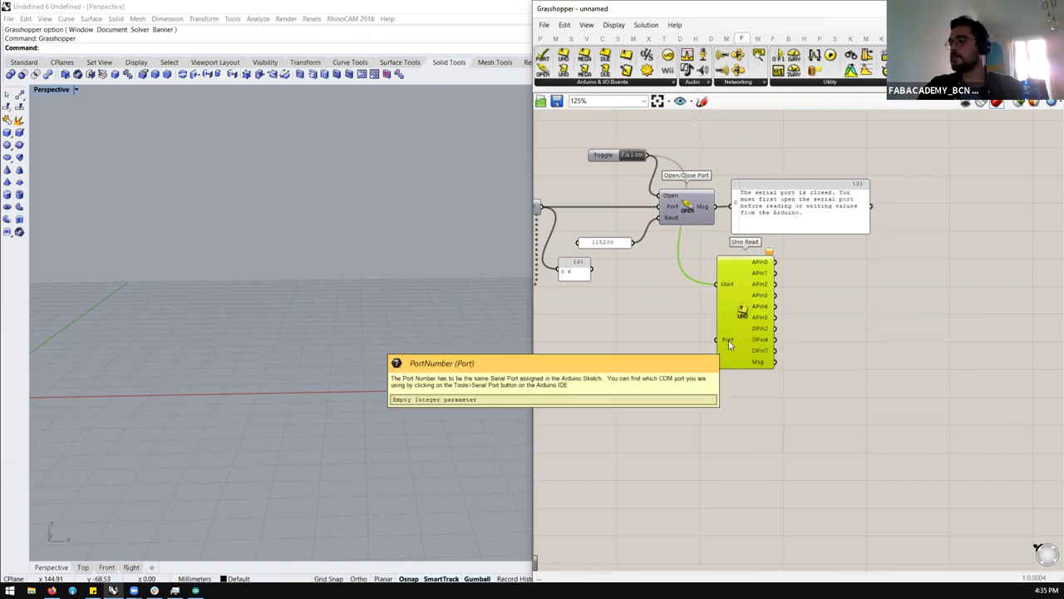
pyautogui.scroll(-2, 720, 314)
pyautogui.scroll(2, 649, 237)
pyautogui.moveTo(592, 226); pyautogui.dragTo(771, 378)
pyautogui.click(842, 400)
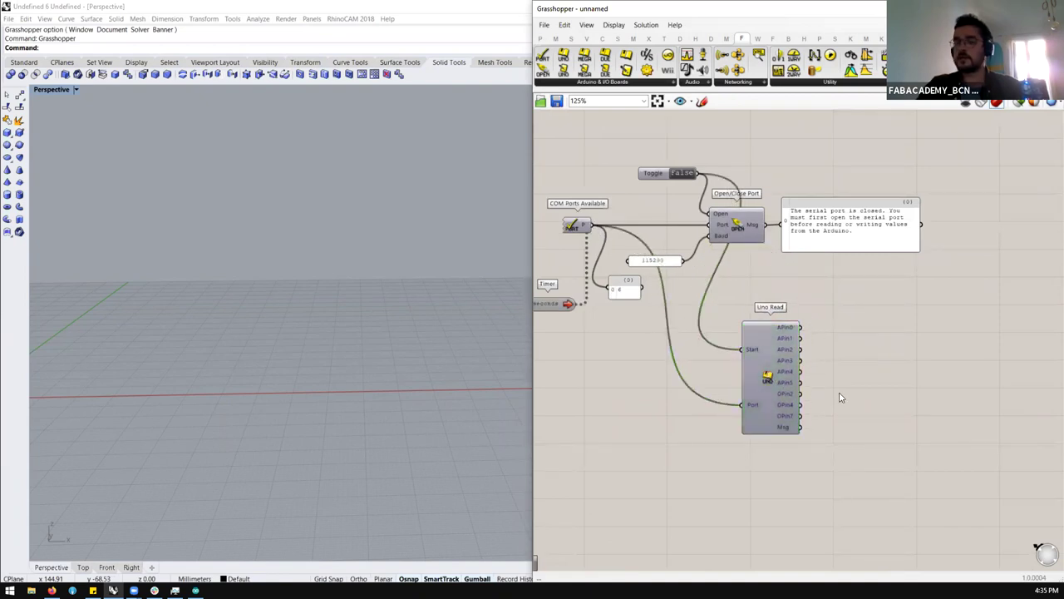
# Step: Add a panel connected to the Msg output of Uno Read and enlarge it to fit the message text
pyautogui.scroll(-2, 848, 413)
pyautogui.scroll(4, 824, 408)
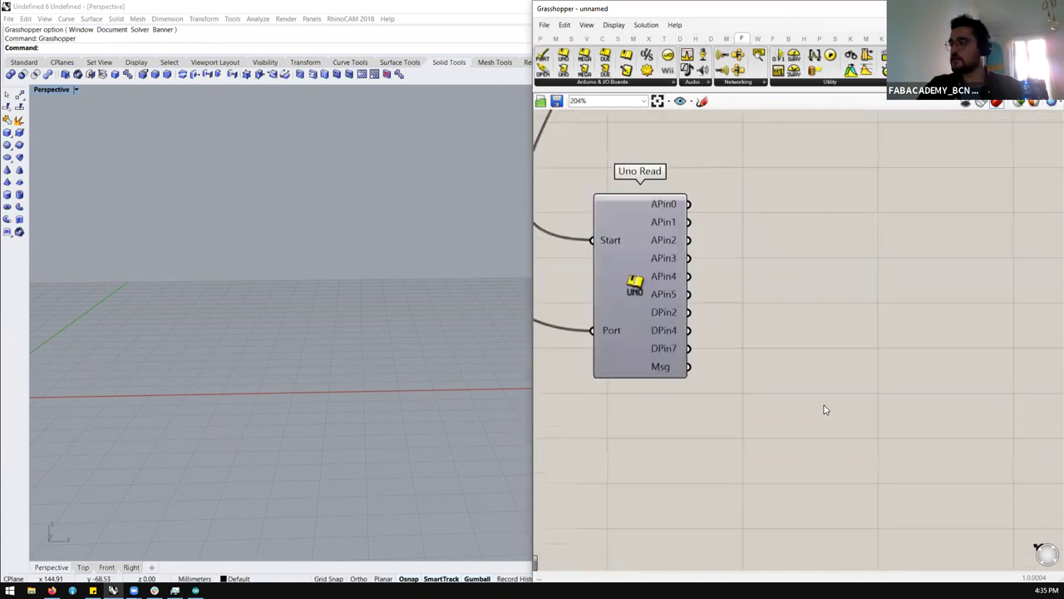
pyautogui.doubleClick(824, 404)
pyautogui.write('panel')
pyautogui.press('Return')
pyautogui.moveTo(824, 409); pyautogui.dragTo(784, 450)
pyautogui.moveTo(690, 367); pyautogui.dragTo(708, 445)
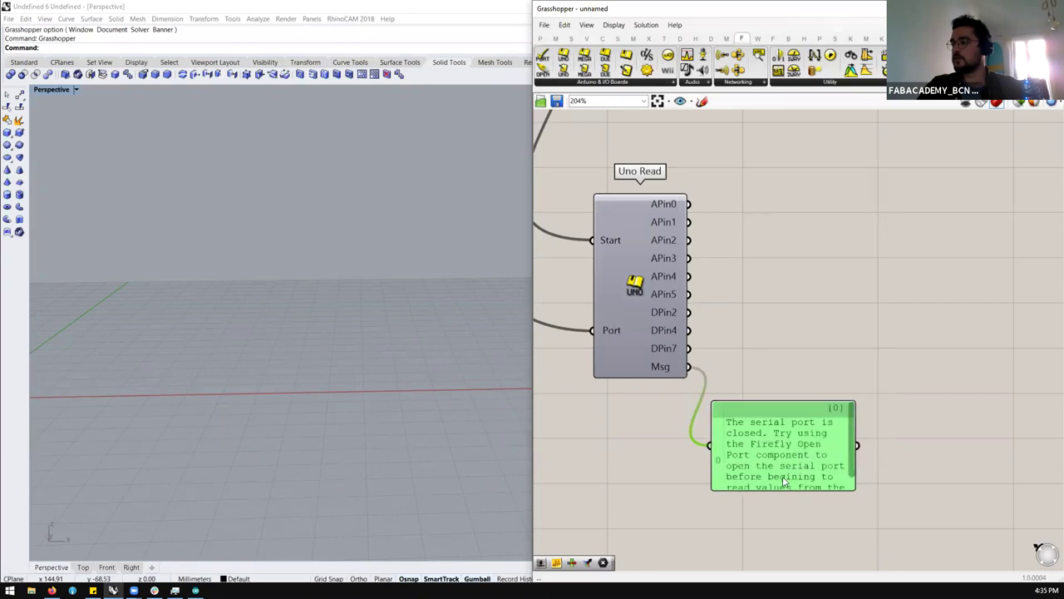
pyautogui.moveTo(848, 489); pyautogui.dragTo(921, 528)
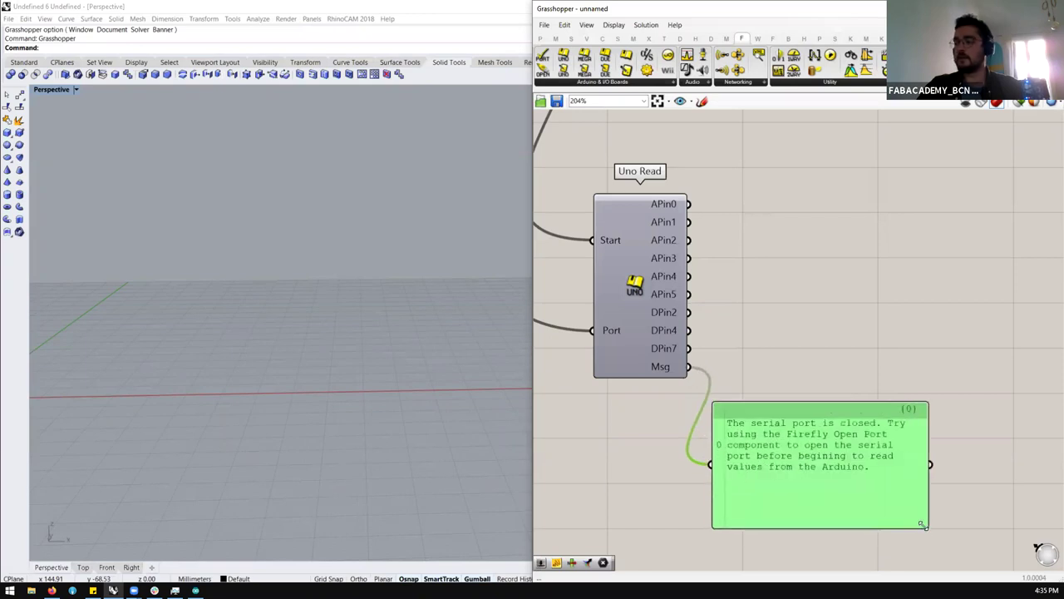
pyautogui.moveTo(805, 455); pyautogui.dragTo(798, 456)
# Step: Add a panel beside Uno Read, reduce its height, and connect it to the APin0 output
pyautogui.scroll(-2, 786, 408)
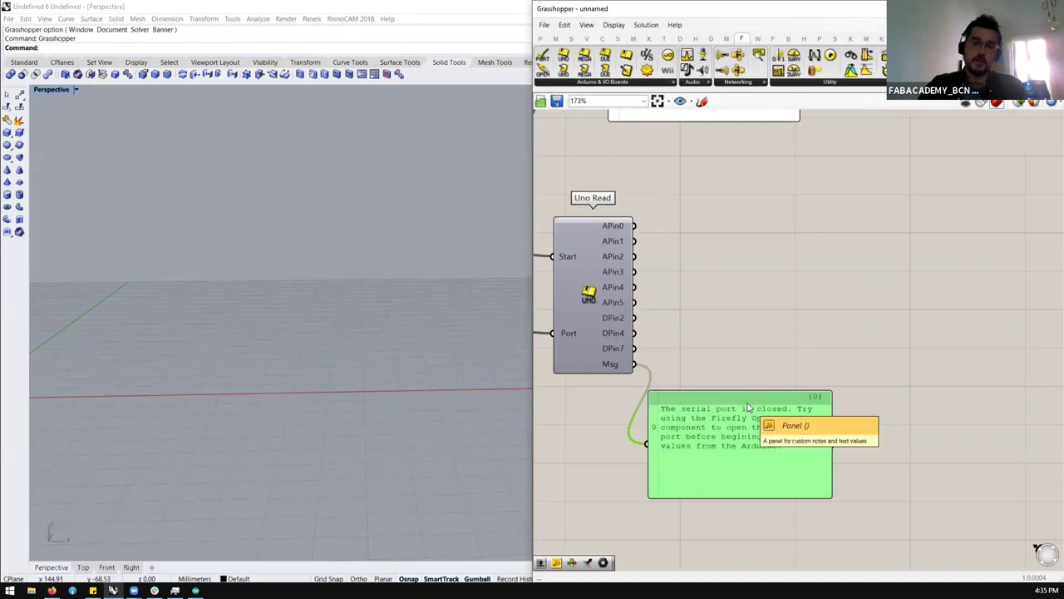
pyautogui.scroll(-3, 799, 374)
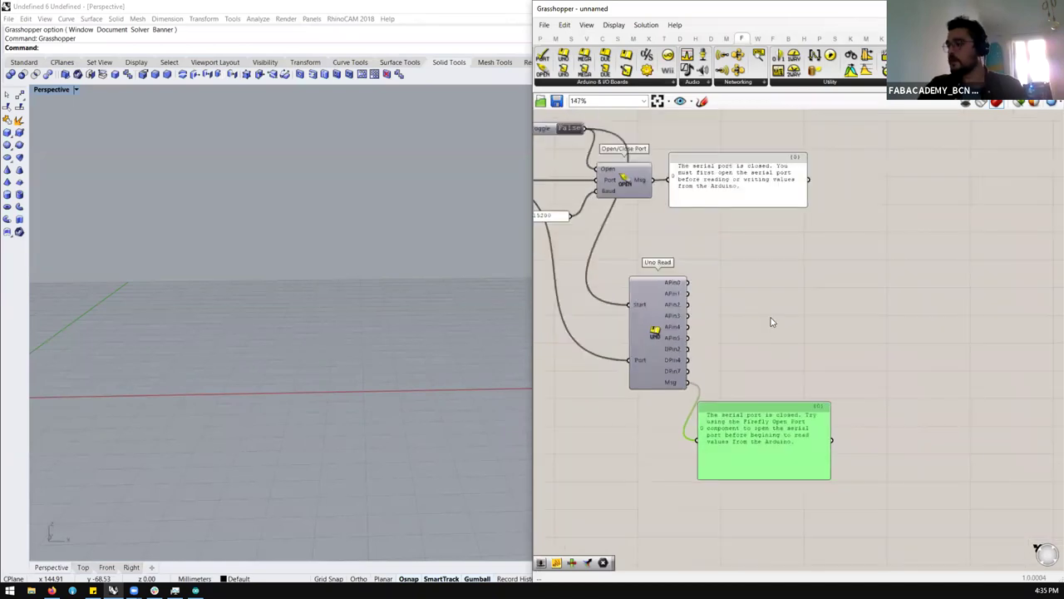
pyautogui.scroll(2, 768, 316)
pyautogui.doubleClick(713, 281)
pyautogui.write('panel')
pyautogui.press('Return')
pyautogui.click(742, 283)
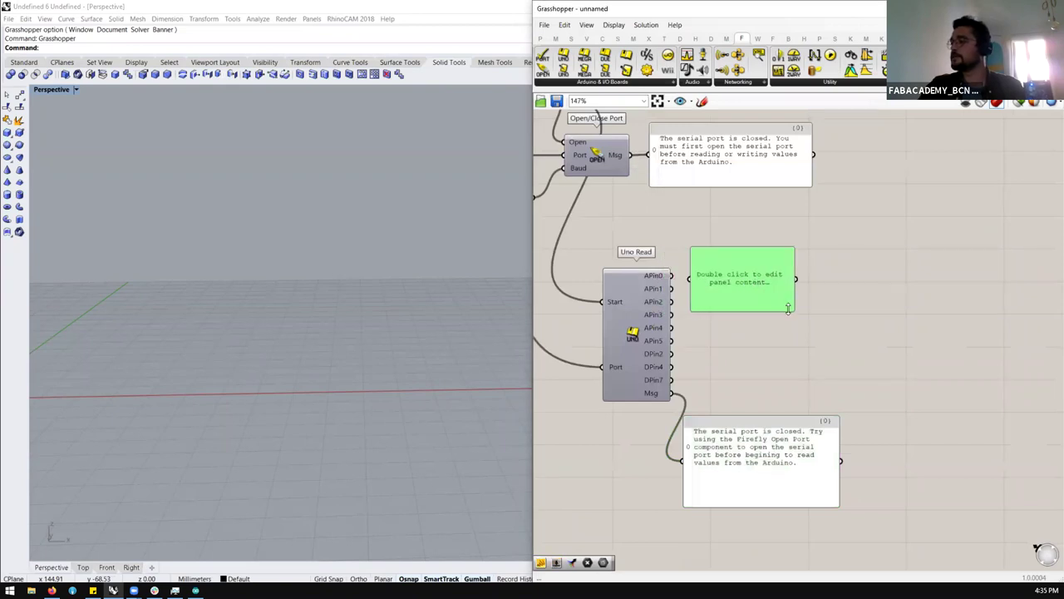
pyautogui.moveTo(791, 308); pyautogui.dragTo(796, 273)
pyautogui.moveTo(671, 275); pyautogui.dragTo(712, 268)
# Step: Duplicate the APin0 panel three times and connect the copies to the APin1, APin4 and DPin2 outputs
pyautogui.hotkey('ctrl', 'c')
pyautogui.hotkey('ctrl', 'v')
pyautogui.moveTo(672, 289); pyautogui.dragTo(711, 305)
pyautogui.hotkey('ctrl', 'v')
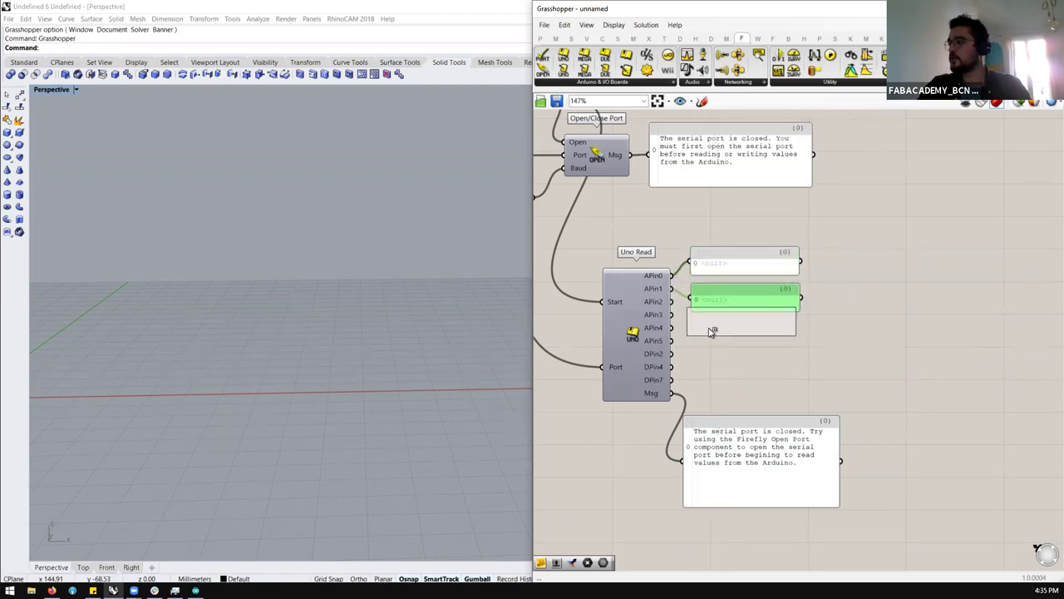
pyautogui.hotkey('ctrl', 'v')
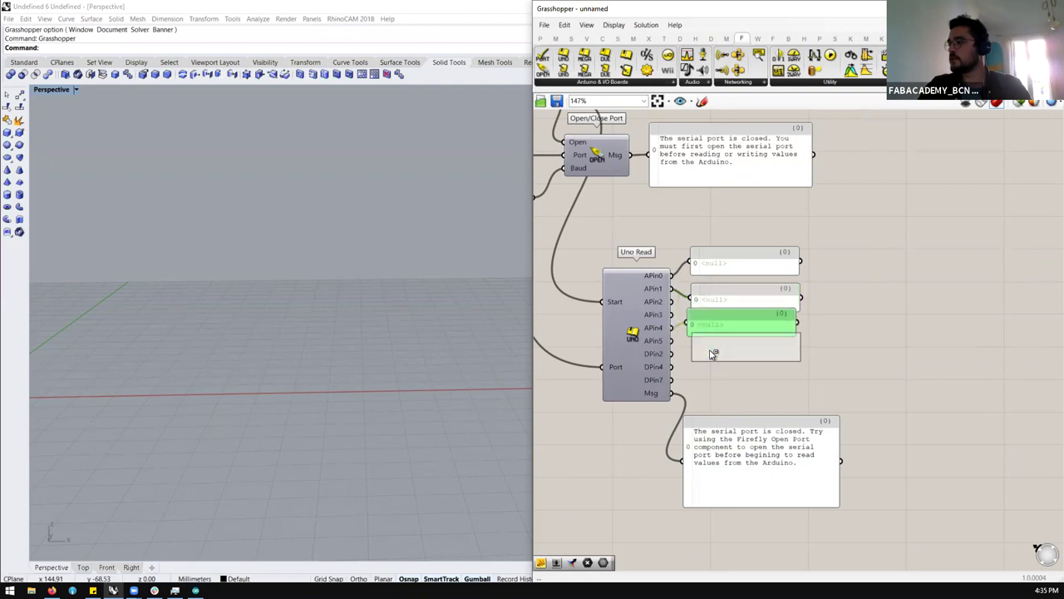
pyautogui.moveTo(705, 333); pyautogui.dragTo(709, 366)
# Step: Switch the Boolean toggle to True to open the port and start reading the Arduino pins
pyautogui.moveTo(539, 109); pyautogui.dragTo(657, 218, button='right')
pyautogui.scroll(-1, 656, 218)
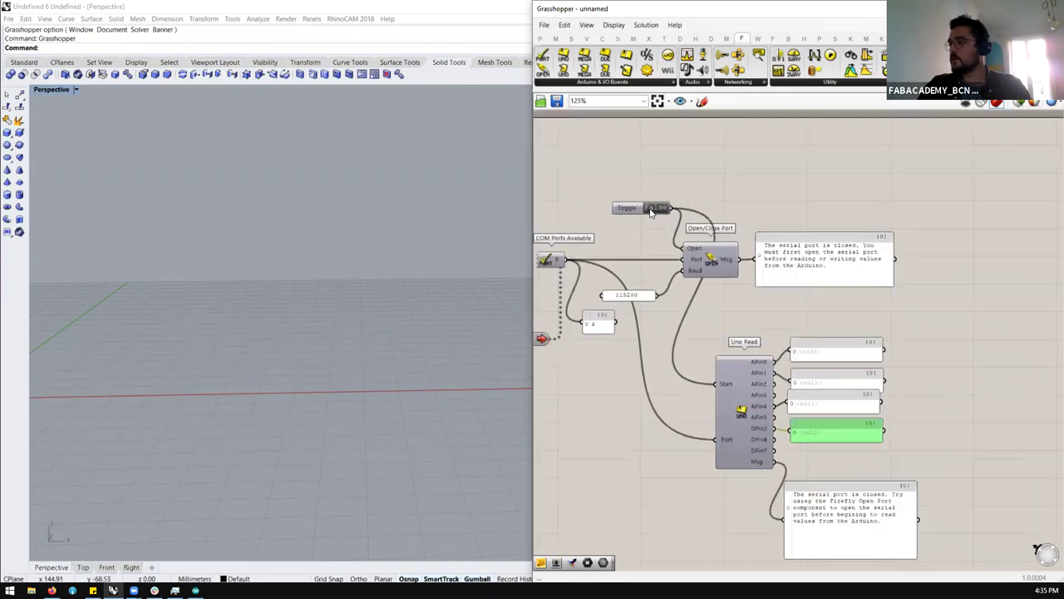
pyautogui.click(655, 208)
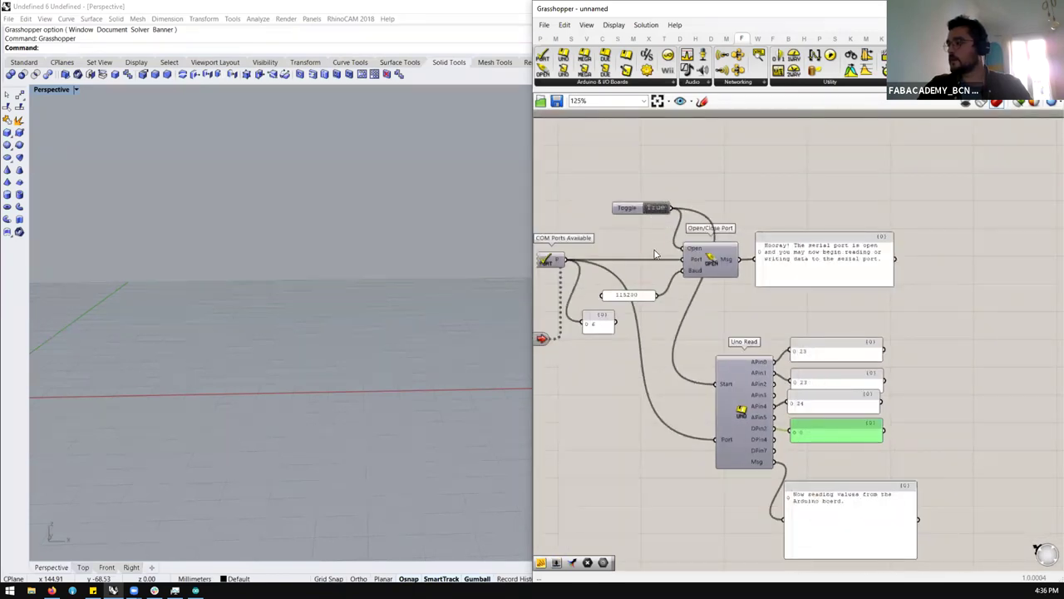
# Step: Arrange the pin value panels beside Uno Read in an evenly spaced column
pyautogui.scroll(2, 794, 419)
pyautogui.click(782, 396)
pyautogui.moveTo(779, 352); pyautogui.dragTo(784, 364)
pyautogui.click(786, 336)
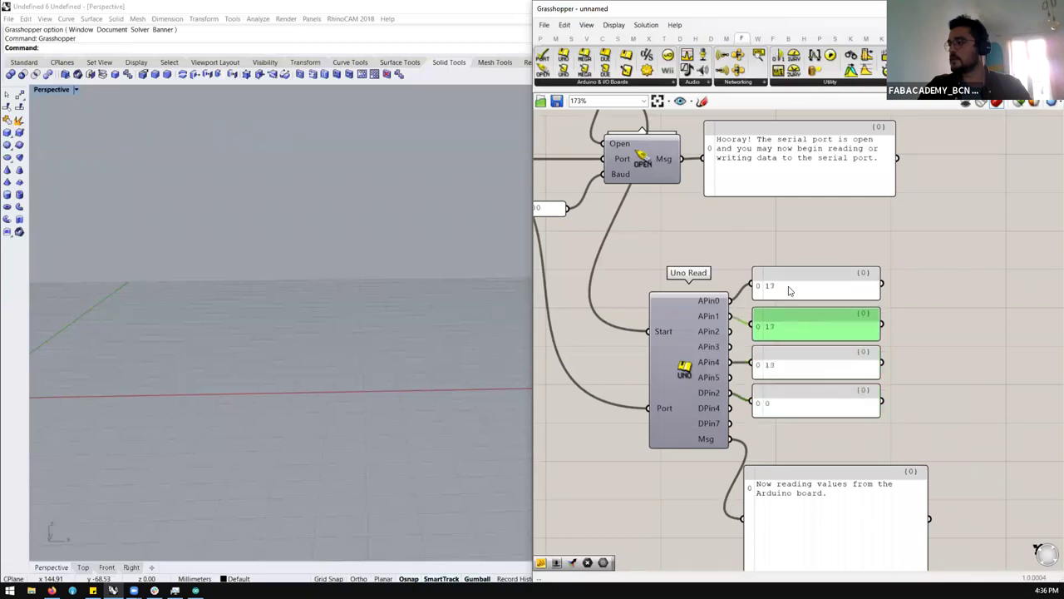
pyautogui.moveTo(790, 290); pyautogui.dragTo(787, 284)
pyautogui.moveTo(771, 289); pyautogui.dragTo(824, 304, button='right')
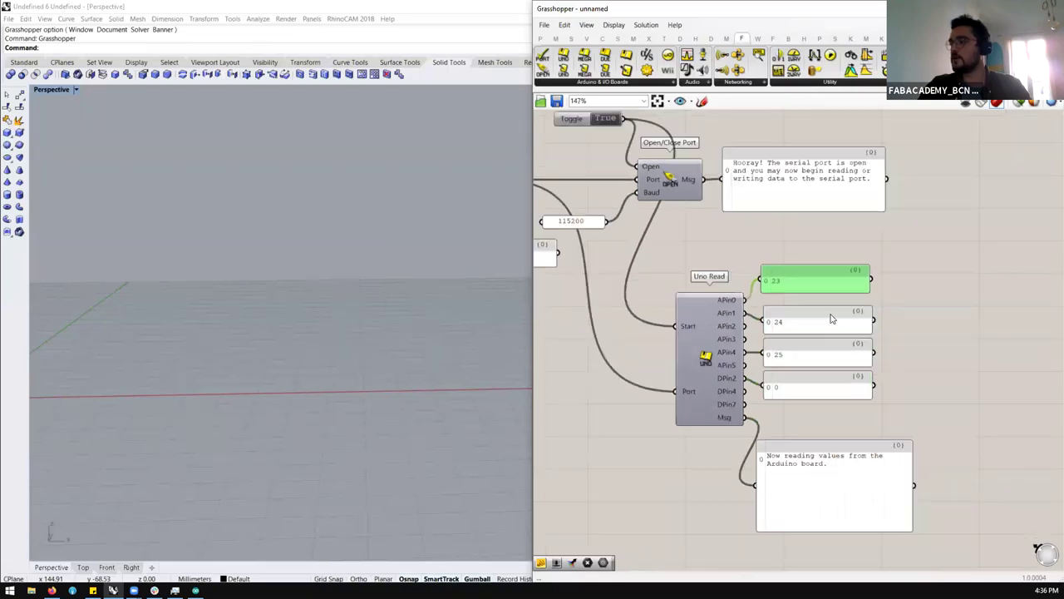
# Step: Move the Timer farther below COM Ports Available and set its interval to 20 ms
pyautogui.scroll(-2, 823, 304)
pyautogui.moveTo(599, 260); pyautogui.dragTo(609, 343)
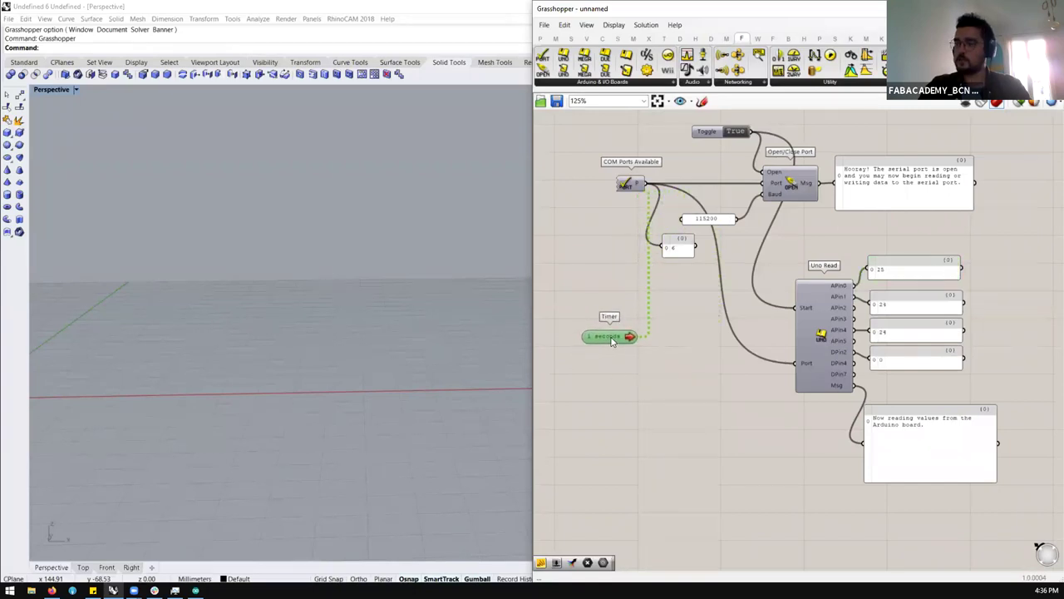
pyautogui.rightClick(612, 341)
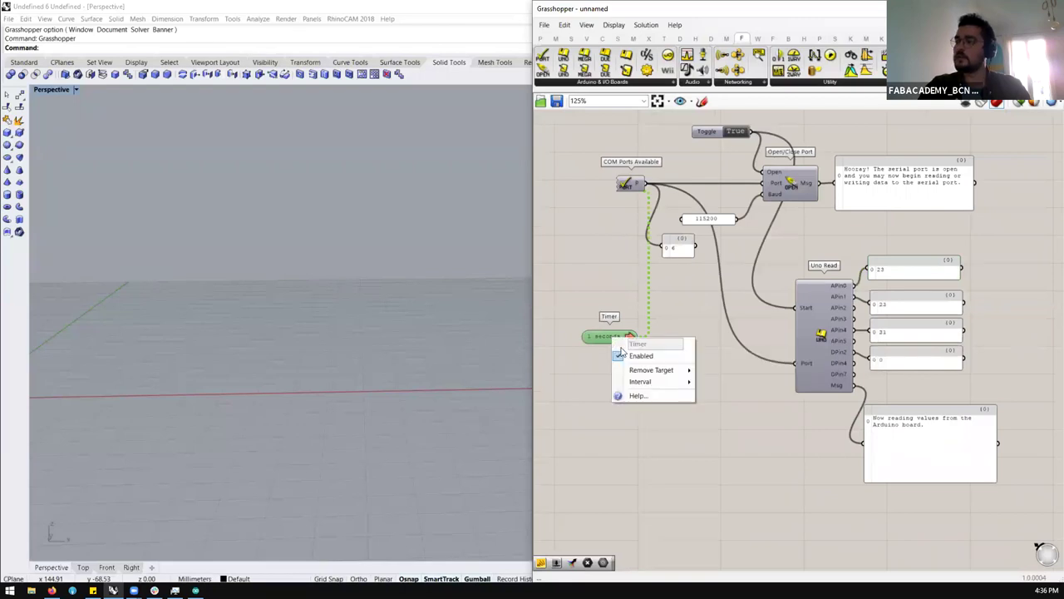
pyautogui.moveTo(688, 382)
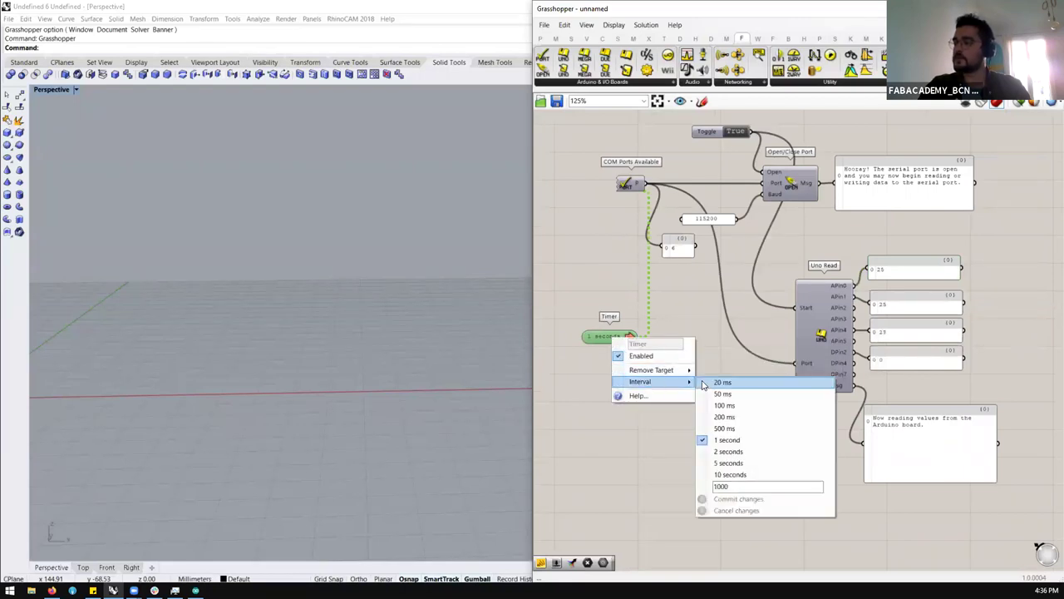
pyautogui.click(721, 383)
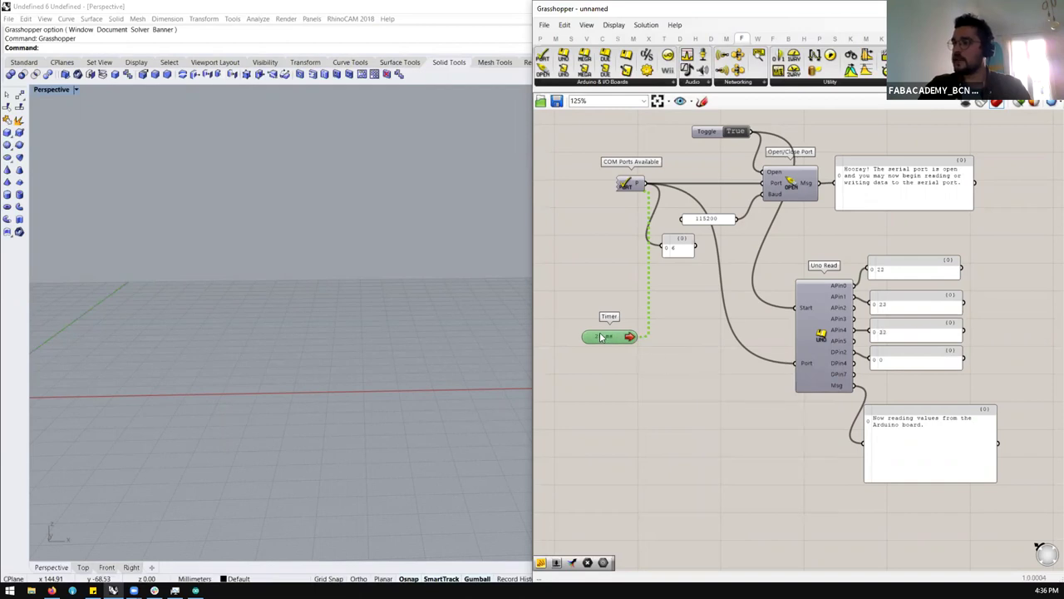
pyautogui.moveTo(600, 337); pyautogui.dragTo(585, 335)
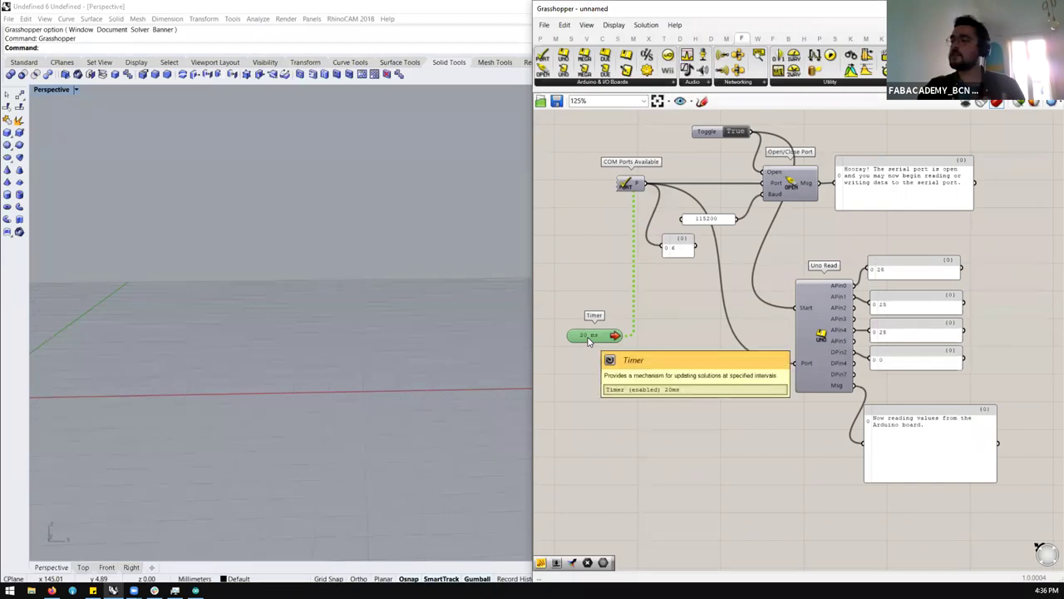
# Step: Move the APin0 panel slightly closer to the APin1 panel
pyautogui.scroll(3, 832, 275)
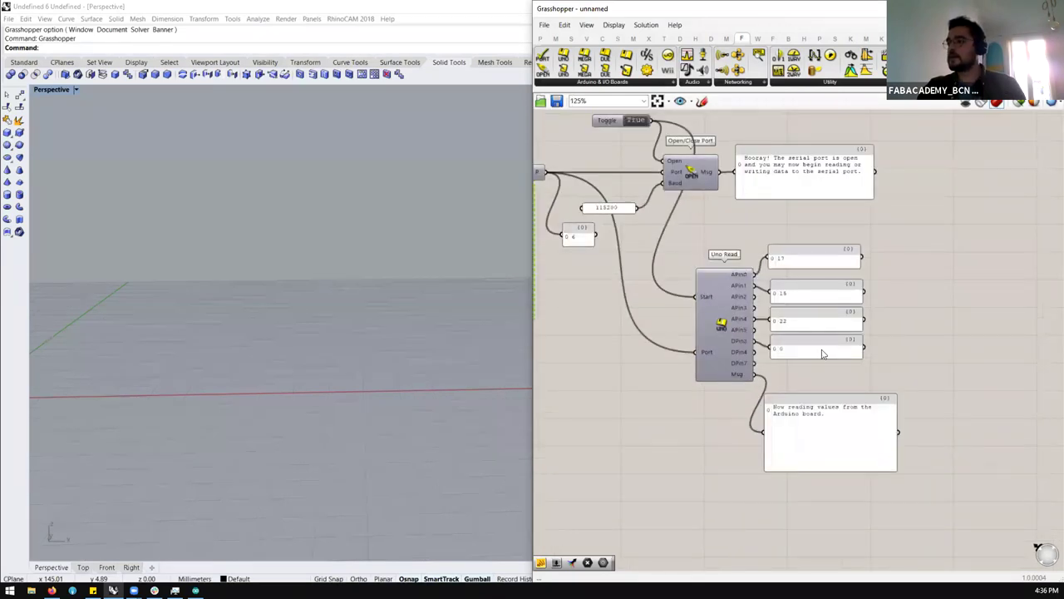
pyautogui.click(796, 244)
pyautogui.moveTo(796, 245); pyautogui.dragTo(793, 253)
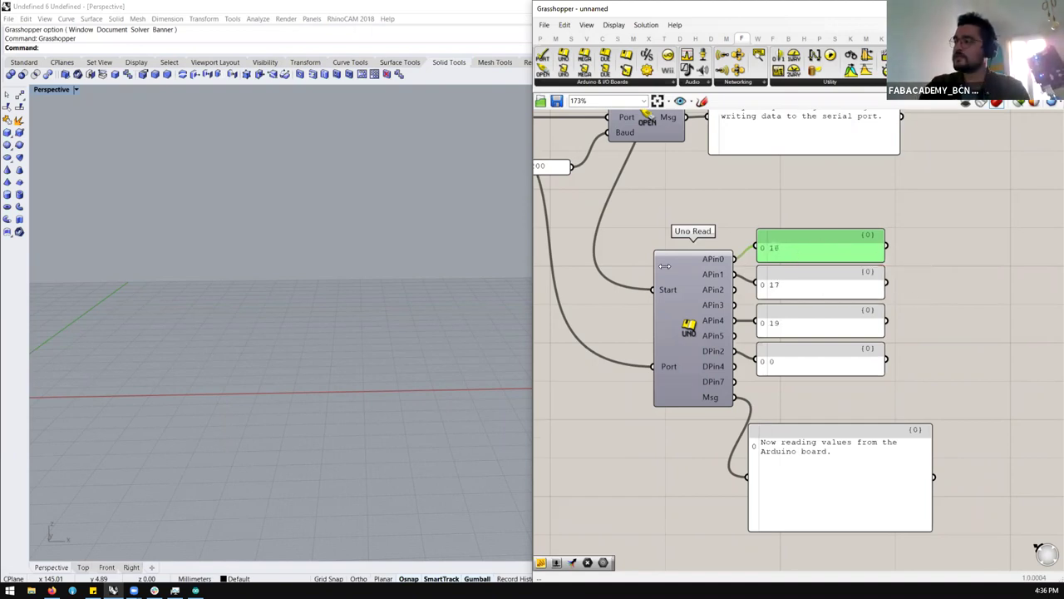
pyautogui.scroll(-2, 953, 292)
pyautogui.scroll(1, 953, 292)
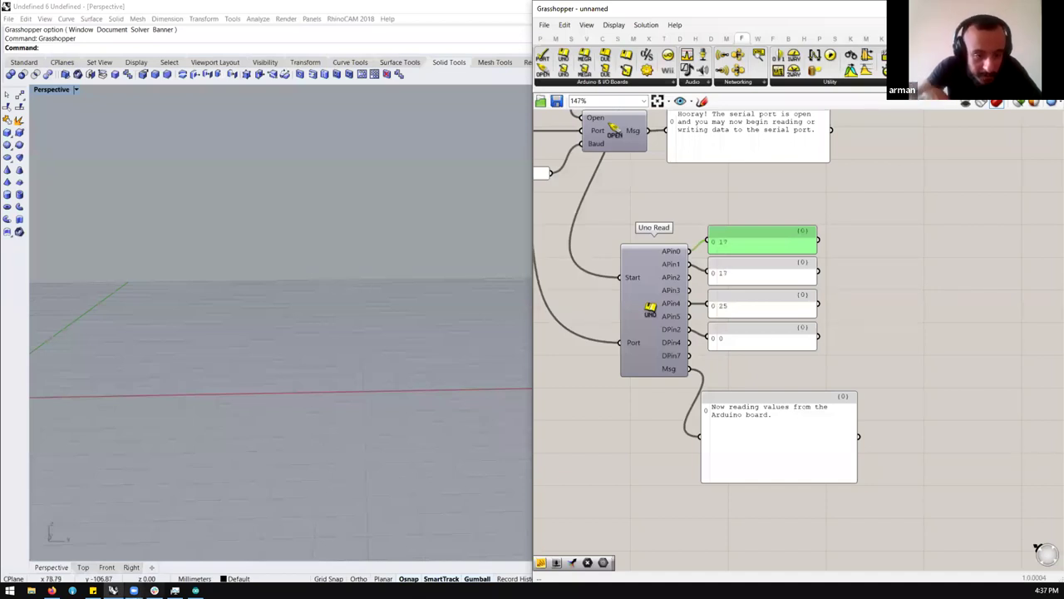
pyautogui.moveTo(135, 591)
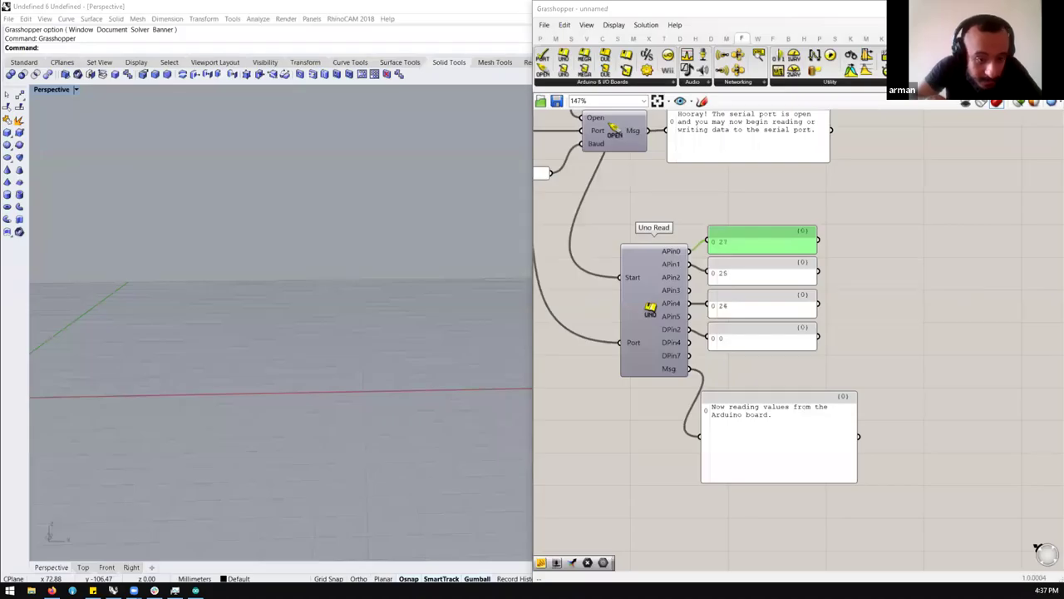
# Step: Sketch a freehand digital signal diagram on the empty canvas, with a 5 level line, a 0 level line and a vertical line joining them
pyautogui.scroll(-4, 804, 232)
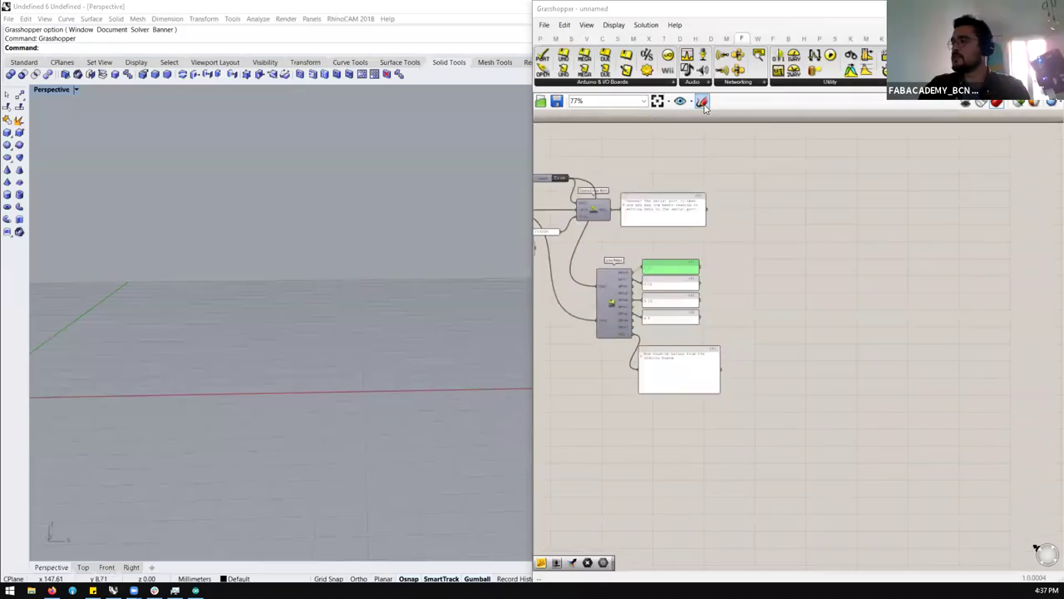
pyautogui.click(703, 101)
pyautogui.moveTo(748, 313); pyautogui.dragTo(1044, 305)
pyautogui.moveTo(828, 341); pyautogui.dragTo(834, 344)
pyautogui.scroll(-3, 856, 241)
pyautogui.scroll(1, 770, 240)
pyautogui.moveTo(746, 231)
pyautogui.mouseDown()
pyautogui.moveTo(902, 233)
pyautogui.moveTo(844, 214)
pyautogui.moveTo(842, 232)
pyautogui.mouseUp()
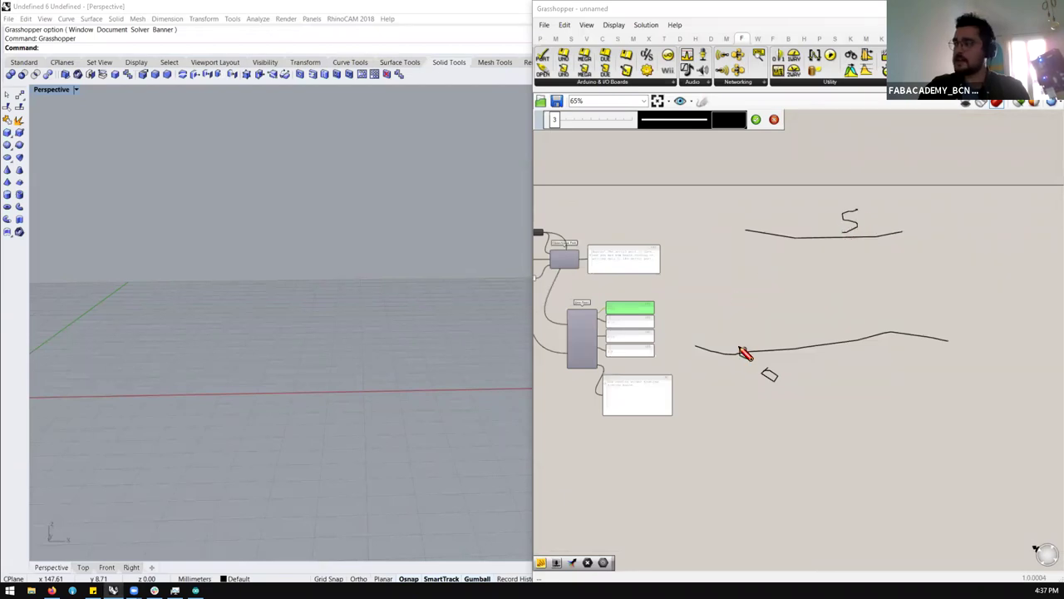
pyautogui.moveTo(741, 350); pyautogui.dragTo(746, 237)
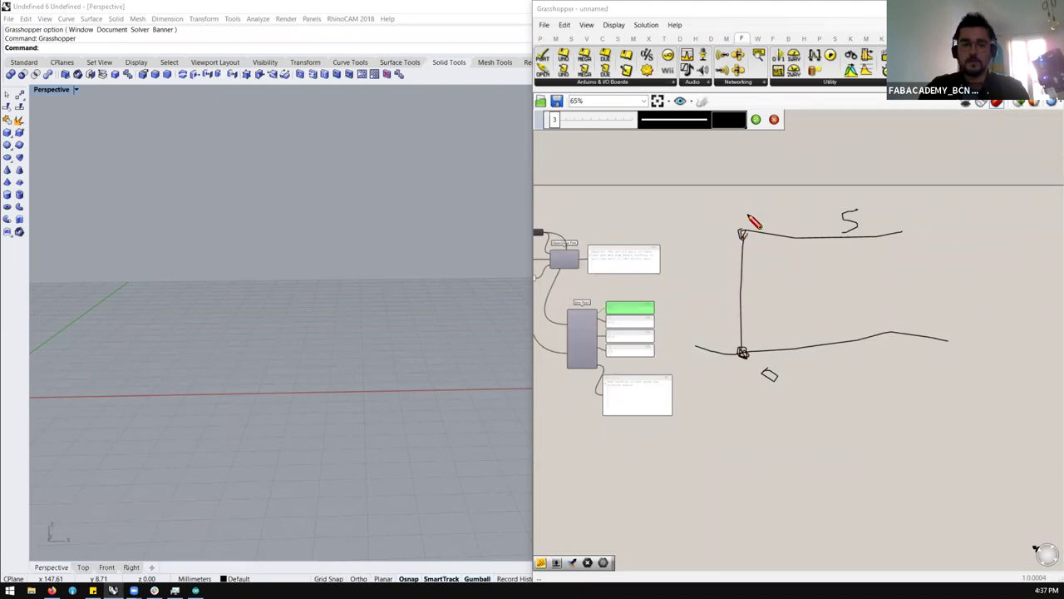
# Step: Check the analog and digital pin values in the panels beside Uno Read
pyautogui.scroll(-2, 754, 342)
pyautogui.scroll(5, 622, 345)
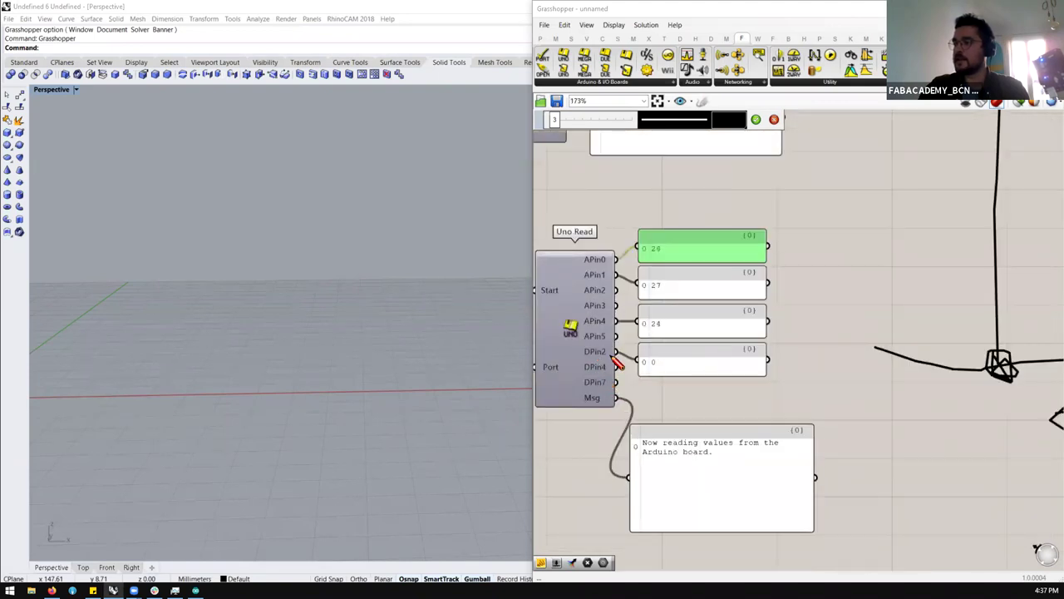
pyautogui.scroll(-2, 618, 340)
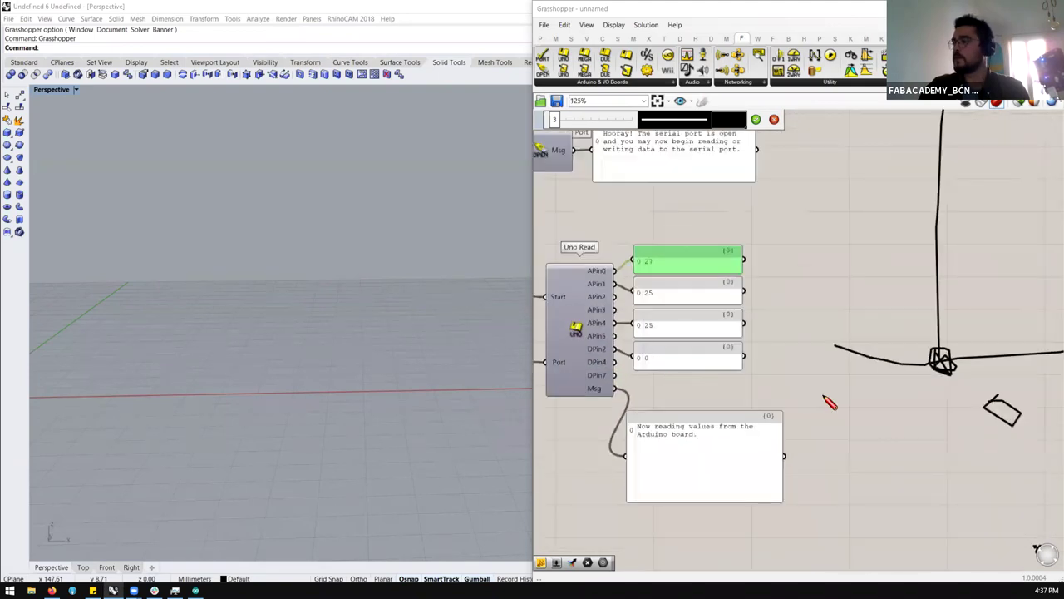
pyautogui.scroll(-1, 830, 403)
pyautogui.scroll(1, 830, 403)
pyautogui.scroll(-2, 830, 403)
pyautogui.scroll(2, 665, 333)
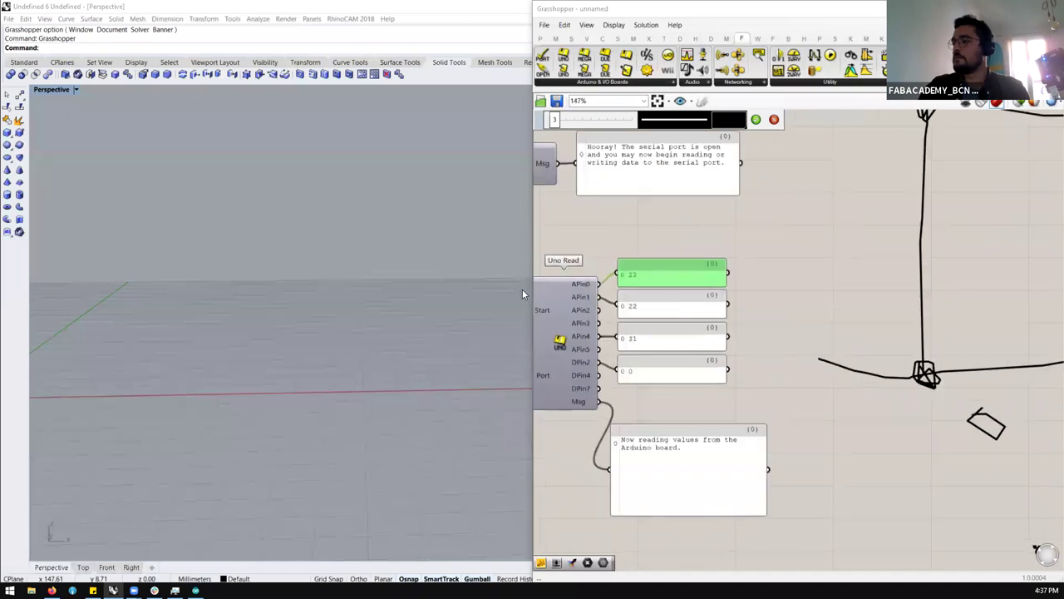
# Step: Sketch an analog signal curve rising and falling between the two levels, plus a straight sloping line and a slightly wavy line below
pyautogui.scroll(-3, 616, 307)
pyautogui.scroll(2, 903, 333)
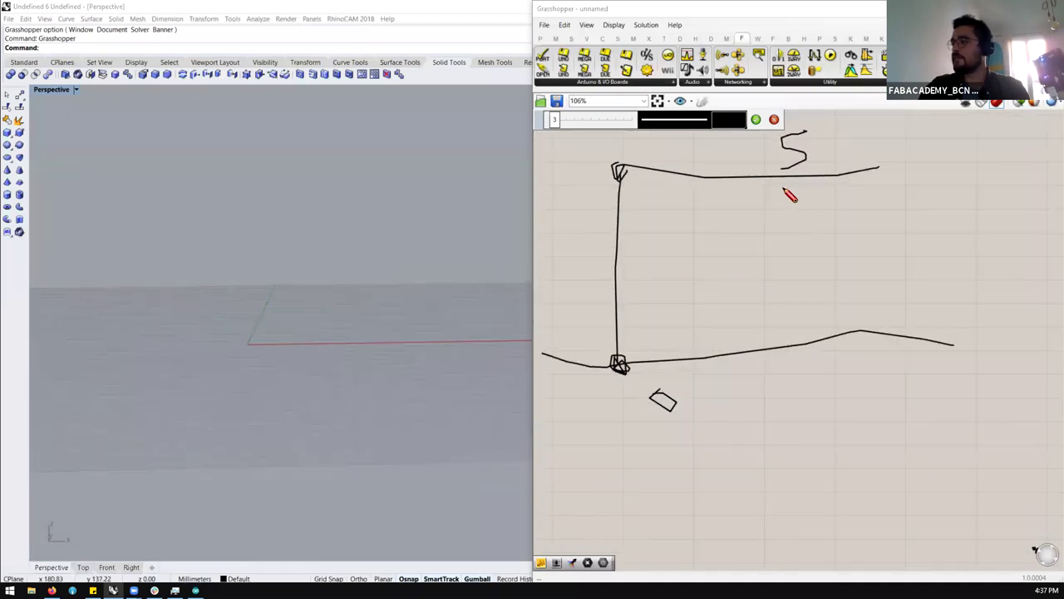
pyautogui.moveTo(689, 363)
pyautogui.mouseDown()
pyautogui.moveTo(804, 202)
pyautogui.moveTo(828, 223)
pyautogui.mouseUp()
pyautogui.moveTo(815, 263)
pyautogui.mouseDown()
pyautogui.moveTo(837, 289)
pyautogui.moveTo(862, 260)
pyautogui.moveTo(916, 330)
pyautogui.moveTo(955, 332)
pyautogui.moveTo(1019, 195)
pyautogui.moveTo(1021, 297)
pyautogui.mouseUp()
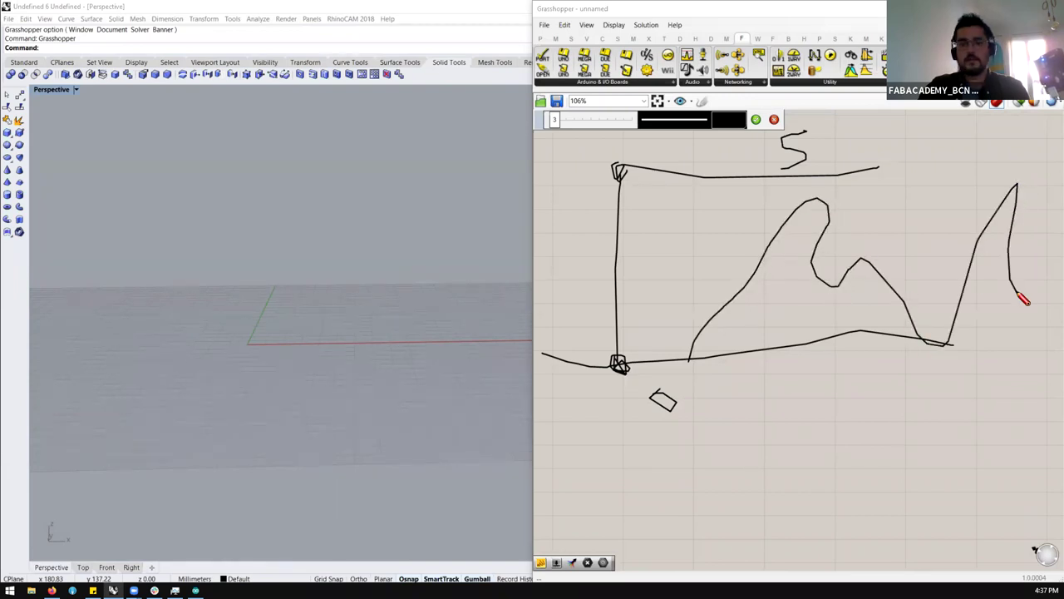
pyautogui.scroll(-3, 743, 299)
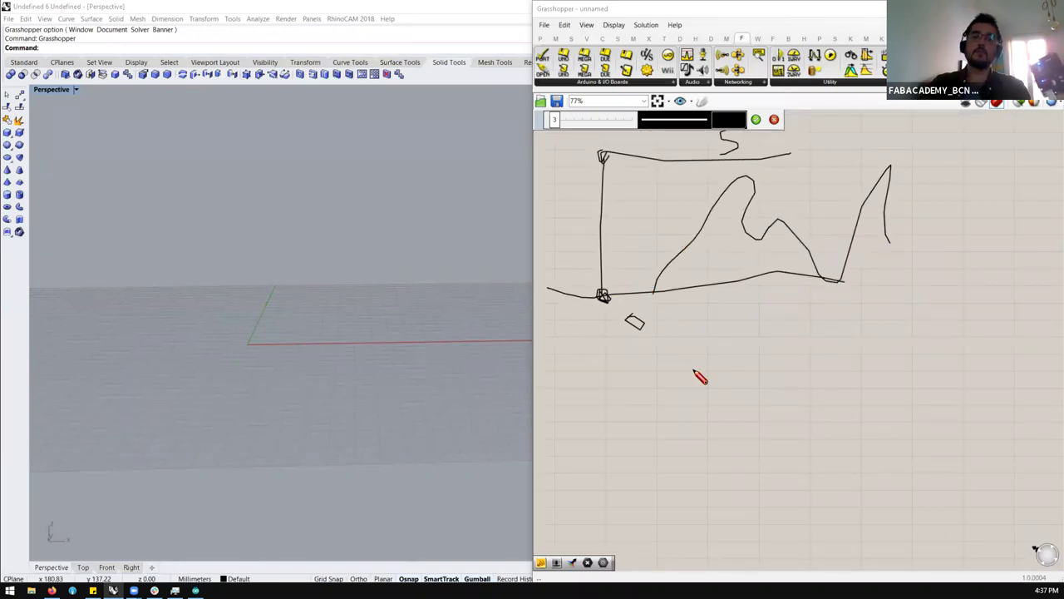
pyautogui.moveTo(701, 336); pyautogui.dragTo(905, 378)
pyautogui.moveTo(581, 416); pyautogui.dragTo(791, 437)
pyautogui.scroll(-3, 836, 411)
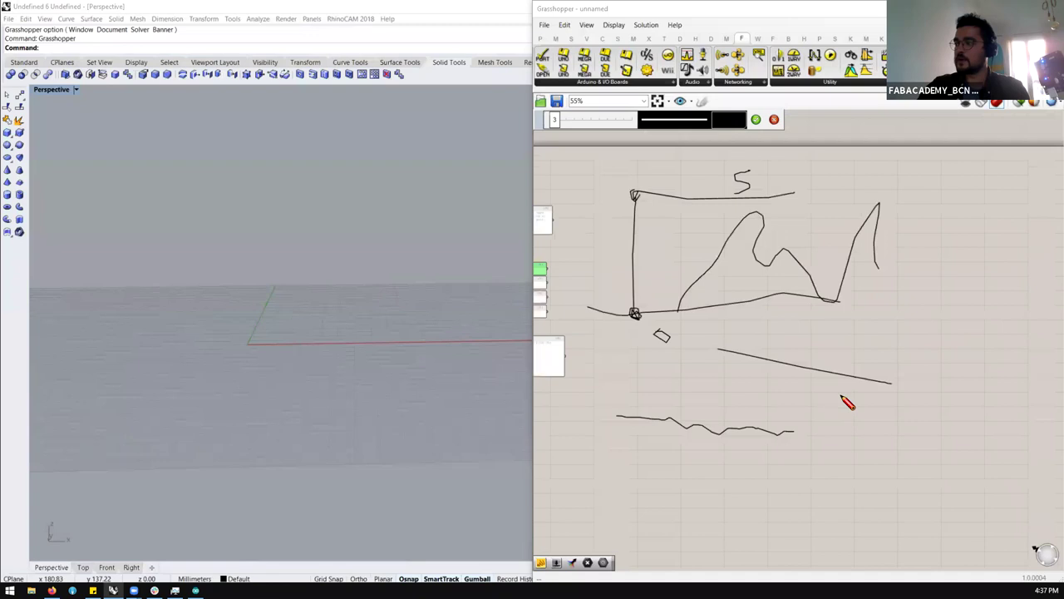
# Step: Compare the APin0 panel reading with the signal sketch, and discard the sketch
pyautogui.scroll(5, 608, 316)
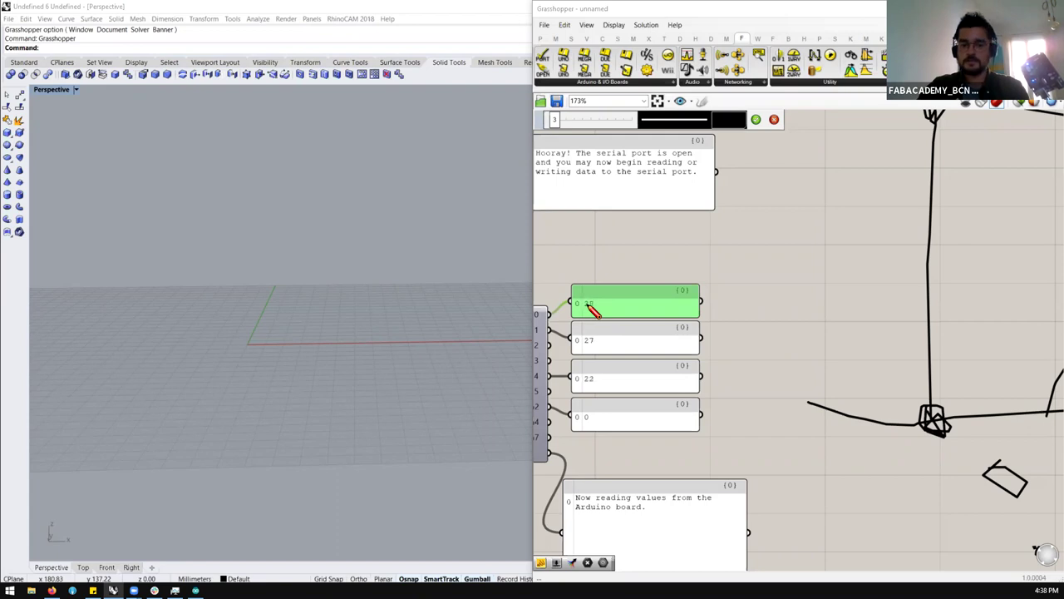
pyautogui.scroll(-5, 587, 307)
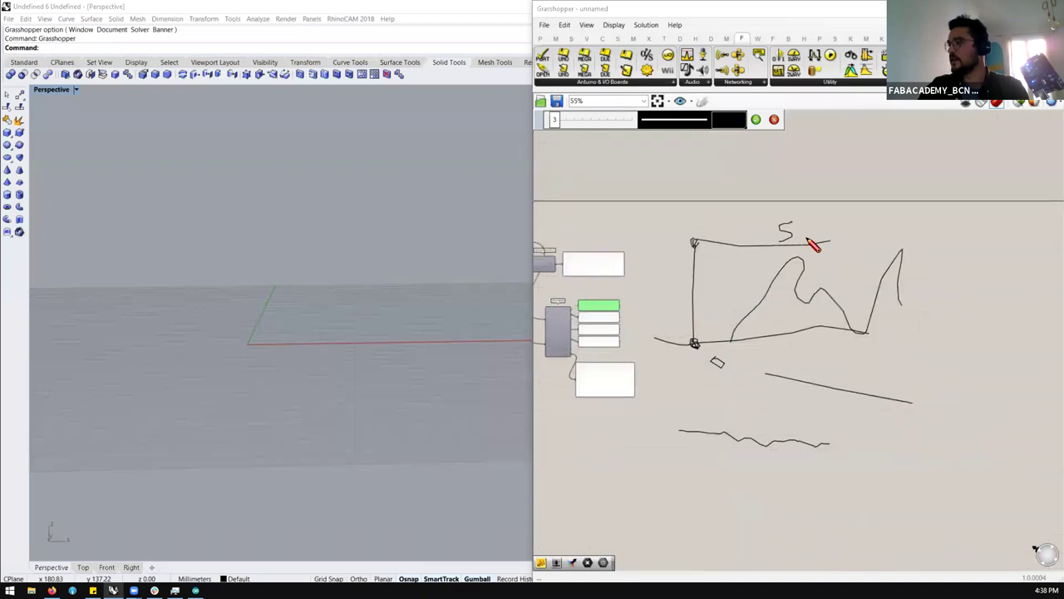
pyautogui.click(775, 118)
# Step: Start a new freehand sketch showing an open switch marked with a plus sign and a wire running from its contact
pyautogui.scroll(3, 706, 292)
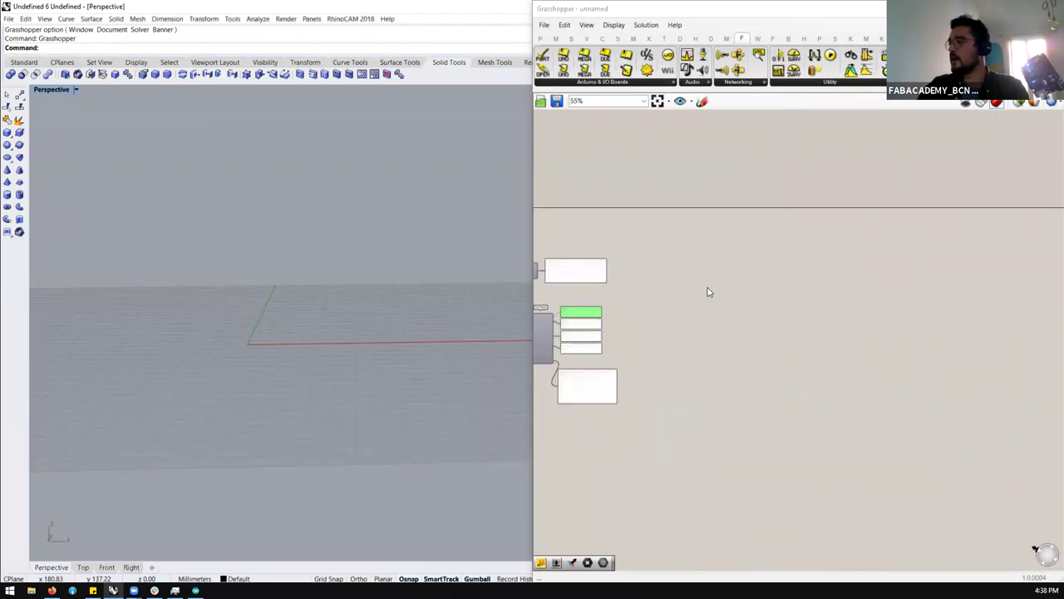
pyautogui.click(702, 101)
pyautogui.moveTo(614, 249)
pyautogui.mouseDown()
pyautogui.moveTo(680, 252)
pyautogui.moveTo(730, 206)
pyautogui.mouseUp()
pyautogui.moveTo(738, 242); pyautogui.dragTo(837, 237)
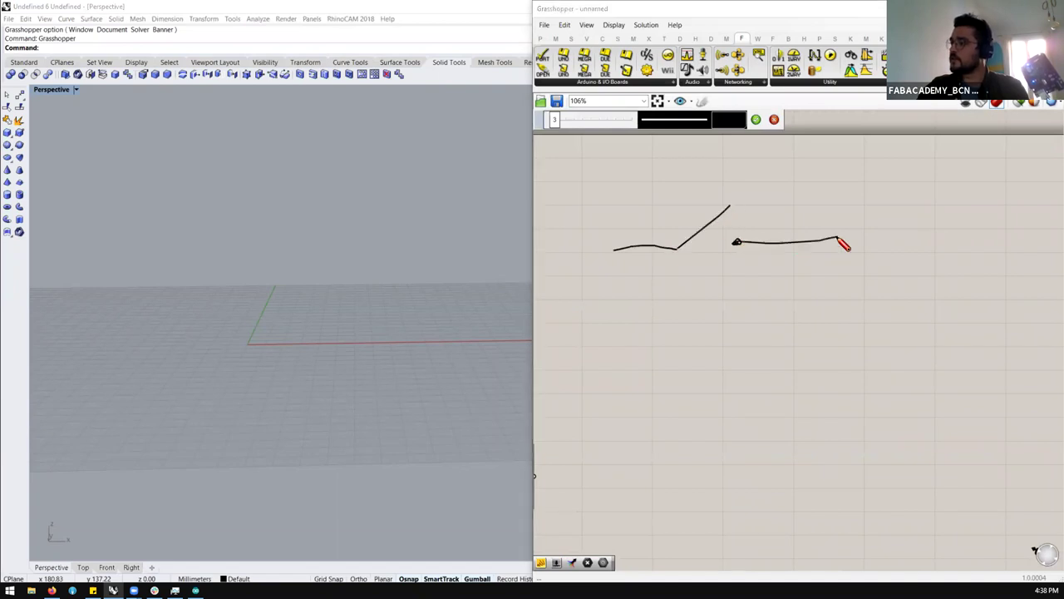
pyautogui.scroll(-2, 787, 261)
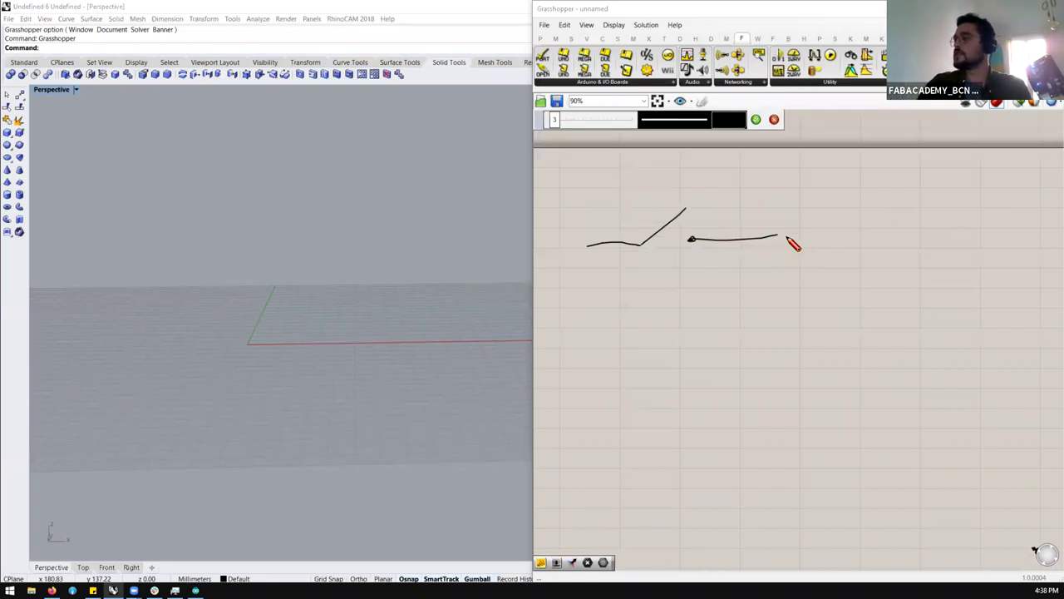
pyautogui.moveTo(582, 231)
pyautogui.mouseDown()
pyautogui.moveTo(589, 216)
pyautogui.moveTo(579, 226)
pyautogui.mouseUp()
# Step: Sketch a board outline with a row of short pin marks at the end of the switch wire
pyautogui.moveTo(790, 254)
pyautogui.mouseDown()
pyautogui.moveTo(807, 185)
pyautogui.moveTo(848, 197)
pyautogui.moveTo(839, 269)
pyautogui.moveTo(768, 292)
pyautogui.mouseUp()
pyautogui.moveTo(805, 201)
pyautogui.mouseDown()
pyautogui.moveTo(794, 203)
pyautogui.moveTo(787, 238)
pyautogui.mouseUp()
pyautogui.moveTo(800, 247)
pyautogui.mouseDown()
pyautogui.moveTo(785, 252)
pyautogui.moveTo(777, 287)
pyautogui.mouseUp()
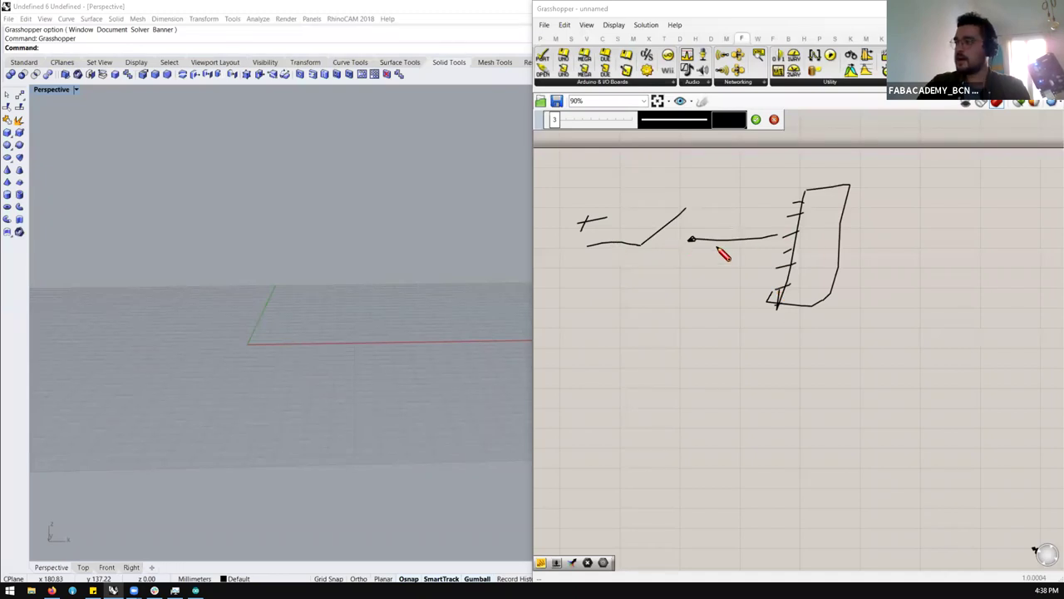
# Step: Sketch a resistor from the wire down to a ground symbol labelled GND, circle the resistor, and discard the circuit sketch
pyautogui.moveTo(712, 242)
pyautogui.mouseDown()
pyautogui.moveTo(716, 341)
pyautogui.moveTo(731, 342)
pyautogui.moveTo(708, 363)
pyautogui.moveTo(746, 360)
pyautogui.mouseUp()
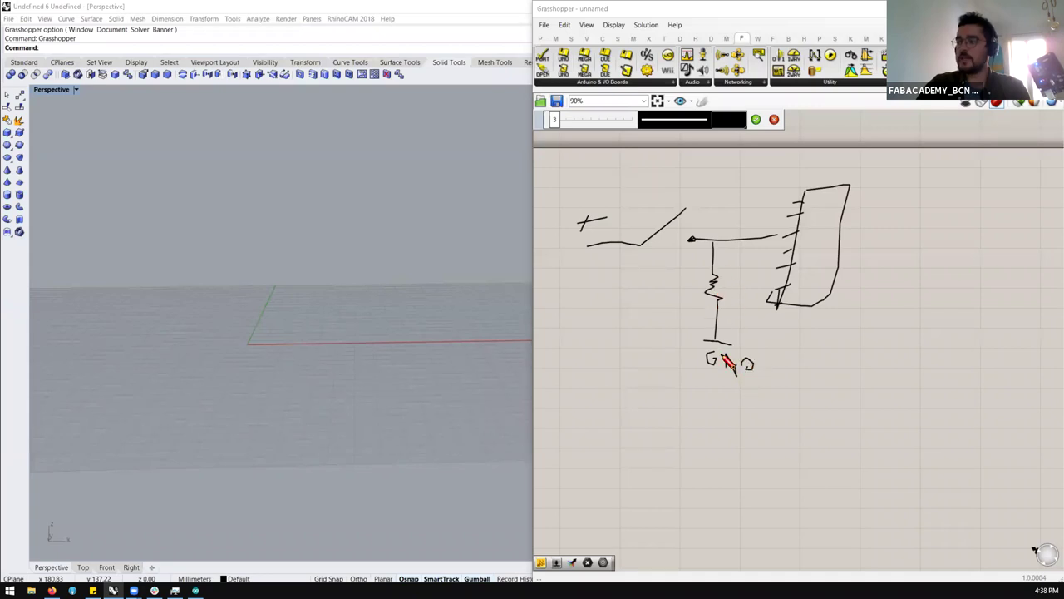
pyautogui.moveTo(727, 297)
pyautogui.mouseDown()
pyautogui.moveTo(710, 299)
pyautogui.moveTo(707, 277)
pyautogui.moveTo(722, 294)
pyautogui.mouseUp()
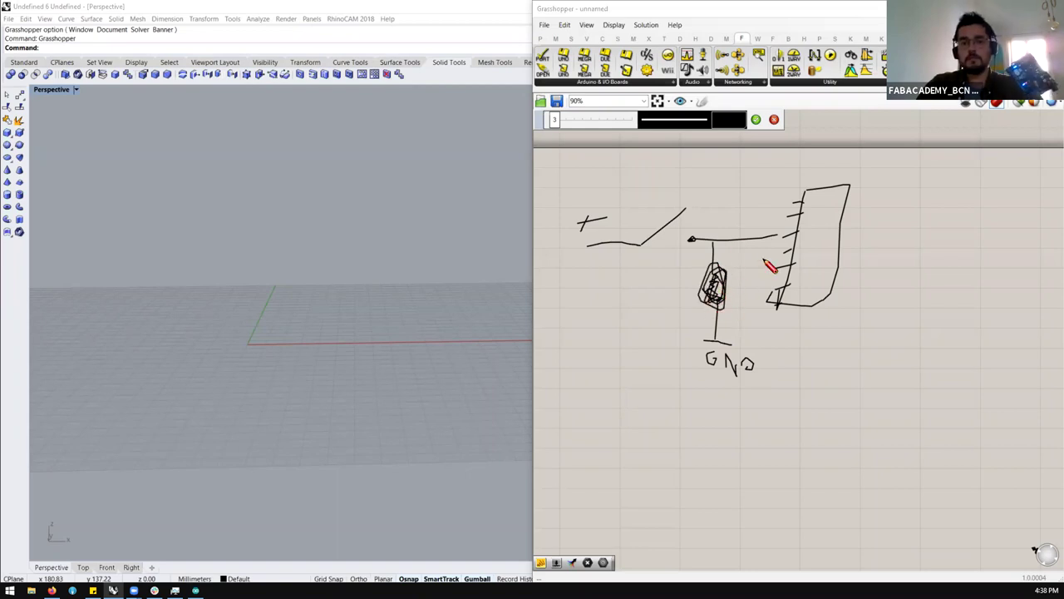
pyautogui.click(774, 120)
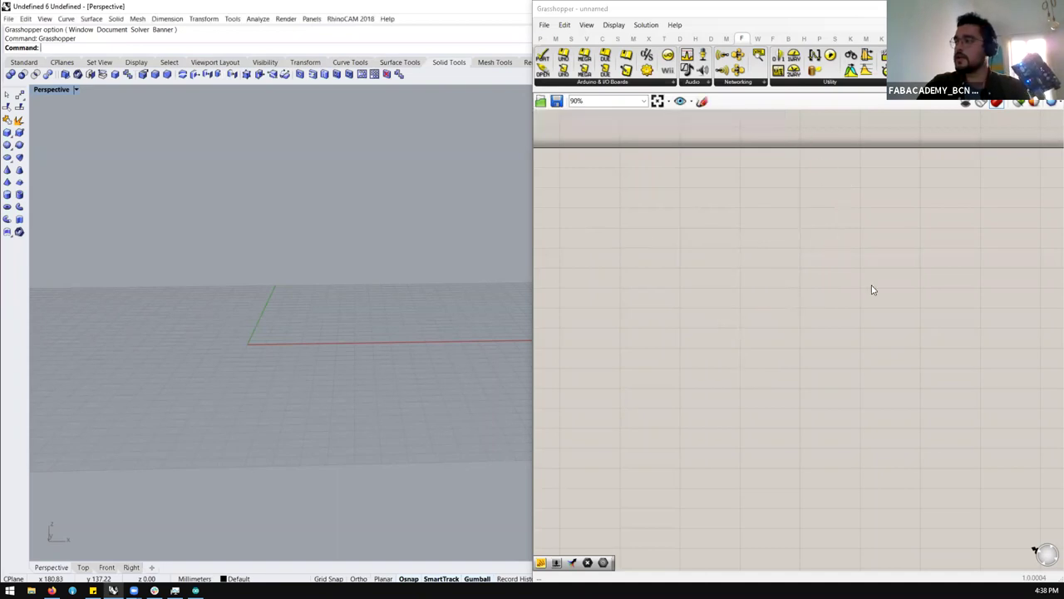
# Step: Examine the live APin0, APin1, APin4 and DPin2 values in the panels beside Uno Read
pyautogui.hotkey('ctrl', 'v')
pyautogui.scroll(3, 882, 283)
pyautogui.scroll(3, 779, 319)
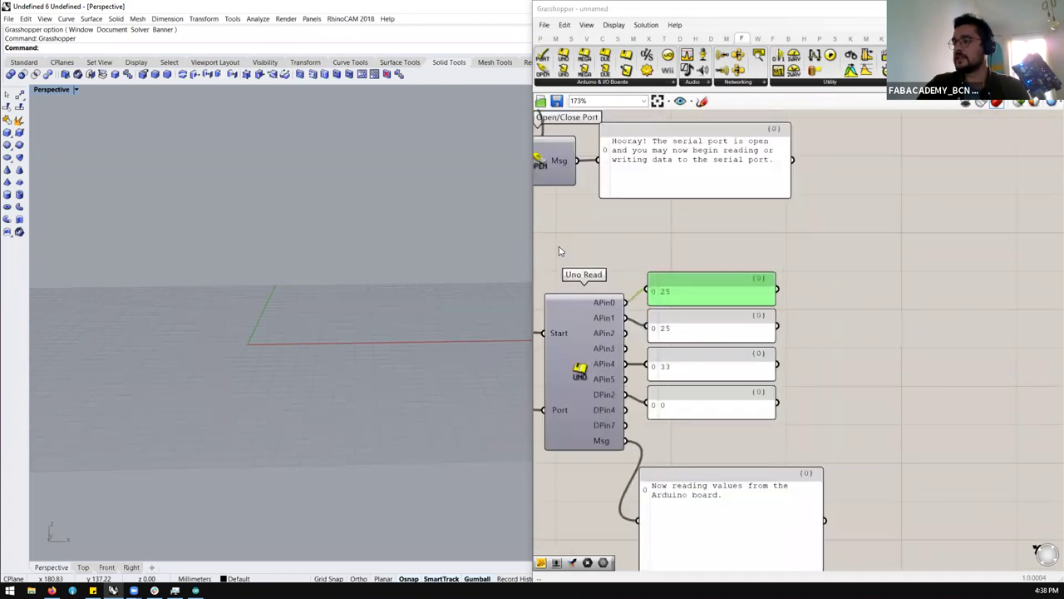
pyautogui.scroll(-2, 787, 285)
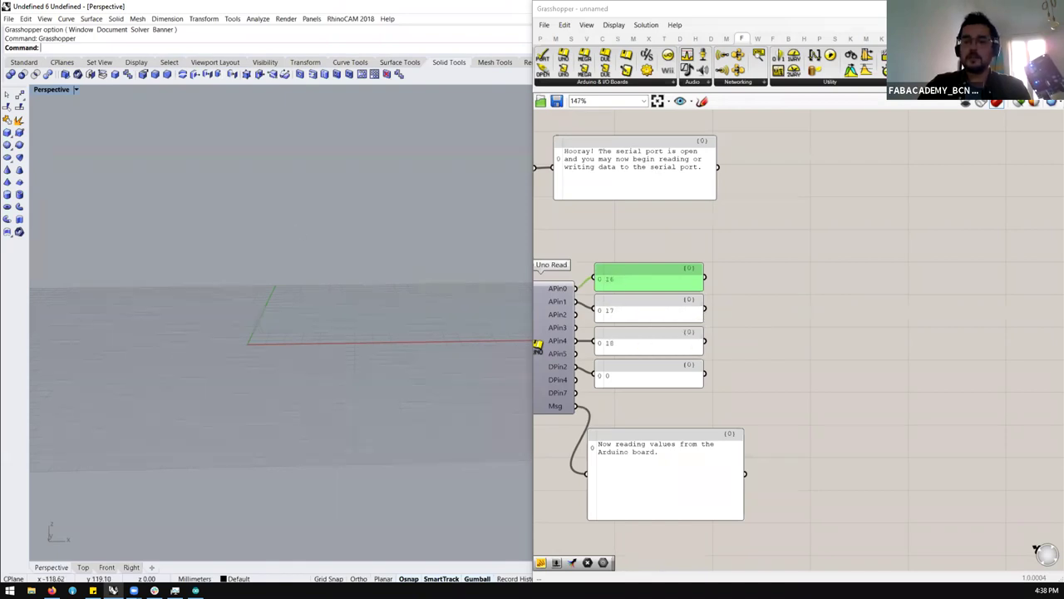
pyautogui.scroll(-3, 813, 208)
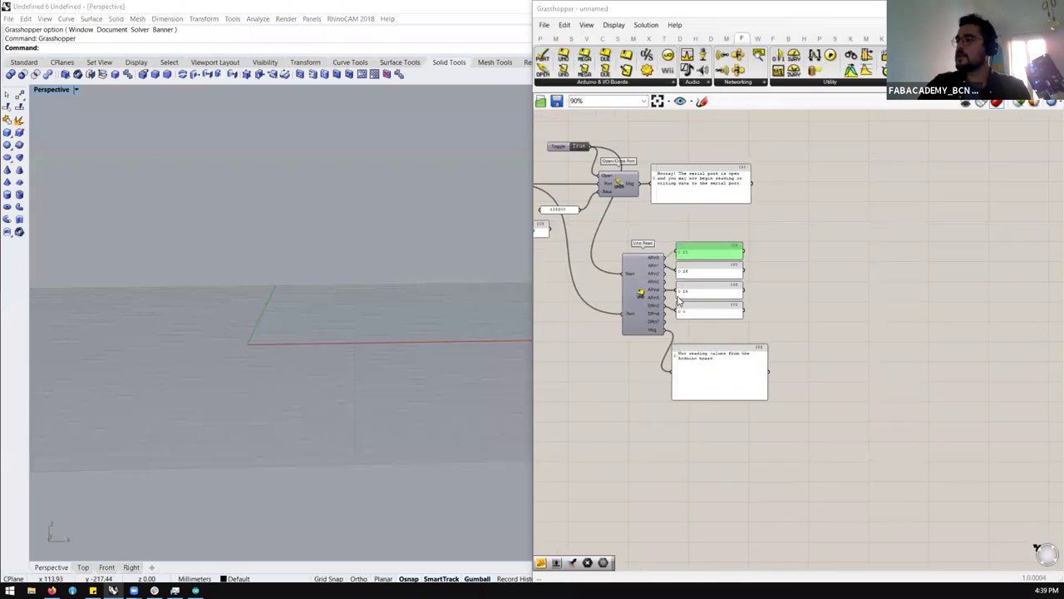
pyautogui.scroll(2, 676, 301)
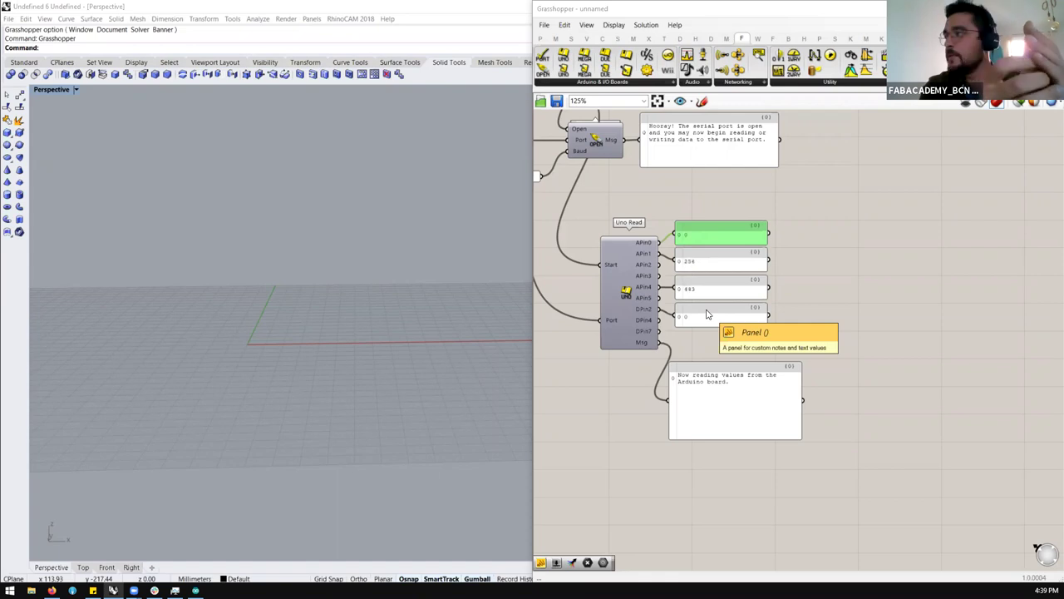
pyautogui.scroll(2, 681, 227)
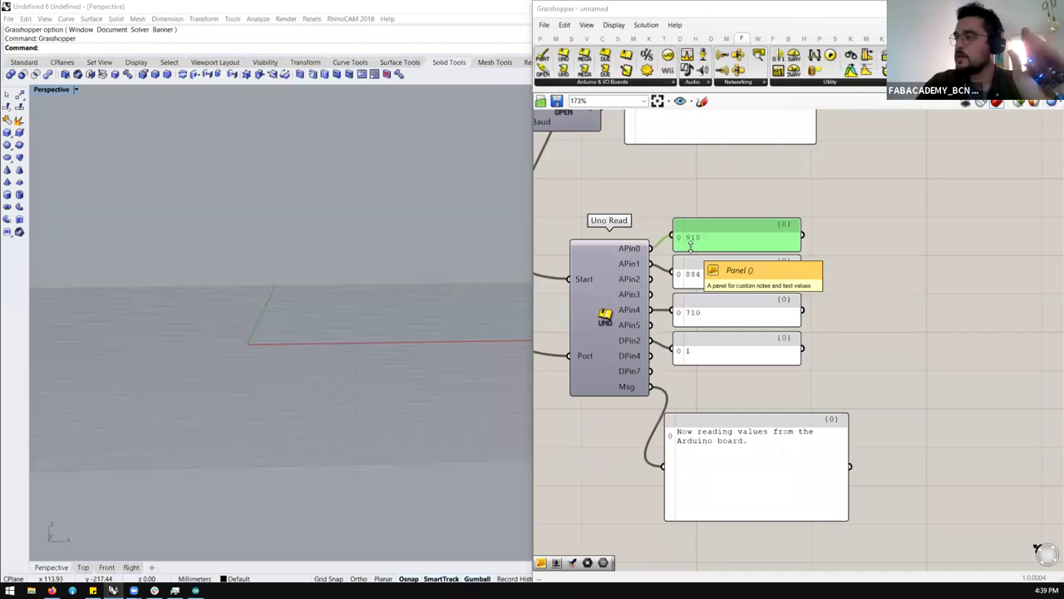
pyautogui.scroll(-1, 835, 275)
pyautogui.scroll(1, 828, 271)
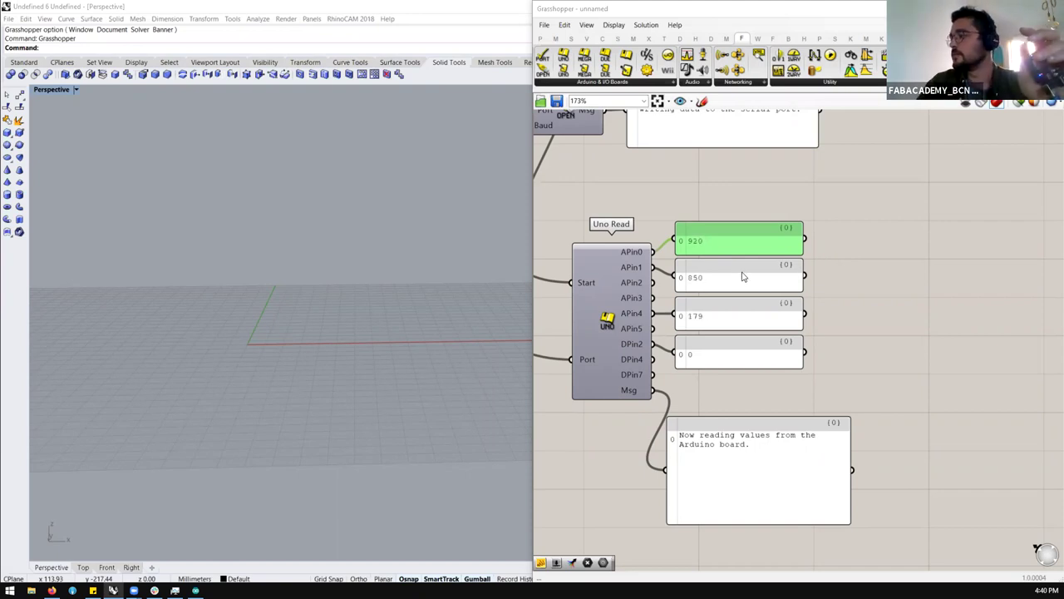
# Step: Move Uno Read and its panels together farther down the canvas to free space below Open/Close Port
pyautogui.scroll(-4, 740, 281)
pyautogui.scroll(2, 735, 286)
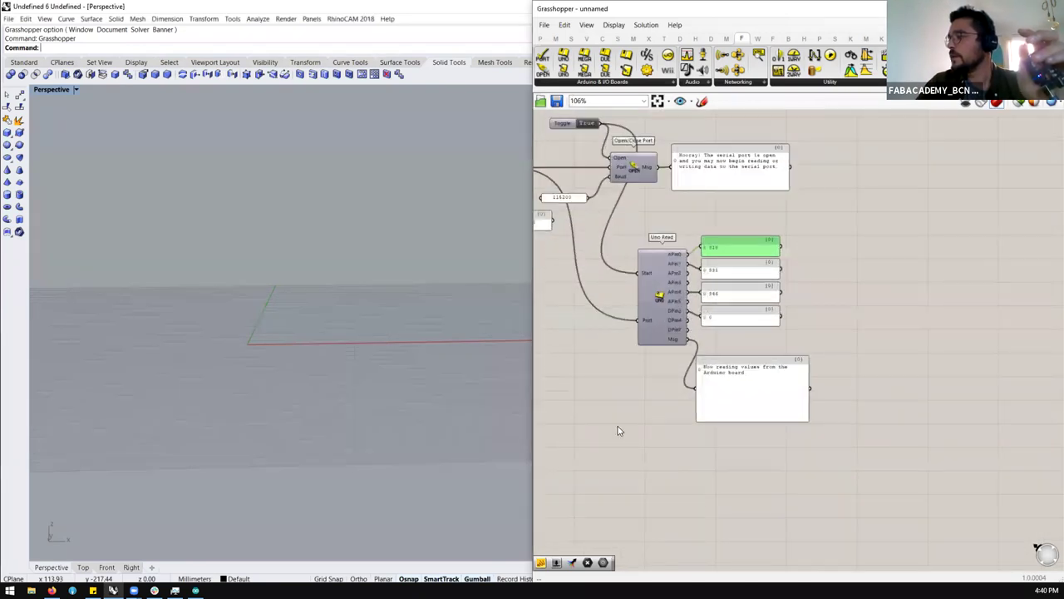
pyautogui.moveTo(844, 223); pyautogui.dragTo(632, 449)
pyautogui.moveTo(662, 322); pyautogui.dragTo(651, 445)
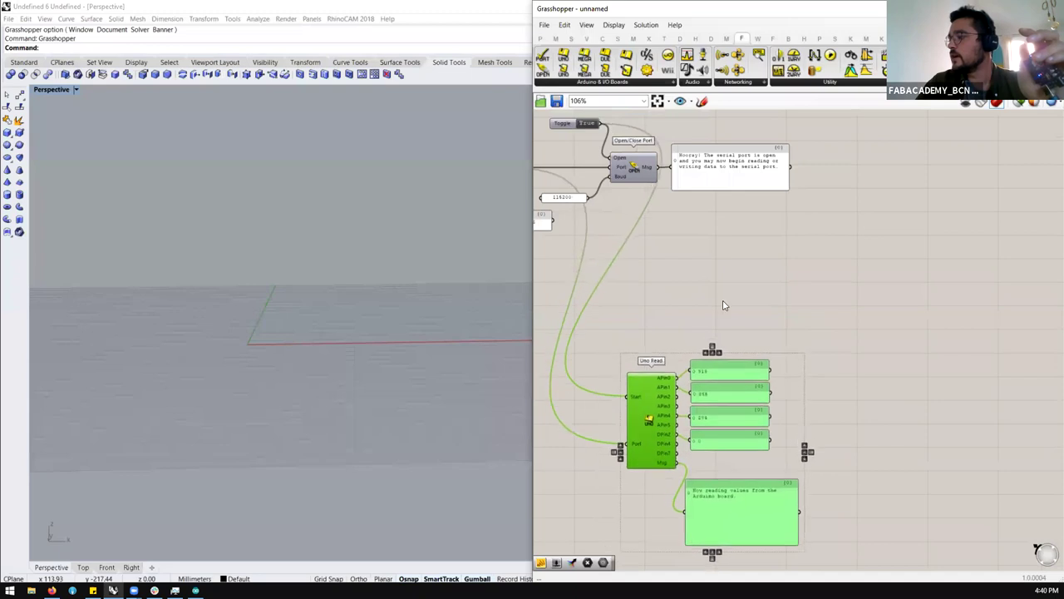
# Step: Place a Firefly Uno Write component in the free space between the Open/Close Port message panel and the pin value panels
pyautogui.doubleClick(748, 253)
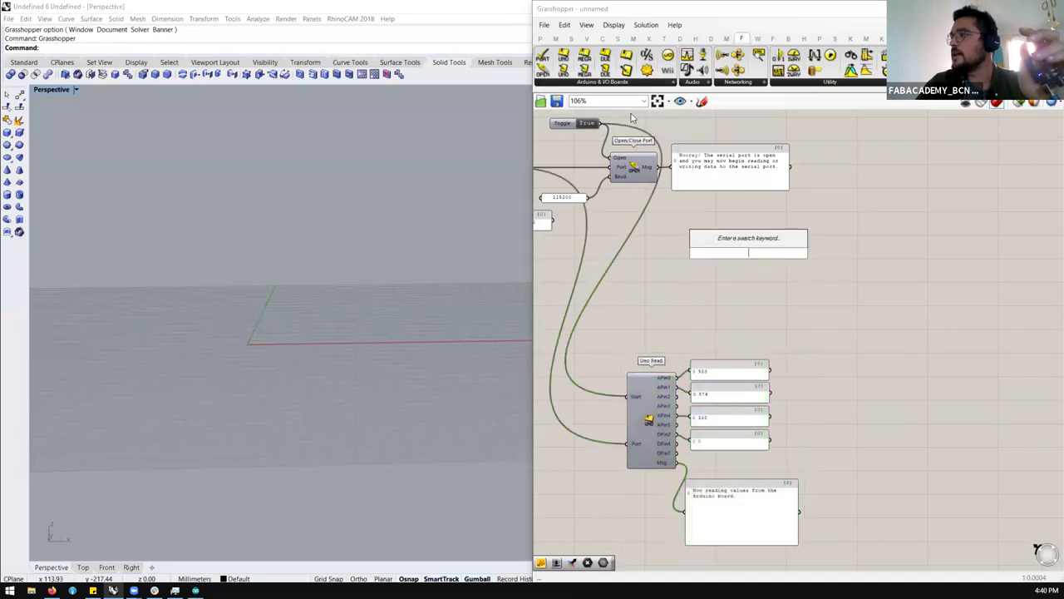
pyautogui.click(613, 84)
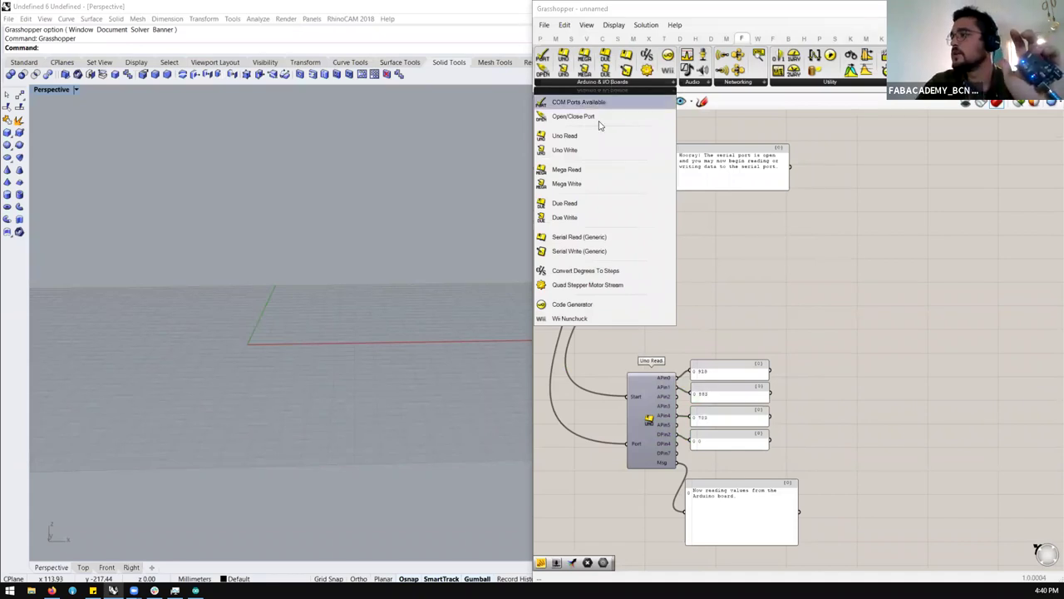
pyautogui.moveTo(583, 155); pyautogui.dragTo(779, 256)
pyautogui.click(721, 259)
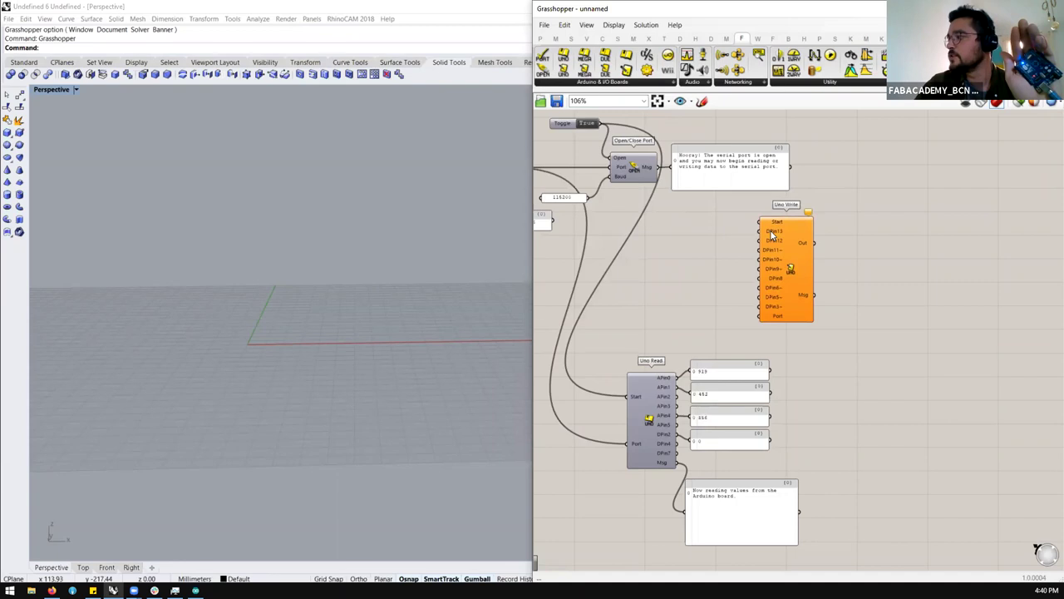
# Step: Place a Button component in the free space between the Open/Close Port and Uno Write components
pyautogui.moveTo(771, 237)
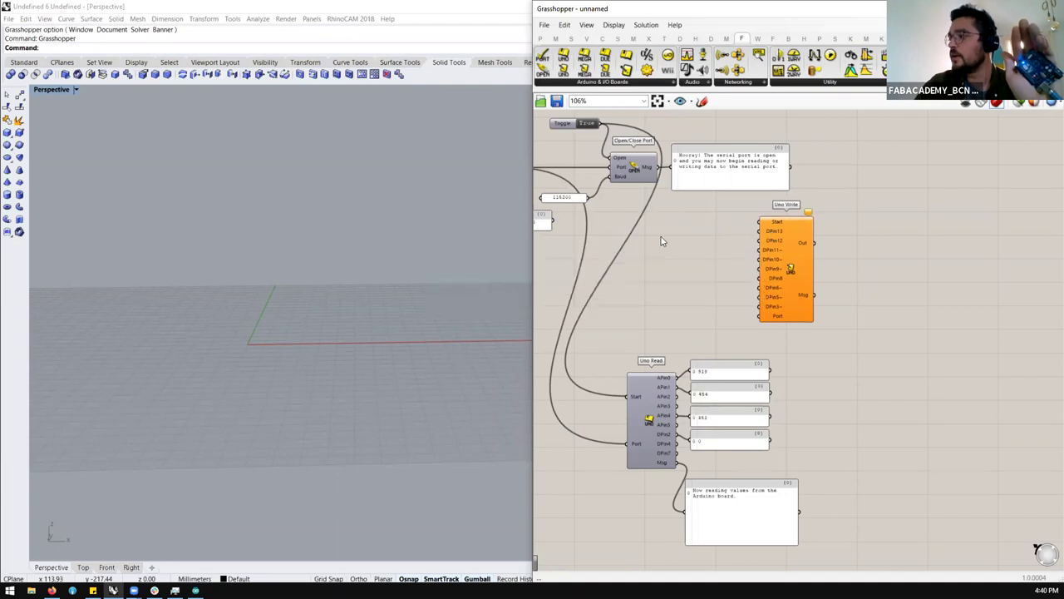
pyautogui.doubleClick(662, 239)
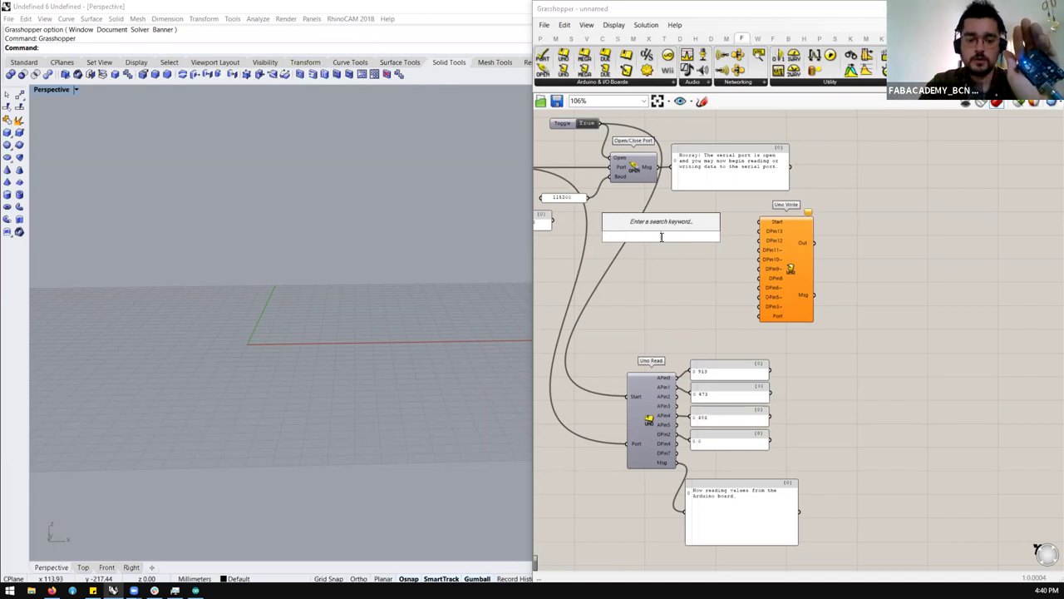
pyautogui.write('but')
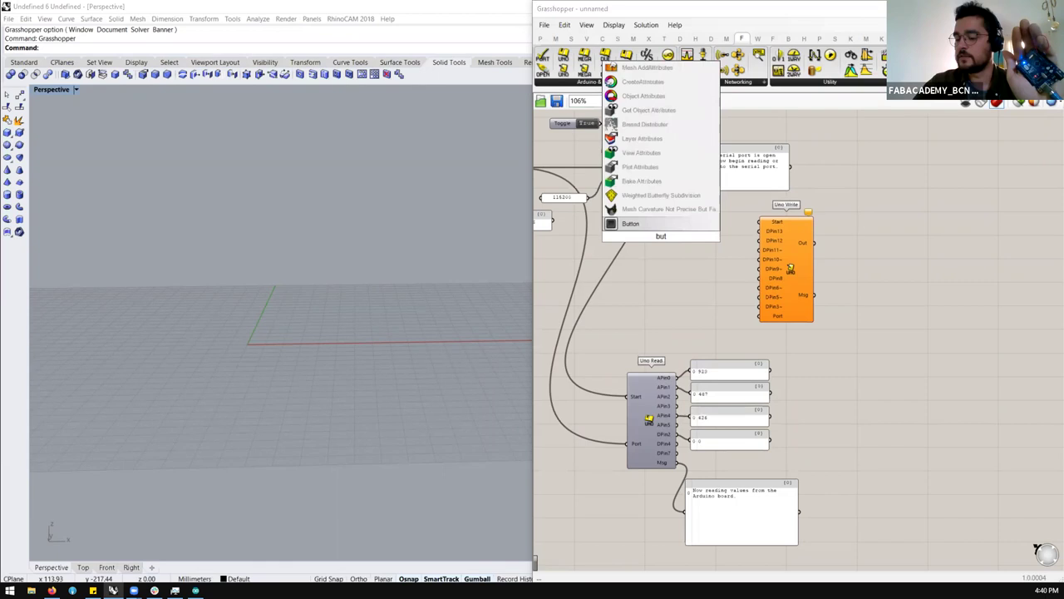
pyautogui.press('Return')
pyautogui.scroll(3, 701, 234)
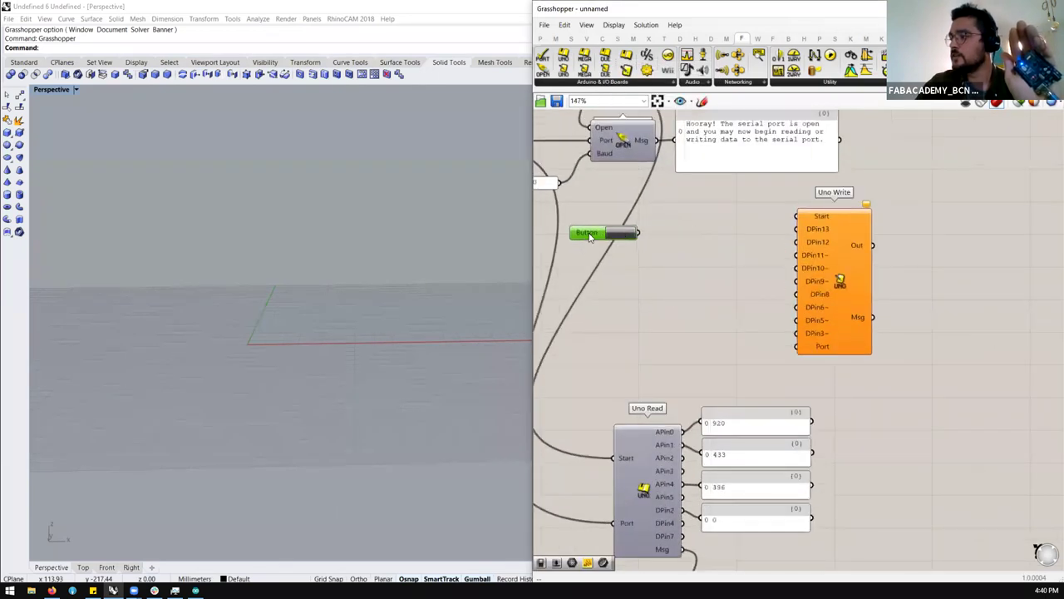
# Step: Attach a new panel to the Button's output, test the Button's state, and place the panel just below it
pyautogui.doubleClick(701, 235)
pyautogui.write('panel')
pyautogui.press('Return')
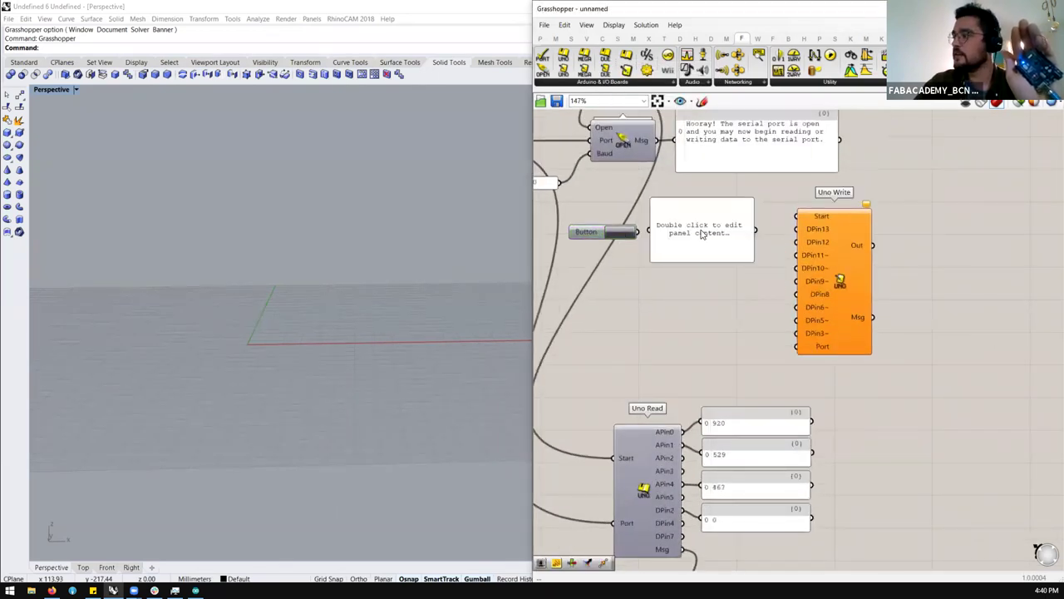
pyautogui.moveTo(650, 237); pyautogui.dragTo(620, 241)
pyautogui.click(620, 238)
pyautogui.click(620, 238)
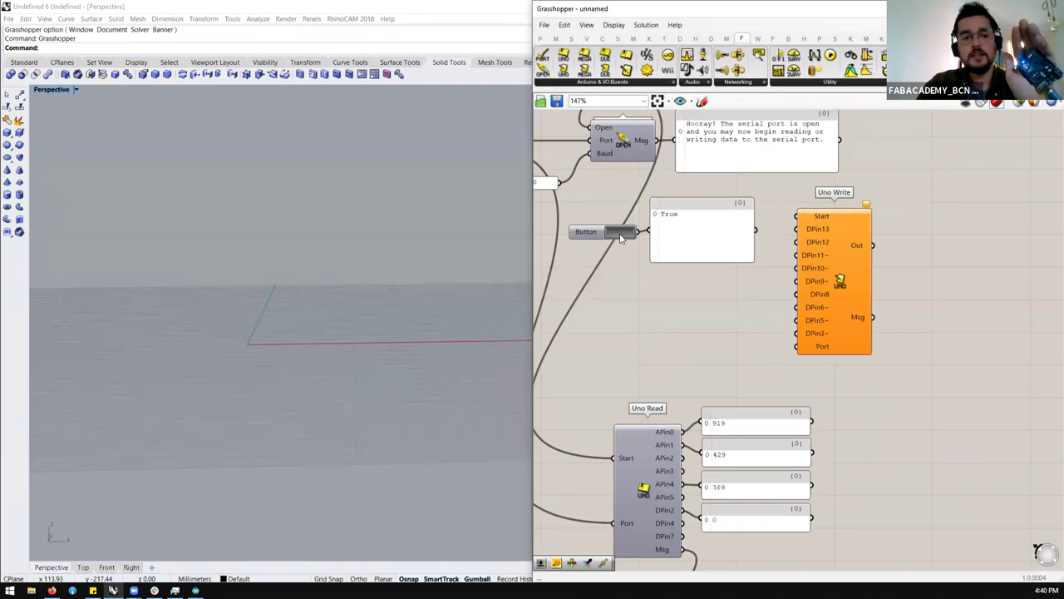
pyautogui.moveTo(675, 250); pyautogui.dragTo(671, 304)
pyautogui.scroll(-2, 733, 370)
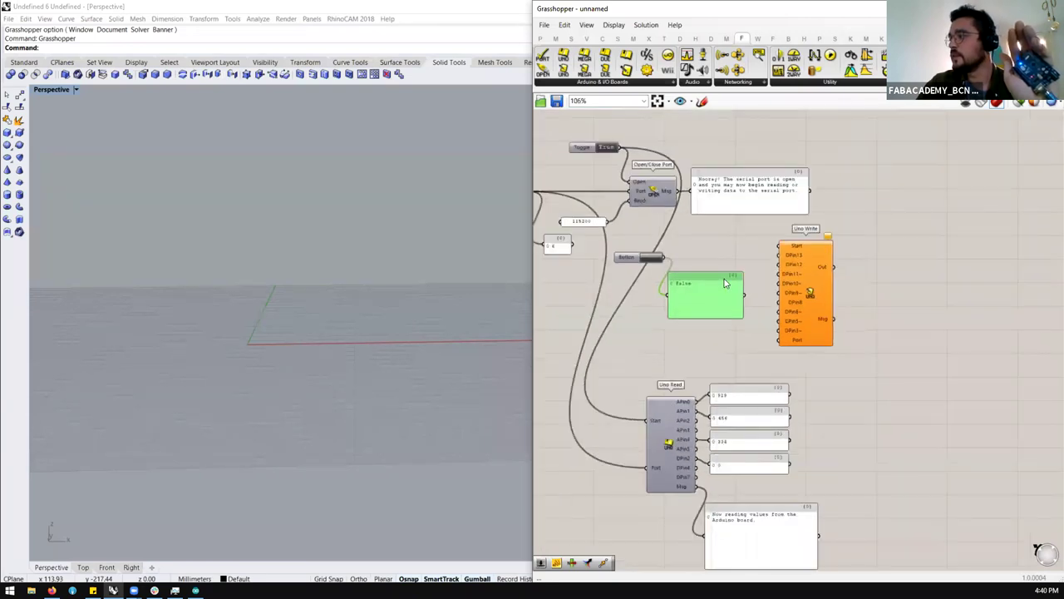
# Step: Connect the COM Ports Available output to Uno Write's Port input and the existing Toggle to its Start input
pyautogui.moveTo(821, 330); pyautogui.dragTo(843, 324, button='right')
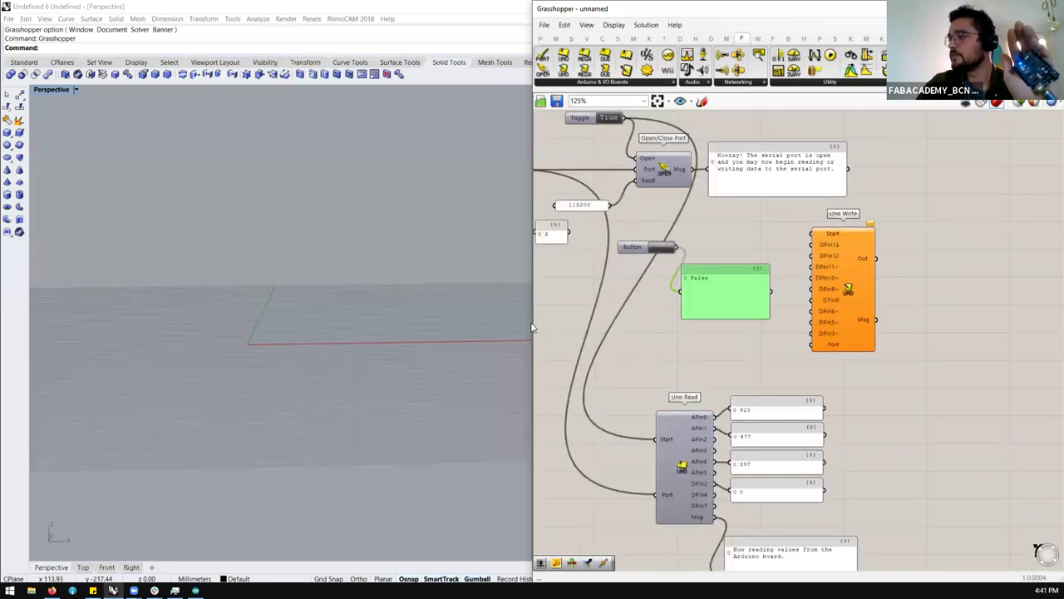
pyautogui.moveTo(533, 327); pyautogui.dragTo(270, 327)
pyautogui.moveTo(616, 257); pyautogui.dragTo(650, 260, button='right')
pyautogui.moveTo(499, 266); pyautogui.dragTo(540, 291, button='right')
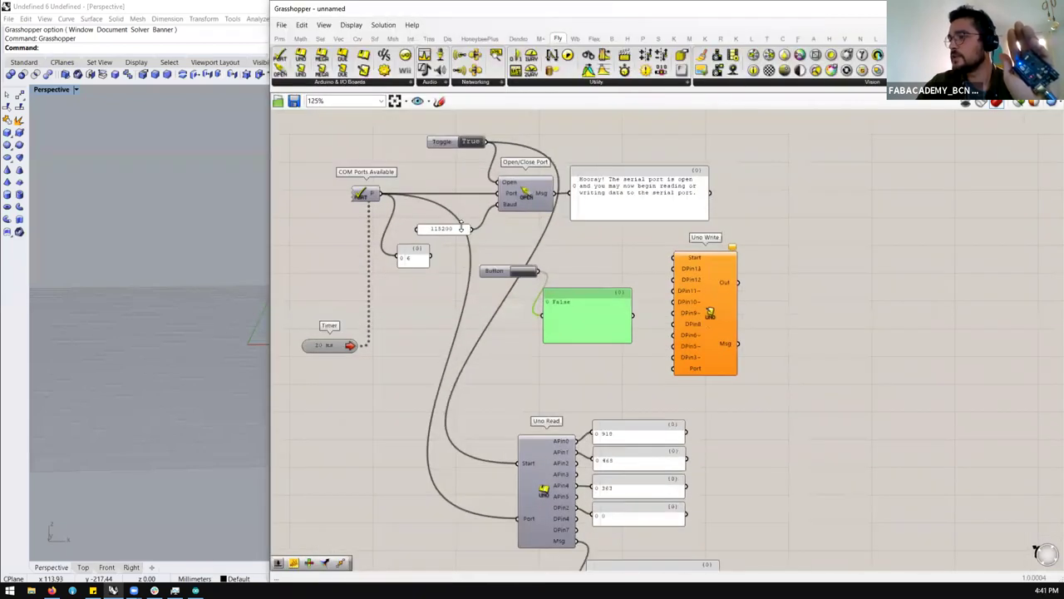
pyautogui.moveTo(378, 194); pyautogui.dragTo(680, 379)
pyautogui.click(707, 278)
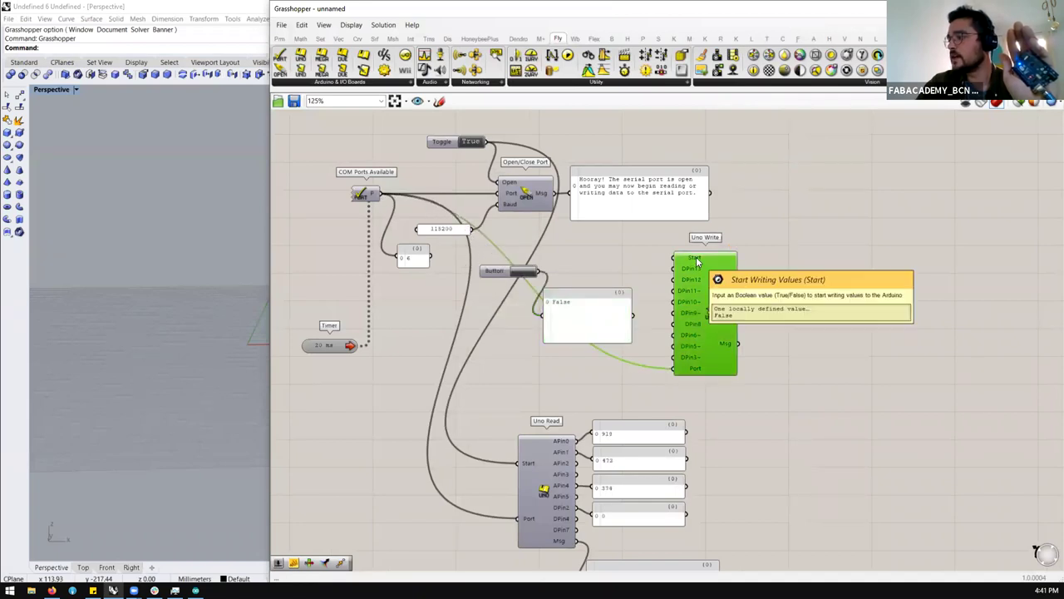
pyautogui.moveTo(491, 146); pyautogui.dragTo(674, 257)
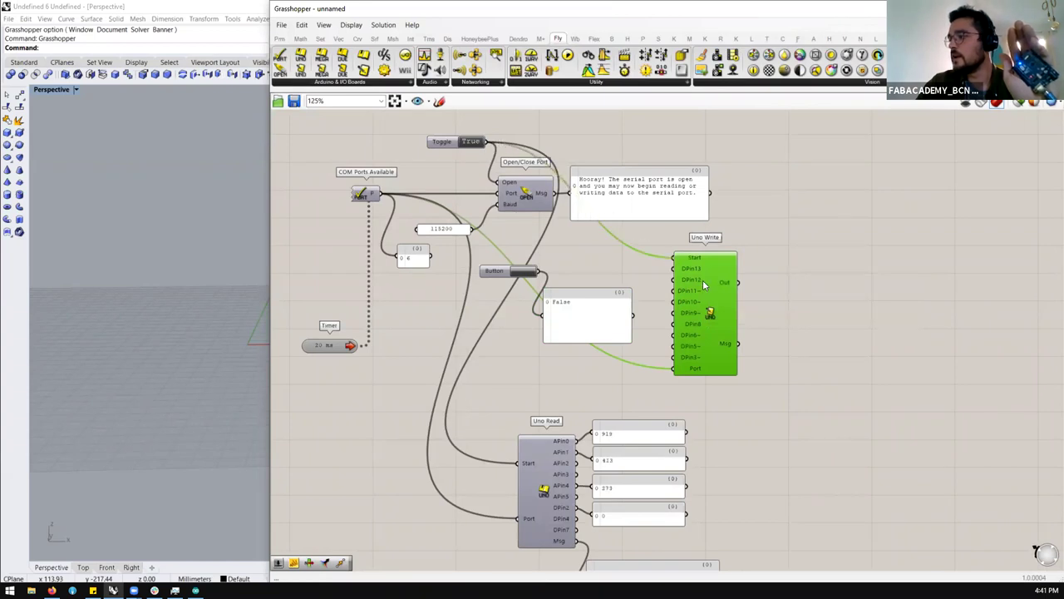
# Step: Connect the Button to Uno Write's DPin13 input and trigger it repeatedly to test the pin on the board
pyautogui.moveTo(539, 271); pyautogui.dragTo(675, 269)
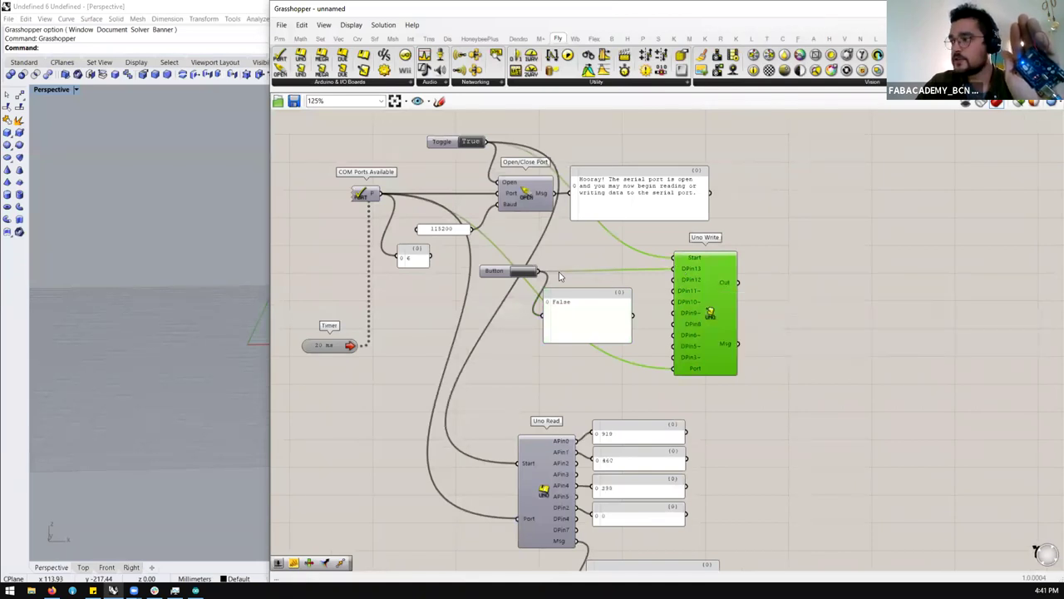
pyautogui.click(526, 276)
pyautogui.click(526, 276)
pyautogui.click(526, 275)
pyautogui.click(526, 275)
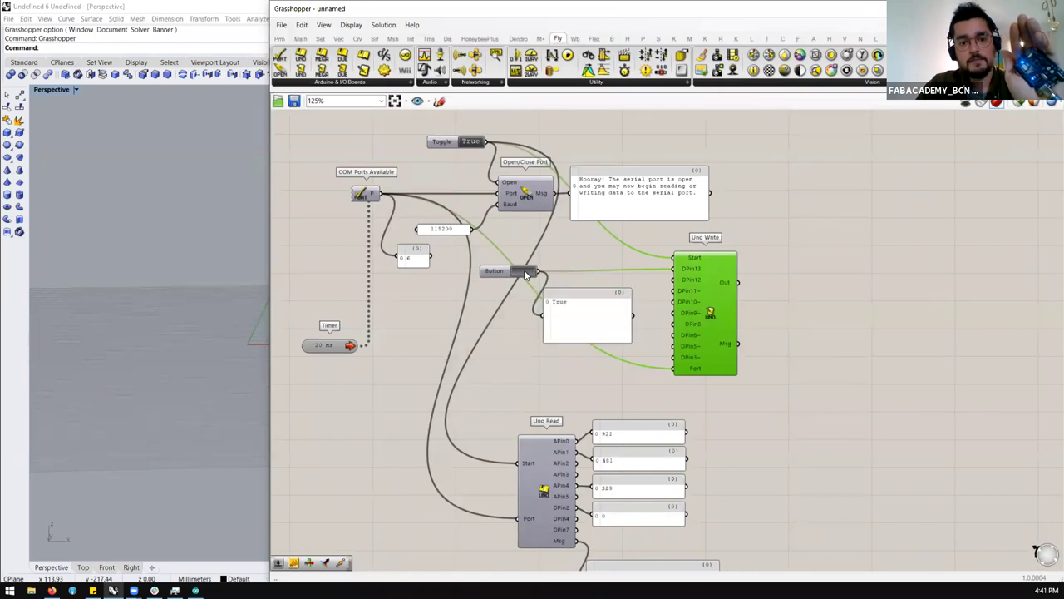
pyautogui.click(525, 275)
pyautogui.click(525, 275)
pyautogui.click(526, 276)
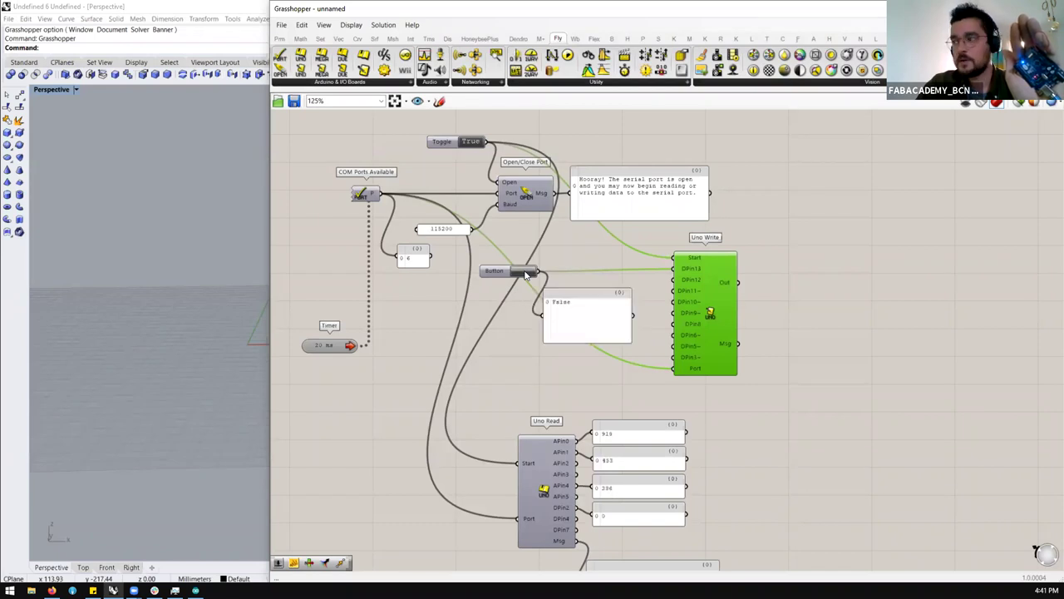
pyautogui.click(526, 275)
pyautogui.click(525, 275)
pyautogui.click(525, 275)
pyautogui.moveTo(526, 275); pyautogui.dragTo(529, 273)
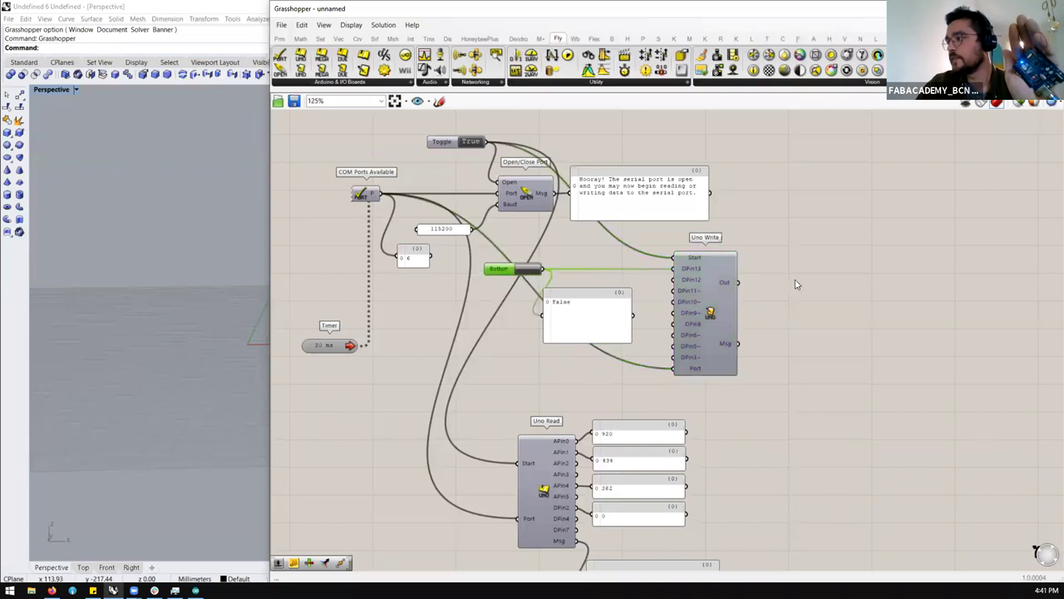
# Step: Add a panel beside Uno Write and connect it to the Out output
pyautogui.doubleClick(813, 278)
pyautogui.write('//')
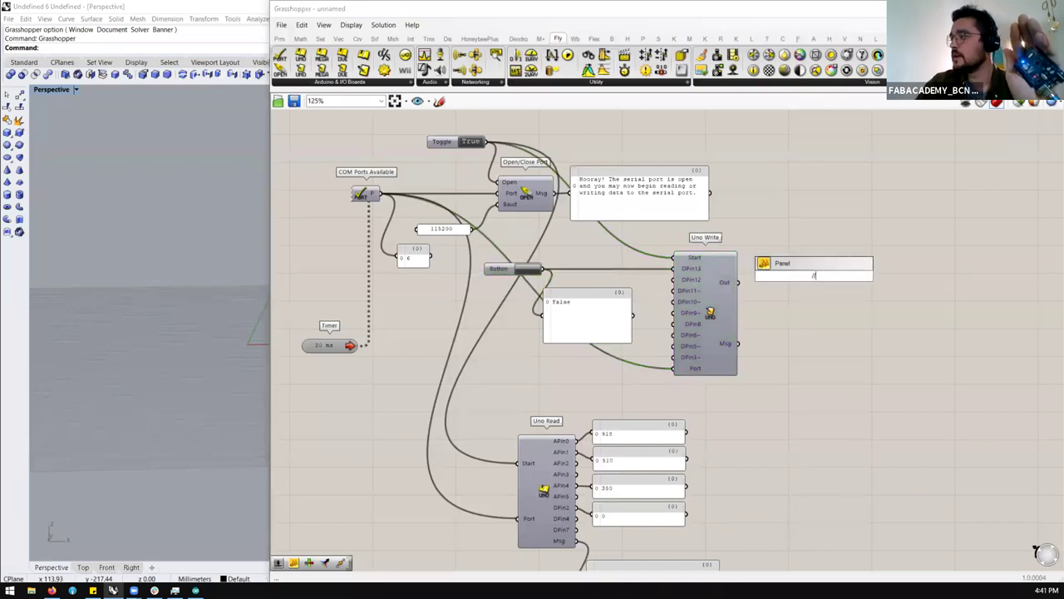
pyautogui.press('Return')
pyautogui.moveTo(738, 282); pyautogui.dragTo(770, 276)
pyautogui.moveTo(854, 301); pyautogui.dragTo(852, 308)
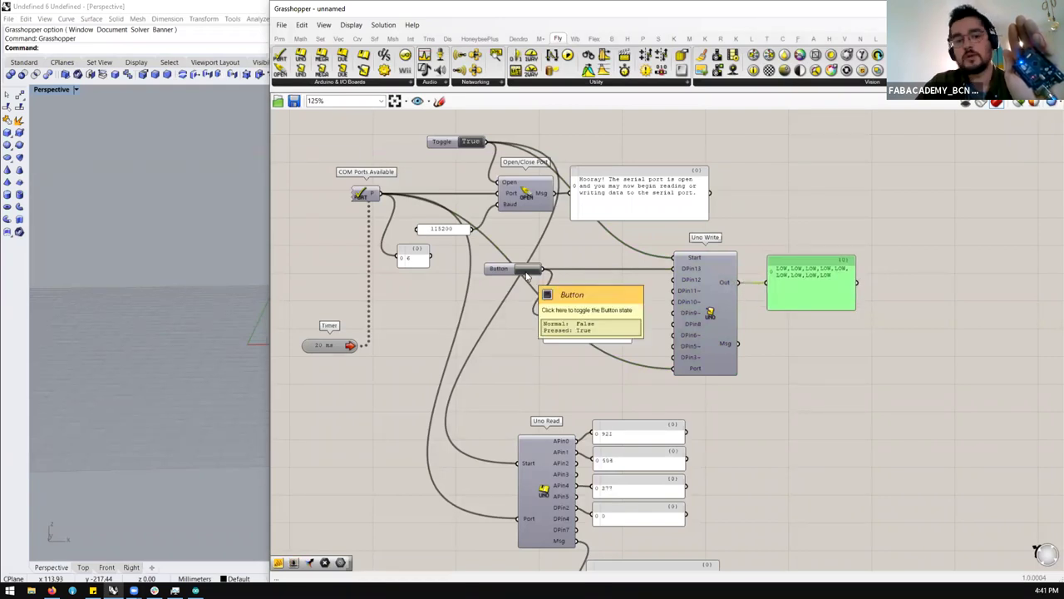
# Step: Trigger the Button several times while comparing its state with the pin values in the Uno Write output panel
pyautogui.click(526, 273)
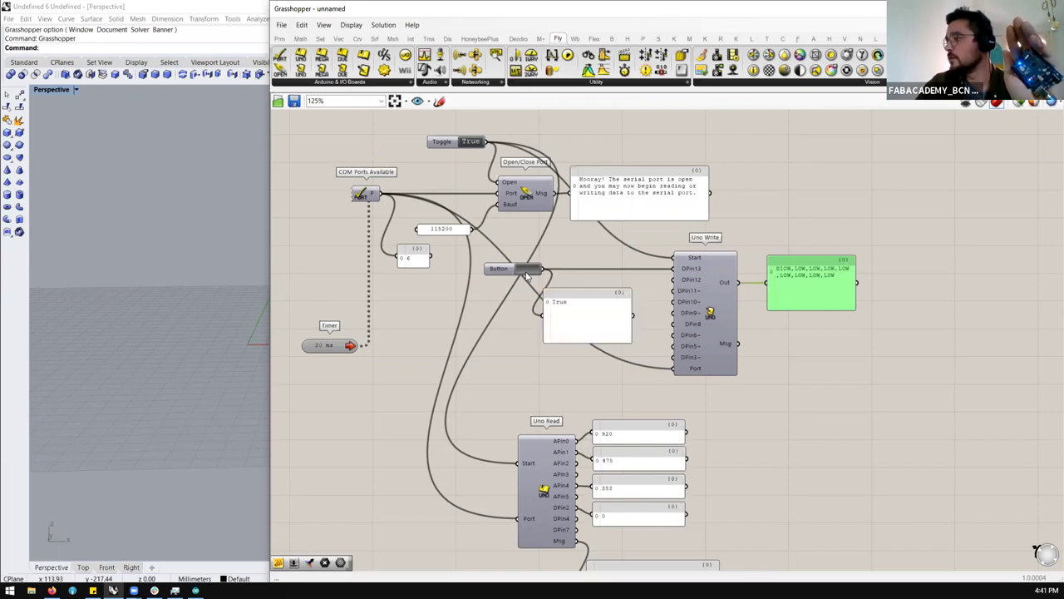
pyautogui.click(526, 273)
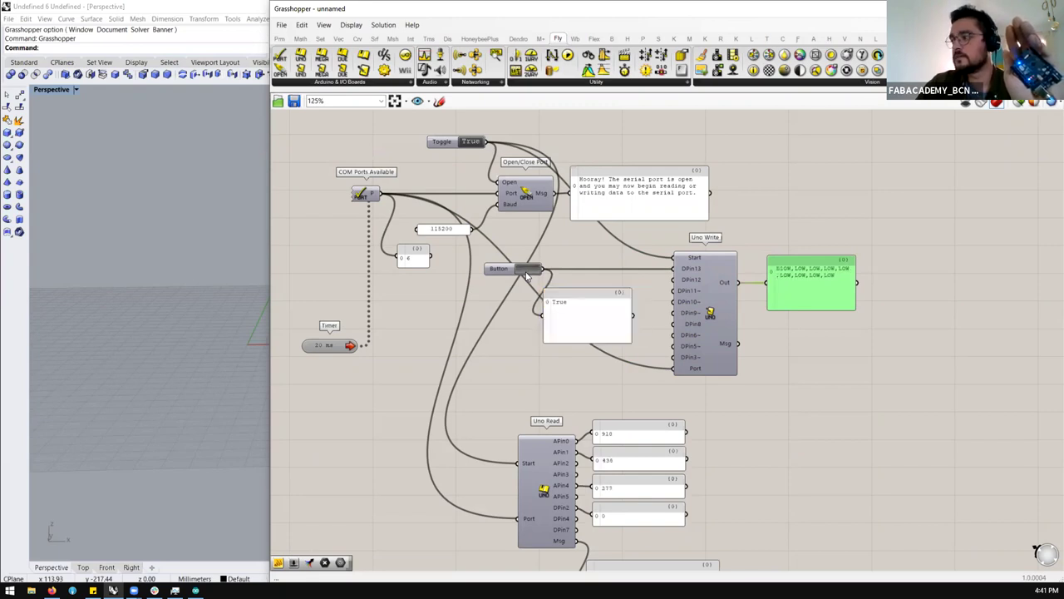
pyautogui.click(526, 273)
pyautogui.click(525, 273)
pyautogui.click(526, 272)
pyautogui.click(525, 272)
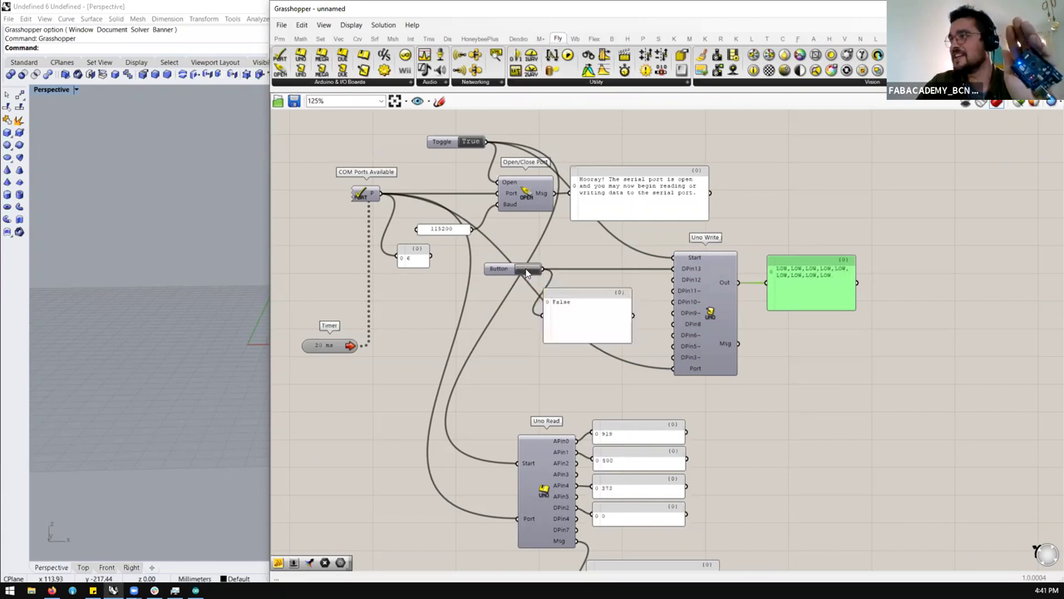
# Step: Move Uno Write together with its Button and panels farther from the Open/Close Port components to free up space
pyautogui.scroll(-2, 516, 264)
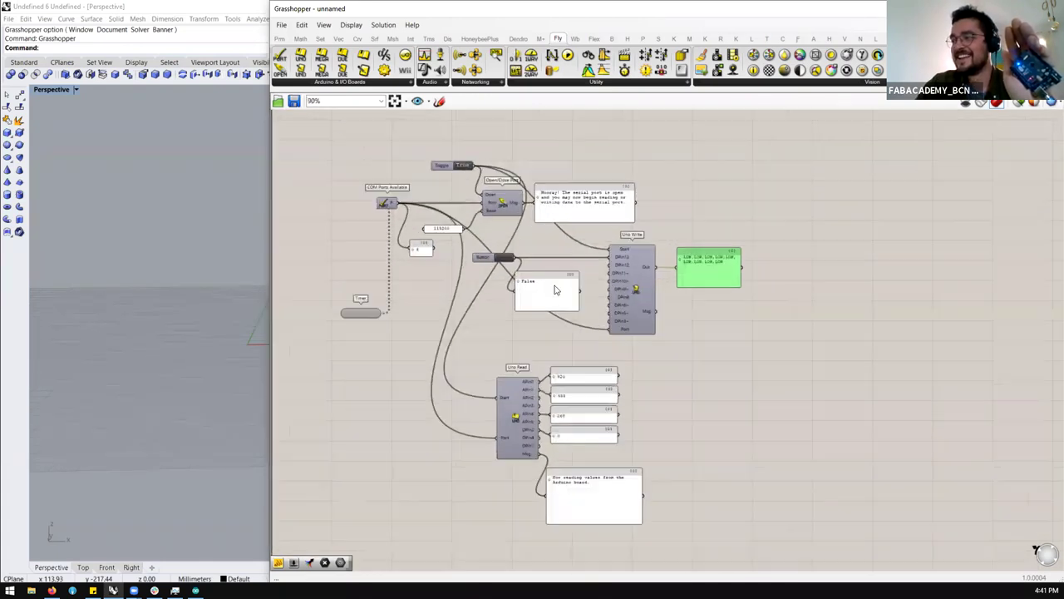
pyautogui.moveTo(792, 232); pyautogui.dragTo(507, 353)
pyautogui.moveTo(745, 287); pyautogui.dragTo(1003, 272)
pyautogui.click(953, 283)
pyautogui.scroll(2, 954, 283)
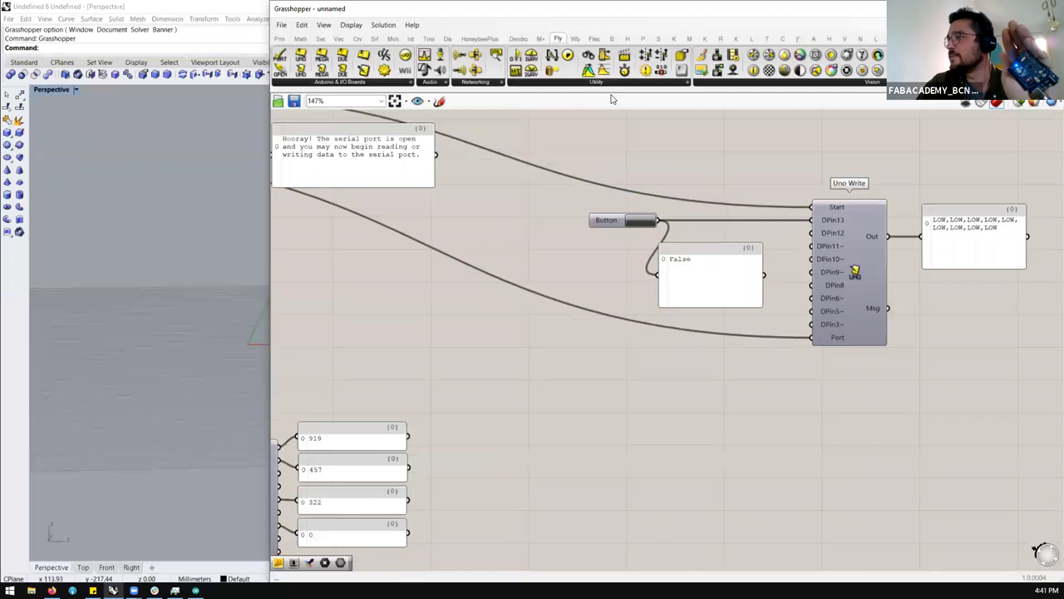
# Step: Browse the Firefly component categories and place a Binary Blink component just below the Button
pyautogui.click(374, 82)
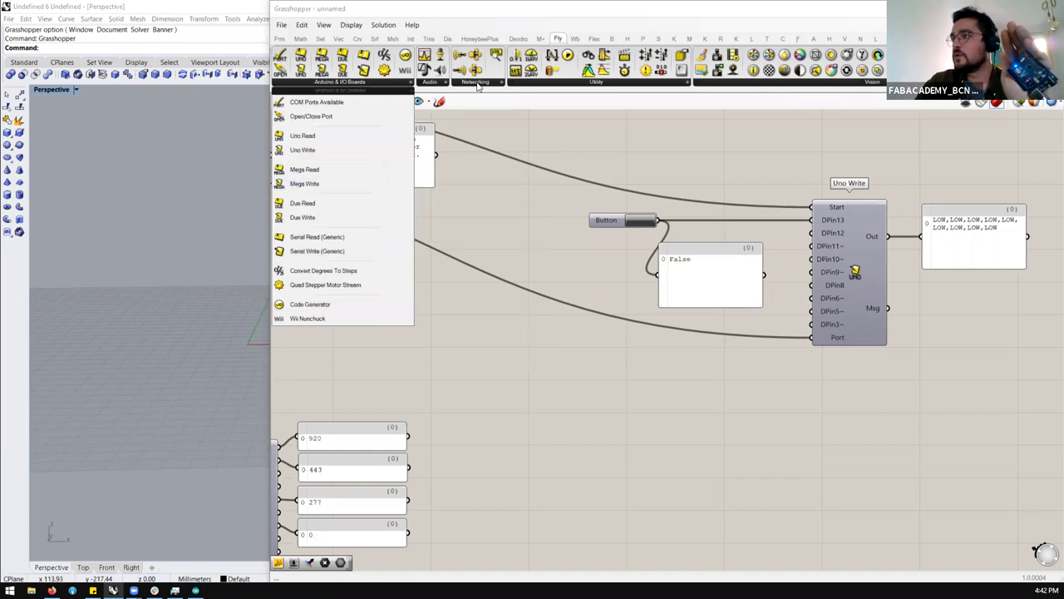
pyautogui.click(433, 83)
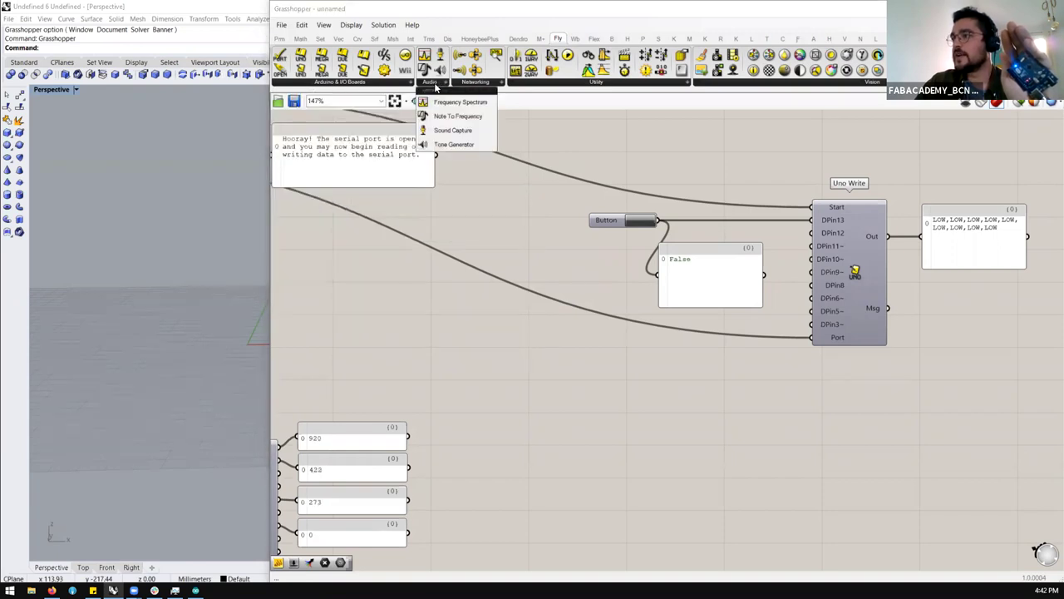
pyautogui.click(477, 82)
pyautogui.click(477, 82)
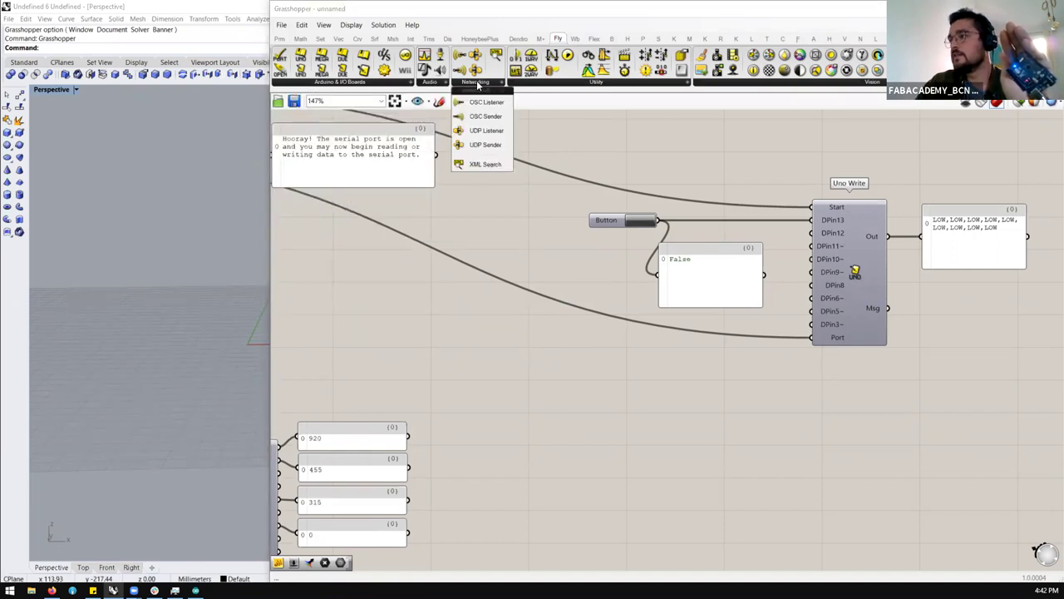
pyautogui.click(573, 82)
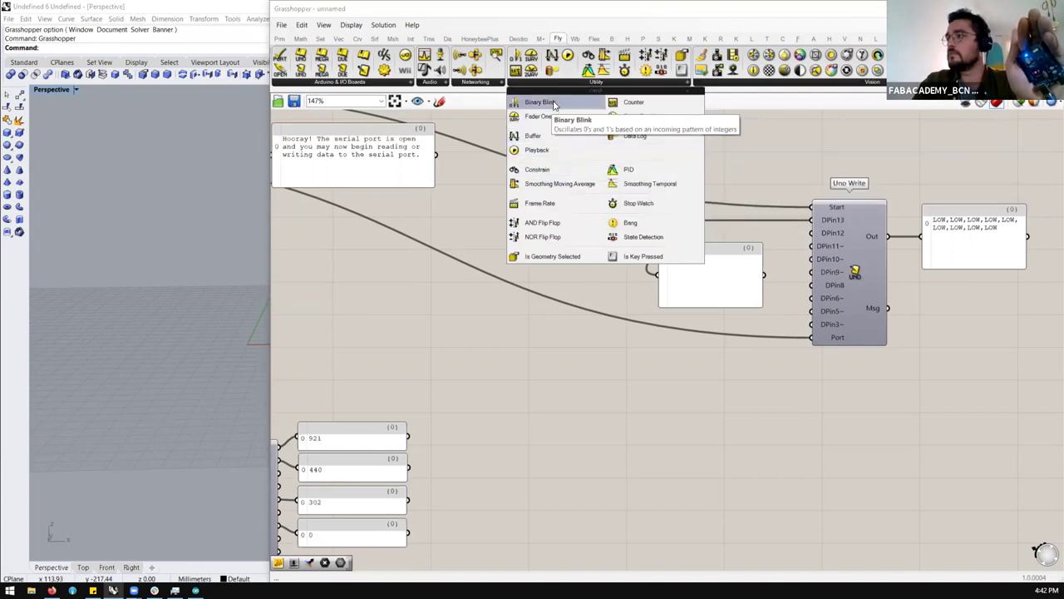
pyautogui.moveTo(554, 103); pyautogui.dragTo(611, 281)
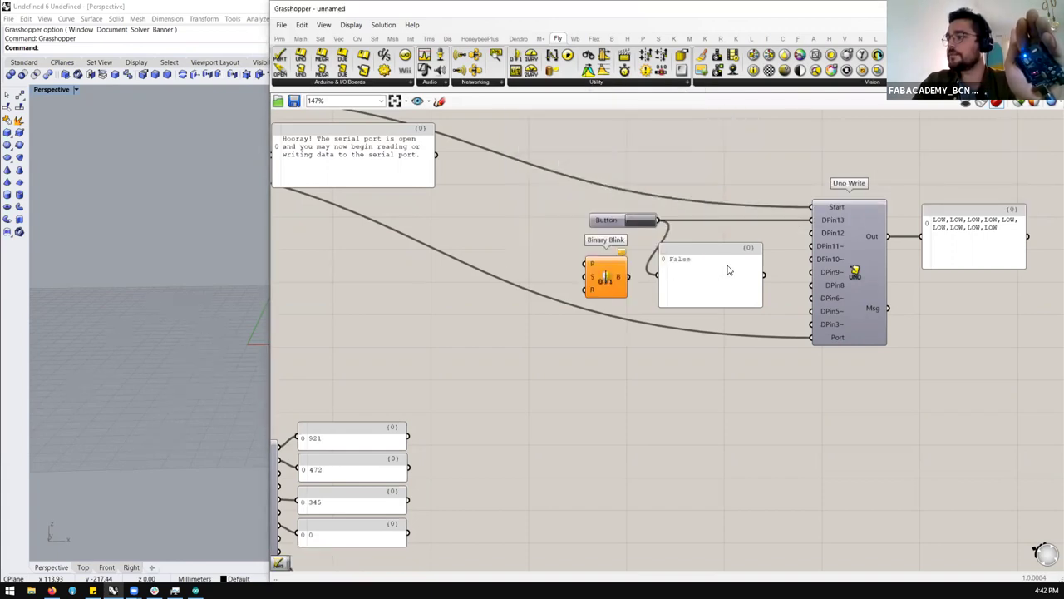
# Step: Delete the Button that feeds Uno Write's DPin13 input and the panel beside Binary Blink
pyautogui.scroll(-1, 702, 273)
pyautogui.scroll(2, 689, 279)
pyautogui.click(494, 218)
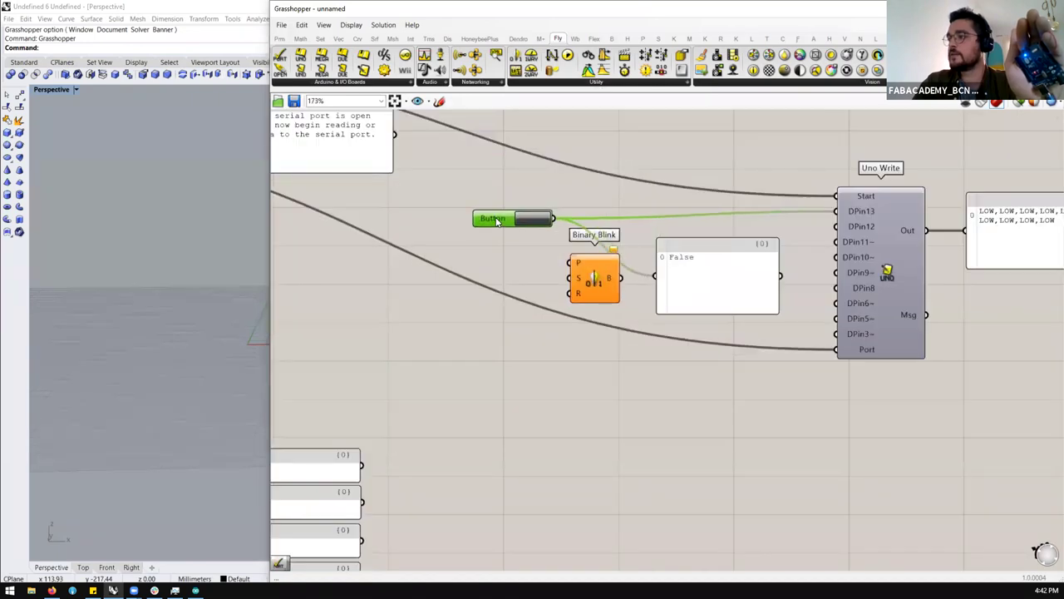
pyautogui.press('Delete')
pyautogui.click(699, 274)
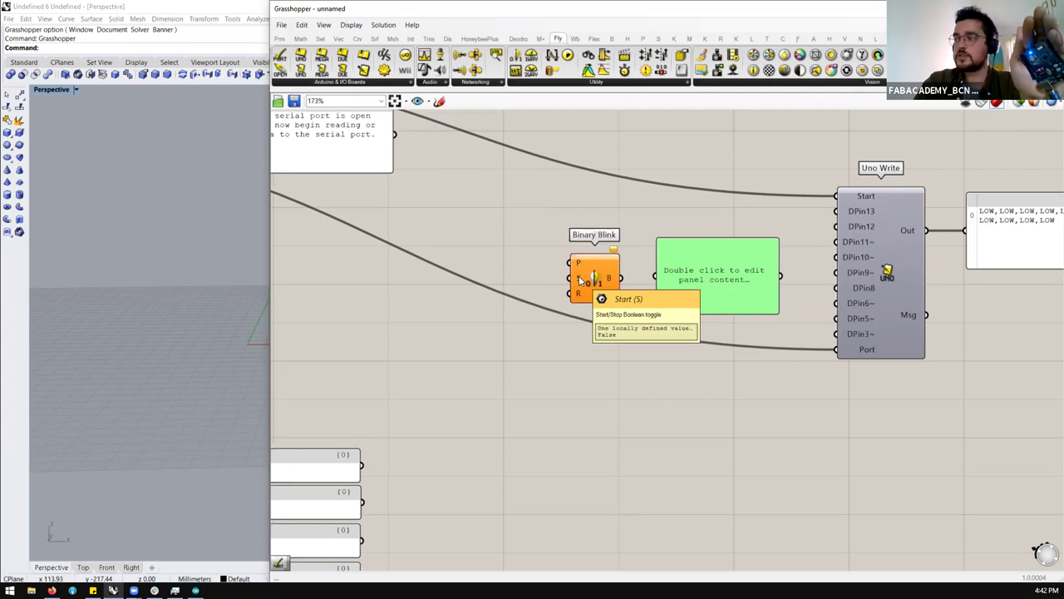
# Step: Add a Boolean Toggle wired to Binary Blink's Start (S) input and connect its B output to the empty panel
pyautogui.doubleClick(468, 345)
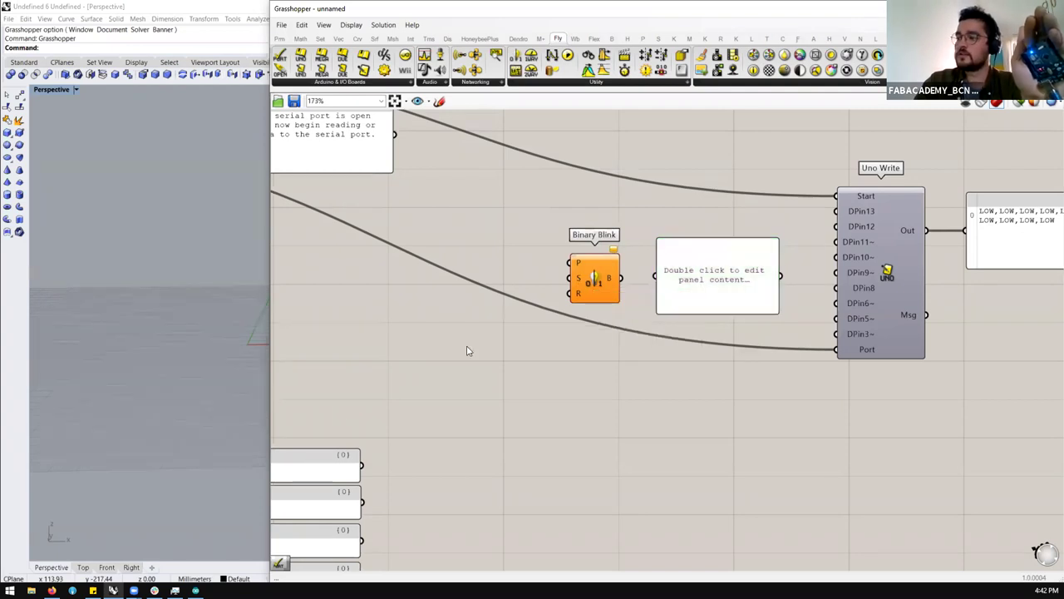
pyautogui.write('boo')
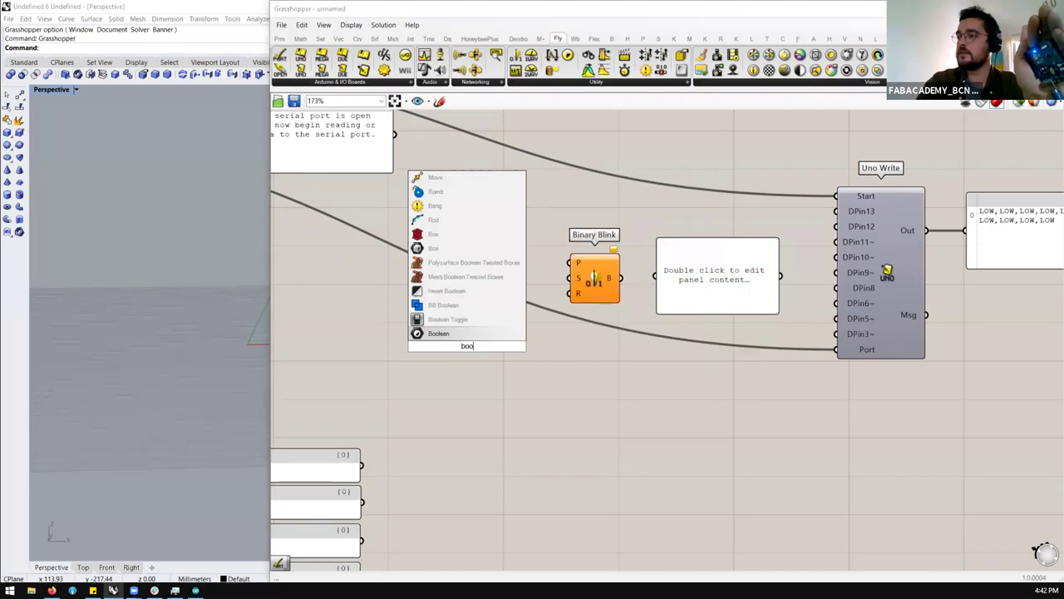
pyautogui.click(473, 321)
pyautogui.moveTo(508, 346); pyautogui.dragTo(668, 292)
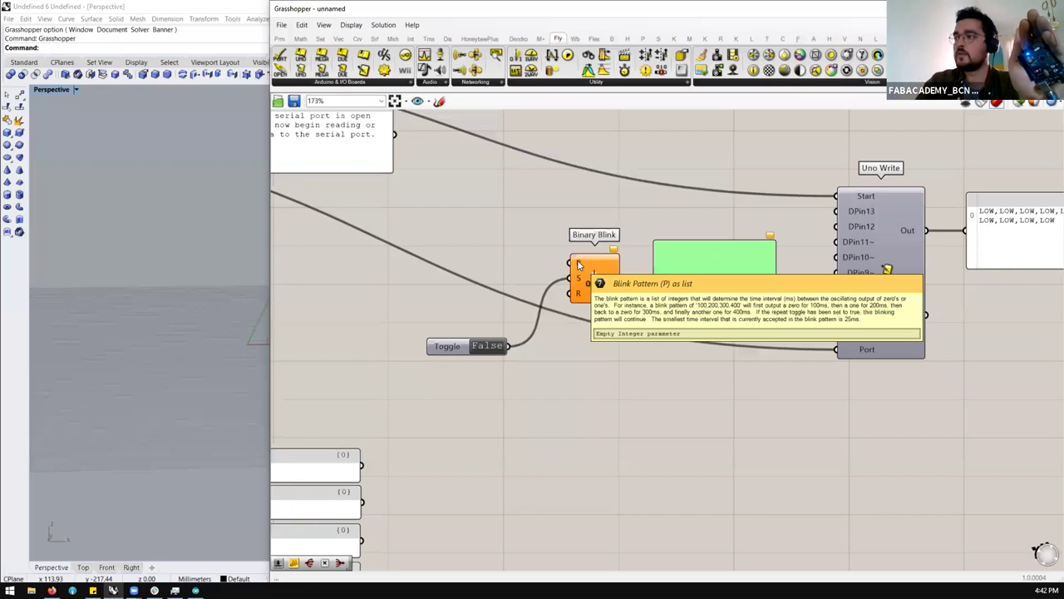
# Step: Feed a slider set to 1000 into Binary Blink's Blink Pattern (P) input and switch its start Toggle to True
pyautogui.doubleClick(483, 229)
pyautogui.write('1000')
pyautogui.press('Return')
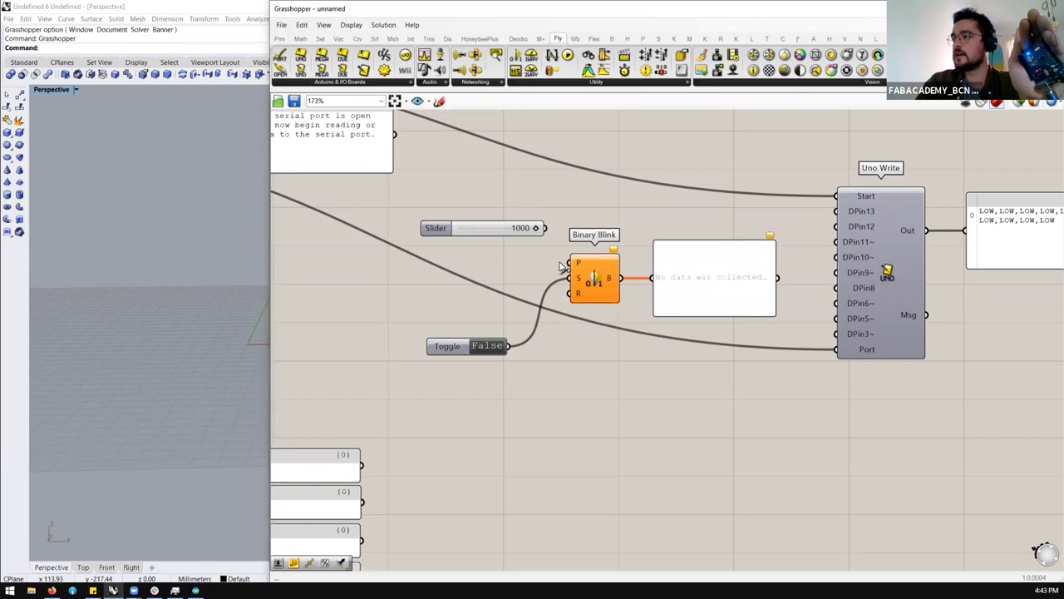
pyautogui.click(489, 348)
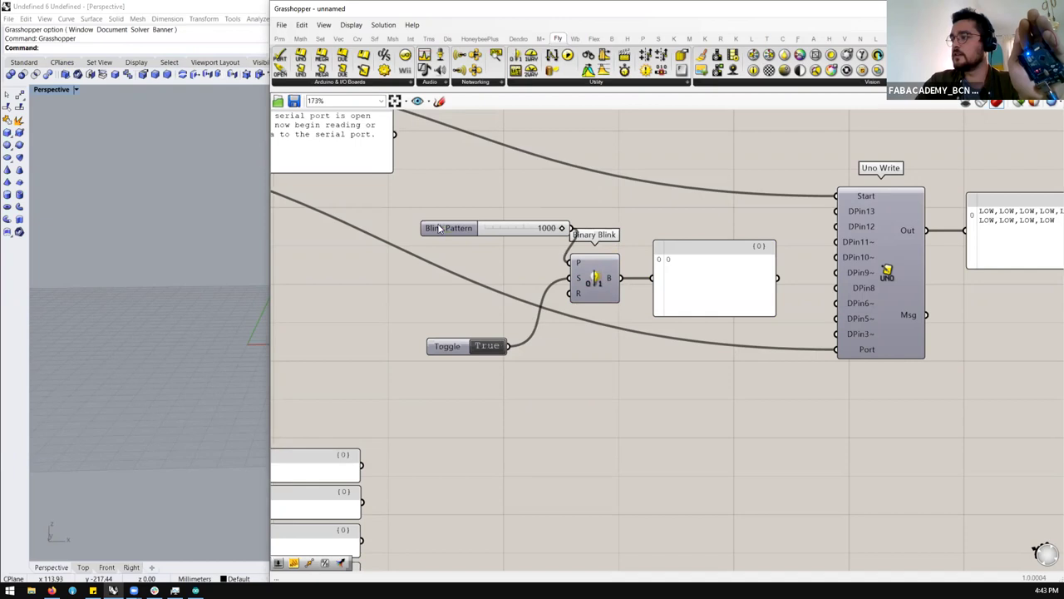
pyautogui.moveTo(439, 228); pyautogui.dragTo(425, 227)
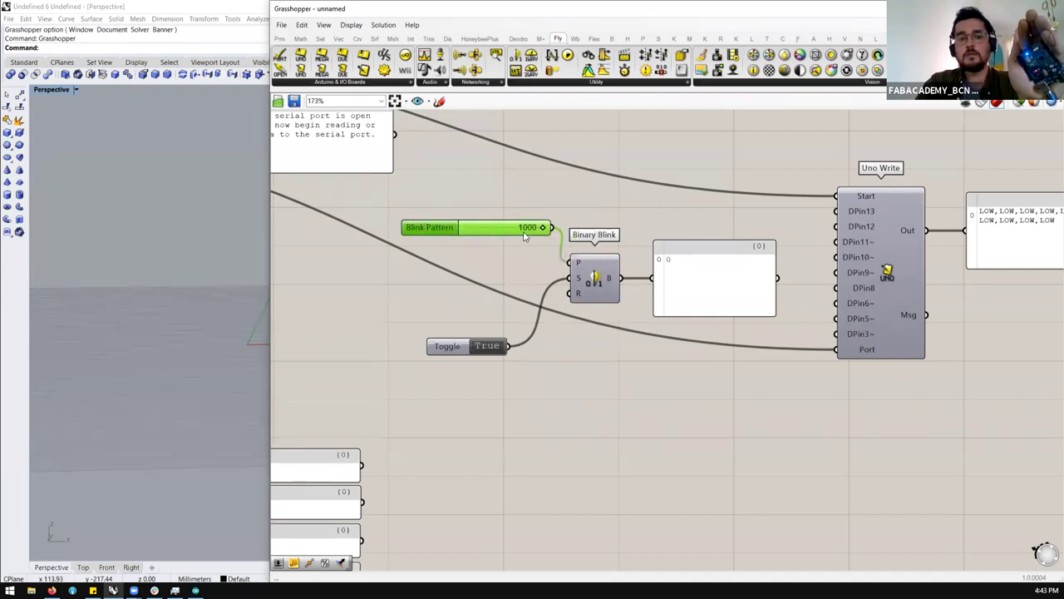
# Step: Connect Binary Blink's B output to Uno Write's DPin13 input and lower the Blink Pattern slider to 92
pyautogui.moveTo(543, 227); pyautogui.dragTo(473, 233)
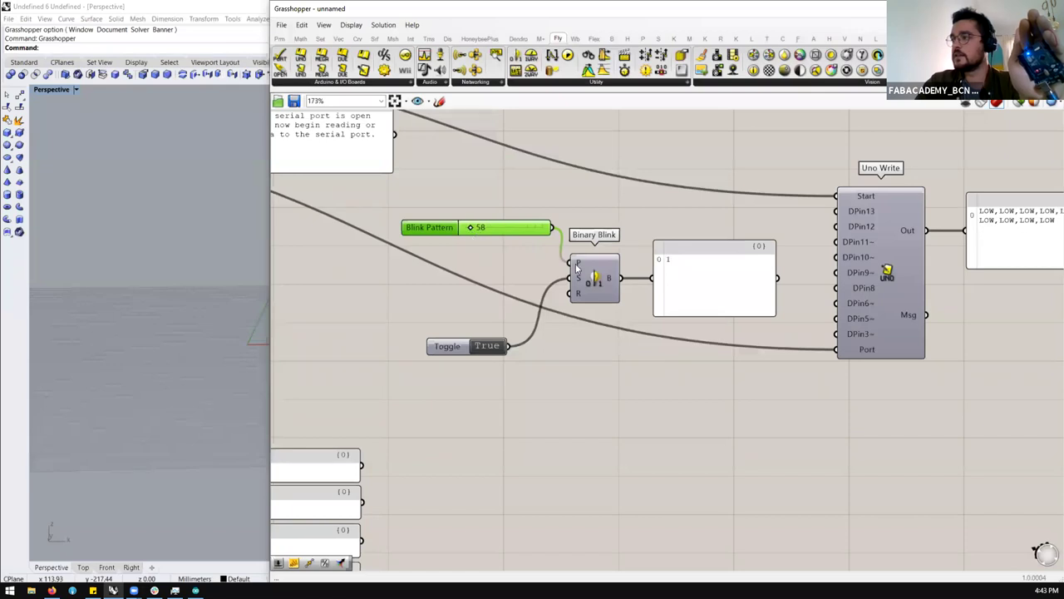
pyautogui.moveTo(620, 278); pyautogui.dragTo(837, 211)
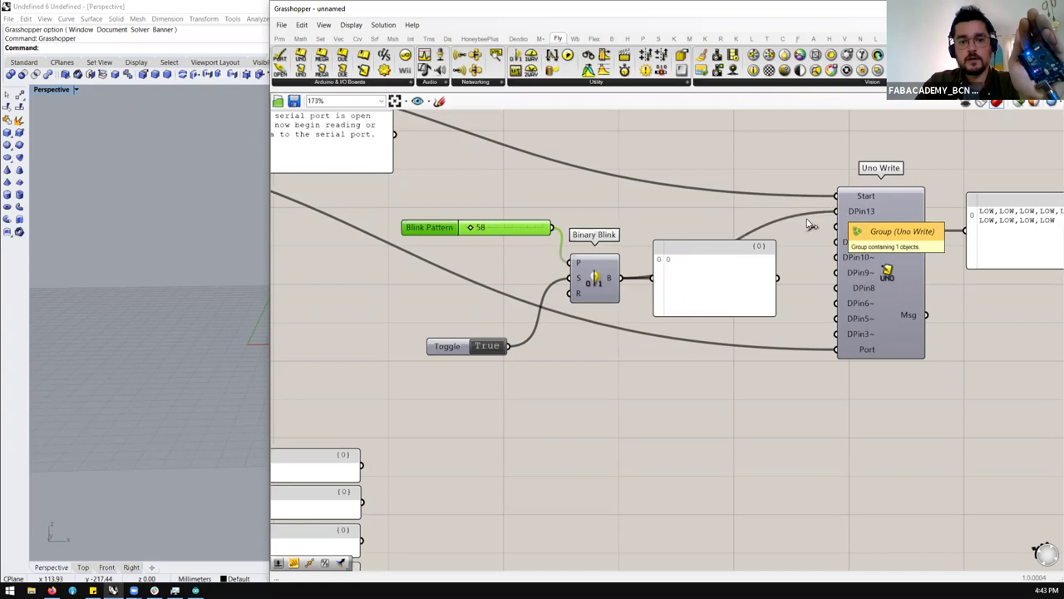
pyautogui.moveTo(470, 230)
pyautogui.mouseDown()
pyautogui.moveTo(551, 234)
pyautogui.moveTo(471, 237)
pyautogui.mouseUp()
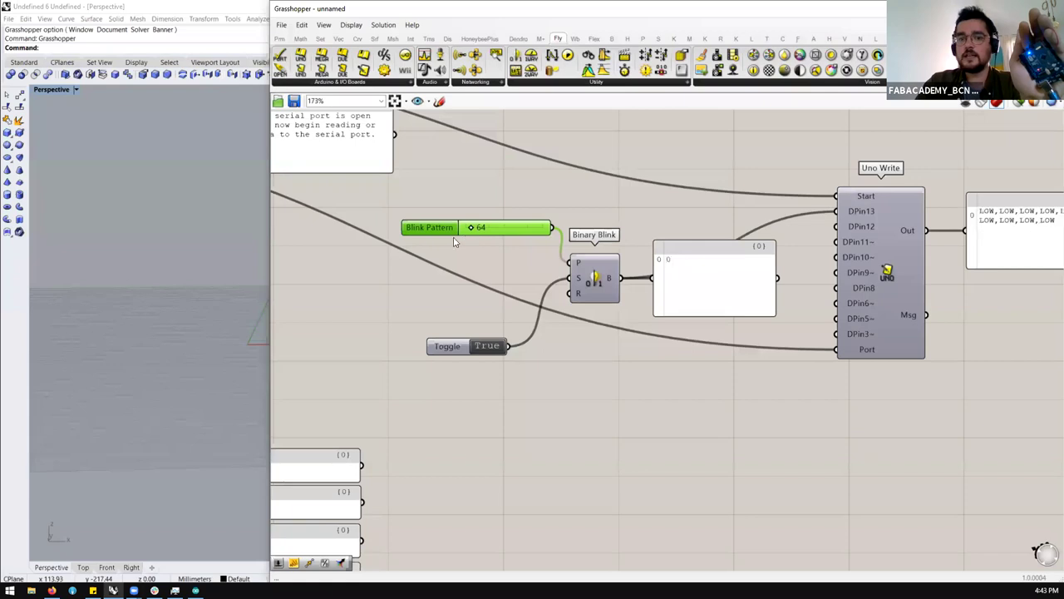
pyautogui.scroll(-2, 471, 237)
pyautogui.scroll(2, 515, 240)
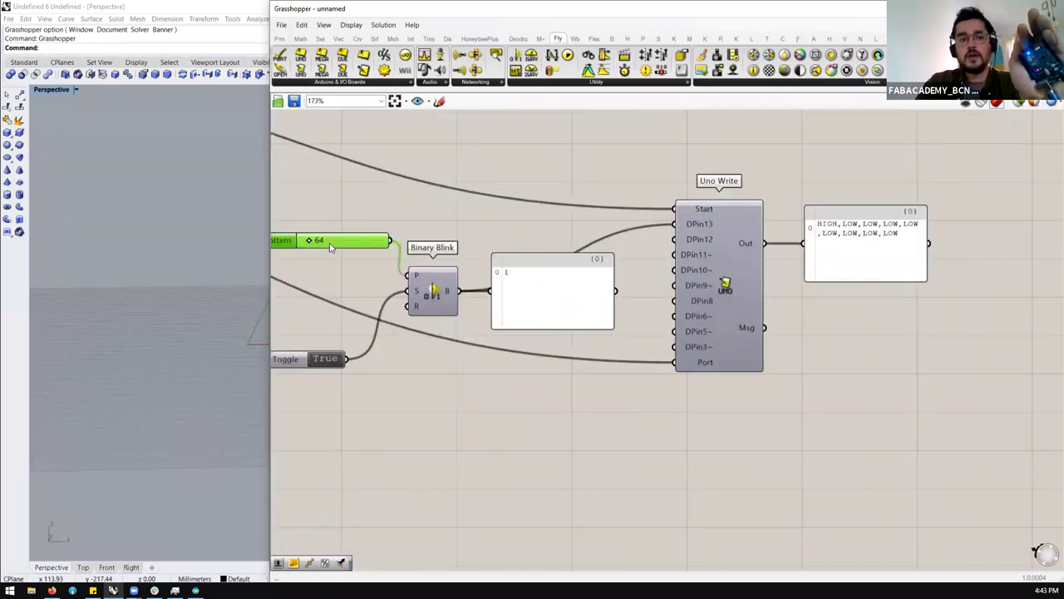
pyautogui.moveTo(308, 240)
pyautogui.mouseDown()
pyautogui.moveTo(320, 241)
pyautogui.moveTo(311, 241)
pyautogui.mouseUp()
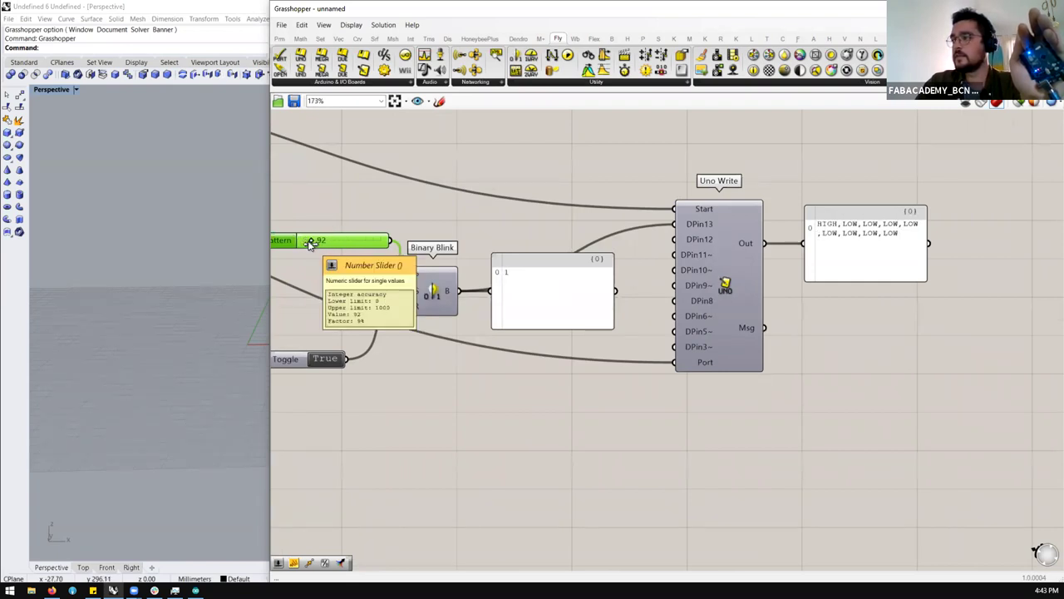
pyautogui.scroll(-2, 649, 283)
pyautogui.scroll(2, 383, 258)
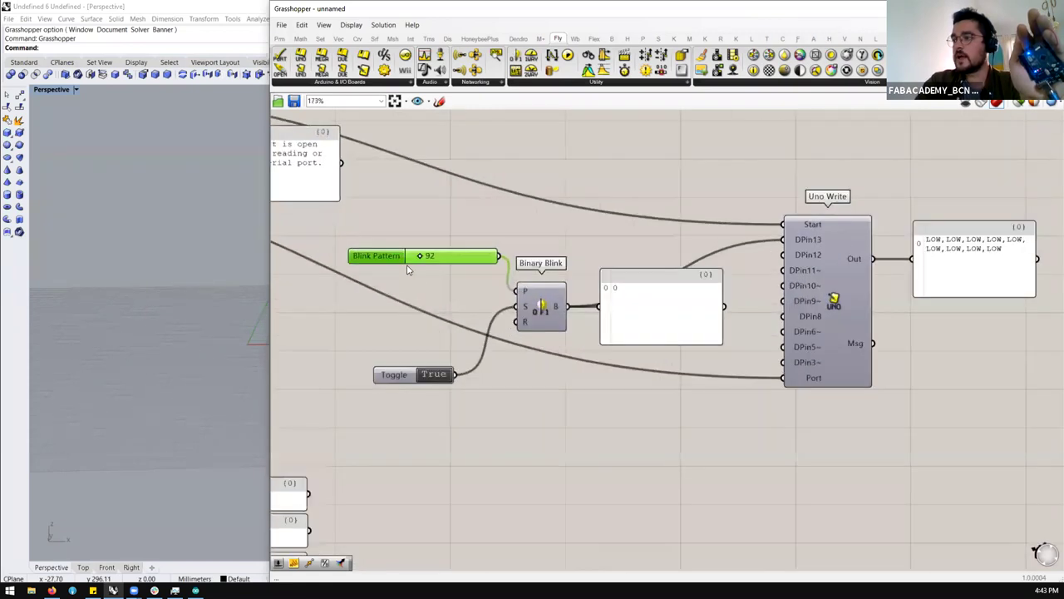
# Step: Set the Blink Pattern slider to 100 and also feed a second slider set to 1000 into Binary Blink's P input
pyautogui.click(398, 270)
pyautogui.doubleClick(397, 270)
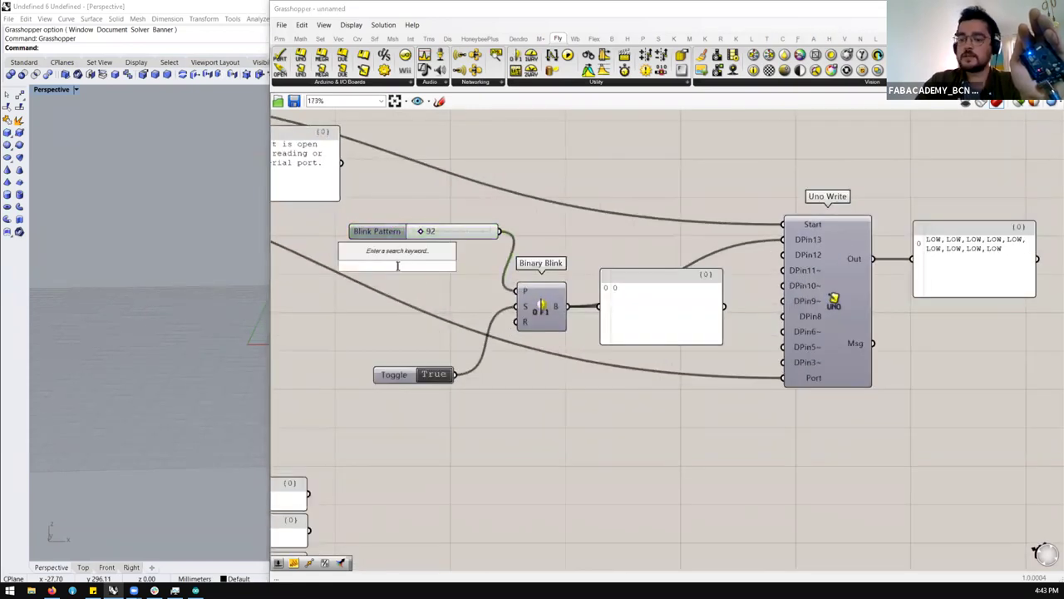
pyautogui.write('1000')
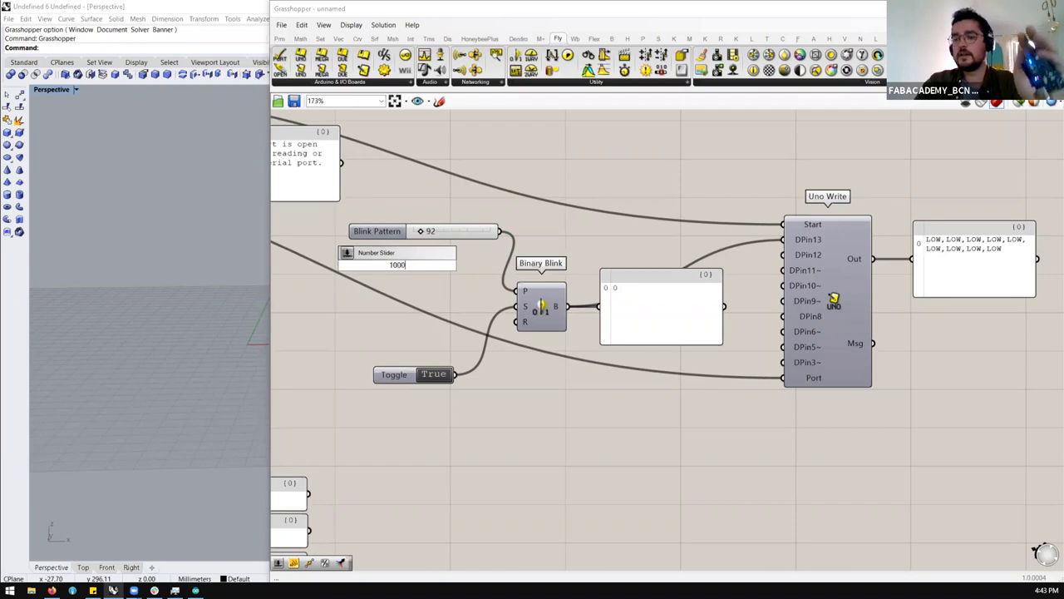
pyautogui.press('Return')
pyautogui.doubleClick(439, 231)
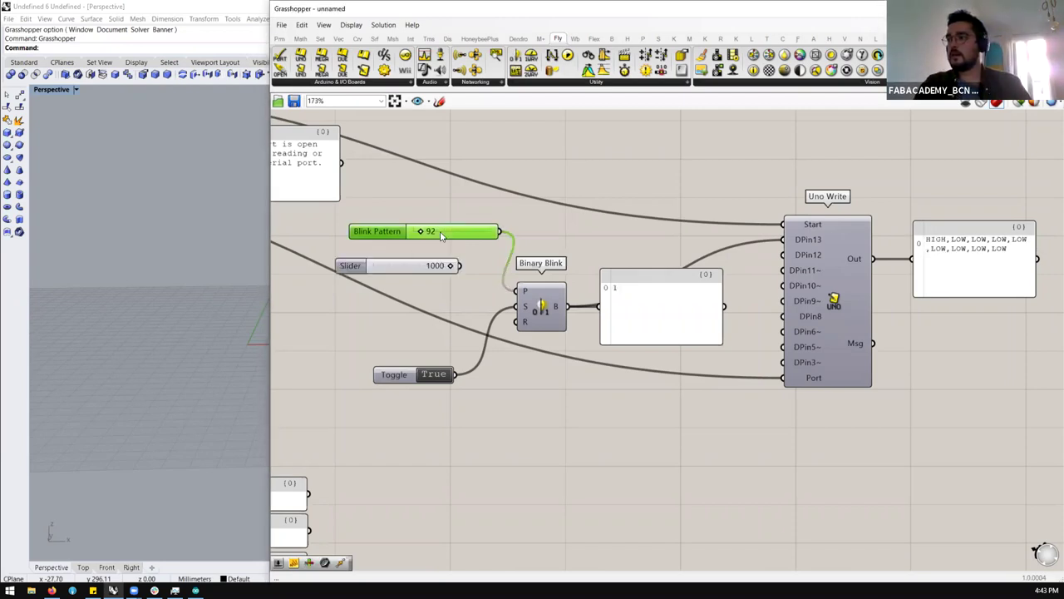
pyautogui.write('100')
pyautogui.press('Return')
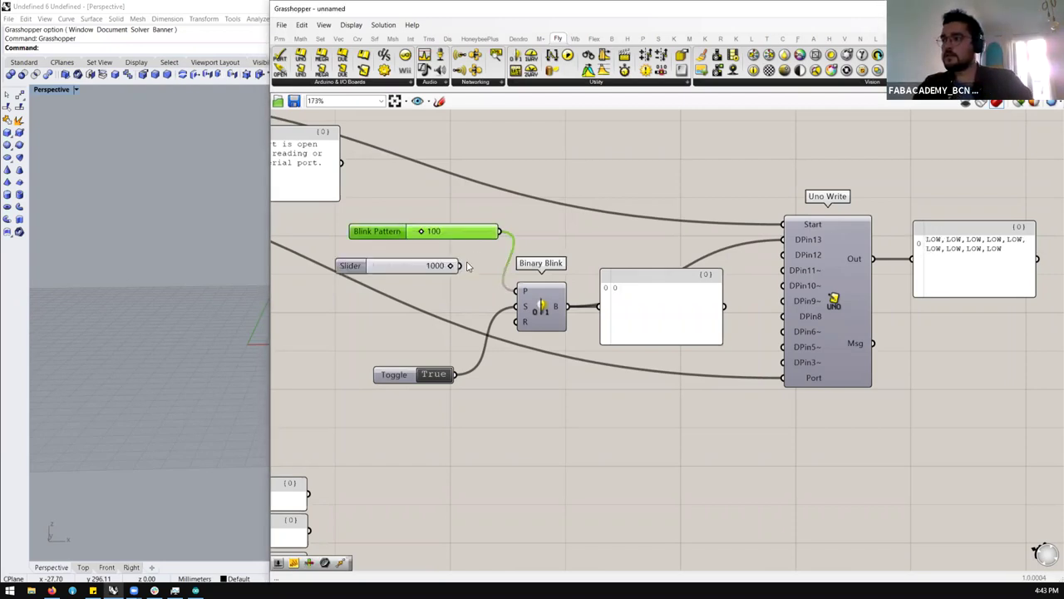
pyautogui.moveTo(460, 266); pyautogui.dragTo(517, 291)
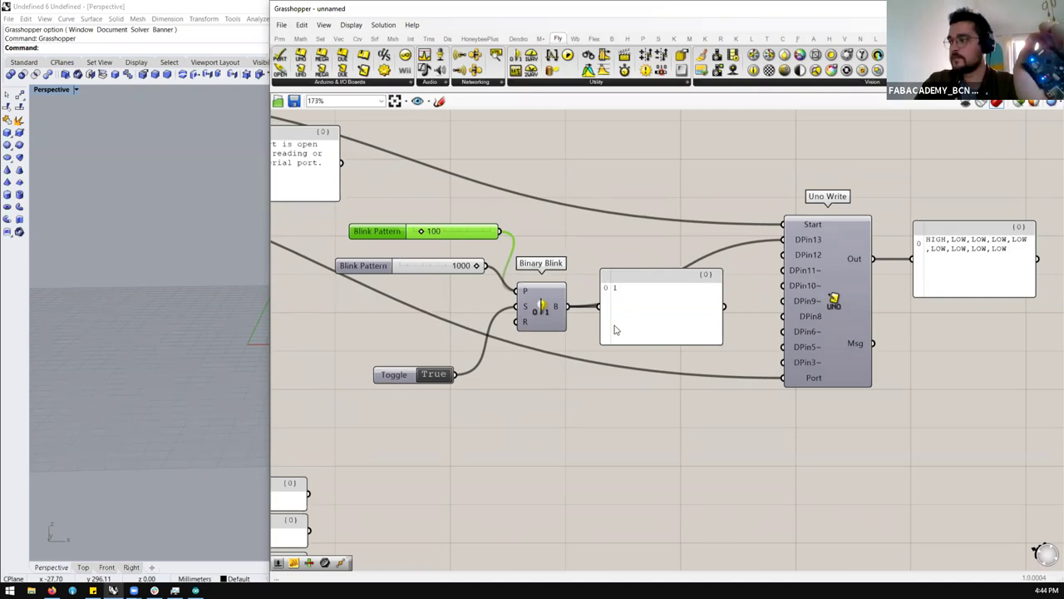
pyautogui.scroll(-3, 615, 330)
pyautogui.scroll(2, 520, 337)
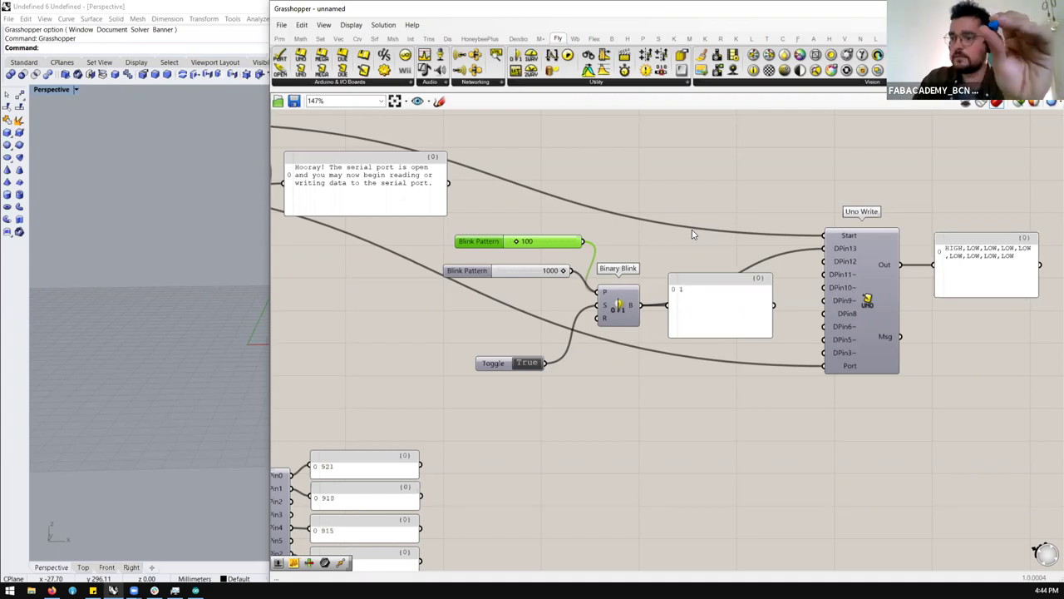
# Step: Switch to Firefox, search for "arduino potentiometer" in a new tab and browse the image results for wiring diagrams
pyautogui.click(51, 590)
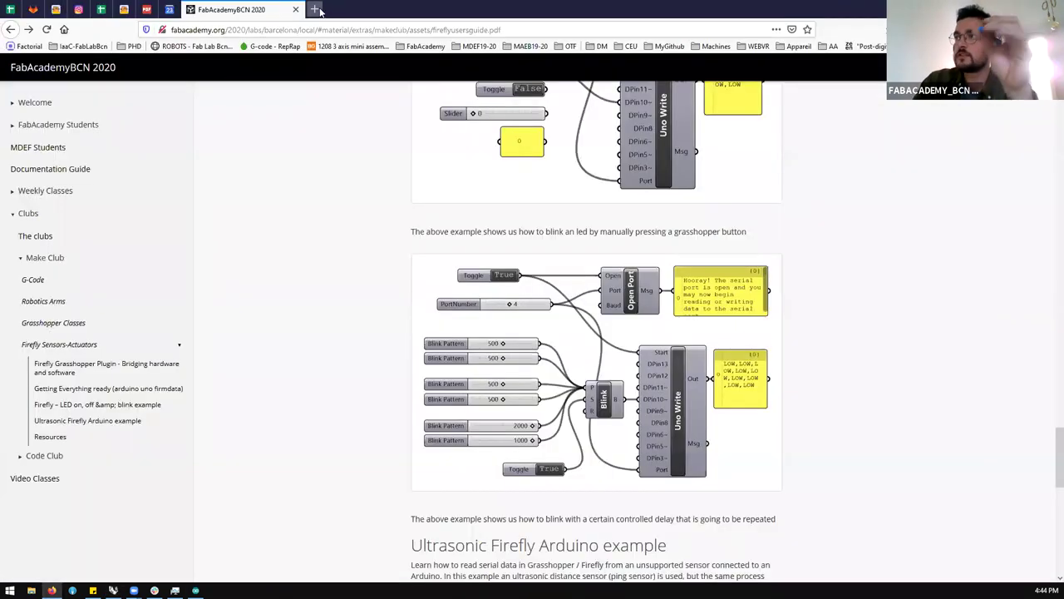
pyautogui.click(316, 9)
pyautogui.write('ardu')
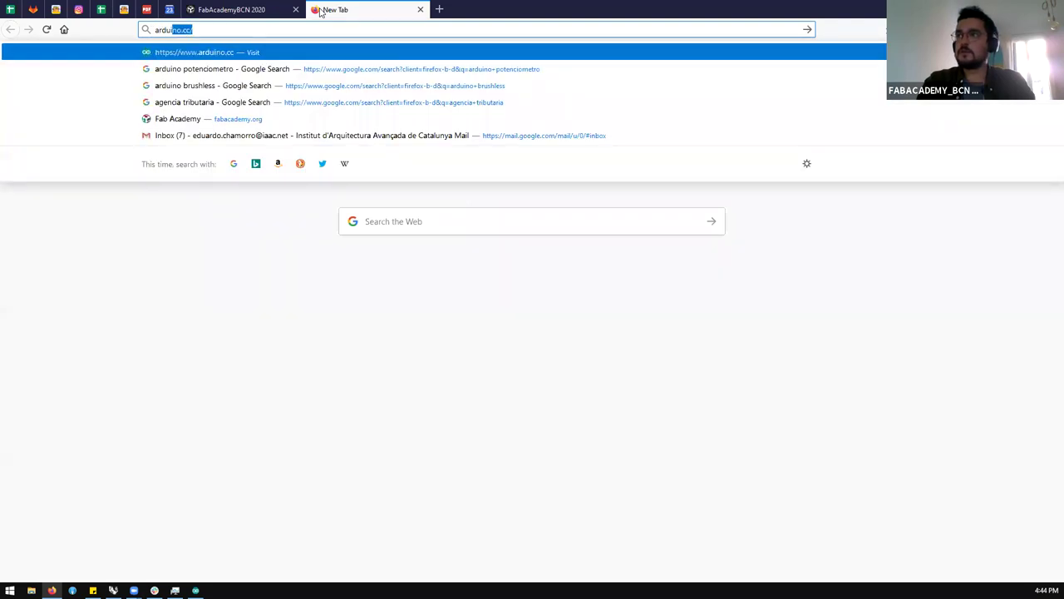
pyautogui.write('ino potentiometer')
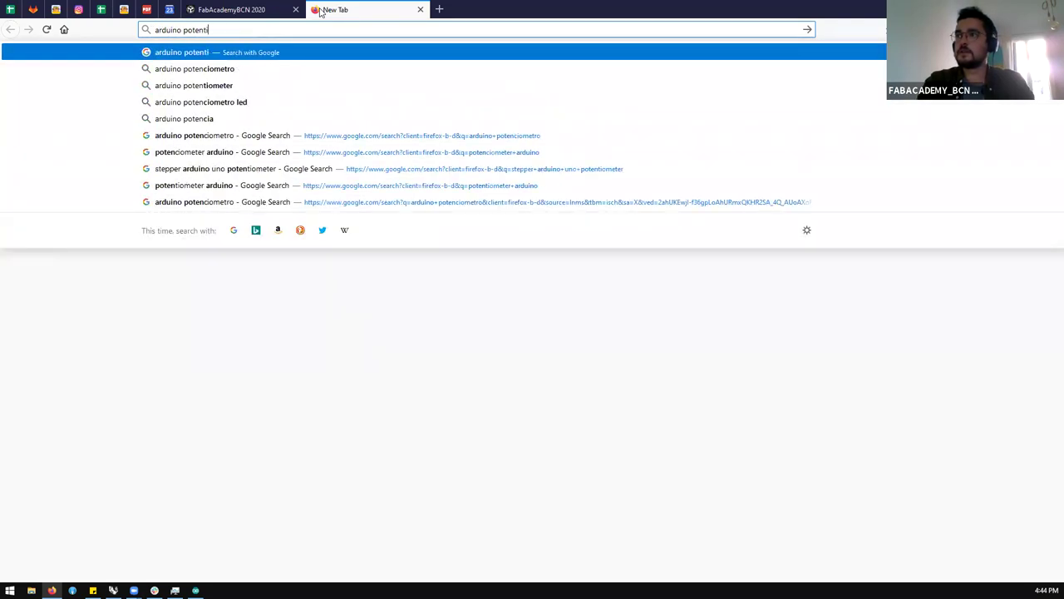
pyautogui.press('Return')
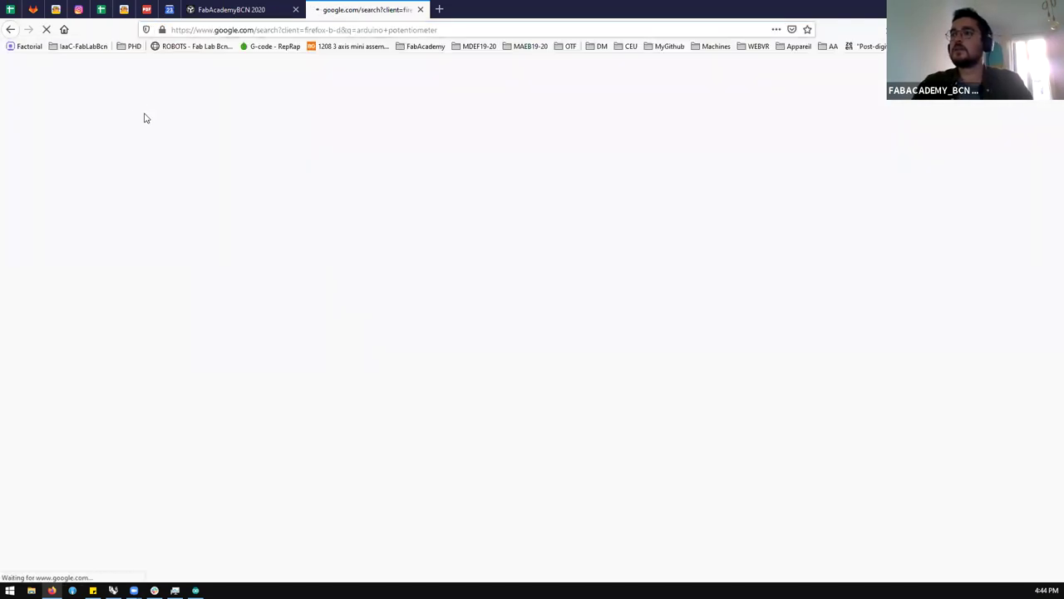
pyautogui.click(146, 115)
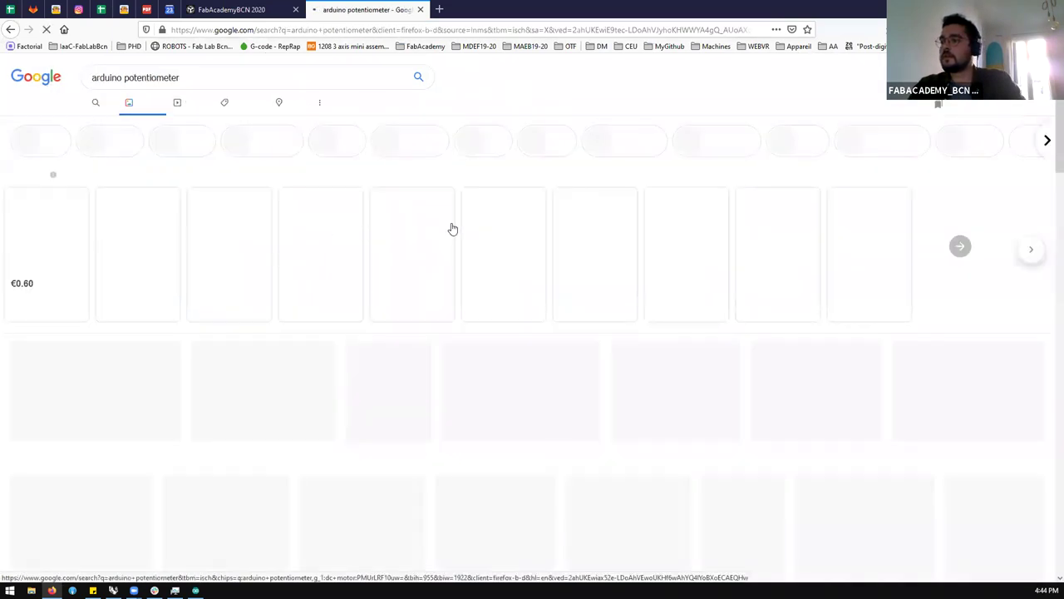
pyautogui.scroll(-3, 366, 239)
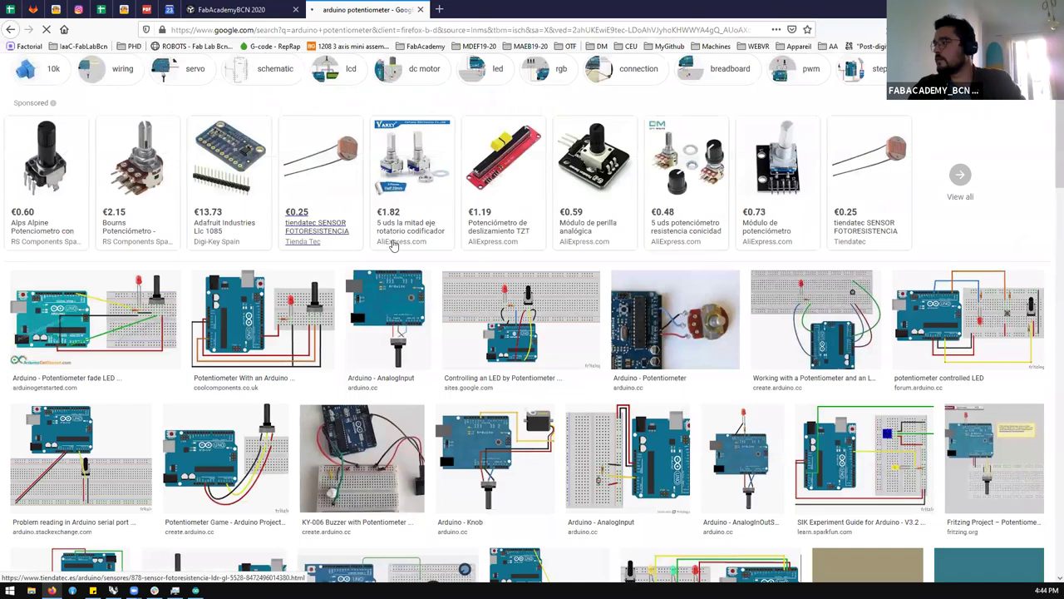
pyautogui.scroll(-2, 333, 302)
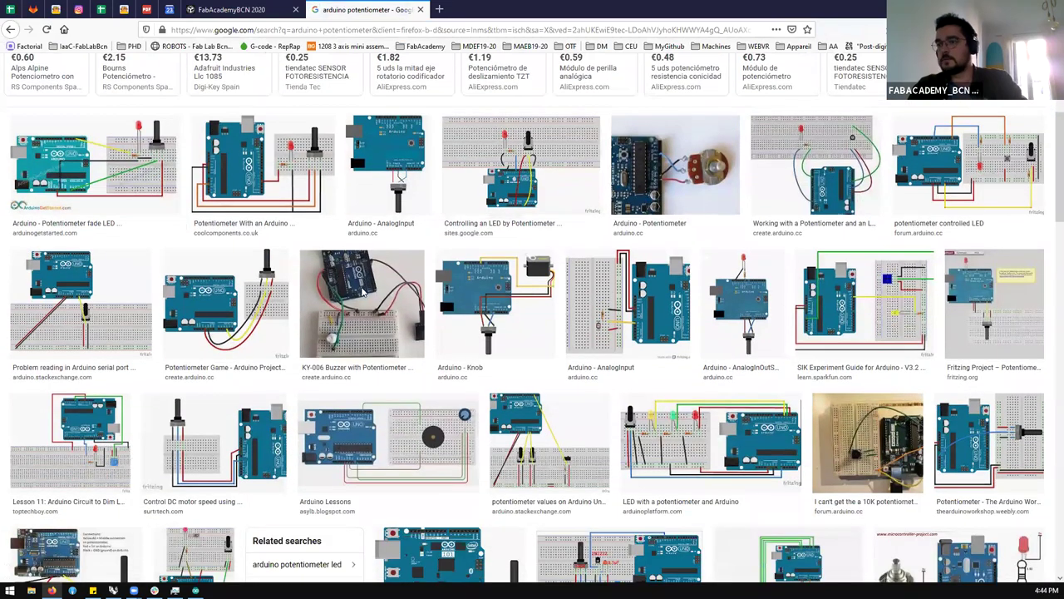
pyautogui.scroll(-8, 354, 320)
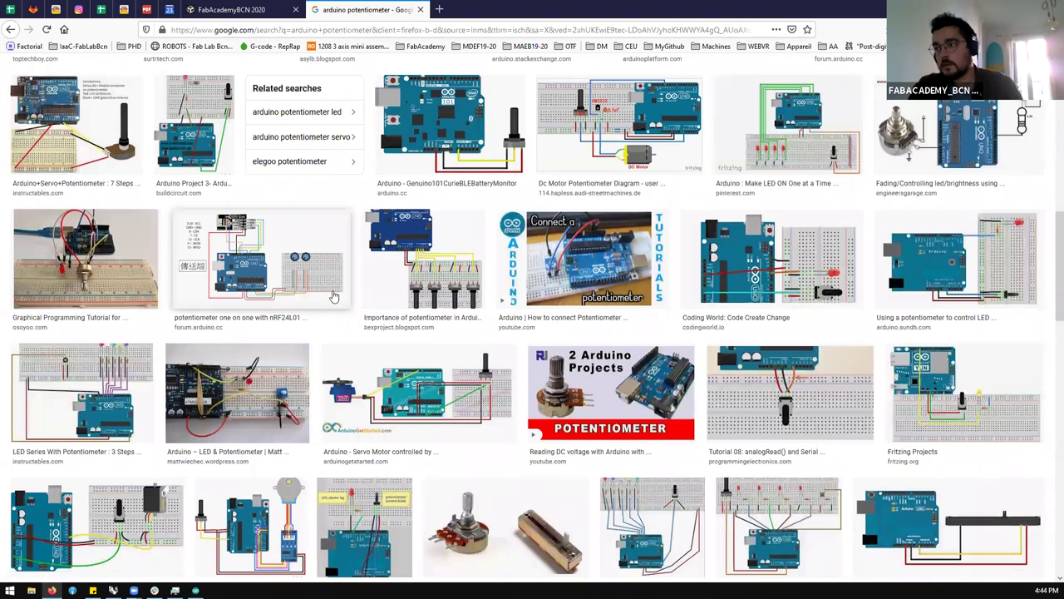
pyautogui.scroll(-1, 295, 323)
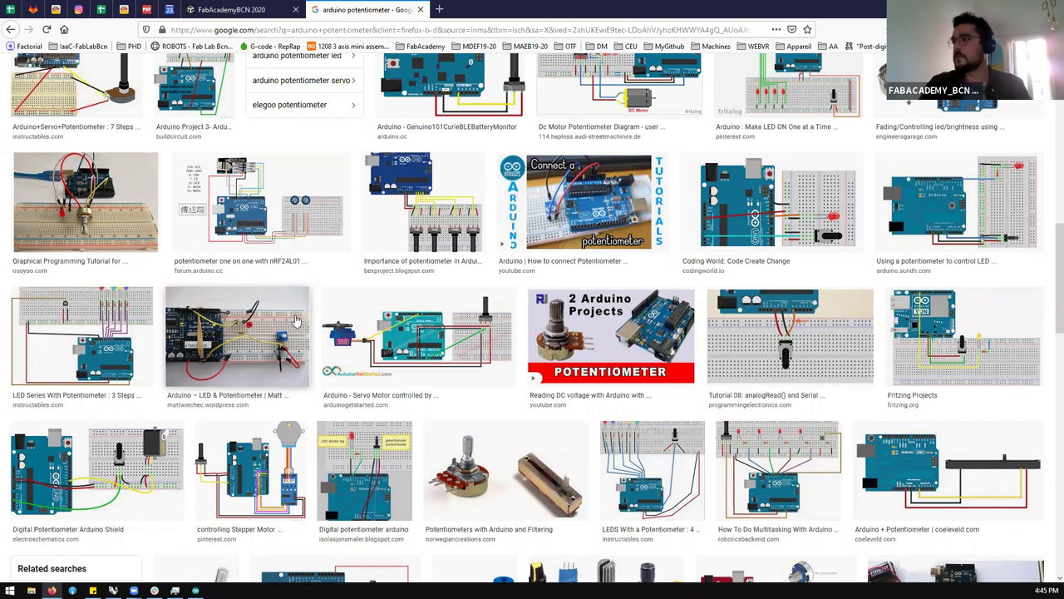
pyautogui.scroll(5, 499, 286)
pyautogui.scroll(5, 502, 283)
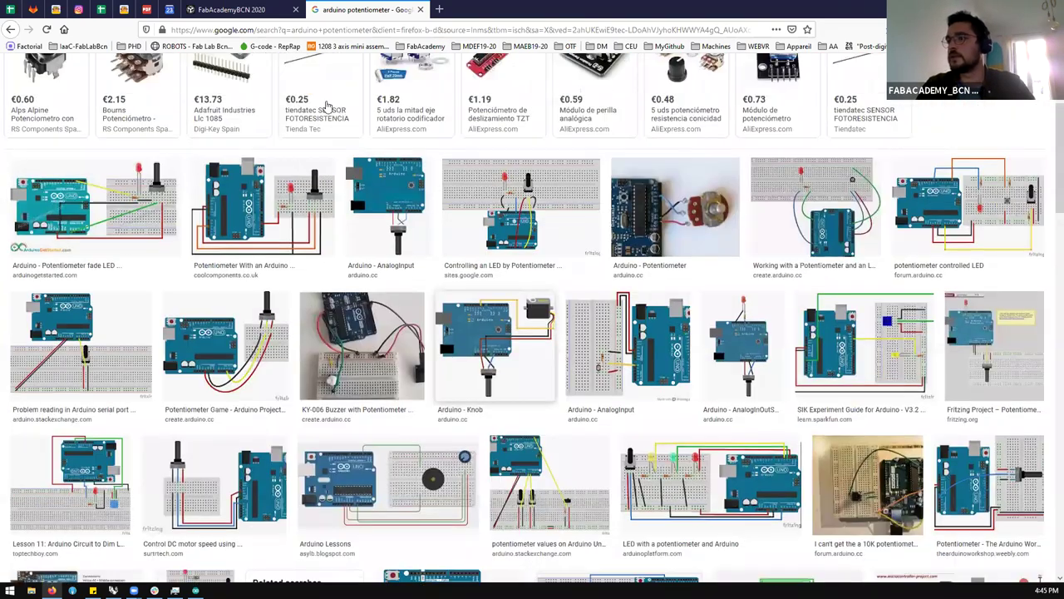
# Step: Refine the image search to "arduino potentiometer breadboard" and open the Lesson 11 diagram for dimming an LED with a potentiometer
pyautogui.click(266, 73)
pyautogui.write('brea')
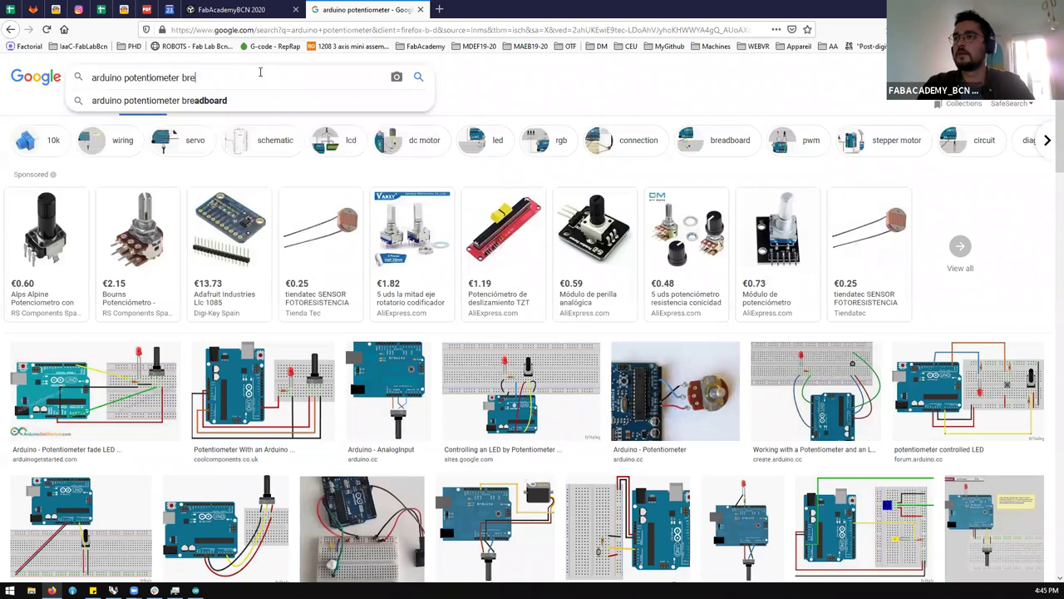
pyautogui.click(249, 102)
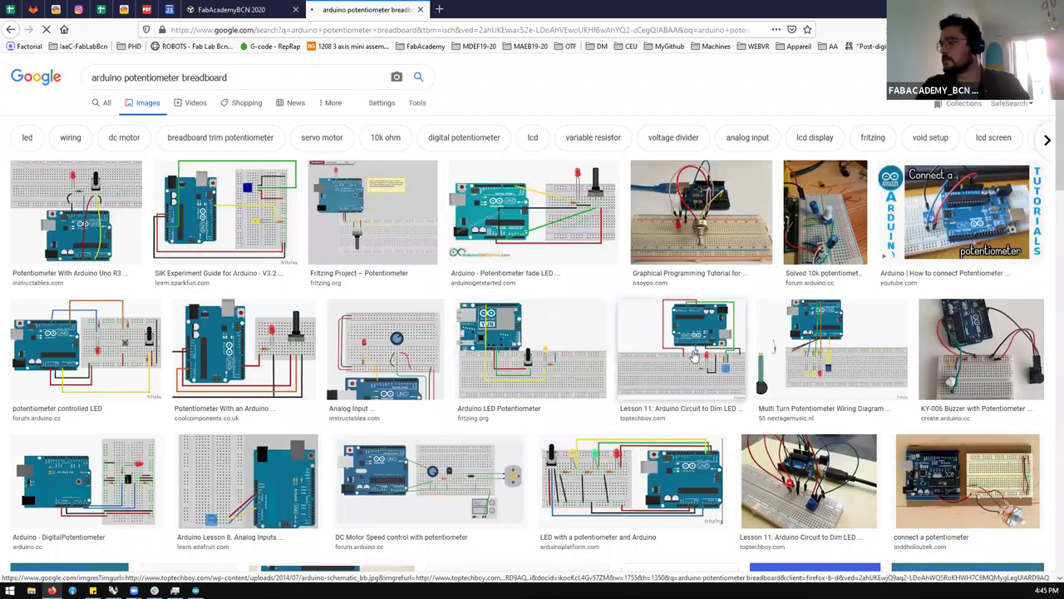
pyautogui.click(715, 341)
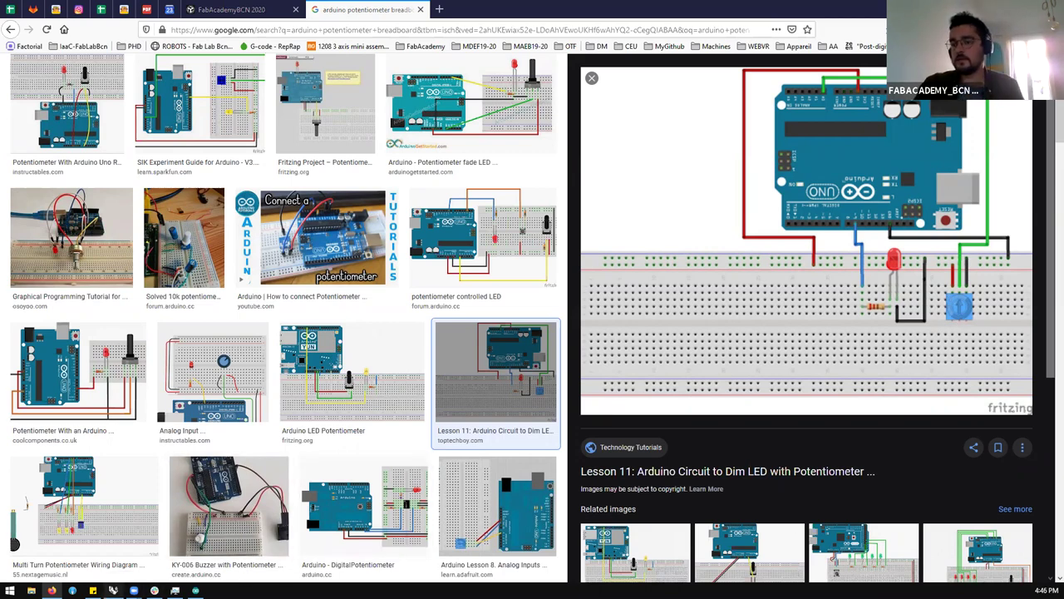
# Step: Switch back to Grasshopper and examine the live pin values in the panels beside Uno Read
pyautogui.hotkey('alt', 'Tab')
pyautogui.scroll(6, 632, 465)
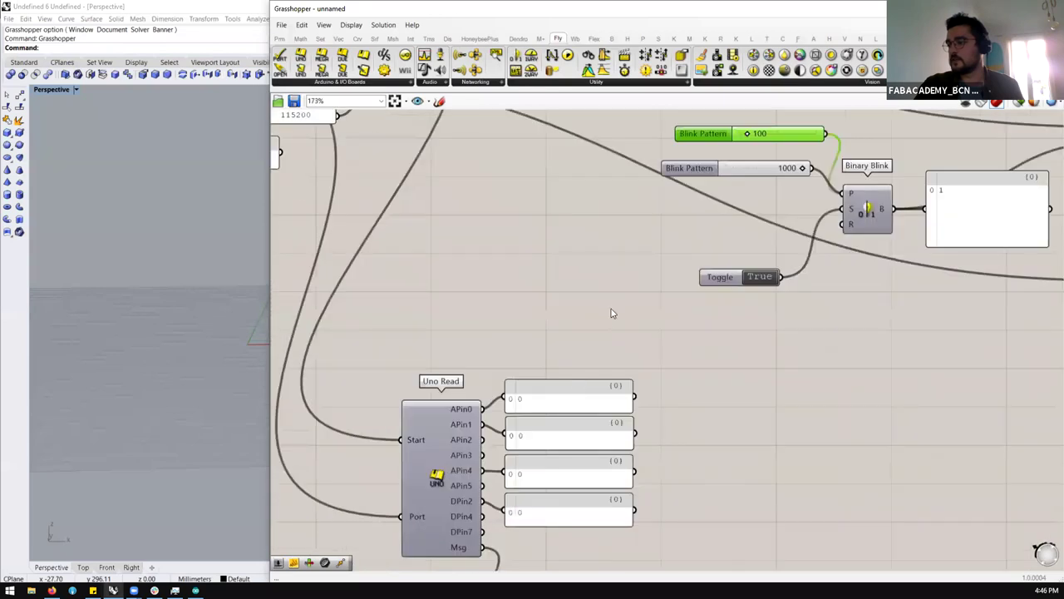
pyautogui.scroll(-2, 611, 312)
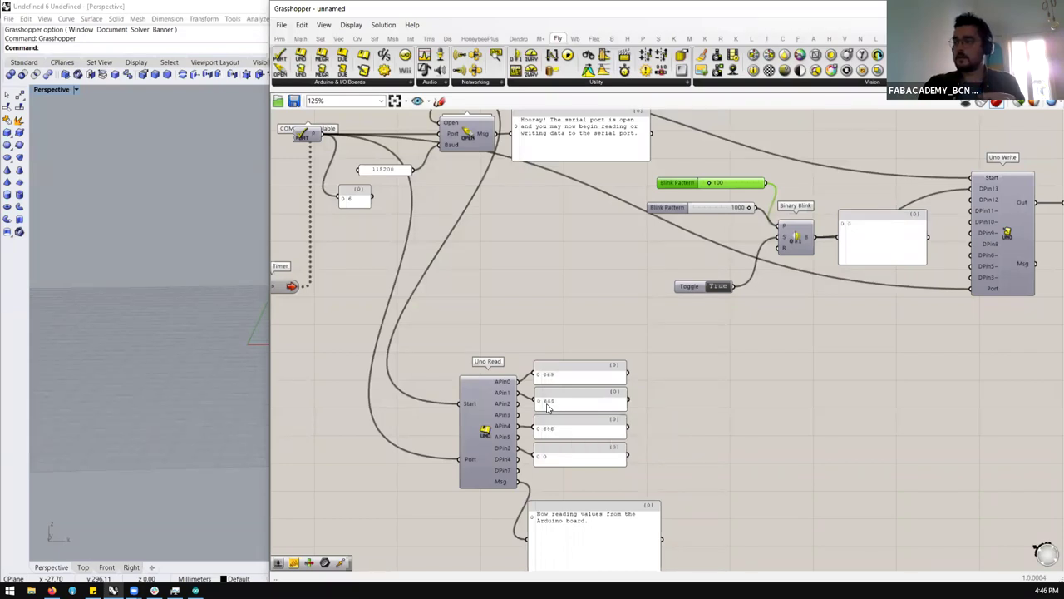
pyautogui.scroll(3, 550, 407)
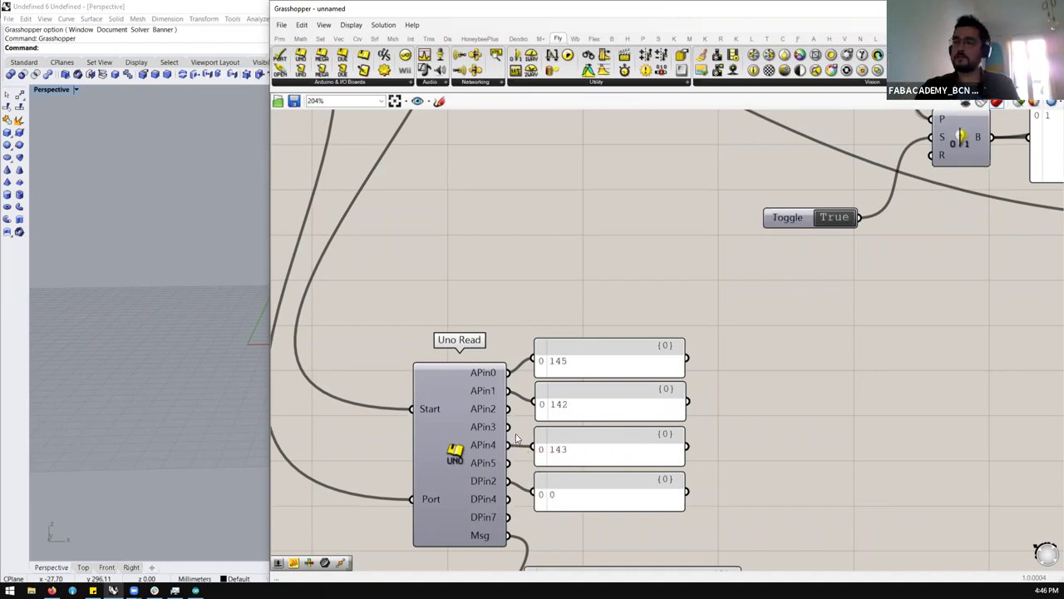
pyautogui.scroll(-2, 479, 350)
pyautogui.scroll(2, 479, 350)
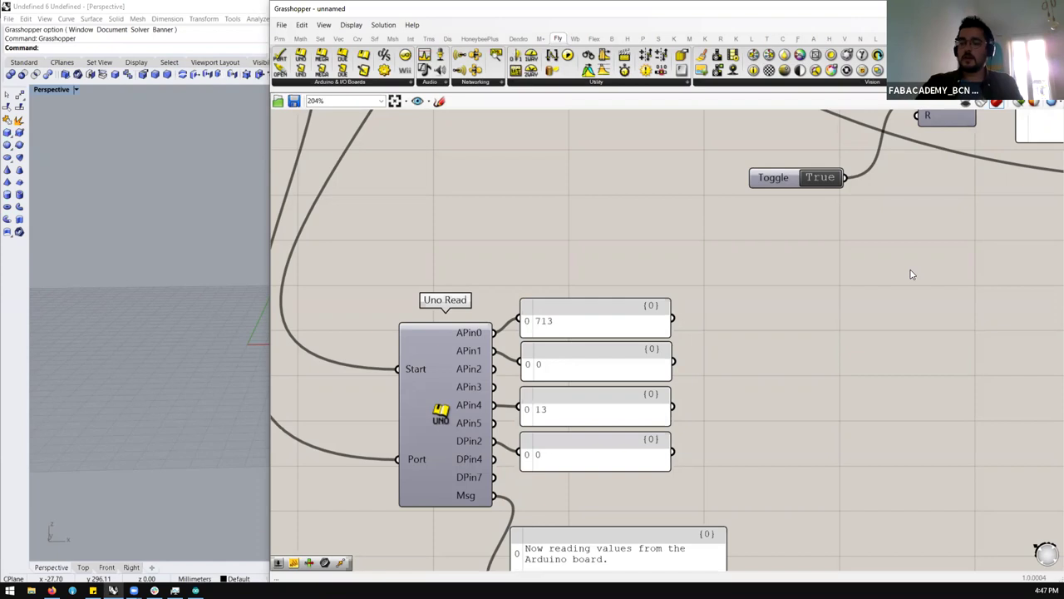
# Step: Move Uno Read's four pin panels and its message panel down to clear space beside the component's outputs
pyautogui.scroll(-3, 614, 356)
pyautogui.scroll(-2, 613, 356)
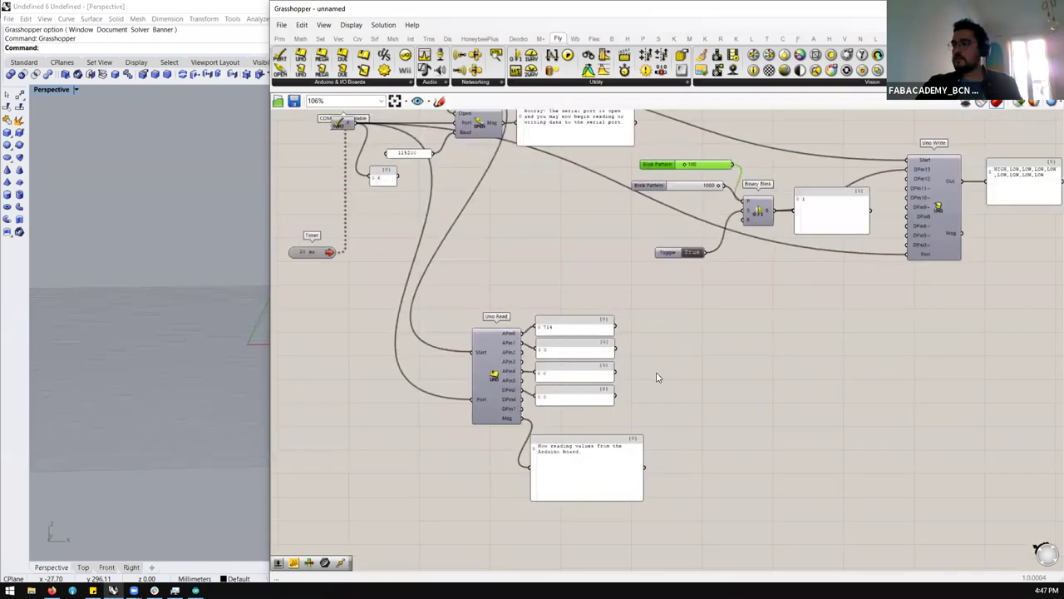
pyautogui.scroll(3, 657, 374)
pyautogui.moveTo(649, 297); pyautogui.dragTo(567, 560)
pyautogui.scroll(-1, 599, 337)
pyautogui.scroll(-1, 654, 359)
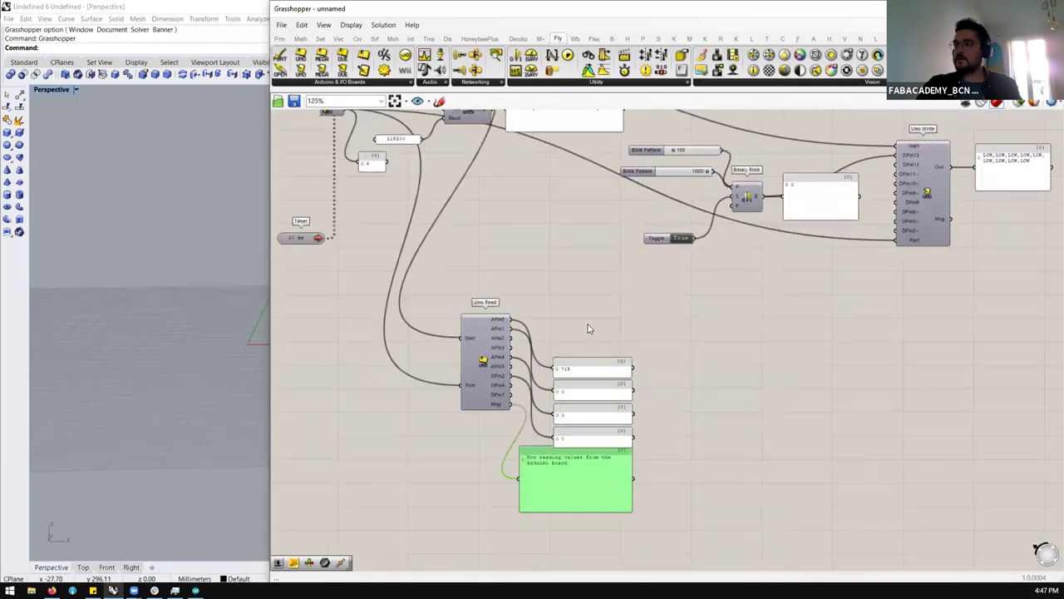
pyautogui.scroll(2, 588, 328)
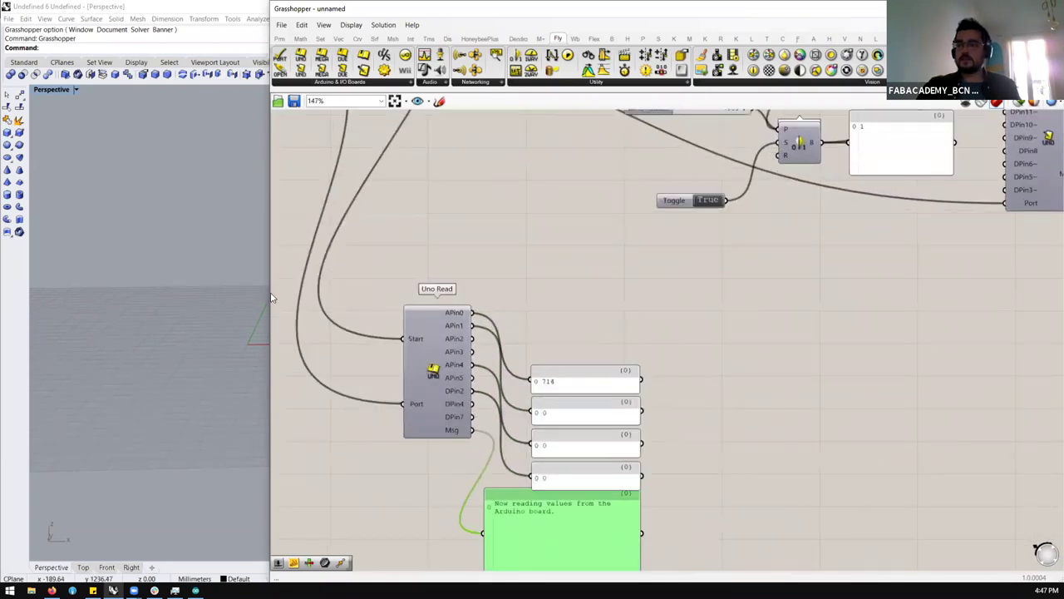
# Step: Narrow the Grasshopper window from its Rhino-facing edge to reveal more of the Perspective viewport
pyautogui.moveTo(273, 293); pyautogui.dragTo(471, 292)
pyautogui.scroll(-2, 749, 332)
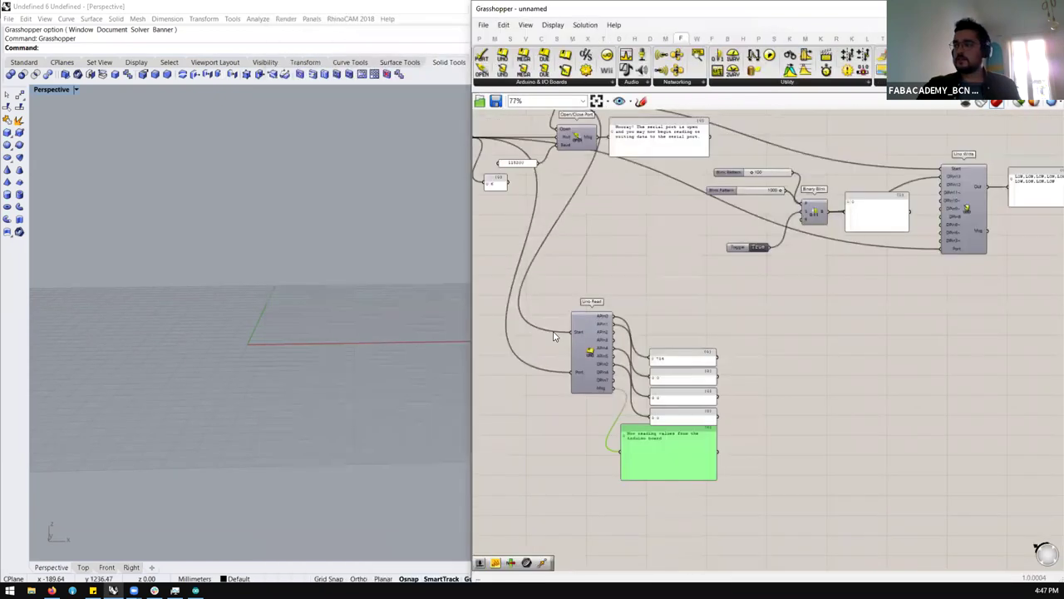
pyautogui.scroll(1, 829, 310)
# Step: Move Uno Write together with its output panel, Binary Blink, the blink sliders and Toggle farther away from Uno Read
pyautogui.click(829, 311)
pyautogui.moveTo(1017, 139); pyautogui.dragTo(678, 309)
pyautogui.scroll(-3, 869, 232)
pyautogui.moveTo(907, 223); pyautogui.dragTo(1021, 180)
pyautogui.click(952, 258)
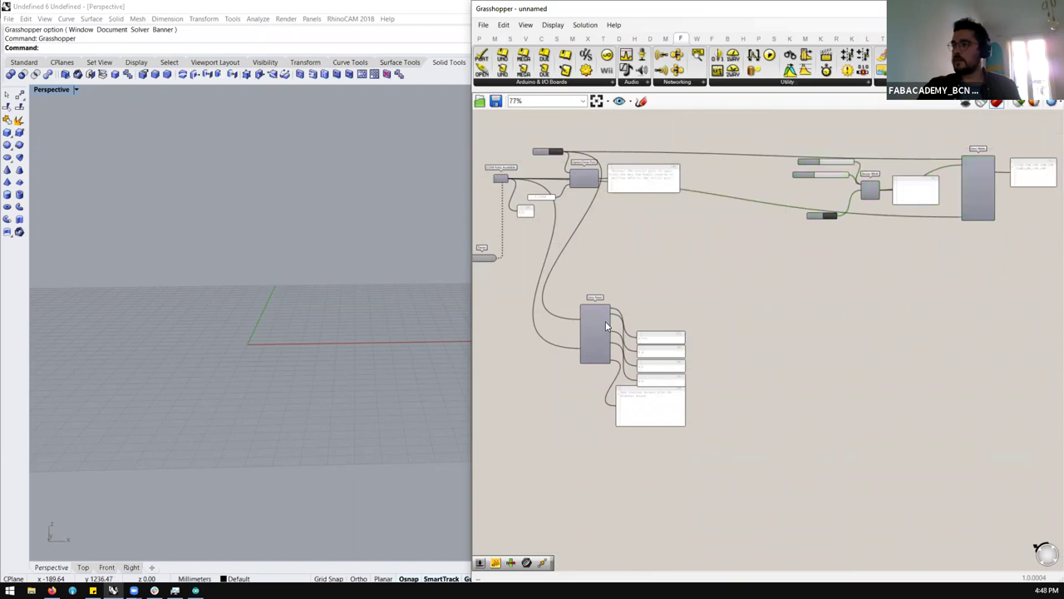
pyautogui.scroll(4, 606, 318)
pyautogui.moveTo(302, 369)
pyautogui.mouseDown(button='right')
pyautogui.moveTo(257, 332)
pyautogui.moveTo(239, 354)
pyautogui.moveTo(309, 349)
pyautogui.moveTo(285, 356)
pyautogui.mouseUp(button='right')
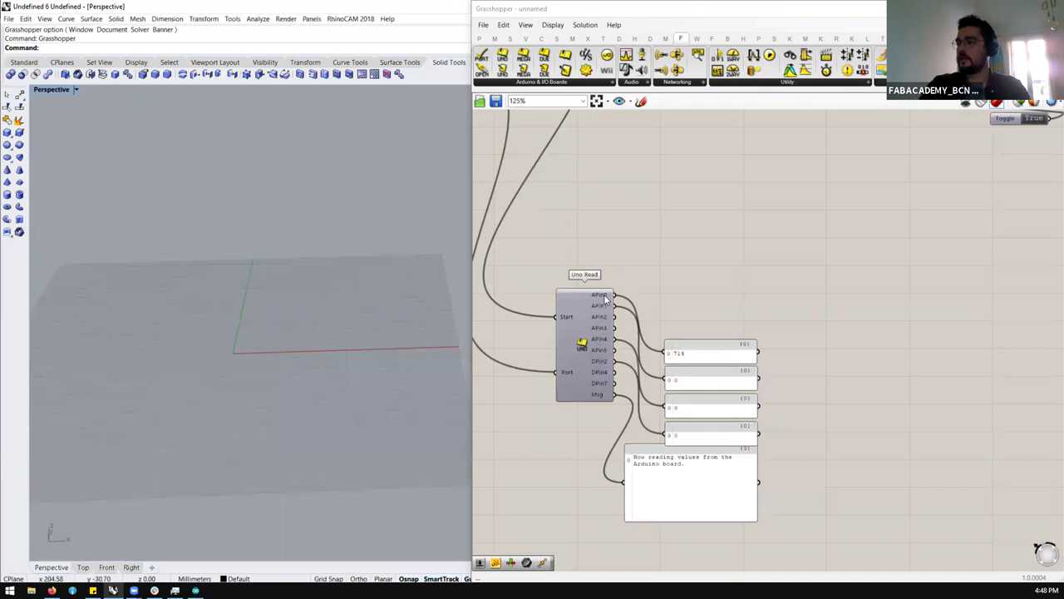
# Step: Add a Construct Point component on the canvas above Uno Read's value panels
pyautogui.doubleClick(721, 225)
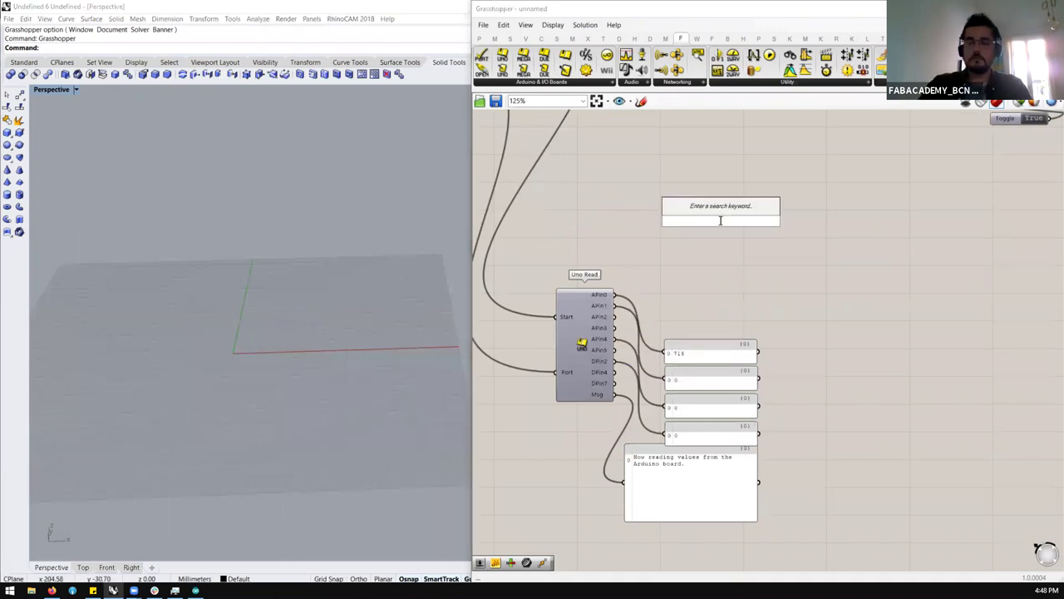
pyautogui.write('xy')
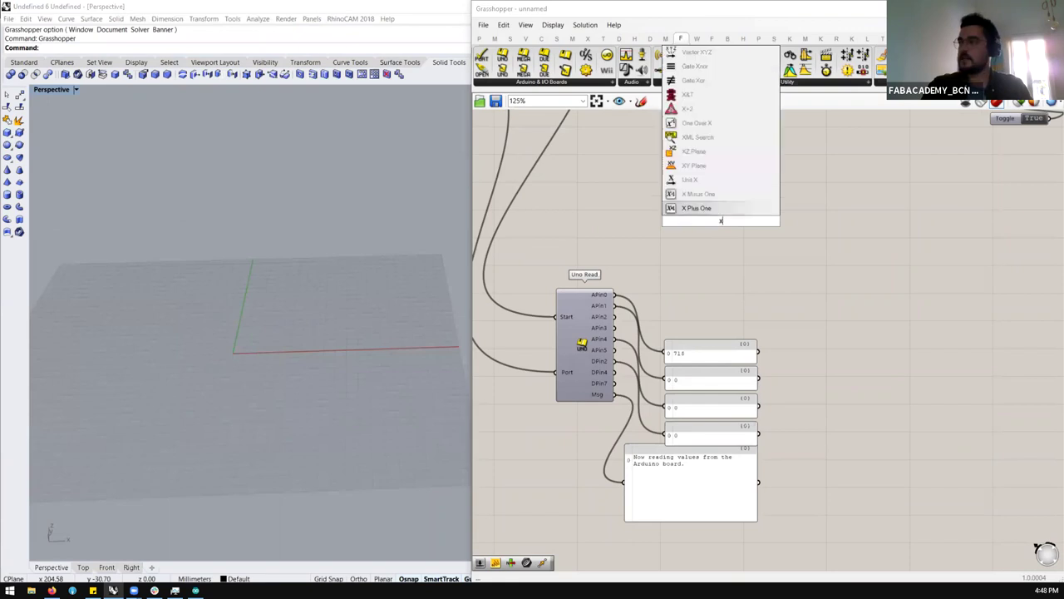
pyautogui.press('BackSpace')
pyautogui.press('BackSpace')
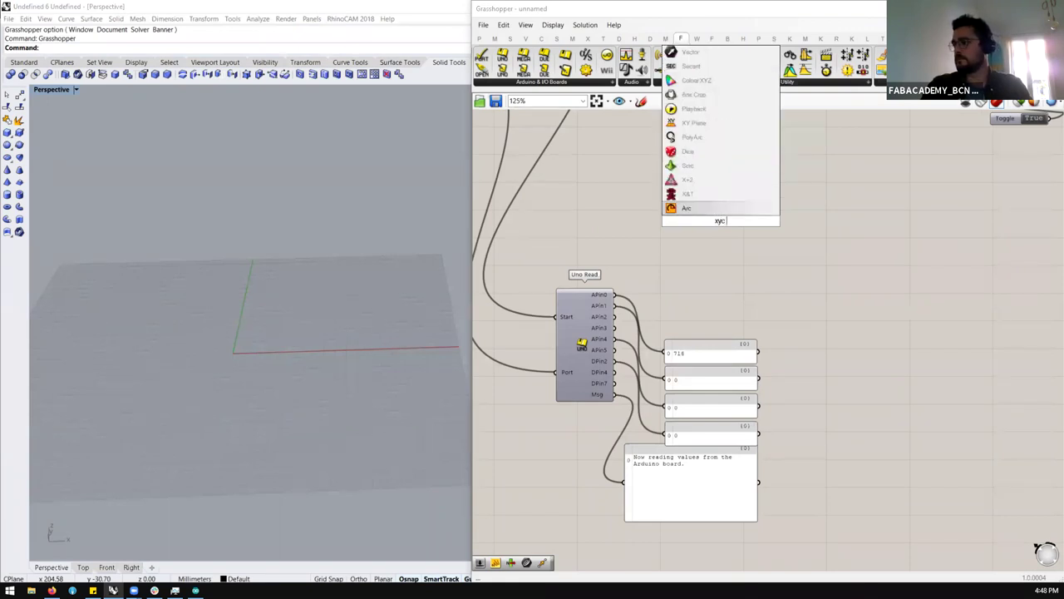
pyautogui.write('construct point')
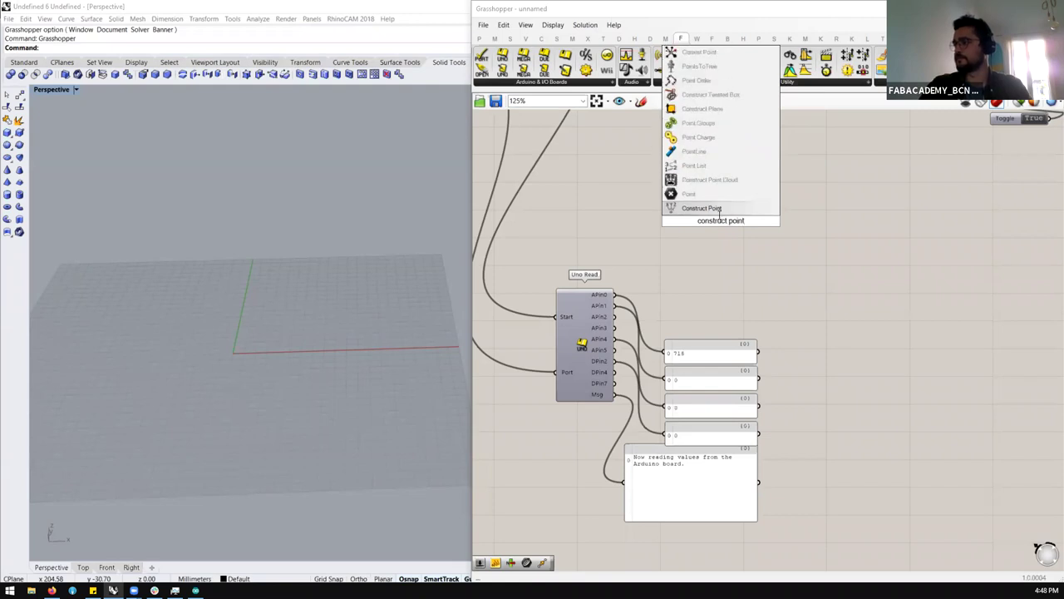
pyautogui.click(720, 209)
# Step: Wire Uno Read's APin0 output into both the X and Y inputs of Construct Point
pyautogui.moveTo(614, 295); pyautogui.dragTo(744, 233)
pyautogui.scroll(-6, 249, 366)
pyautogui.moveTo(615, 296); pyautogui.dragTo(720, 252)
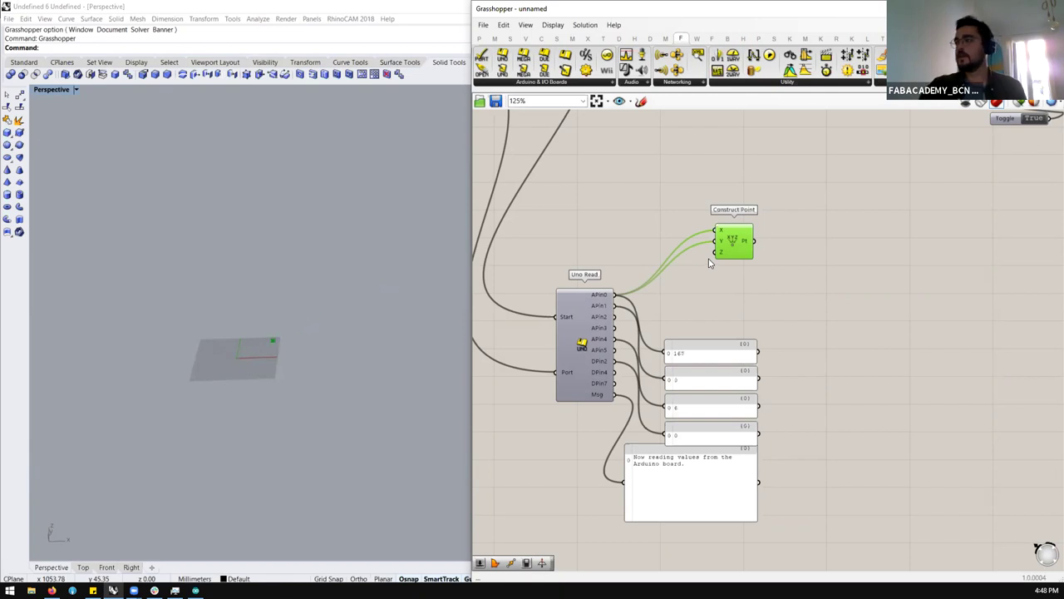
# Step: Draw a corner-to-corner rectangle in Rhino's Perspective viewport, just beyond the grid and near the constructed point
pyautogui.scroll(-4, 773, 254)
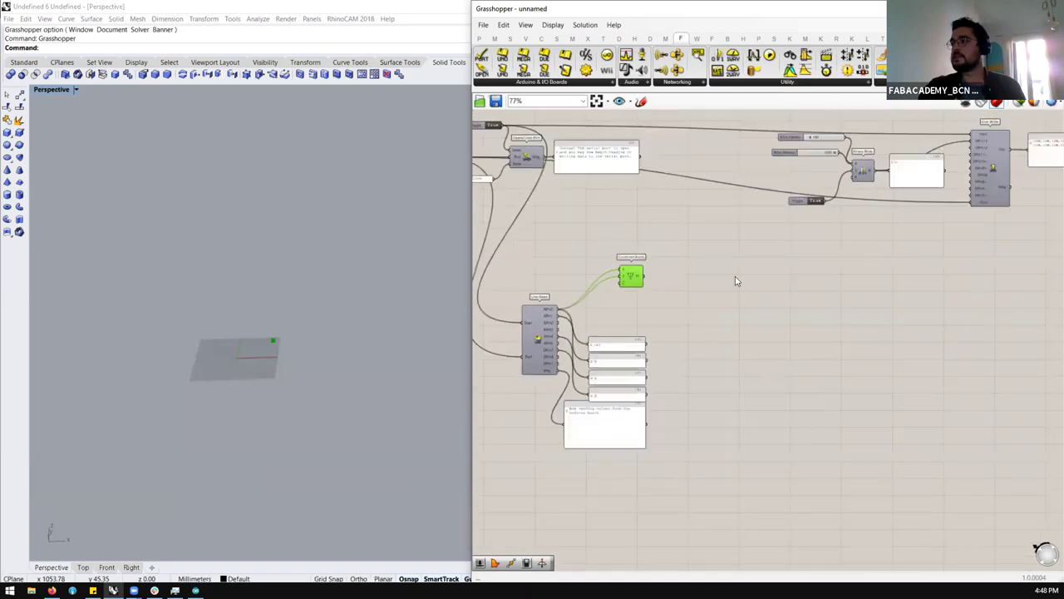
pyautogui.moveTo(737, 277); pyautogui.dragTo(743, 257, button='right')
pyautogui.click(339, 312)
pyautogui.write('rec')
pyautogui.press('Return')
pyautogui.click(303, 285)
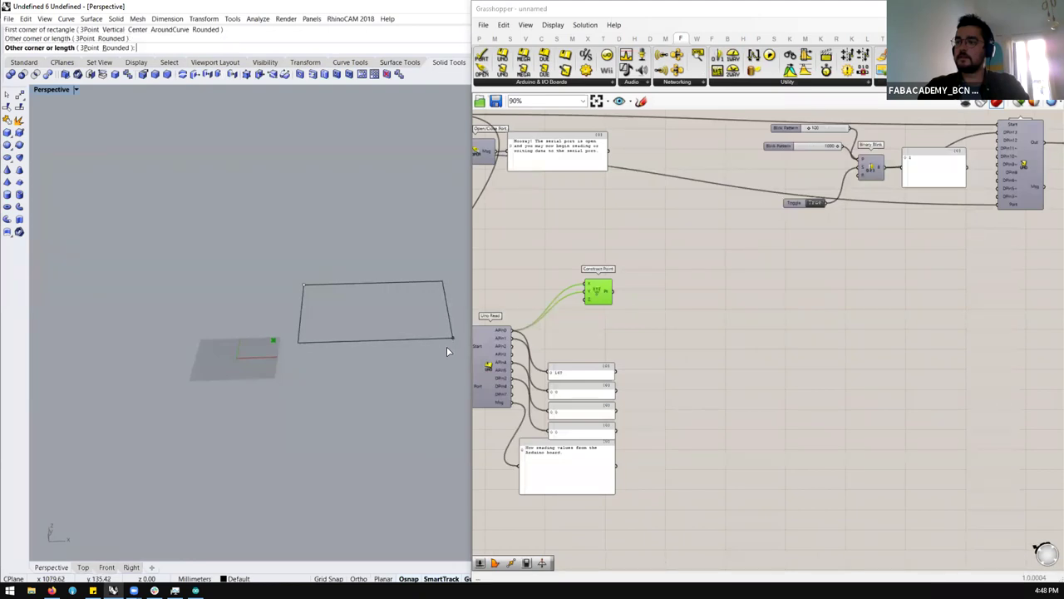
pyautogui.click(452, 330)
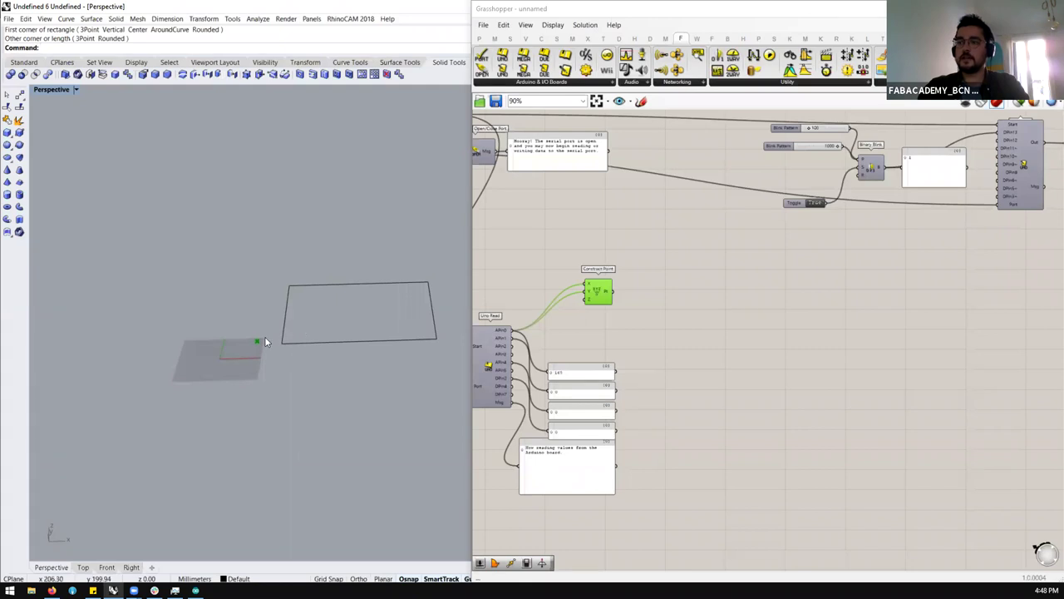
# Step: Add a Curve parameter in the empty canvas area beyond Construct Point
pyautogui.doubleClick(741, 279)
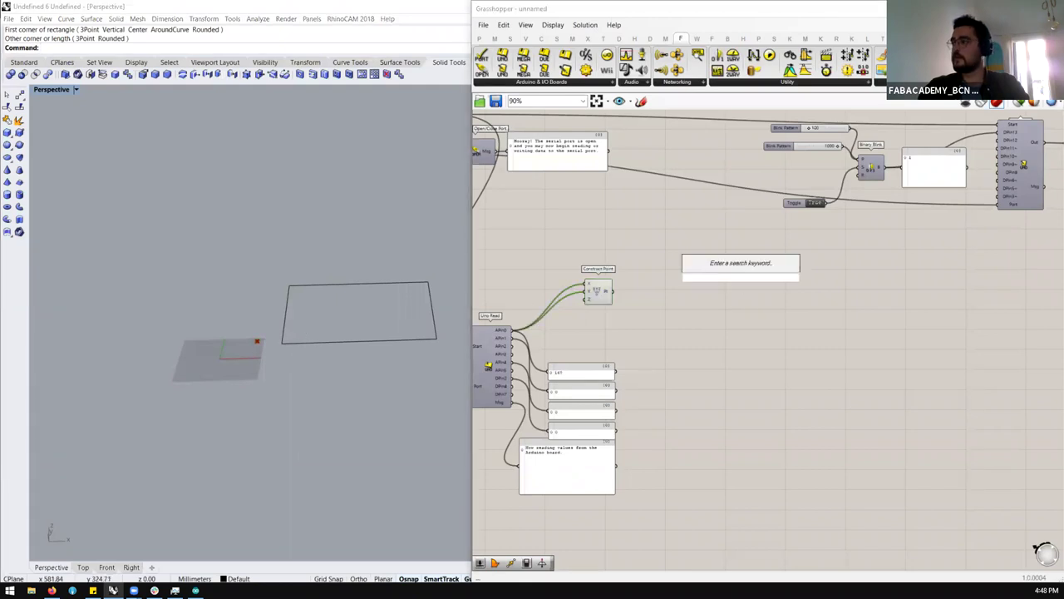
pyautogui.write('rect')
pyautogui.hotkey('ctrl', 'a')
pyautogui.write('curve')
pyautogui.click(710, 266)
pyautogui.moveTo(739, 278); pyautogui.dragTo(713, 254)
# Step: Reference the Rhino rectangle as the single curve of the Curve parameter
pyautogui.scroll(3, 724, 257)
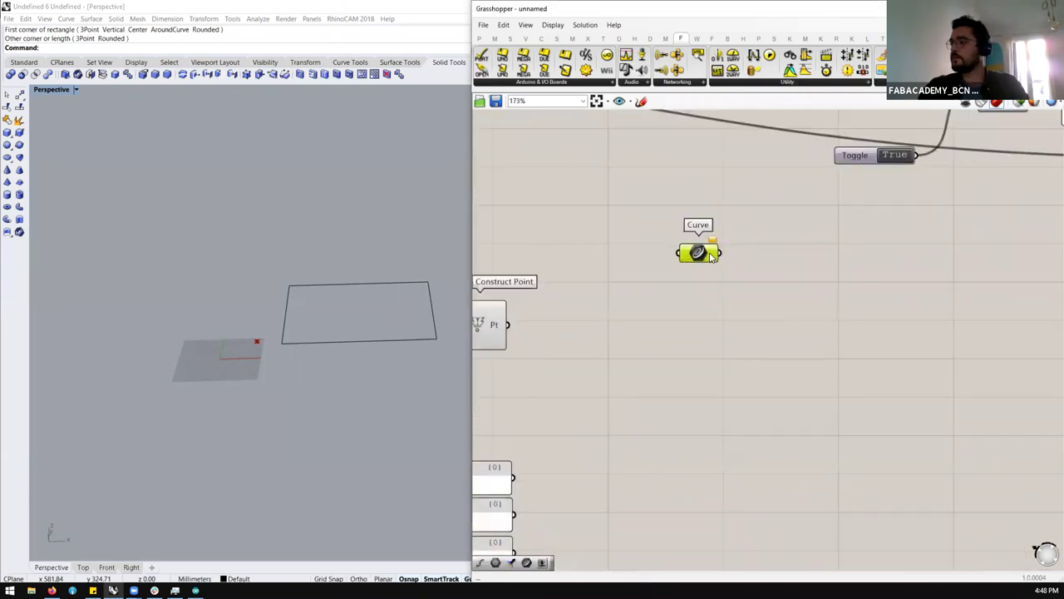
pyautogui.rightClick(711, 256)
pyautogui.click(786, 400)
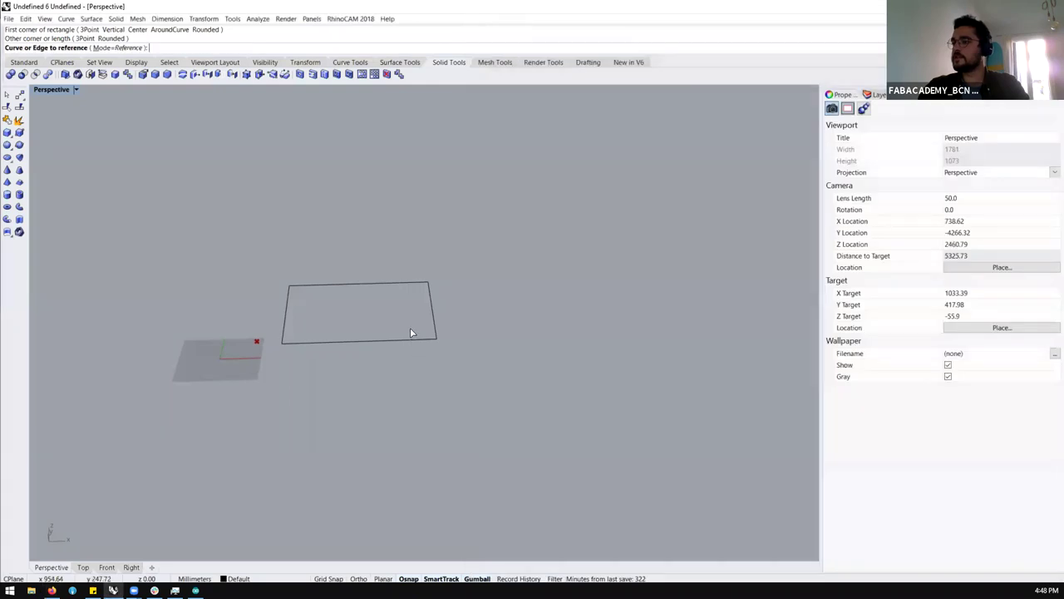
pyautogui.click(405, 356)
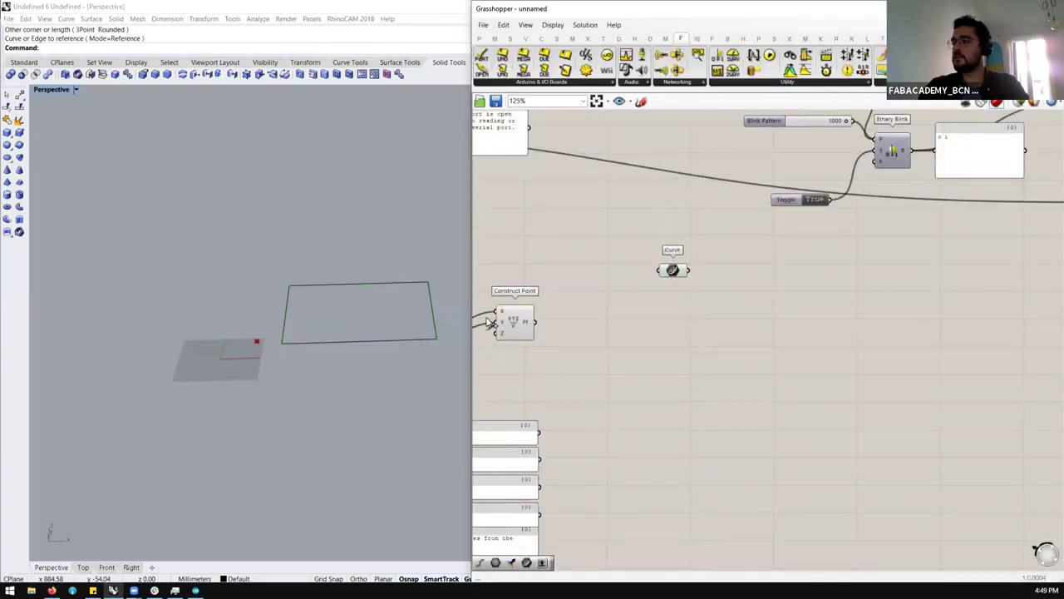
# Step: Browse the component categories for a containment test and place a Point In Curve component beside the Curve parameter
pyautogui.click(557, 39)
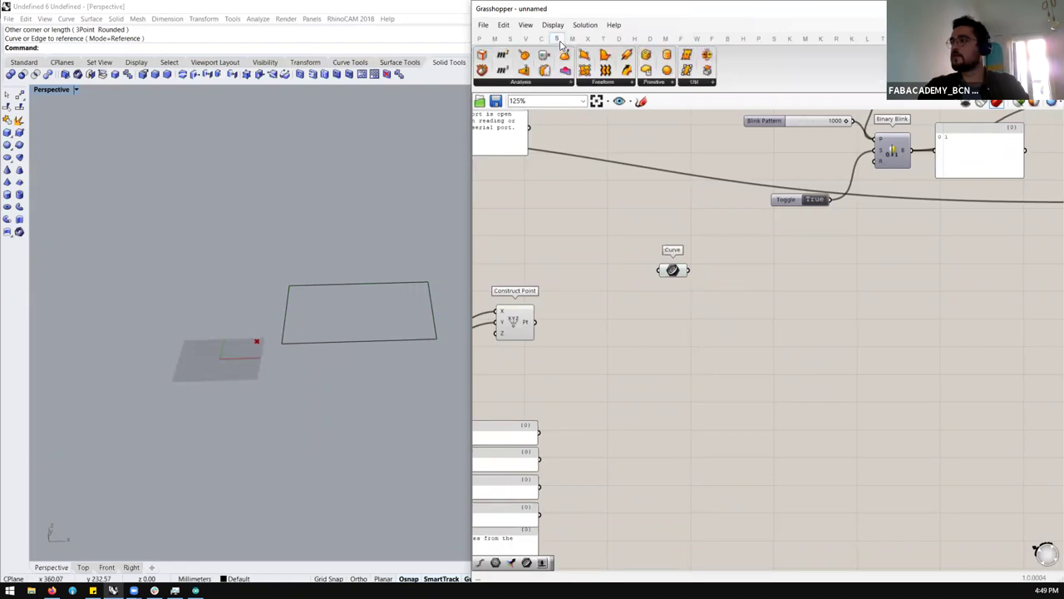
pyautogui.click(572, 39)
pyautogui.click(588, 39)
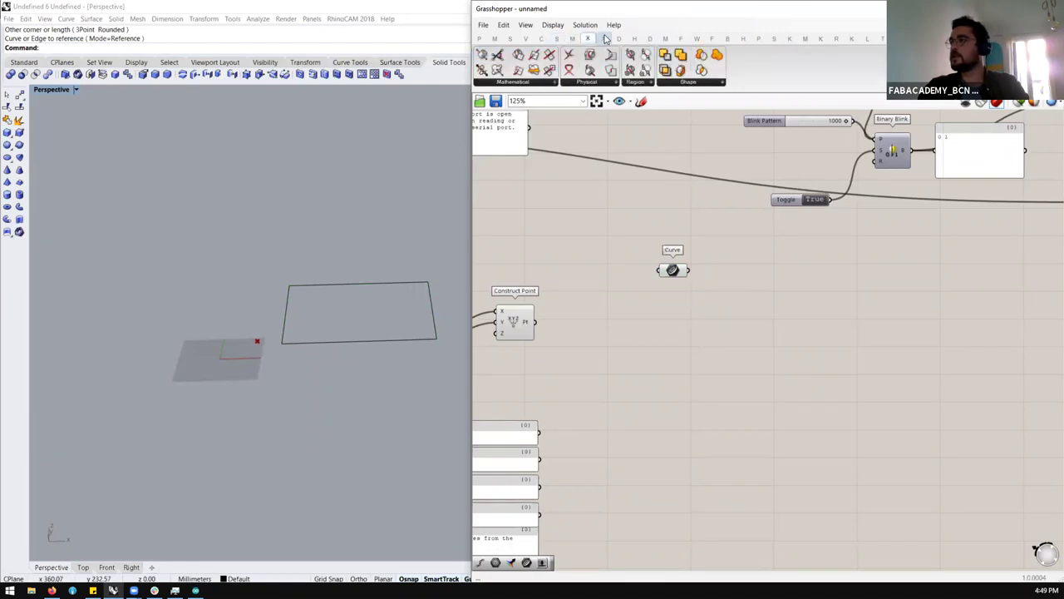
pyautogui.click(604, 39)
pyautogui.click(588, 39)
pyautogui.click(531, 82)
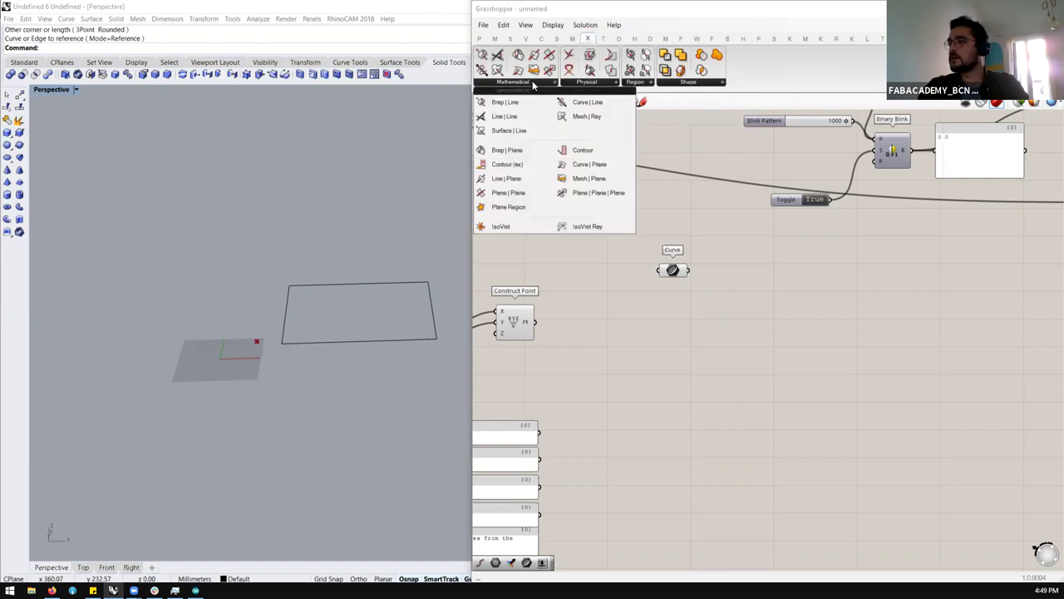
pyautogui.click(572, 39)
pyautogui.click(525, 39)
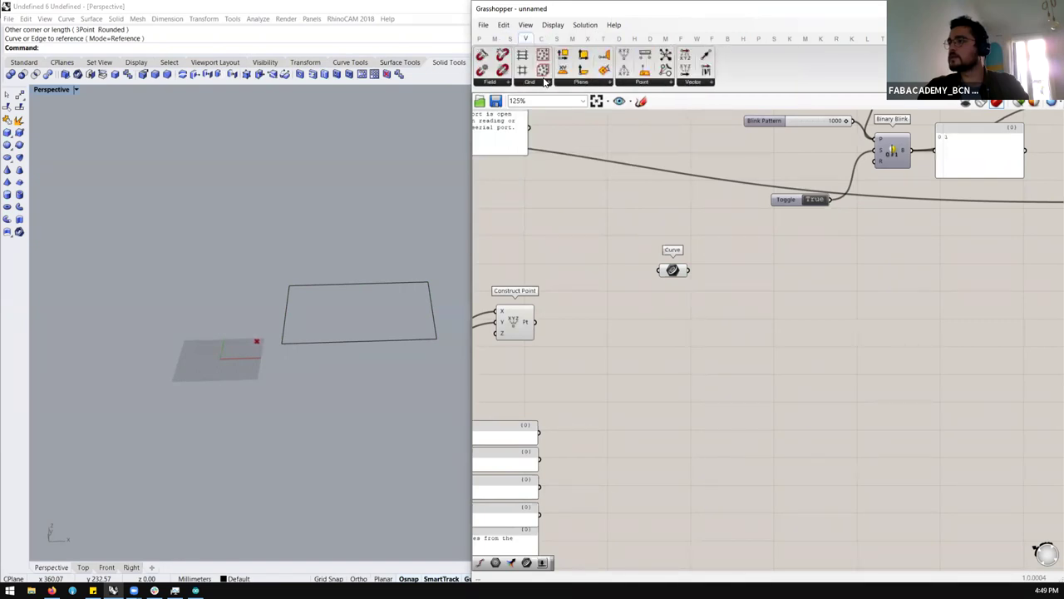
pyautogui.click(541, 39)
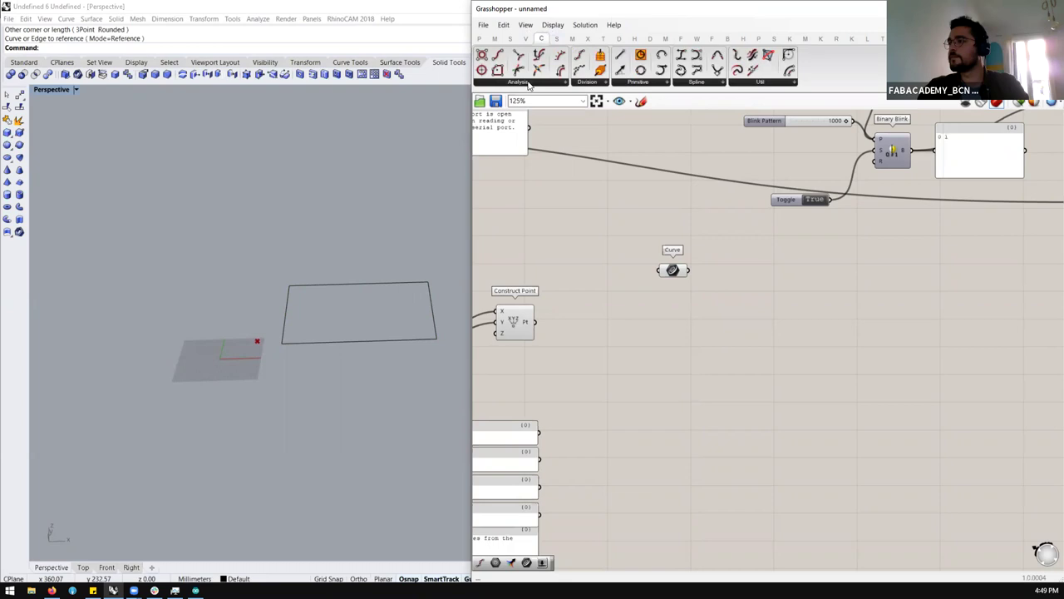
pyautogui.click(527, 84)
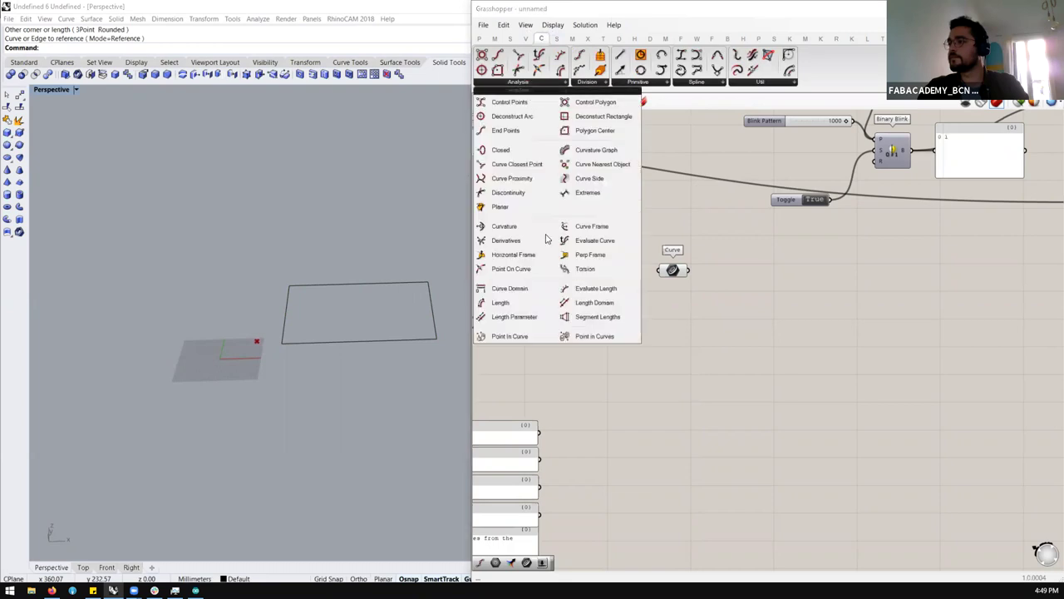
pyautogui.click(547, 339)
pyautogui.click(731, 312)
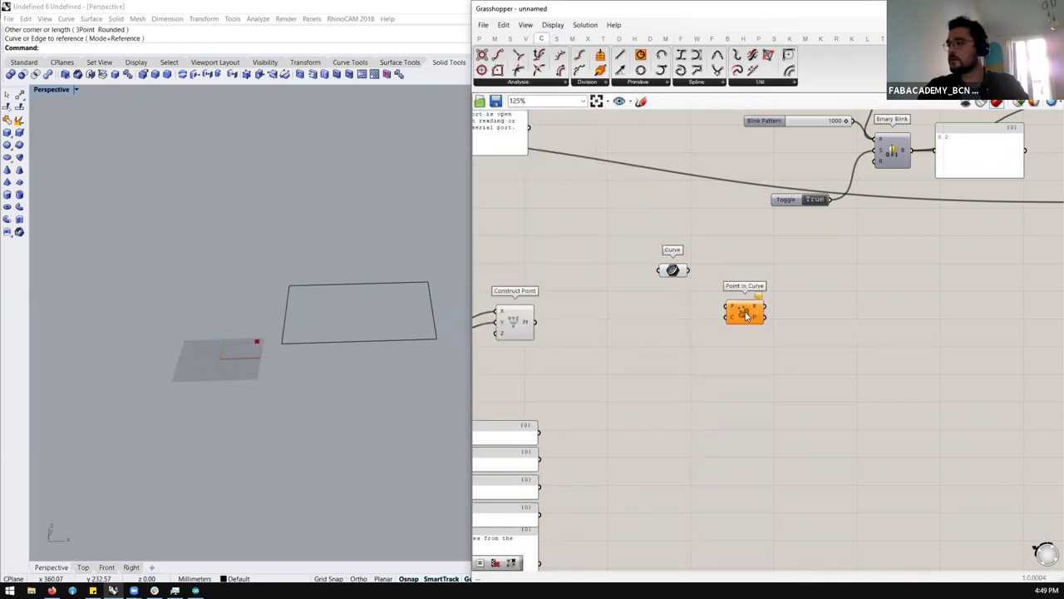
# Step: Connect Construct Point's output to Point In Curve's P input and the Curve parameter to its C input
pyautogui.moveTo(536, 321); pyautogui.dragTo(717, 315)
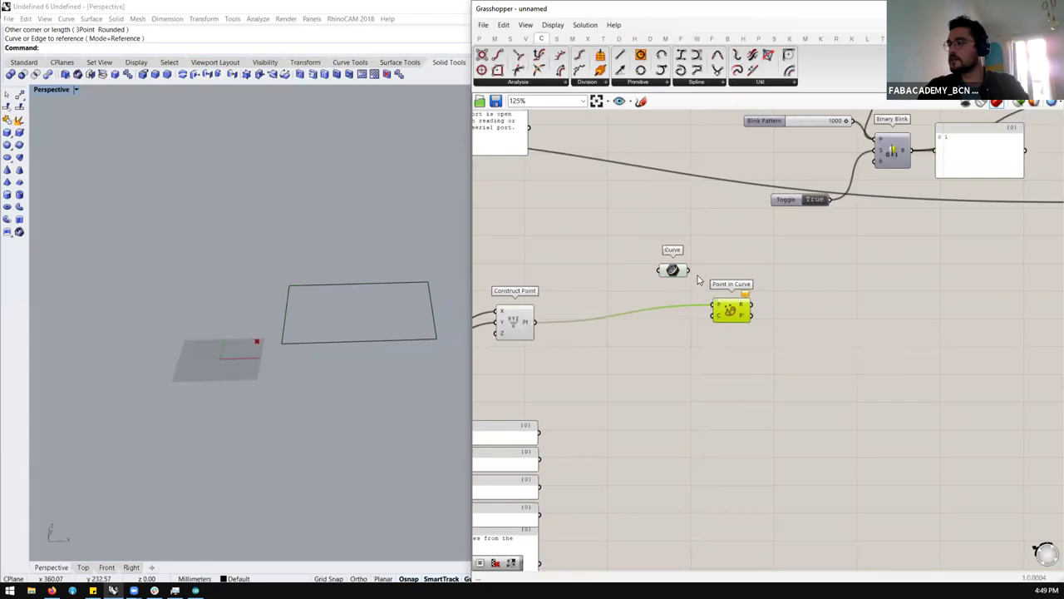
pyautogui.moveTo(688, 270); pyautogui.dragTo(707, 337)
pyautogui.click(774, 312)
# Step: Add a panel beside Point In Curve and feed it the Relationship (R) output
pyautogui.doubleClick(775, 312)
pyautogui.write('panel')
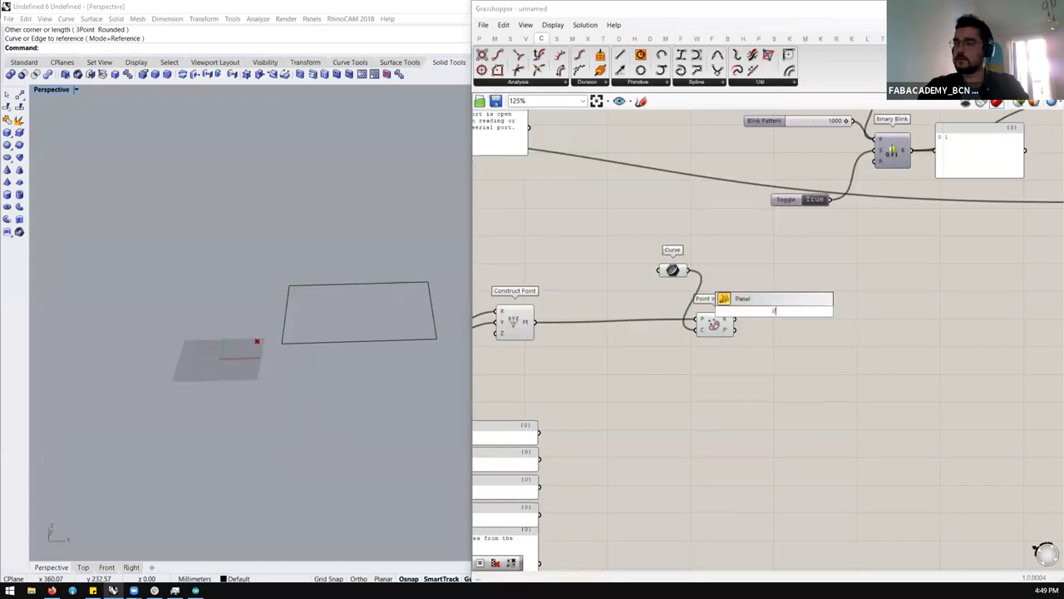
pyautogui.press('Return')
pyautogui.moveTo(735, 321); pyautogui.dragTo(759, 316)
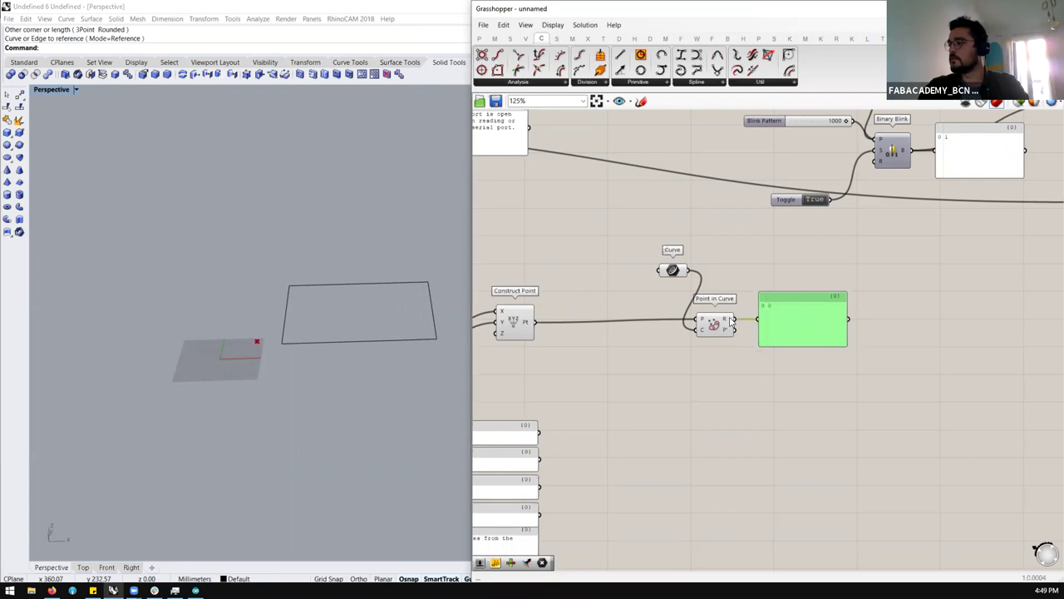
pyautogui.moveTo(725, 321)
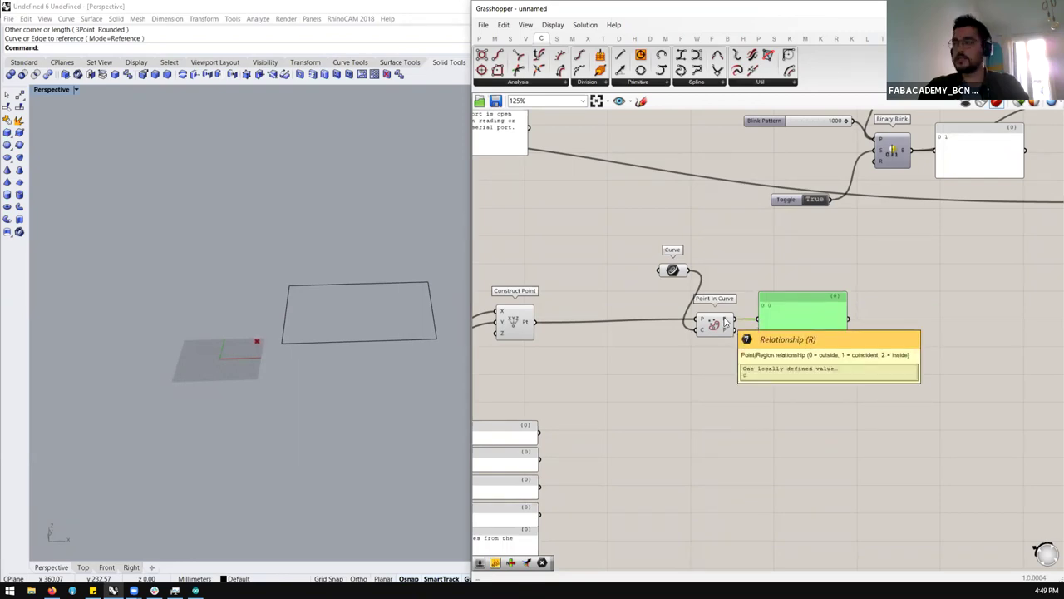
# Step: Place an Equality component on the canvas beyond the Relationship panel
pyautogui.scroll(-3, 799, 328)
pyautogui.scroll(4, 782, 317)
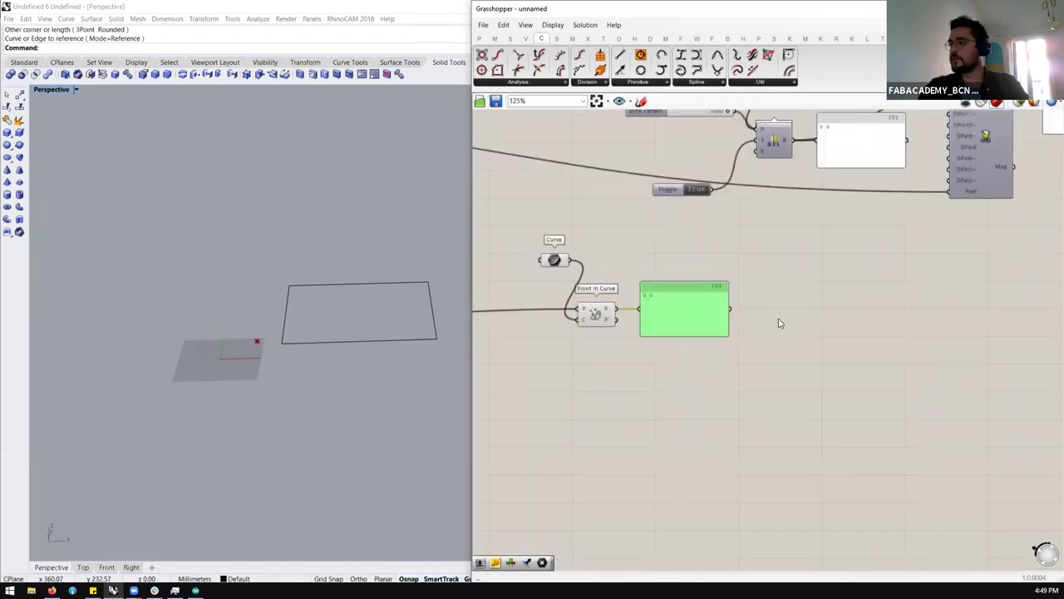
pyautogui.doubleClick(787, 310)
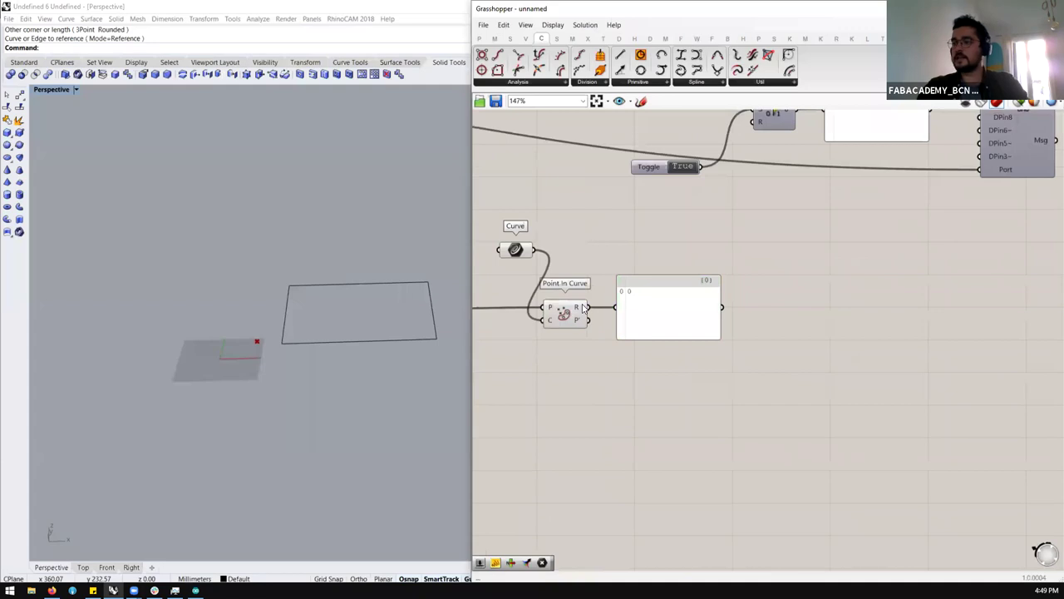
pyautogui.moveTo(584, 308)
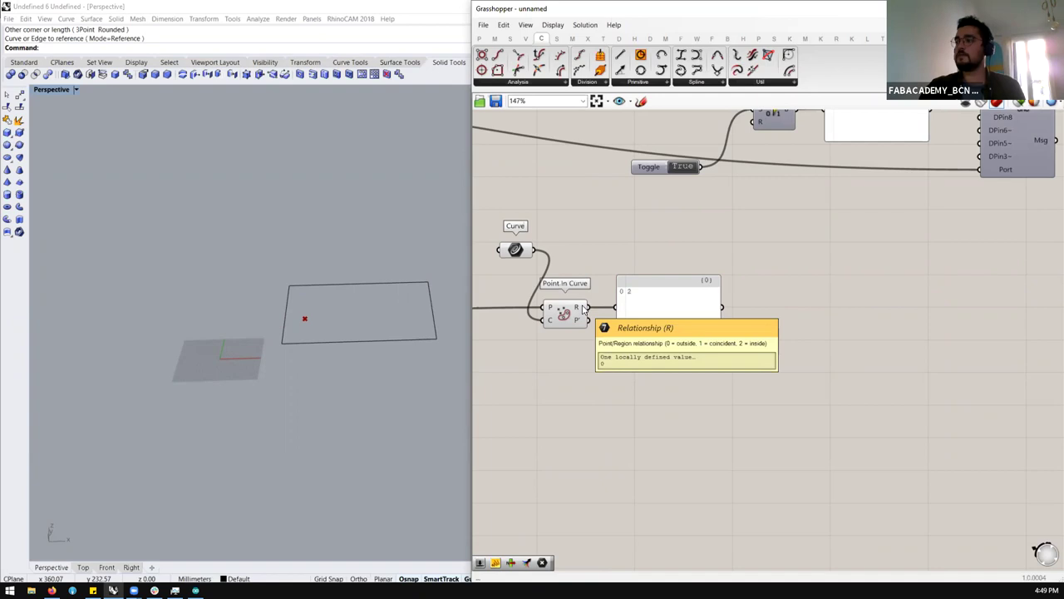
pyautogui.doubleClick(825, 301)
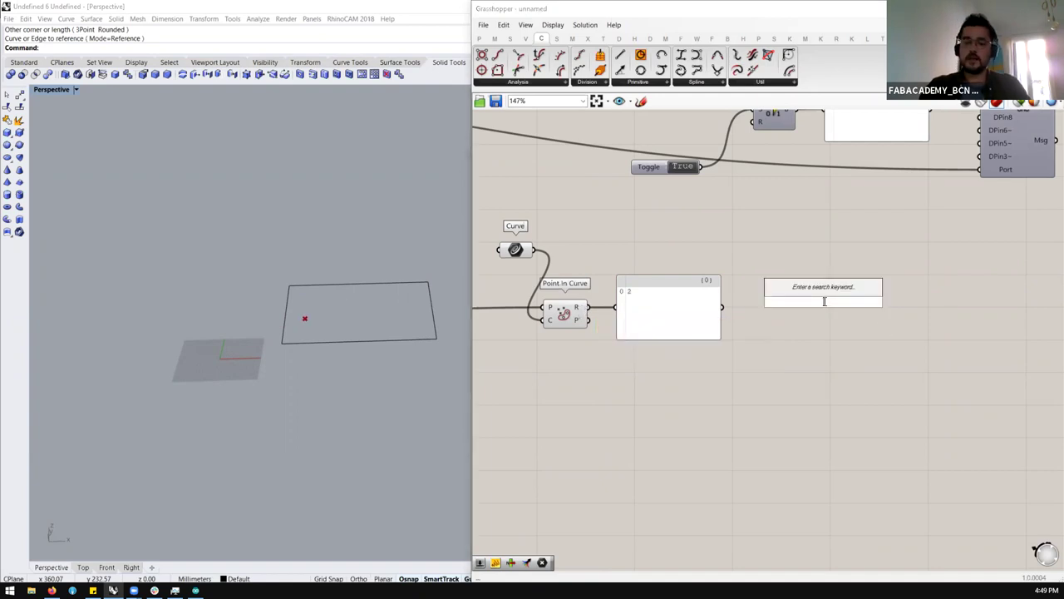
pyautogui.write('equ')
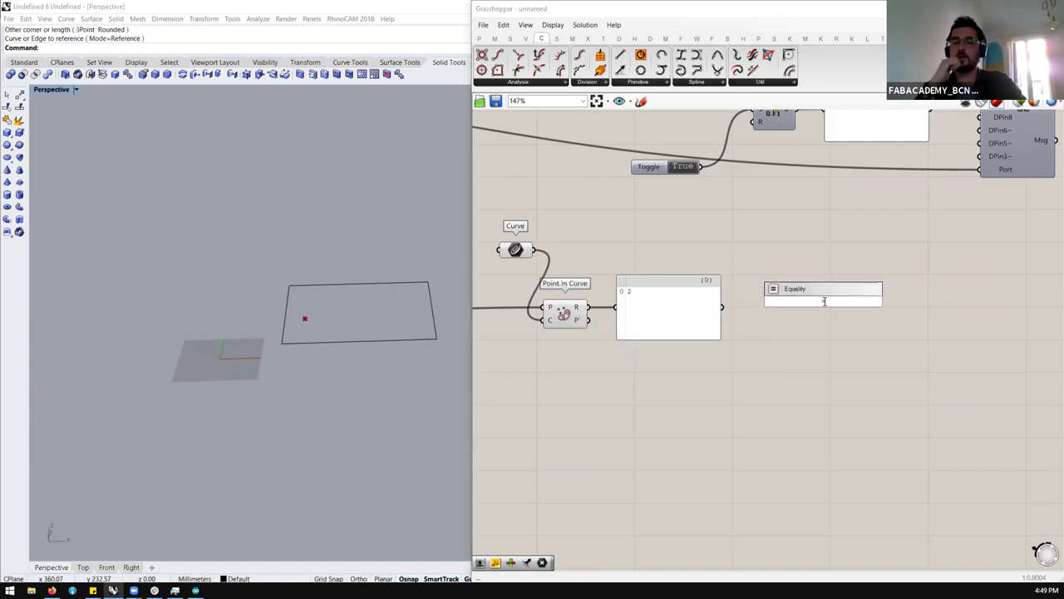
pyautogui.press('Return')
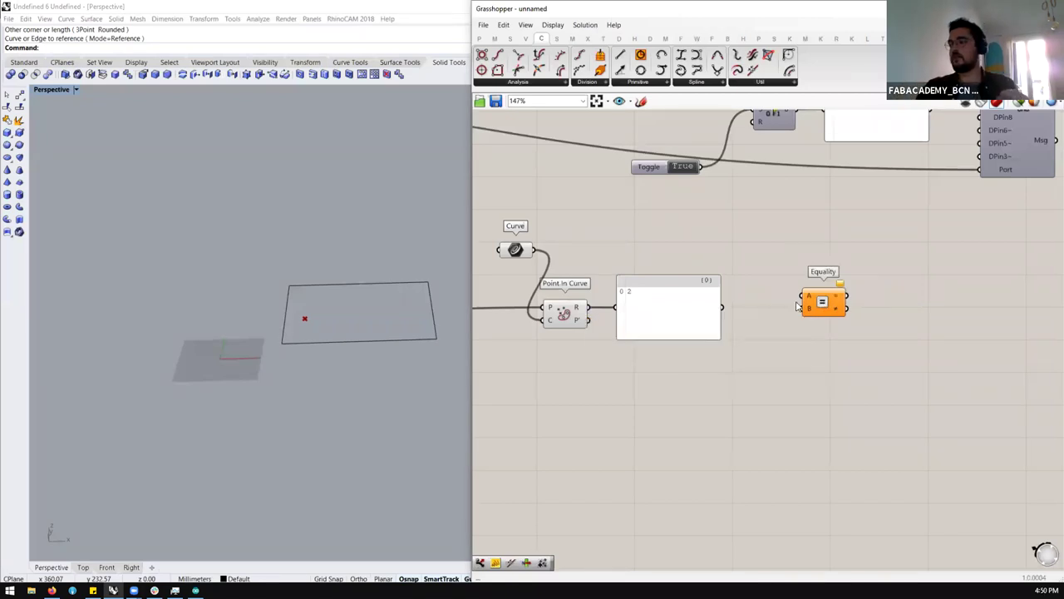
# Step: Compare Point In Curve's R output on Equality's A input with a panel value of 2 on B, moving the Relationship panel clear
pyautogui.doubleClick(782, 321)
pyautogui.write('2')
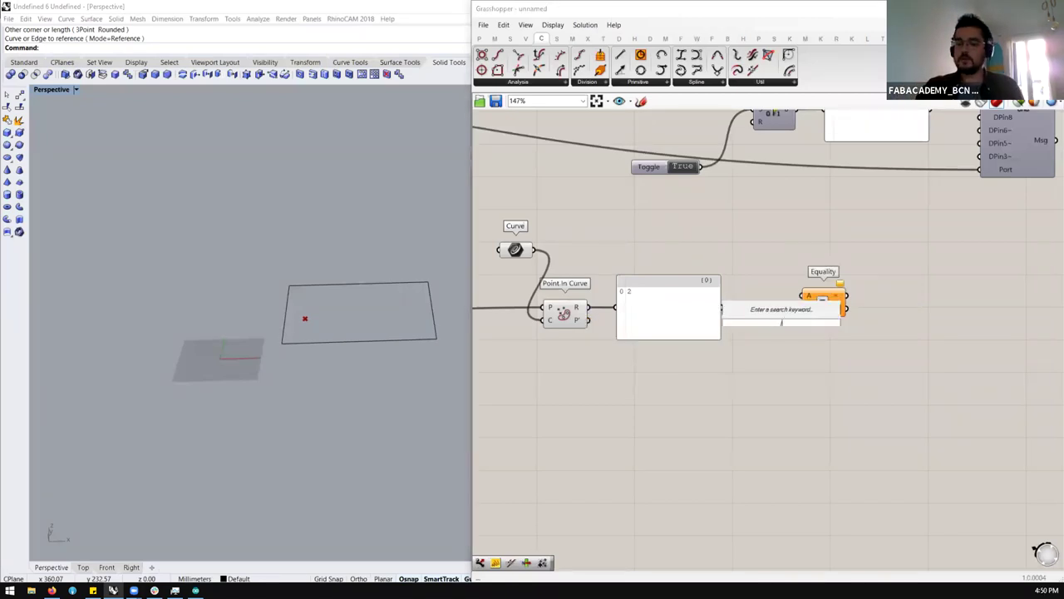
pyautogui.press('Return')
pyautogui.moveTo(656, 308); pyautogui.dragTo(651, 264)
pyautogui.moveTo(587, 308); pyautogui.dragTo(798, 320)
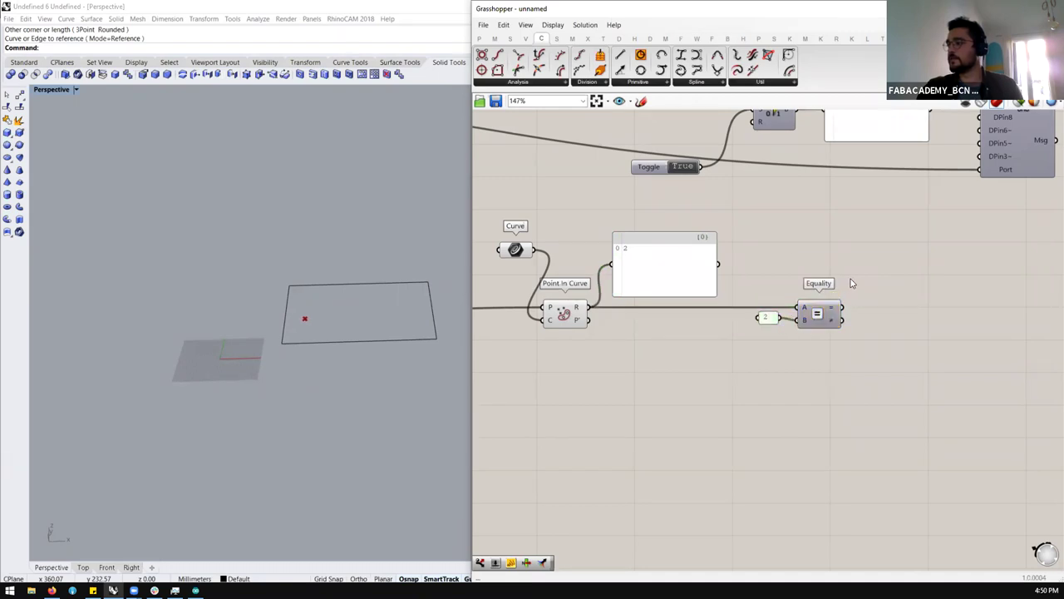
# Step: Add a panel above Equality and connect it to the equals output
pyautogui.doubleClick(850, 281)
pyautogui.write('panel')
pyautogui.press('Return')
pyautogui.moveTo(849, 281); pyautogui.dragTo(900, 268)
pyautogui.moveTo(842, 309); pyautogui.dragTo(848, 264)
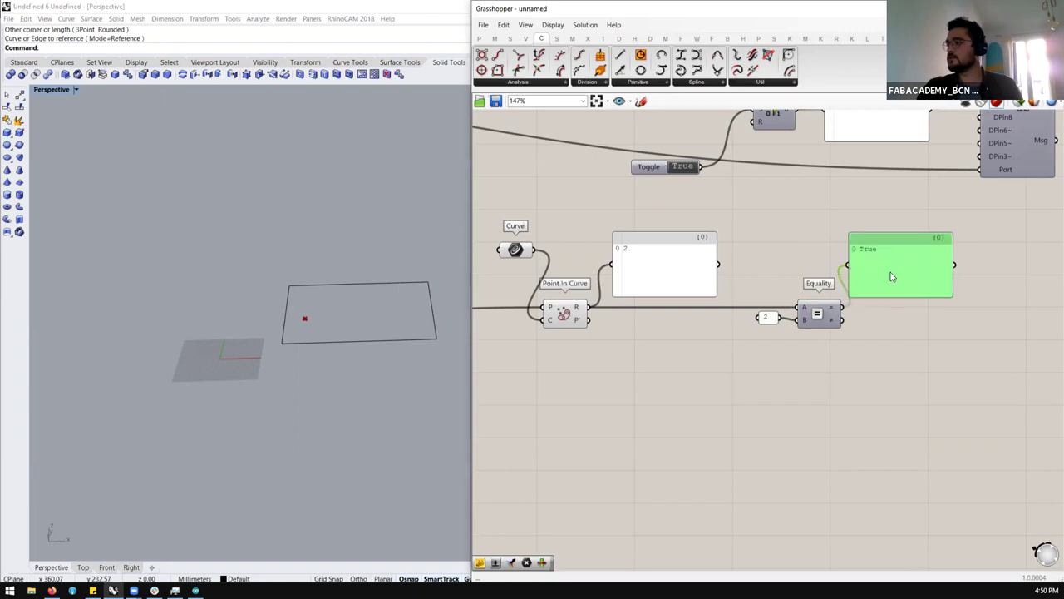
# Step: Delete Binary Blink with its output panel, both blink sliders and the Toggle, leaving Uno Write in place
pyautogui.scroll(-3, 619, 323)
pyautogui.scroll(2, 720, 229)
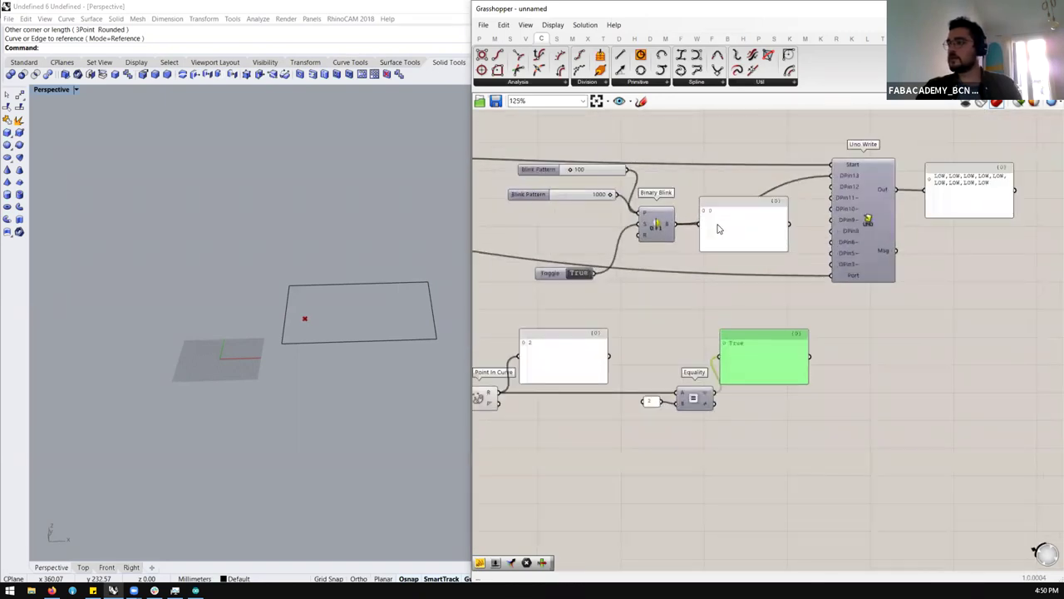
pyautogui.click(648, 249)
pyautogui.moveTo(789, 174); pyautogui.dragTo(592, 268)
pyautogui.press('Delete')
pyautogui.click(567, 276)
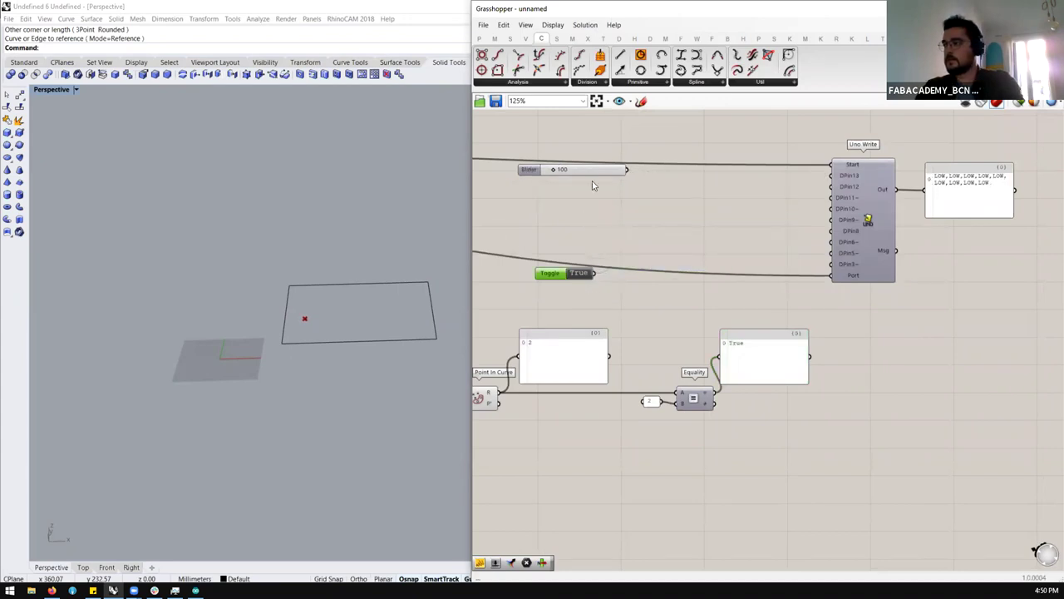
pyautogui.press('Delete')
pyautogui.click(587, 170)
pyautogui.press('Delete')
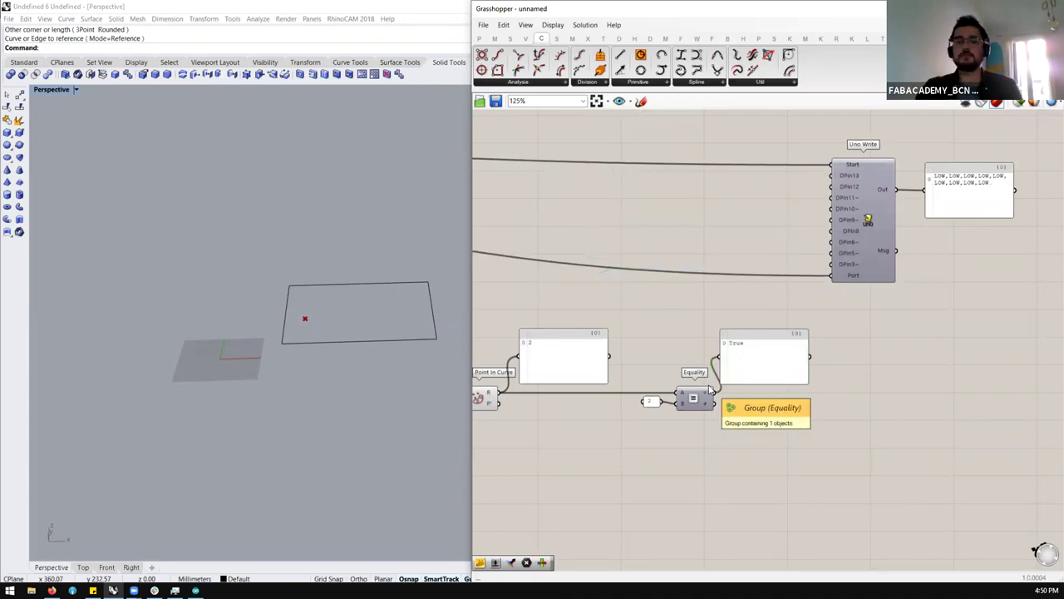
# Step: Connect Equality's equals output to Uno Write's DPin13 input
pyautogui.moveTo(713, 401); pyautogui.dragTo(831, 166)
pyautogui.click(856, 200)
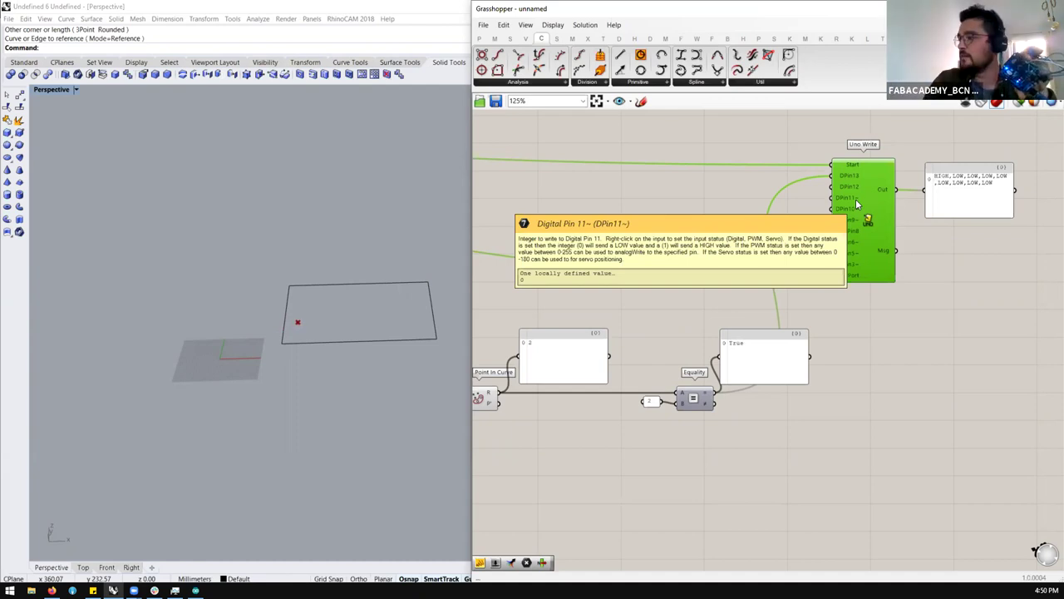
# Step: Add a panel beside Uno Read, below Construct Point, and connect it to the APin0 output
pyautogui.scroll(-2, 792, 322)
pyautogui.moveTo(792, 322); pyautogui.dragTo(642, 388, button='right')
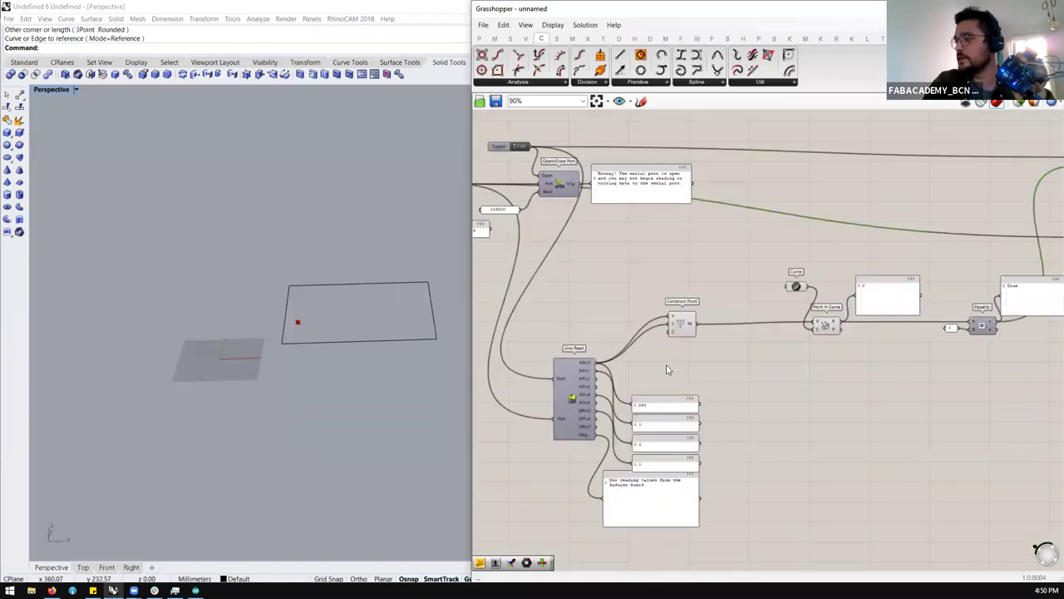
pyautogui.doubleClick(668, 368)
pyautogui.write('//')
pyautogui.press('Return')
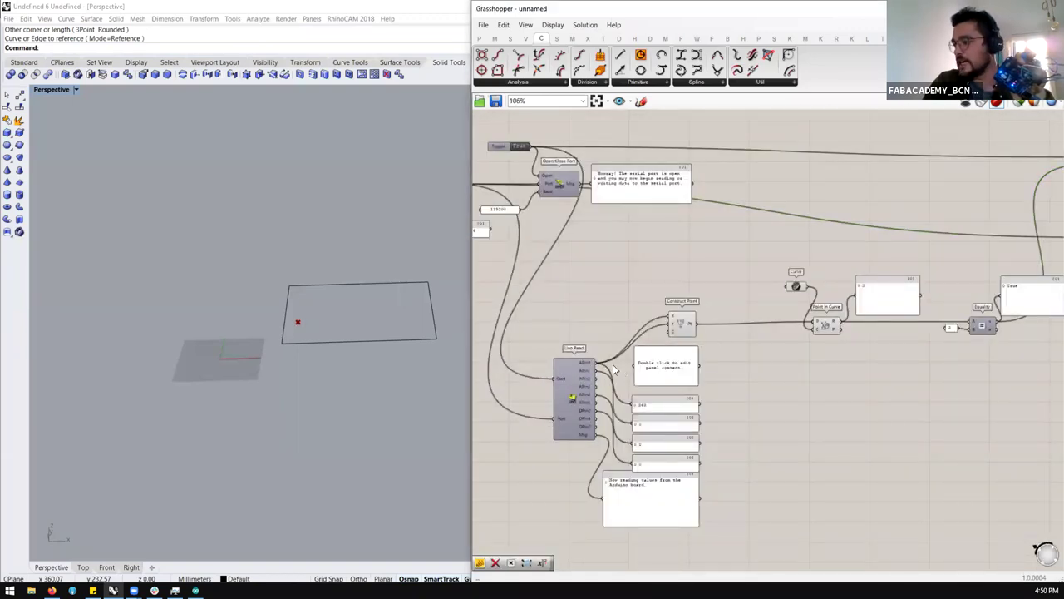
pyautogui.scroll(1, 635, 366)
pyautogui.moveTo(632, 364); pyautogui.dragTo(588, 363)
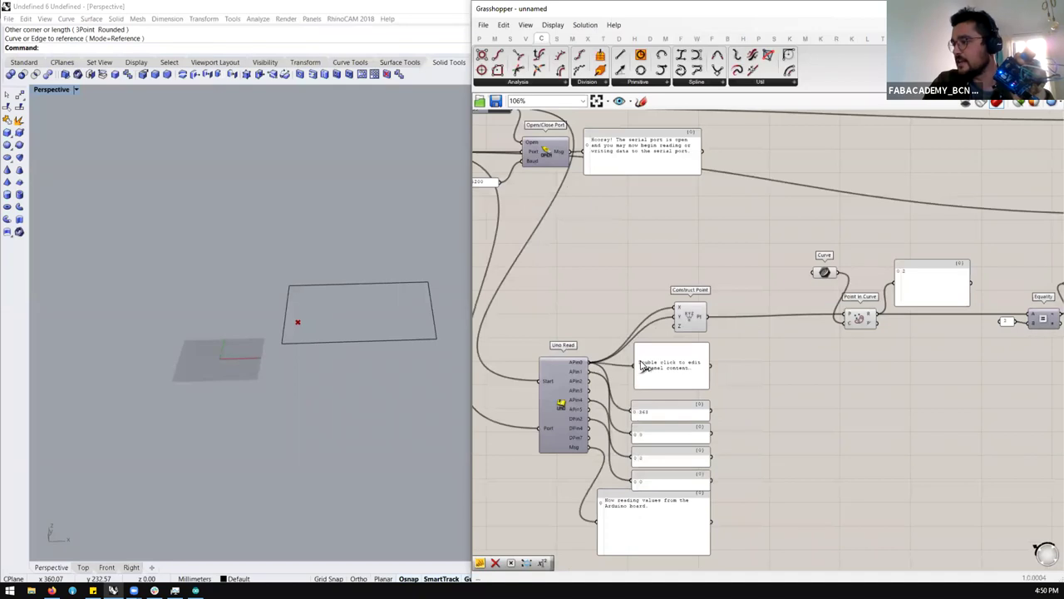
pyautogui.click(686, 381)
pyautogui.scroll(3, 665, 364)
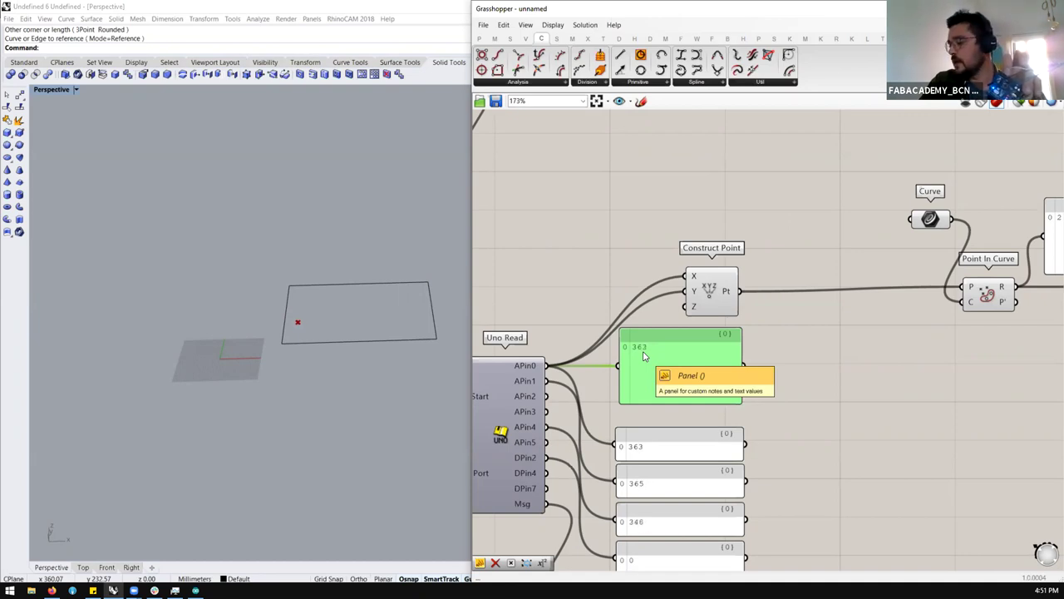
pyautogui.scroll(-1, 643, 356)
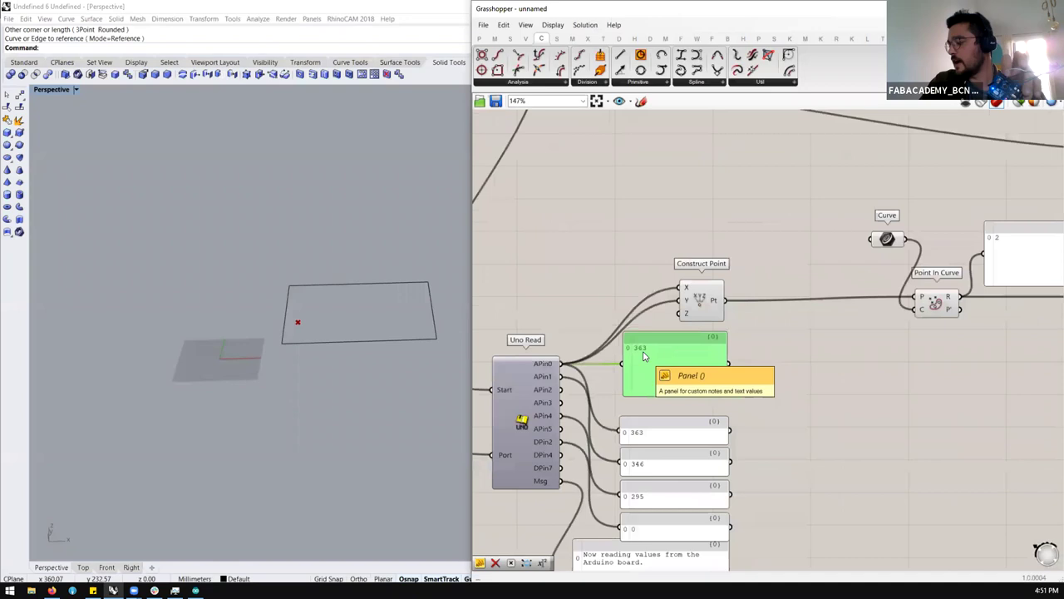
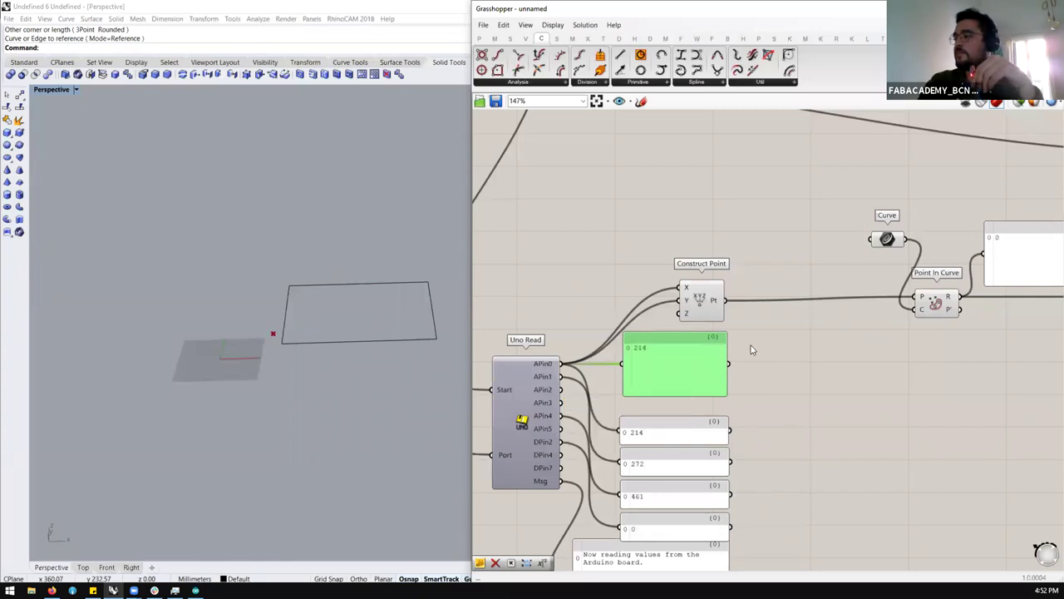
# Step: Delete the four small panels beside Uno Read and move the APin0 panel into the freed space
pyautogui.scroll(-2, 751, 349)
pyautogui.doubleClick(728, 360)
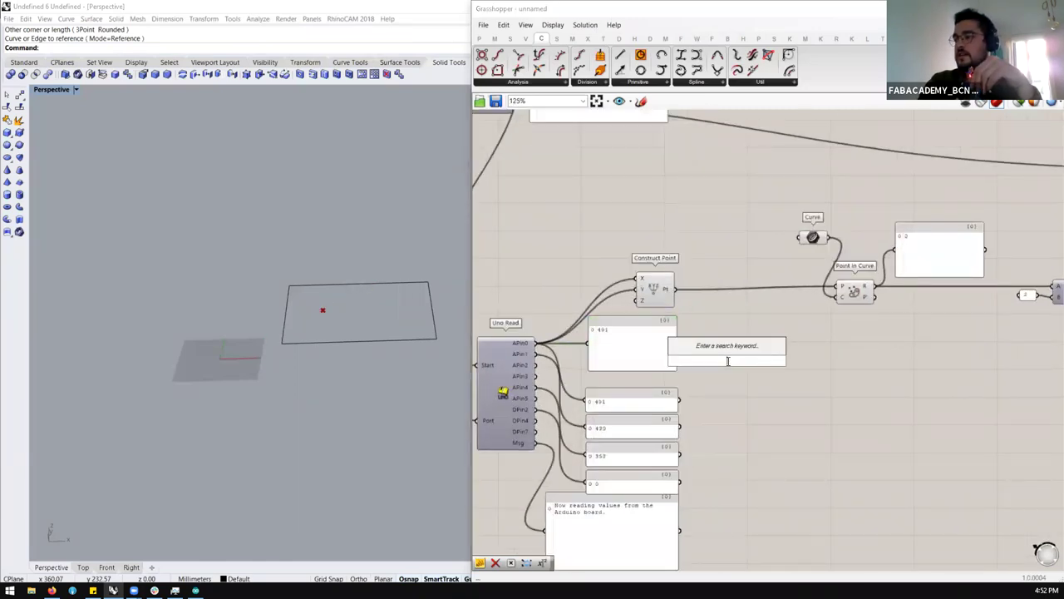
pyautogui.press('Escape')
pyautogui.moveTo(629, 356); pyautogui.dragTo(624, 380)
pyautogui.moveTo(698, 406); pyautogui.dragTo(634, 485)
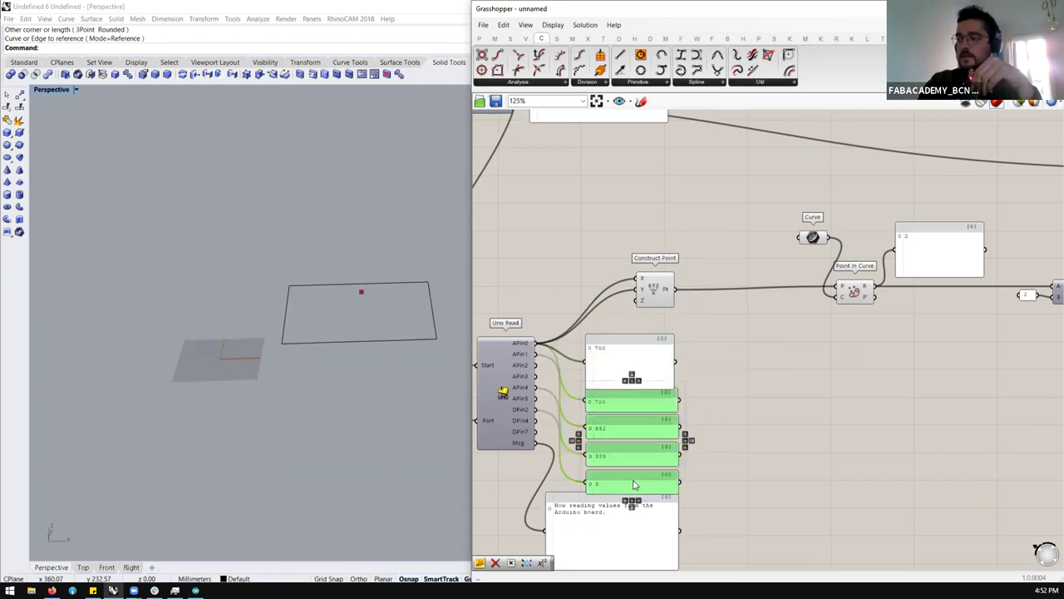
pyautogui.press('Delete')
pyautogui.moveTo(609, 374); pyautogui.dragTo(600, 412)
pyautogui.click(690, 354)
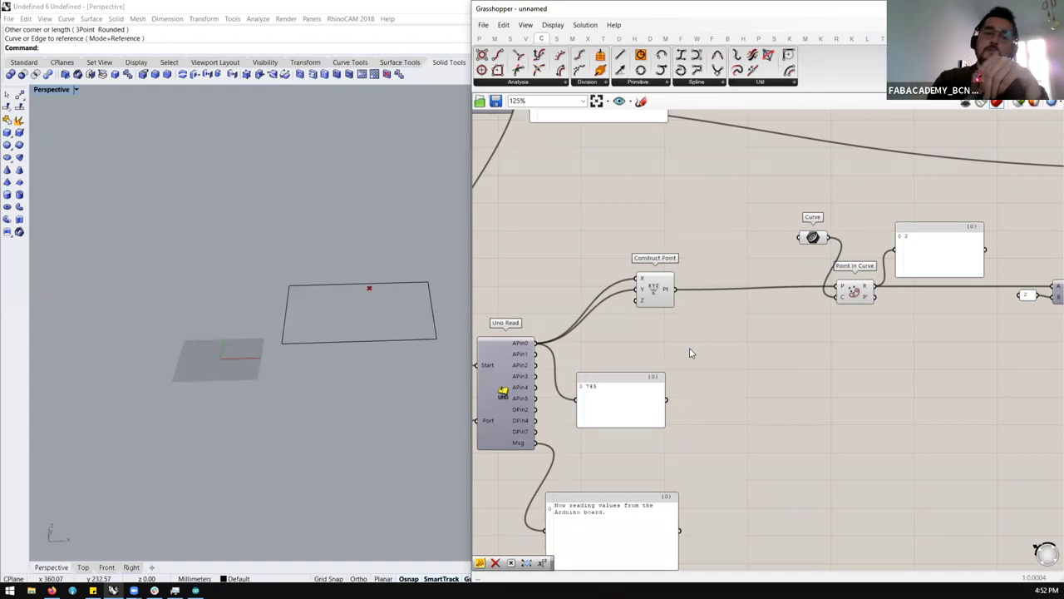
# Step: Sketch a freehand slab outline with tick marks and a small box hanging beneath it above Construct Point
pyautogui.scroll(1, 689, 352)
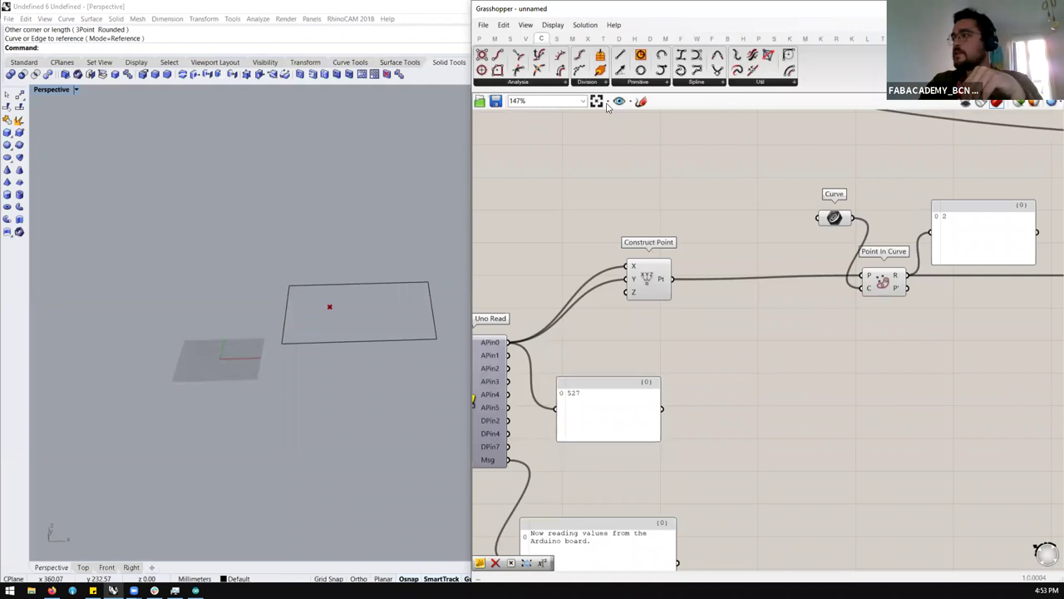
pyautogui.click(640, 100)
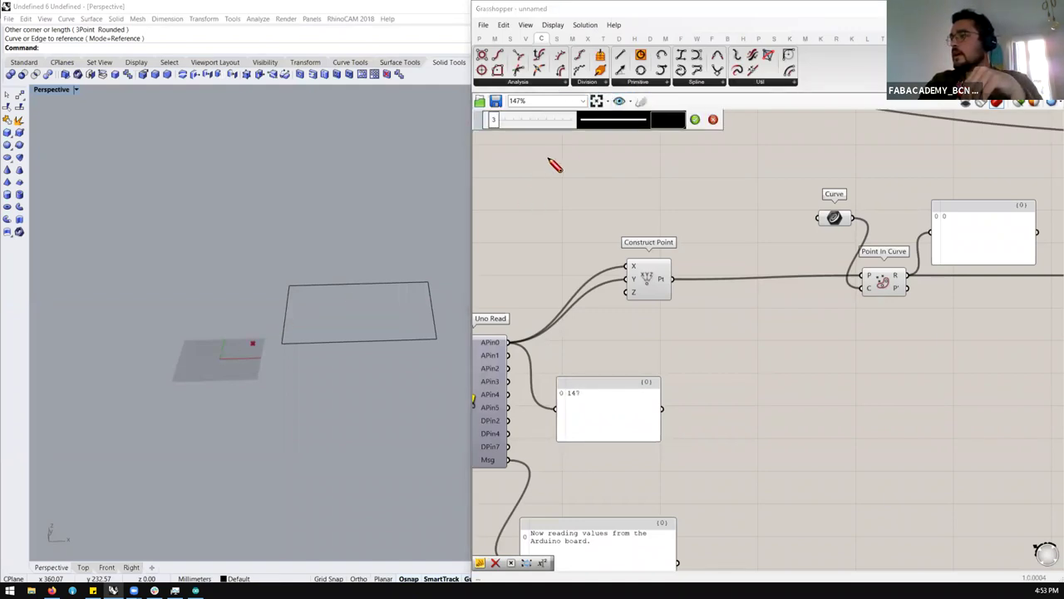
pyautogui.moveTo(550, 159)
pyautogui.mouseDown()
pyautogui.moveTo(544, 174)
pyautogui.moveTo(556, 178)
pyautogui.moveTo(631, 175)
pyautogui.mouseUp()
pyautogui.moveTo(650, 166)
pyautogui.mouseDown()
pyautogui.moveTo(649, 176)
pyautogui.moveTo(681, 174)
pyautogui.mouseUp()
pyautogui.moveTo(688, 163); pyautogui.dragTo(687, 174)
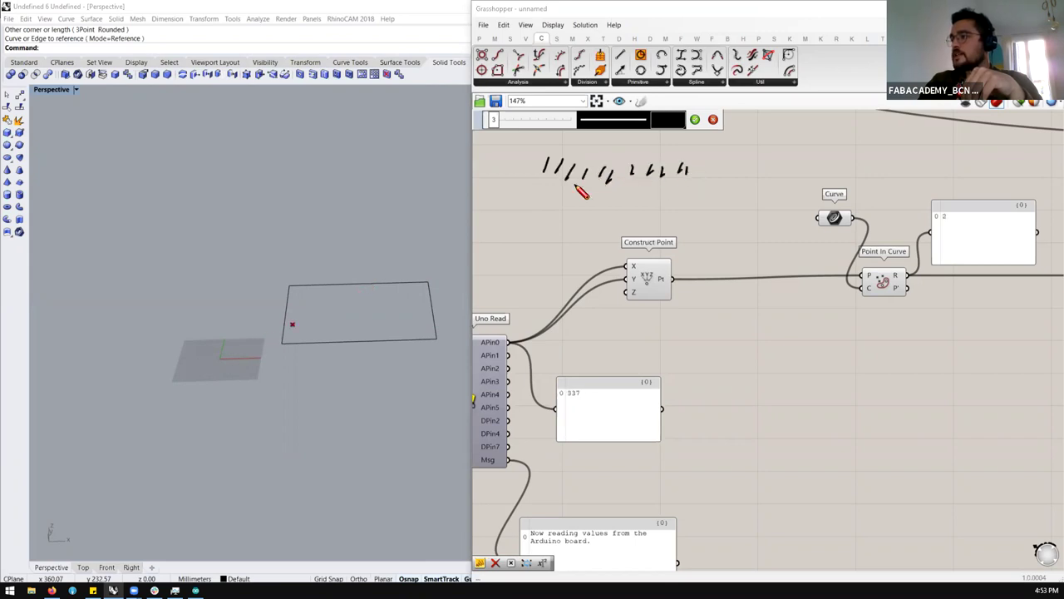
pyautogui.moveTo(529, 183)
pyautogui.mouseDown()
pyautogui.moveTo(708, 164)
pyautogui.moveTo(699, 197)
pyautogui.moveTo(560, 205)
pyautogui.moveTo(529, 183)
pyautogui.moveTo(625, 144)
pyautogui.moveTo(673, 147)
pyautogui.moveTo(681, 193)
pyautogui.mouseUp()
pyautogui.moveTo(611, 194); pyautogui.dragTo(610, 230)
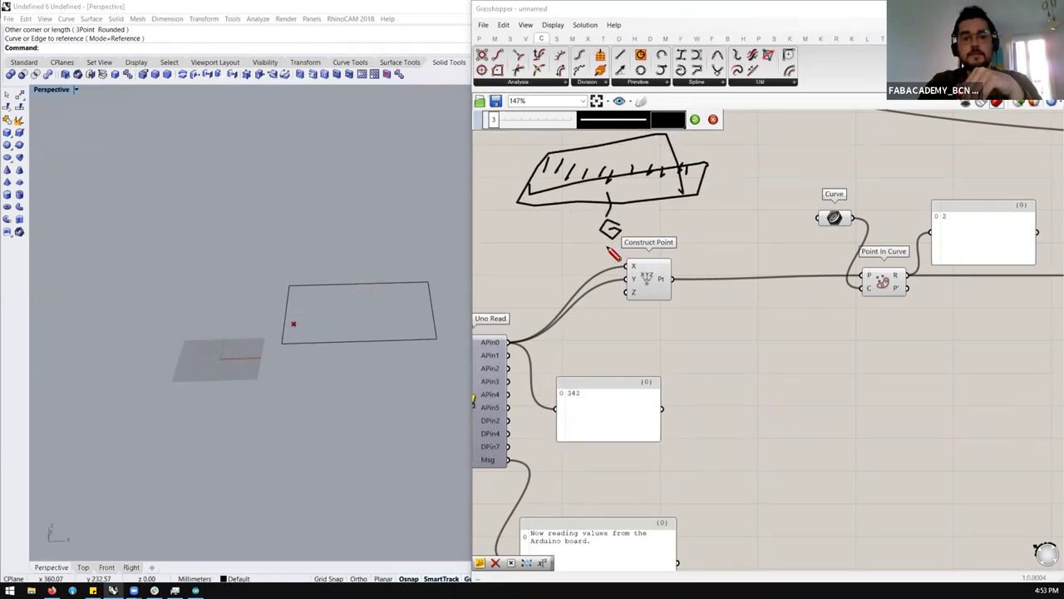
pyautogui.click(713, 119)
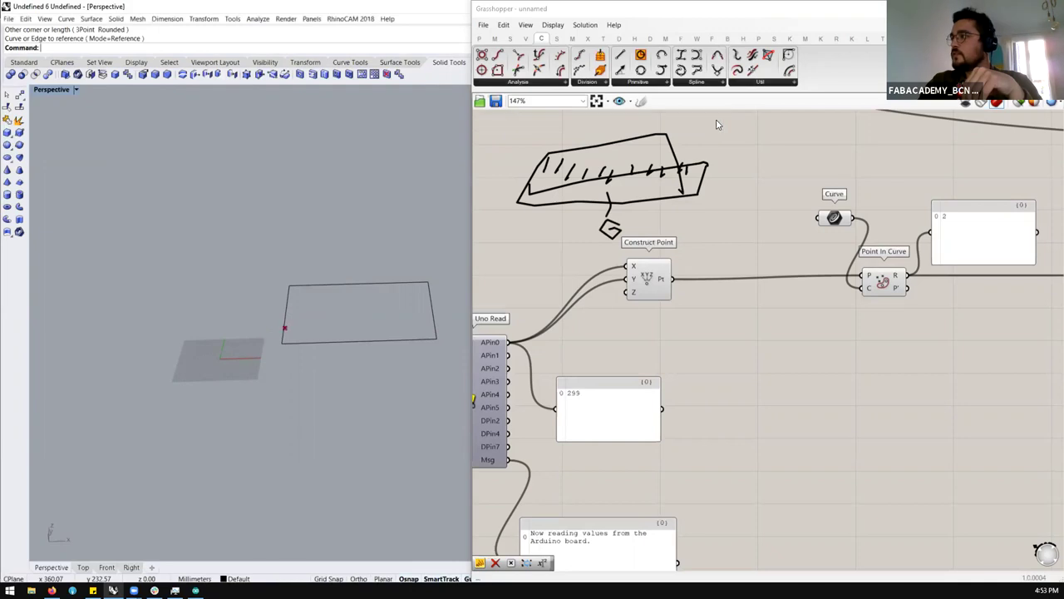
# Step: Place Firefly's Smoothing Moving Average component on the canvas below Construct Point
pyautogui.click(715, 39)
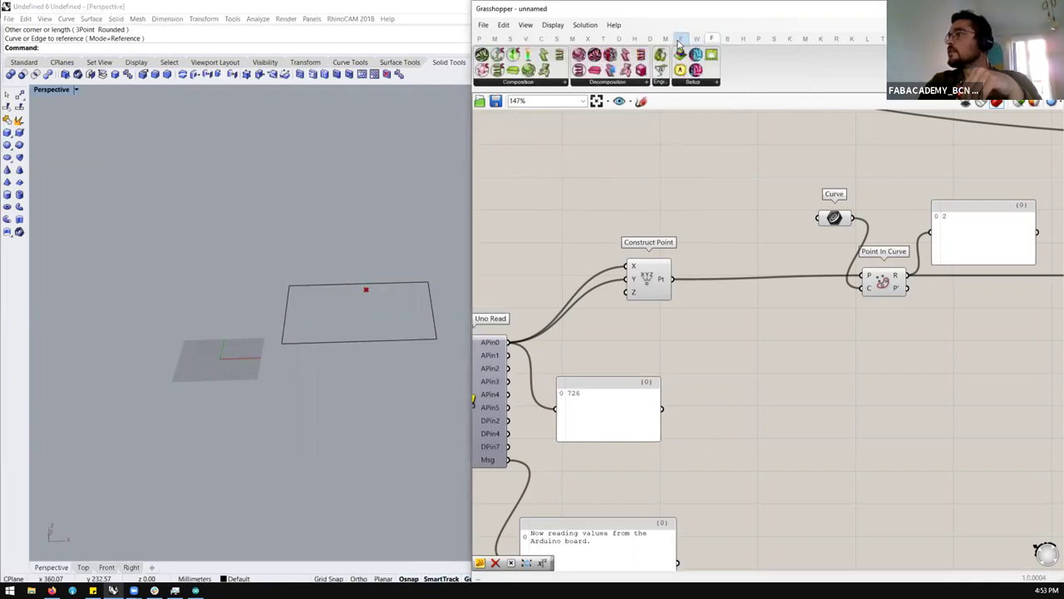
pyautogui.click(681, 39)
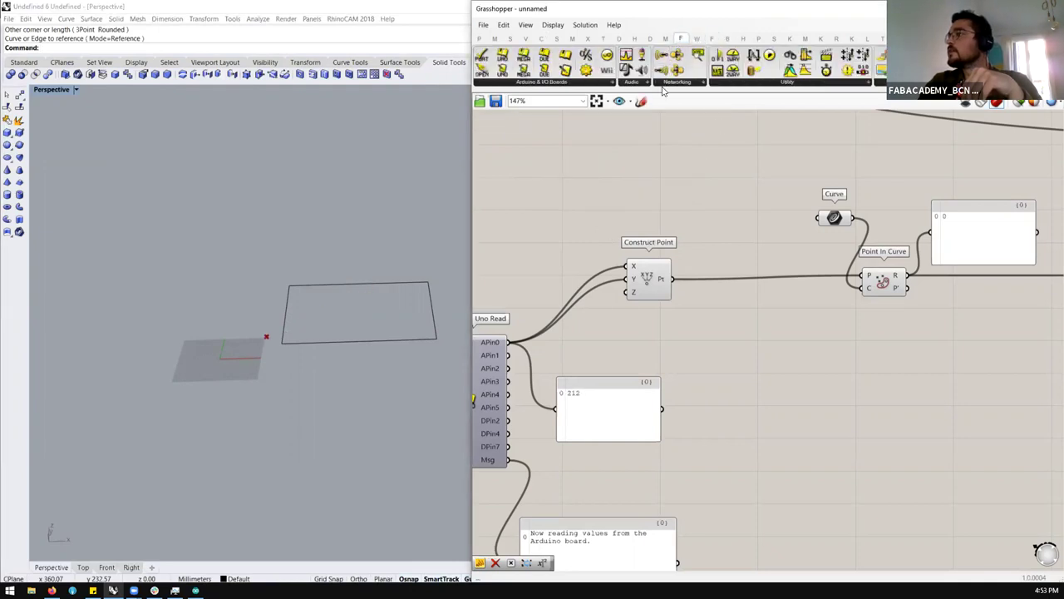
pyautogui.click(736, 80)
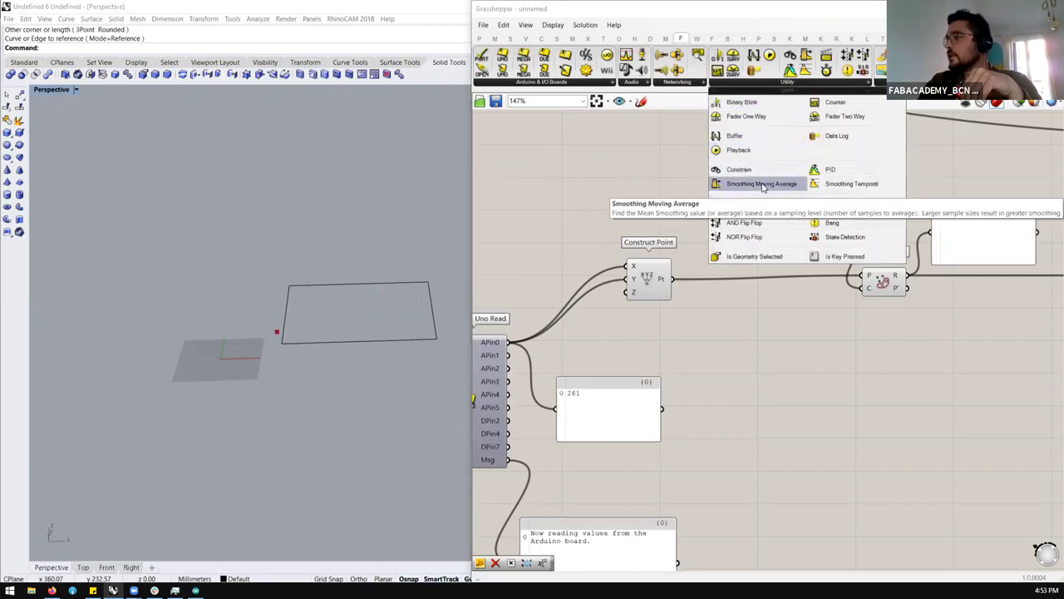
pyautogui.click(768, 185)
pyautogui.click(698, 353)
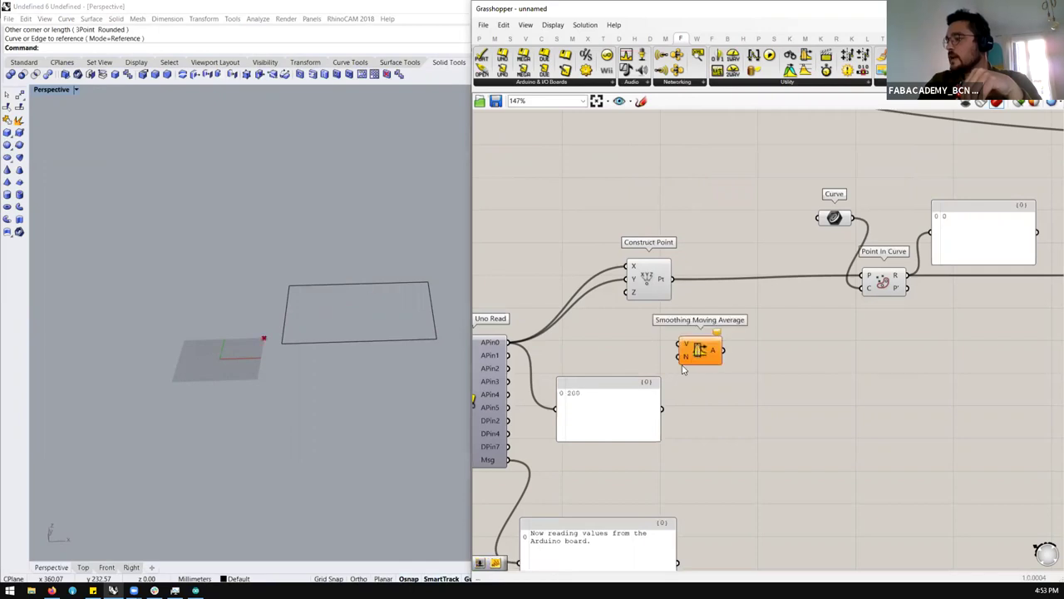
# Step: Feed APin0 into Smoothing Moving Average's V input and show its A output in a copy of the APin0 panel
pyautogui.scroll(3, 698, 353)
pyautogui.scroll(-1, 702, 345)
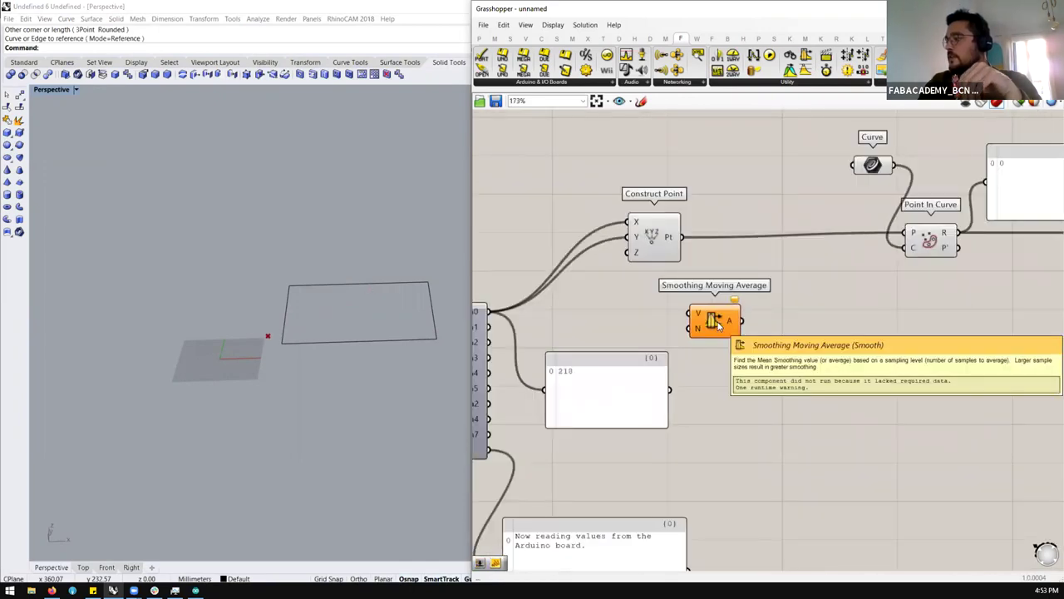
pyautogui.scroll(-3, 715, 325)
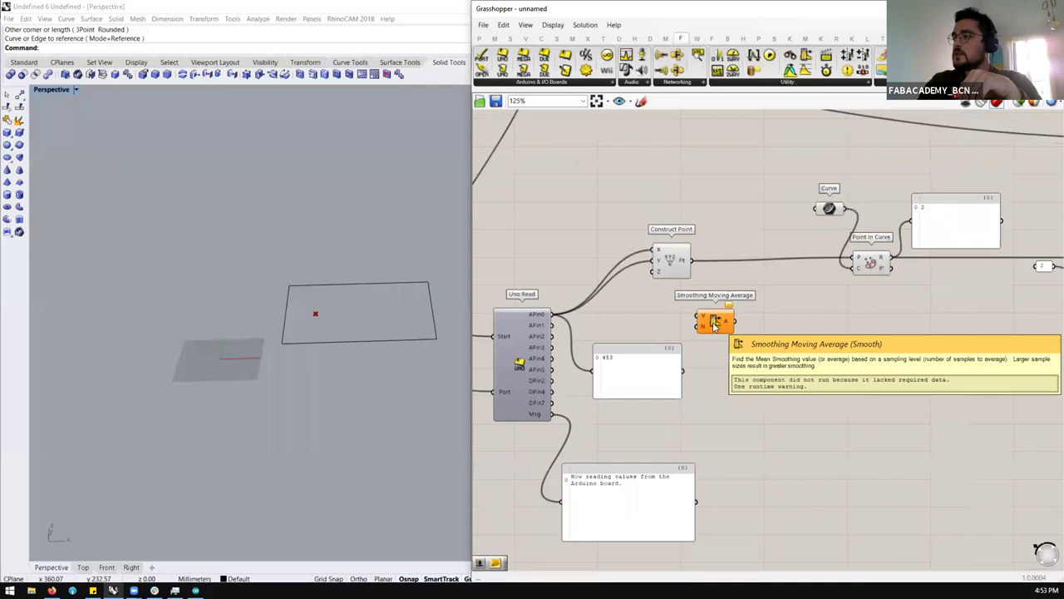
pyautogui.scroll(3, 636, 324)
pyautogui.moveTo(522, 316); pyautogui.dragTo(720, 321)
pyautogui.keyDown('alt'); pyautogui.moveTo(647, 379); pyautogui.dragTo(880, 360); pyautogui.keyUp('alt')
pyautogui.moveTo(770, 321); pyautogui.dragTo(842, 407)
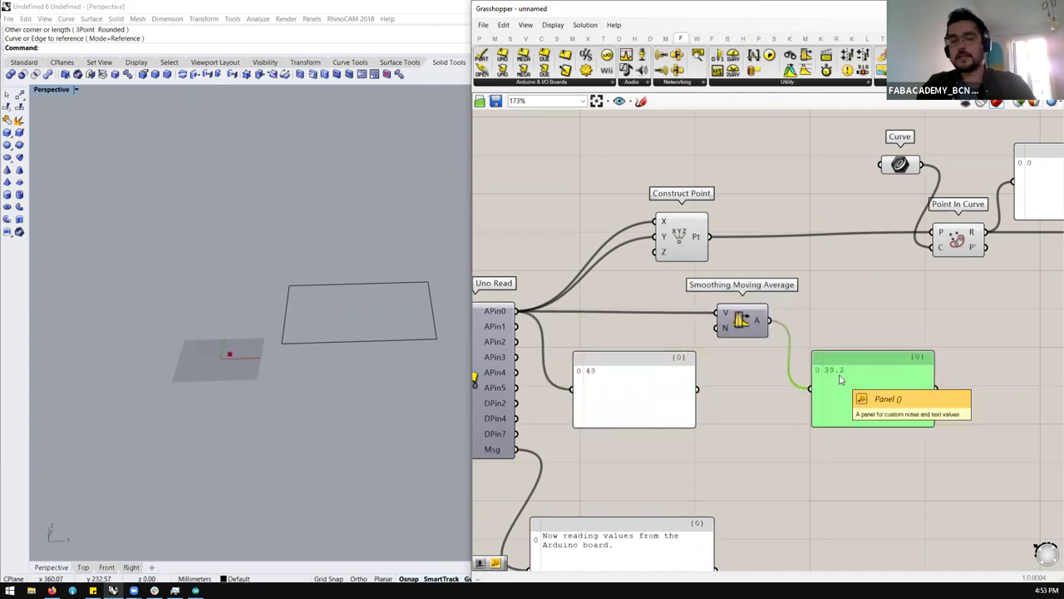
# Step: Add a number slider with upper limit 100, connect it to Smoothing Moving Average's N input, and set it to 28
pyautogui.moveTo(657, 403); pyautogui.dragTo(654, 439)
pyautogui.click(618, 351)
pyautogui.doubleClick(618, 350)
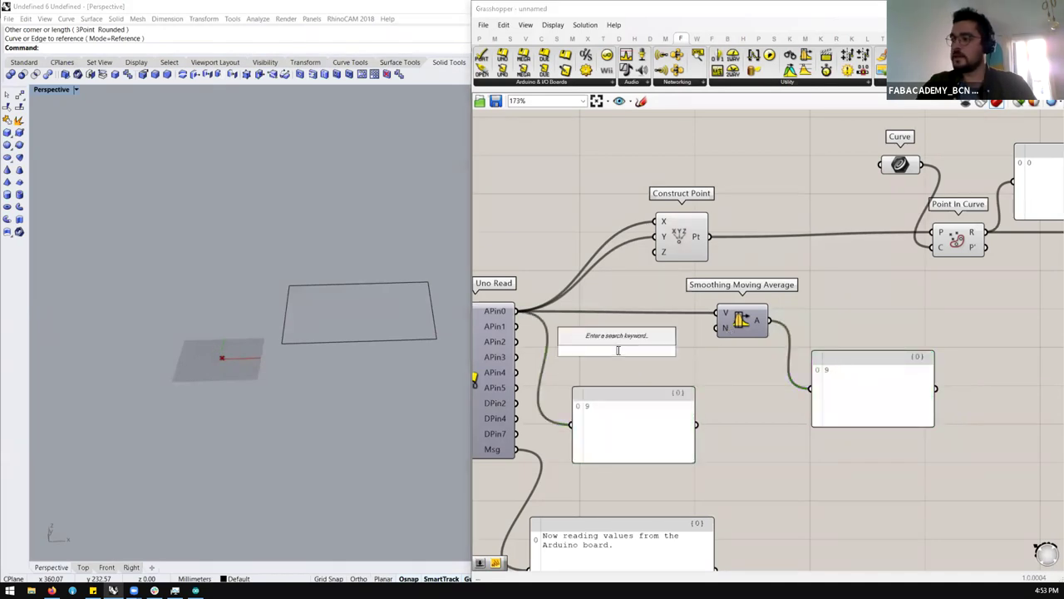
pyautogui.write('num')
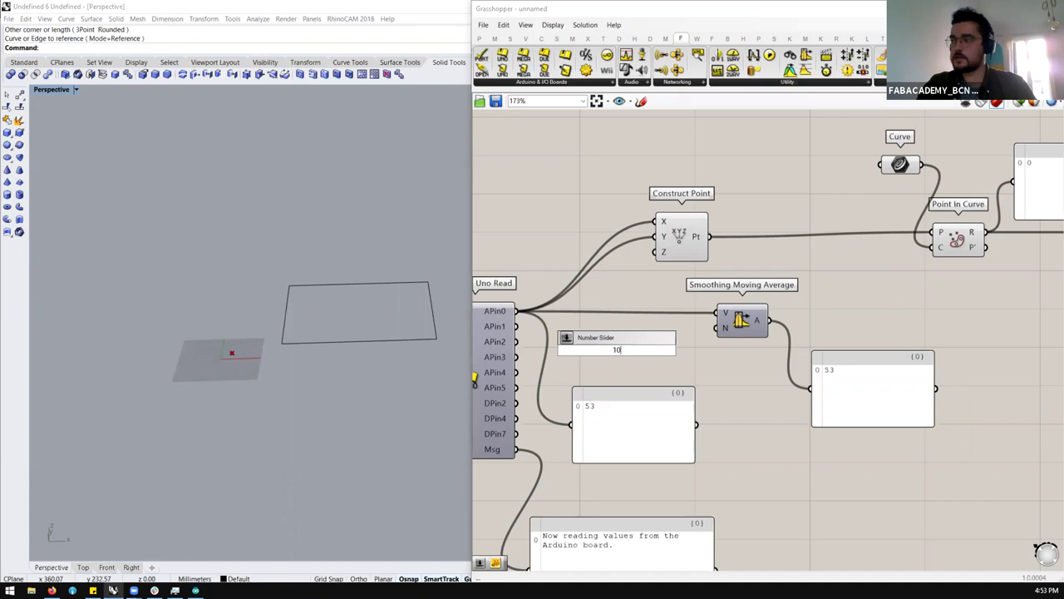
pyautogui.press('Return')
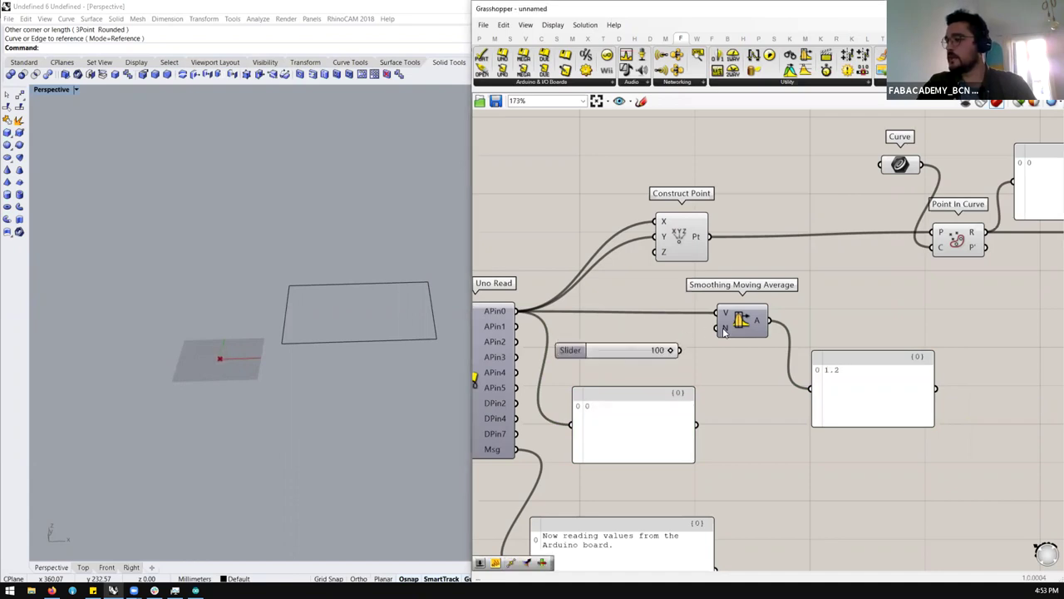
pyautogui.moveTo(726, 331); pyautogui.dragTo(681, 350)
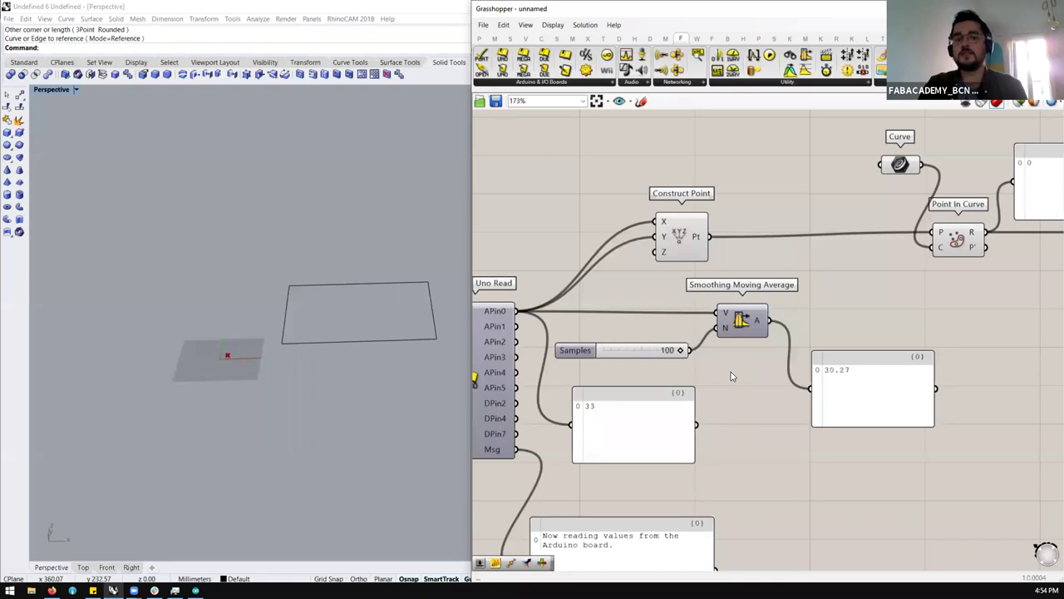
pyautogui.moveTo(680, 350); pyautogui.dragTo(625, 354)
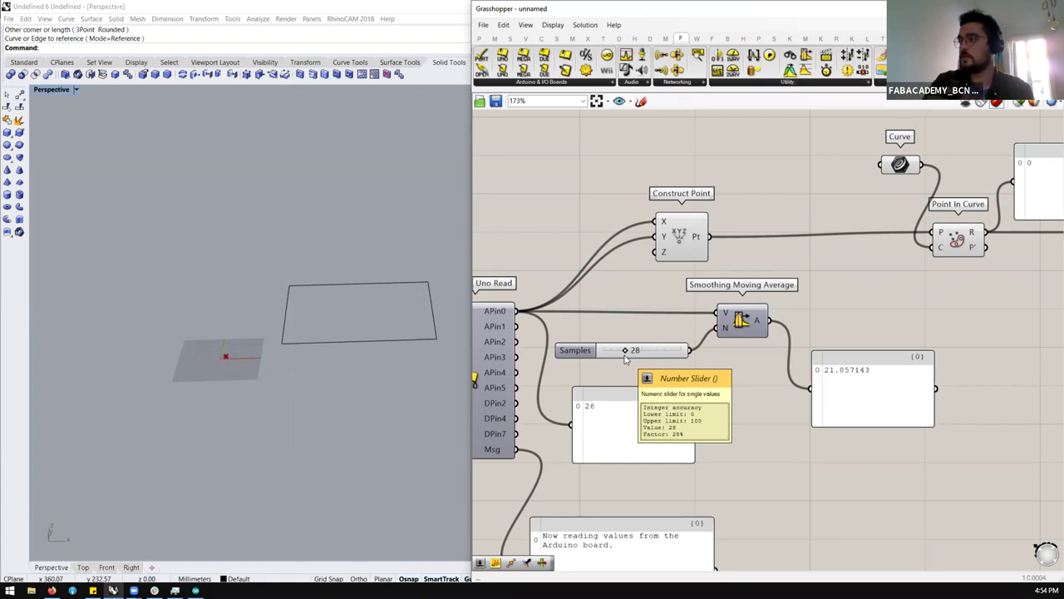
pyautogui.click(787, 82)
pyautogui.moveTo(846, 184); pyautogui.dragTo(726, 402)
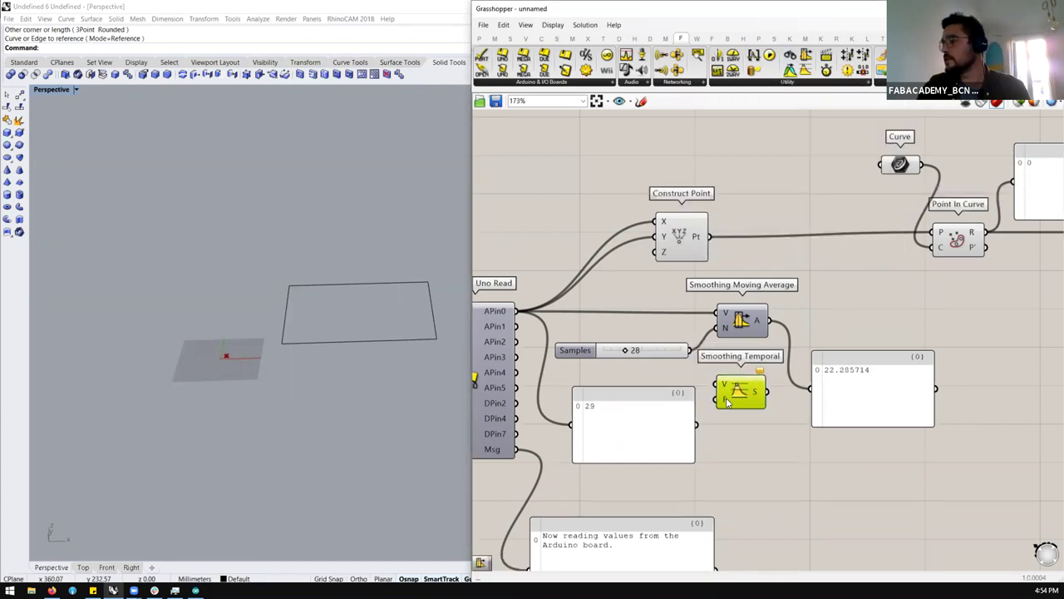
pyautogui.moveTo(726, 402)
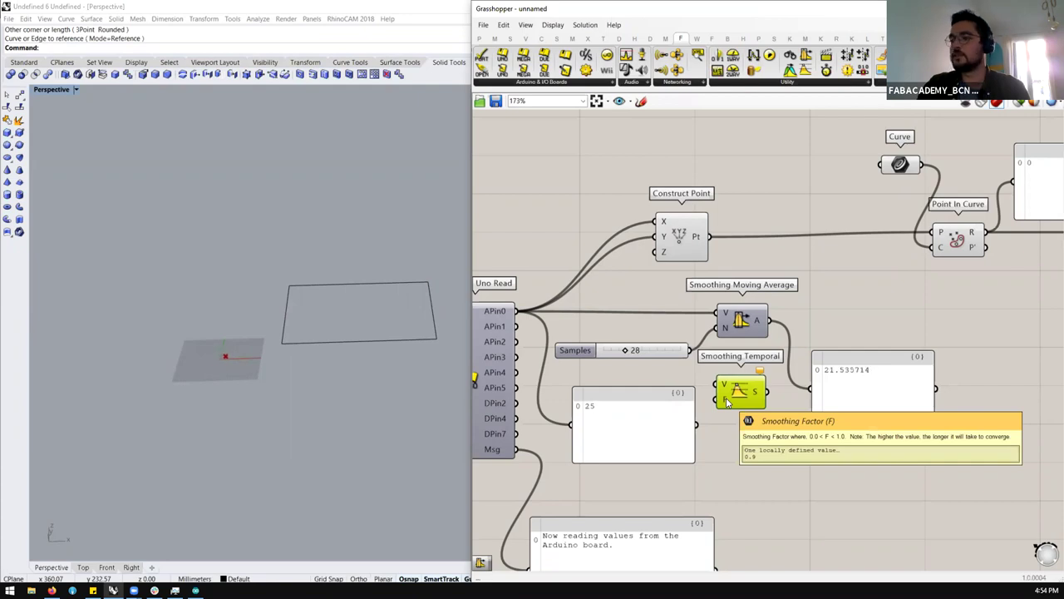
pyautogui.moveTo(647, 408); pyautogui.dragTo(643, 447)
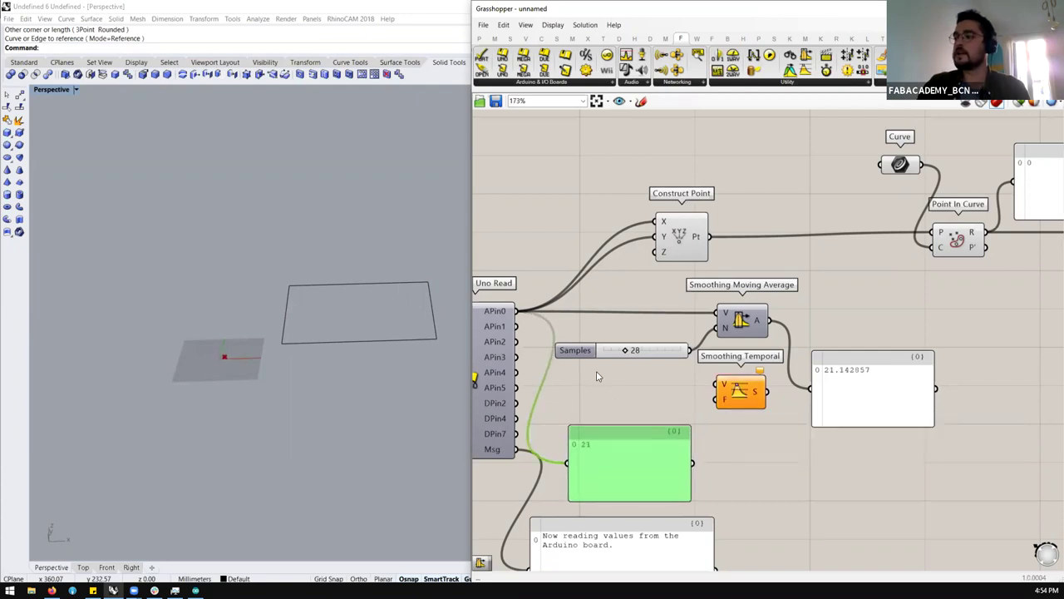
pyautogui.moveTo(726, 401)
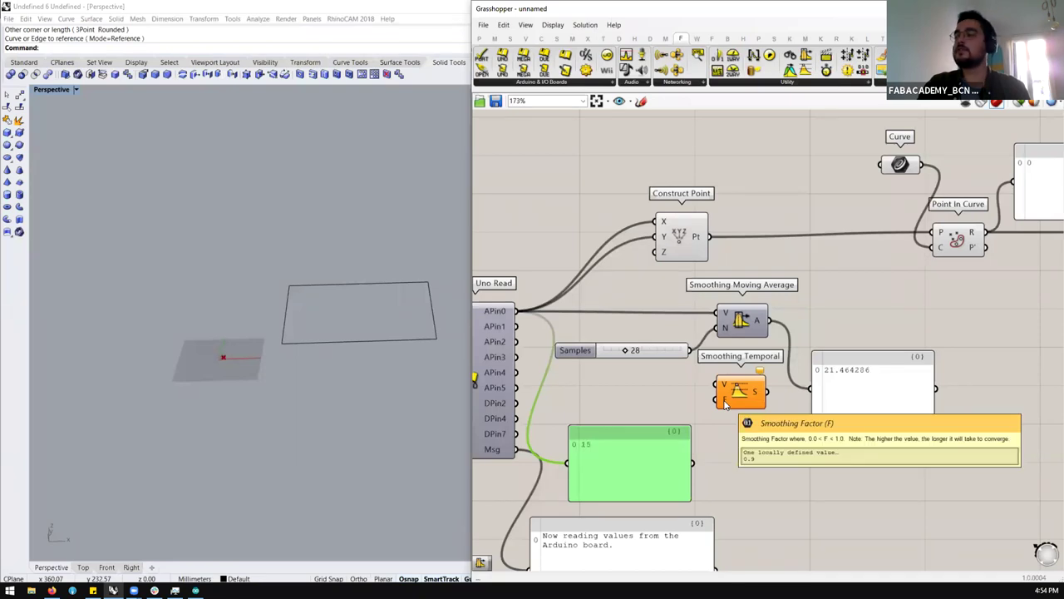
pyautogui.click(738, 391)
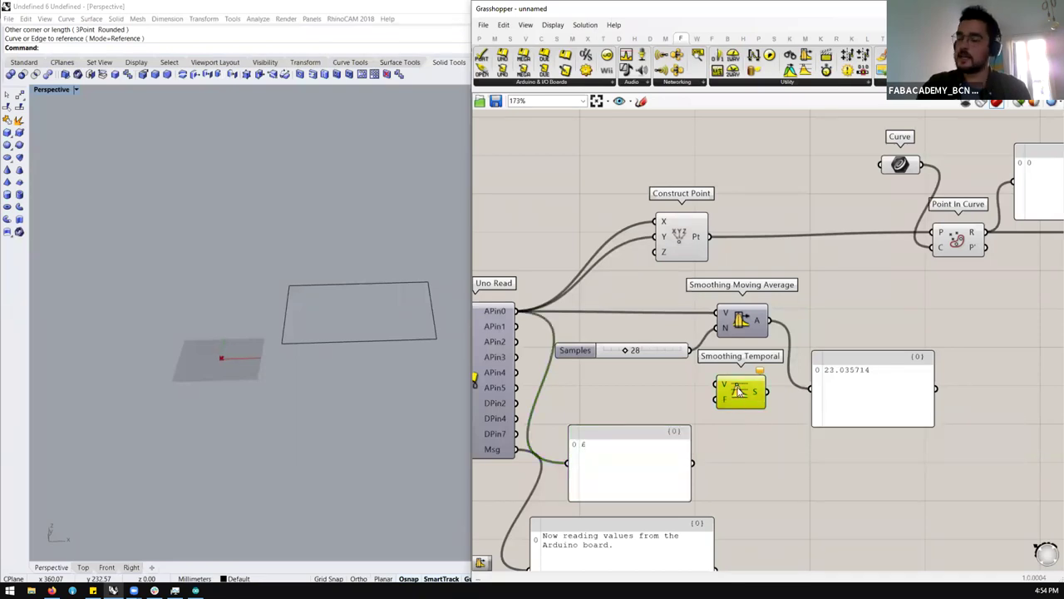
pyautogui.press('Delete')
# Step: Place Firefly's Constrain component on the canvas below Smoothing Moving Average
pyautogui.scroll(1, 743, 383)
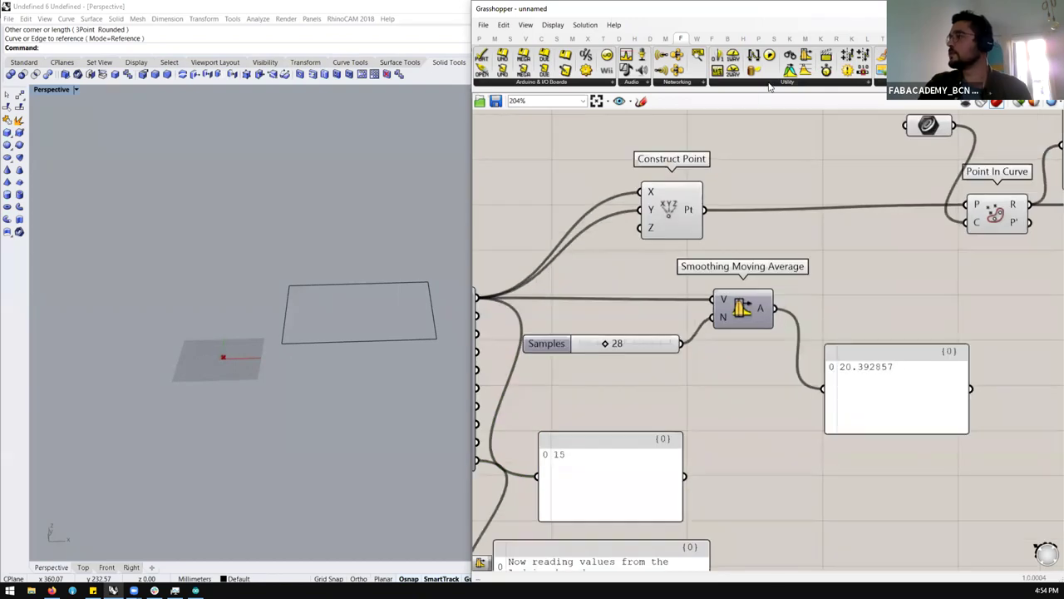
pyautogui.click(770, 84)
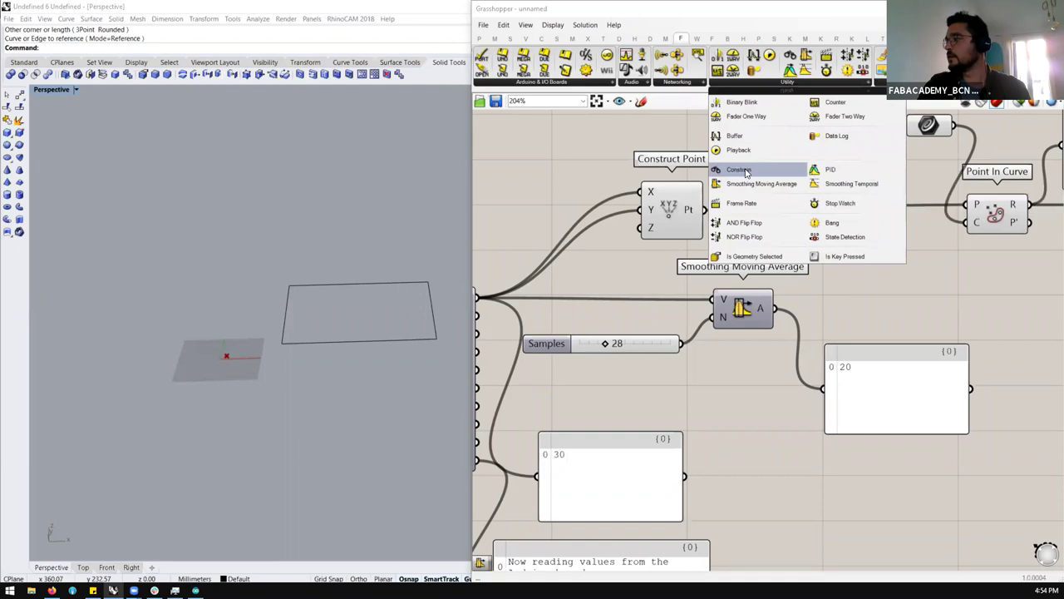
pyautogui.moveTo(746, 171); pyautogui.dragTo(742, 397)
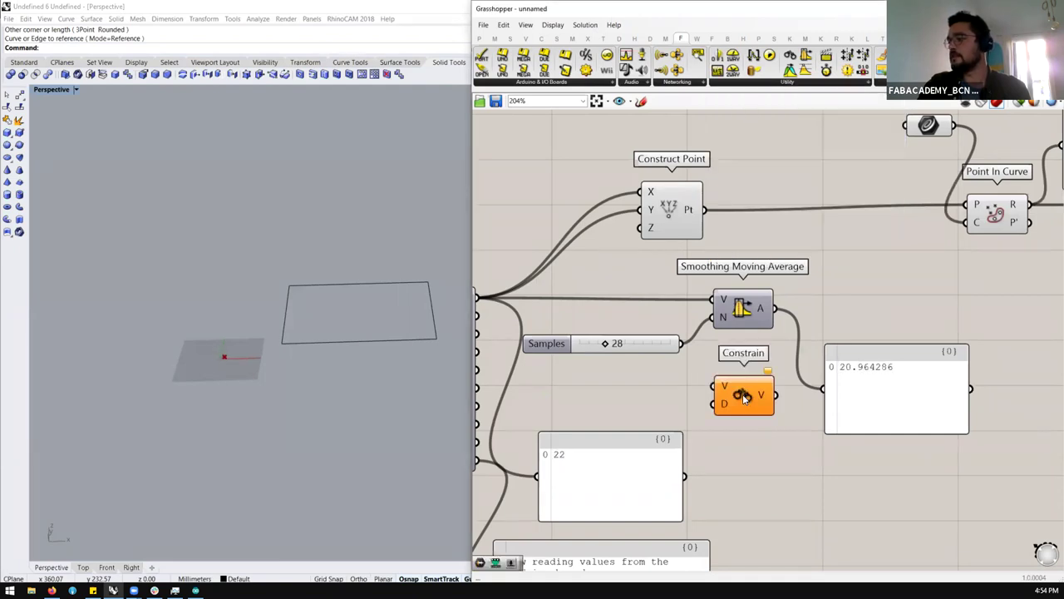
# Step: Open the component search in the empty canvas area below Constrain
pyautogui.click(752, 468)
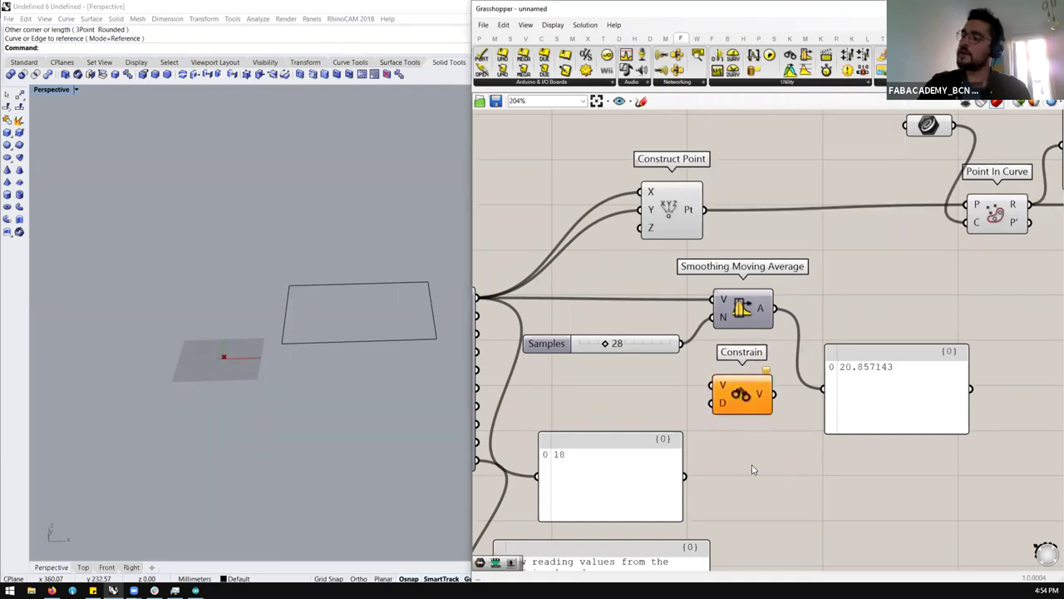
pyautogui.doubleClick(751, 463)
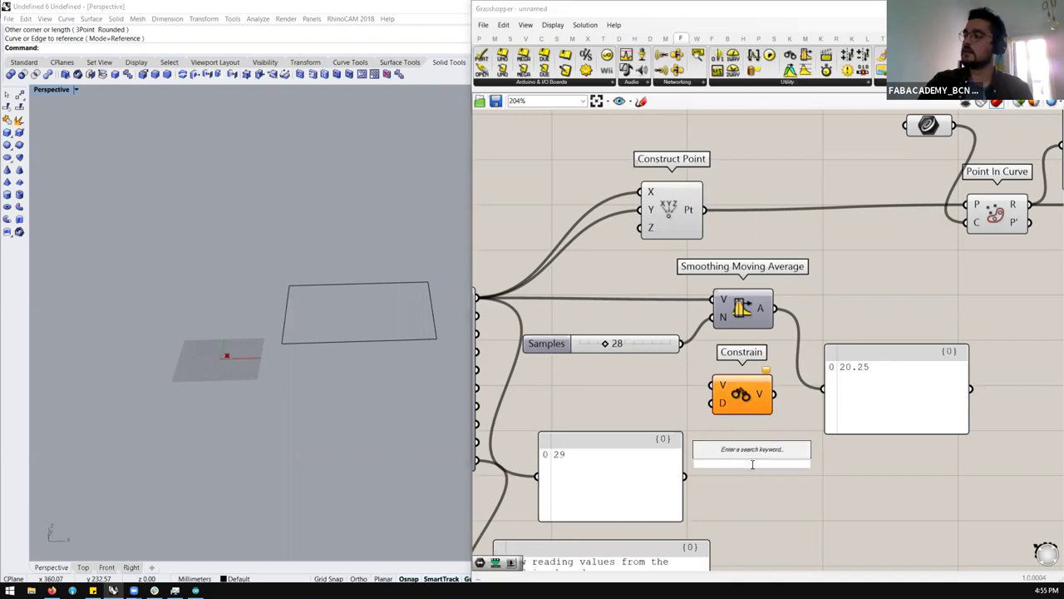
pyautogui.write('reamp')
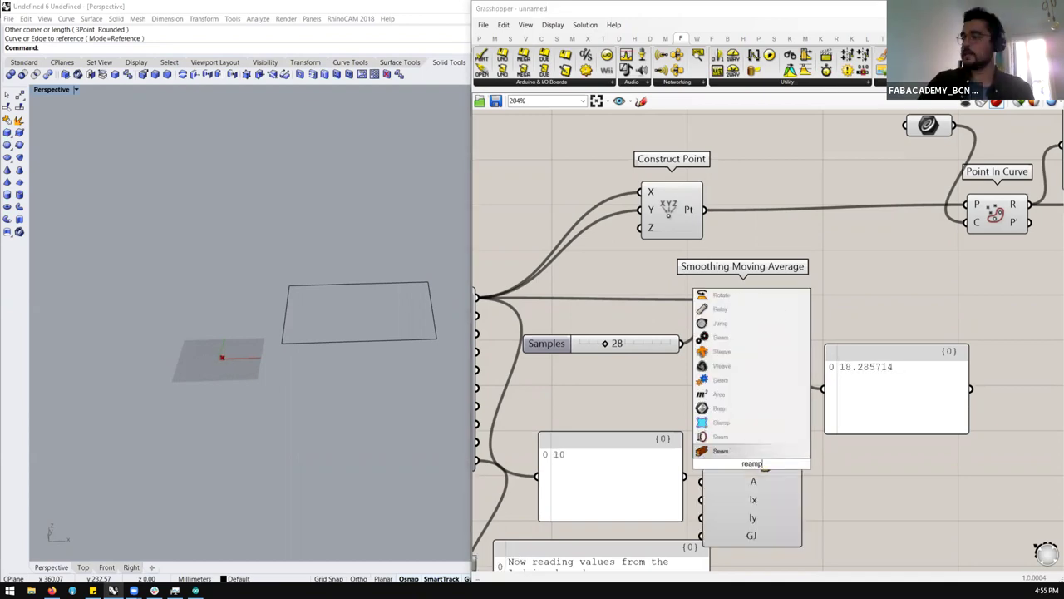
pyautogui.press('Return')
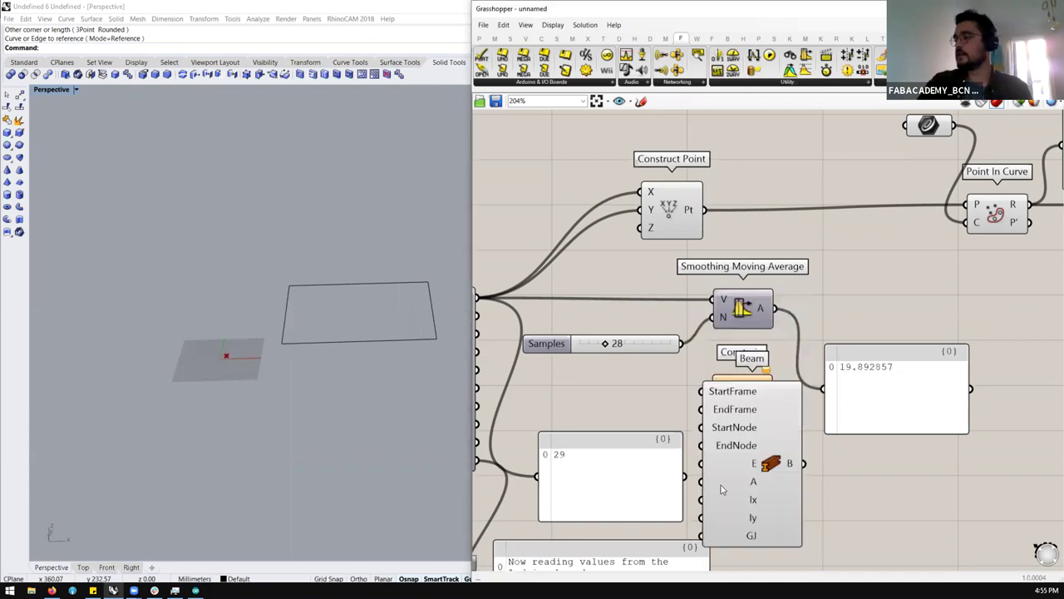
pyautogui.click(748, 486)
pyautogui.press('Delete')
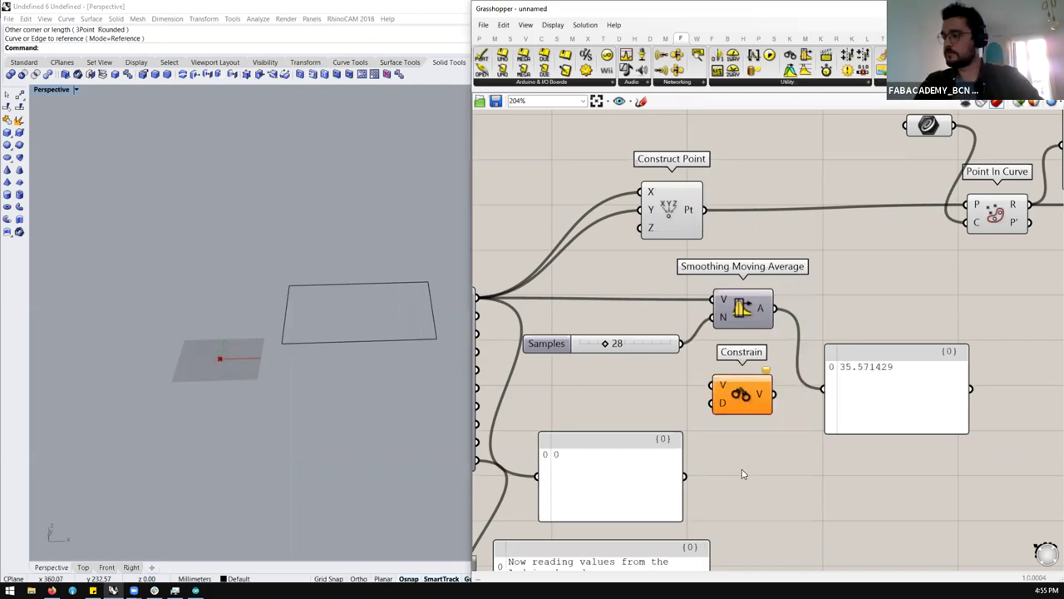
# Step: Add a Remap Numbers component below the Constrain component and position it clear of its neighbour
pyautogui.doubleClick(743, 470)
pyautogui.write('remap')
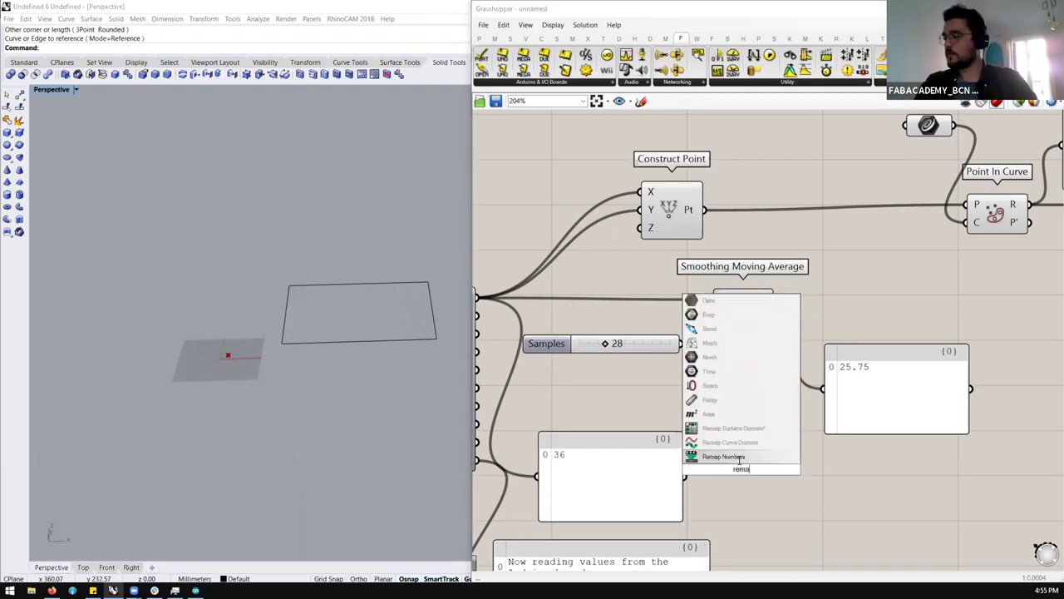
pyautogui.press('Return')
pyautogui.scroll(-2, 742, 459)
pyautogui.scroll(3, 682, 469)
pyautogui.moveTo(682, 468); pyautogui.dragTo(663, 498)
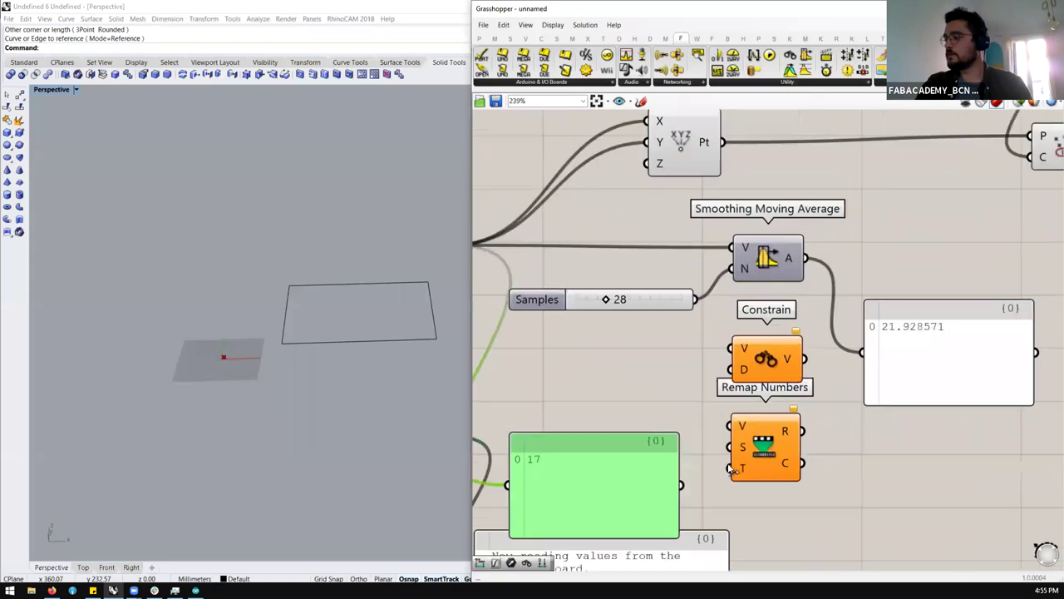
pyautogui.moveTo(759, 463); pyautogui.dragTo(756, 474)
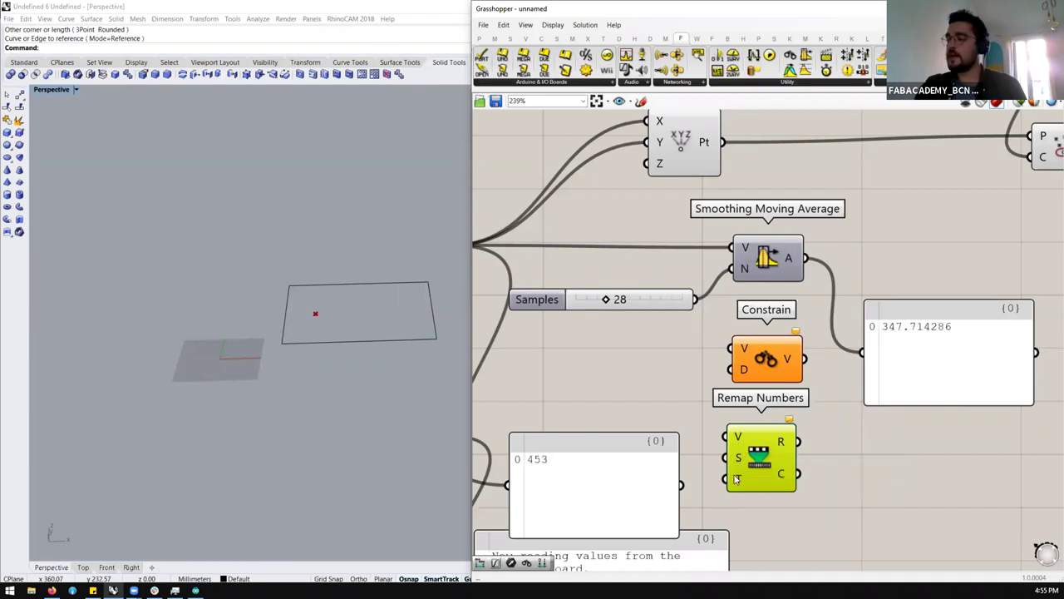
# Step: Delete the Constrain and Remap Numbers components from the canvas
pyautogui.moveTo(764, 365); pyautogui.dragTo(753, 363)
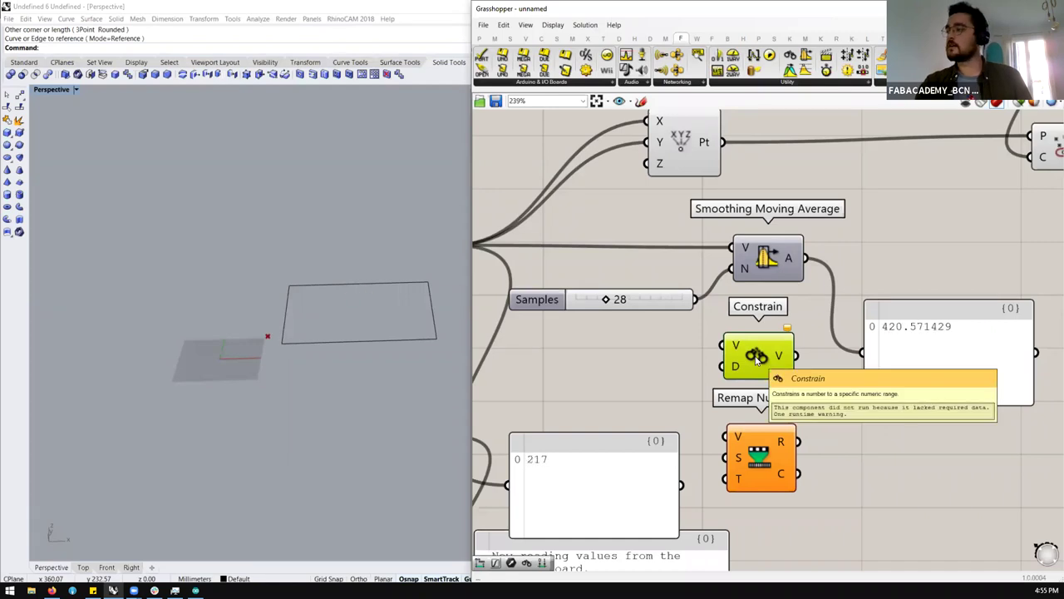
pyautogui.press('Delete')
pyautogui.click(771, 438)
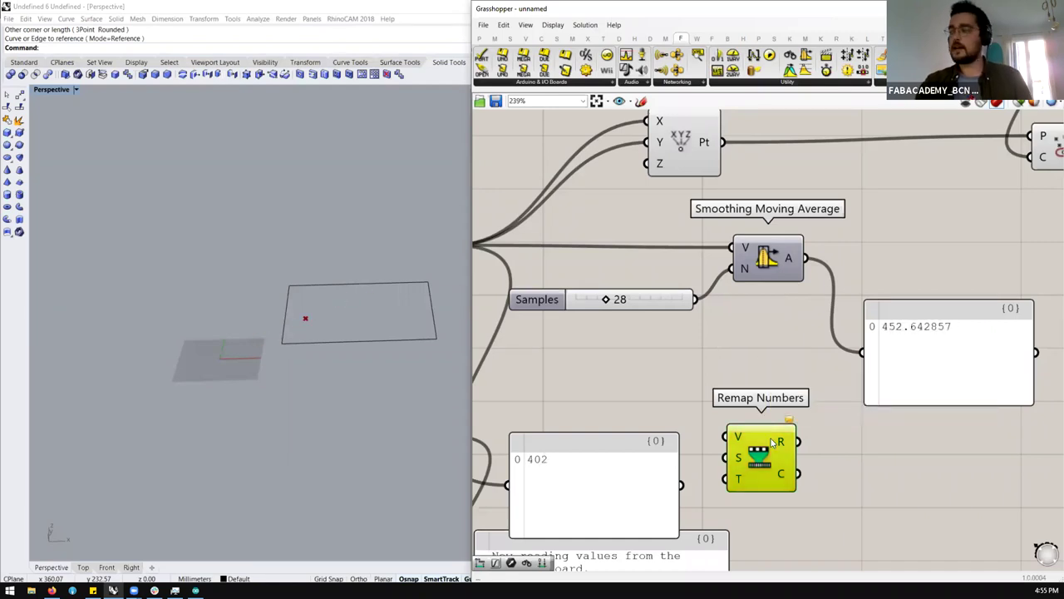
pyautogui.press('Delete')
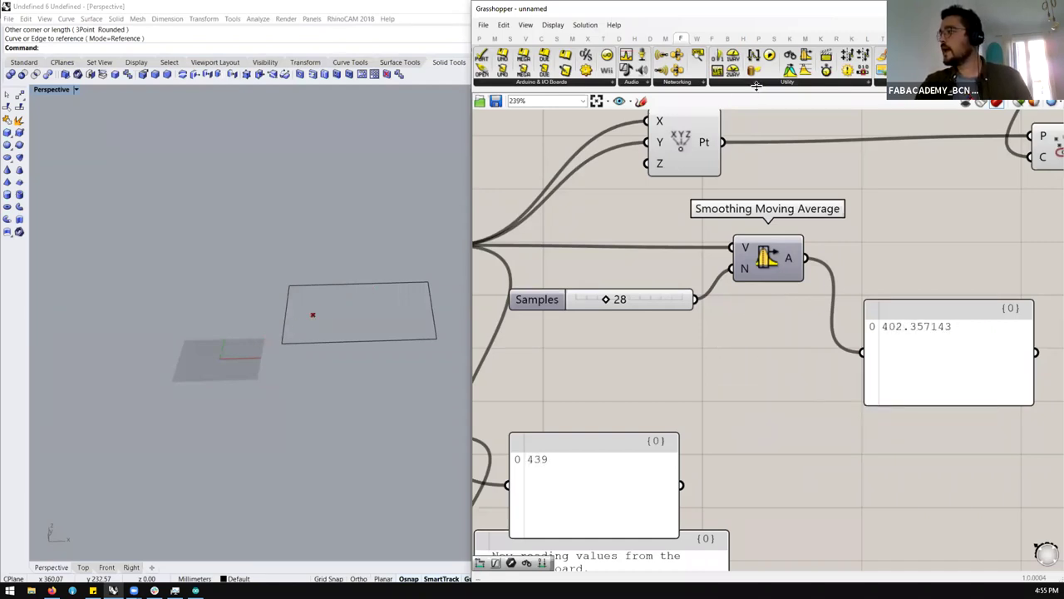
# Step: Try out a Firefly PID component below the Smoothing Moving Average component and remove it
pyautogui.click(757, 86)
pyautogui.moveTo(807, 171); pyautogui.dragTo(756, 382)
pyautogui.click(767, 390)
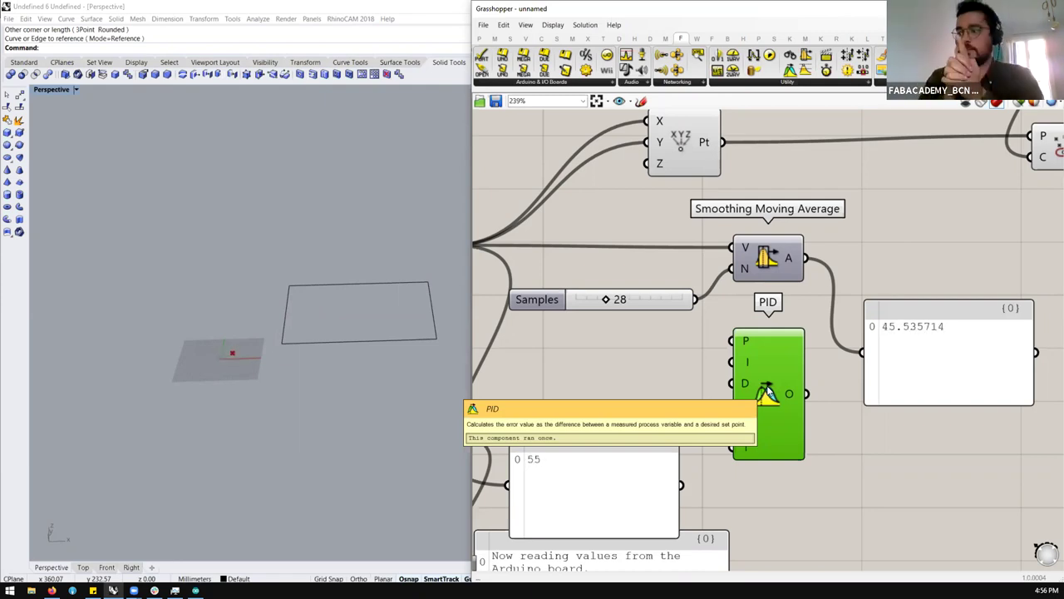
pyautogui.scroll(-3, 765, 395)
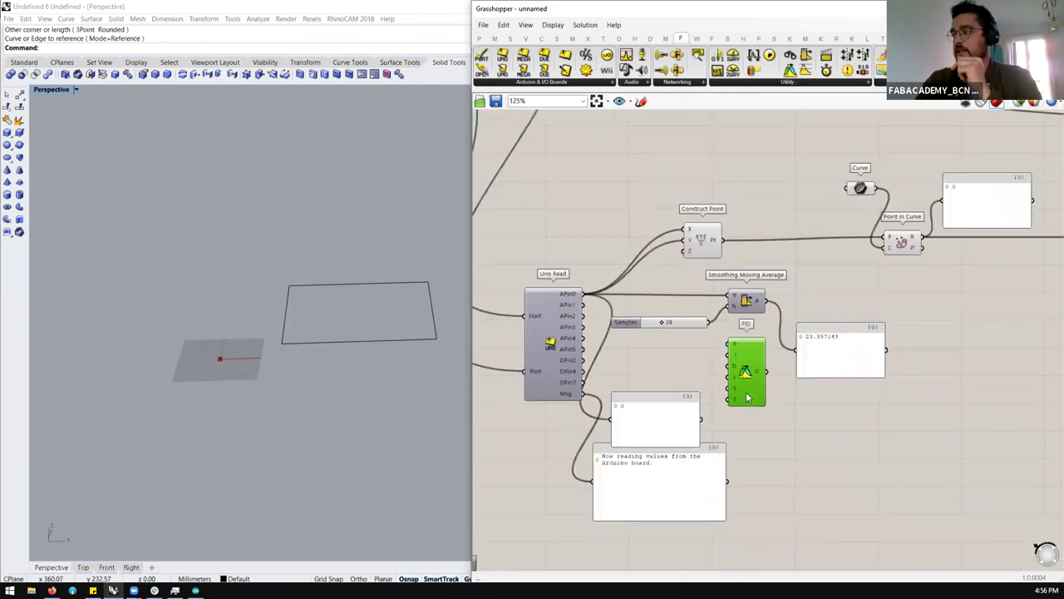
pyautogui.scroll(4, 747, 398)
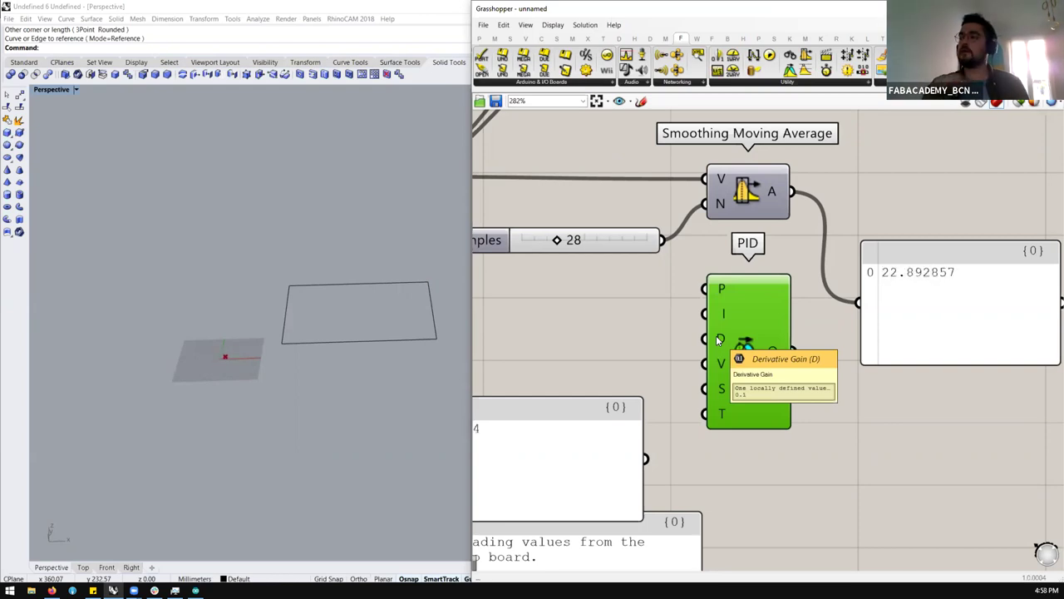
pyautogui.scroll(-1, 741, 320)
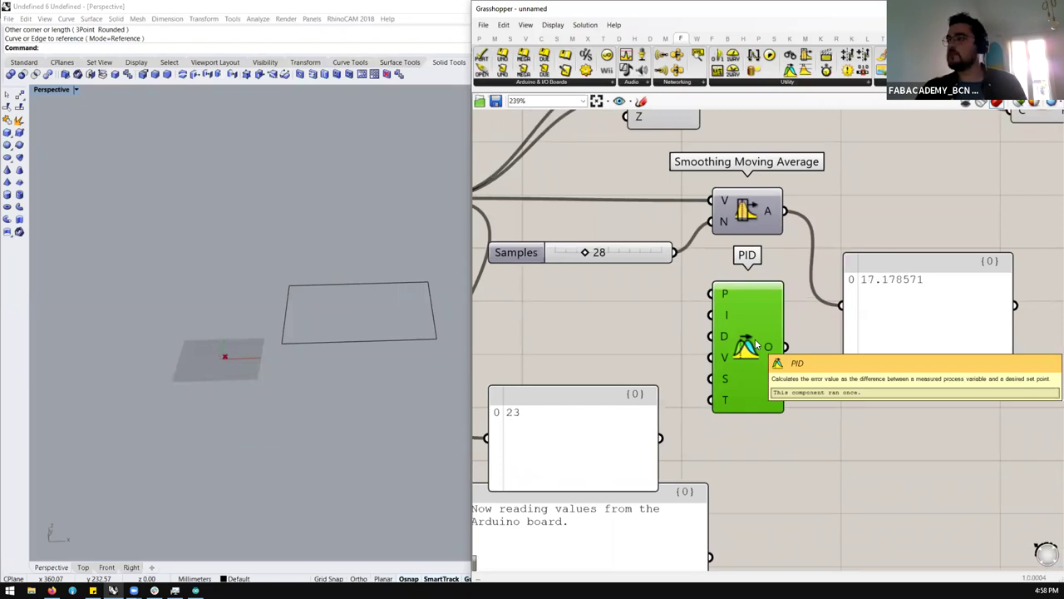
pyautogui.press('Delete')
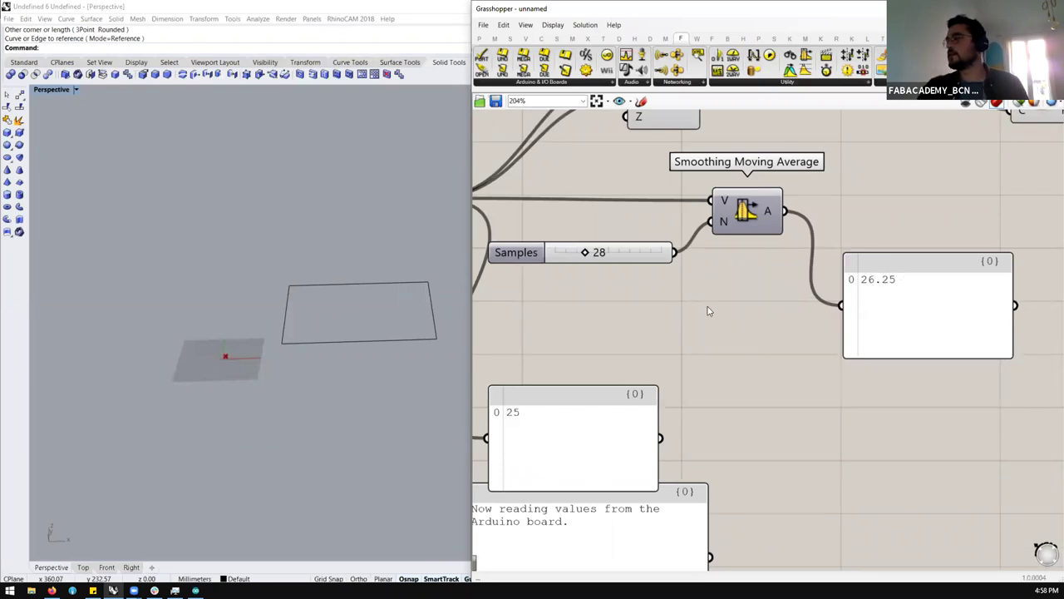
# Step: Set the Samples slider to 79 and move the raw APin0 value panel up beneath it
pyautogui.scroll(-5, 707, 309)
pyautogui.scroll(4, 643, 278)
pyautogui.moveTo(636, 272); pyautogui.dragTo(682, 274)
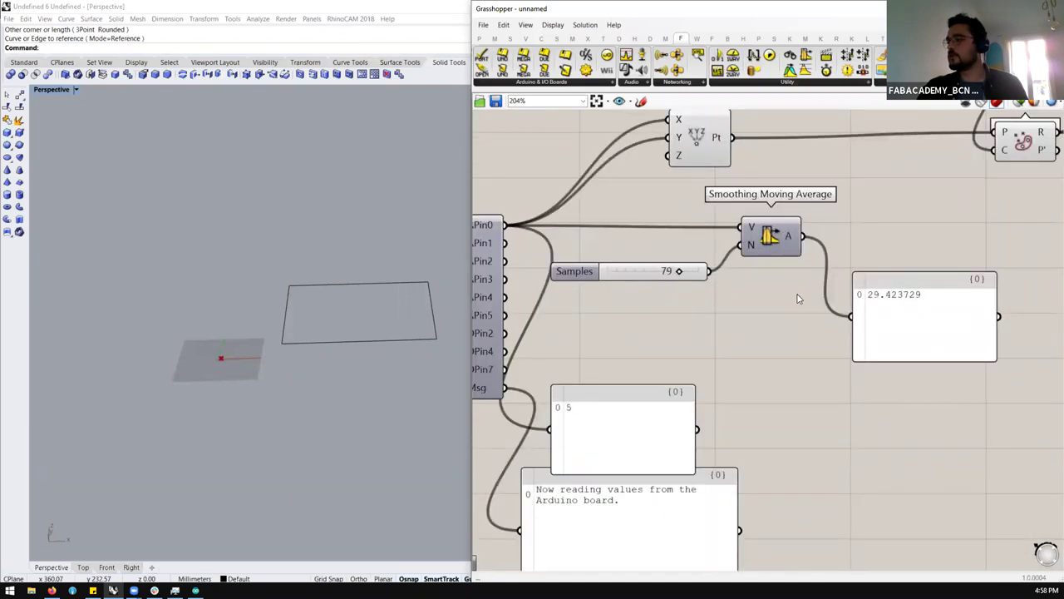
pyautogui.scroll(-1, 796, 297)
pyautogui.click(668, 380)
pyautogui.moveTo(667, 380); pyautogui.dragTo(692, 323)
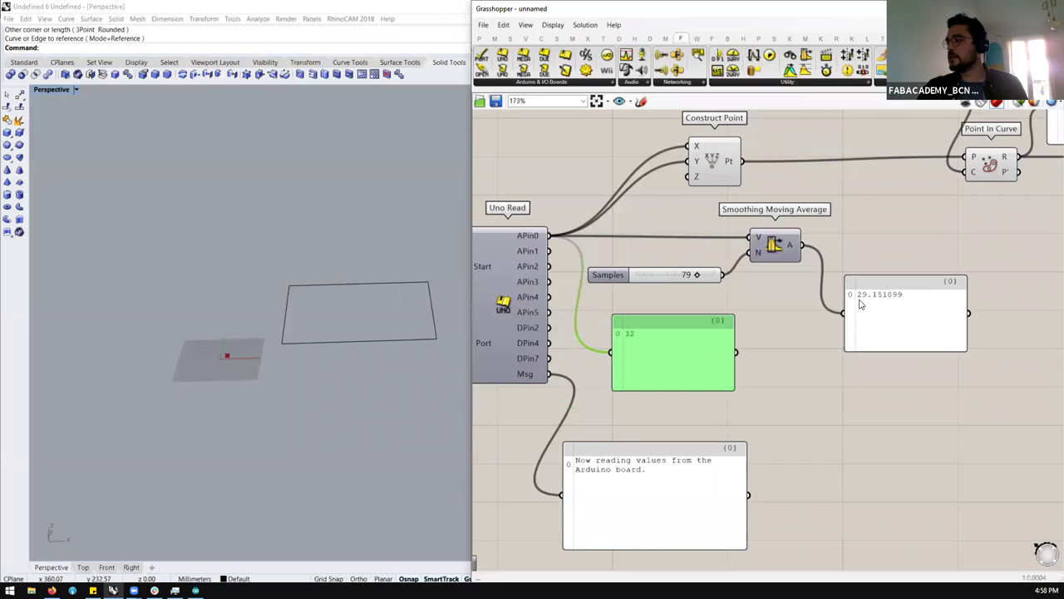
# Step: Rewire the Construct Point X and Y inputs to the Smoothing Moving Average output, and shift Construct Point closer to Point In Curve
pyautogui.scroll(-1, 831, 299)
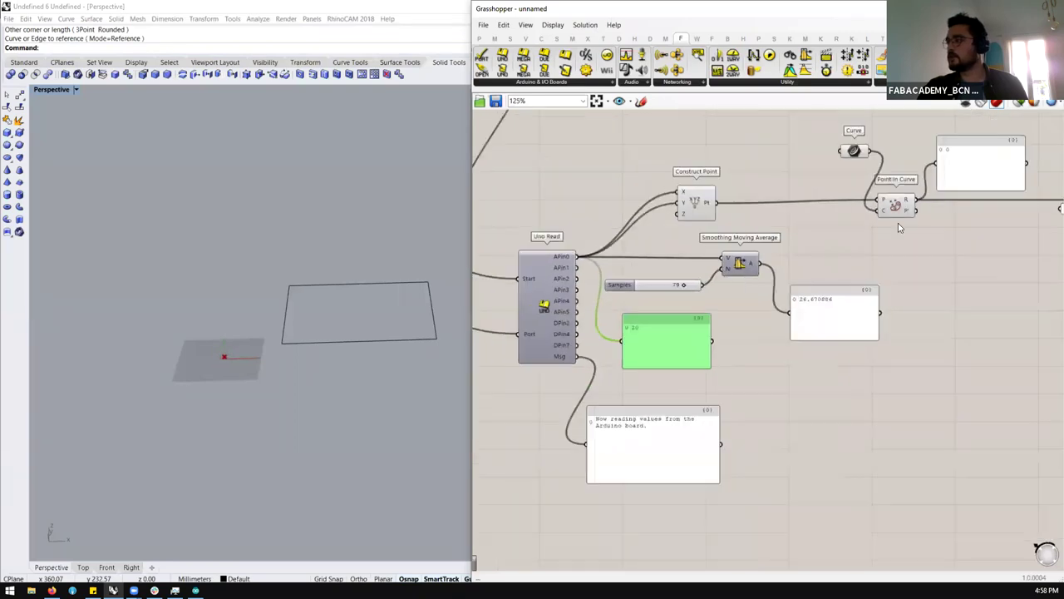
pyautogui.moveTo(815, 262); pyautogui.dragTo(694, 296, button='right')
pyautogui.moveTo(690, 288); pyautogui.dragTo(590, 217)
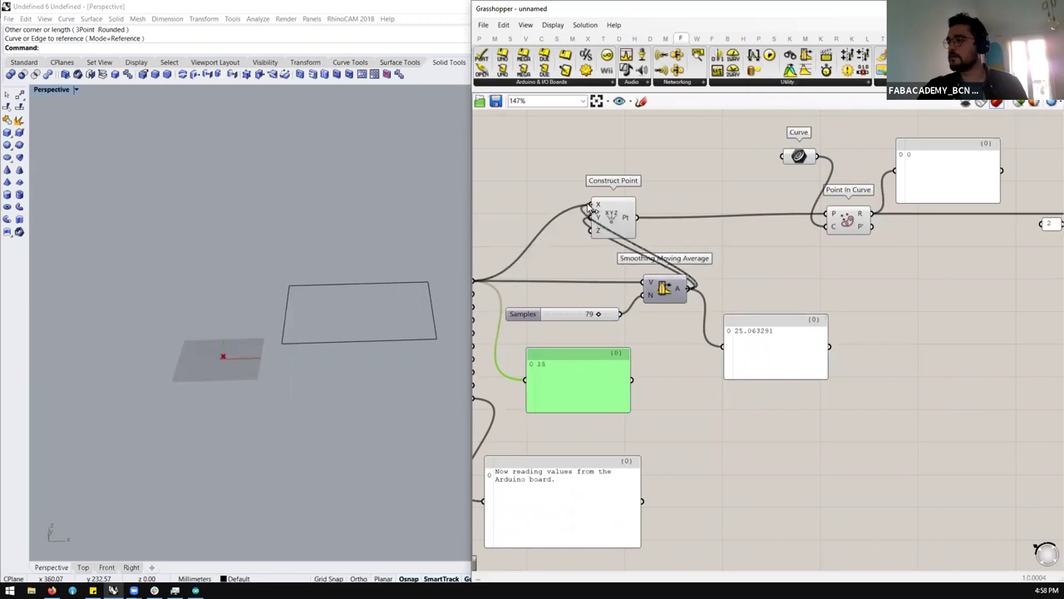
pyautogui.moveTo(614, 224); pyautogui.dragTo(704, 227)
# Step: Set the Samples slider to 17
pyautogui.scroll(3, 561, 342)
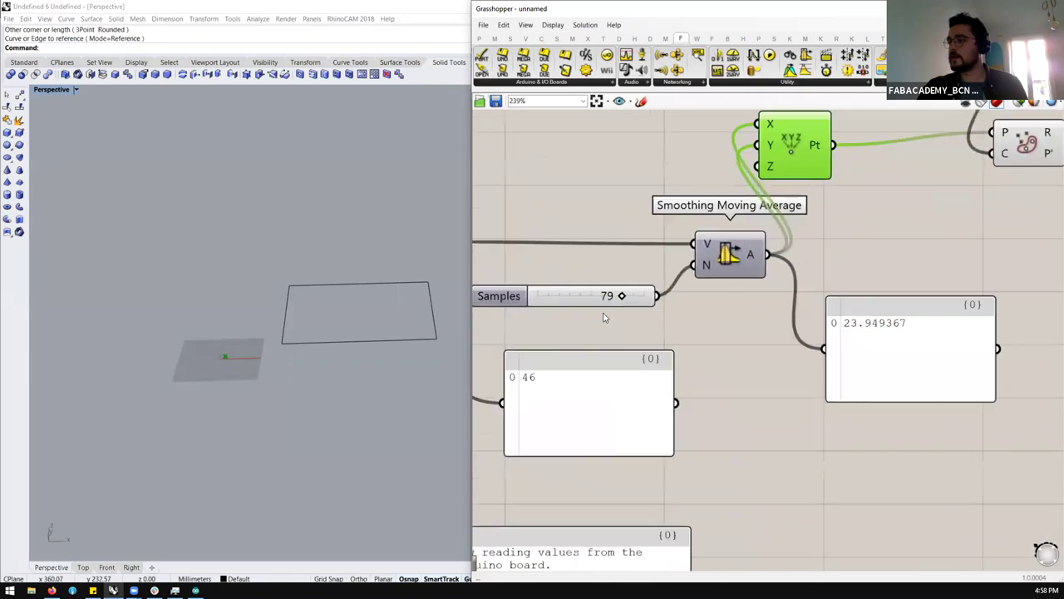
pyautogui.moveTo(625, 297); pyautogui.dragTo(555, 298)
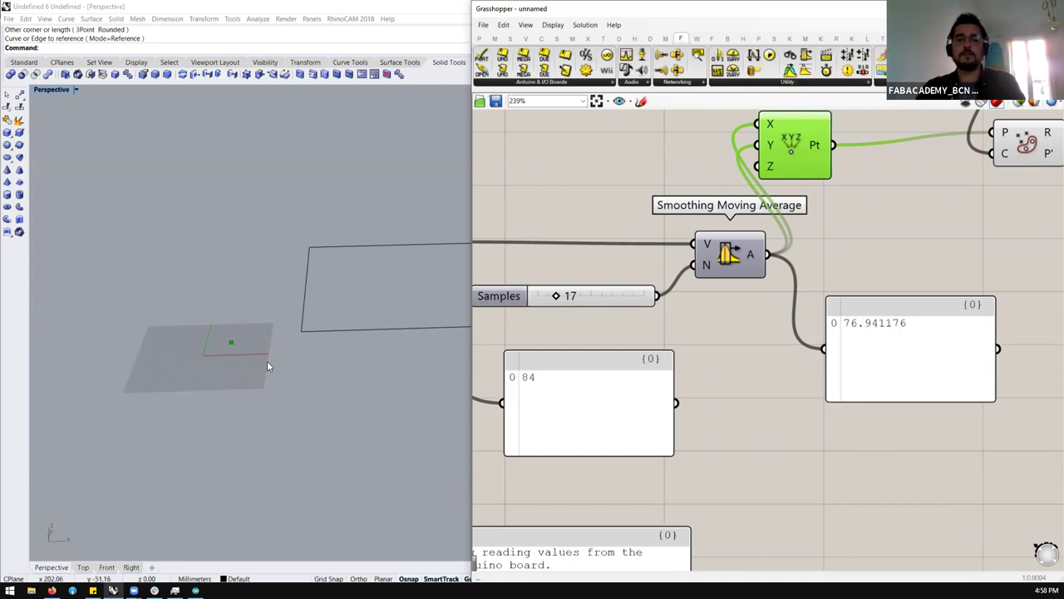
# Step: Examine the definition's data flow from Uno Read through the Smoothing Moving Average and Point In Curve to Uno Write
pyautogui.scroll(-6, 532, 369)
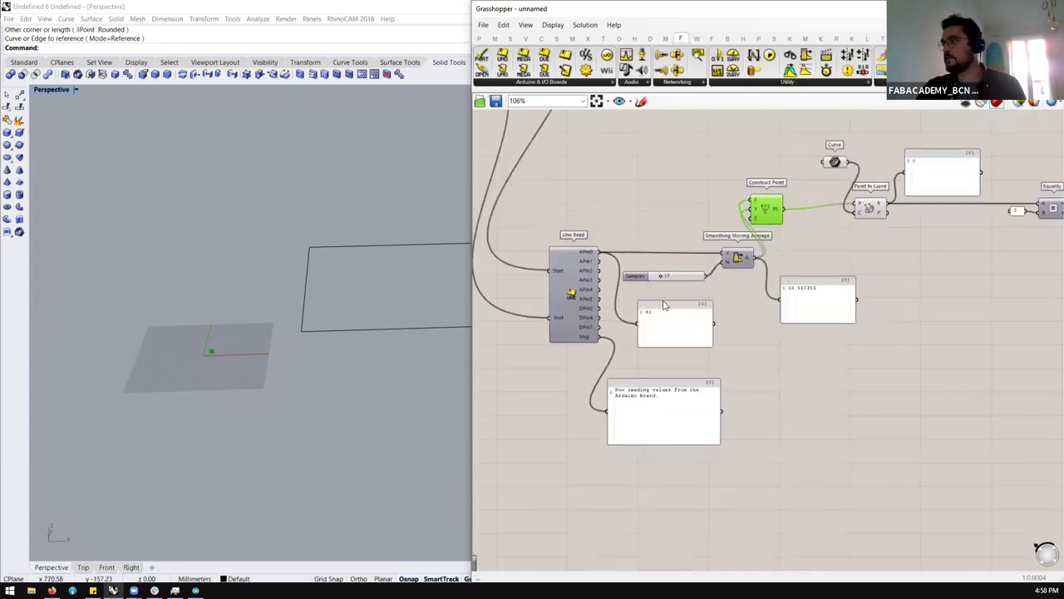
pyautogui.scroll(3, 673, 297)
pyautogui.click(671, 296)
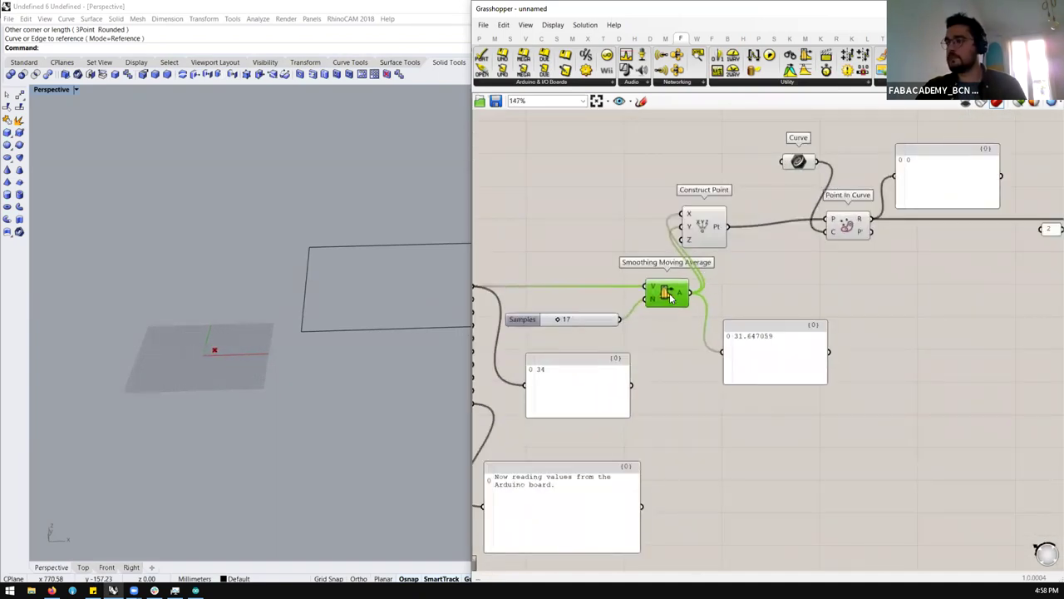
pyautogui.scroll(-5, 723, 293)
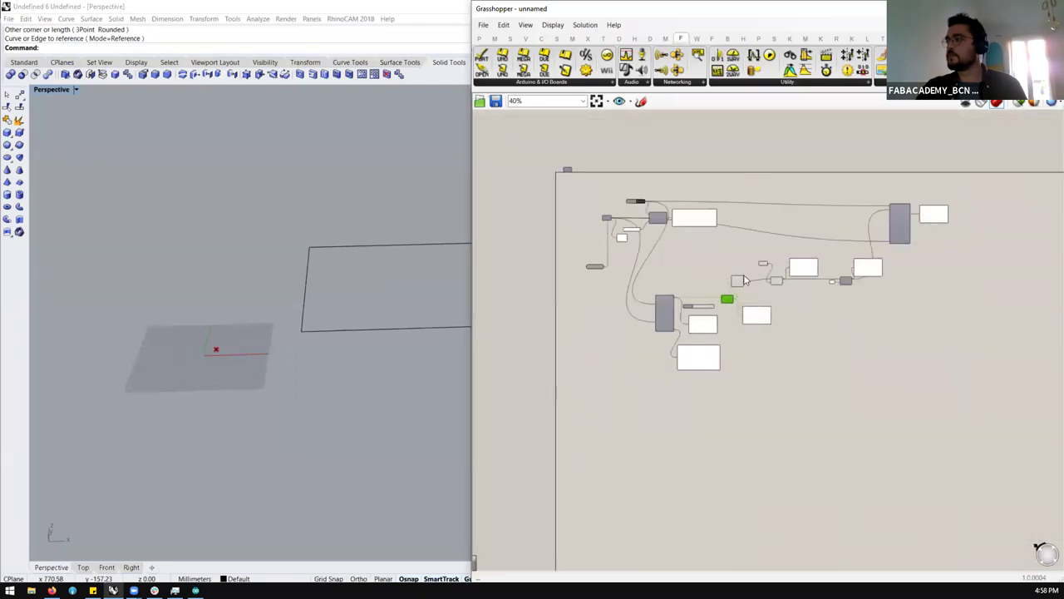
pyautogui.scroll(2, 857, 233)
pyautogui.scroll(2, 971, 261)
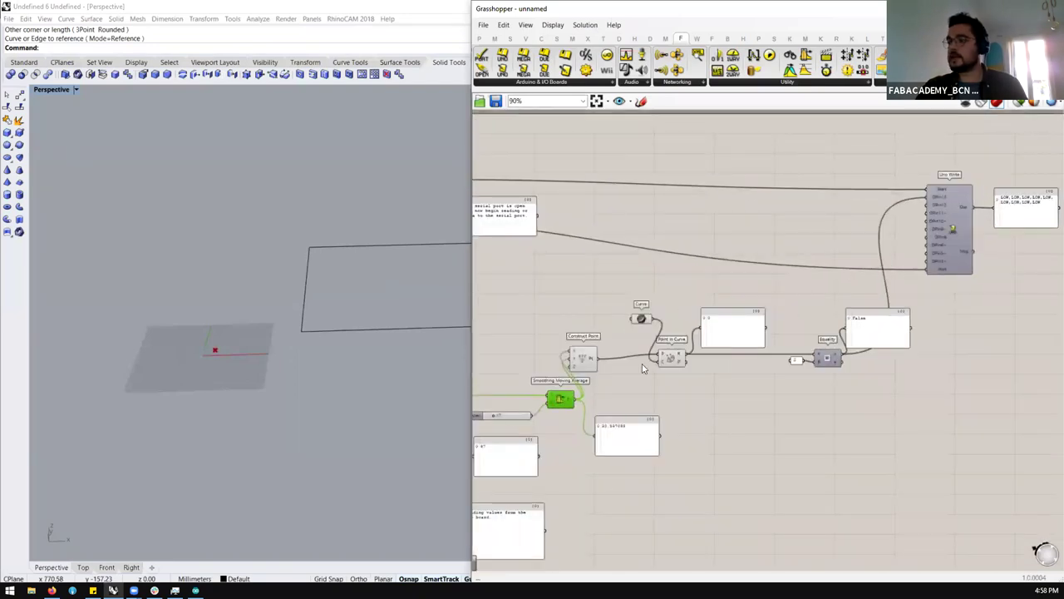
pyautogui.scroll(-2, 835, 300)
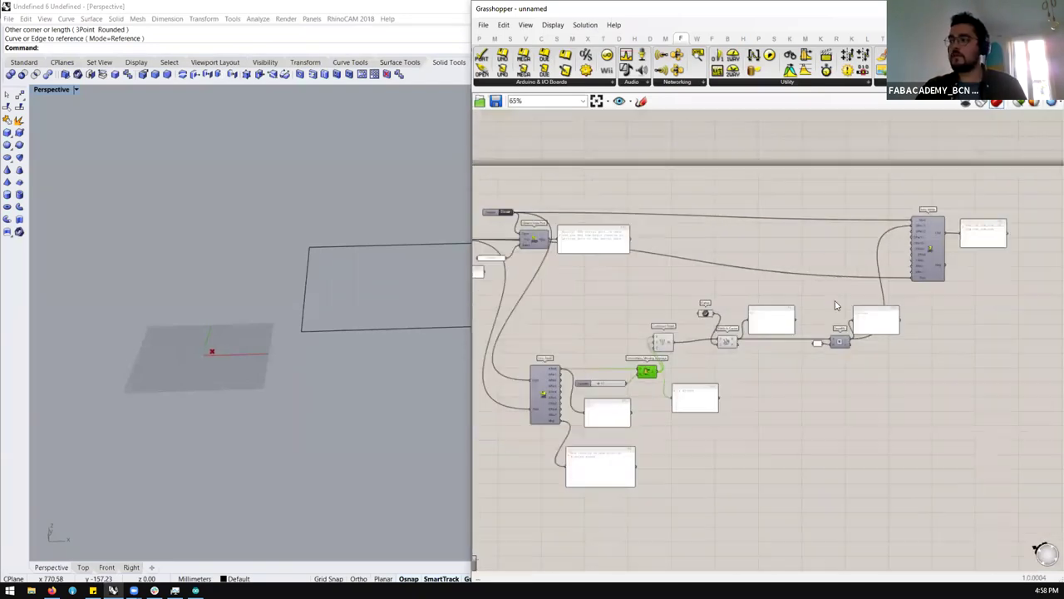
pyautogui.scroll(1, 657, 287)
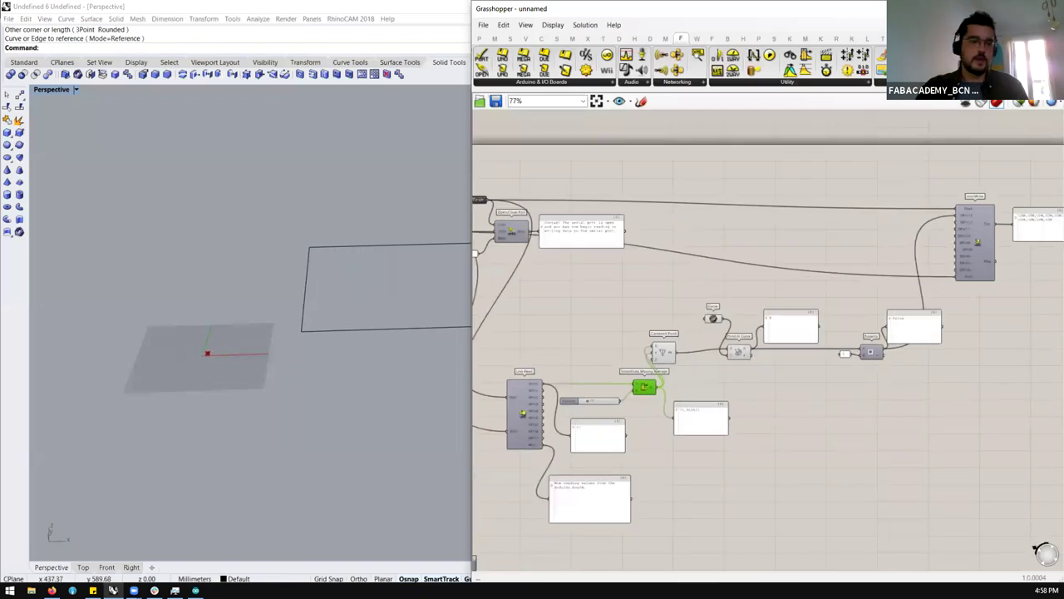
# Step: Show the folder of Firefly example files in File Explorer as a detailed list
pyautogui.click(31, 590)
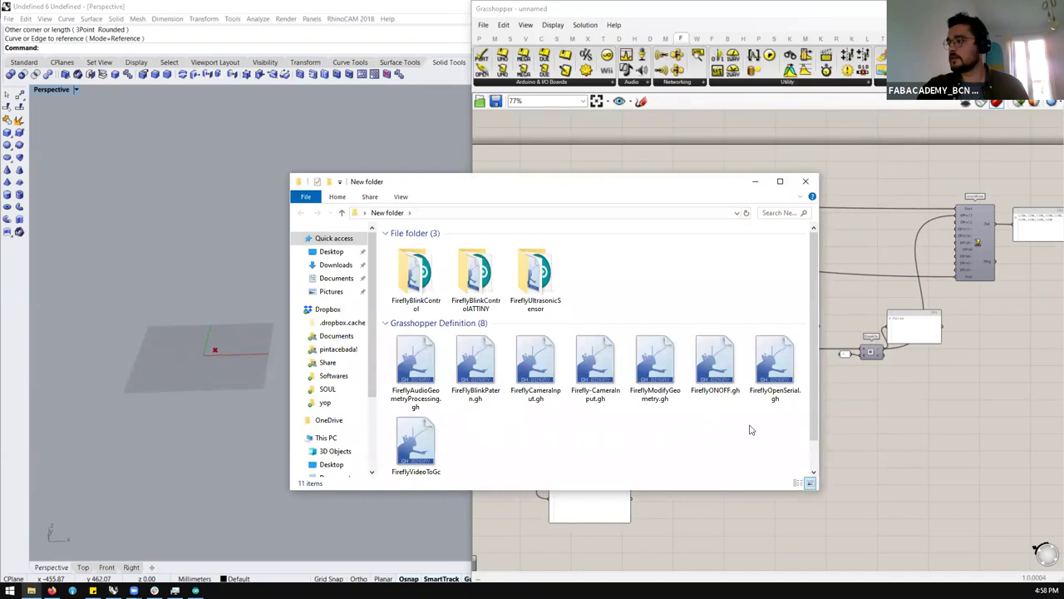
pyautogui.click(797, 482)
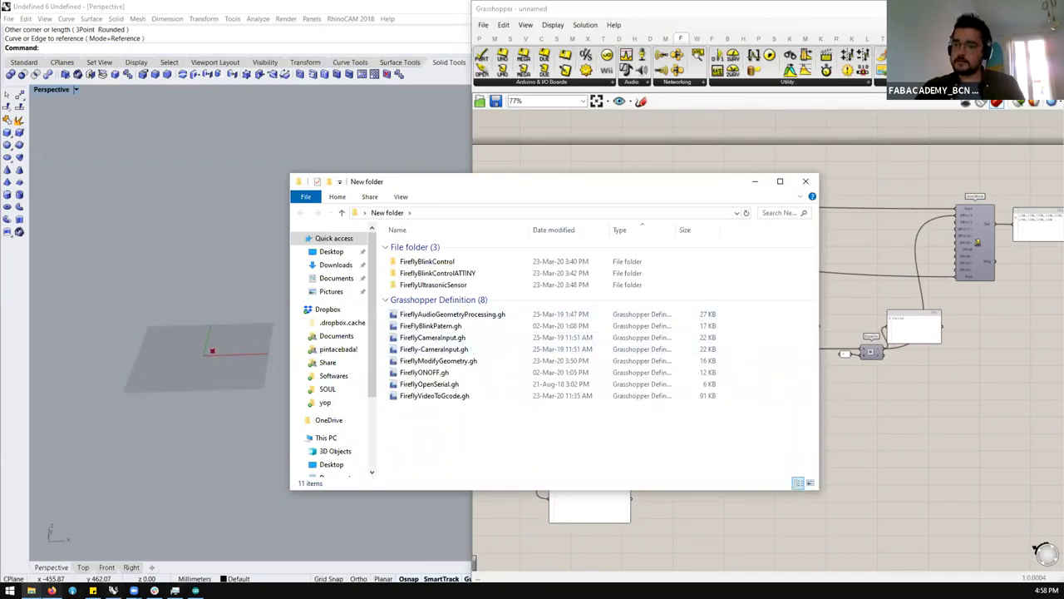
# Step: Switch to the FabAcademyBCN page in Firefox and find the example files download link for the class
pyautogui.click(52, 591)
pyautogui.click(243, 9)
pyautogui.scroll(20, 474, 216)
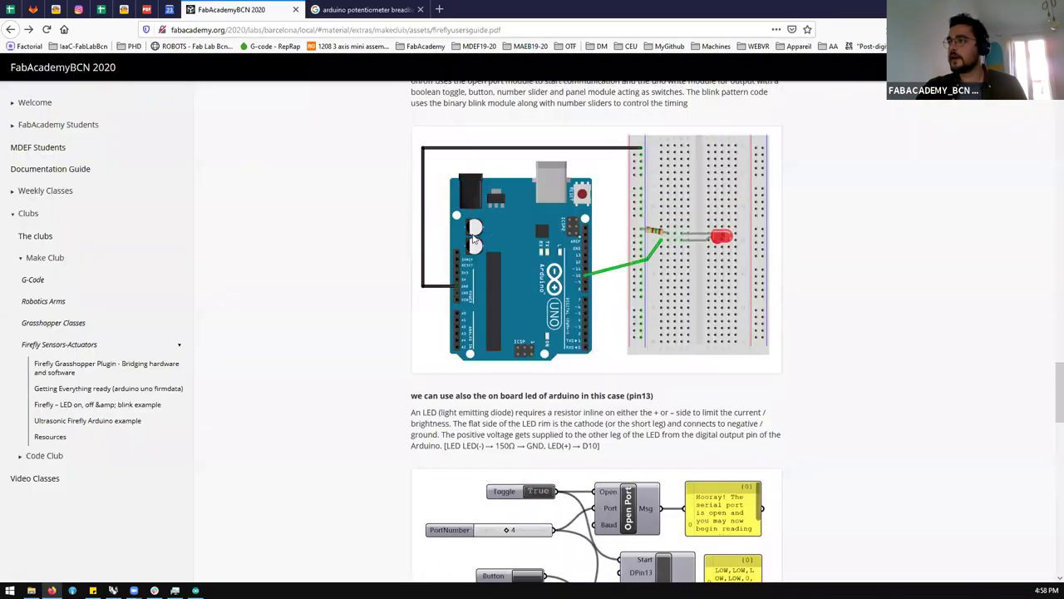
pyautogui.scroll(3, 482, 276)
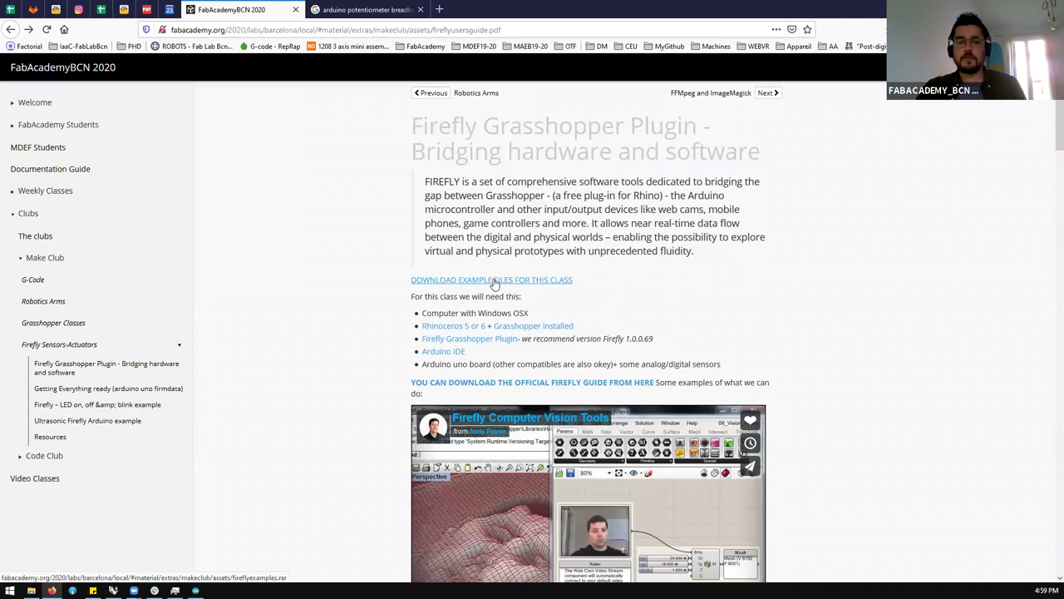
# Step: Return to File Explorer, reshape the example folder window to uncover the Grasshopper canvas, and try to load FireflyONOFF.gh onto it
pyautogui.hotkey('alt', 'Tab')
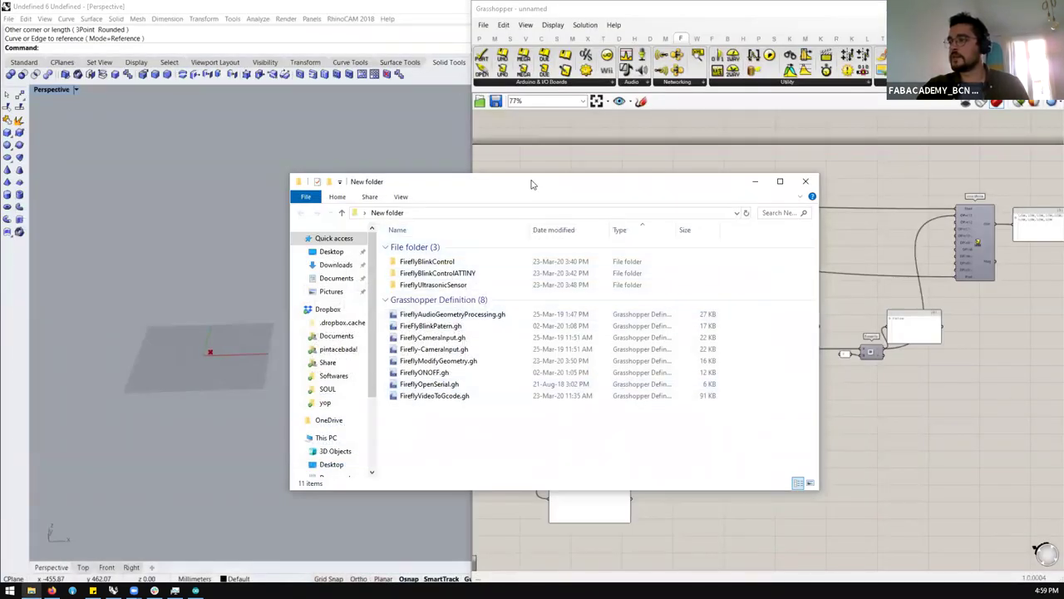
pyautogui.moveTo(532, 184); pyautogui.dragTo(341, 93)
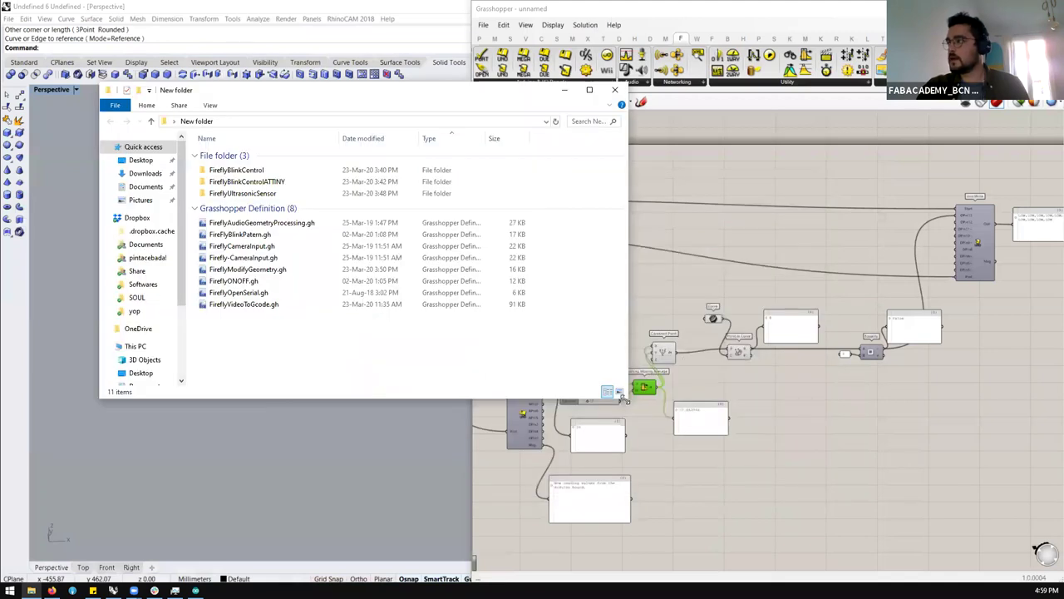
pyautogui.moveTo(623, 397); pyautogui.dragTo(514, 506)
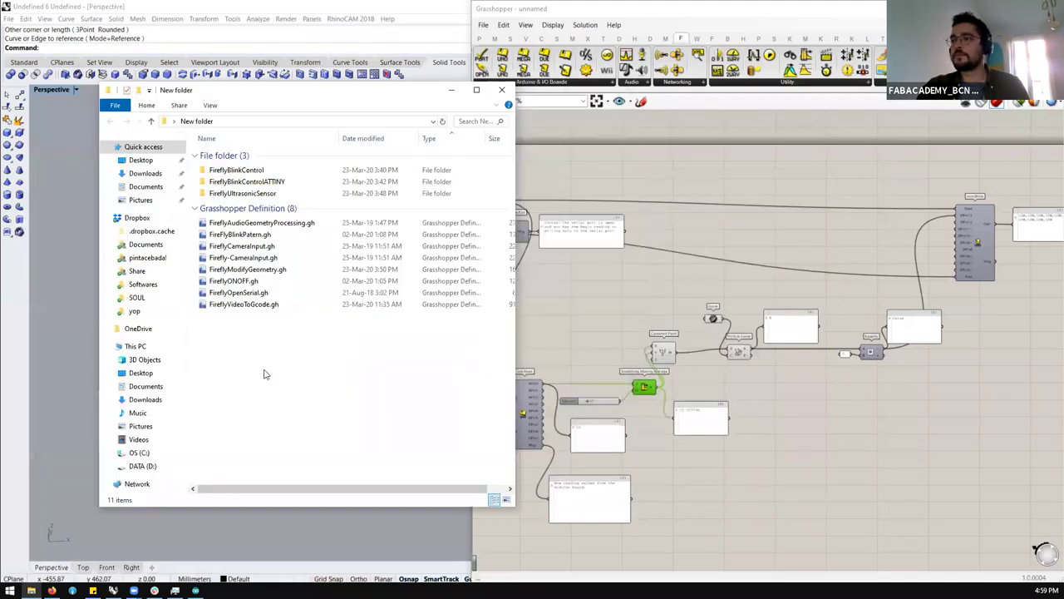
pyautogui.click(231, 282)
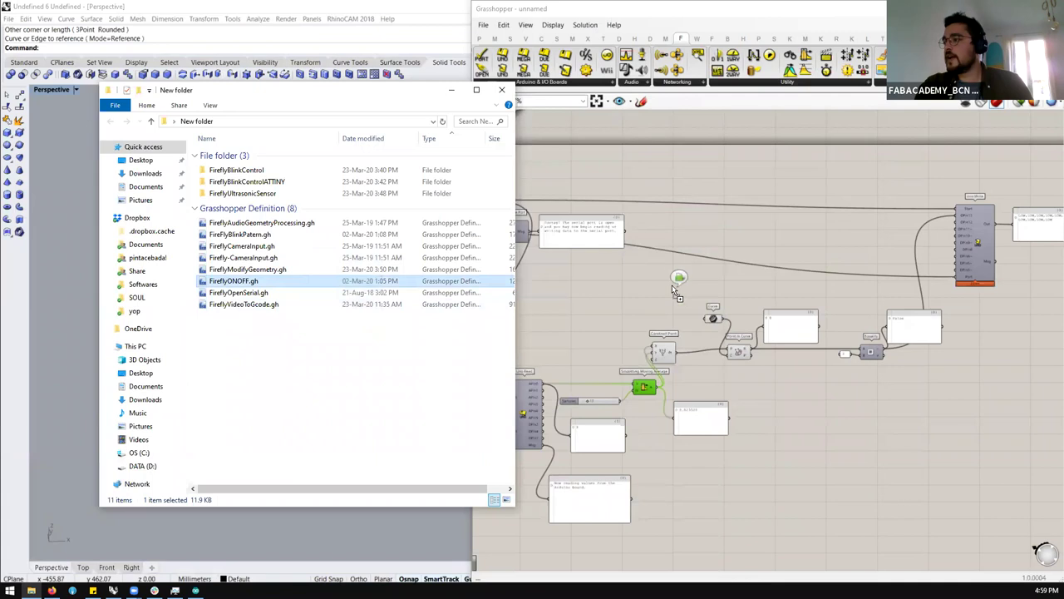
pyautogui.click(757, 230)
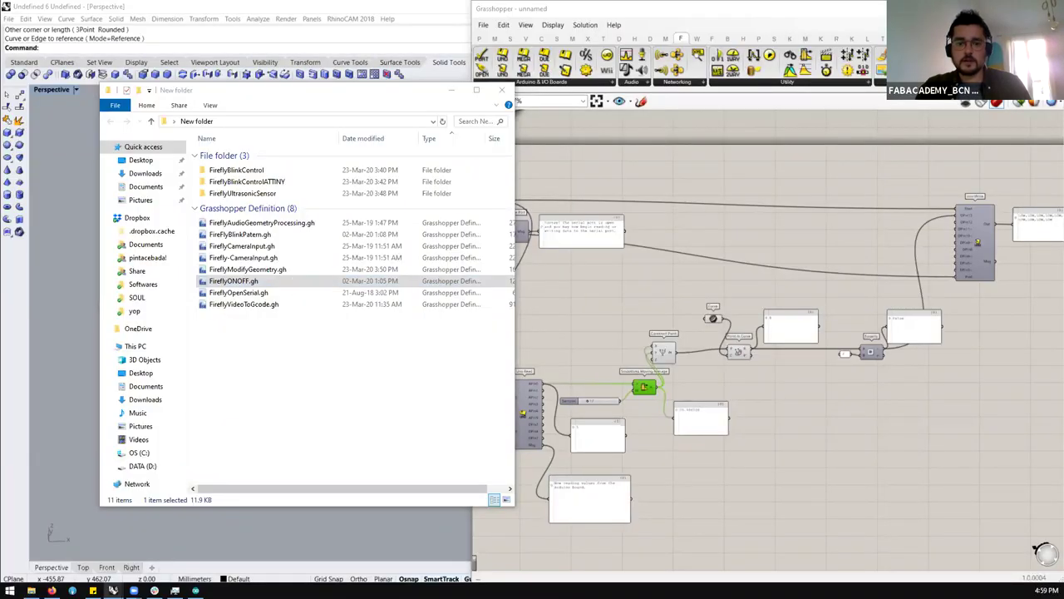
# Step: Move the folder window clear of the FireflyONOFF definition and try opening the serial port on port 4, returning its toggle to False
pyautogui.moveTo(354, 92); pyautogui.dragTo(396, 296)
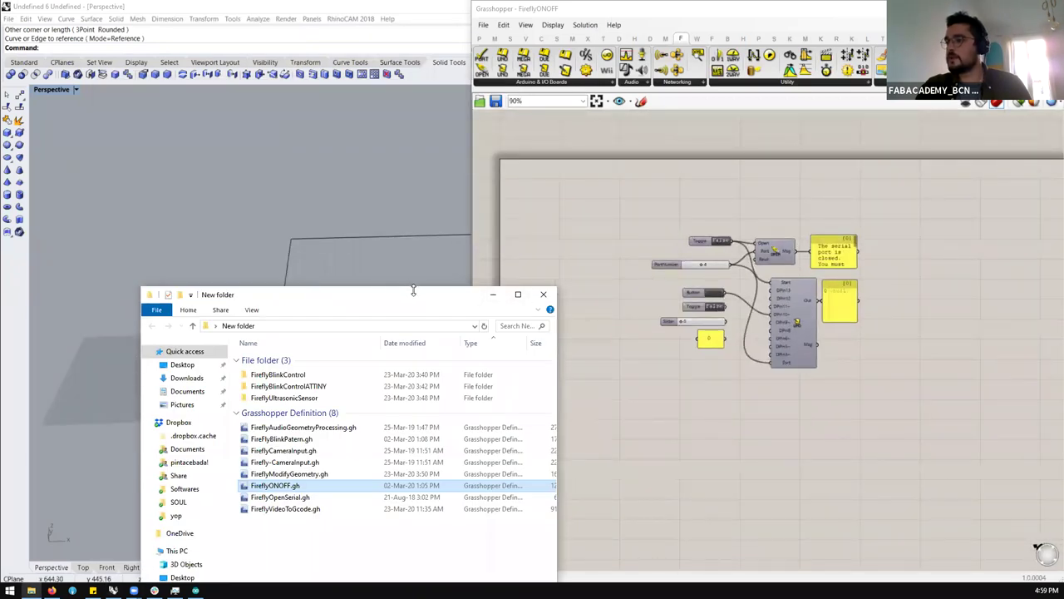
pyautogui.moveTo(413, 291); pyautogui.dragTo(413, 465)
pyautogui.click(690, 252)
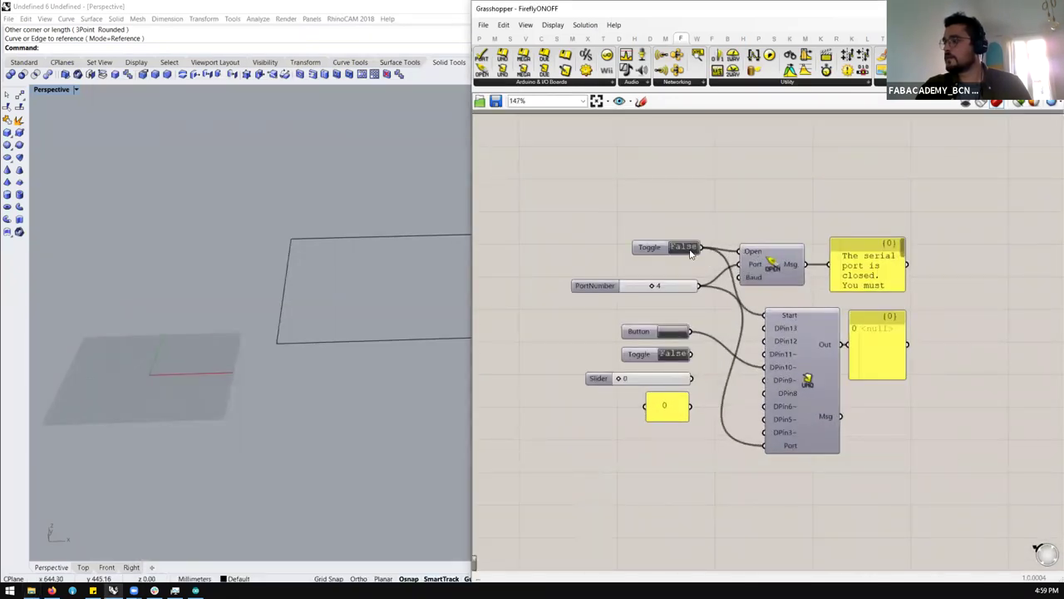
pyautogui.doubleClick(689, 253)
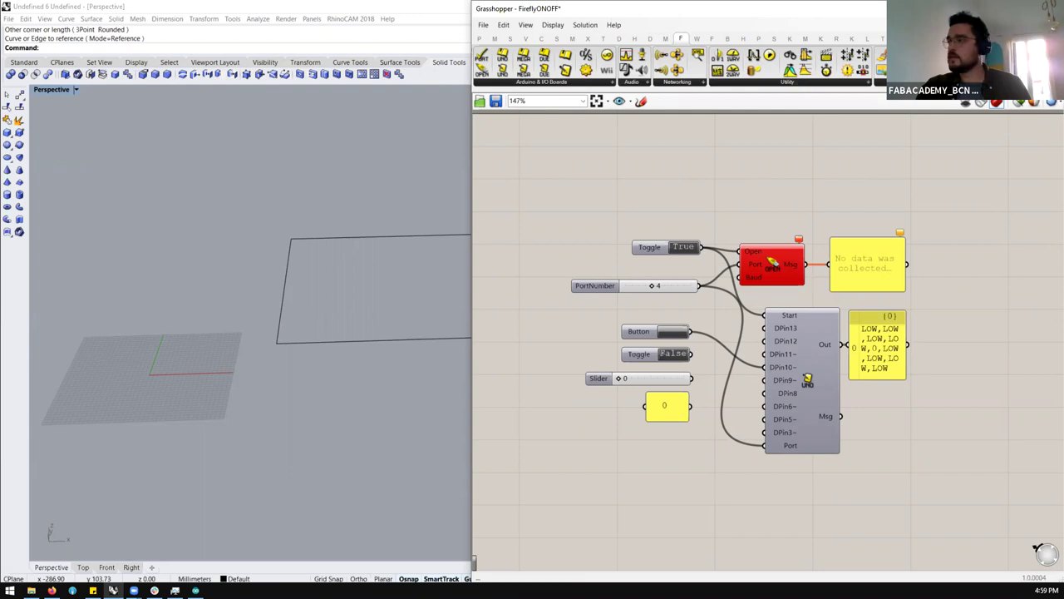
pyautogui.scroll(3, 690, 251)
pyautogui.doubleClick(691, 251)
pyautogui.scroll(-2, 691, 252)
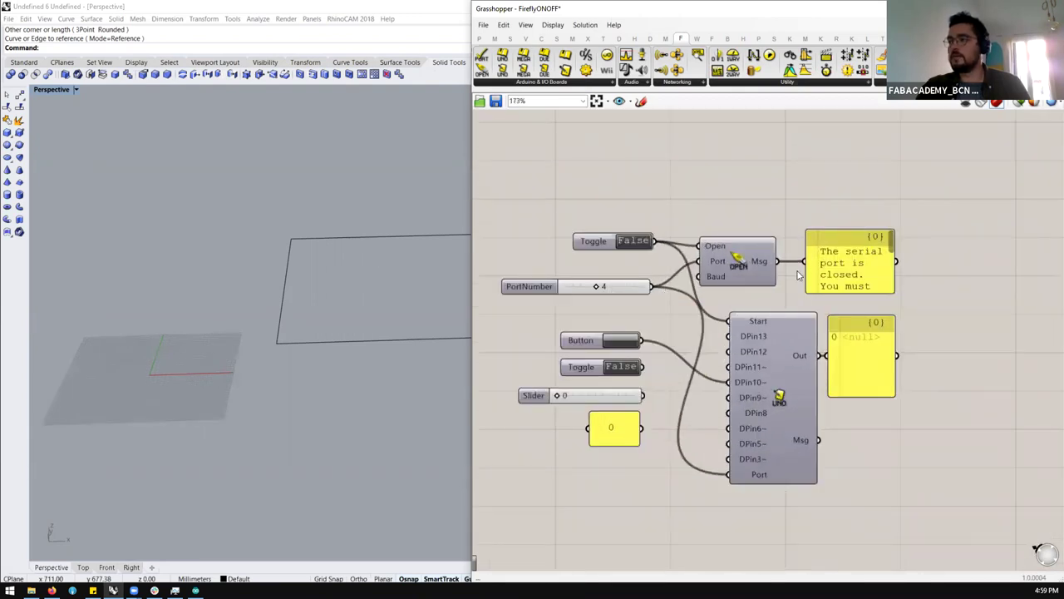
# Step: Place a Firefly Ports Available component above the definition and wire its output to a new panel
pyautogui.scroll(-1, 636, 314)
pyautogui.click(545, 83)
pyautogui.moveTo(541, 105); pyautogui.dragTo(536, 199)
pyautogui.doubleClick(591, 202)
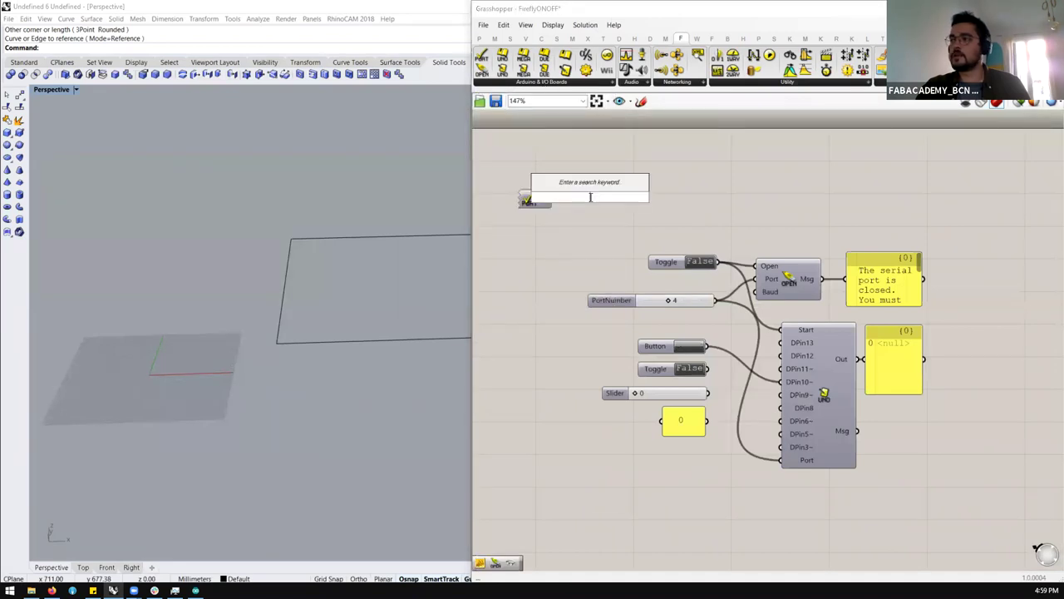
pyautogui.write('panel')
pyautogui.press('Return')
pyautogui.moveTo(590, 202); pyautogui.dragTo(628, 193)
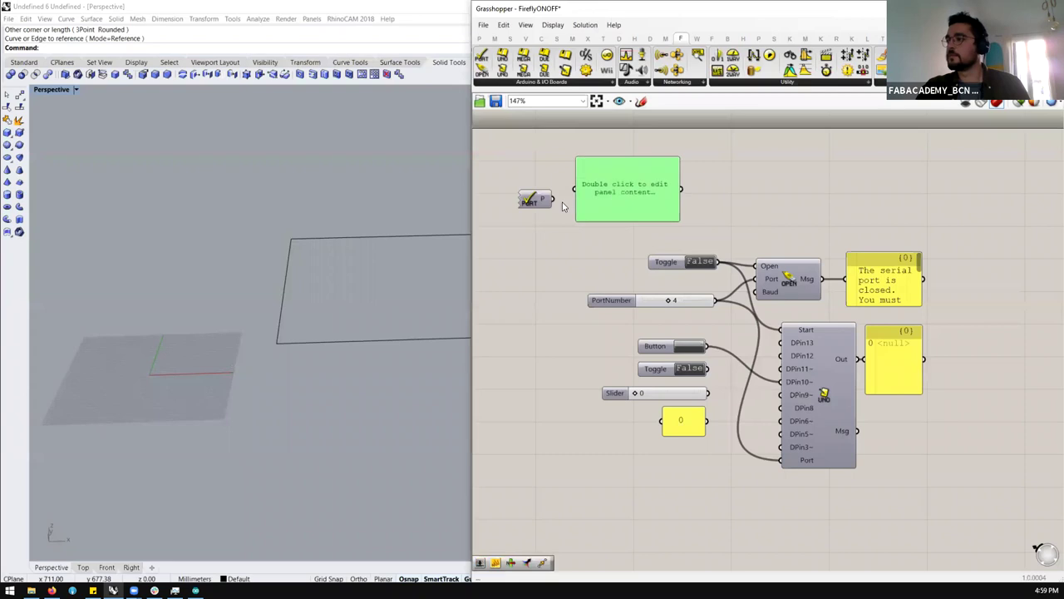
pyautogui.moveTo(562, 199); pyautogui.dragTo(576, 190)
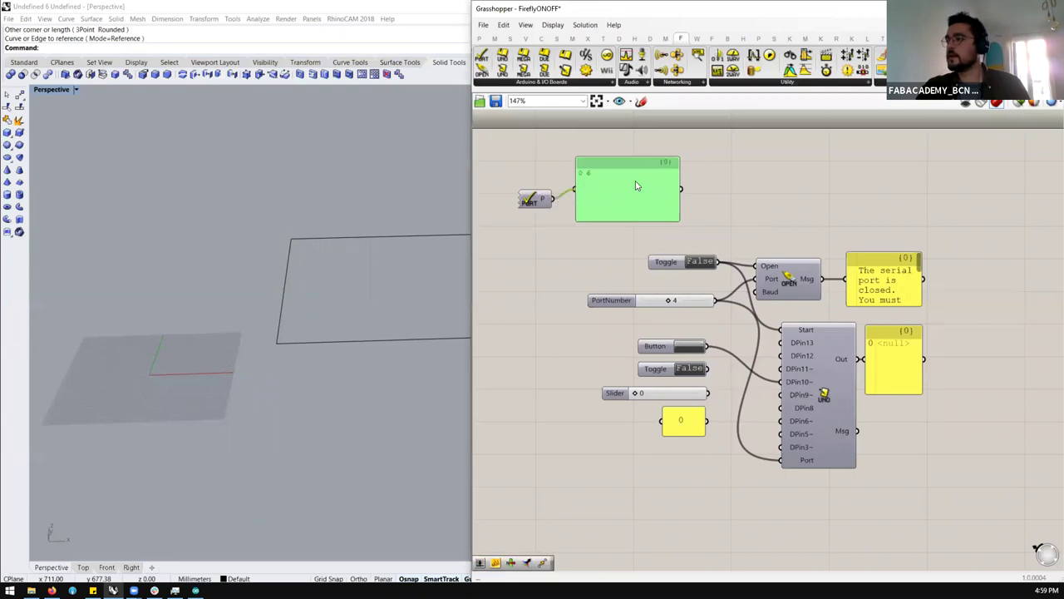
# Step: Set PortNumber to 6 and test opening and closing the serial port with its toggle, widening the port's message panel
pyautogui.moveTo(674, 304); pyautogui.dragTo(681, 301)
pyautogui.doubleClick(699, 261)
pyautogui.moveTo(919, 306); pyautogui.dragTo(991, 314)
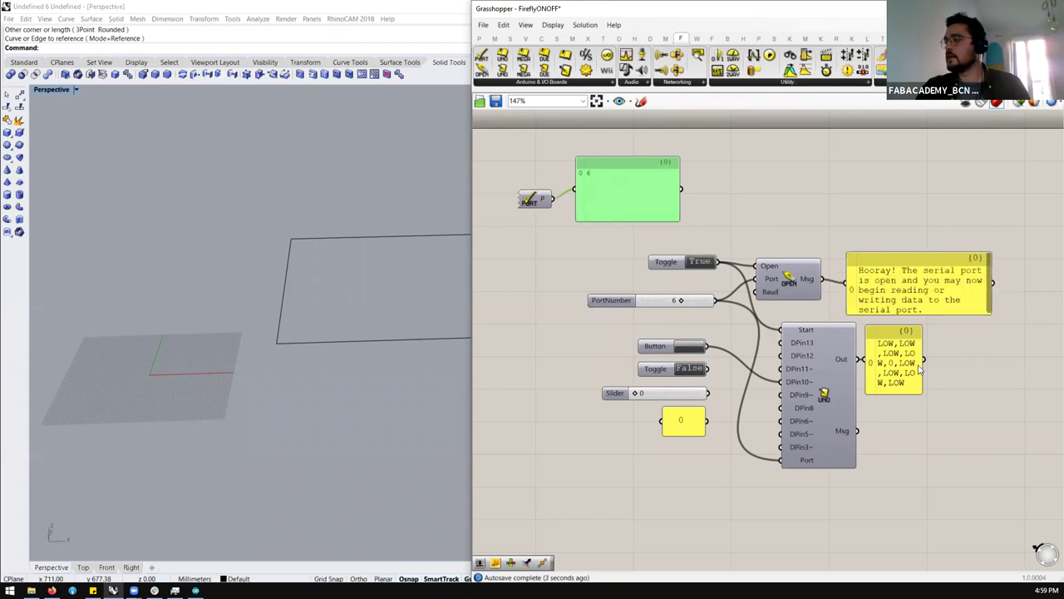
pyautogui.click(701, 260)
pyautogui.doubleClick(701, 260)
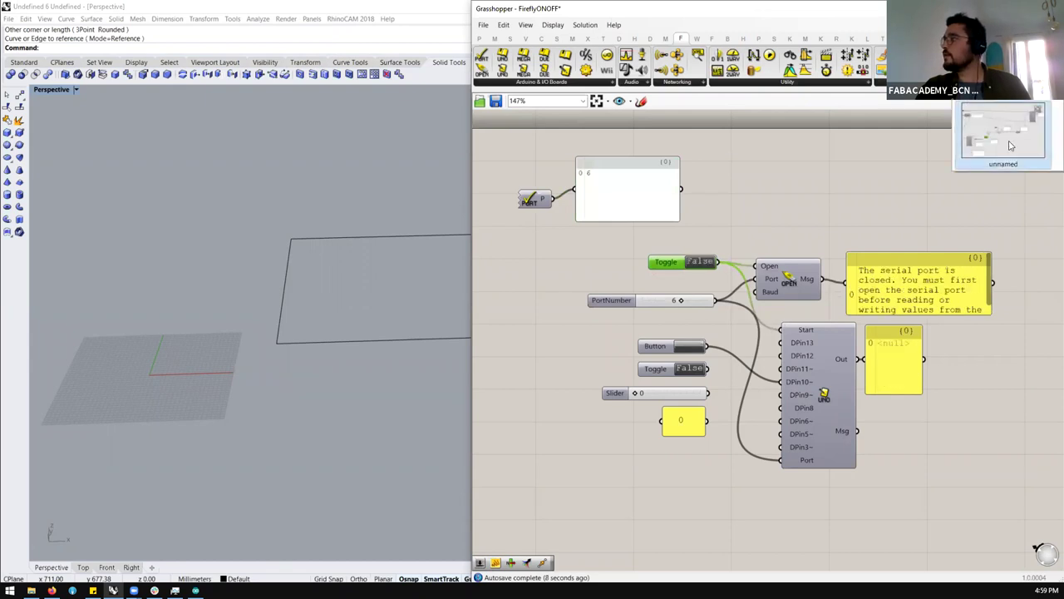
# Step: Switch to the unnamed definition and close its serial port by setting the toggle to False
pyautogui.click(1006, 133)
pyautogui.scroll(-2, 800, 236)
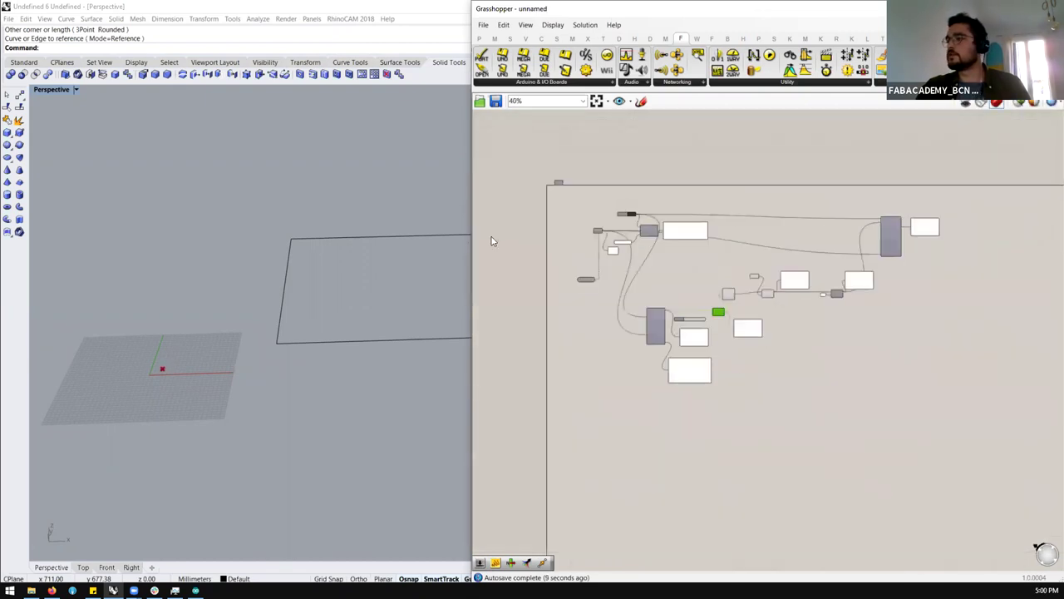
pyautogui.scroll(6, 632, 199)
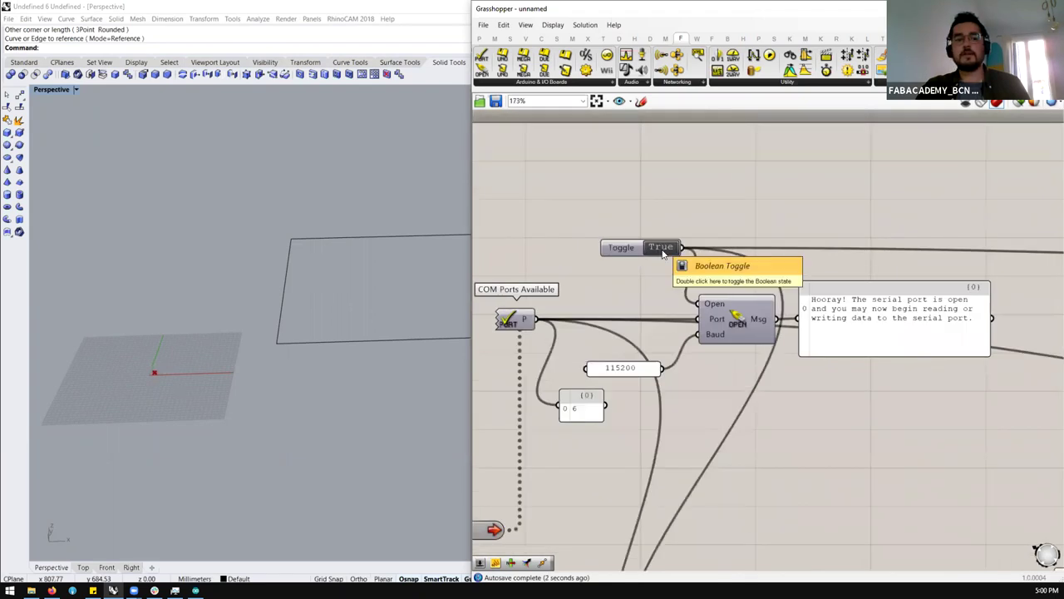
pyautogui.doubleClick(662, 248)
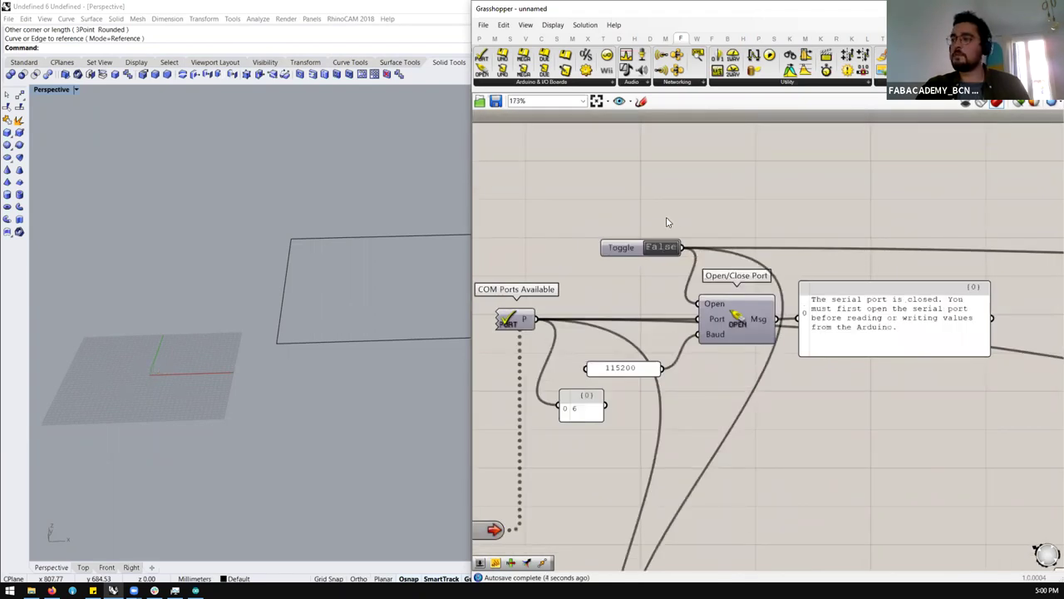
pyautogui.scroll(-5, 653, 255)
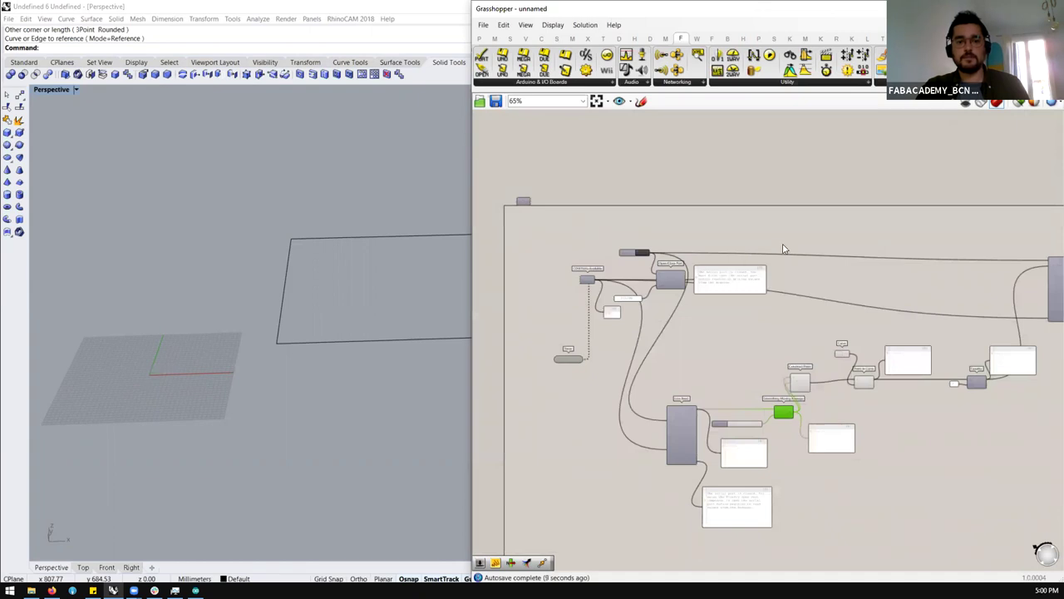
# Step: Return to the FireflyONOFF definition and examine its port components and the button, toggle and slider beside Uno Write
pyautogui.click(1036, 100)
pyautogui.click(1002, 133)
pyautogui.scroll(-2, 541, 258)
pyautogui.click(582, 231)
pyautogui.moveTo(586, 187); pyautogui.dragTo(516, 255)
pyautogui.moveTo(582, 221); pyautogui.dragTo(568, 183)
pyautogui.scroll(2, 681, 279)
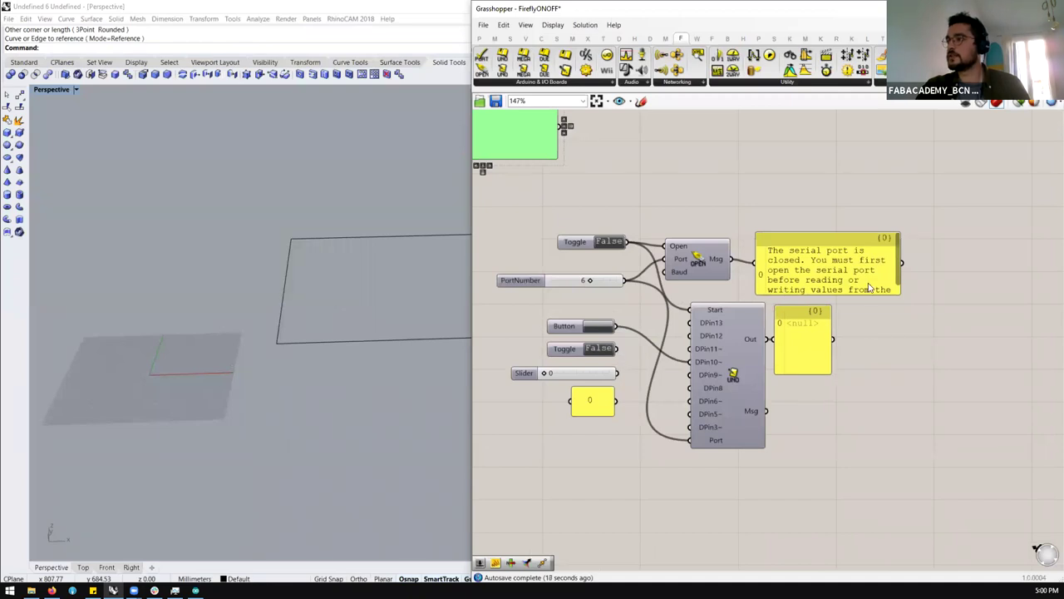
pyautogui.scroll(-1, 769, 343)
pyautogui.scroll(2, 812, 403)
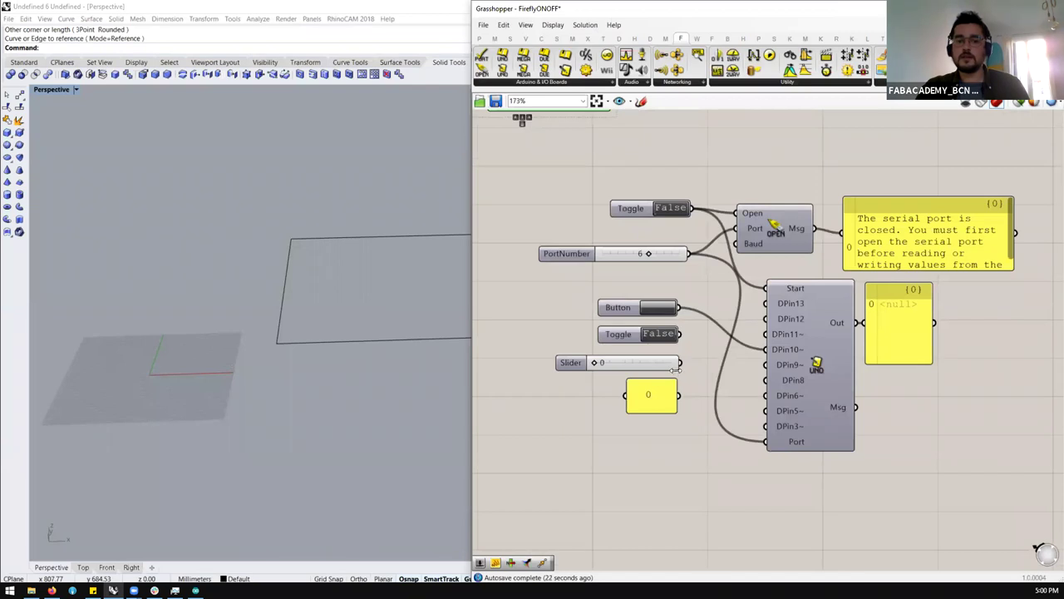
pyautogui.scroll(-3, 675, 371)
pyautogui.scroll(1, 726, 348)
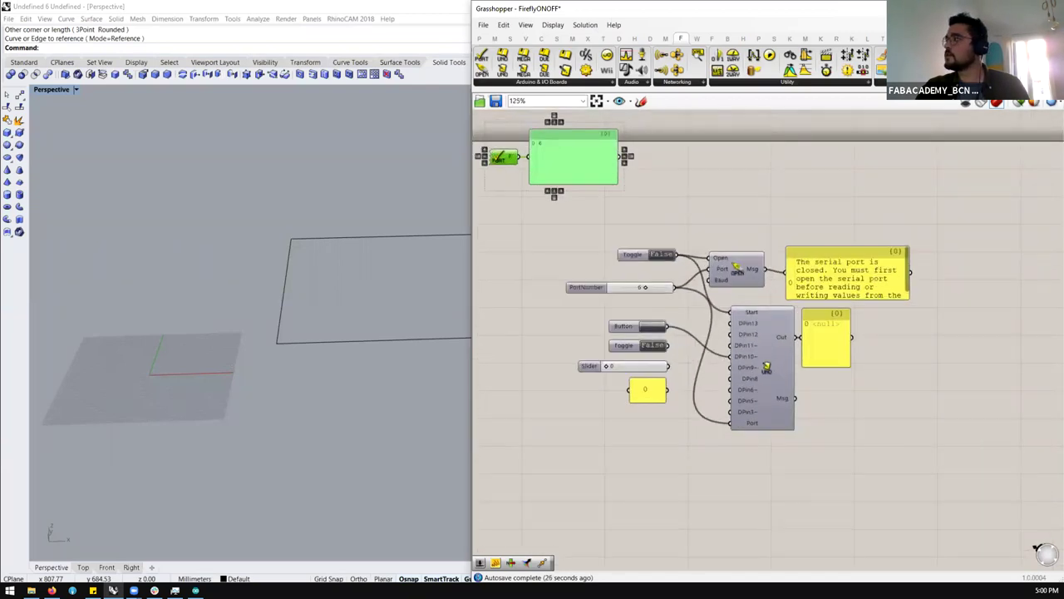
# Step: Close FireflyONOFF without saving and load FireflyOpenSerial.gh from the example folder onto the Grasshopper canvas
pyautogui.click(1052, 100)
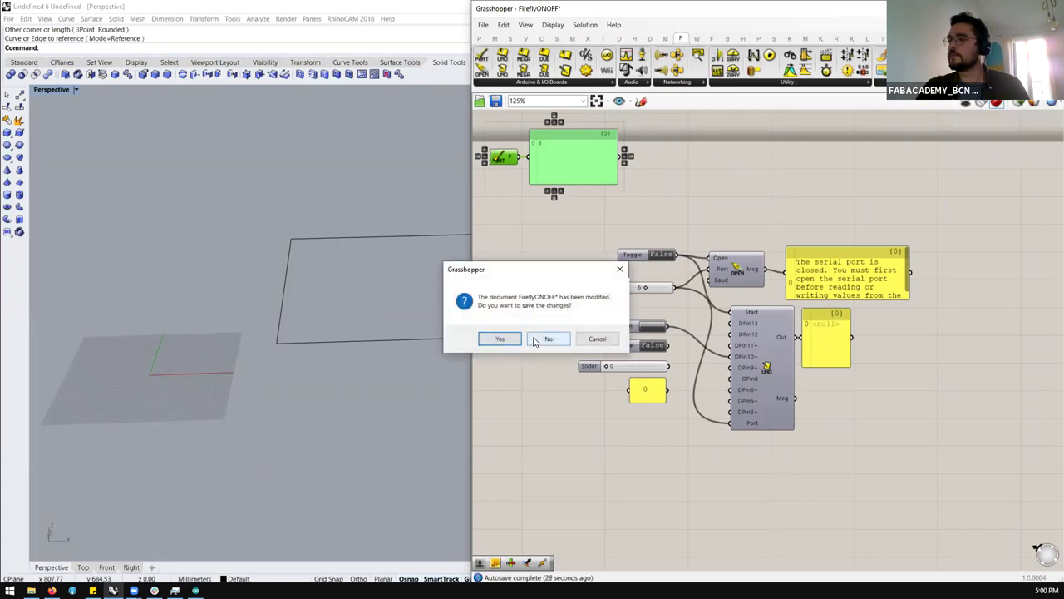
pyautogui.click(542, 339)
pyautogui.click(31, 591)
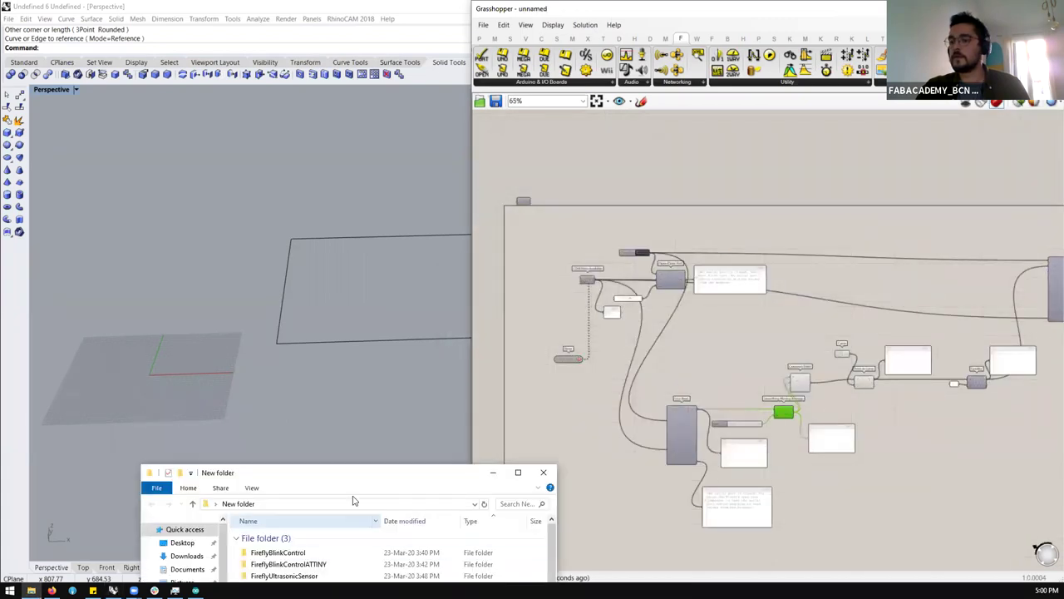
pyautogui.moveTo(333, 197); pyautogui.dragTo(320, 169)
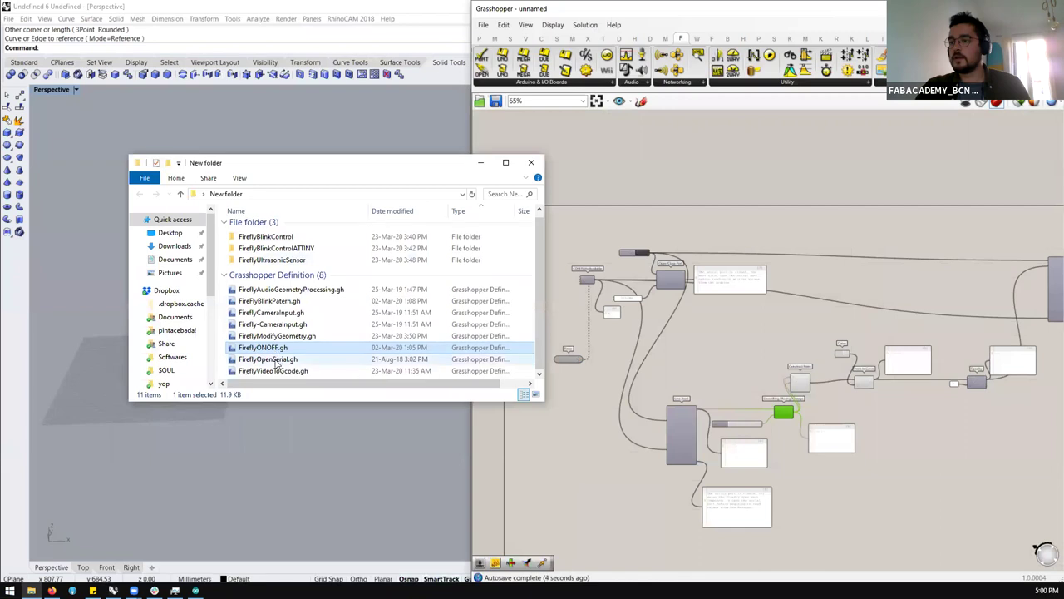
pyautogui.click(266, 359)
pyautogui.moveTo(259, 363); pyautogui.dragTo(802, 211)
pyautogui.scroll(3, 634, 247)
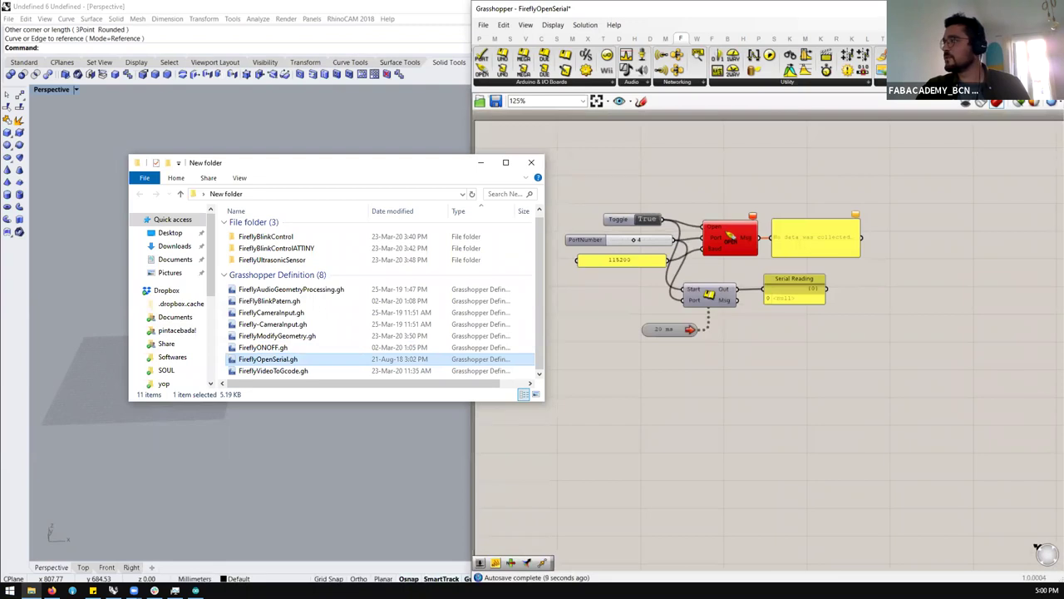
# Step: Close the FireflyOpenSerial definition without saving and bring the example folder back into view
pyautogui.click(31, 590)
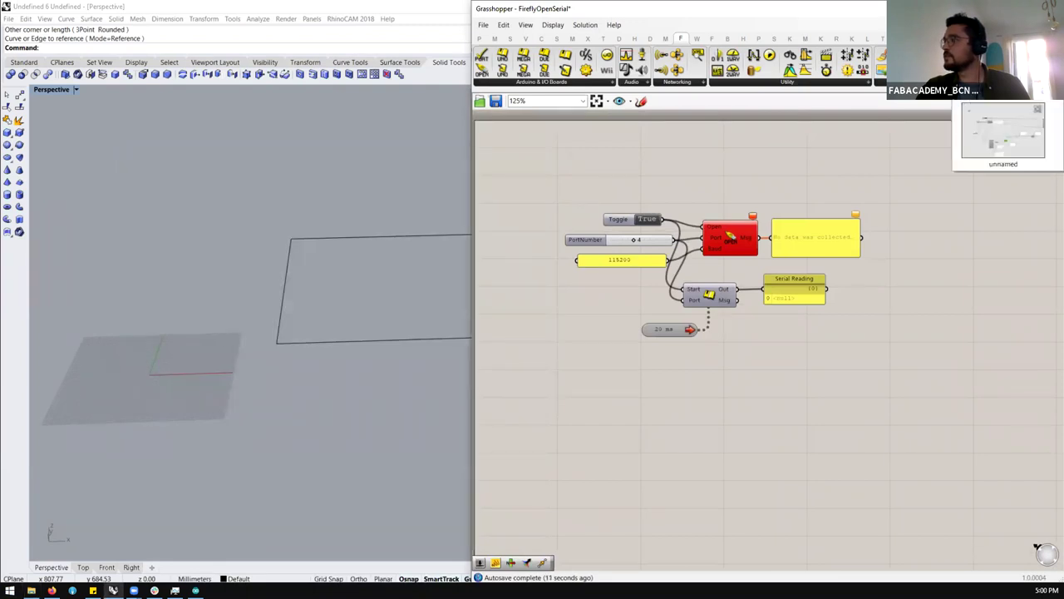
pyautogui.hotkey('ctrl', 'w')
pyautogui.click(553, 339)
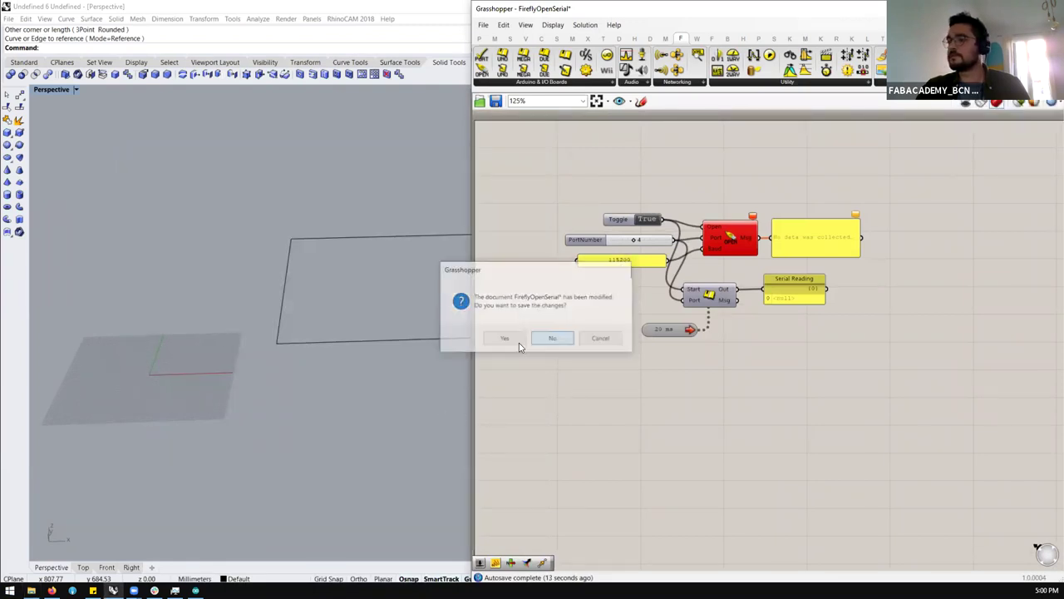
pyautogui.click(31, 590)
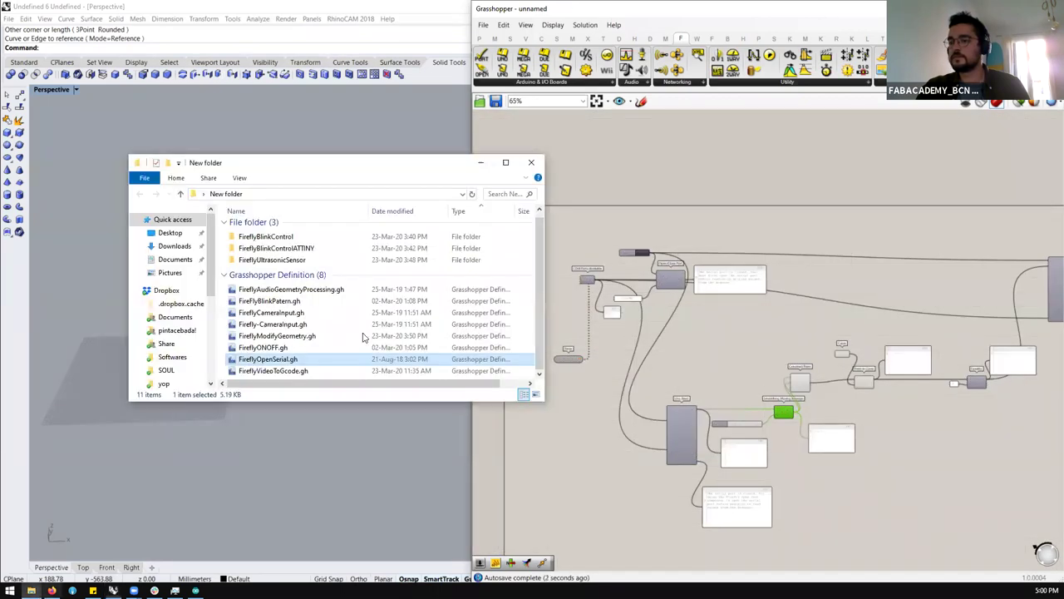
# Step: Look through the remaining Firefly example files and folders, including the contents of FireflyBlinkControl
pyautogui.click(277, 372)
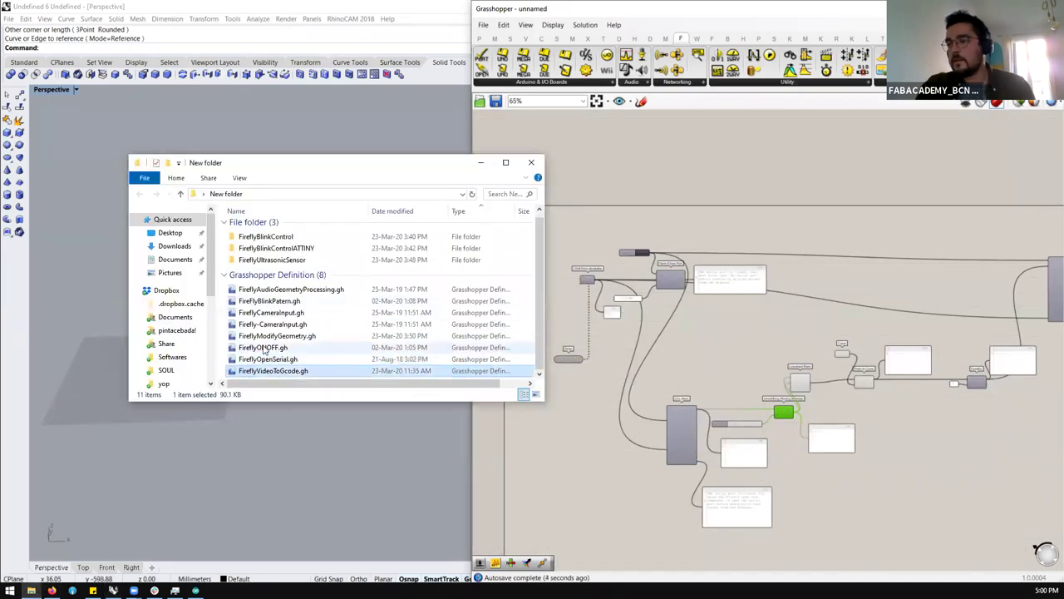
pyautogui.click(258, 339)
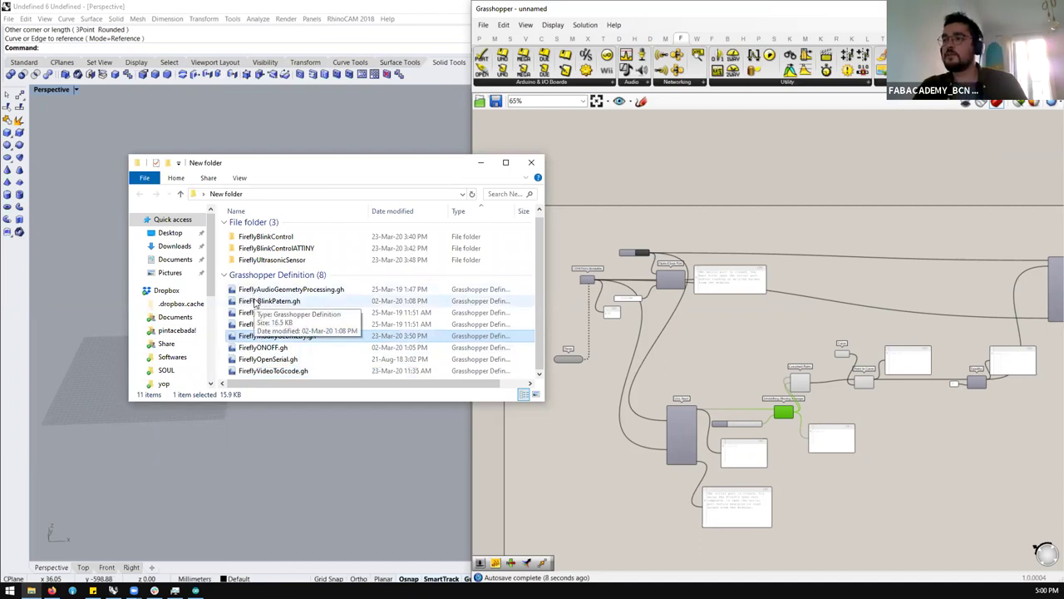
pyautogui.click(266, 237)
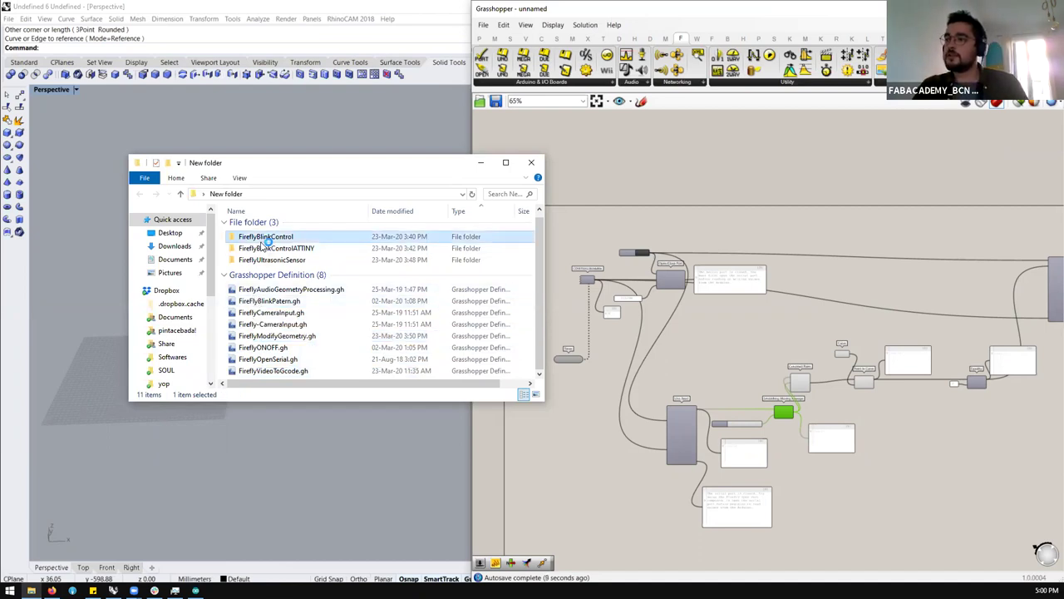
pyautogui.doubleClick(265, 237)
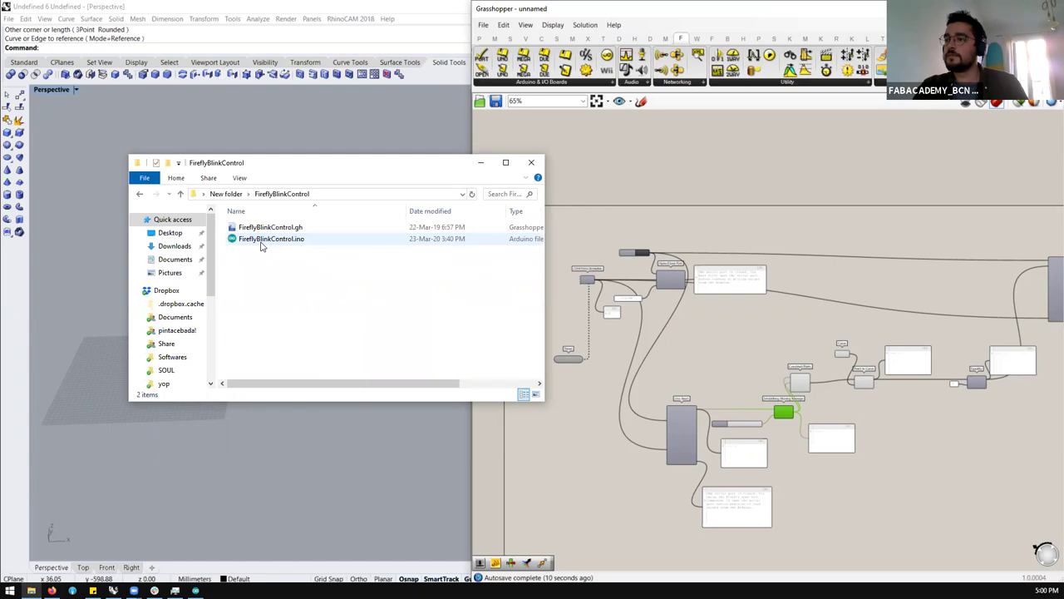
pyautogui.click(232, 193)
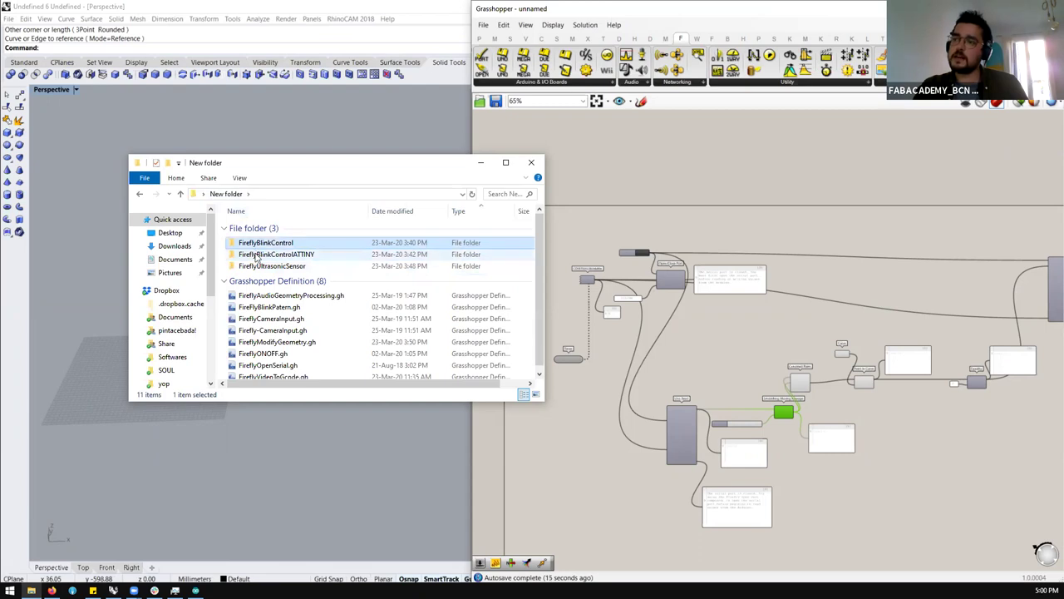
pyautogui.click(255, 266)
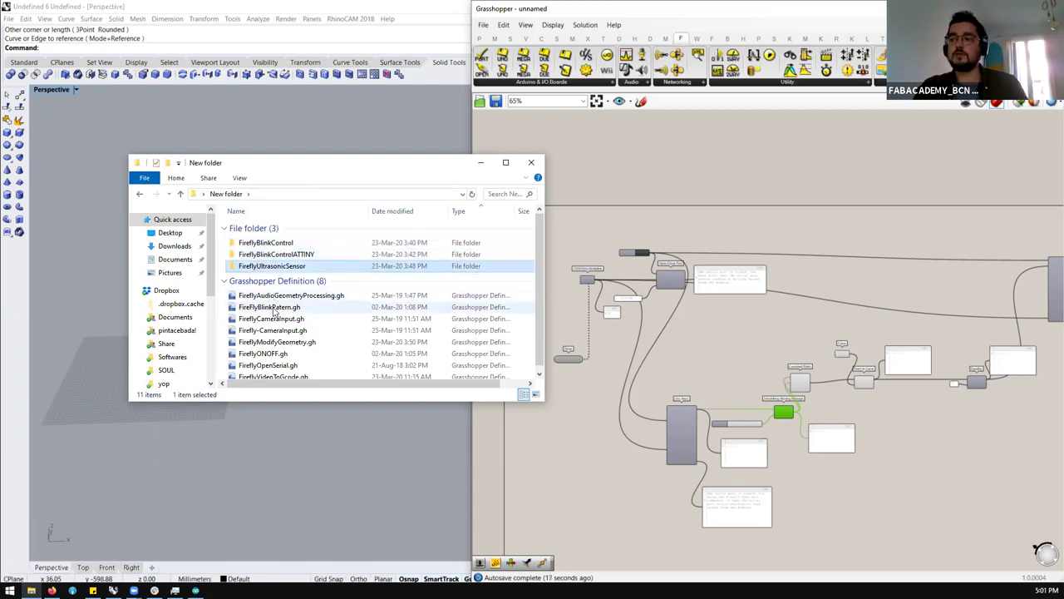
pyautogui.scroll(-1, 294, 333)
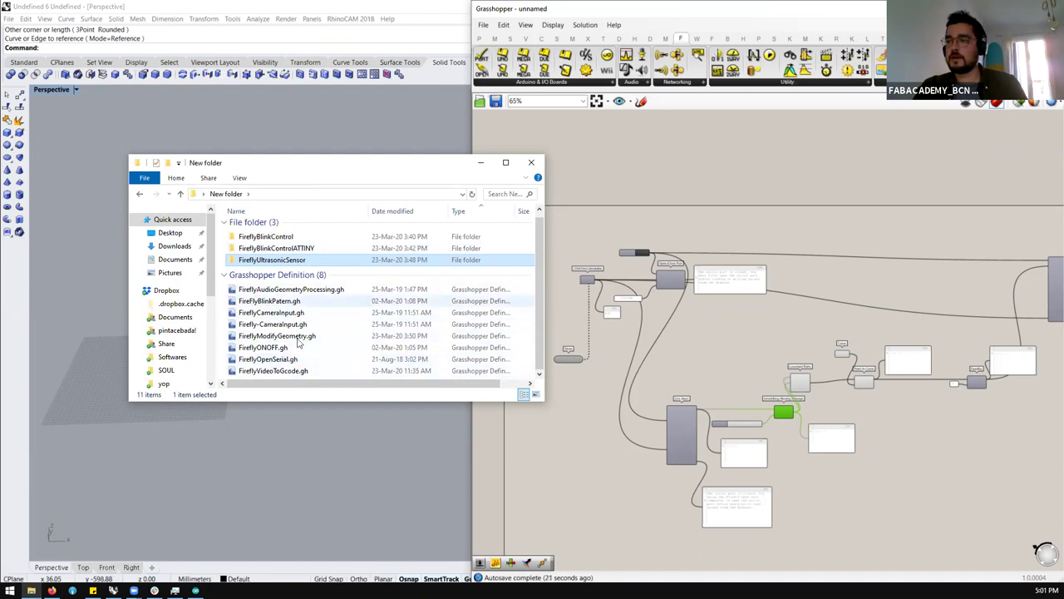
# Step: Bring up the Arduino IDE, open the FireflyBlinkControl folder in File Explorer, and close the Firefly_Firmata sketch
pyautogui.click(195, 591)
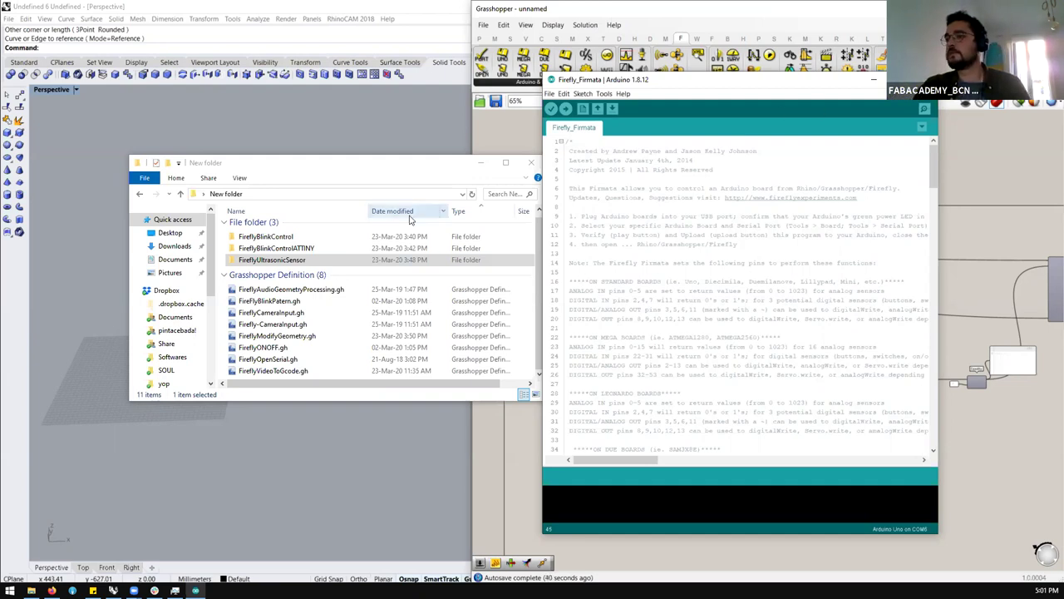
pyautogui.doubleClick(257, 237)
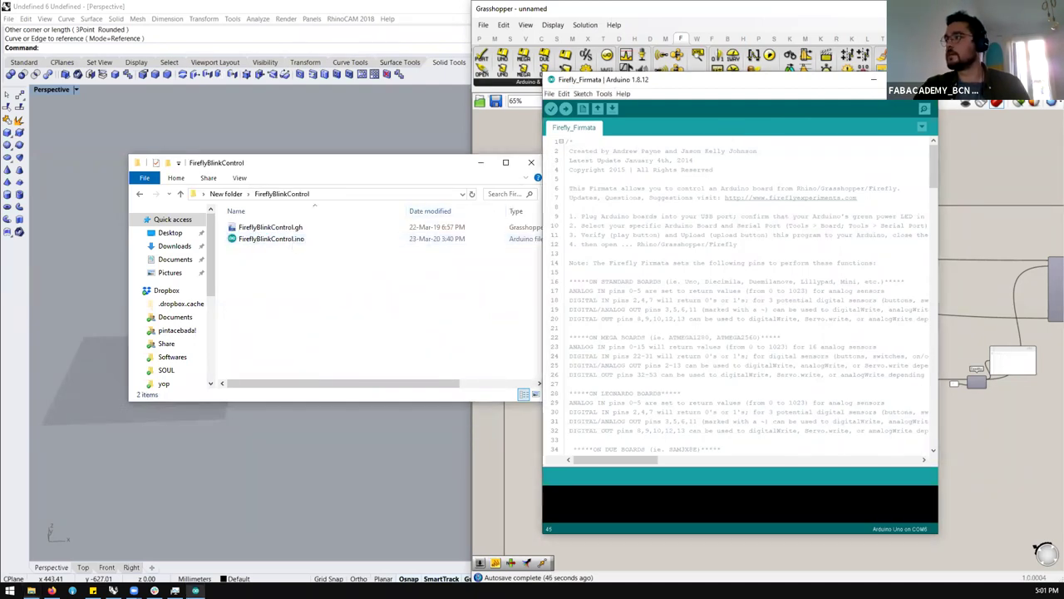
pyautogui.click(925, 79)
# Step: Close the unnamed Grasshopper definition without saving and bring the FireflyBlinkControl folder back into view
pyautogui.click(771, 171)
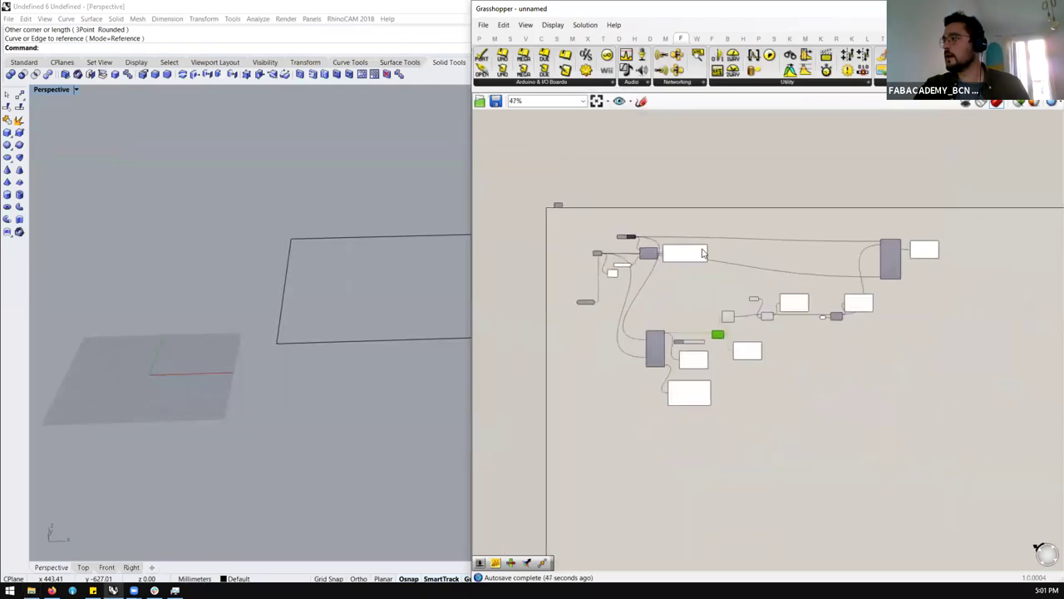
pyautogui.scroll(3, 845, 167)
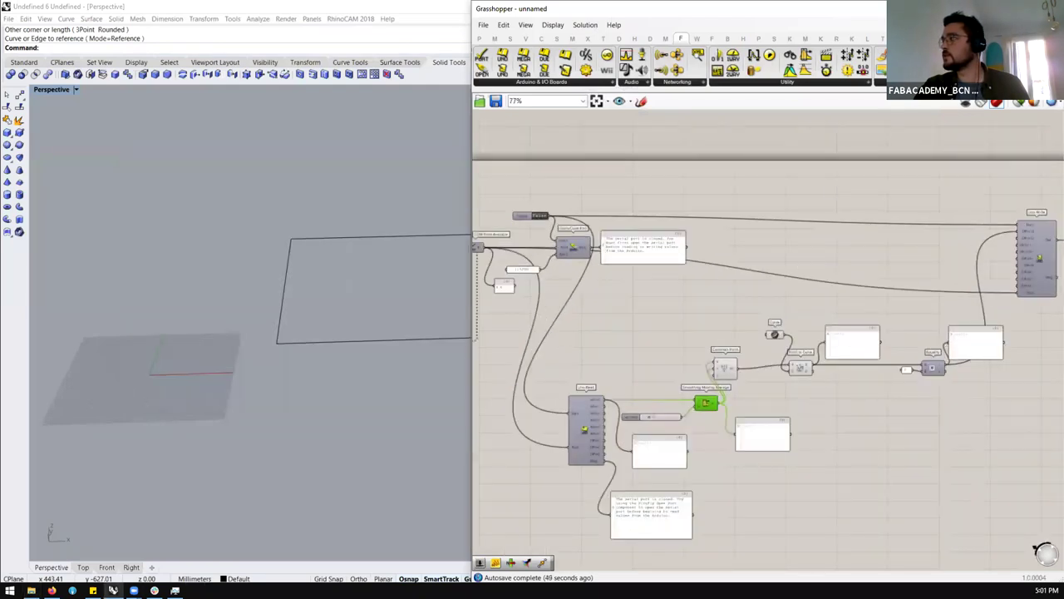
pyautogui.hotkey('ctrl', 'w')
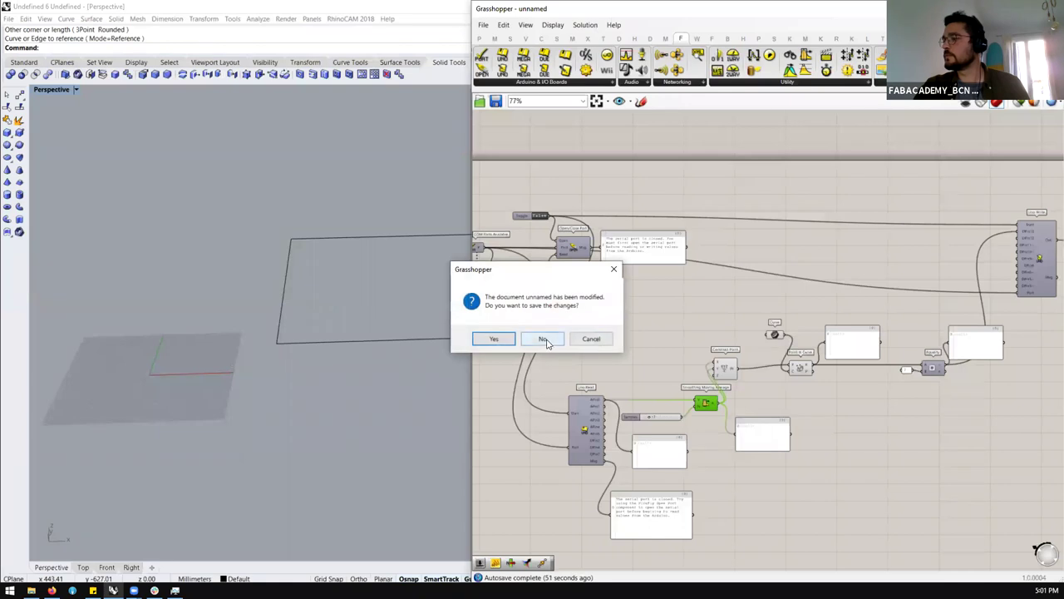
pyautogui.click(545, 339)
pyautogui.click(31, 590)
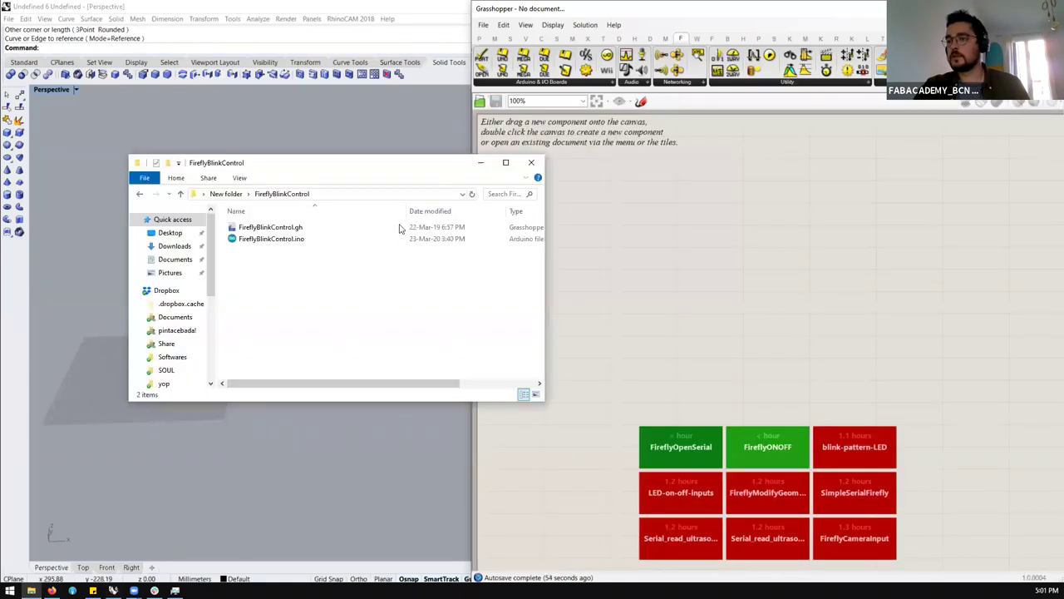
# Step: Open FireflyBlinkControl.ino in the Arduino IDE and load FireflyBlinkControl.gh onto the Grasshopper canvas
pyautogui.doubleClick(269, 240)
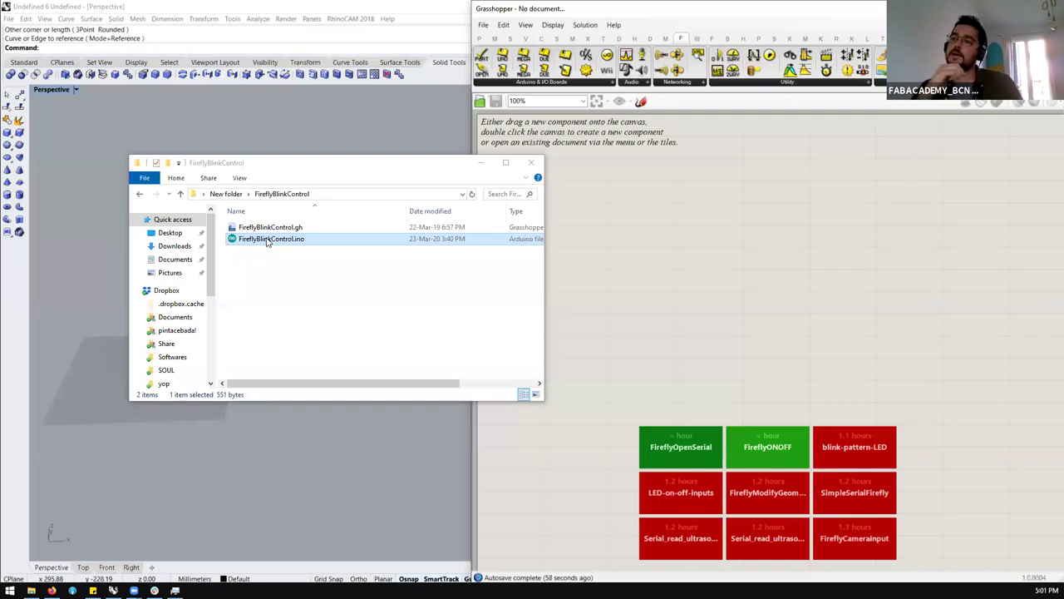
pyautogui.moveTo(262, 229); pyautogui.dragTo(765, 224)
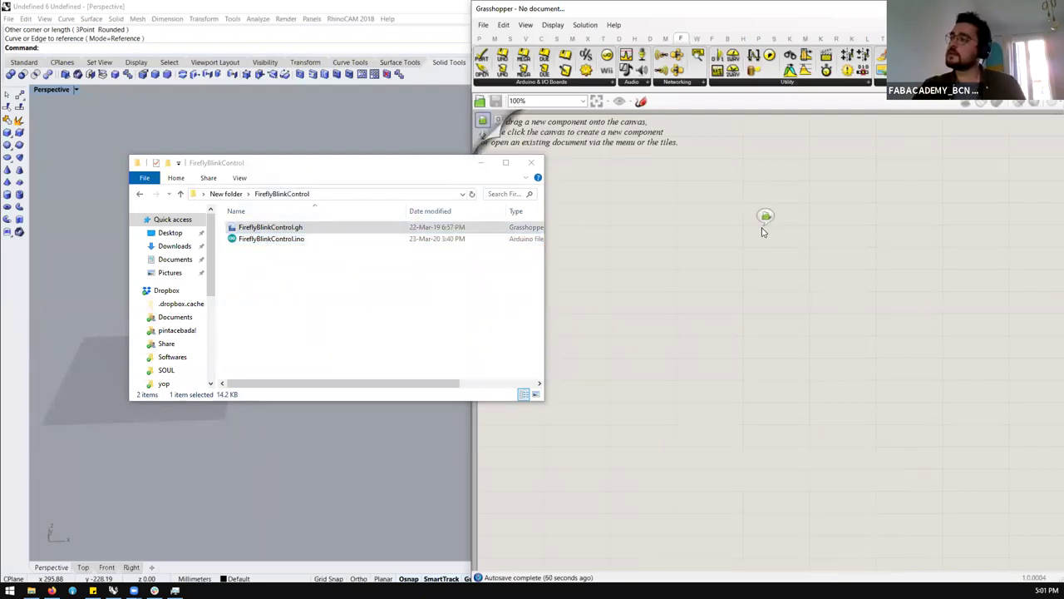
pyautogui.scroll(-5, 834, 338)
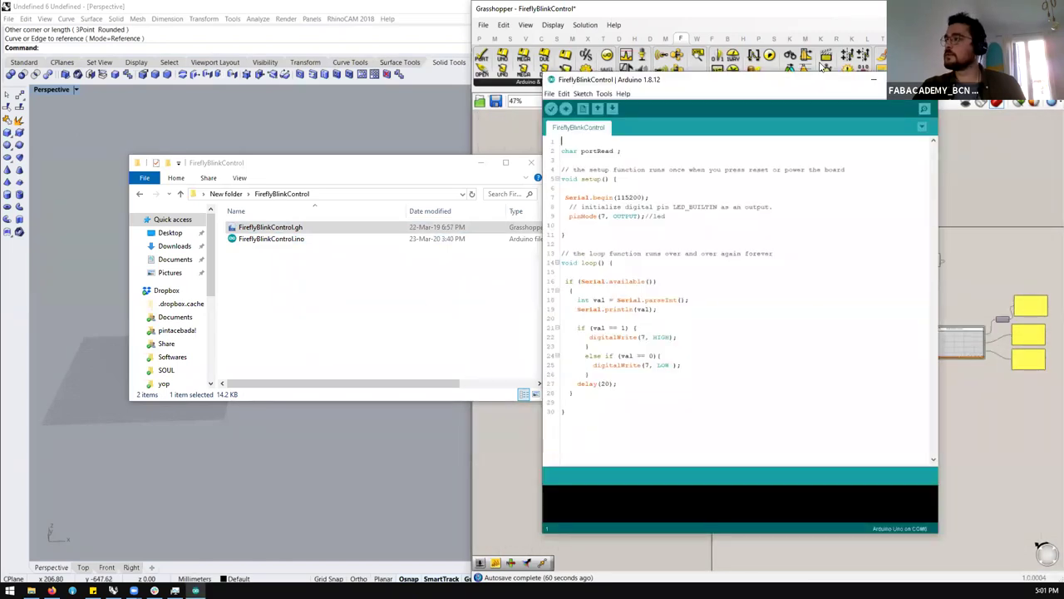
# Step: Open Arduino's built-in Blink example from the Basics set and enlarge its window alongside the FireflyBlinkControl sketch
pyautogui.moveTo(793, 78); pyautogui.dragTo(418, 19)
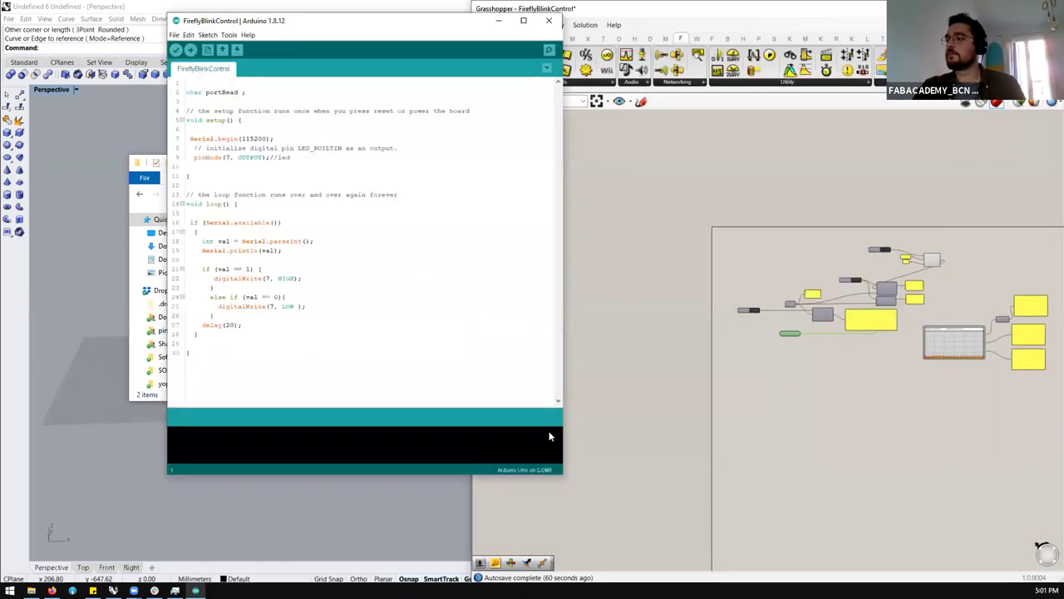
pyautogui.doubleClick(564, 477)
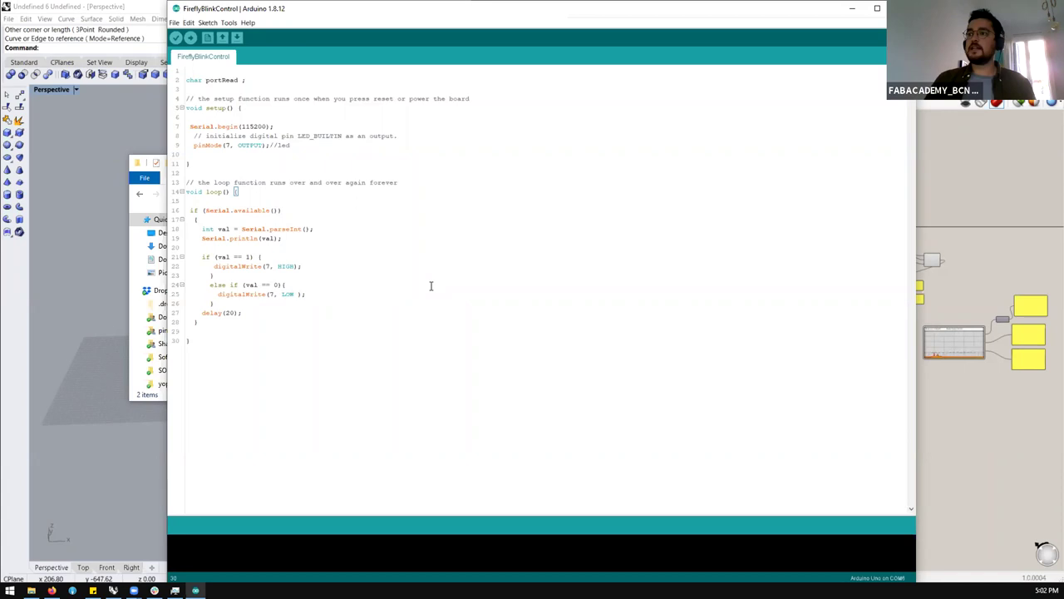
pyautogui.click(174, 22)
pyautogui.moveTo(208, 77)
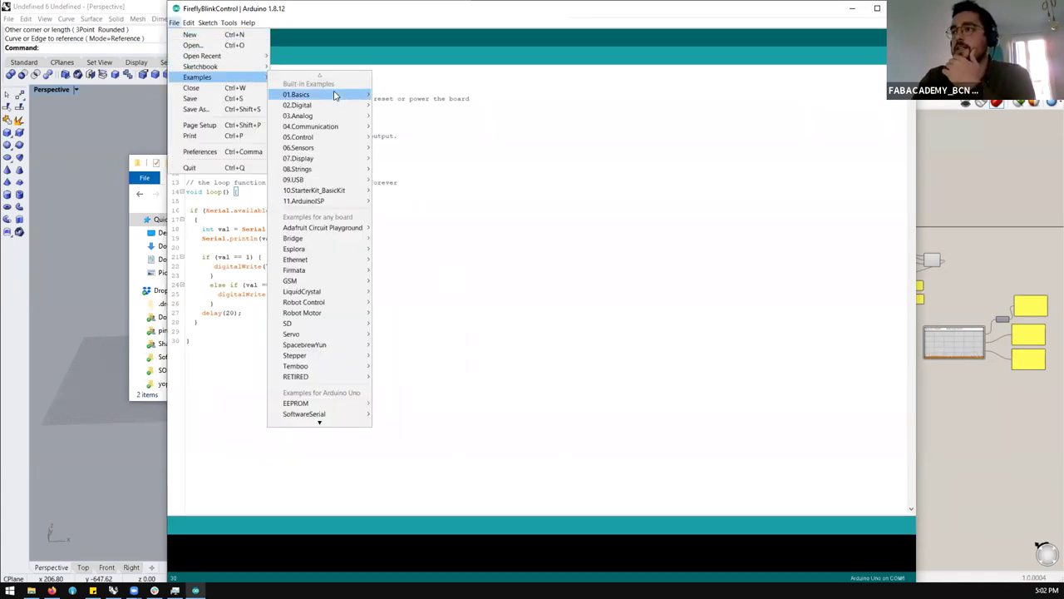
pyautogui.moveTo(333, 94)
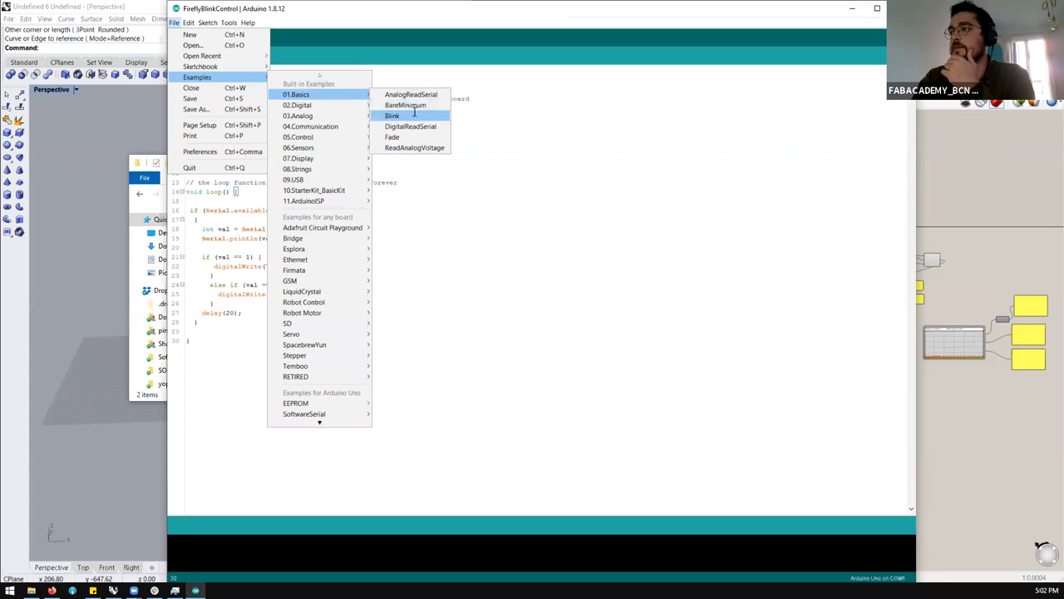
pyautogui.click(413, 116)
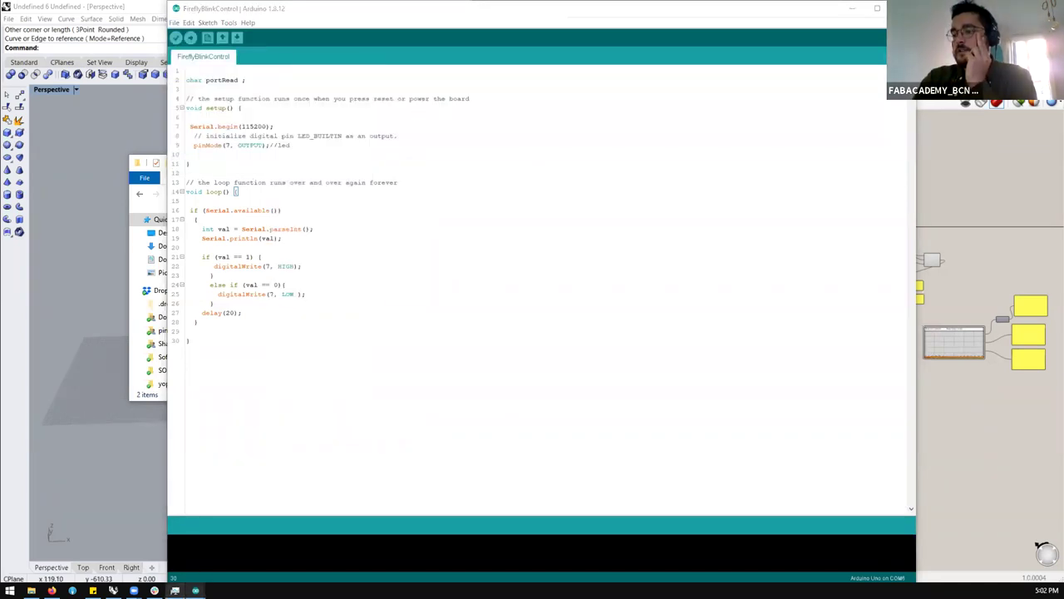
pyautogui.click(371, 40)
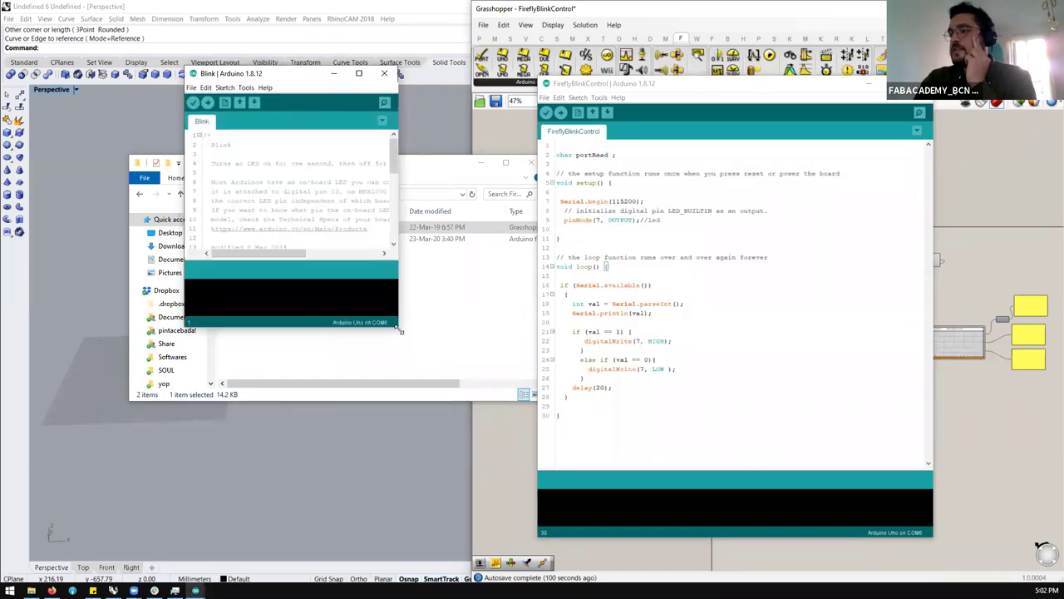
pyautogui.moveTo(400, 330); pyautogui.dragTo(529, 542)
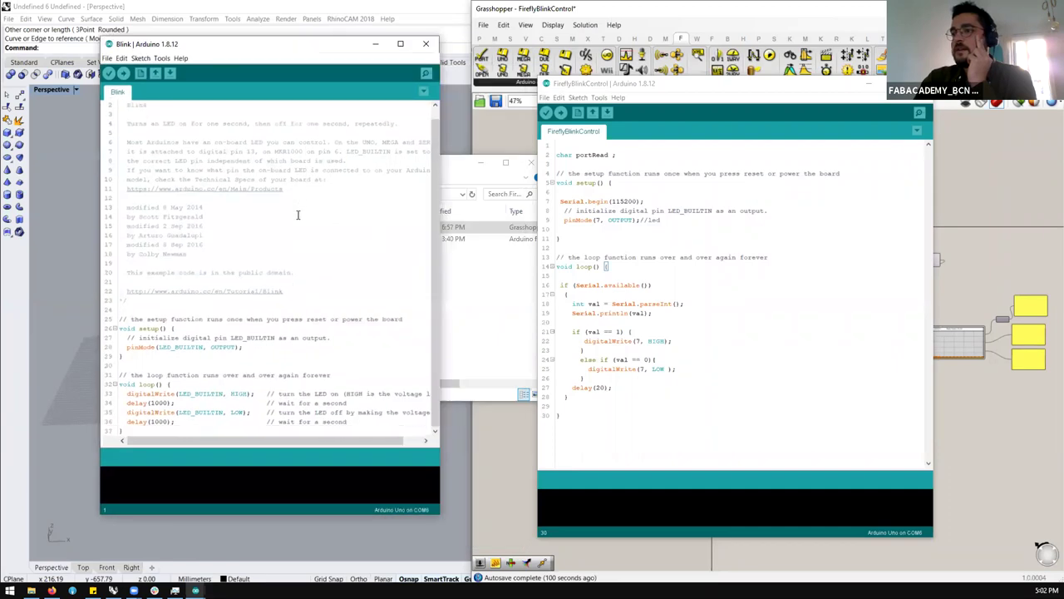
# Step: Replace LED_BUILTIN with 13 in the pinMode call and both digitalWrite calls of the Blink sketch
pyautogui.moveTo(249, 348)
pyautogui.mouseDown()
pyautogui.moveTo(125, 321)
pyautogui.moveTo(119, 330)
pyautogui.mouseUp()
pyautogui.click(232, 366)
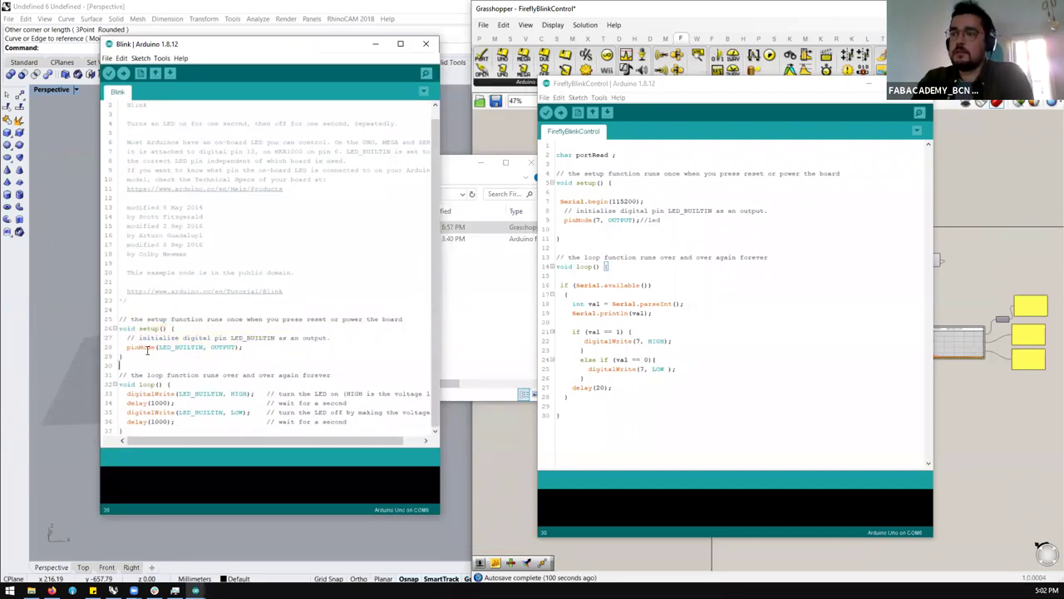
pyautogui.moveTo(159, 349); pyautogui.dragTo(202, 349)
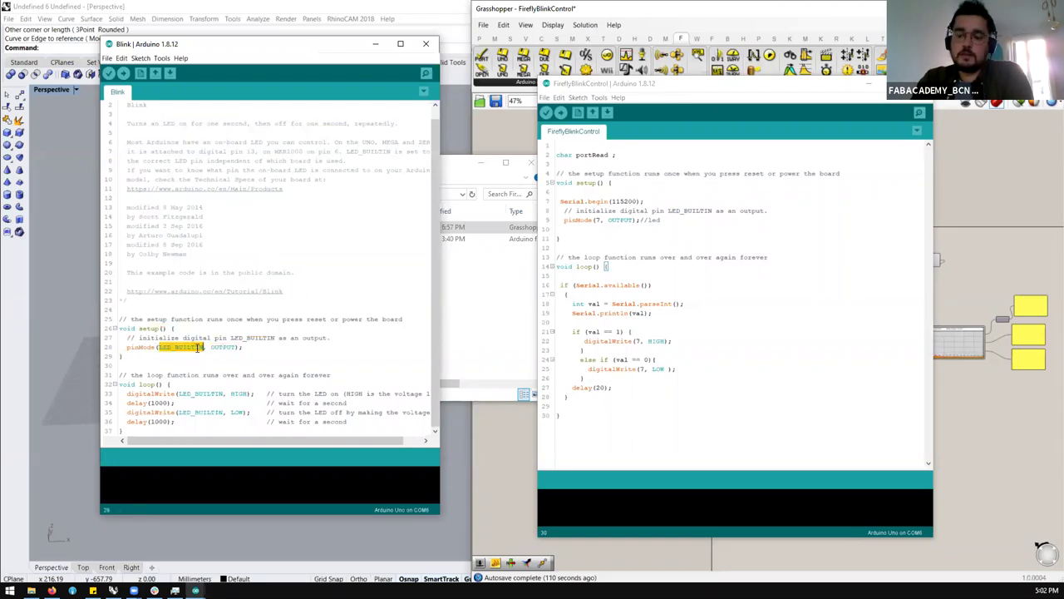
pyautogui.write('13')
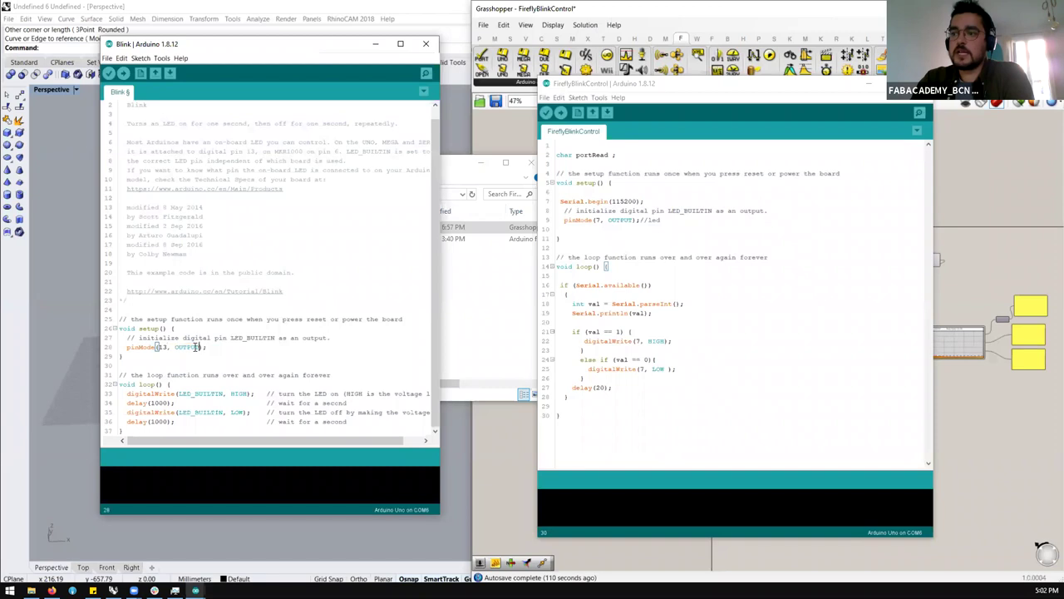
pyautogui.moveTo(179, 394); pyautogui.dragTo(223, 412)
pyautogui.write('13')
pyautogui.write('13')
pyautogui.click(164, 421)
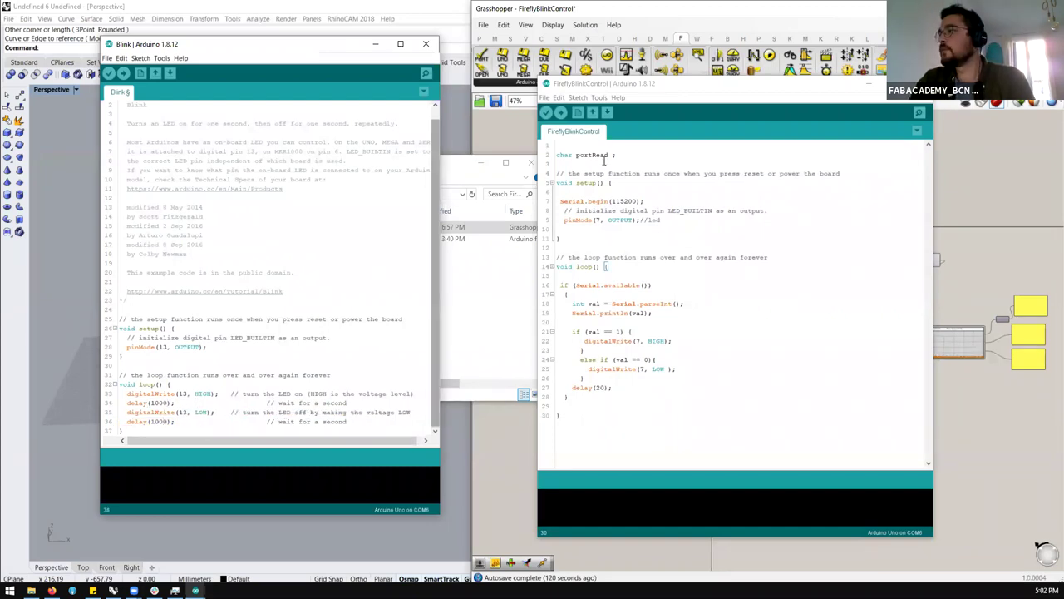
# Step: Move the FireflyBlinkControl sketch window next to Blink and highlight the Serial.begin(115200) line in its setup function
pyautogui.click(688, 86)
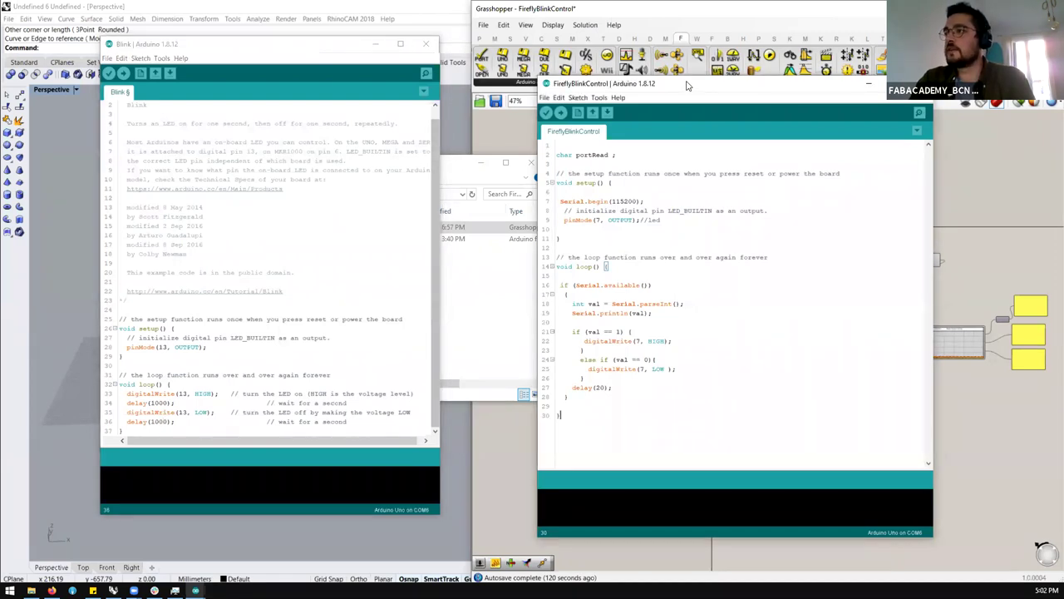
pyautogui.moveTo(688, 85); pyautogui.dragTo(596, 47)
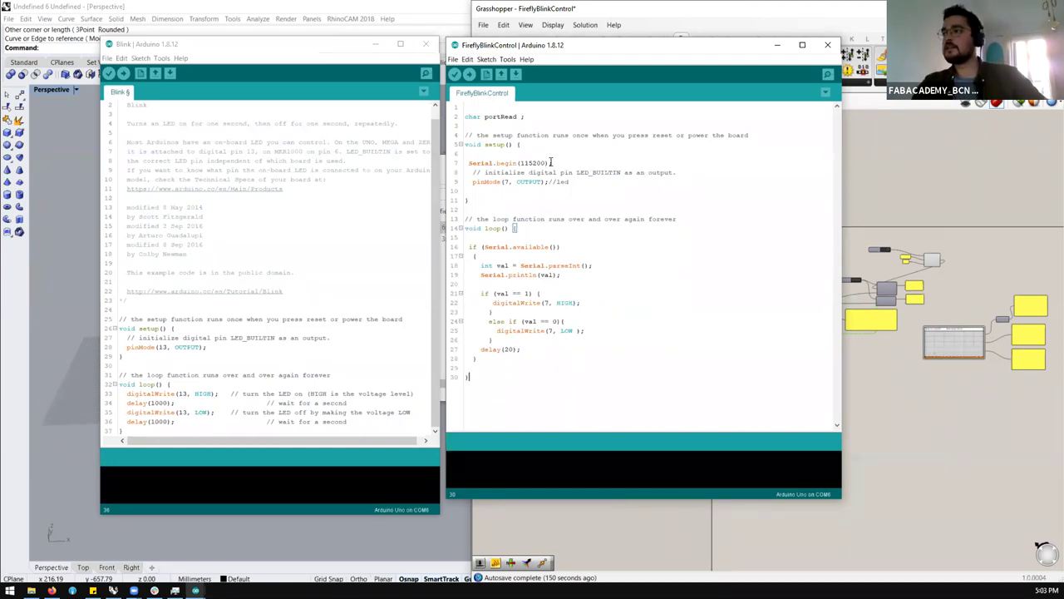
pyautogui.moveTo(553, 163); pyautogui.dragTo(468, 163)
pyautogui.click(468, 163)
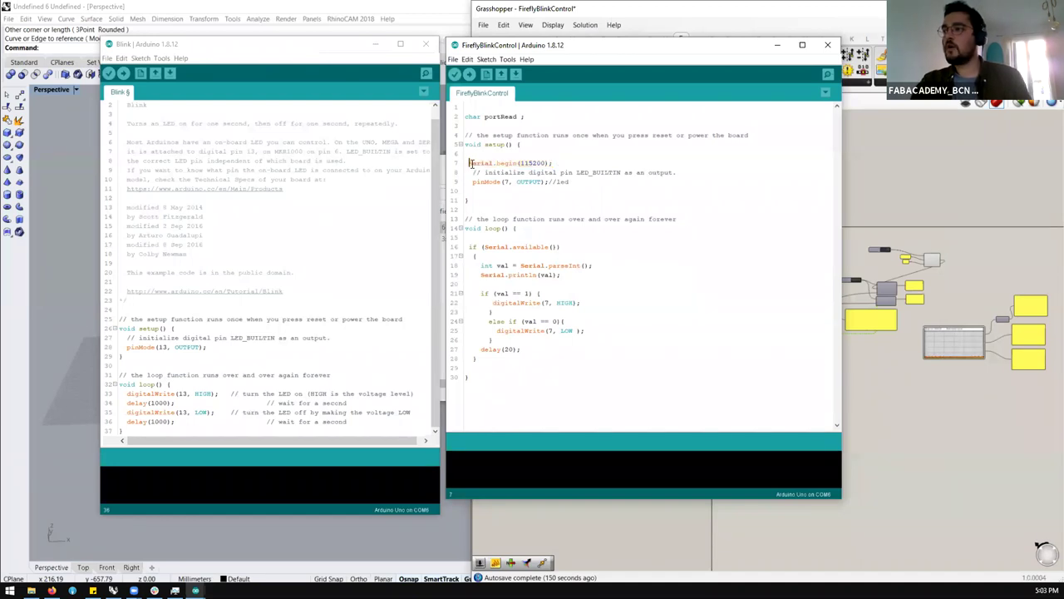
pyautogui.keyDown('shift'); pyautogui.click(555, 163); pyautogui.keyUp('shift')
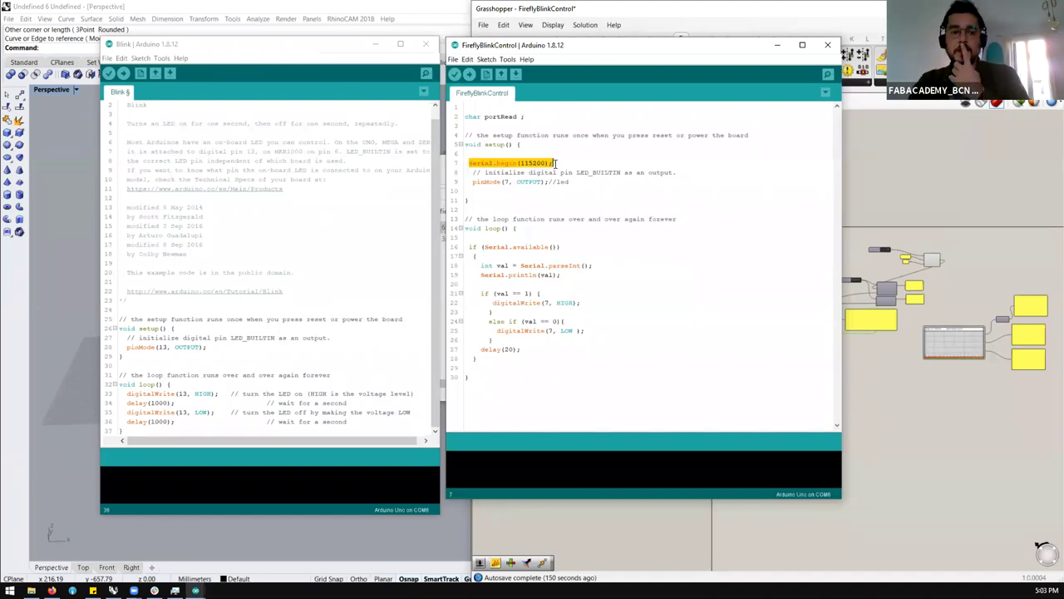
pyautogui.click(555, 163)
pyautogui.moveTo(555, 163); pyautogui.dragTo(468, 163)
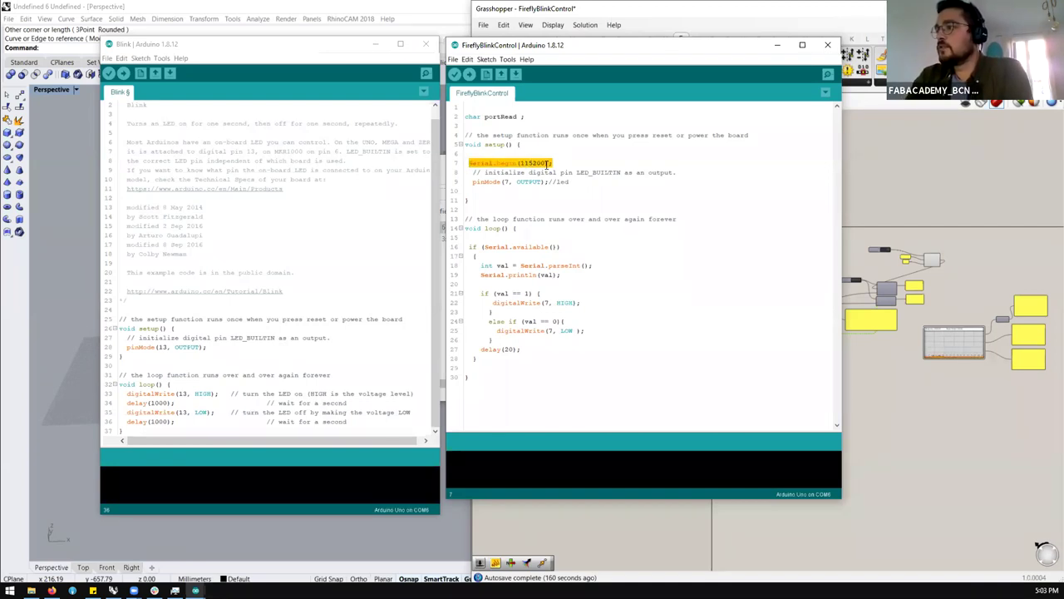
pyautogui.click(553, 166)
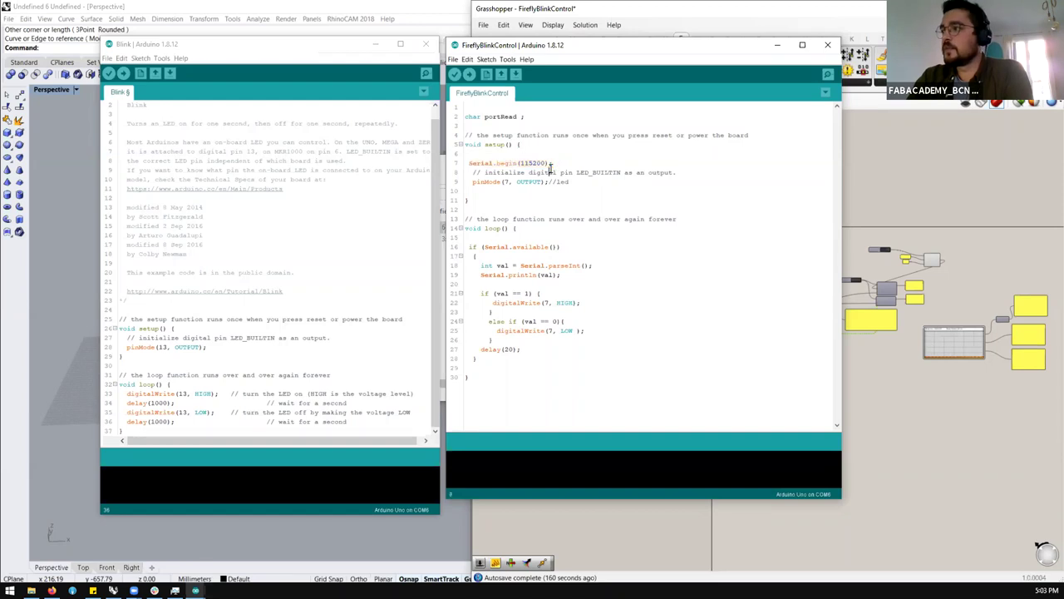
# Step: Remove the extra indent before pinMode in FireflyBlinkControl's setup and set its pin number to 13
pyautogui.click(470, 182)
pyautogui.press('Delete')
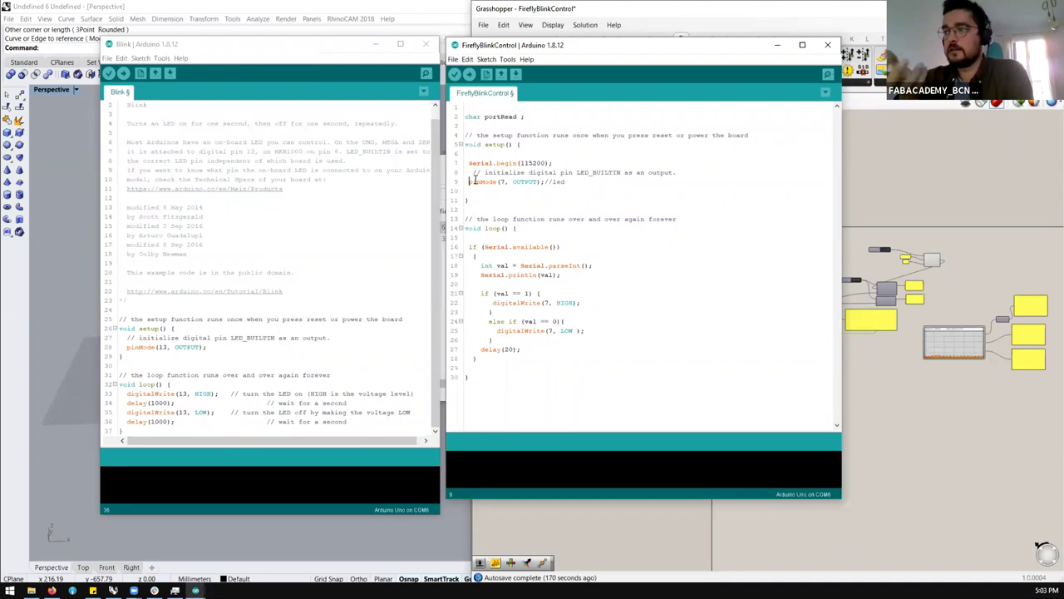
pyautogui.click(501, 181)
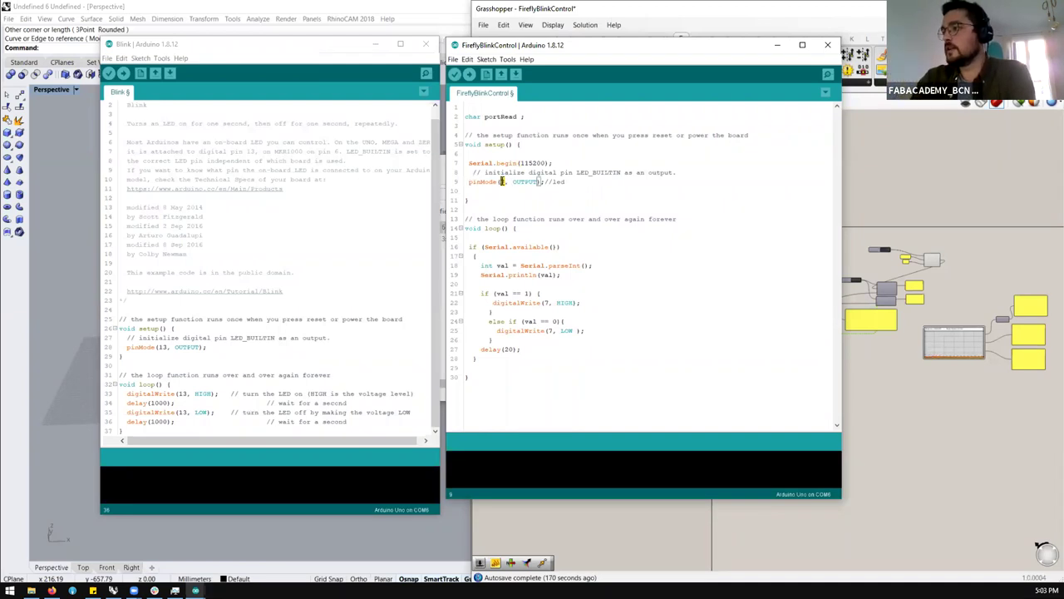
pyautogui.write('13')
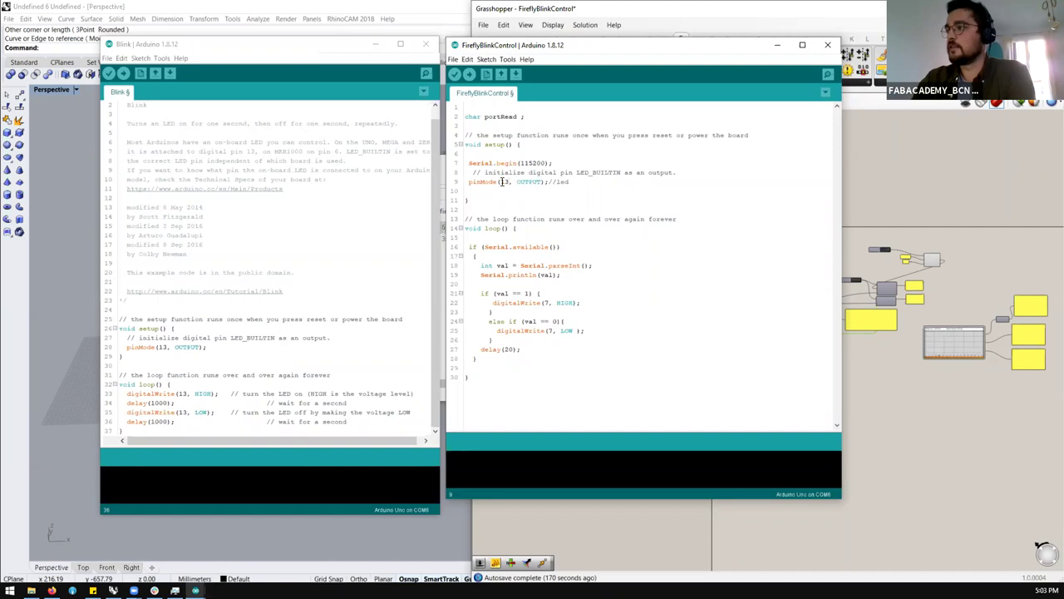
# Step: Examine FireflyBlinkControl's loop function, highlighting the Serial.available() check and the val variable assigned from Serial.parseInt()
pyautogui.click(507, 201)
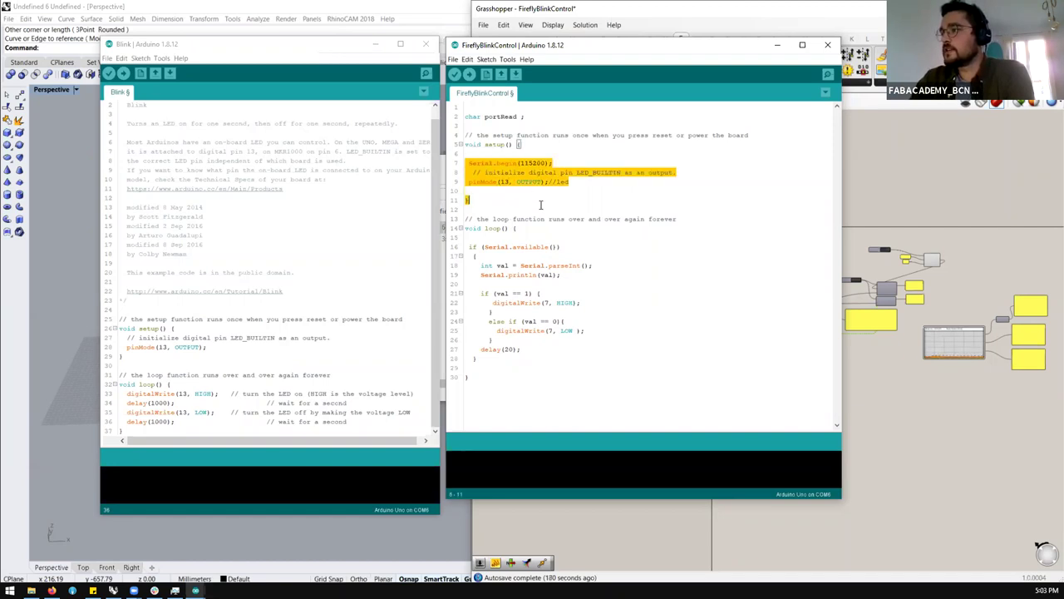
pyautogui.click(536, 210)
pyautogui.tripleClick(522, 220)
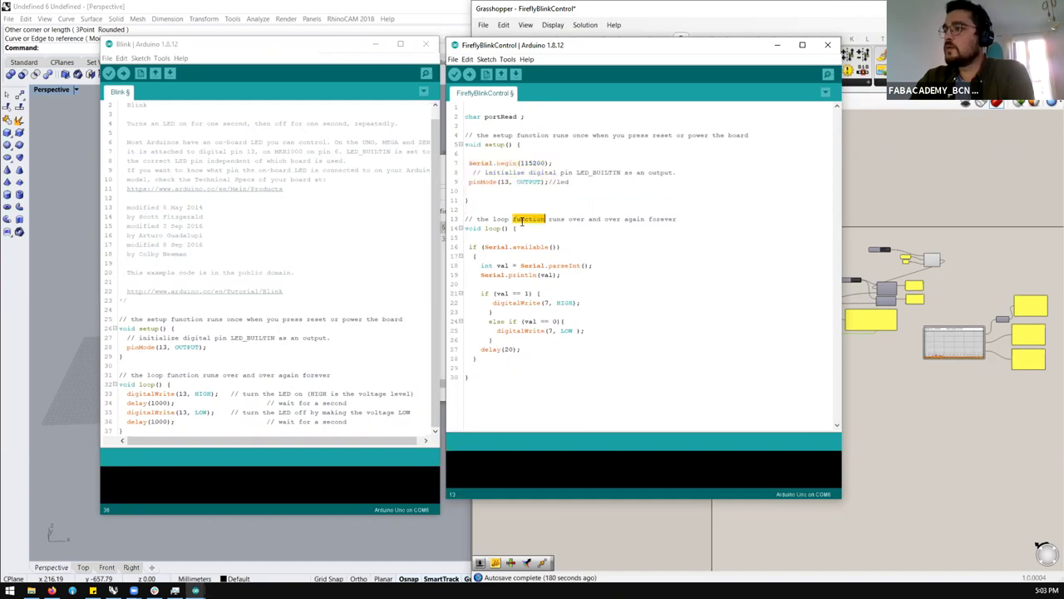
pyautogui.click(526, 236)
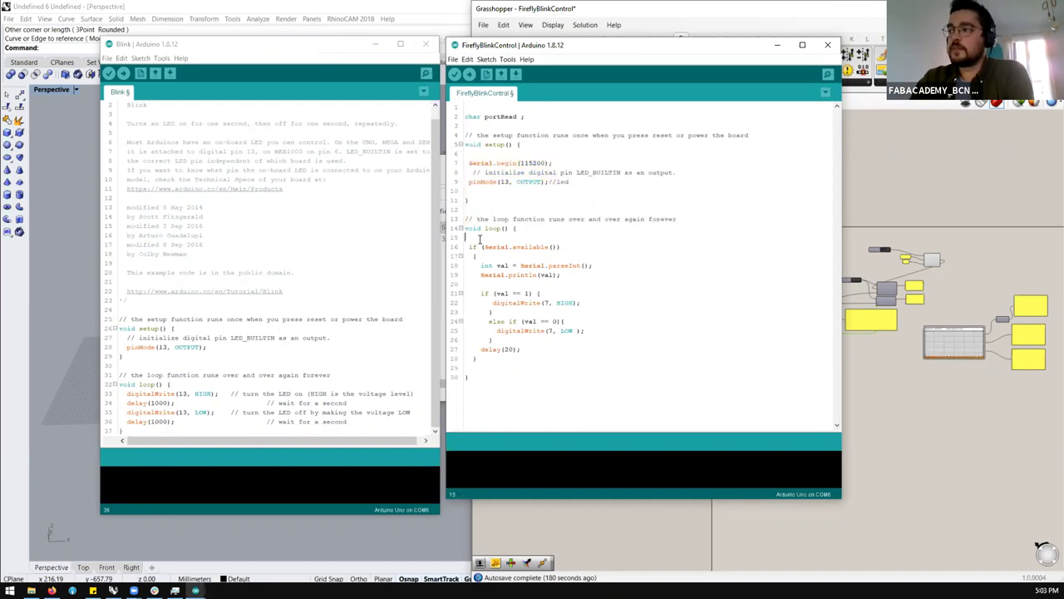
pyautogui.moveTo(466, 247); pyautogui.dragTo(569, 248)
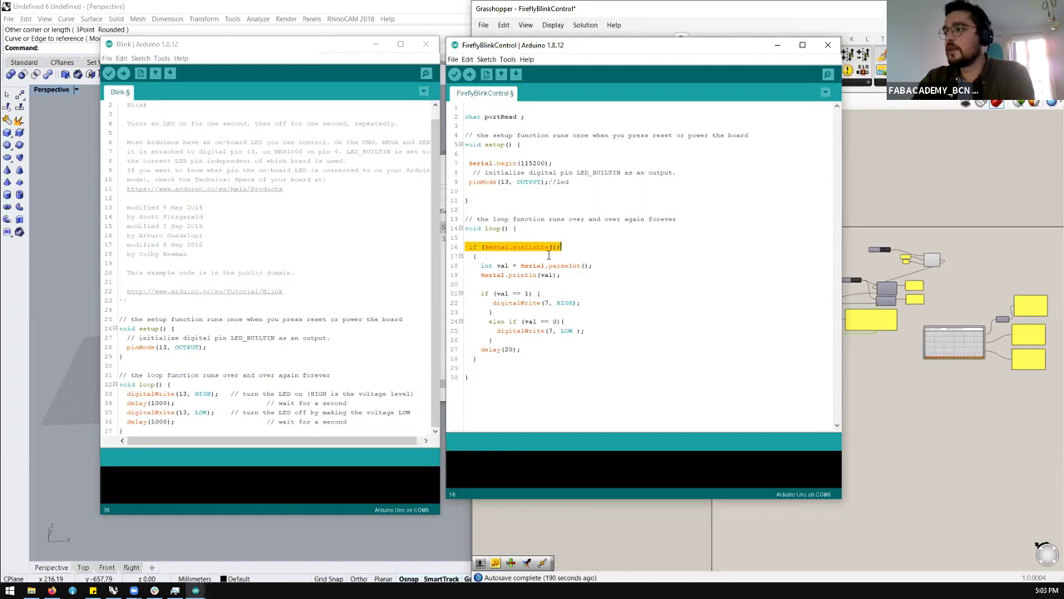
pyautogui.click(545, 257)
pyautogui.moveTo(481, 265); pyautogui.dragTo(521, 264)
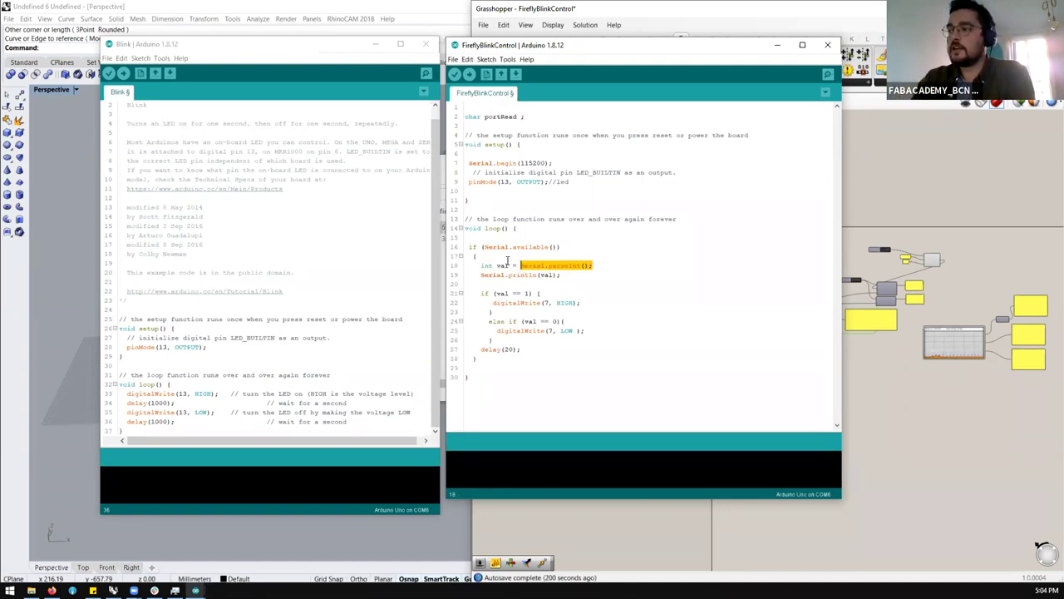
pyautogui.click(504, 264)
pyautogui.doubleClick(503, 265)
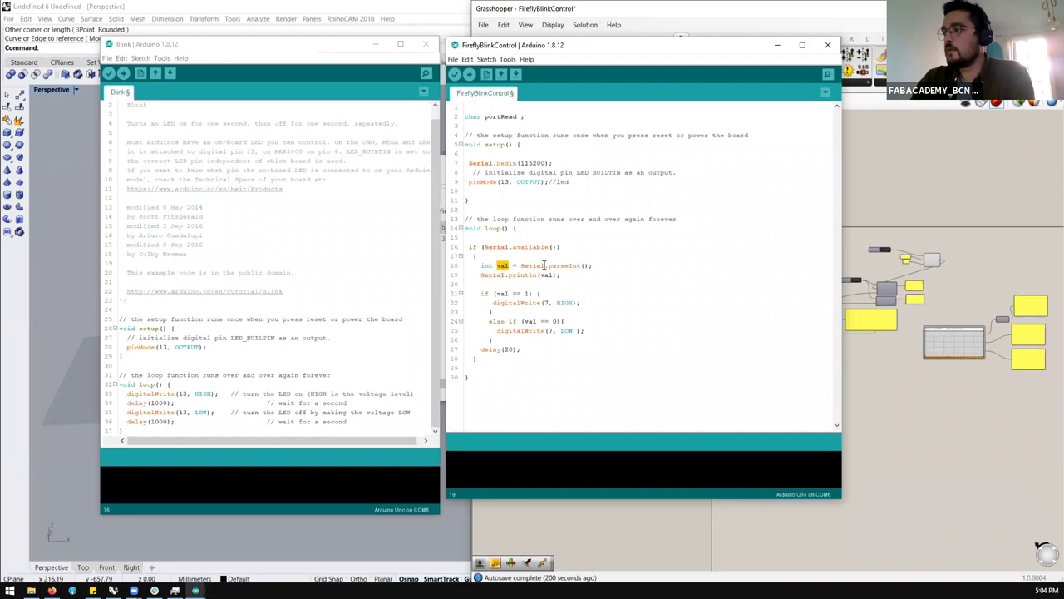
pyautogui.moveTo(596, 265); pyautogui.dragTo(521, 264)
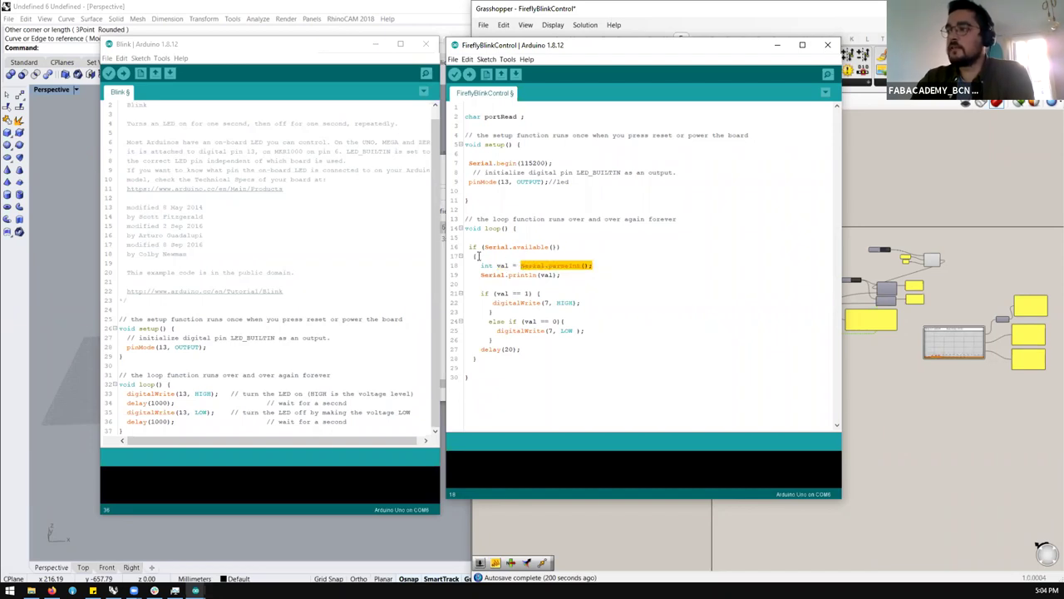
pyautogui.click(495, 265)
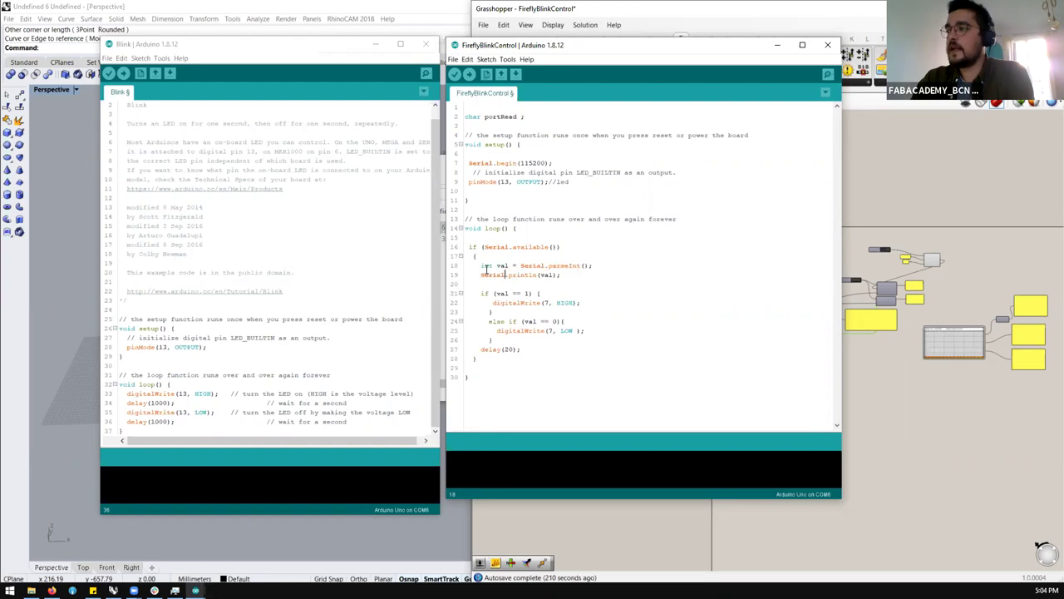
# Step: Highlight the Serial.parseInt() and Serial.println(val) lines in FireflyBlinkControl's loop and insert two blank lines below them
pyautogui.moveTo(481, 275); pyautogui.dragTo(569, 278)
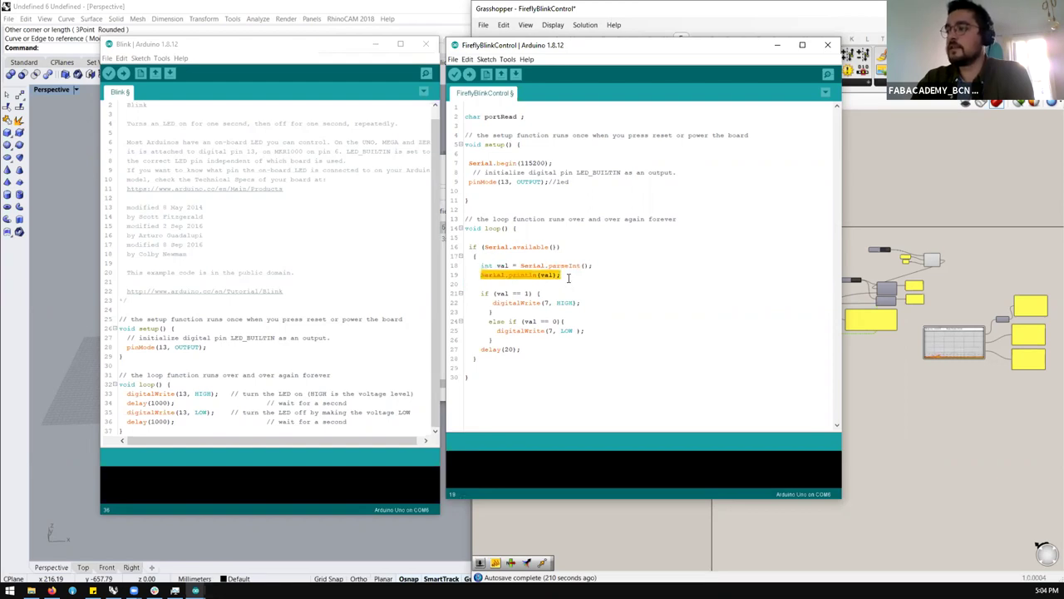
pyautogui.click(569, 278)
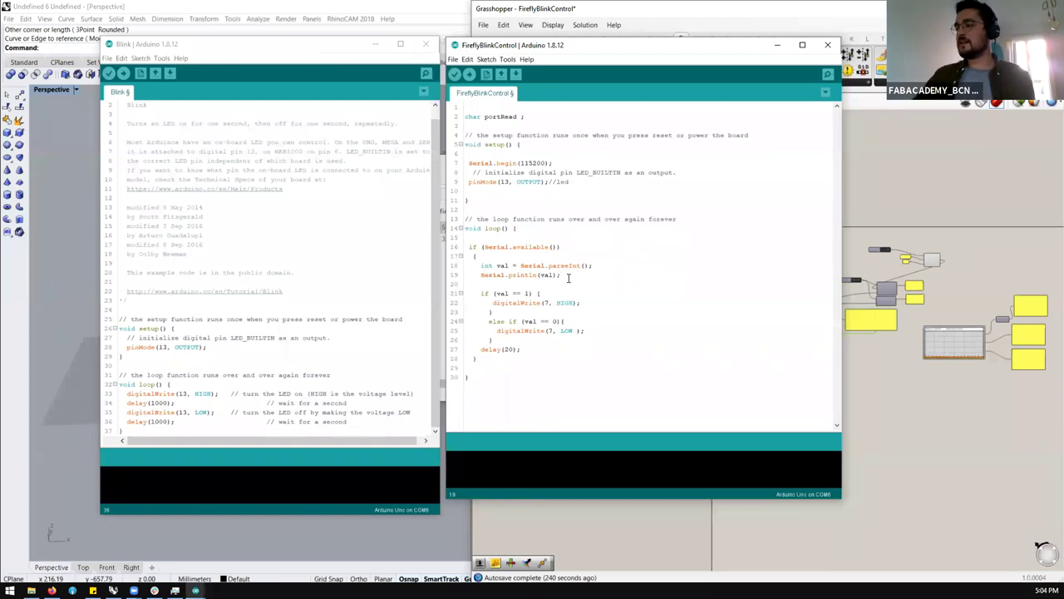
pyautogui.press('Up')
pyautogui.press('Home')
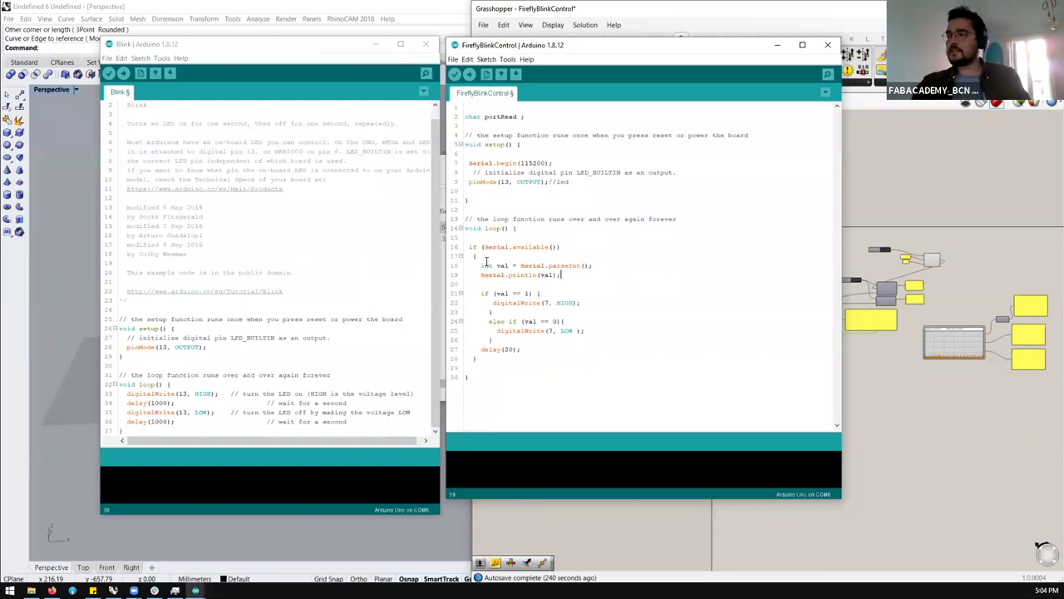
pyautogui.keyDown('shift'); pyautogui.click(630, 277); pyautogui.keyUp('shift')
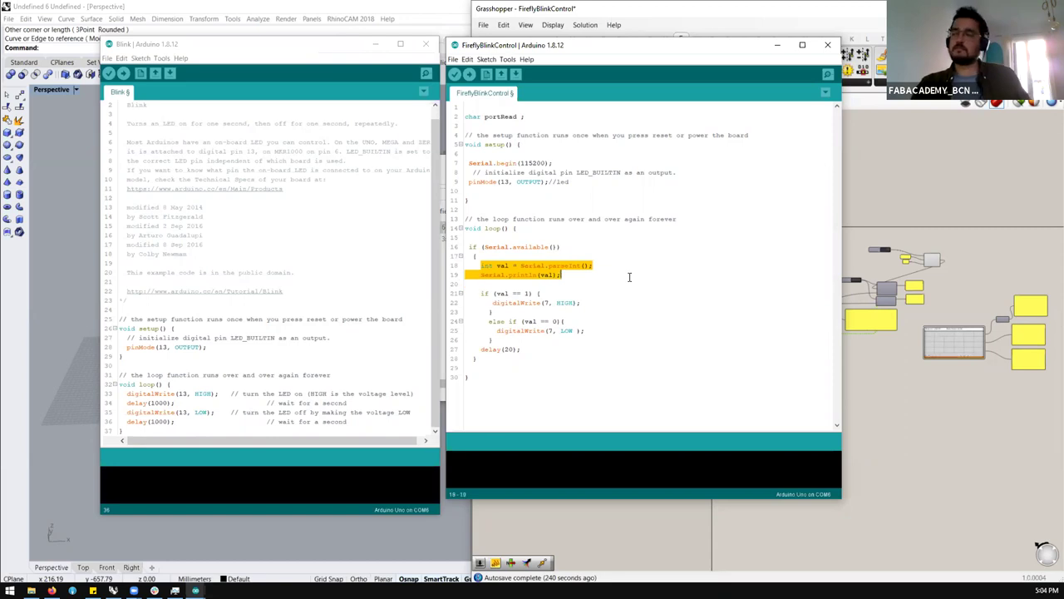
pyautogui.click(630, 277)
pyautogui.press('Return')
pyautogui.press('Return')
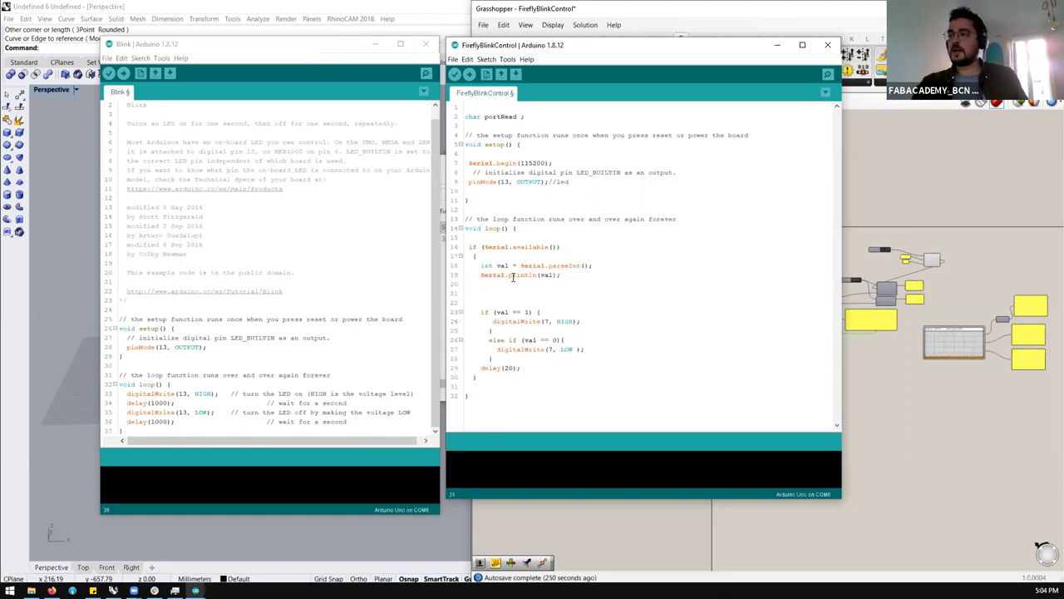
# Step: Examine the int val declaration, the val == 1 and val == 0 conditions, and the Serial.begin(115200) and delay(20) lines
pyautogui.moveTo(510, 266); pyautogui.dragTo(481, 266)
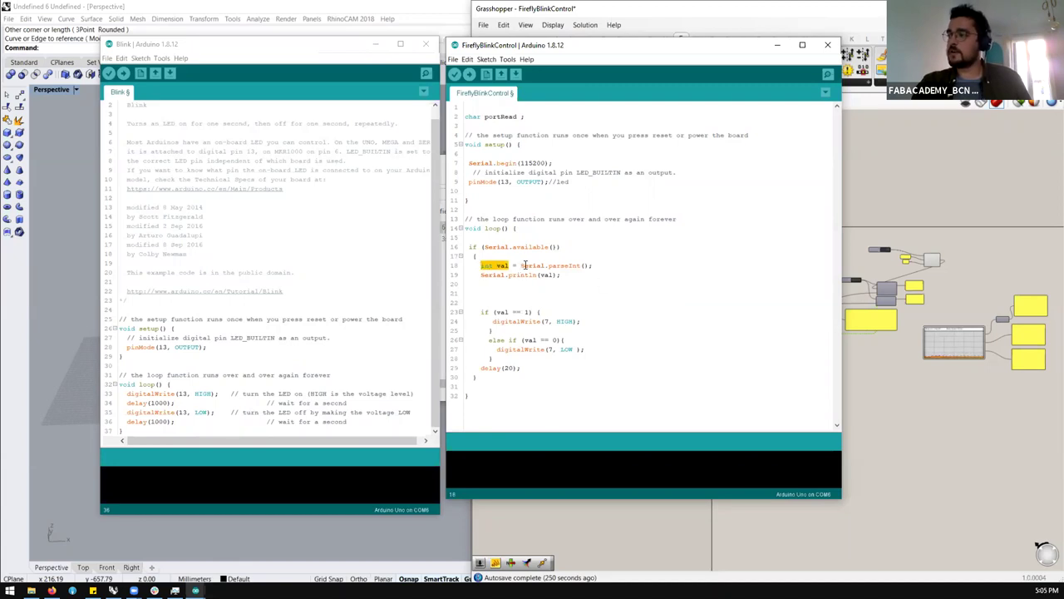
pyautogui.click(512, 266)
pyautogui.moveTo(512, 266); pyautogui.dragTo(481, 263)
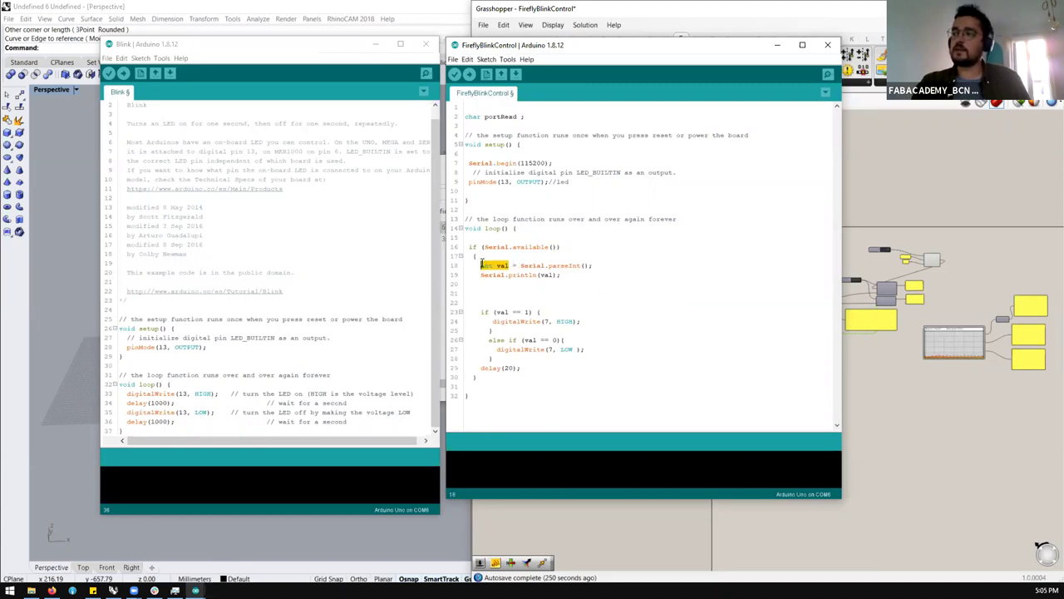
pyautogui.doubleClick(502, 265)
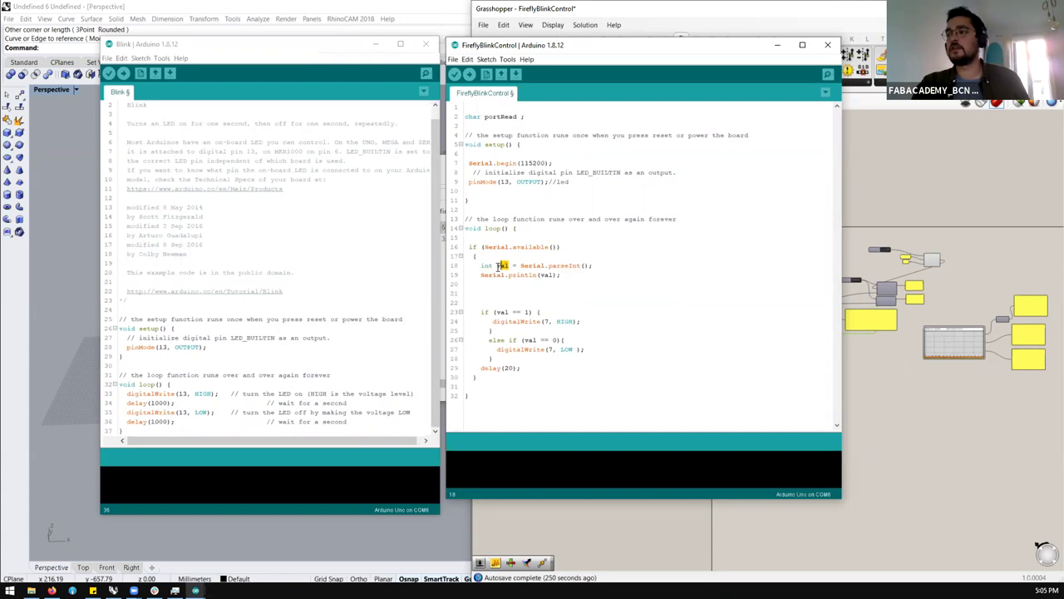
pyautogui.click(507, 287)
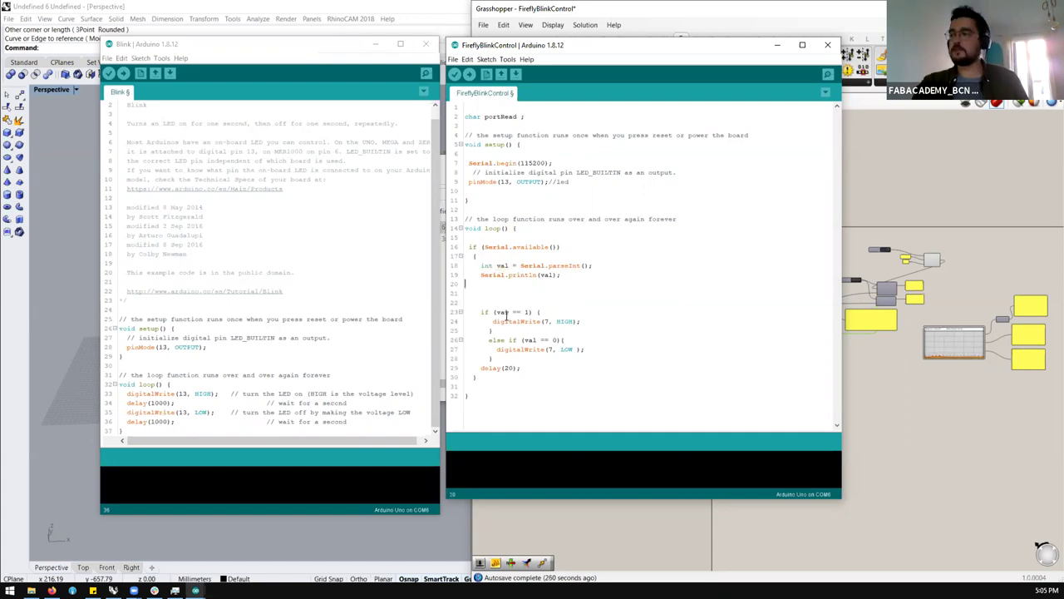
pyautogui.moveTo(477, 313); pyautogui.dragTo(566, 339)
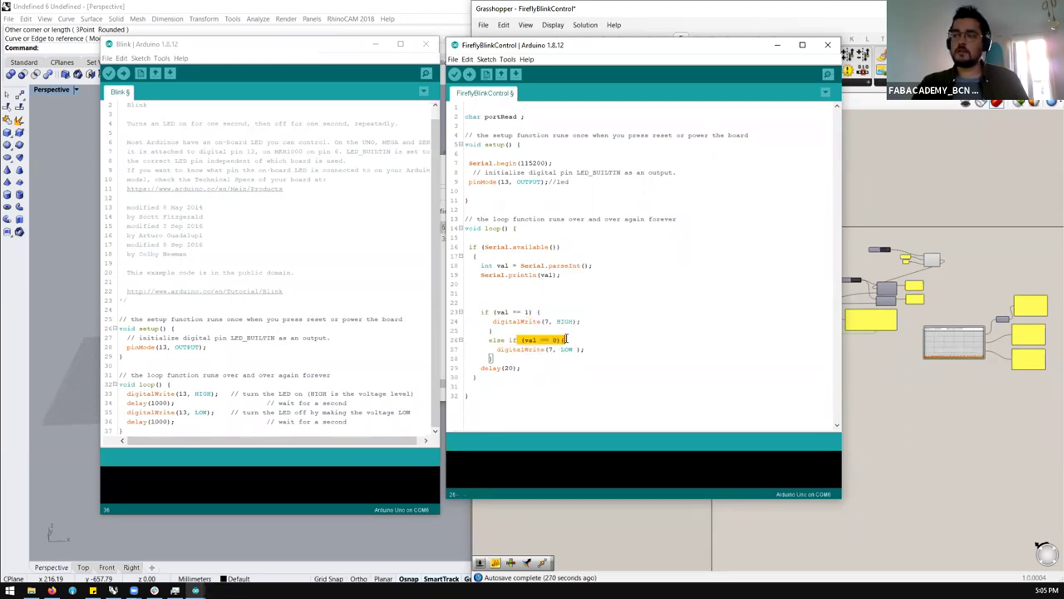
pyautogui.moveTo(495, 349); pyautogui.dragTo(494, 359)
pyautogui.click(505, 367)
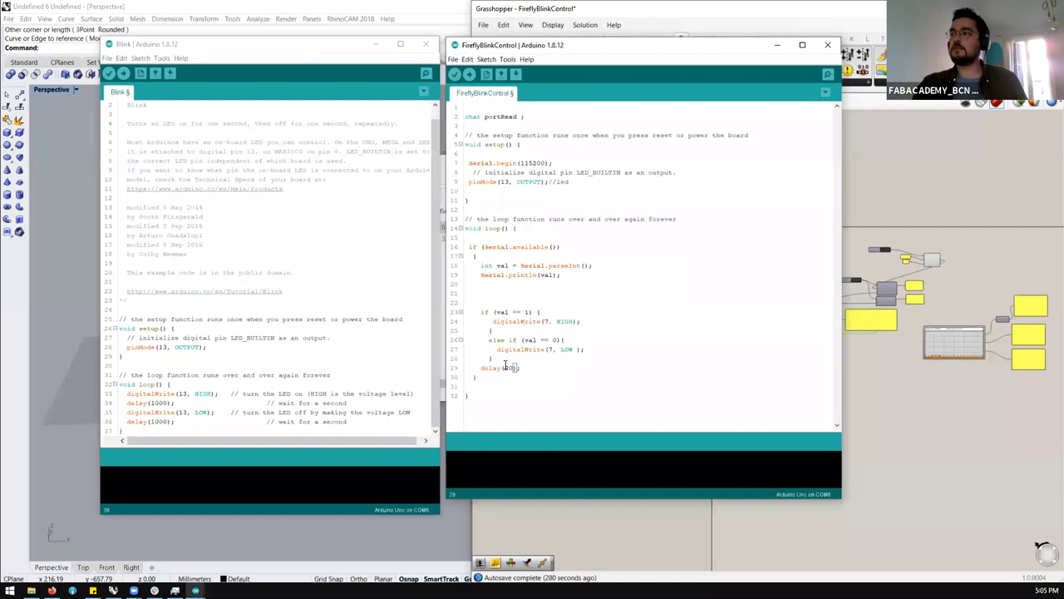
pyautogui.moveTo(551, 164); pyautogui.dragTo(469, 163)
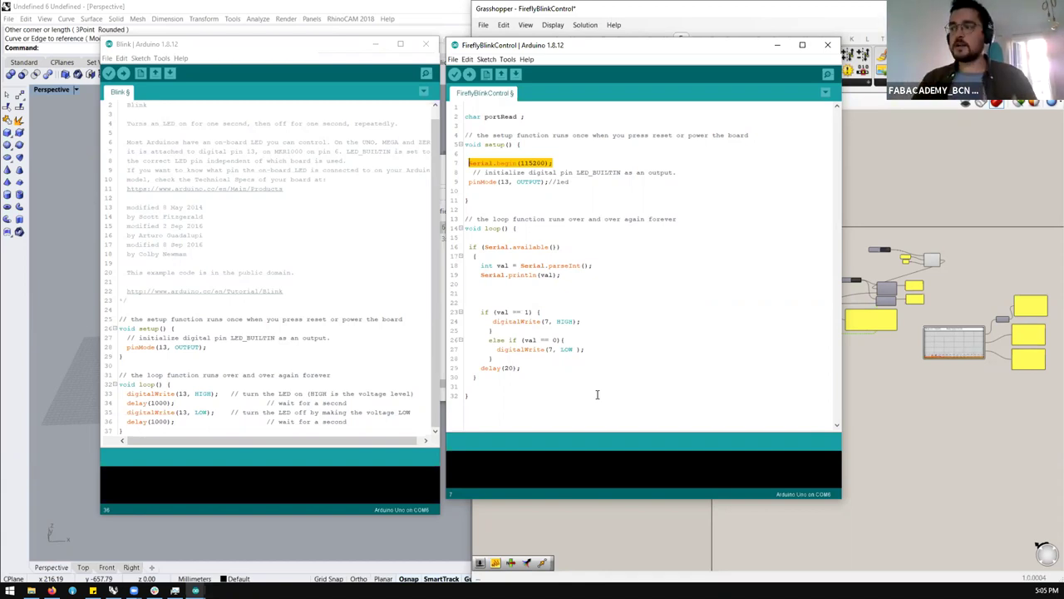
pyautogui.click(507, 367)
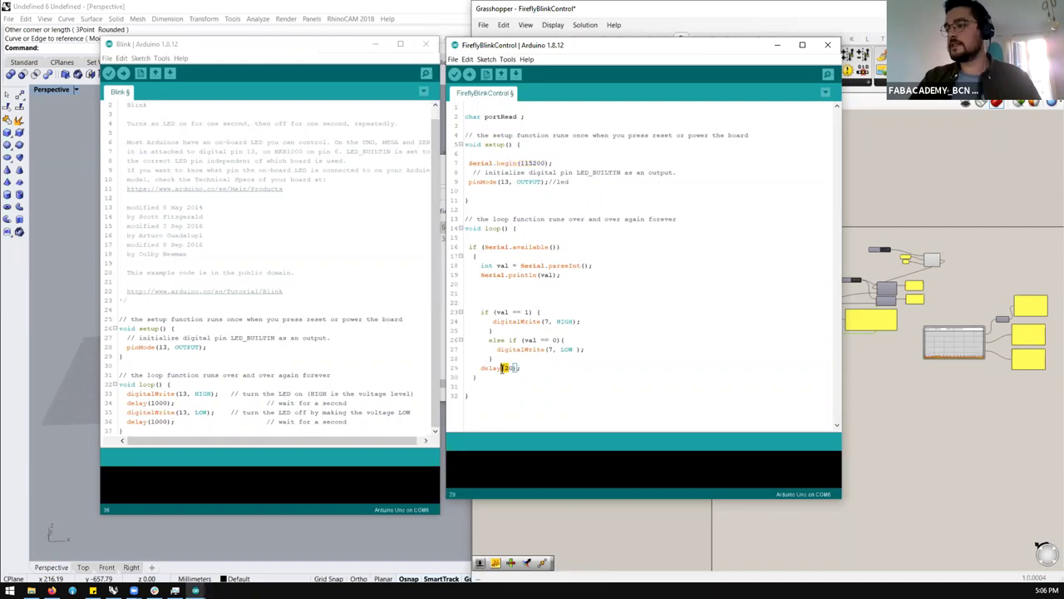
# Step: Upload FireflyBlinkControl to the Arduino Uno on COM6 and close the Blink sketch without saving its changes
pyautogui.click(508, 59)
pyautogui.moveTo(545, 158)
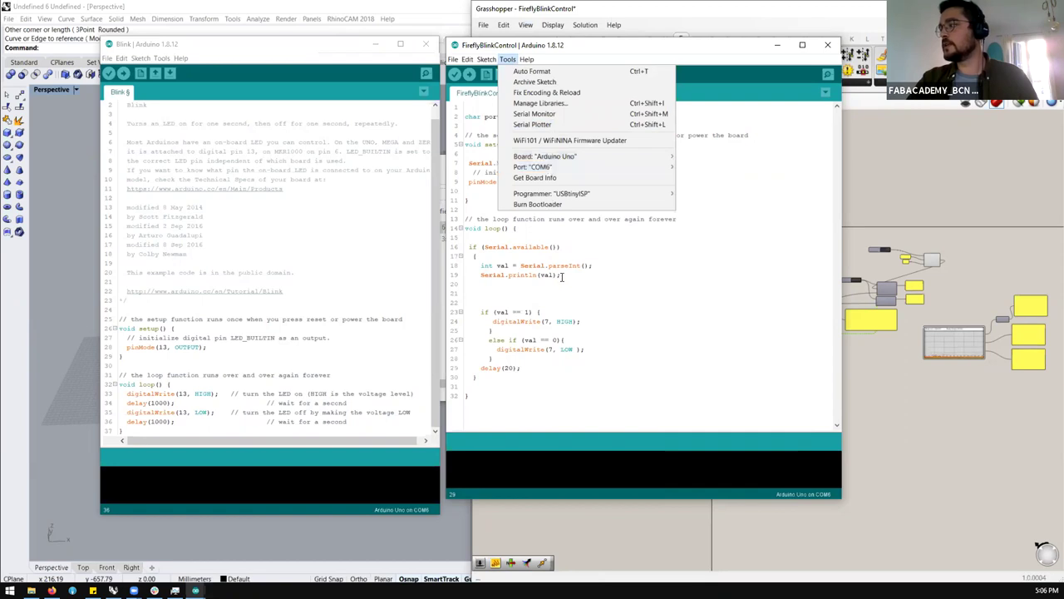
pyautogui.press('Escape')
pyautogui.click(471, 75)
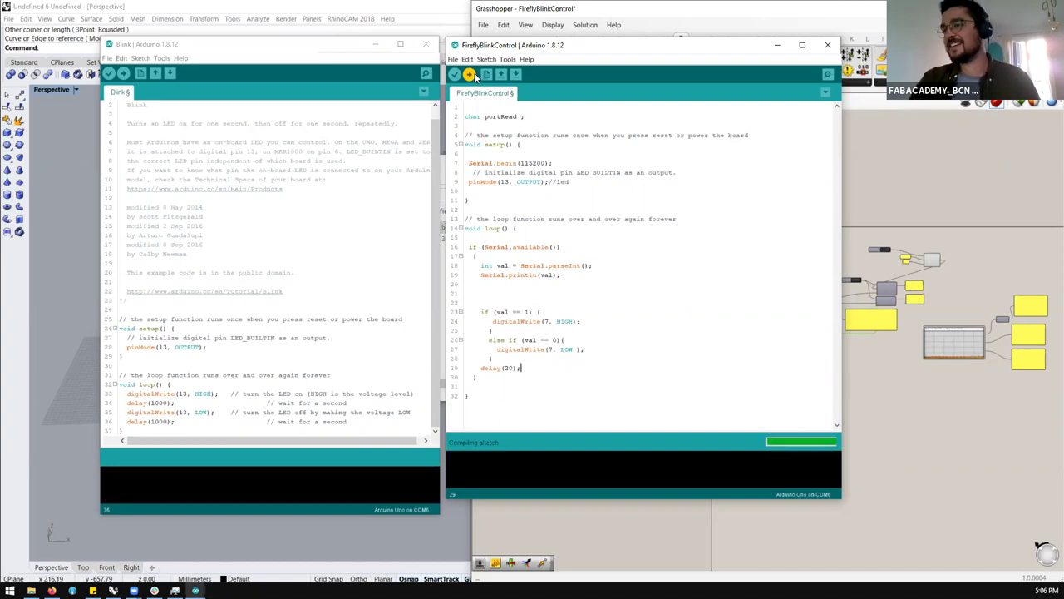
pyautogui.click(426, 44)
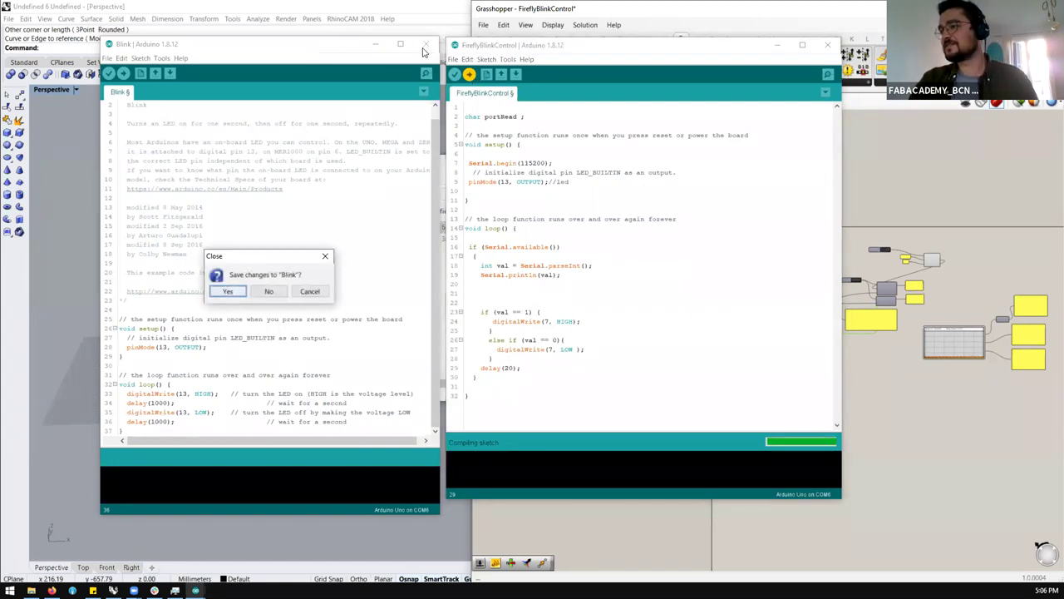
pyautogui.click(269, 291)
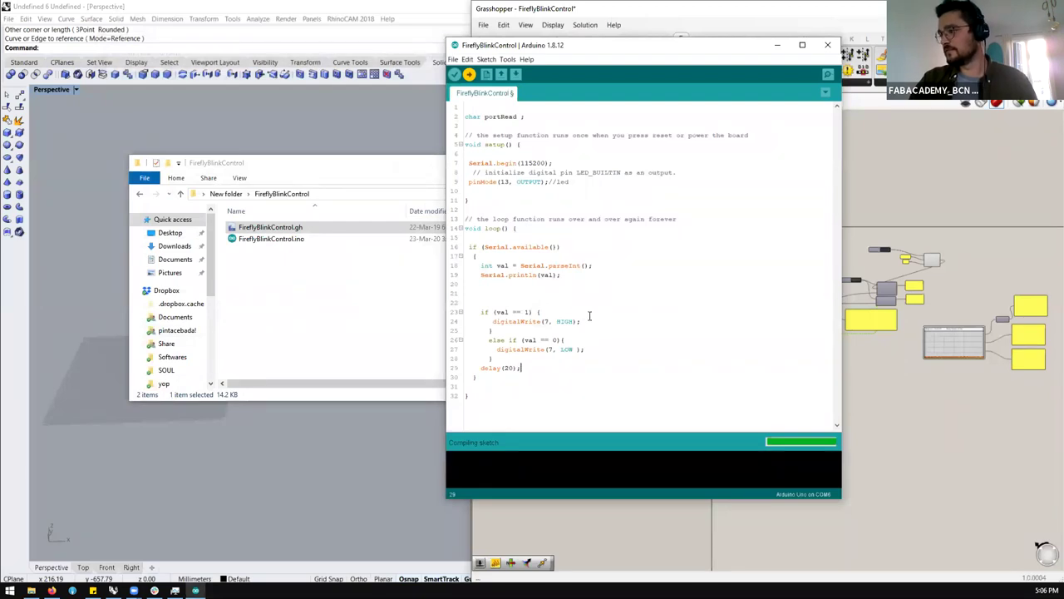
# Step: Set the pin number to 13 in both digitalWrite calls of FireflyBlinkControl and upload the sketch again
pyautogui.doubleClick(547, 321)
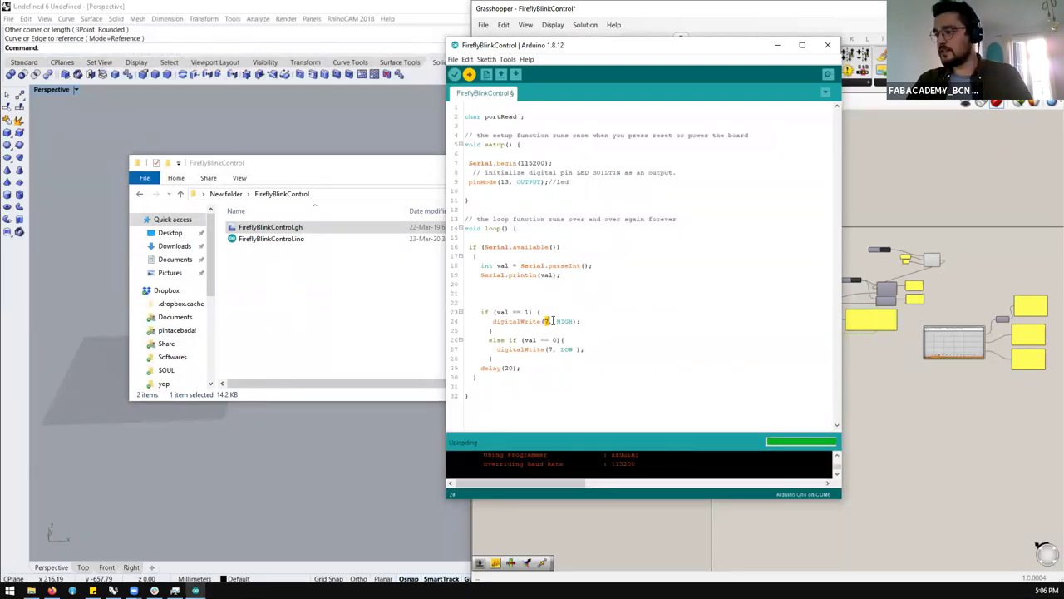
pyautogui.write('13')
pyautogui.doubleClick(548, 349)
pyautogui.write('13')
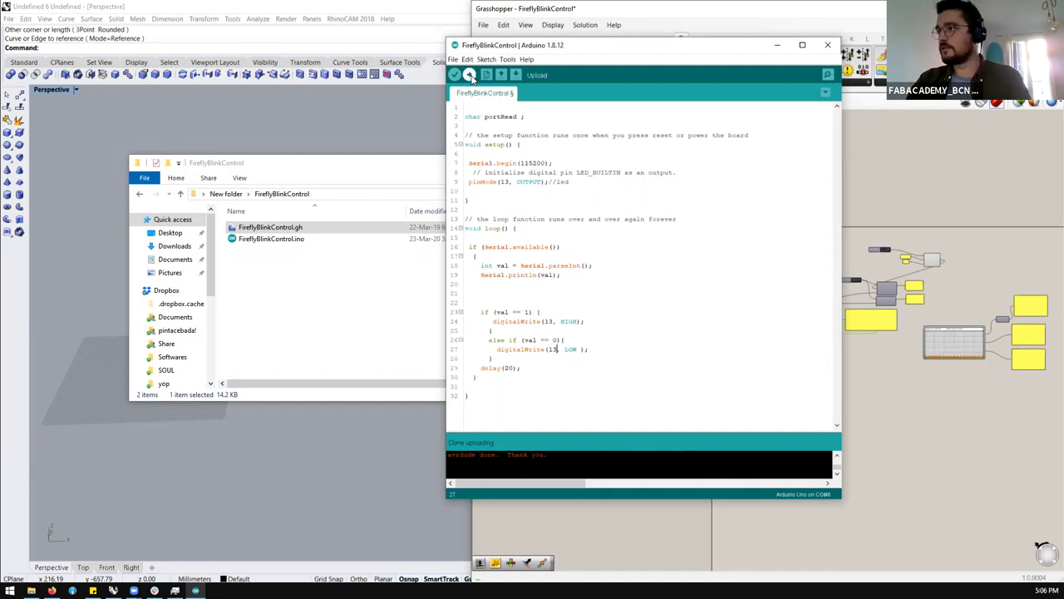
pyautogui.click(470, 75)
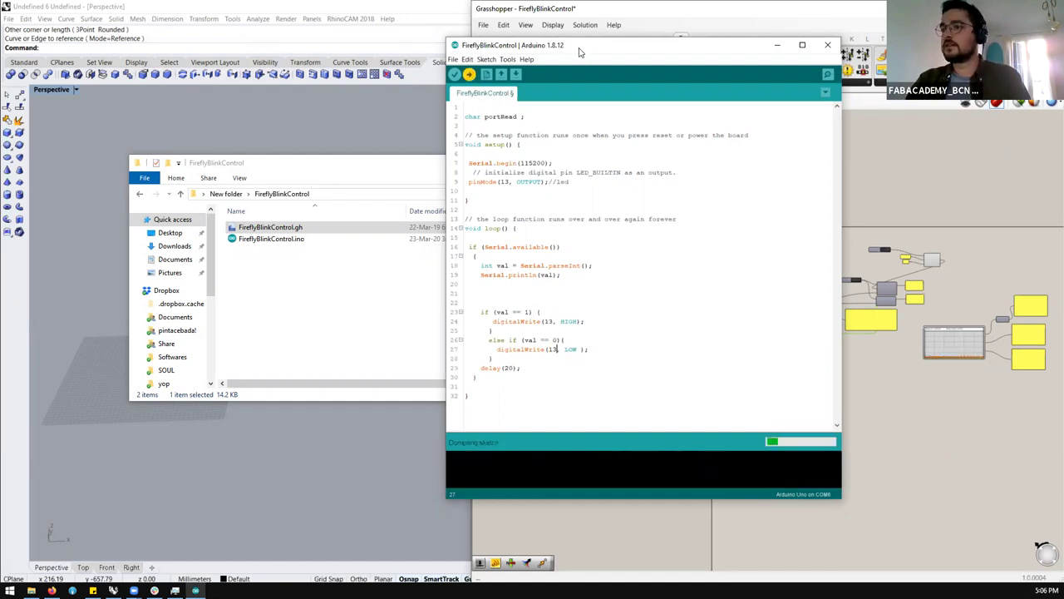
# Step: Move the FireflyBlinkControl sketch window clear of the Grasshopper canvas and close the folder window behind it
pyautogui.moveTo(581, 53); pyautogui.dragTo(180, 71)
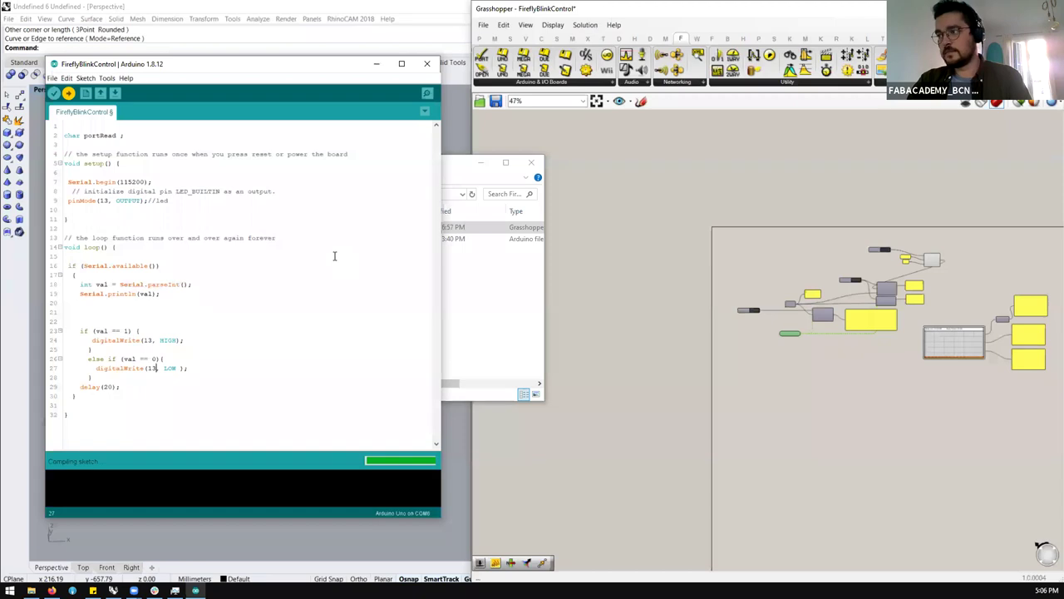
pyautogui.click(532, 163)
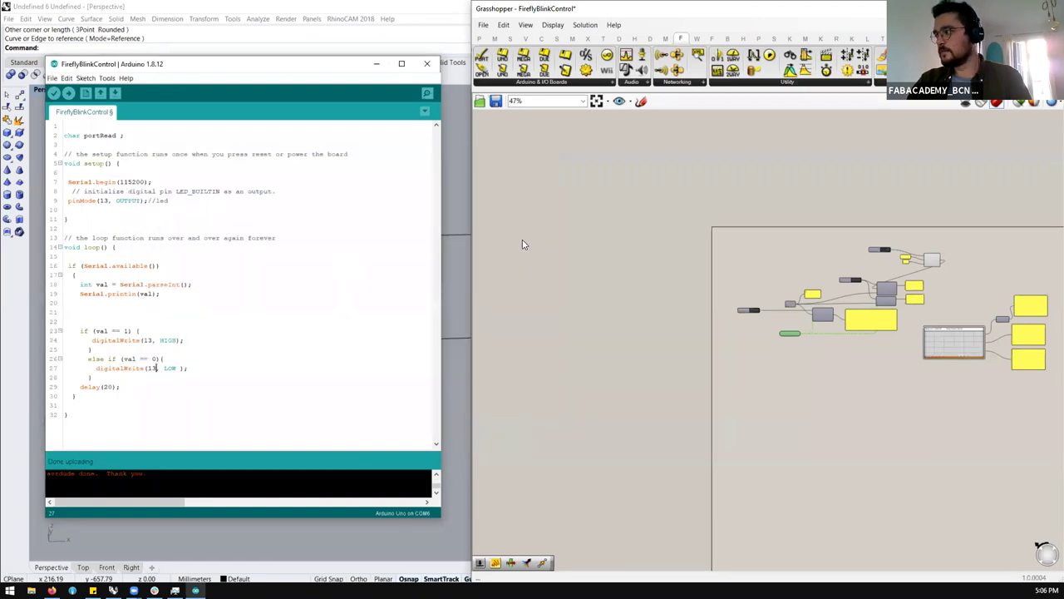
# Step: Switch to Grasshopper and delete the frequency graph component together with its connected output panels
pyautogui.scroll(-3, 649, 250)
pyautogui.scroll(3, 680, 261)
pyautogui.scroll(5, 681, 260)
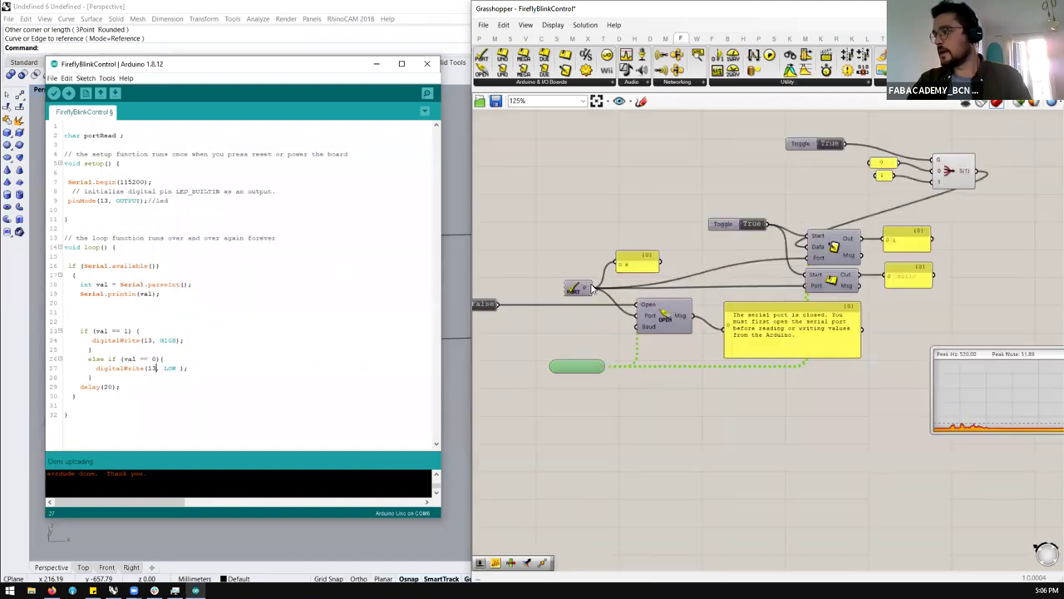
pyautogui.scroll(-2, 831, 366)
pyautogui.scroll(2, 851, 382)
pyautogui.scroll(-2, 851, 382)
pyautogui.click(802, 464)
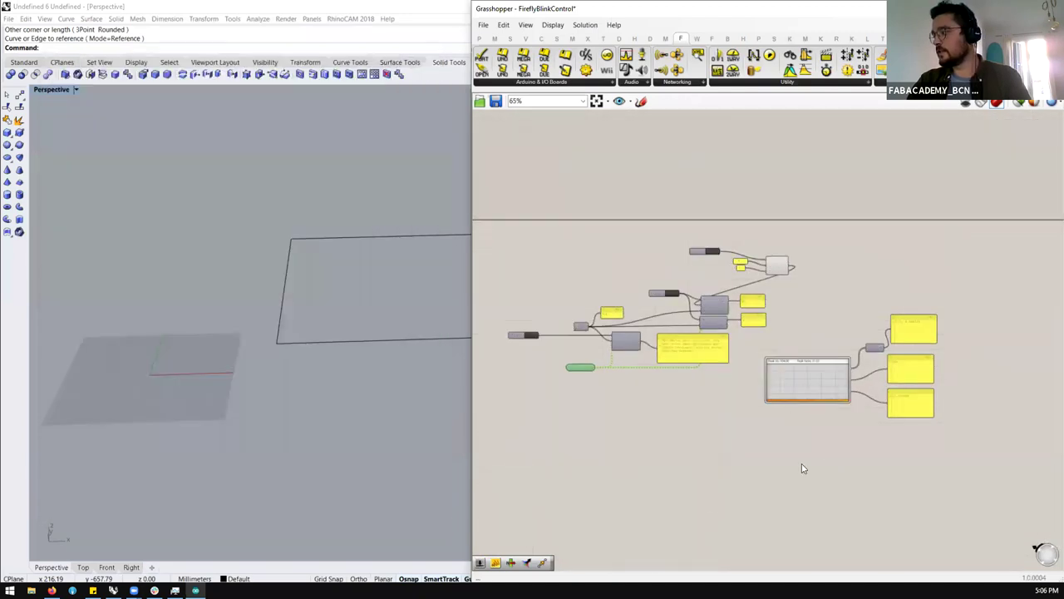
pyautogui.moveTo(1003, 289); pyautogui.dragTo(1039, 529)
pyautogui.scroll(3, 627, 352)
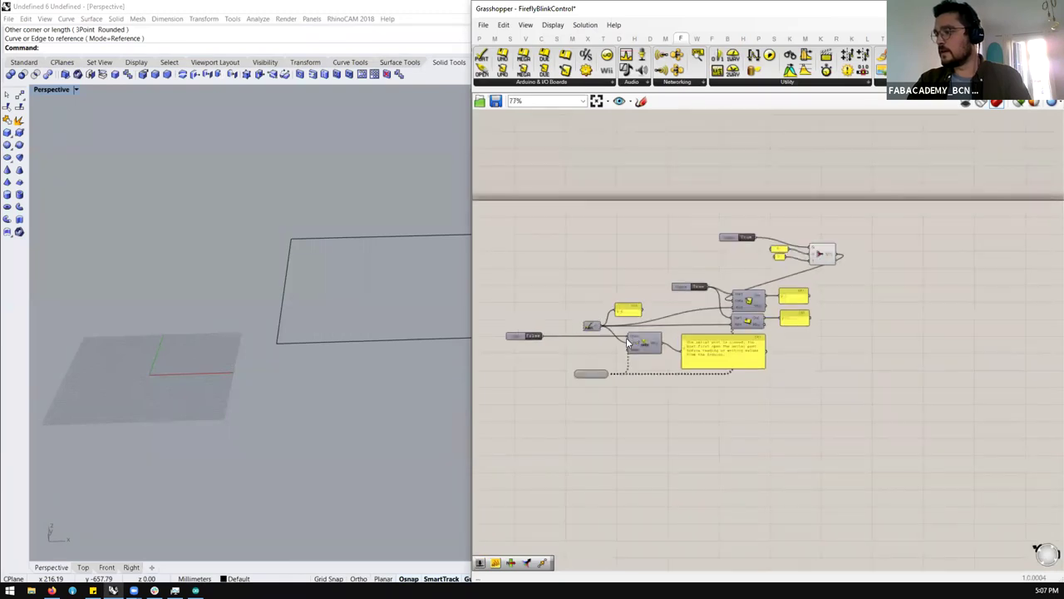
# Step: Move the stream filter with its toggle and input panels above the Start toggle, and space the 0 and 1 panels apart
pyautogui.scroll(1, 582, 355)
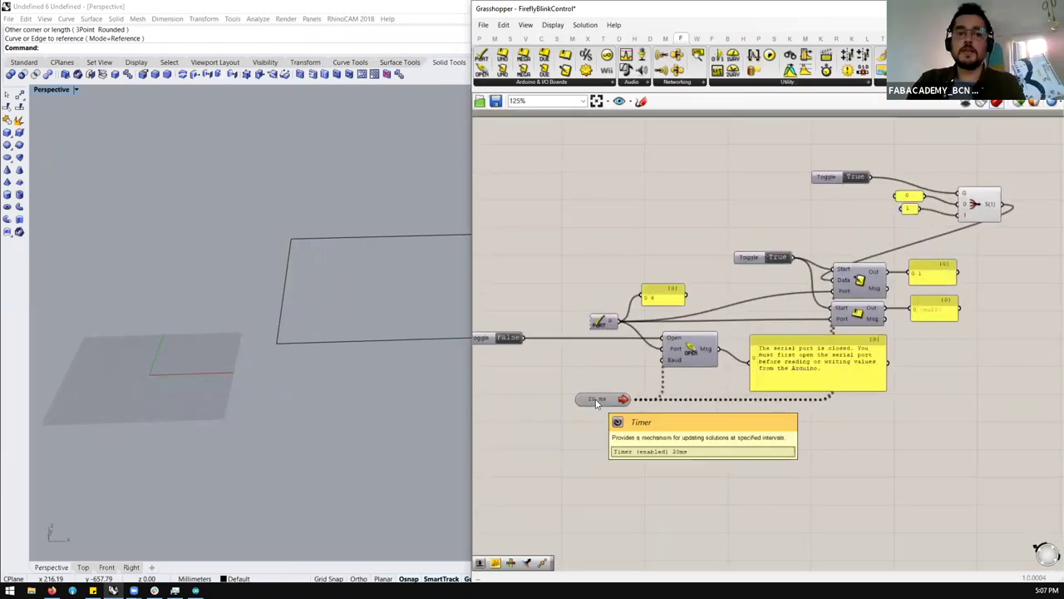
pyautogui.click(682, 363)
pyautogui.click(865, 319)
pyautogui.click(860, 289)
pyautogui.moveTo(831, 157)
pyautogui.mouseDown()
pyautogui.moveTo(1014, 236)
pyautogui.moveTo(816, 190)
pyautogui.moveTo(781, 197)
pyautogui.mouseUp()
pyautogui.click(855, 168)
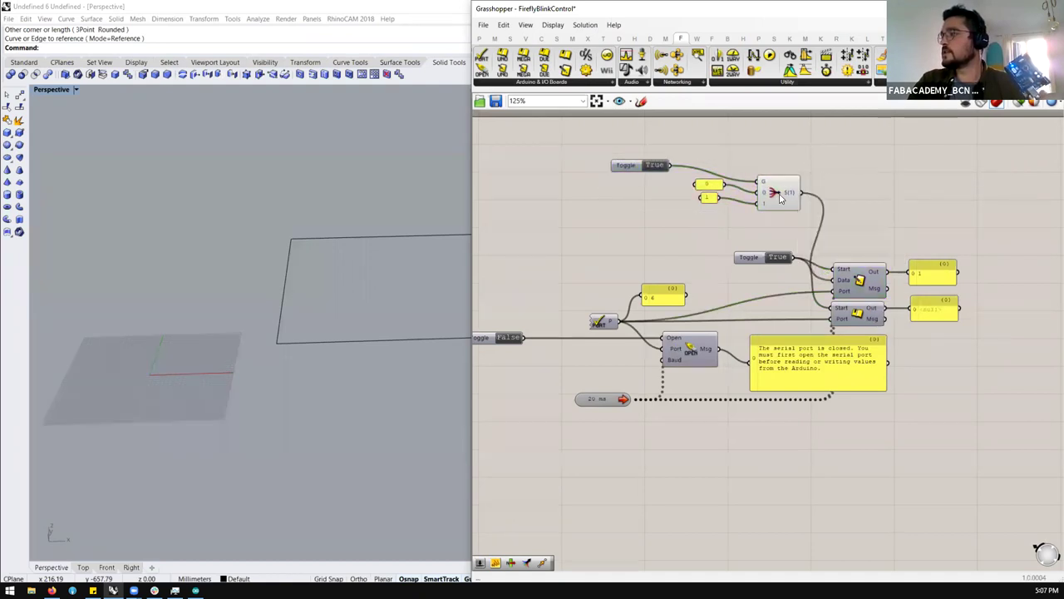
pyautogui.moveTo(709, 202)
pyautogui.mouseDown()
pyautogui.moveTo(706, 220)
pyautogui.moveTo(701, 193)
pyautogui.mouseUp()
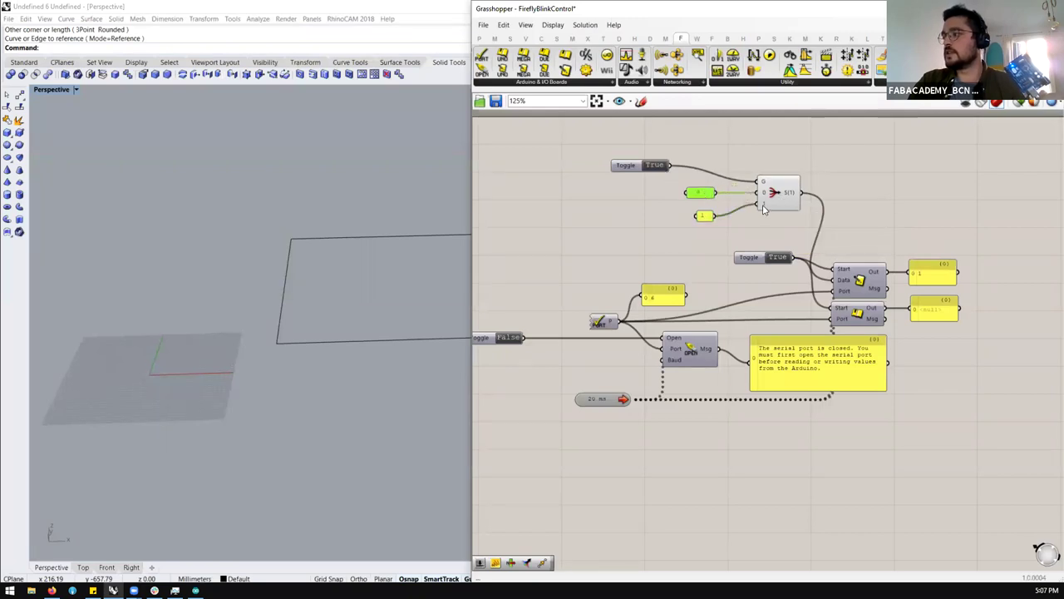
# Step: Set the stream filter's toggle to False and add a panel connected to the filter's output
pyautogui.doubleClick(661, 167)
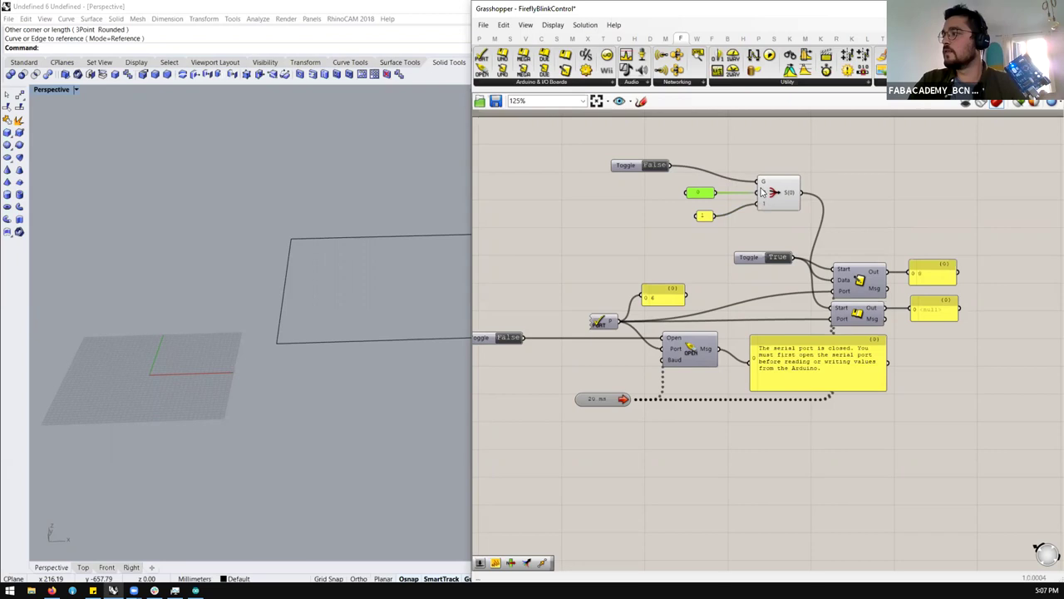
pyautogui.doubleClick(852, 193)
pyautogui.write('panel')
pyautogui.press('Return')
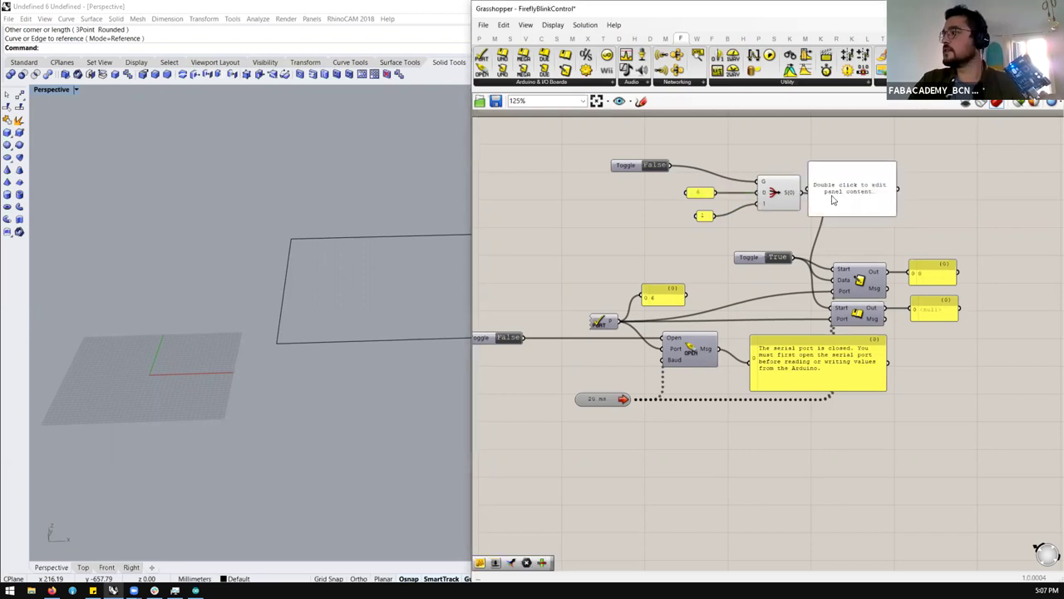
pyautogui.moveTo(805, 194); pyautogui.dragTo(899, 193)
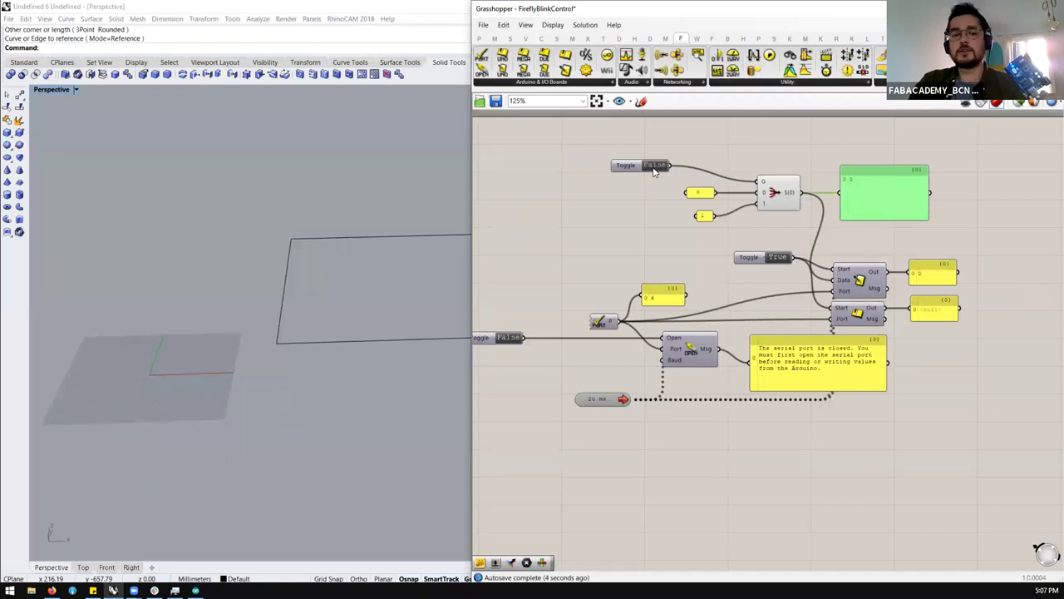
# Step: Open the serial port by setting its toggle to True, and set the stream filter's toggle to True to send 1
pyautogui.doubleClick(509, 338)
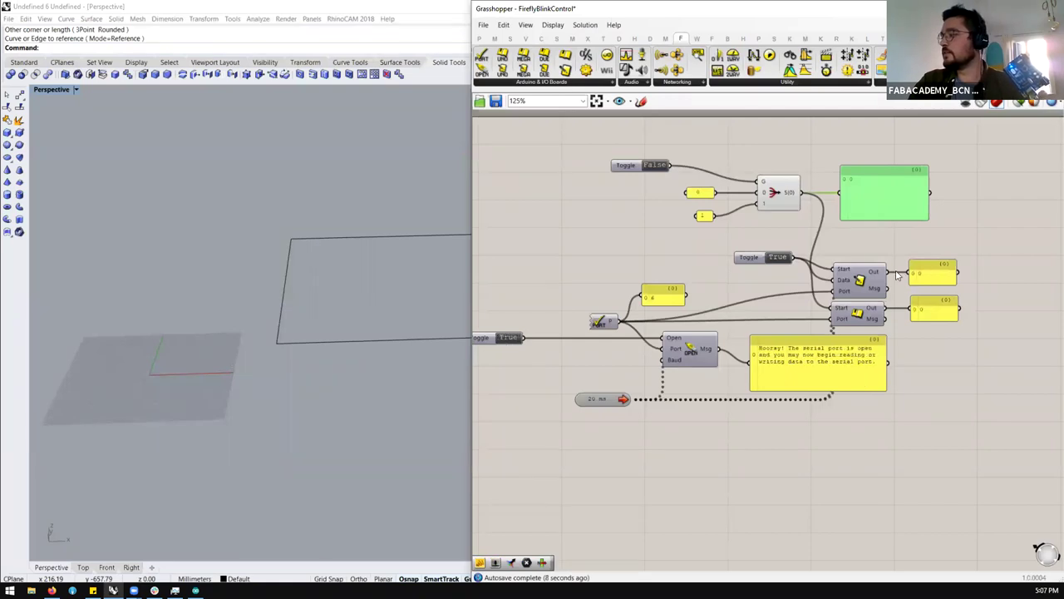
pyautogui.moveTo(754, 262); pyautogui.dragTo(732, 267)
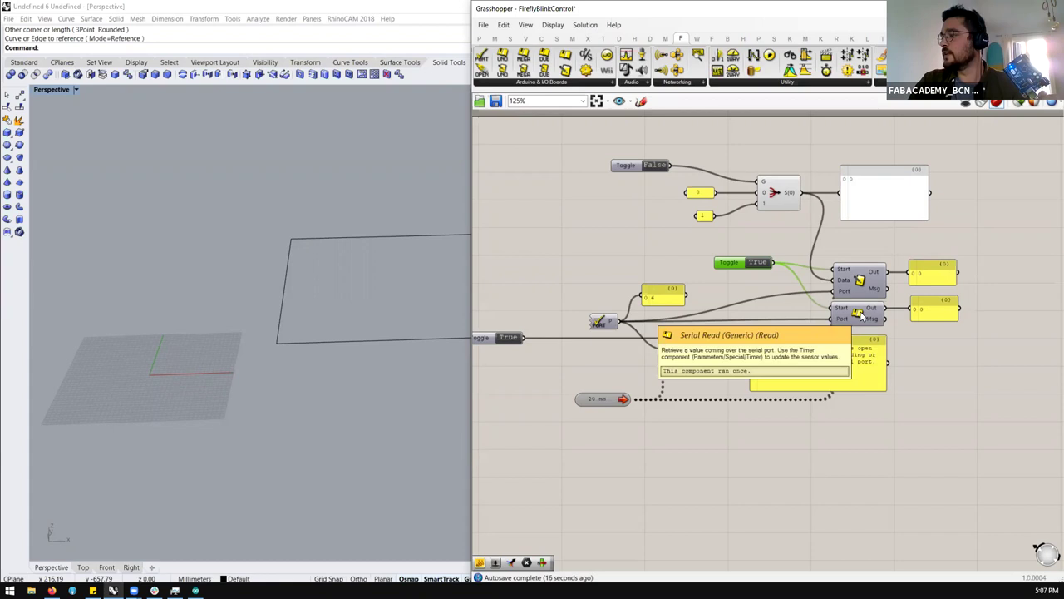
pyautogui.click(656, 167)
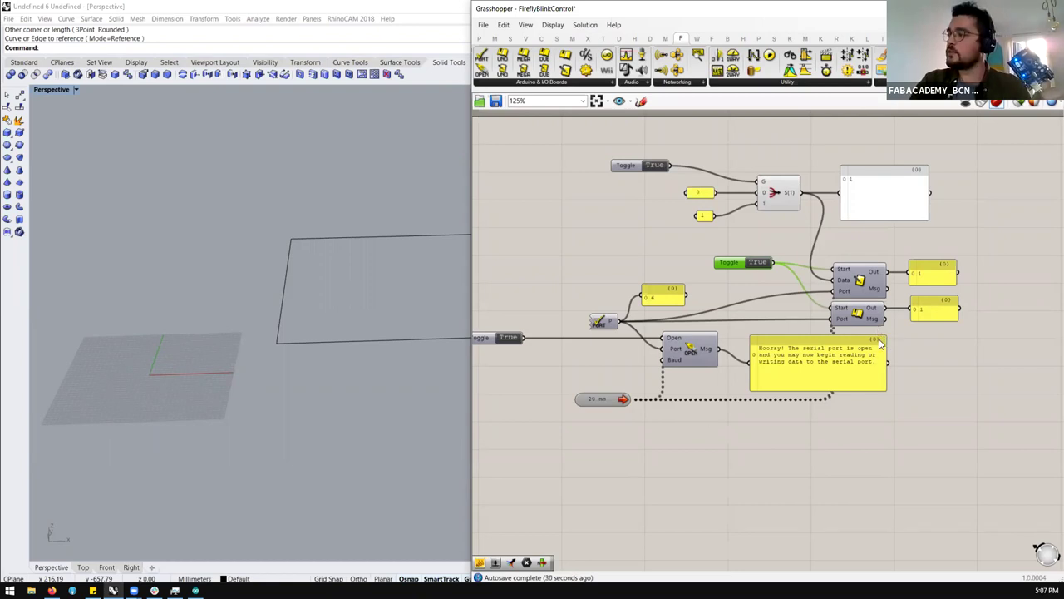
pyautogui.scroll(3, 873, 337)
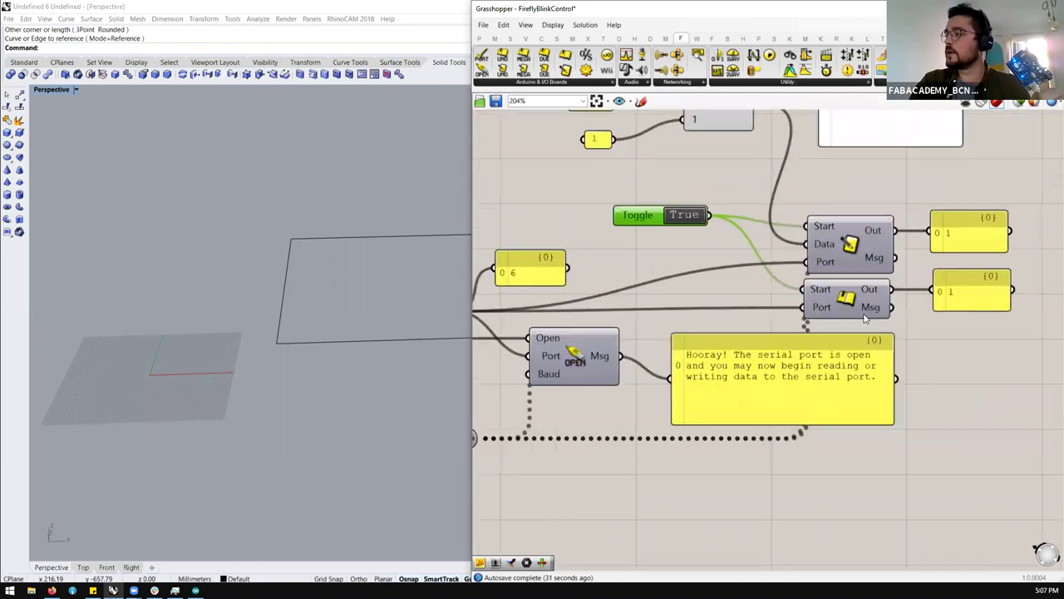
# Step: Add an Uno Read component beside the serial components and move the serial write's output panel slightly up
pyautogui.click(832, 227)
pyautogui.scroll(-2, 831, 227)
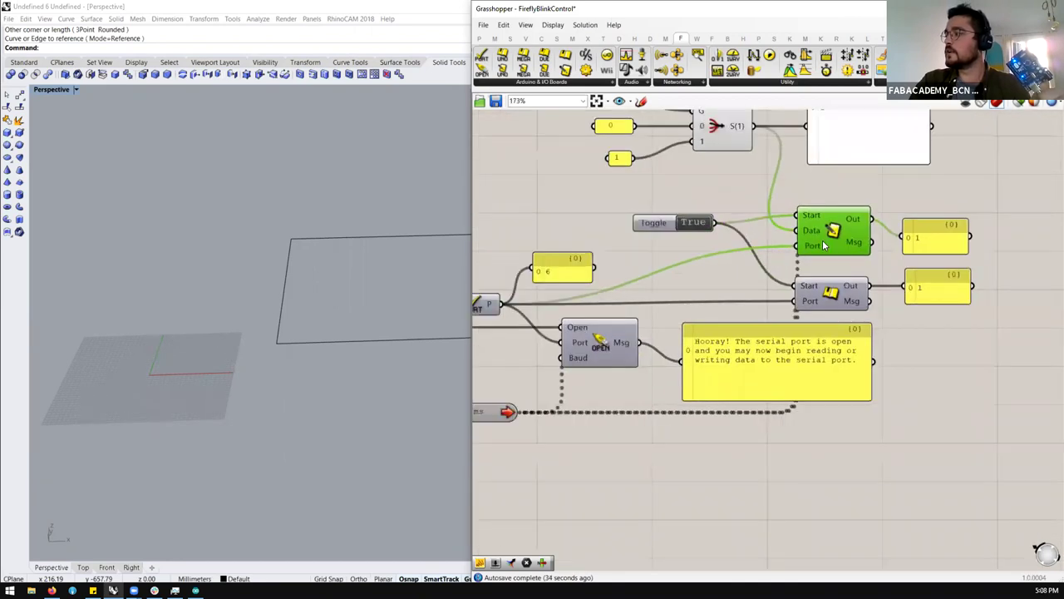
pyautogui.click(573, 84)
pyautogui.moveTo(537, 145); pyautogui.dragTo(894, 223)
pyautogui.scroll(-2, 782, 237)
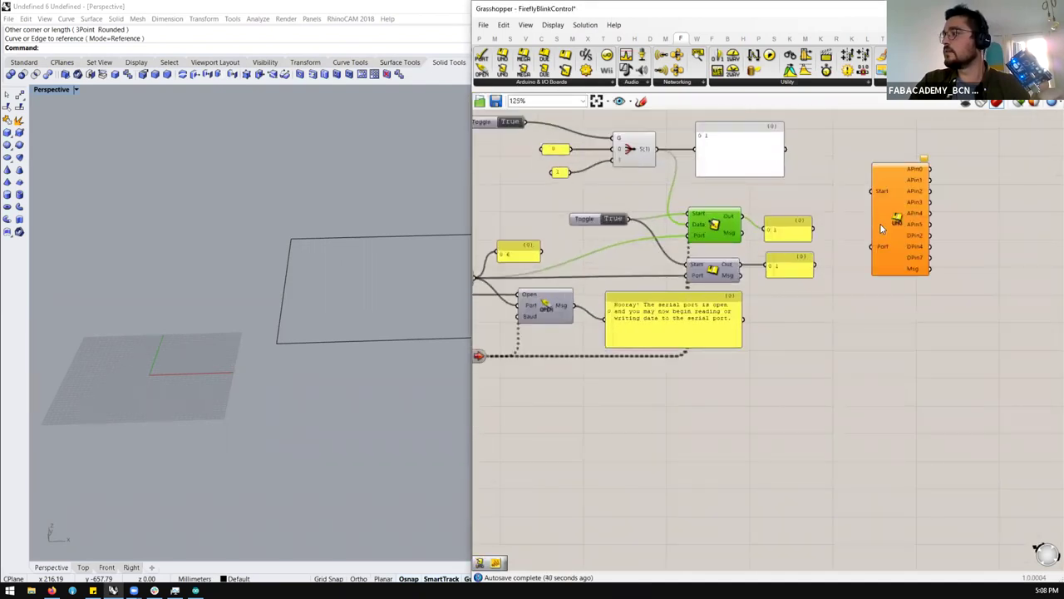
pyautogui.scroll(1, 883, 230)
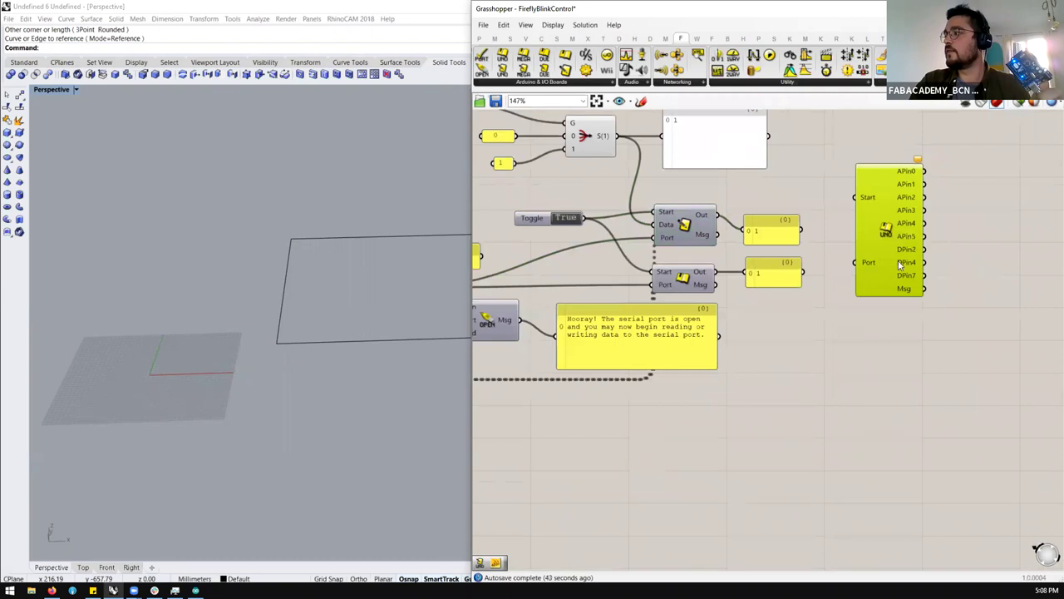
pyautogui.moveTo(752, 238); pyautogui.dragTo(752, 222)
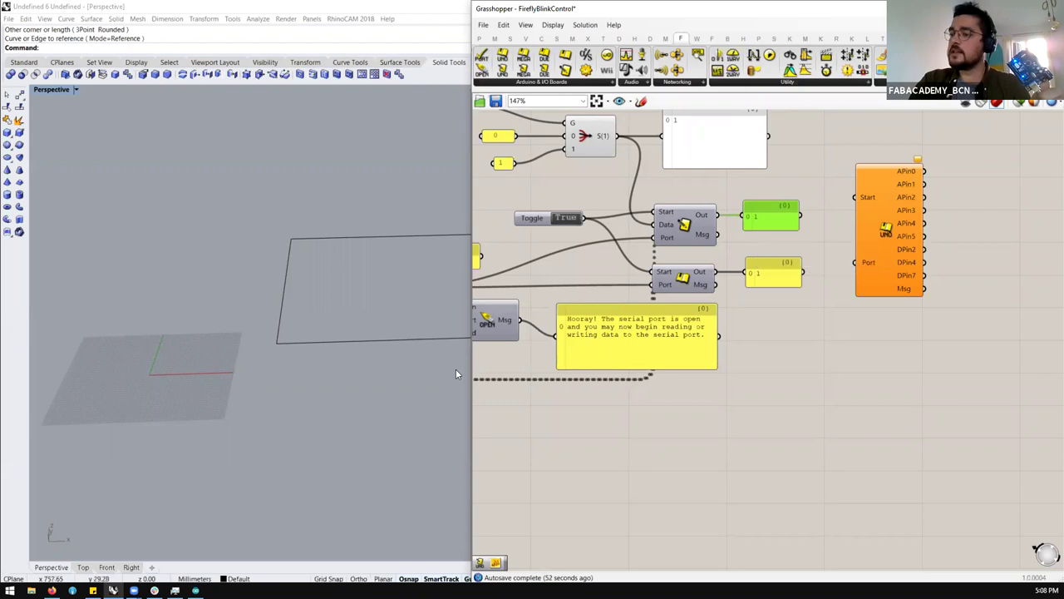
# Step: Switch to the Arduino sketch and change Serial.println(val) to Serial.print(val) in the loop
pyautogui.click(196, 591)
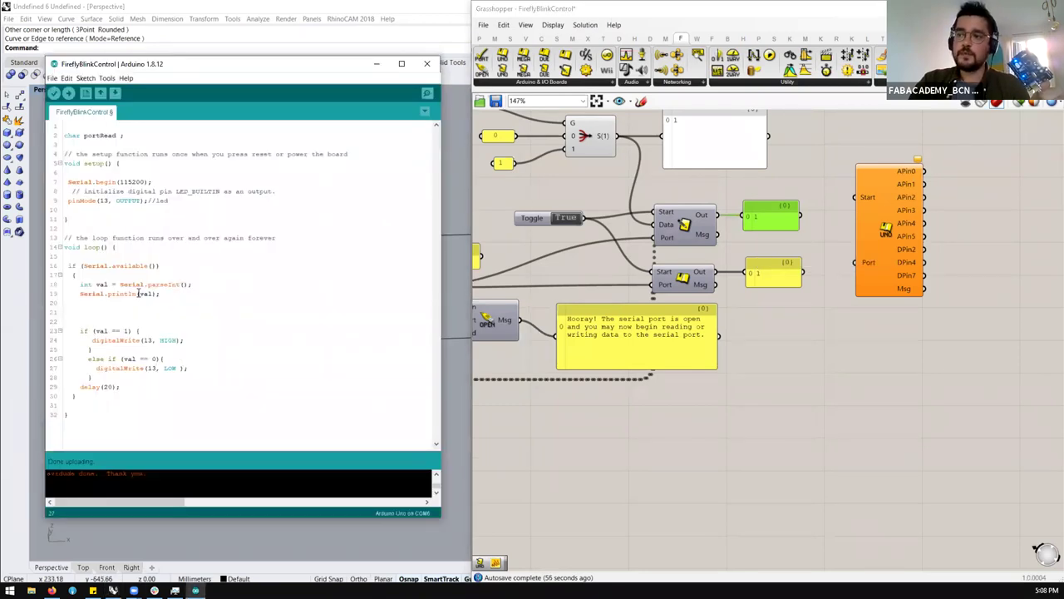
pyautogui.click(171, 293)
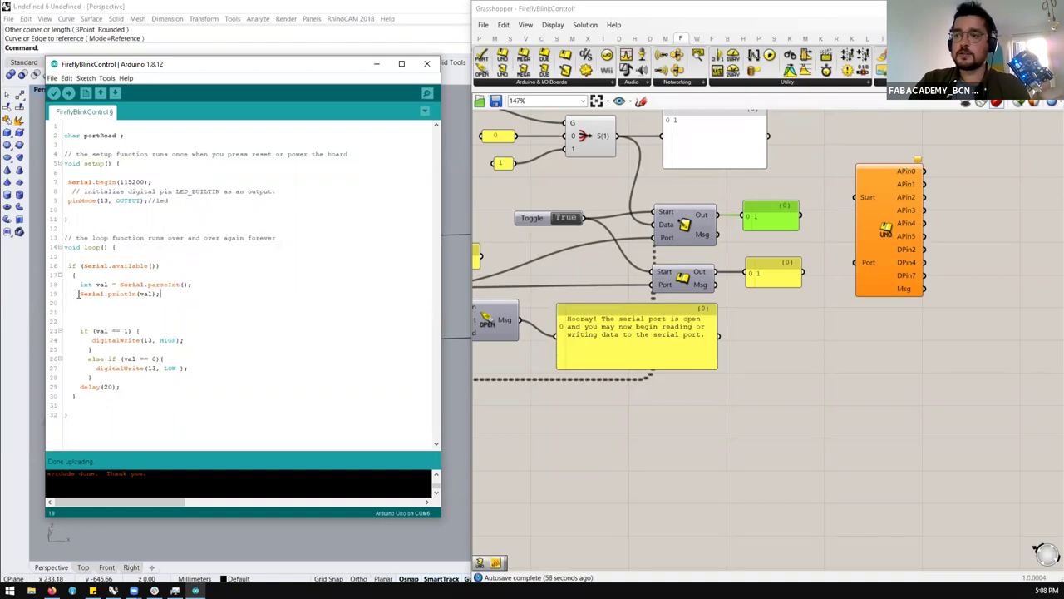
pyautogui.press('Return')
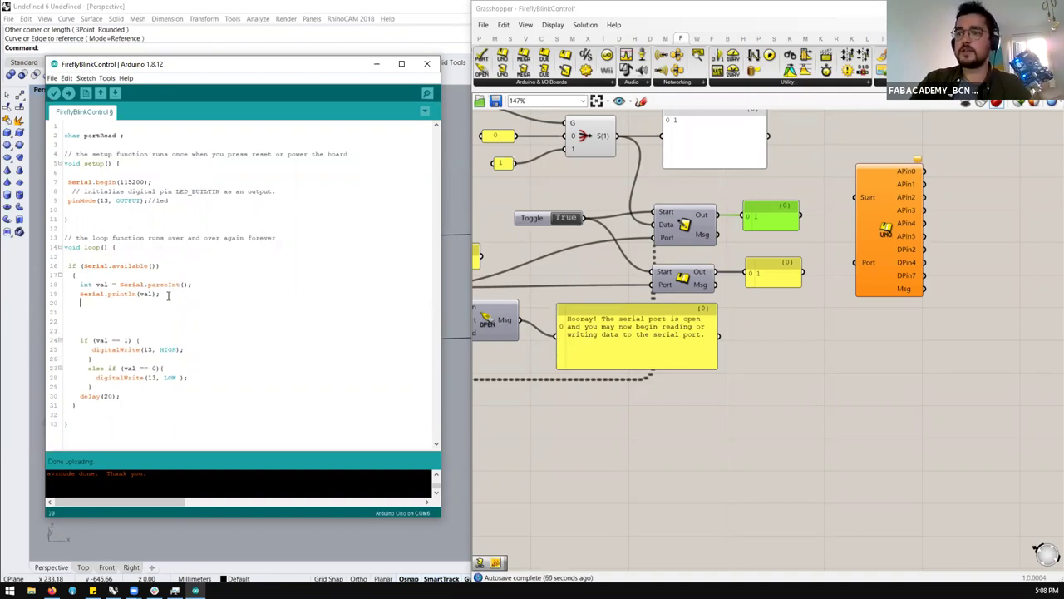
pyautogui.click(133, 294)
pyautogui.press('BackSpace')
pyautogui.press('BackSpace')
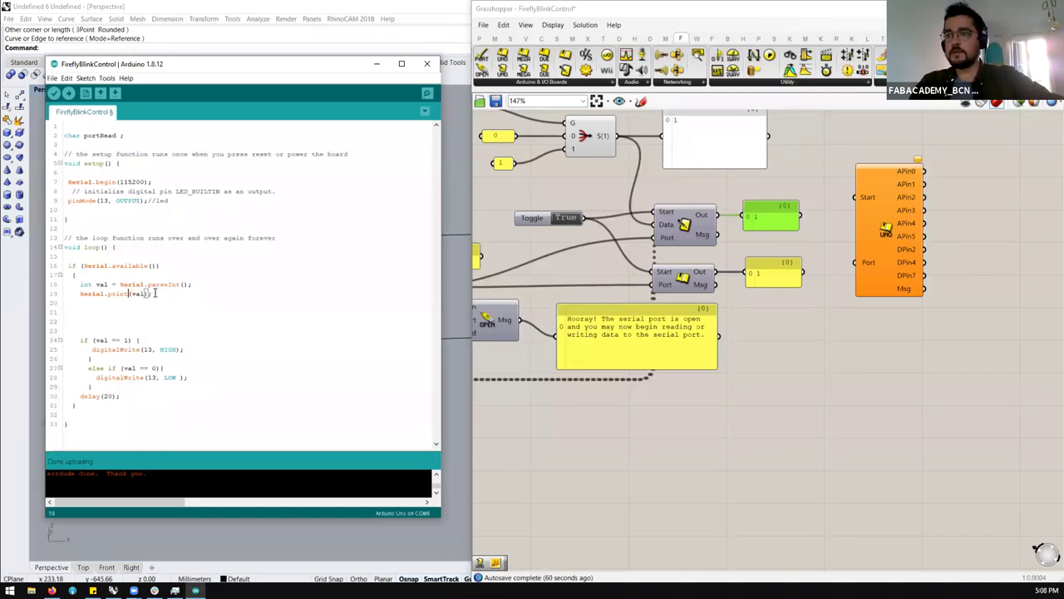
# Step: Add the line Serial.print("echo"); below Serial.print(val)
pyautogui.press('Return')
pyautogui.write('a')
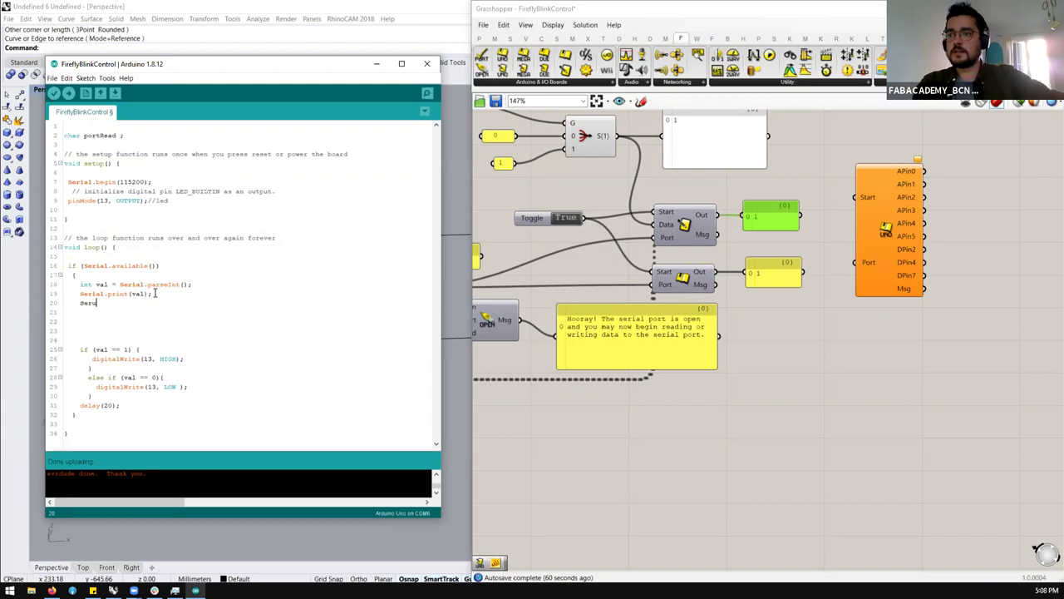
pyautogui.write('erial')
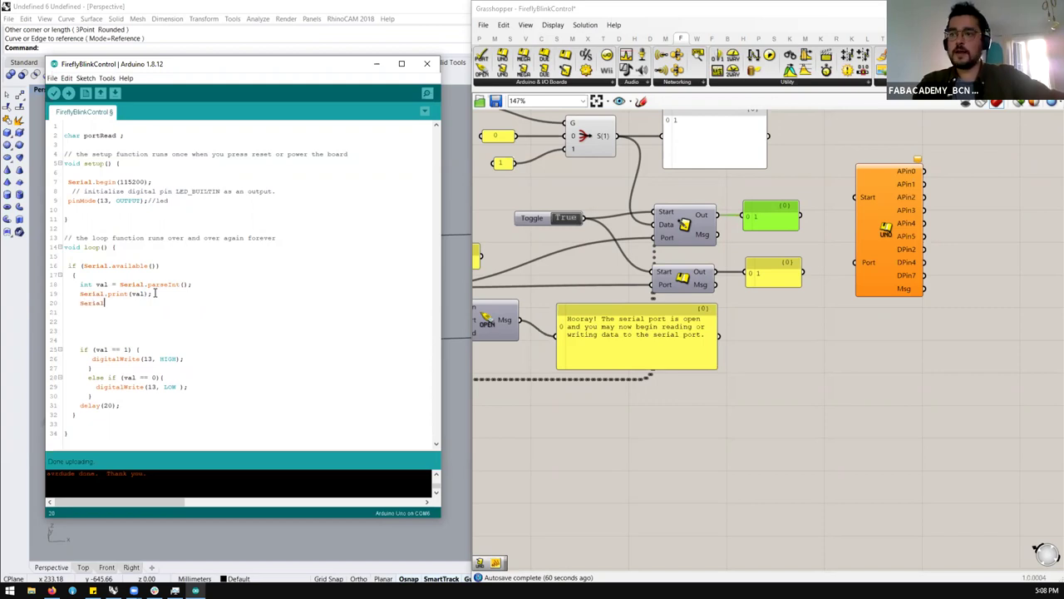
pyautogui.write('.print("')
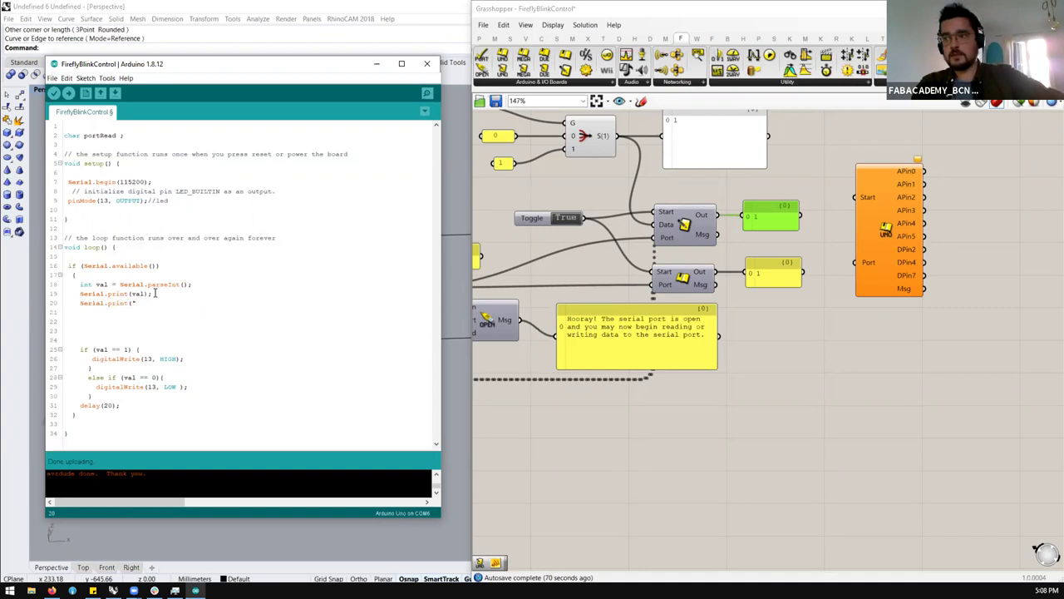
pyautogui.write('echo");')
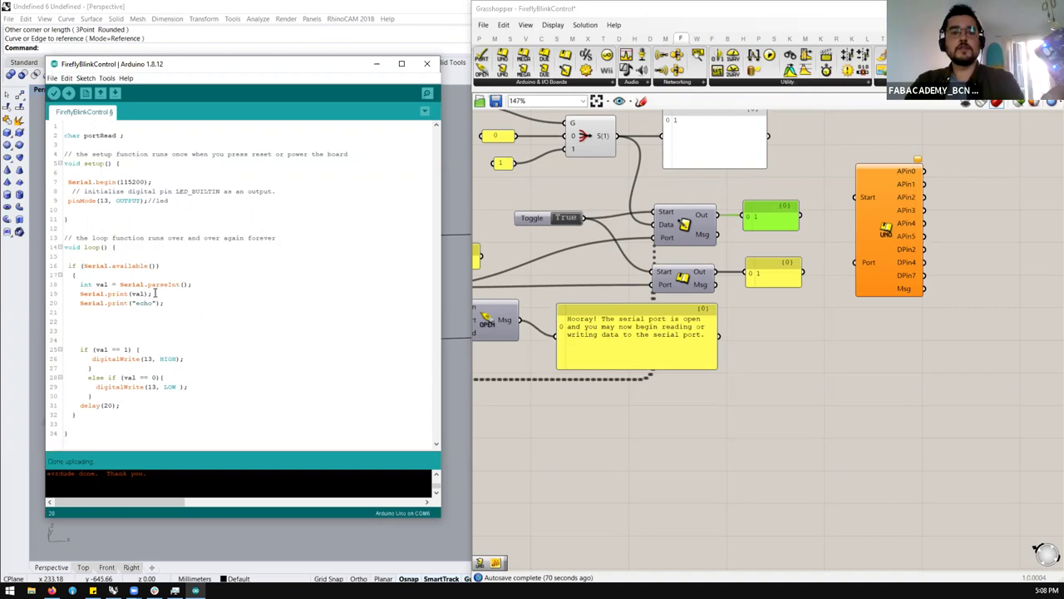
# Step: Close the serial port in Grasshopper by setting its toggle to False, and upload the sketch from Arduino
pyautogui.scroll(-3, 848, 250)
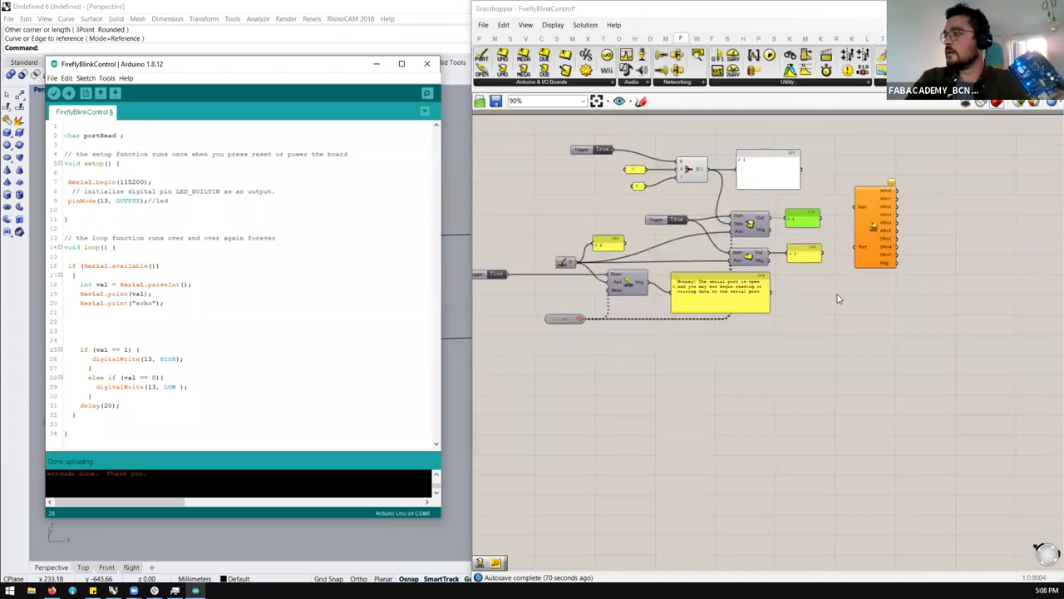
pyautogui.click(598, 296)
pyautogui.scroll(1, 549, 281)
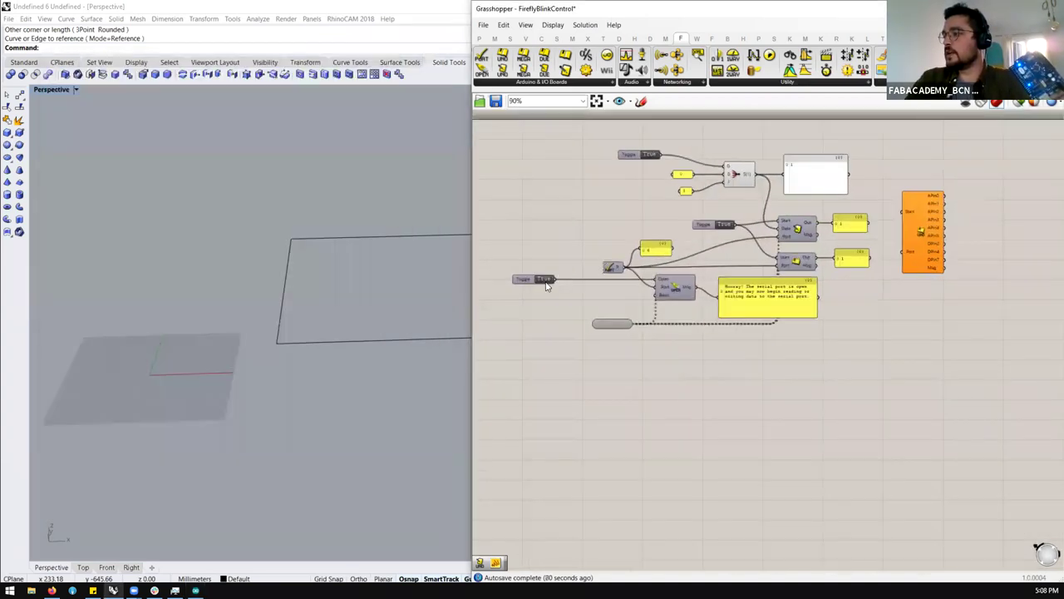
pyautogui.doubleClick(546, 280)
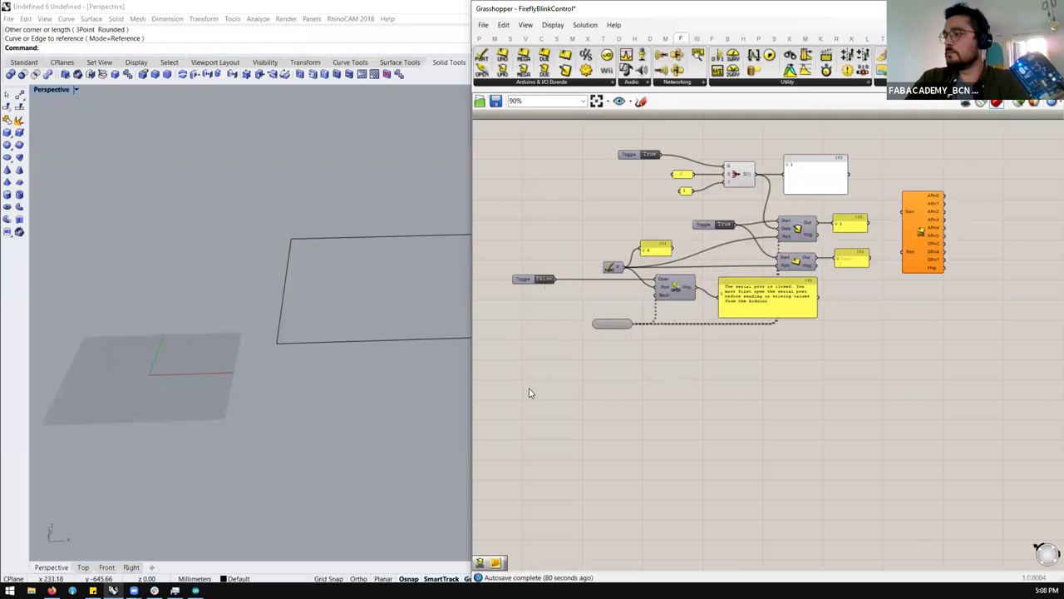
pyautogui.hotkey('alt', 'Tab')
pyautogui.click(146, 293)
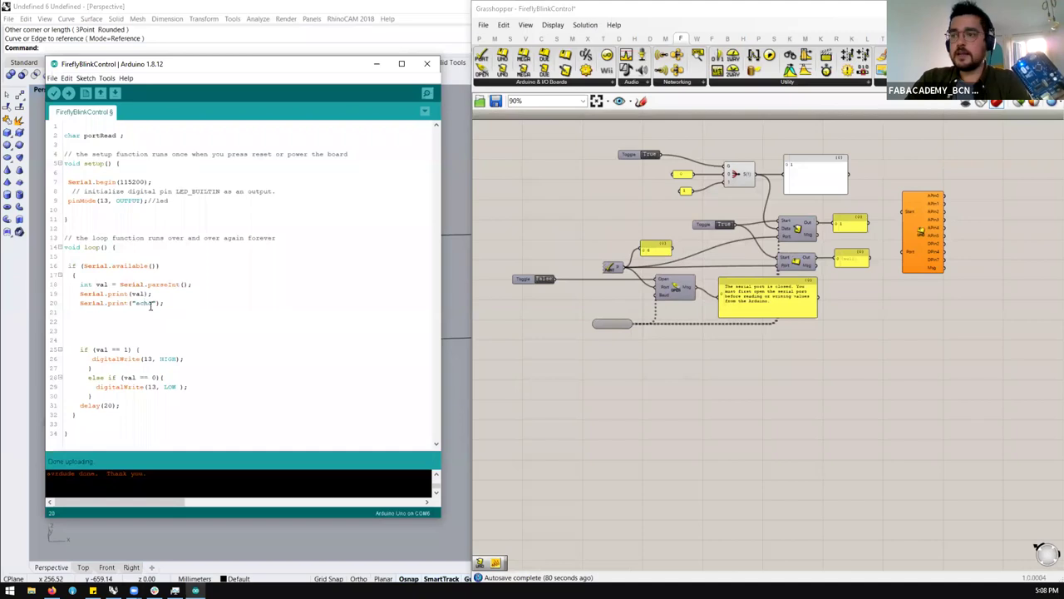
pyautogui.click(69, 93)
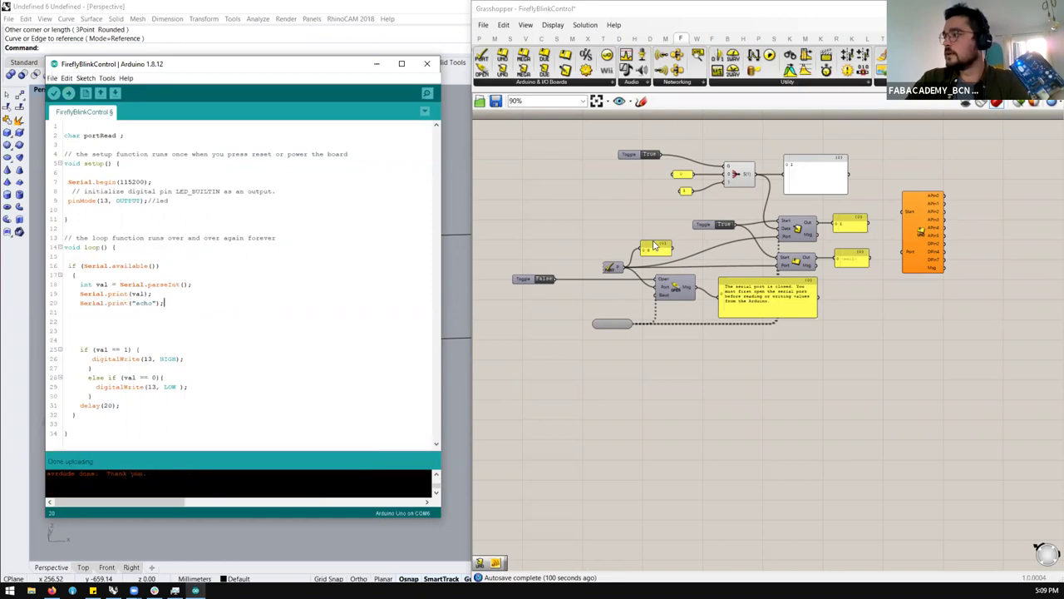
# Step: In Grasshopper, enlarge the serial read's output panel and reopen the serial port by setting its toggle to True
pyautogui.scroll(2, 825, 233)
pyautogui.click(758, 291)
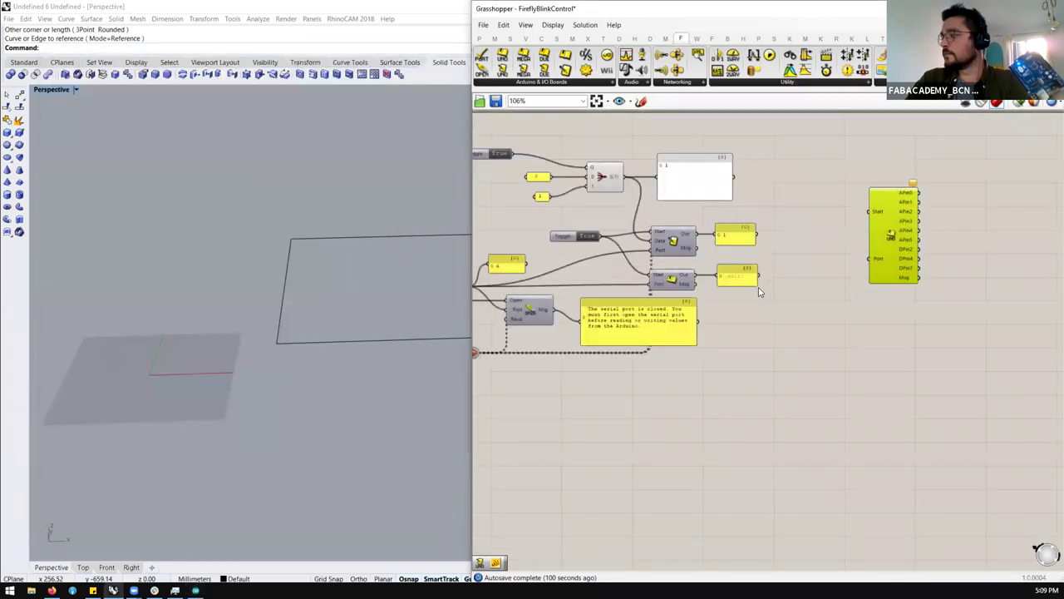
pyautogui.moveTo(757, 285); pyautogui.dragTo(844, 317)
pyautogui.scroll(-2, 843, 317)
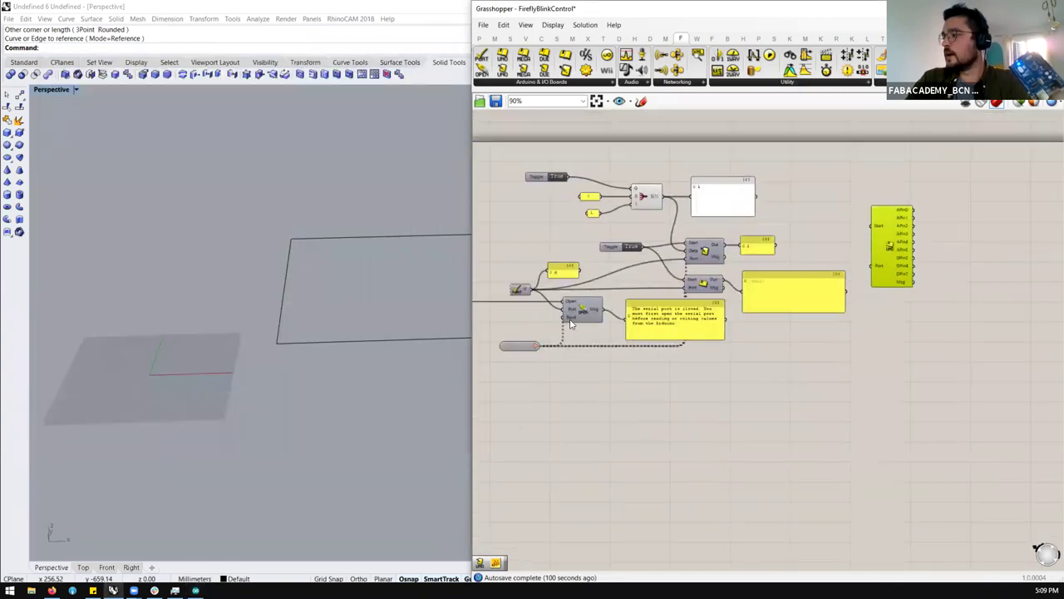
pyautogui.scroll(2, 542, 295)
pyautogui.doubleClick(520, 277)
pyautogui.scroll(3, 895, 238)
pyautogui.click(890, 258)
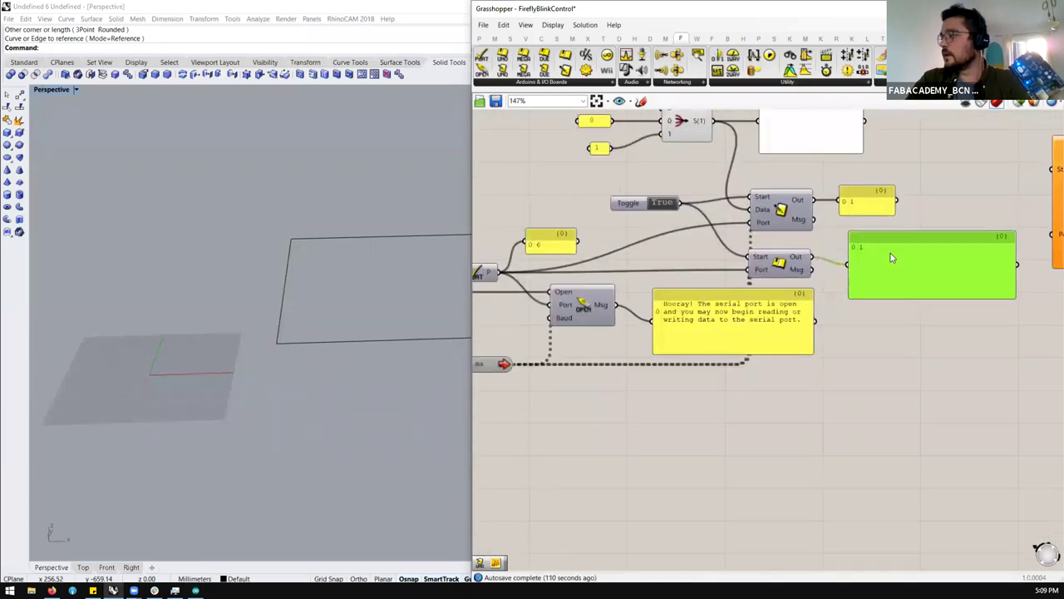
# Step: Switch to the Arduino sketch, change the echo line to Serial.println("echo"); and start uploading it
pyautogui.scroll(-2, 842, 287)
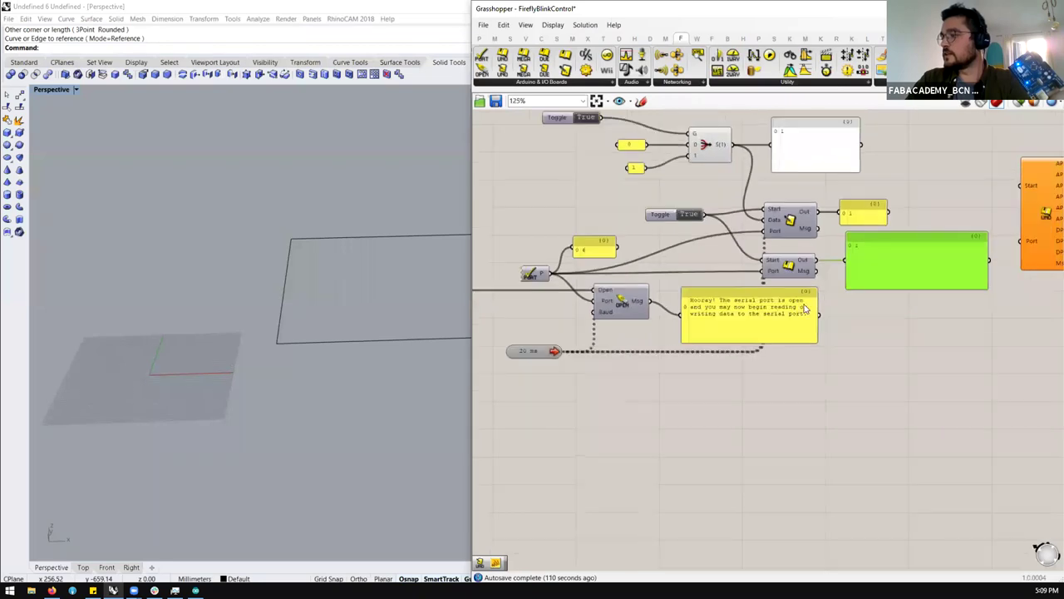
pyautogui.scroll(-2, 804, 309)
pyautogui.keyDown('shift'); pyautogui.click(600, 344); pyautogui.keyUp('shift')
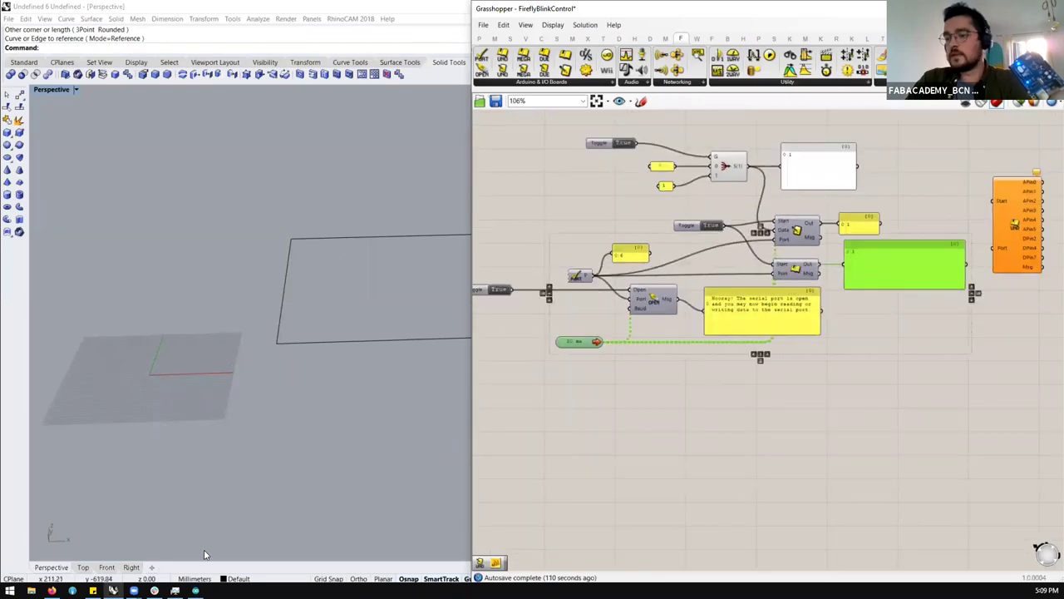
pyautogui.click(195, 591)
pyautogui.click(128, 303)
pyautogui.write('ln("echo");')
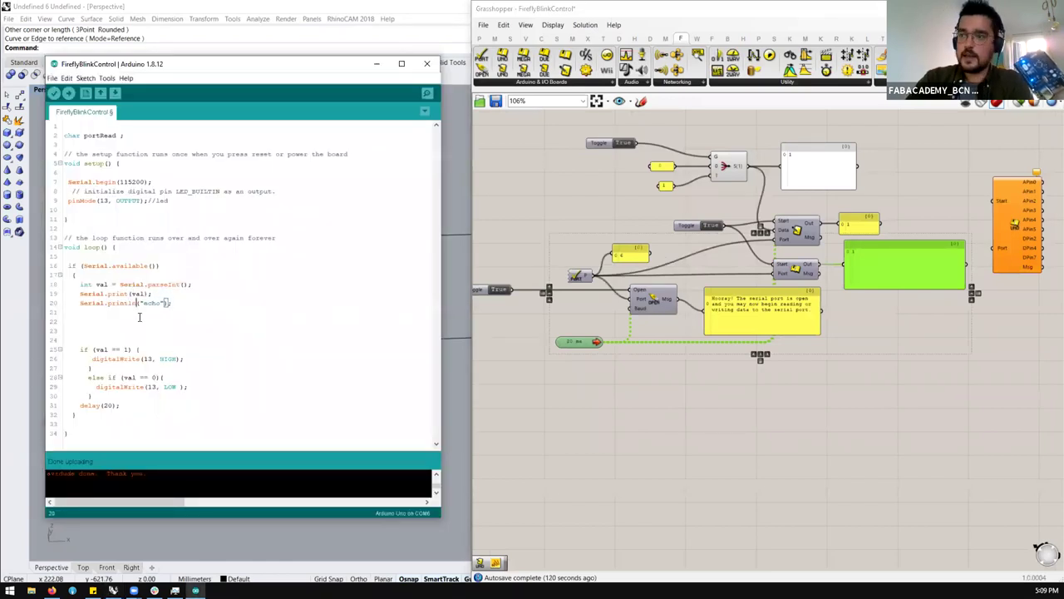
pyautogui.click(69, 93)
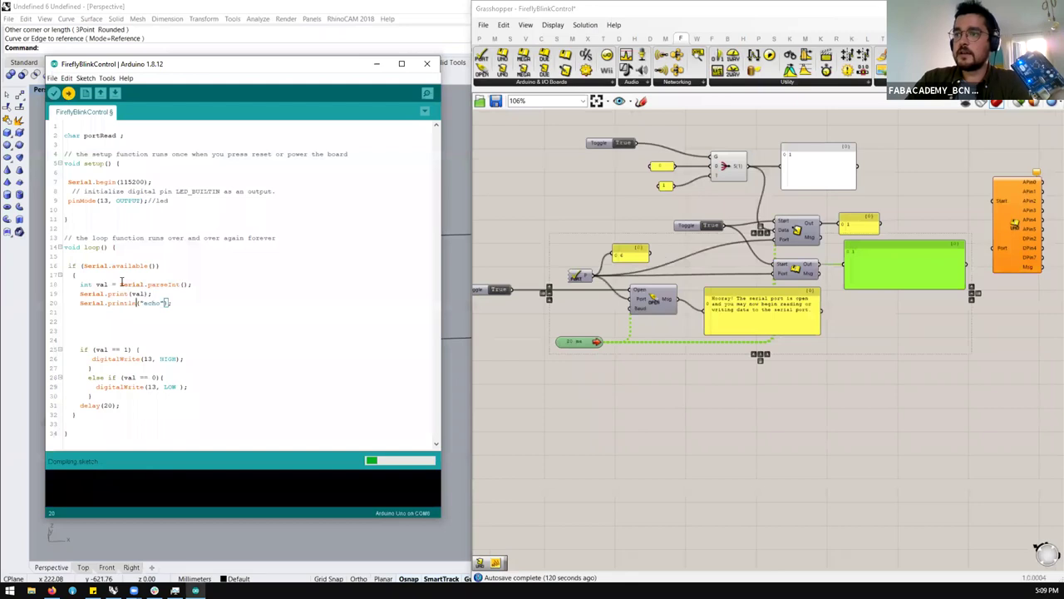
pyautogui.moveTo(107, 294); pyautogui.dragTo(137, 303)
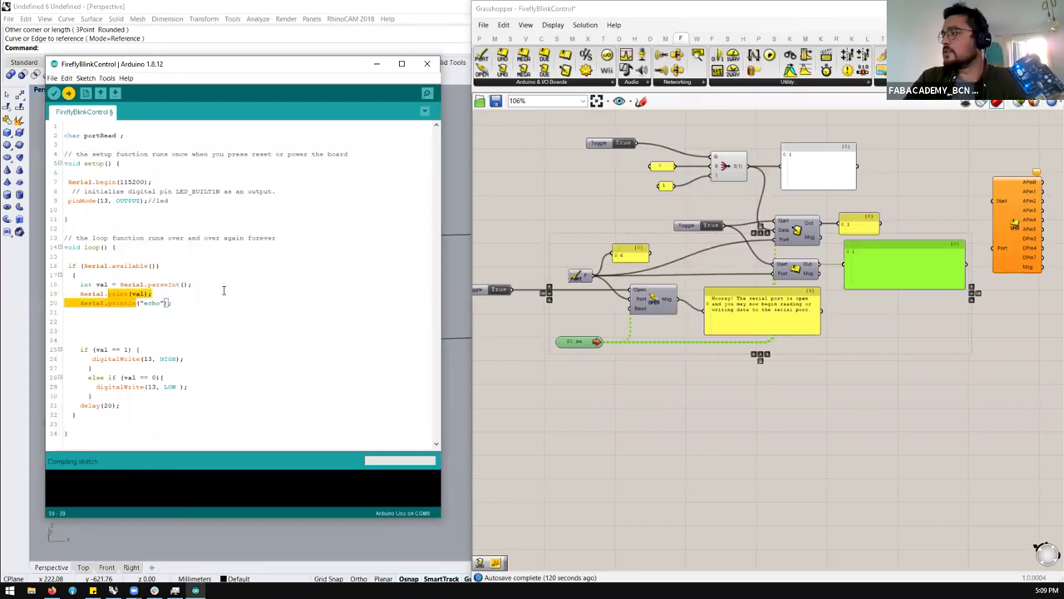
pyautogui.click(147, 286)
pyautogui.moveTo(80, 293); pyautogui.dragTo(148, 293)
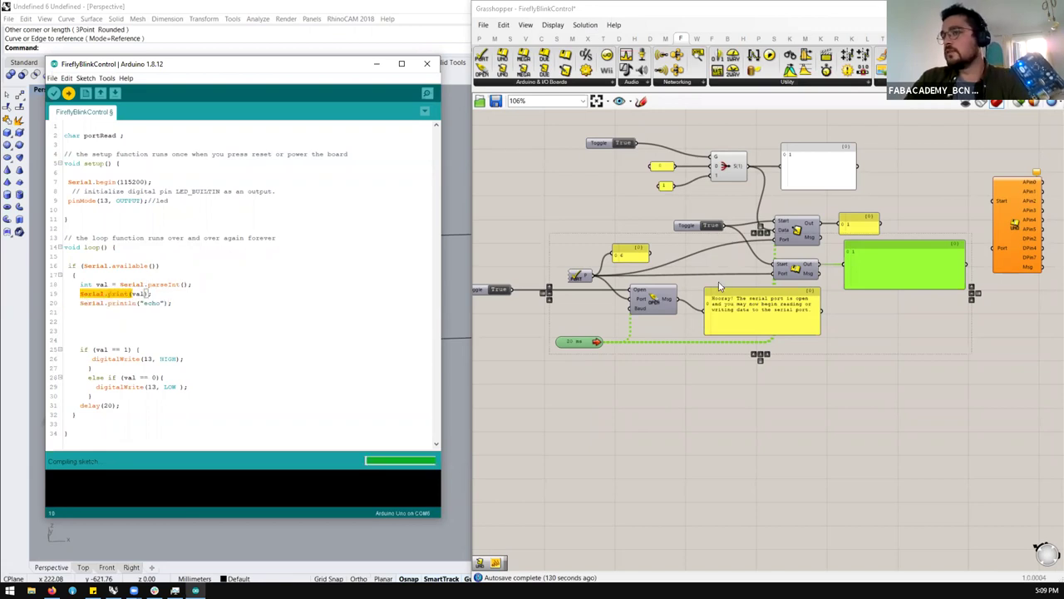
pyautogui.click(102, 304)
pyautogui.click(88, 322)
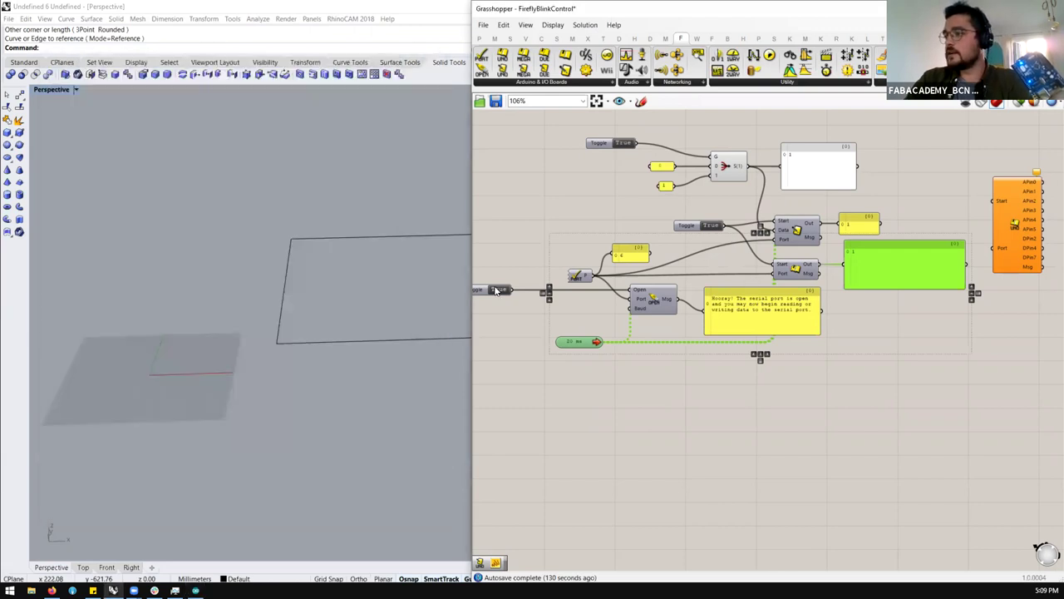
# Step: Set the serial port's open toggle to False in Grasshopper and upload the Arduino sketch again
pyautogui.doubleClick(499, 290)
pyautogui.click(196, 591)
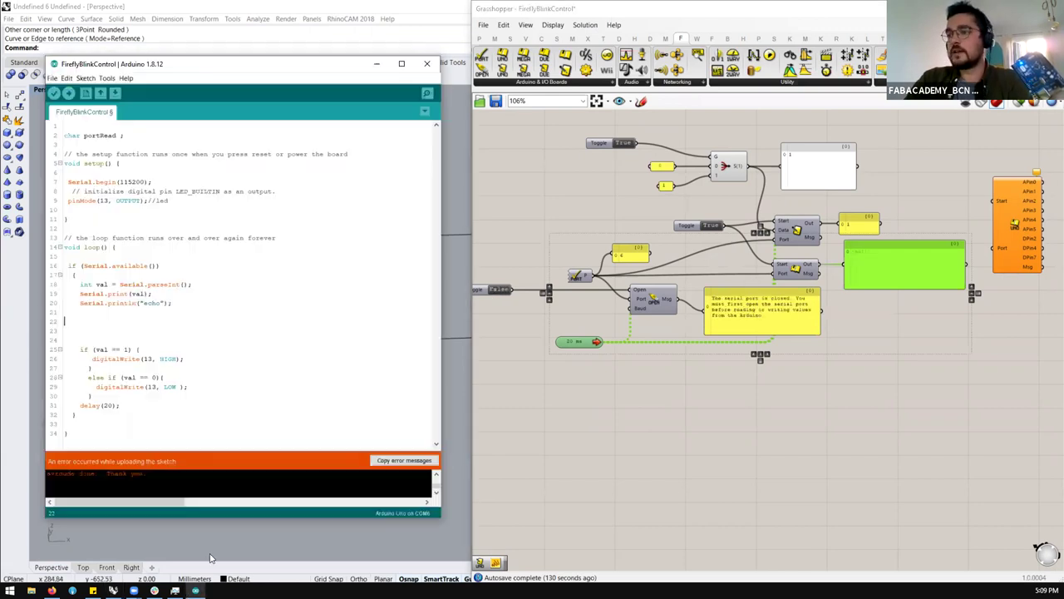
pyautogui.click(69, 93)
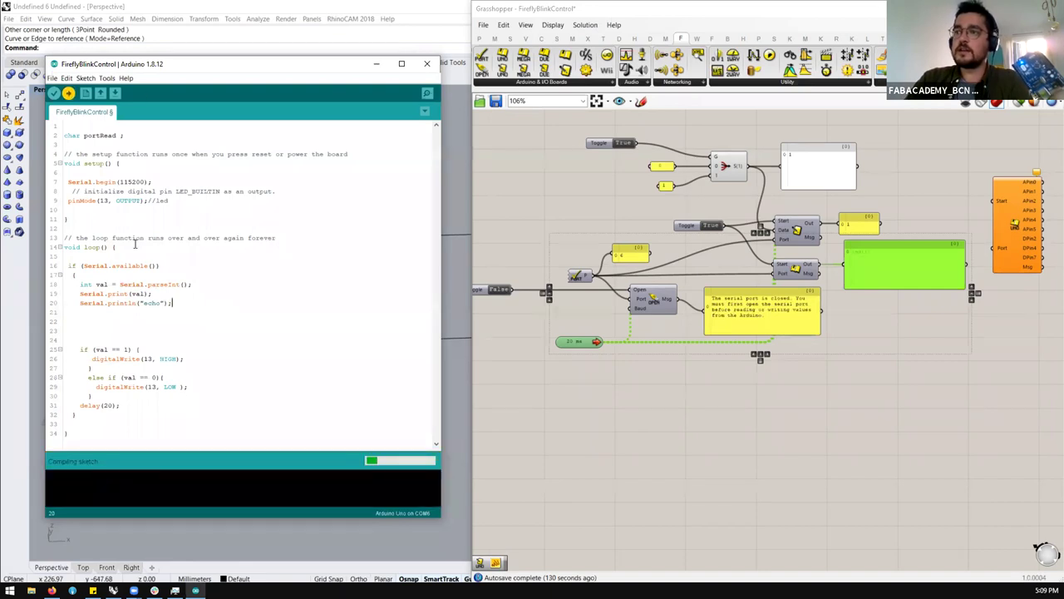
# Step: Switch to Grasshopper and reopen the serial port by setting its toggle to True
pyautogui.doubleClick(125, 293)
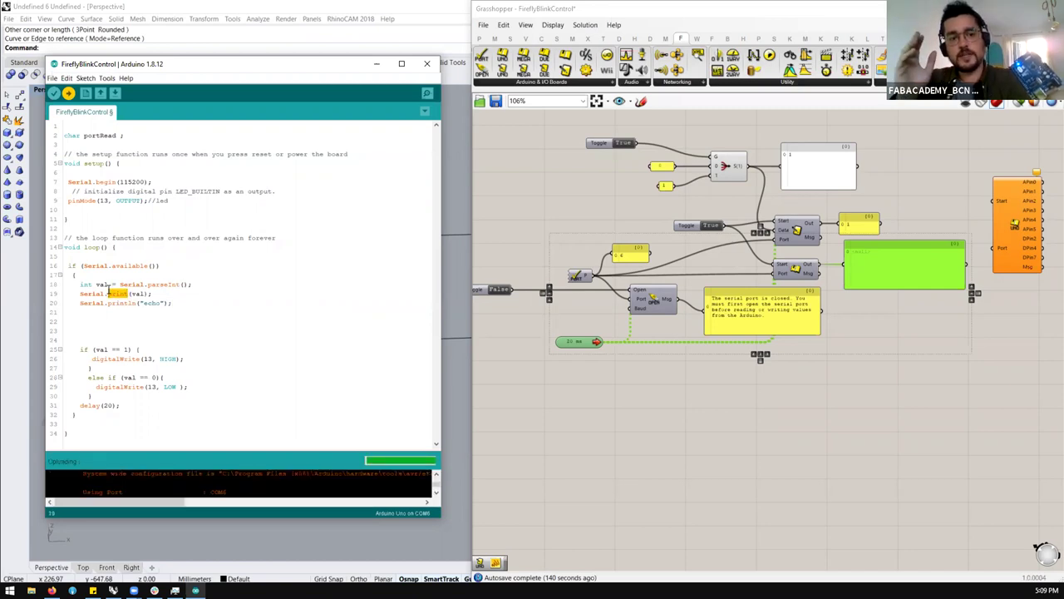
pyautogui.click(535, 308)
pyautogui.doubleClick(499, 290)
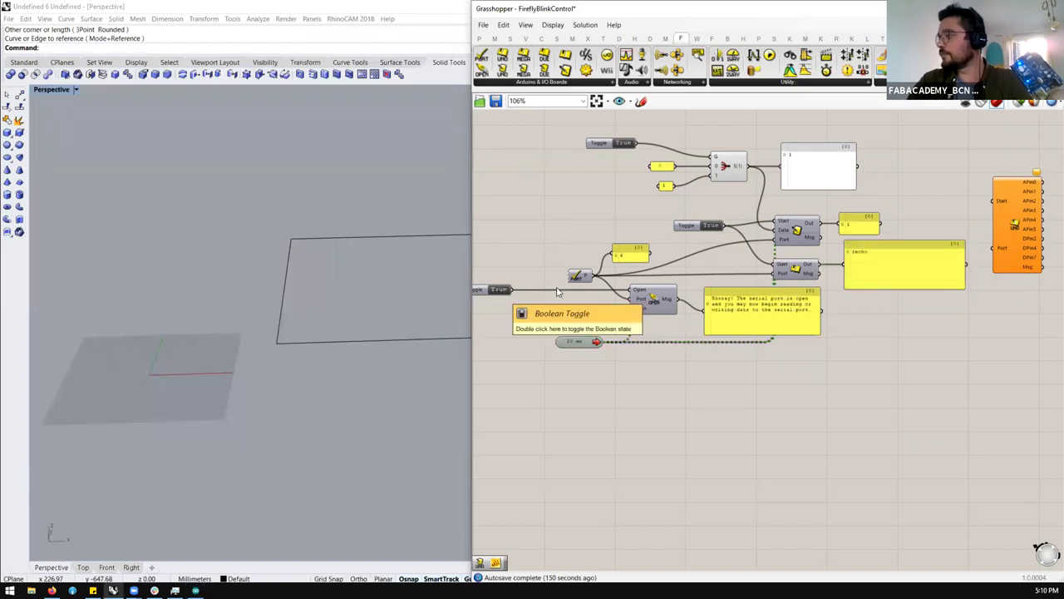
# Step: Review the print lines in the Arduino sketch, and set the stream filter's toggle to False in Grasshopper to send 0
pyautogui.click(195, 590)
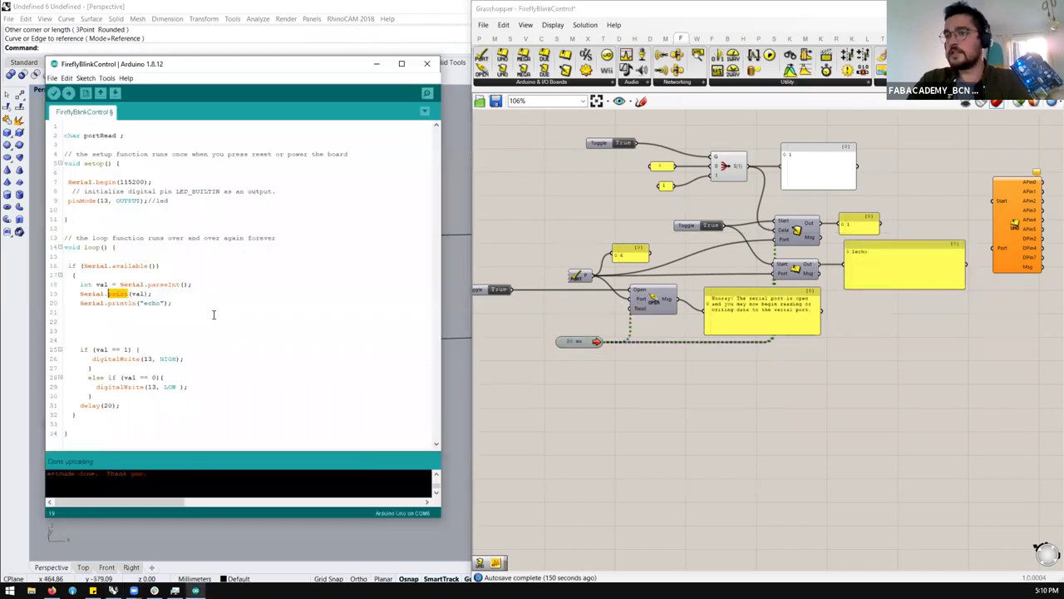
pyautogui.click(131, 302)
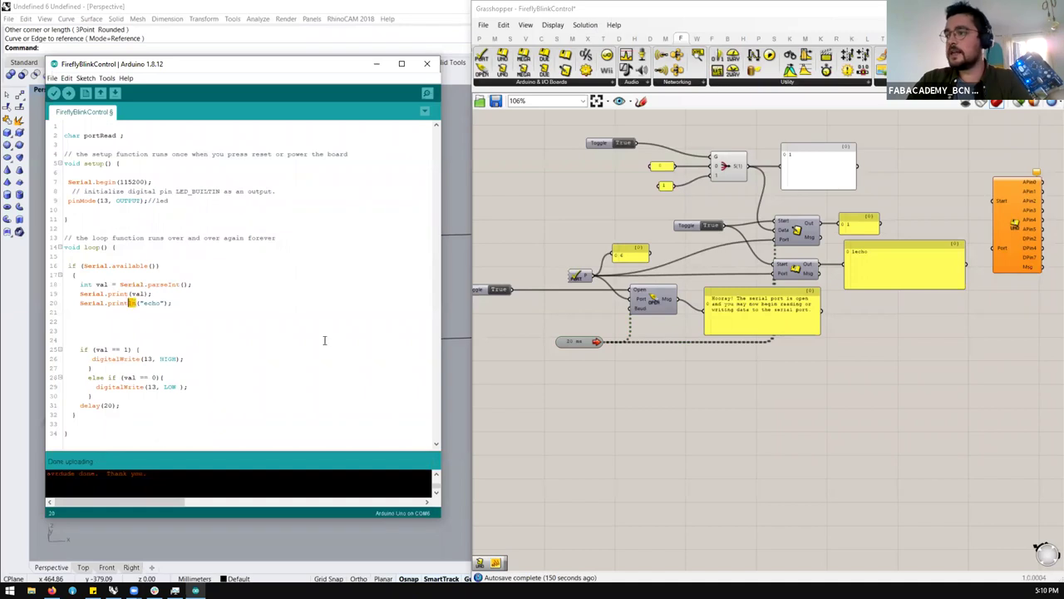
pyautogui.click(917, 306)
pyautogui.scroll(2, 886, 263)
pyautogui.scroll(-1, 886, 263)
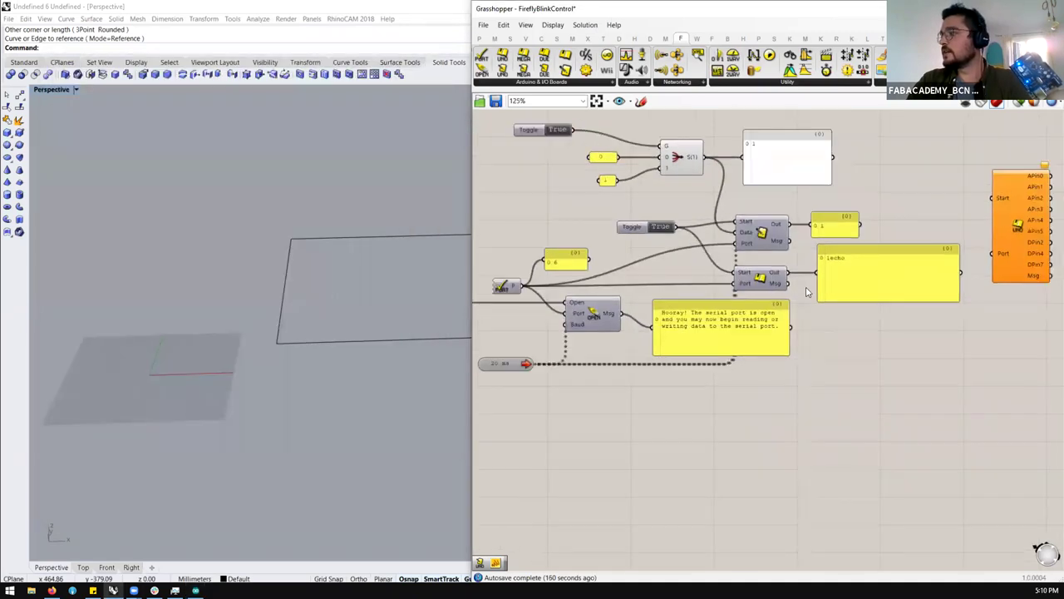
pyautogui.moveTo(549, 75); pyautogui.dragTo(549, 158, button='right')
pyautogui.click(553, 149)
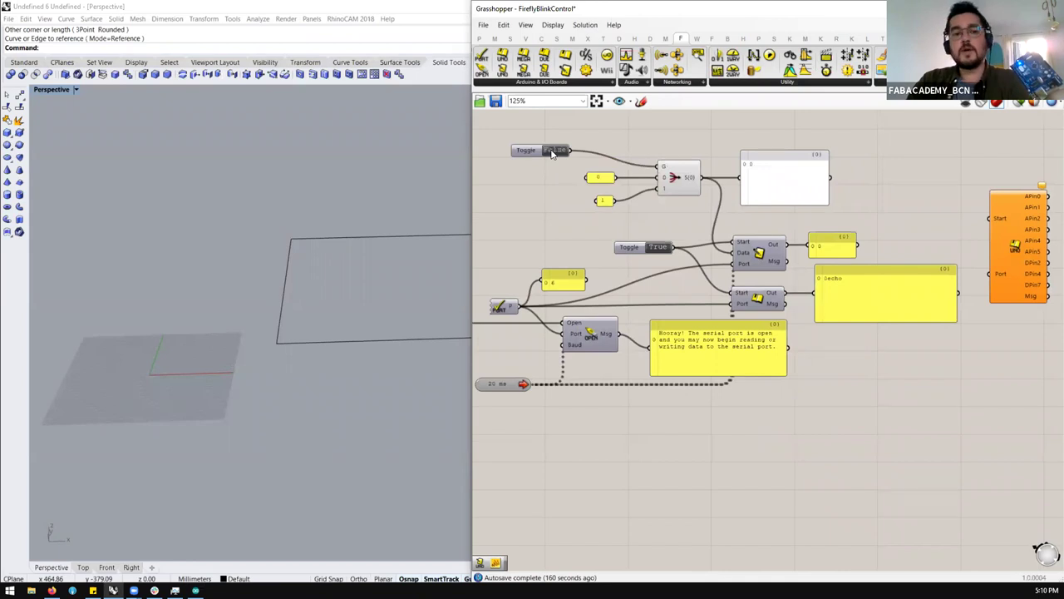
# Step: Set the stream filter's toggle to True to send 1, and move the Uno component higher, clear of the serial panels
pyautogui.click(553, 150)
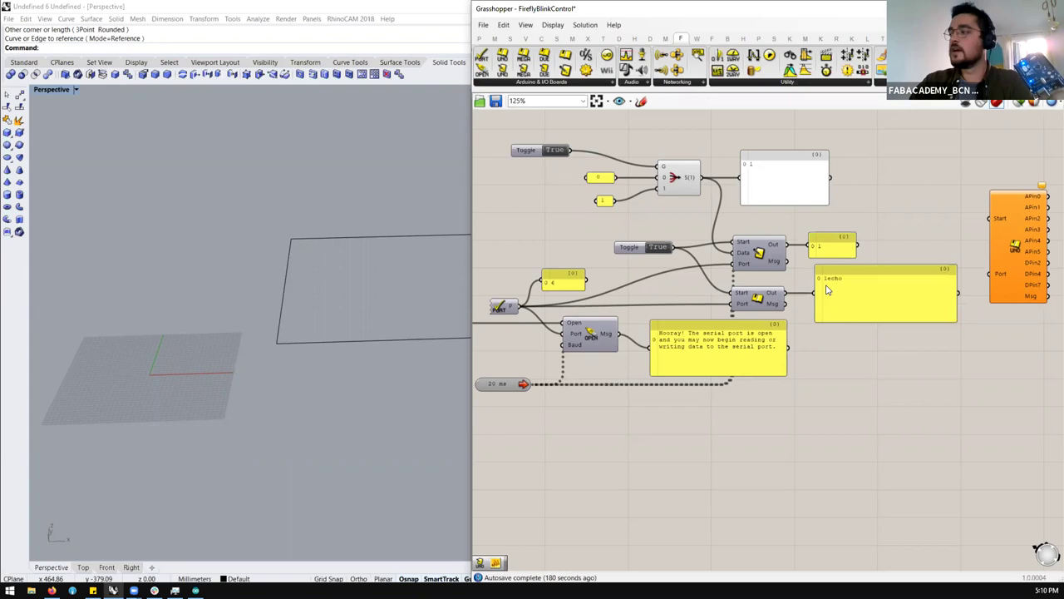
pyautogui.scroll(-2, 910, 308)
pyautogui.scroll(2, 929, 270)
pyautogui.moveTo(929, 271); pyautogui.dragTo(940, 183)
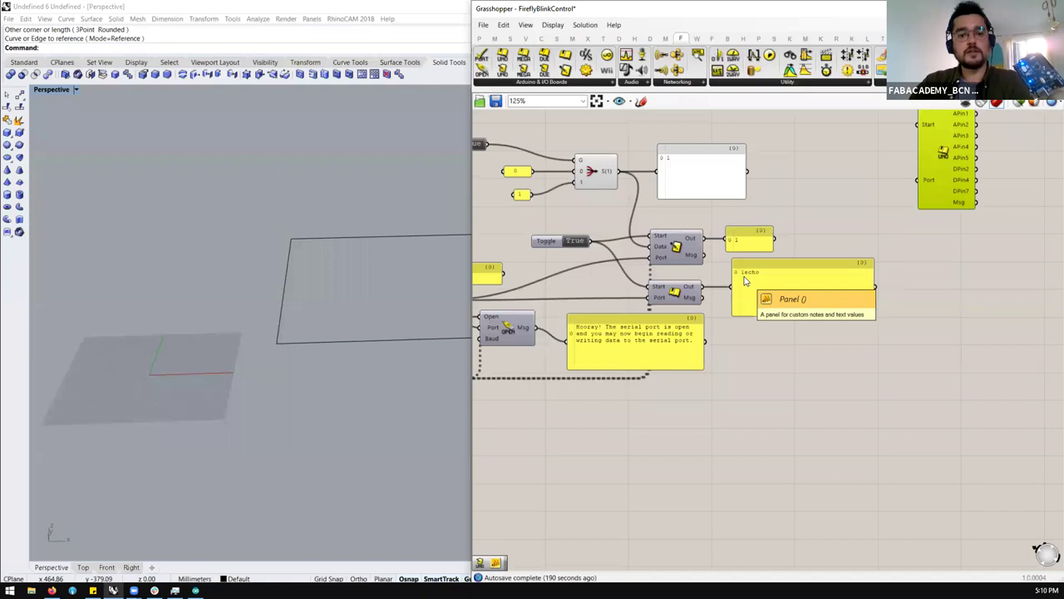
pyautogui.scroll(-2, 861, 282)
pyautogui.scroll(2, 849, 287)
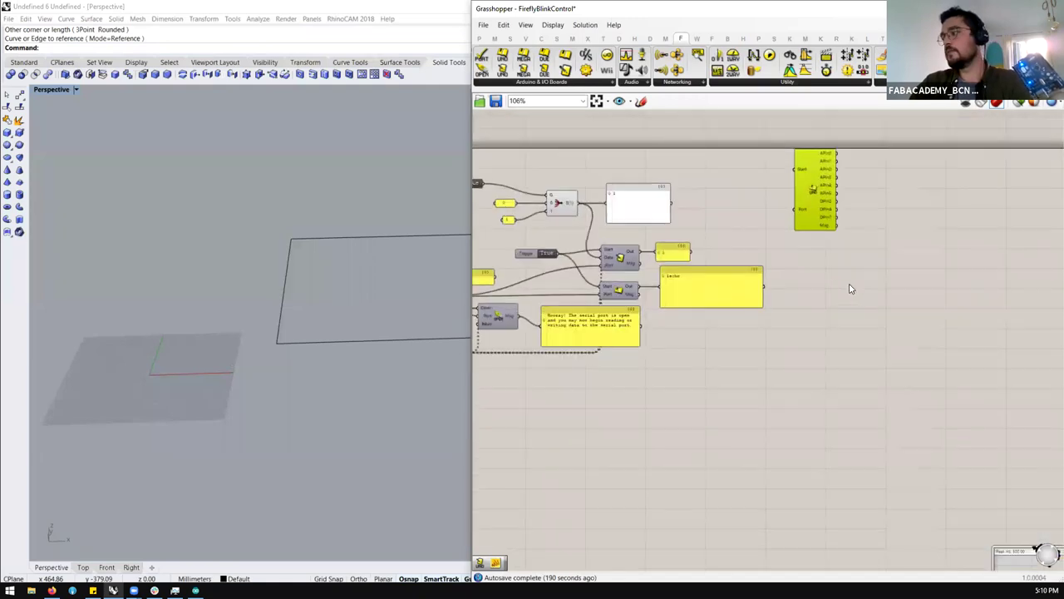
# Step: Narrow the Serial Read output panel to about the width of the Serial Write panel above it
pyautogui.click(742, 311)
pyautogui.moveTo(673, 302)
pyautogui.mouseDown()
pyautogui.moveTo(652, 293)
pyautogui.moveTo(657, 304)
pyautogui.mouseUp()
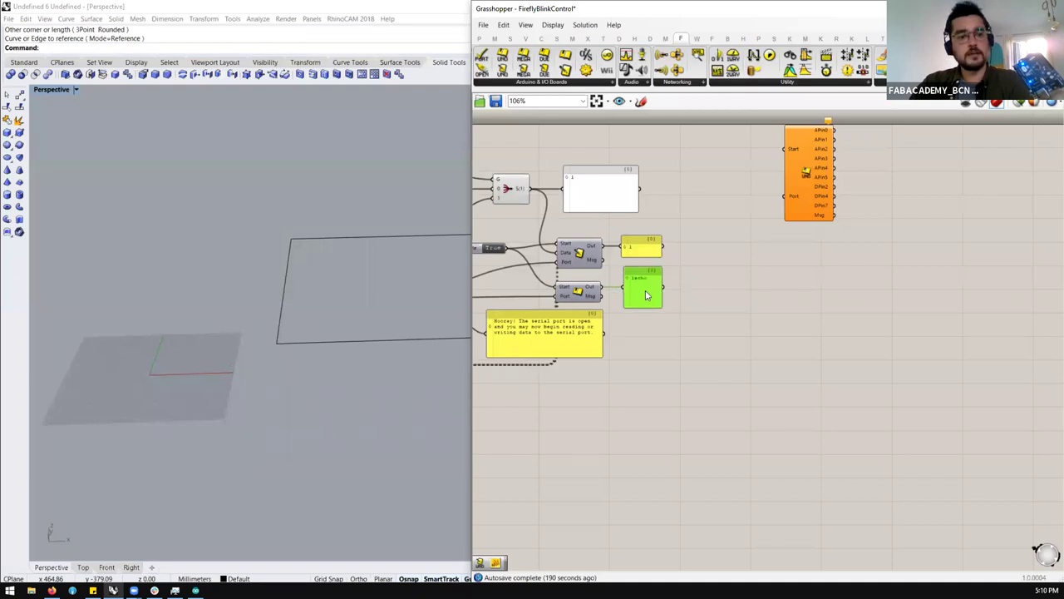
pyautogui.click(781, 299)
# Step: Find the Text Split component among the text components and place it beside the Serial Read output panel
pyautogui.scroll(1, 729, 302)
pyautogui.doubleClick(727, 296)
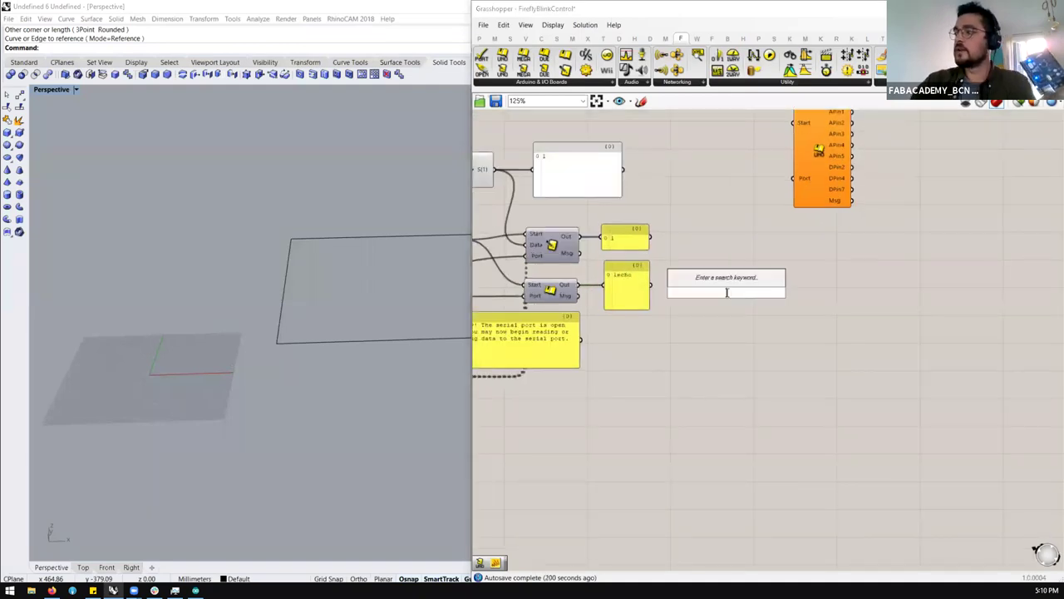
pyautogui.click(495, 39)
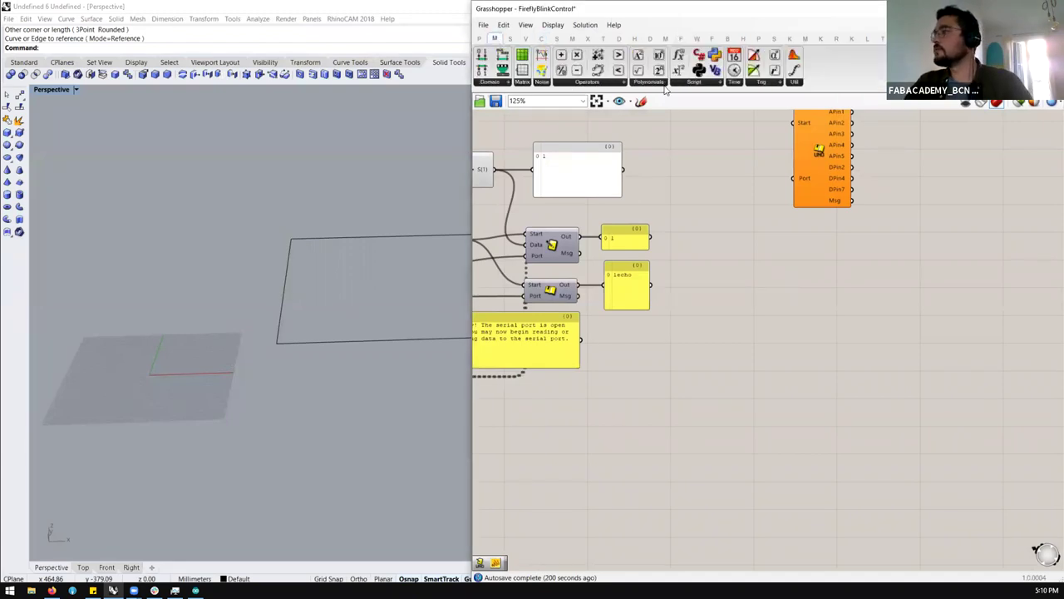
pyautogui.click(608, 84)
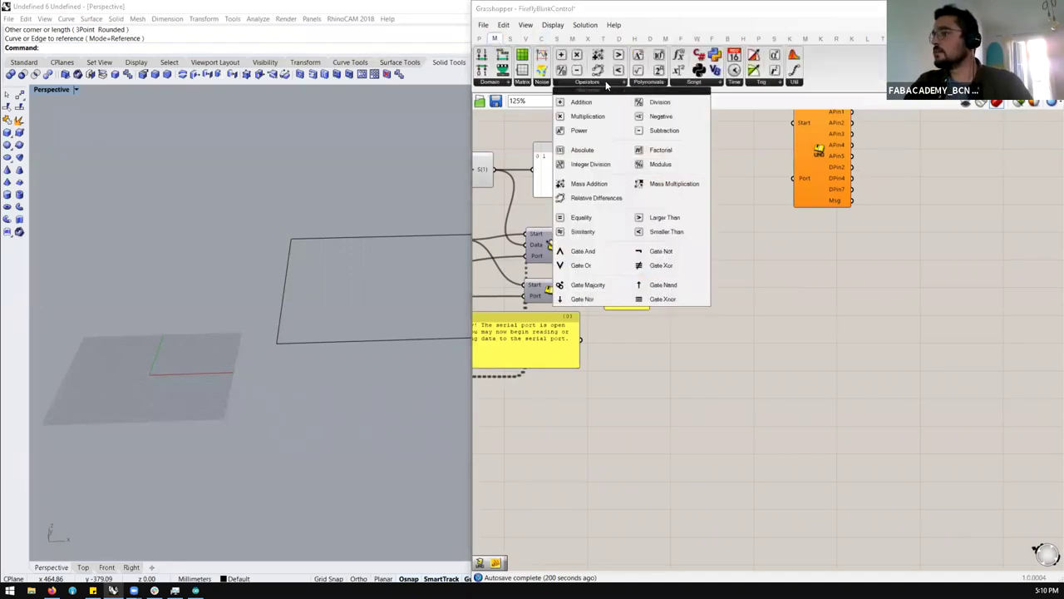
pyautogui.click(511, 39)
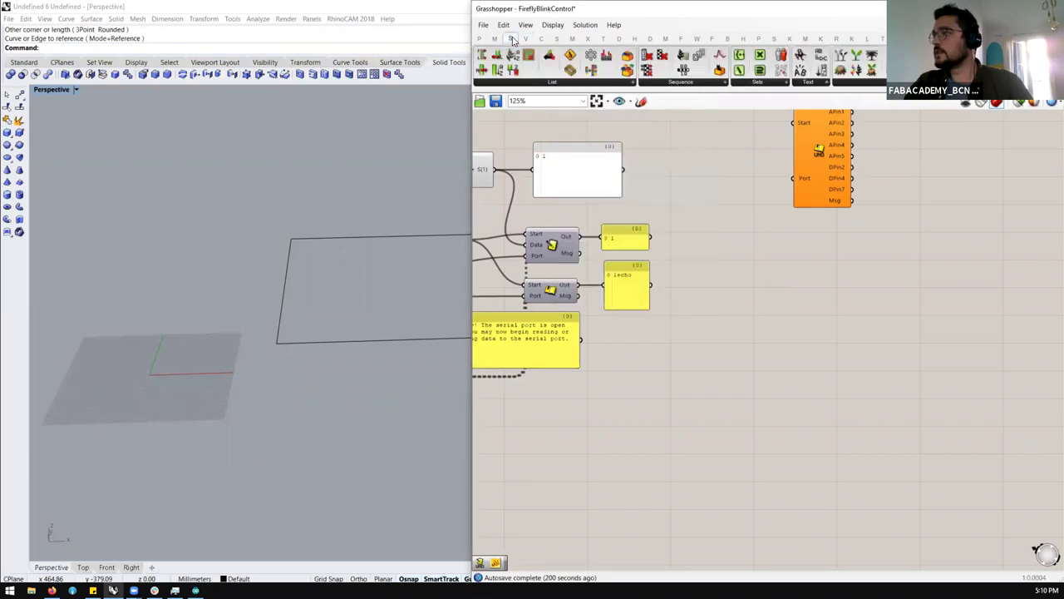
pyautogui.click(496, 39)
pyautogui.click(482, 39)
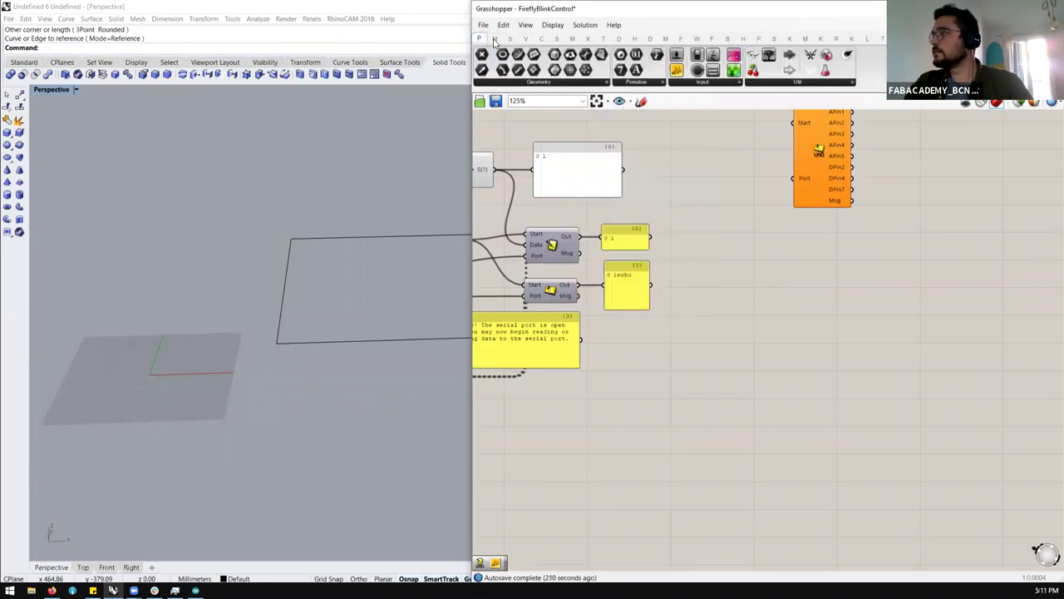
pyautogui.click(495, 40)
pyautogui.click(510, 39)
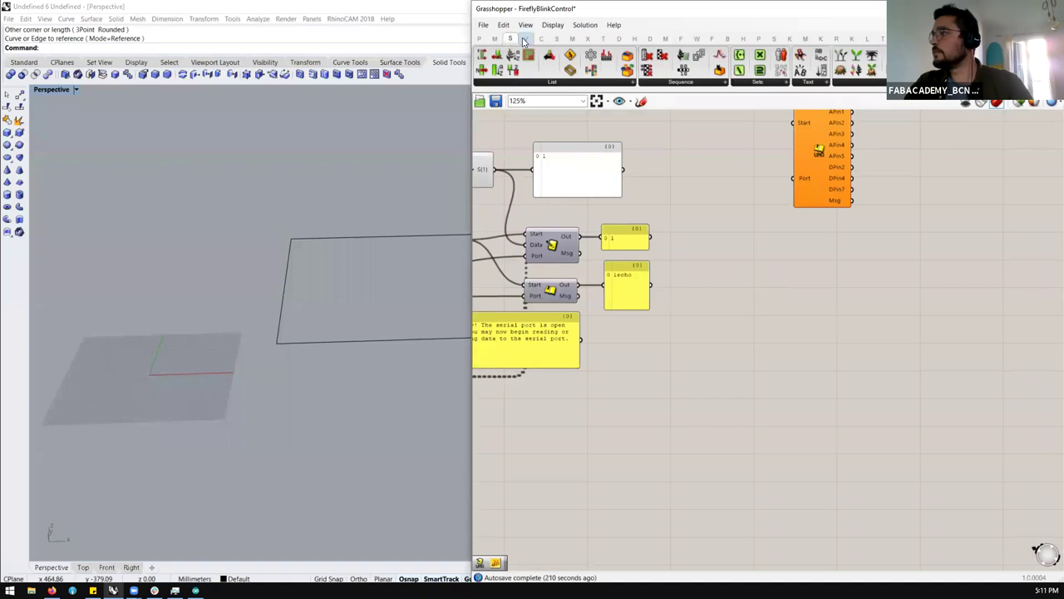
pyautogui.click(810, 84)
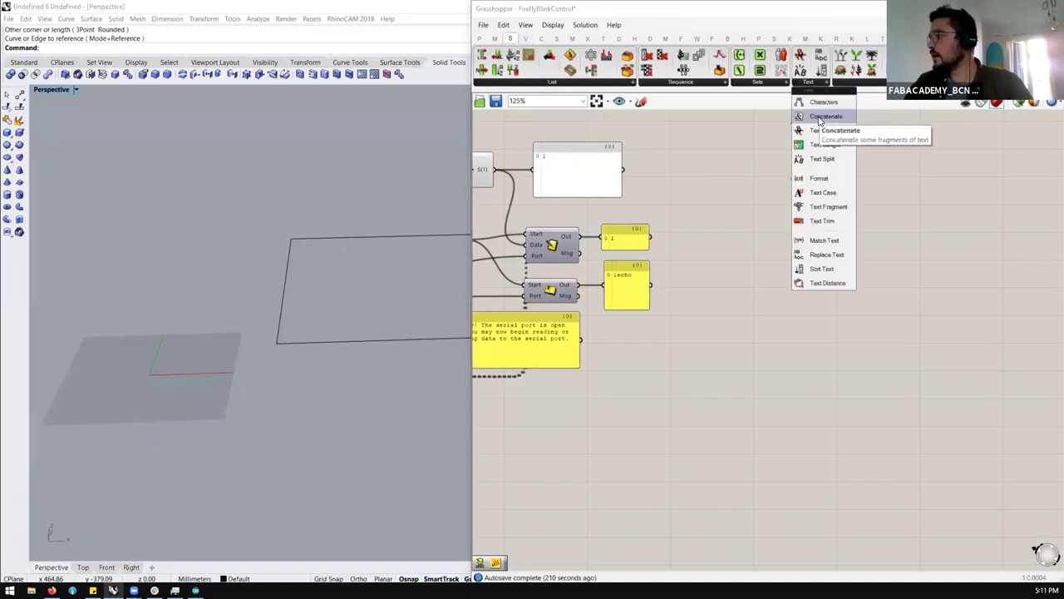
pyautogui.click(823, 159)
pyautogui.click(722, 300)
pyautogui.scroll(4, 749, 287)
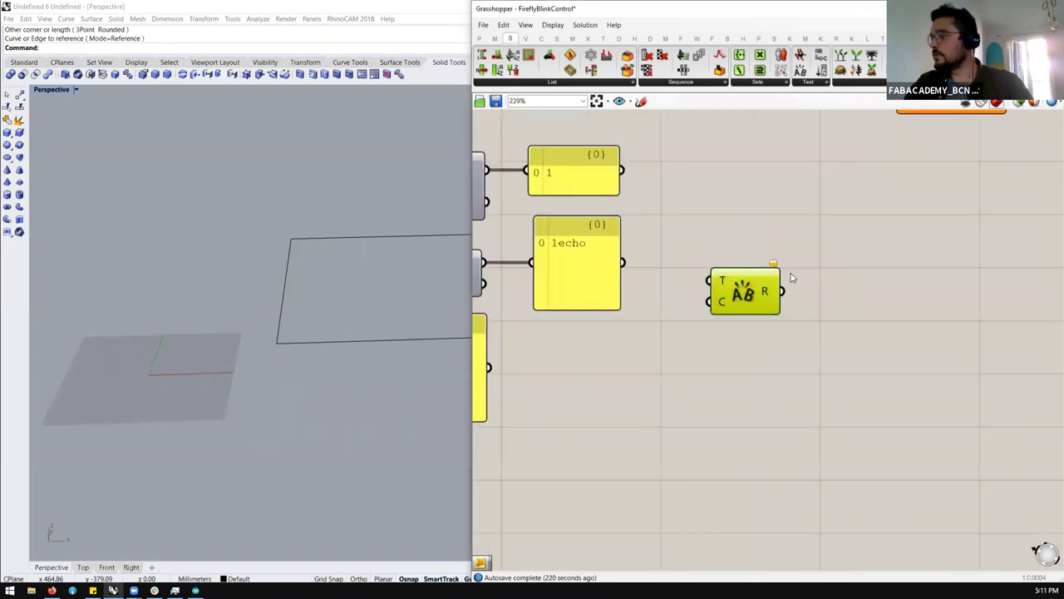
# Step: Add a Bifocals component above Text Split to label the components with their names
pyautogui.doubleClick(763, 202)
pyautogui.write('br')
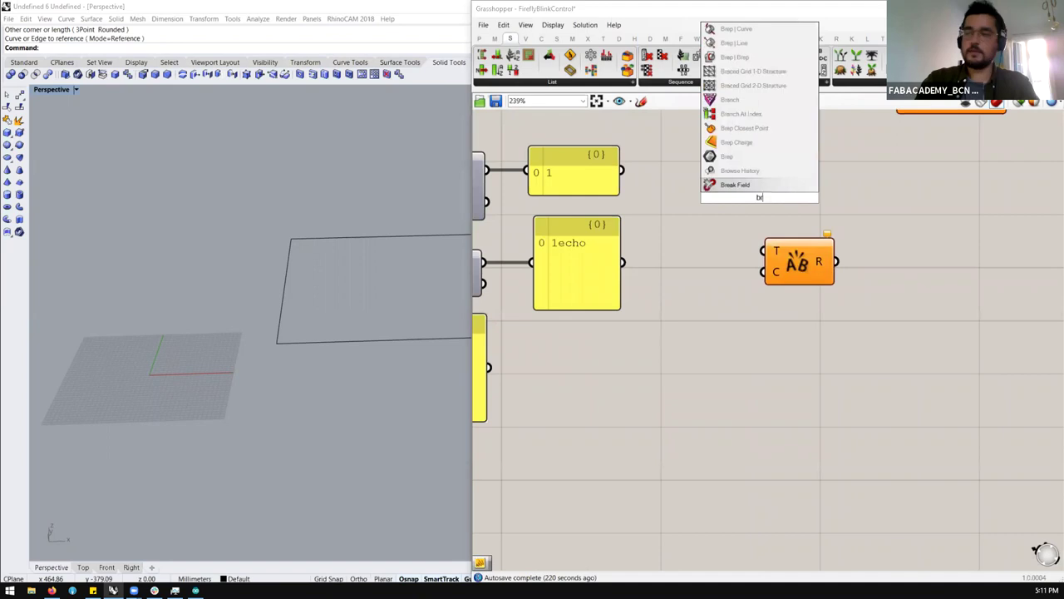
pyautogui.press('BackSpace')
pyautogui.write('ifoc')
pyautogui.press('Return')
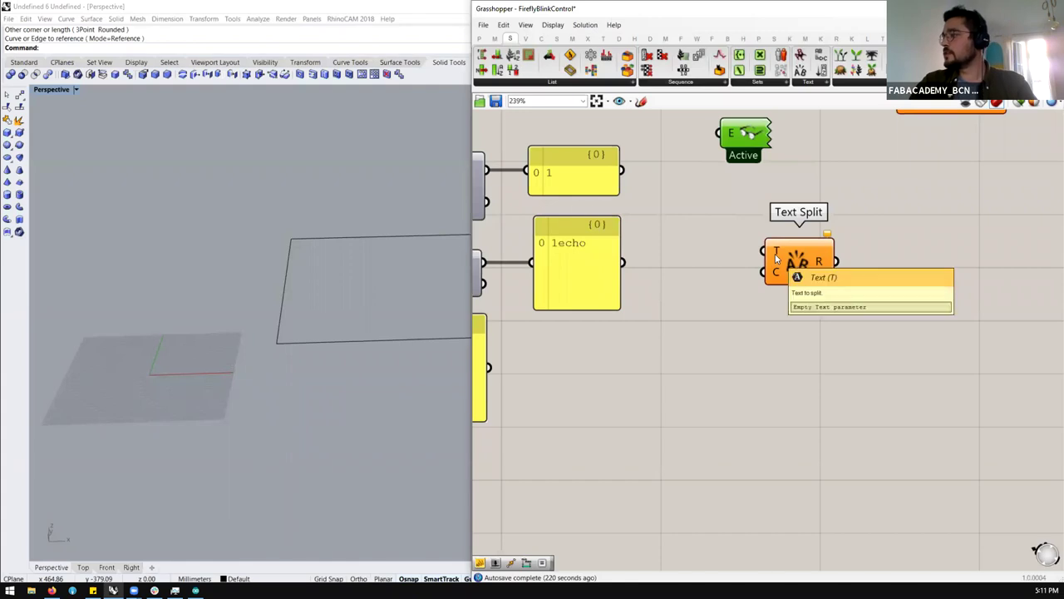
# Step: Connect the Serial Read output panel to Text Split's text input and align Text Split with the panel
pyautogui.moveTo(764, 263); pyautogui.dragTo(622, 263)
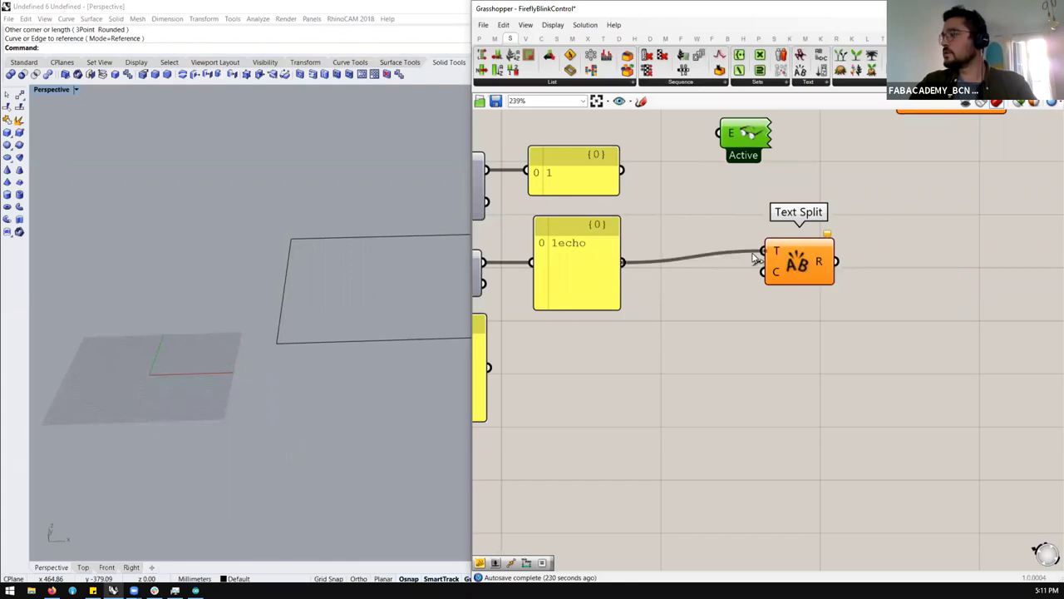
pyautogui.moveTo(776, 273); pyautogui.dragTo(781, 284)
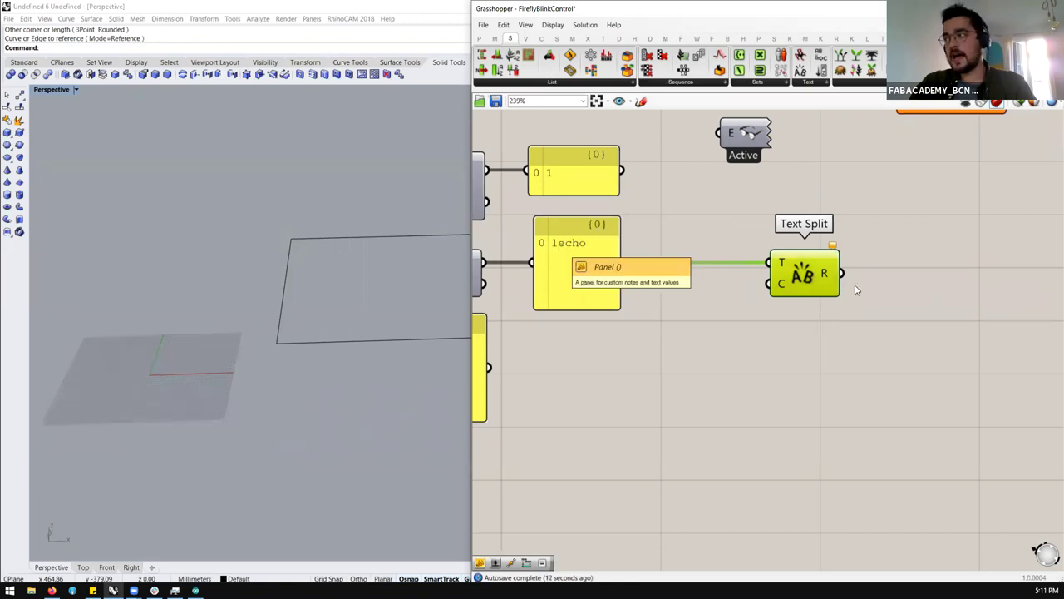
pyautogui.scroll(-3, 914, 299)
pyautogui.scroll(1, 803, 336)
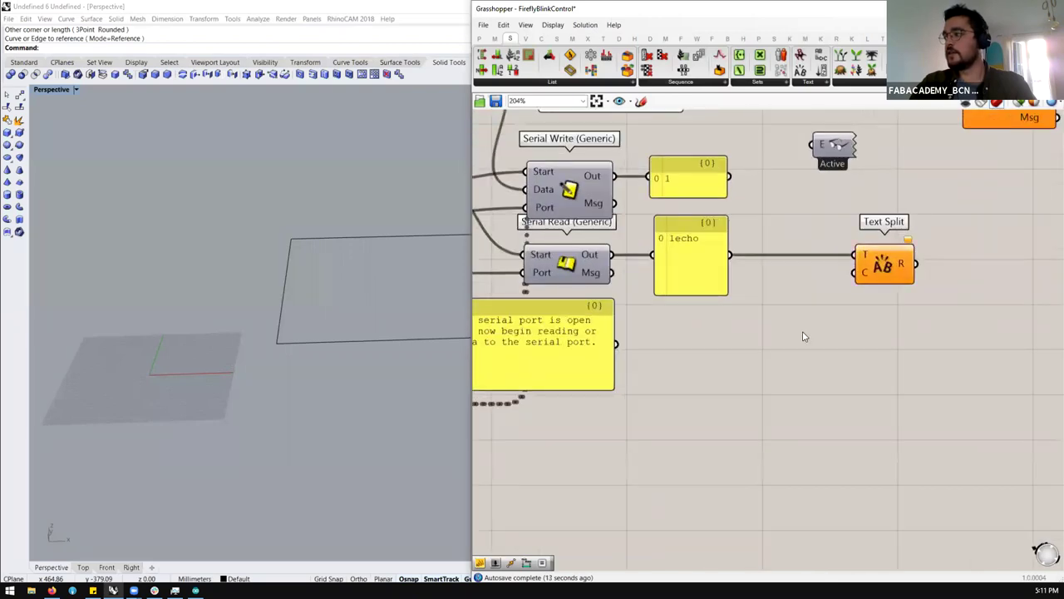
pyautogui.doubleClick(803, 331)
pyautogui.write('//')
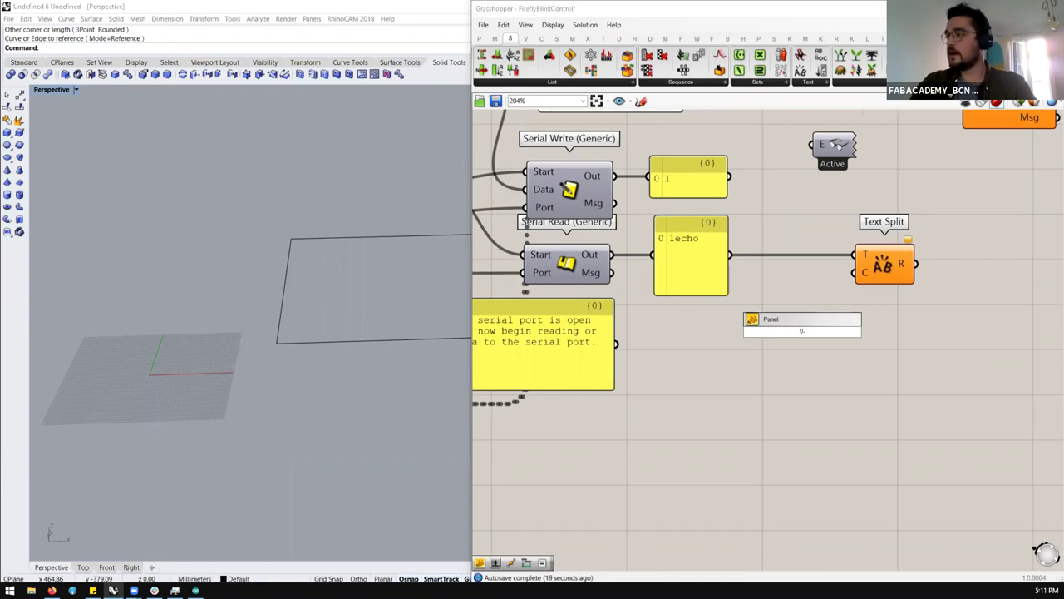
pyautogui.press('Escape')
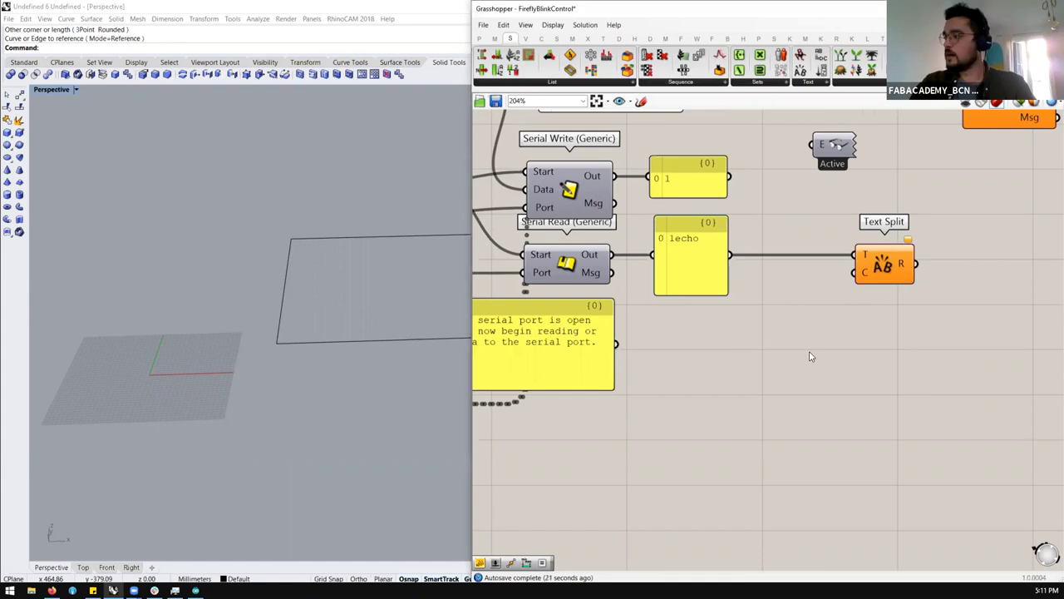
# Step: Create a panel containing "-" below Text Split and connect it to the component's separator input
pyautogui.doubleClick(820, 309)
pyautogui.write('//')
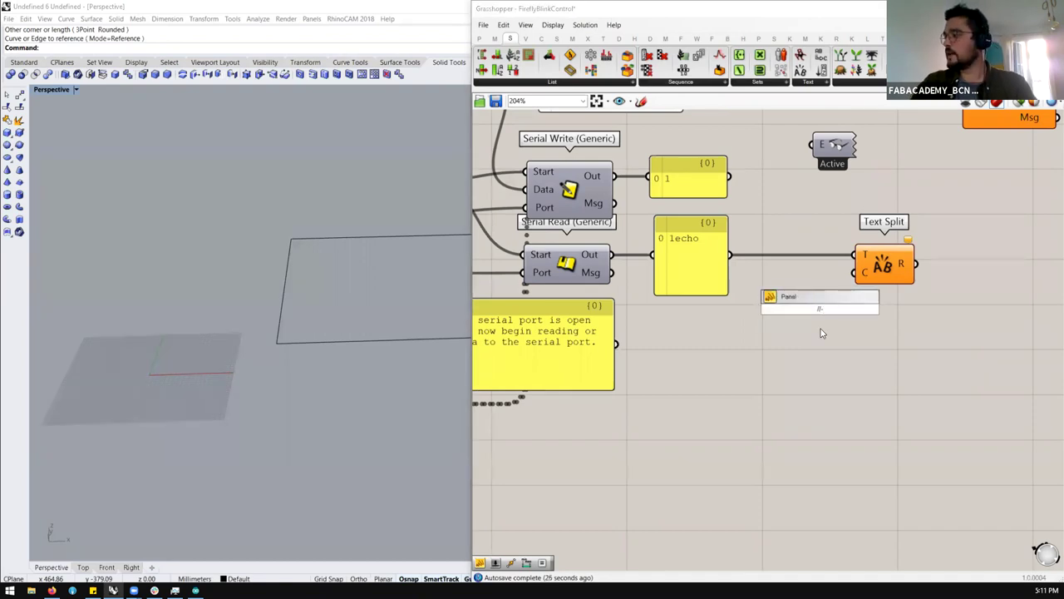
pyautogui.press('Return')
pyautogui.moveTo(836, 308); pyautogui.dragTo(863, 285)
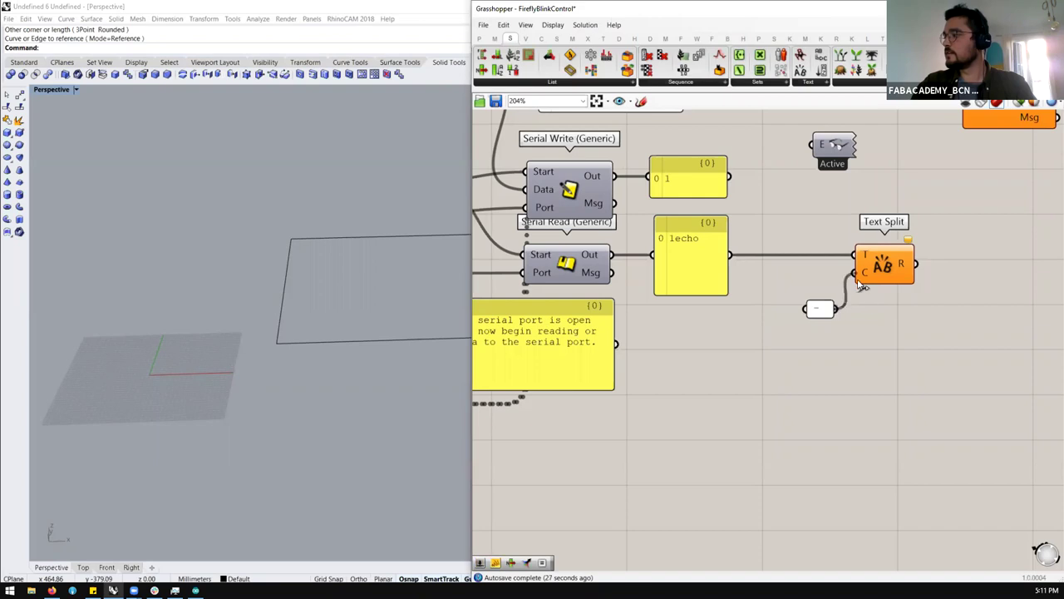
# Step: Add an empty panel beside Text Split and connect the component's result output to it
pyautogui.scroll(-2, 761, 278)
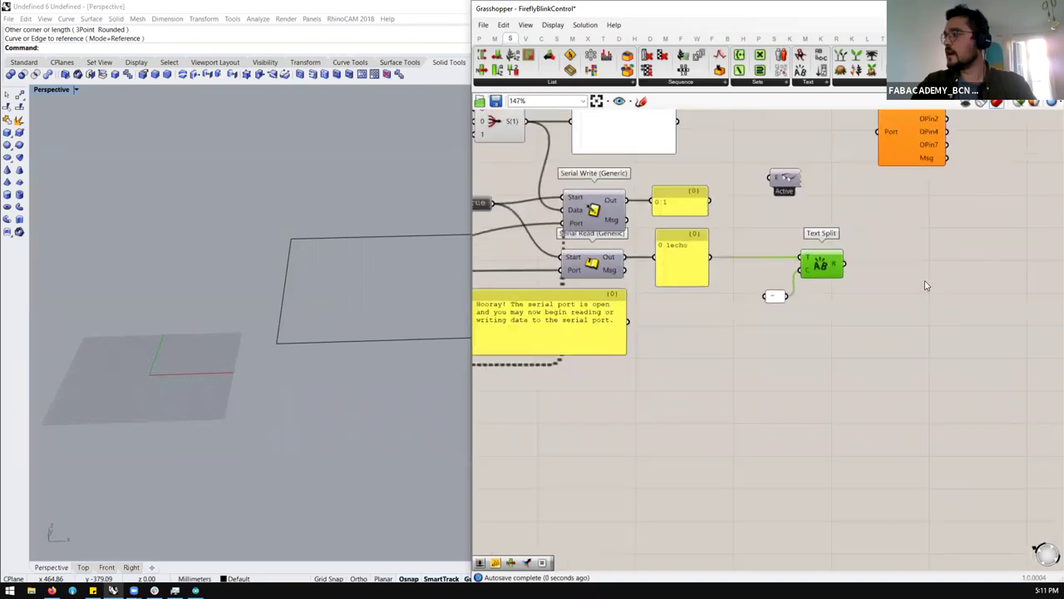
pyautogui.scroll(1, 924, 286)
pyautogui.doubleClick(913, 263)
pyautogui.write('//')
pyautogui.press('Return')
pyautogui.moveTo(830, 261); pyautogui.dragTo(850, 265)
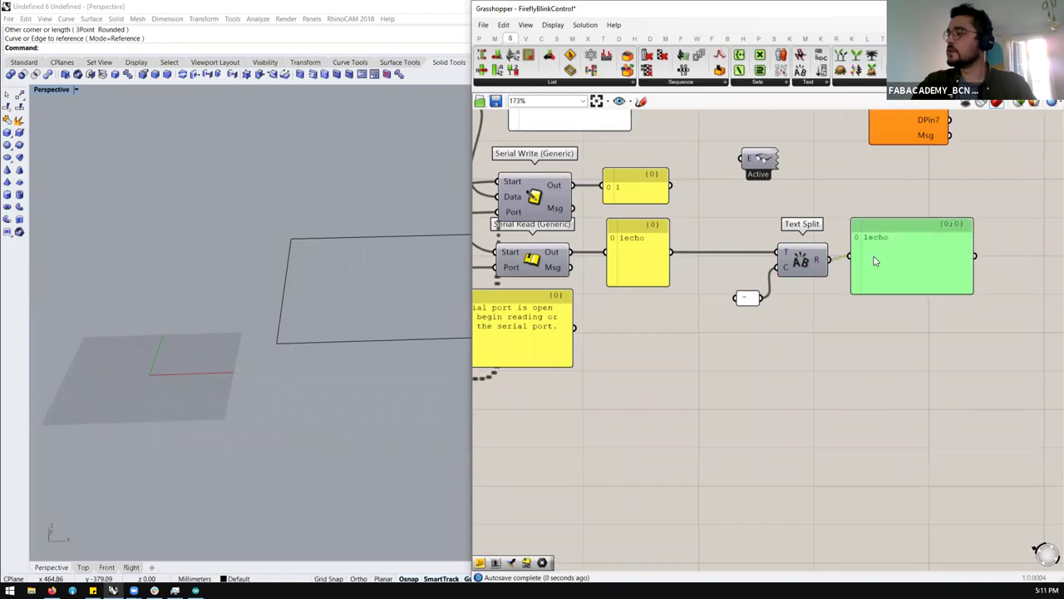
# Step: Close the serial port by setting its open toggle to False, then change the Arduino sketch's echo line to Serial.println("-echo");
pyautogui.scroll(-4, 936, 259)
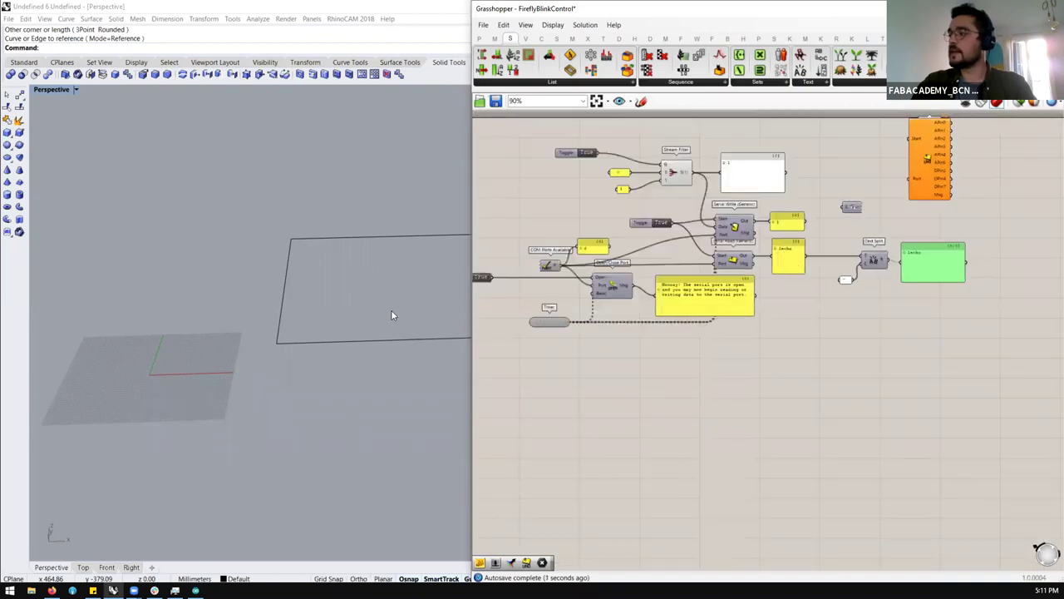
pyautogui.click(482, 277)
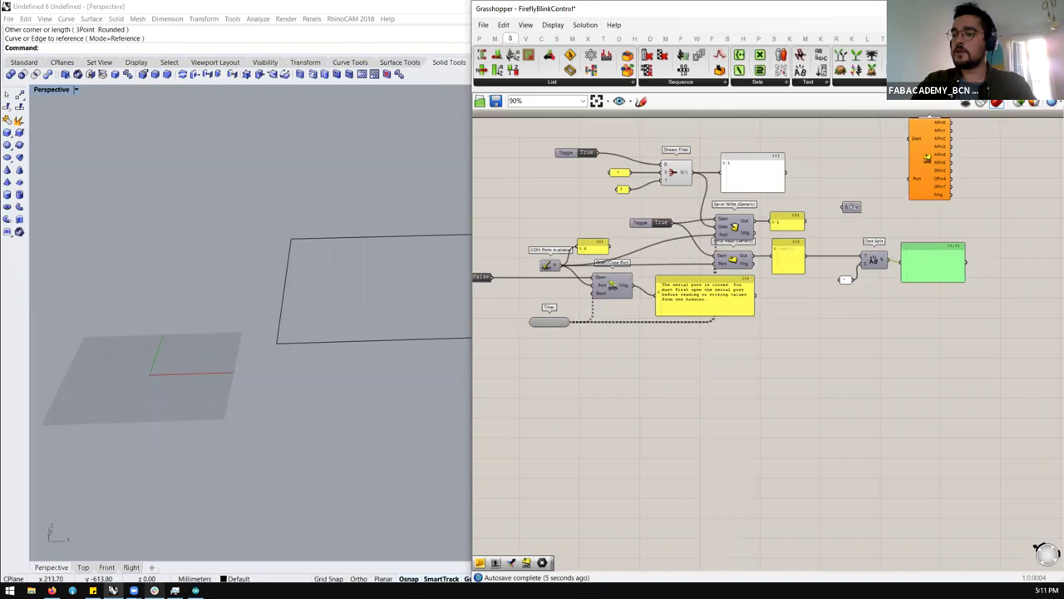
pyautogui.click(196, 591)
pyautogui.click(143, 303)
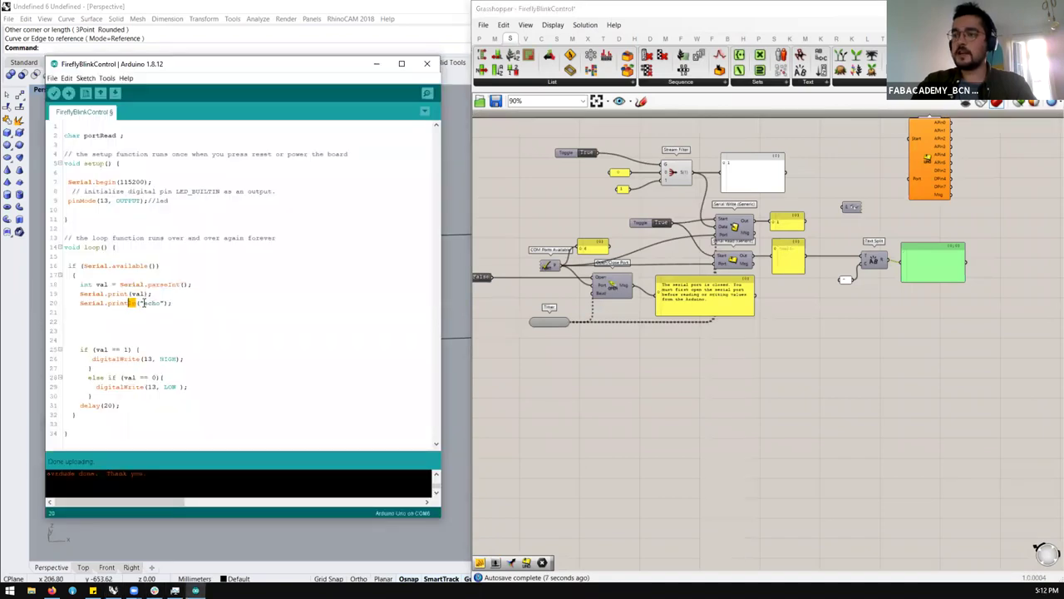
pyautogui.write('-')
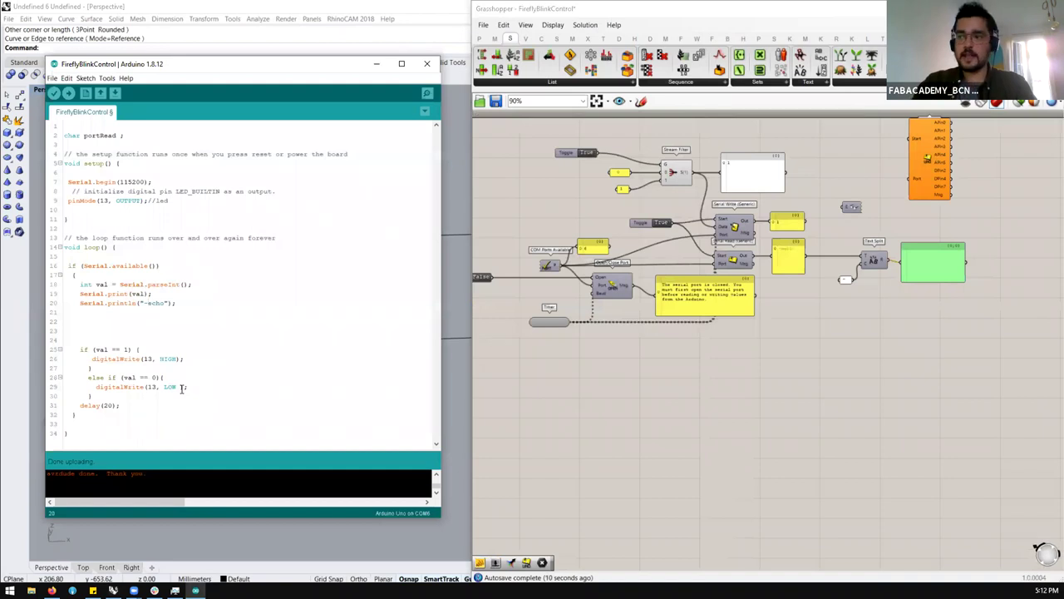
# Step: Upload the Arduino sketch, then switch to Grasshopper and reopen the serial port by setting its open toggle to True
pyautogui.click(69, 93)
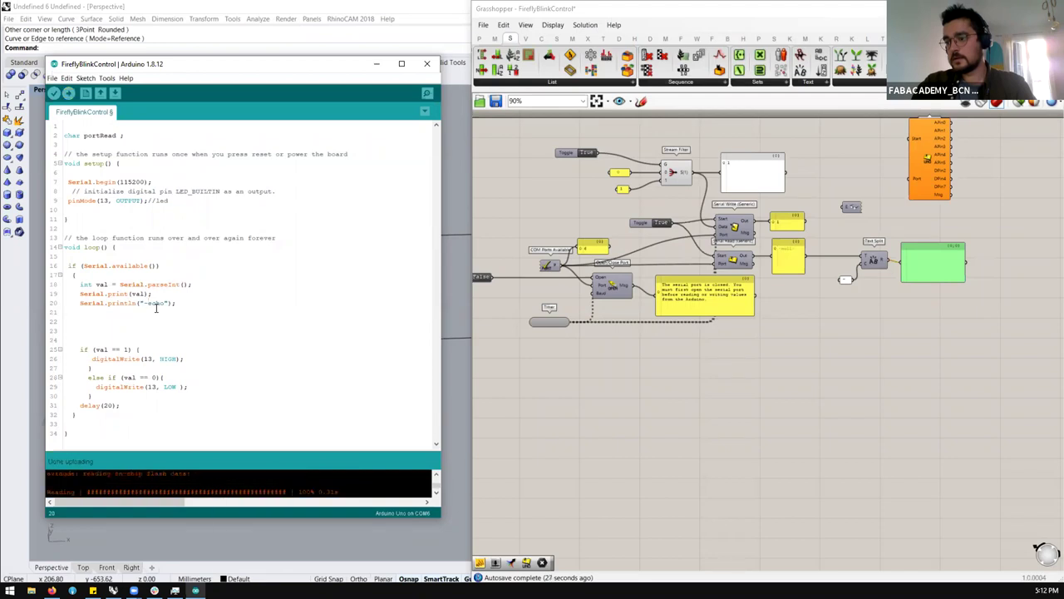
pyautogui.click(668, 424)
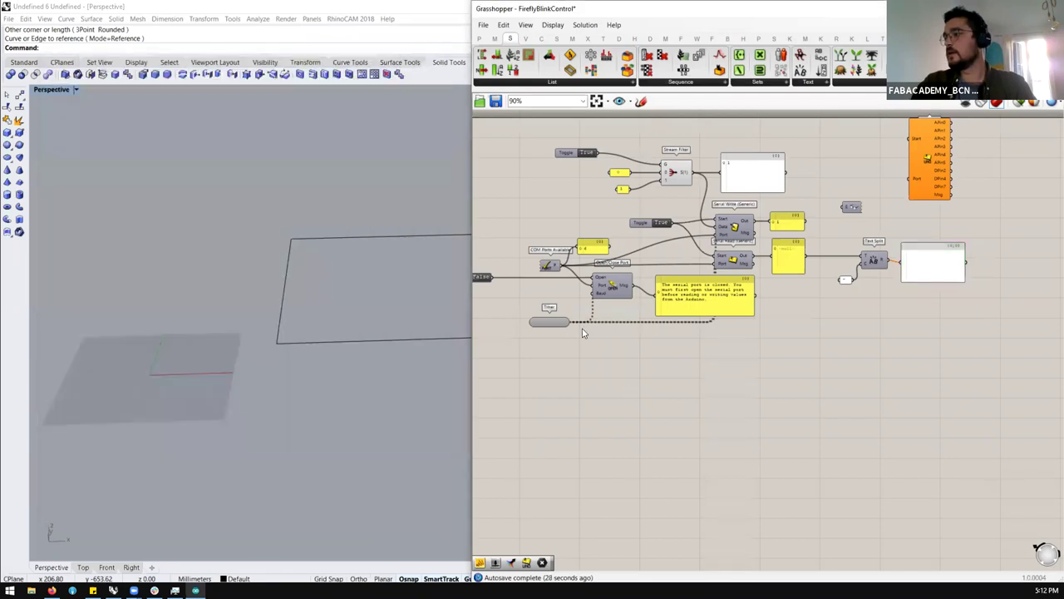
pyautogui.click(484, 280)
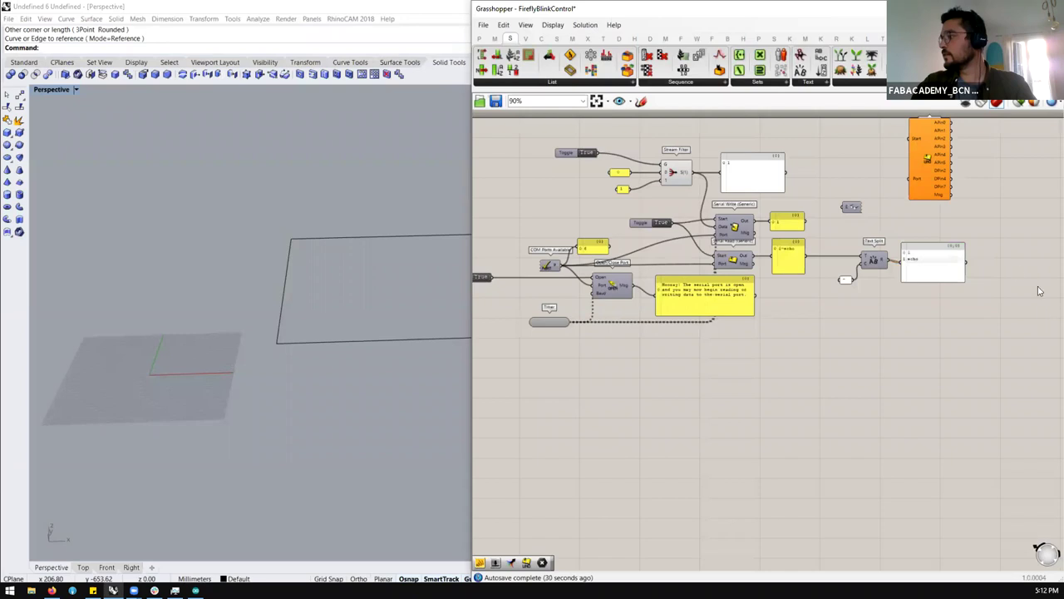
pyautogui.scroll(3, 981, 259)
pyautogui.click(915, 257)
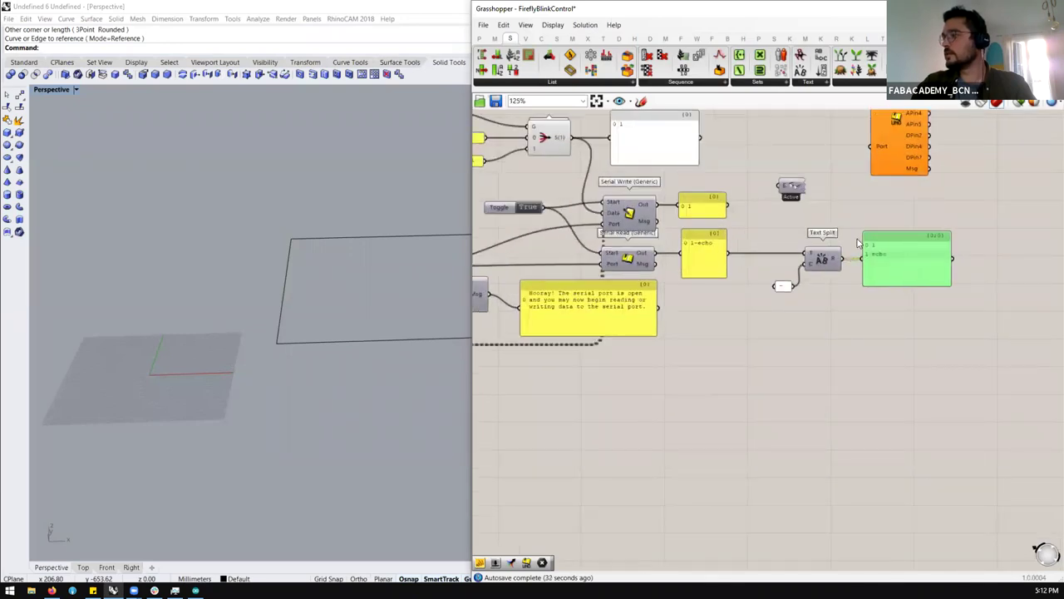
pyautogui.scroll(1, 910, 254)
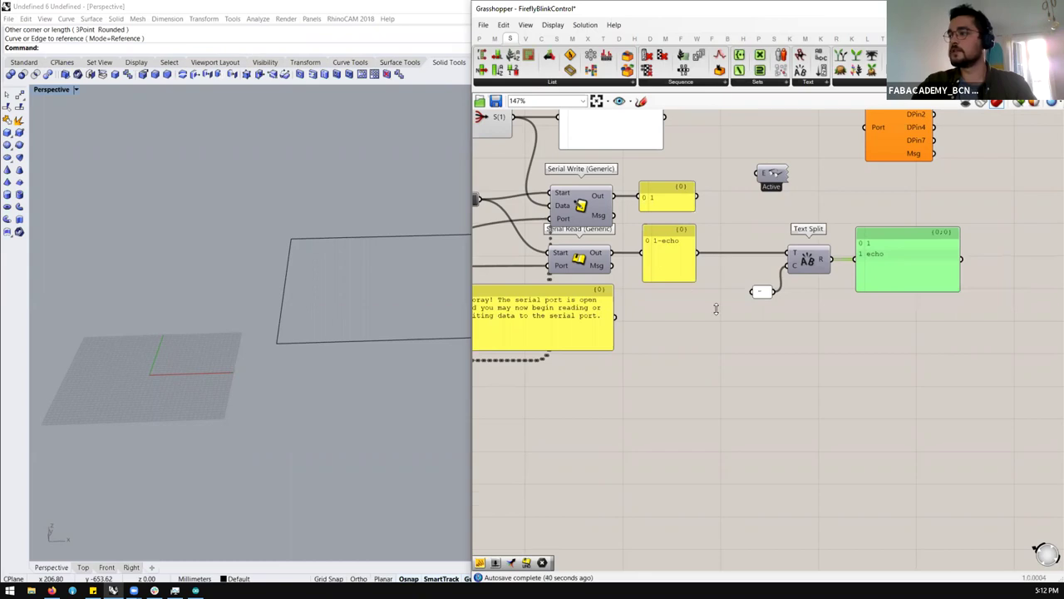
# Step: Close the FireflyBlinkControl definition in Grasshopper
pyautogui.scroll(-3, 717, 306)
pyautogui.scroll(-3, 740, 321)
pyautogui.scroll(1, 466, 238)
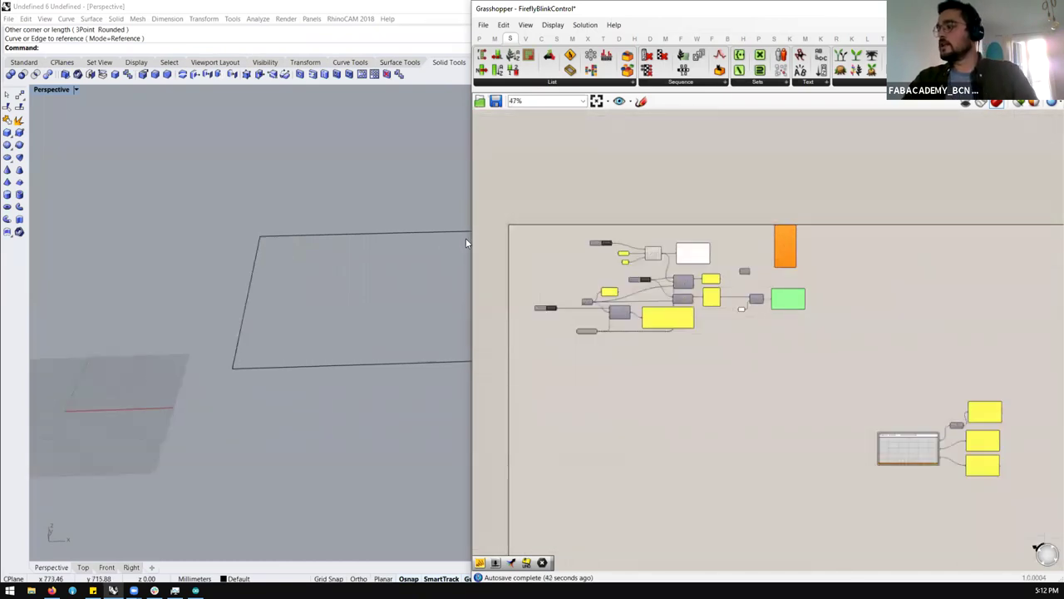
pyautogui.scroll(2, 541, 292)
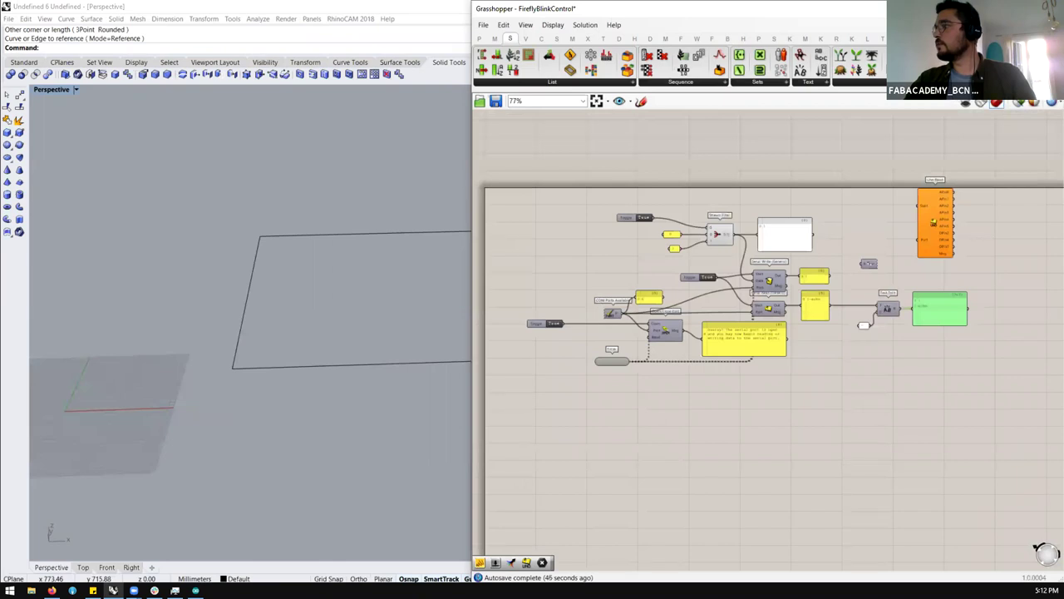
pyautogui.hotkey('ctrl', 'w')
pyautogui.click(556, 341)
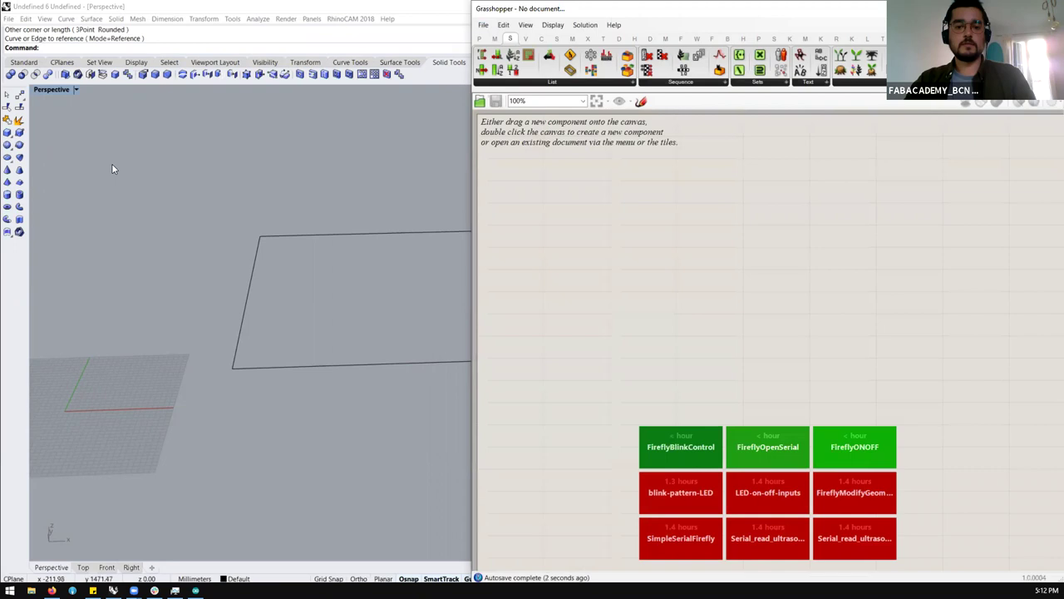
# Step: Close the previous Arduino sketch and open the FireflyUltrasonicSensor sketch from its example folder
pyautogui.hotkey('alt', 'Tab')
pyautogui.hotkey('ctrl', 'w')
pyautogui.click(242, 304)
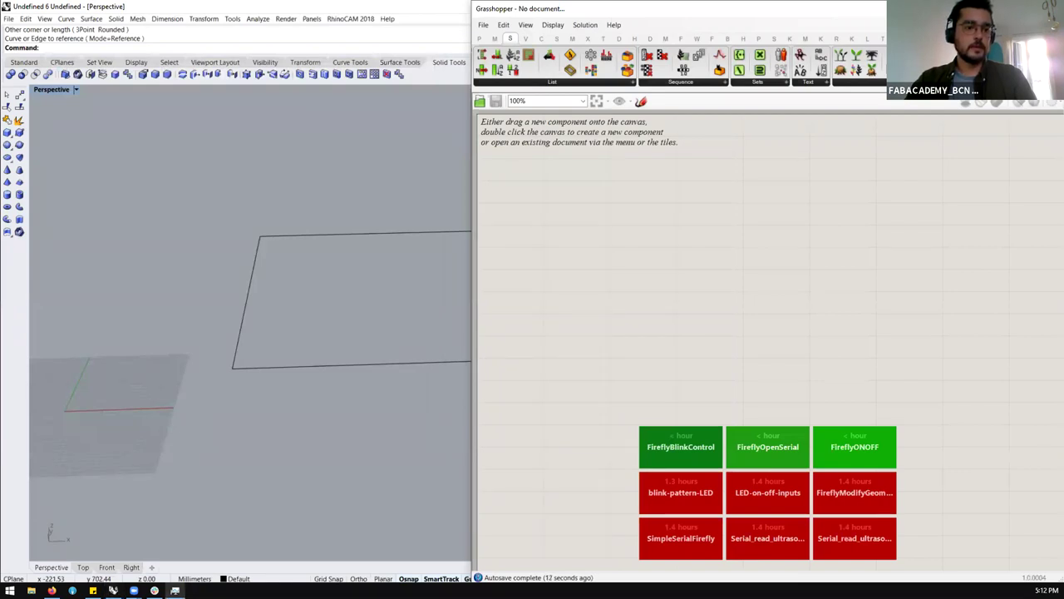
pyautogui.click(31, 590)
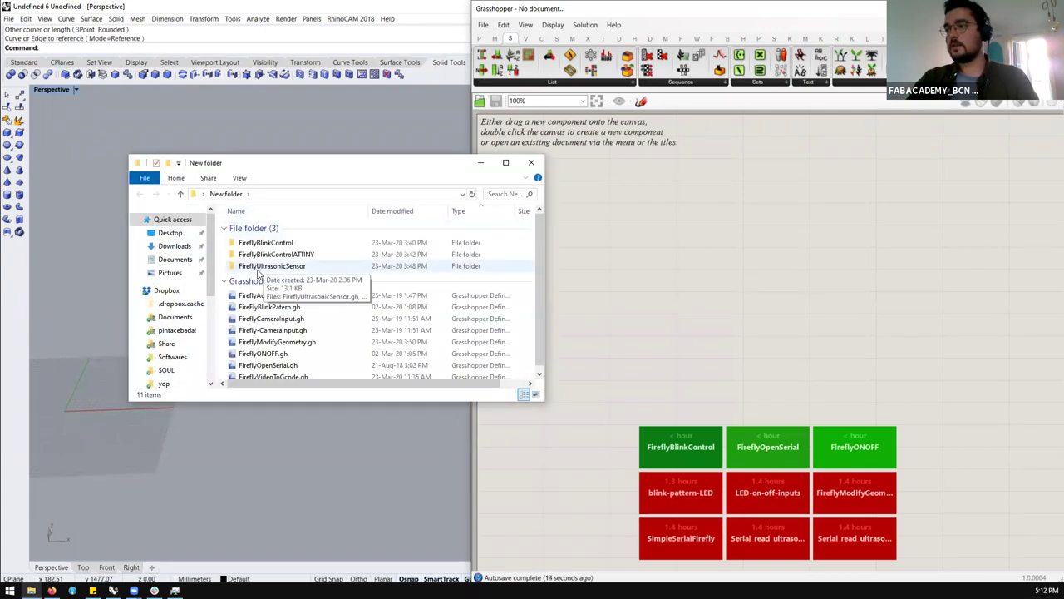
pyautogui.doubleClick(264, 266)
pyautogui.doubleClick(268, 240)
# Step: Load the FireflyUltrasonicSensor definition from the folder into Grasshopper
pyautogui.moveTo(255, 232); pyautogui.dragTo(716, 213)
pyautogui.scroll(-3, 696, 301)
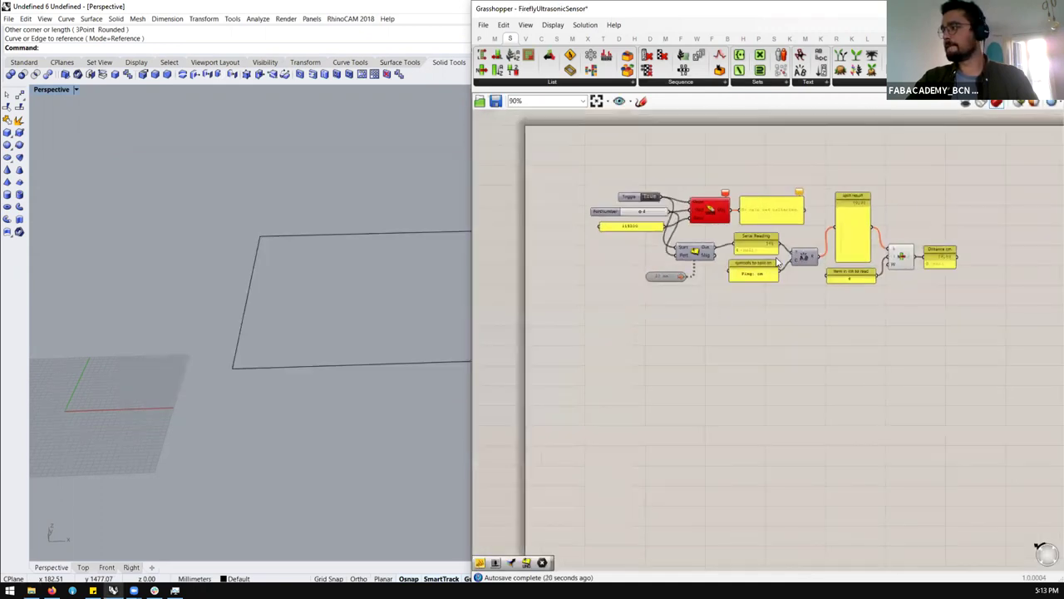
pyautogui.scroll(3, 562, 274)
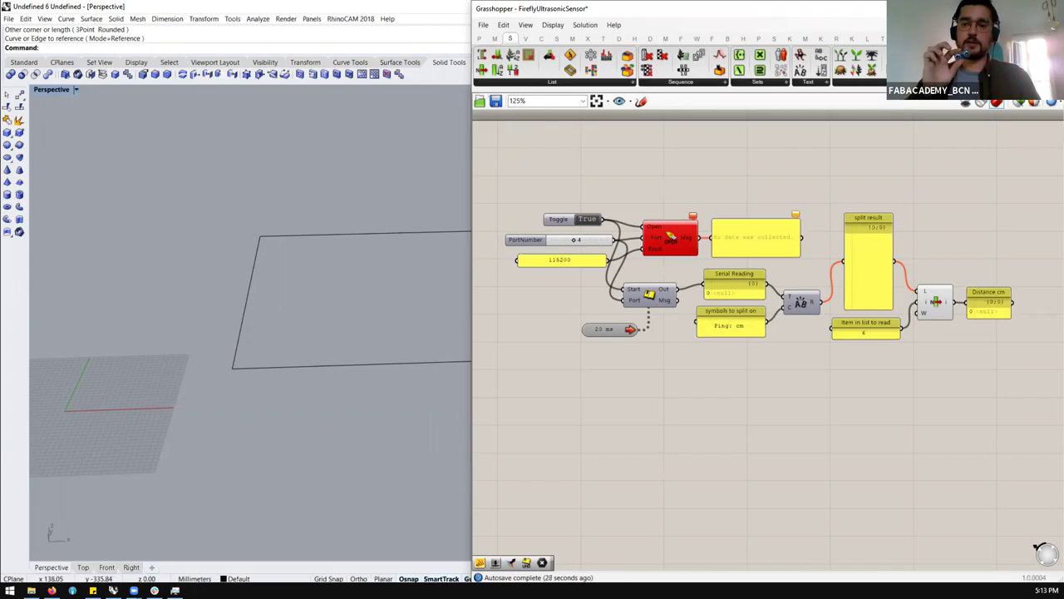
# Step: Switch to the class page in the browser and examine the wiring diagram in the Ultrasonic Firefly Arduino example section
pyautogui.hotkey('alt', 'Tab')
pyautogui.hotkey('alt', 'Tab')
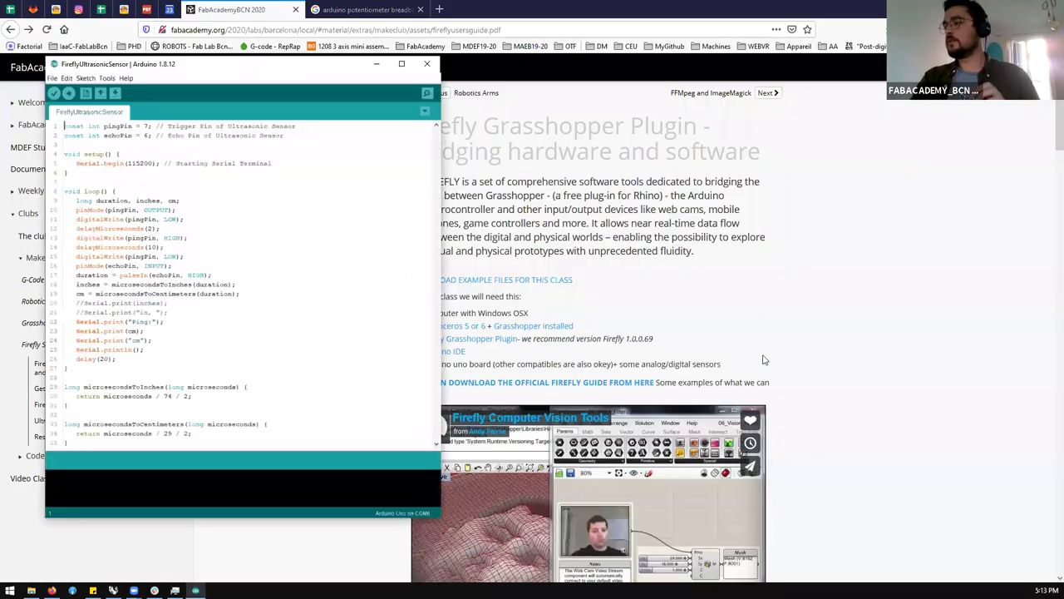
pyautogui.click(837, 333)
pyautogui.scroll(-10, 837, 333)
pyautogui.scroll(-20, 828, 368)
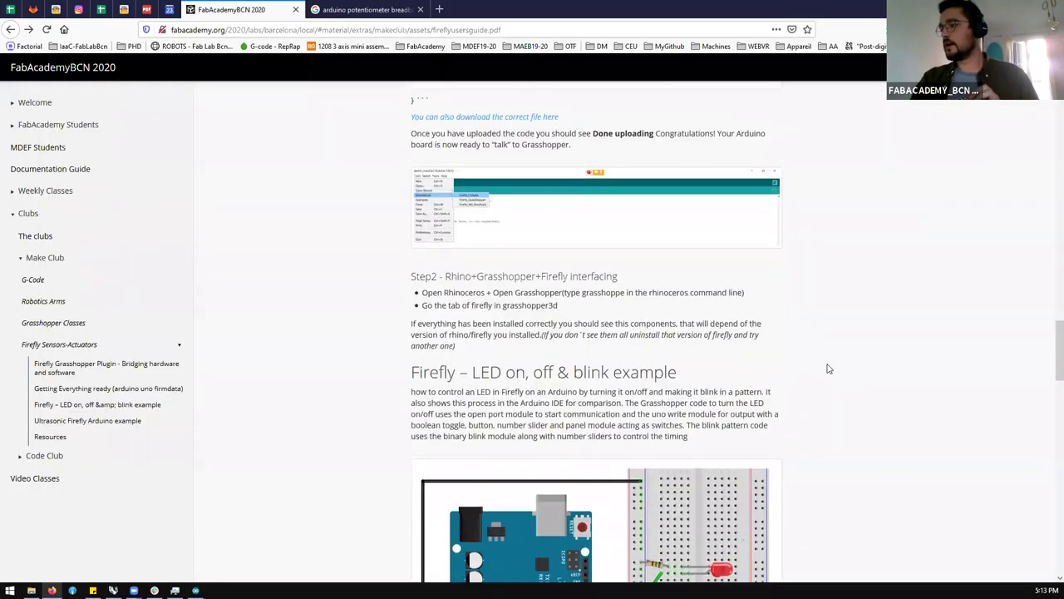
pyautogui.scroll(-12, 828, 369)
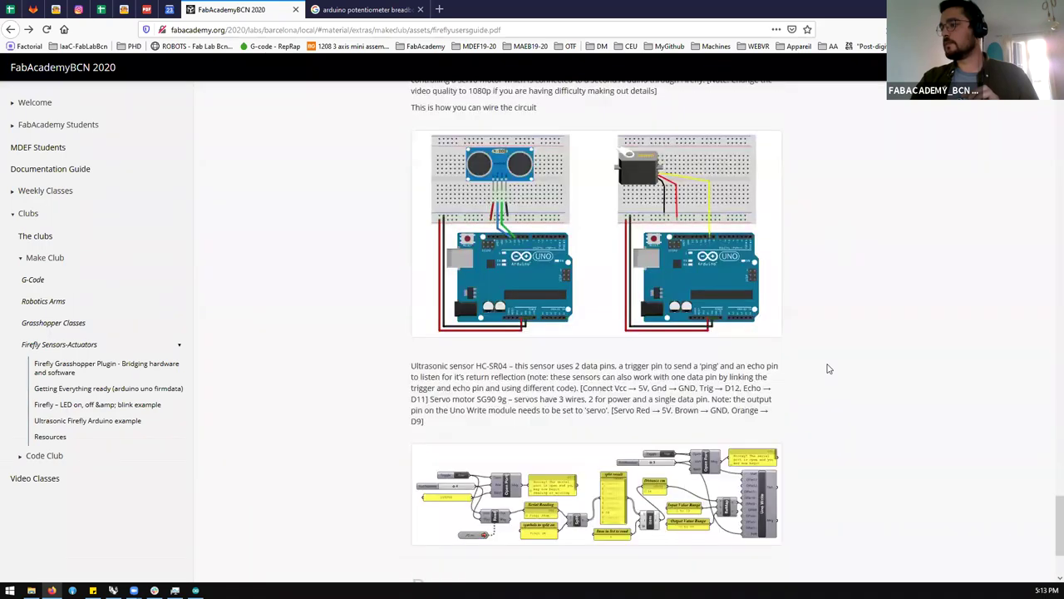
pyautogui.scroll(2, 539, 240)
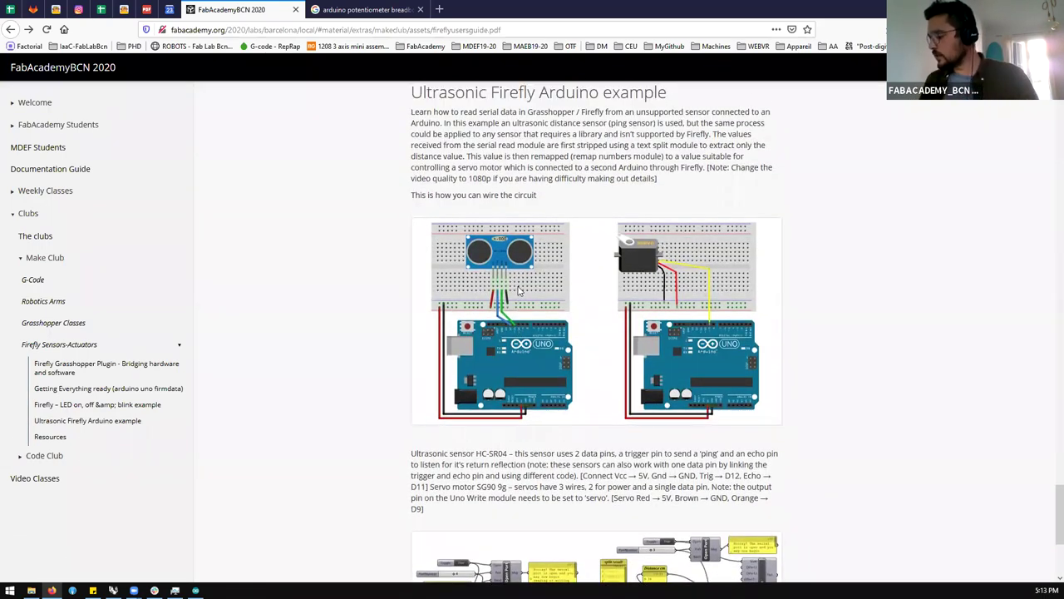
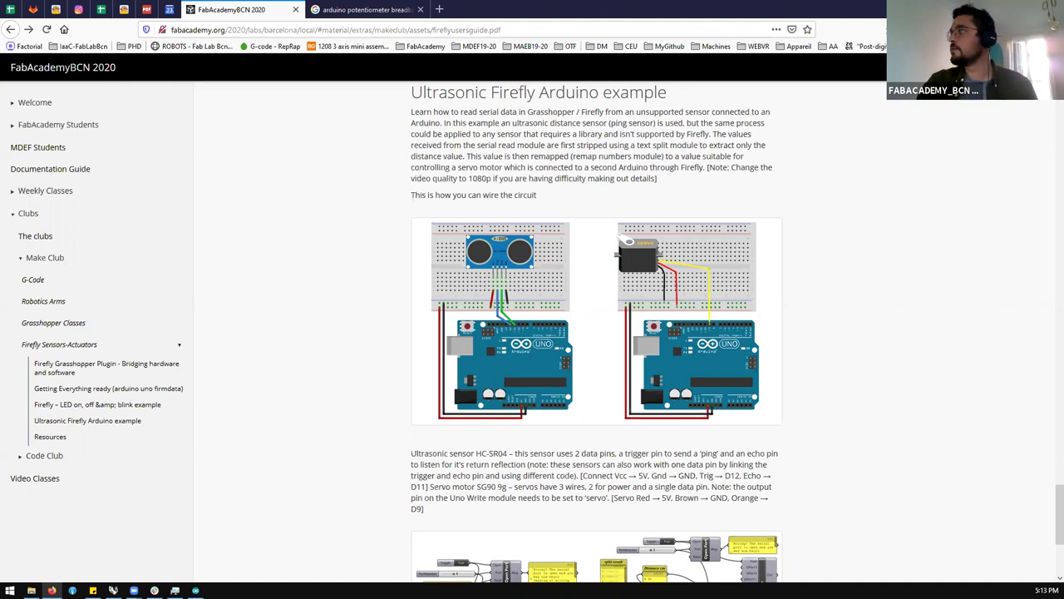
# Step: Switch back to the Arduino sketch and reposition and enlarge its window so the whole code fits beside Grasshopper
pyautogui.hotkey('alt', 'Tab')
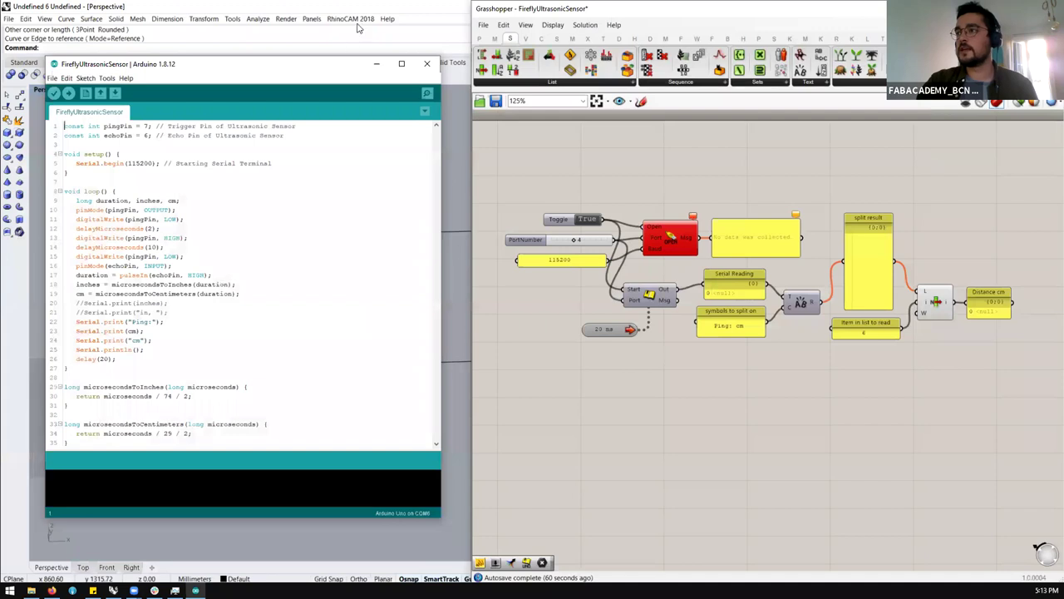
pyautogui.moveTo(338, 66); pyautogui.dragTo(334, 34)
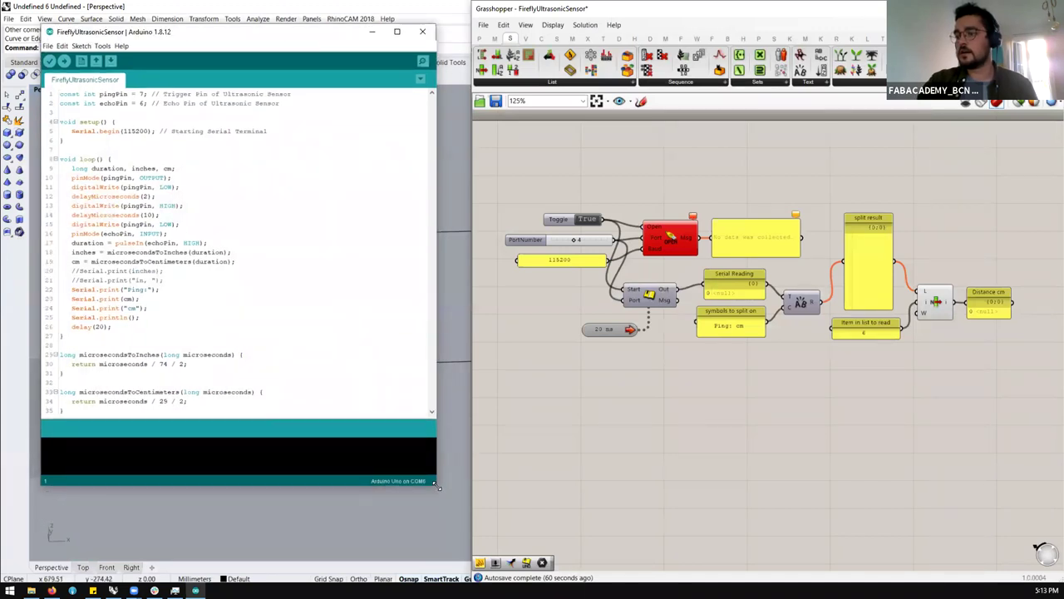
pyautogui.moveTo(439, 488); pyautogui.dragTo(526, 582)
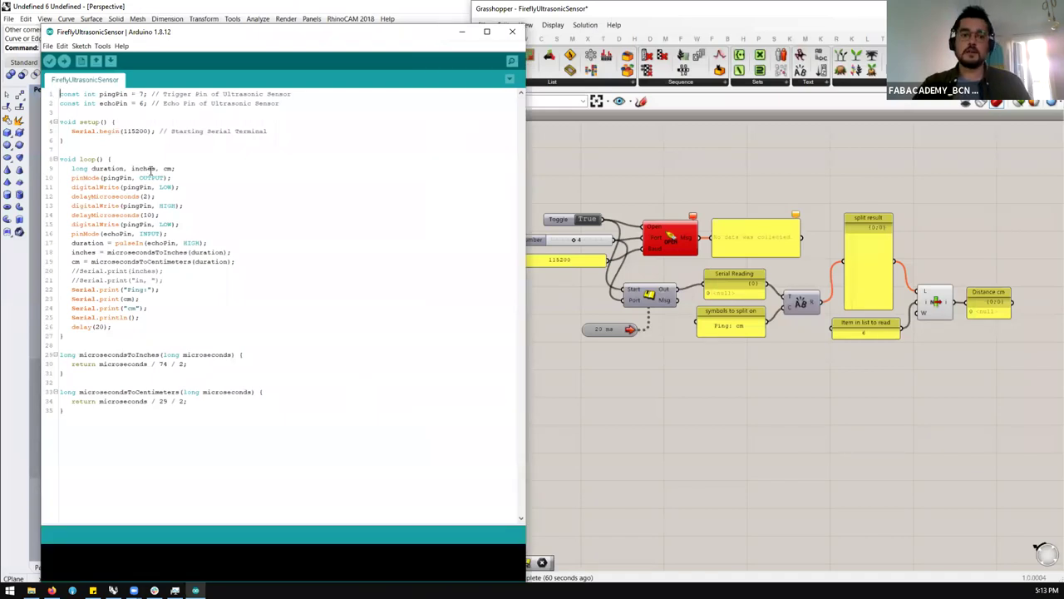
# Step: Examine the sketch's ping and echo pin constants, serial baud rate, sensor-reading loop and the lines that print the distance
pyautogui.moveTo(61, 95); pyautogui.dragTo(153, 113)
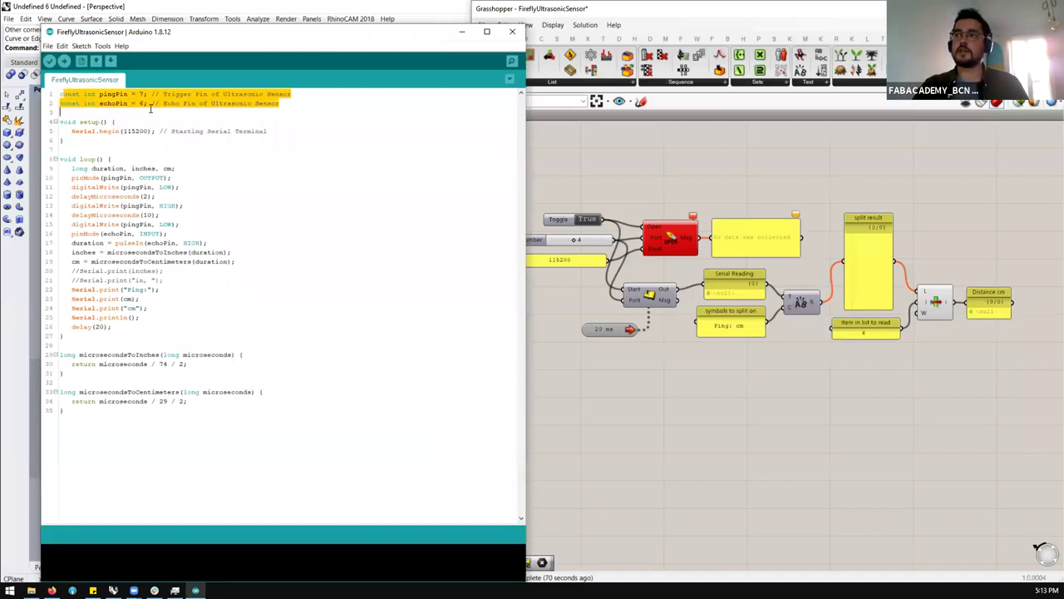
pyautogui.click(153, 113)
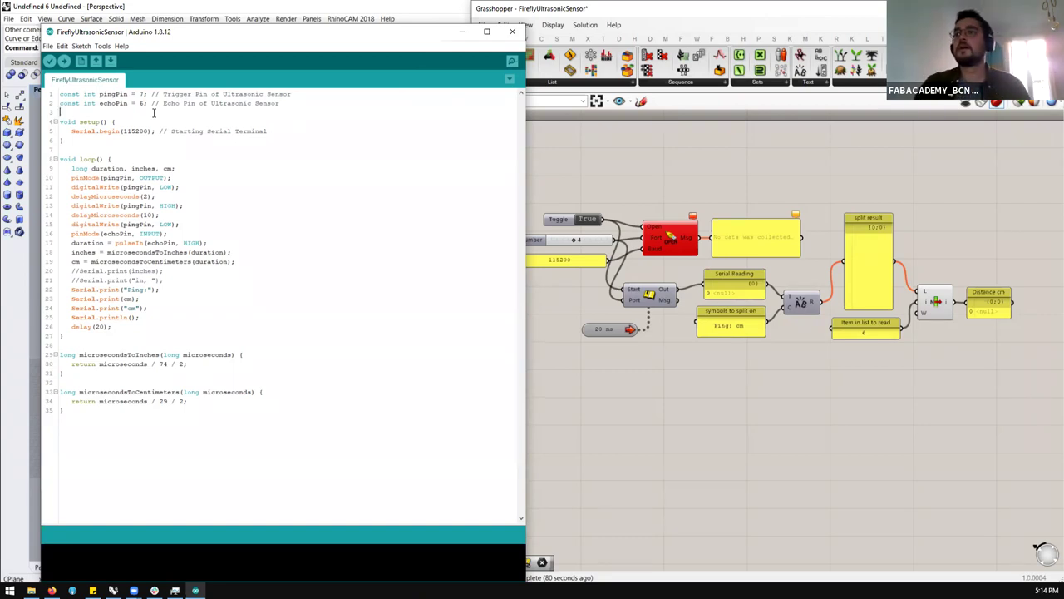
pyautogui.doubleClick(132, 131)
pyautogui.click(148, 187)
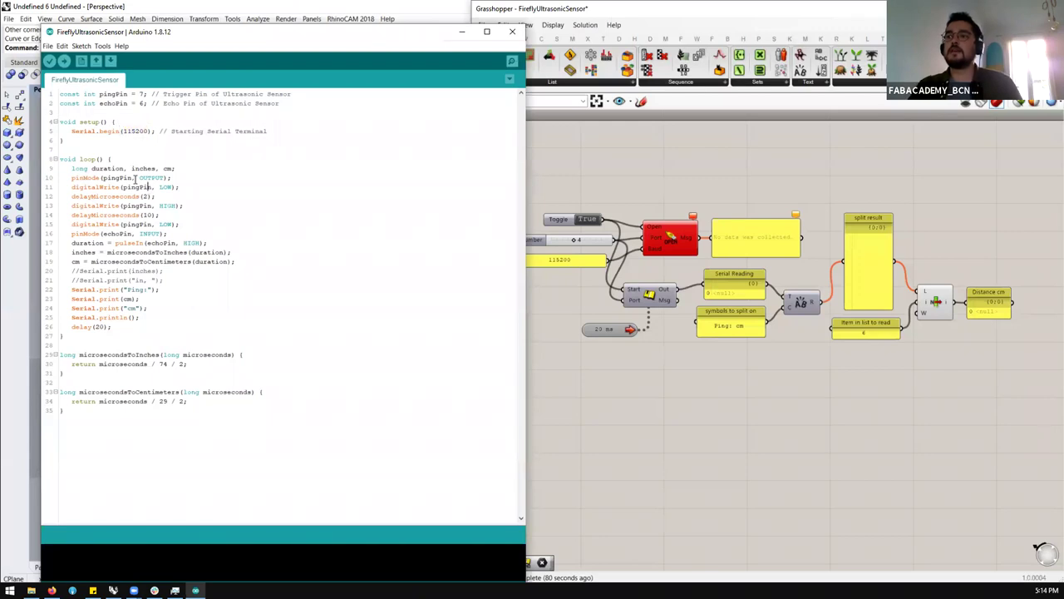
pyautogui.moveTo(84, 176); pyautogui.dragTo(182, 243)
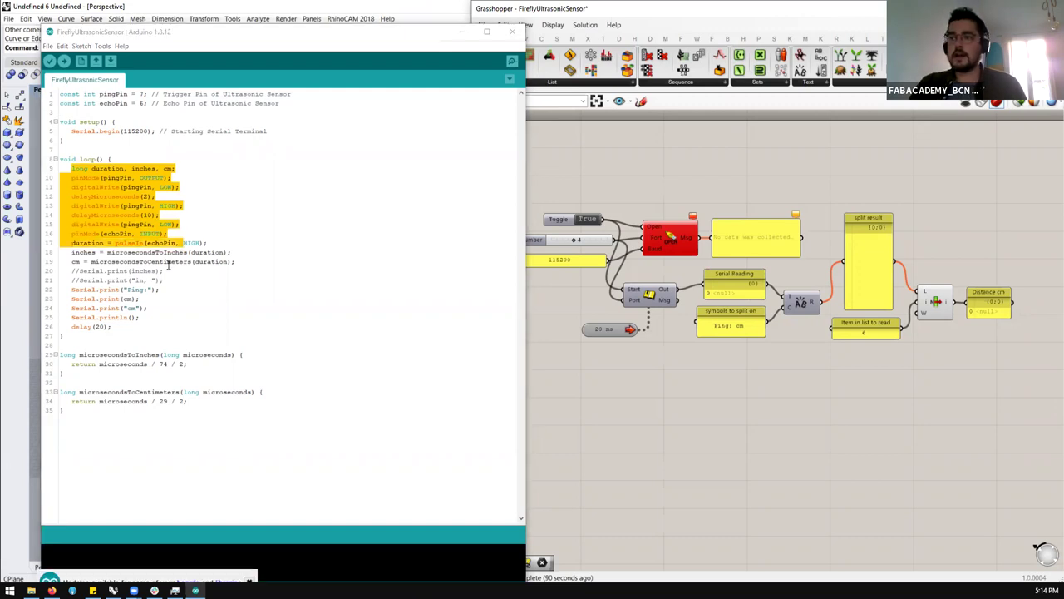
pyautogui.doubleClick(136, 289)
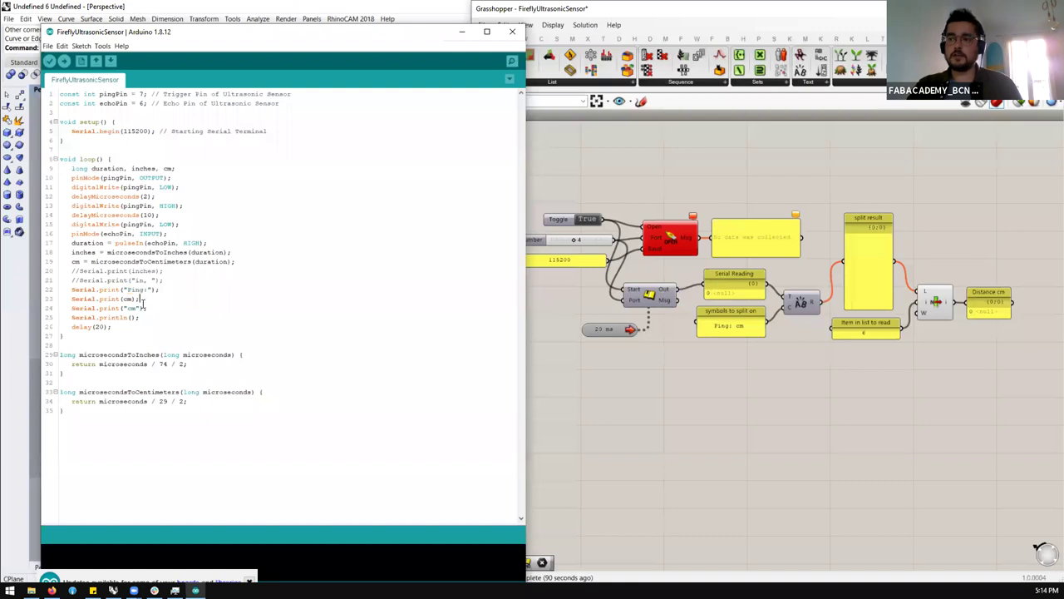
pyautogui.doubleClick(128, 299)
pyautogui.click(143, 307)
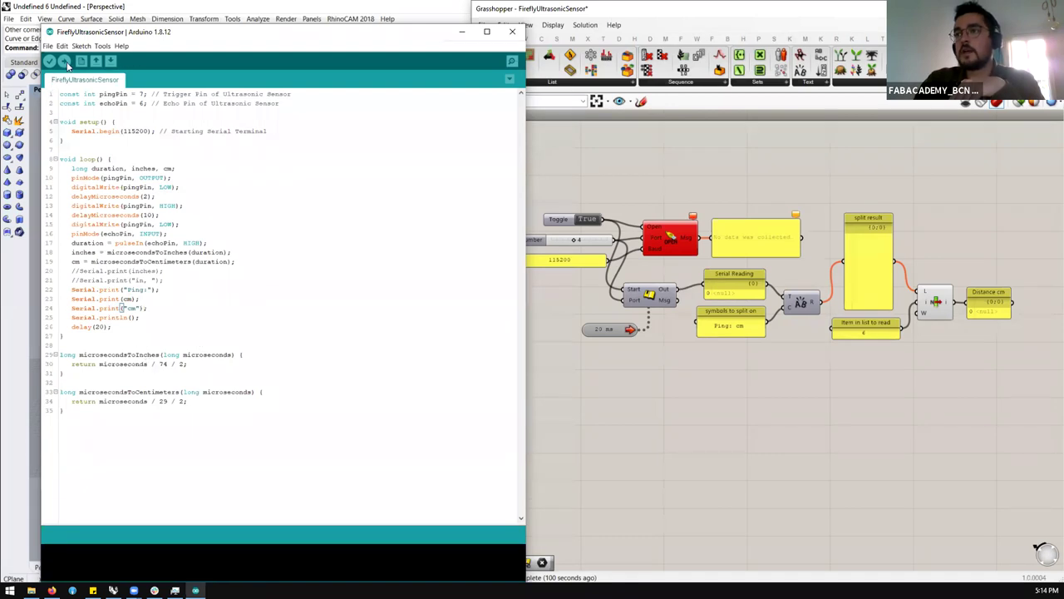
# Step: Look through Arduino's built-in 06.Sensors examples for the Ping sketch, without opening it
pyautogui.click(106, 47)
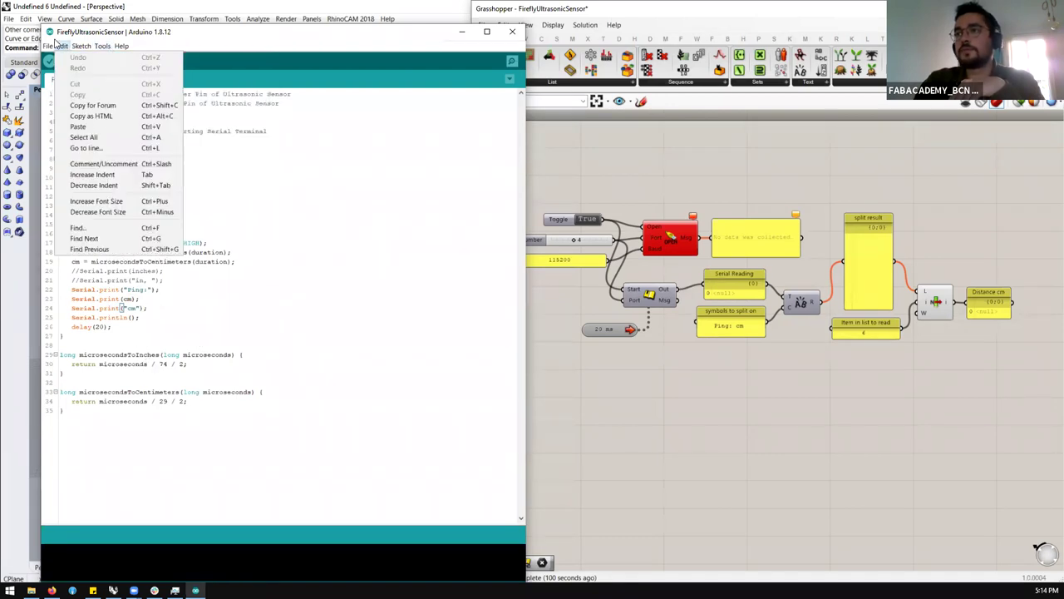
pyautogui.moveTo(50, 46)
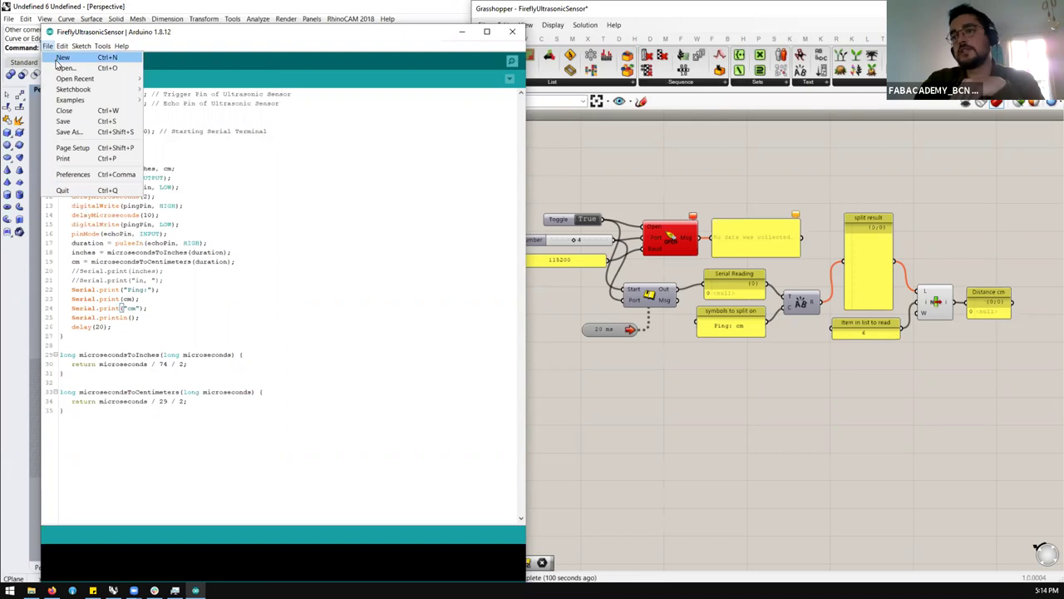
pyautogui.click(208, 213)
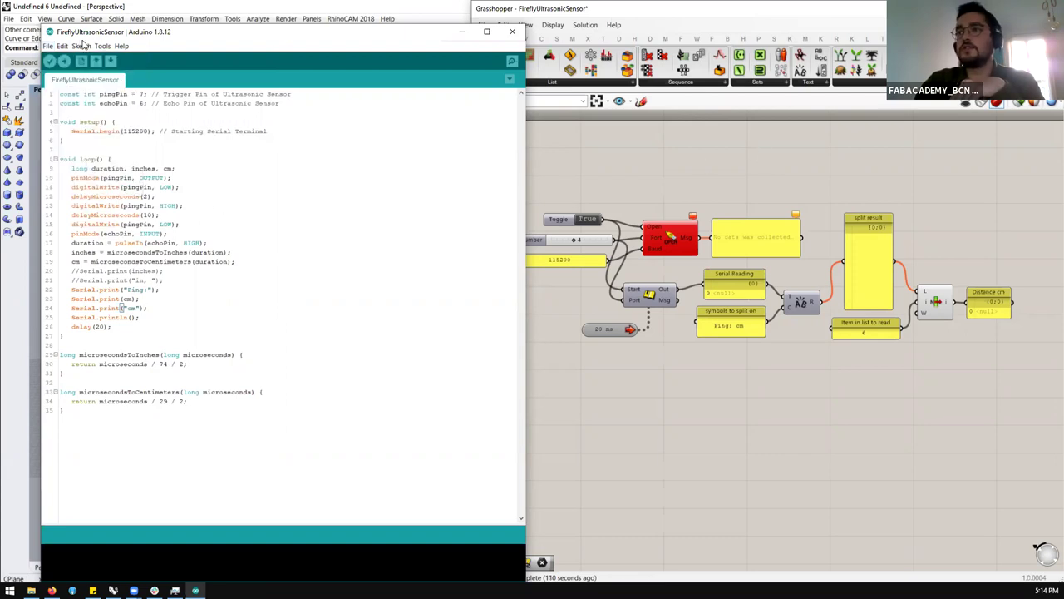
pyautogui.click(49, 46)
pyautogui.moveTo(75, 100)
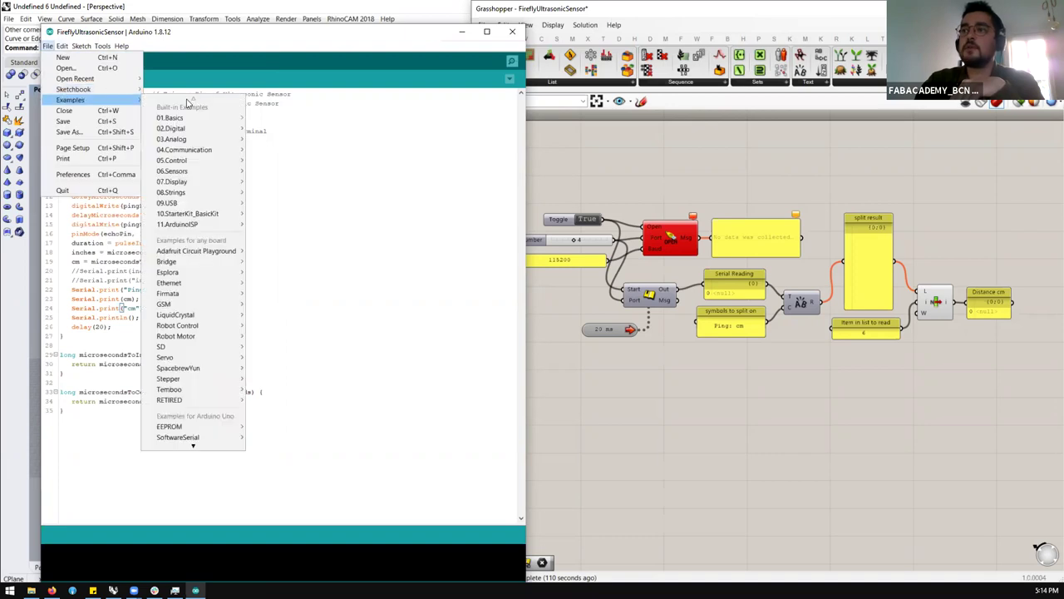
pyautogui.moveTo(213, 126)
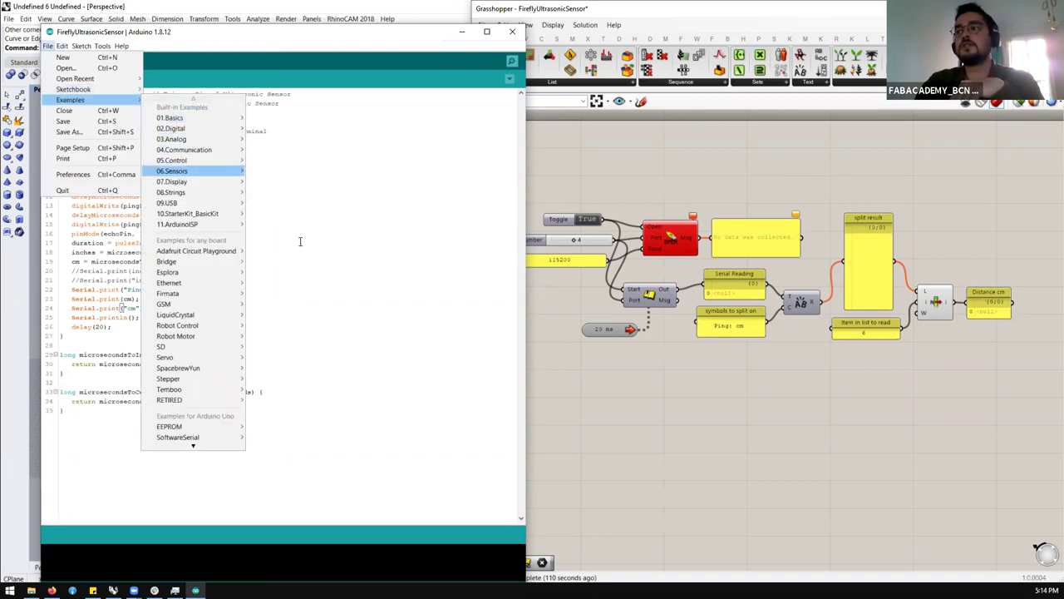
pyautogui.moveTo(172, 171)
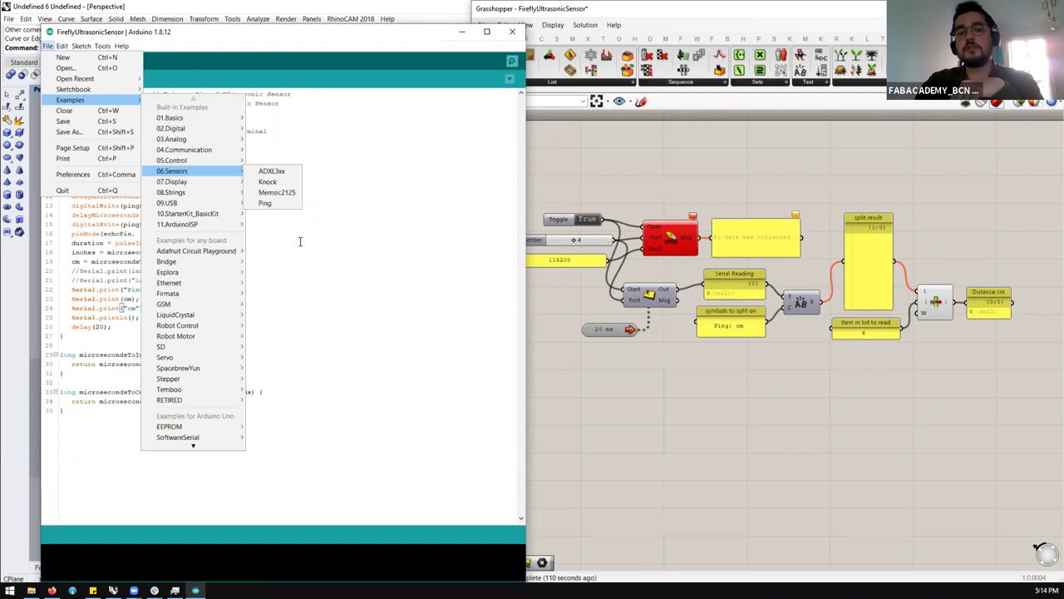
pyautogui.click(300, 241)
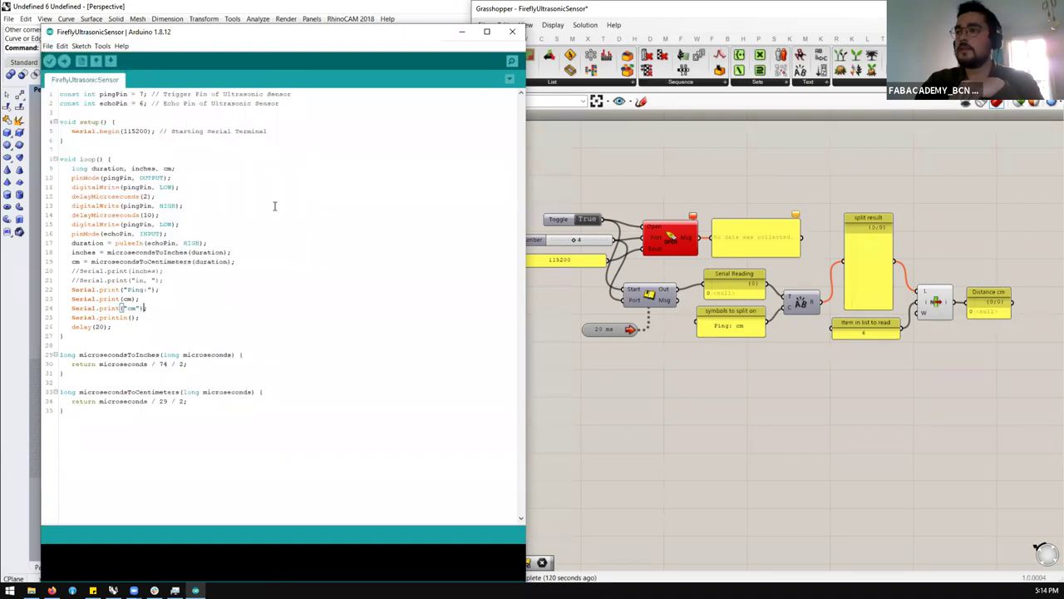
# Step: Upload the FireflyUltrasonicSensor sketch to the board, and close Grasshopper's serial port by setting its open toggle to False
pyautogui.click(64, 61)
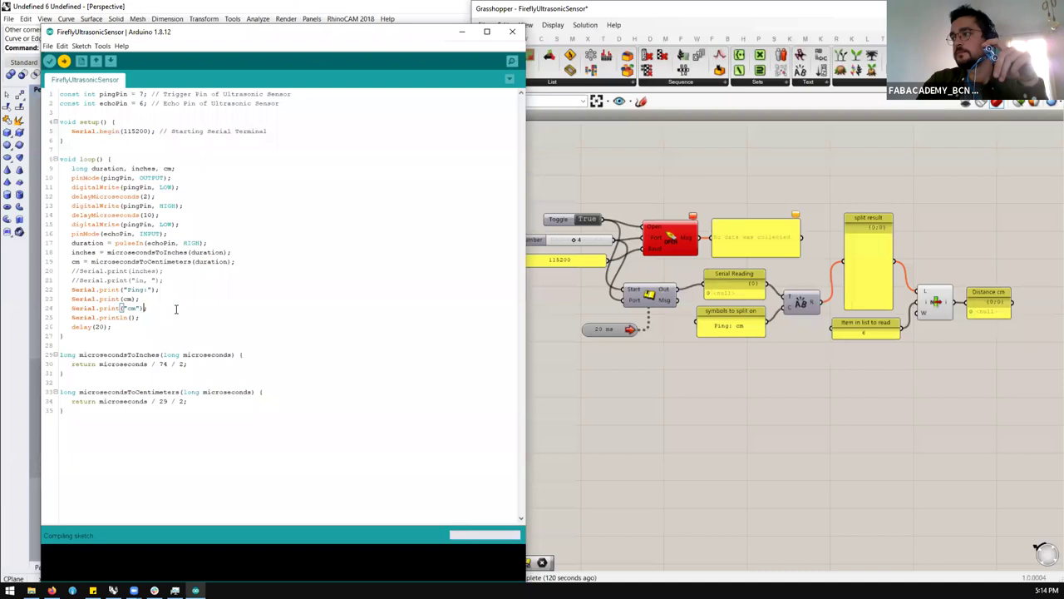
pyautogui.click(588, 220)
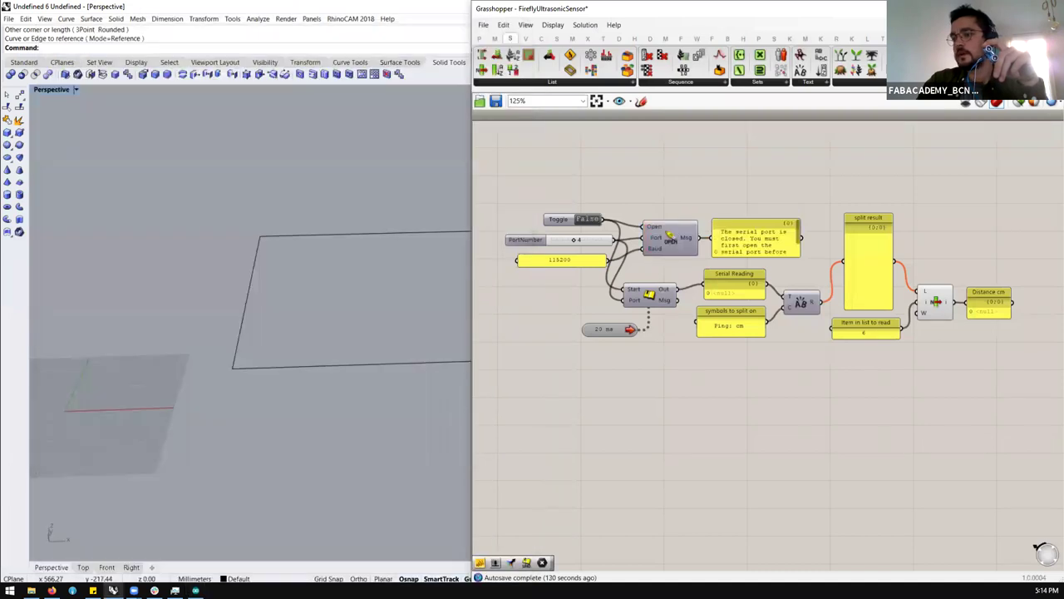
pyautogui.click(196, 591)
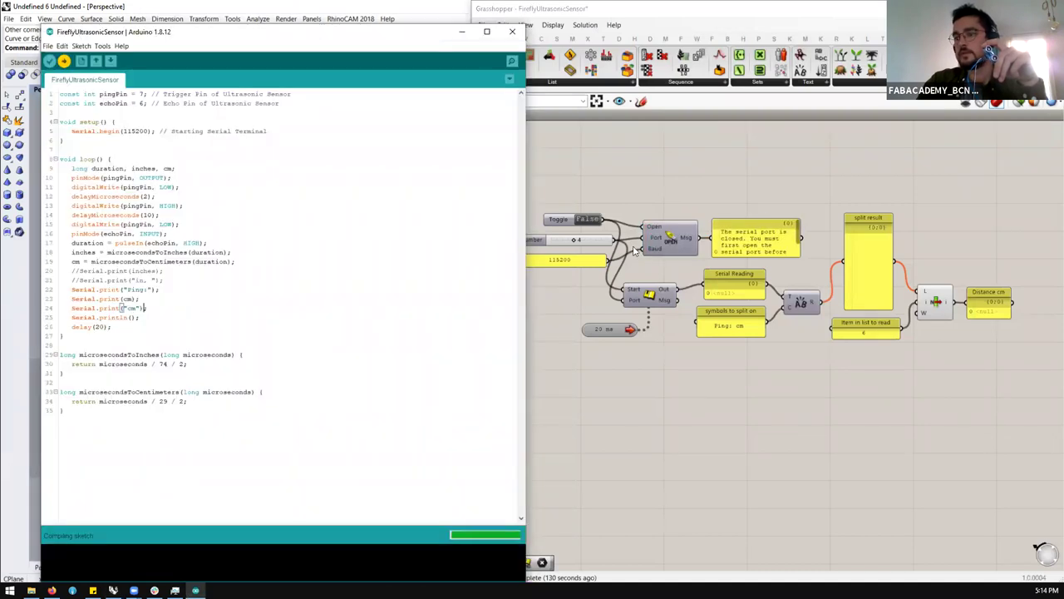
pyautogui.moveTo(652, 251)
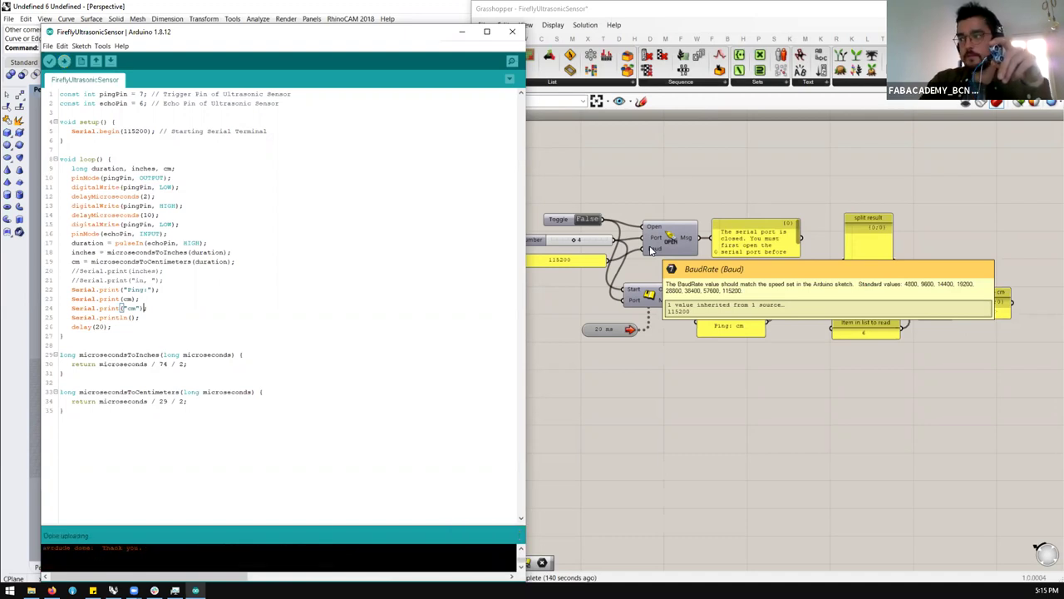
# Step: Set the PortNumber slider to 6 in Grasshopper and open the serial port by setting its toggle to True
pyautogui.click(637, 254)
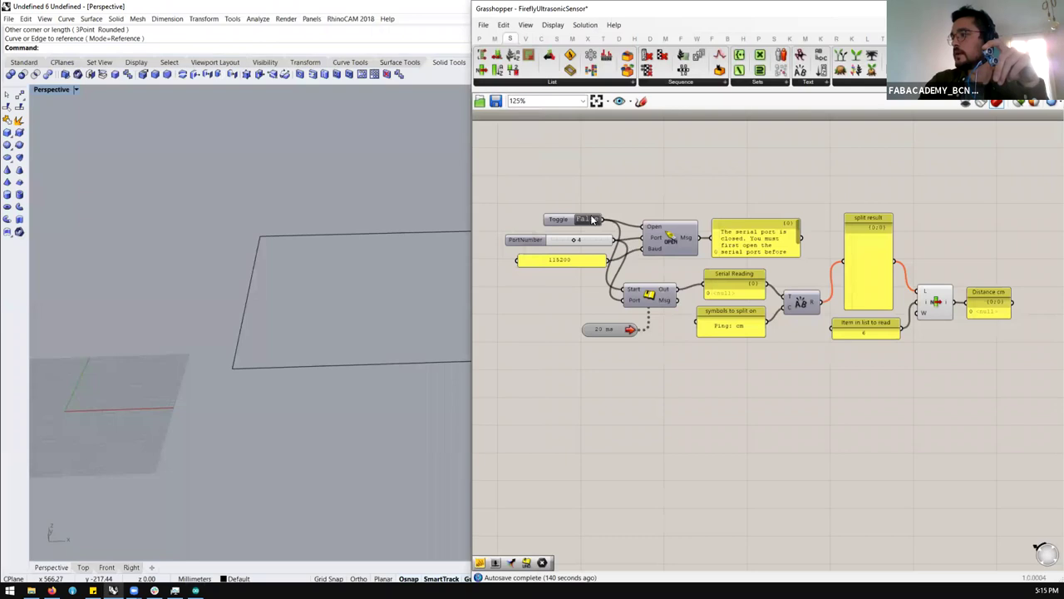
pyautogui.scroll(2, 551, 248)
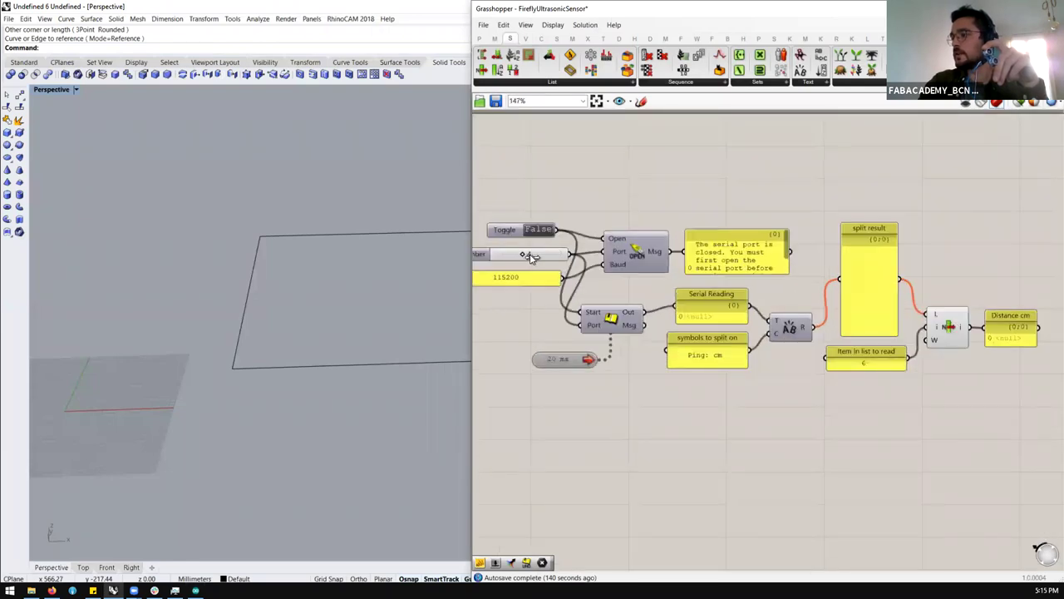
pyautogui.doubleClick(538, 230)
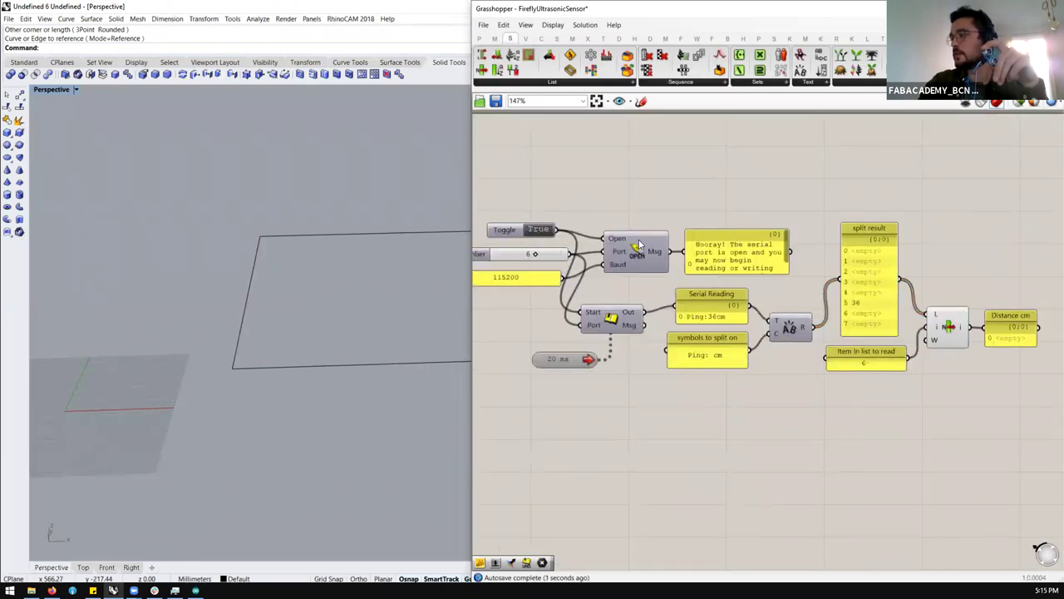
# Step: Enlarge the Serial Reading panel slightly and reposition the symbols to split on panel just below it
pyautogui.click(725, 256)
pyautogui.scroll(-2, 680, 317)
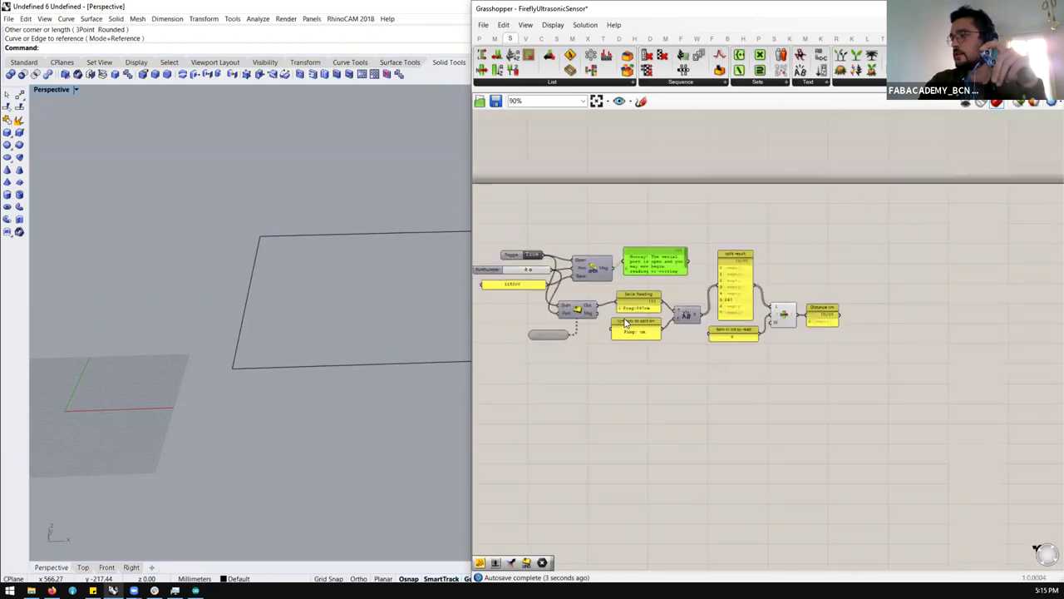
pyautogui.scroll(4, 655, 307)
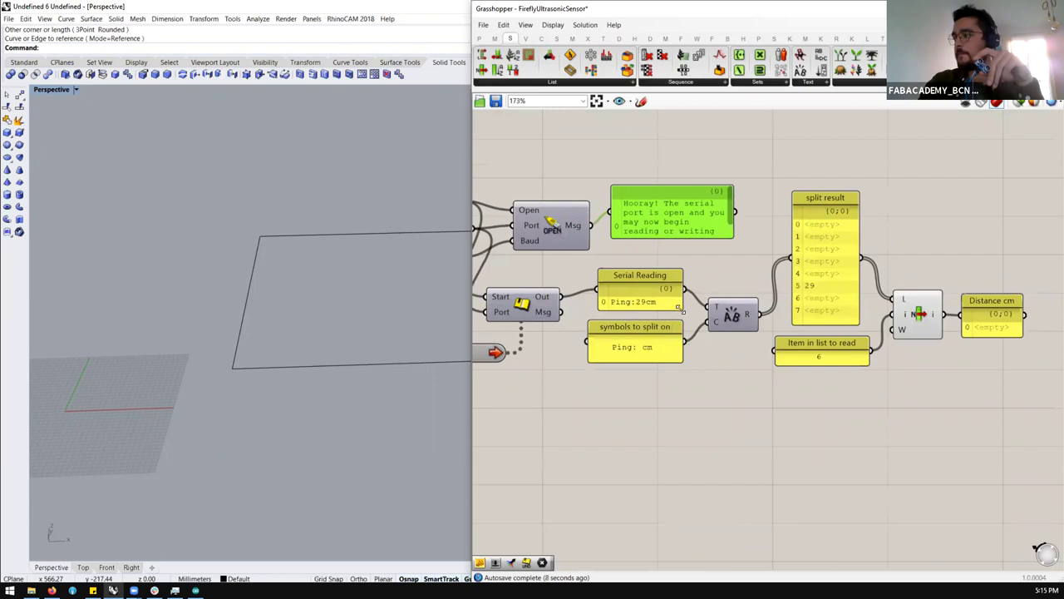
pyautogui.moveTo(664, 363); pyautogui.dragTo(668, 360)
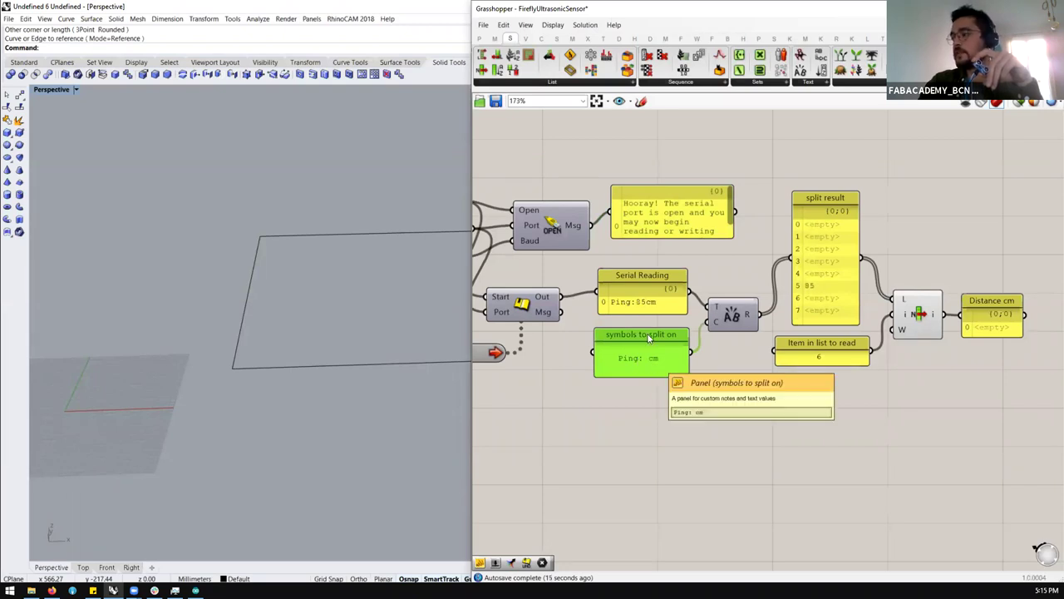
# Step: Enlarge the split result panel and place it directly above the Item in list to read panel
pyautogui.moveTo(859, 323); pyautogui.dragTo(746, 314, button='right')
pyautogui.moveTo(746, 314); pyautogui.dragTo(768, 354)
pyautogui.moveTo(726, 260); pyautogui.dragTo(716, 209)
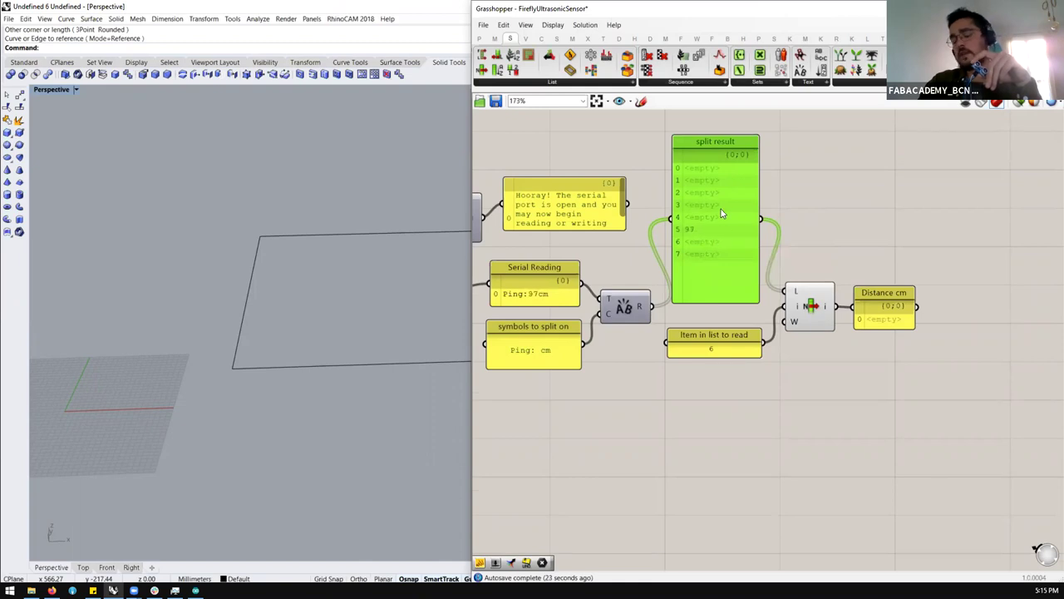
# Step: Add an empty panel to the canvas and place it a little below the Item in list to read panel
pyautogui.moveTo(818, 311); pyautogui.dragTo(790, 283, button='right')
pyautogui.click(786, 281)
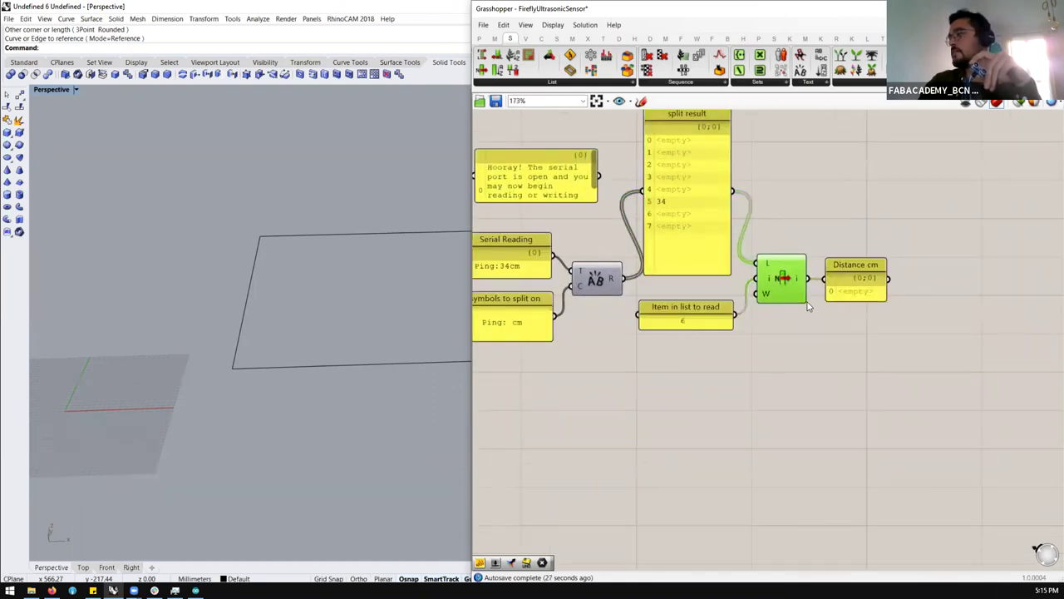
pyautogui.doubleClick(686, 374)
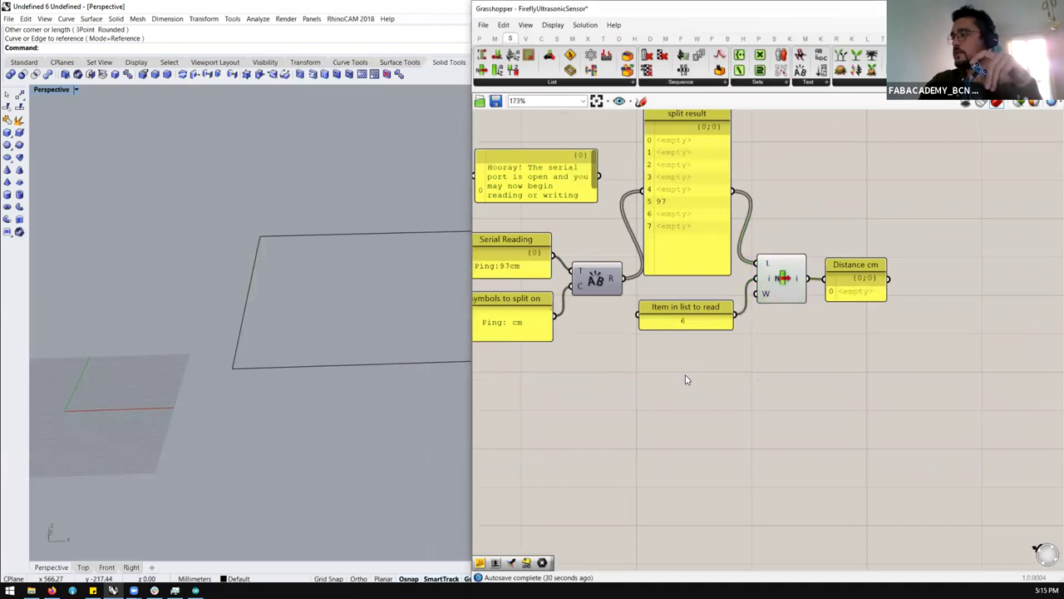
pyautogui.write('panel')
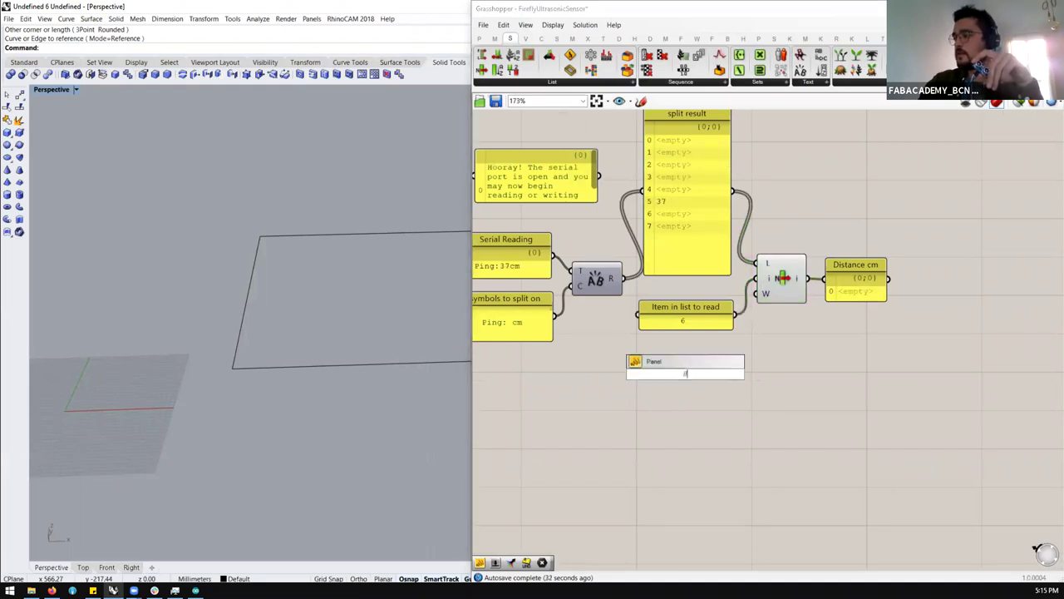
pyautogui.press('Return')
pyautogui.click(707, 397)
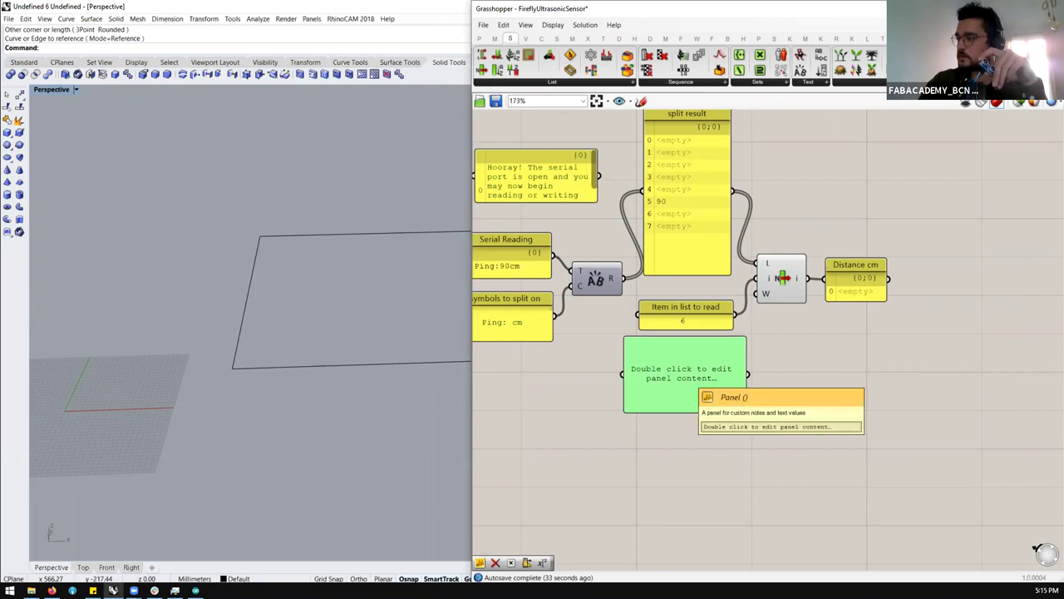
pyautogui.moveTo(707, 397); pyautogui.dragTo(697, 453)
pyautogui.click(707, 352)
# Step: Add a number slider set to 5, wire it into List Item's index input, and enlarge the Distance cm panel
pyautogui.doubleClick(708, 346)
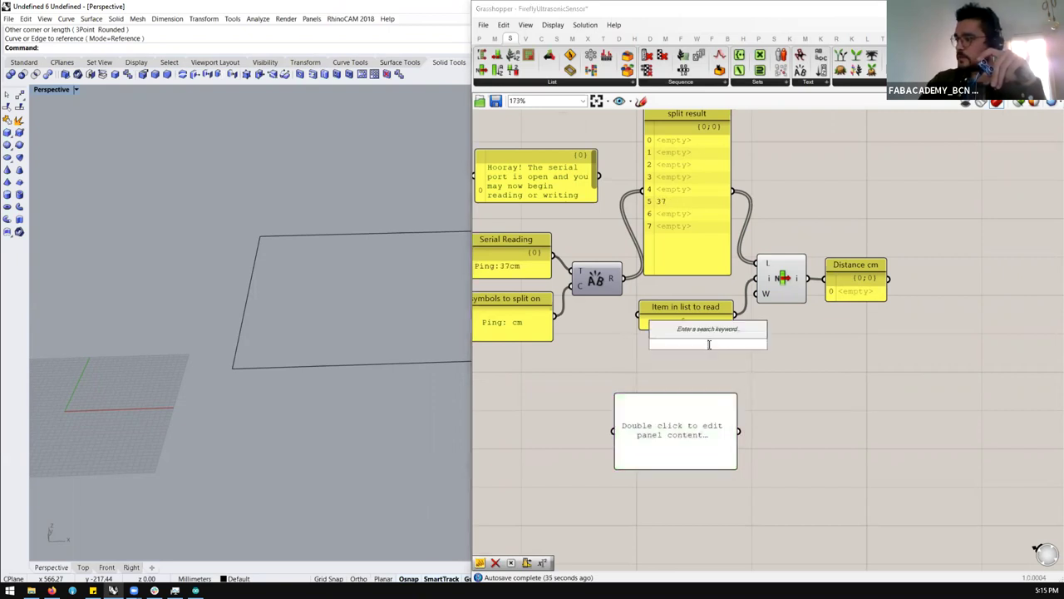
pyautogui.write('slider')
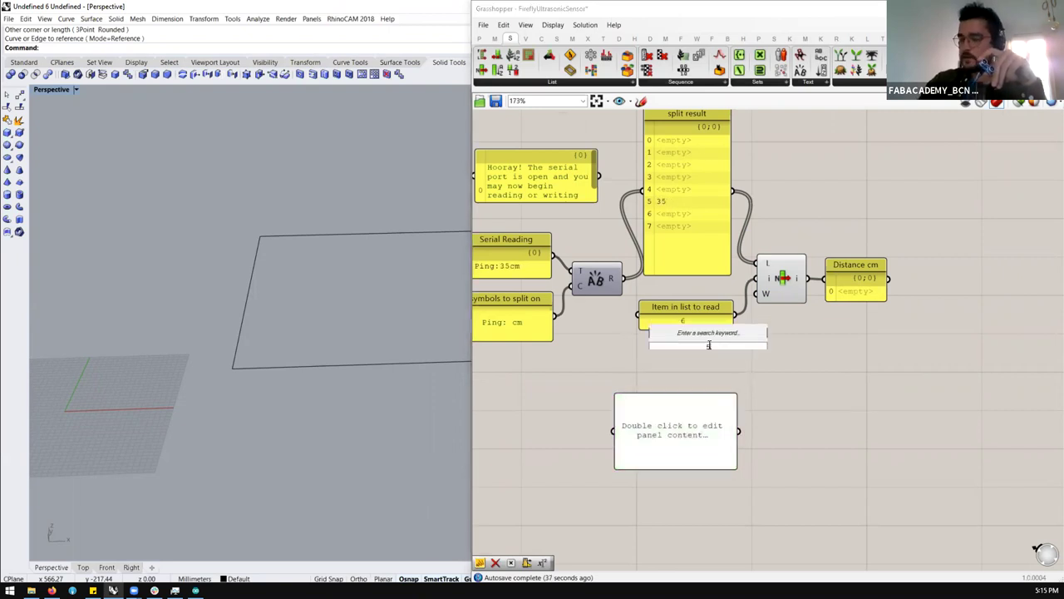
pyautogui.press('Return')
pyautogui.moveTo(774, 344); pyautogui.dragTo(758, 279)
pyautogui.moveTo(885, 302); pyautogui.dragTo(933, 331)
pyautogui.scroll(-3, 640, 370)
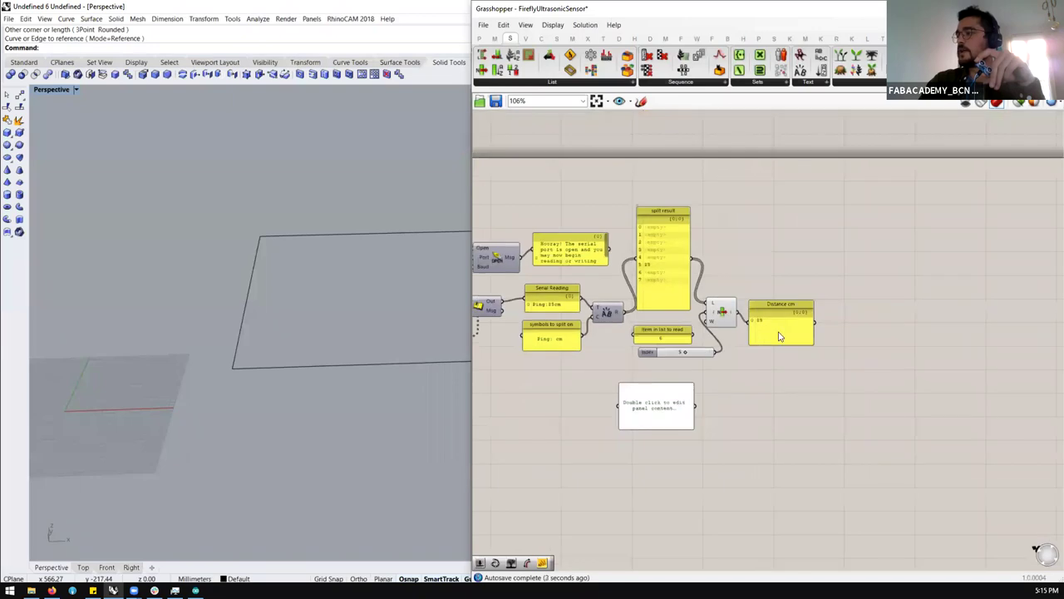
pyautogui.scroll(1, 780, 337)
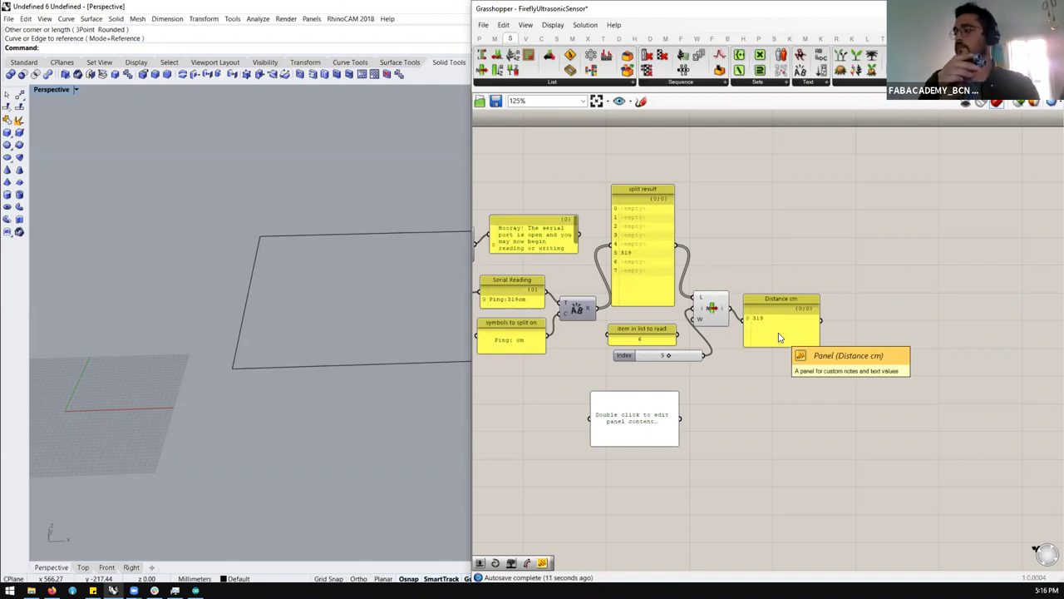
# Step: Add a Circle component with its radius fed by List Item's output, and examine the circle in the Perspective viewport
pyautogui.doubleClick(805, 246)
pyautogui.write('cir')
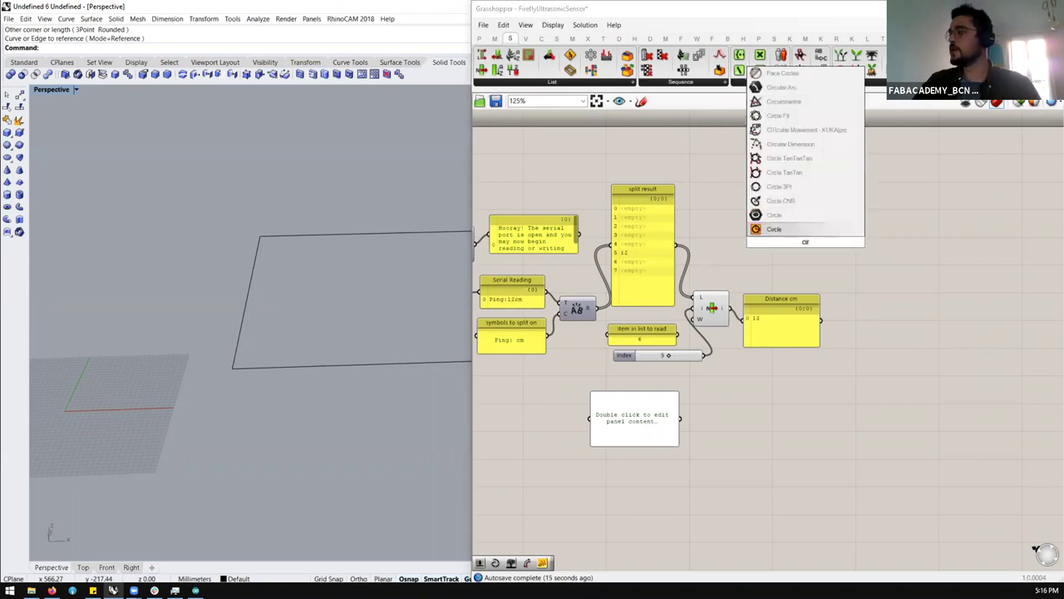
pyautogui.press('Return')
pyautogui.moveTo(805, 244); pyautogui.dragTo(843, 232)
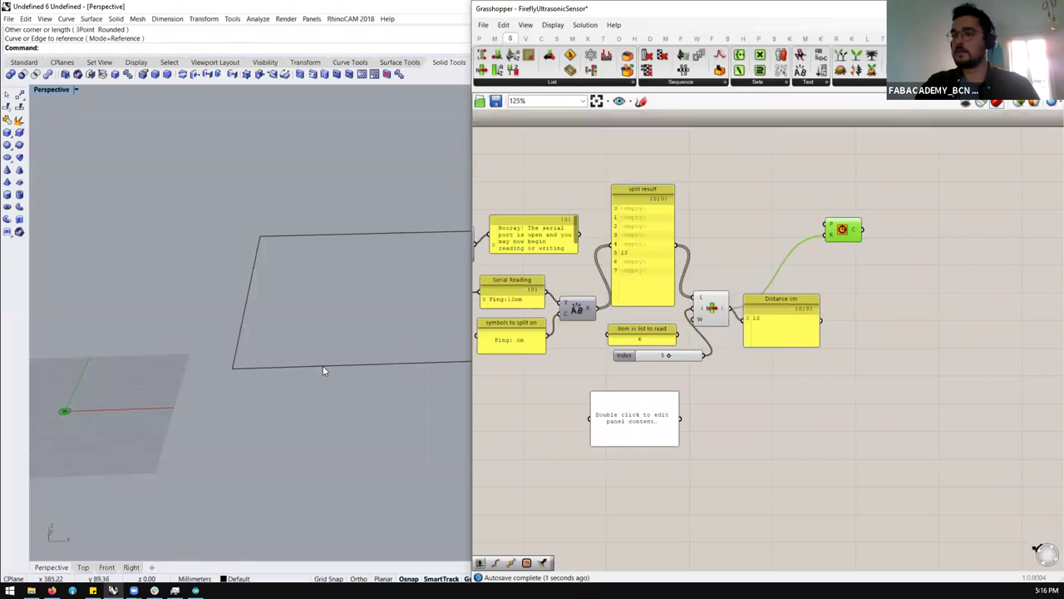
pyautogui.scroll(5, 190, 399)
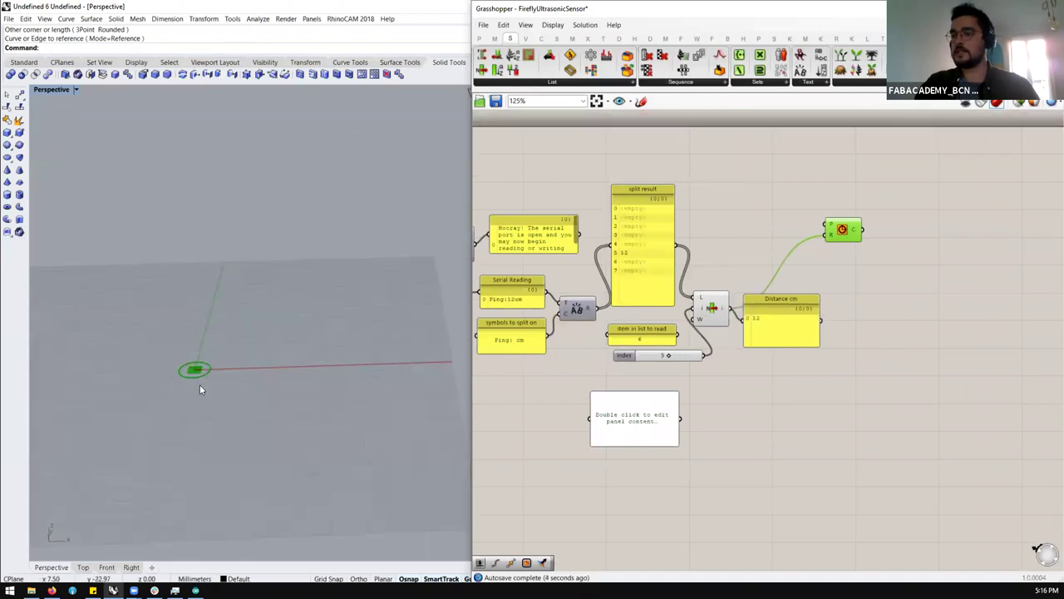
pyautogui.scroll(-5, 211, 393)
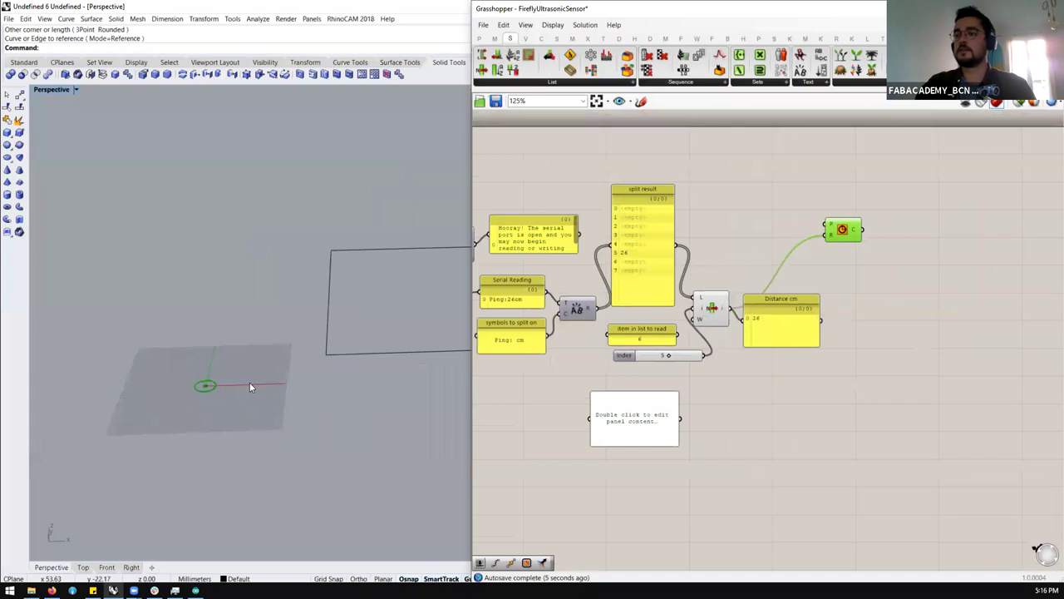
pyautogui.scroll(-1, 230, 401)
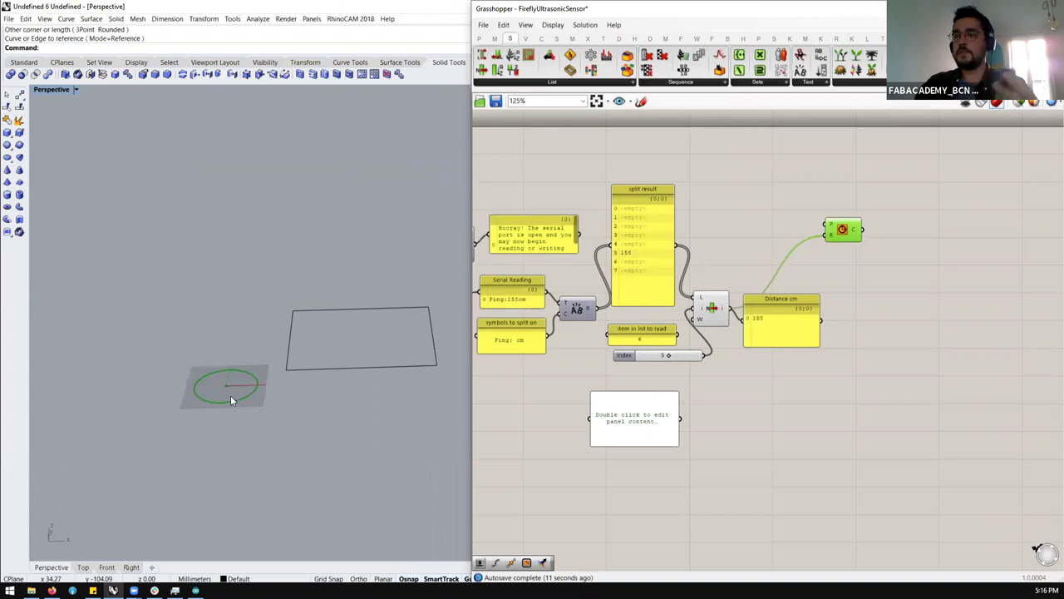
# Step: Move the Circle and the Distance cm panel out of the way and place a Firefly Constrain component before the Circle
pyautogui.moveTo(842, 230); pyautogui.dragTo(1003, 221)
pyautogui.moveTo(777, 336); pyautogui.dragTo(772, 395)
pyautogui.doubleClick(808, 191)
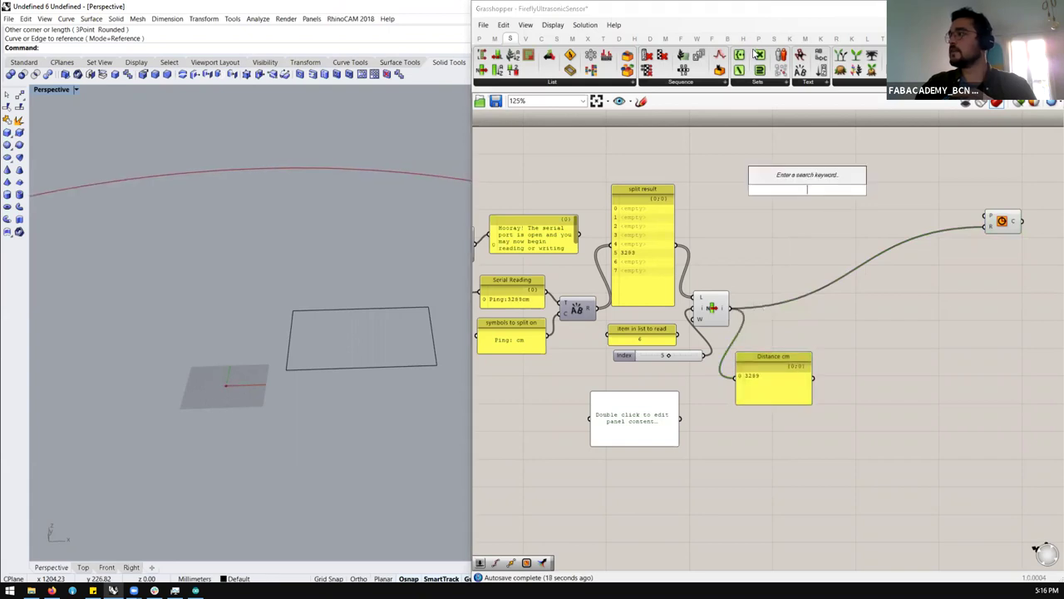
pyautogui.click(745, 39)
pyautogui.click(745, 39)
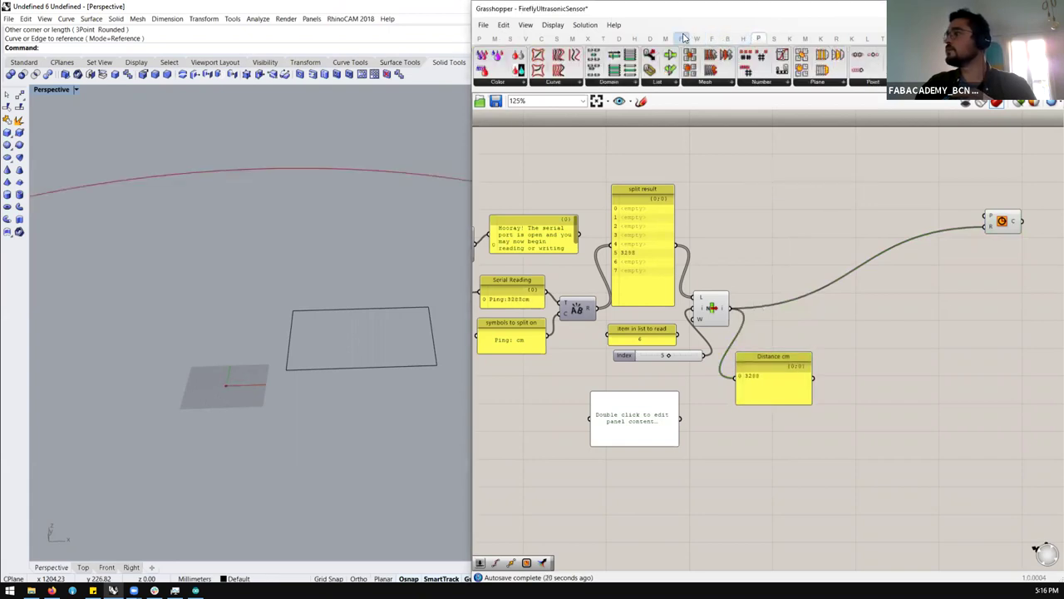
pyautogui.click(681, 39)
pyautogui.click(745, 85)
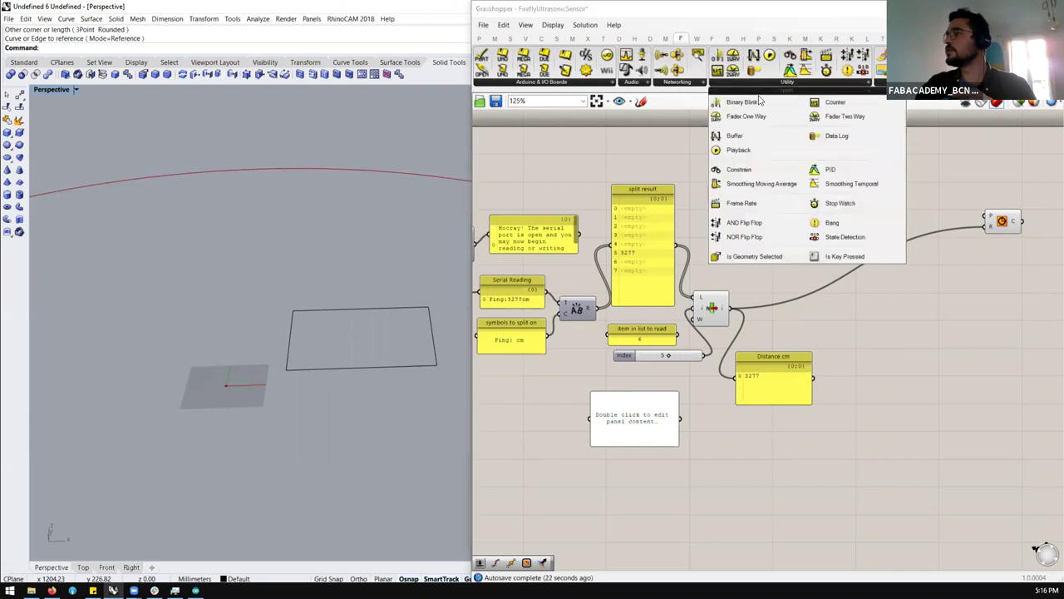
pyautogui.click(760, 171)
pyautogui.click(856, 191)
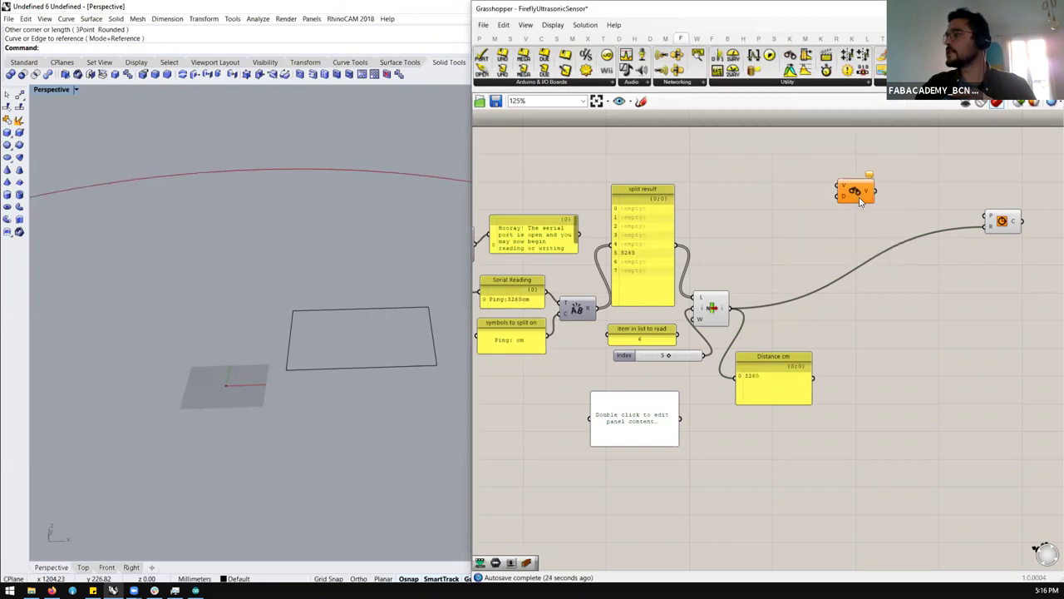
# Step: Wire List Item's output into Constrain's value input and show the constrained value in a copy of the Distance cm panel
pyautogui.scroll(3, 861, 194)
pyautogui.moveTo(610, 409); pyautogui.dragTo(815, 175)
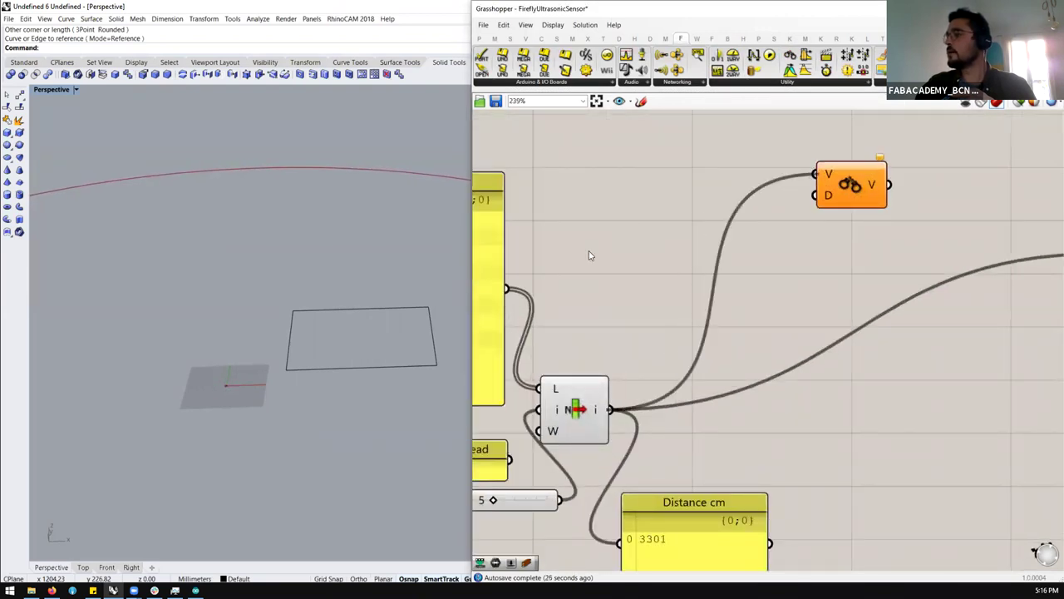
pyautogui.scroll(-3, 589, 251)
pyautogui.moveTo(726, 220); pyautogui.dragTo(709, 246)
pyautogui.moveTo(629, 414); pyautogui.dragTo(634, 444)
pyautogui.keyDown('alt'); pyautogui.moveTo(633, 390); pyautogui.dragTo(896, 358); pyautogui.keyUp('alt')
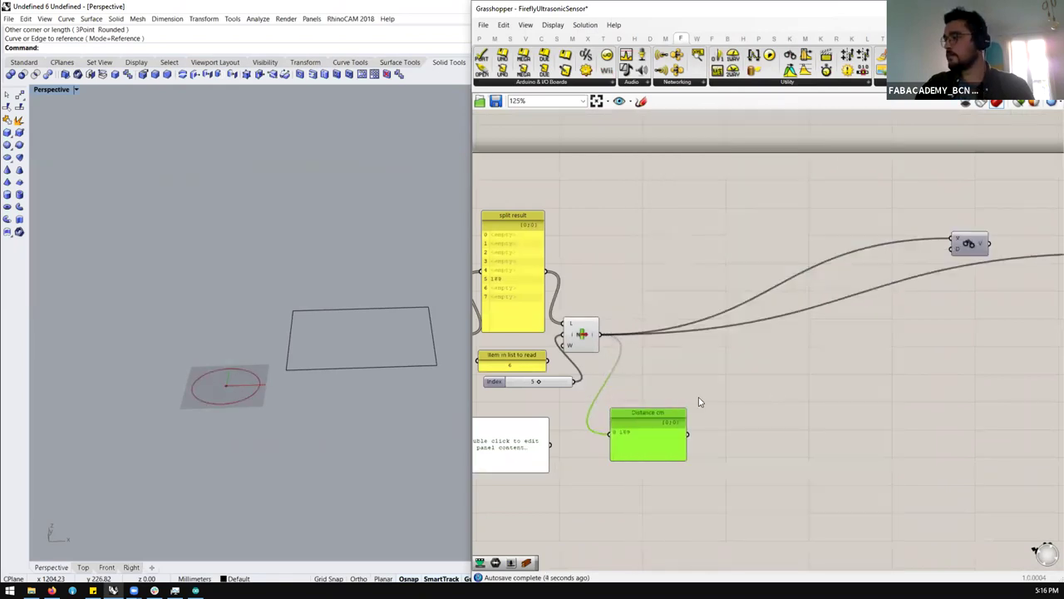
pyautogui.click(967, 244)
pyautogui.keyDown('alt'); pyautogui.moveTo(655, 441); pyautogui.dragTo(834, 249); pyautogui.keyUp('alt')
pyautogui.moveTo(940, 394); pyautogui.dragTo(969, 368)
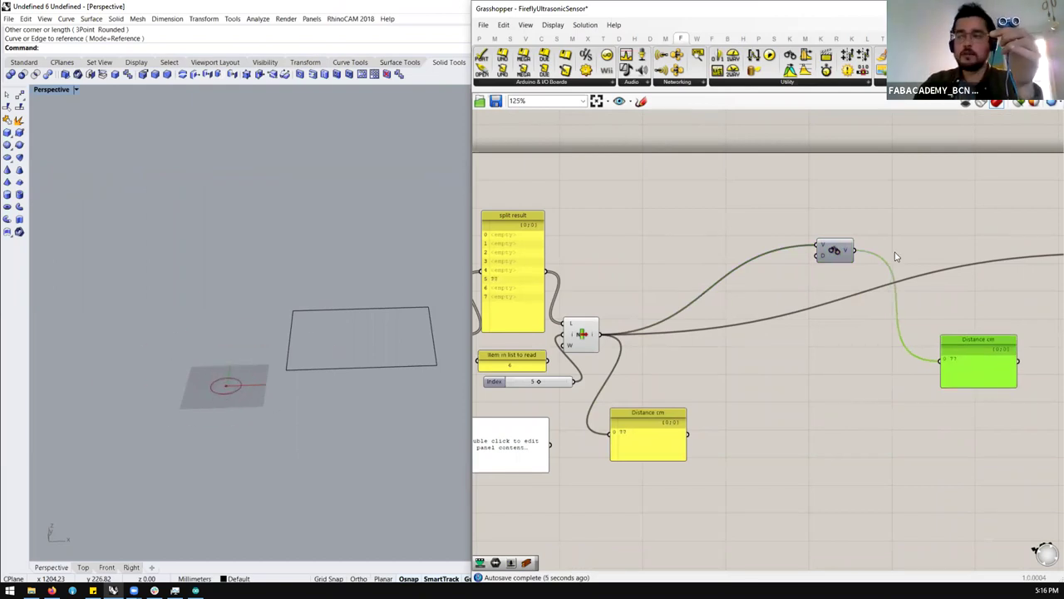
# Step: Add a Construct Domain component beside Constrain and wire its output into Constrain's domain input
pyautogui.moveTo(834, 250); pyautogui.dragTo(815, 248)
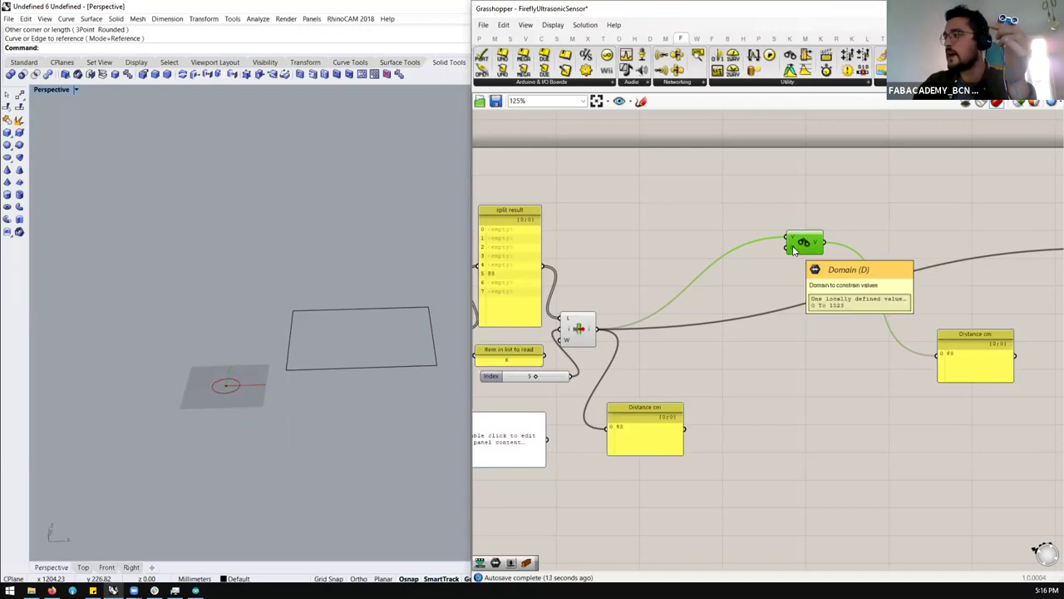
pyautogui.doubleClick(738, 237)
pyautogui.write('constr')
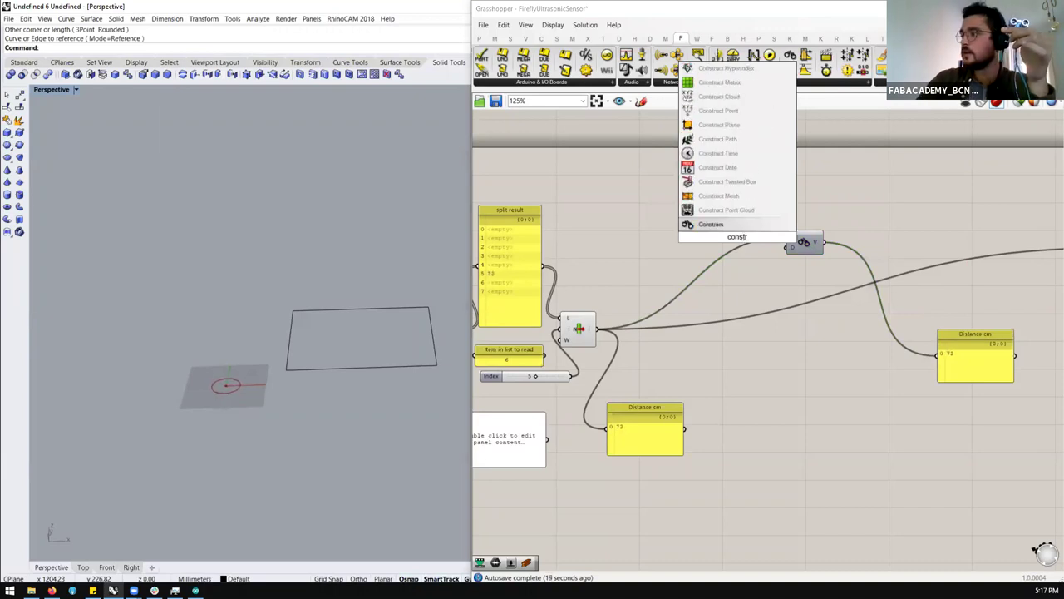
pyautogui.write('uct f')
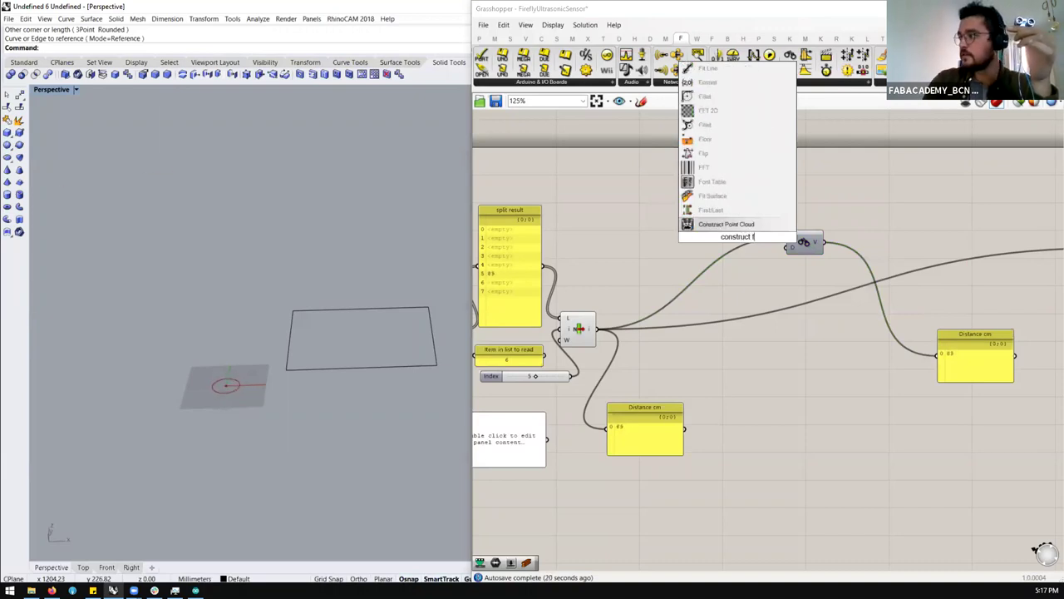
pyautogui.press('BackSpace')
pyautogui.write('dom')
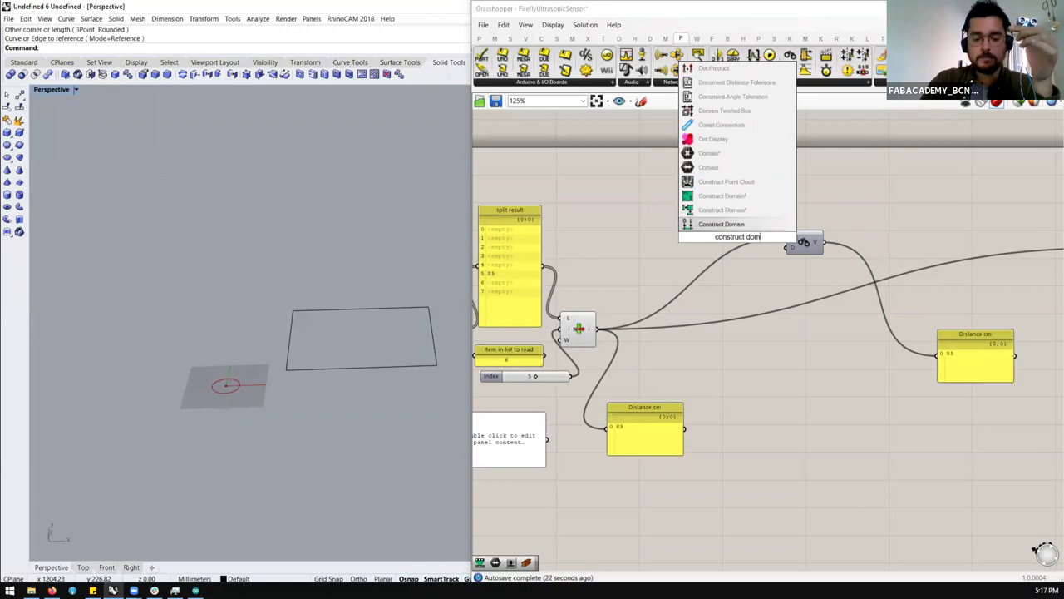
pyautogui.write('ain')
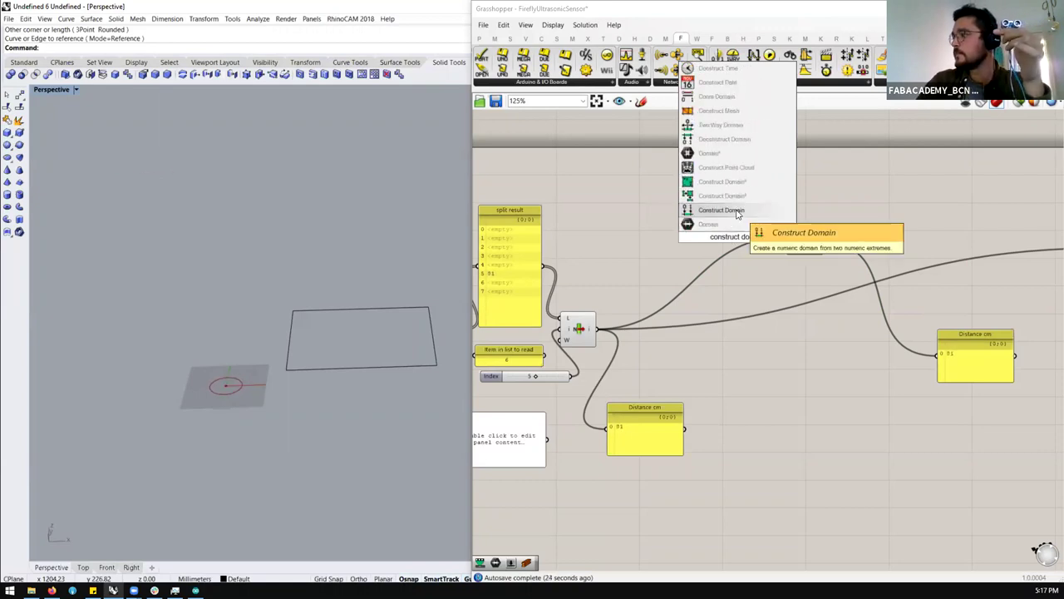
pyautogui.click(730, 209)
pyautogui.moveTo(780, 251); pyautogui.dragTo(757, 254)
# Step: Create a number slider set to 500 and wire it into Construct Domain's end input
pyautogui.doubleClick(648, 258)
pyautogui.write('500')
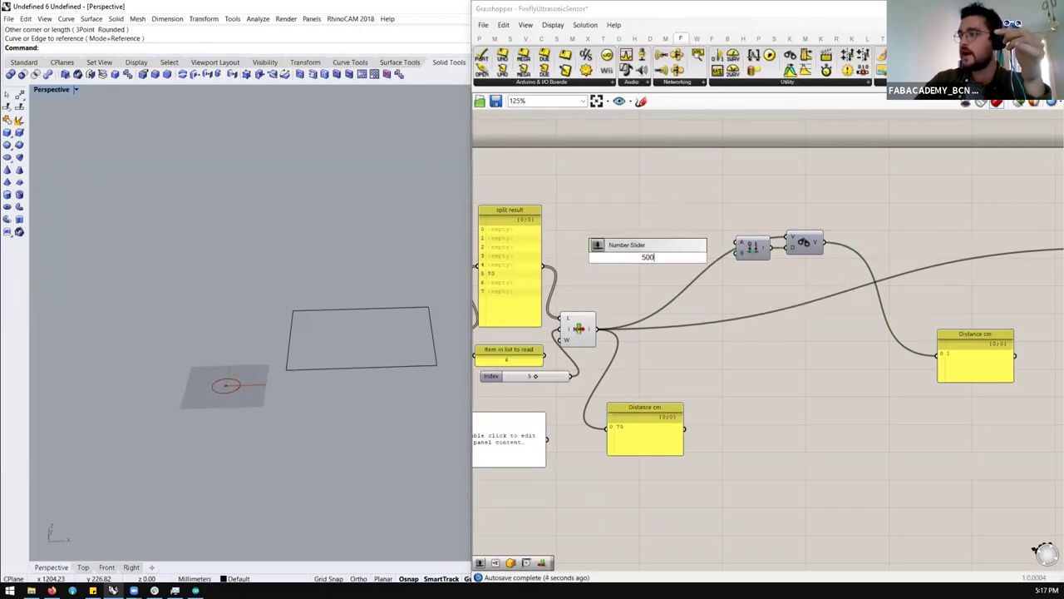
pyautogui.press('Return')
pyautogui.moveTo(693, 258); pyautogui.dragTo(737, 253)
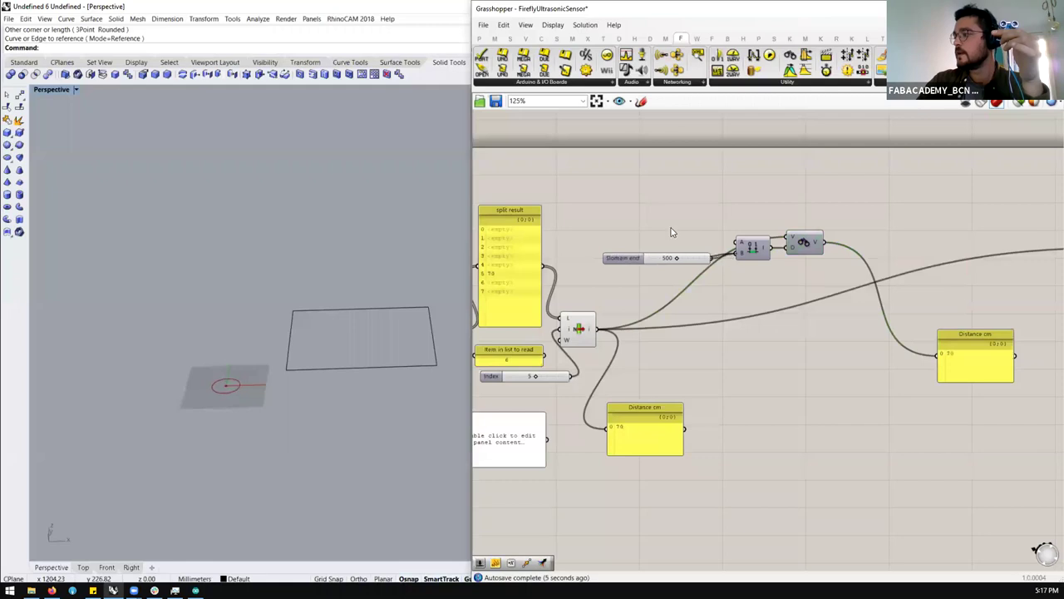
# Step: Create a number slider set to 100, wire it into Construct Domain's start input, and align it above the Domain end slider
pyautogui.doubleClick(672, 232)
pyautogui.write('5')
pyautogui.press('BackSpace')
pyautogui.write('100')
pyautogui.press('Return')
pyautogui.moveTo(669, 237); pyautogui.dragTo(667, 243)
# Step: Feed the Circle's radius from Constrain's output and move the raw Distance cm panel beside List Item
pyautogui.moveTo(736, 249); pyautogui.dragTo(771, 241)
pyautogui.scroll(-3, 831, 266)
pyautogui.scroll(2, 707, 260)
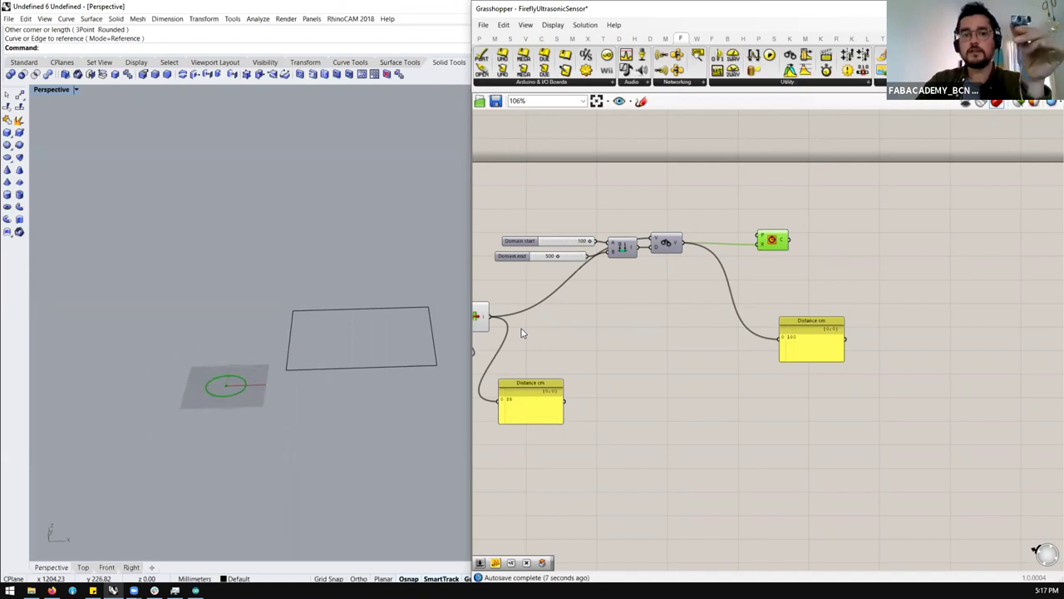
pyautogui.scroll(2, 662, 403)
pyautogui.moveTo(570, 409); pyautogui.dragTo(643, 356)
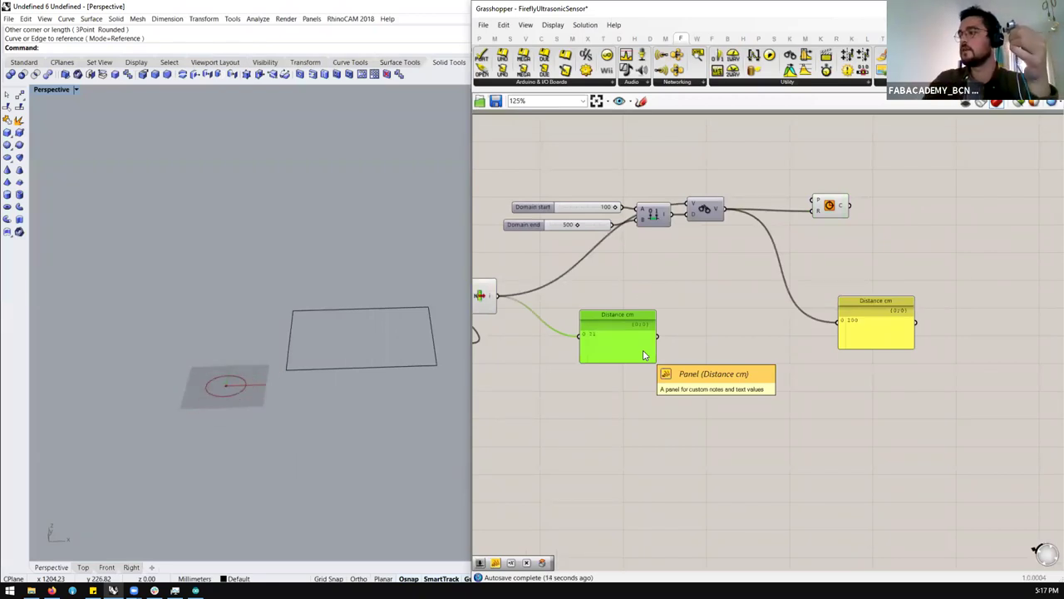
# Step: Set the Domain start slider to 5 and the Domain end slider to 100
pyautogui.doubleClick(584, 207)
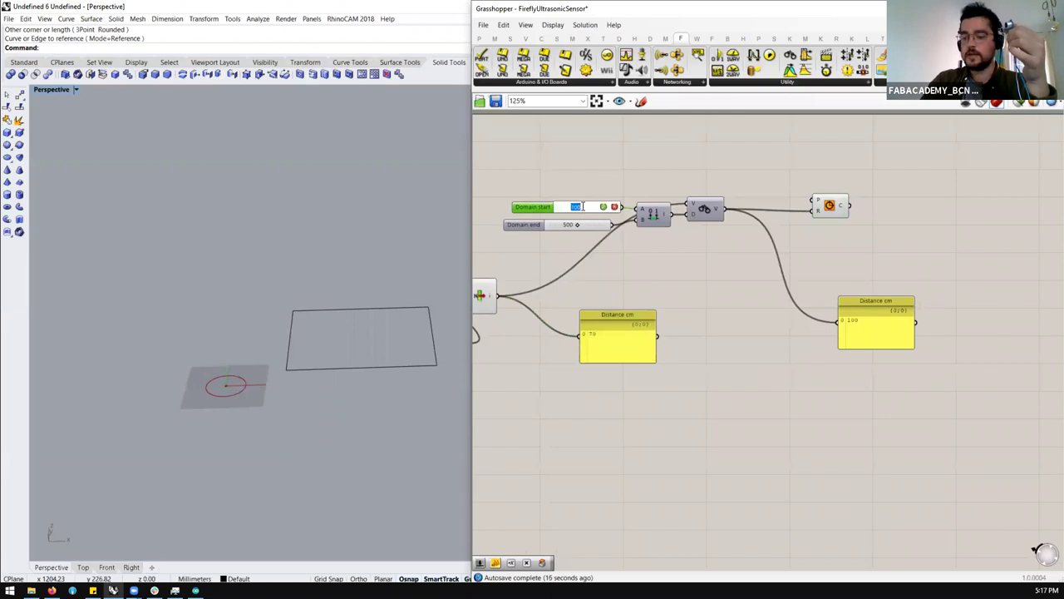
pyautogui.write('10')
pyautogui.press('Return')
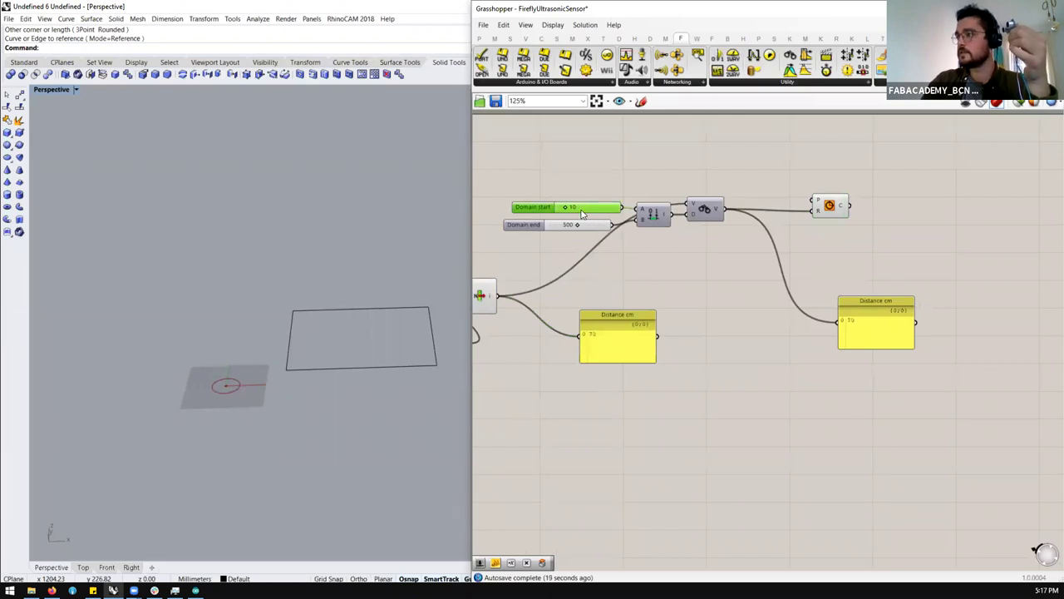
pyautogui.click(587, 201)
pyautogui.doubleClick(587, 208)
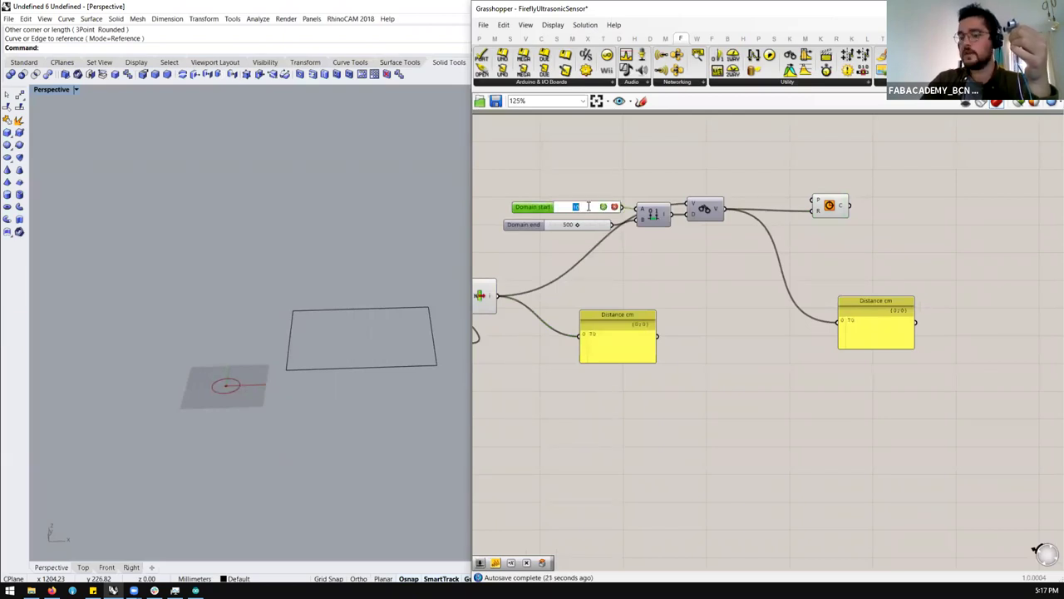
pyautogui.press('Return')
pyautogui.doubleClick(589, 226)
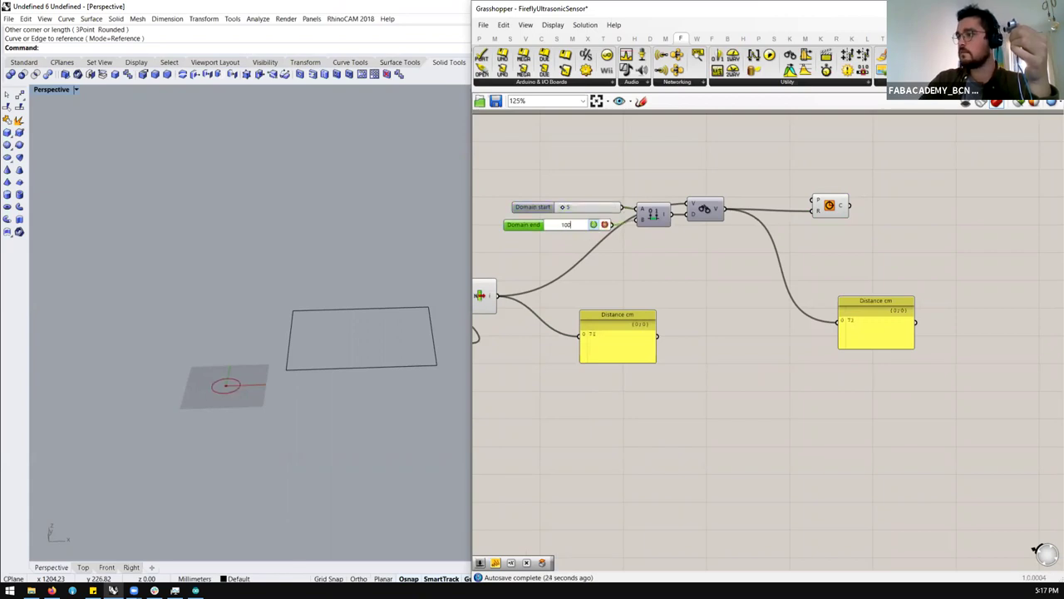
pyautogui.press('Return')
pyautogui.scroll(-2, 640, 271)
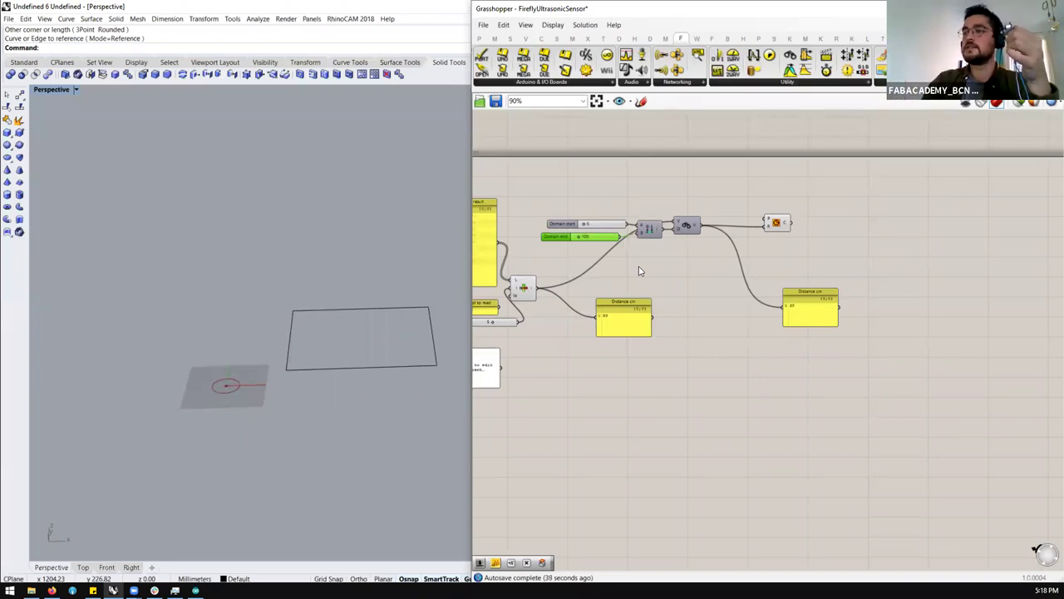
# Step: Move the Circle component farther away from Constrain to free canvas space between them
pyautogui.scroll(3, 227, 398)
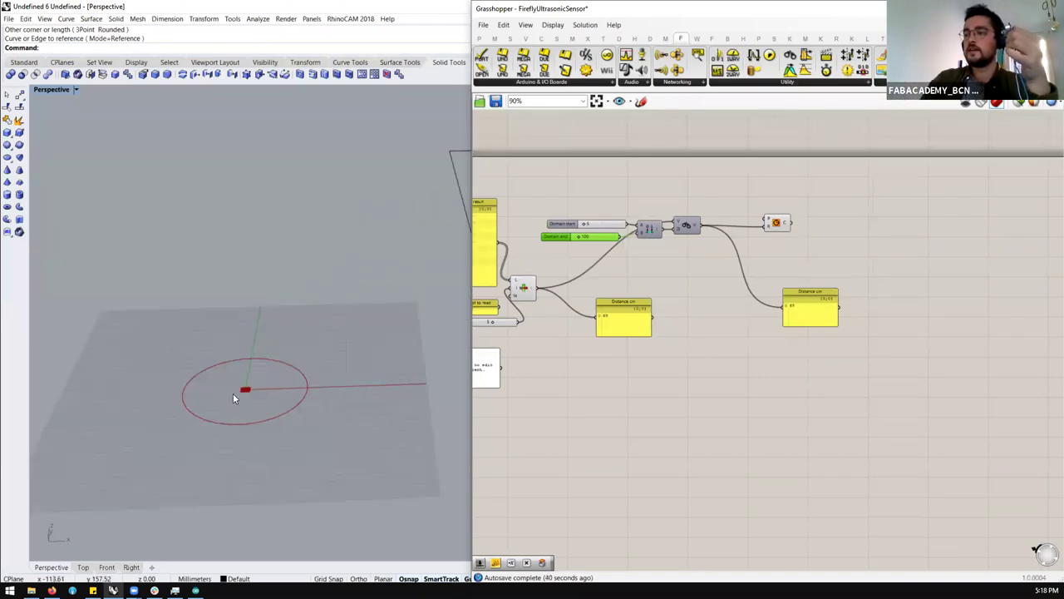
pyautogui.scroll(1, 820, 218)
pyautogui.moveTo(768, 222); pyautogui.dragTo(896, 230)
pyautogui.scroll(-3, 615, 326)
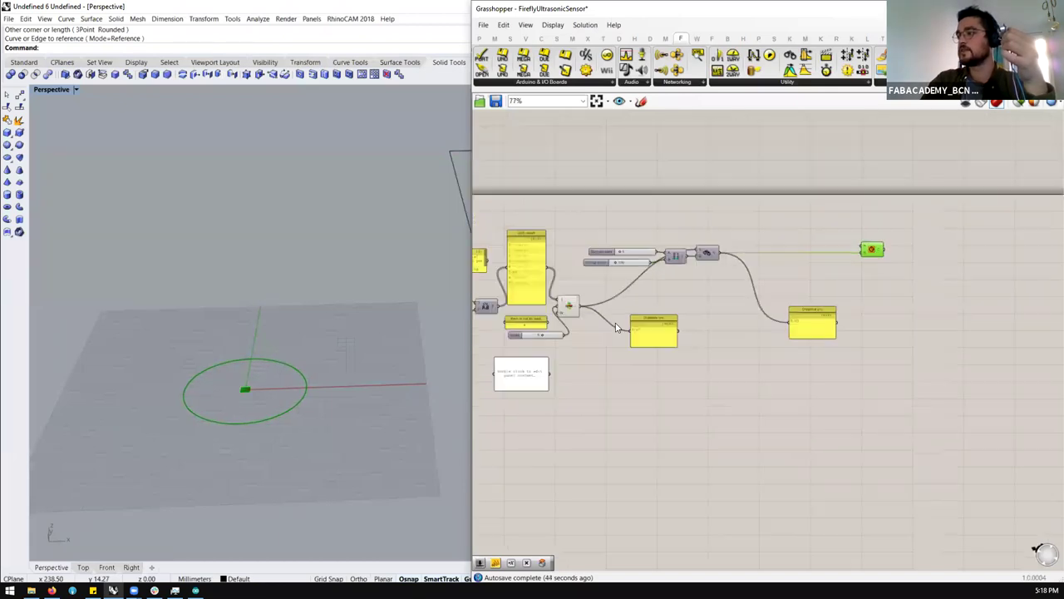
pyautogui.scroll(4, 536, 331)
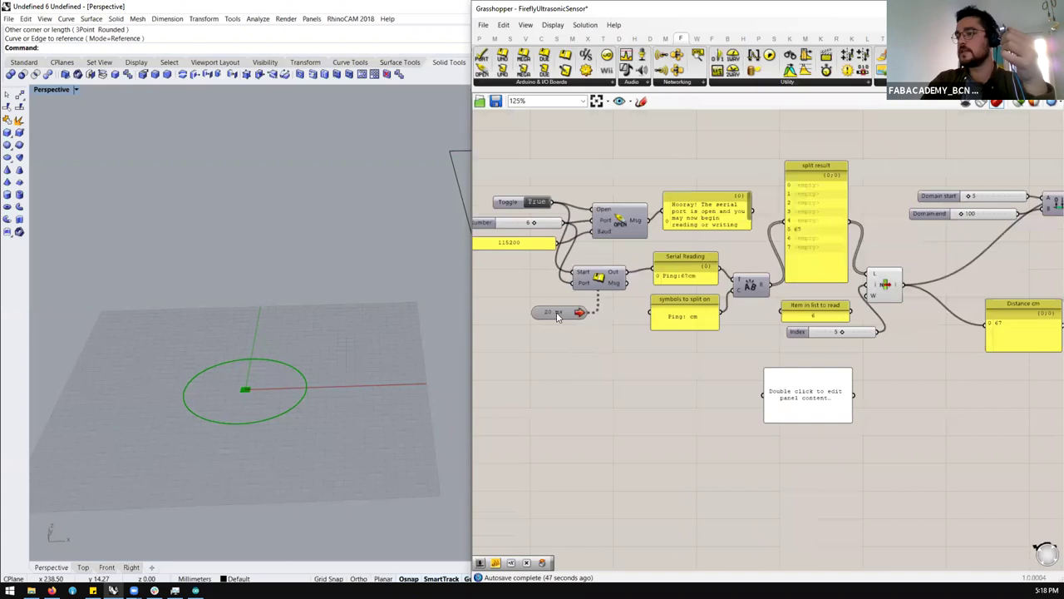
pyautogui.scroll(-3, 495, 328)
pyautogui.scroll(4, 836, 296)
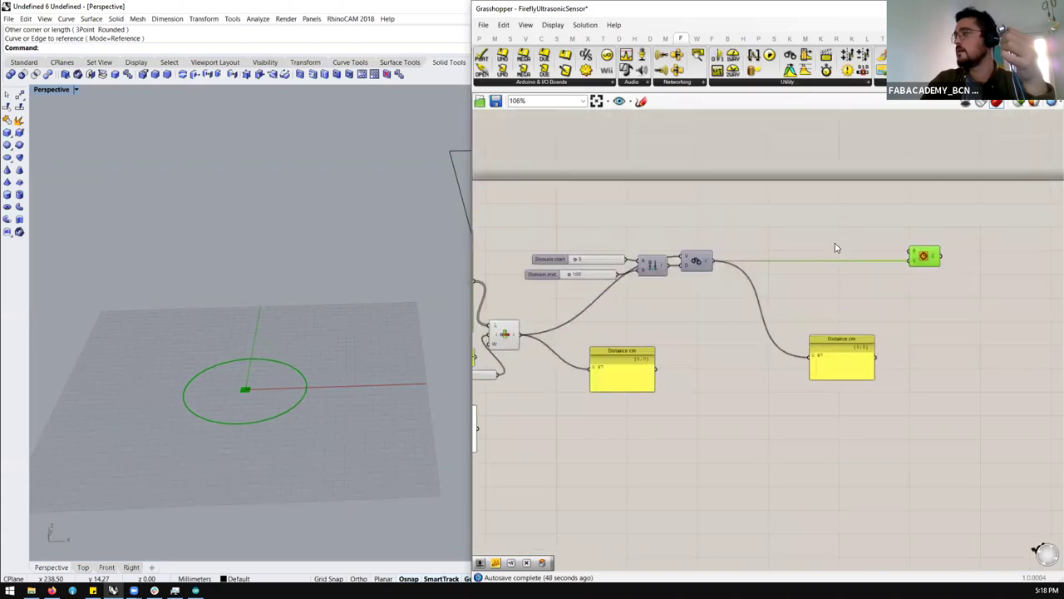
# Step: Insert Smoothing Moving Average after Constrain, feeding its averaged output to the Circle's radius and the constrained Distance cm panel
pyautogui.click(795, 83)
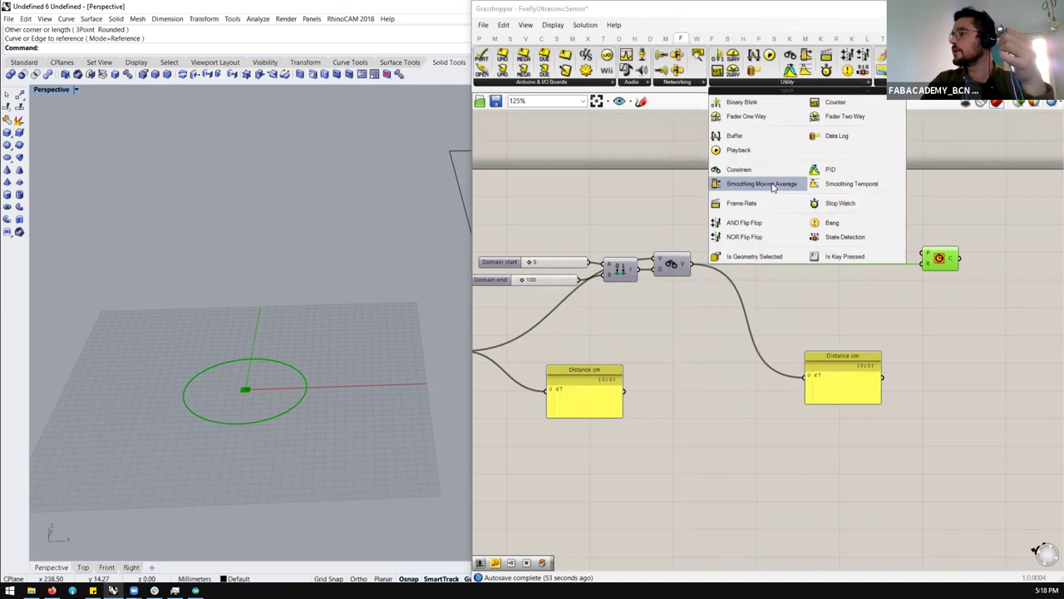
pyautogui.moveTo(773, 186); pyautogui.dragTo(801, 287)
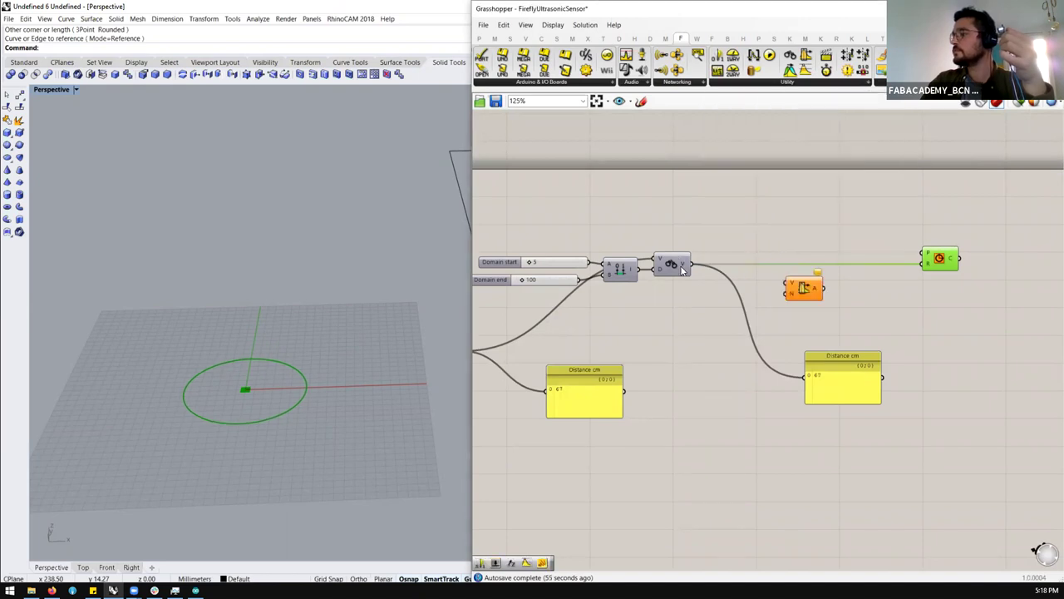
pyautogui.moveTo(689, 264); pyautogui.dragTo(804, 376)
pyautogui.moveTo(817, 295); pyautogui.dragTo(925, 261)
# Step: Create a number slider set to 10 and wire it into Smoothing Moving Average's N input
pyautogui.click(727, 297)
pyautogui.doubleClick(726, 298)
pyautogui.write('10')
pyautogui.press('Return')
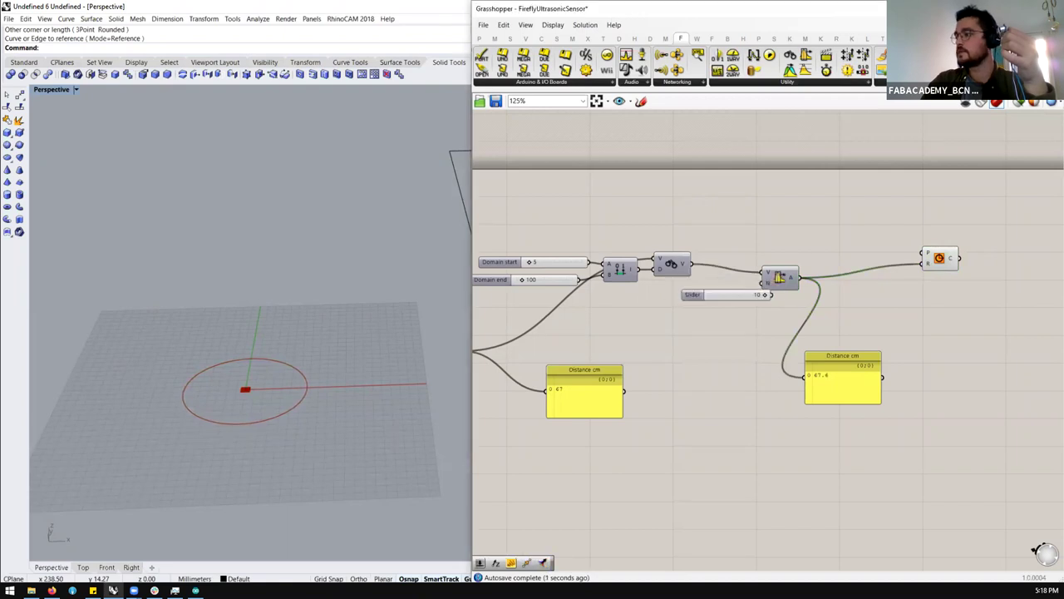
pyautogui.moveTo(690, 295); pyautogui.dragTo(643, 301)
pyautogui.moveTo(751, 300); pyautogui.dragTo(767, 297)
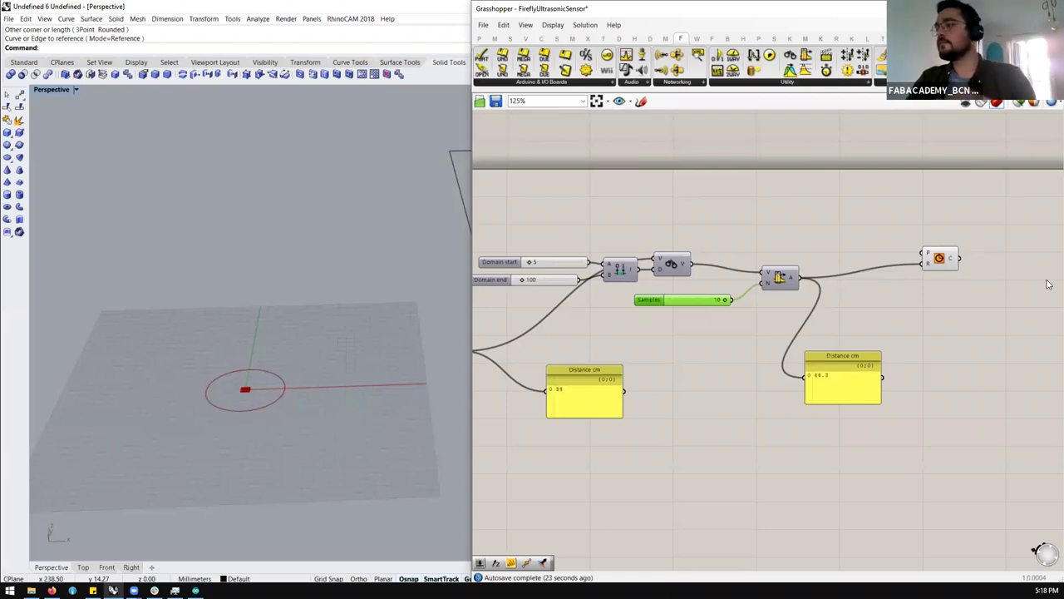
# Step: Close the FireflyUltrasonicSensor definition without saving its changes and close the matching Arduino sketch
pyautogui.scroll(-2, 752, 214)
pyautogui.scroll(-2, 752, 215)
pyautogui.scroll(2, 555, 248)
pyautogui.scroll(-1, 554, 248)
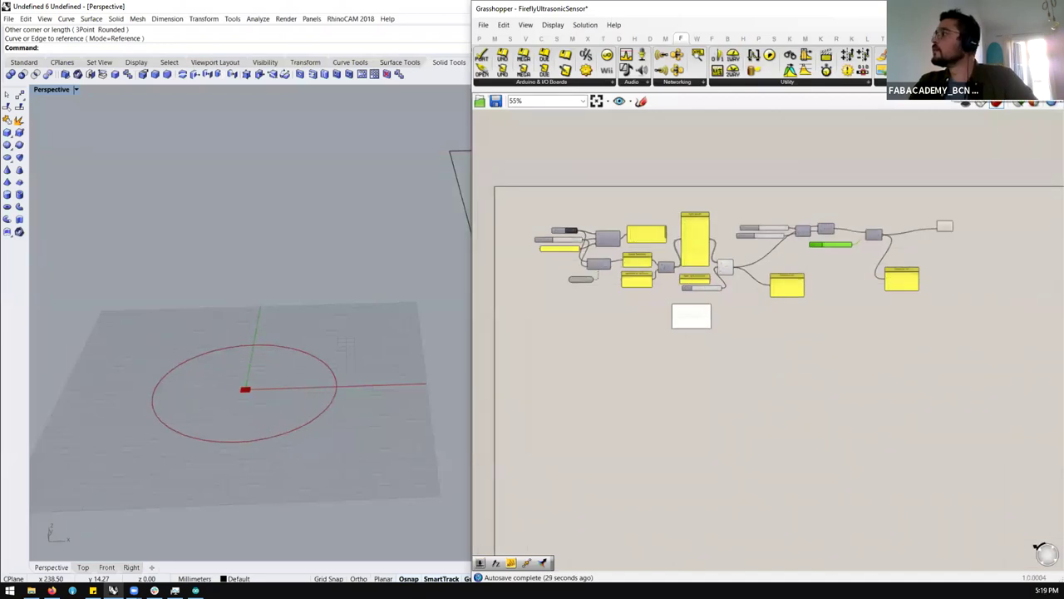
pyautogui.hotkey('ctrl', 'w')
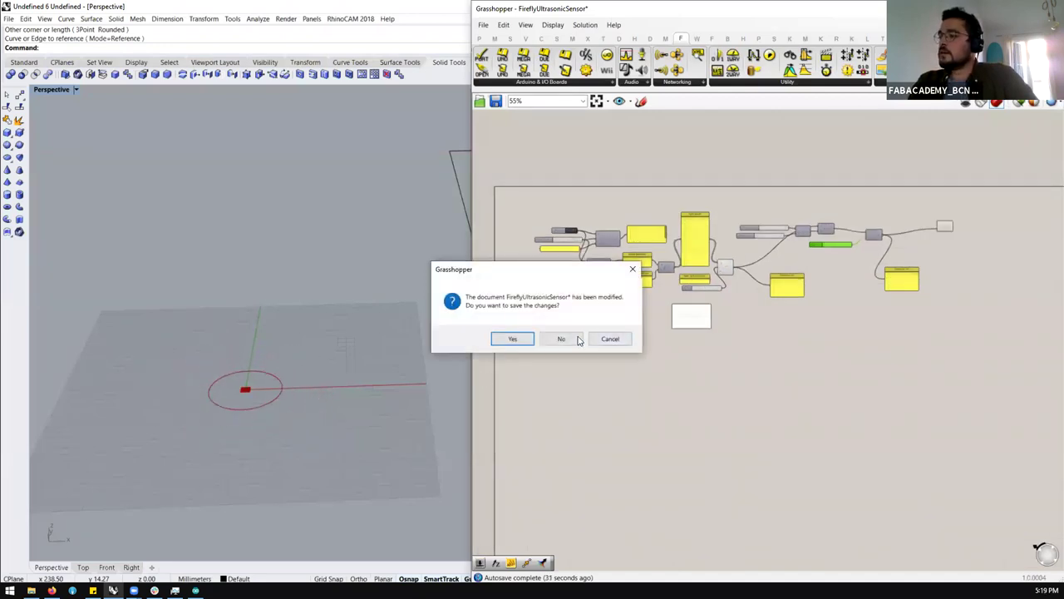
pyautogui.click(561, 338)
pyautogui.click(196, 590)
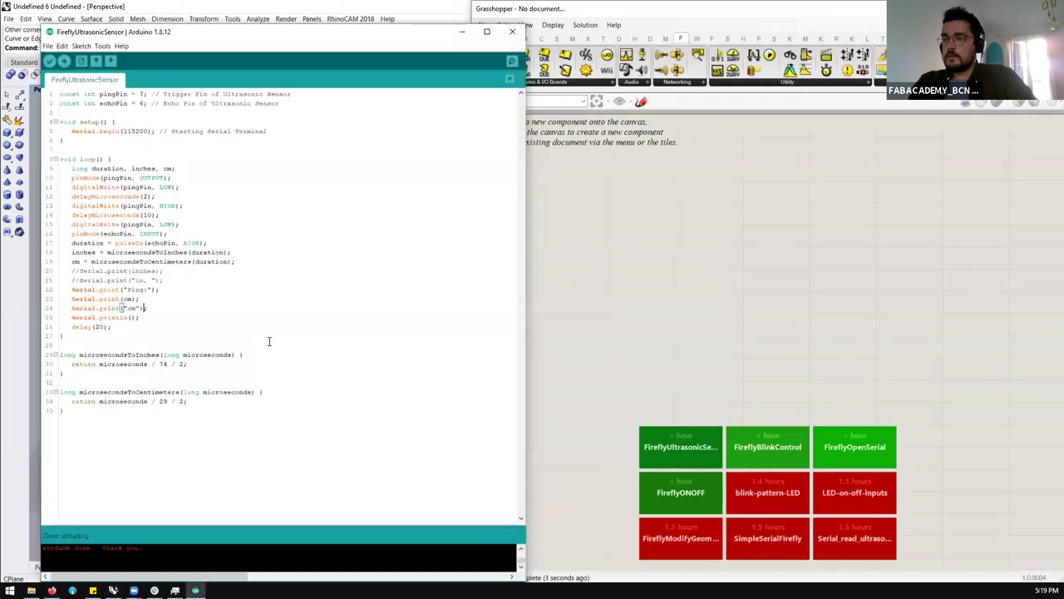
pyautogui.click(512, 30)
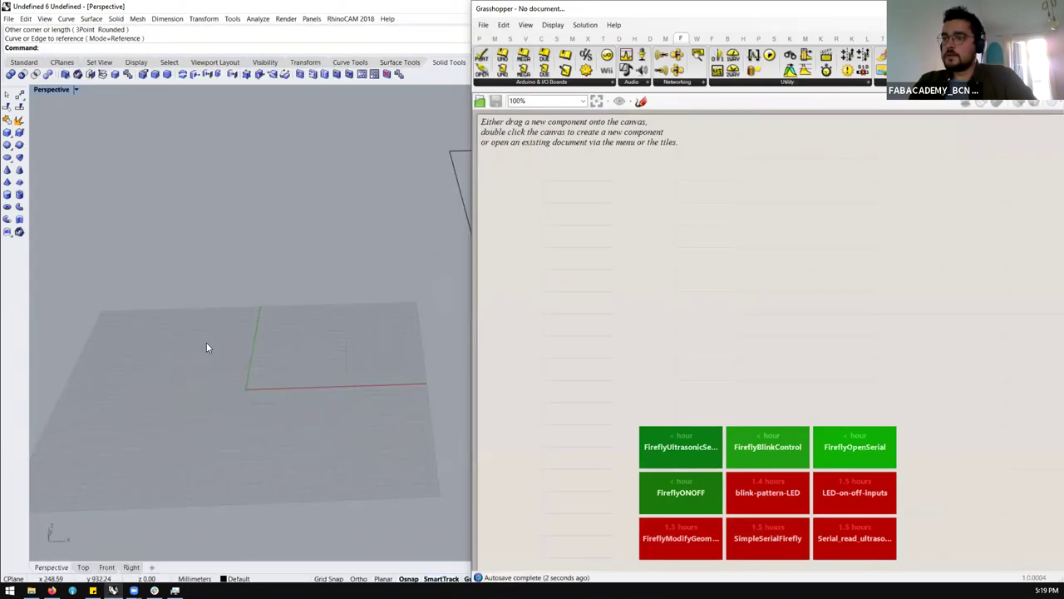
# Step: Open FireflyAudioGeometryProcessing.gh from New folder in Grasshopper and bring its canvas to the front
pyautogui.click(31, 590)
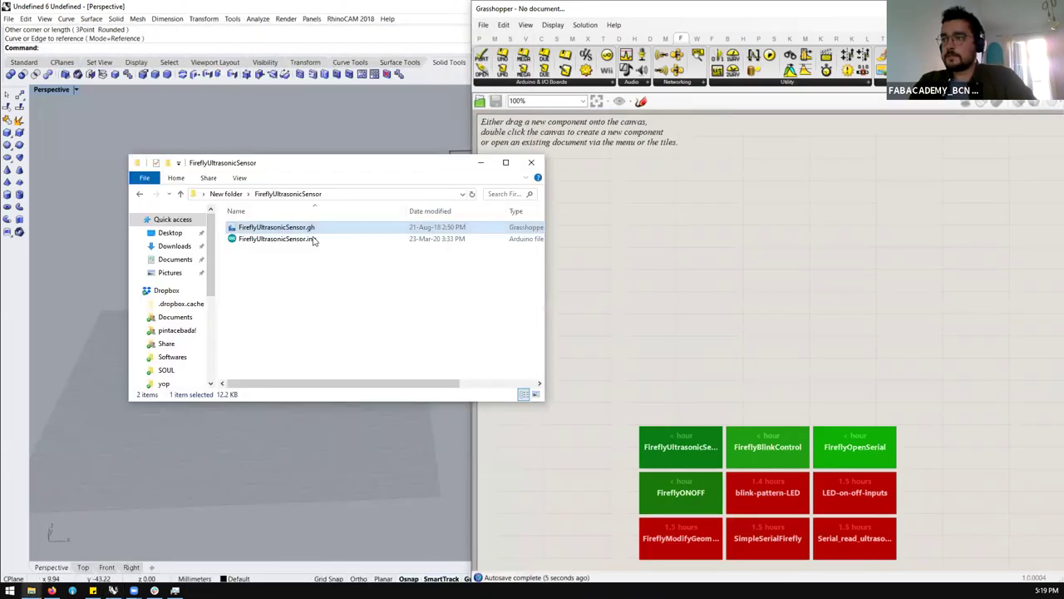
pyautogui.click(225, 194)
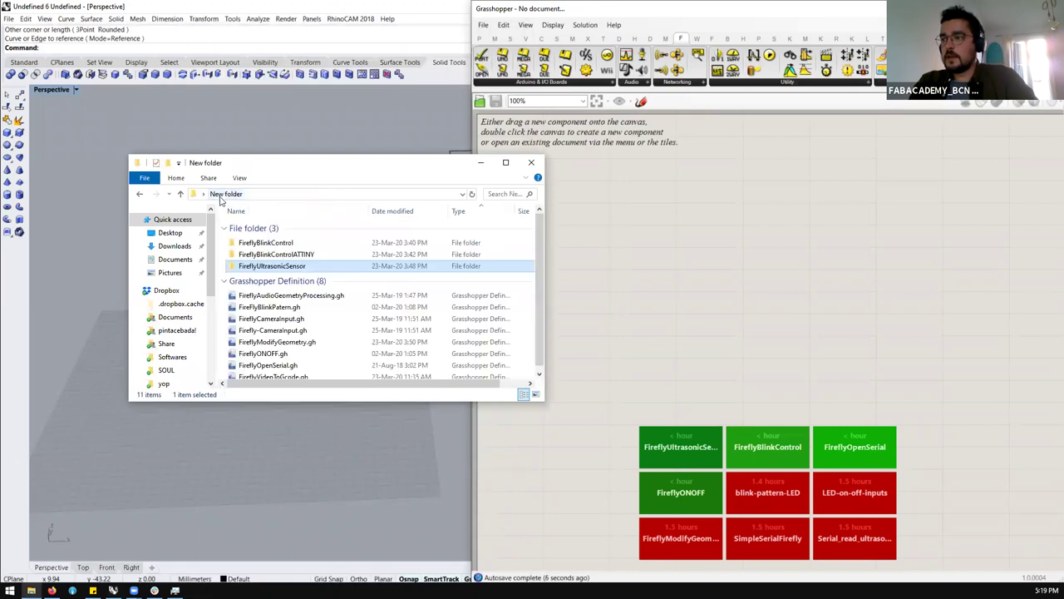
pyautogui.click(311, 297)
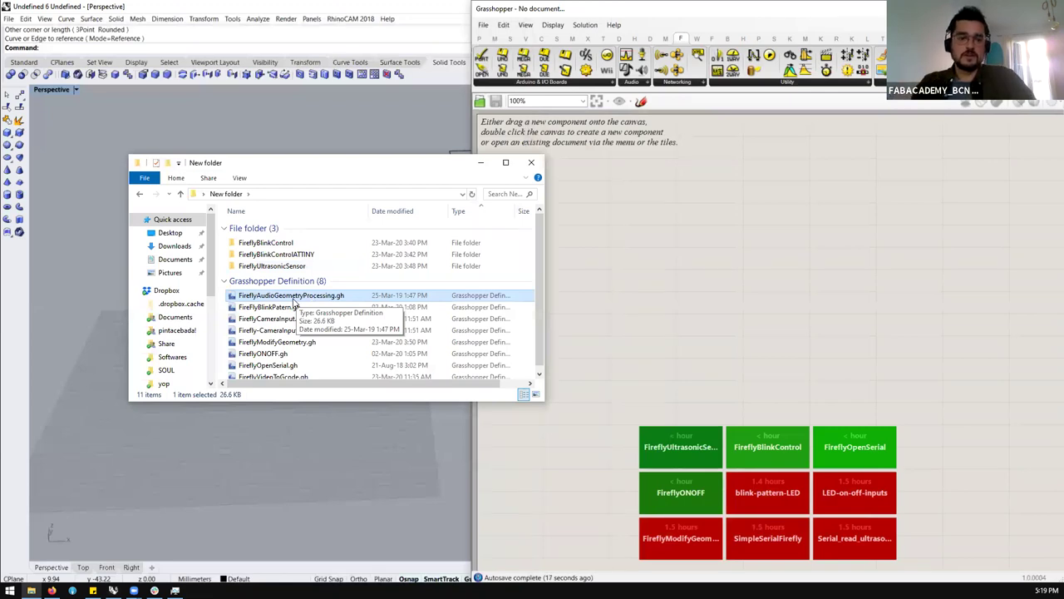
pyautogui.moveTo(294, 304); pyautogui.dragTo(653, 267)
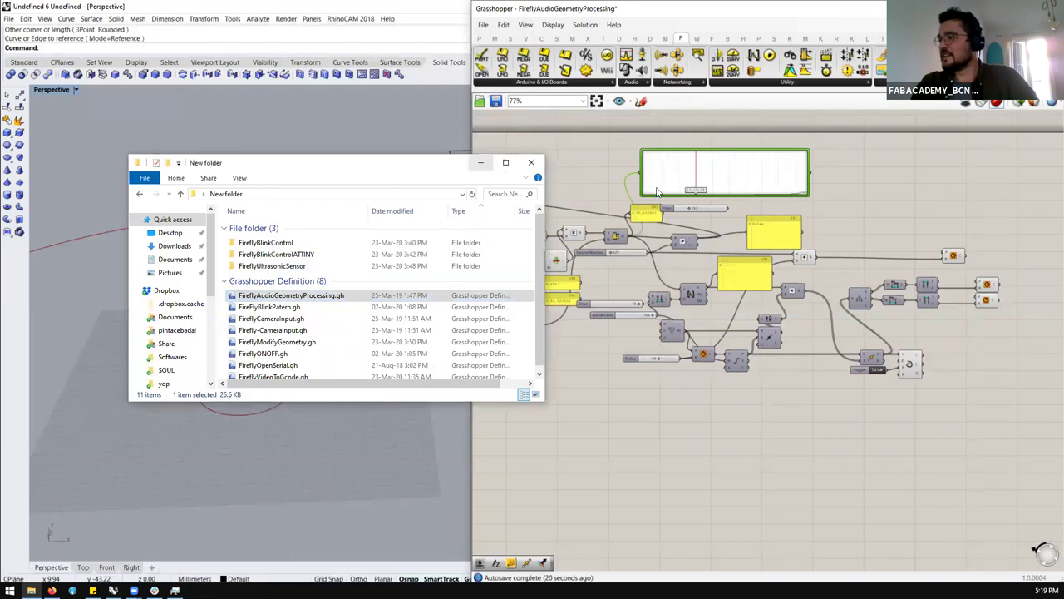
pyautogui.click(604, 257)
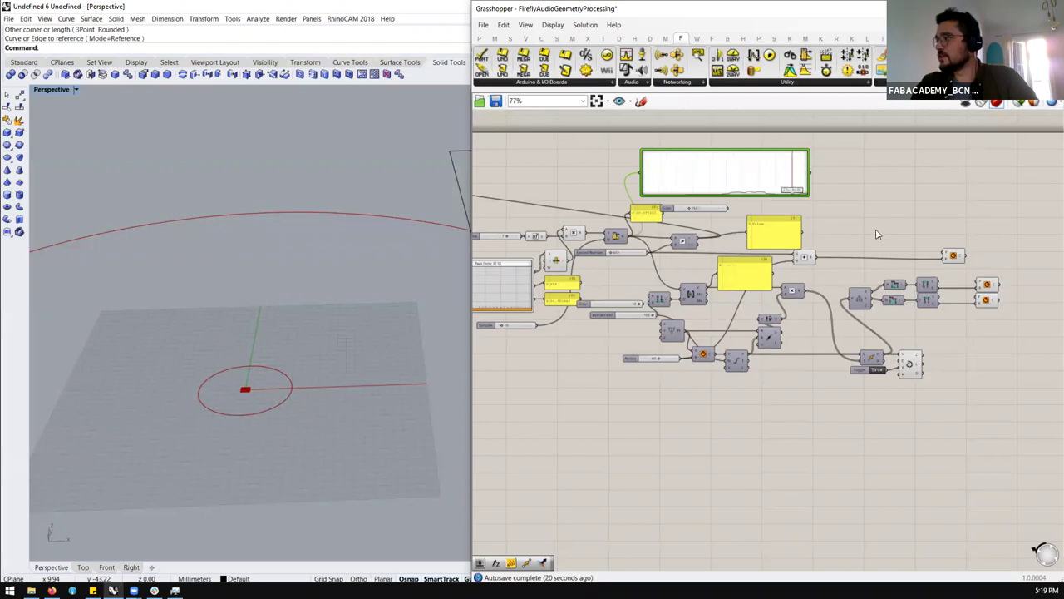
# Step: End the Rhino 6 task in Task Manager and close Task Manager
pyautogui.click(175, 591)
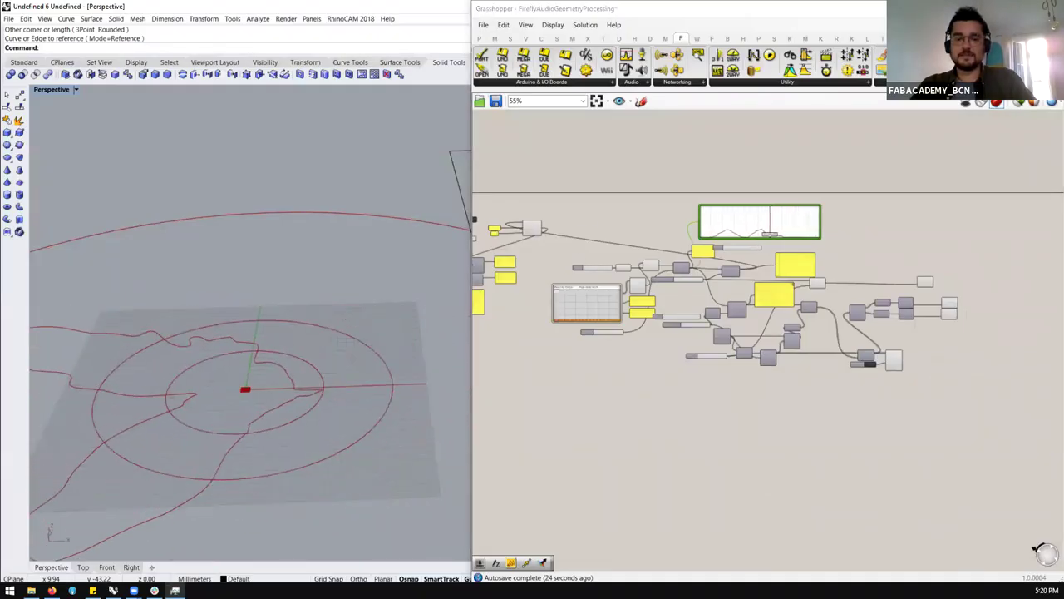
pyautogui.hotkey('ctrl', 'shift', 'Escape')
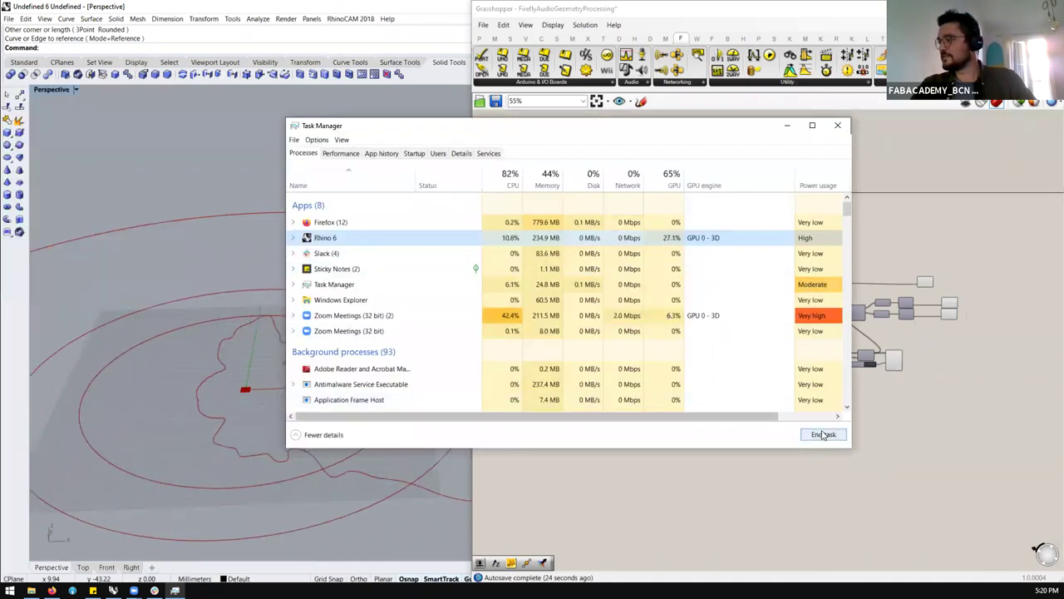
pyautogui.click(824, 434)
pyautogui.click(838, 125)
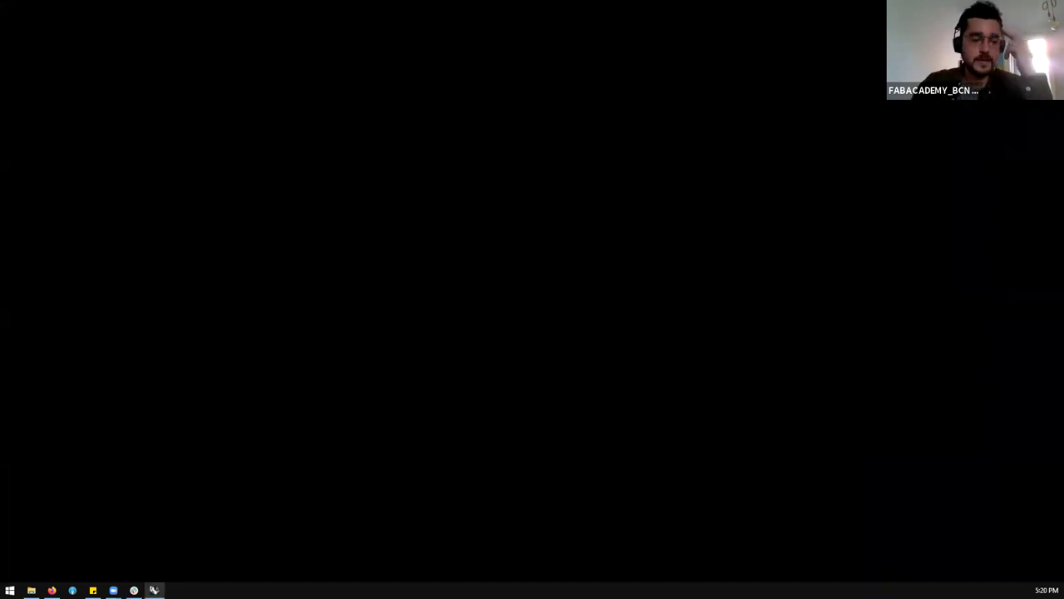
# Step: Launch Grasshopper from the reopened Rhino, skipping all conflicting components, and place its window beside the Perspective viewport
pyautogui.hotkey('alt', 'Tab')
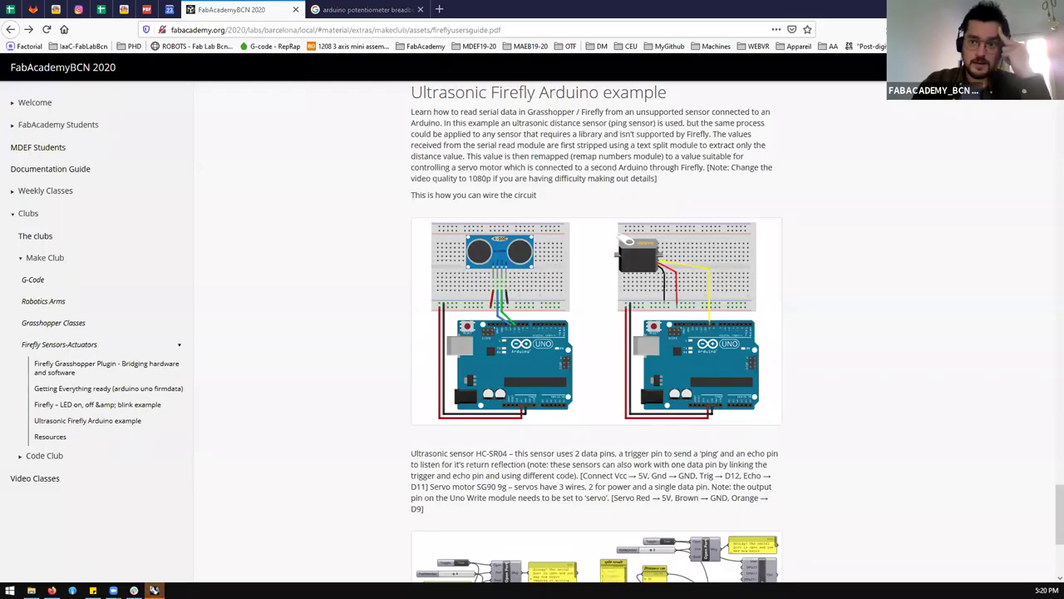
pyautogui.hotkey('alt', 'Tab')
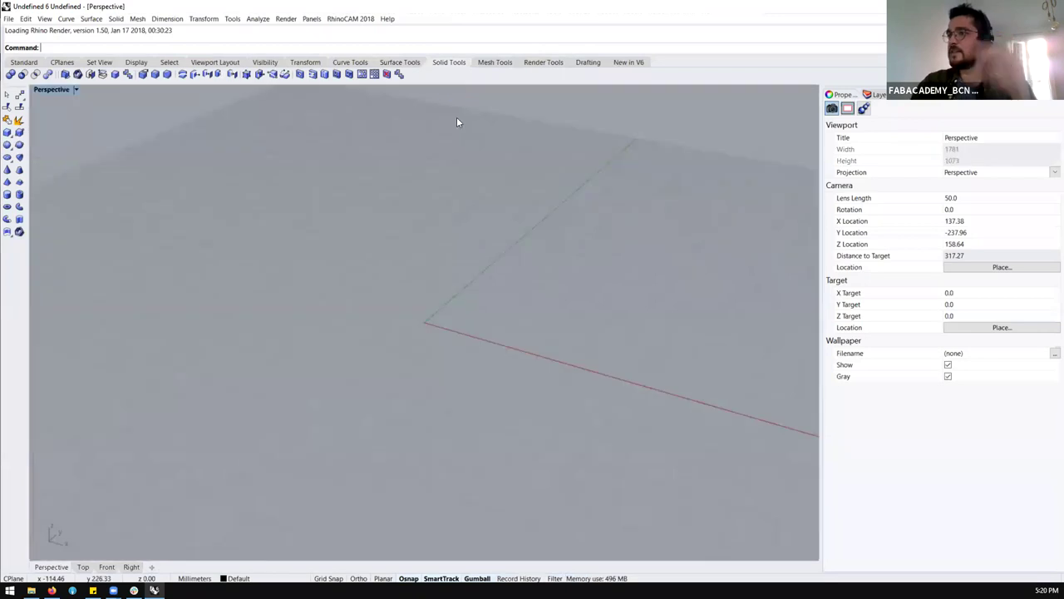
pyautogui.press('Return')
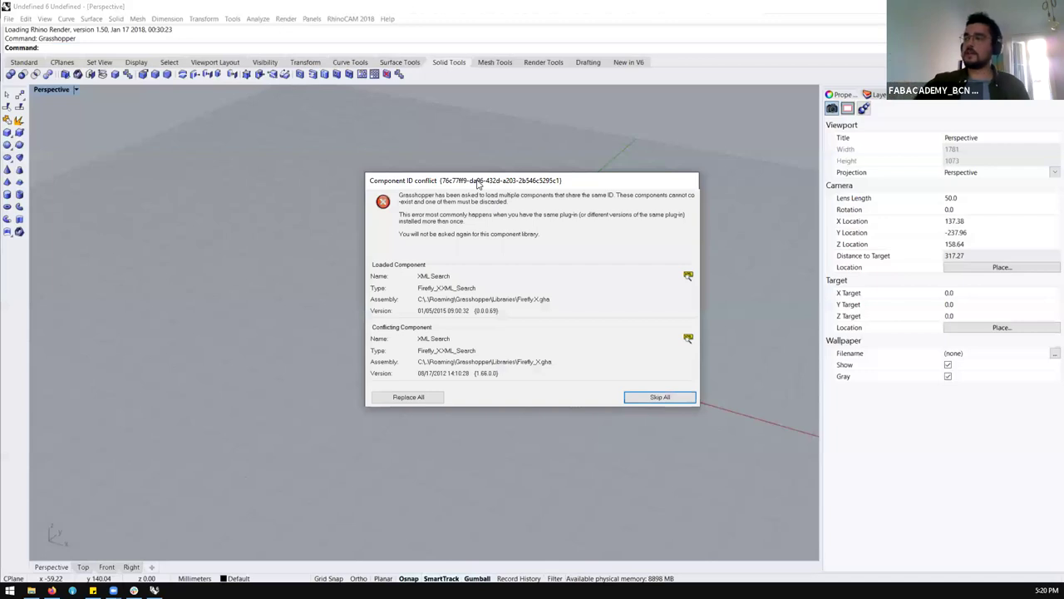
pyautogui.press('Return')
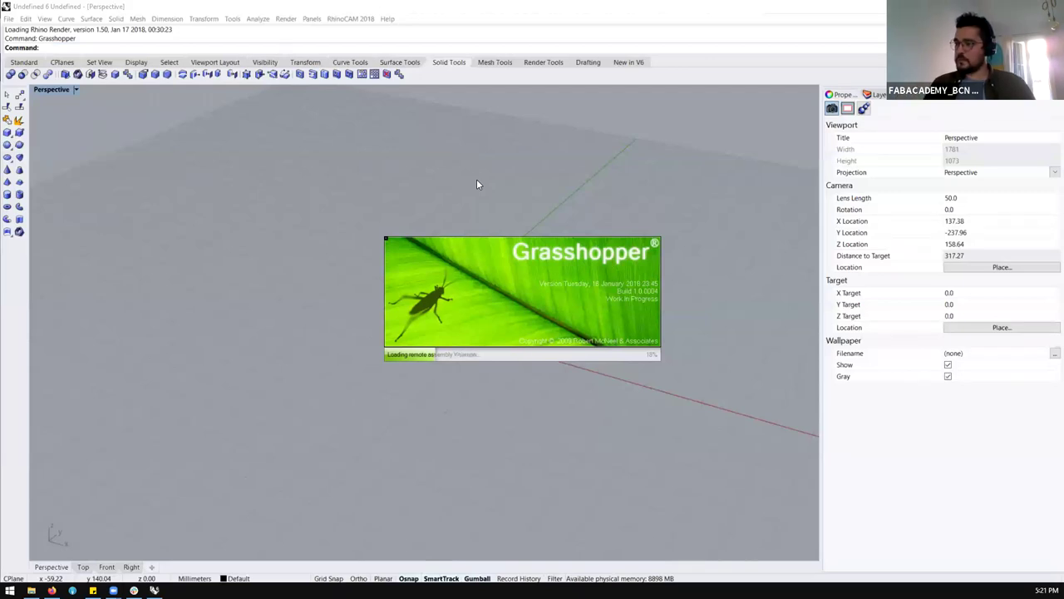
pyautogui.press('Return')
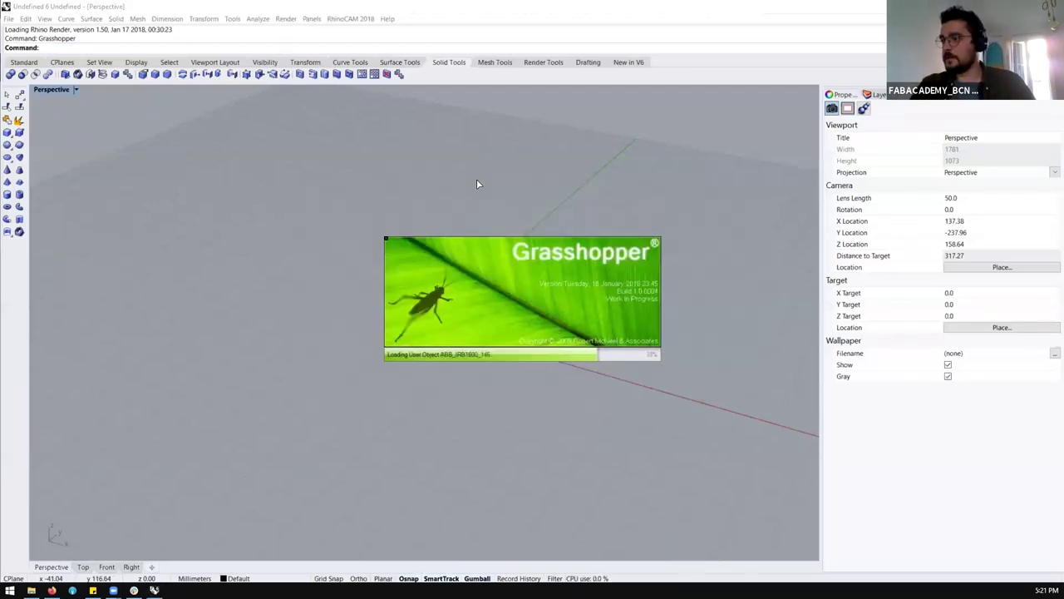
pyautogui.press('Return')
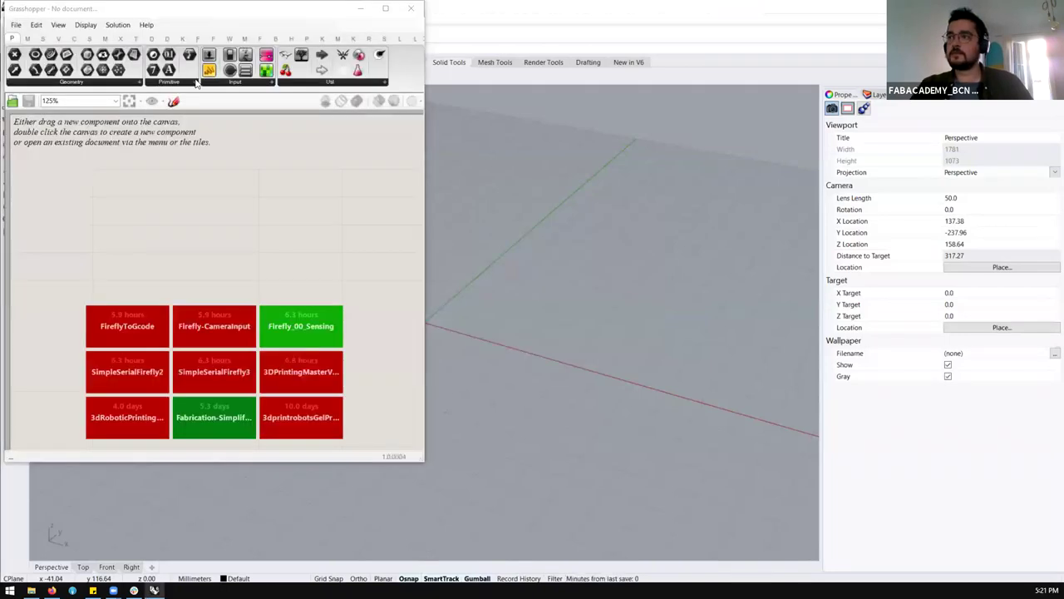
pyautogui.click(241, 11)
pyautogui.press('super+Right')
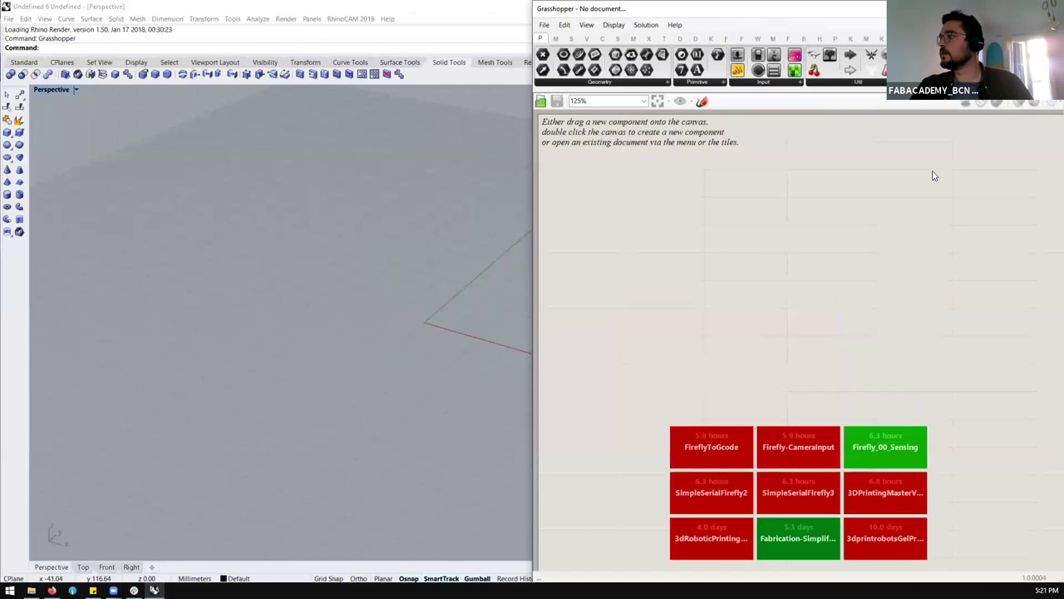
# Step: Place Firefly's Frequency Spectrum component on a new canvas
pyautogui.click(738, 39)
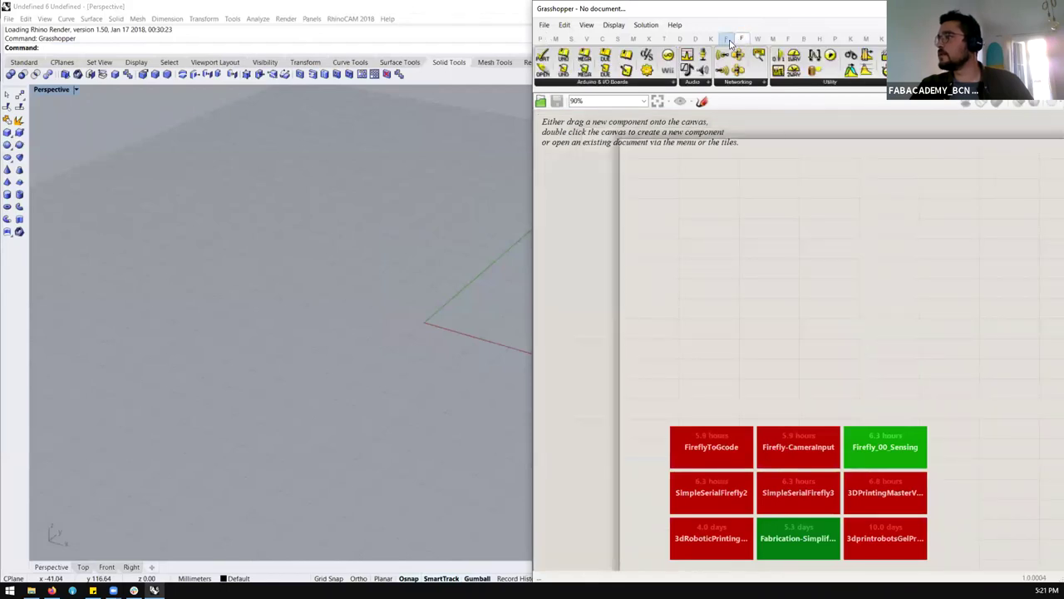
pyautogui.click(698, 83)
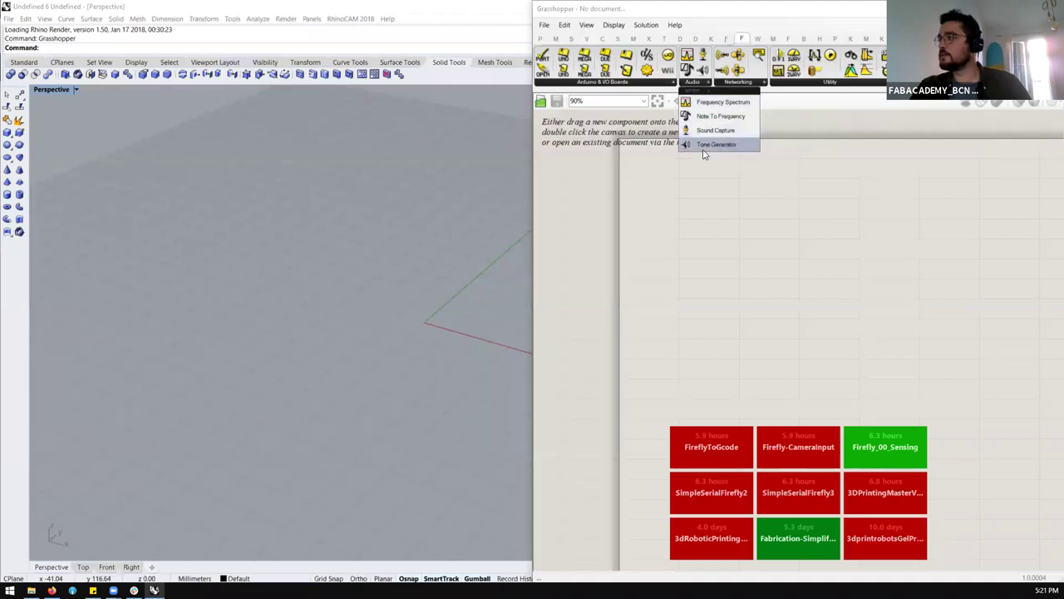
pyautogui.moveTo(713, 111); pyautogui.dragTo(788, 271)
pyautogui.scroll(4, 787, 269)
pyautogui.scroll(3, 788, 239)
pyautogui.scroll(-2, 770, 238)
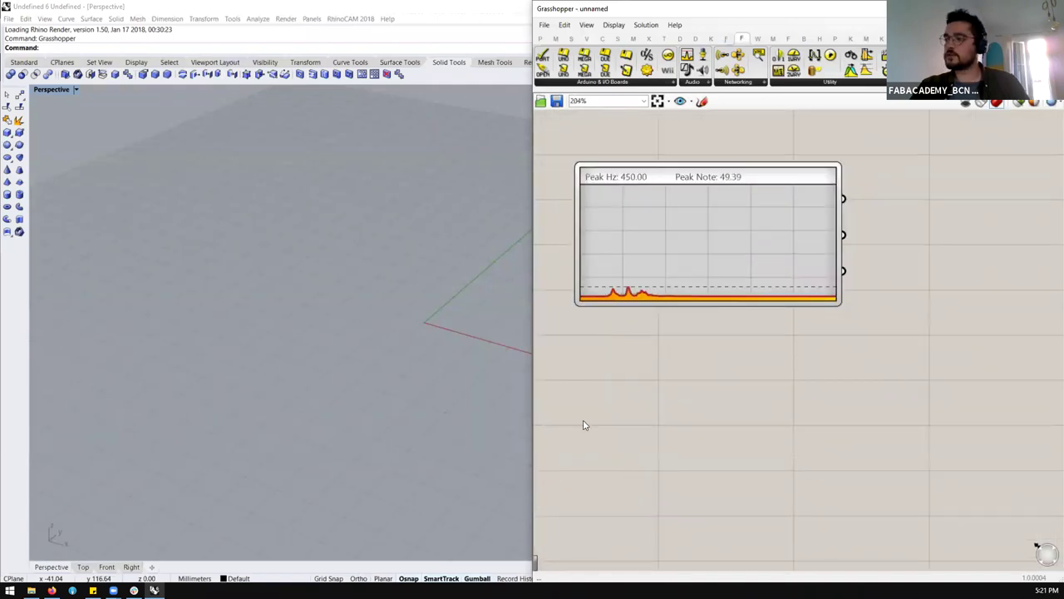
# Step: Add a Timer below the Frequency Spectrum component and connect it to that component
pyautogui.doubleClick(583, 424)
pyautogui.write('timer')
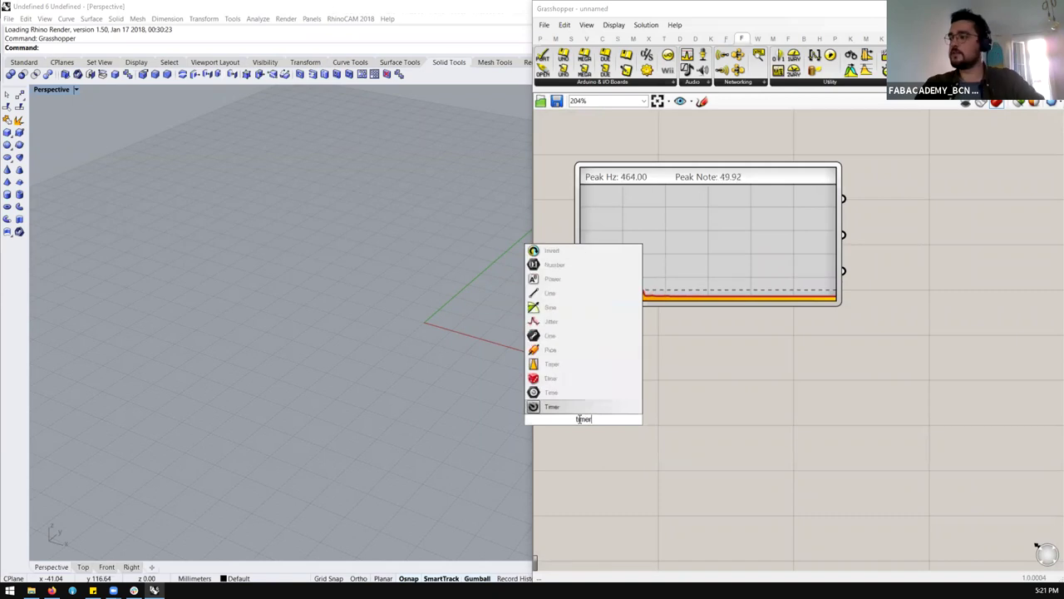
pyautogui.press('Return')
pyautogui.moveTo(615, 420); pyautogui.dragTo(647, 299)
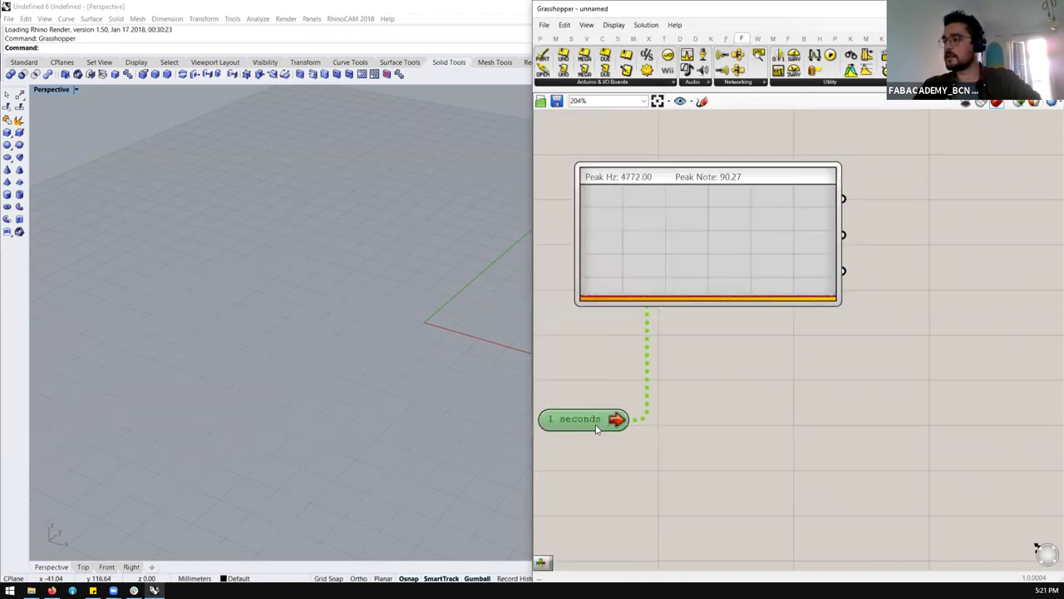
# Step: Set the Timer's interval to 200 ms
pyautogui.rightClick(595, 425)
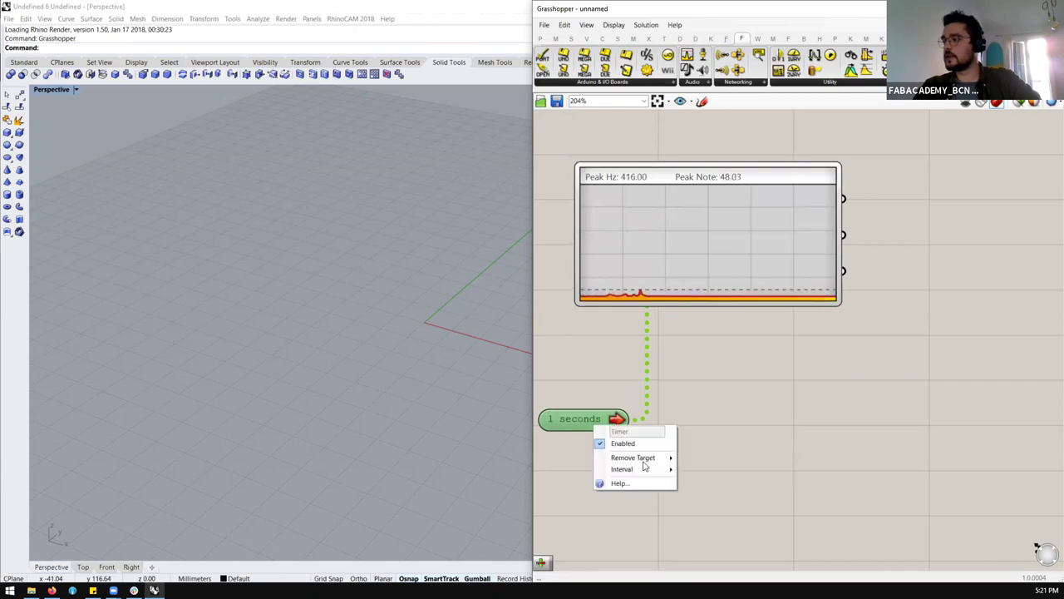
pyautogui.moveTo(636, 469)
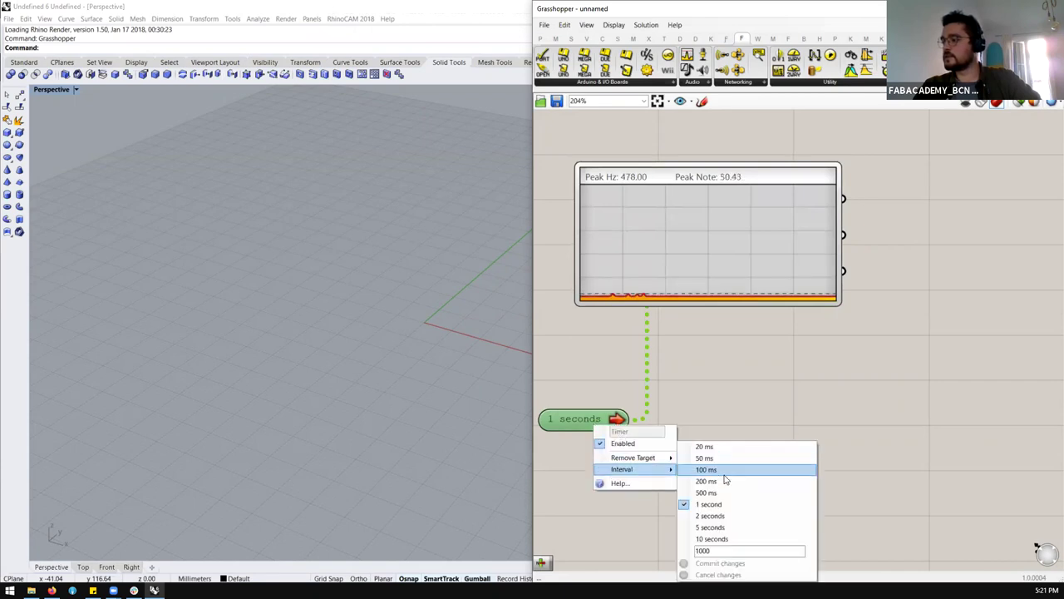
pyautogui.click(725, 483)
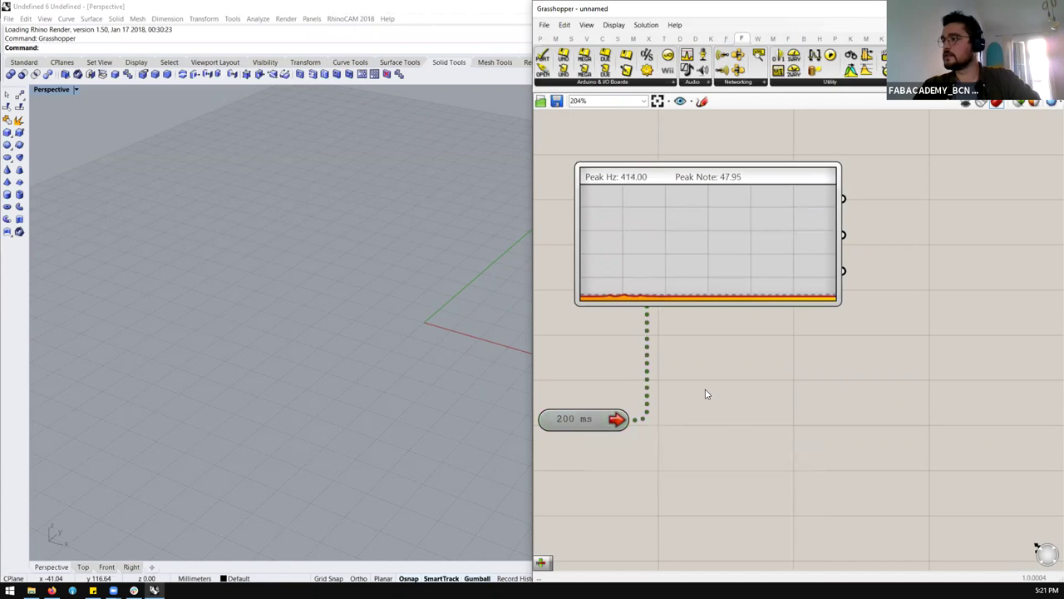
pyautogui.scroll(-3, 789, 345)
pyautogui.scroll(2, 788, 345)
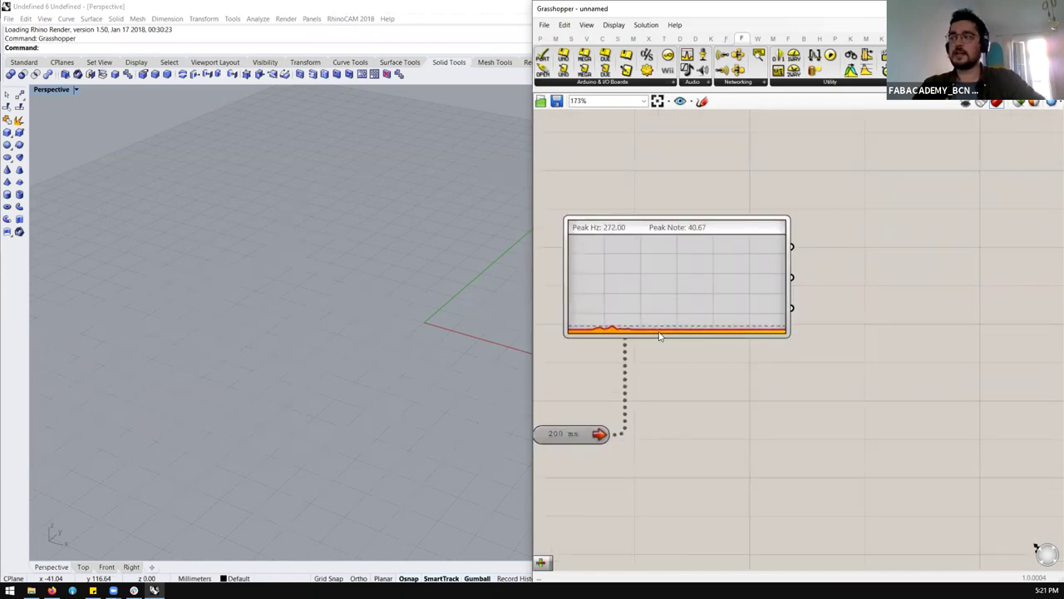
# Step: Add a panel beside the Frequency Spectrum component, wire it to the first output, and enlarge it to show more values
pyautogui.scroll(-2, 657, 340)
pyautogui.scroll(2, 812, 259)
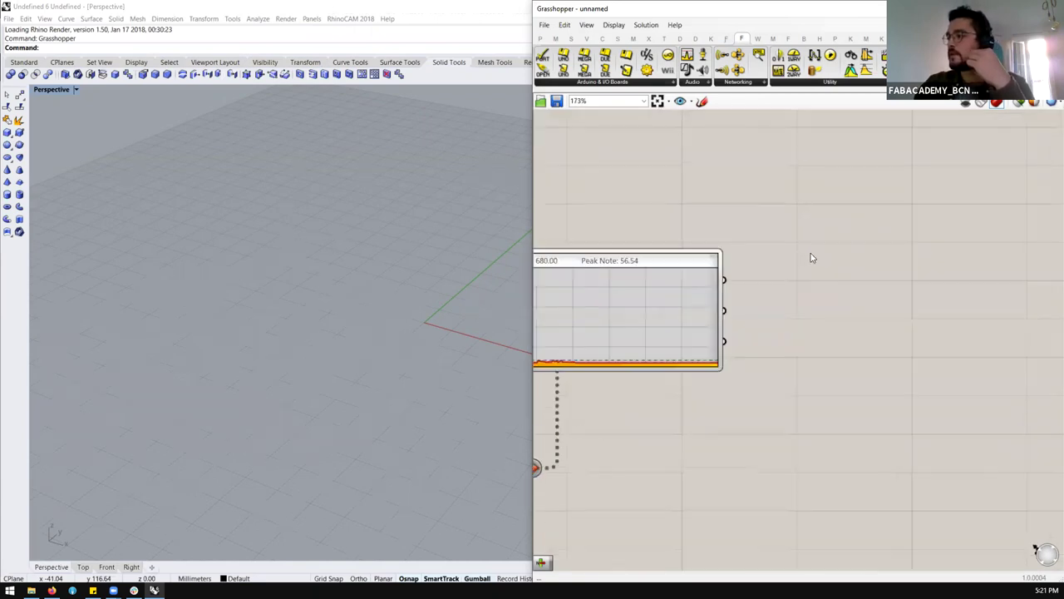
pyautogui.doubleClick(810, 254)
pyautogui.write('sliderpanel')
pyautogui.press('Return')
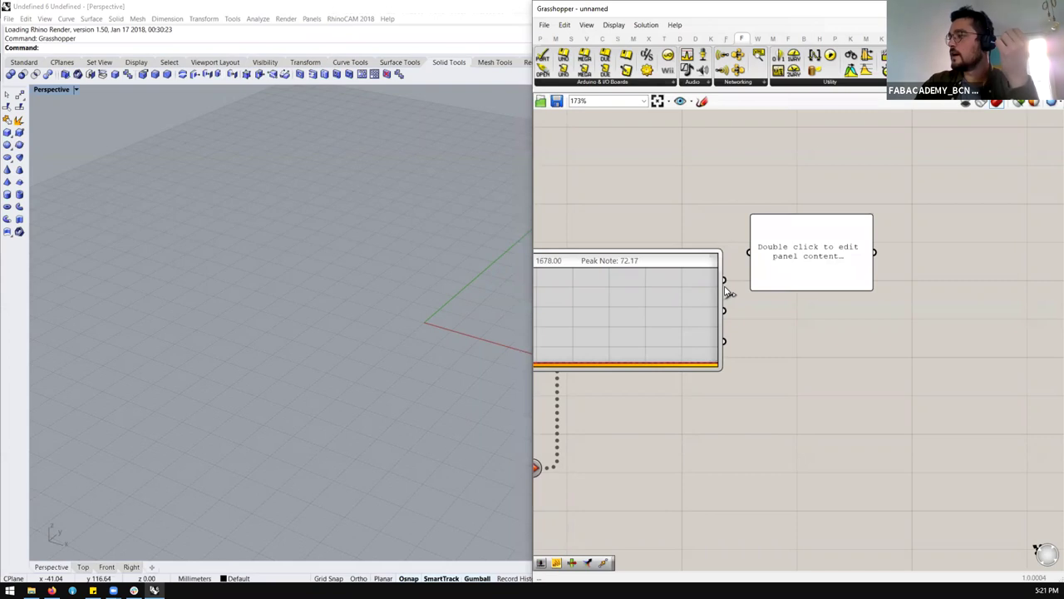
pyautogui.moveTo(743, 263); pyautogui.dragTo(747, 256)
pyautogui.scroll(-3, 755, 268)
pyautogui.click(810, 235)
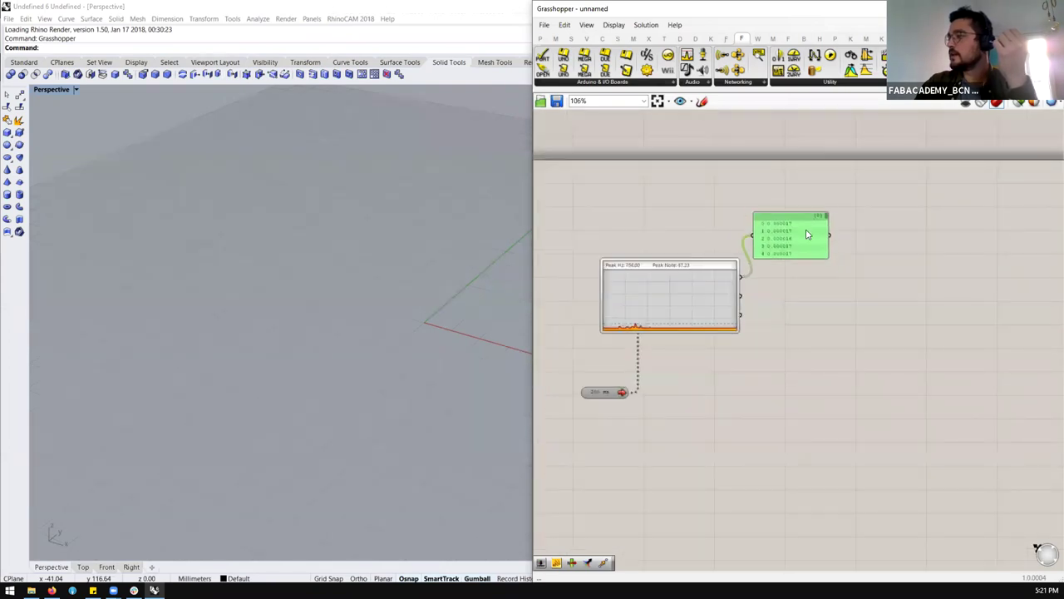
pyautogui.moveTo(821, 238); pyautogui.dragTo(913, 291)
pyautogui.scroll(2, 758, 267)
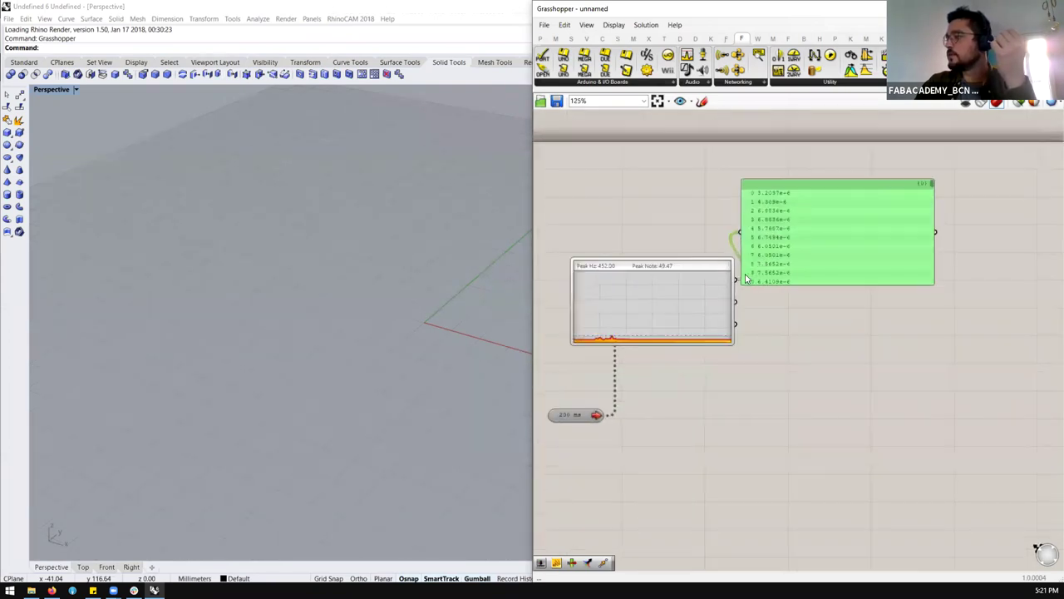
pyautogui.moveTo(732, 283)
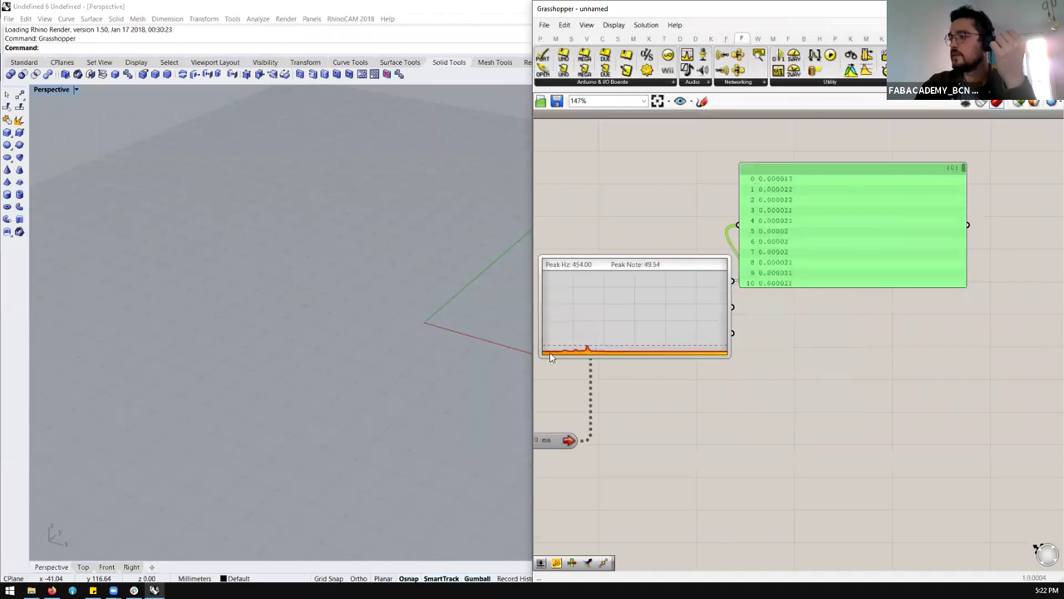
# Step: Add a second panel below the first and connect it to the Frequency Spectrum's peak Hz output
pyautogui.doubleClick(819, 349)
pyautogui.write('//')
pyautogui.press('Return')
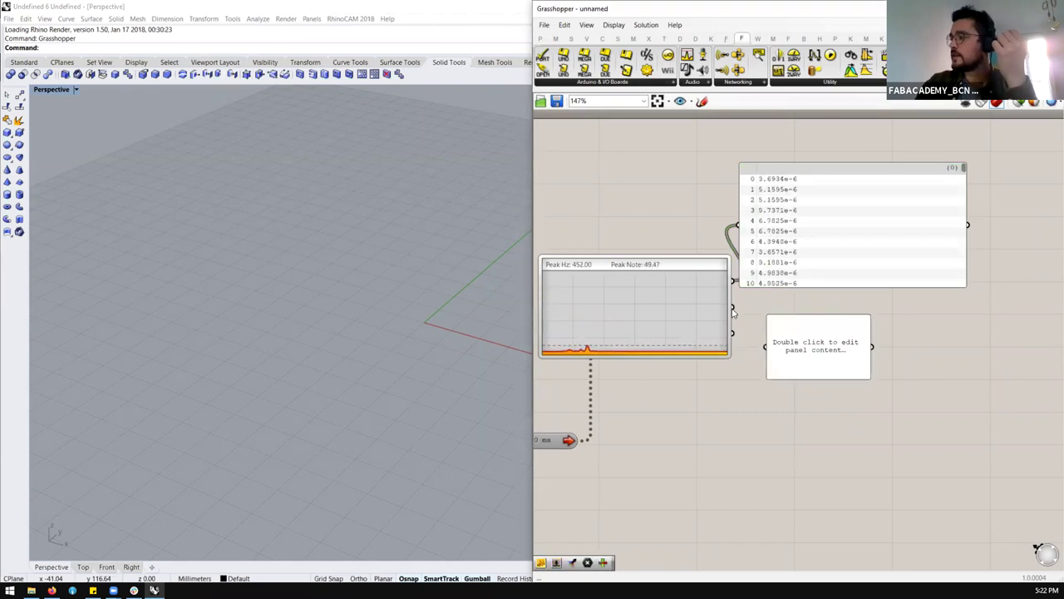
pyautogui.moveTo(733, 308); pyautogui.dragTo(837, 337)
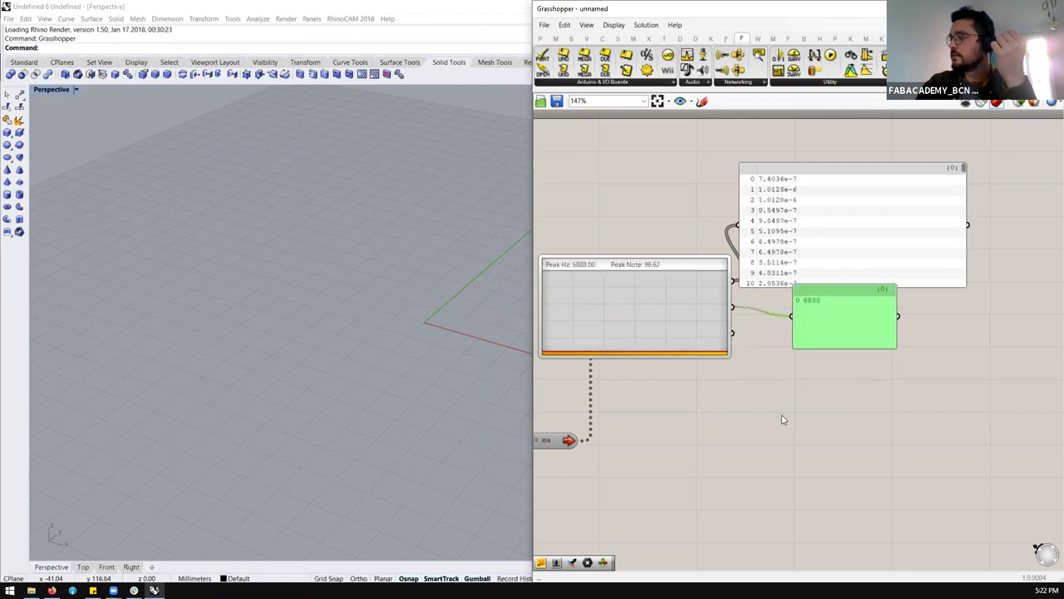
# Step: Add a third panel connected to the Peak Note output and position it just below the peak Hz panel
pyautogui.click(786, 424)
pyautogui.doubleClick(786, 424)
pyautogui.write('panel')
pyautogui.press('Return')
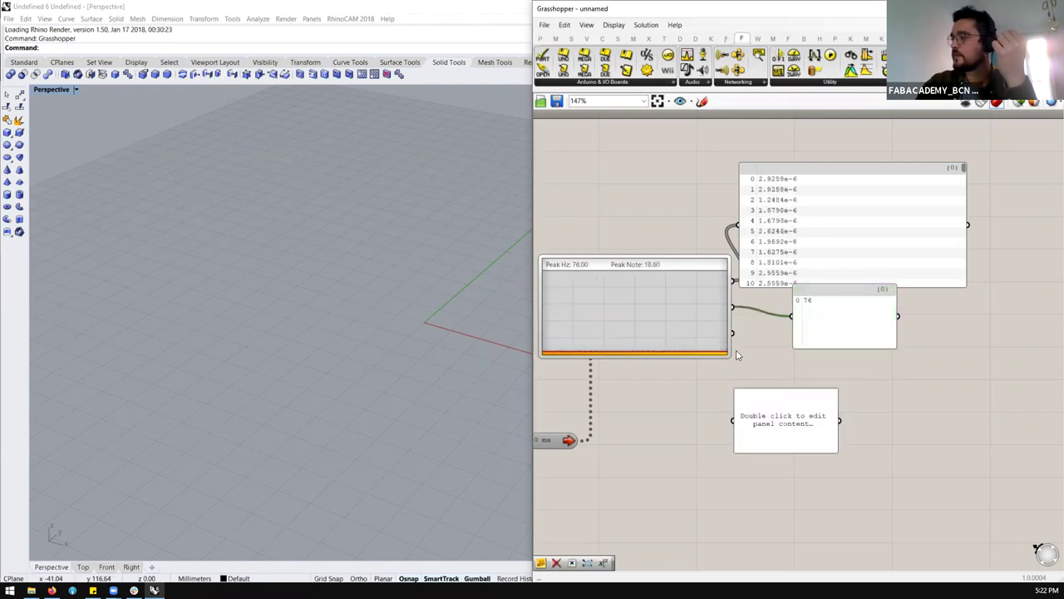
pyautogui.moveTo(733, 335); pyautogui.dragTo(735, 421)
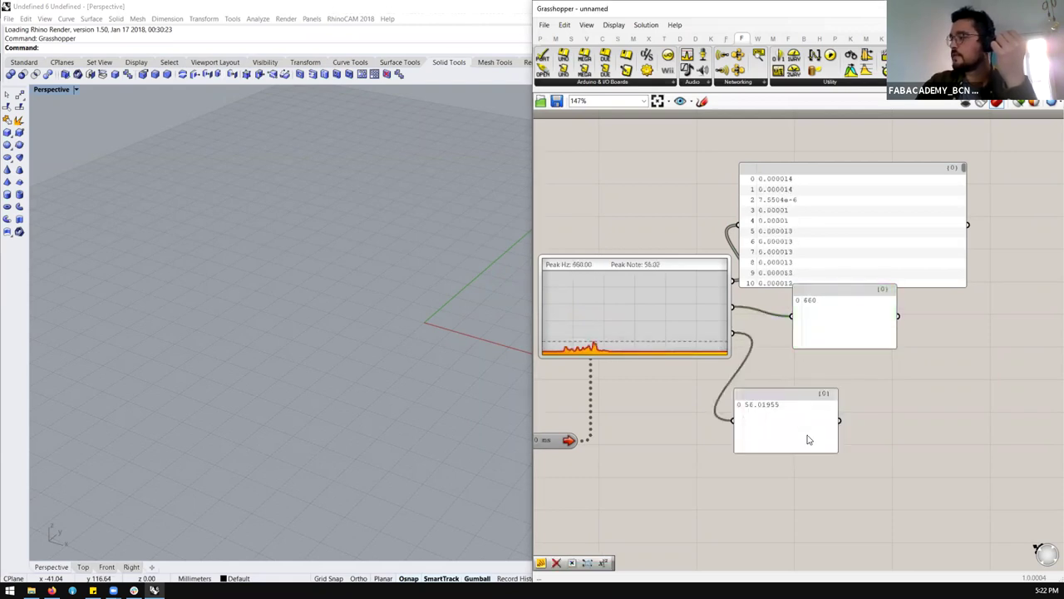
pyautogui.moveTo(807, 439); pyautogui.dragTo(826, 429)
pyautogui.moveTo(765, 376); pyautogui.dragTo(732, 336)
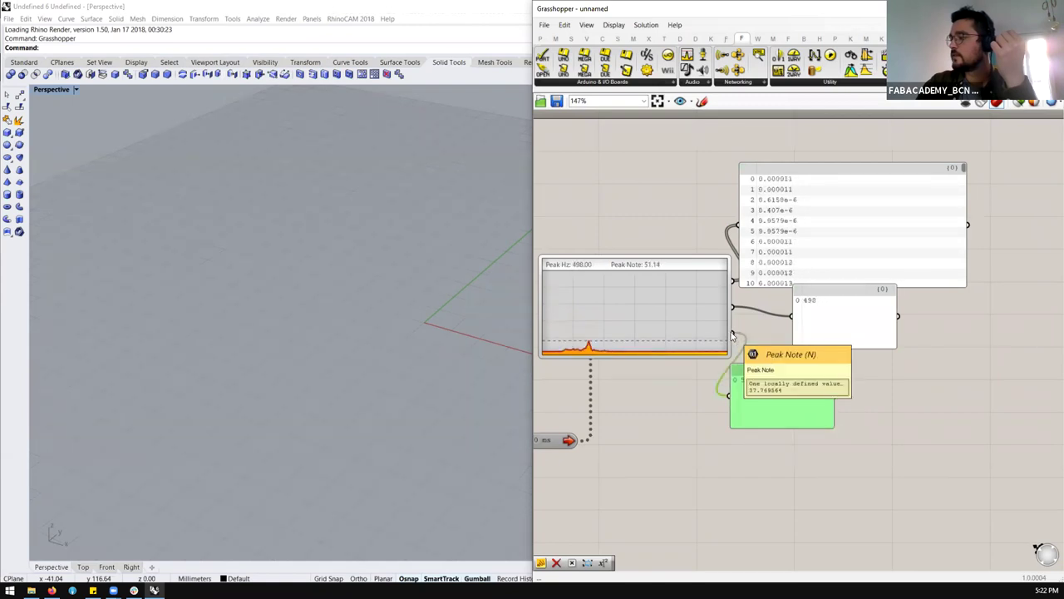
pyautogui.moveTo(766, 423); pyautogui.dragTo(789, 418)
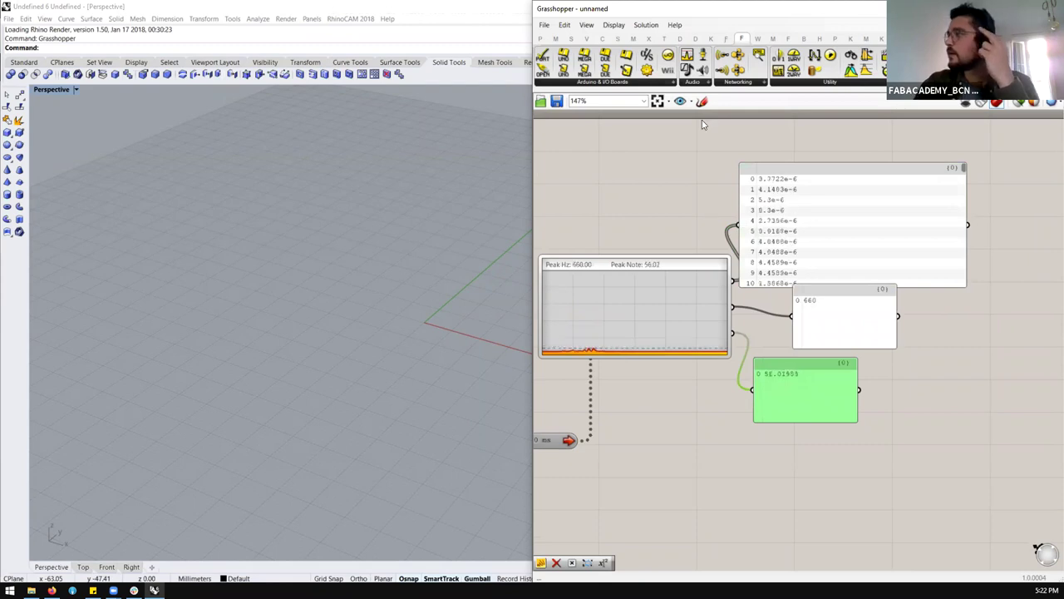
# Step: Place a WebCam Video Stream component on the canvas below the 200 ms timer
pyautogui.click(965, 82)
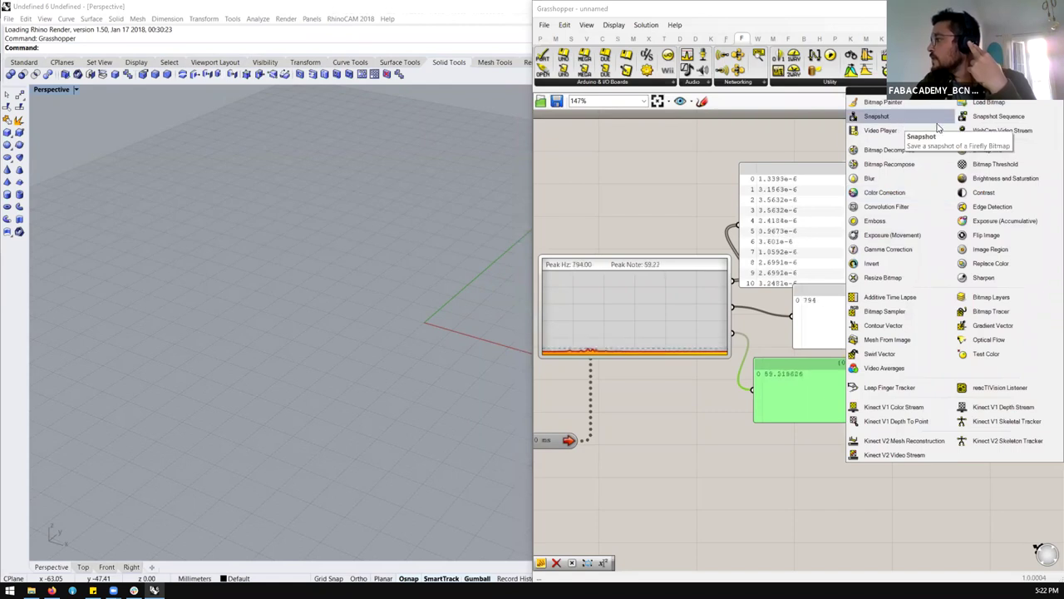
pyautogui.scroll(-2, 819, 197)
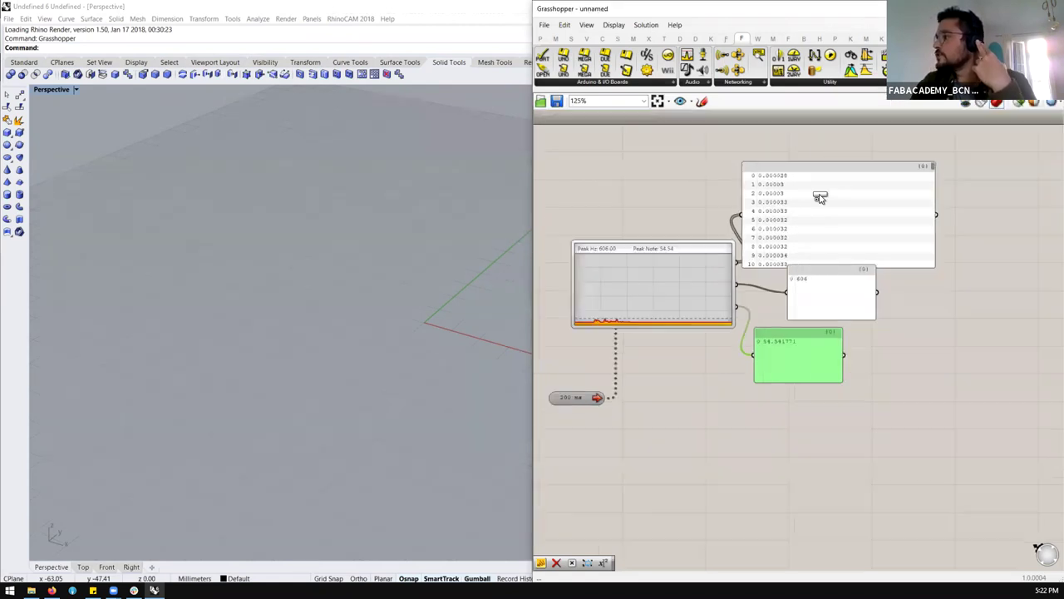
pyautogui.scroll(-2, 820, 197)
pyautogui.scroll(3, 702, 397)
pyautogui.moveTo(703, 397); pyautogui.dragTo(703, 391)
pyautogui.scroll(1, 717, 403)
pyautogui.click(715, 402)
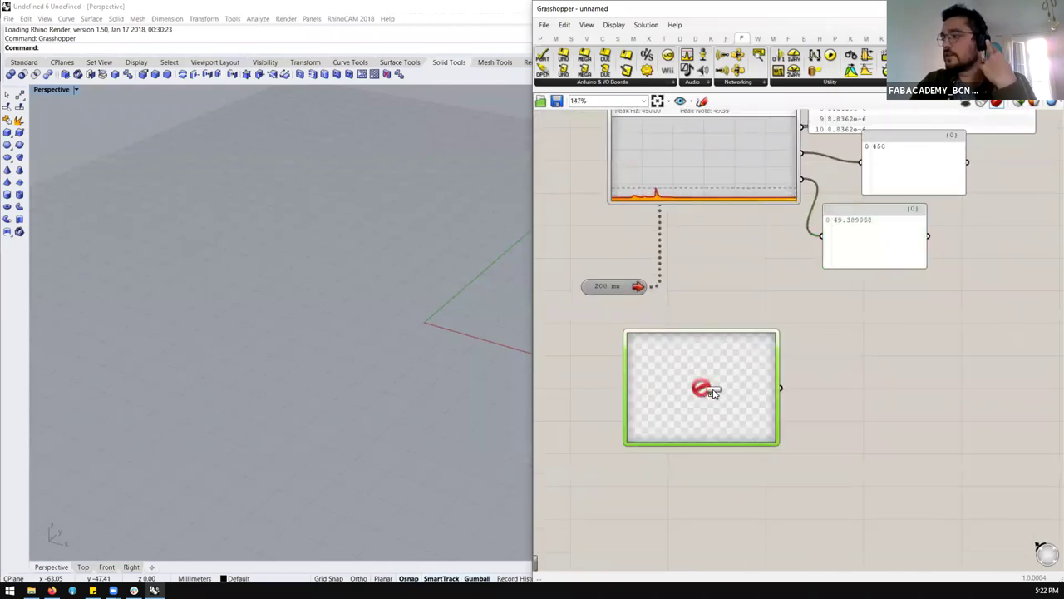
# Step: Try to start the video stream by choosing USB2.0 UVC HD Webcam as its capture device
pyautogui.rightClick(637, 417)
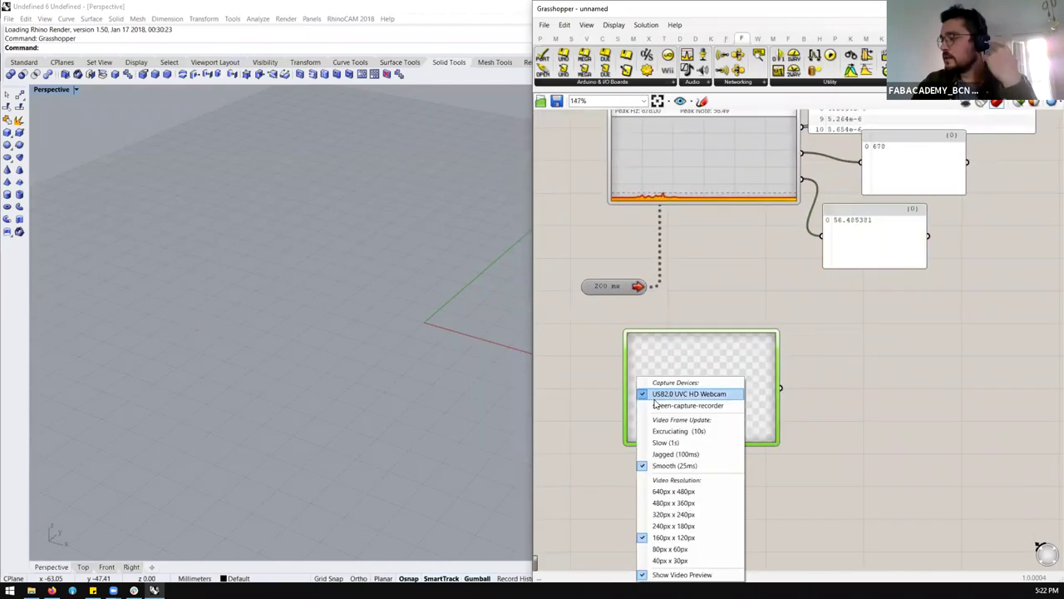
pyautogui.click(707, 396)
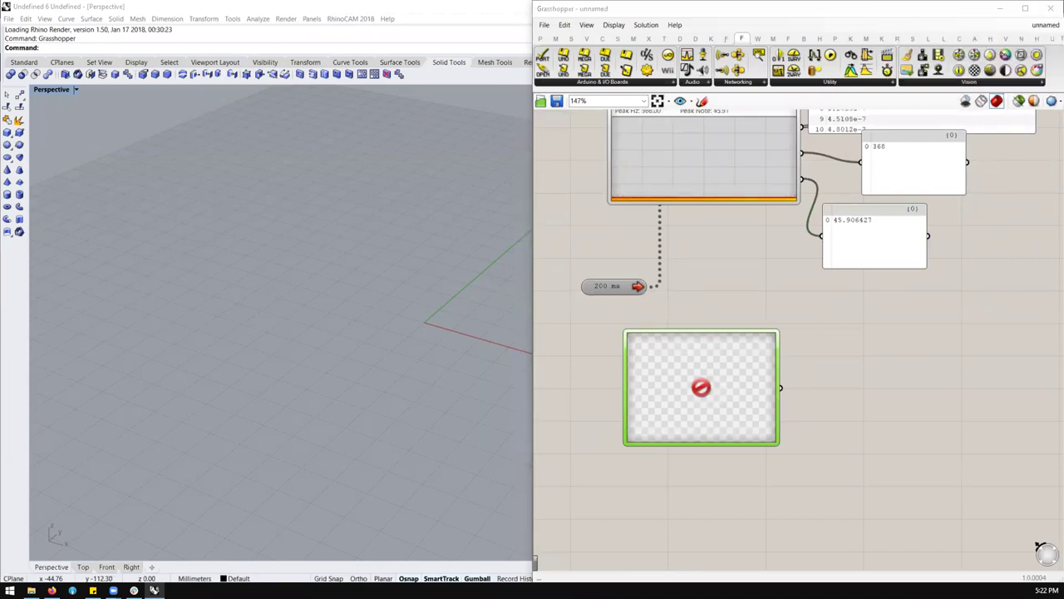
pyautogui.rightClick(740, 375)
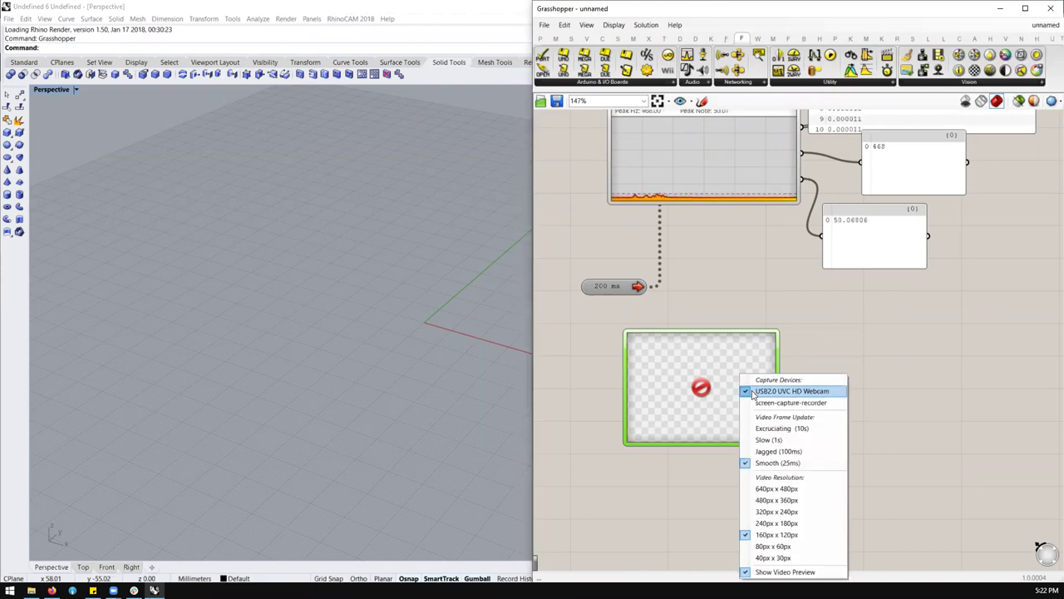
pyautogui.click(752, 390)
# Step: Shift the 200 ms timer slightly and delete the blank video stream component
pyautogui.moveTo(631, 289); pyautogui.dragTo(634, 279)
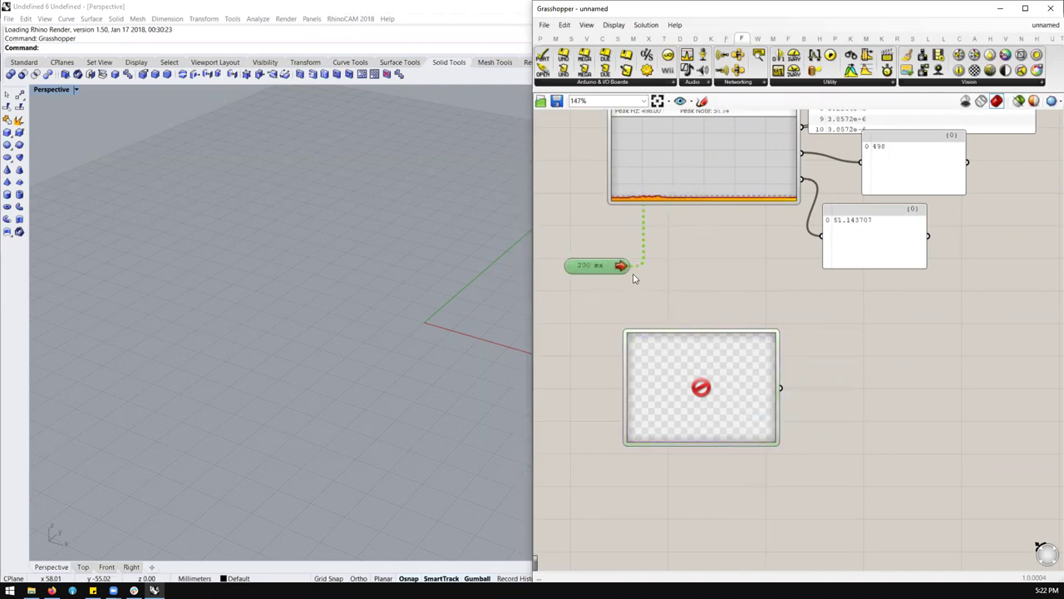
pyautogui.moveTo(662, 333); pyautogui.dragTo(699, 397)
pyautogui.click(717, 386)
pyautogui.press('Delete')
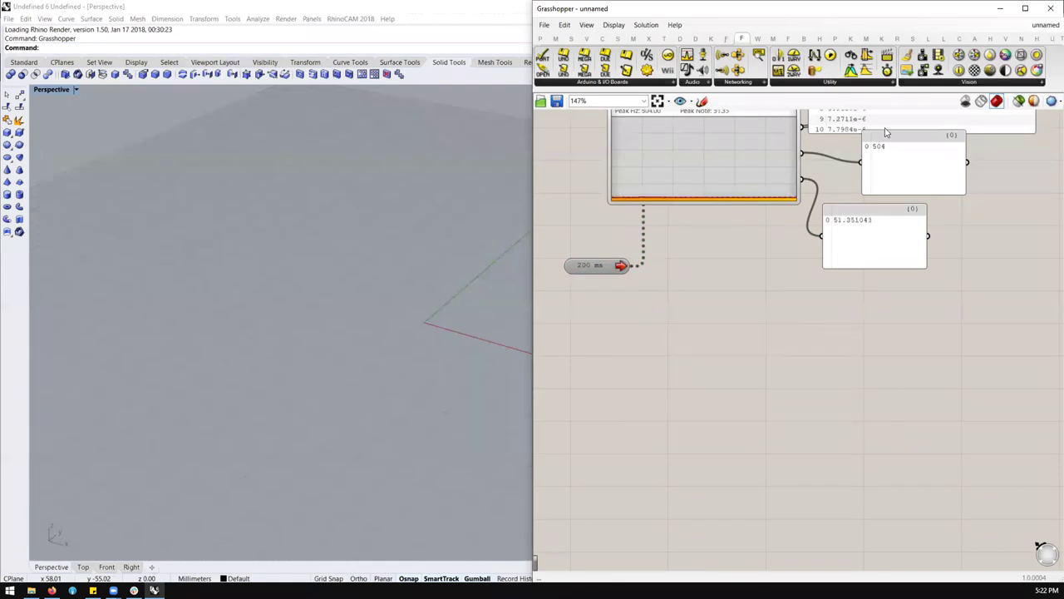
# Step: Place a new WebCam Video Stream component below the timer and enlarge its video preview
pyautogui.click(987, 83)
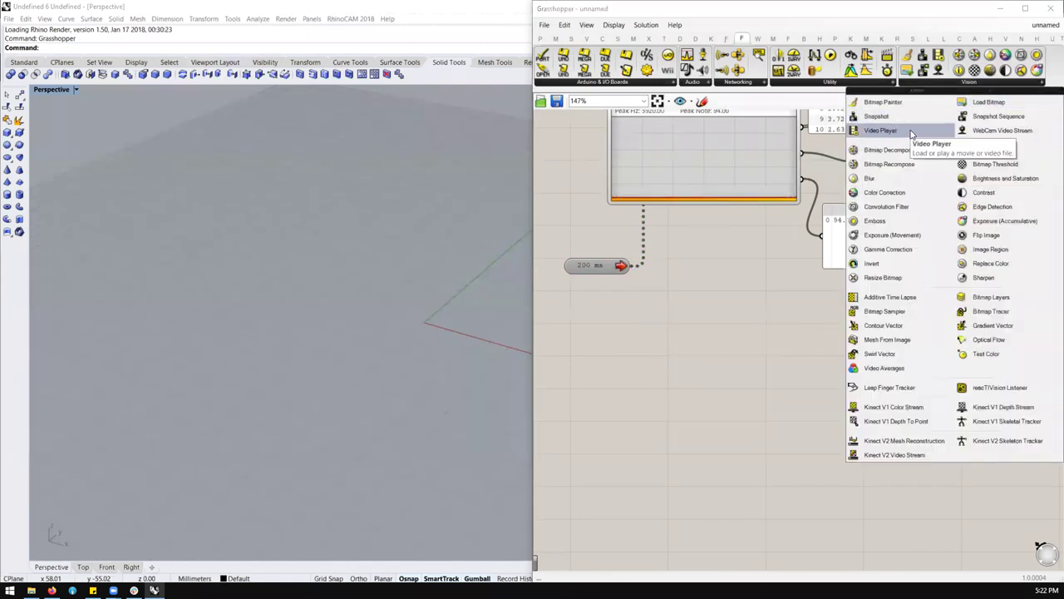
pyautogui.moveTo(981, 133); pyautogui.dragTo(727, 320)
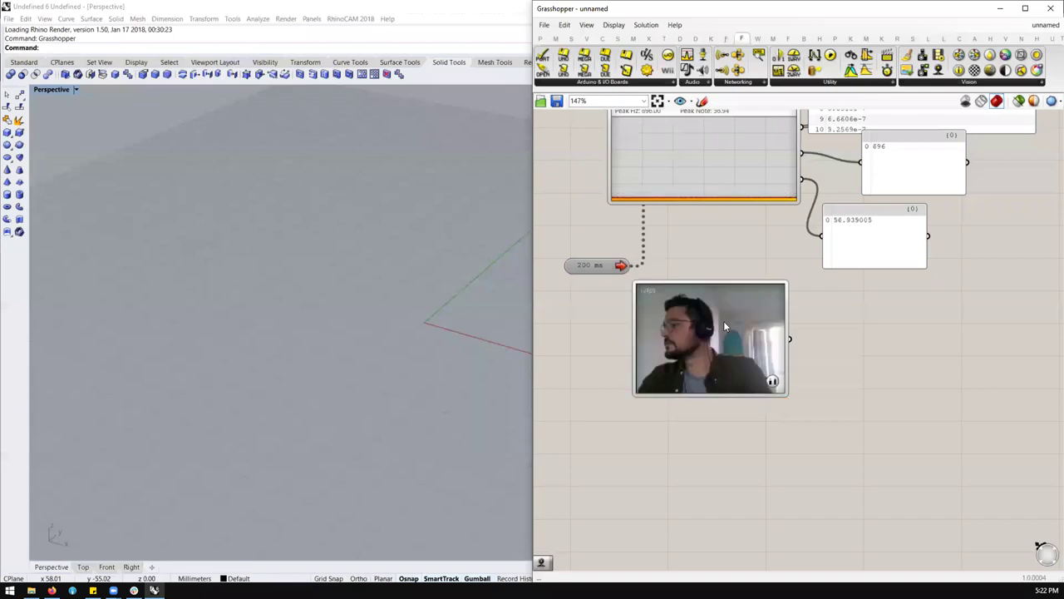
pyautogui.moveTo(727, 368); pyautogui.dragTo(651, 383)
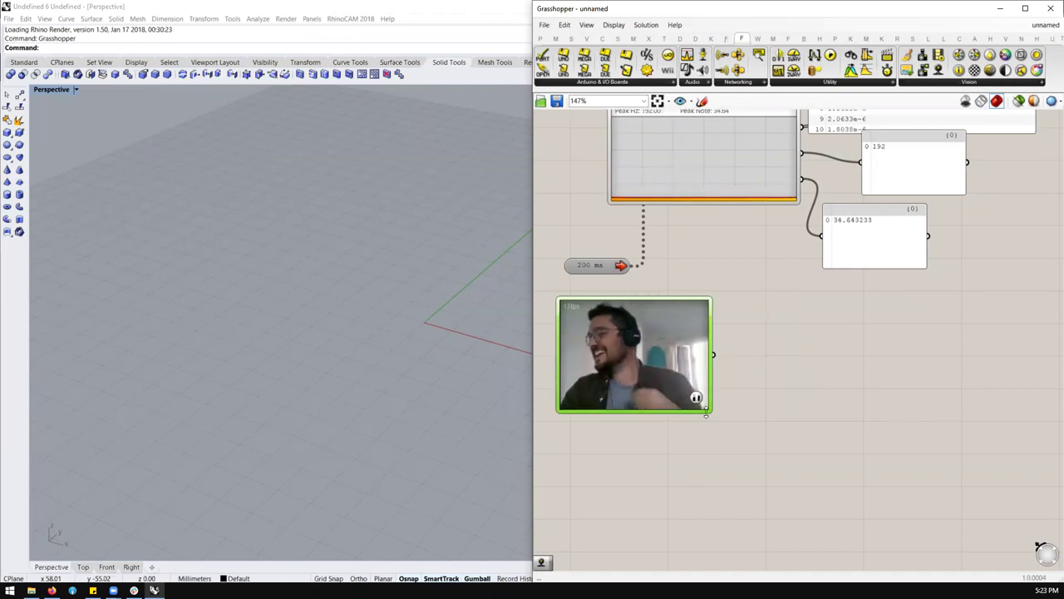
pyautogui.moveTo(711, 410); pyautogui.dragTo(767, 459)
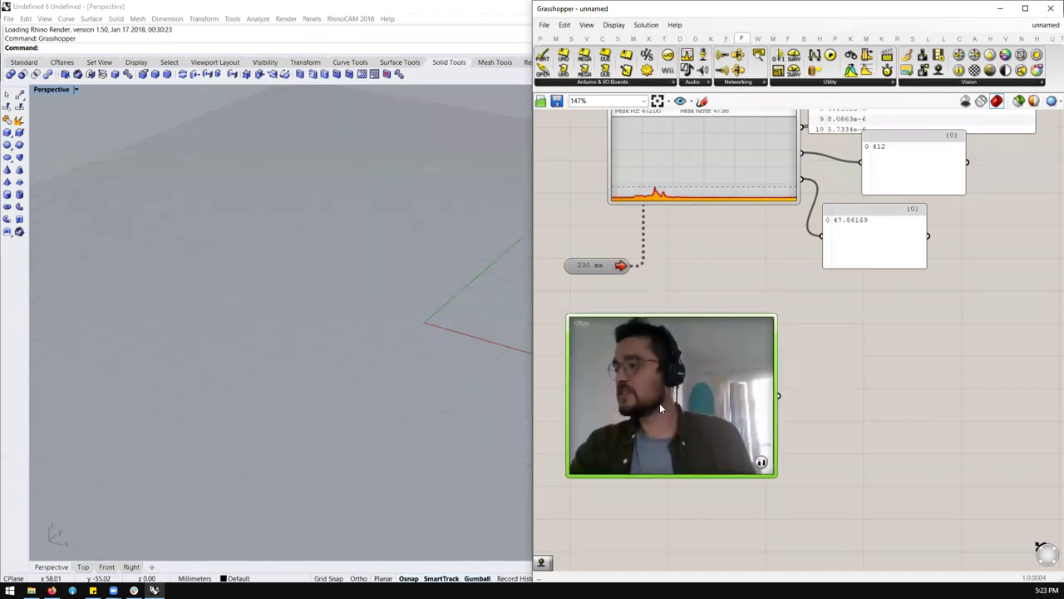
pyautogui.scroll(-2, 730, 324)
pyautogui.moveTo(730, 325); pyautogui.dragTo(800, 300, button='right')
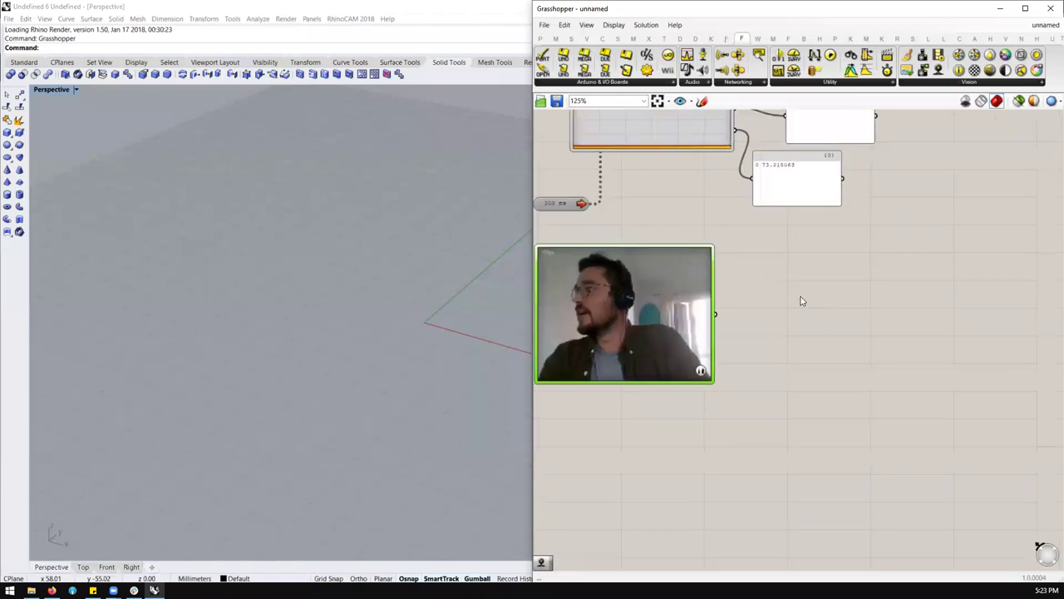
# Step: Switch to File Explorer and select FireflyAudioGeometryProcessing.gh in New folder
pyautogui.click(31, 589)
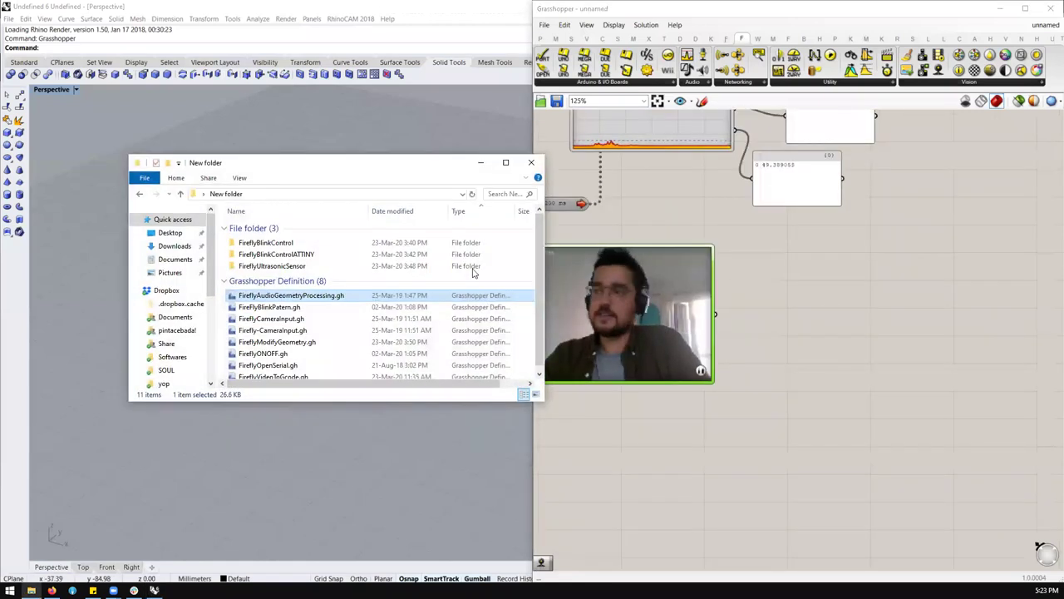
pyautogui.click(275, 330)
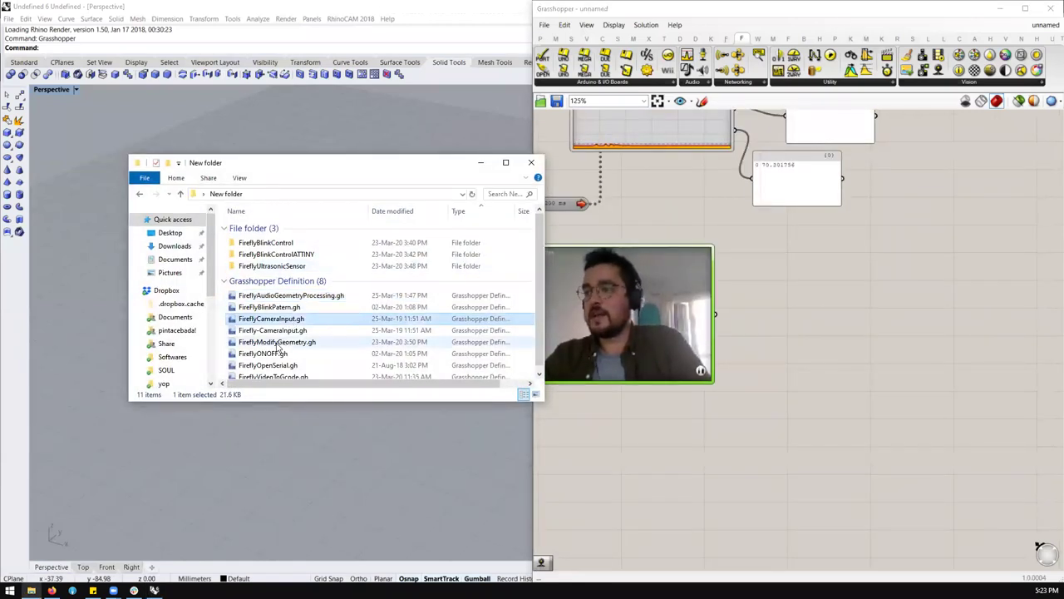
pyautogui.click(296, 297)
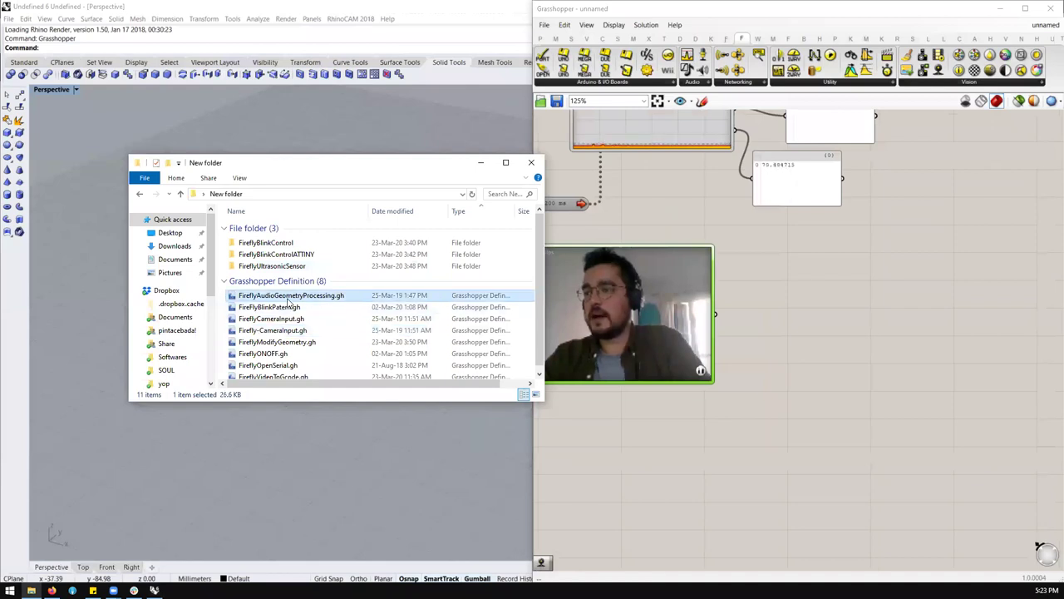
pyautogui.doubleClick(296, 298)
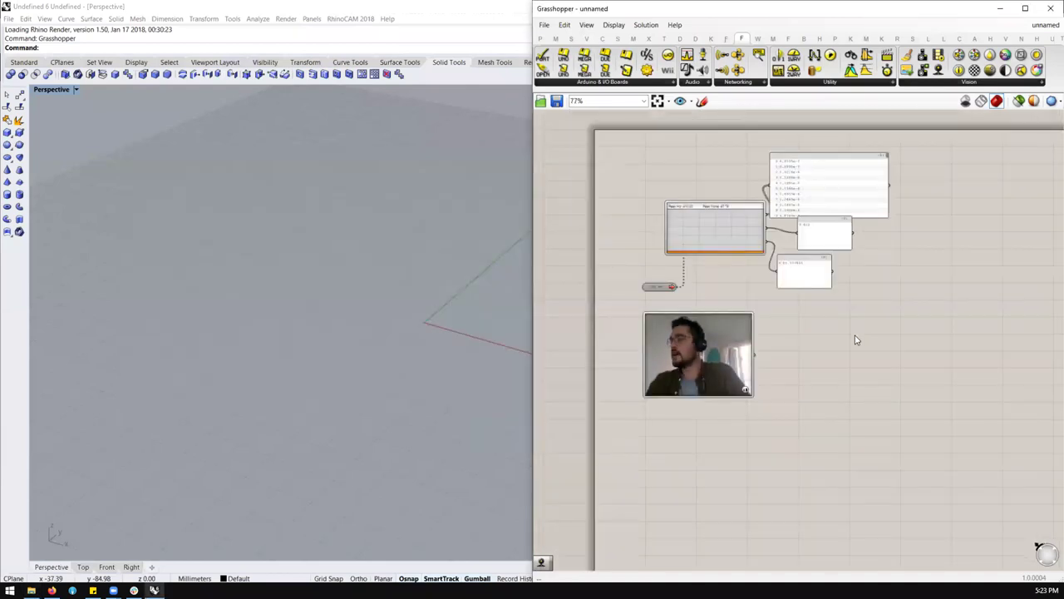
# Step: Lock the Grasshopper solver and open FireflyAudioGeometryProcessing.gh on the canvas, dismissing the display error
pyautogui.rightClick(800, 324)
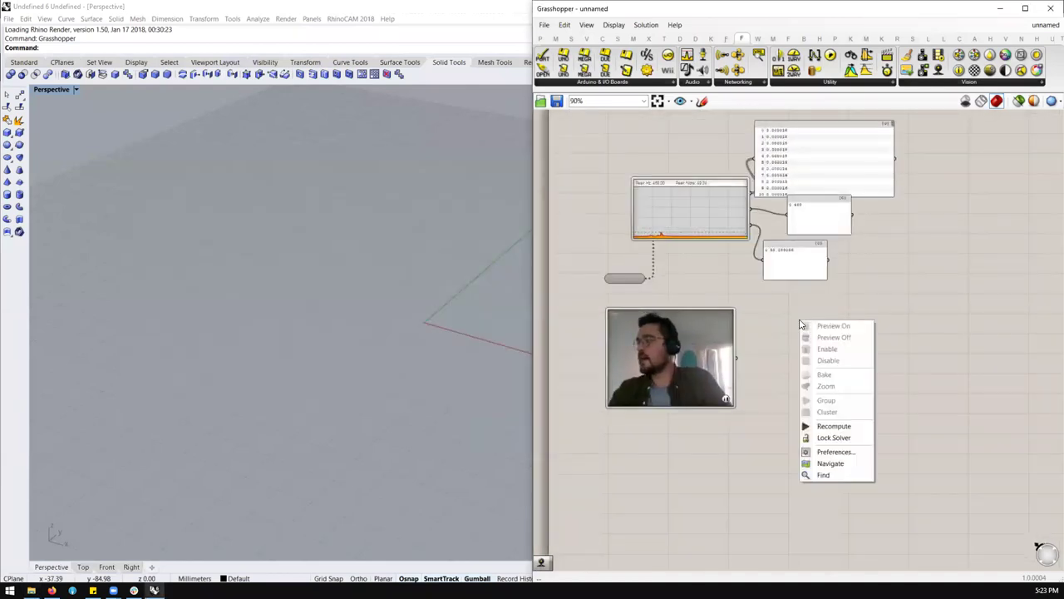
pyautogui.click(832, 438)
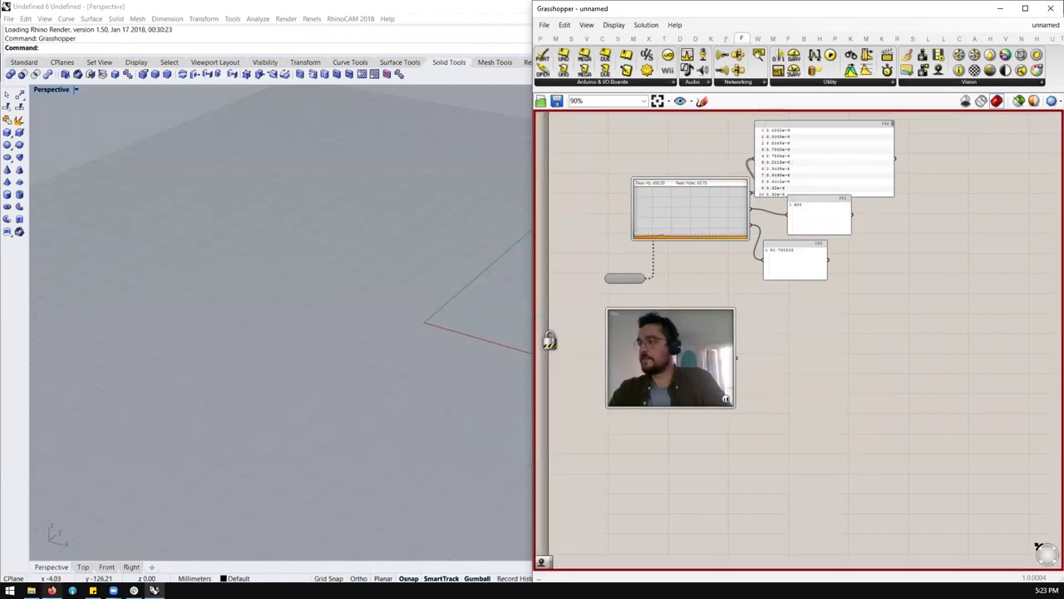
pyautogui.moveTo(267, 297); pyautogui.dragTo(878, 379)
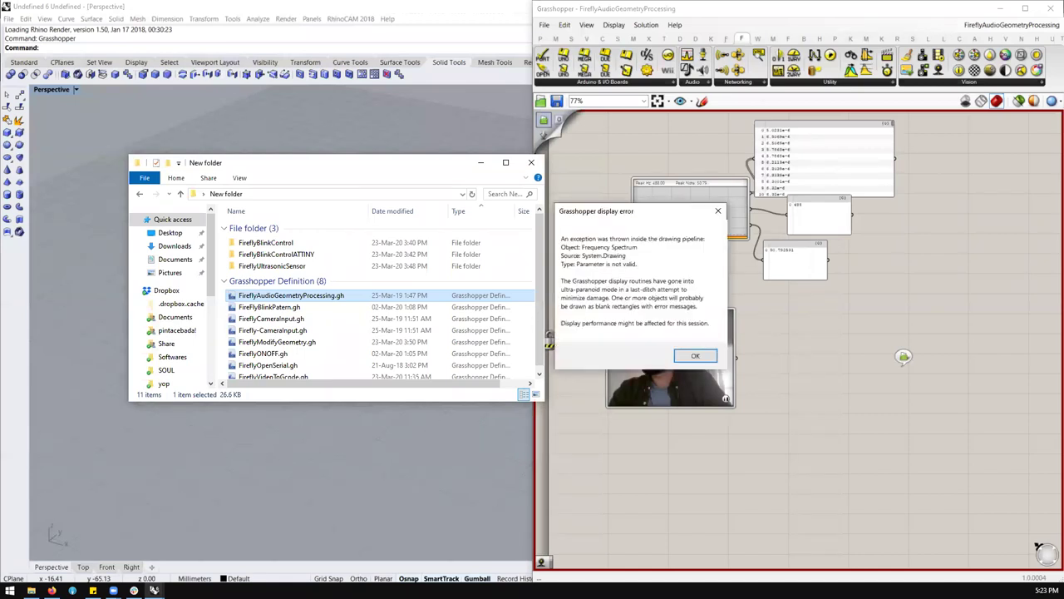
pyautogui.click(695, 356)
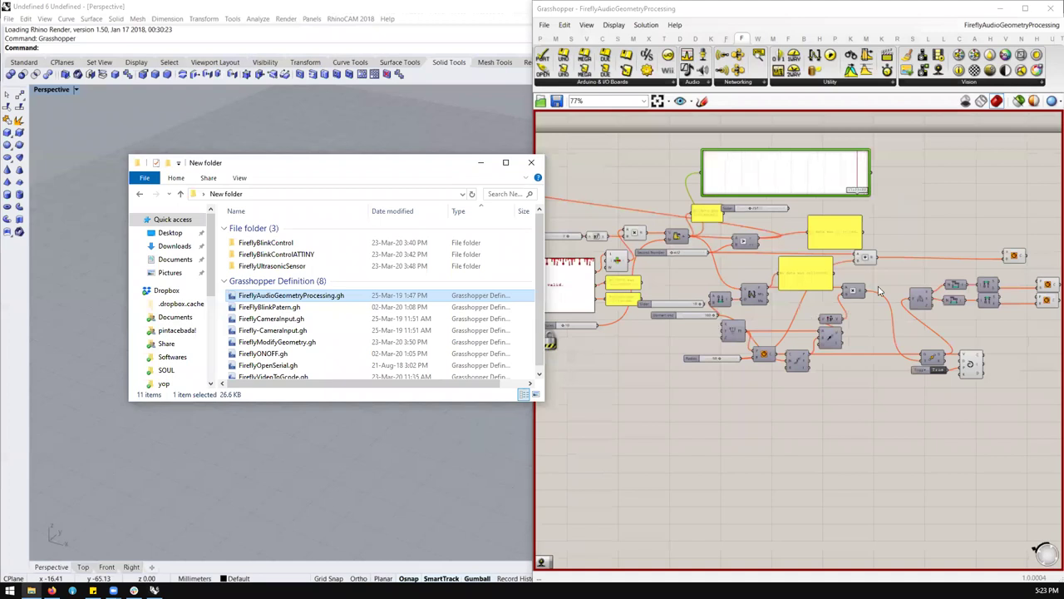
# Step: Look over the FireflyAudioGeometryProcessing definition, close it to return to the unnamed file, and unlock the solver
pyautogui.scroll(-4, 880, 290)
pyautogui.scroll(4, 664, 275)
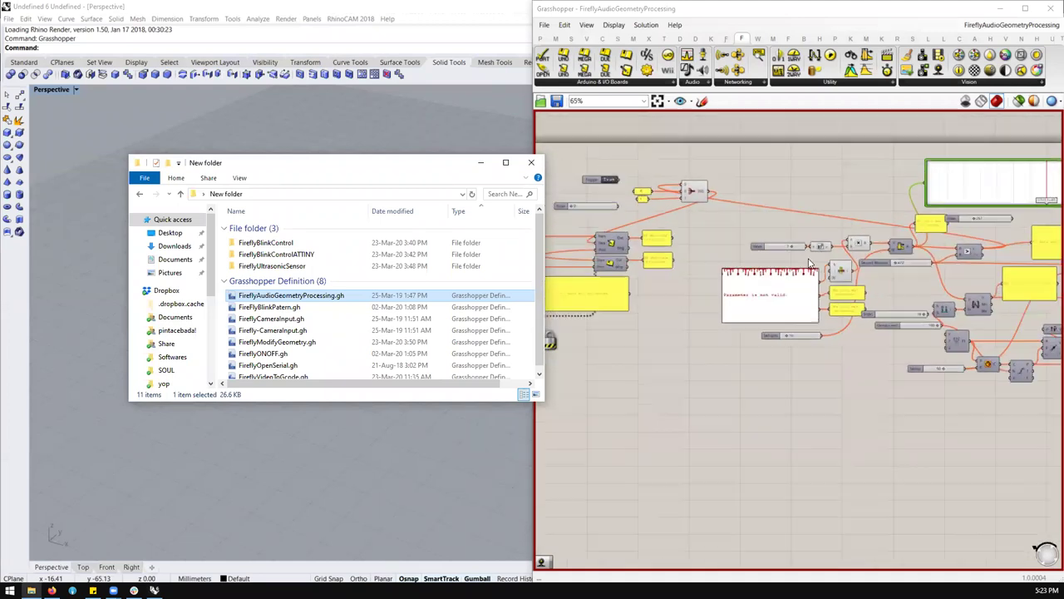
pyautogui.scroll(-2, 844, 256)
pyautogui.scroll(4, 665, 284)
pyautogui.scroll(-1, 666, 283)
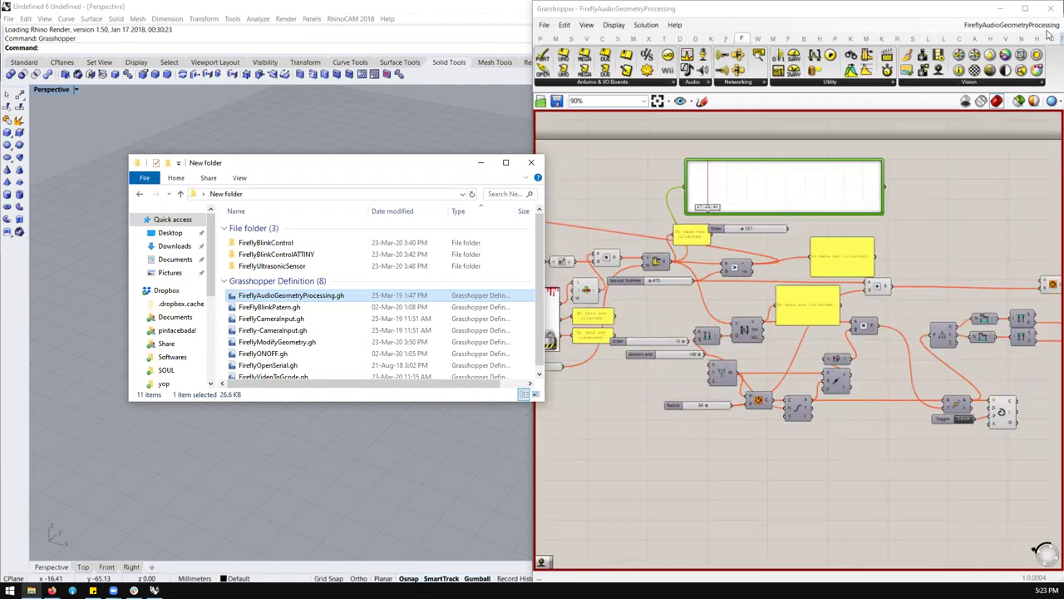
pyautogui.click(1048, 33)
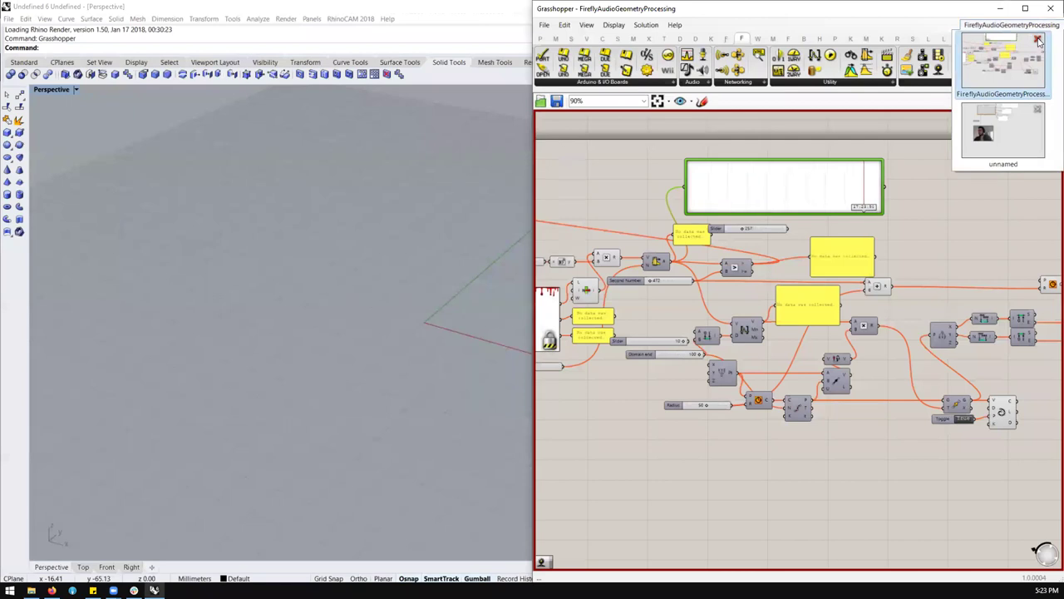
pyautogui.click(1003, 133)
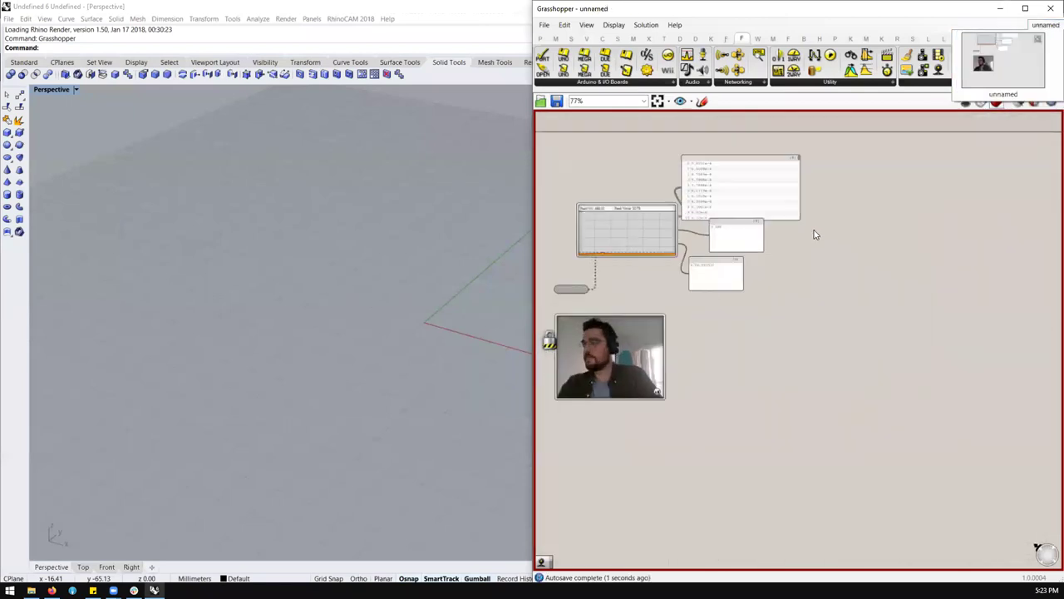
pyautogui.rightClick(819, 231)
pyautogui.click(840, 353)
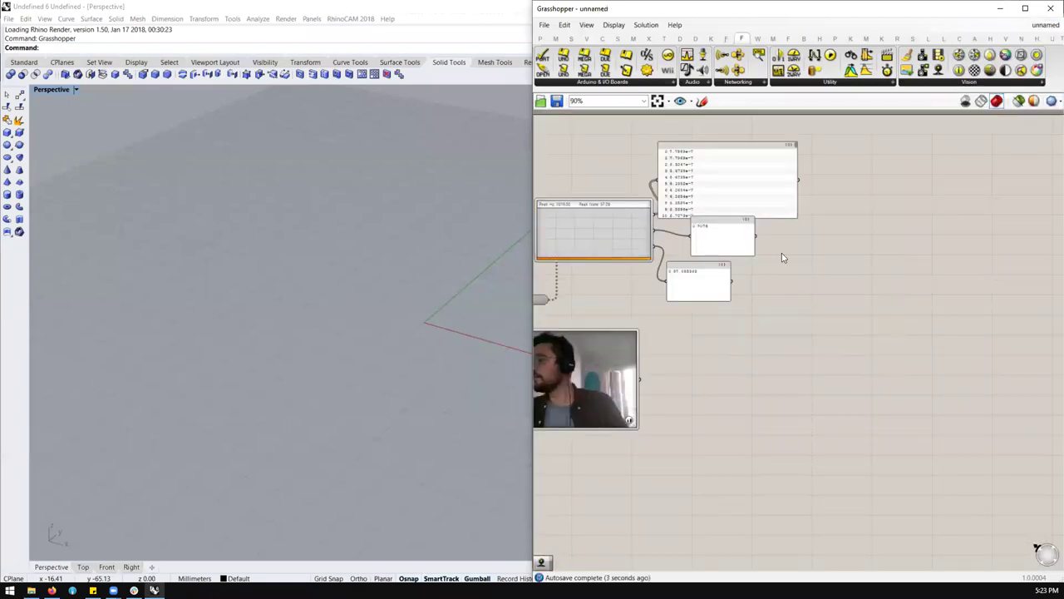
# Step: Spread the spectrum, peak frequency and peak note panels apart beside the Frequency Spectrum component
pyautogui.moveTo(753, 195); pyautogui.dragTo(773, 157)
pyautogui.scroll(2, 699, 249)
pyautogui.moveTo(714, 248); pyautogui.dragTo(738, 236)
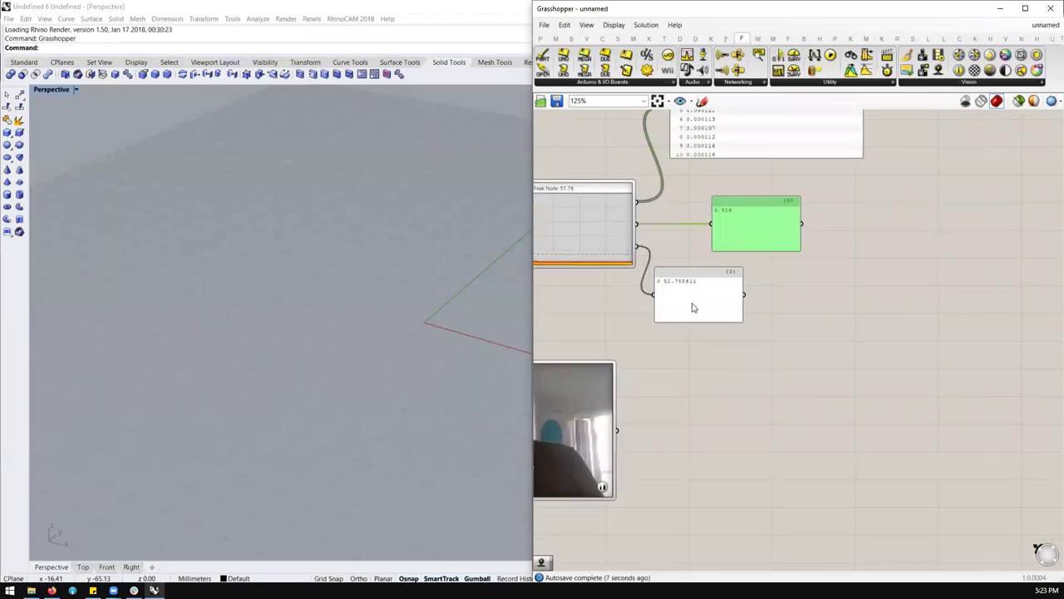
pyautogui.moveTo(691, 305); pyautogui.dragTo(683, 360)
pyautogui.scroll(-2, 619, 224)
pyautogui.scroll(2, 620, 225)
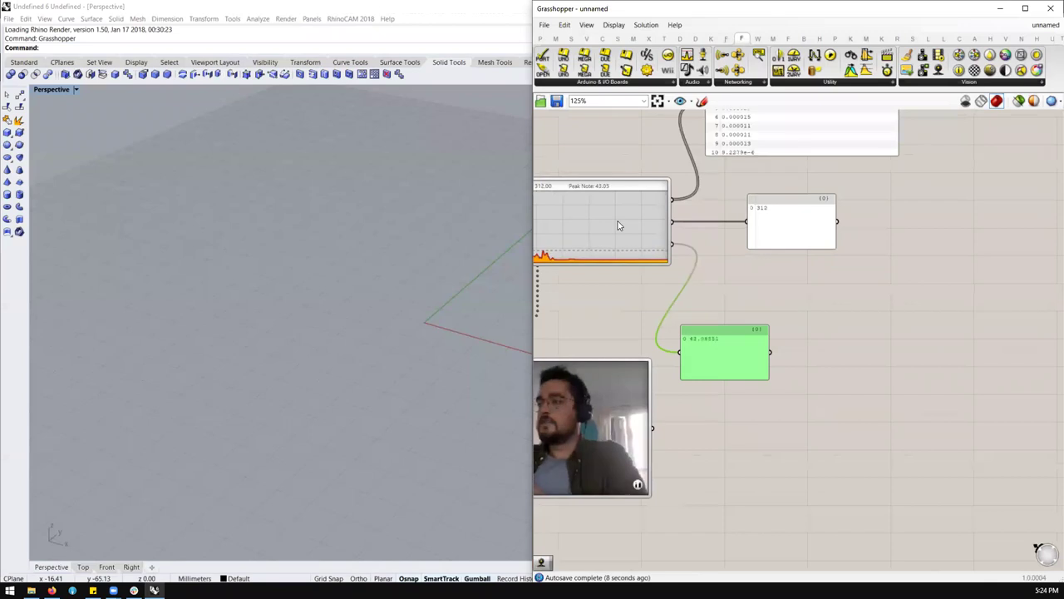
# Step: Delete the WebCam Video Stream component beneath the timer
pyautogui.moveTo(334, 324); pyautogui.dragTo(270, 341, button='right')
pyautogui.scroll(-3, 876, 271)
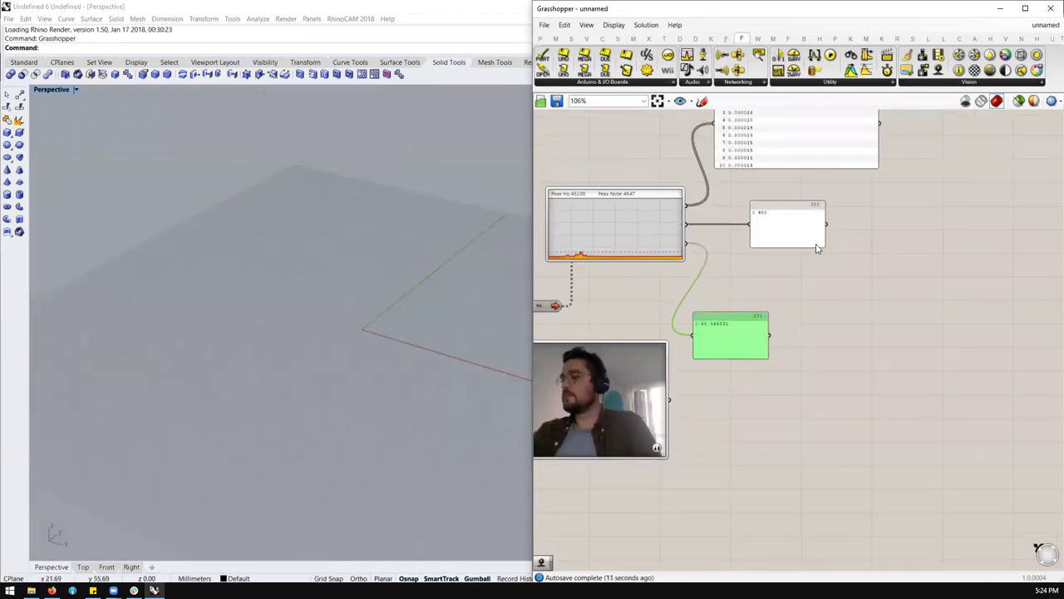
pyautogui.scroll(1, 882, 254)
pyautogui.click(684, 366)
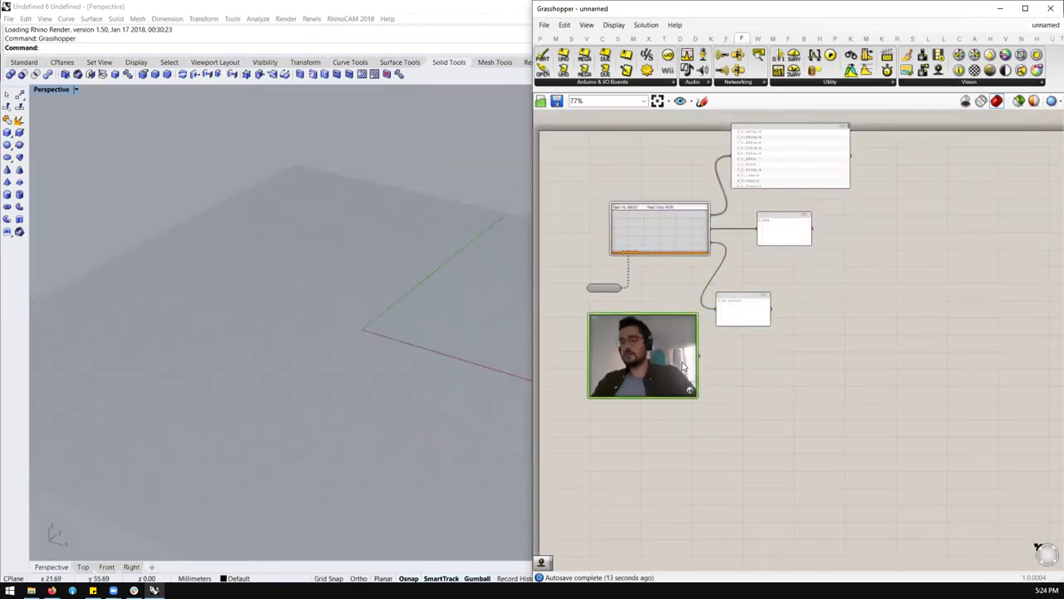
pyautogui.press('Delete')
# Step: Add a Circle component and wire the Frequency Spectrum's peak frequency output into its radius input
pyautogui.scroll(3, 913, 255)
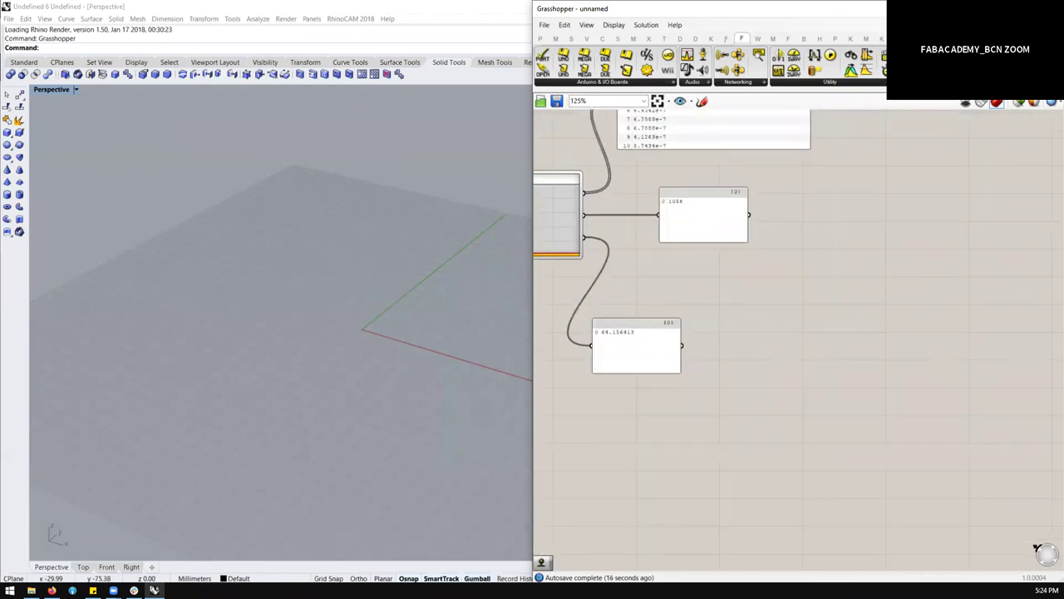
pyautogui.doubleClick(844, 293)
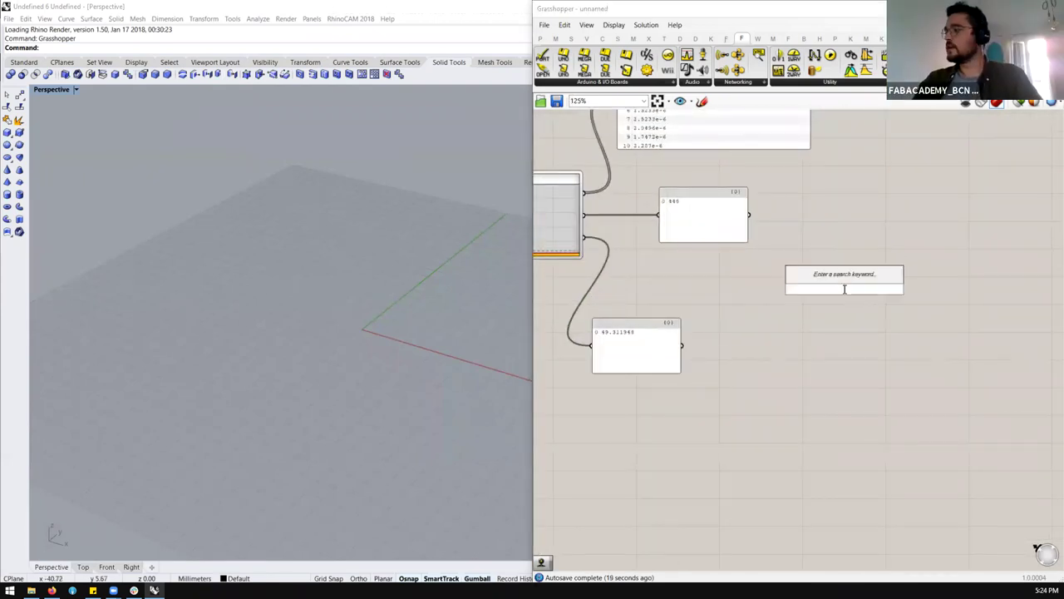
pyautogui.write('circle')
pyautogui.press('Return')
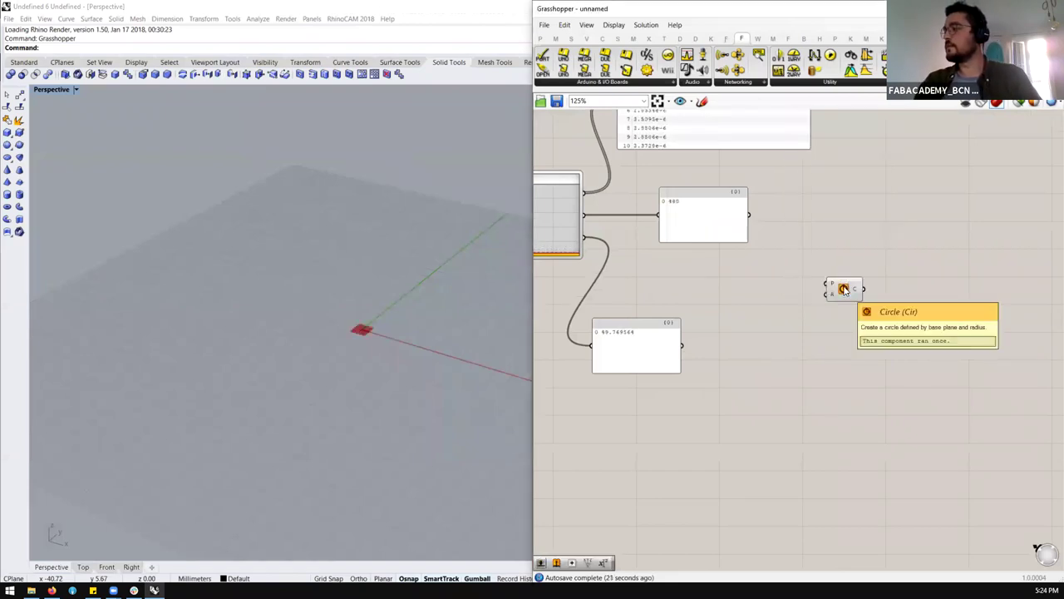
pyautogui.moveTo(844, 290); pyautogui.dragTo(897, 273)
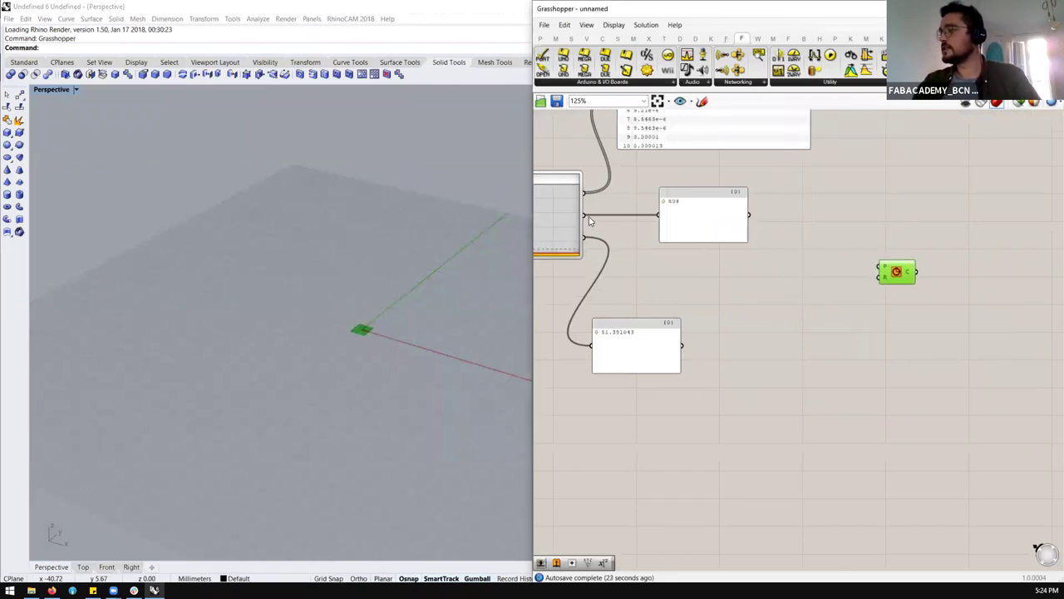
pyautogui.moveTo(584, 215); pyautogui.dragTo(916, 207)
pyautogui.scroll(-5, 297, 332)
pyautogui.moveTo(317, 362); pyautogui.dragTo(329, 381, button='right')
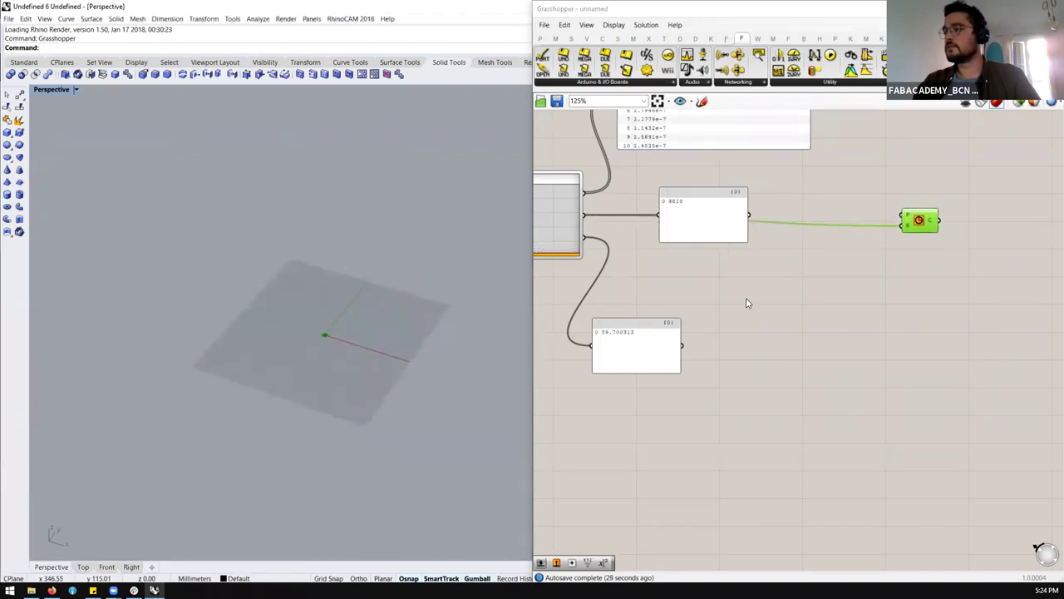
# Step: Move the peak frequency panel below the radius wire and shift the Circle component farther from the Frequency Spectrum component
pyautogui.moveTo(685, 237); pyautogui.dragTo(684, 283)
pyautogui.scroll(-4, 320, 336)
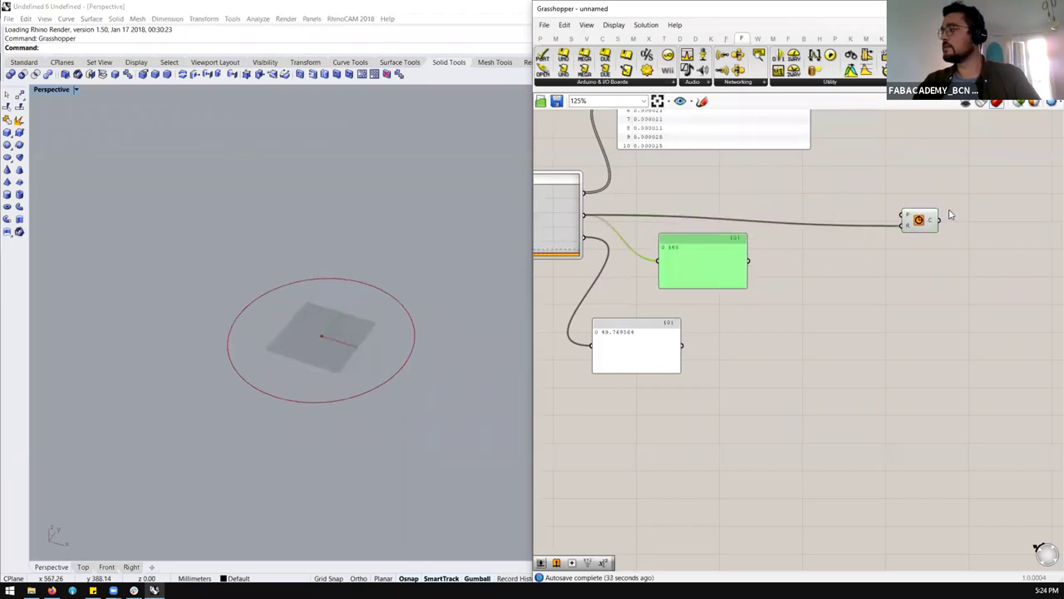
pyautogui.moveTo(922, 218); pyautogui.dragTo(950, 208)
# Step: Add a Firefly Constrain component between the Frequency Spectrum and Circle components
pyautogui.click(745, 199)
pyautogui.doubleClick(746, 198)
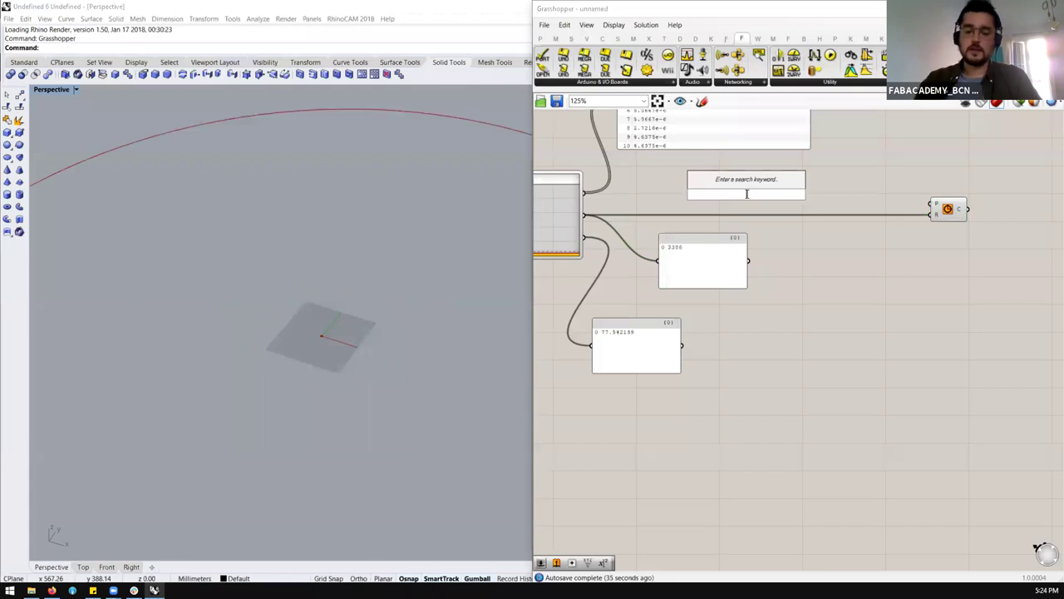
pyautogui.write('constru')
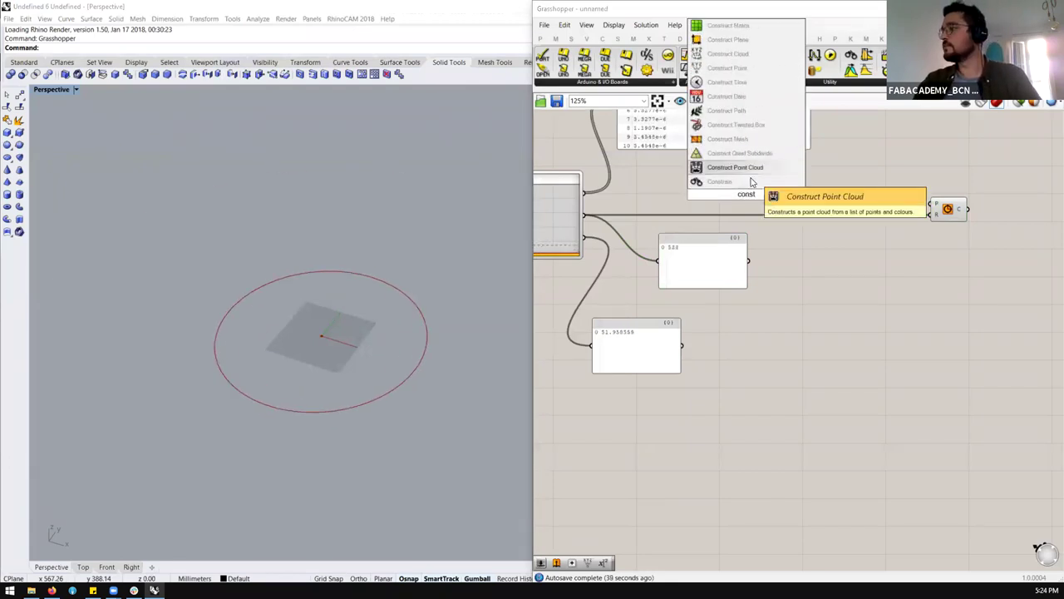
pyautogui.press('Return')
pyautogui.scroll(3, 694, 215)
pyautogui.moveTo(776, 185); pyautogui.dragTo(907, 197)
# Step: Add a Construct Domain component ahead of the Constrain component
pyautogui.click(734, 177)
pyautogui.doubleClick(734, 178)
pyautogui.write('construct')
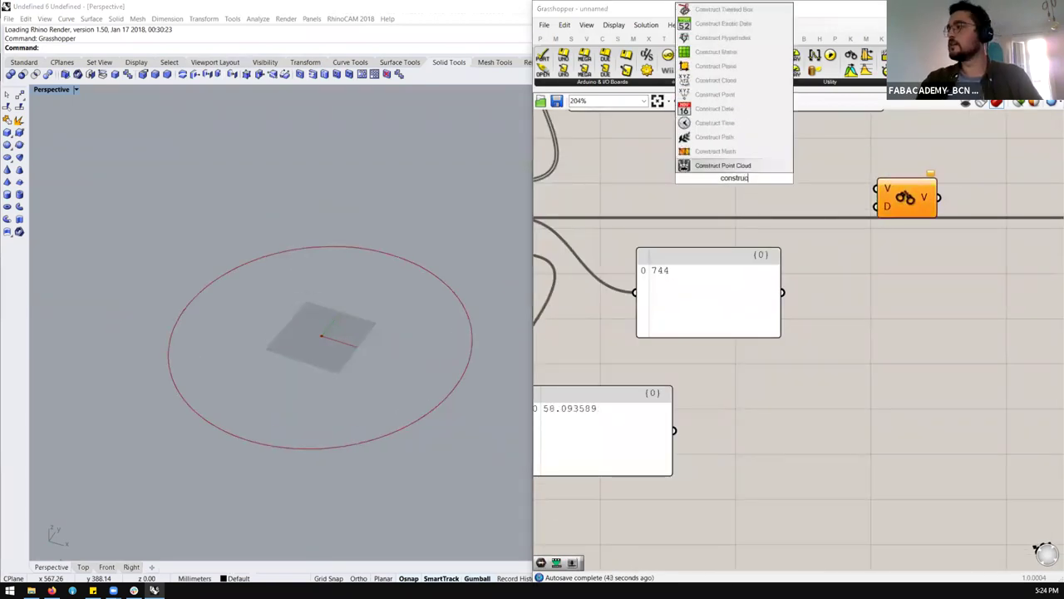
pyautogui.write(' domain')
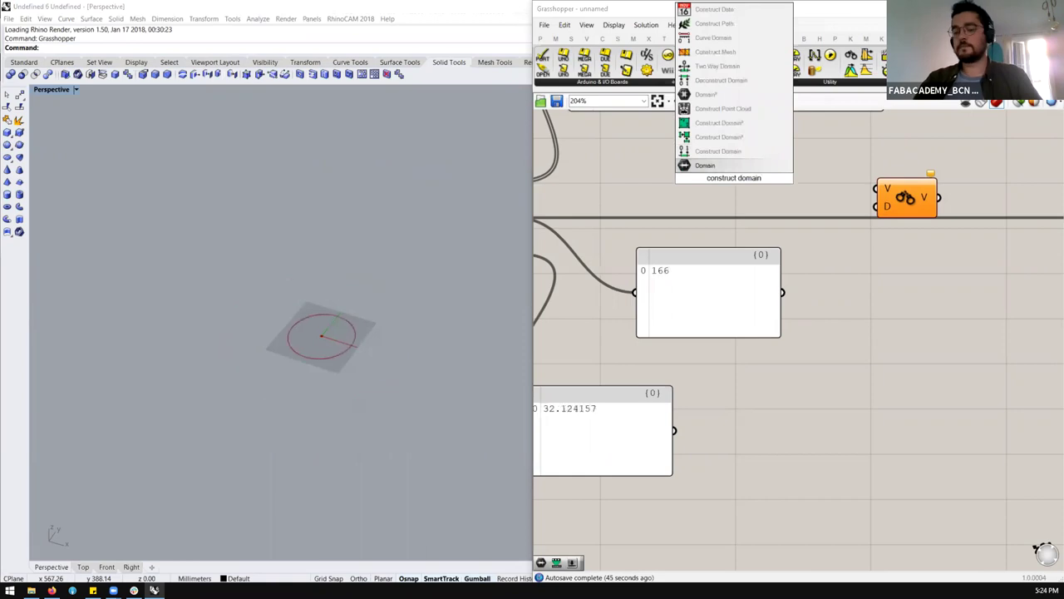
pyautogui.press('Return')
pyautogui.scroll(-2, 657, 178)
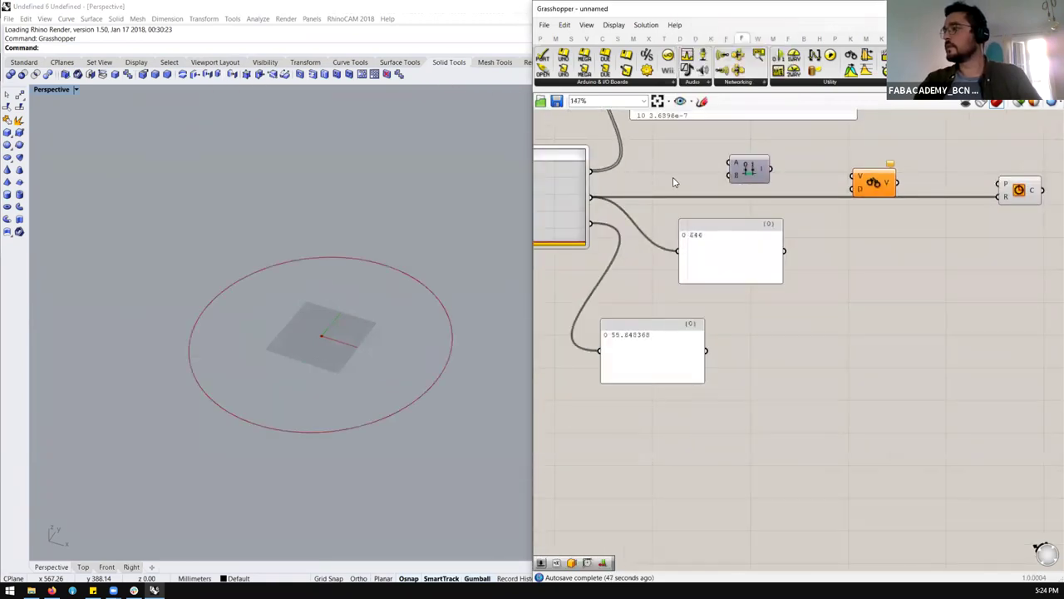
# Step: Create a number slider of 500 for the domain end and wire the resulting domain into Constrain's D input
pyautogui.doubleClick(674, 178)
pyautogui.write('500')
pyautogui.press('Return')
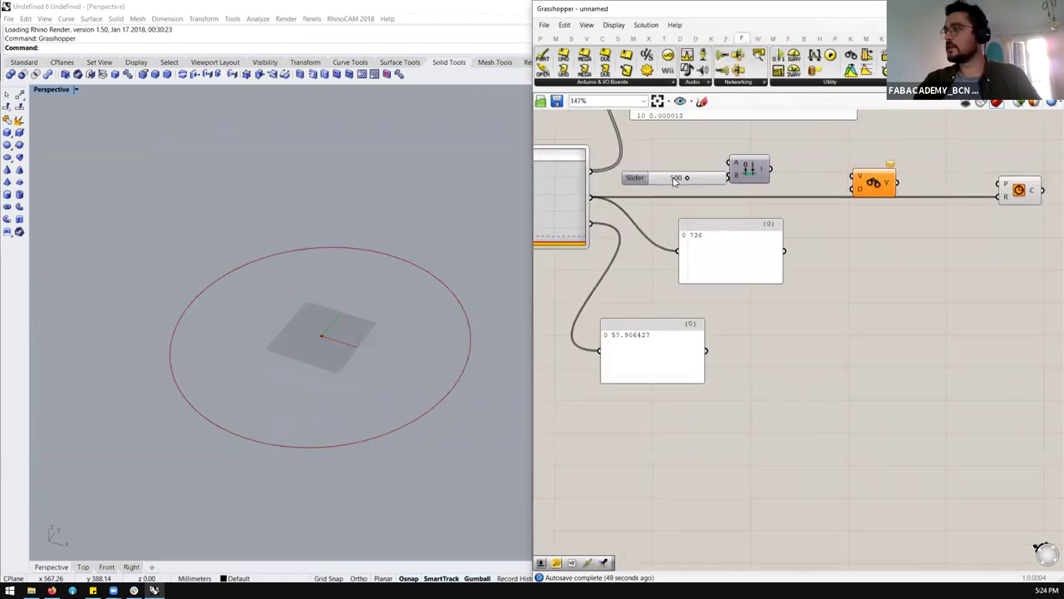
pyautogui.moveTo(728, 177); pyautogui.dragTo(853, 184)
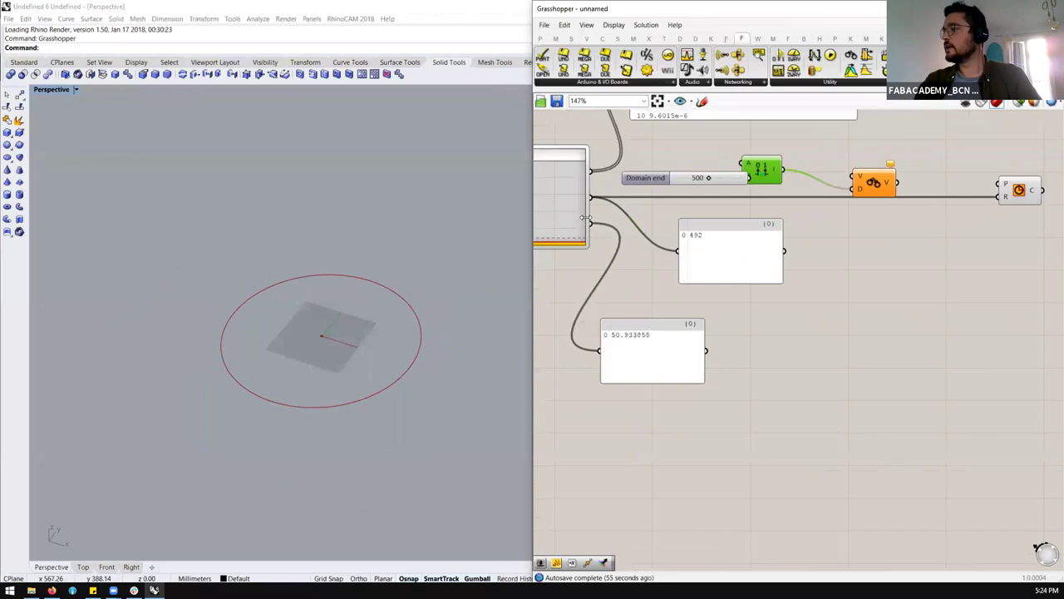
# Step: Route the peak frequency output through the Constrain component's value into the Circle's radius input
pyautogui.moveTo(592, 200); pyautogui.dragTo(999, 195)
pyautogui.moveTo(587, 195); pyautogui.dragTo(617, 204)
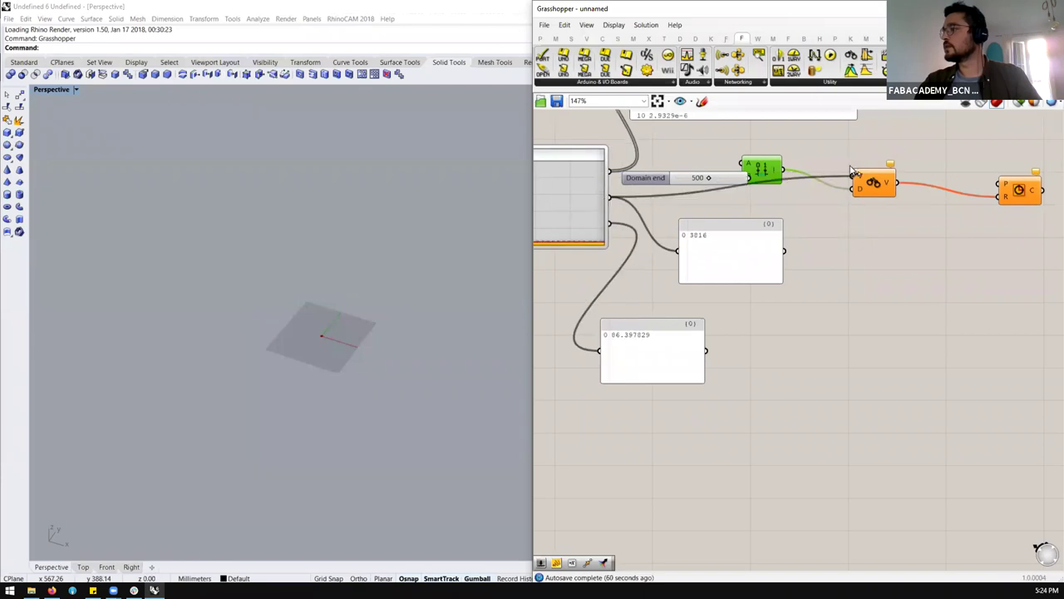
pyautogui.moveTo(877, 182); pyautogui.dragTo(872, 196)
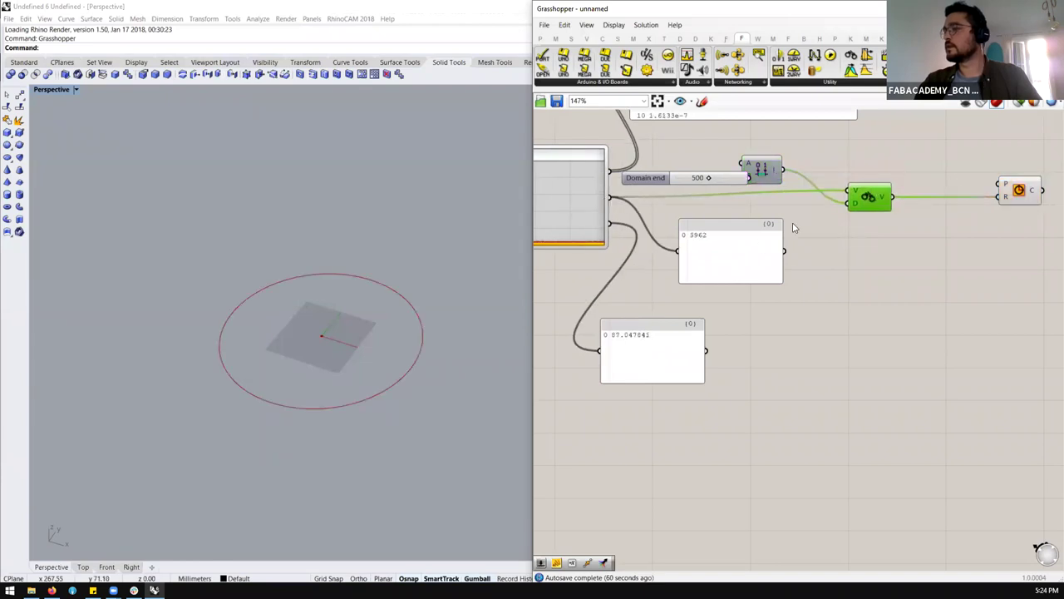
# Step: Rearrange Construct Domain and its 500 slider into a clear row above the peak frequency wire
pyautogui.scroll(-3, 595, 293)
pyautogui.scroll(-3, 377, 362)
pyautogui.scroll(2, 376, 362)
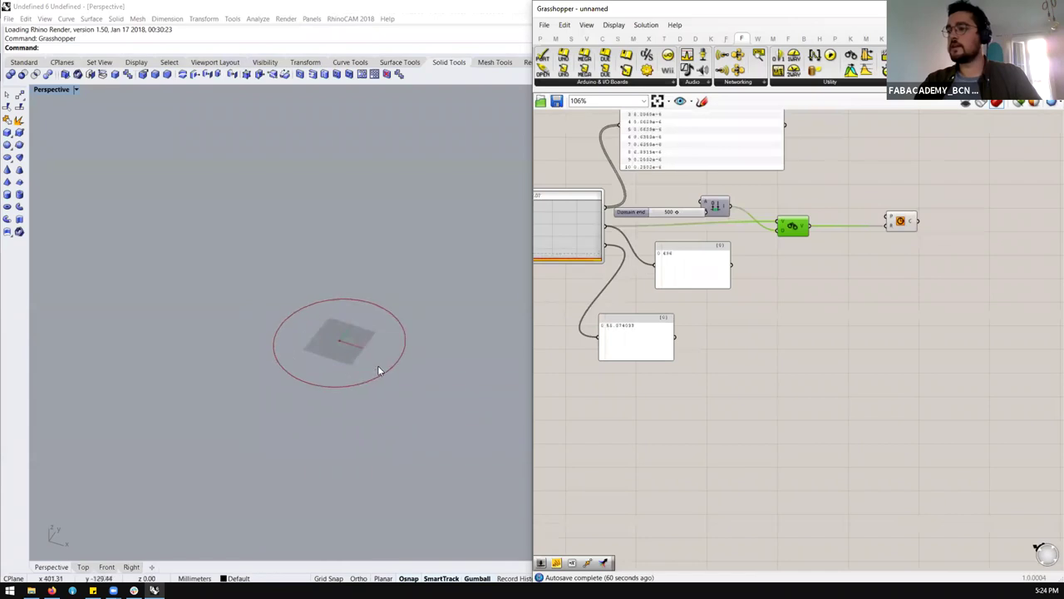
pyautogui.scroll(3, 361, 322)
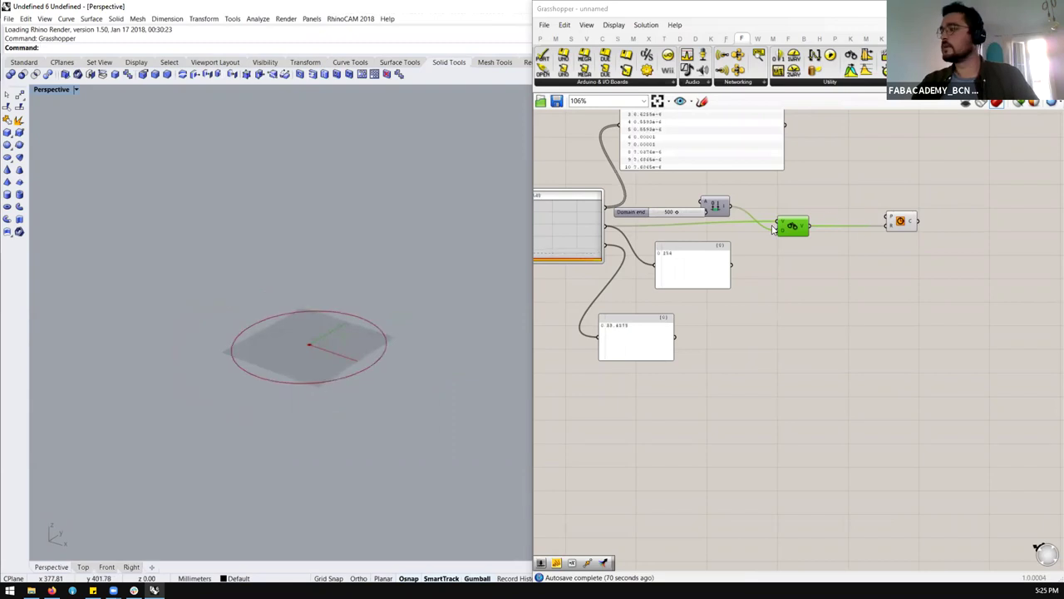
pyautogui.scroll(3, 773, 229)
pyautogui.click(746, 191)
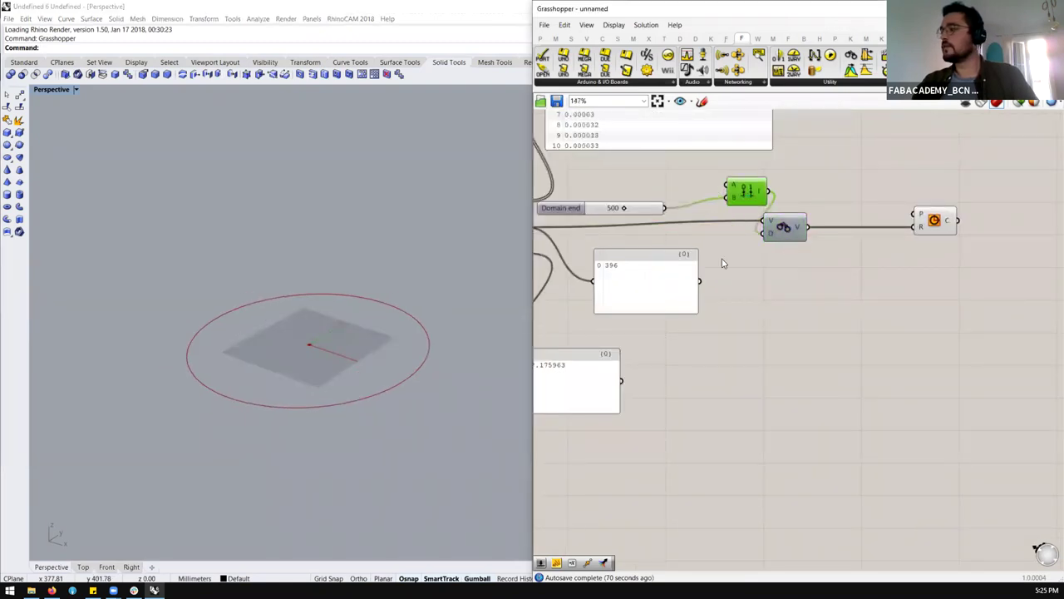
pyautogui.scroll(-3, 723, 264)
pyautogui.scroll(3, 668, 286)
pyautogui.scroll(-2, 678, 266)
pyautogui.scroll(2, 688, 241)
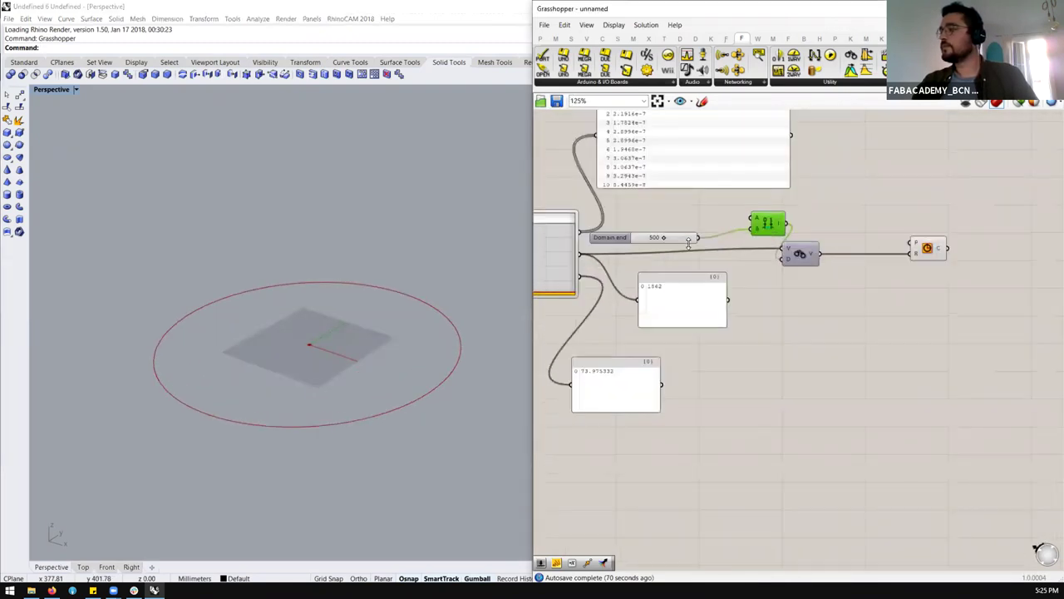
pyautogui.moveTo(688, 242); pyautogui.dragTo(703, 232)
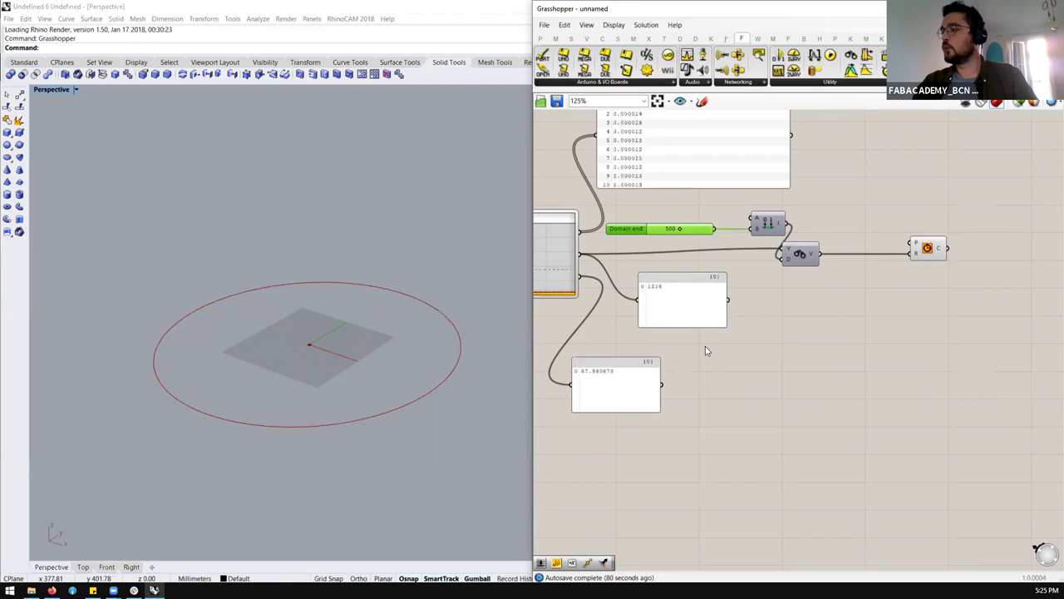
# Step: Check the Frequency Spectrum graph and its wiring, and shift the Constrain component slightly
pyautogui.moveTo(828, 311); pyautogui.dragTo(999, 319, button='right')
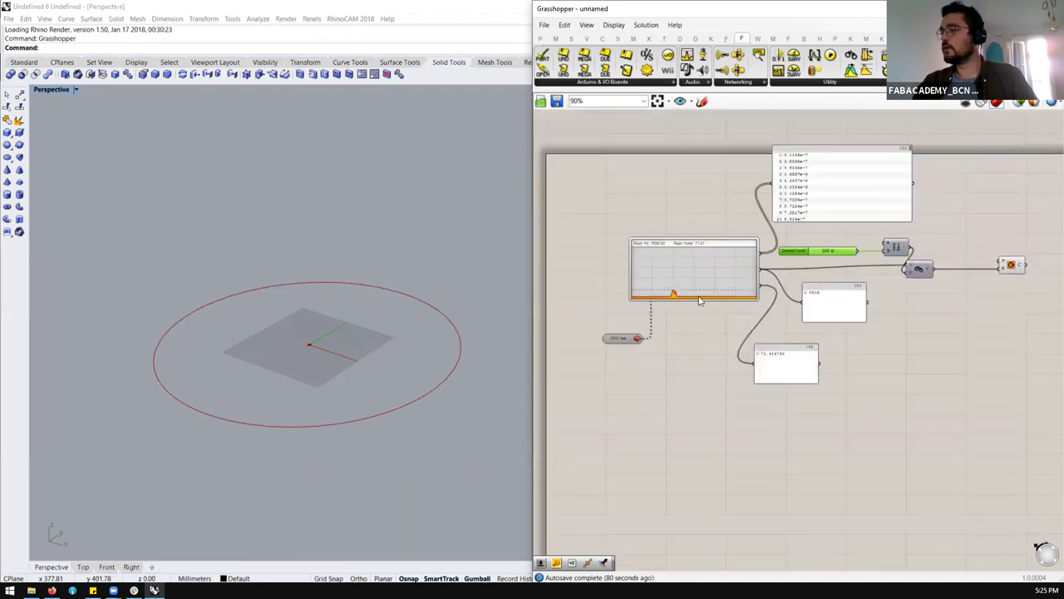
pyautogui.scroll(4, 674, 288)
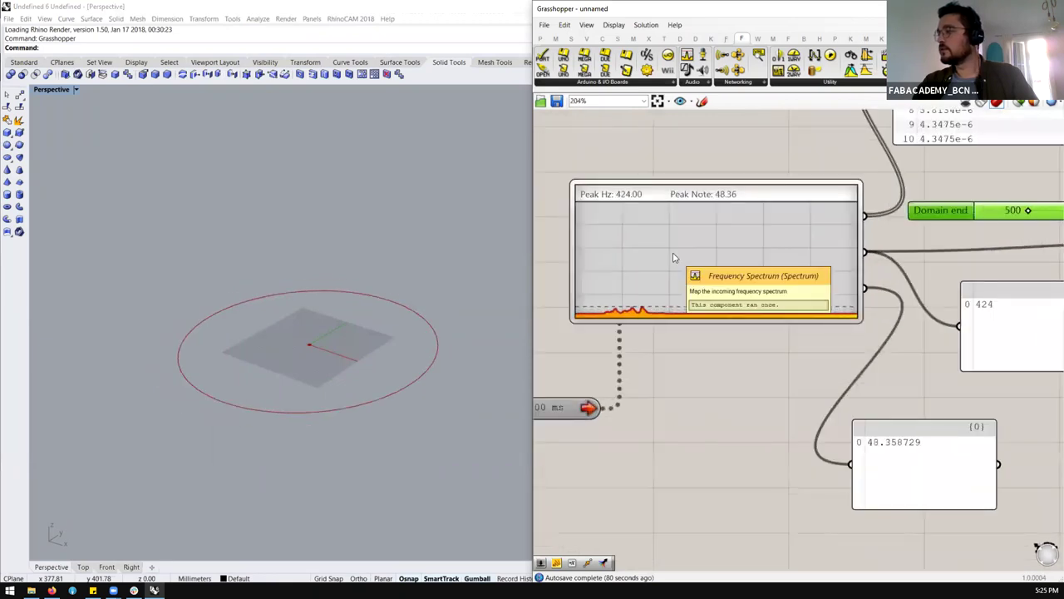
pyautogui.scroll(-4, 665, 265)
pyautogui.scroll(3, 678, 268)
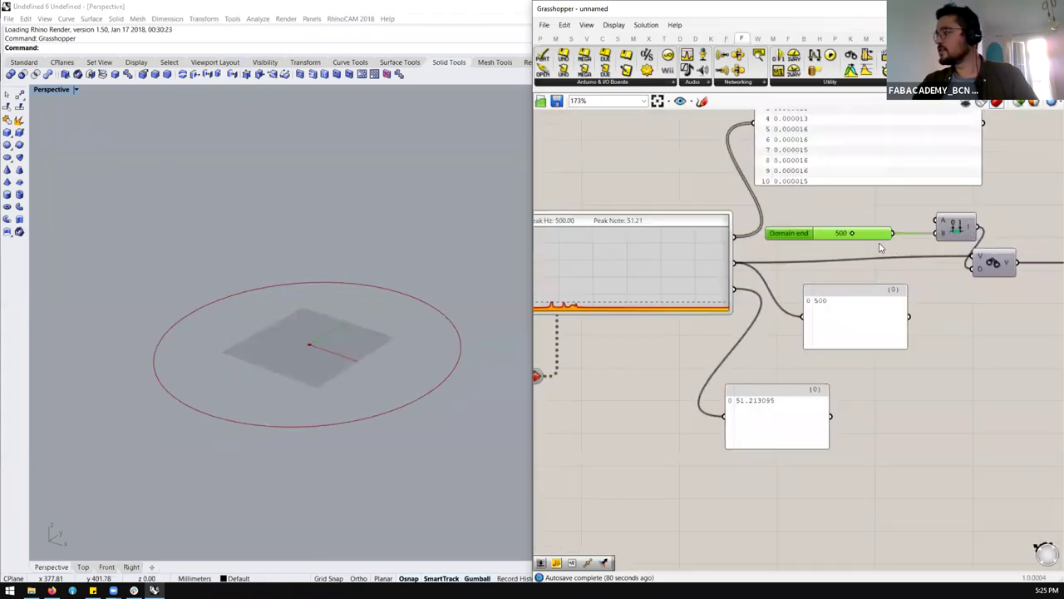
pyautogui.moveTo(679, 272); pyautogui.dragTo(479, 277, button='right')
pyautogui.click(809, 275)
pyautogui.moveTo(810, 274); pyautogui.dragTo(808, 280)
# Step: Add a Division component just below the Constrain component
pyautogui.doubleClick(820, 333)
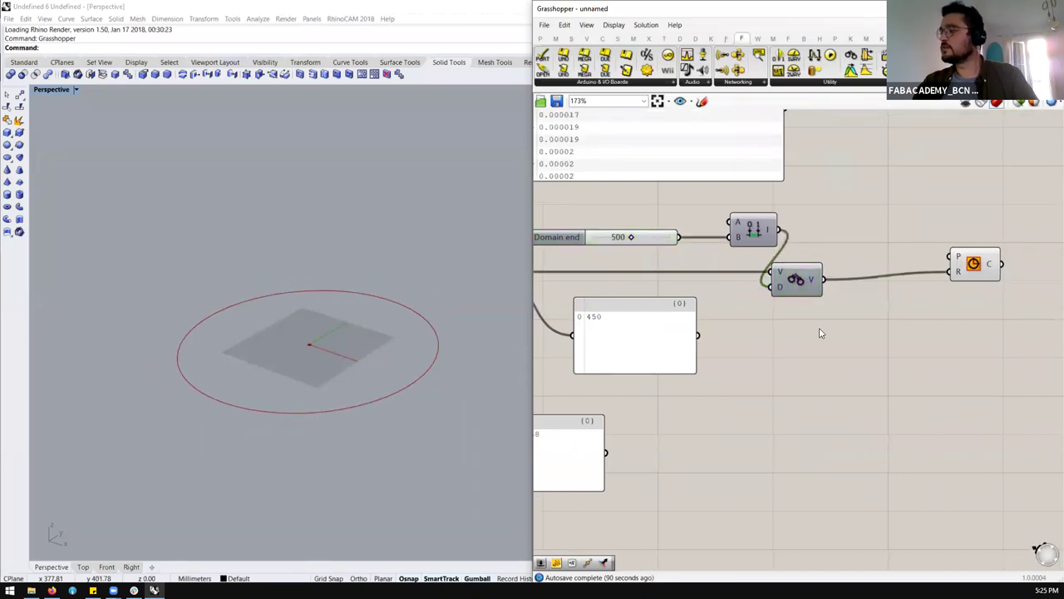
pyautogui.write('divi')
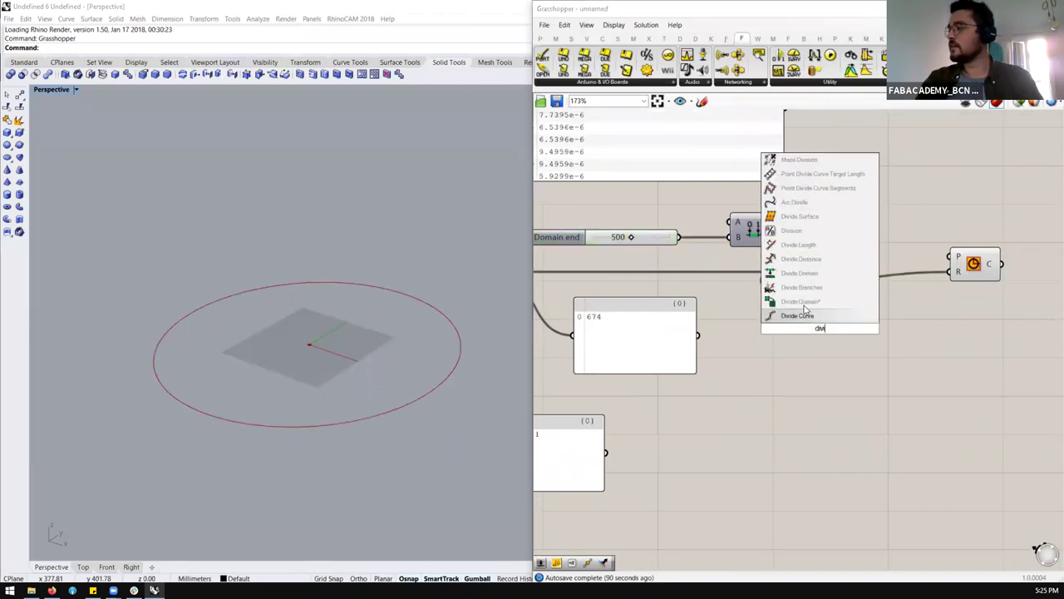
pyautogui.write('s')
pyautogui.click(815, 316)
pyautogui.scroll(-3, 815, 323)
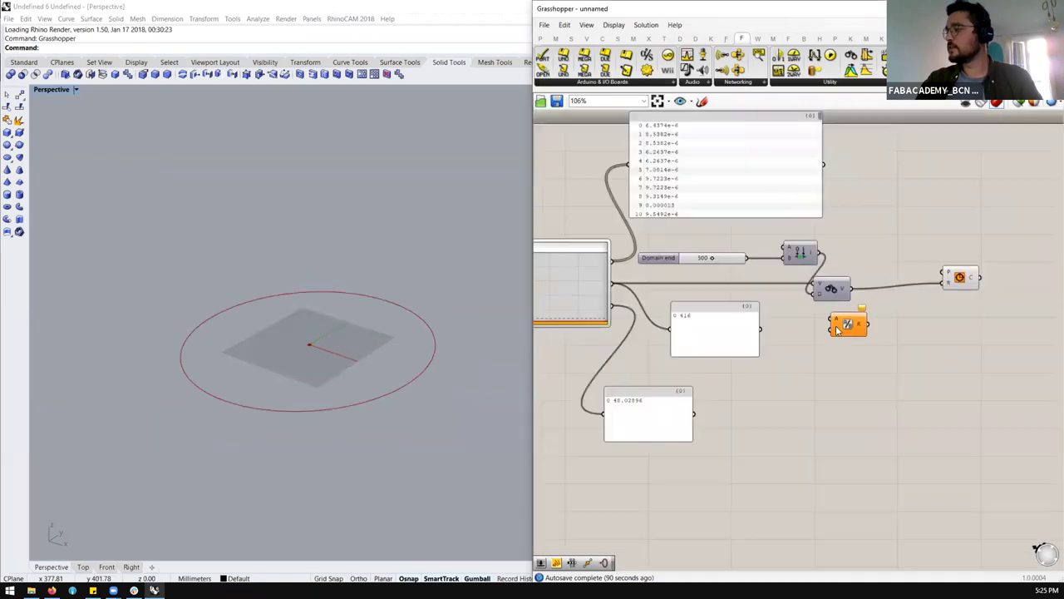
# Step: Move the two lower panels out of the way and place the Division component between the spectrum and Constrain components
pyautogui.moveTo(749, 329); pyautogui.dragTo(748, 360)
pyautogui.moveTo(632, 441); pyautogui.dragTo(619, 437)
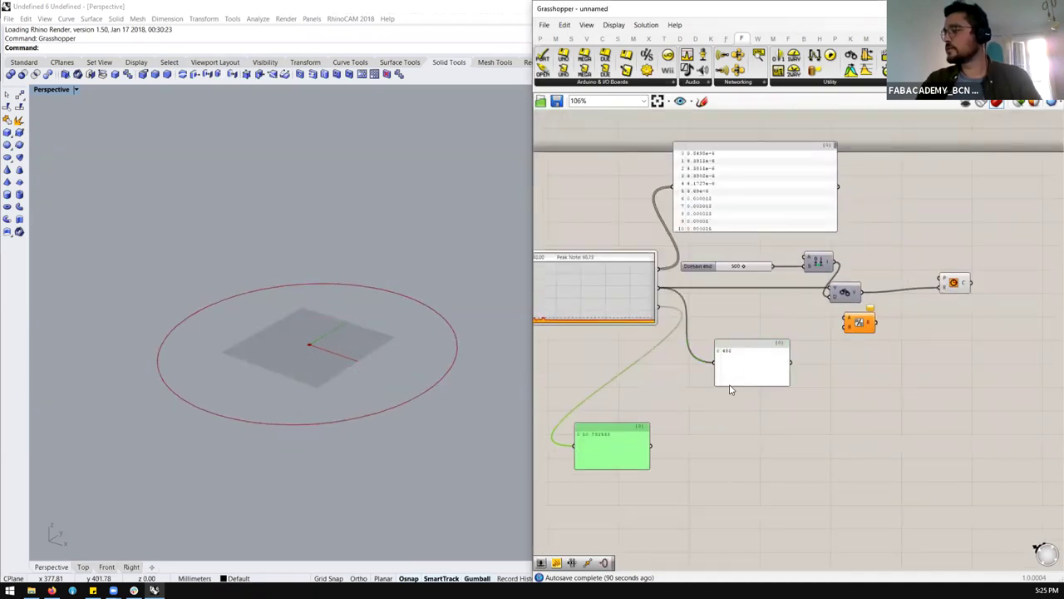
pyautogui.moveTo(752, 366); pyautogui.dragTo(742, 398)
pyautogui.moveTo(855, 323); pyautogui.dragTo(775, 312)
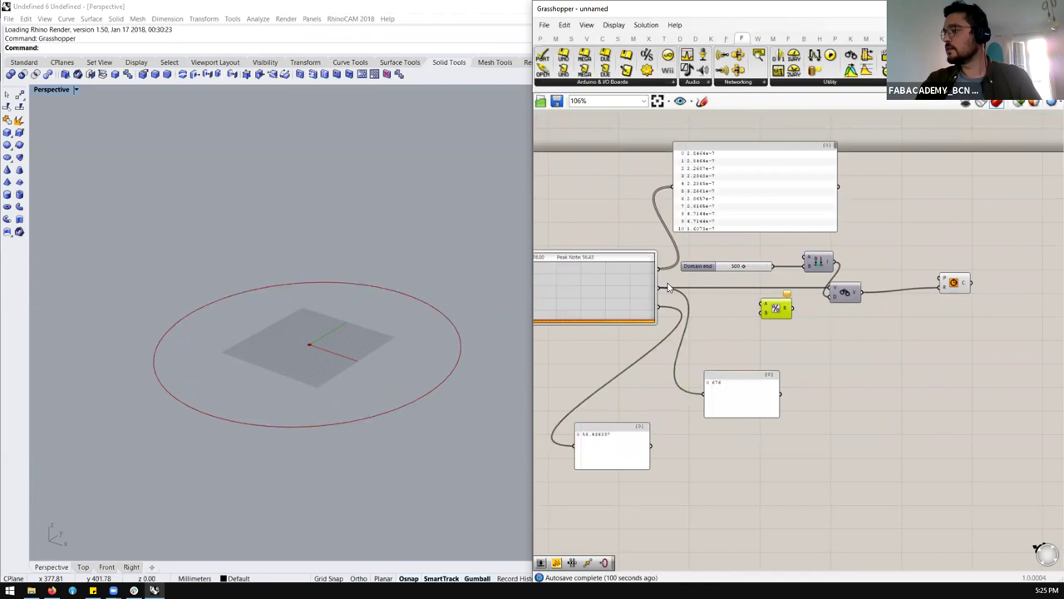
# Step: Divide the peak frequency by a slider set to 10 and feed the result to Constrain's value input and the panel
pyautogui.moveTo(657, 287); pyautogui.dragTo(767, 306)
pyautogui.doubleClick(732, 337)
pyautogui.write('10')
pyautogui.press('Return')
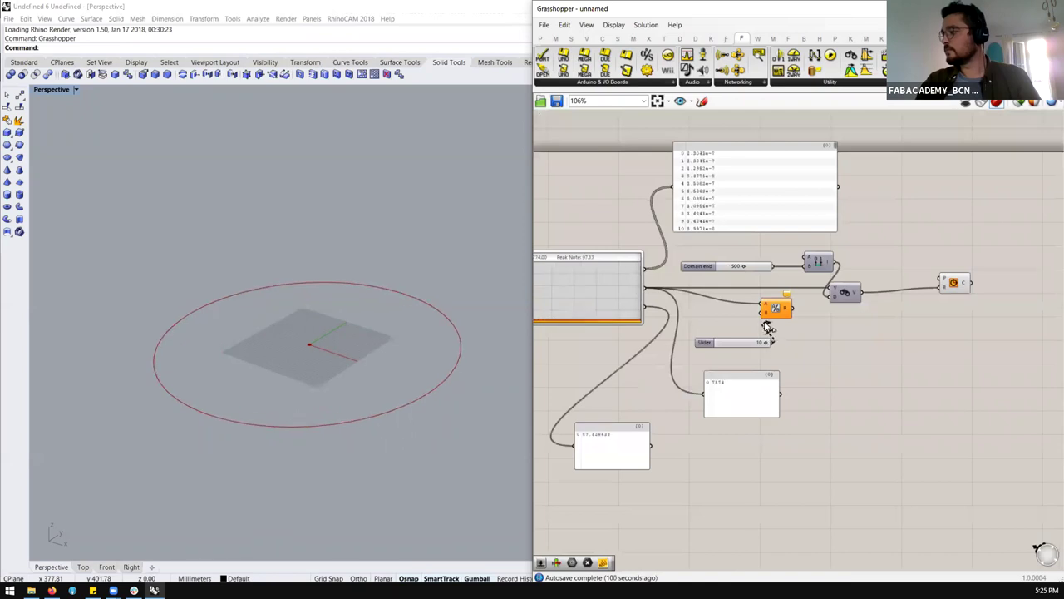
pyautogui.moveTo(794, 308); pyautogui.dragTo(844, 308)
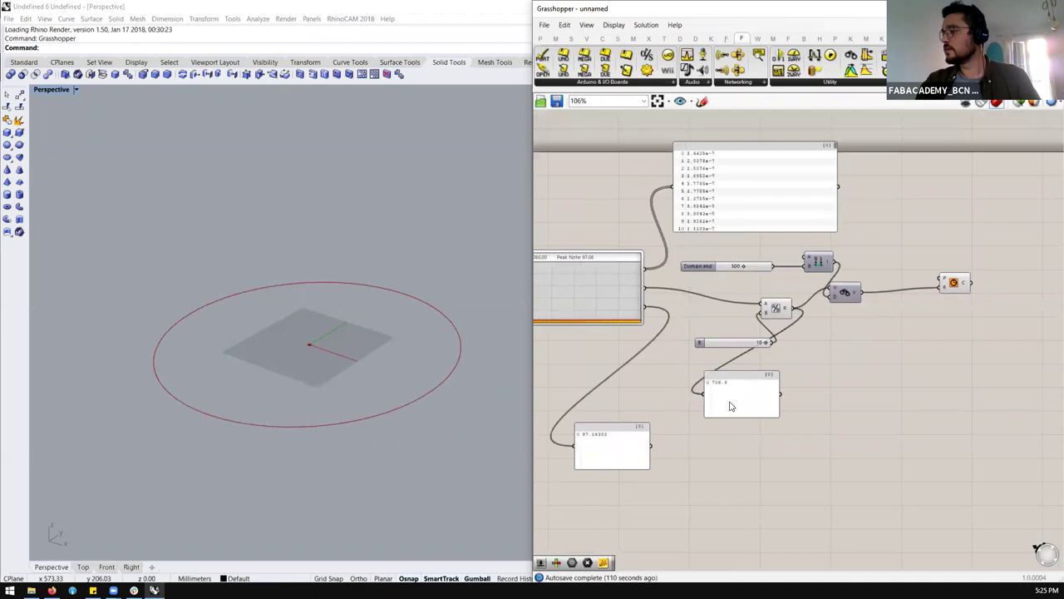
# Step: Insert a Smoothing Moving Average component between the Division result and the Constrain component's value input
pyautogui.scroll(2, 744, 401)
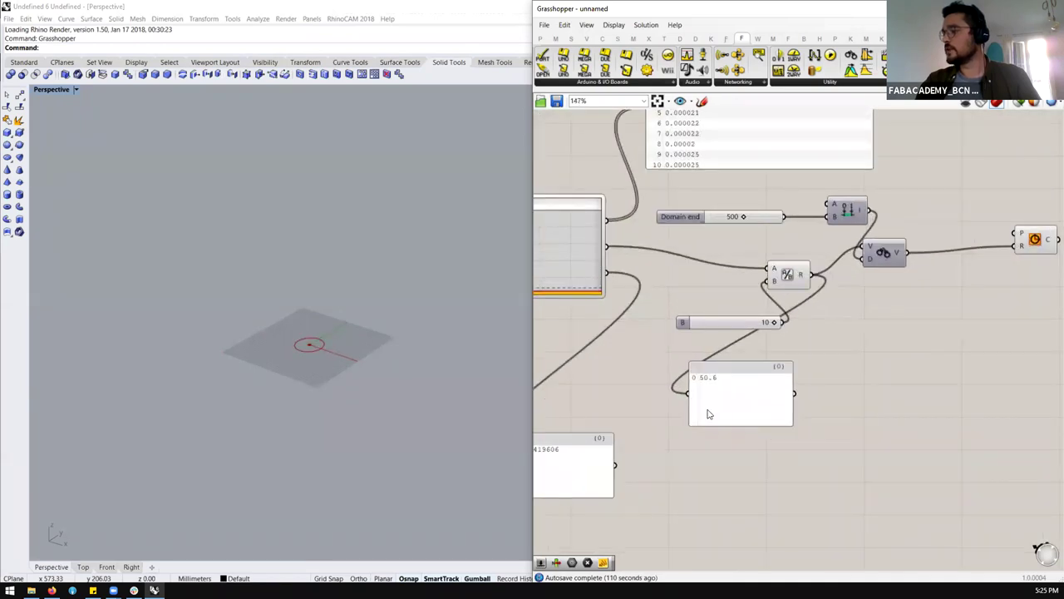
pyautogui.scroll(-1, 709, 413)
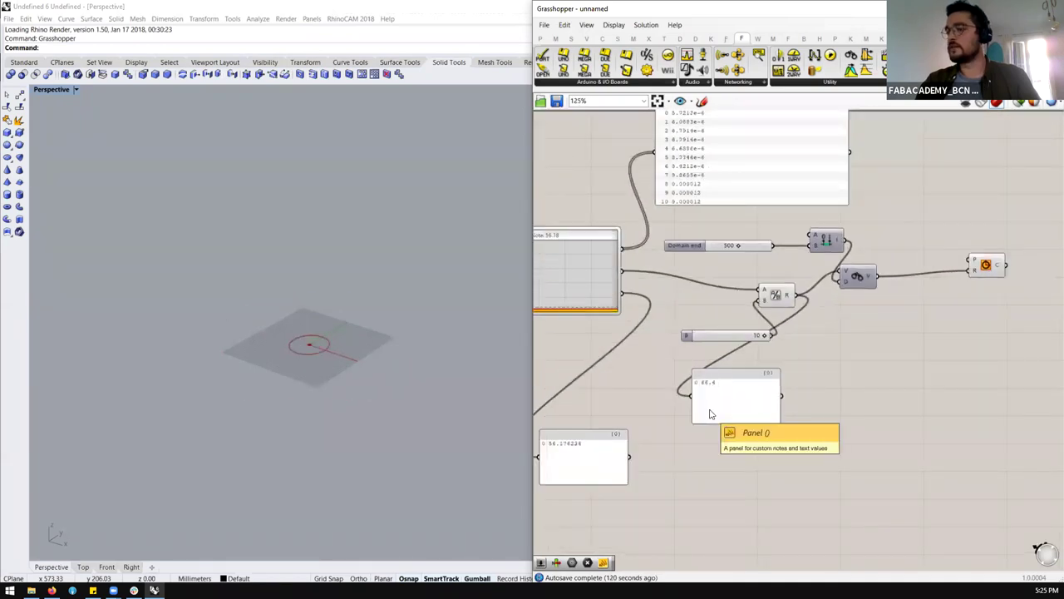
pyautogui.scroll(-3, 888, 297)
pyautogui.scroll(2, 836, 327)
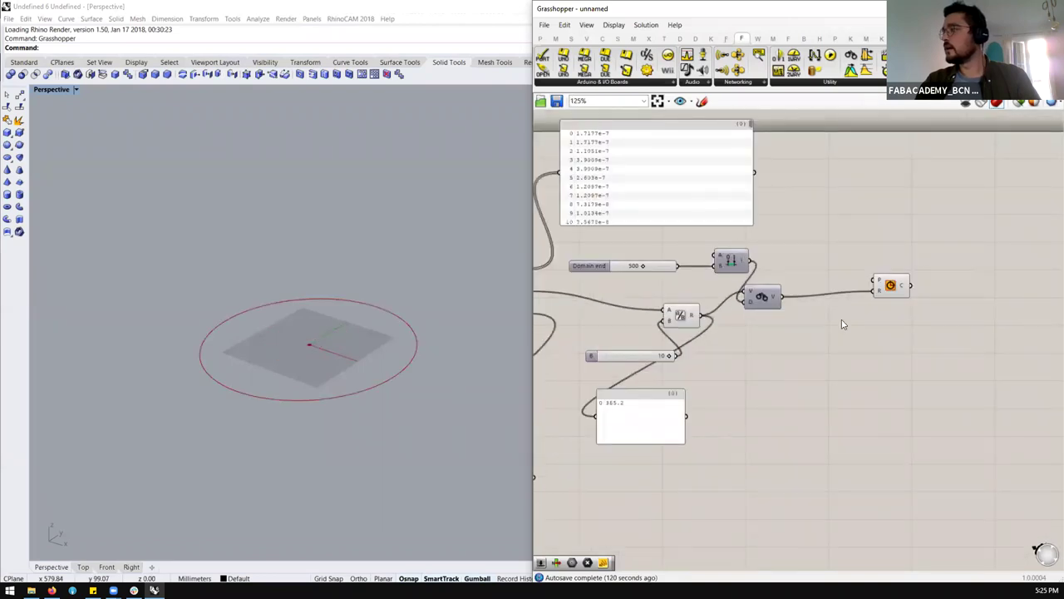
pyautogui.click(830, 81)
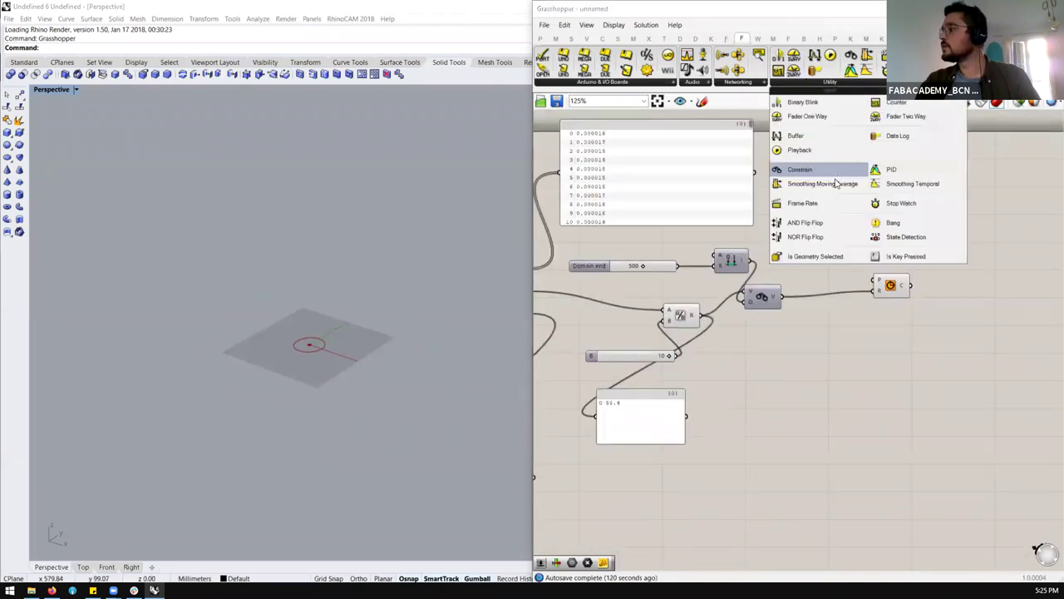
pyautogui.moveTo(826, 176); pyautogui.dragTo(847, 335)
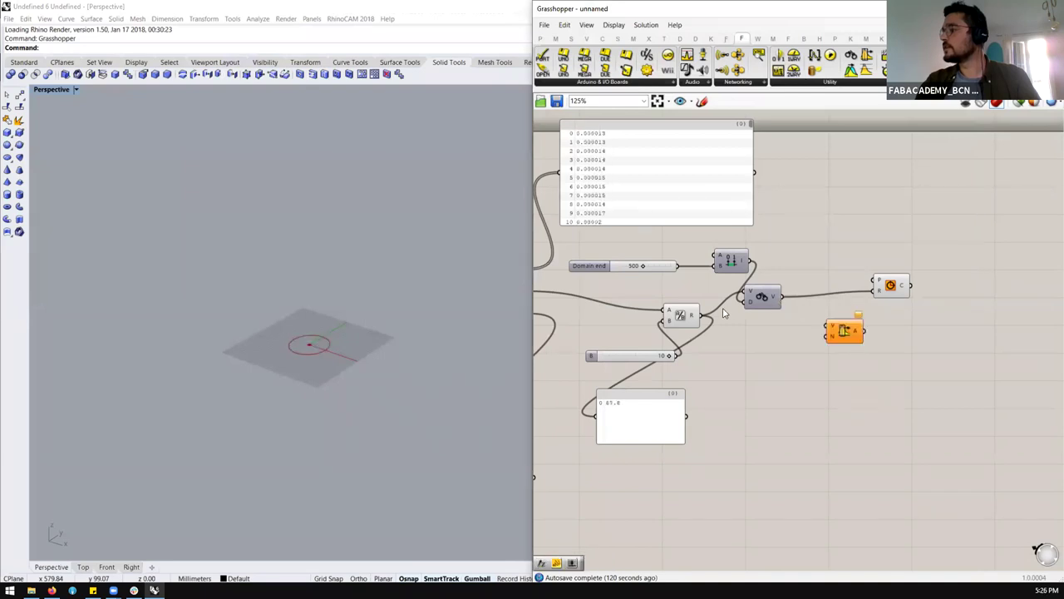
pyautogui.moveTo(703, 316); pyautogui.dragTo(831, 331)
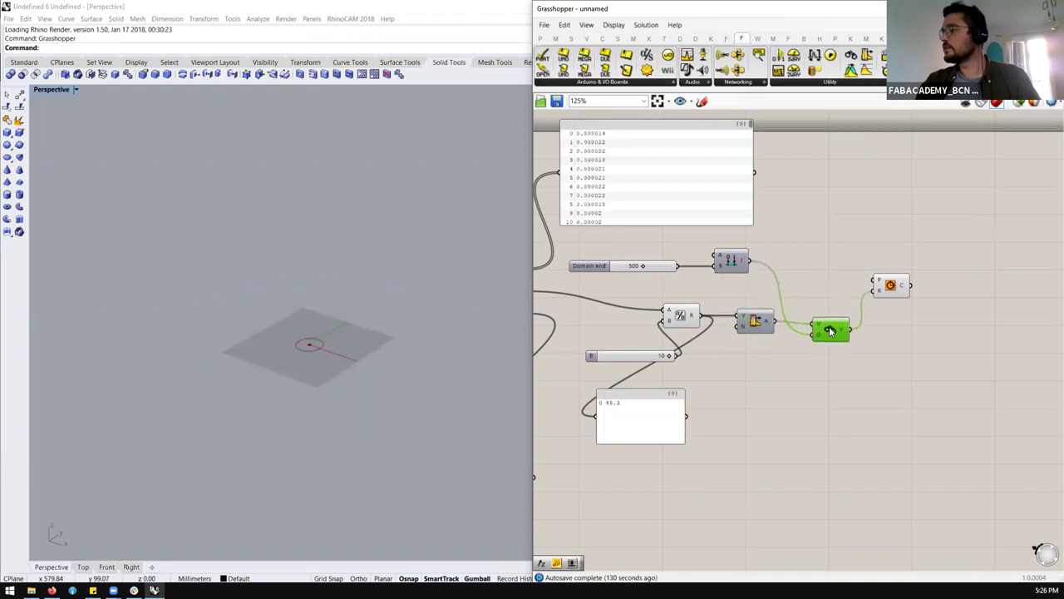
# Step: Duplicate the result panel, connect it to the smoothed average output, and shift the 10 slider away from Division
pyautogui.keyDown('alt'); pyautogui.moveTo(682, 407); pyautogui.dragTo(832, 385); pyautogui.keyUp('alt')
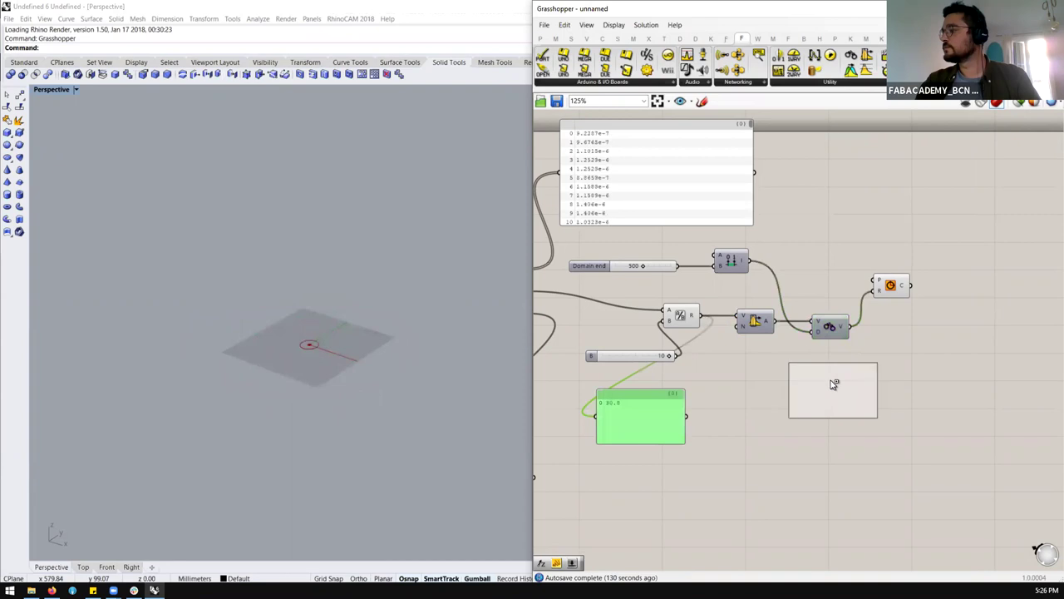
pyautogui.moveTo(782, 323); pyautogui.dragTo(792, 414)
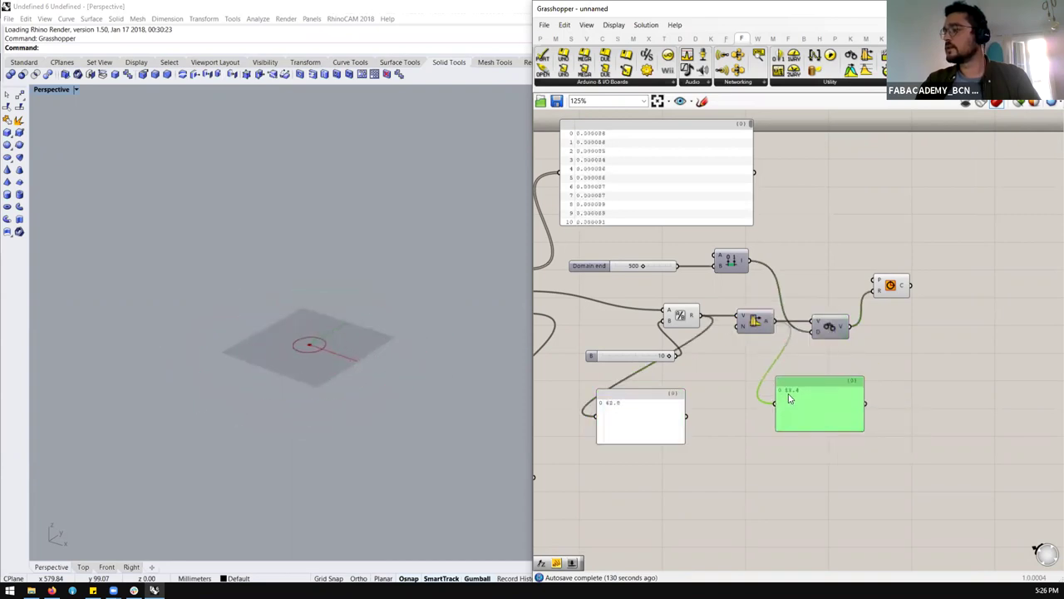
pyautogui.moveTo(651, 359); pyautogui.dragTo(626, 347)
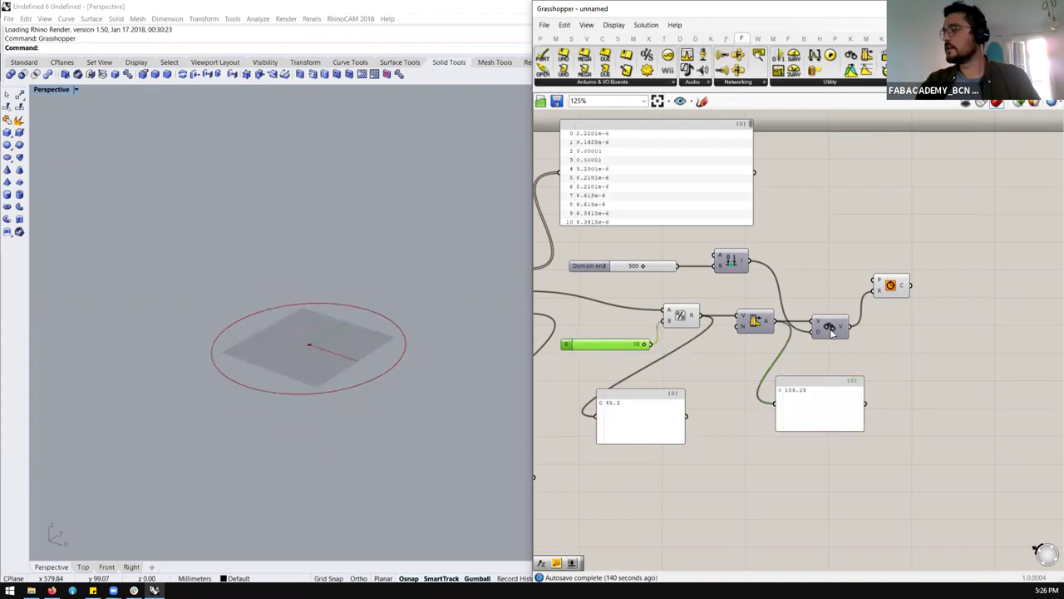
# Step: Add a slider set to 50 for the sample count of the Smoothing Moving Average component
pyautogui.doubleClick(733, 362)
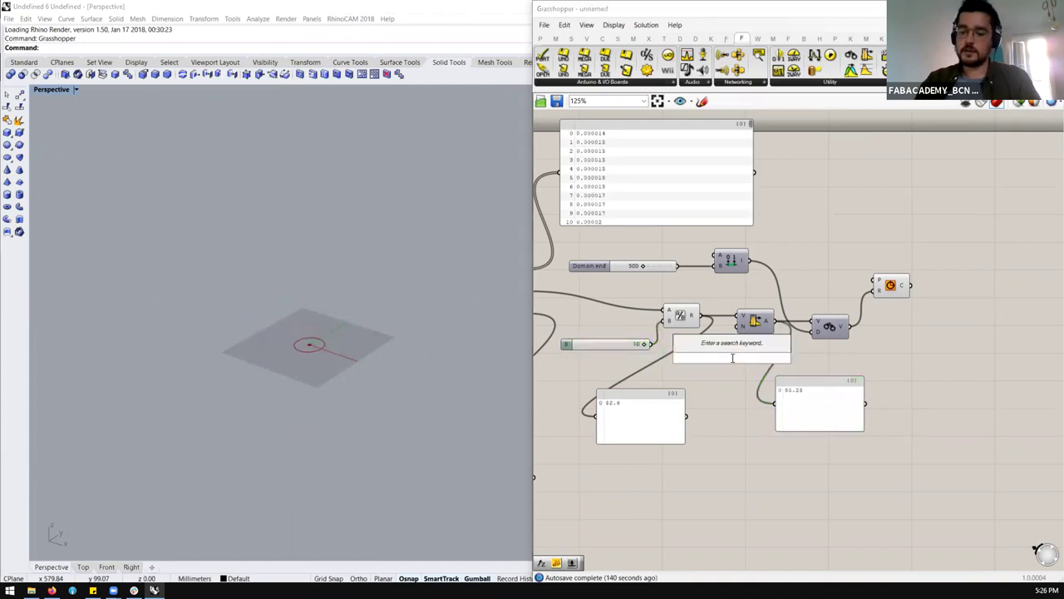
pyautogui.write('50')
pyautogui.press('Return')
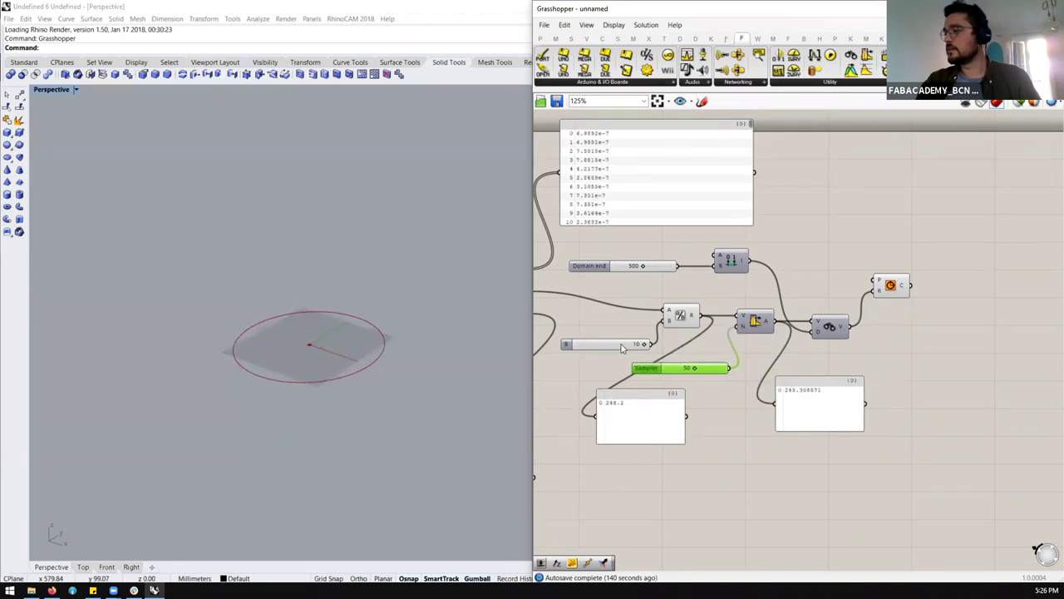
# Step: Use the 50 Samples slider as Division's B input too, and remove the 10 slider
pyautogui.moveTo(621, 347); pyautogui.dragTo(607, 341)
pyautogui.doubleClick(597, 321)
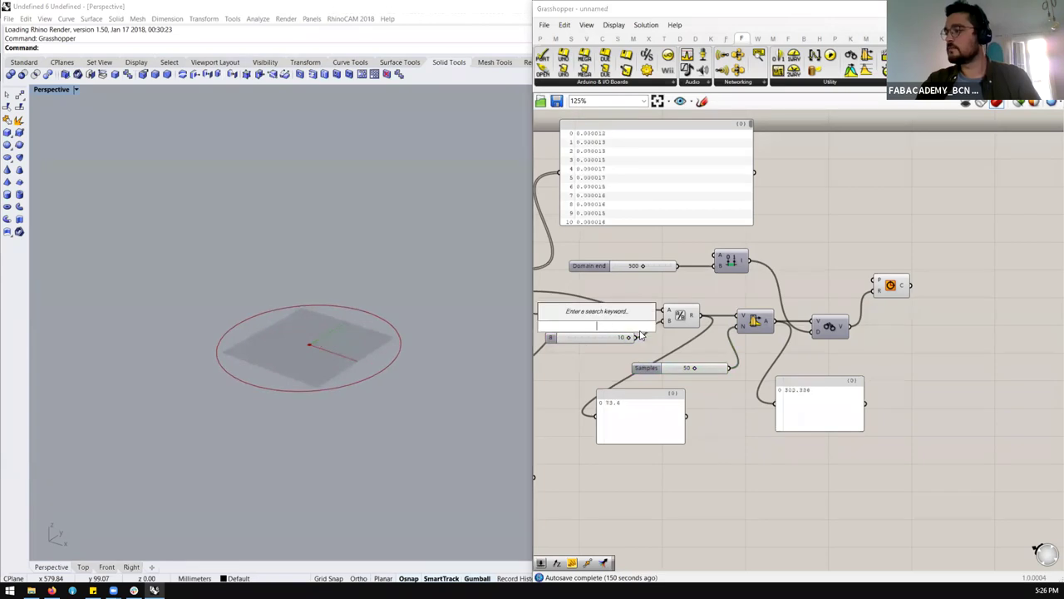
pyautogui.press('Escape')
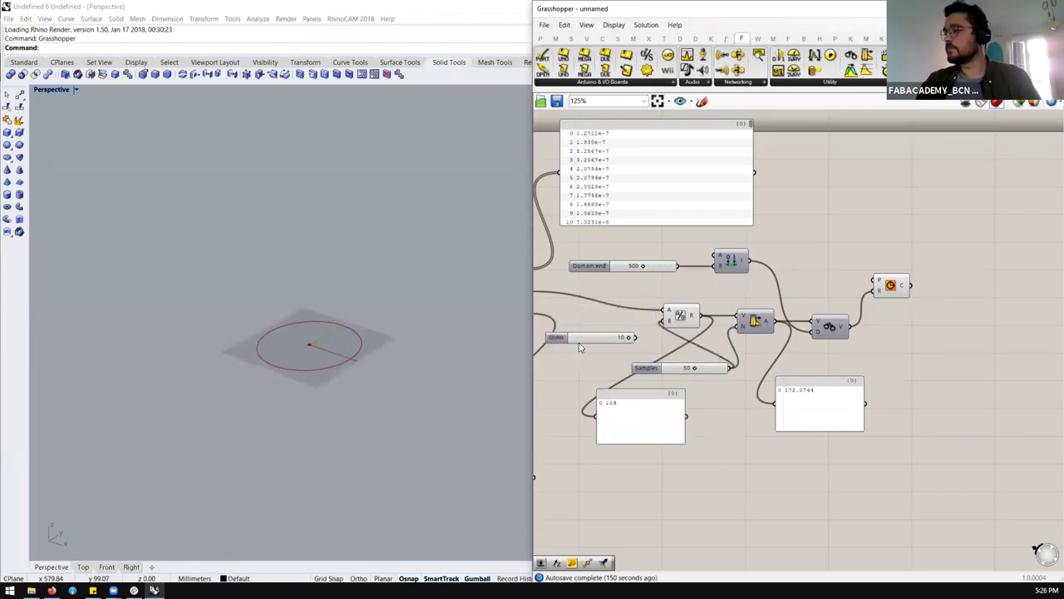
pyautogui.click(580, 341)
# Step: Select the whole frequency-driven circle definition and move it up above the spectrum components to free canvas space
pyautogui.scroll(-3, 565, 341)
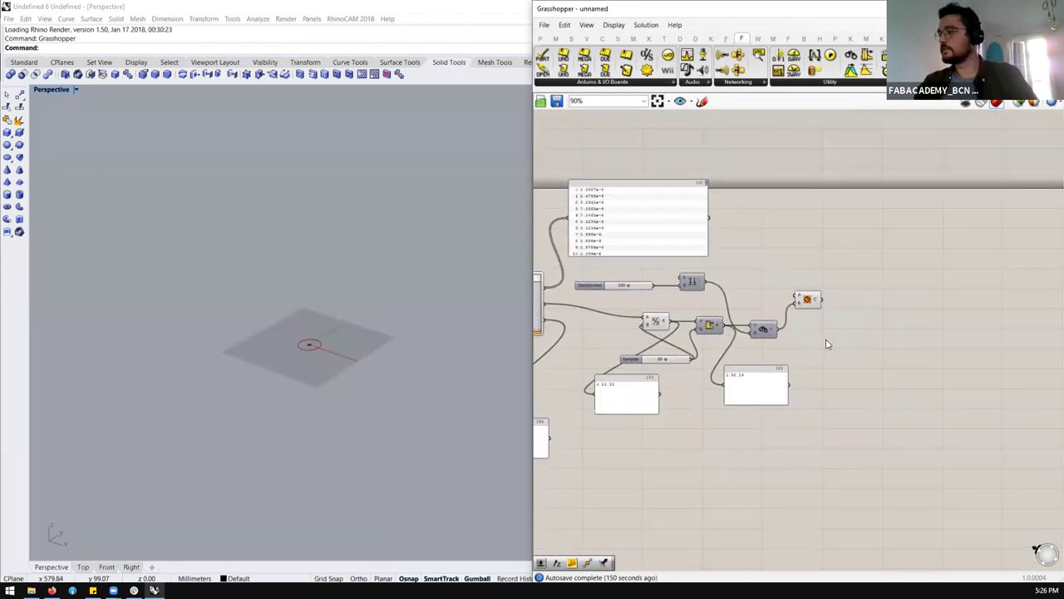
pyautogui.scroll(3, 797, 357)
pyautogui.scroll(5, 302, 347)
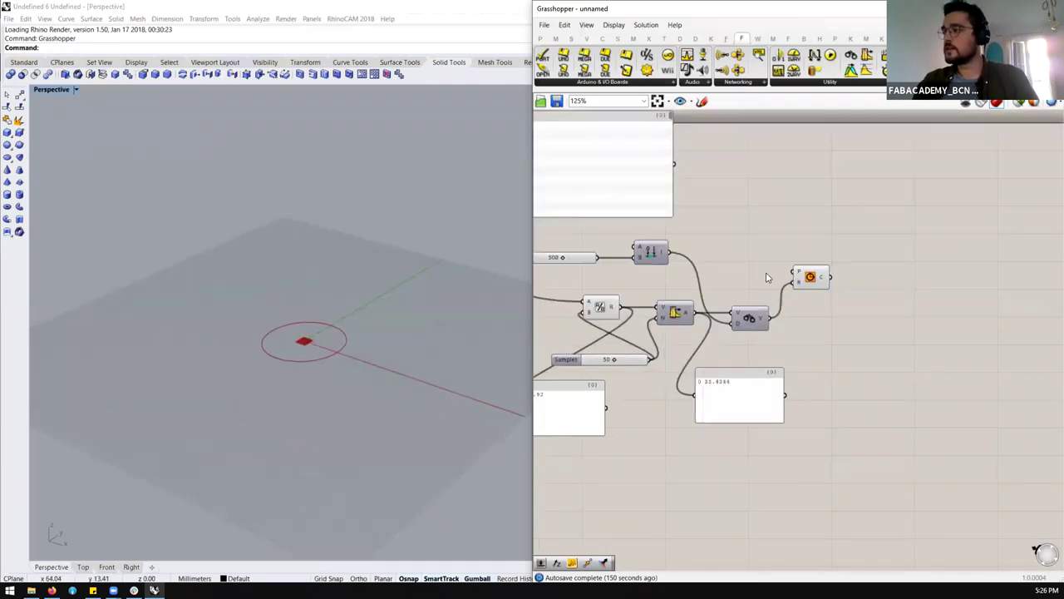
pyautogui.scroll(-4, 757, 312)
pyautogui.click(746, 309)
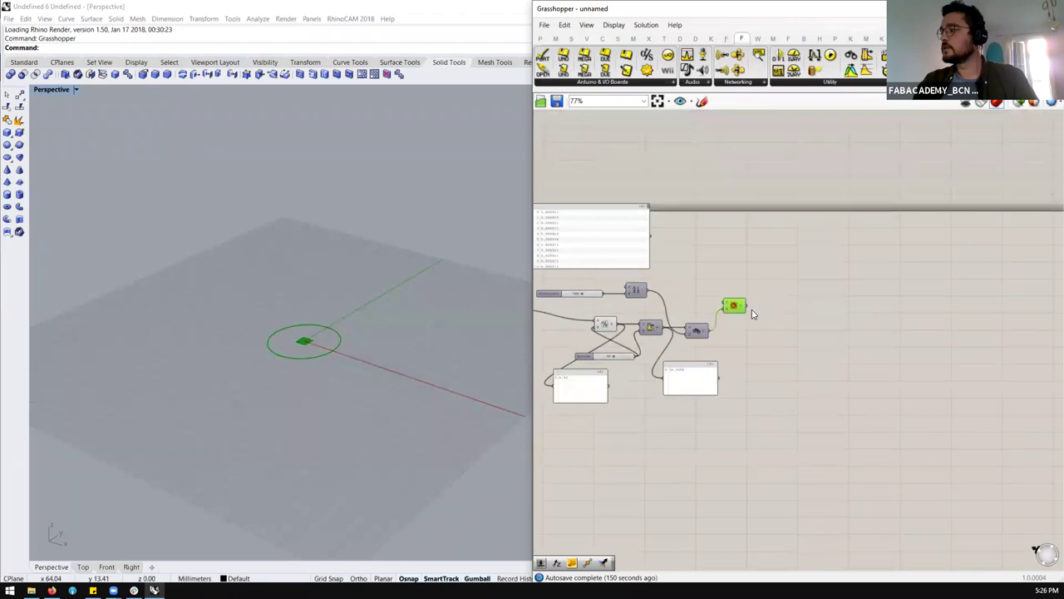
pyautogui.scroll(-3, 805, 301)
pyautogui.moveTo(807, 272); pyautogui.dragTo(665, 376)
pyautogui.click(841, 286)
pyautogui.scroll(2, 807, 296)
pyautogui.moveTo(801, 292); pyautogui.dragTo(587, 404)
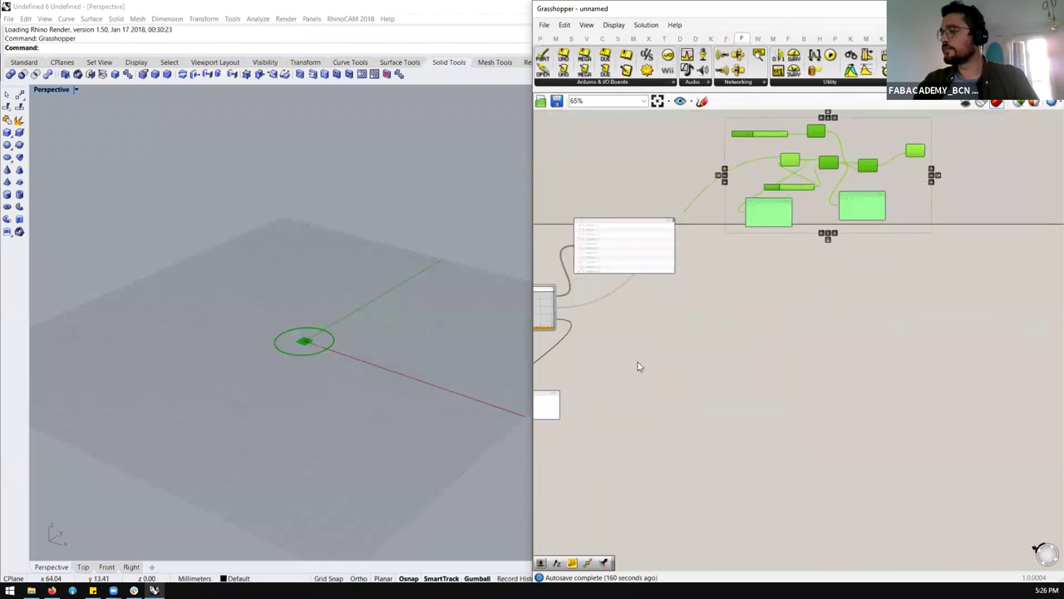
pyautogui.scroll(2, 599, 352)
pyautogui.scroll(-2, 356, 398)
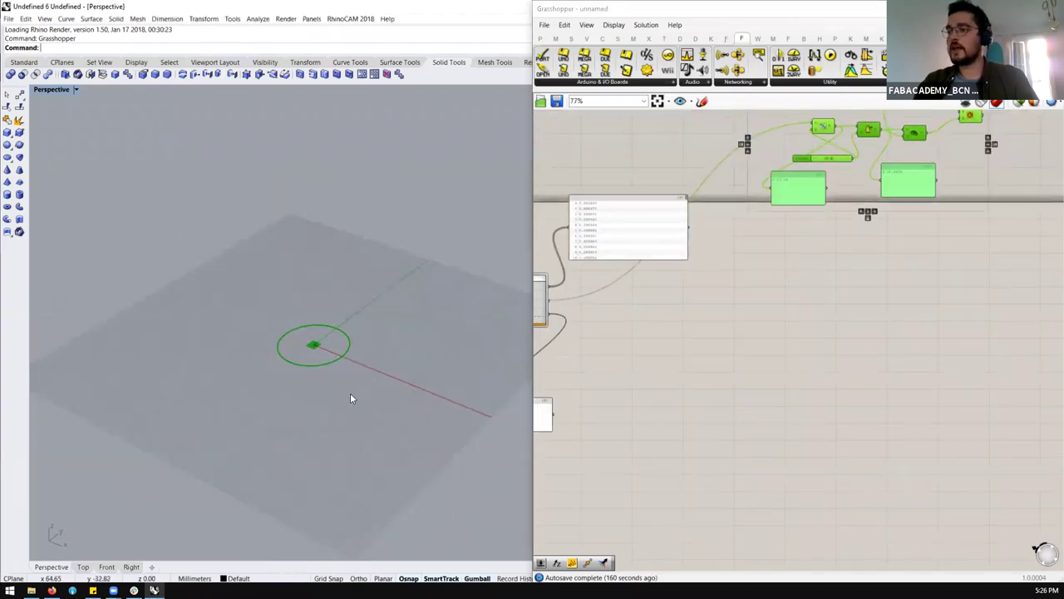
# Step: Add a new Circle component in the free canvas area beside the spectrum outputs
pyautogui.doubleClick(678, 334)
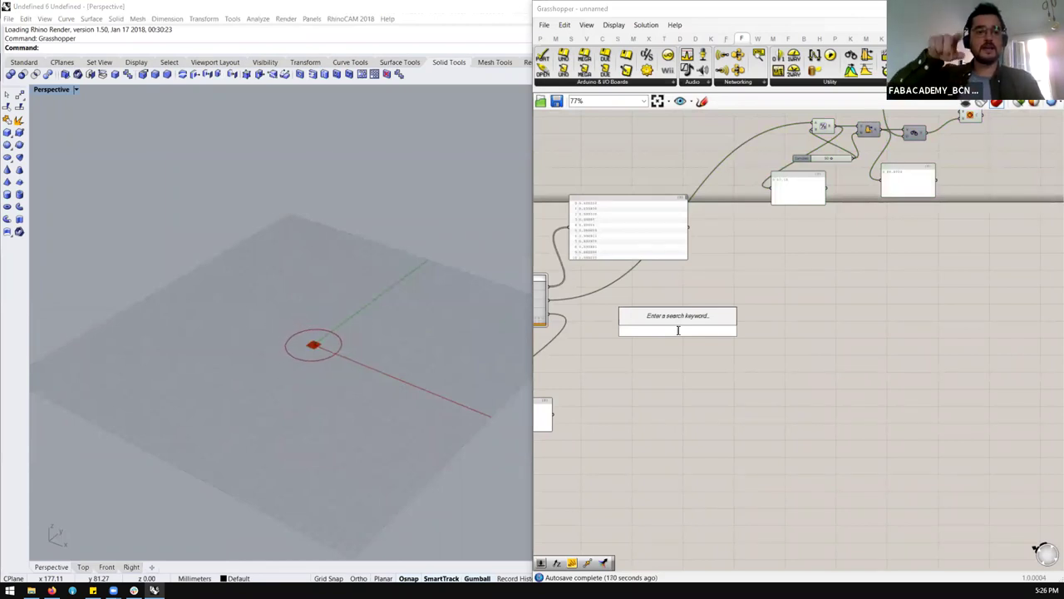
pyautogui.write('cir')
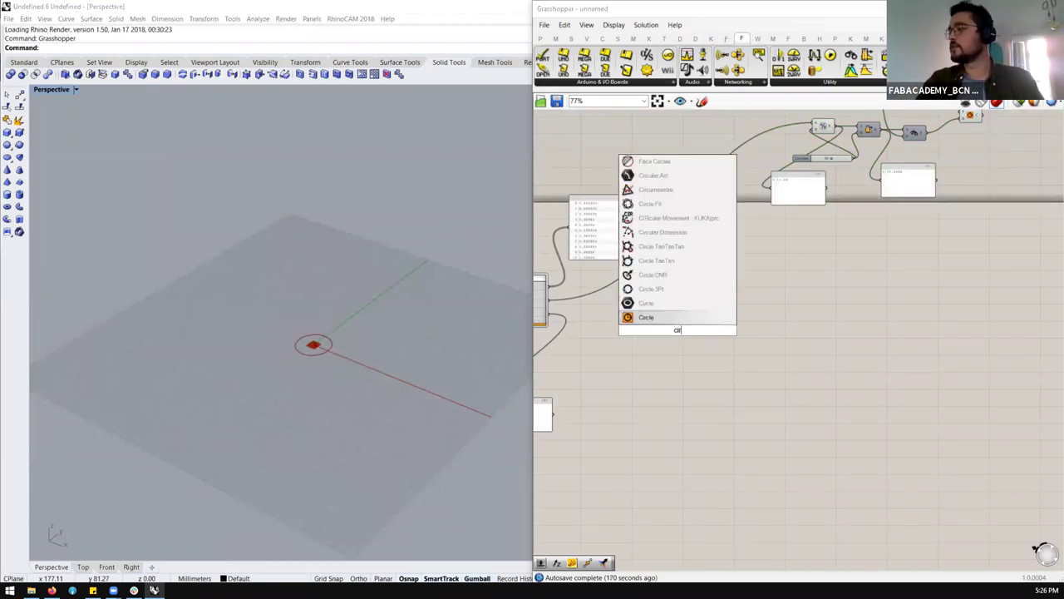
pyautogui.click(647, 317)
pyautogui.moveTo(677, 332); pyautogui.dragTo(734, 355)
# Step: Select the earlier circle definition and turn off its preview in the viewport
pyautogui.scroll(-3, 757, 333)
pyautogui.moveTo(969, 115); pyautogui.dragTo(750, 238)
pyautogui.middleClick(806, 196)
pyautogui.click(835, 162)
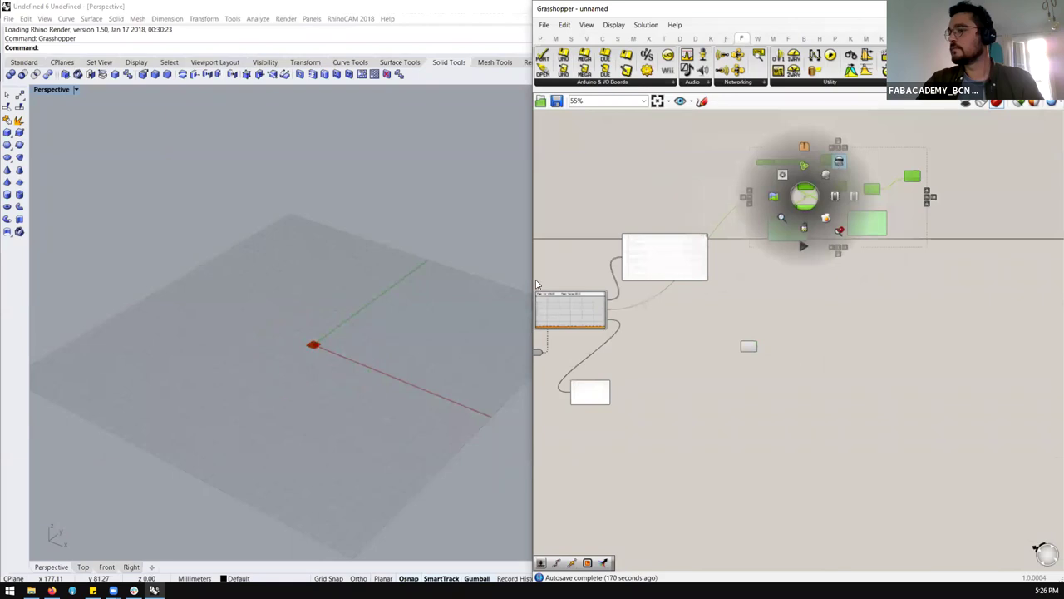
# Step: Drive the new Circle's radius with a slider set to 100 and place the component next to it
pyautogui.scroll(3, 672, 363)
pyautogui.scroll(2, 751, 337)
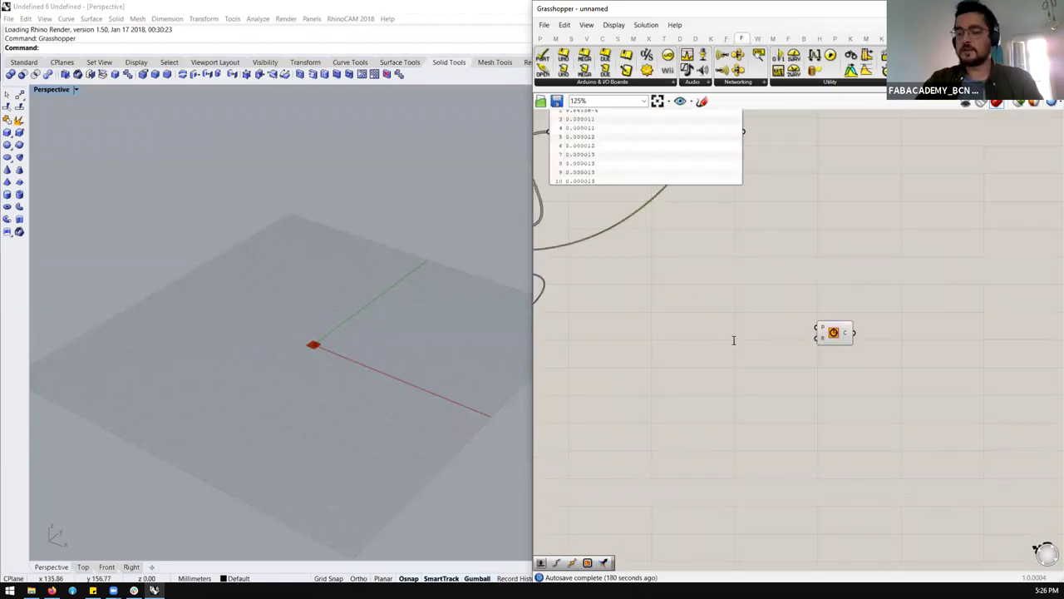
pyautogui.doubleClick(734, 343)
pyautogui.press('Return')
pyautogui.moveTo(775, 339); pyautogui.dragTo(825, 338)
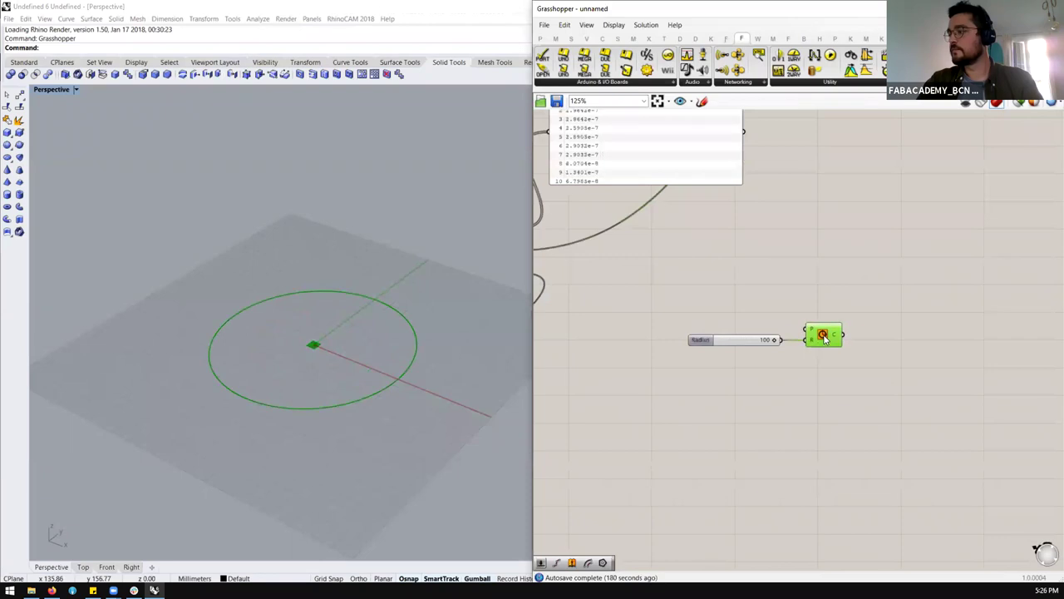
# Step: Add a Divide Curve component and connect the new circle to its curve input
pyautogui.doubleClick(883, 304)
pyautogui.write('divi')
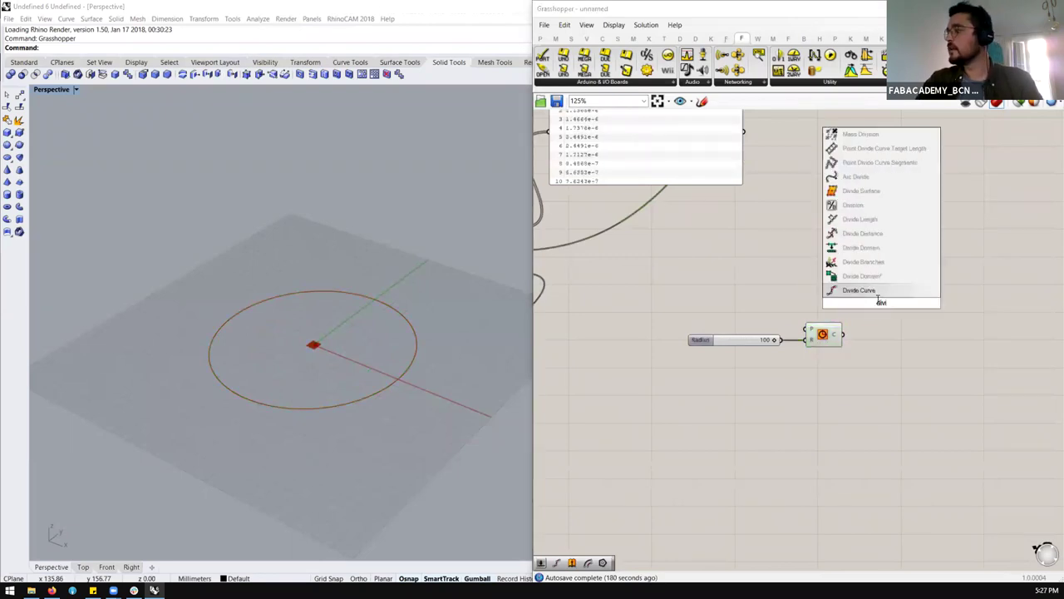
pyautogui.click(860, 290)
pyautogui.moveTo(842, 335); pyautogui.dragTo(946, 347)
pyautogui.click(841, 408)
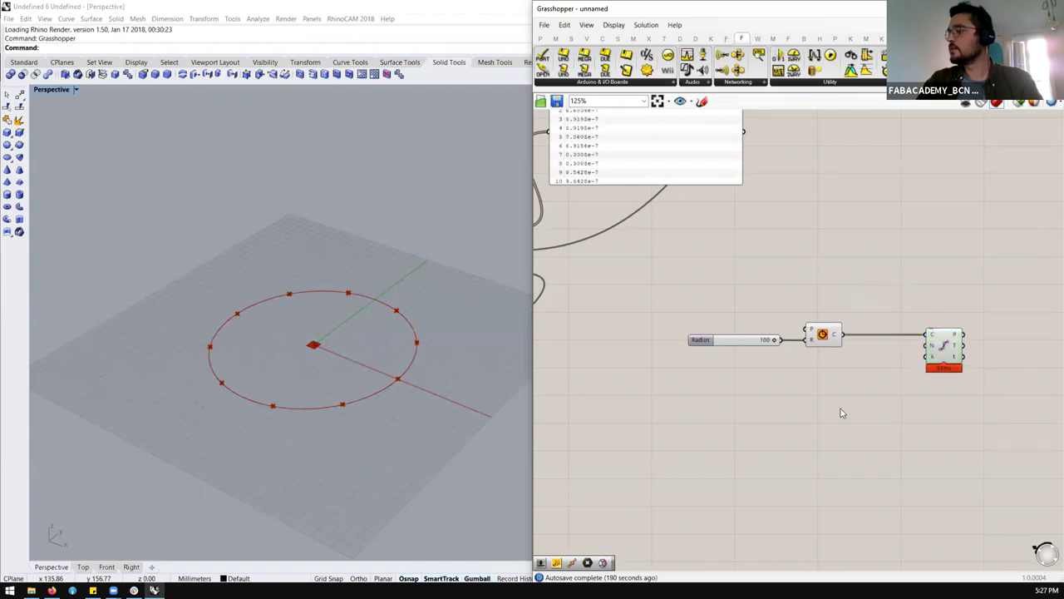
# Step: Set Divide Curve's division count with a slider of 50
pyautogui.doubleClick(840, 409)
pyautogui.write('10')
pyautogui.press('Return')
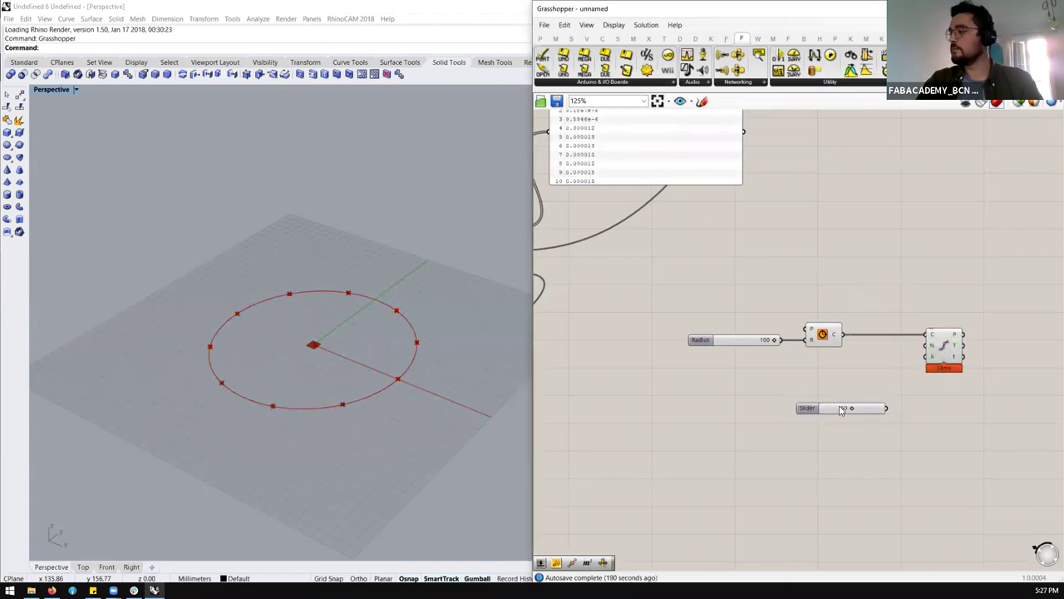
pyautogui.moveTo(888, 409); pyautogui.dragTo(925, 344)
pyautogui.scroll(-2, 943, 338)
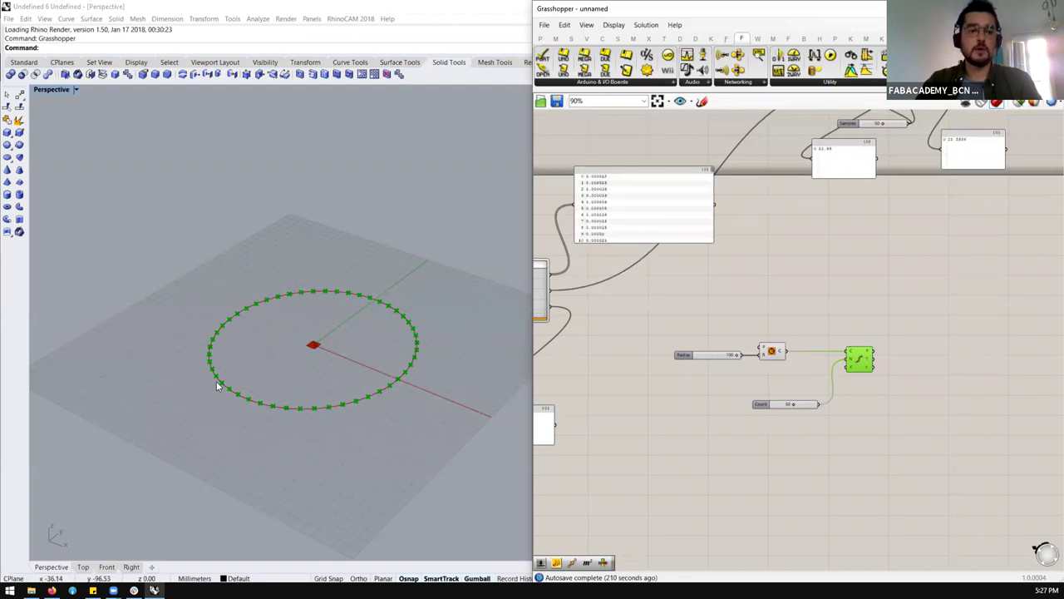
# Step: Select Divide Curve and its Count slider and nudge them closer to the Circle component
pyautogui.scroll(2, 863, 382)
pyautogui.moveTo(882, 428); pyautogui.dragTo(822, 363)
pyautogui.press('Left')
pyautogui.press('Left')
pyautogui.press('Left')
pyautogui.press('Left')
pyautogui.press('Left')
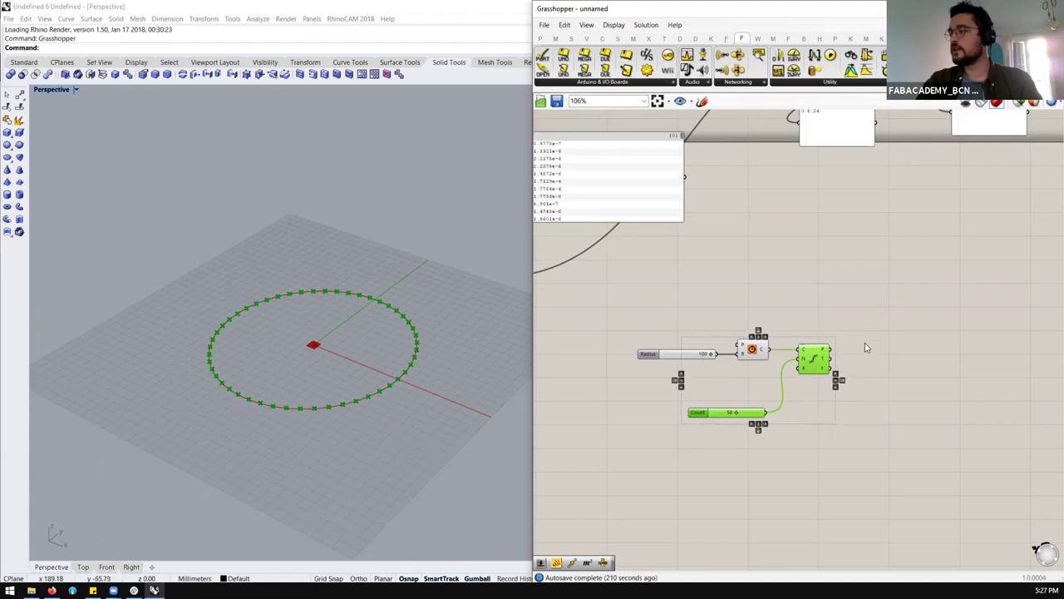
# Step: Add a Vector 2Pt component and connect Divide Curve's points to its B input
pyautogui.click(894, 332)
pyautogui.doubleClick(894, 332)
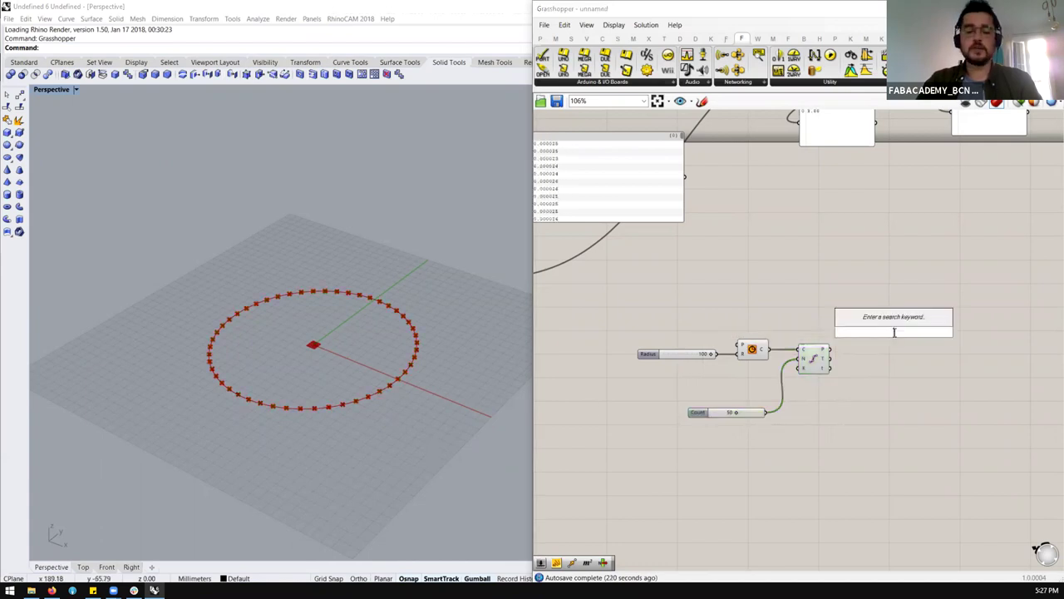
pyautogui.write('ve to')
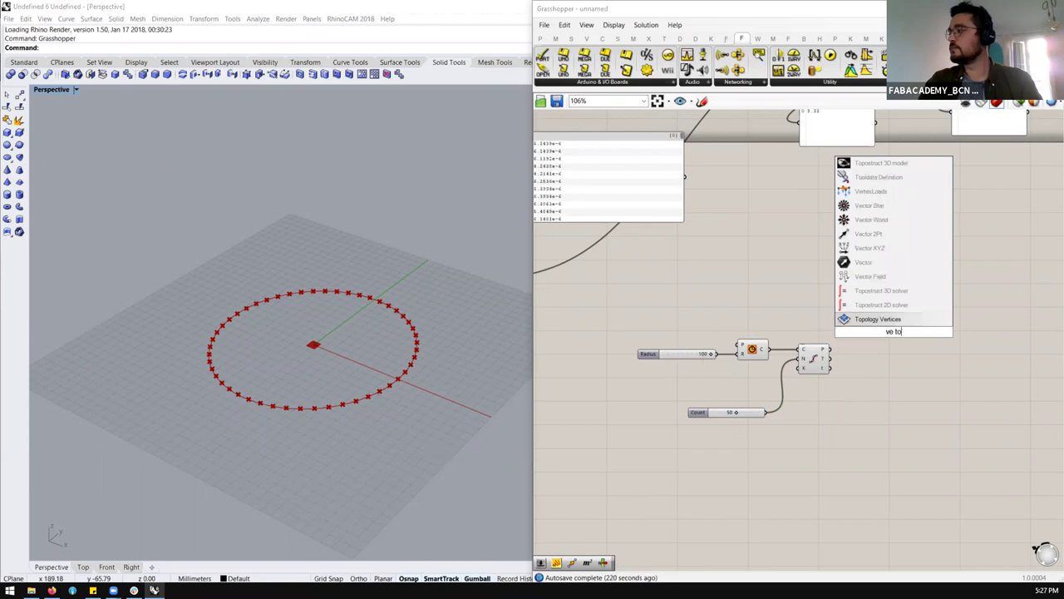
pyautogui.press('BackSpace')
pyautogui.press('BackSpace')
pyautogui.press('BackSpace')
pyautogui.write('ctor')
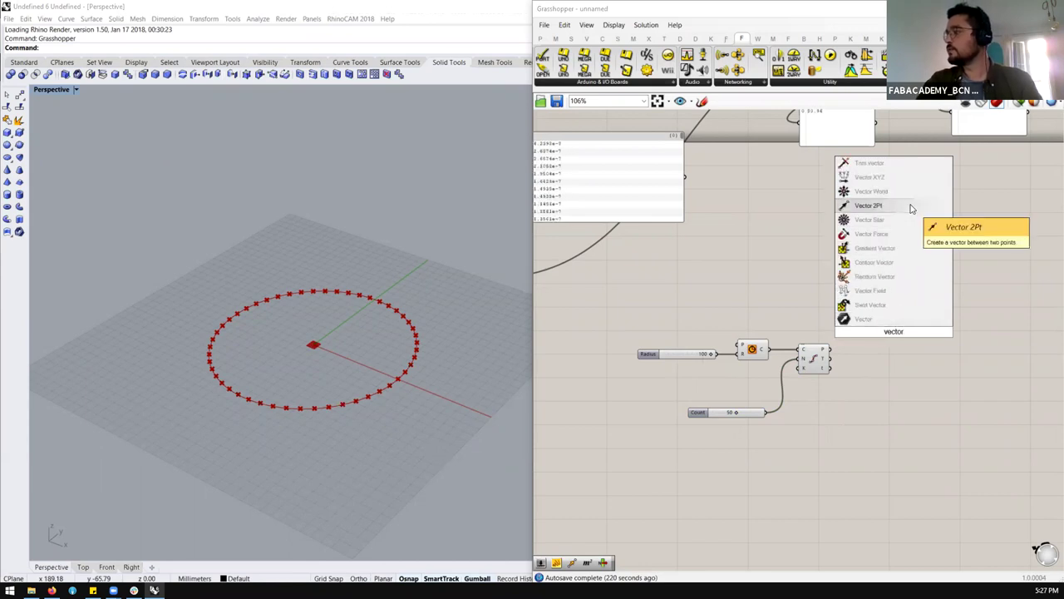
pyautogui.click(913, 206)
pyautogui.scroll(1, 879, 351)
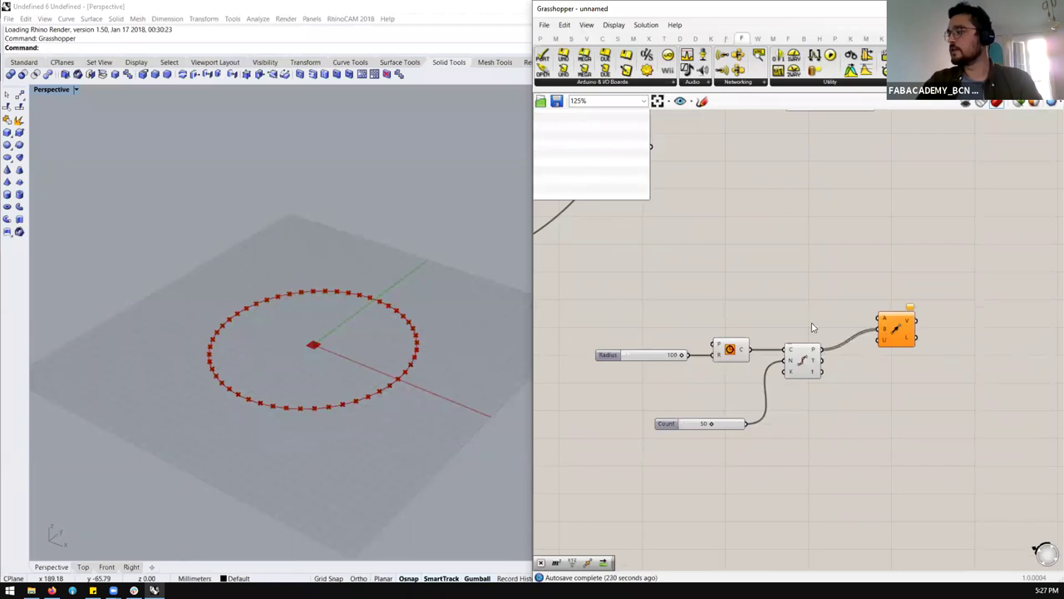
# Step: Add an Area component fed by the Circle and connect its centroid to Vector 2Pt's A input
pyautogui.click(734, 356)
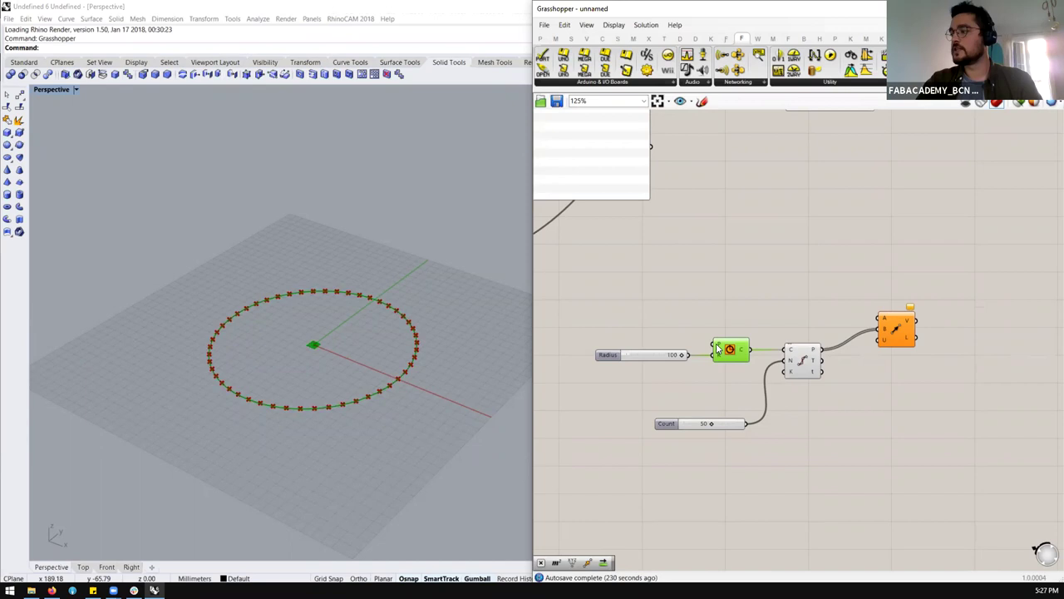
pyautogui.doubleClick(760, 304)
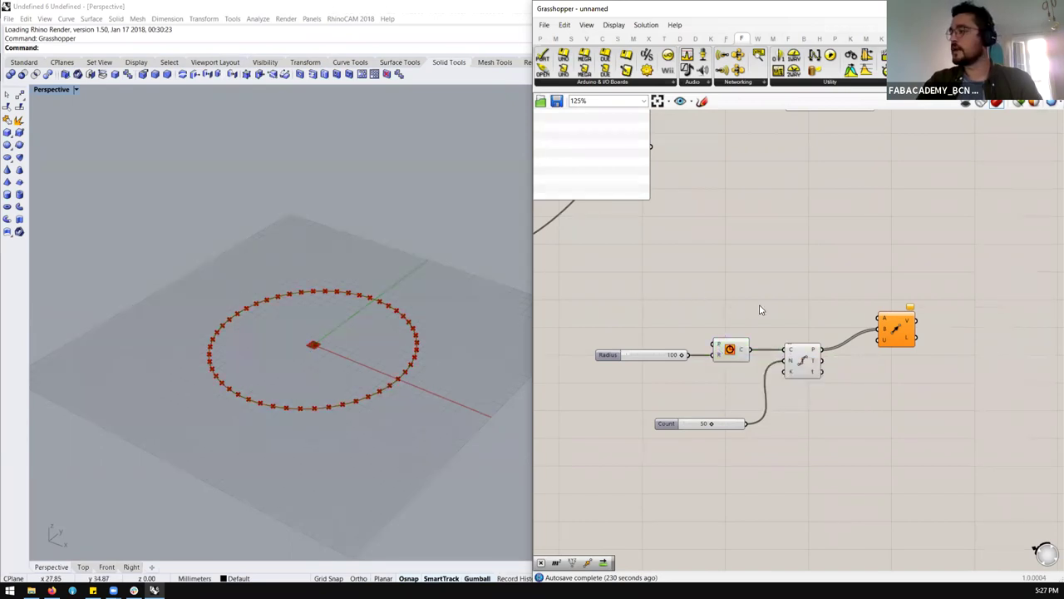
pyautogui.write('para')
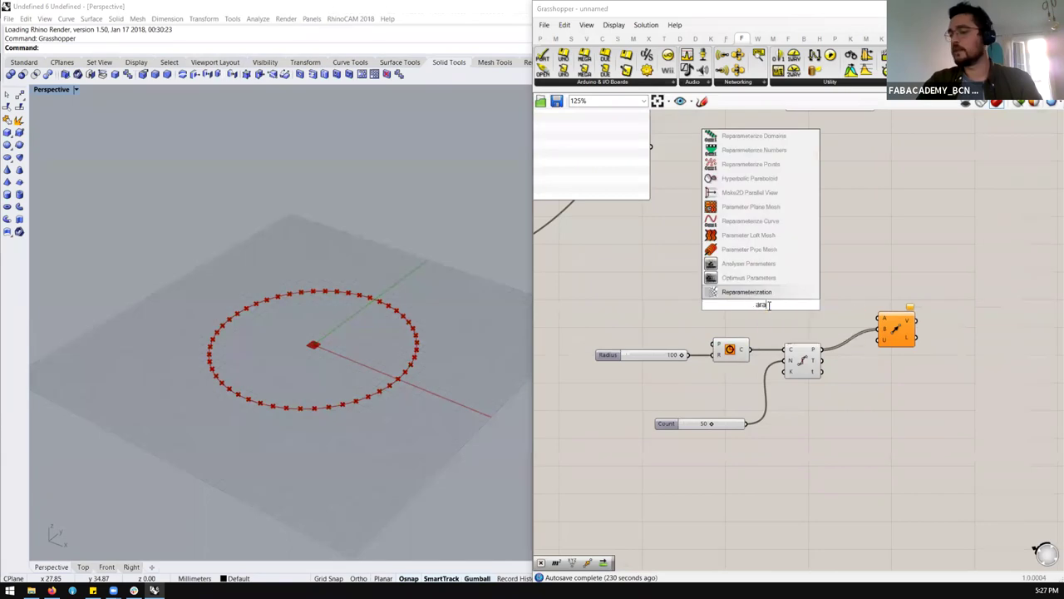
pyautogui.press('BackSpace')
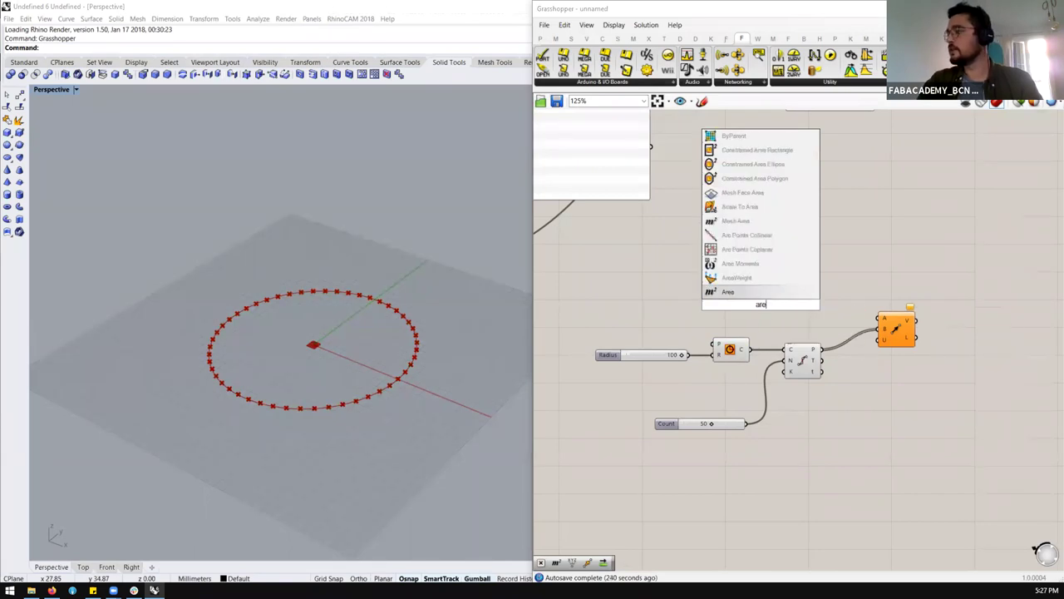
pyautogui.click(755, 293)
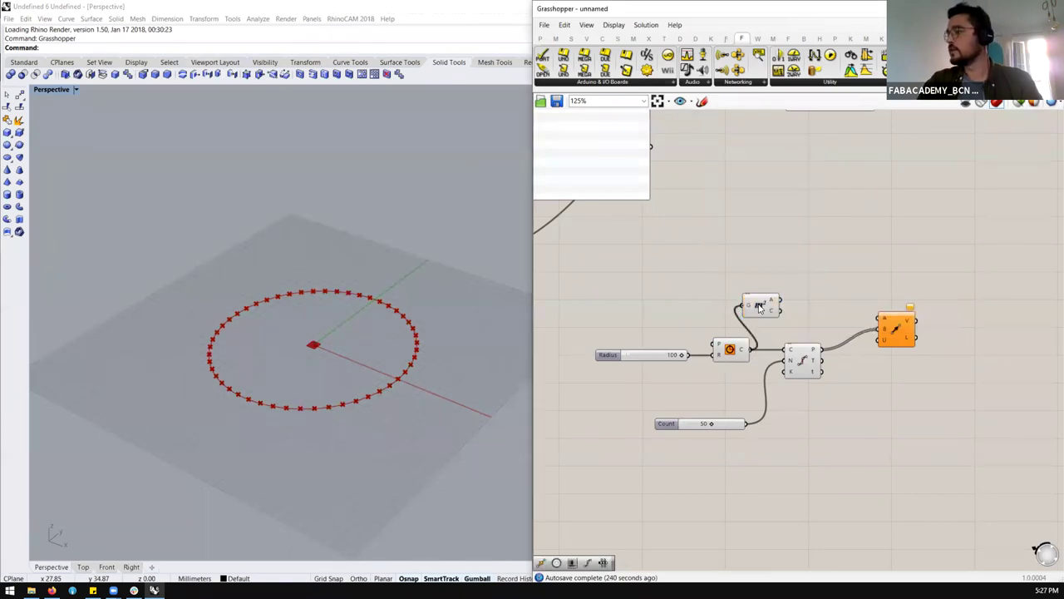
pyautogui.moveTo(753, 309); pyautogui.dragTo(806, 309)
pyautogui.moveTo(889, 308); pyautogui.dragTo(884, 310)
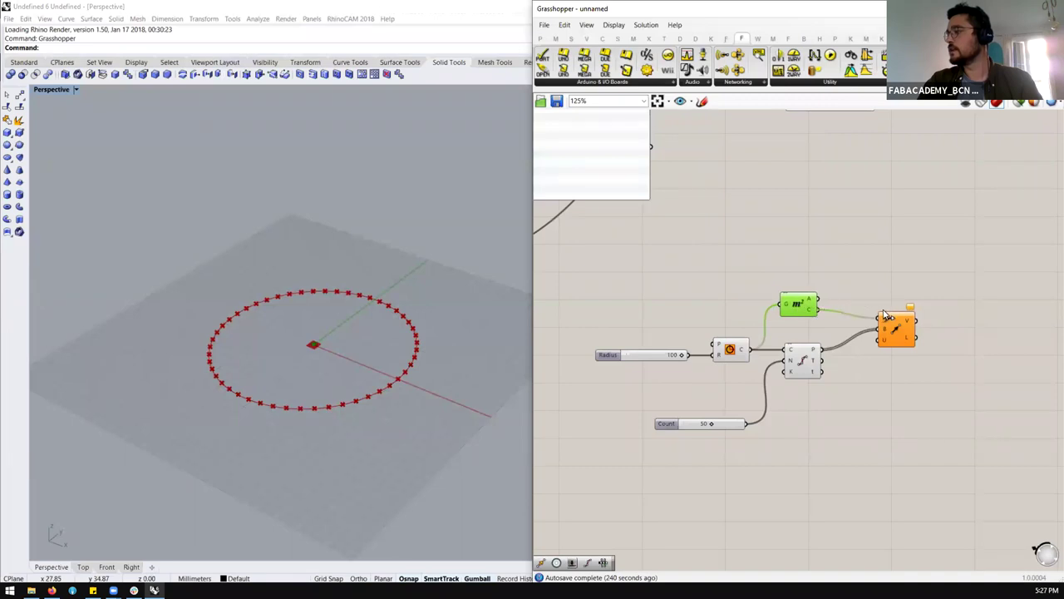
# Step: Align Vector 2Pt with the Area component and invert its U (unitize) input
pyautogui.click(899, 320)
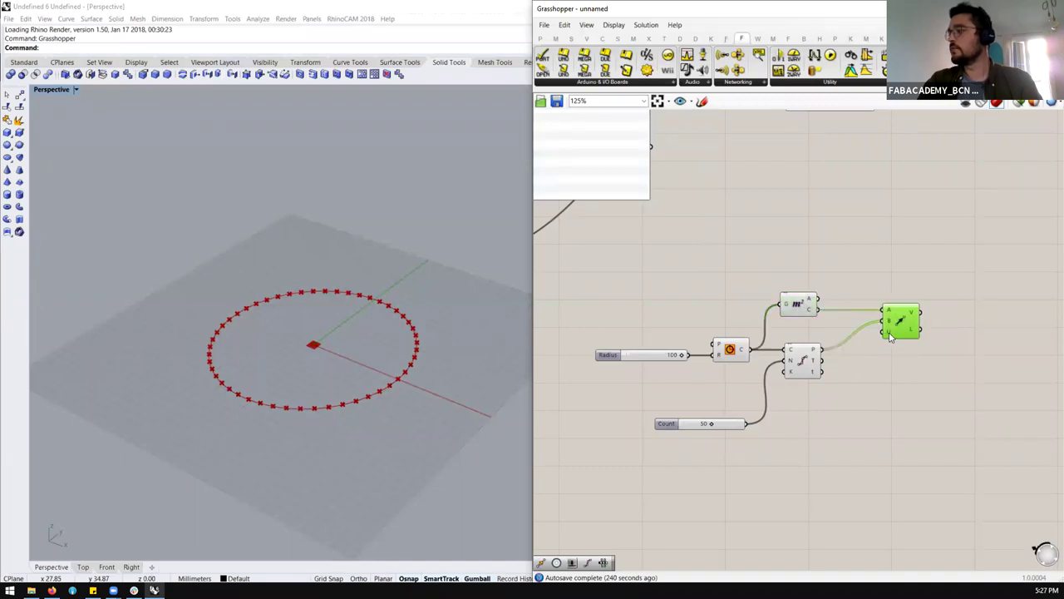
pyautogui.rightClick(890, 335)
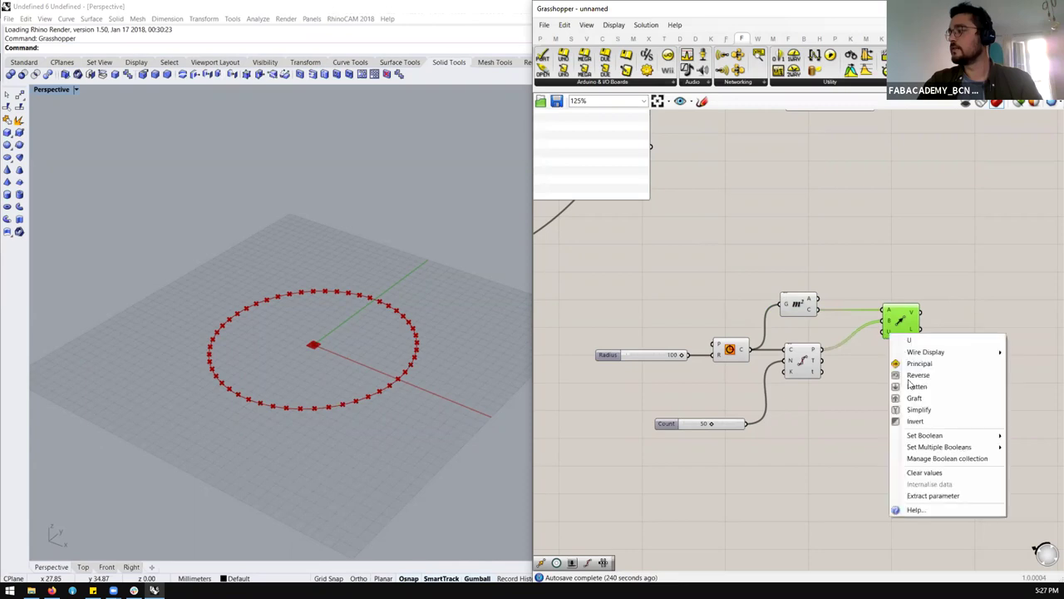
pyautogui.click(927, 424)
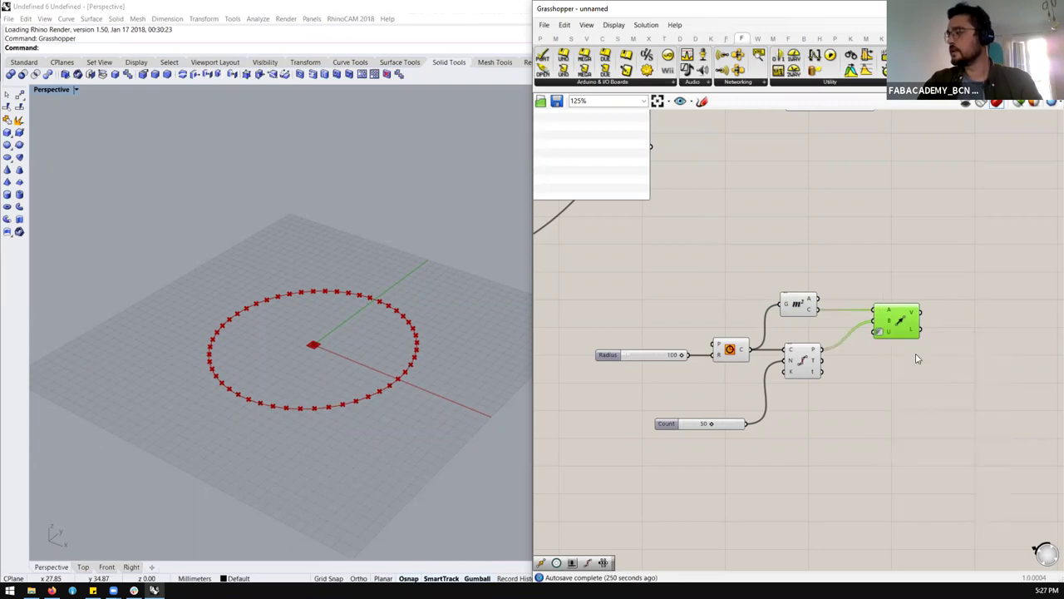
pyautogui.scroll(-2, 666, 392)
pyautogui.scroll(2, 665, 392)
# Step: Select the whole new circle definition and move it down, away from the components above
pyautogui.hotkey('ctrl', 'g')
pyautogui.moveTo(612, 477); pyautogui.dragTo(857, 287)
pyautogui.press('Down')
pyautogui.press('Down')
pyautogui.press('Down')
pyautogui.press('Left')
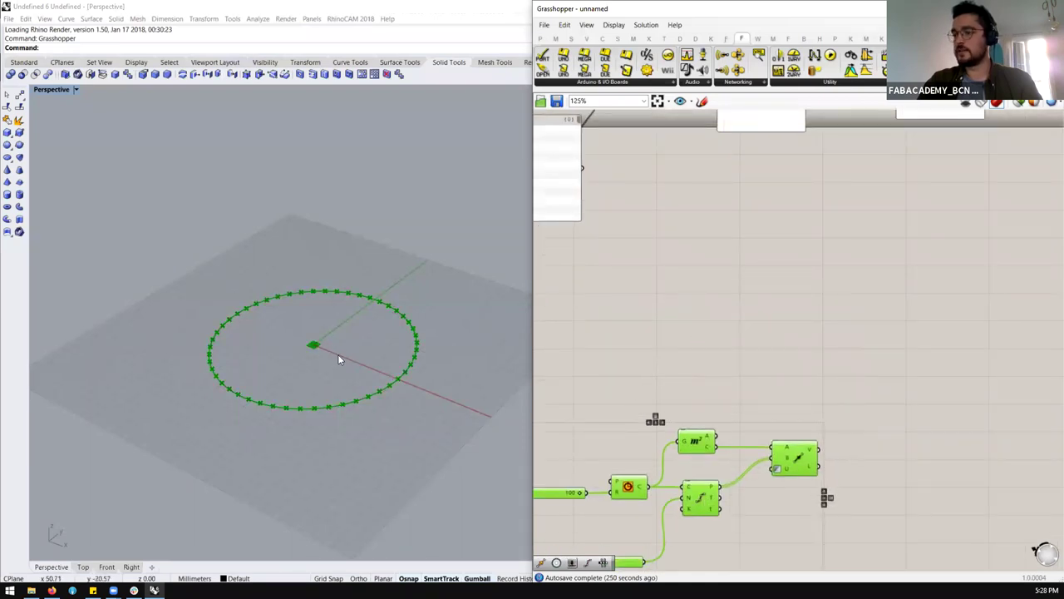
pyautogui.scroll(-3, 814, 336)
pyautogui.scroll(2, 824, 345)
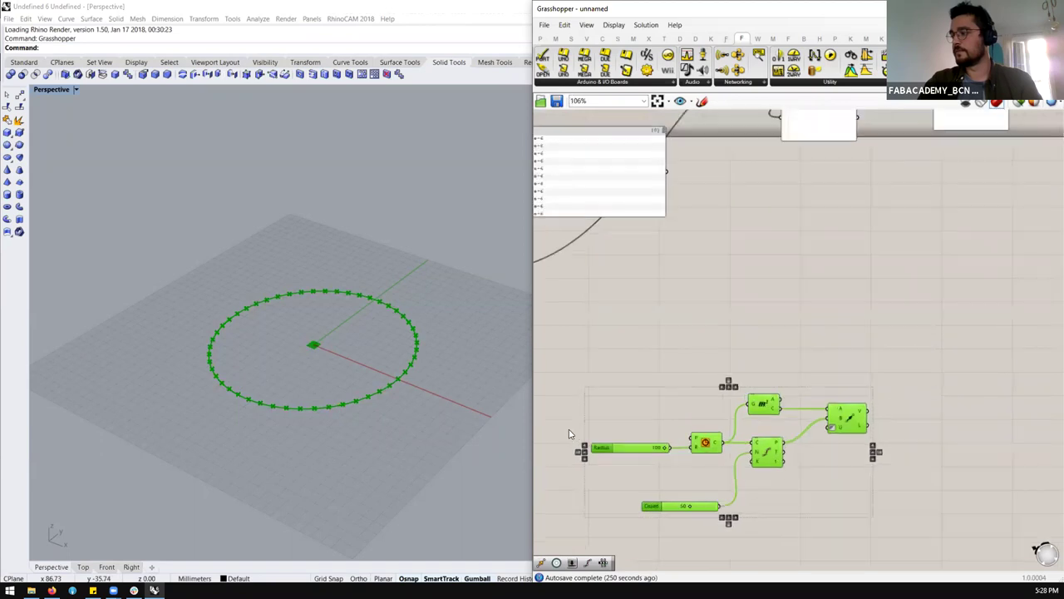
pyautogui.click(910, 383)
# Step: Move the Circle and its Radius slider up and to the left of the Area and Divide Curve components
pyautogui.scroll(-3, 798, 399)
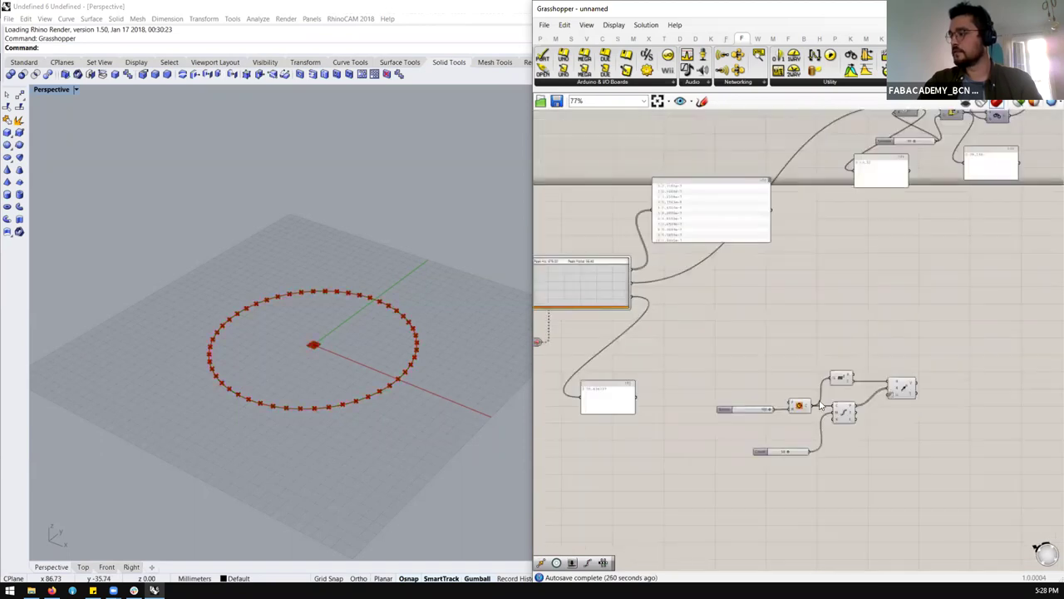
pyautogui.scroll(2, 771, 420)
pyautogui.click(776, 416)
pyautogui.press('Up')
pyautogui.press('Up')
pyautogui.press('Up')
pyautogui.press('Left')
pyautogui.press('Left')
pyautogui.press('Left')
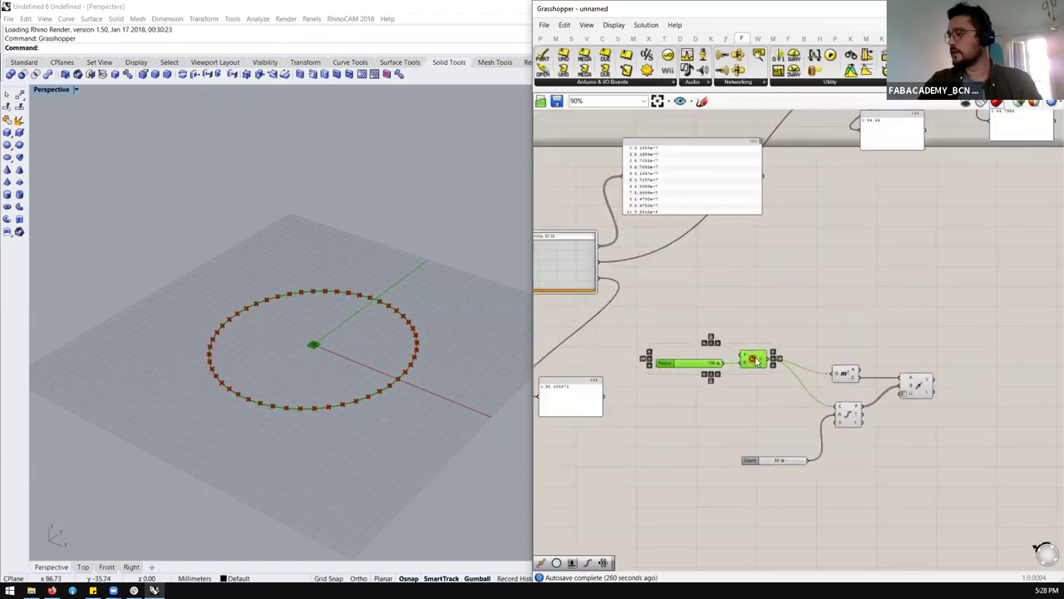
# Step: Add a Bifocals component in an empty area of the canvas to label the components
pyautogui.scroll(-2, 799, 379)
pyautogui.doubleClick(584, 187)
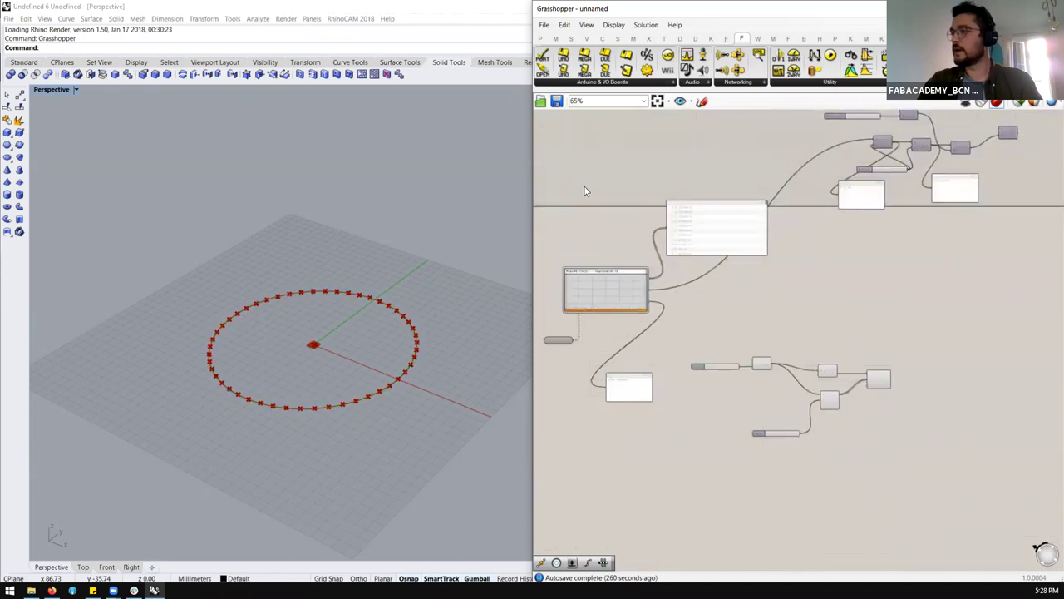
pyautogui.write('bifo')
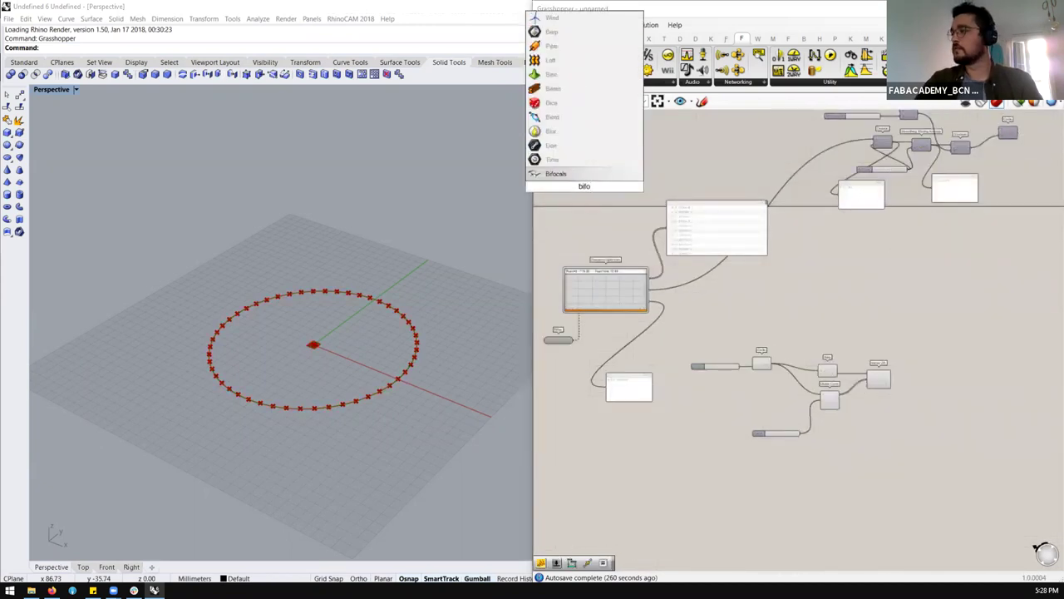
pyautogui.press('Escape')
pyautogui.scroll(1, 888, 388)
pyautogui.scroll(2, 888, 387)
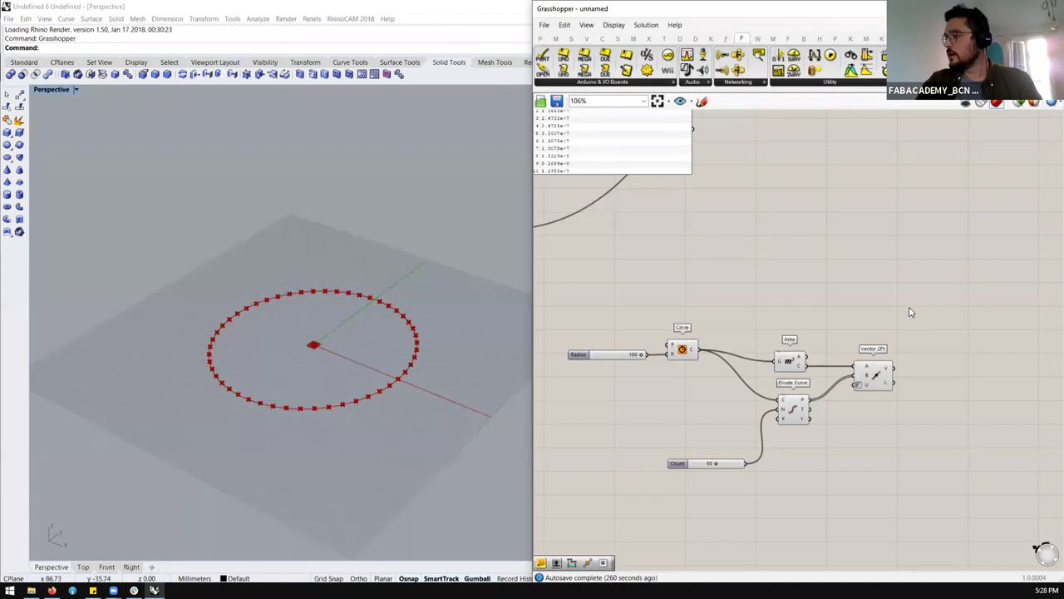
# Step: Add a Move component that shifts Divide Curve's points by the Vector 2Pt vector, and inspect the moved points in the viewport
pyautogui.doubleClick(910, 312)
pyautogui.write('move')
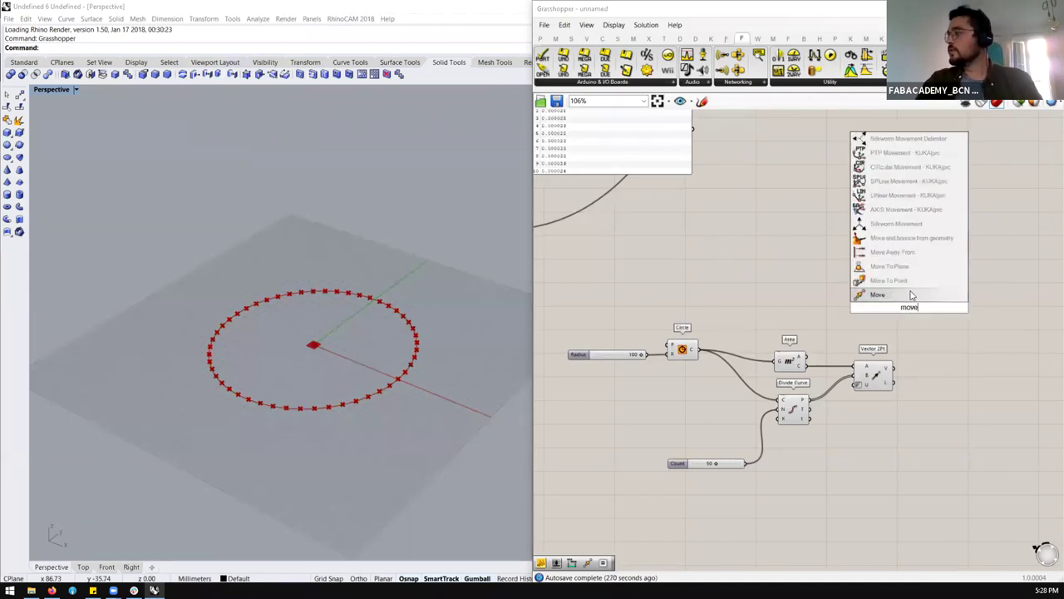
pyautogui.click(911, 296)
pyautogui.moveTo(911, 301); pyautogui.dragTo(934, 297)
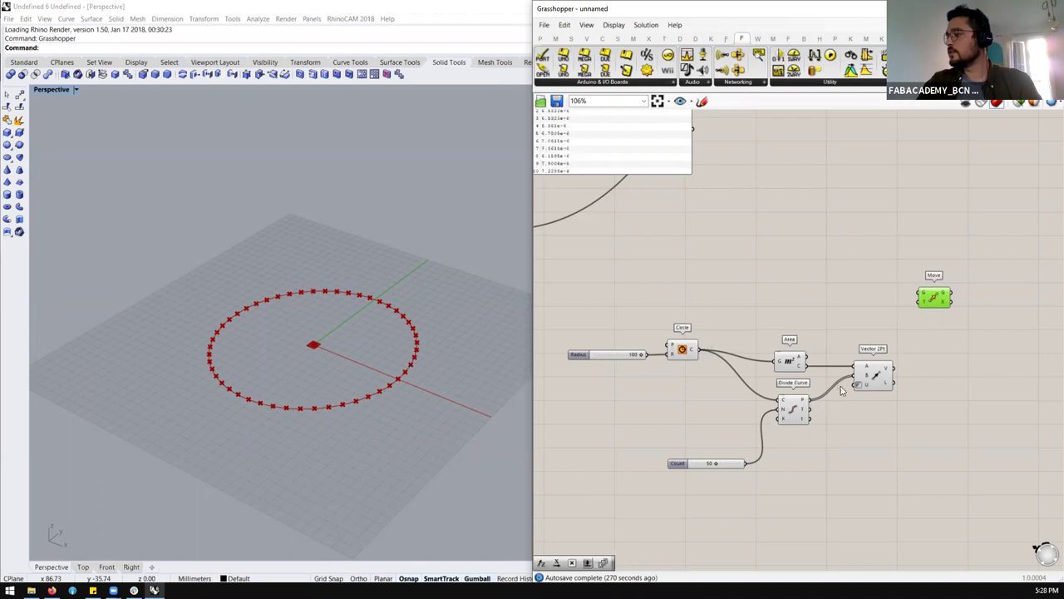
pyautogui.moveTo(920, 297)
pyautogui.mouseDown()
pyautogui.moveTo(856, 334)
pyautogui.moveTo(905, 396)
pyautogui.moveTo(914, 397)
pyautogui.moveTo(931, 303)
pyautogui.mouseUp()
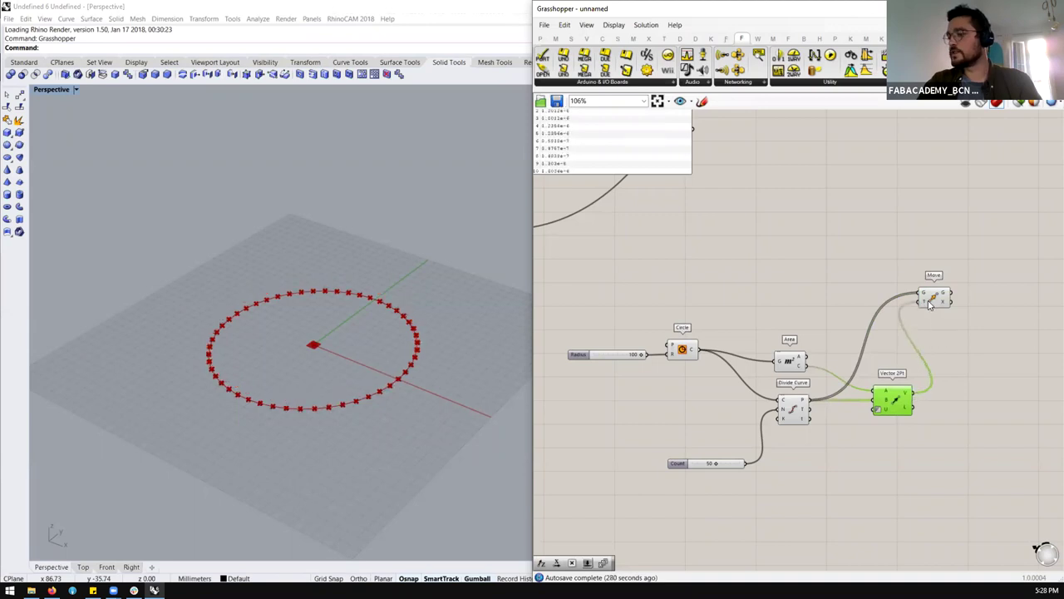
pyautogui.click(930, 304)
pyautogui.scroll(8, 332, 411)
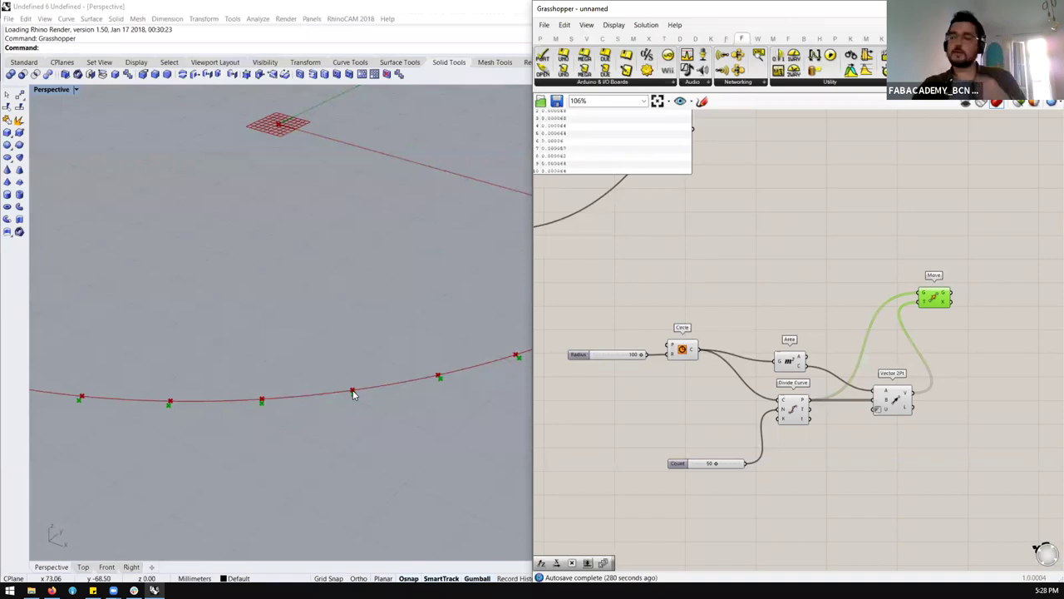
pyautogui.scroll(-6, 318, 343)
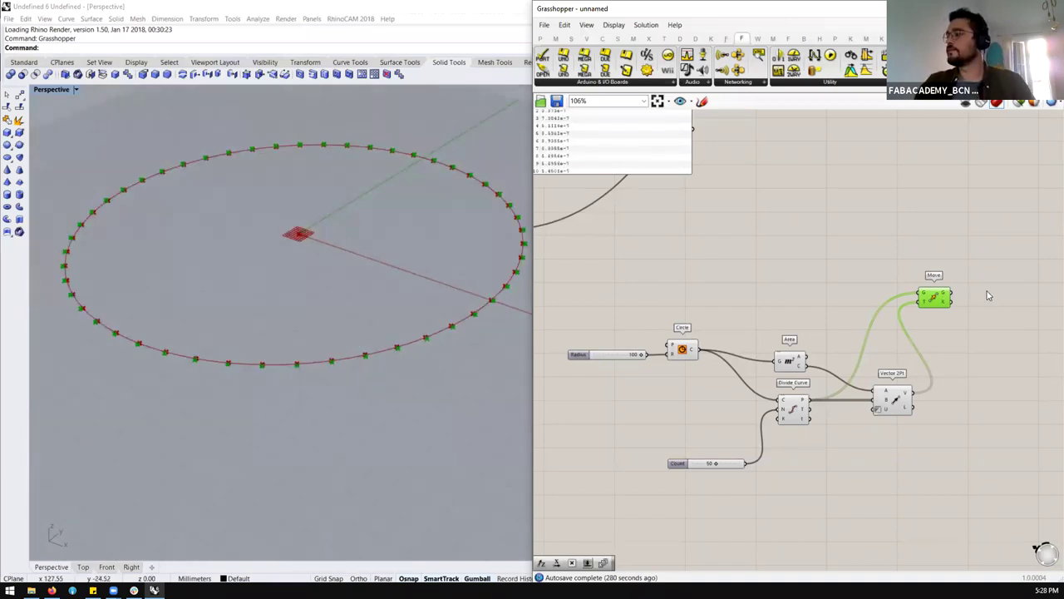
# Step: Shift the Move component aside, add a Multiplication component and connect Vector 2Pt's vector to its B input
pyautogui.moveTo(934, 297); pyautogui.dragTo(987, 293)
pyautogui.doubleClick(893, 259)
pyautogui.write('multi')
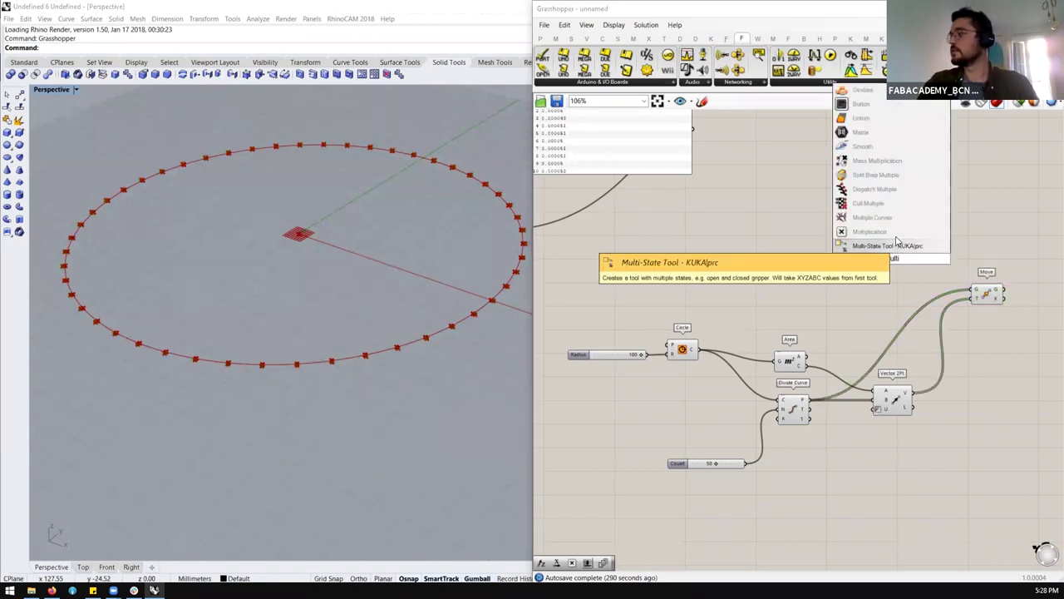
pyautogui.click(869, 232)
pyautogui.moveTo(914, 391); pyautogui.dragTo(878, 264)
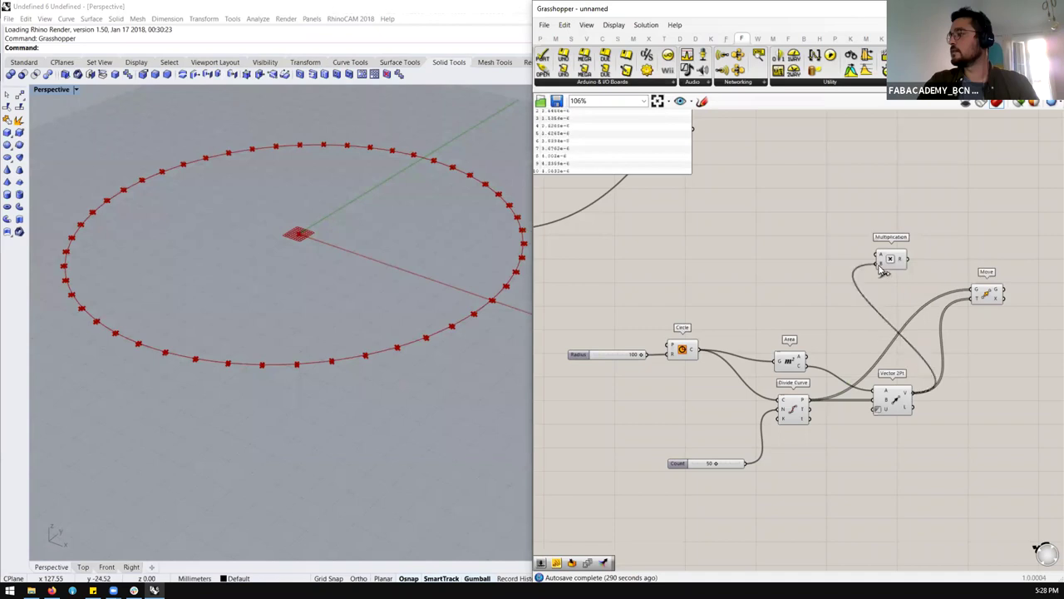
# Step: Feed Multiplication's A input with a slider of 200 and connect the result to Move's T input
pyautogui.doubleClick(828, 249)
pyautogui.write('200')
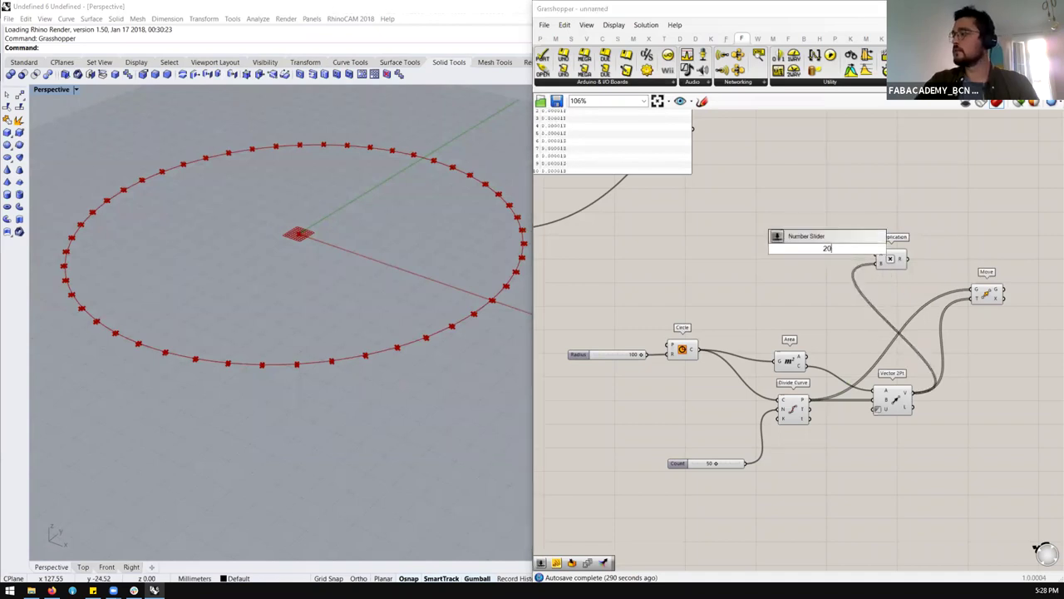
pyautogui.press('Return')
pyautogui.moveTo(904, 261); pyautogui.dragTo(972, 297)
pyautogui.scroll(-3, 347, 416)
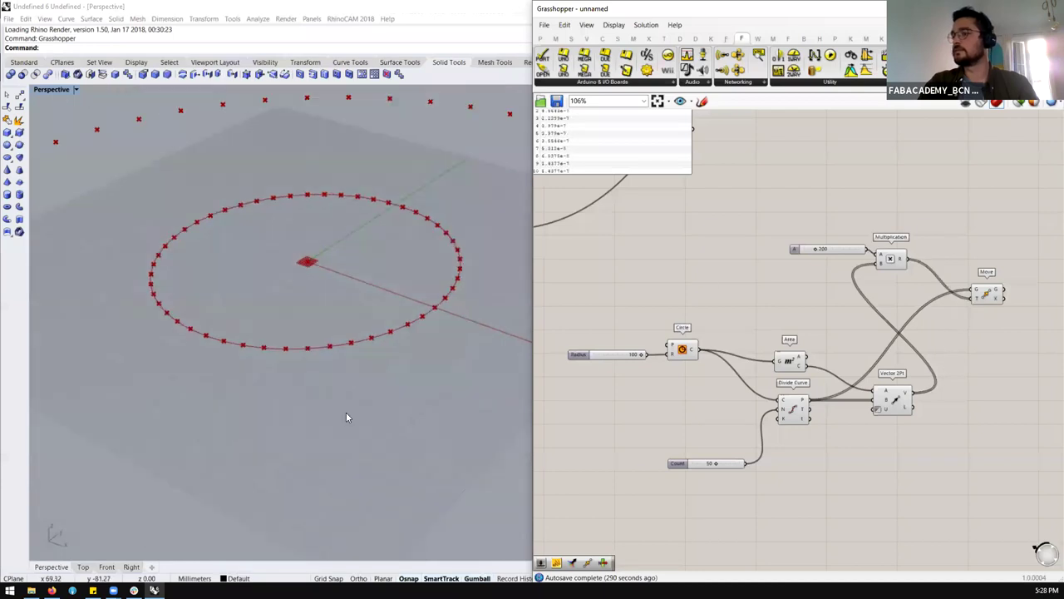
# Step: Set the multiplication factor slider to 92
pyautogui.scroll(2, 800, 265)
pyautogui.moveTo(819, 244); pyautogui.dragTo(813, 243)
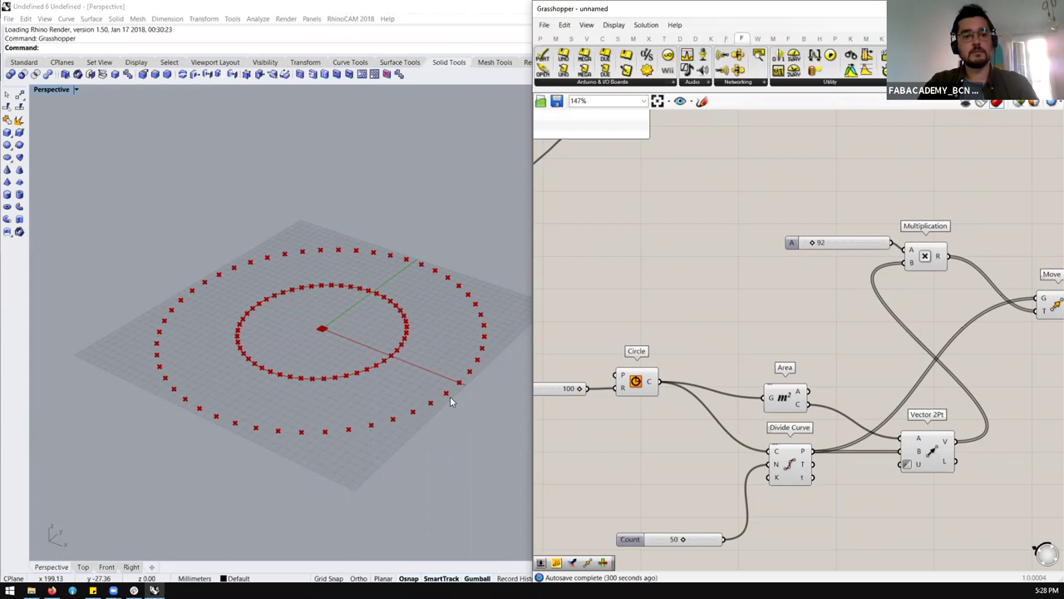
pyautogui.scroll(-2, 868, 316)
pyautogui.moveTo(843, 271); pyautogui.dragTo(845, 277)
# Step: Widen the Grasshopper window over the viewport and bring the Frequency Spectrum and new definition into view together
pyautogui.click(395, 322)
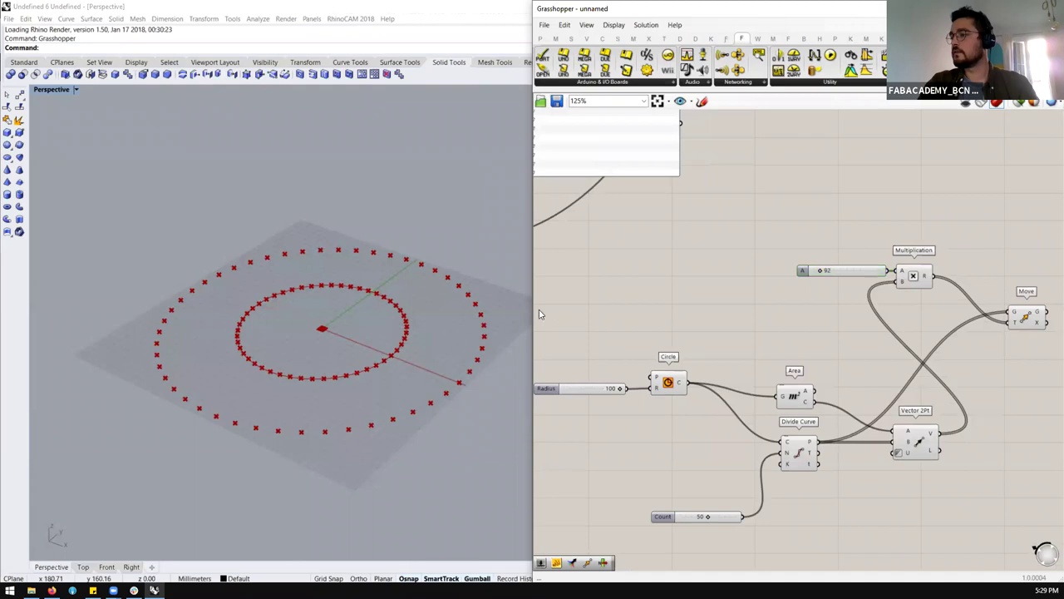
pyautogui.moveTo(530, 309); pyautogui.dragTo(401, 314)
pyautogui.scroll(-3, 586, 382)
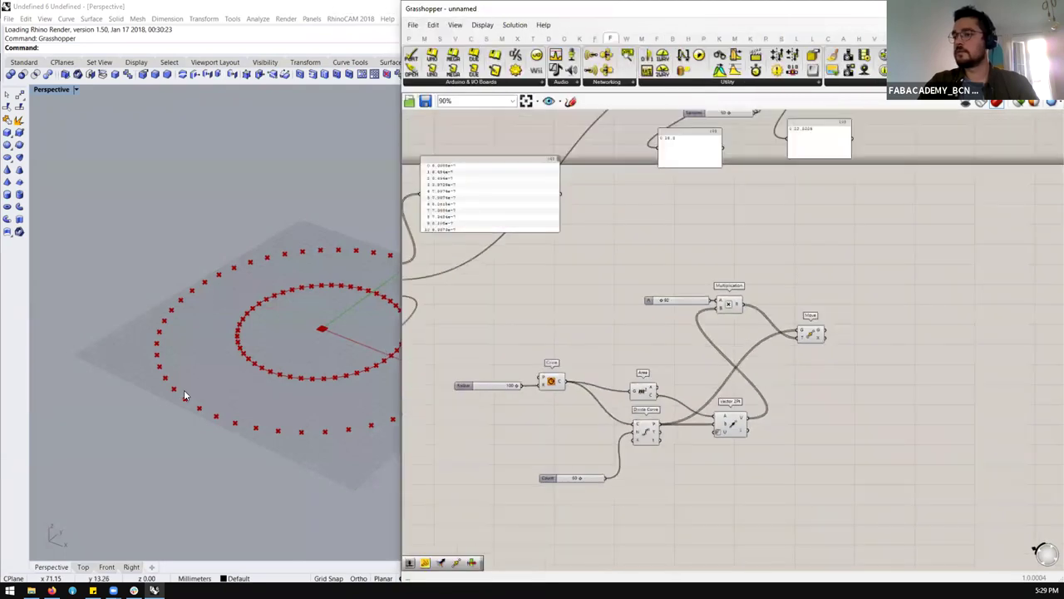
pyautogui.scroll(-2, 665, 307)
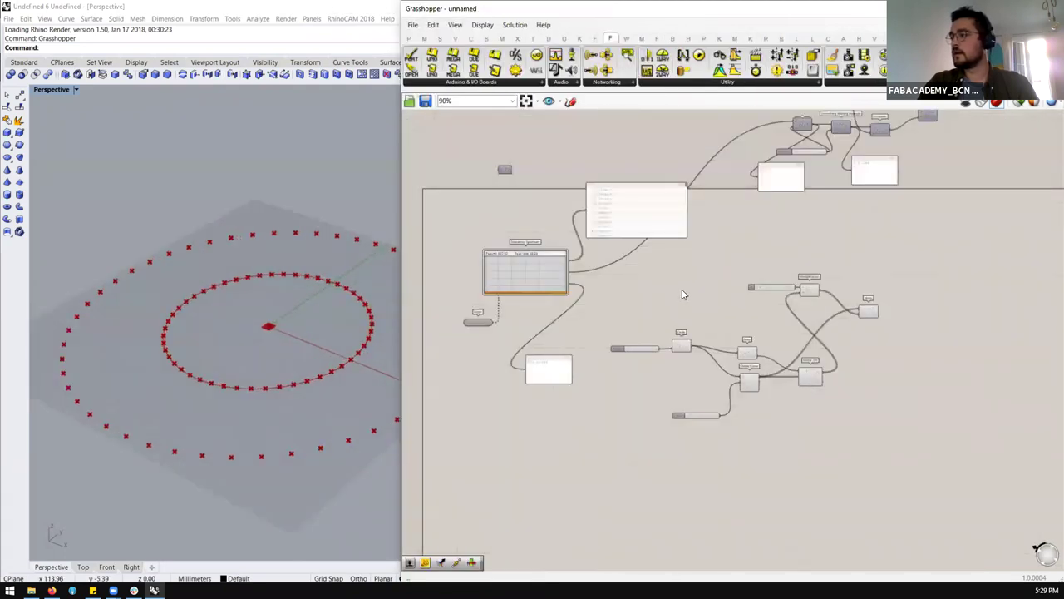
pyautogui.scroll(2, 549, 262)
pyautogui.scroll(2, 657, 258)
# Step: Add a panel on the Frequency Spectrum's peak frequency output and feed it into Multiplication's A input in place of the slider
pyautogui.doubleClick(598, 254)
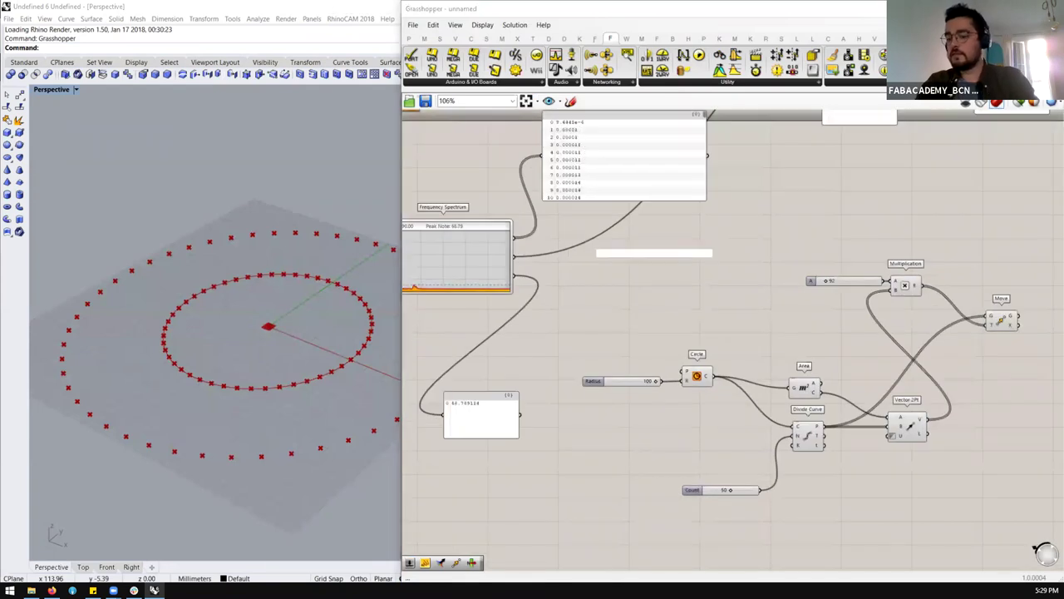
pyautogui.write('panel')
pyautogui.press('Return')
pyautogui.moveTo(515, 260); pyautogui.dragTo(810, 280)
pyautogui.scroll(-6, 254, 352)
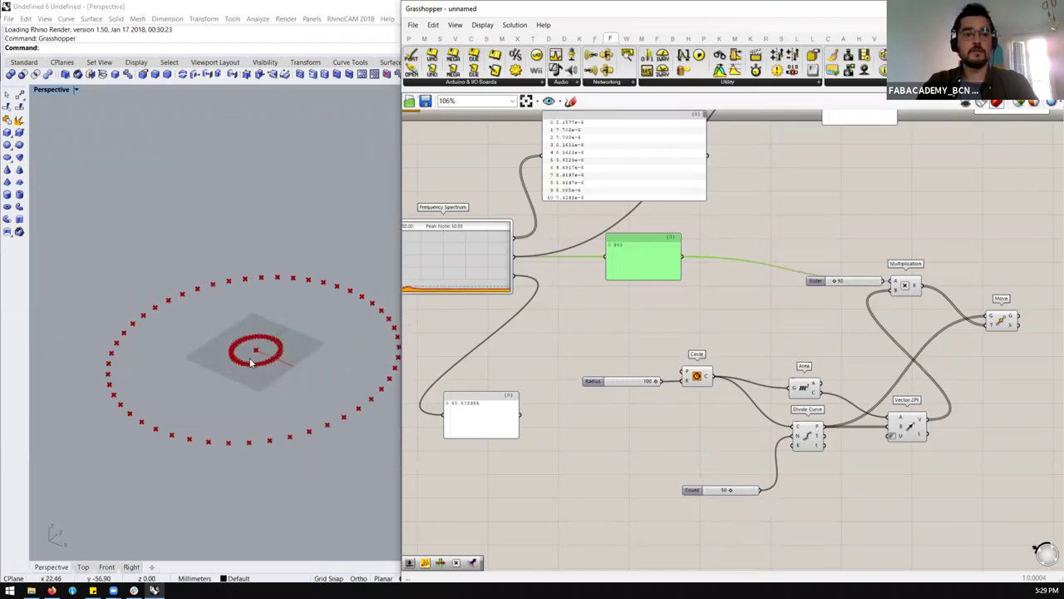
# Step: Place a Firefly Buffer component and connect Frequency Spectrum's peak frequency output to its V input
pyautogui.scroll(1, 249, 359)
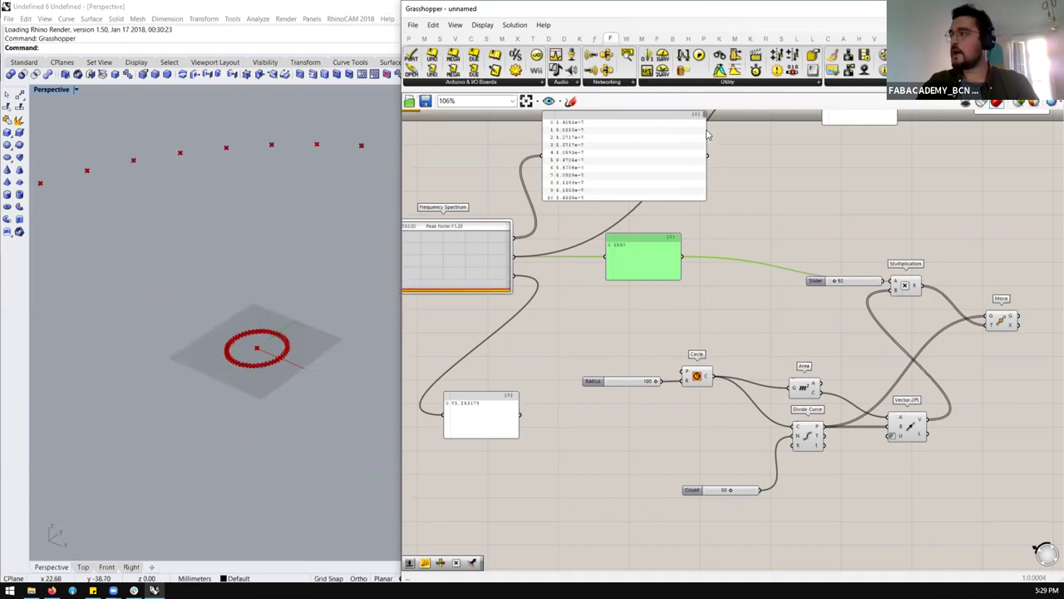
pyautogui.click(732, 83)
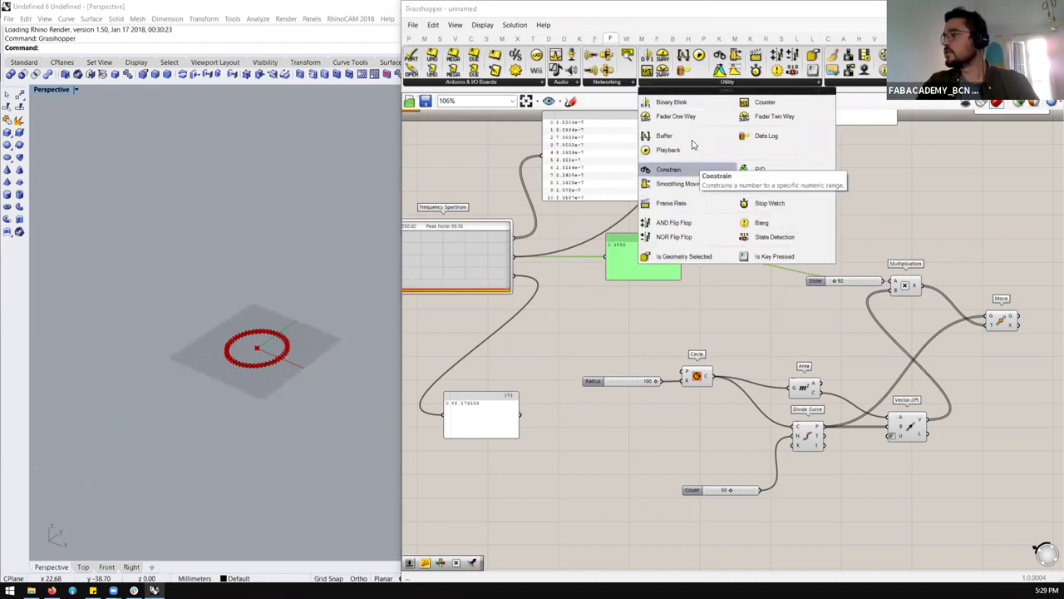
pyautogui.moveTo(646, 136); pyautogui.dragTo(646, 297)
pyautogui.scroll(3, 642, 291)
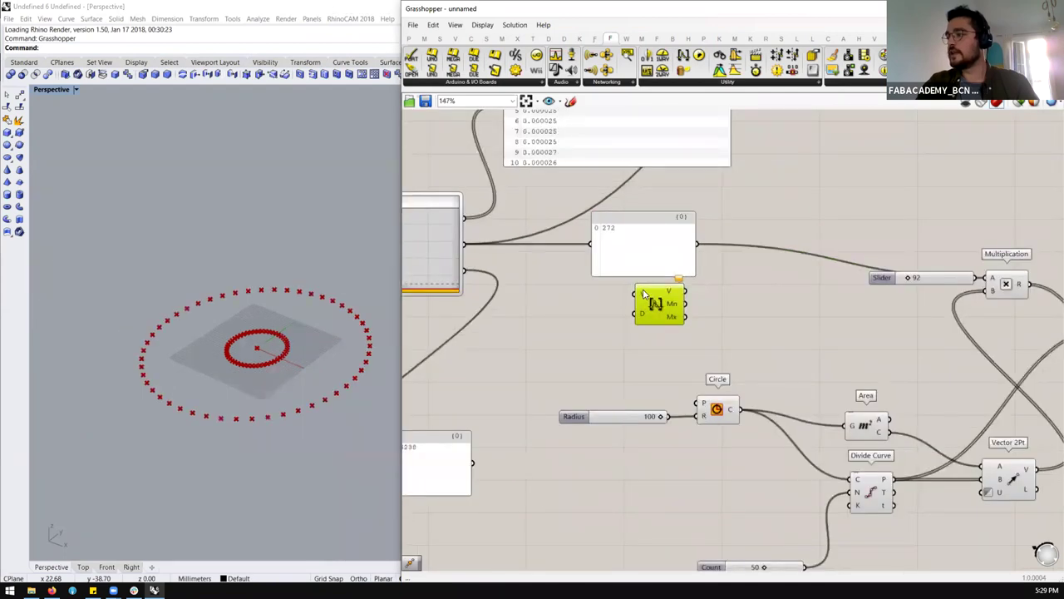
pyautogui.moveTo(463, 244); pyautogui.dragTo(634, 301)
# Step: Move the peak frequency panel clear, add a panel on Buffer's V output and enlarge it to show more values
pyautogui.moveTo(641, 253); pyautogui.dragTo(696, 240)
pyautogui.click(731, 308)
pyautogui.doubleClick(731, 309)
pyautogui.write('panel')
pyautogui.press('Return')
pyautogui.moveTo(665, 297); pyautogui.dragTo(681, 308)
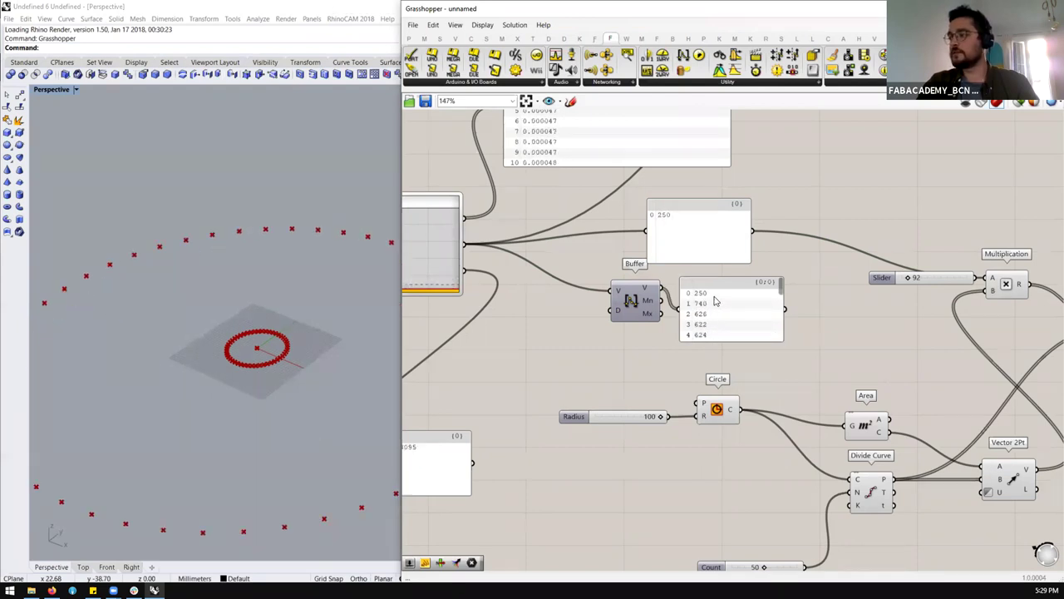
pyautogui.moveTo(724, 341); pyautogui.dragTo(724, 410)
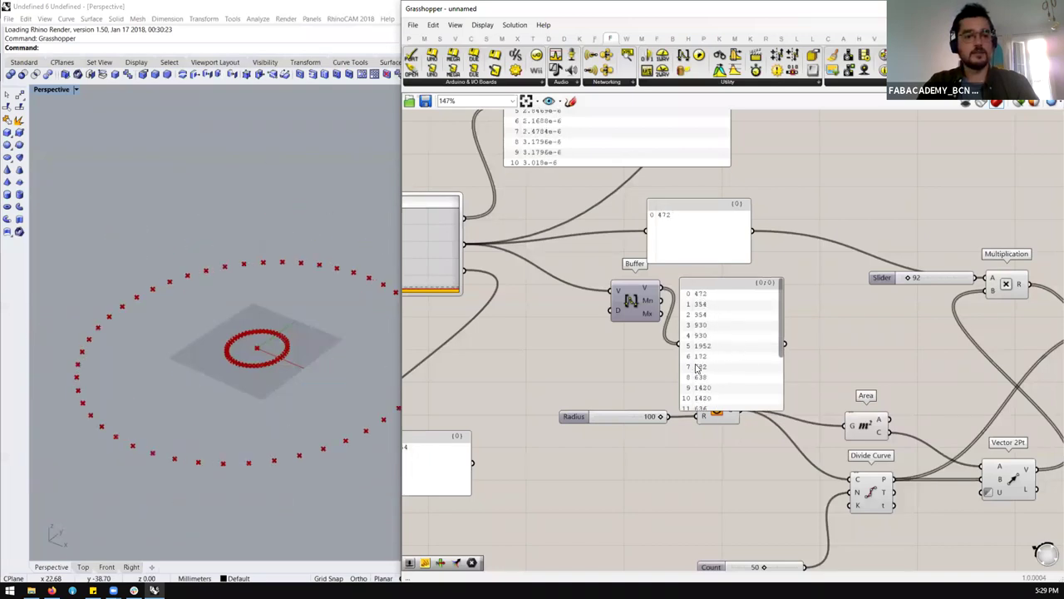
# Step: Check the Buffer's domain and set Divide Curve's Count slider to 20 to match it
pyautogui.moveTo(613, 311)
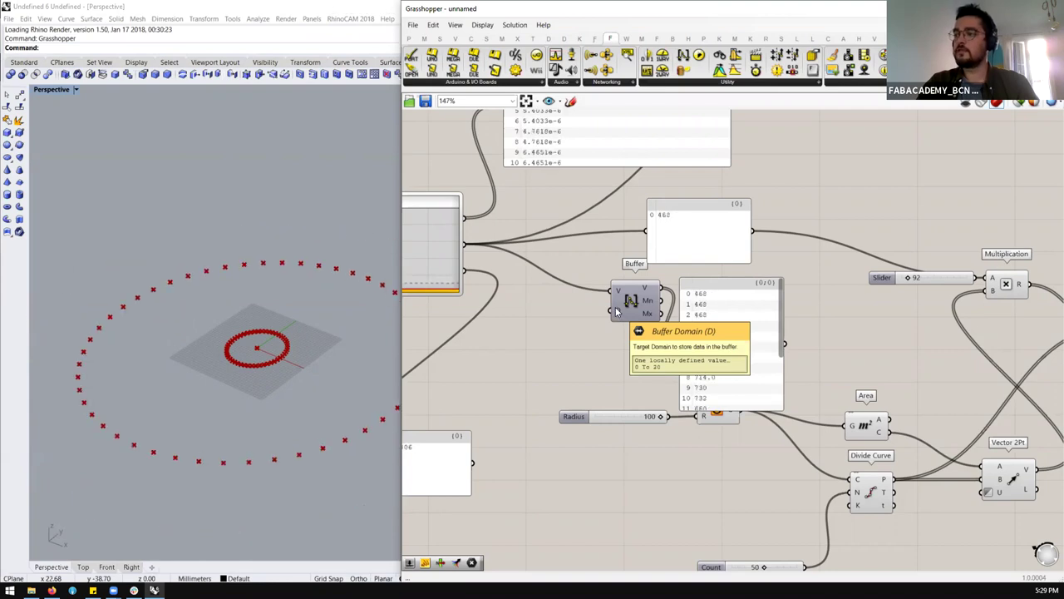
pyautogui.scroll(-2, 597, 314)
pyautogui.click(701, 311)
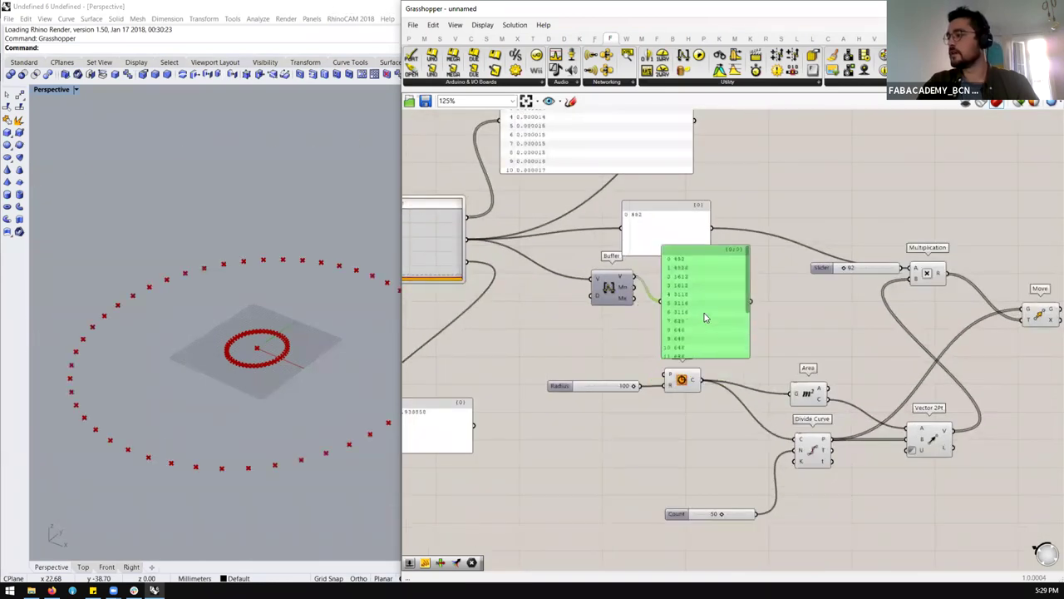
pyautogui.doubleClick(732, 514)
pyautogui.write('2')
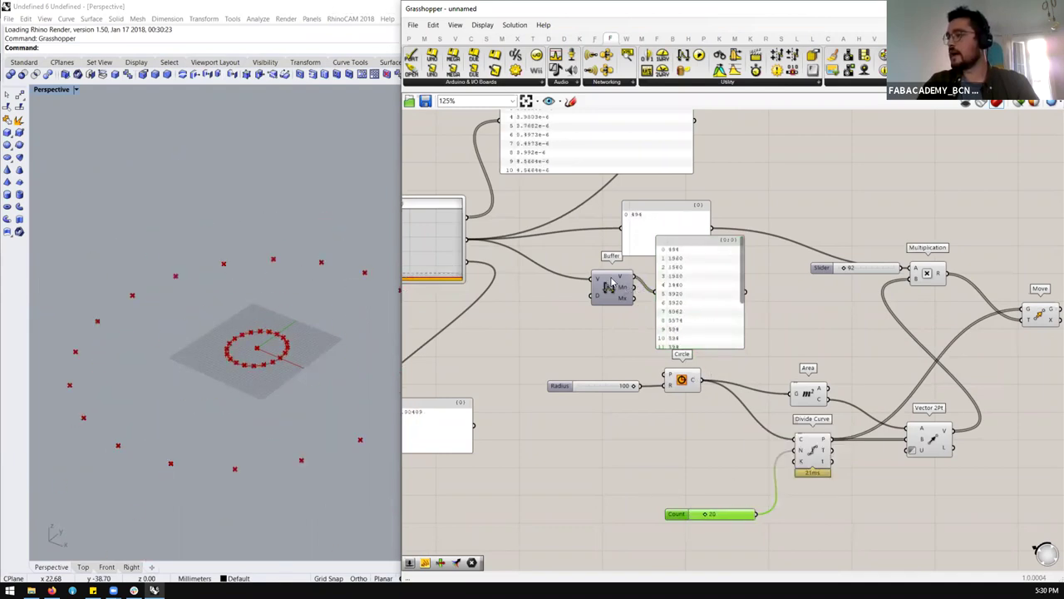
# Step: Feed Buffer's V output into Multiplication's A input in place of the peak frequency panel, and delete the unused slider
pyautogui.moveTo(619, 280)
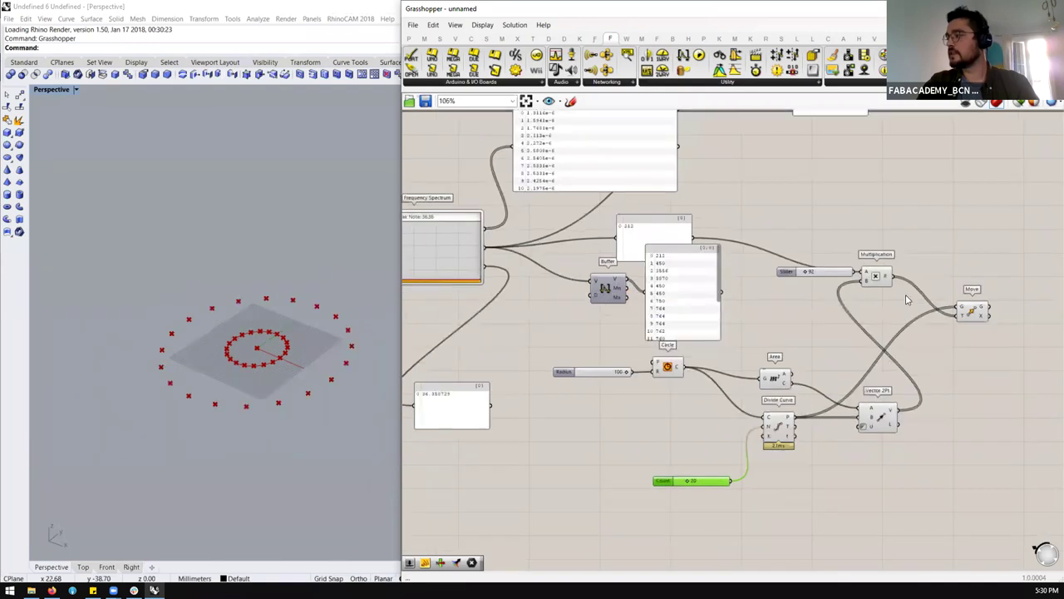
pyautogui.moveTo(1027, 320); pyautogui.dragTo(965, 318, button='right')
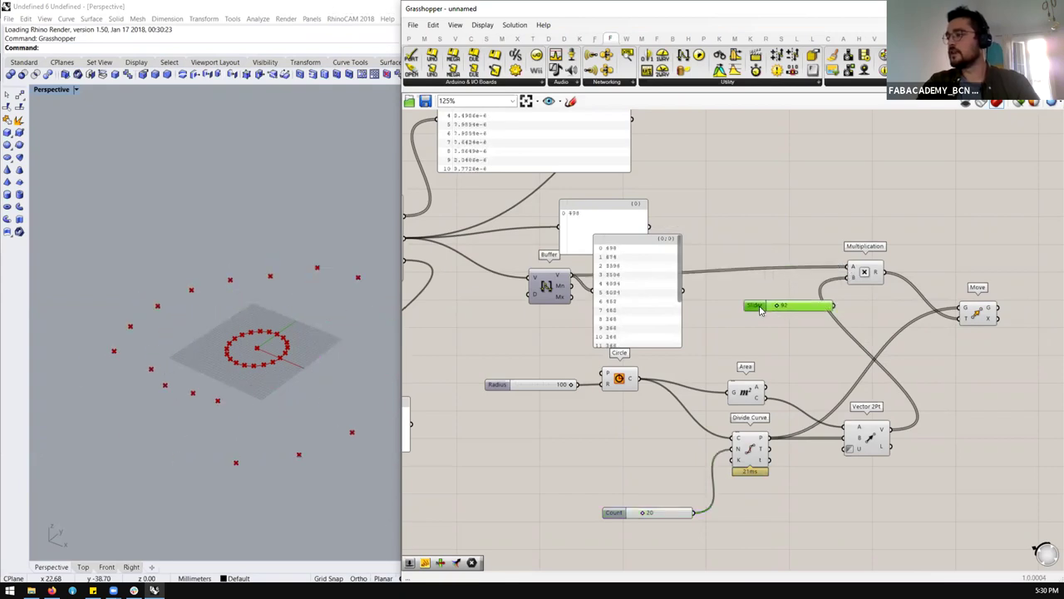
pyautogui.scroll(-3, 209, 371)
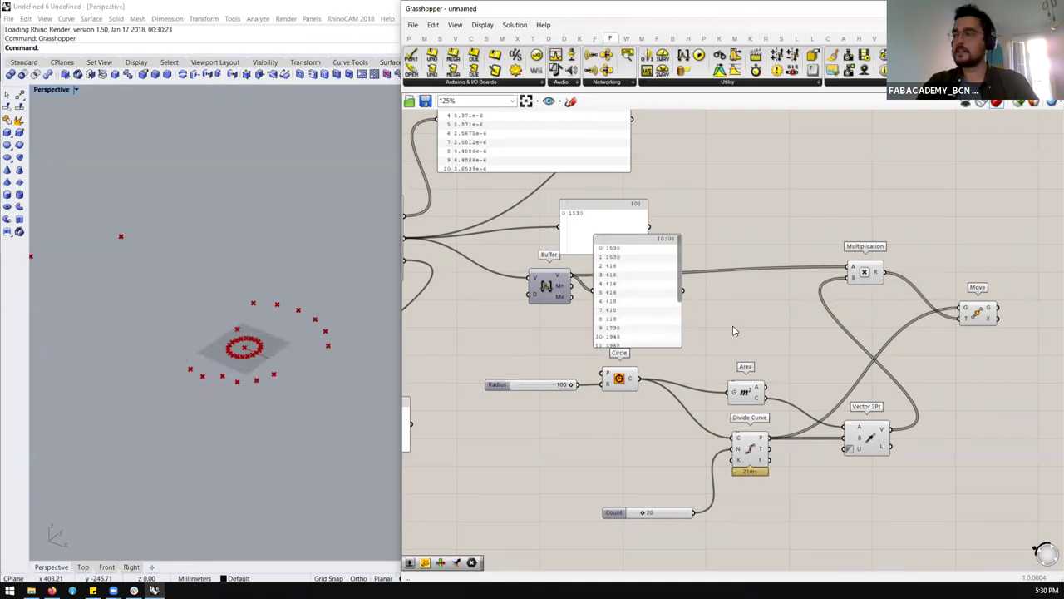
# Step: Add an Interpolate curve component after Move and connect Move's G output to its V input
pyautogui.scroll(-2, 748, 332)
pyautogui.scroll(3, 970, 325)
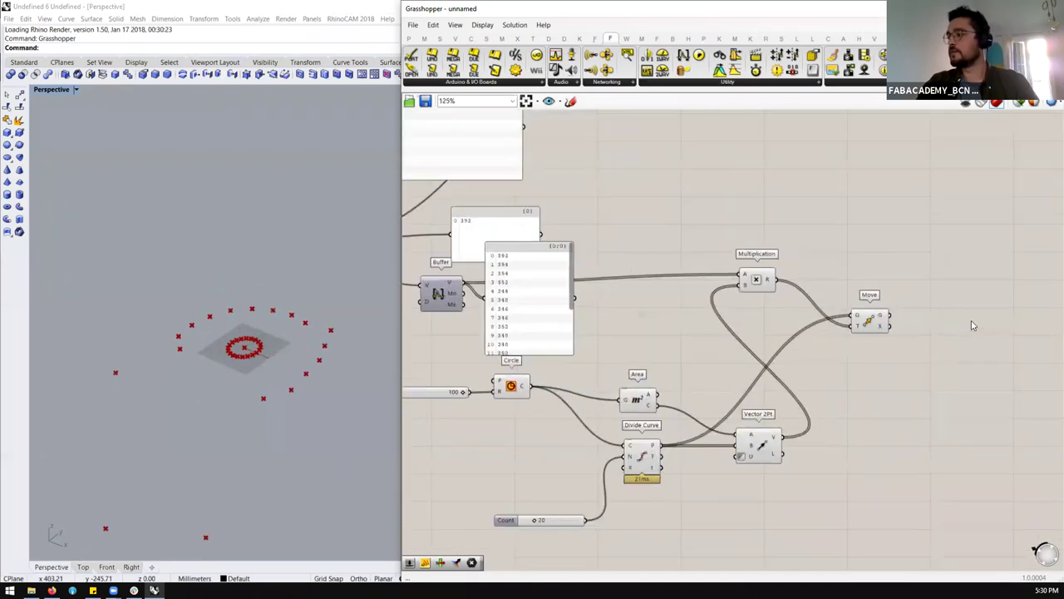
pyautogui.doubleClick(972, 321)
pyautogui.write('interpo')
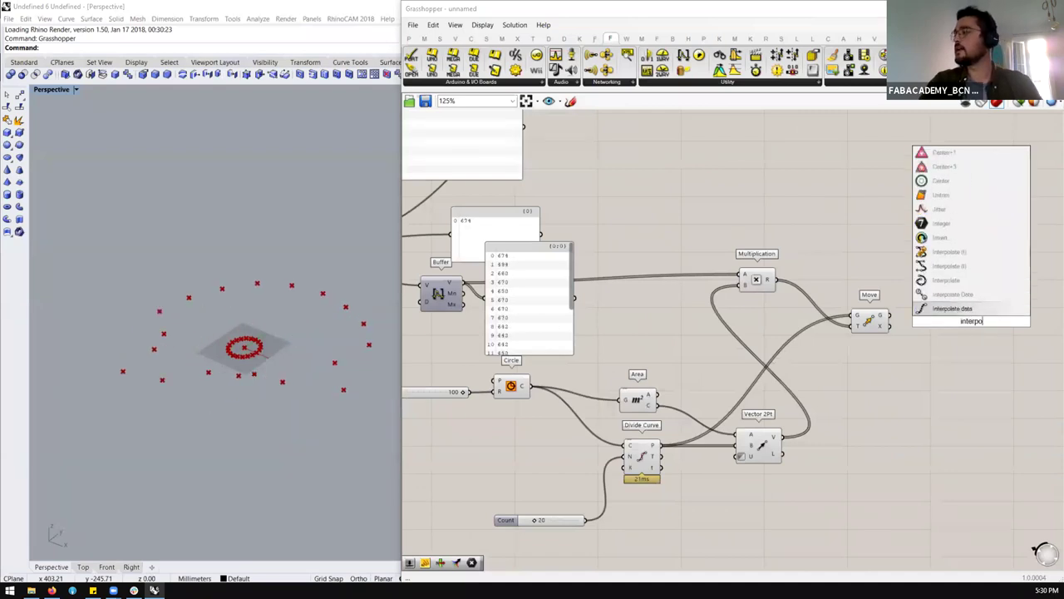
pyautogui.click(936, 280)
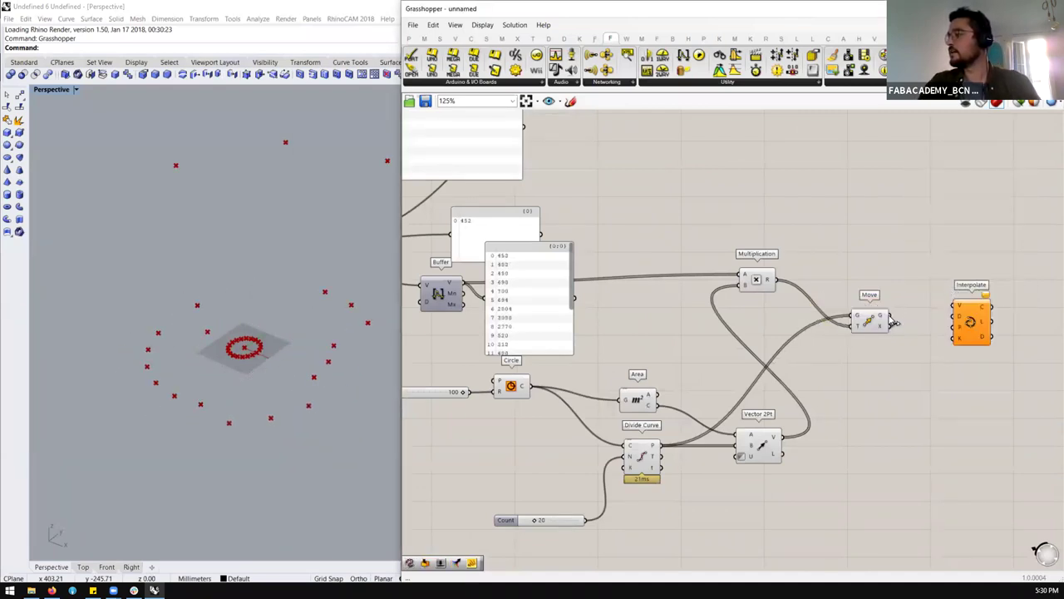
pyautogui.moveTo(958, 310); pyautogui.dragTo(975, 329)
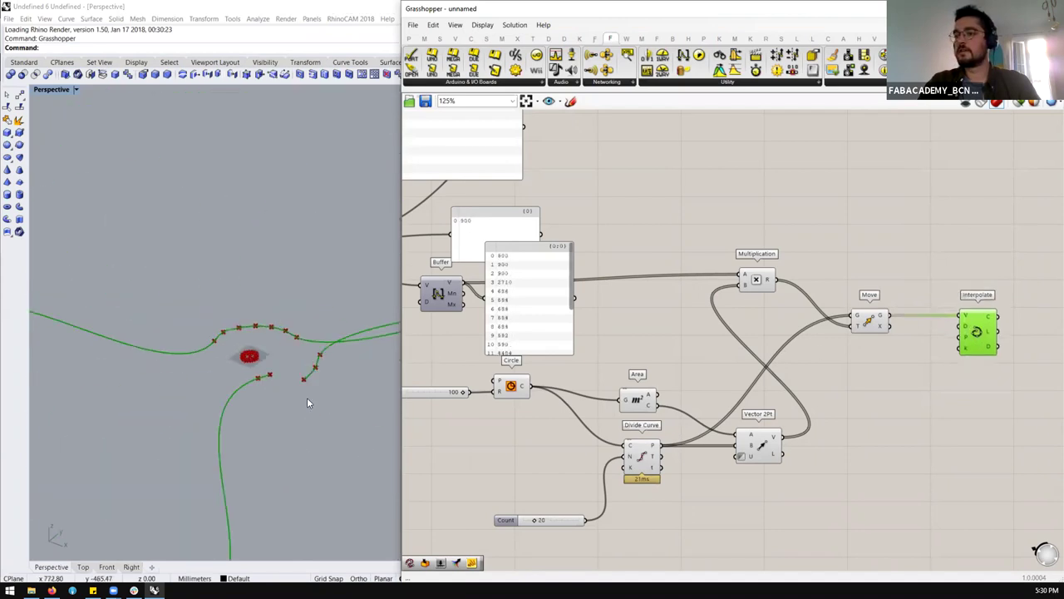
# Step: Invert Interpolate's Periodic input so the curve through the moved points closes
pyautogui.scroll(4, 955, 318)
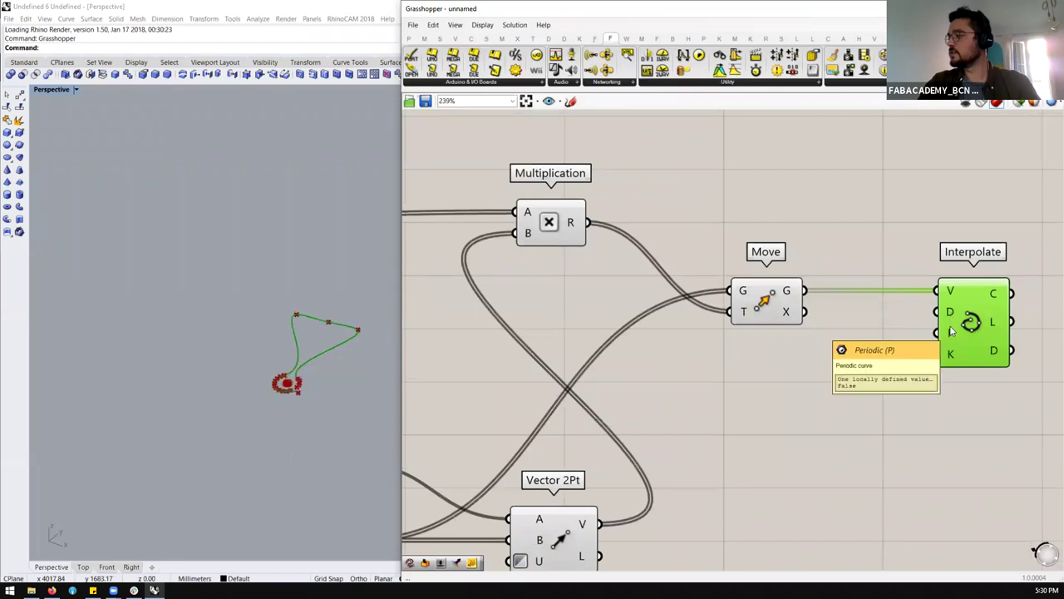
pyautogui.rightClick(950, 333)
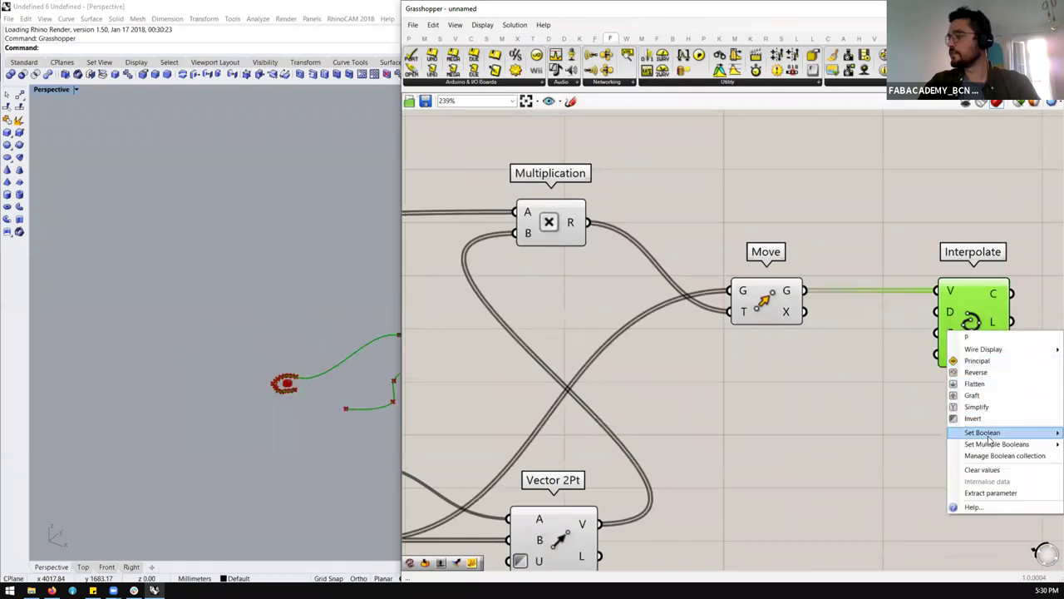
pyautogui.click(979, 420)
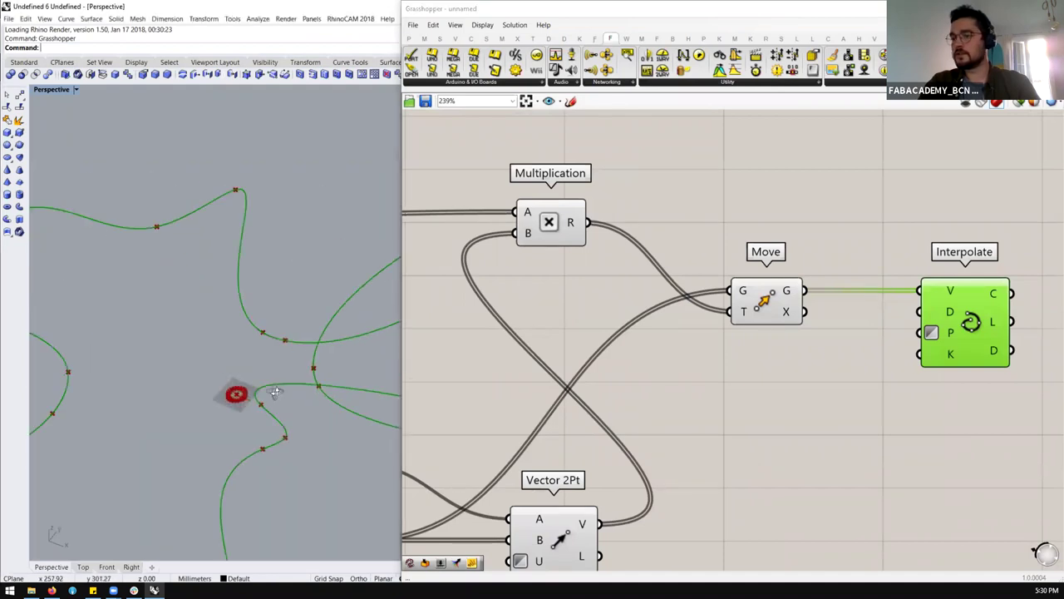
pyautogui.scroll(-3, 915, 291)
pyautogui.moveTo(466, 274); pyautogui.dragTo(536, 274, button='right')
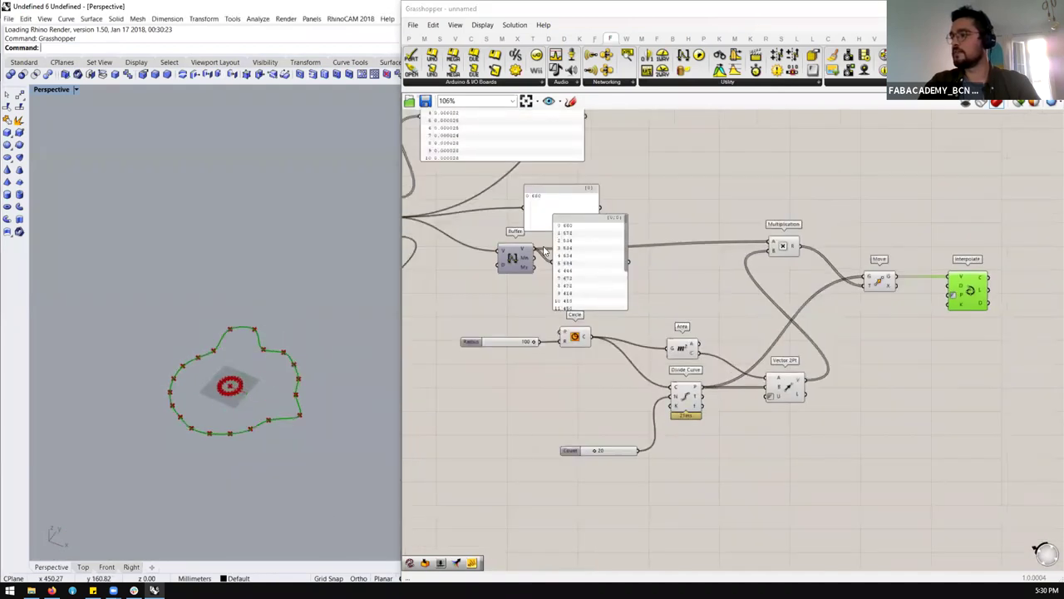
pyautogui.scroll(2, 509, 274)
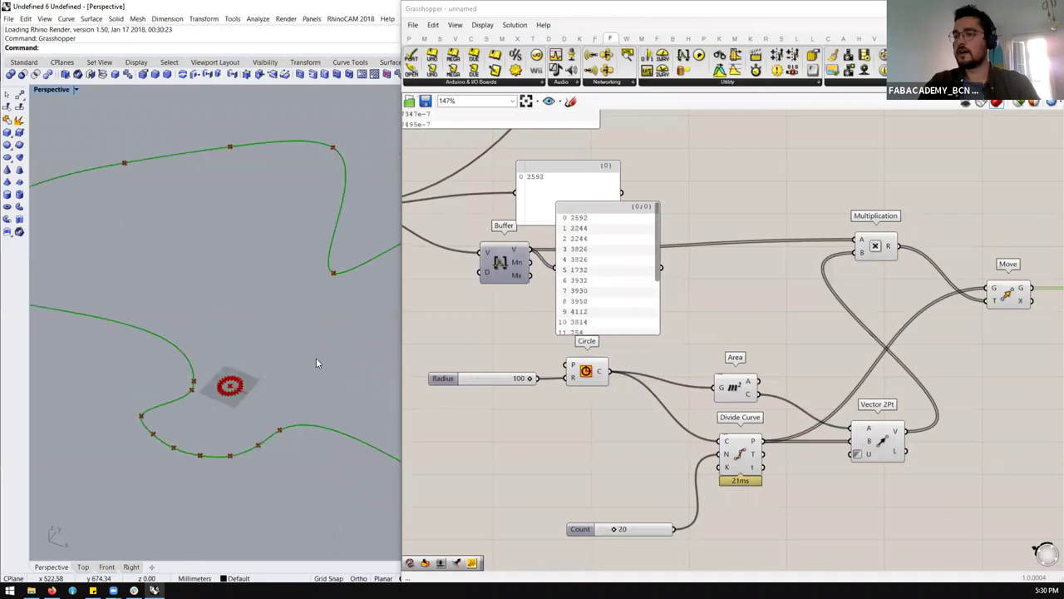
# Step: Set the Timer driving the Frequency Spectrum to its shortest preset interval
pyautogui.scroll(-5, 599, 327)
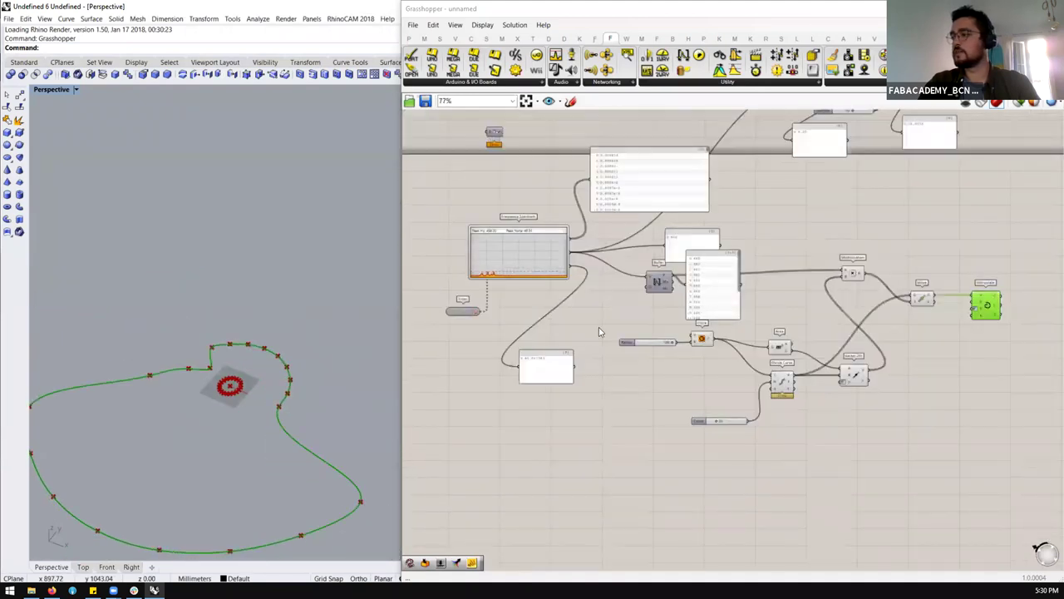
pyautogui.scroll(6, 626, 306)
pyautogui.doubleClick(610, 316)
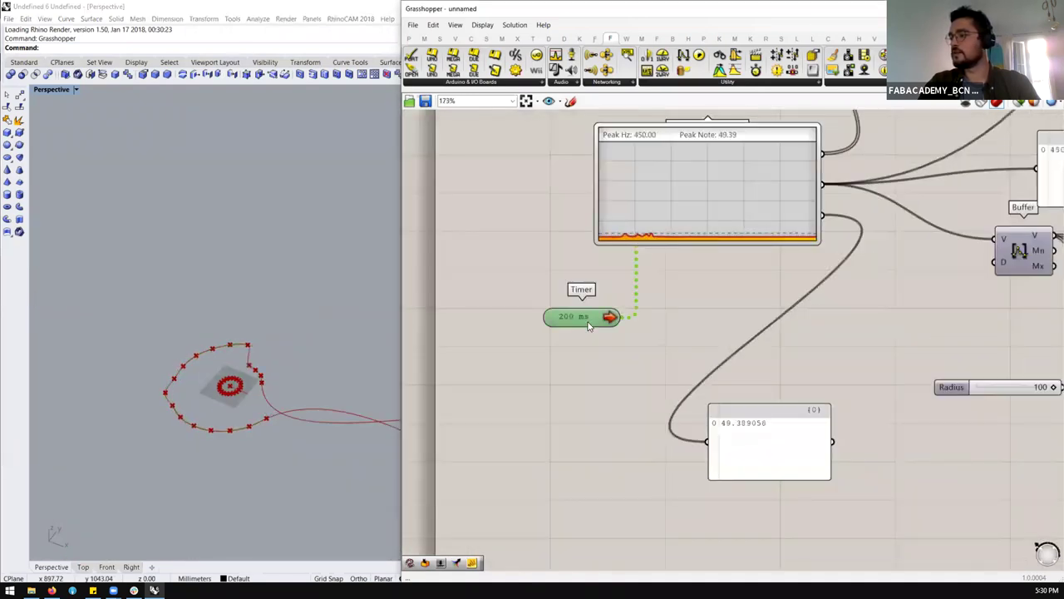
pyautogui.rightClick(610, 316)
pyautogui.moveTo(616, 364)
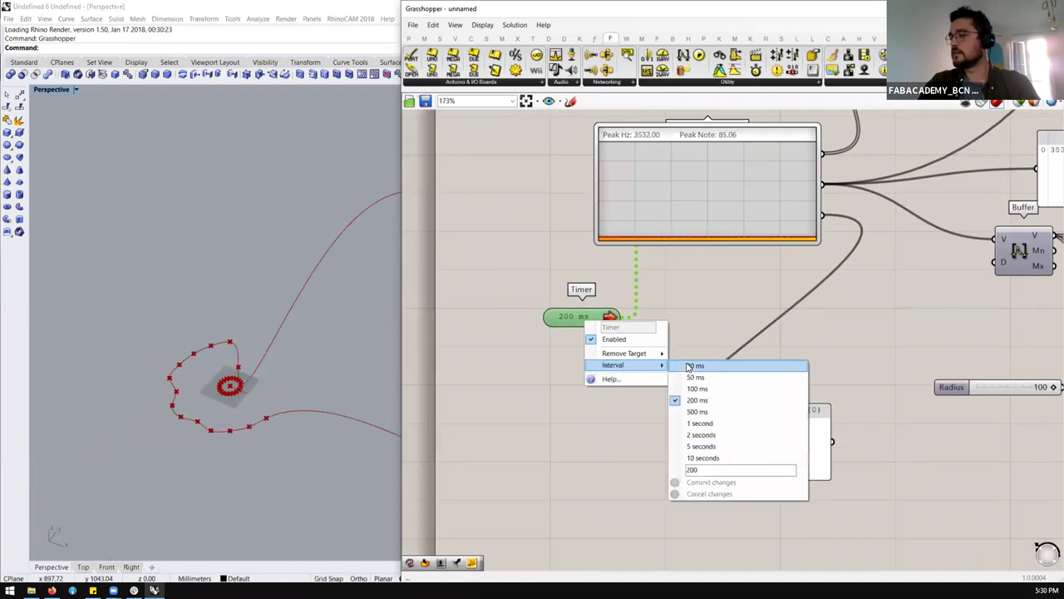
pyautogui.click(691, 366)
pyautogui.scroll(-3, 499, 328)
pyautogui.scroll(-1, 565, 330)
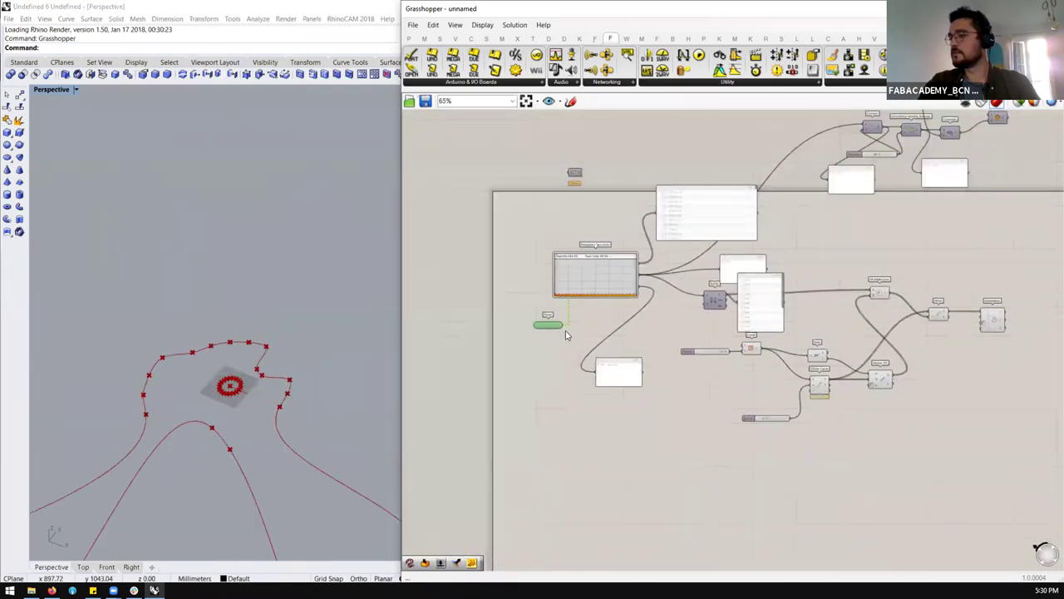
pyautogui.scroll(1, 840, 299)
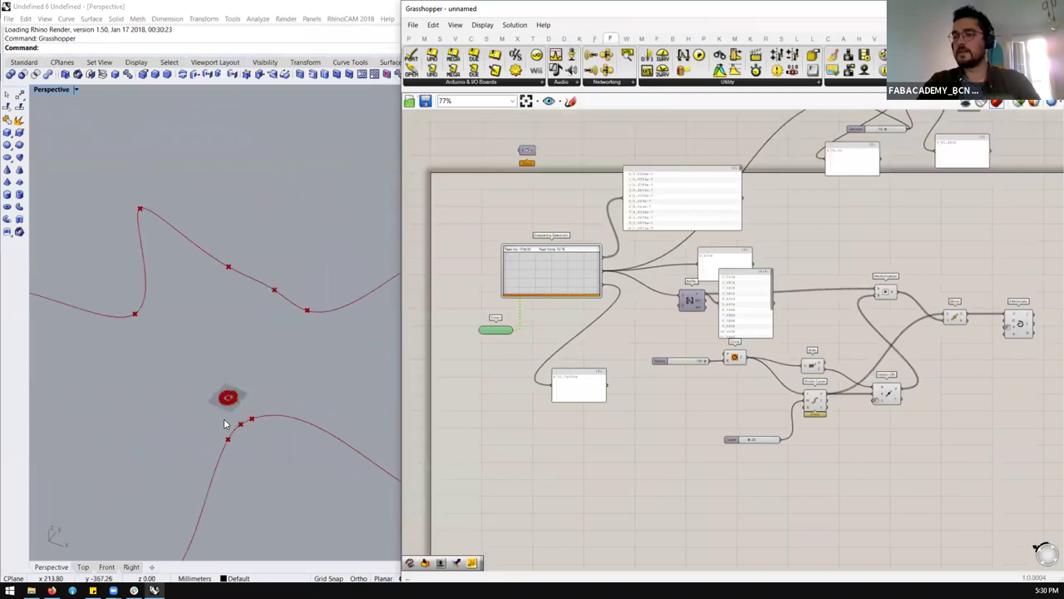
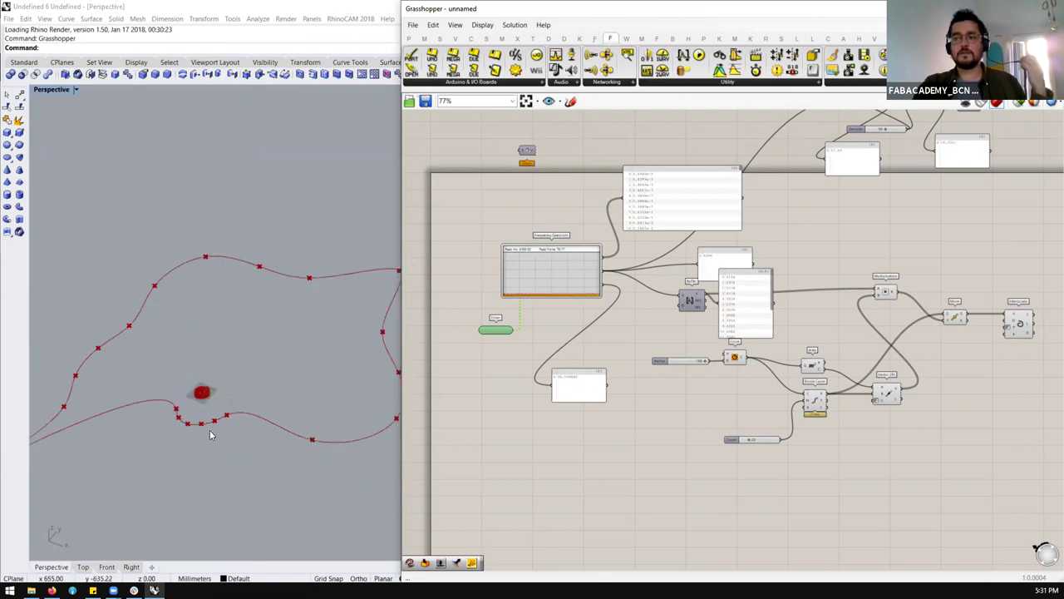
# Step: Add a List Item component above Interpolate and connect Move's G output to its list input
pyautogui.scroll(-2, 862, 336)
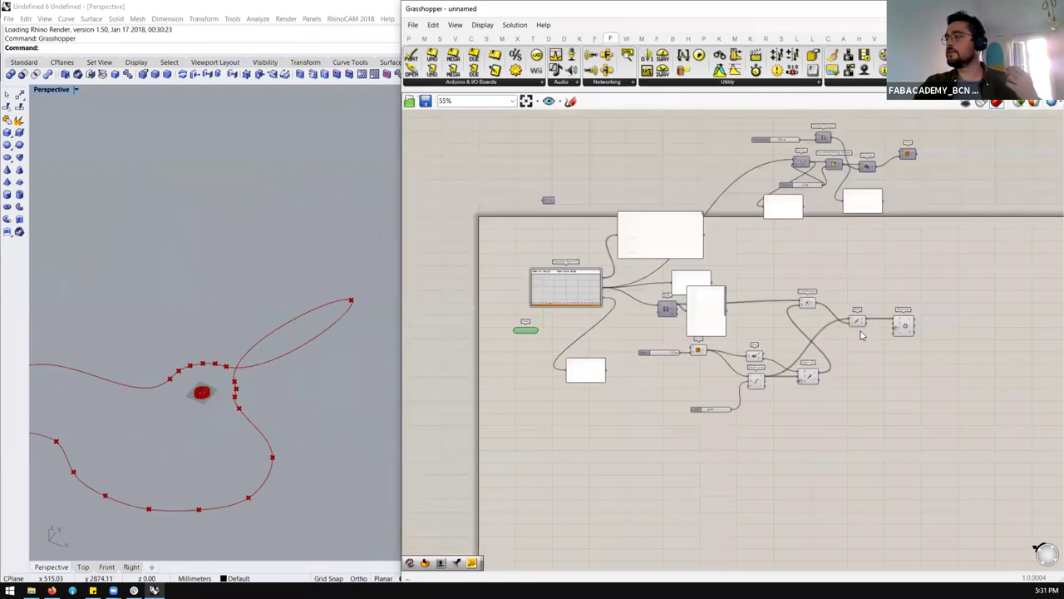
pyautogui.scroll(2, 931, 330)
pyautogui.doubleClick(971, 321)
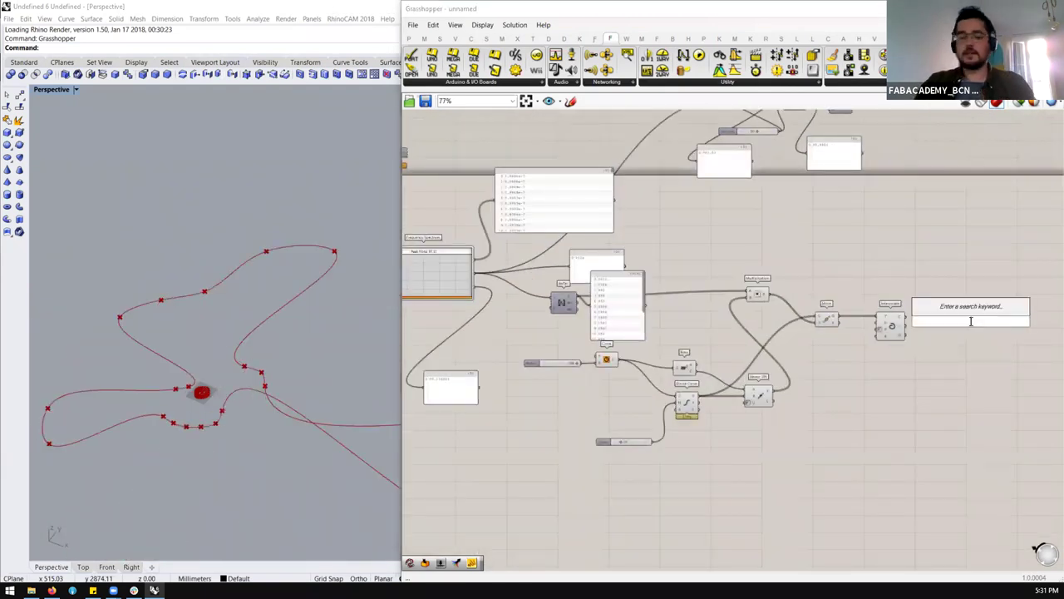
pyautogui.write('list')
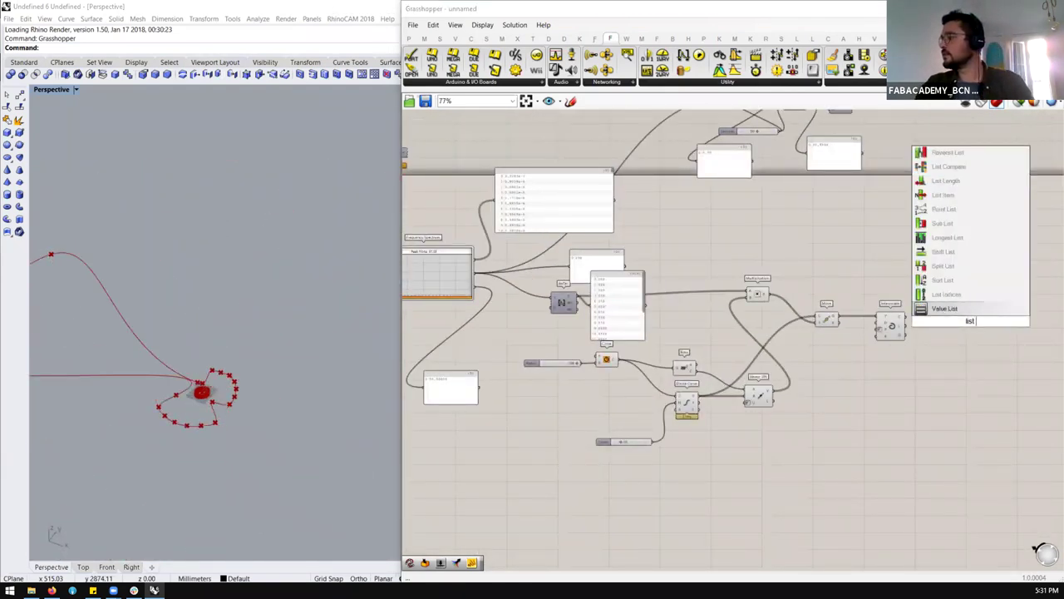
pyautogui.write('ite')
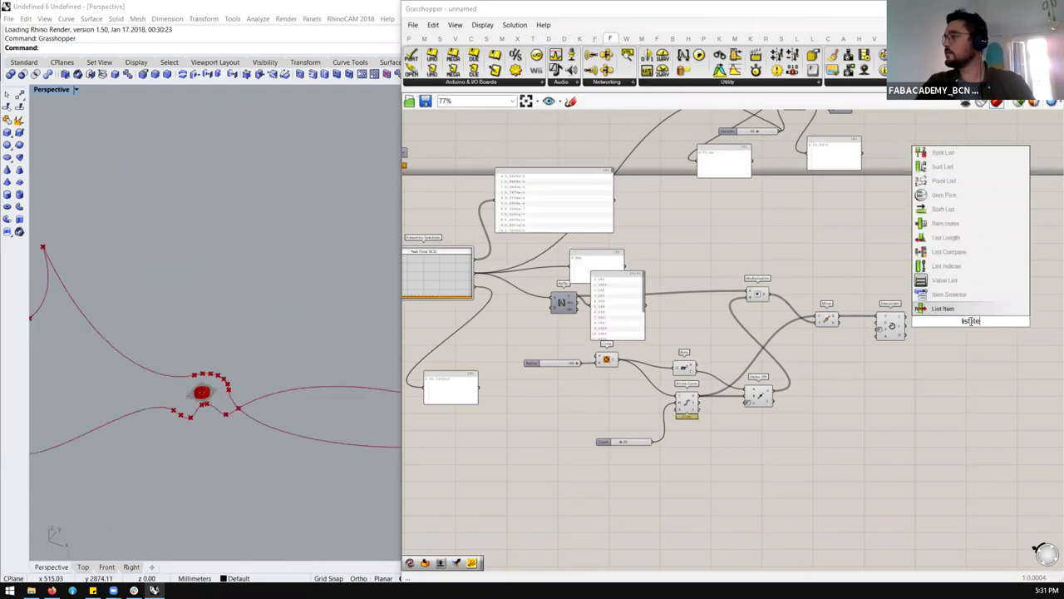
pyautogui.press('Return')
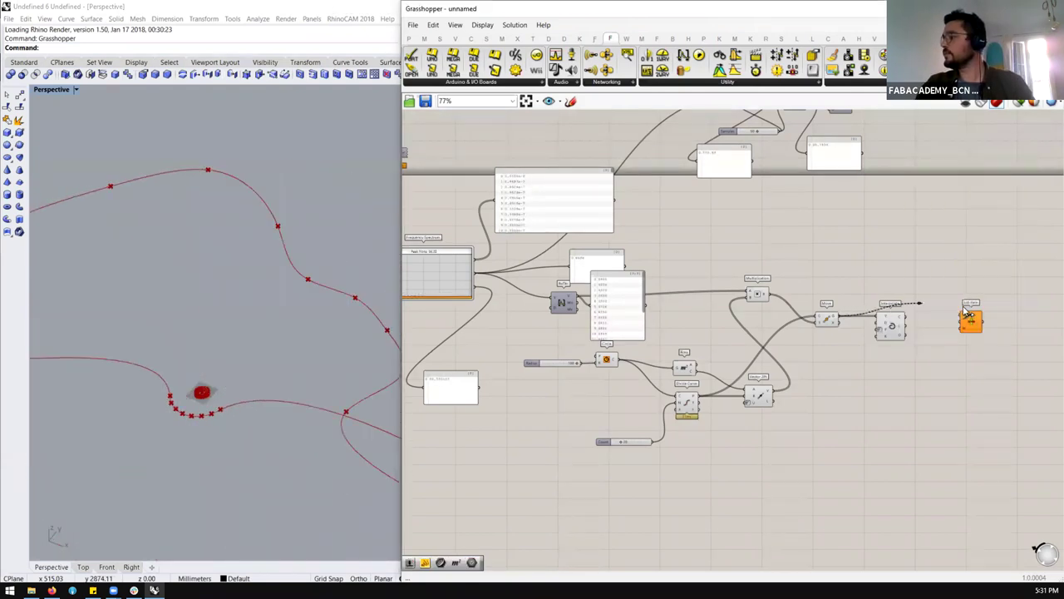
pyautogui.moveTo(838, 319); pyautogui.dragTo(896, 265)
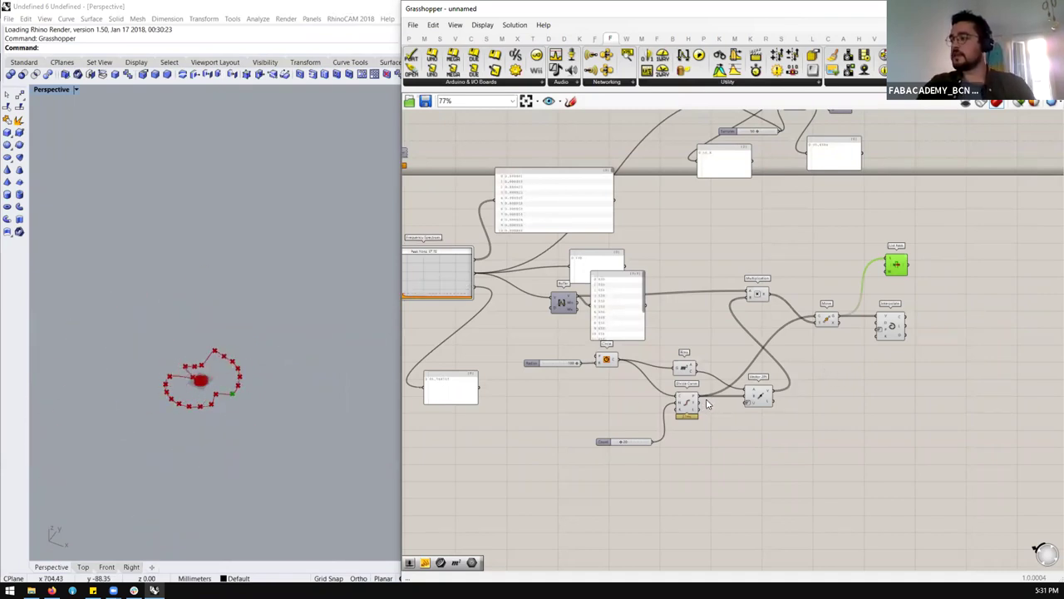
# Step: Feed List Item's list input from Divide Curve's P output instead of Move, and inspect the selected point on the circle
pyautogui.moveTo(896, 269); pyautogui.dragTo(892, 264)
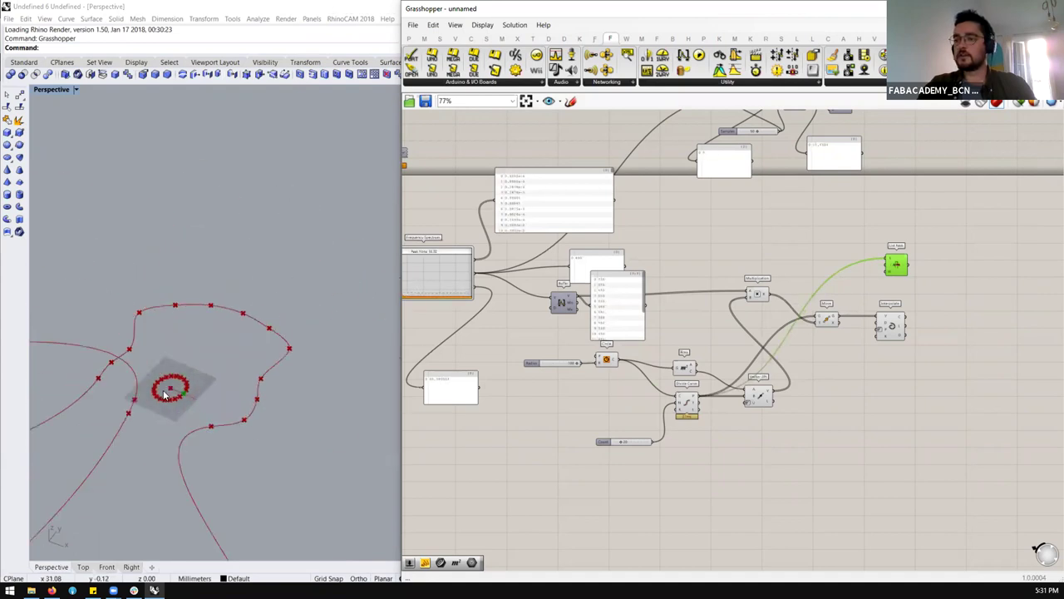
pyautogui.scroll(5, 165, 395)
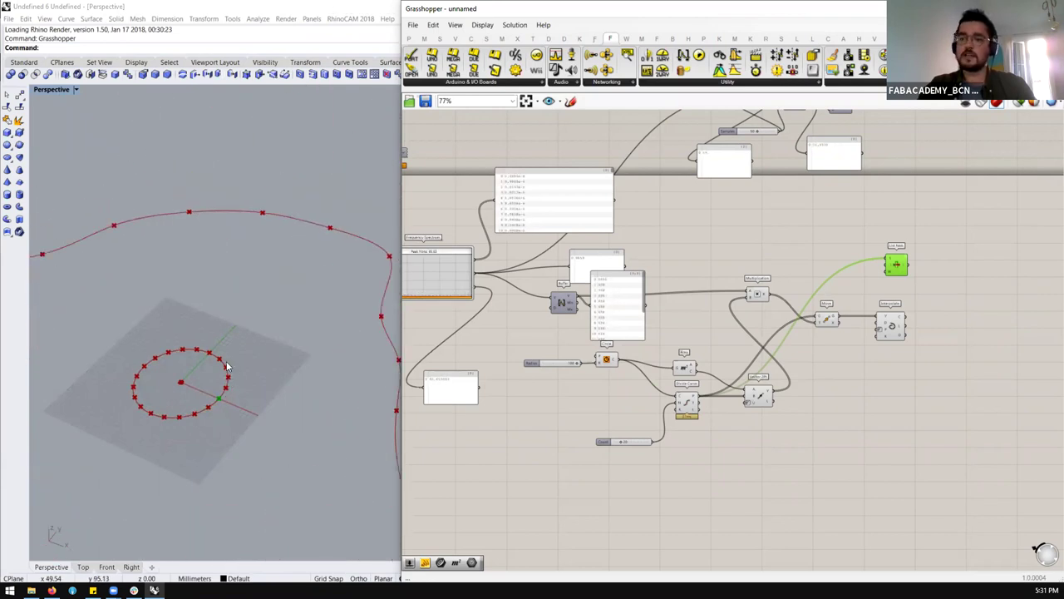
pyautogui.scroll(-5, 253, 348)
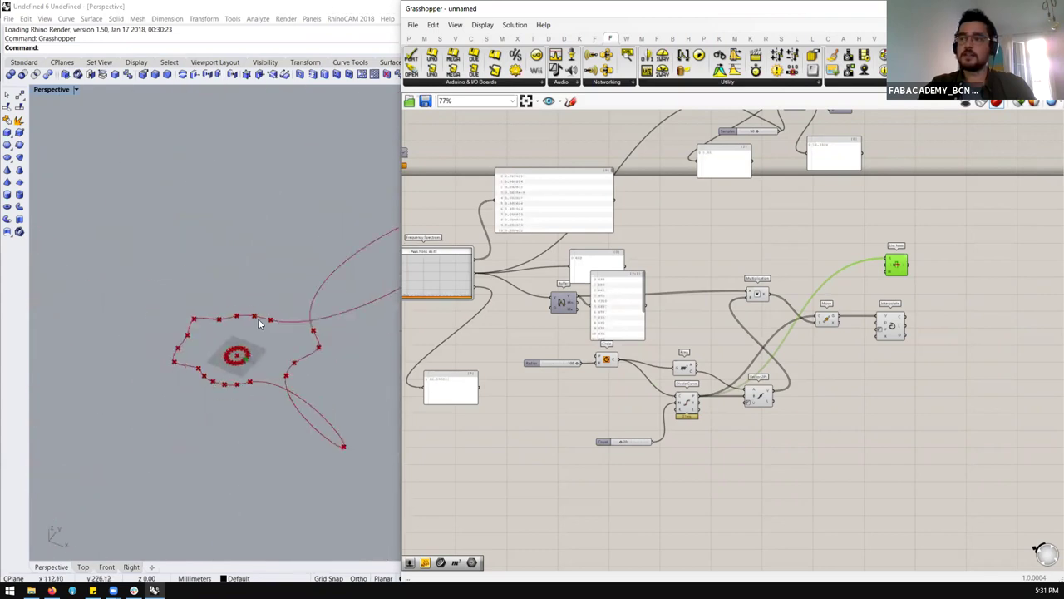
# Step: Turn on the preview of the Circle component ending the upper smoothing chain and inspect the circle at the viewport origin
pyautogui.scroll(-4, 830, 217)
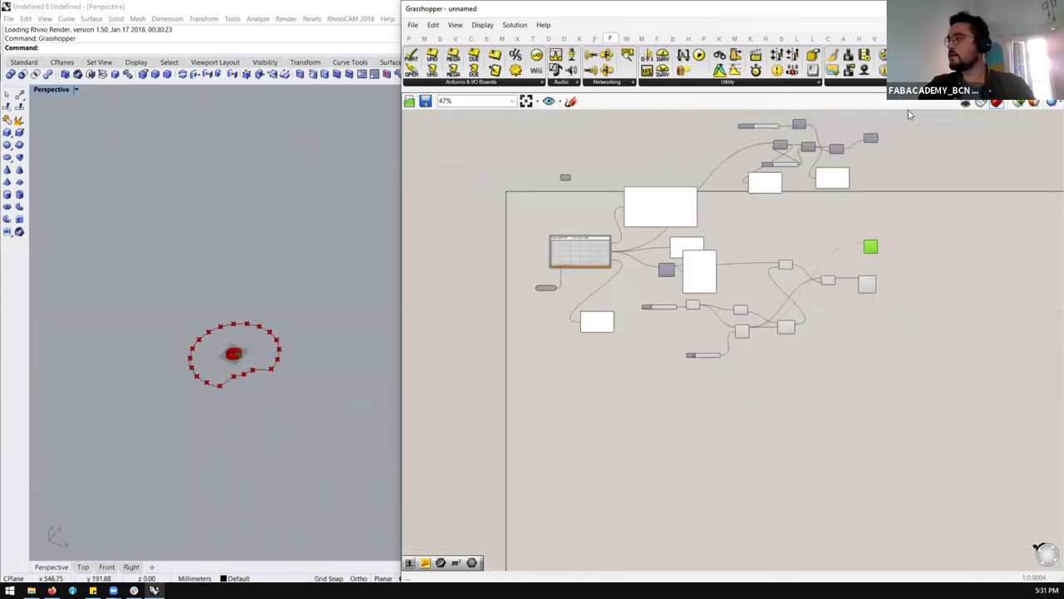
pyautogui.moveTo(868, 156); pyautogui.dragTo(870, 158)
pyautogui.middleClick(899, 116)
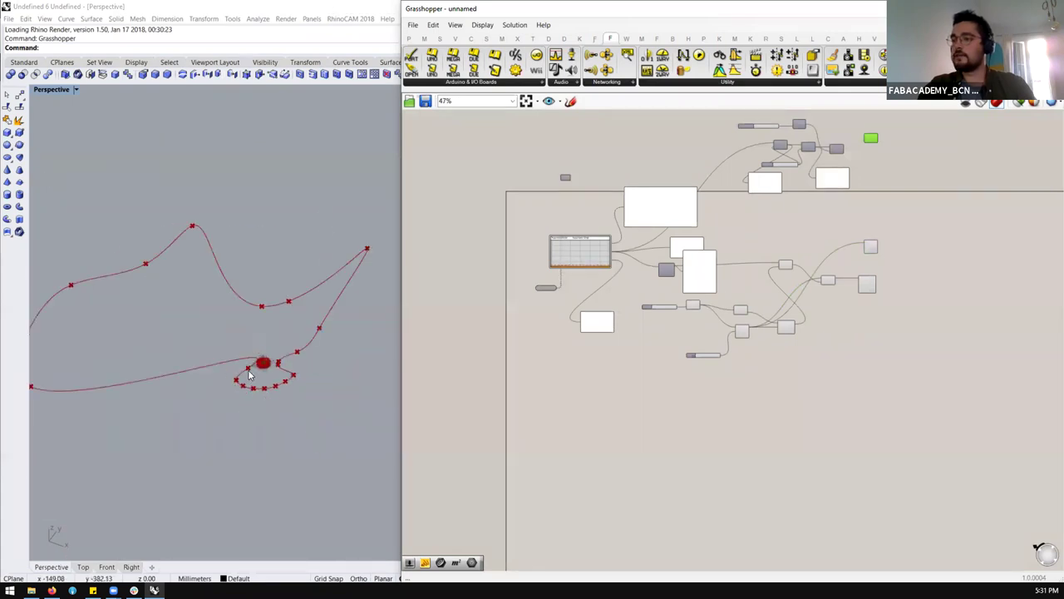
pyautogui.scroll(5, 291, 358)
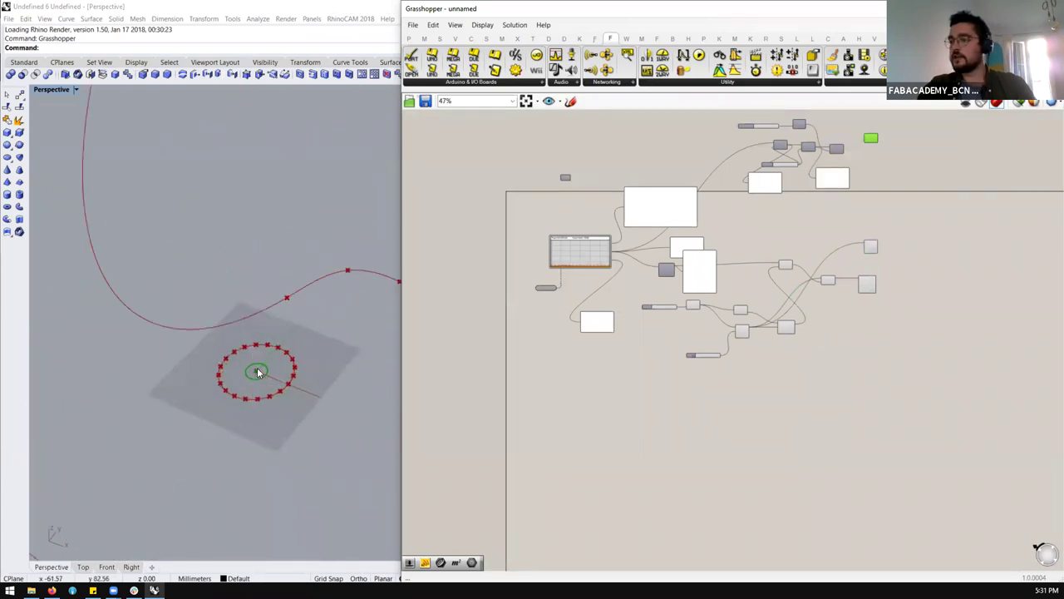
pyautogui.scroll(4, 632, 325)
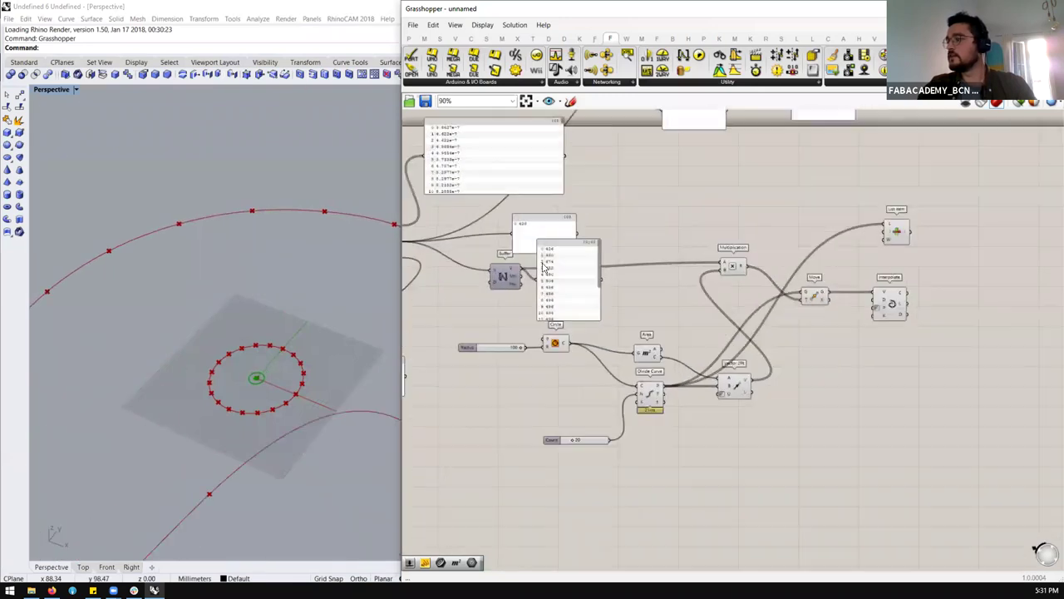
# Step: Shift Buffer, its panels and the circle-to-curve components away from Frequency Spectrum, and separate the peak-frequency panel from Buffer
pyautogui.click(503, 283)
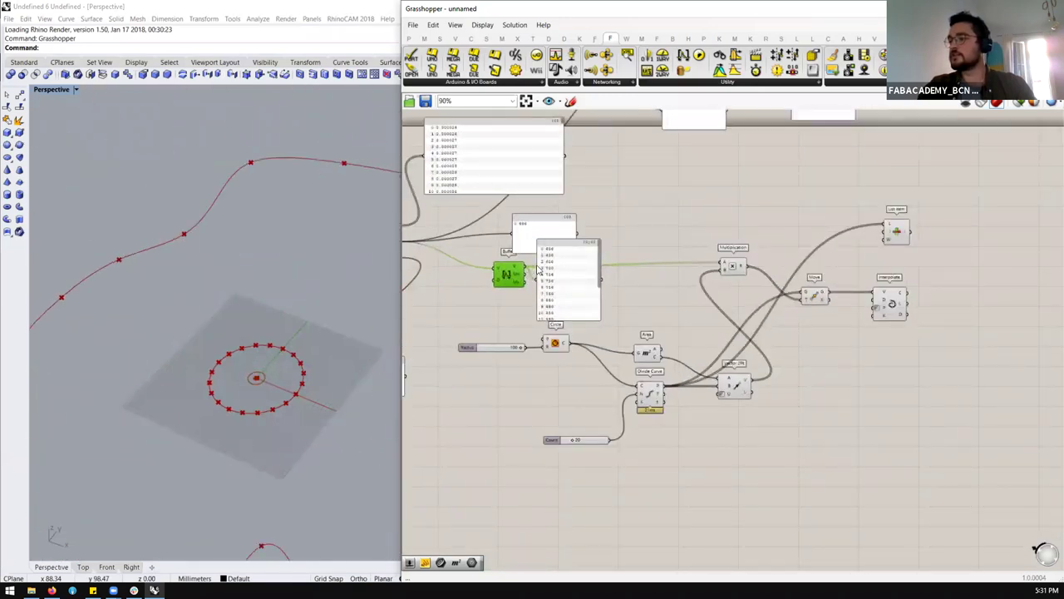
pyautogui.scroll(-1, 825, 246)
pyautogui.moveTo(916, 235); pyautogui.dragTo(479, 440)
pyautogui.moveTo(586, 278); pyautogui.dragTo(853, 256)
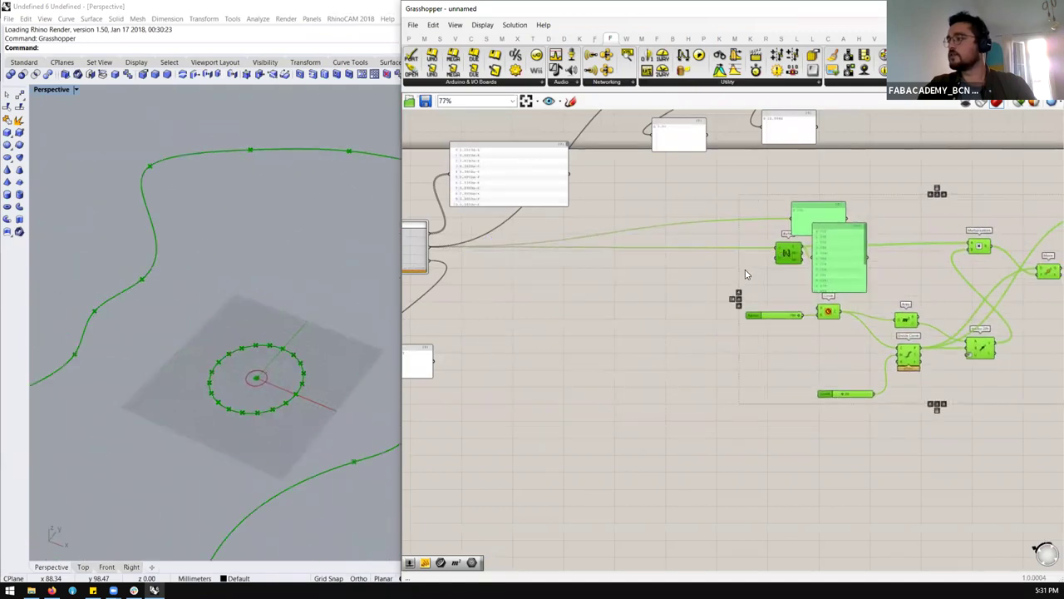
pyautogui.click(770, 205)
pyautogui.moveTo(819, 213); pyautogui.dragTo(753, 206)
# Step: Feed Buffer's value input from Constrain's V output instead of Frequency Spectrum's peak frequency
pyautogui.scroll(-3, 733, 145)
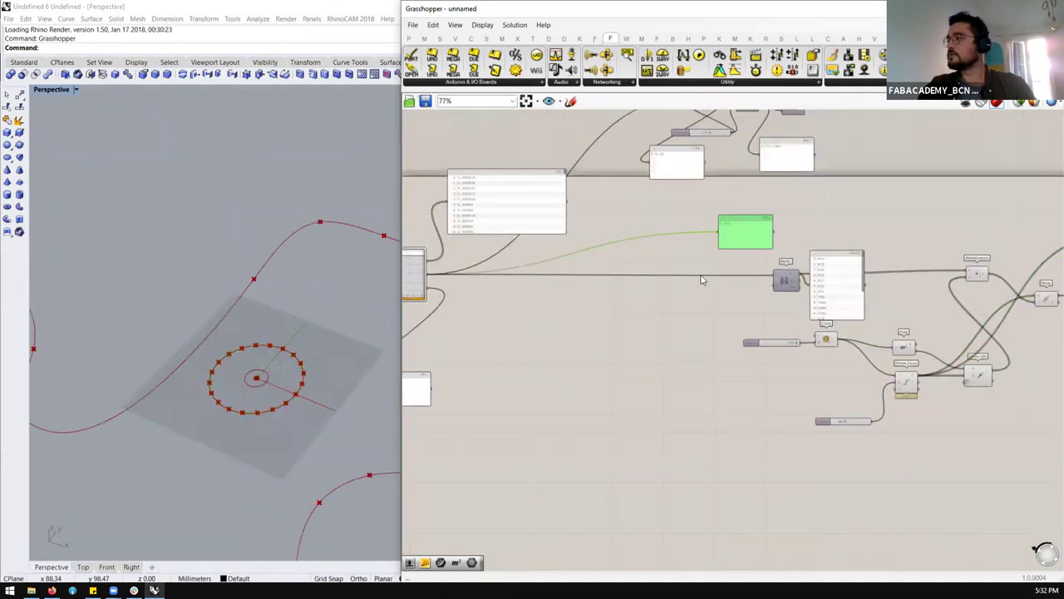
pyautogui.scroll(3, 734, 145)
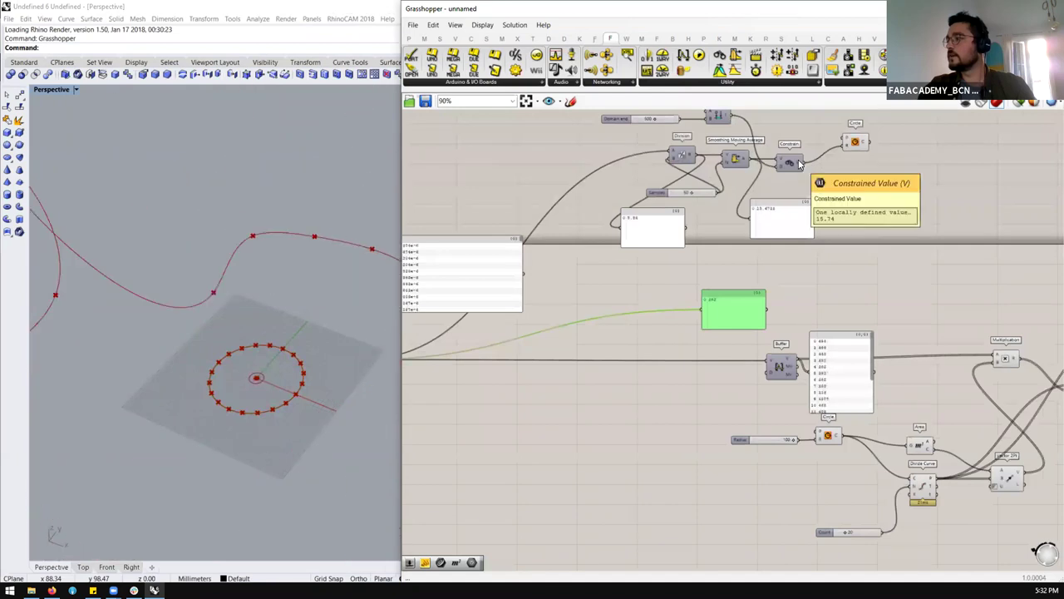
pyautogui.moveTo(815, 219); pyautogui.dragTo(768, 366)
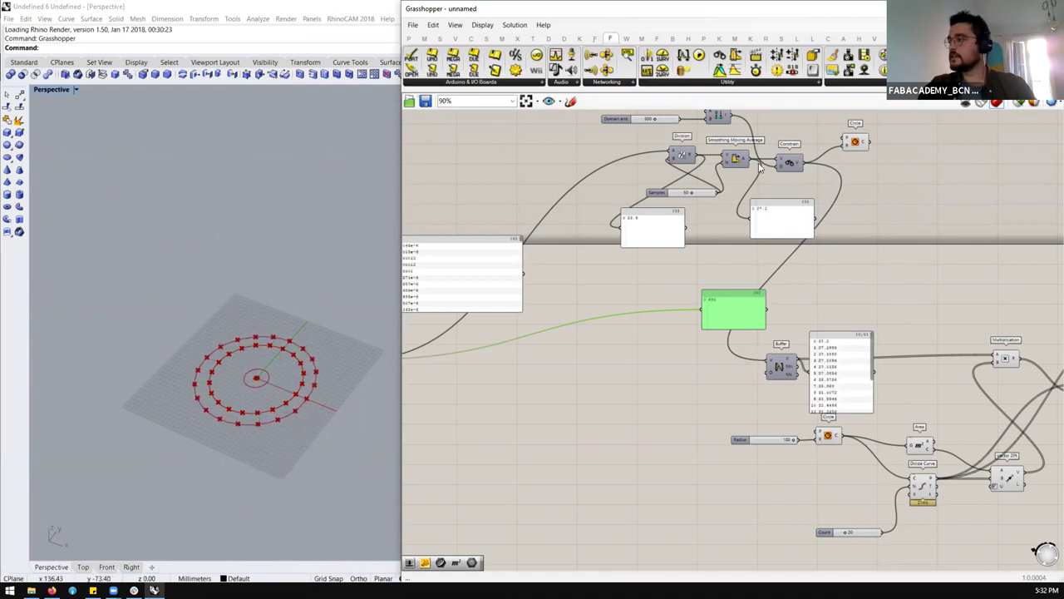
# Step: Drive Division's B input with its own slider at 50 and set the moving average's Samples slider to 7
pyautogui.scroll(1, 746, 157)
pyautogui.moveTo(697, 201); pyautogui.dragTo(627, 191)
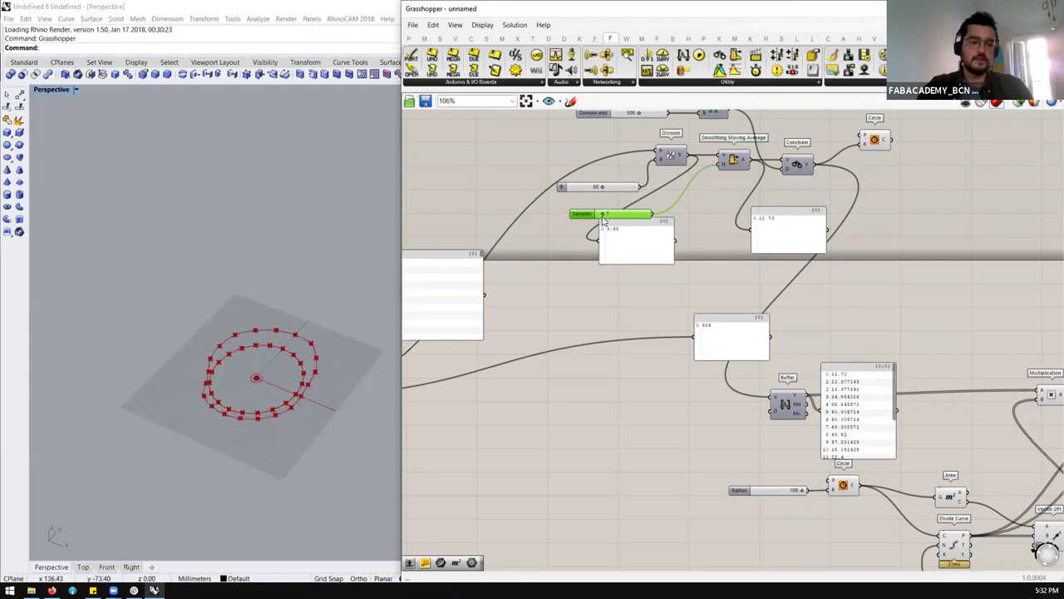
# Step: Add a Data parameter beside Frequency Spectrum and transfer the outgoing peak-frequency wires to its output
pyautogui.scroll(-4, 599, 221)
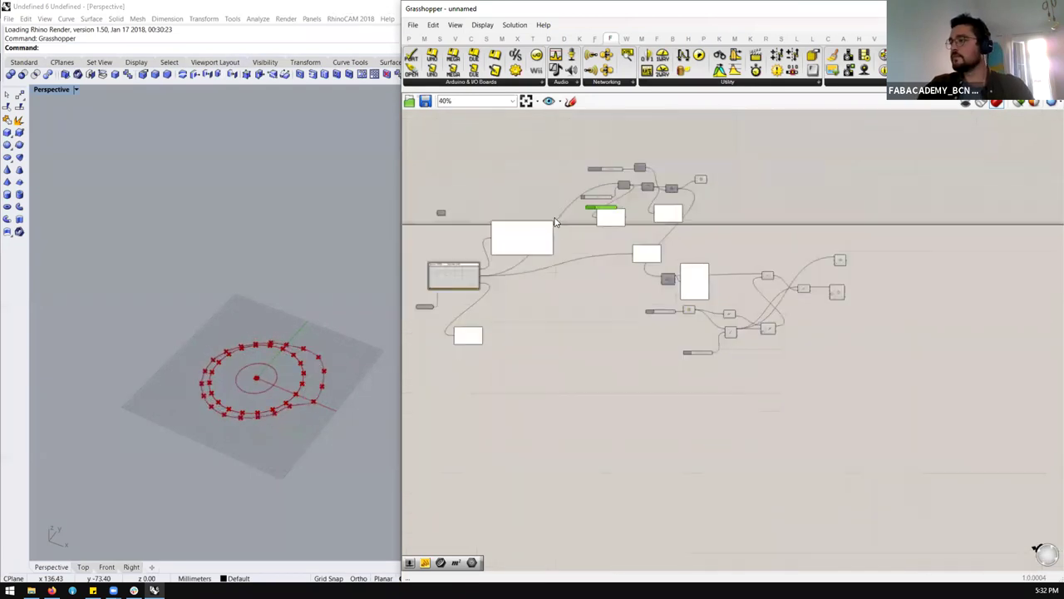
pyautogui.scroll(1, 716, 242)
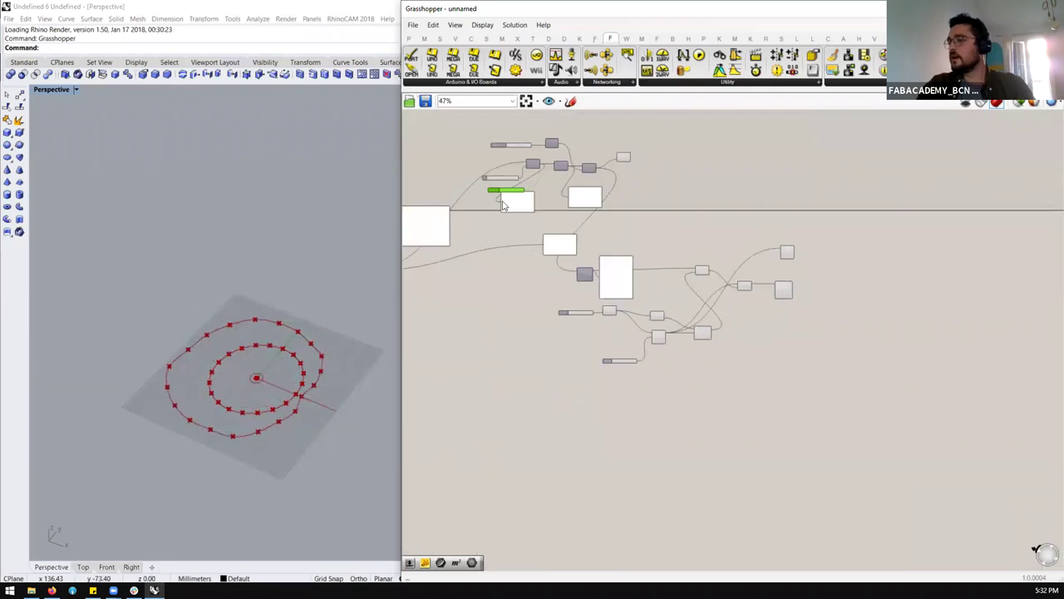
pyautogui.scroll(2, 503, 205)
pyautogui.scroll(-1, 532, 266)
pyautogui.scroll(4, 576, 263)
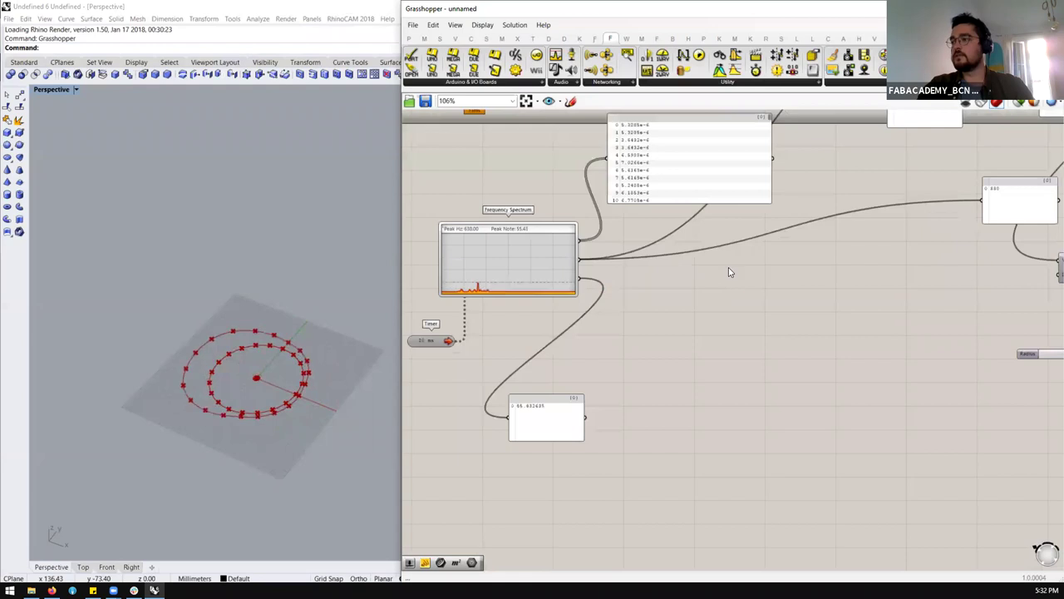
pyautogui.scroll(-3, 723, 271)
pyautogui.scroll(1, 650, 238)
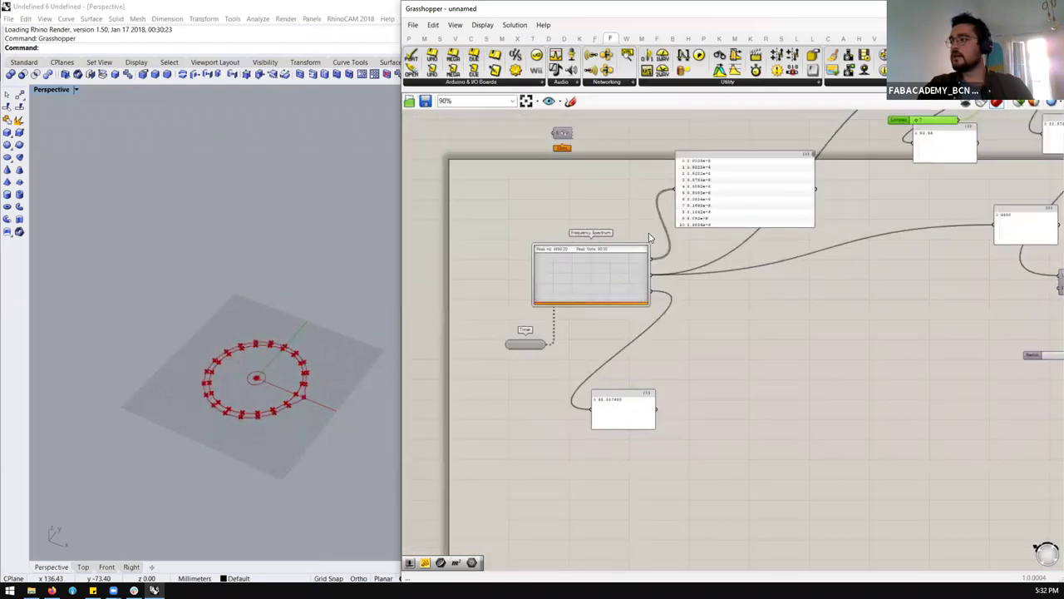
pyautogui.moveTo(690, 129); pyautogui.dragTo(568, 401)
pyautogui.click(748, 302)
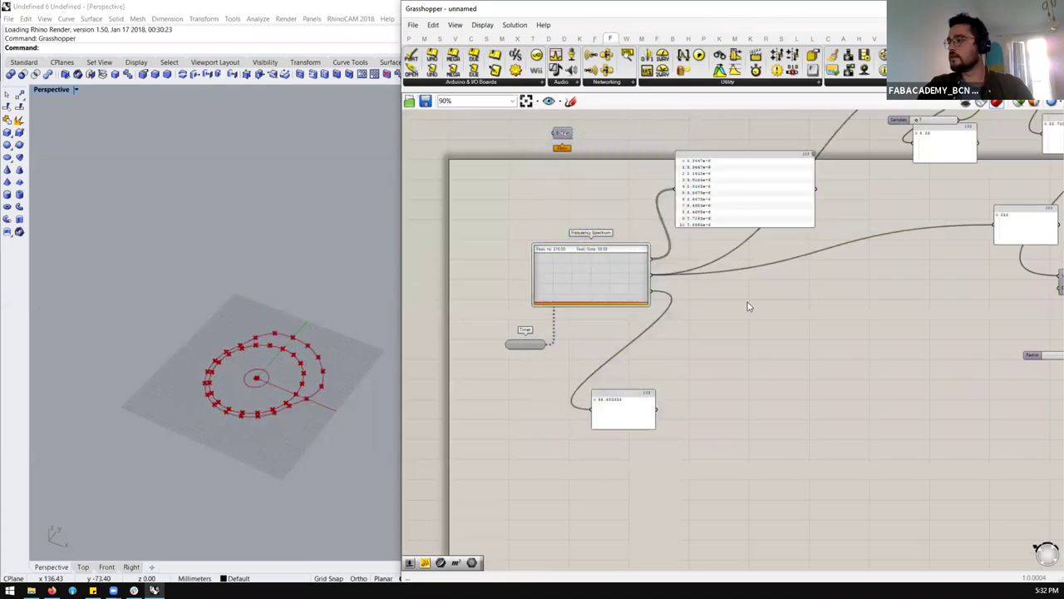
pyautogui.doubleClick(748, 302)
pyautogui.write('data')
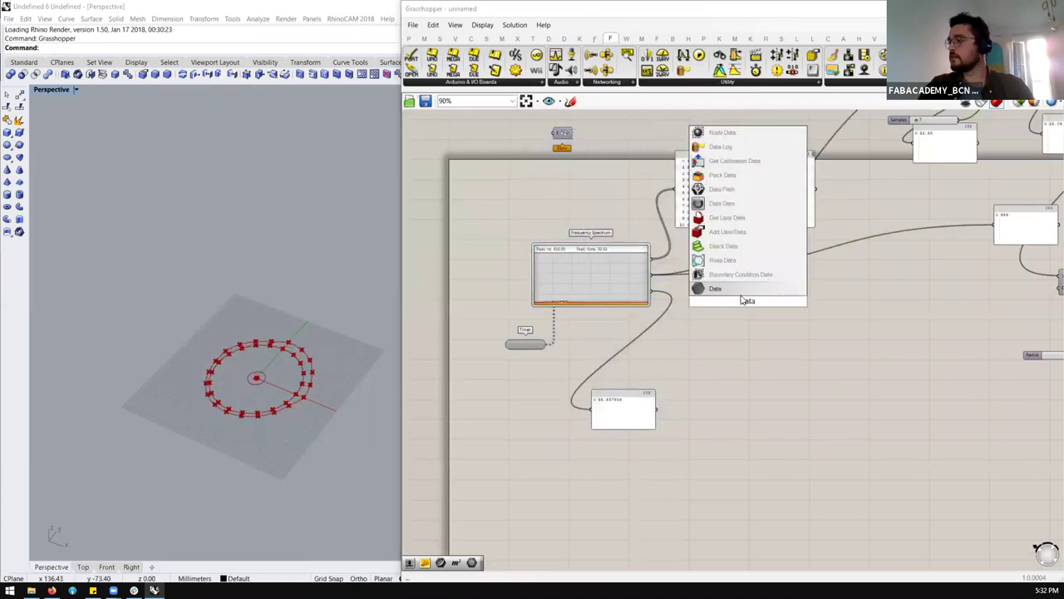
pyautogui.press('Return')
pyautogui.keyDown('ctrl'); pyautogui.keyDown('shift'); pyautogui.moveTo(657, 281); pyautogui.dragTo(752, 301); pyautogui.keyUp('shift'); pyautogui.keyUp('ctrl')
# Step: Delete Frequency Spectrum, its Timer and the two panels attached to it
pyautogui.moveTo(707, 137); pyautogui.dragTo(588, 420)
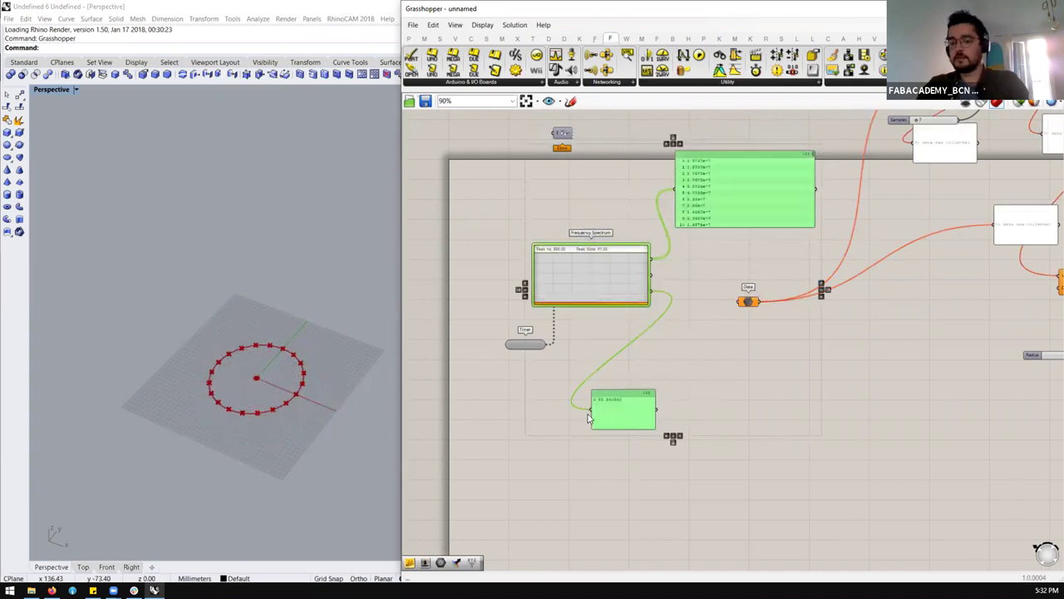
pyautogui.press('Delete')
pyautogui.doubleClick(536, 229)
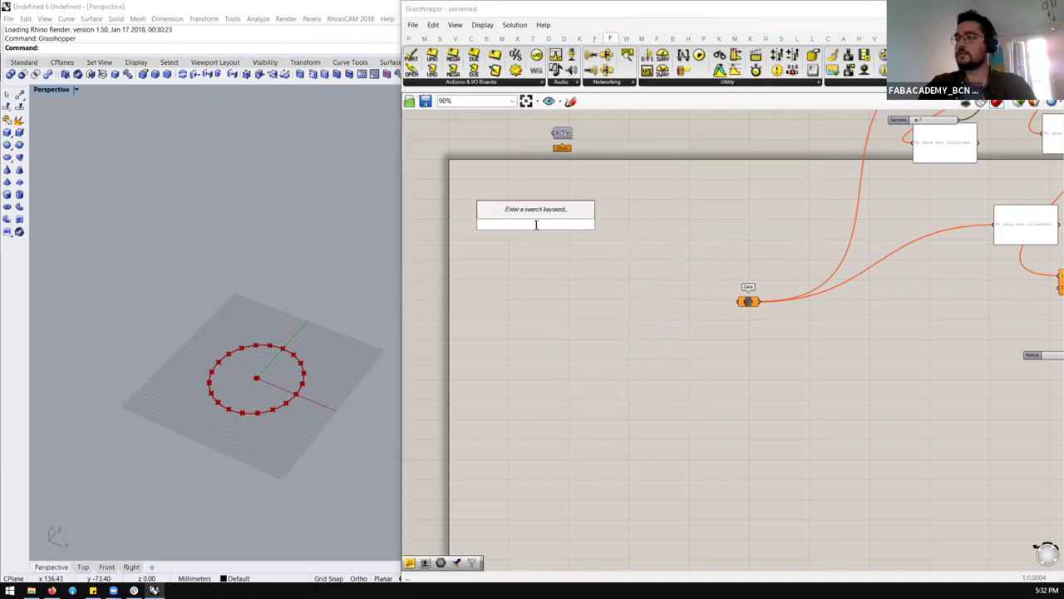
# Step: Add a Serial Read (Generic) component and feed its Port input from a panel containing 6
pyautogui.click(466, 83)
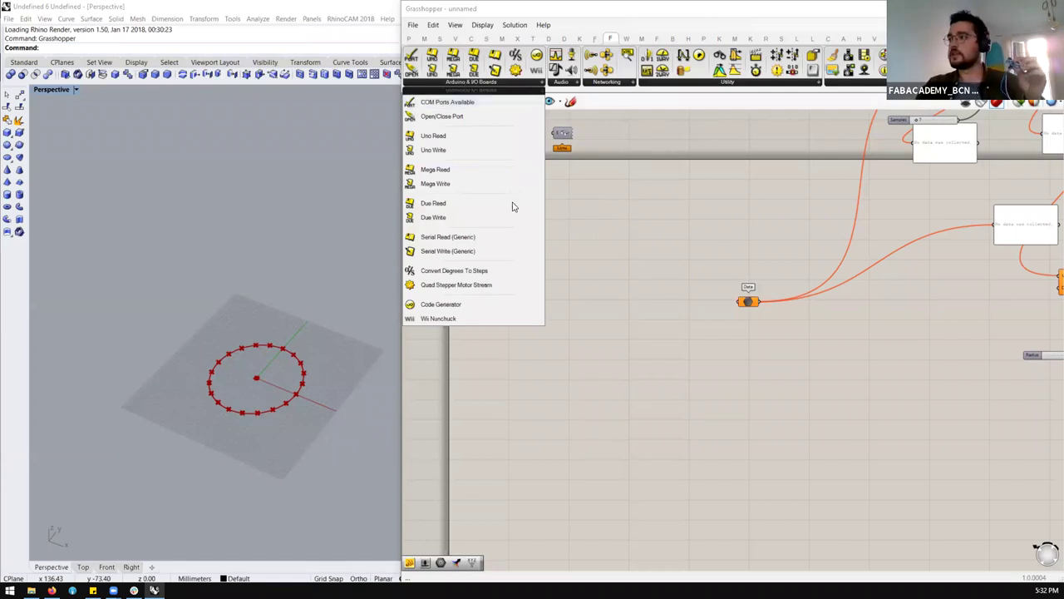
pyautogui.moveTo(465, 237); pyautogui.dragTo(622, 282)
pyautogui.scroll(3, 546, 277)
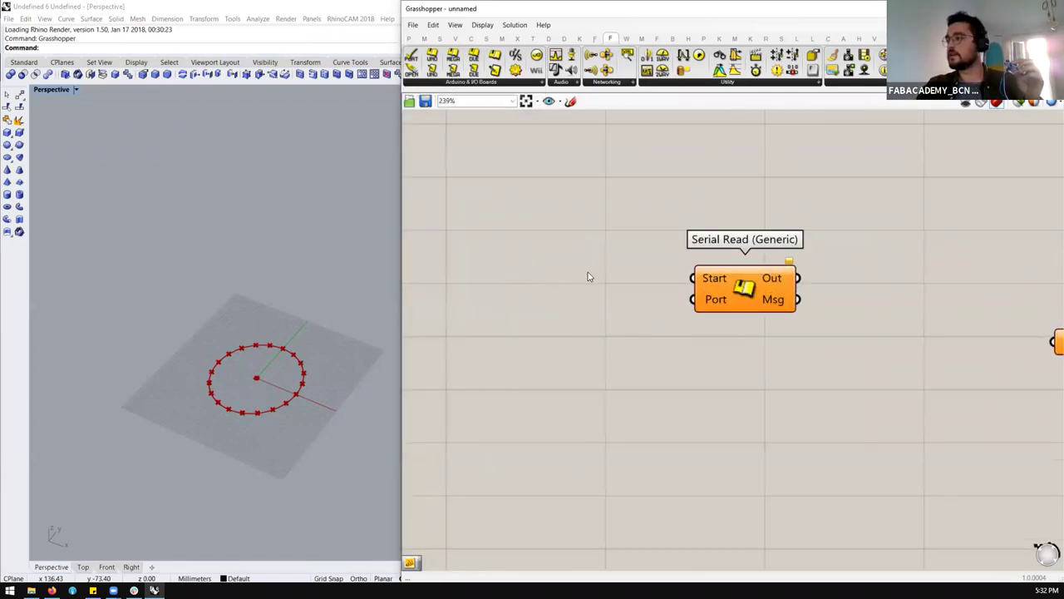
pyautogui.doubleClick(588, 272)
pyautogui.write('//6')
pyautogui.press('Return')
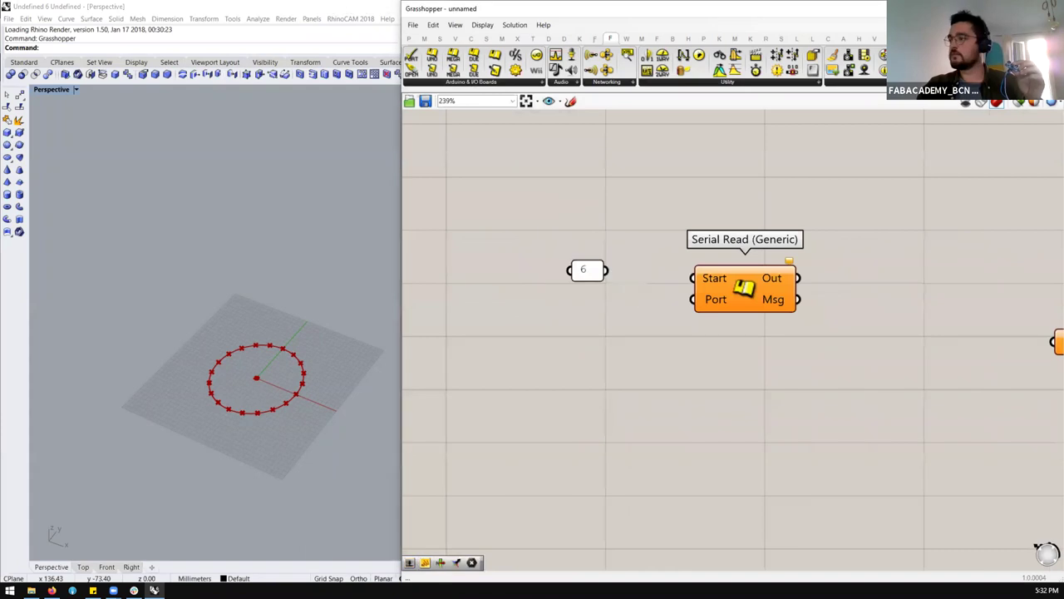
pyautogui.moveTo(676, 300); pyautogui.dragTo(694, 300)
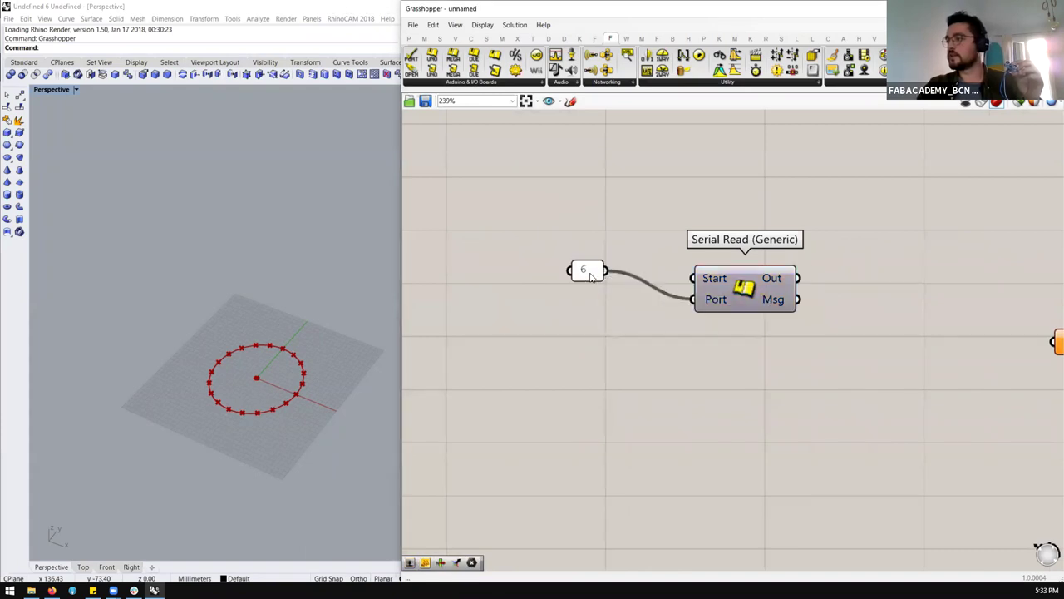
# Step: Add a Boolean Toggle and connect it to Serial Read's Start input
pyautogui.scroll(-2, 602, 302)
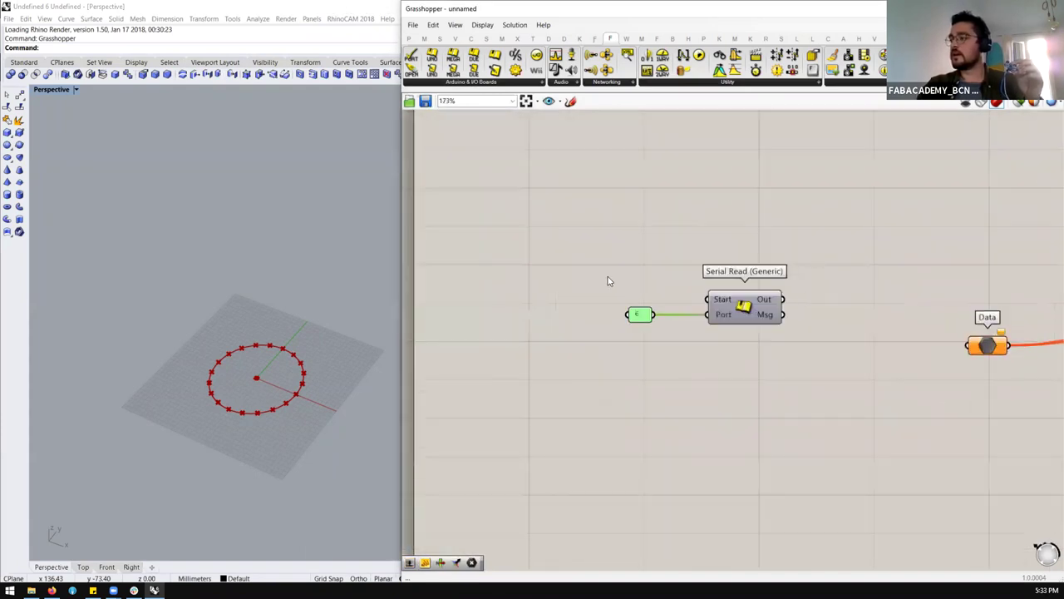
pyautogui.doubleClick(608, 275)
pyautogui.write('boo')
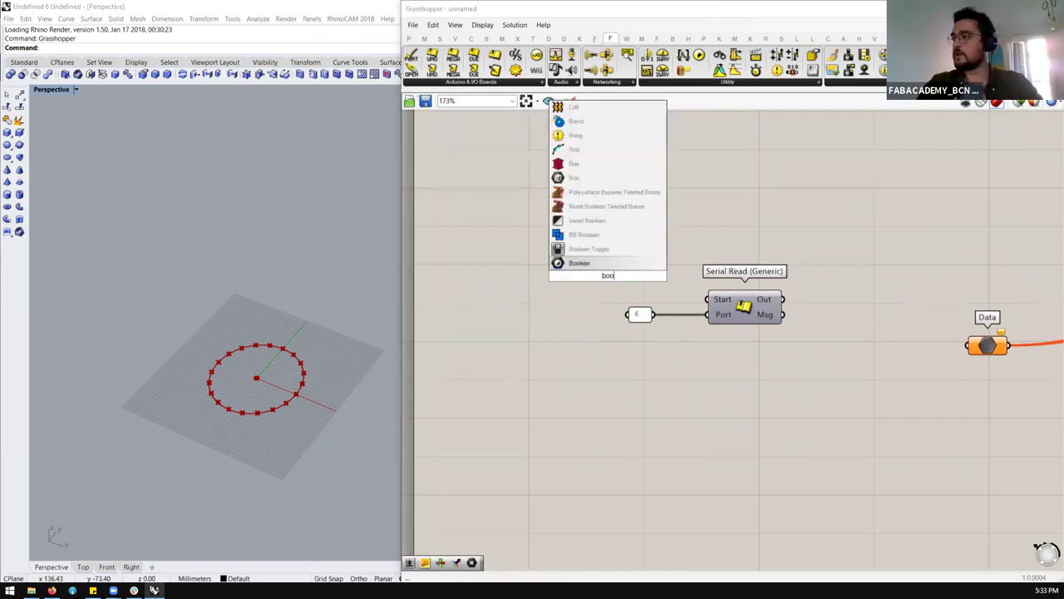
pyautogui.click(589, 249)
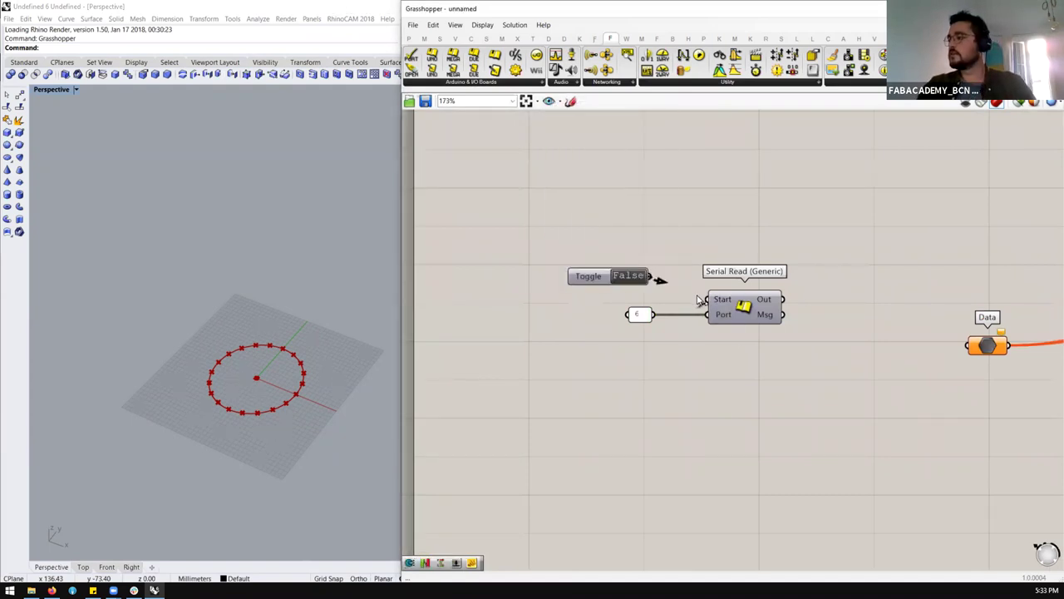
pyautogui.moveTo(746, 316); pyautogui.dragTo(728, 295)
# Step: Attach one panel to Serial Read's Out output and a copy of it to the Msg output
pyautogui.doubleClick(812, 264)
pyautogui.write('panel')
pyautogui.press('Return')
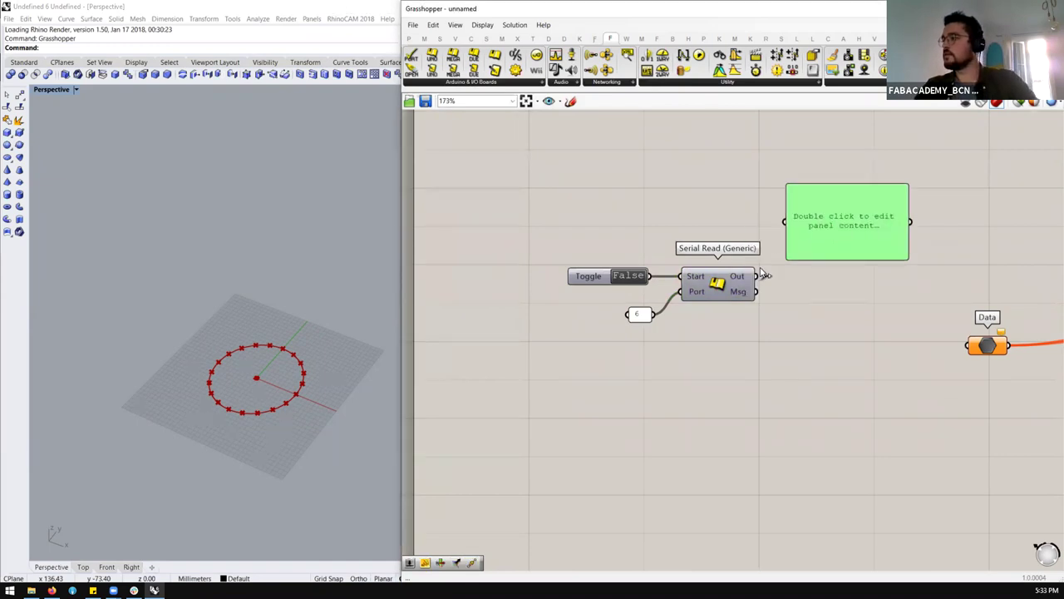
pyautogui.moveTo(789, 223); pyautogui.dragTo(785, 222)
pyautogui.hotkey('ctrl', 'c')
pyautogui.hotkey('ctrl', 'v')
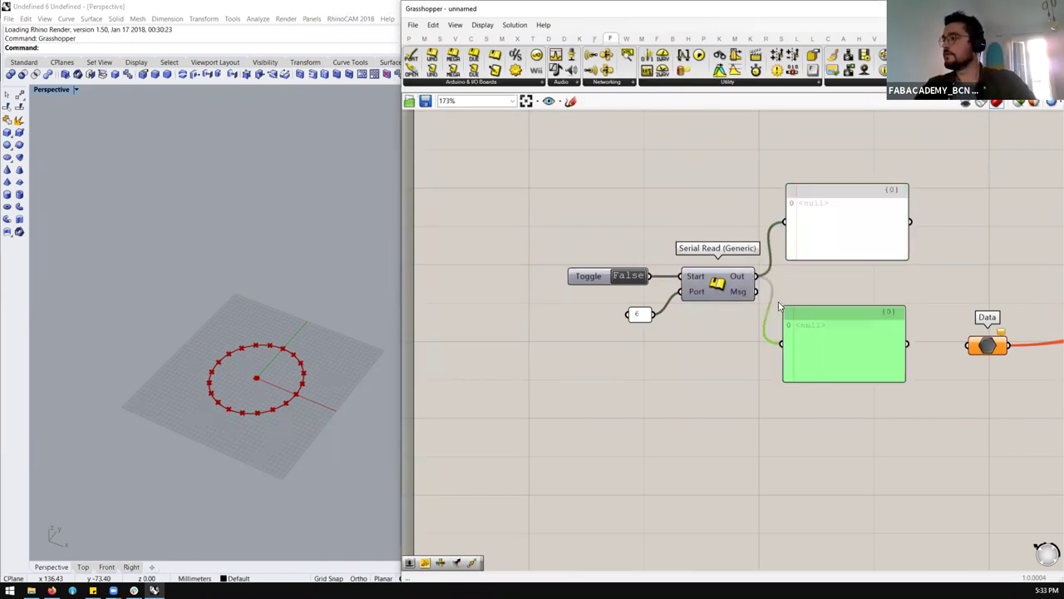
pyautogui.moveTo(785, 348); pyautogui.dragTo(783, 344)
# Step: Switch the Start toggle to True, enlarge the Msg panel to read its message, and return the toggle to False
pyautogui.click(629, 276)
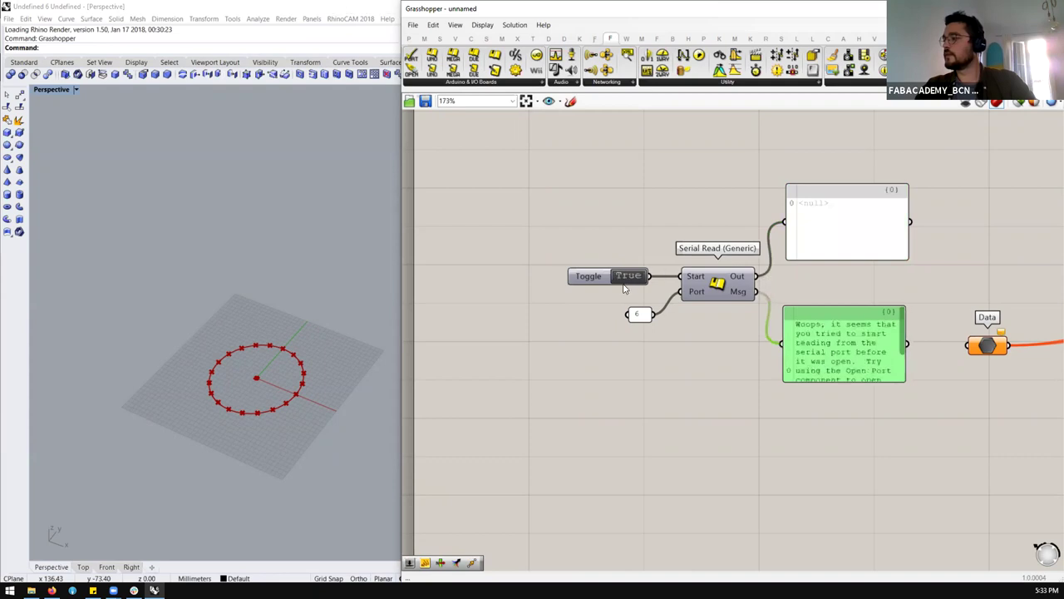
pyautogui.moveTo(824, 288); pyautogui.dragTo(764, 280, button='right')
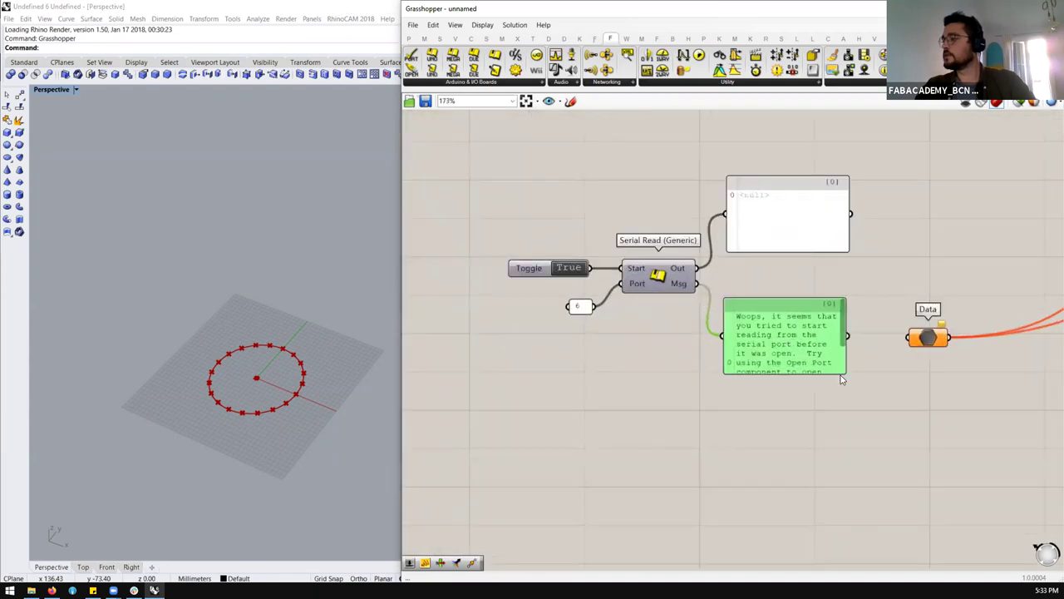
pyautogui.moveTo(843, 372); pyautogui.dragTo(895, 422)
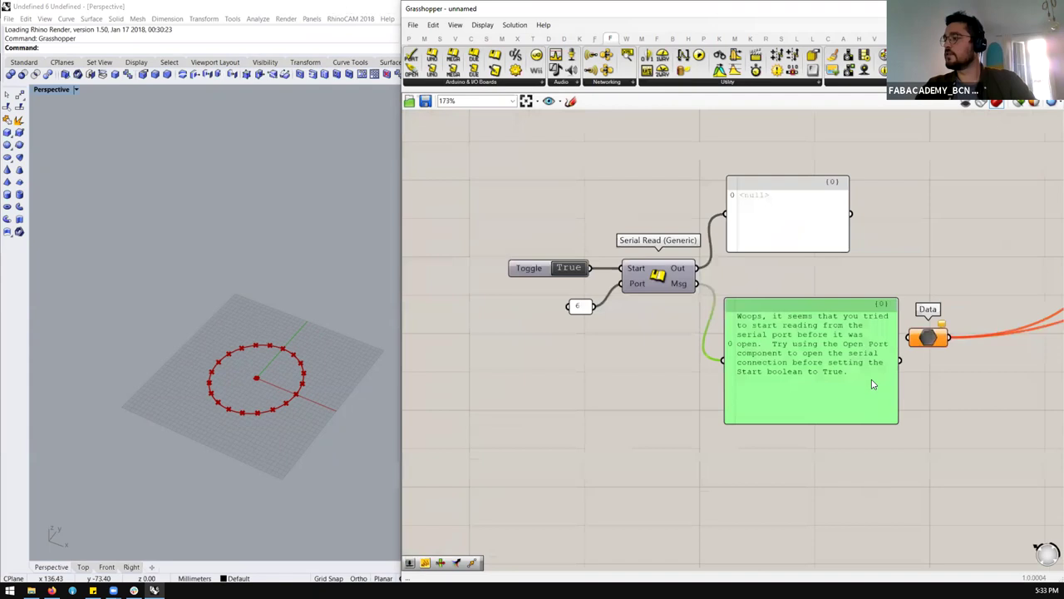
pyautogui.scroll(-1, 736, 342)
pyautogui.doubleClick(662, 297)
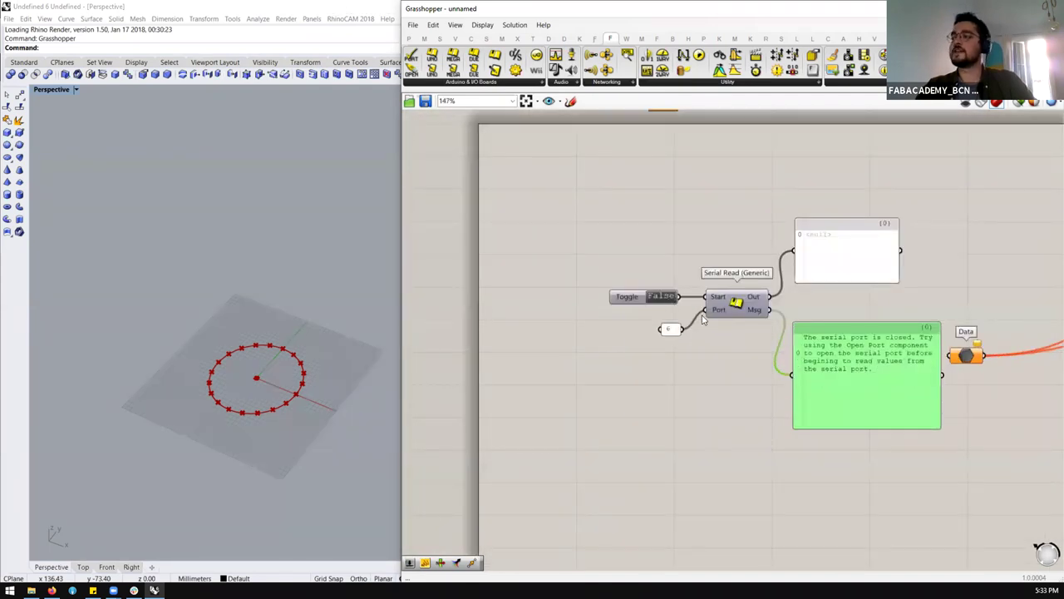
# Step: Add an Open/Close Port component above Serial Read and connect the panel containing 6 to its Port input
pyautogui.click(739, 308)
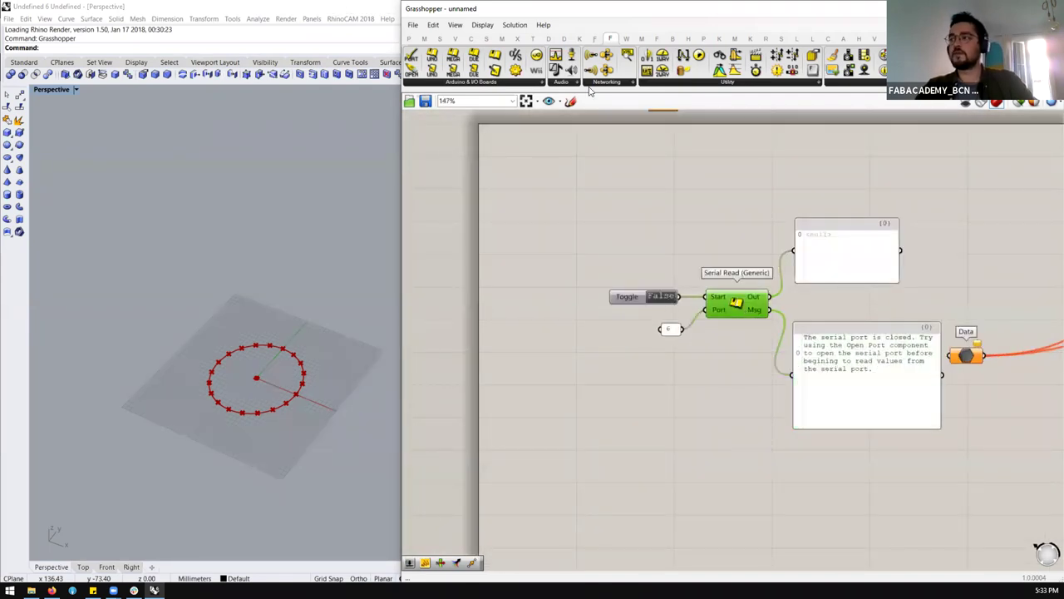
pyautogui.click(490, 86)
pyautogui.moveTo(468, 111); pyautogui.dragTo(661, 272)
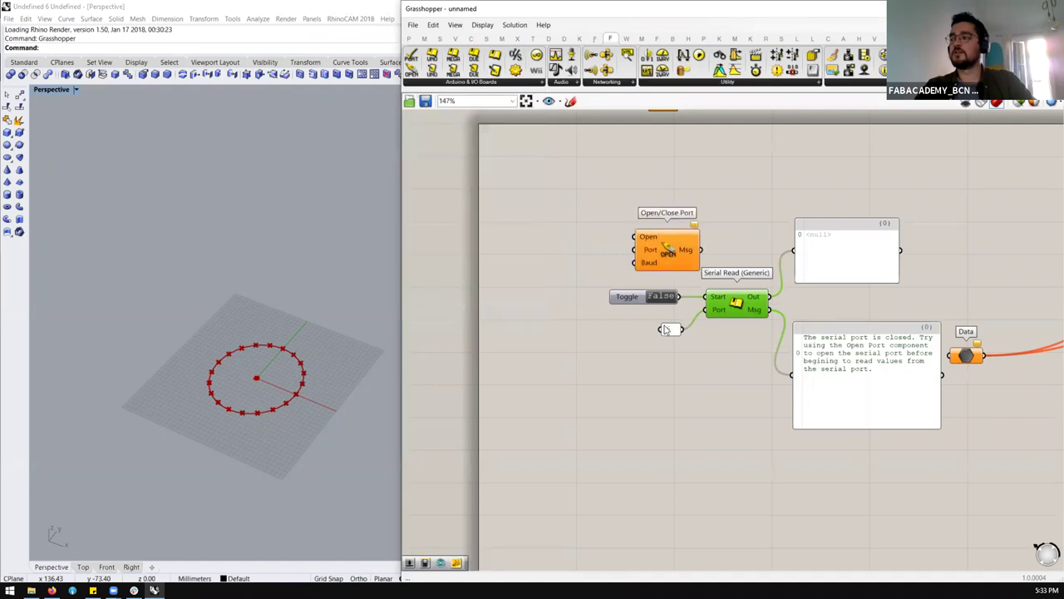
pyautogui.moveTo(682, 330); pyautogui.dragTo(634, 262)
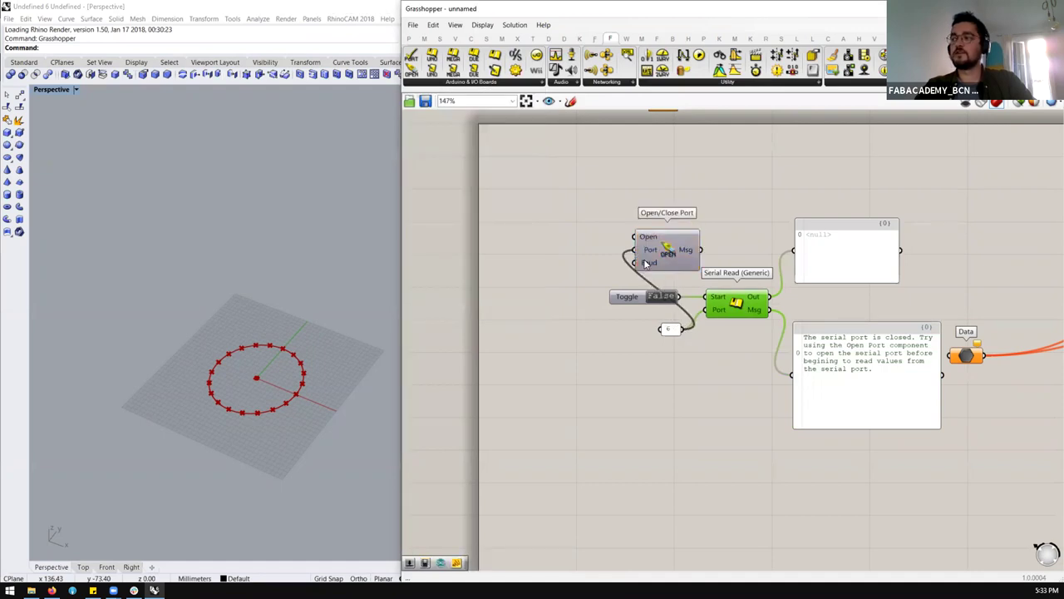
# Step: Add a panel containing 115200 and connect it to the Baud input of Open/Close Port
pyautogui.doubleClick(491, 266)
pyautogui.write('//')
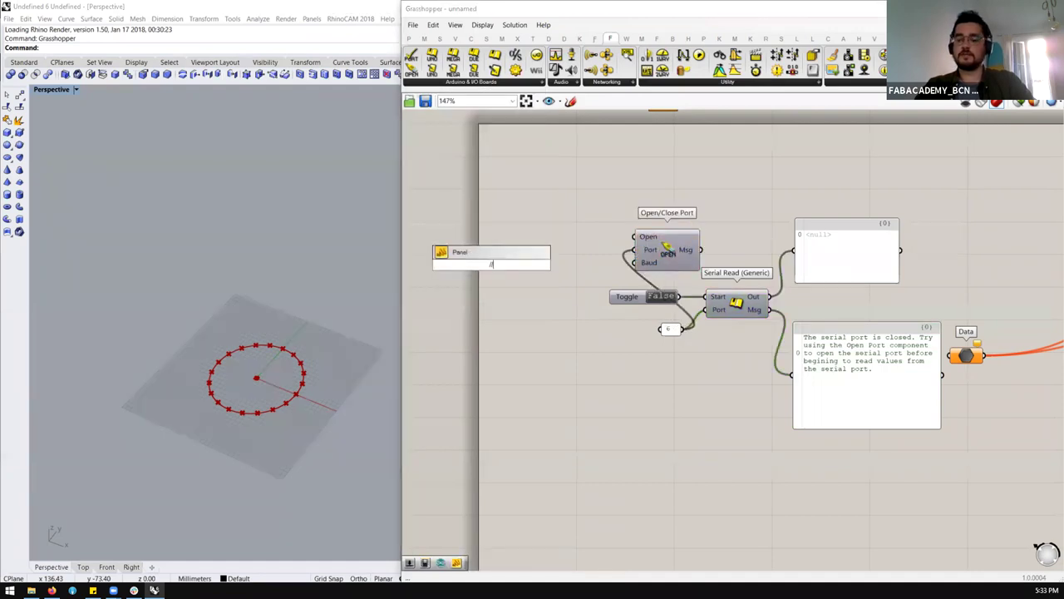
pyautogui.write('115200')
pyautogui.press('Return')
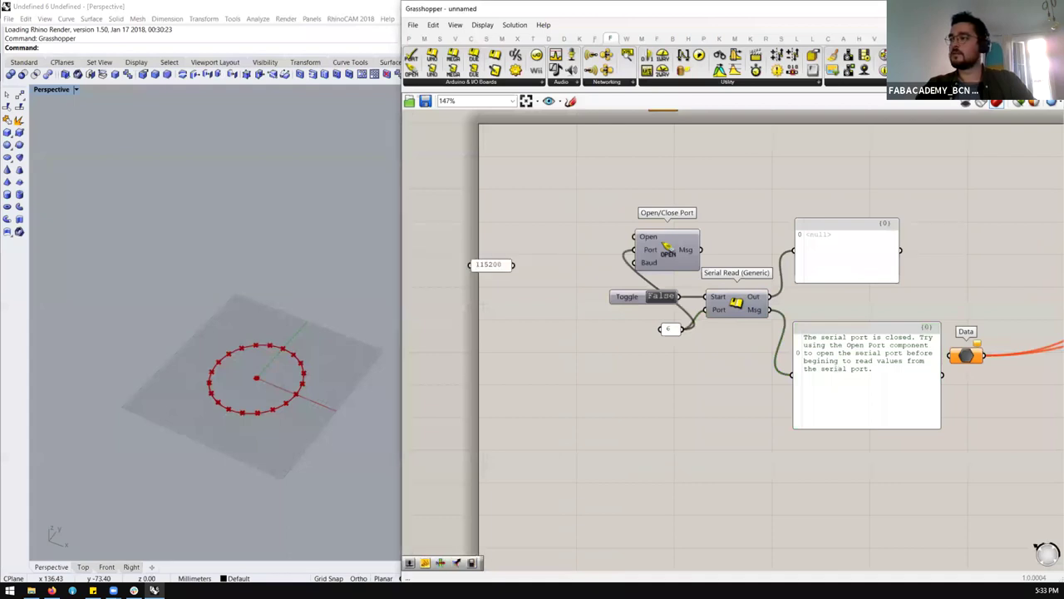
pyautogui.moveTo(513, 264); pyautogui.dragTo(634, 264)
# Step: Connect the existing toggle to Open/Close Port's Open input, shift it aside, and wire a copy of it to Serial Read's Start input instead
pyautogui.moveTo(683, 297); pyautogui.dragTo(636, 241)
pyautogui.moveTo(625, 296); pyautogui.dragTo(563, 305)
pyautogui.hotkey('ctrl', 'v')
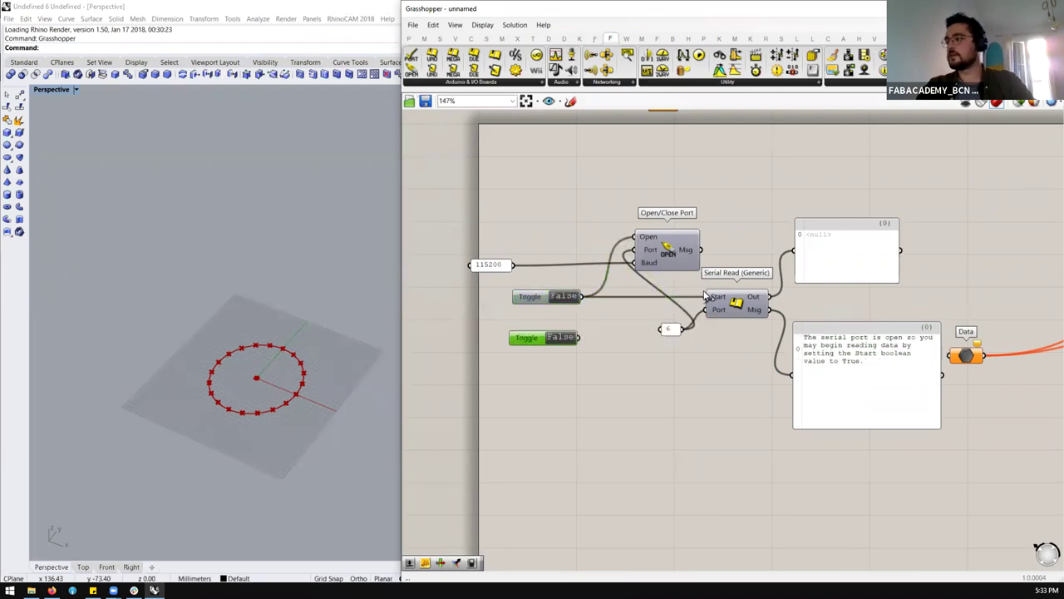
pyautogui.moveTo(580, 336); pyautogui.dragTo(706, 297)
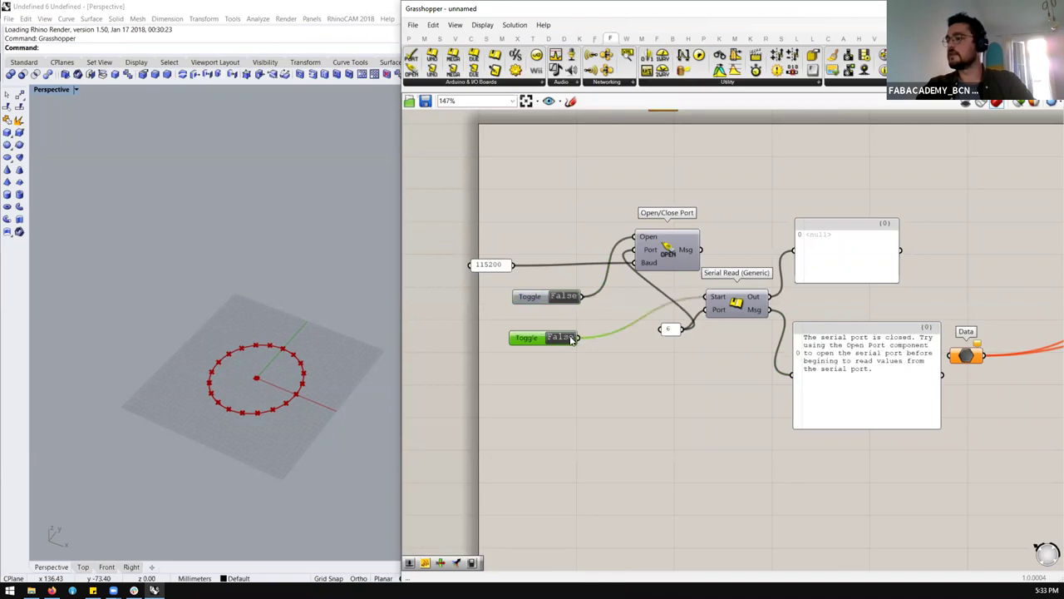
# Step: Add a Timer below the toggles, set its interval to 20 ms, and attach it to the Open/Close Port component
pyautogui.doubleClick(589, 375)
pyautogui.write('timer')
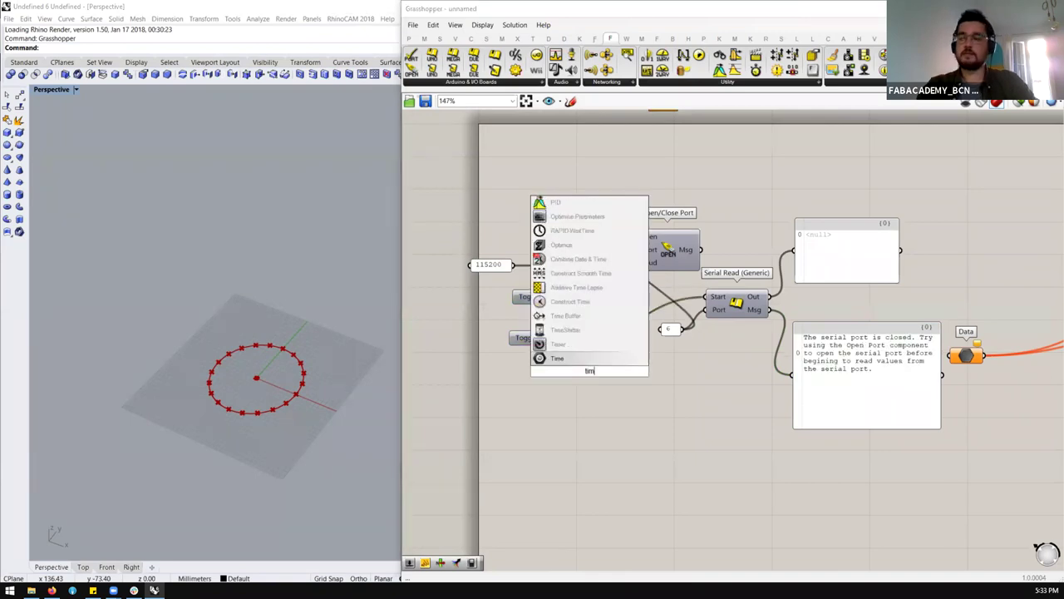
pyautogui.press('Return')
pyautogui.moveTo(589, 376); pyautogui.dragTo(516, 438, button='right')
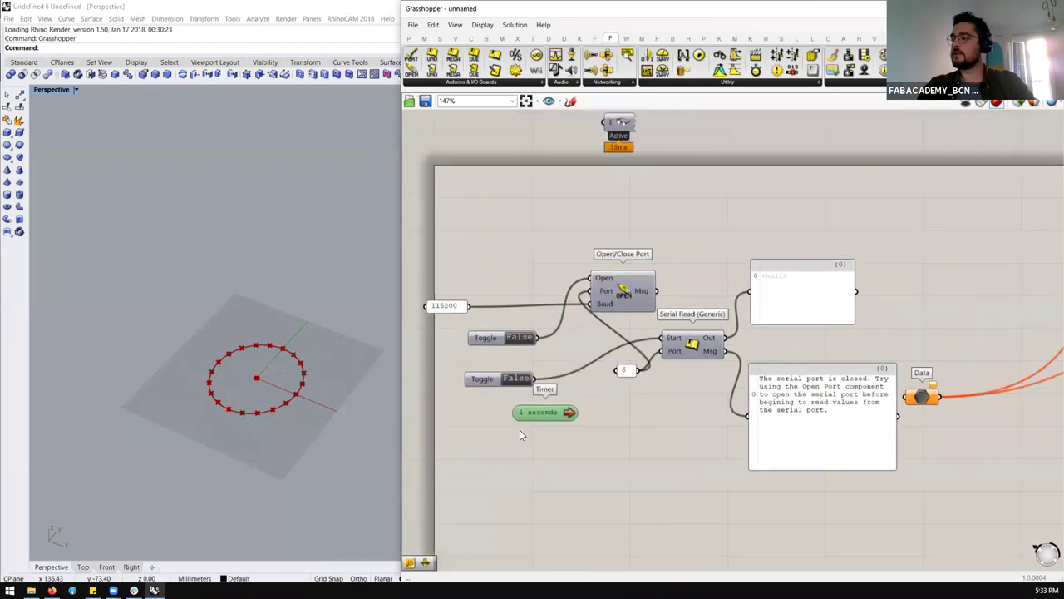
pyautogui.rightClick(520, 431)
pyautogui.moveTo(593, 476)
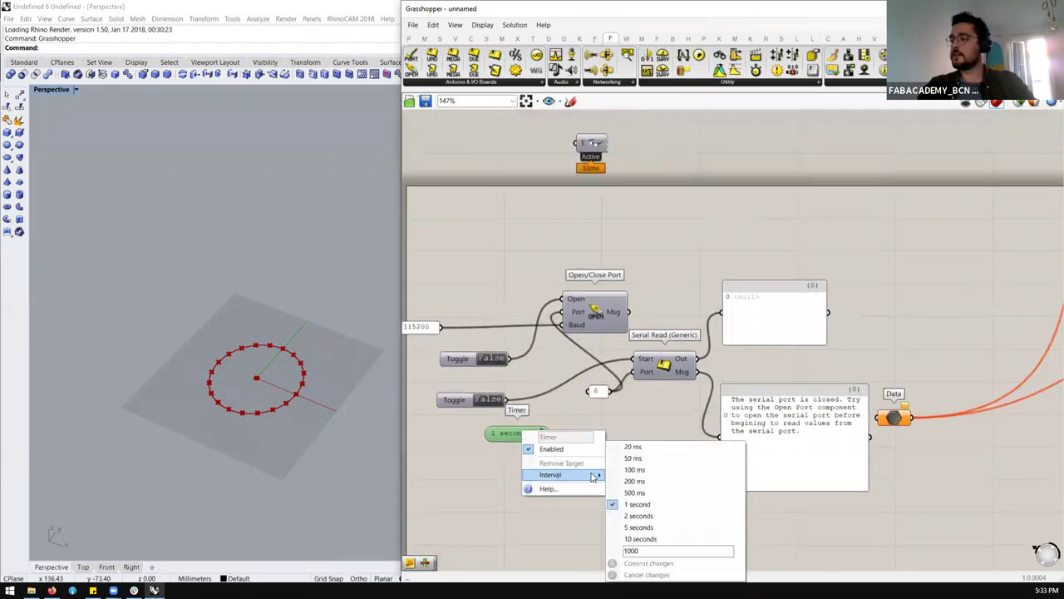
pyautogui.click(633, 446)
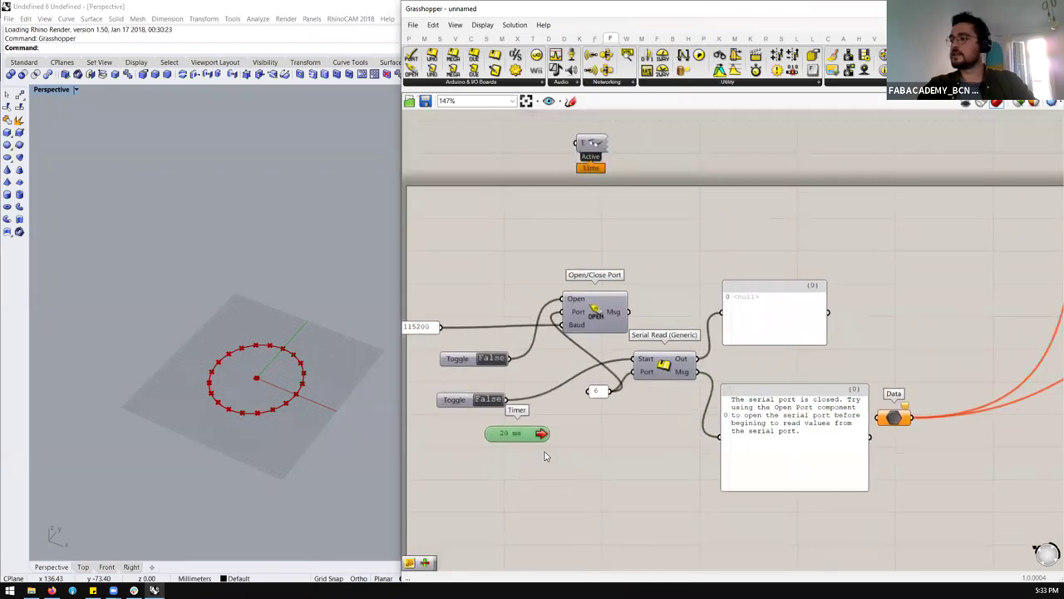
pyautogui.scroll(-3, 532, 462)
pyautogui.scroll(6, 533, 462)
pyautogui.moveTo(679, 322); pyautogui.dragTo(732, 158)
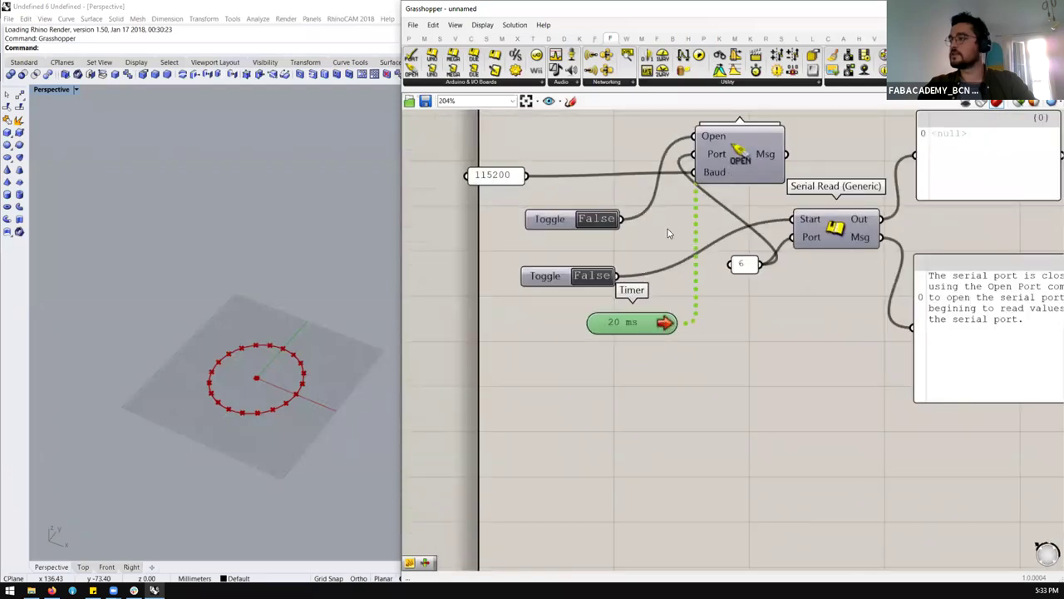
# Step: Switch both toggles to True and connect Open/Close Port's Msg output to the upper panel in place of Serial Read's Out
pyautogui.scroll(-4, 667, 233)
pyautogui.scroll(3, 623, 283)
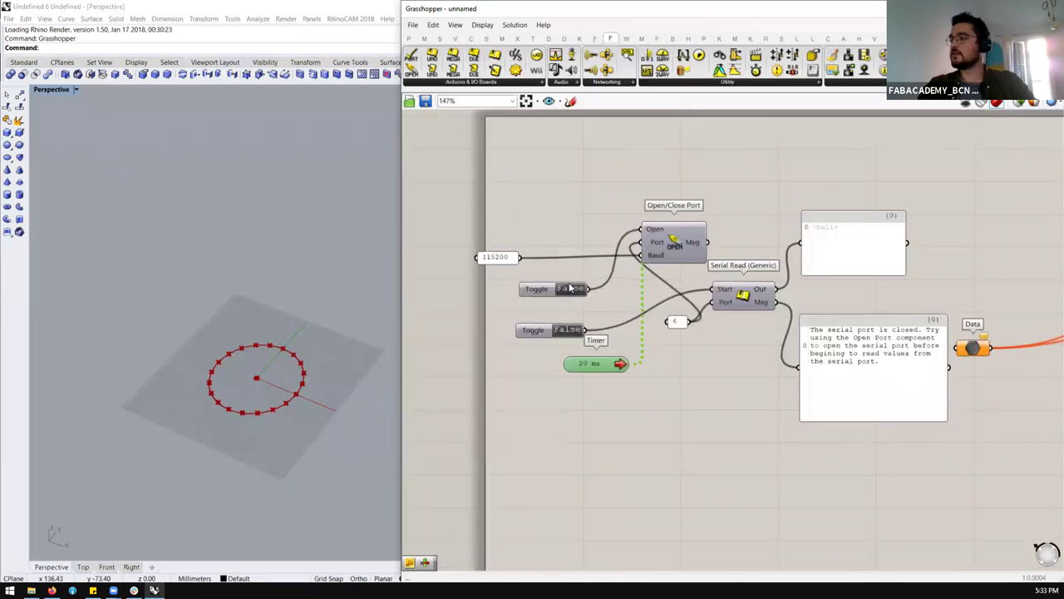
pyautogui.moveTo(784, 242); pyautogui.dragTo(801, 243)
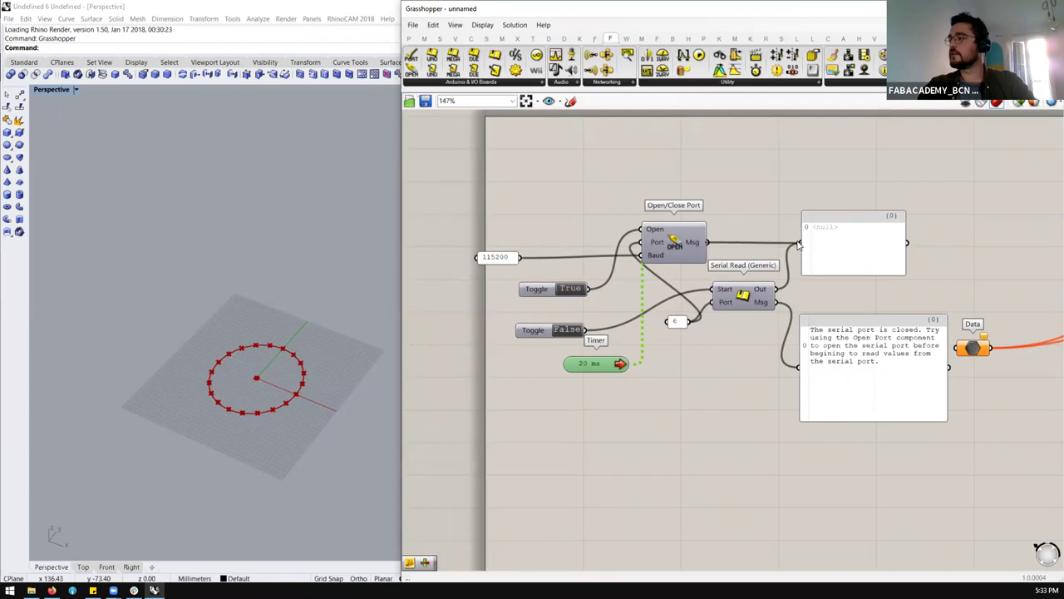
pyautogui.doubleClick(568, 330)
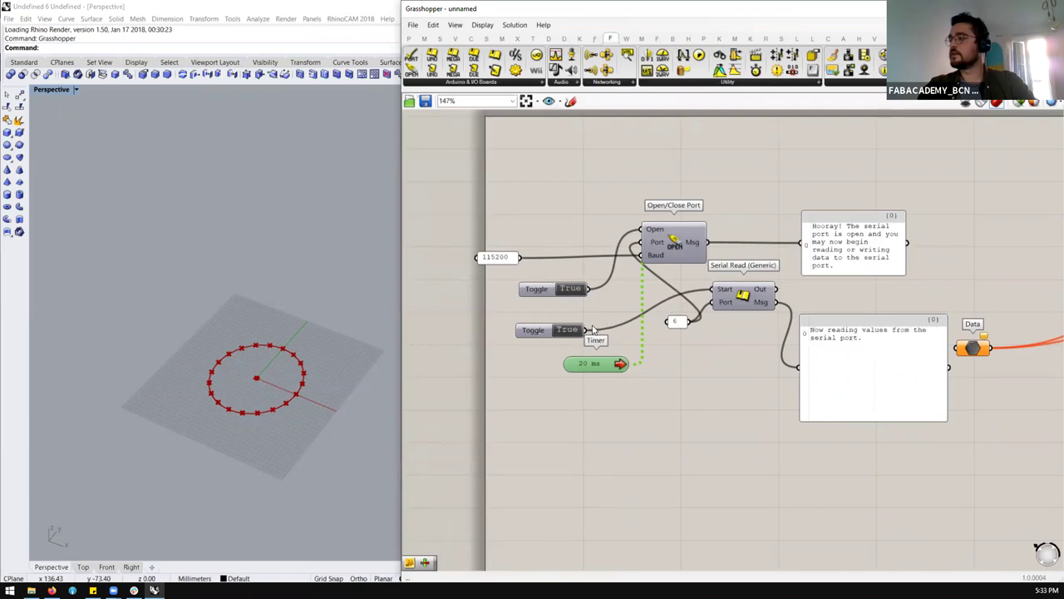
# Step: Reconnect Serial Read's Out output to the upper panel and attach the Timer to Serial Read as well
pyautogui.moveTo(778, 289); pyautogui.dragTo(802, 244)
pyautogui.scroll(-4, 773, 258)
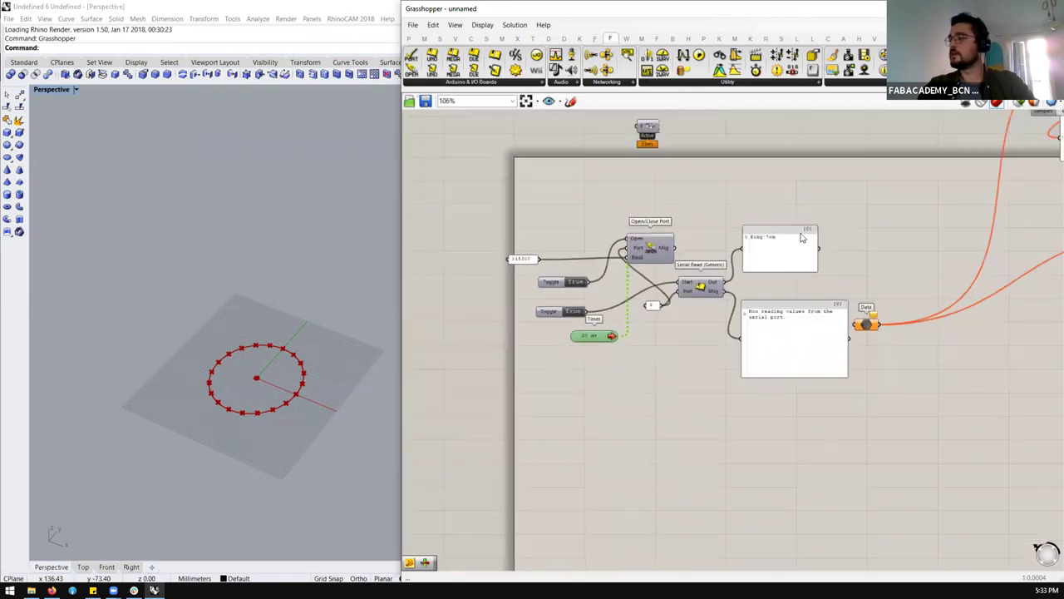
pyautogui.scroll(3, 709, 278)
pyautogui.moveTo(747, 239); pyautogui.dragTo(788, 219, button='right')
pyautogui.moveTo(767, 208); pyautogui.dragTo(748, 222)
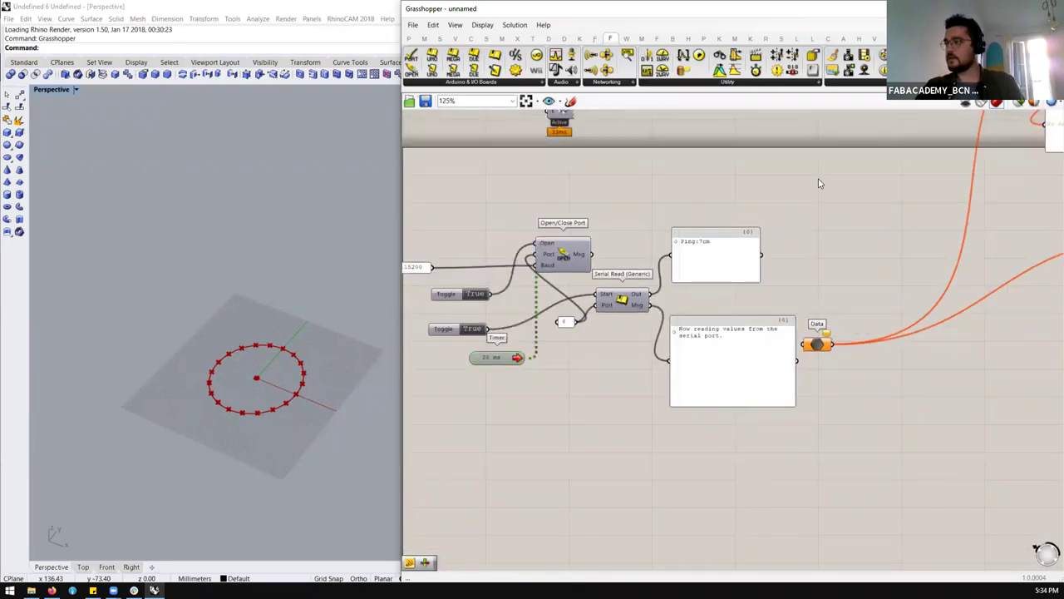
pyautogui.scroll(-2, 820, 178)
pyautogui.scroll(2, 699, 232)
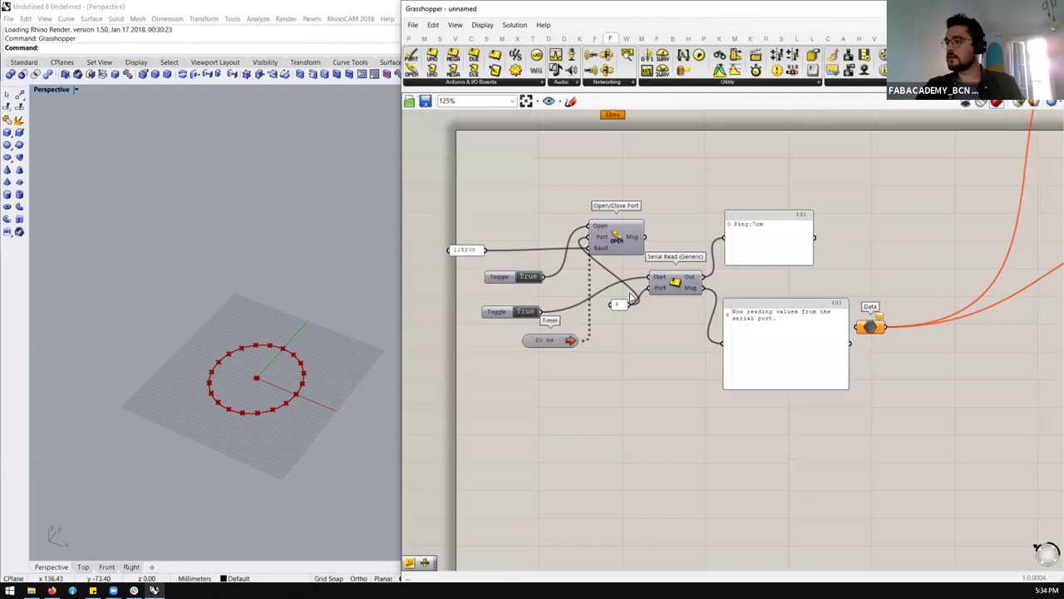
pyautogui.moveTo(587, 339); pyautogui.dragTo(661, 283)
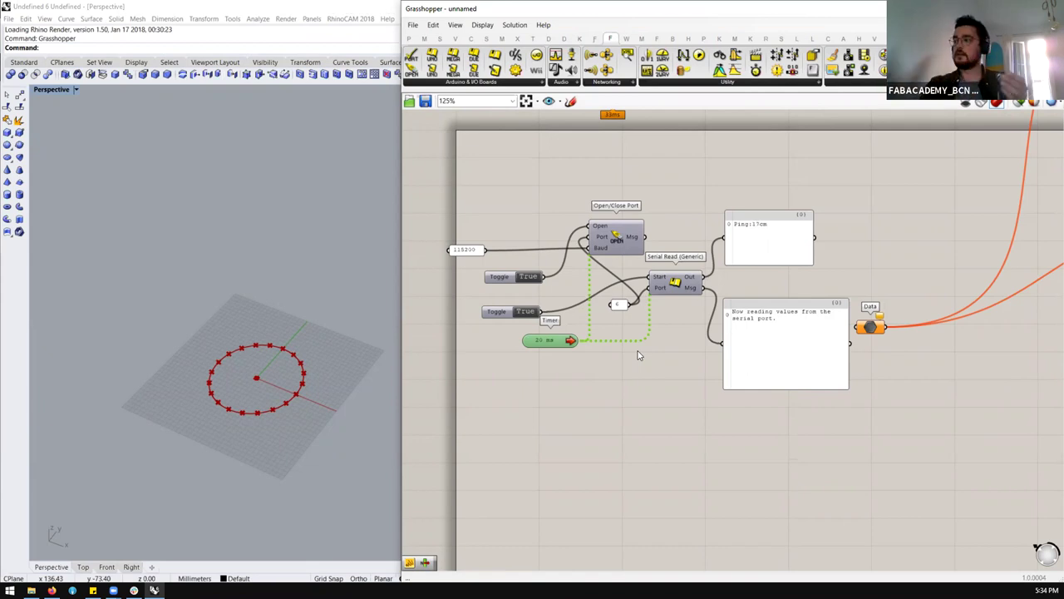
# Step: Shift the whole group of serial components and panels away from the Data parameter to make room between them
pyautogui.scroll(-1, 836, 209)
pyautogui.moveTo(850, 181); pyautogui.dragTo(487, 421)
pyautogui.moveTo(641, 277); pyautogui.dragTo(491, 277)
pyautogui.click(720, 235)
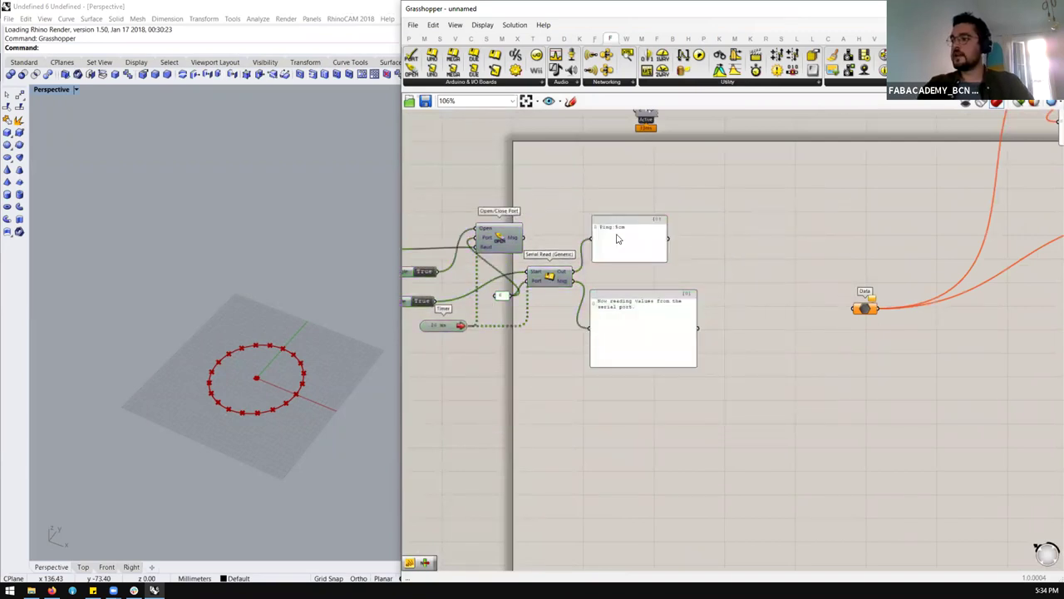
pyautogui.doubleClick(742, 228)
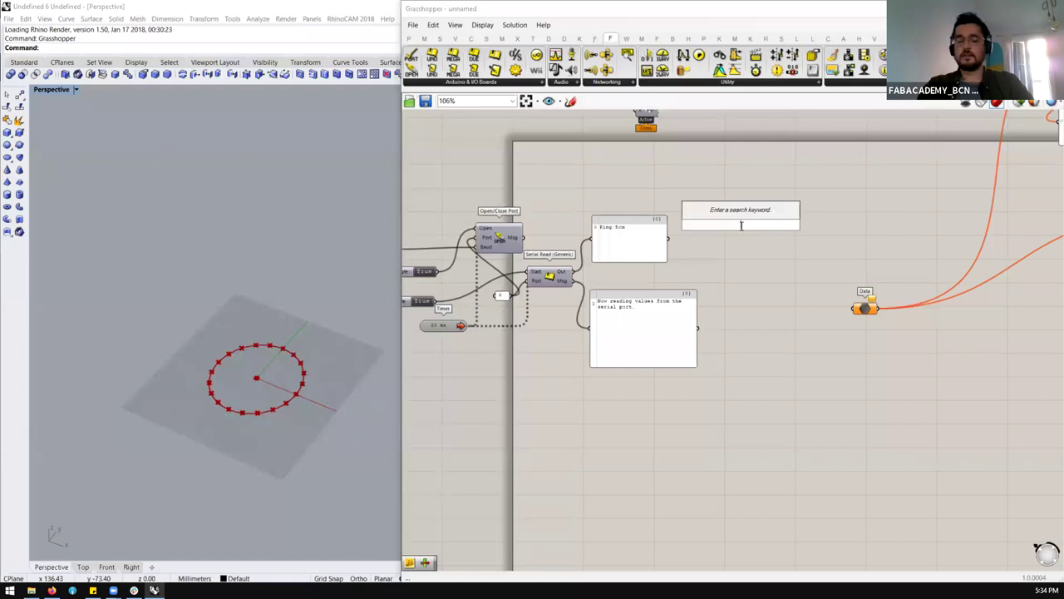
pyautogui.write('break')
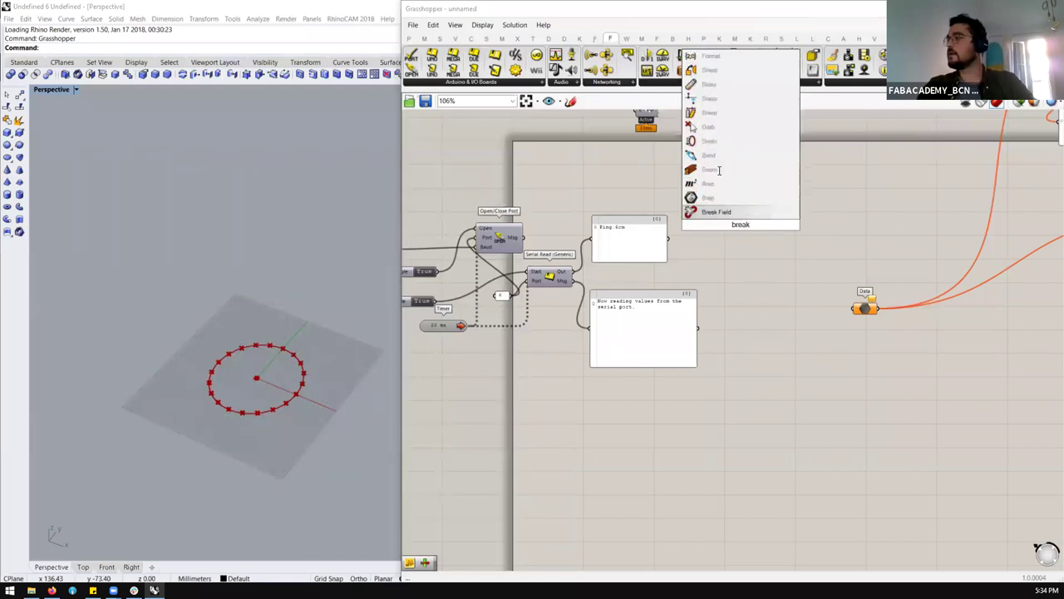
pyautogui.click(548, 39)
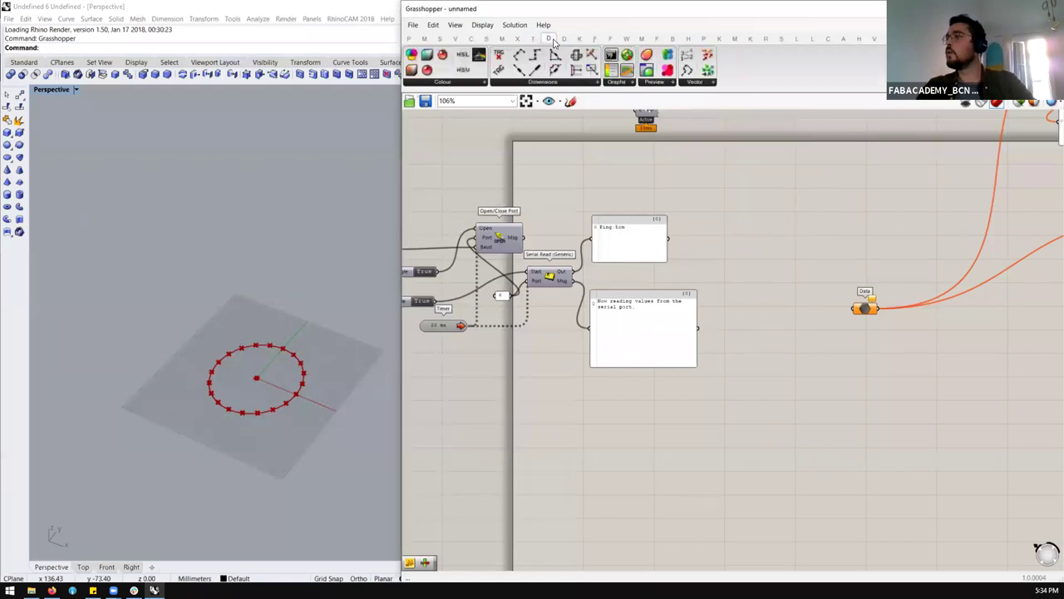
pyautogui.click(501, 39)
pyautogui.click(516, 39)
pyautogui.click(501, 39)
pyautogui.click(487, 39)
pyautogui.click(471, 39)
pyautogui.click(455, 39)
# Step: Add a Text Split component beside the upper panel and connect Serial Read's Out output to its T input
pyautogui.click(443, 39)
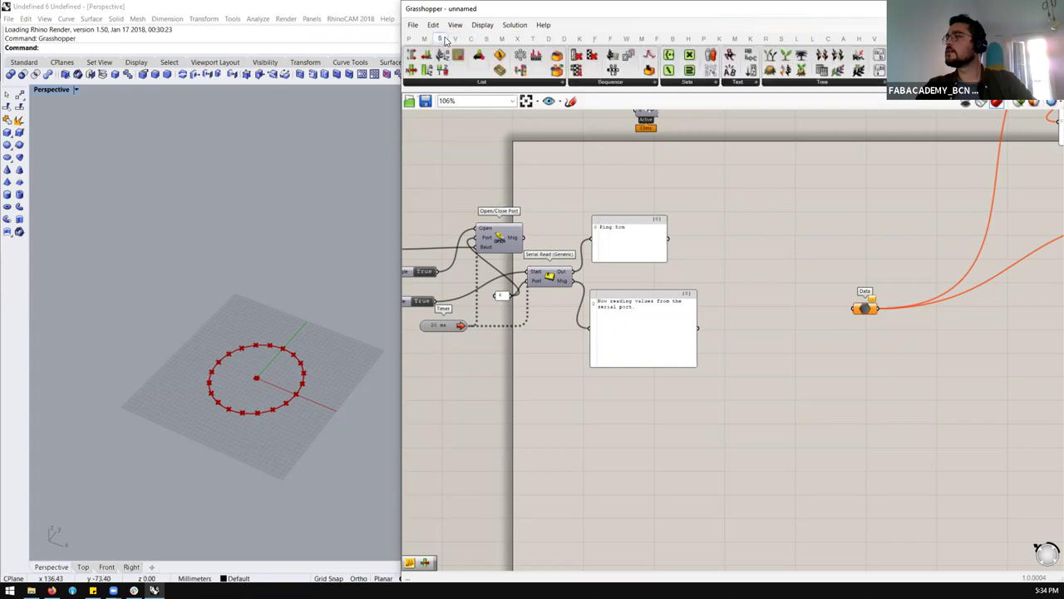
pyautogui.click(743, 81)
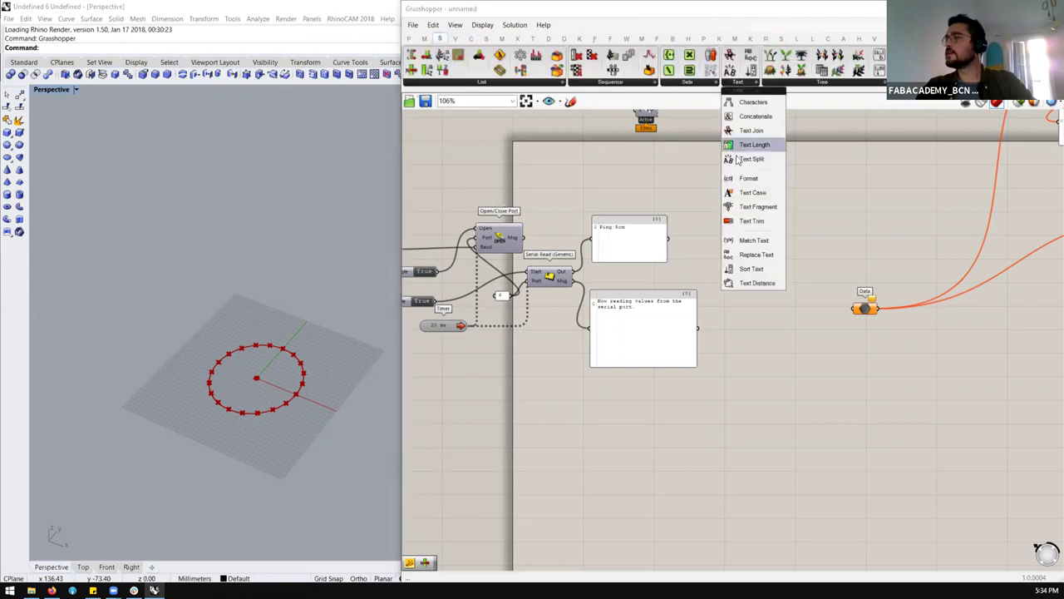
pyautogui.moveTo(743, 156); pyautogui.dragTo(740, 241)
pyautogui.scroll(2, 741, 241)
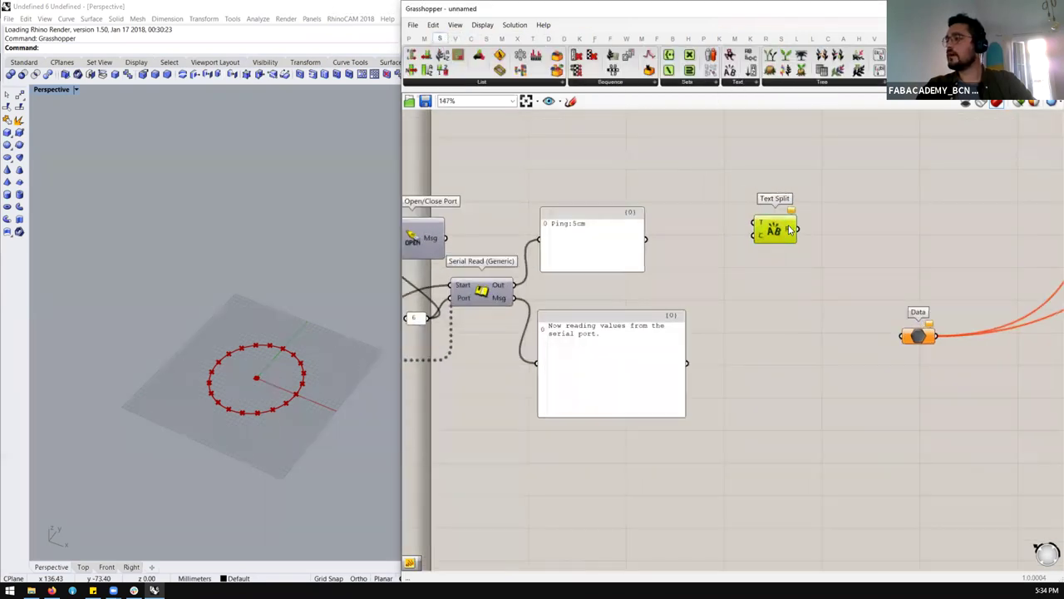
pyautogui.moveTo(515, 286)
pyautogui.mouseDown()
pyautogui.moveTo(689, 231)
pyautogui.moveTo(759, 223)
pyautogui.mouseUp()
# Step: Add a panel containing "Ping: cm" and connect it to Text Split's C input
pyautogui.doubleClick(692, 267)
pyautogui.write('PanelPIN')
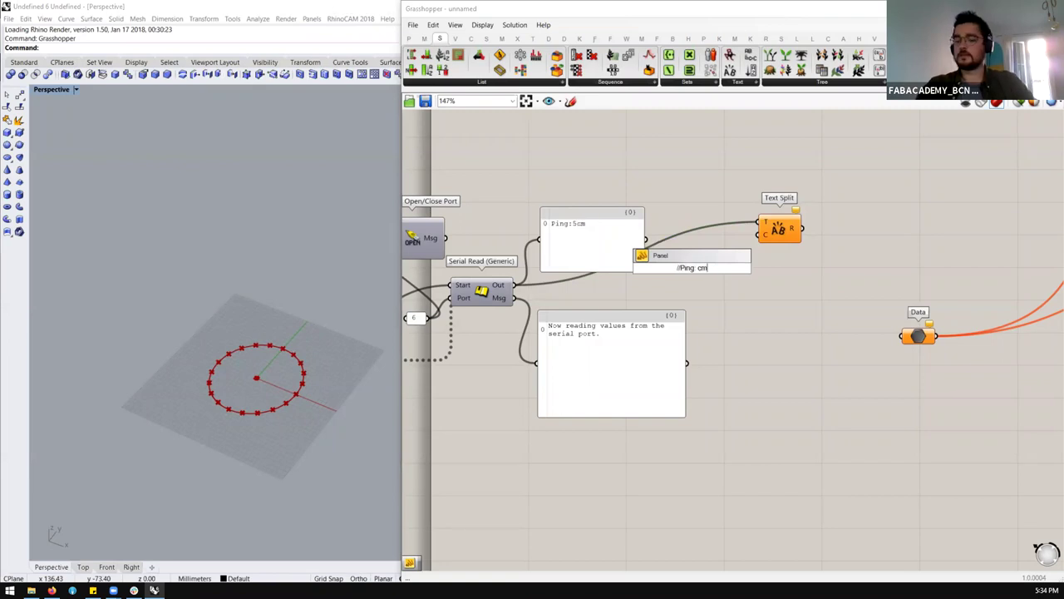
pyautogui.press('Return')
pyautogui.moveTo(718, 268); pyautogui.dragTo(759, 234)
# Step: Add an empty panel connected to Text Split's R output, enlarge it, and place it above the component
pyautogui.doubleClick(845, 203)
pyautogui.write('//')
pyautogui.press('Return')
pyautogui.moveTo(849, 208); pyautogui.dragTo(882, 177)
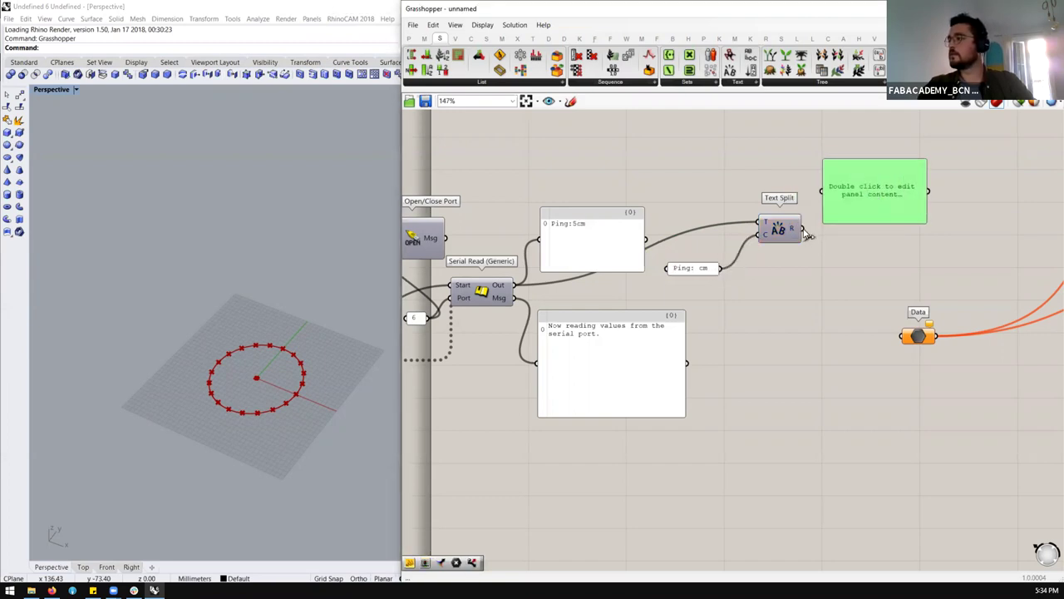
pyautogui.moveTo(803, 230); pyautogui.dragTo(844, 198)
pyautogui.moveTo(925, 220); pyautogui.dragTo(957, 308)
pyautogui.moveTo(913, 263)
pyautogui.mouseDown()
pyautogui.moveTo(898, 241)
pyautogui.moveTo(899, 251)
pyautogui.mouseUp()
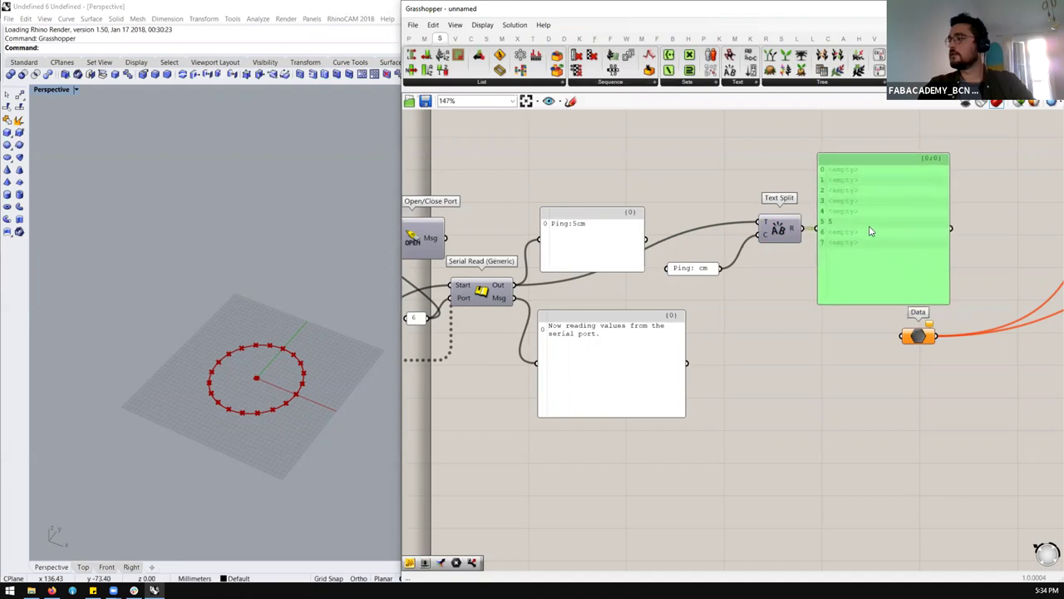
pyautogui.scroll(-3, 851, 233)
pyautogui.scroll(2, 742, 272)
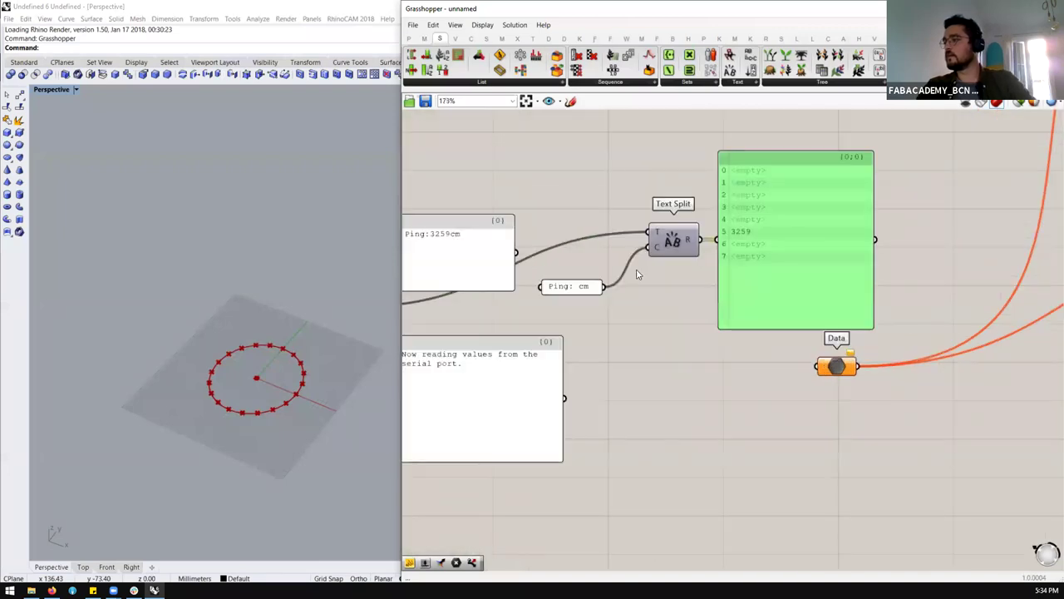
pyautogui.moveTo(743, 272); pyautogui.dragTo(752, 196)
# Step: Add a List Item component beside Text Split and connect Text Split's R output to its L input
pyautogui.doubleClick(746, 253)
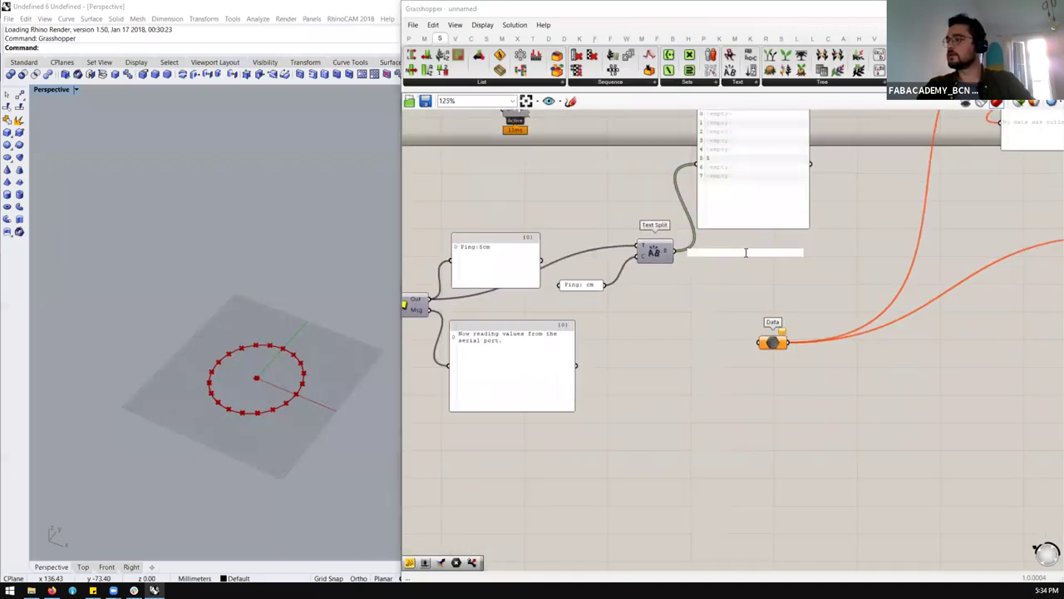
pyautogui.write('list ite')
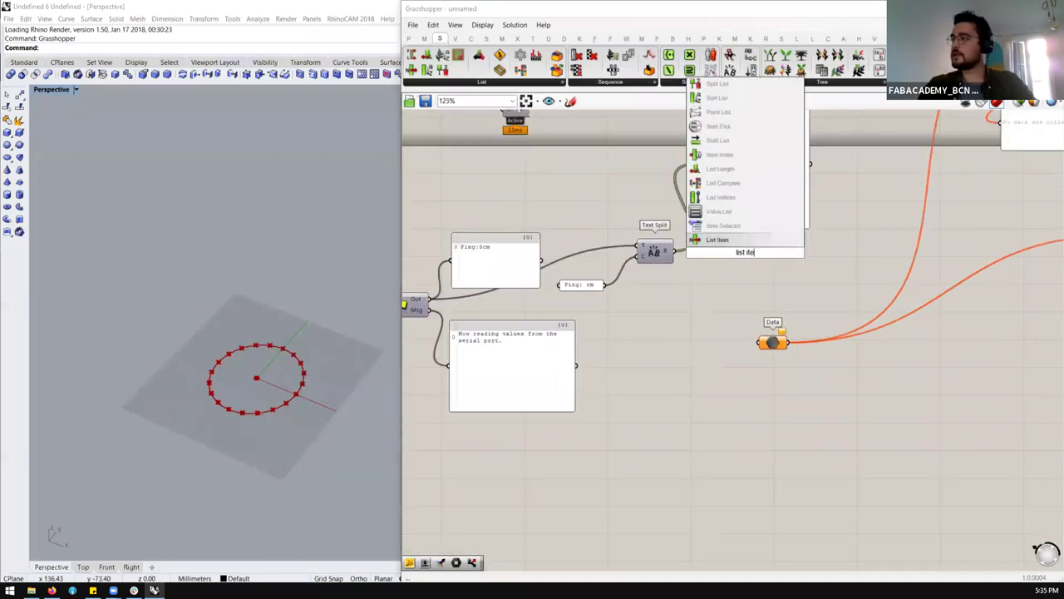
pyautogui.press('Return')
pyautogui.moveTo(735, 243); pyautogui.dragTo(736, 252)
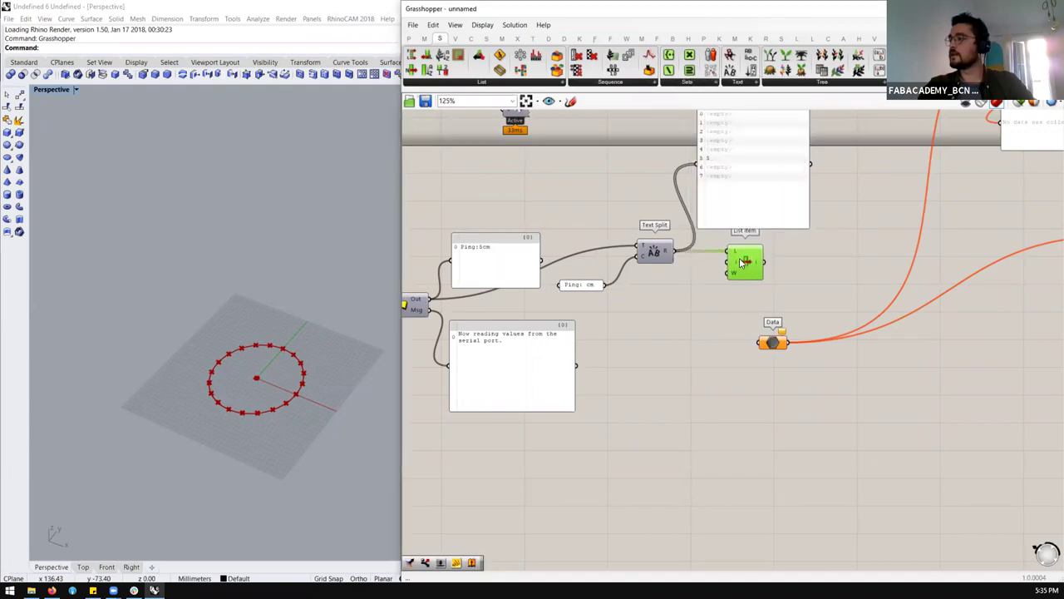
# Step: Add a panel containing 5 and connect it to List Item's index input
pyautogui.scroll(4, 703, 162)
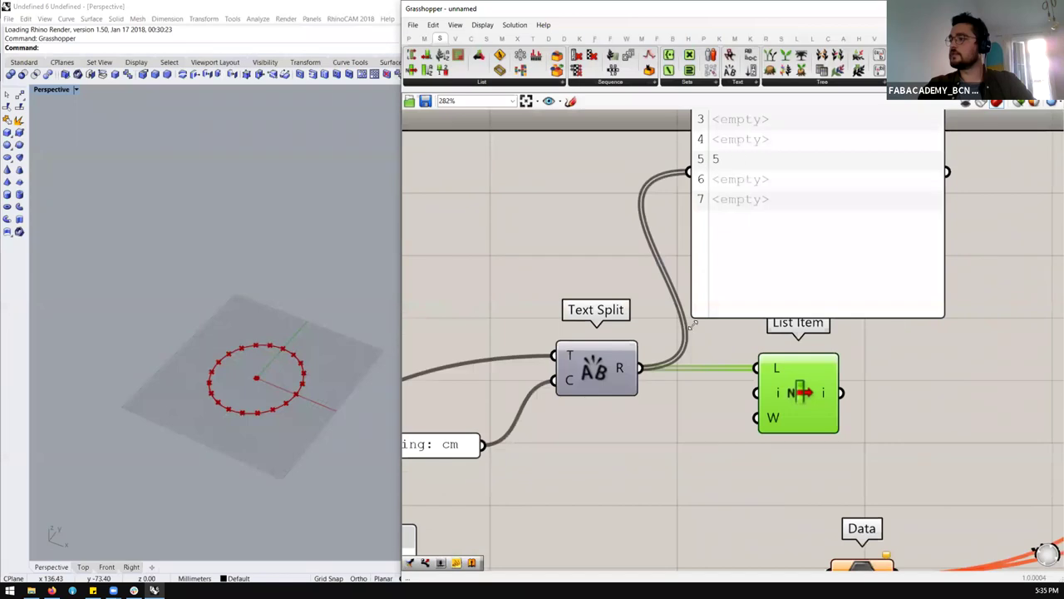
pyautogui.scroll(-2, 690, 325)
pyautogui.doubleClick(674, 431)
pyautogui.write('5')
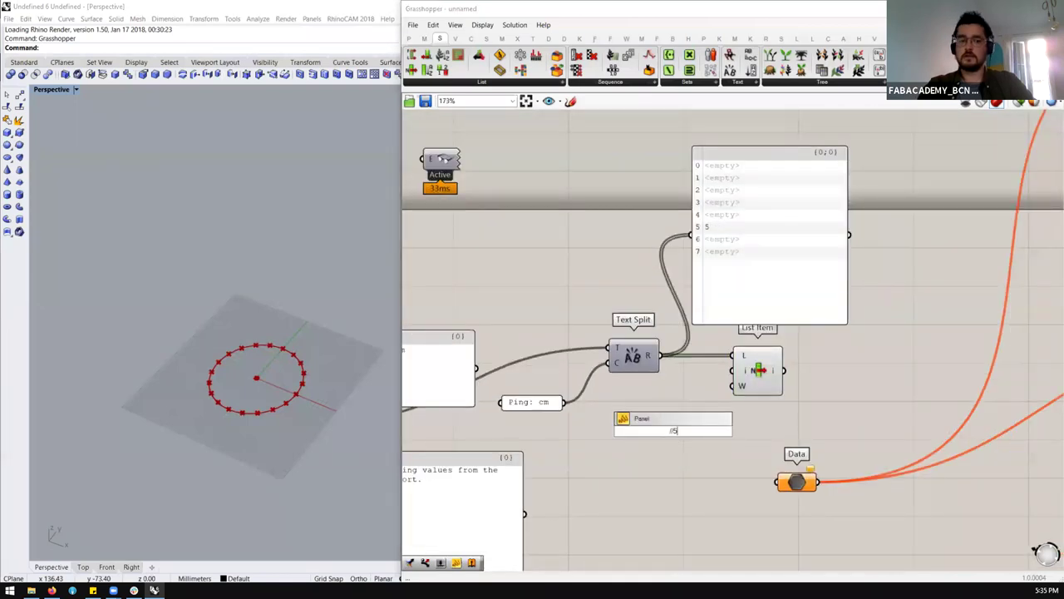
pyautogui.press('Return')
pyautogui.scroll(1, 674, 430)
pyautogui.moveTo(689, 431); pyautogui.dragTo(743, 360)
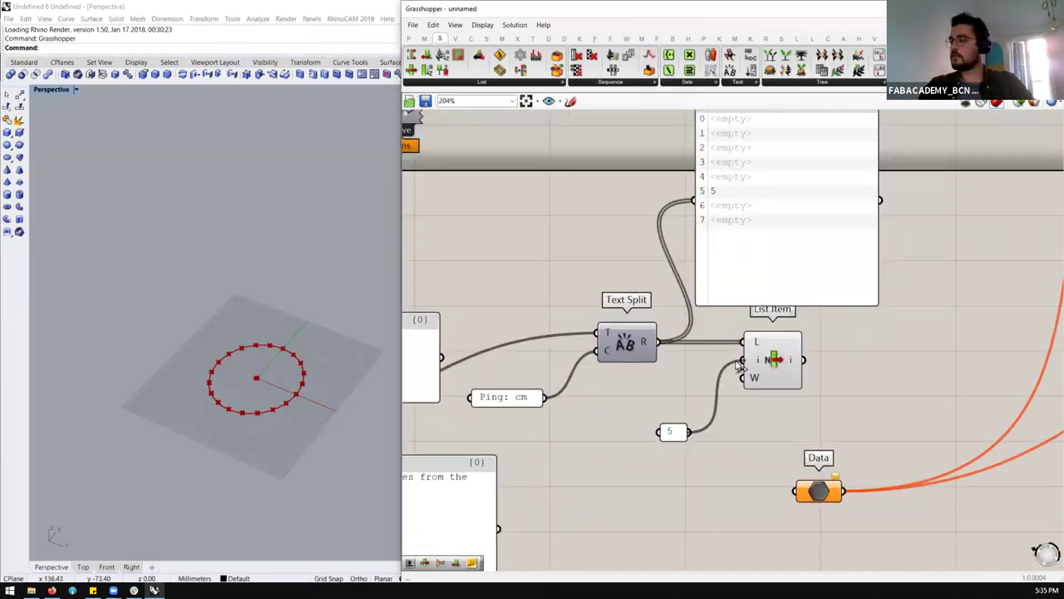
# Step: Connect List Item's output to both the large panel and the Data parameter, and view the resulting curve in the Rhino viewport
pyautogui.scroll(-2, 736, 354)
pyautogui.scroll(1, 733, 352)
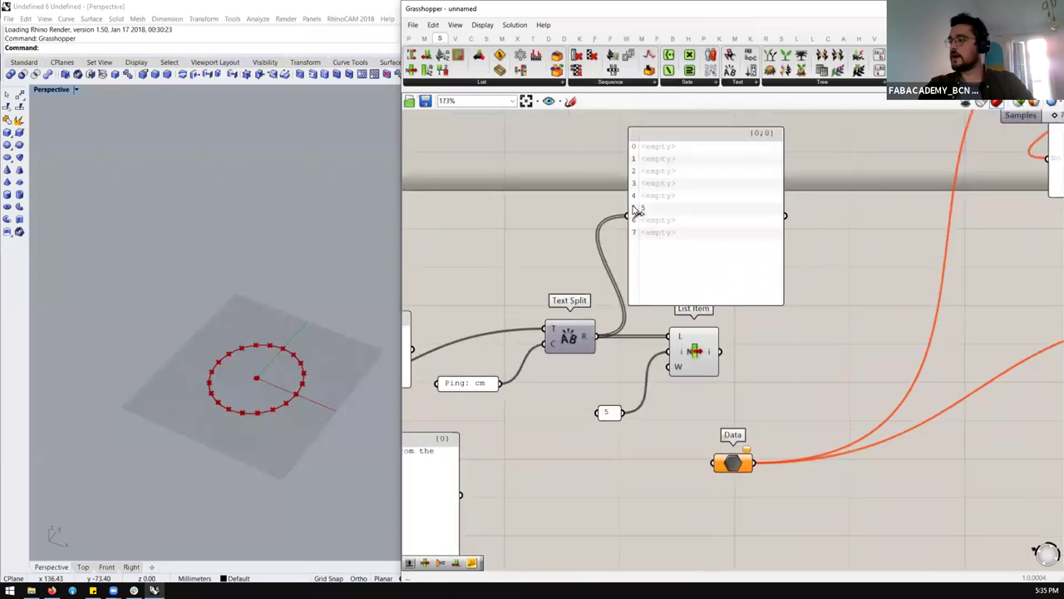
pyautogui.moveTo(632, 214); pyautogui.dragTo(713, 463)
pyautogui.moveTo(183, 359); pyautogui.dragTo(277, 404, button='right')
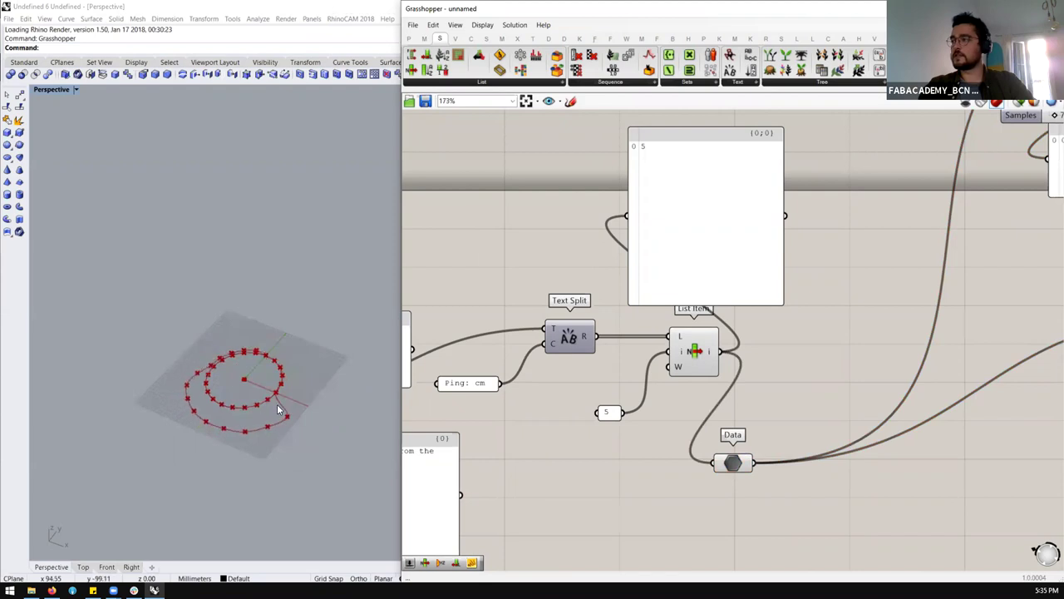
# Step: Connect the Data parameter directly to Smoothing Moving Average's value input, move Division and its B slider aside, and set Samples to 2
pyautogui.scroll(-2, 236, 425)
pyautogui.scroll(3, 224, 402)
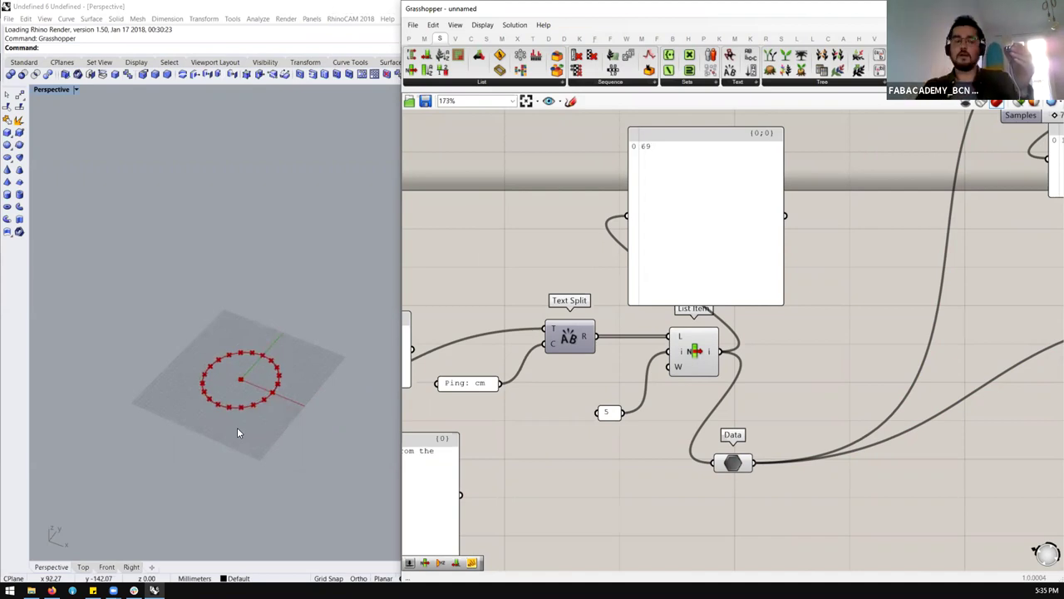
pyautogui.scroll(-4, 548, 246)
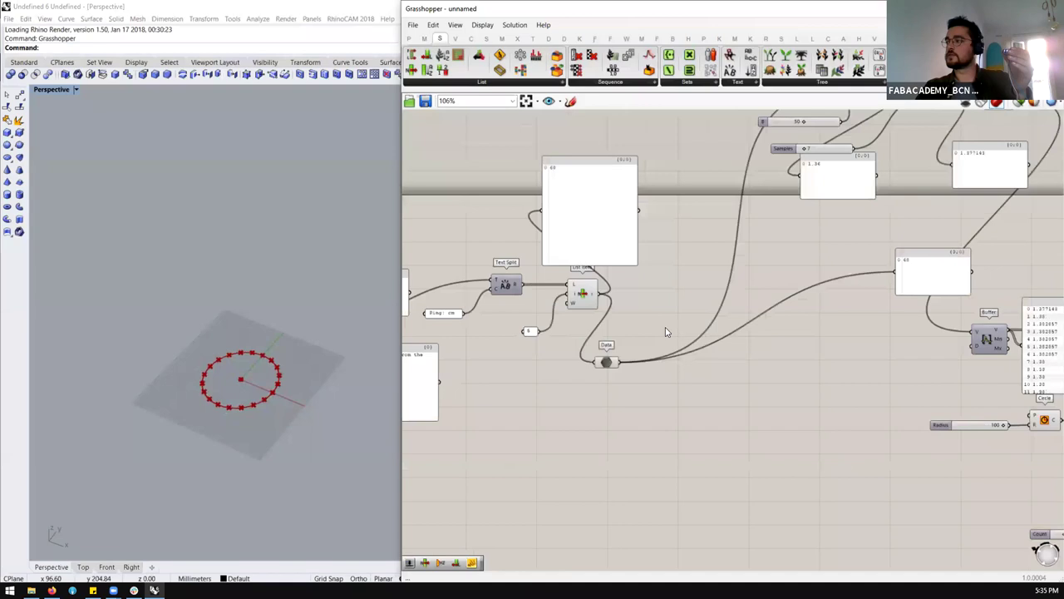
pyautogui.scroll(2, 809, 164)
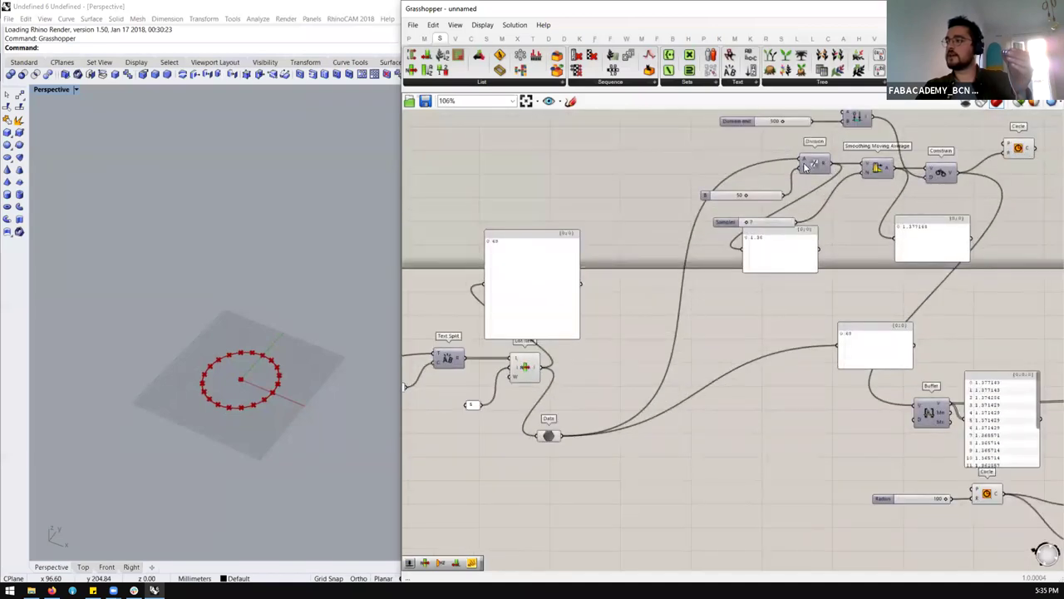
pyautogui.moveTo(815, 143); pyautogui.dragTo(760, 192)
pyautogui.moveTo(818, 162); pyautogui.dragTo(745, 157)
pyautogui.click(616, 369)
pyautogui.moveTo(559, 435); pyautogui.dragTo(869, 167)
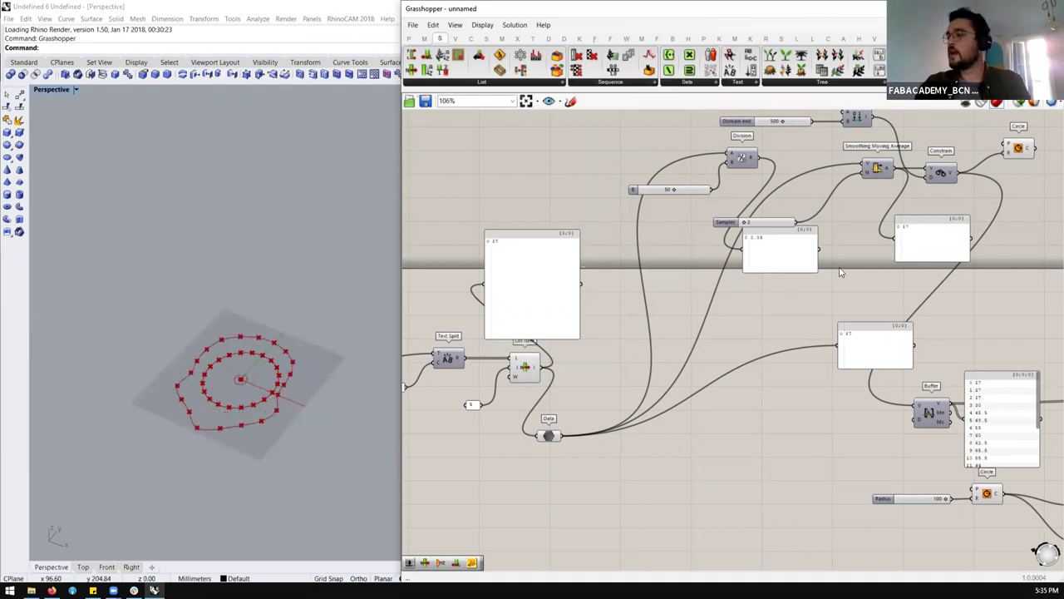
# Step: Select the whole distance-curve definition and delete it from the canvas
pyautogui.scroll(-4, 840, 272)
pyautogui.scroll(1, 745, 271)
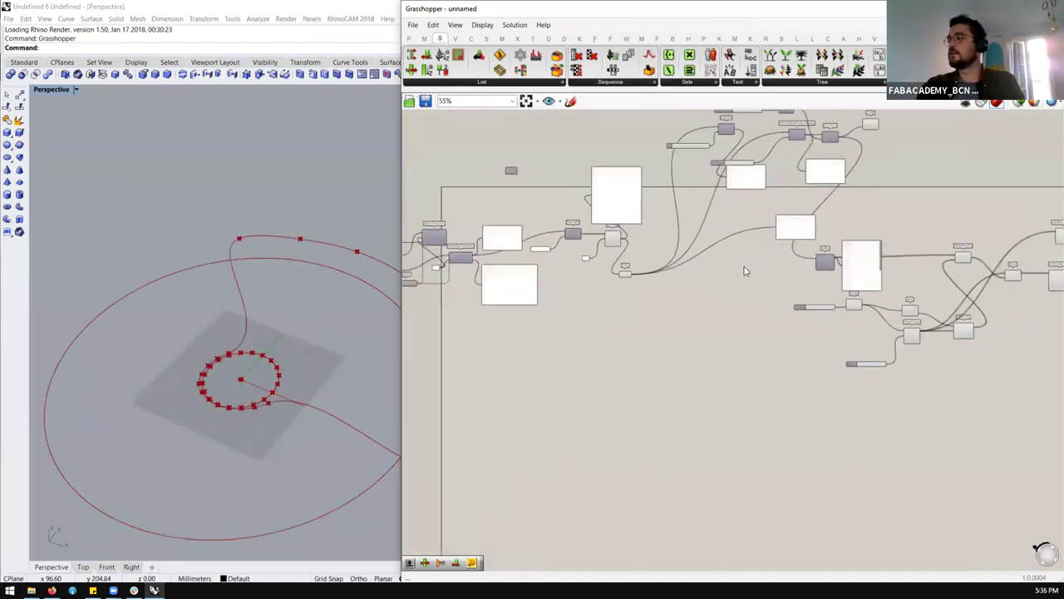
pyautogui.scroll(-2, 746, 270)
pyautogui.scroll(2, 837, 302)
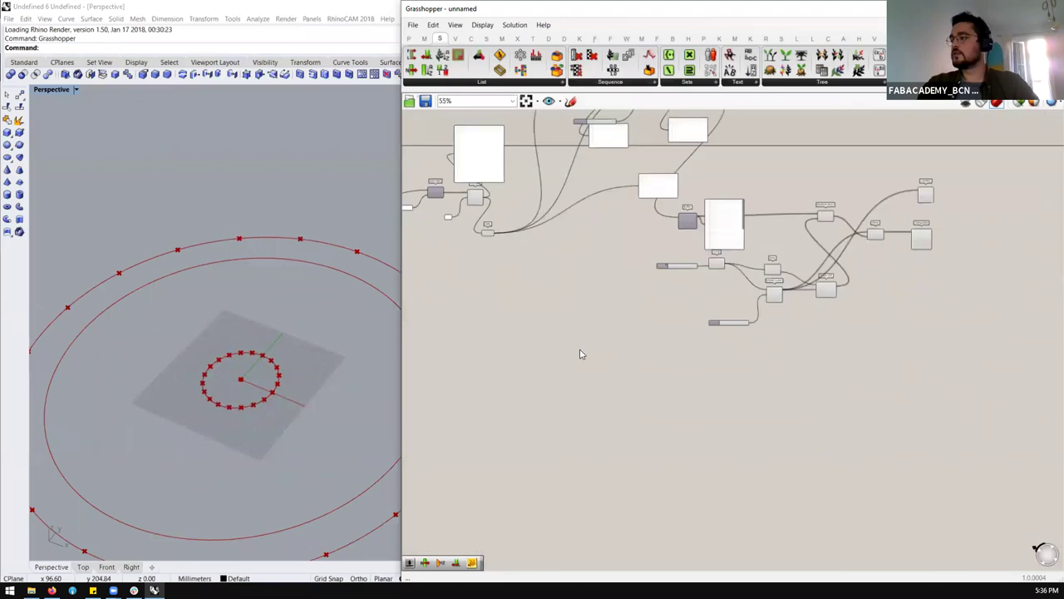
pyautogui.scroll(1, 632, 333)
pyautogui.scroll(-2, 748, 295)
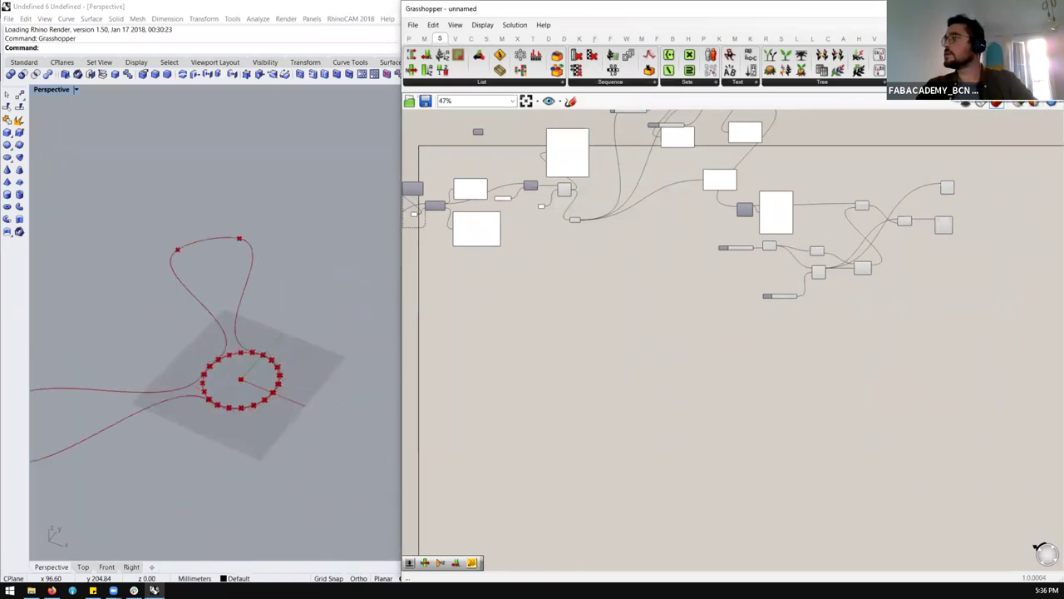
pyautogui.scroll(-3, 960, 208)
pyautogui.moveTo(629, 308); pyautogui.dragTo(537, 344)
pyautogui.press('Delete')
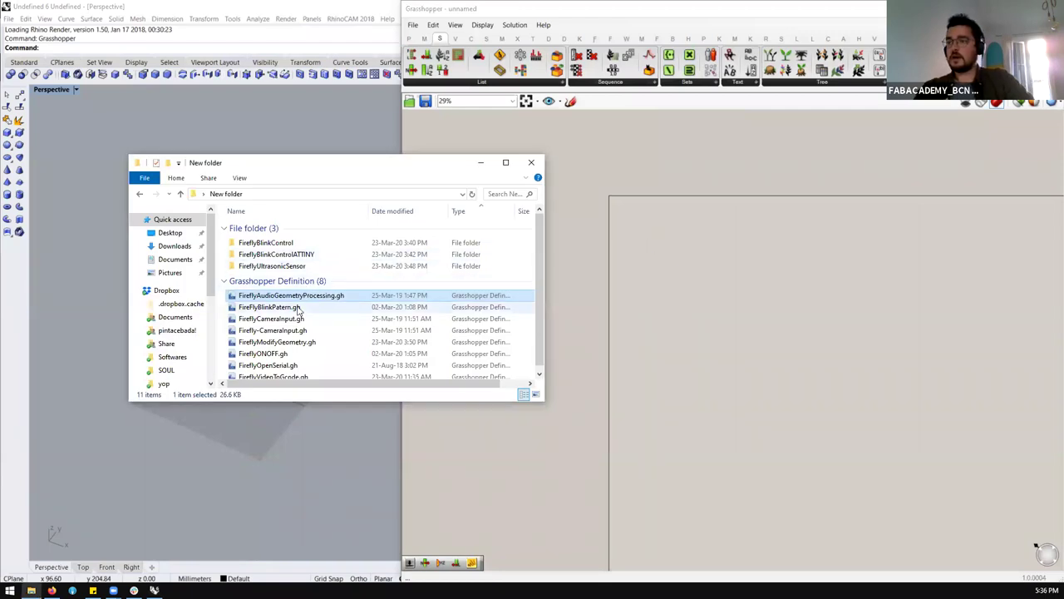
# Step: Open FireflyCameraInput.gh from the New folder window in Grasshopper
pyautogui.click(277, 321)
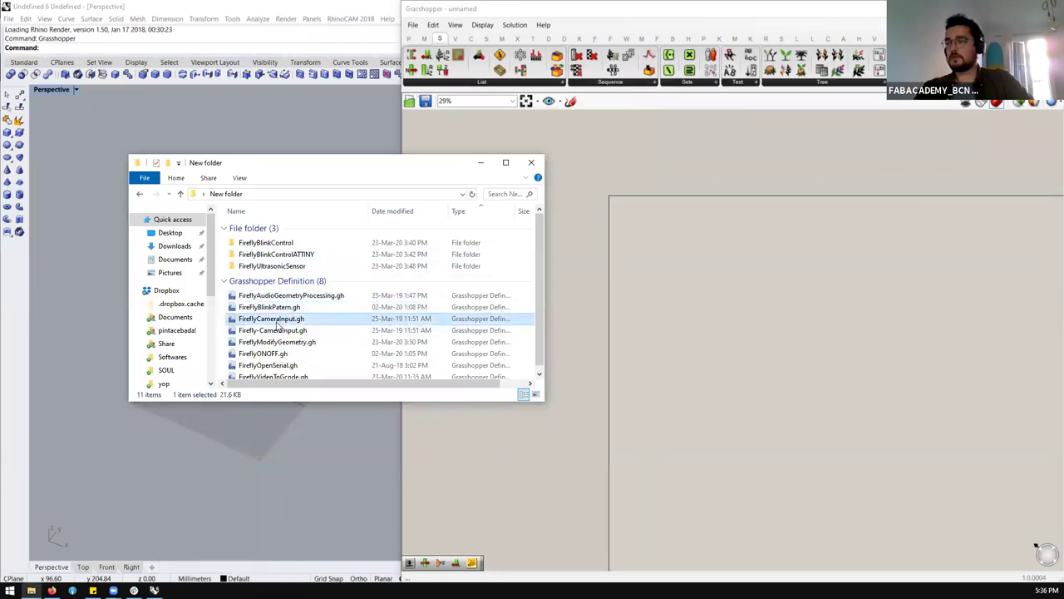
pyautogui.moveTo(270, 320); pyautogui.dragTo(625, 293)
pyautogui.click(789, 226)
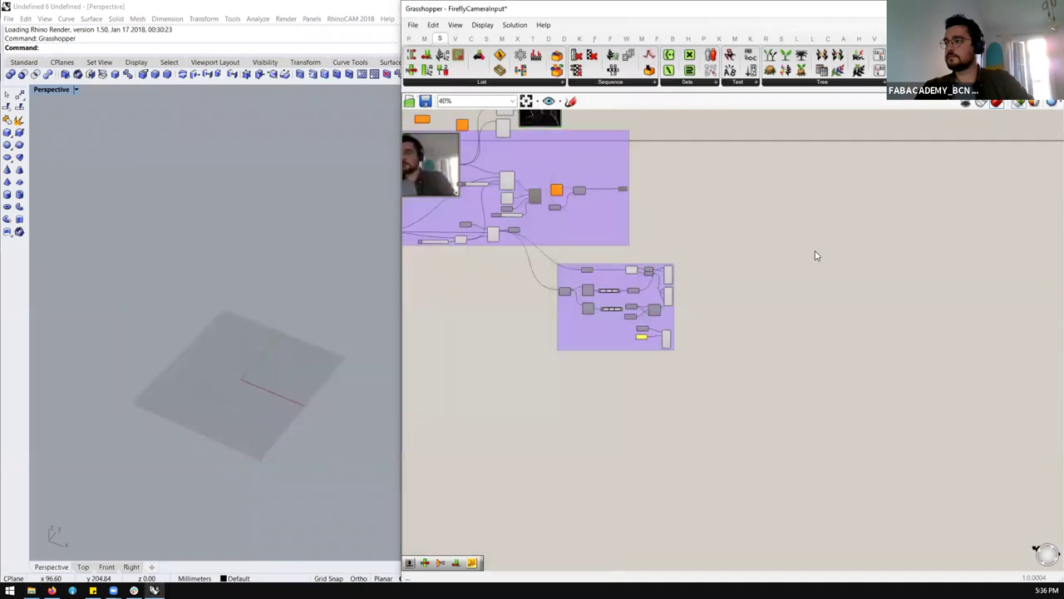
pyautogui.scroll(-2, 819, 252)
pyautogui.scroll(3, 561, 200)
pyautogui.scroll(3, 562, 200)
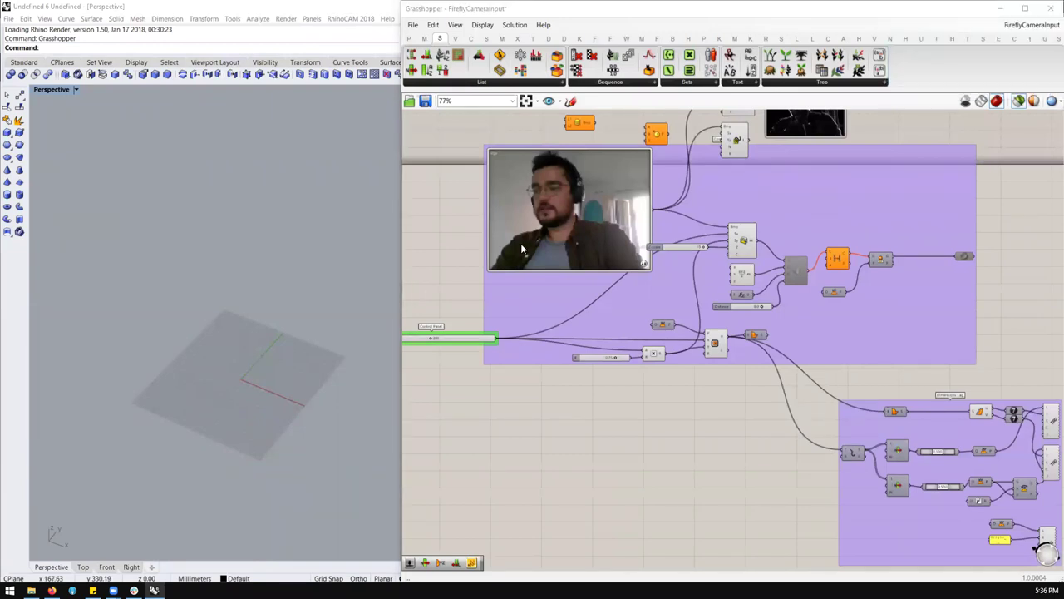
# Step: Add a Timer component and attach it to the existing webcam video component
pyautogui.scroll(-2, 800, 259)
pyautogui.moveTo(524, 264); pyautogui.dragTo(694, 300, button='right')
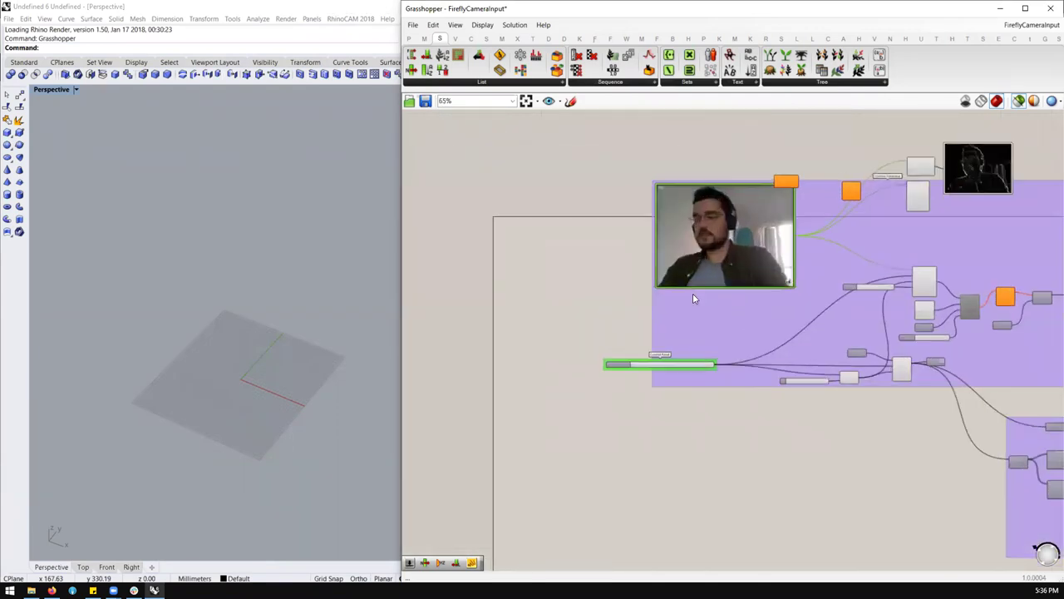
pyautogui.doubleClick(597, 291)
pyautogui.write('timer')
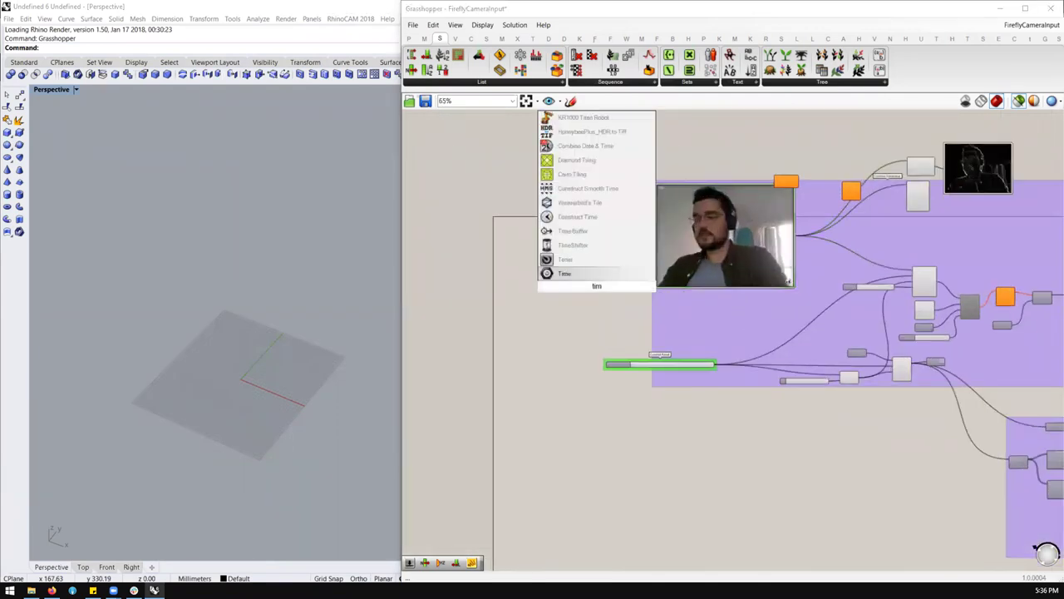
pyautogui.click(589, 276)
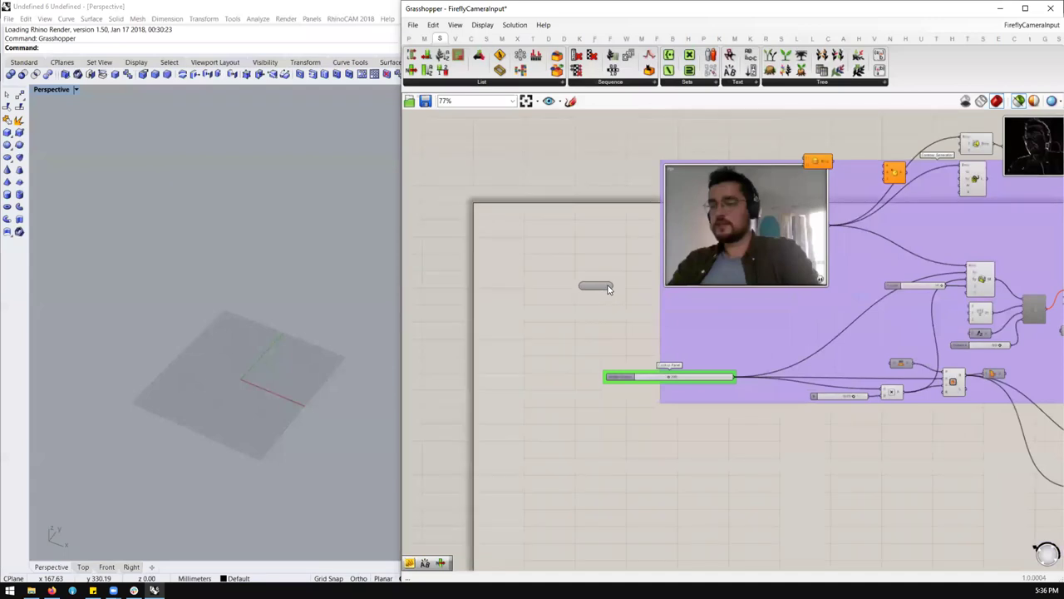
pyautogui.scroll(5, 591, 277)
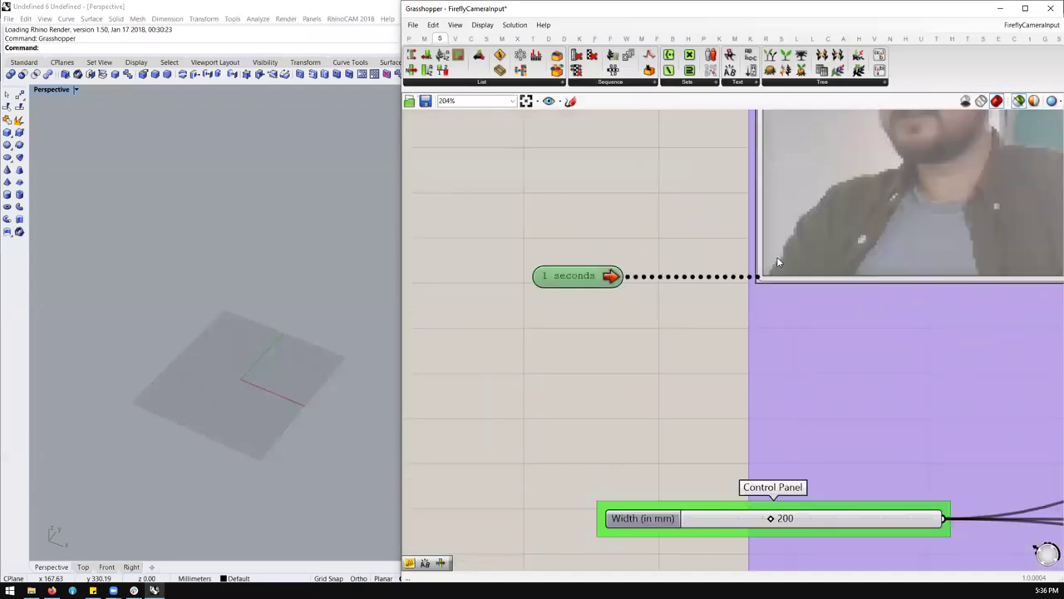
pyautogui.scroll(-5, 732, 250)
pyautogui.scroll(1, 732, 238)
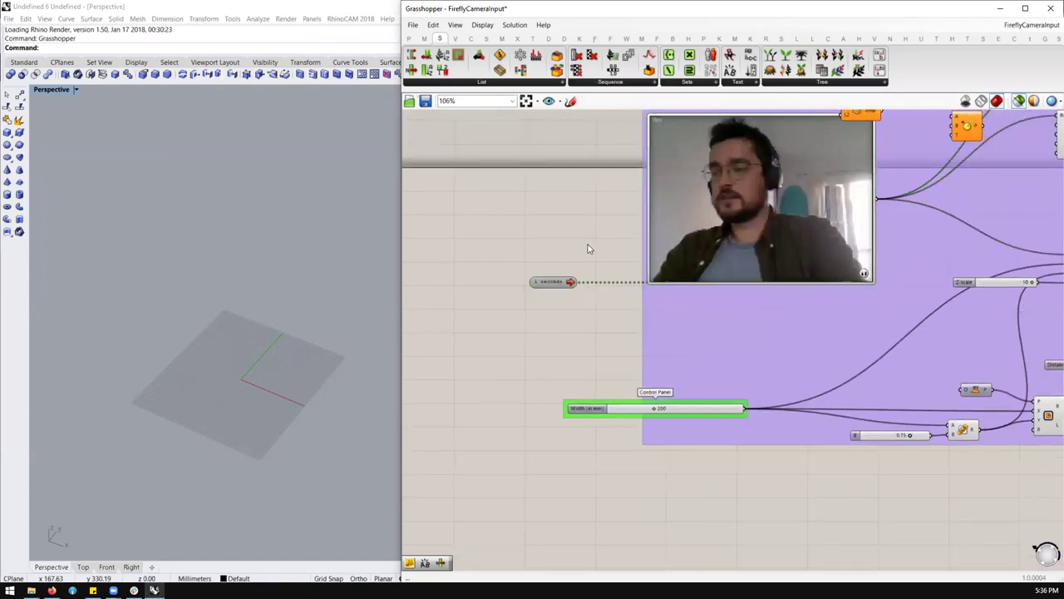
# Step: Delete the existing webcam video component and add a new Firefly WebCam Video Stream above the contour group
pyautogui.press('Delete')
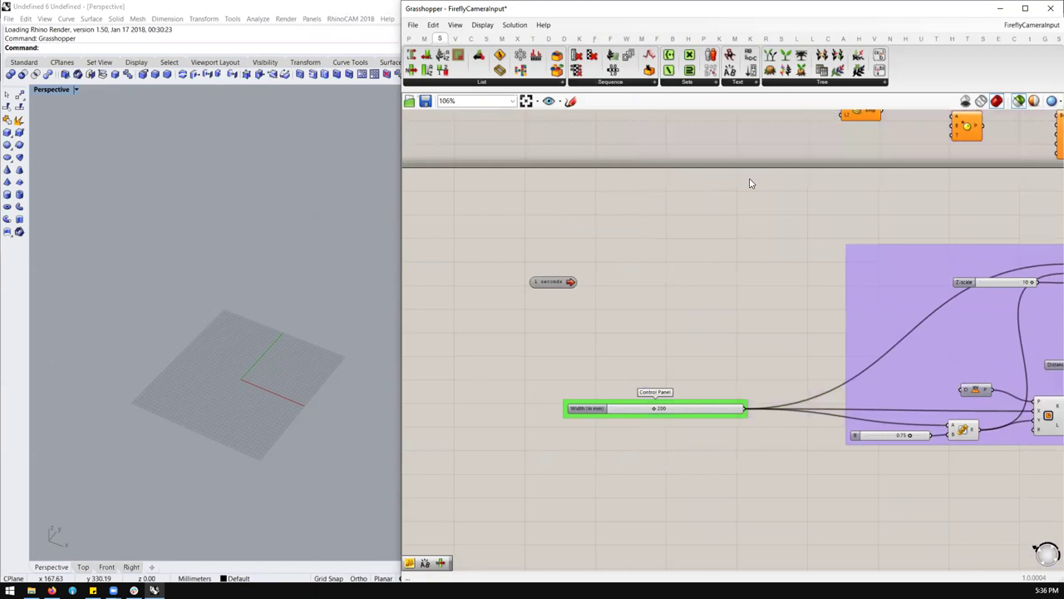
pyautogui.click(796, 84)
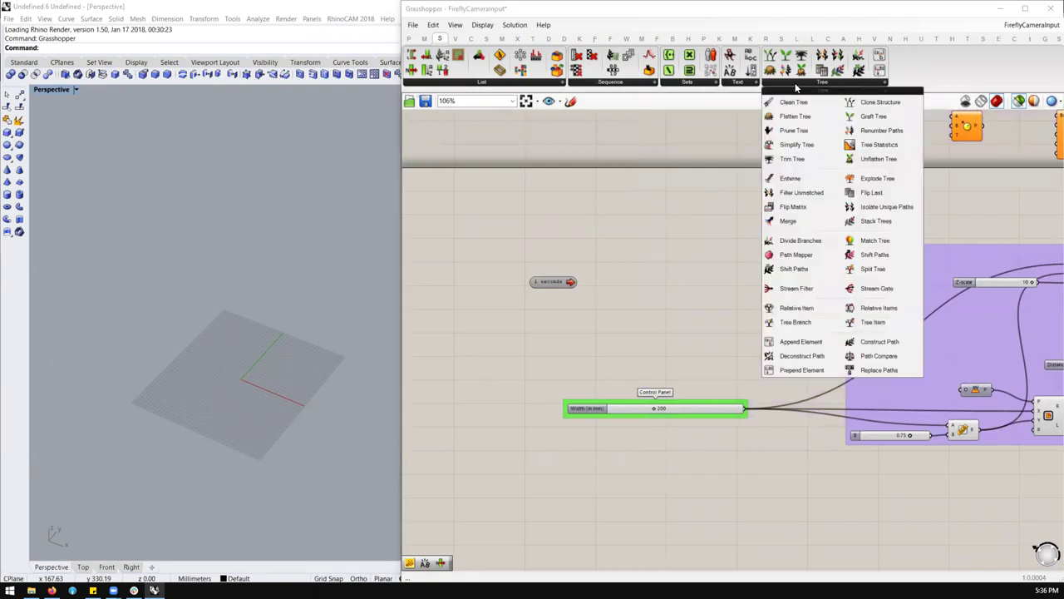
pyautogui.click(612, 40)
pyautogui.click(861, 84)
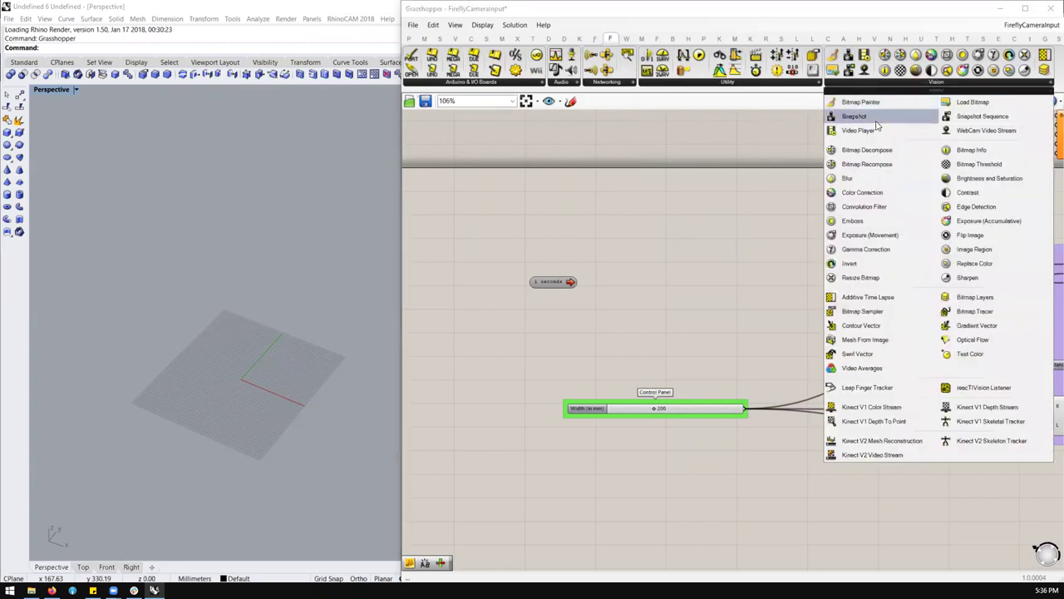
pyautogui.moveTo(990, 138); pyautogui.dragTo(765, 220)
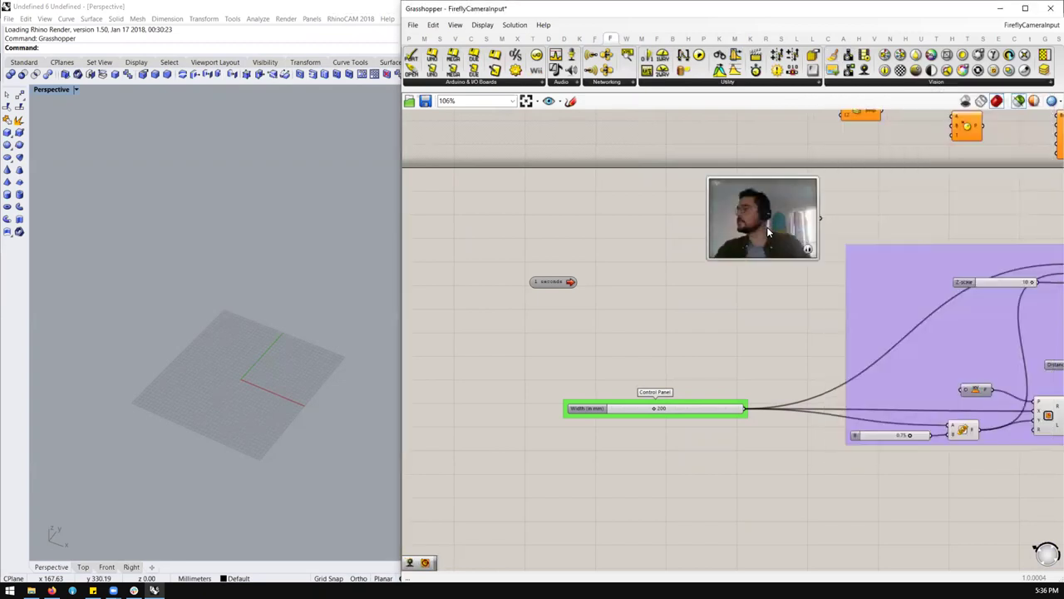
# Step: Try a video resolution of 40px x 30px on the WebCam Video Stream, and return it to 160px x 120px
pyautogui.scroll(5, 748, 218)
pyautogui.click(762, 224)
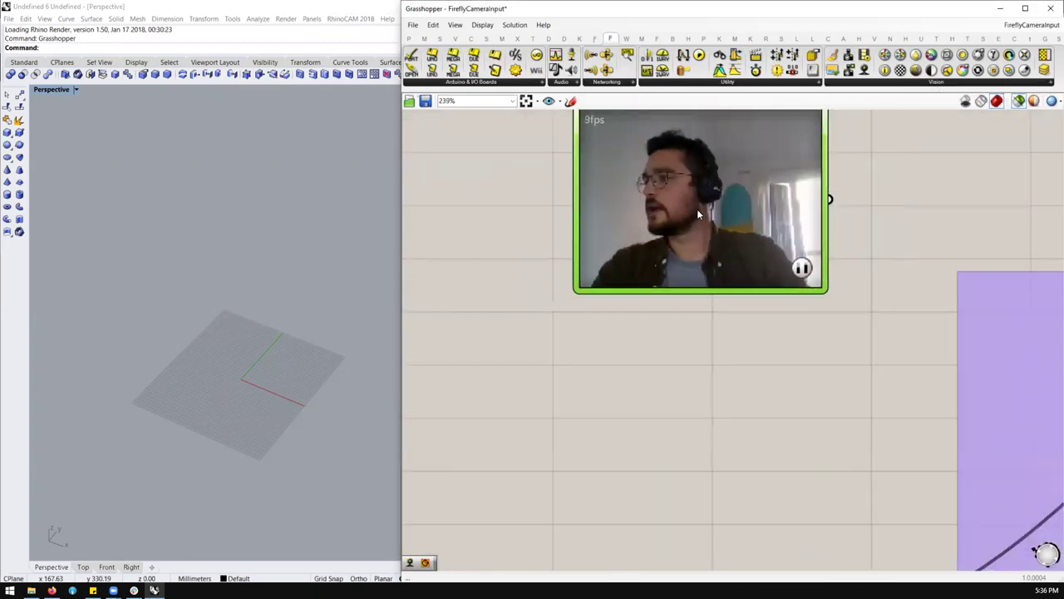
pyautogui.rightClick(697, 209)
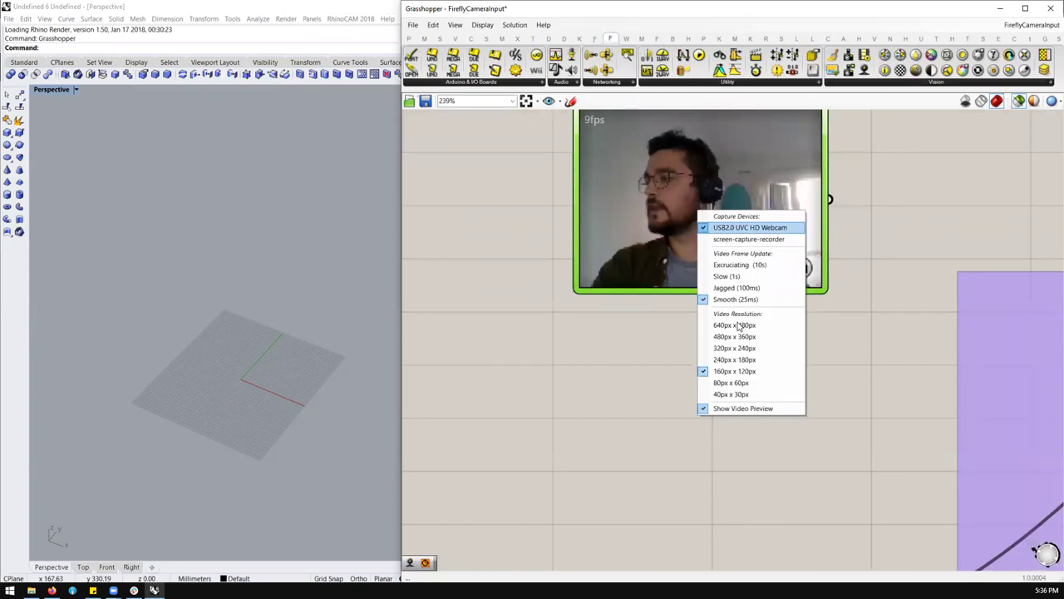
pyautogui.click(751, 394)
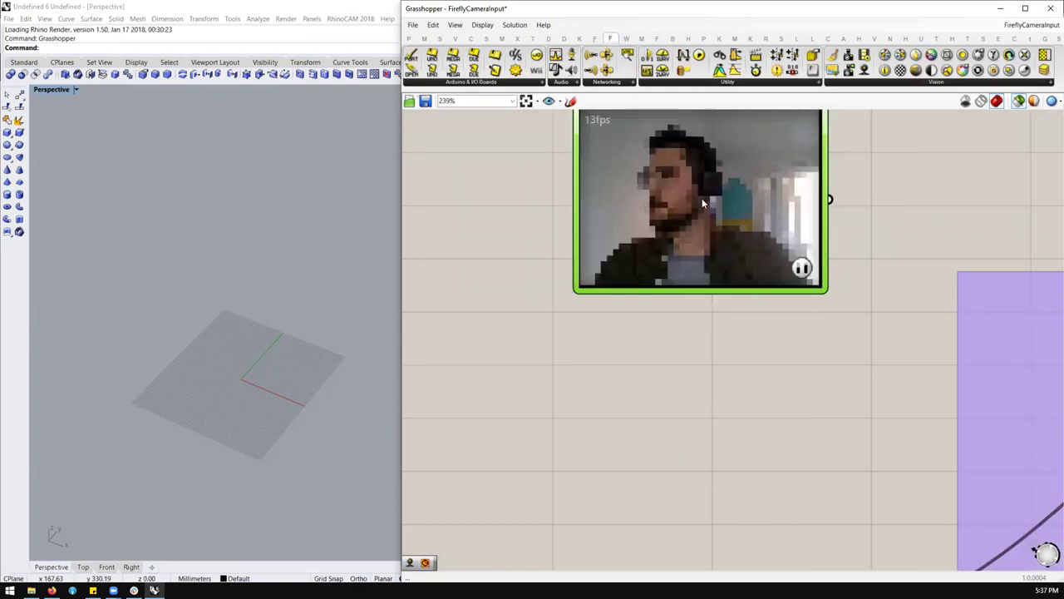
pyautogui.rightClick(702, 198)
pyautogui.click(758, 360)
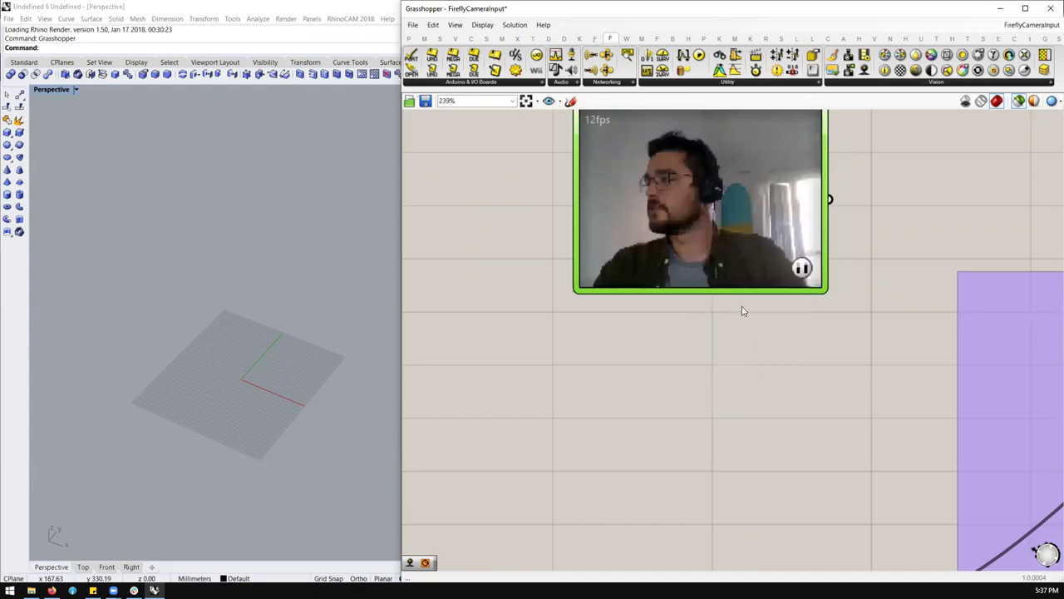
# Step: Set the WebCam Video Stream's frame update to Jagged (100ms)
pyautogui.rightClick(718, 184)
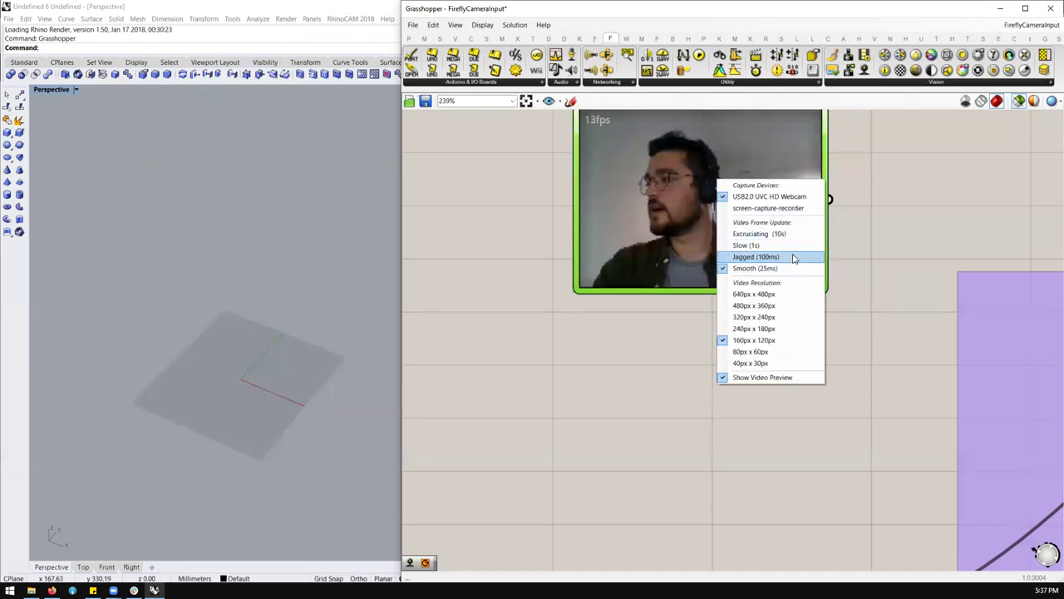
pyautogui.click(794, 258)
pyautogui.scroll(-3, 652, 264)
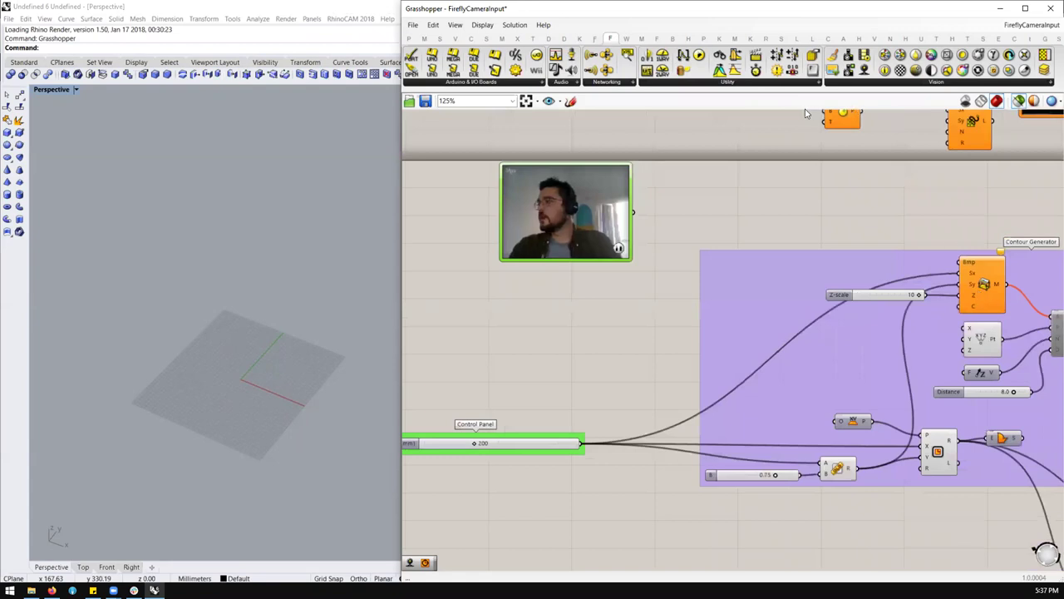
pyautogui.click(885, 84)
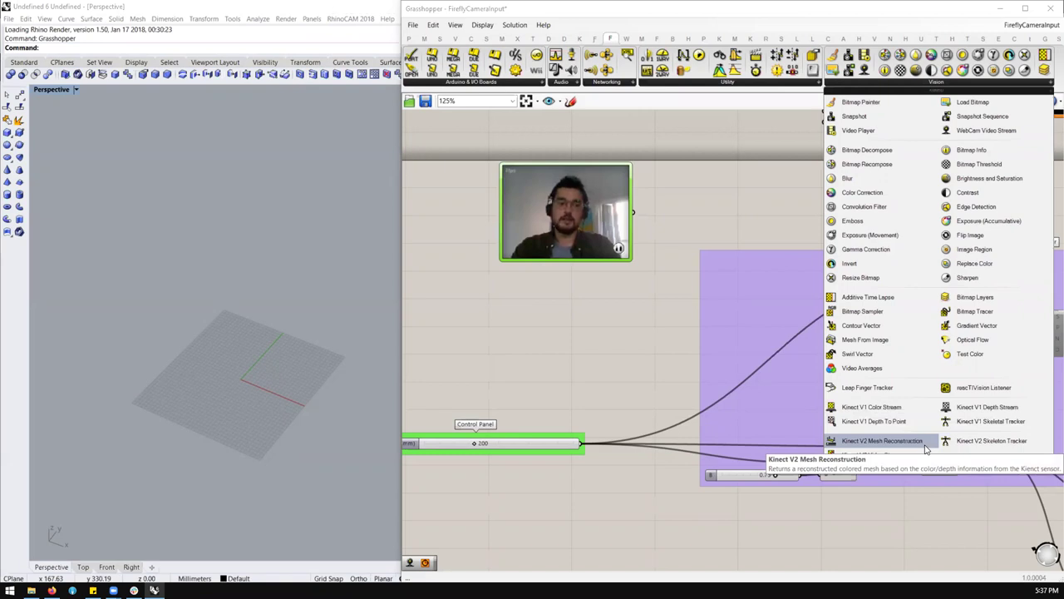
pyautogui.click(699, 215)
pyautogui.scroll(-1, 822, 239)
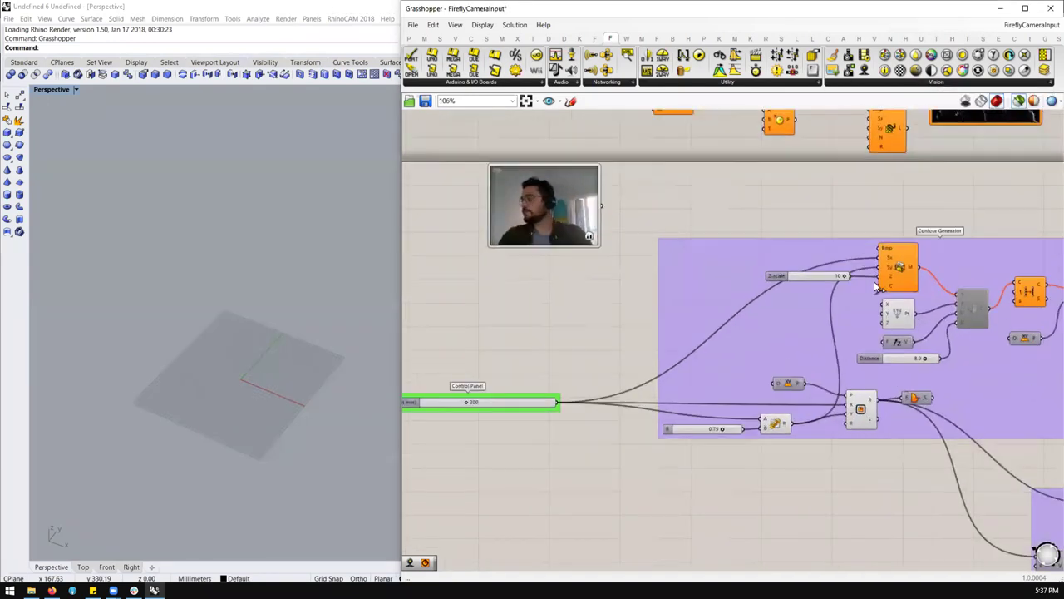
# Step: Search for a component starting with "bi" and place it below Bitmap Layers
pyautogui.scroll(3, 822, 239)
pyautogui.scroll(-3, 709, 205)
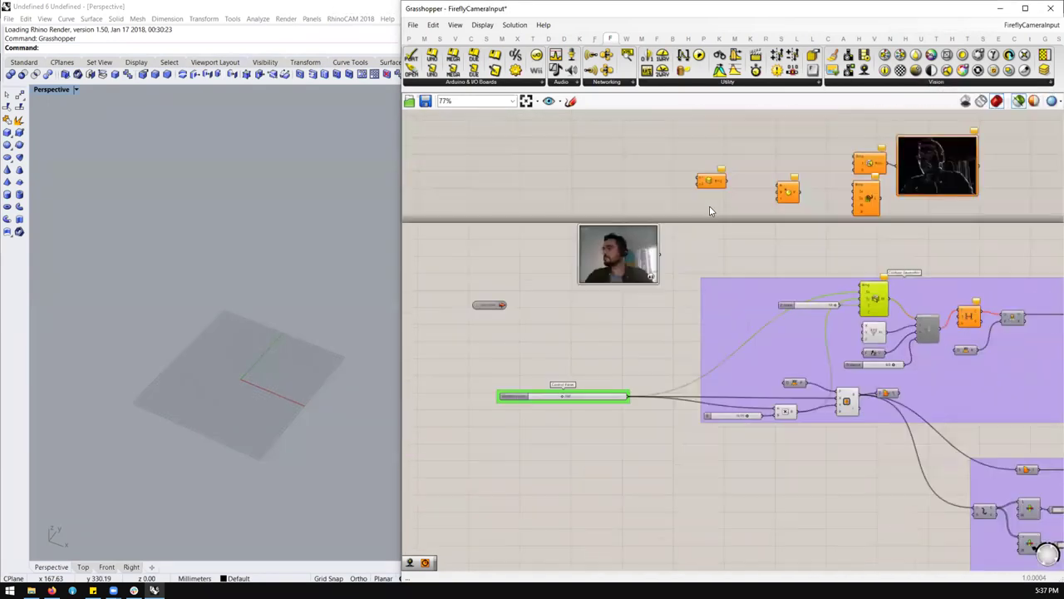
pyautogui.doubleClick(707, 196)
pyautogui.write('merge')
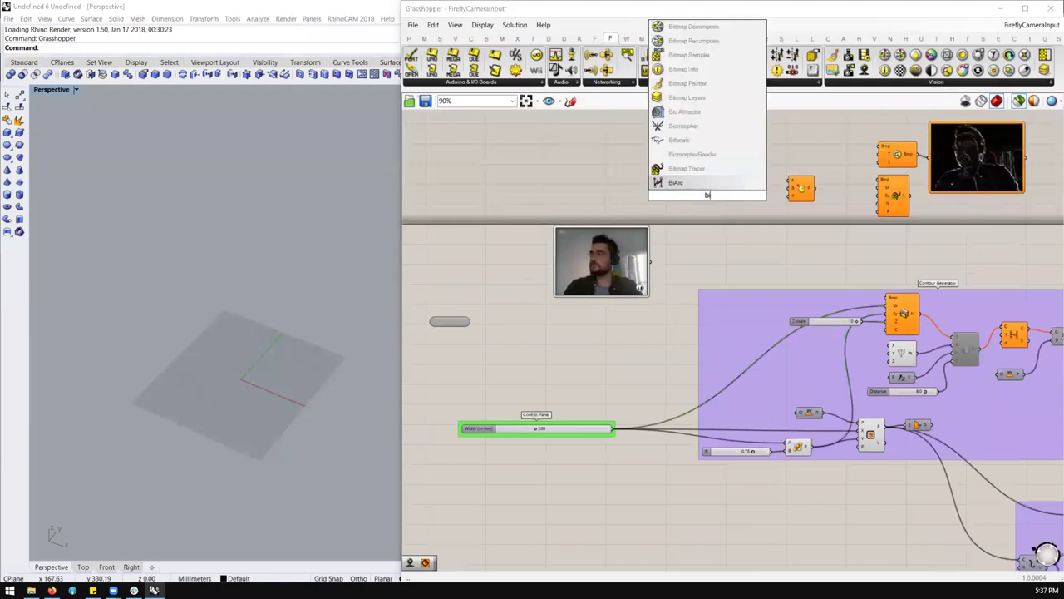
pyautogui.press('Return')
pyautogui.scroll(3, 823, 241)
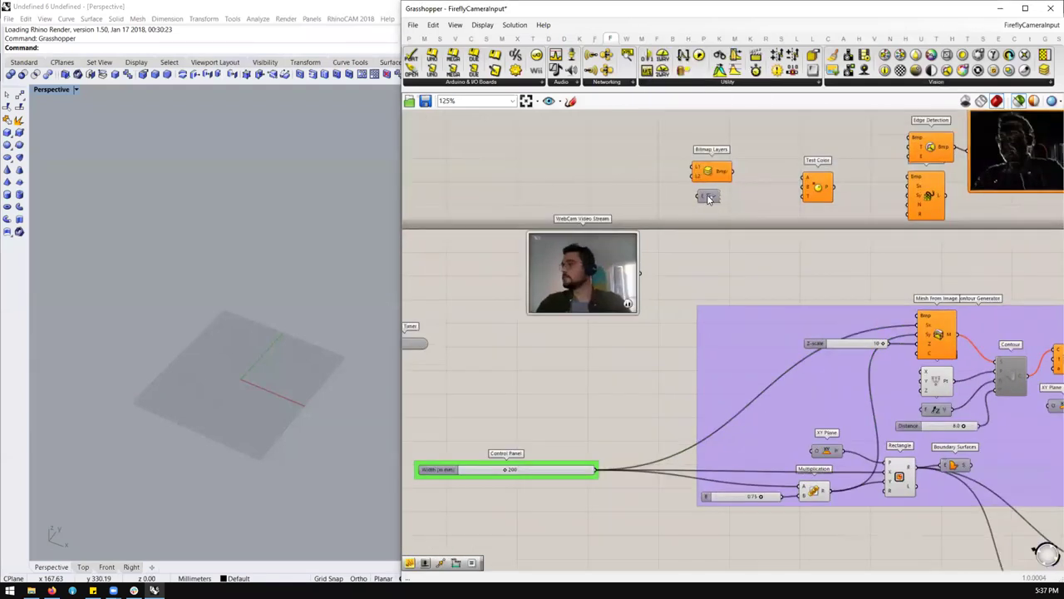
# Step: Connect the WebCam Video Stream to Edge Detection's Bmp input, positioning Edge Detection and its Bitmap Painter beside the stream
pyautogui.moveTo(792, 240); pyautogui.dragTo(750, 251, button='right')
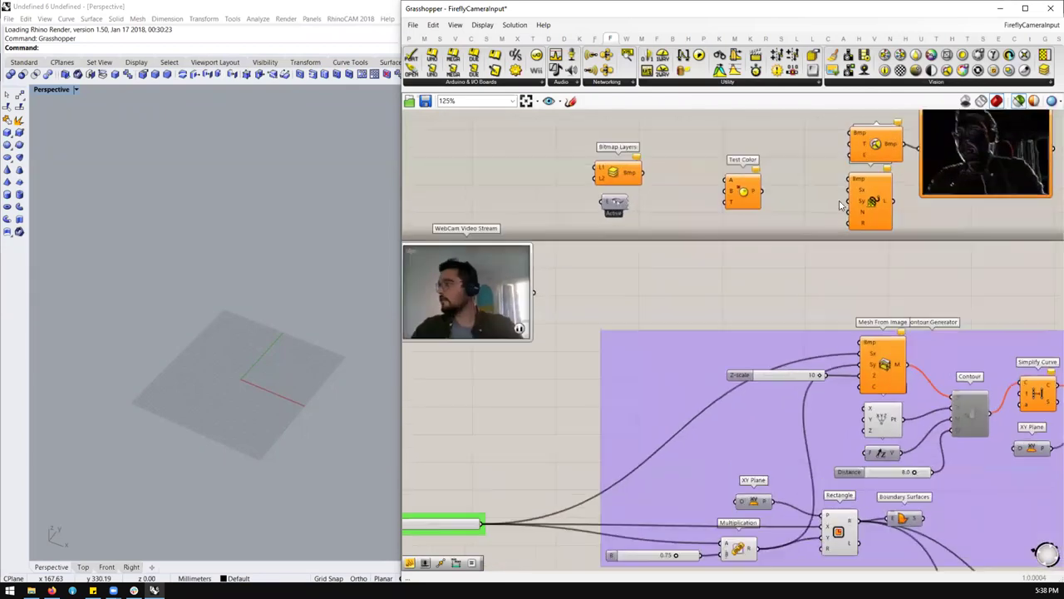
pyautogui.moveTo(879, 147); pyautogui.dragTo(690, 304)
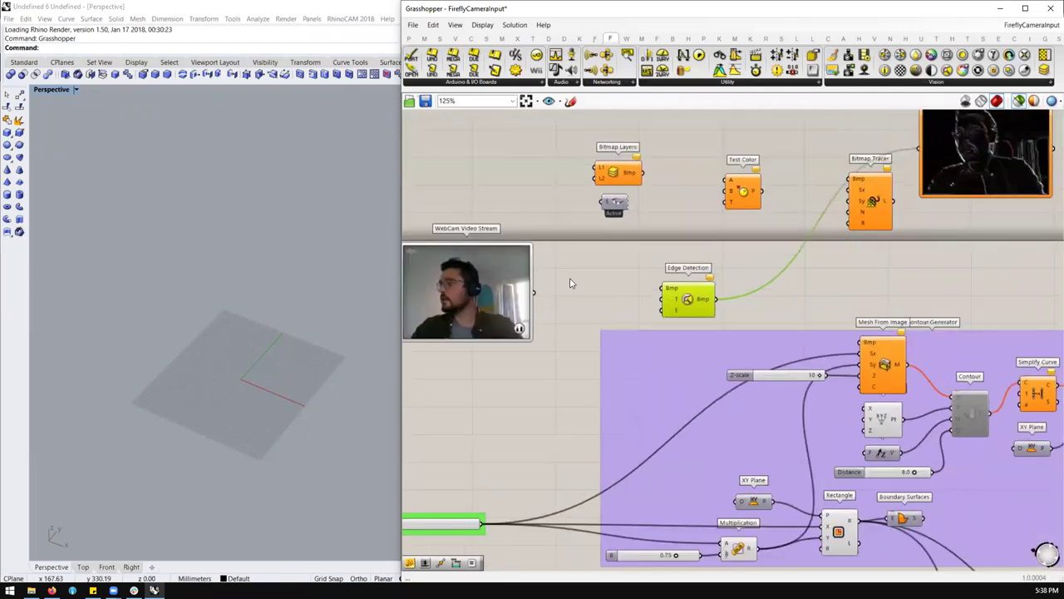
pyautogui.moveTo(534, 292); pyautogui.dragTo(663, 289)
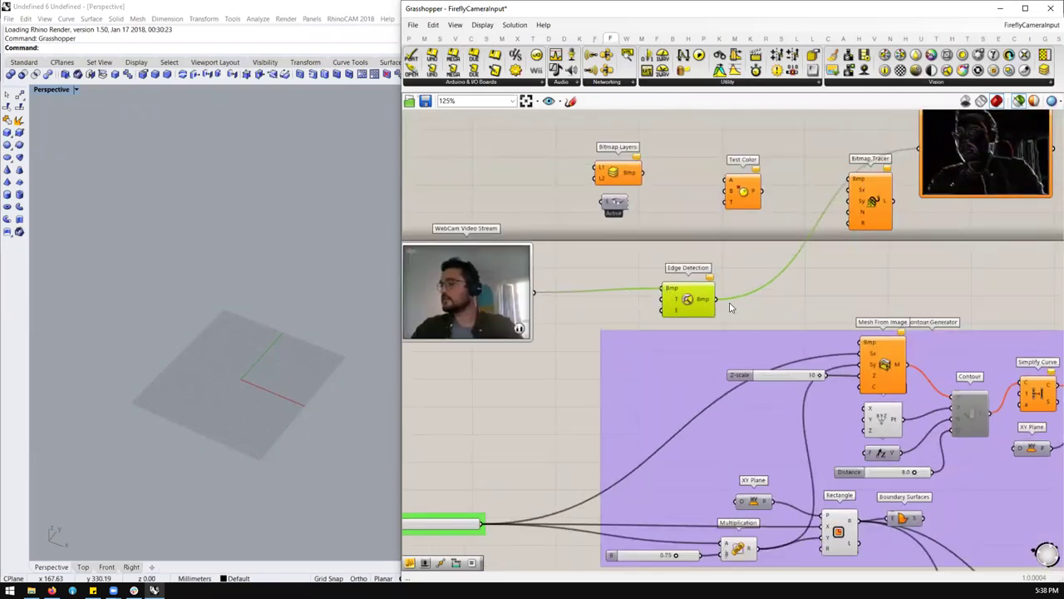
pyautogui.moveTo(964, 180)
pyautogui.mouseDown()
pyautogui.moveTo(735, 339)
pyautogui.moveTo(817, 308)
pyautogui.mouseUp()
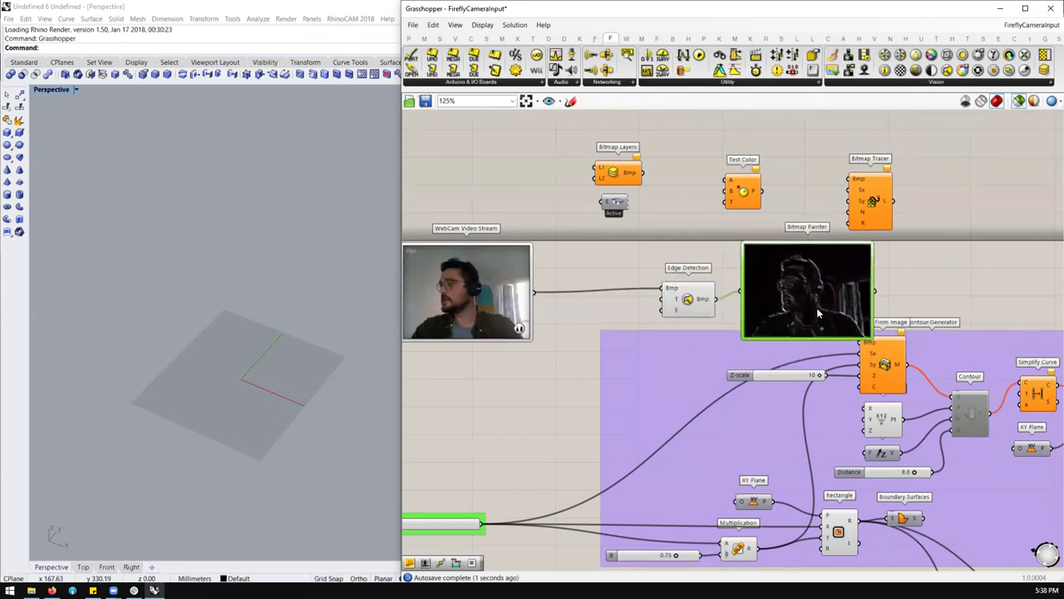
# Step: Add a decimal number slider starting at 0.0, connect it to Edge Detection's T input, and set the threshold to 1.4
pyautogui.scroll(5, 817, 308)
pyautogui.scroll(-2, 872, 259)
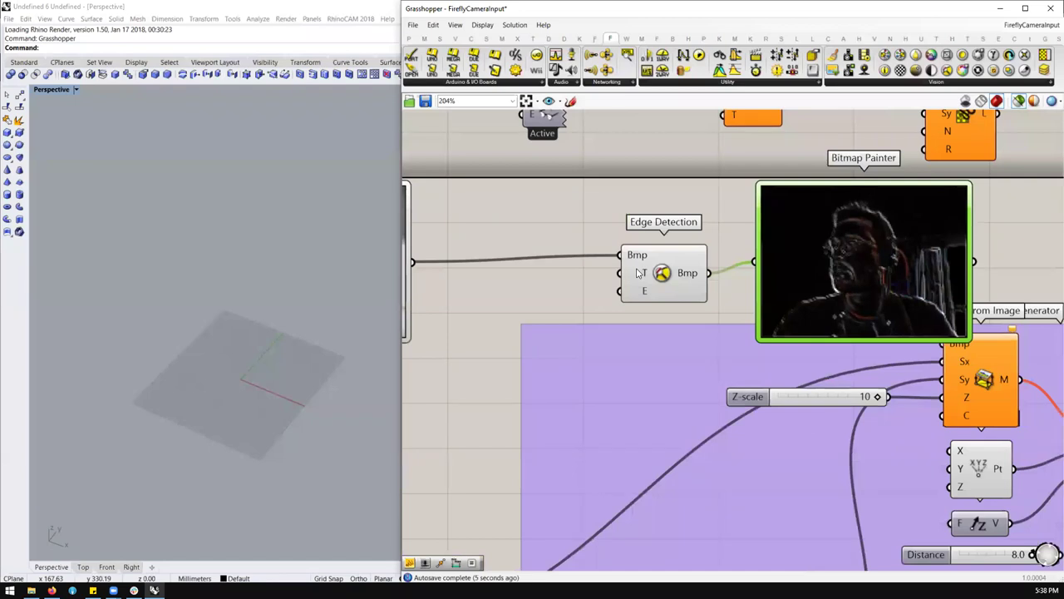
pyautogui.moveTo(640, 272)
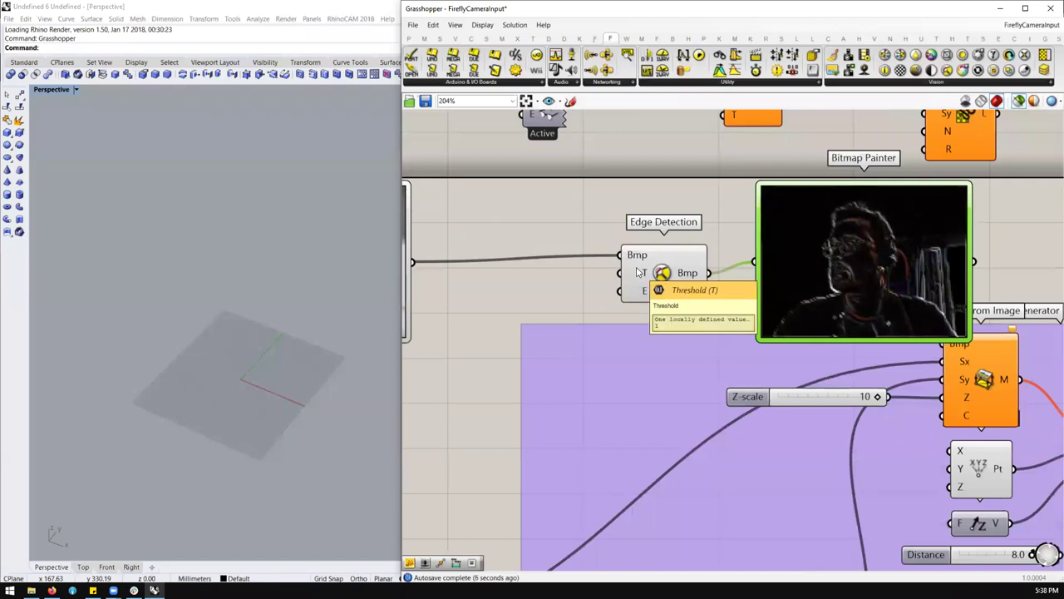
pyautogui.doubleClick(462, 292)
pyautogui.write('0')
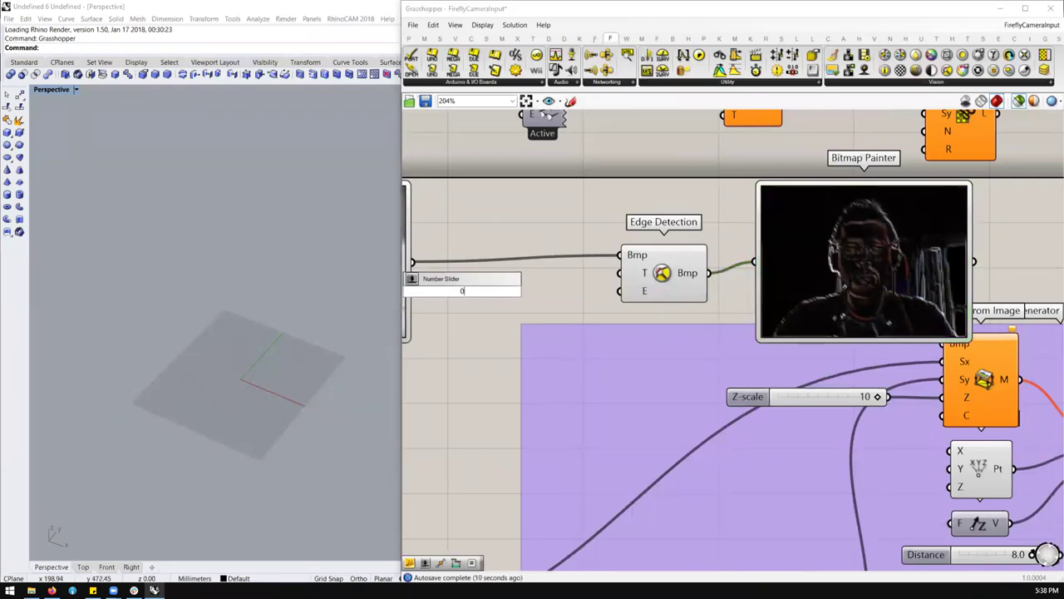
pyautogui.write('.0<1')
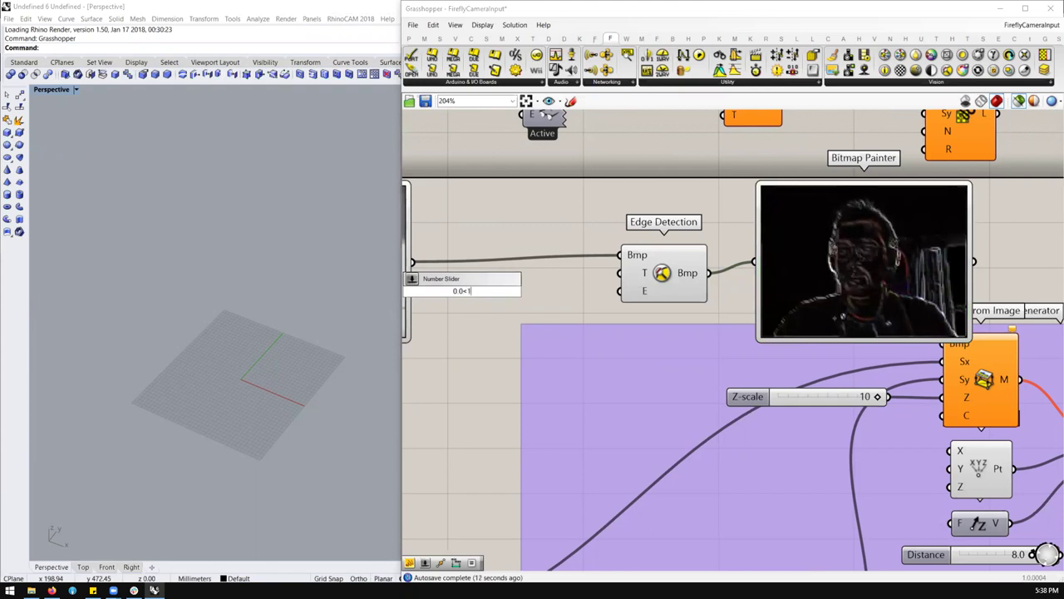
pyautogui.press('Return')
pyautogui.moveTo(538, 292); pyautogui.dragTo(620, 273)
pyautogui.click(522, 287)
pyautogui.moveTo(522, 287); pyautogui.dragTo(532, 279)
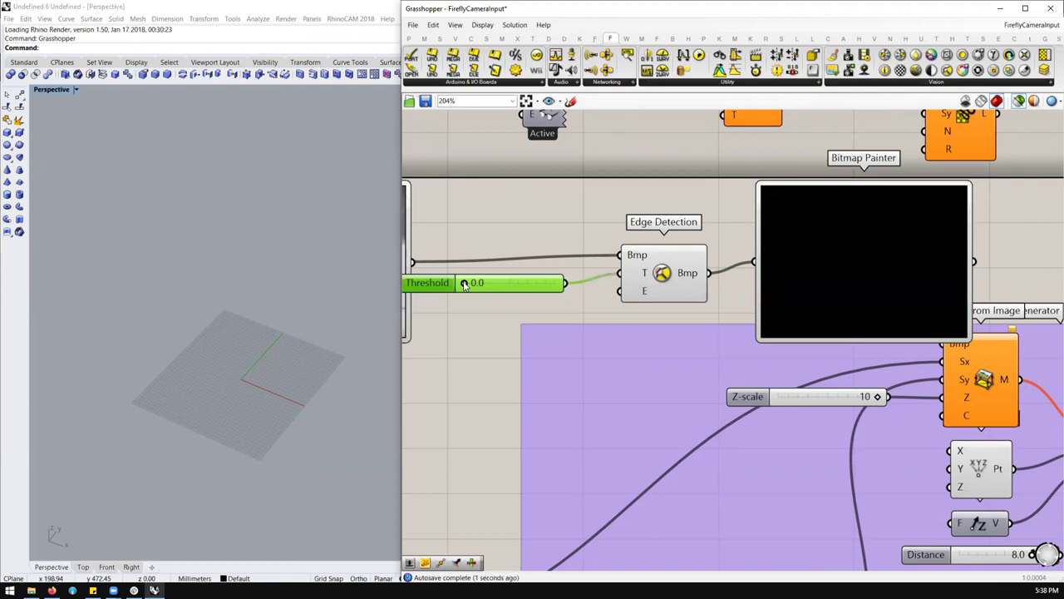
pyautogui.moveTo(466, 284)
pyautogui.mouseDown()
pyautogui.moveTo(504, 284)
pyautogui.moveTo(457, 287)
pyautogui.mouseUp()
# Step: Move the WebCam Video Stream and the edge-detection chain above Bitmap Layers, leaving free space between the stream and the Threshold slider
pyautogui.scroll(-2, 881, 252)
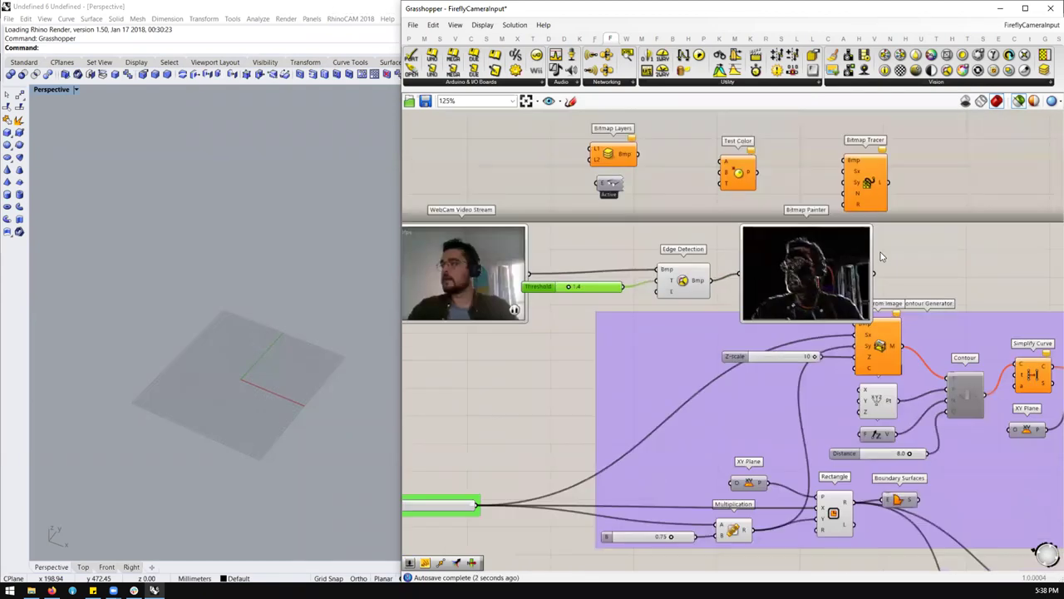
pyautogui.scroll(1, 934, 239)
pyautogui.moveTo(934, 239); pyautogui.dragTo(466, 299)
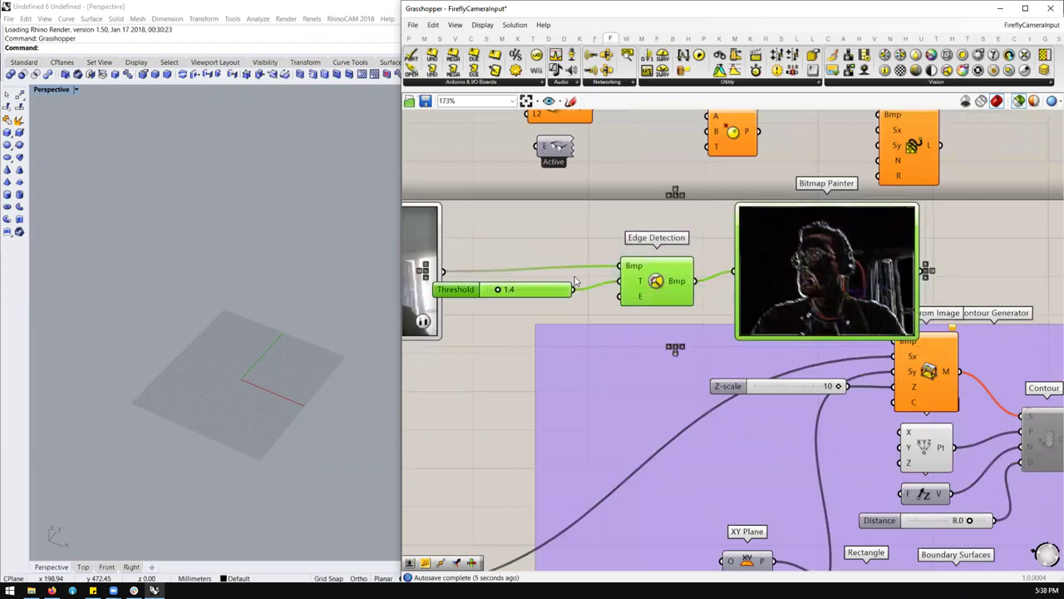
pyautogui.scroll(-1, 466, 270)
pyautogui.click(458, 272)
pyautogui.scroll(-3, 732, 333)
pyautogui.scroll(2, 732, 333)
pyautogui.moveTo(686, 311)
pyautogui.mouseDown()
pyautogui.moveTo(832, 374)
pyautogui.moveTo(759, 233)
pyautogui.moveTo(738, 218)
pyautogui.moveTo(732, 172)
pyautogui.mouseUp()
pyautogui.scroll(-2, 761, 351)
pyautogui.moveTo(533, 324); pyautogui.dragTo(521, 152)
pyautogui.scroll(3, 723, 213)
pyautogui.scroll(-3, 722, 213)
pyautogui.scroll(4, 722, 213)
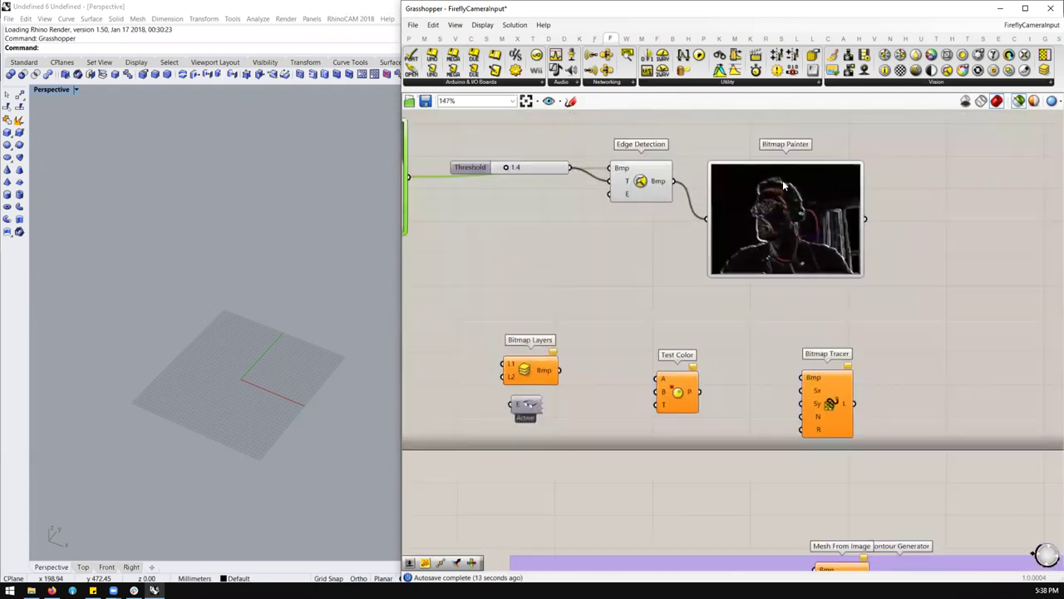
pyautogui.hotkey('ctrl', 'g')
pyautogui.moveTo(533, 216); pyautogui.dragTo(737, 224)
# Step: Add a Contrast component from the Firefly Vision set between the WebCam Video Stream and the Threshold slider
pyautogui.click(907, 125)
pyautogui.click(957, 82)
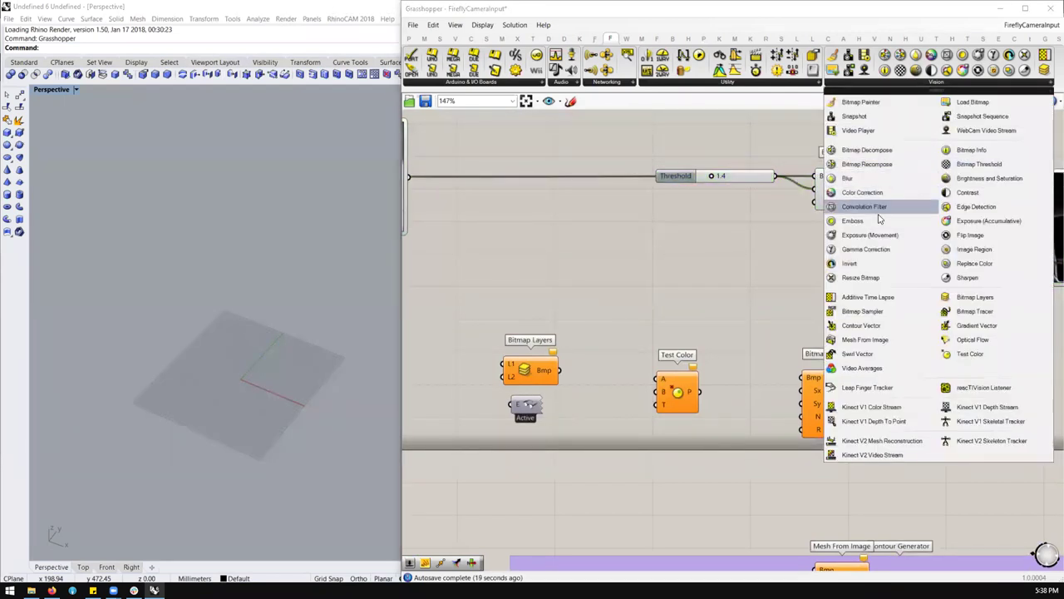
pyautogui.click(967, 192)
pyautogui.scroll(-2, 696, 285)
pyautogui.click(641, 225)
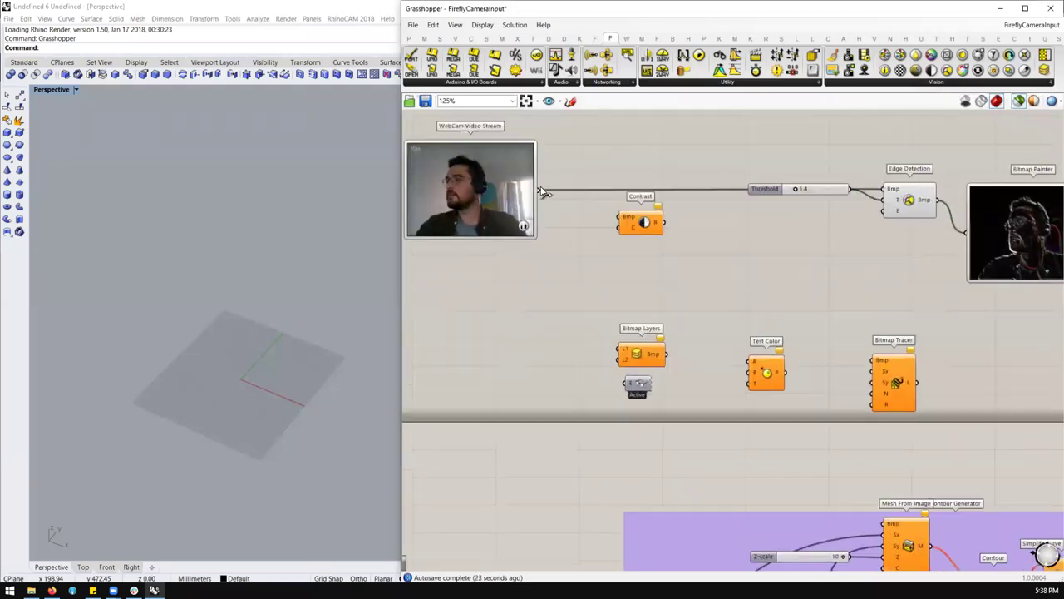
# Step: Connect the WebCam Video Stream to Contrast's Bmp input and feed Contrast's output into a pasted Bitmap Painter
pyautogui.doubleClick(696, 232)
pyautogui.hotkey('ctrl', 'v')
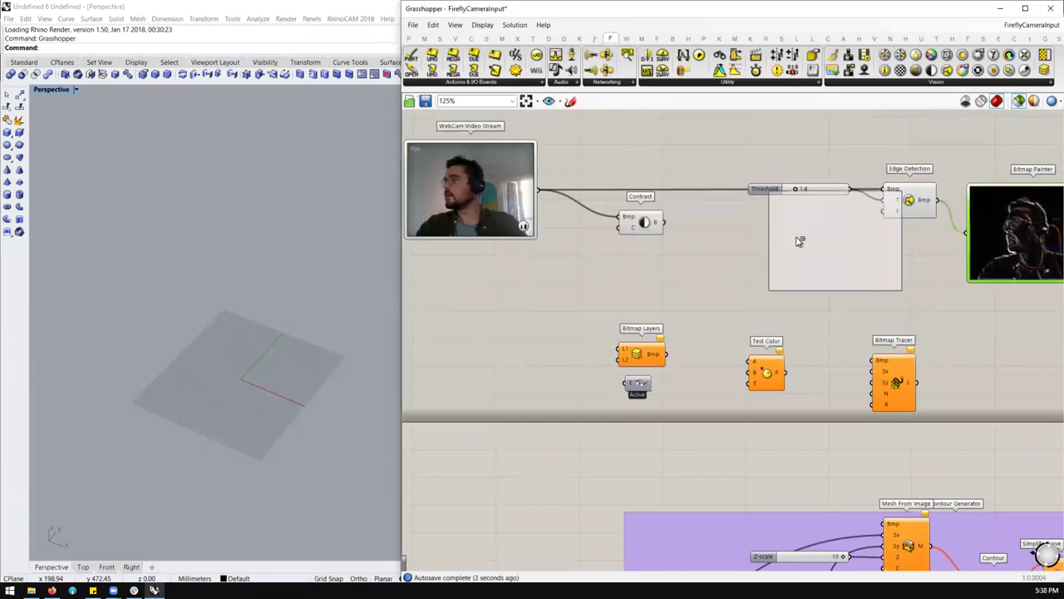
pyautogui.moveTo(742, 242); pyautogui.dragTo(735, 239)
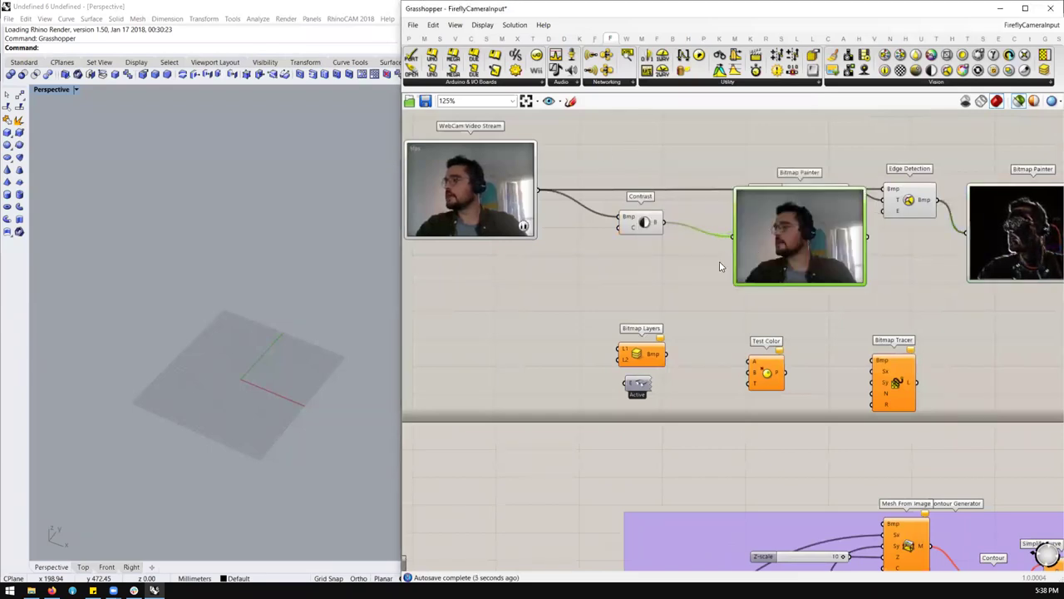
# Step: Try an integer slider created at 5 and lowered to 1 on Contrast's C input, and delete the slider
pyautogui.scroll(2, 620, 233)
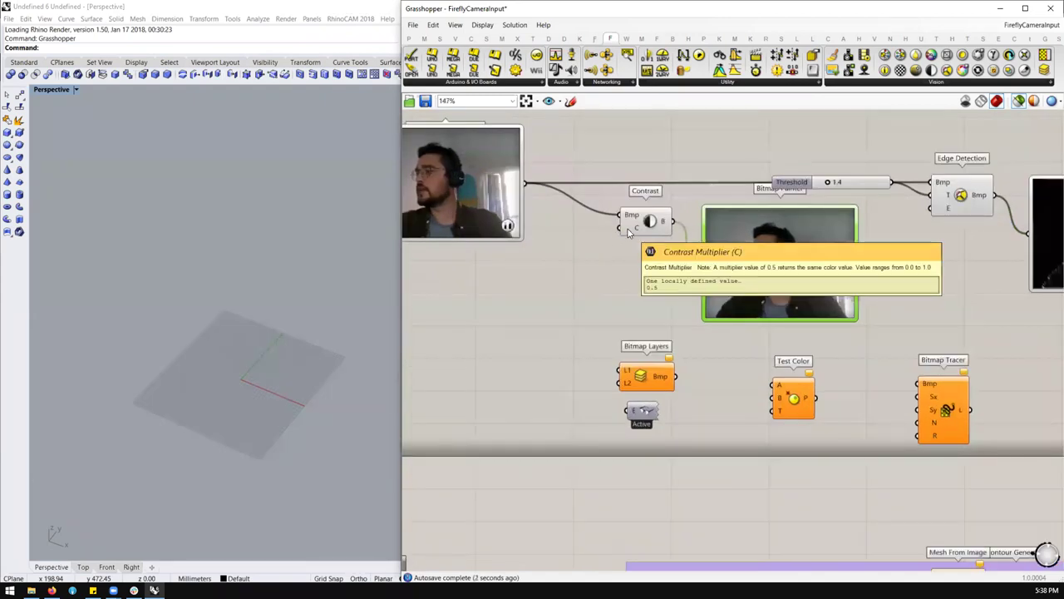
pyautogui.doubleClick(587, 266)
pyautogui.write('5')
pyautogui.press('Return')
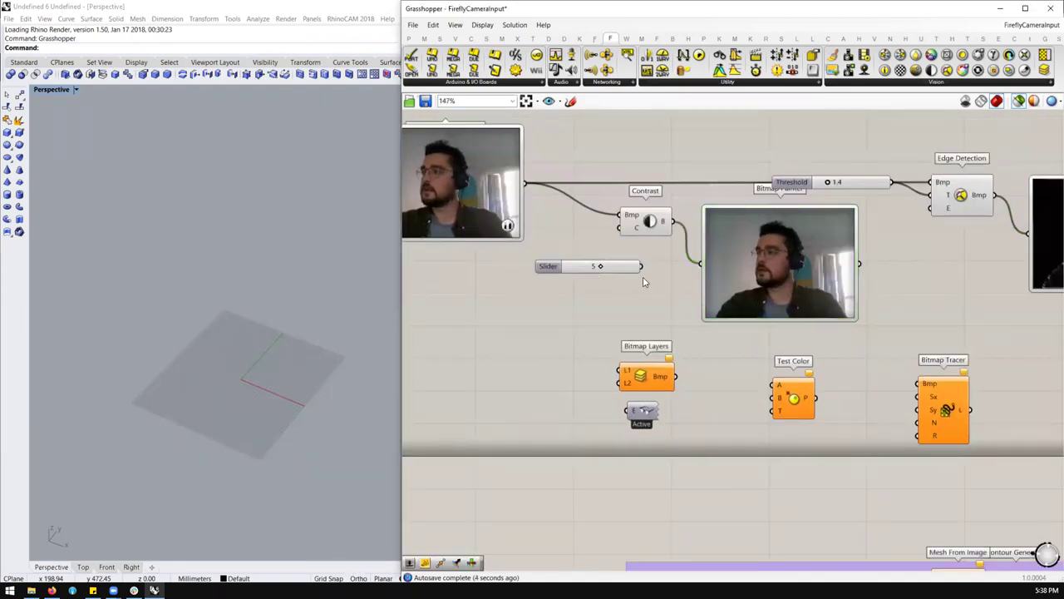
pyautogui.moveTo(625, 230); pyautogui.dragTo(621, 230)
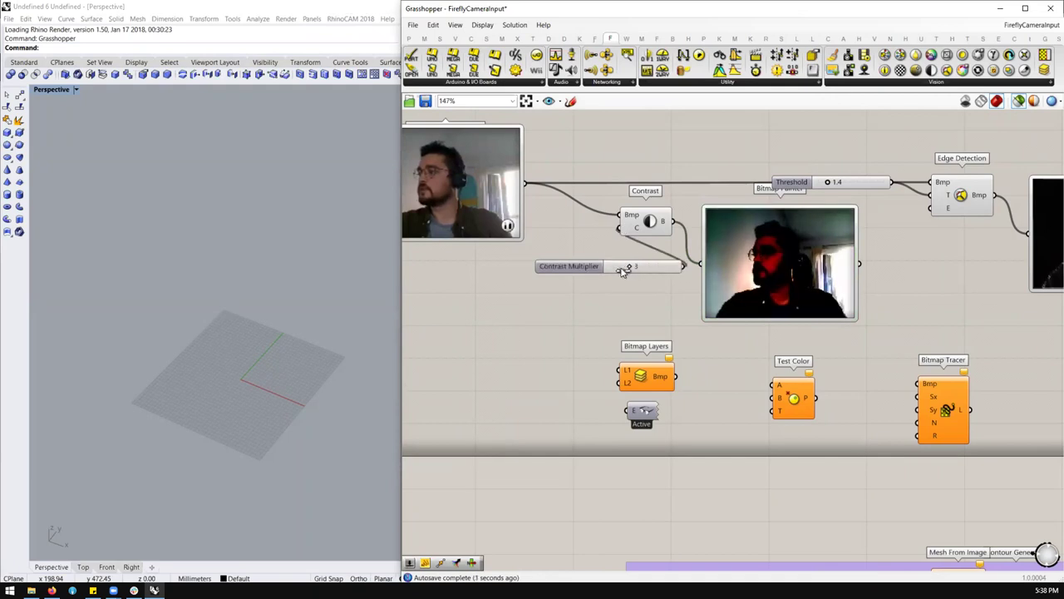
pyautogui.click(636, 266)
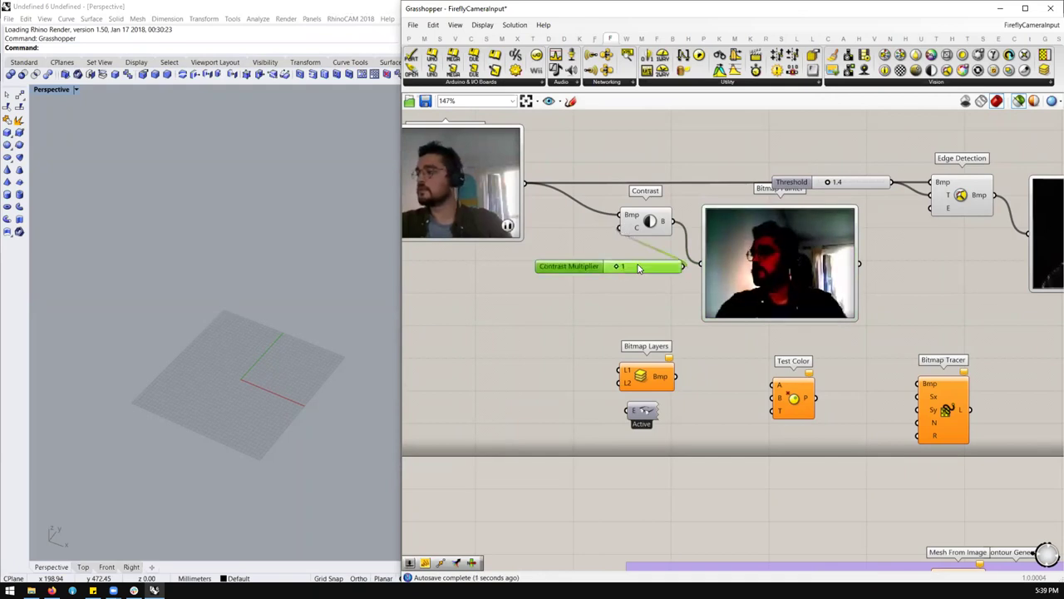
pyautogui.press('Delete')
# Step: Add a 0.0 to 1.0 decimal slider, connect it to Contrast's C input, and set the multiplier to 0.6
pyautogui.doubleClick(633, 264)
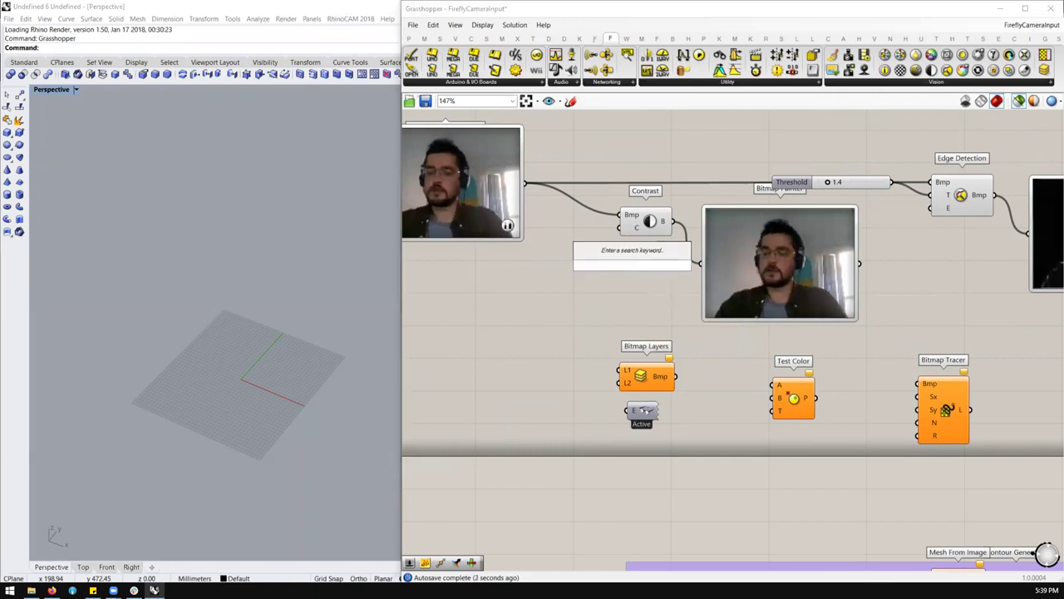
pyautogui.write('0.0<1')
pyautogui.press('Return')
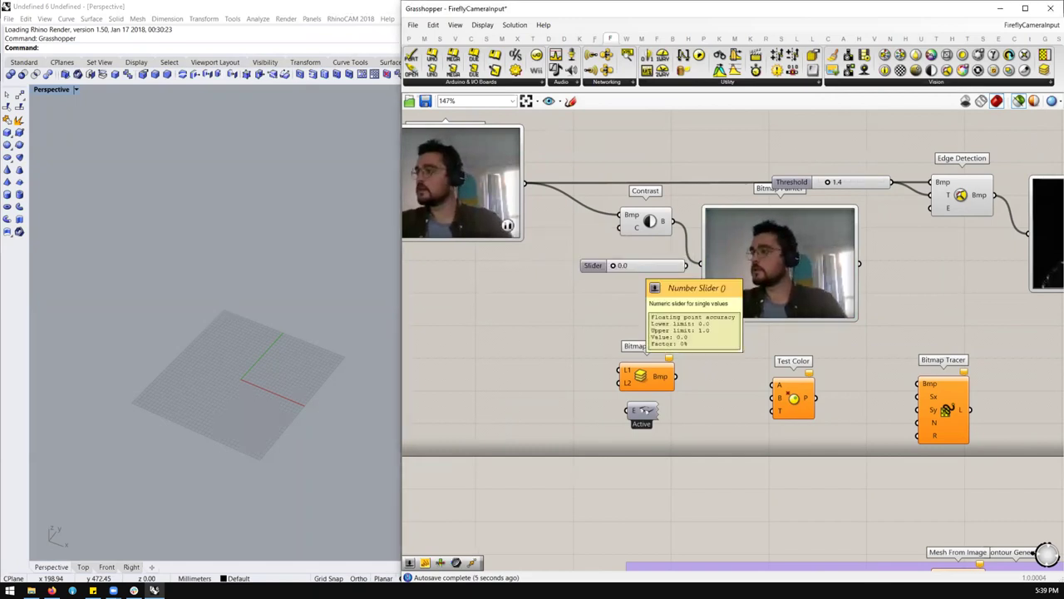
pyautogui.moveTo(620, 224)
pyautogui.mouseDown()
pyautogui.moveTo(611, 268)
pyautogui.moveTo(690, 266)
pyautogui.moveTo(534, 257)
pyautogui.mouseUp()
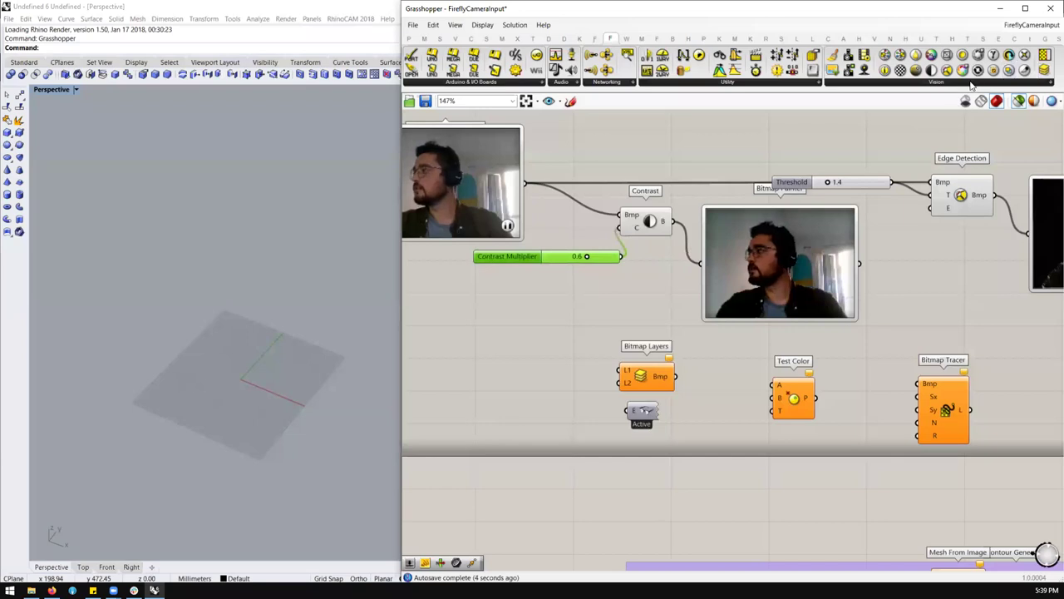
# Step: Insert an Exposure (Movement) component between Contrast and its Bitmap Painter, rewiring the image through it and moving the painter aside
pyautogui.click(938, 83)
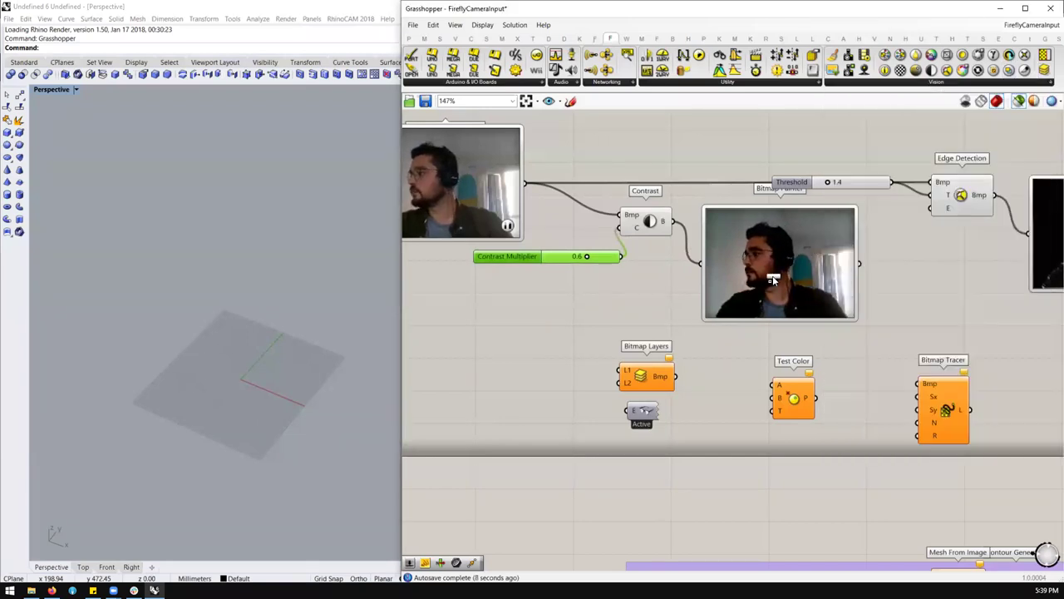
pyautogui.scroll(-3, 812, 248)
pyautogui.click(850, 266)
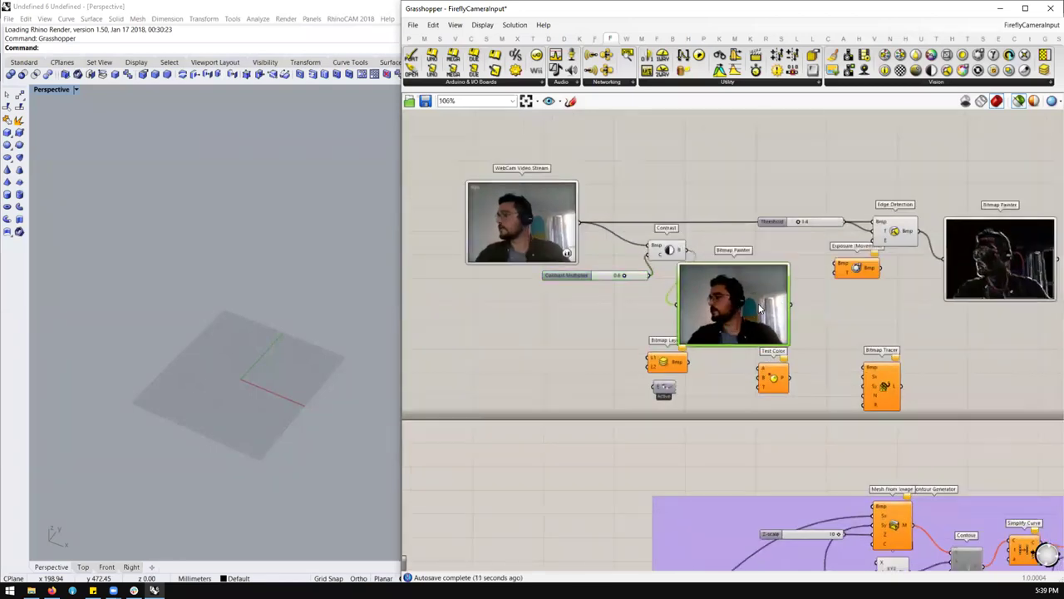
pyautogui.moveTo(856, 267); pyautogui.dragTo(737, 260)
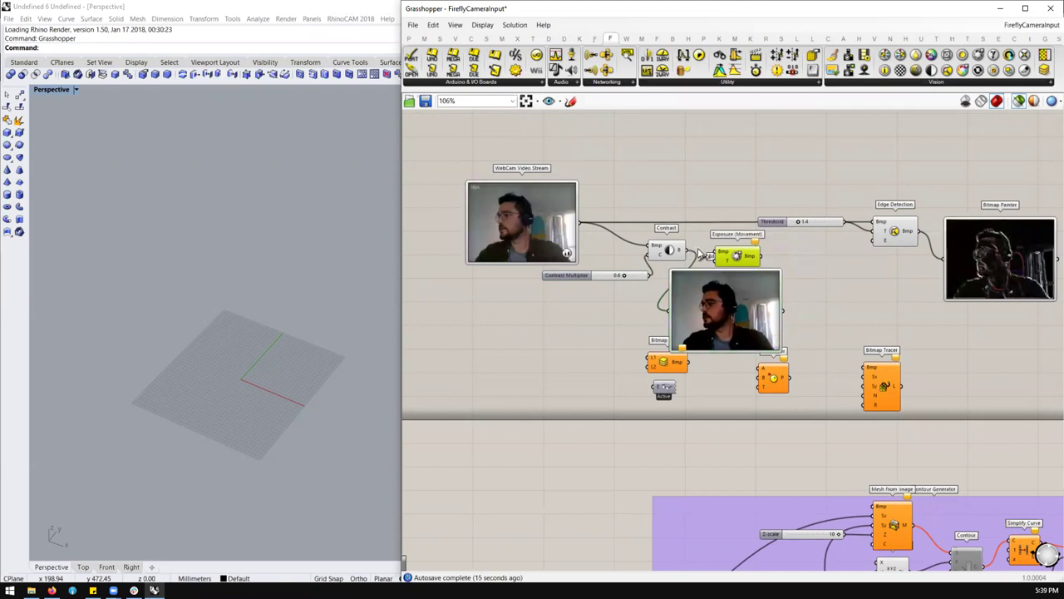
pyautogui.moveTo(702, 293); pyautogui.dragTo(840, 261)
pyautogui.moveTo(760, 255); pyautogui.dragTo(804, 279)
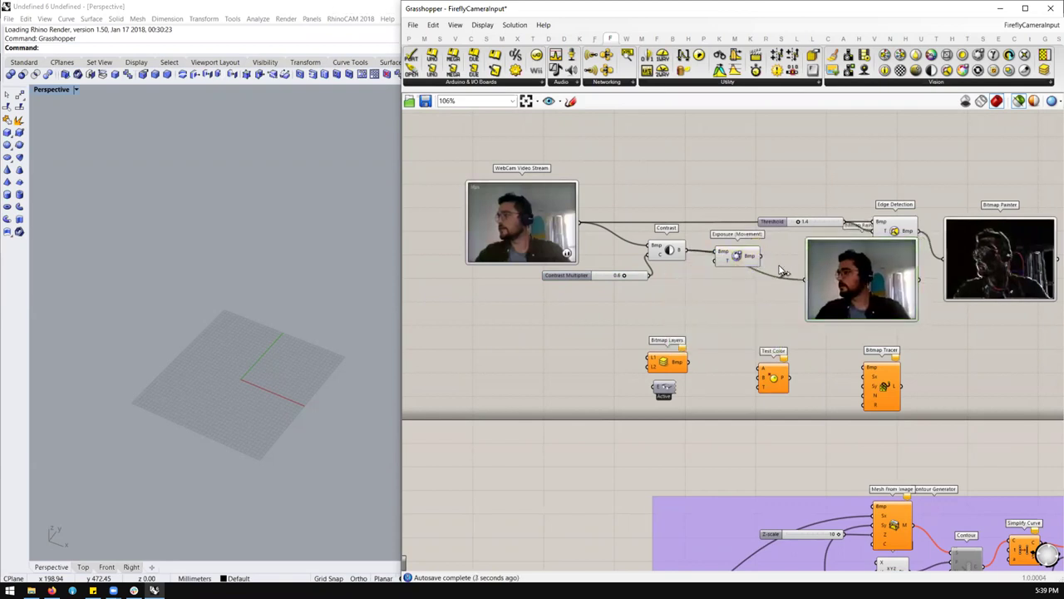
# Step: Create a number slider at 0.6 and connect it to the T input of Exposure (Movement)
pyautogui.doubleClick(647, 291)
pyautogui.write('0.6')
pyautogui.press('Return')
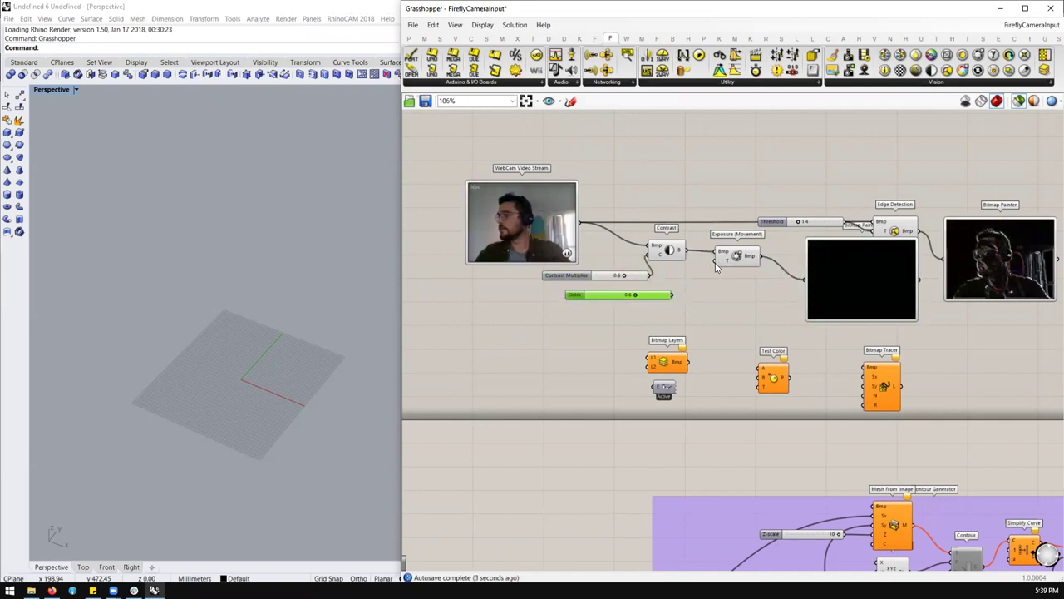
pyautogui.moveTo(650, 300); pyautogui.dragTo(651, 301)
# Step: Test the movement exposure with different thresholds and set the Exposure Threshold slider to 0.2
pyautogui.scroll(3, 790, 249)
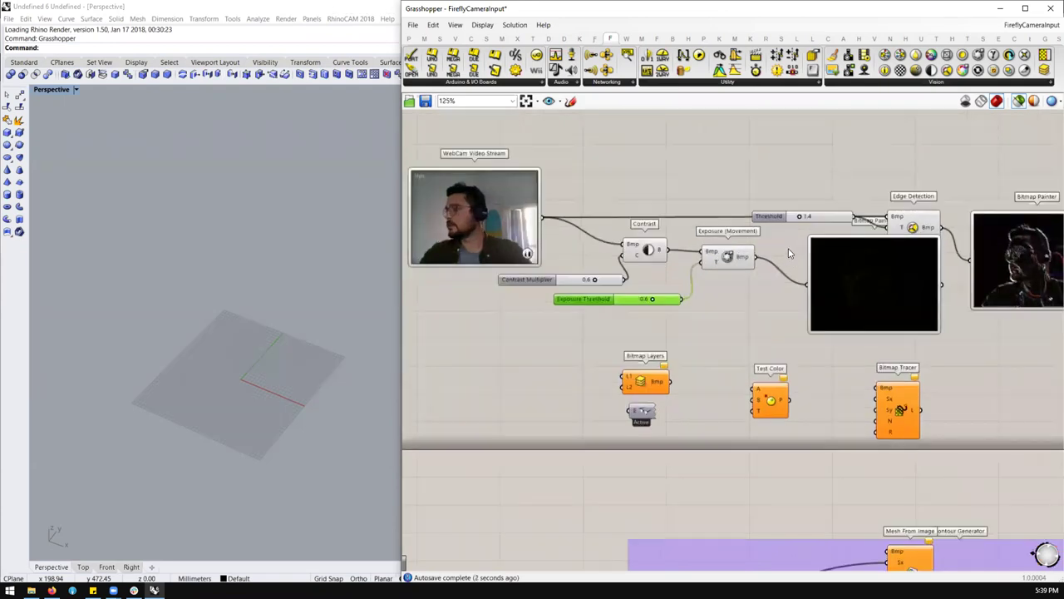
pyautogui.click(691, 263)
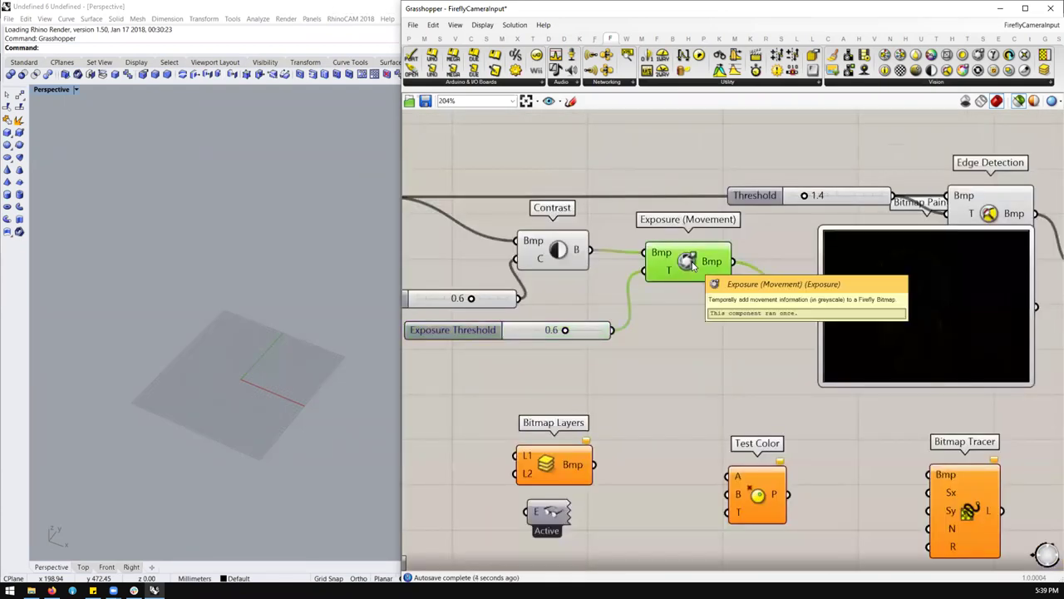
pyautogui.click(929, 82)
pyautogui.click(696, 312)
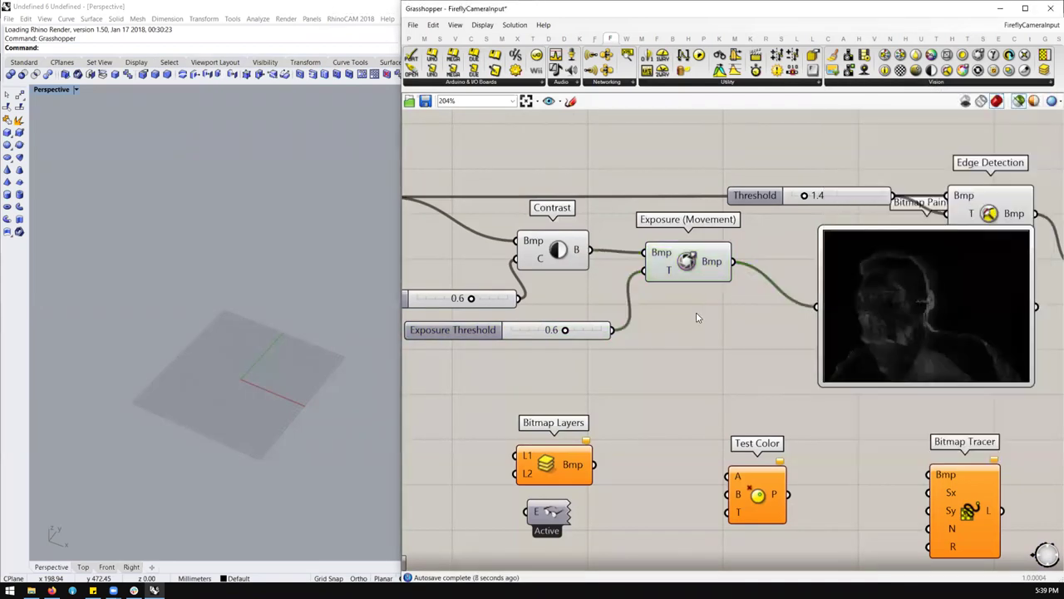
pyautogui.moveTo(565, 331); pyautogui.dragTo(584, 332)
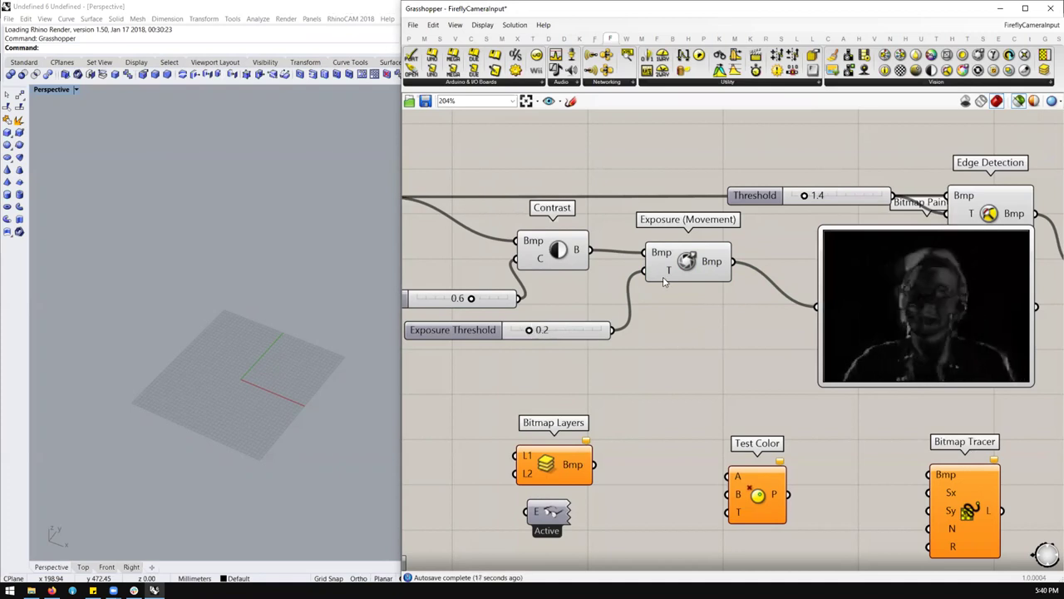
# Step: Disable the Contrast, Exposure (Movement) and Edge Detection chains with their sliders and painters, and undo the group around them
pyautogui.scroll(-2, 710, 255)
pyautogui.scroll(-4, 710, 256)
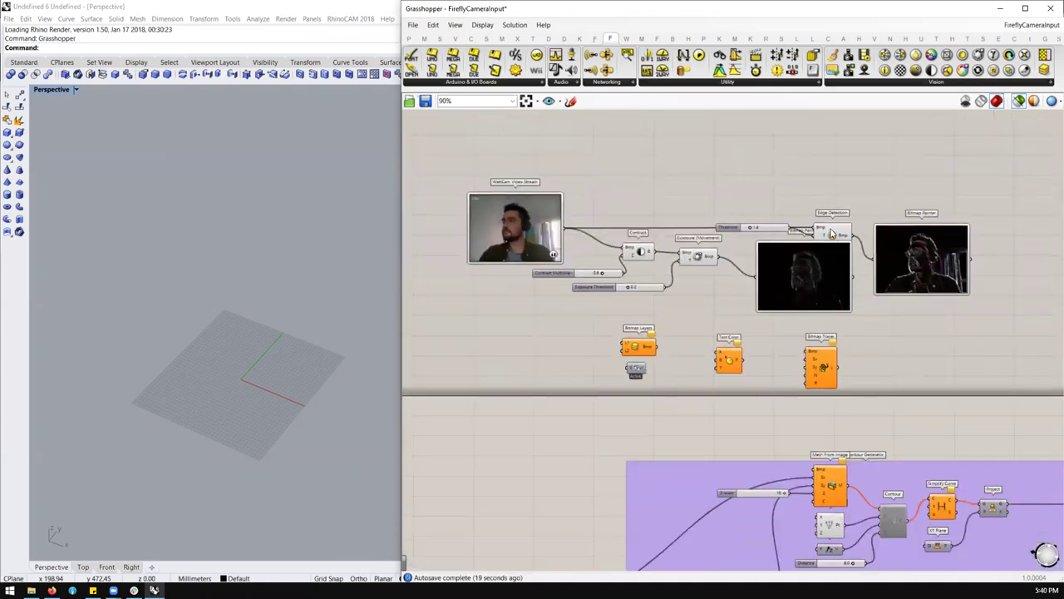
pyautogui.scroll(3, 912, 267)
pyautogui.scroll(-1, 814, 221)
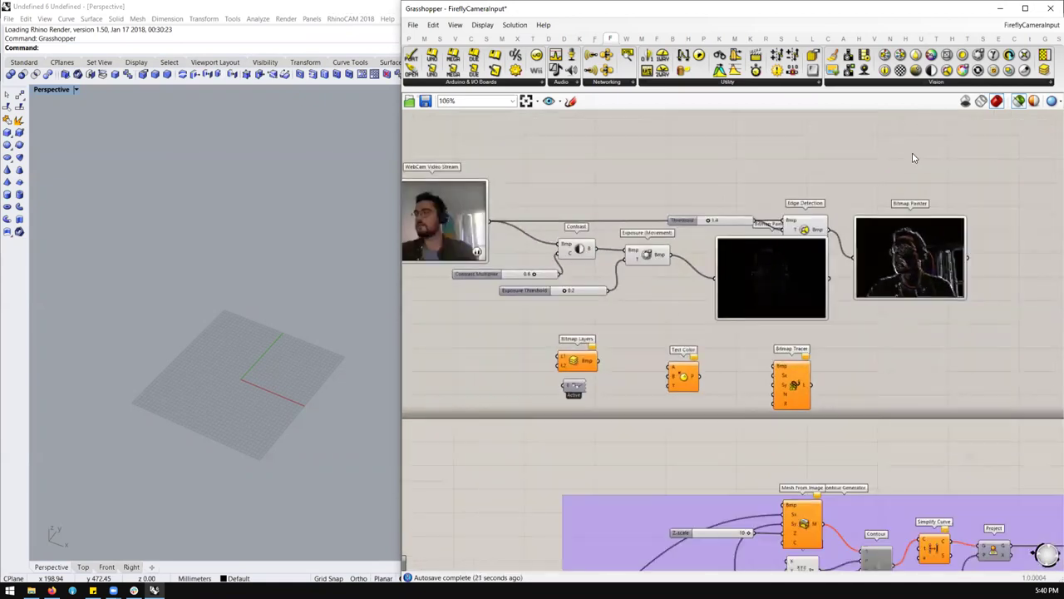
pyautogui.moveTo(971, 170); pyautogui.dragTo(448, 323)
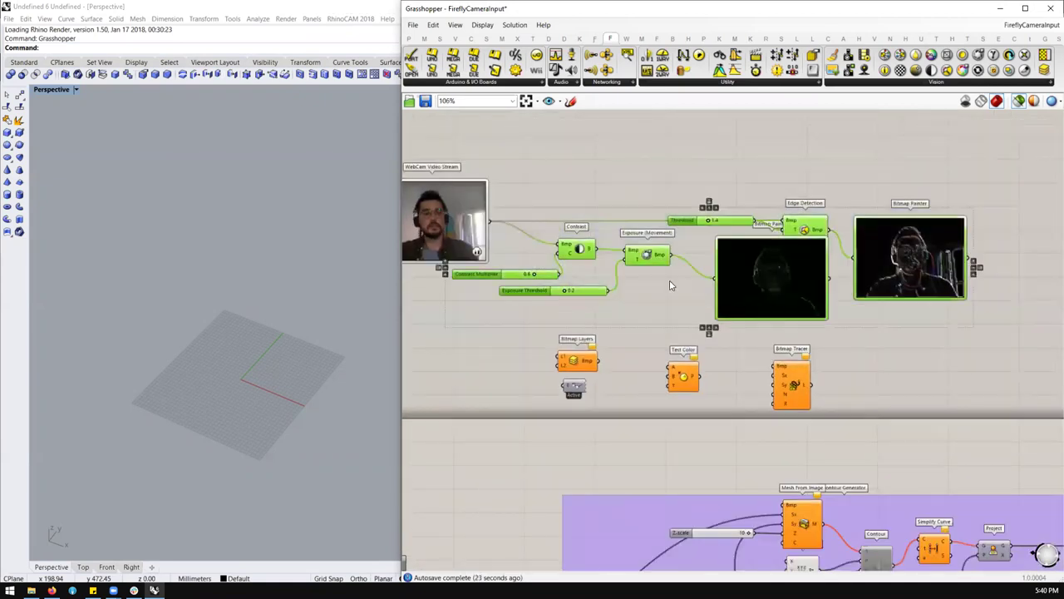
pyautogui.middleClick(734, 261)
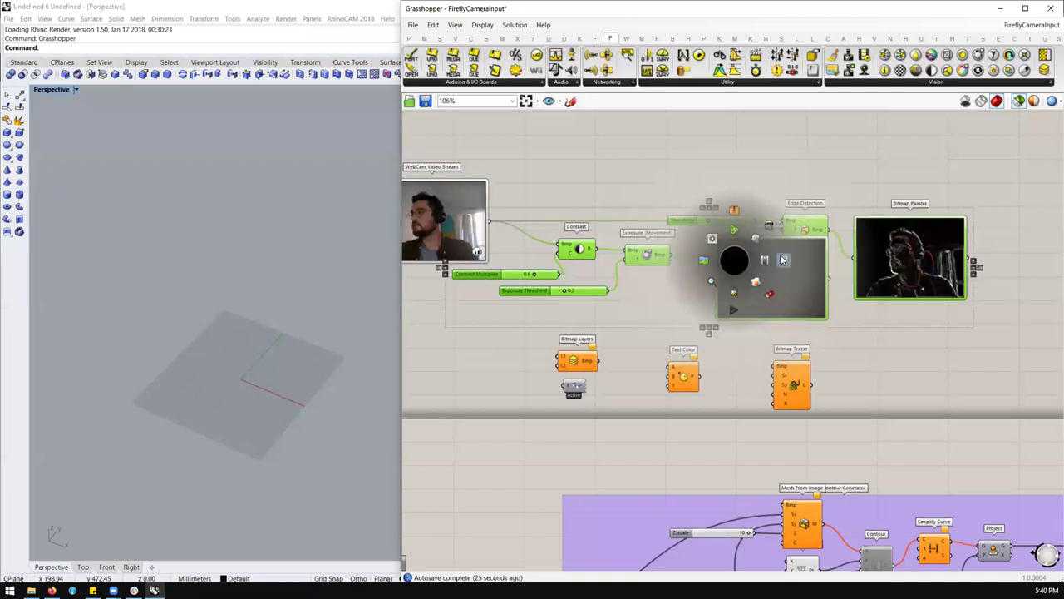
pyautogui.click(782, 261)
pyautogui.scroll(-2, 805, 168)
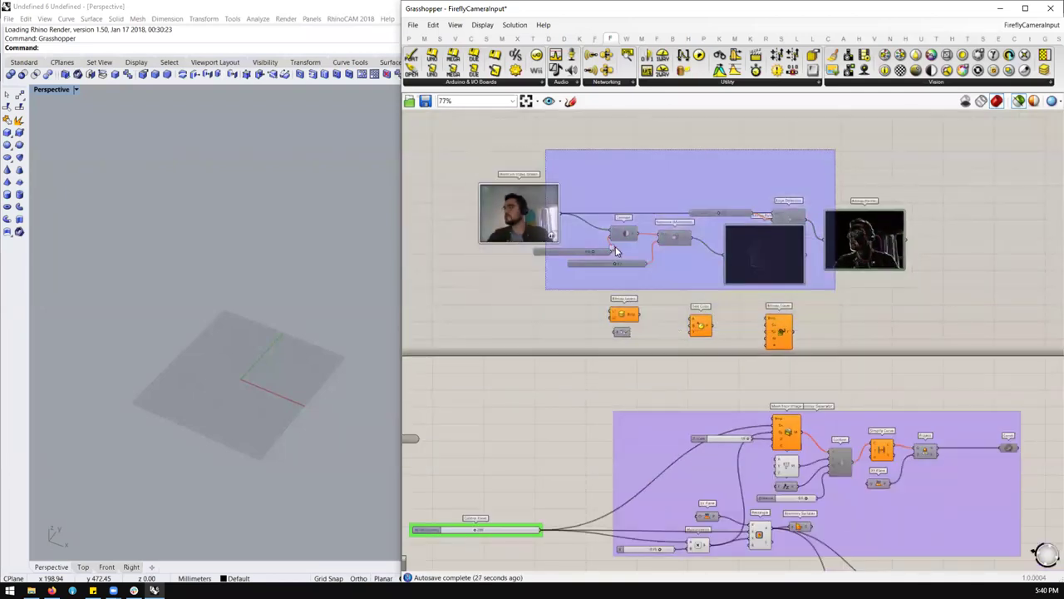
pyautogui.hotkey('ctrl', 'z')
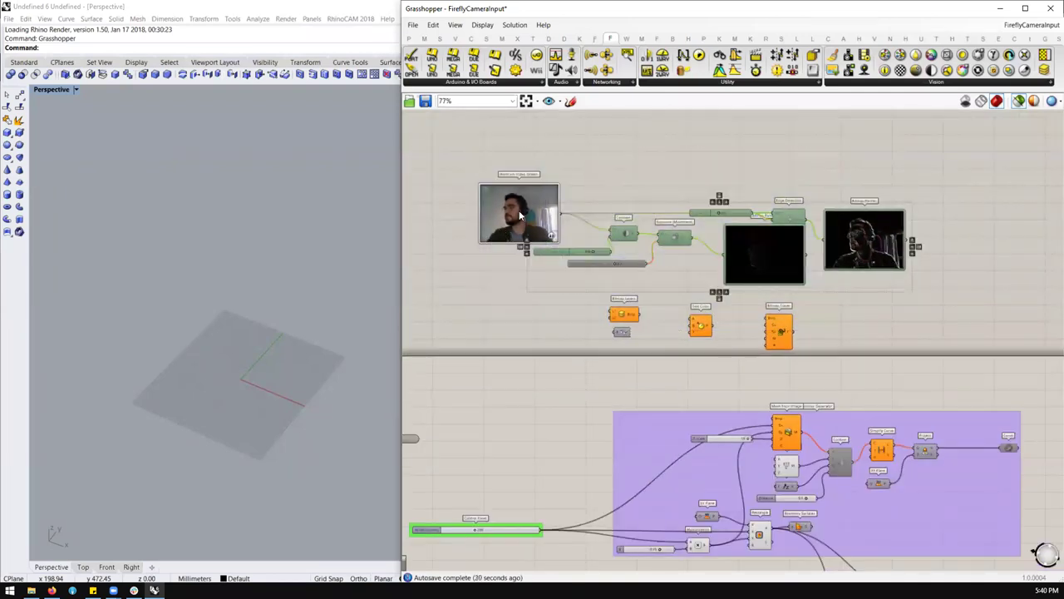
pyautogui.click(504, 320)
# Step: Move the WebCam Video Stream down beside the Contour Generator group, near Mesh From Image
pyautogui.moveTo(529, 239); pyautogui.dragTo(573, 432)
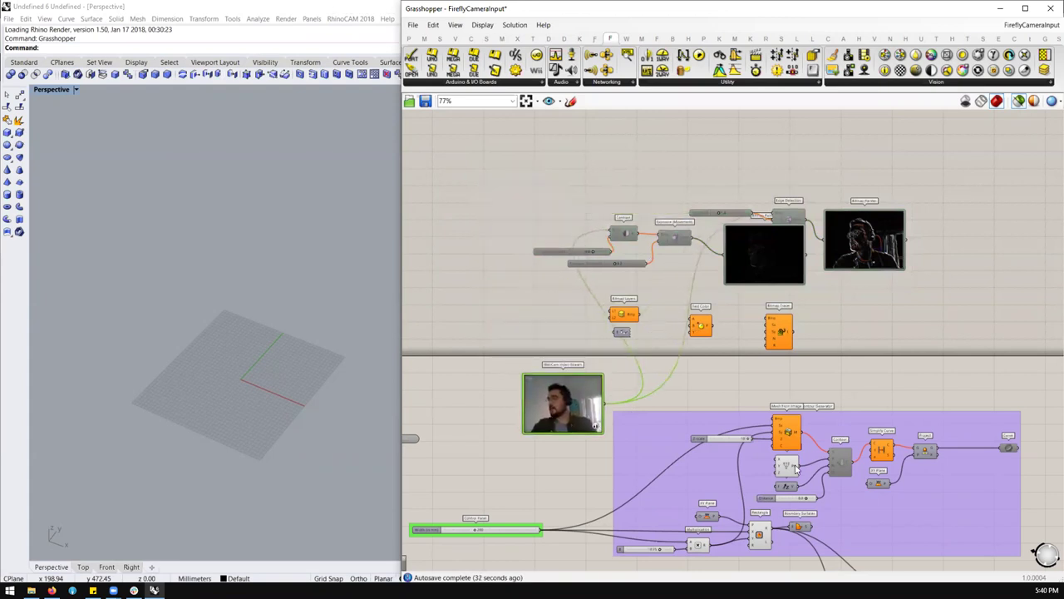
pyautogui.scroll(5, 785, 466)
pyautogui.scroll(-2, 898, 222)
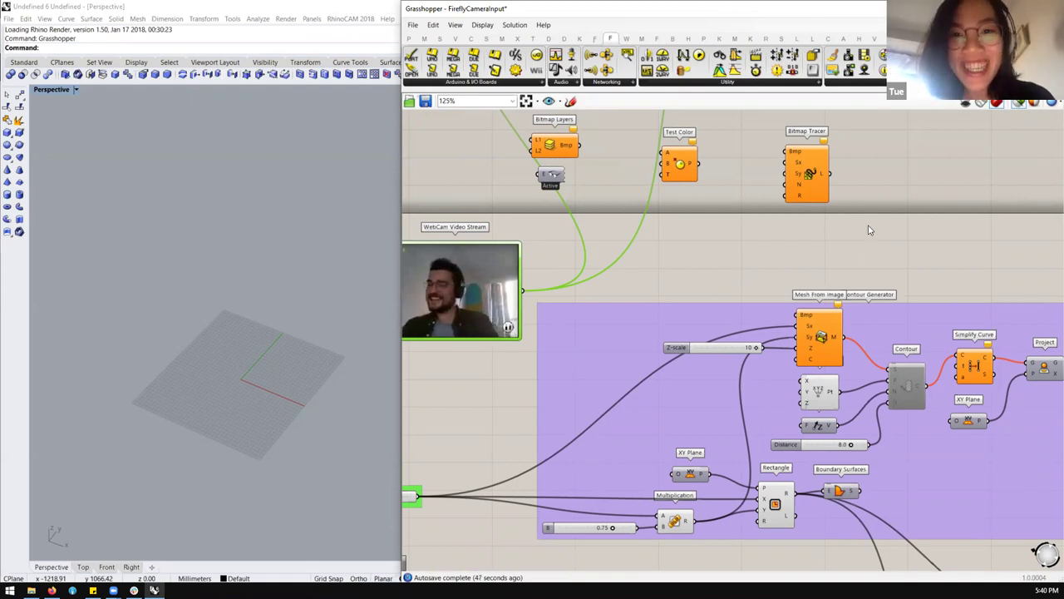
pyautogui.scroll(-2, 696, 305)
pyautogui.scroll(2, 696, 305)
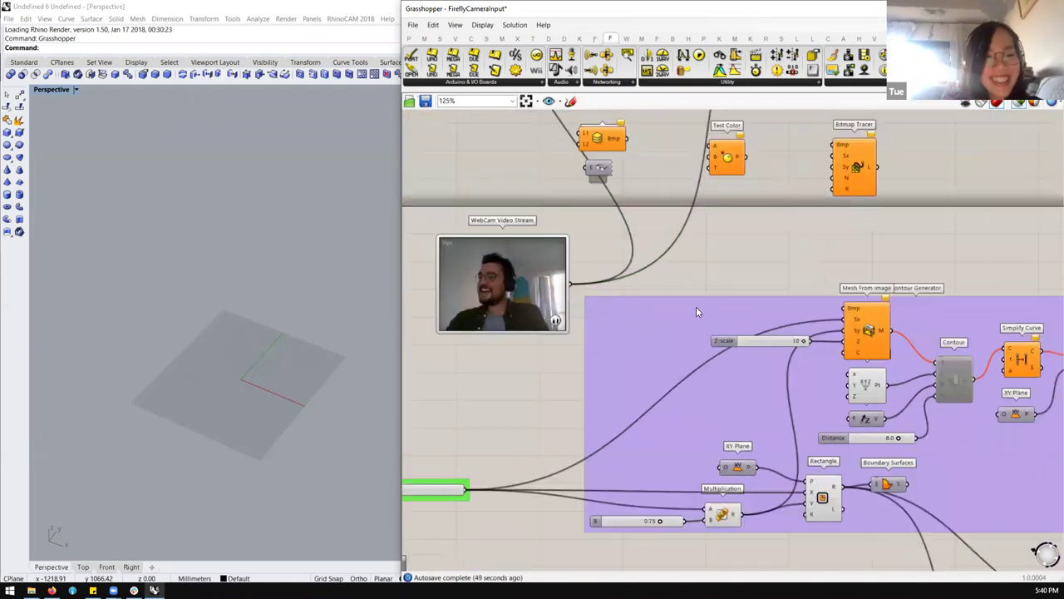
pyautogui.scroll(1, 802, 340)
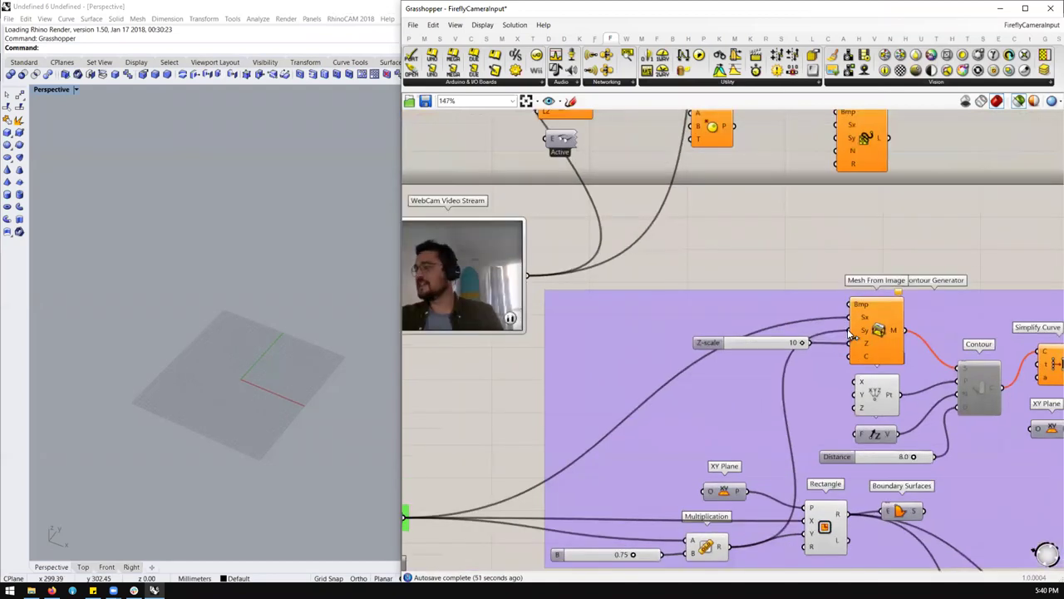
# Step: Move the Control Panel slider closer to the Contour Generator group, directly beneath the WebCam Video Stream
pyautogui.click(878, 331)
pyautogui.scroll(-2, 831, 351)
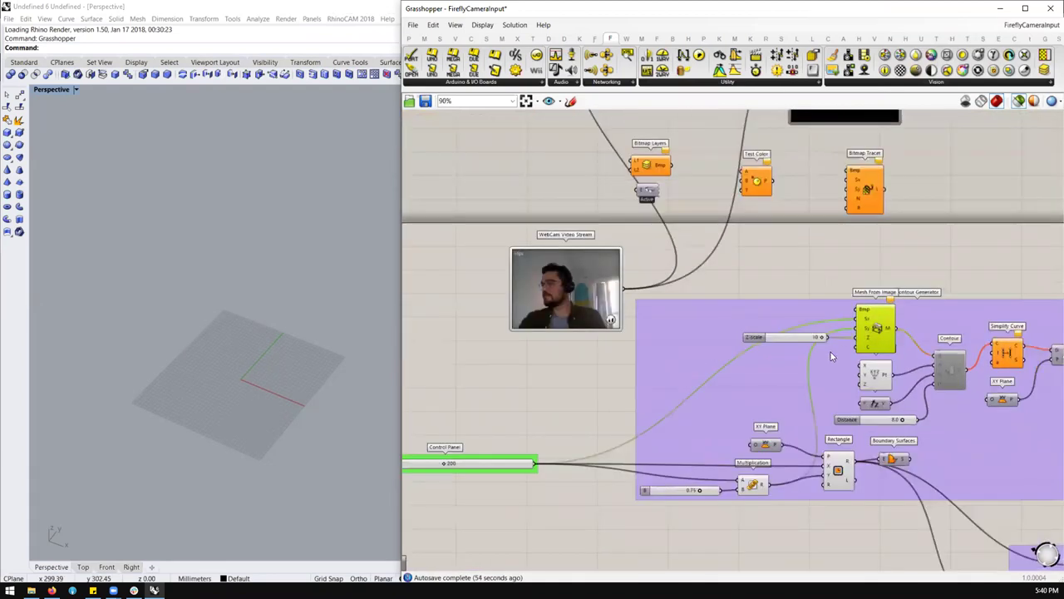
pyautogui.moveTo(549, 455); pyautogui.dragTo(639, 364)
pyautogui.scroll(1, 865, 338)
pyautogui.scroll(2, 906, 311)
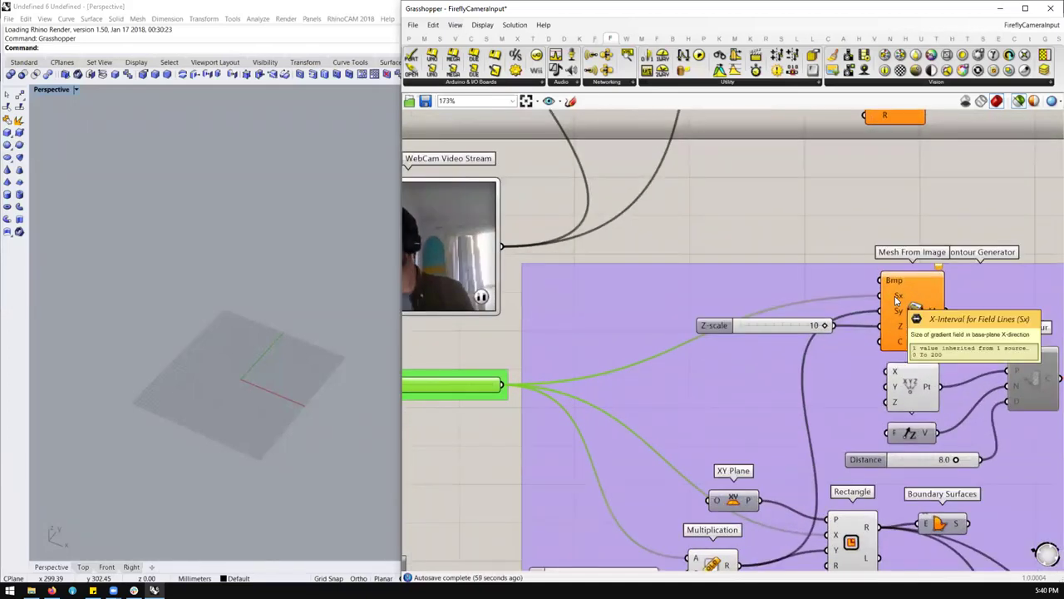
# Step: Feed the WebCam Video Stream into the Bmp input of Mesh From Image and view the generated mesh up close
pyautogui.click(911, 308)
pyautogui.scroll(-3, 682, 312)
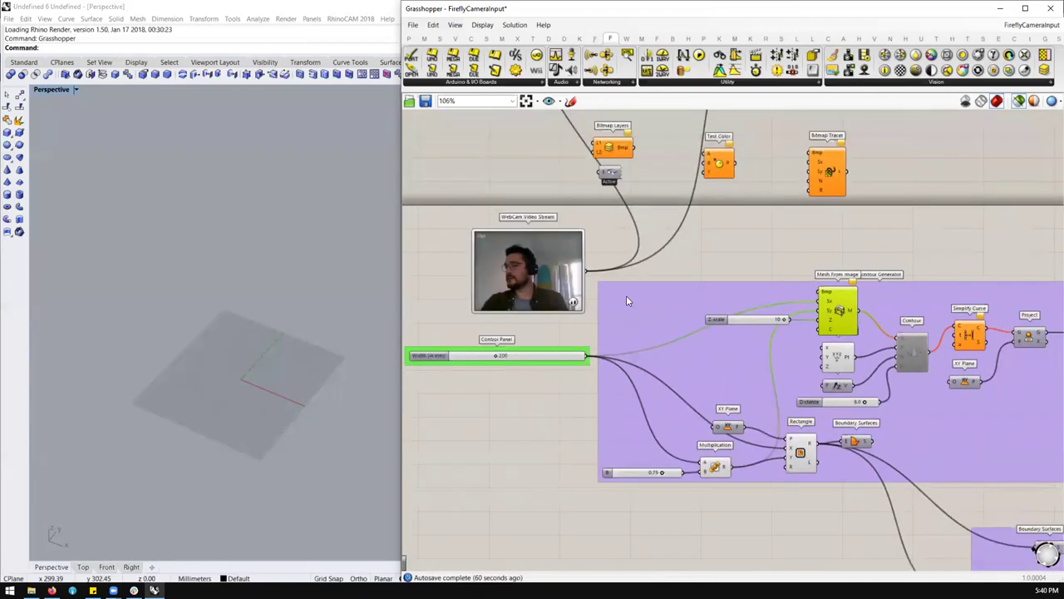
pyautogui.scroll(1, 628, 301)
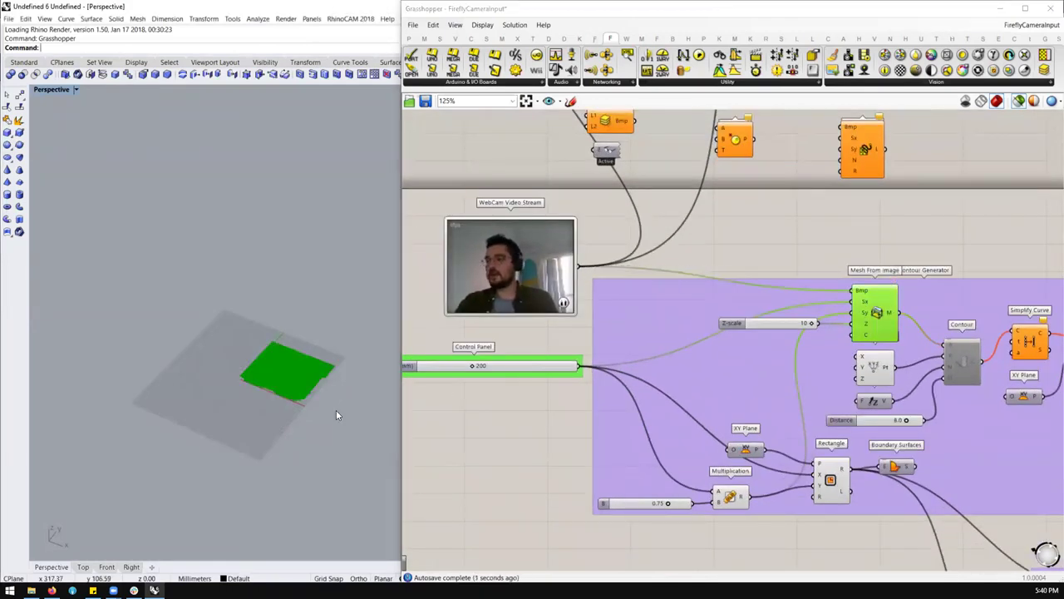
pyautogui.scroll(5, 281, 368)
pyautogui.moveTo(304, 366); pyautogui.dragTo(277, 414, button='right')
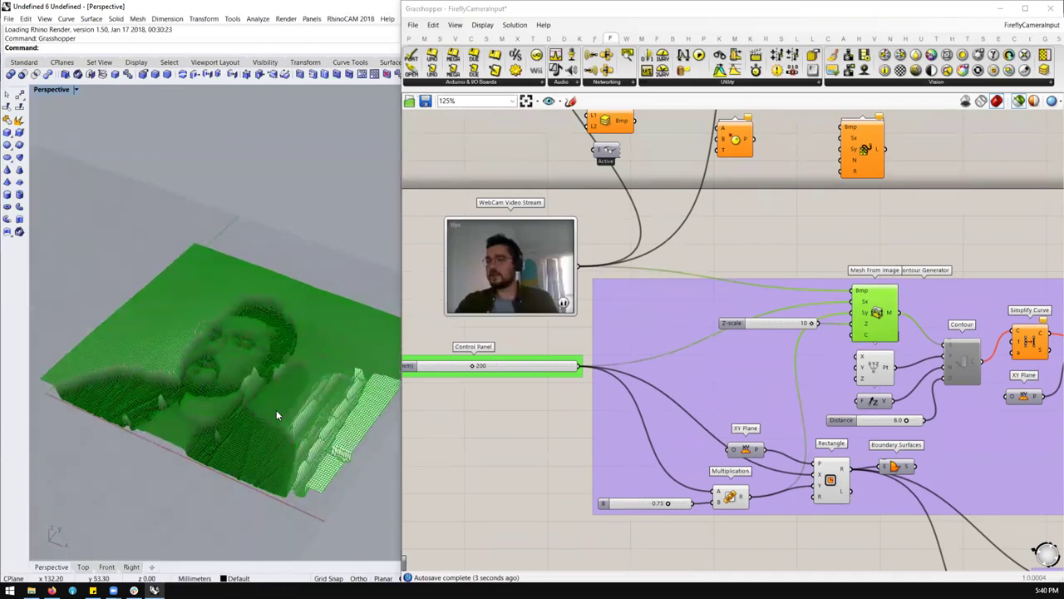
# Step: Turn off the mesh edge preview so the webcam mesh displays as a smooth shaded surface
pyautogui.click(478, 25)
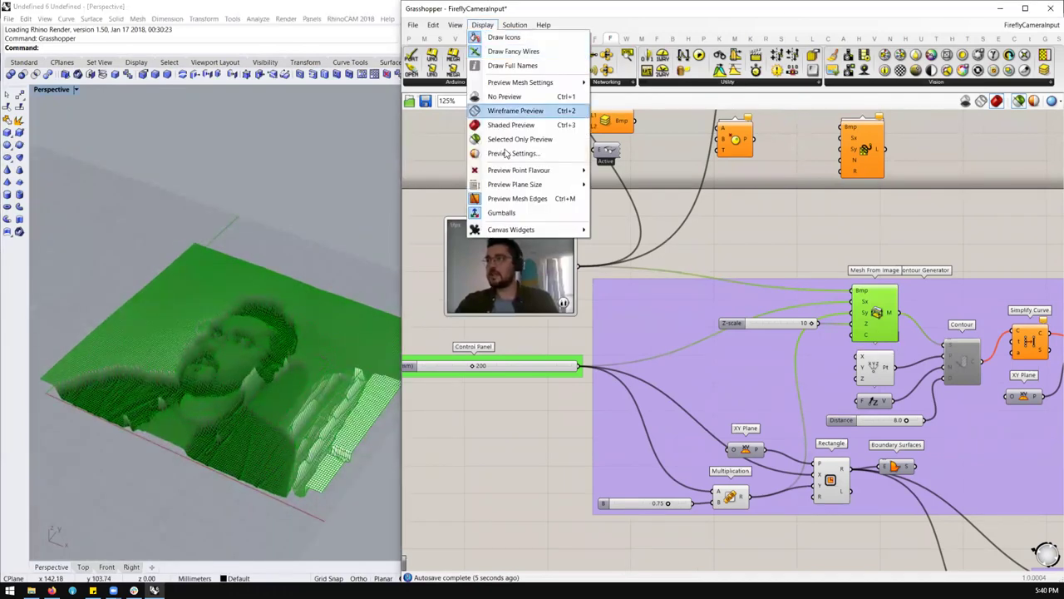
pyautogui.click(513, 199)
pyautogui.moveTo(307, 344)
pyautogui.mouseDown(button='right')
pyautogui.moveTo(241, 388)
pyautogui.moveTo(296, 346)
pyautogui.moveTo(243, 430)
pyautogui.moveTo(349, 255)
pyautogui.moveTo(313, 295)
pyautogui.moveTo(297, 352)
pyautogui.mouseUp(button='right')
pyautogui.scroll(-2, 746, 307)
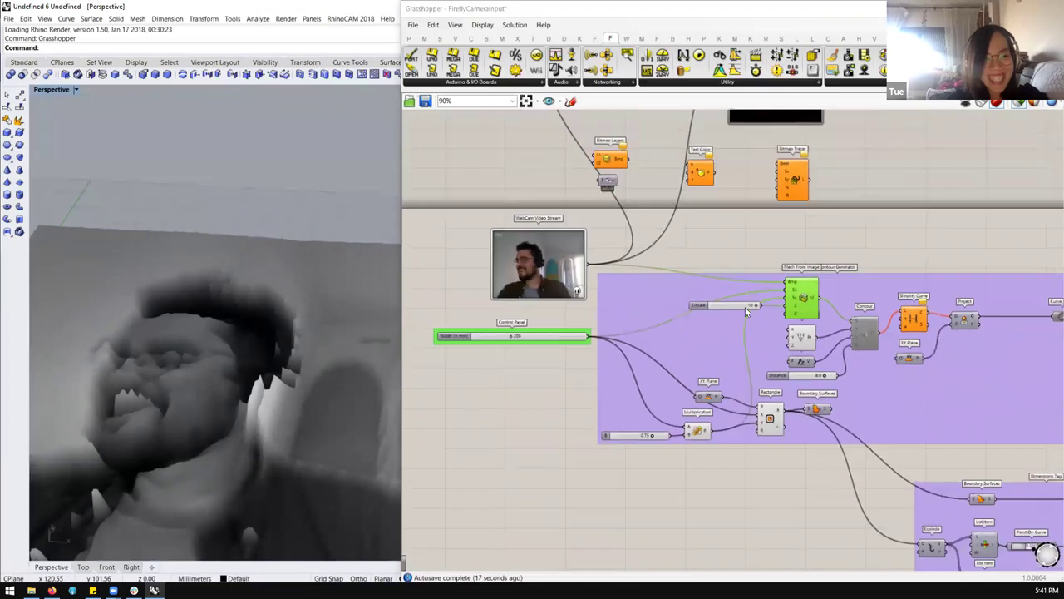
# Step: Set the Z-scale of the Mesh From Image component to 9
pyautogui.scroll(4, 754, 308)
pyautogui.moveTo(754, 294); pyautogui.dragTo(743, 295)
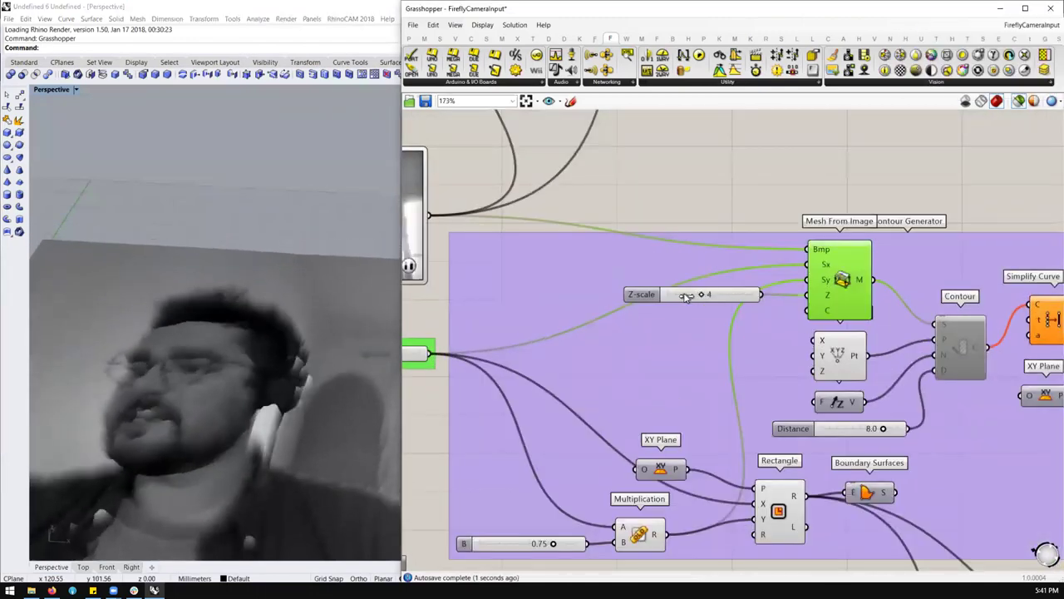
pyautogui.scroll(-3, 657, 277)
pyautogui.scroll(2, 747, 379)
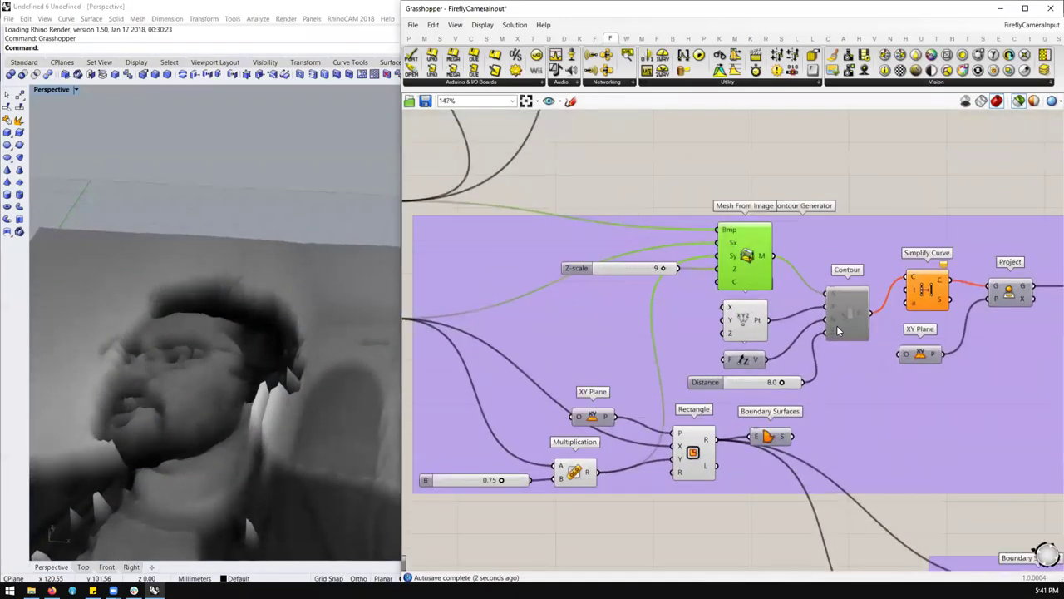
# Step: Clear the component selection and turn off selected-only preview to display all of the definition's geometry
pyautogui.scroll(-4, 736, 383)
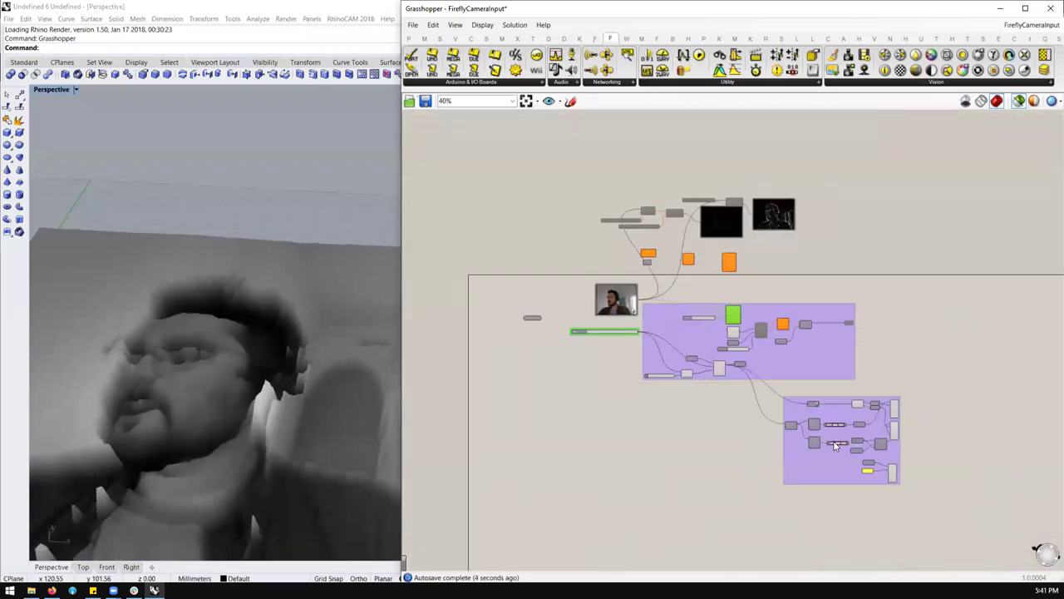
pyautogui.scroll(2, 971, 366)
pyautogui.moveTo(983, 349)
pyautogui.mouseDown()
pyautogui.moveTo(953, 426)
pyautogui.moveTo(865, 504)
pyautogui.moveTo(821, 518)
pyautogui.moveTo(988, 352)
pyautogui.mouseUp()
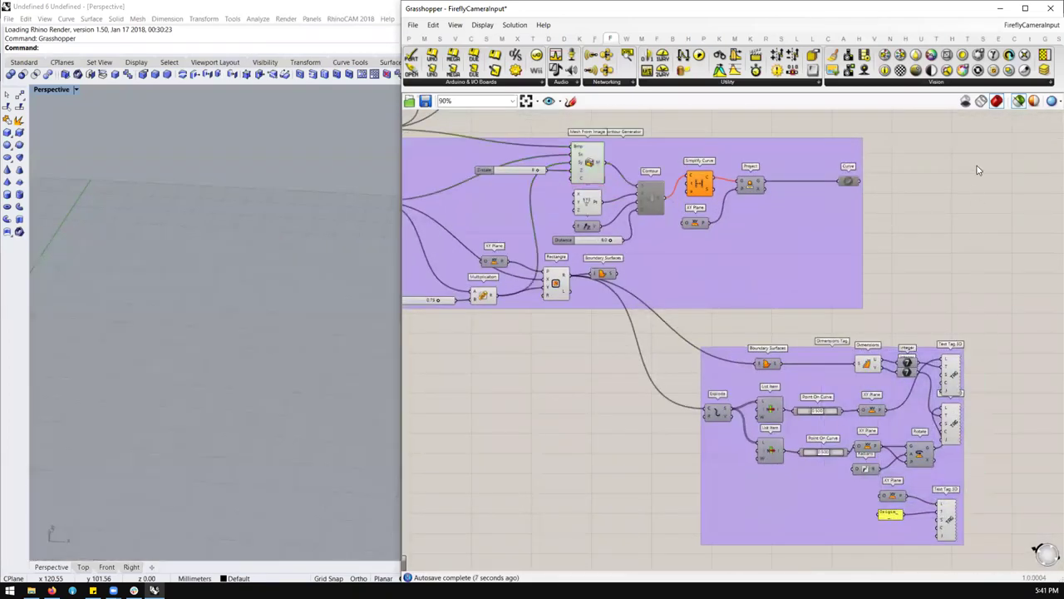
pyautogui.click(1019, 101)
# Step: Examine the webcam mesh together with its origin label and dimension tags from several angles
pyautogui.scroll(-4, 327, 293)
pyautogui.moveTo(193, 444); pyautogui.dragTo(223, 453, button='right')
pyautogui.moveTo(103, 384); pyautogui.dragTo(141, 310, button='right')
pyautogui.moveTo(103, 415); pyautogui.dragTo(224, 374, button='right')
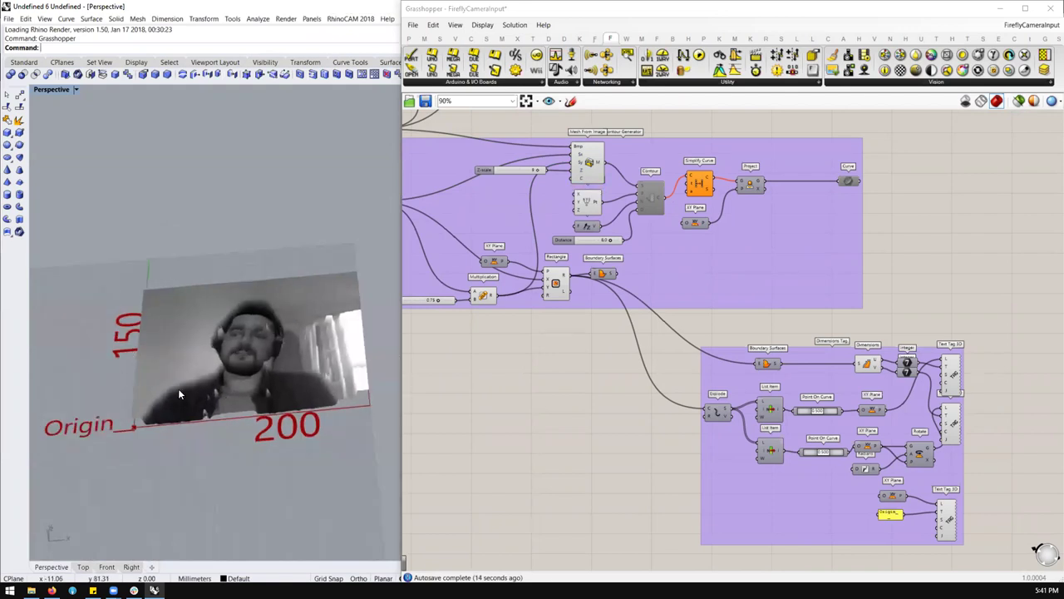
pyautogui.scroll(1, 750, 455)
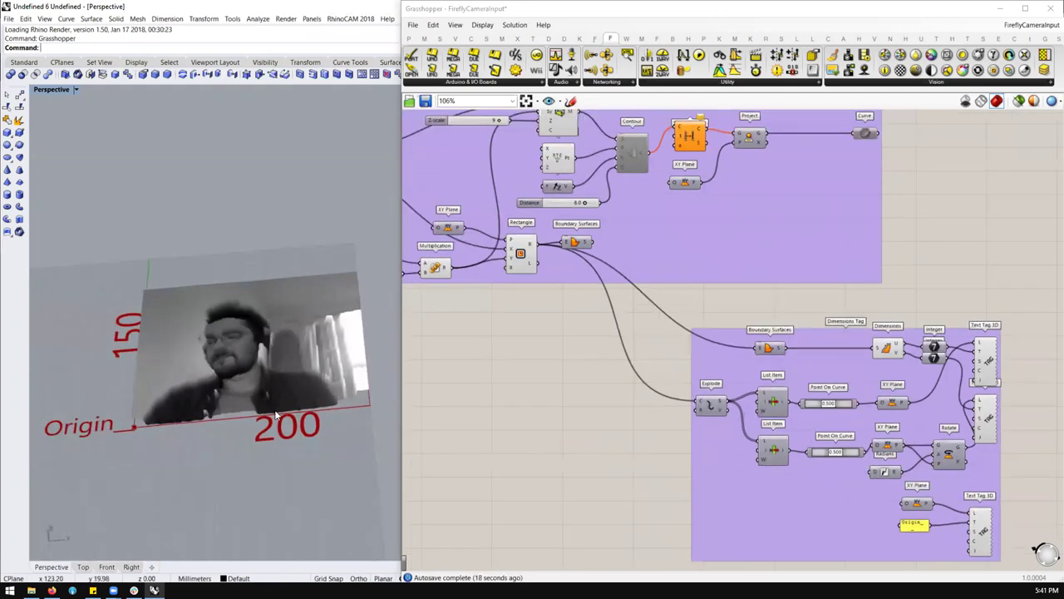
pyautogui.moveTo(282, 465); pyautogui.dragTo(265, 476, button='right')
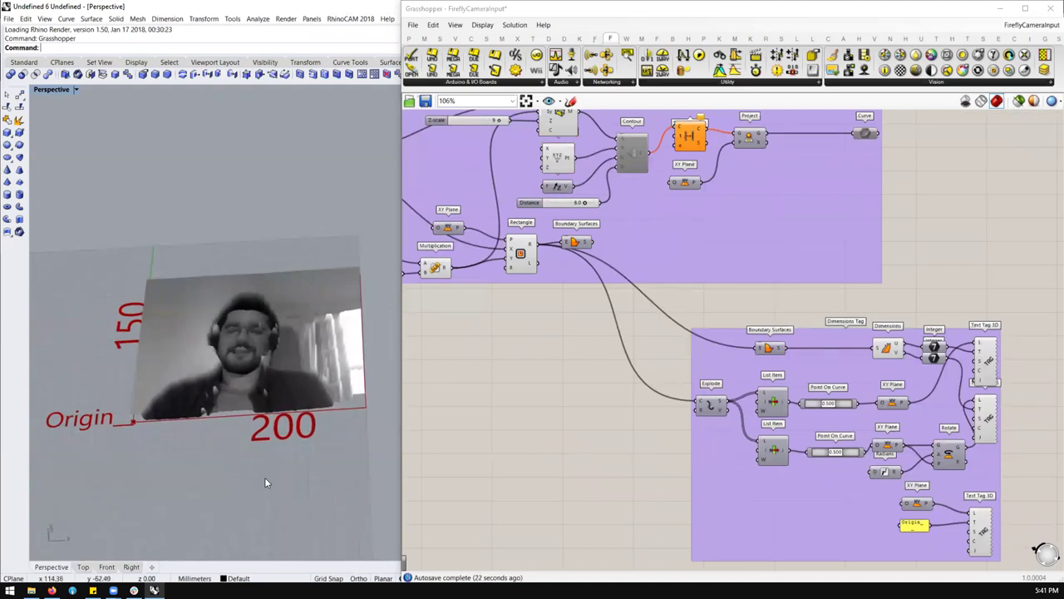
pyautogui.moveTo(263, 477); pyautogui.dragTo(250, 504, button='right')
pyautogui.scroll(1, 269, 360)
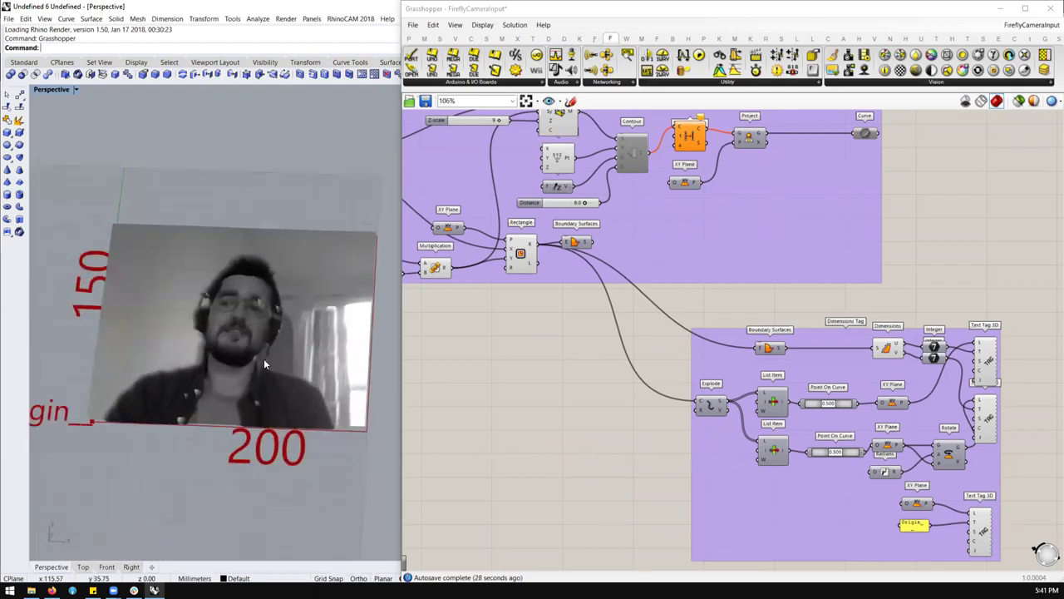
pyautogui.moveTo(251, 356); pyautogui.dragTo(242, 444, button='right')
pyautogui.scroll(-2, 686, 316)
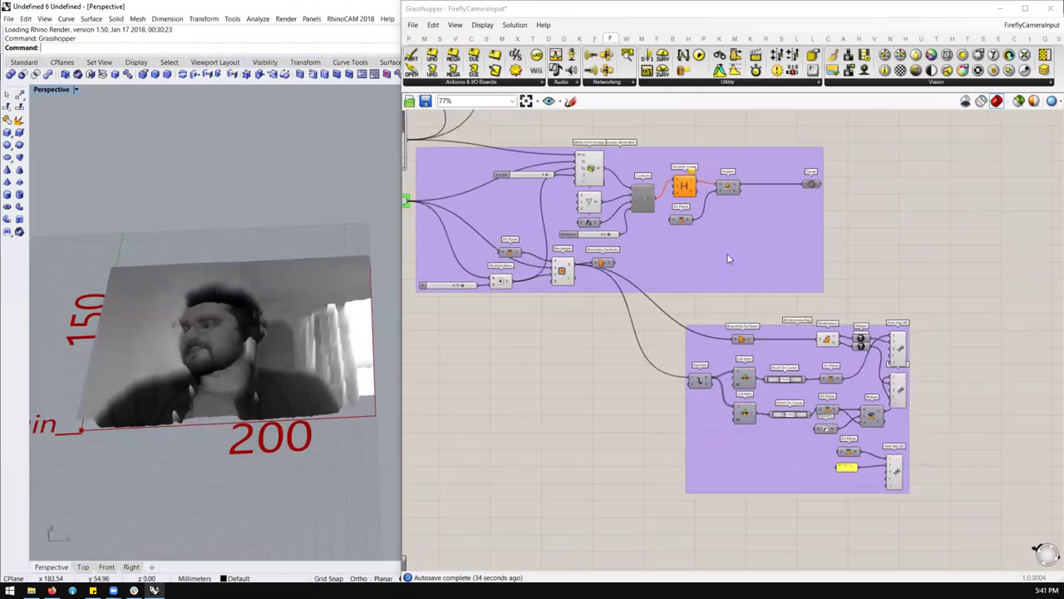
# Step: Enable the Contour component and turn on its preview to show the contour lines on the mesh
pyautogui.scroll(3, 643, 211)
pyautogui.scroll(2, 833, 205)
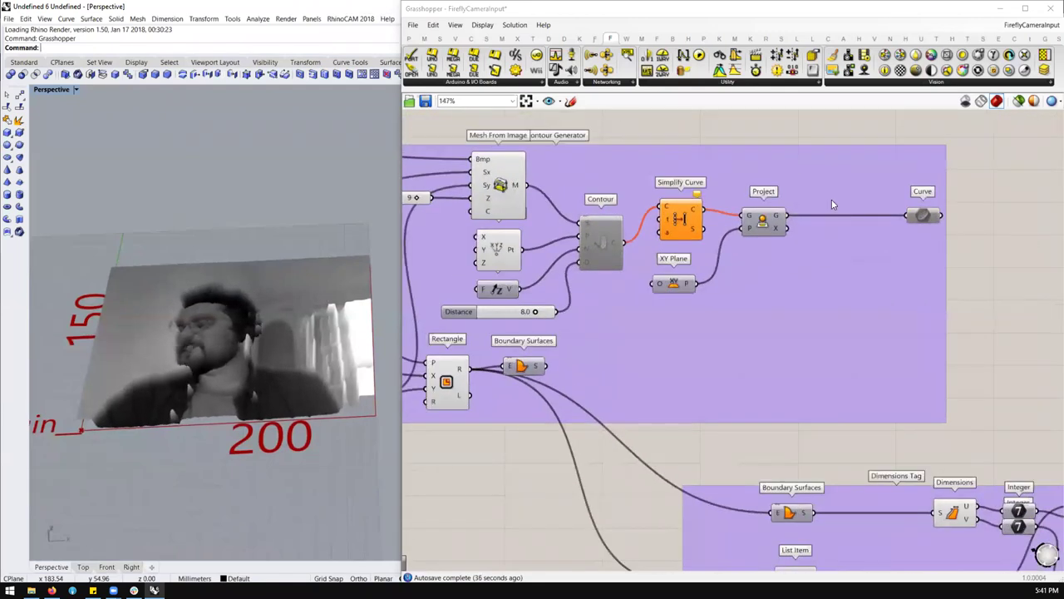
pyautogui.moveTo(990, 152); pyautogui.dragTo(603, 320)
pyautogui.click(981, 199)
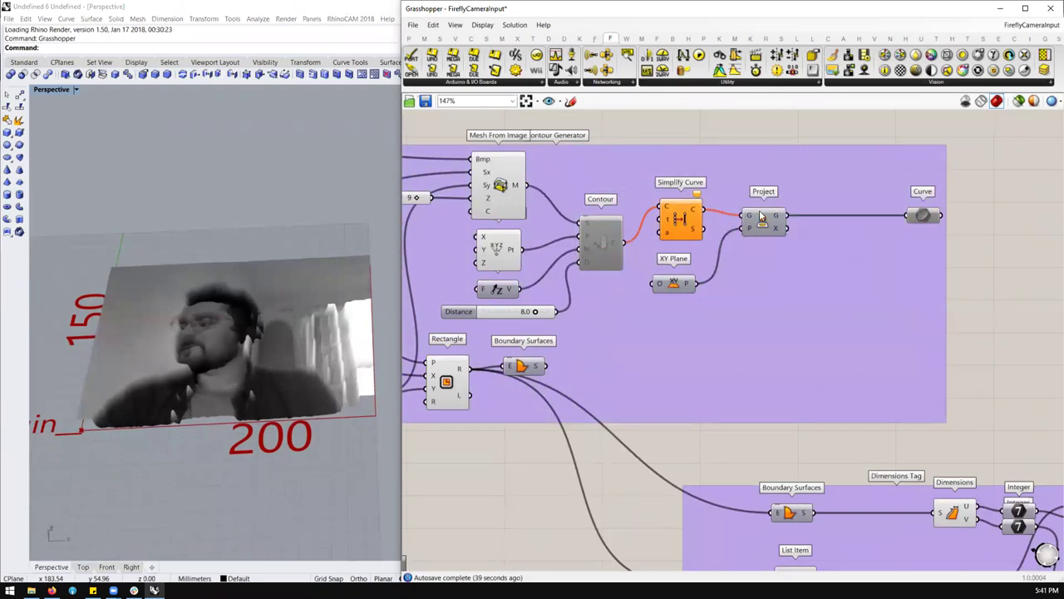
pyautogui.middleClick(611, 236)
pyautogui.click(641, 236)
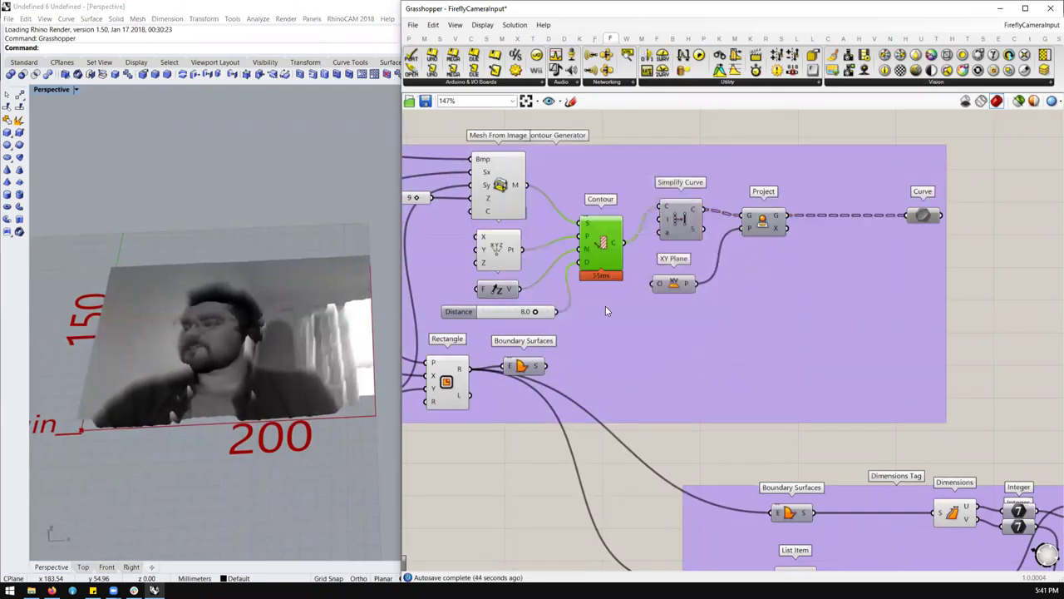
pyautogui.middleClick(604, 233)
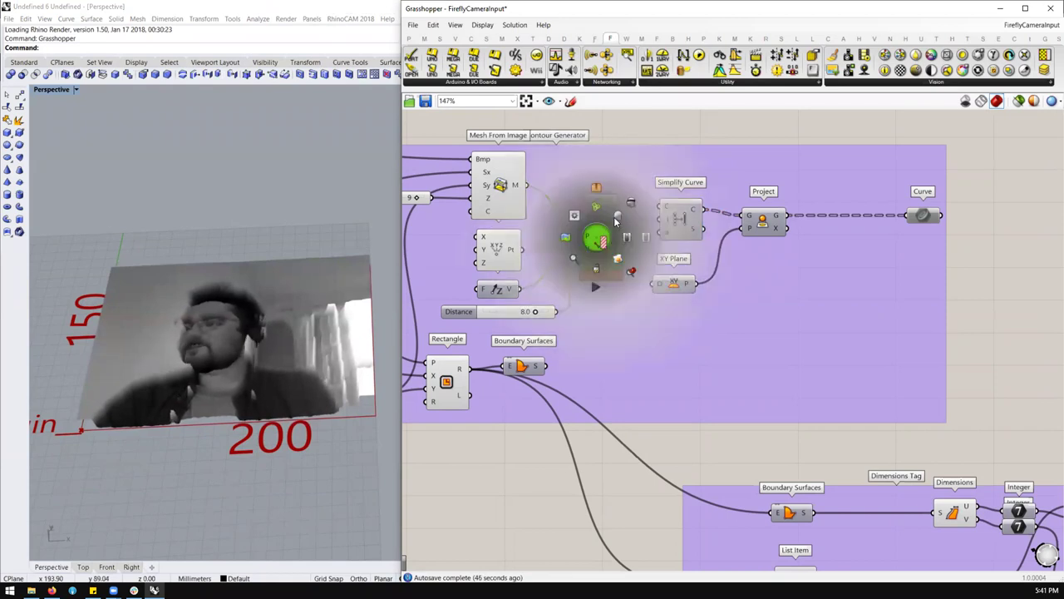
pyautogui.moveTo(233, 420); pyautogui.dragTo(218, 383, button='right')
# Step: Move the Bitmap Painter that shows the edge detection image down beside the Bitmap Tracer, just above the contour group
pyautogui.scroll(-4, 665, 366)
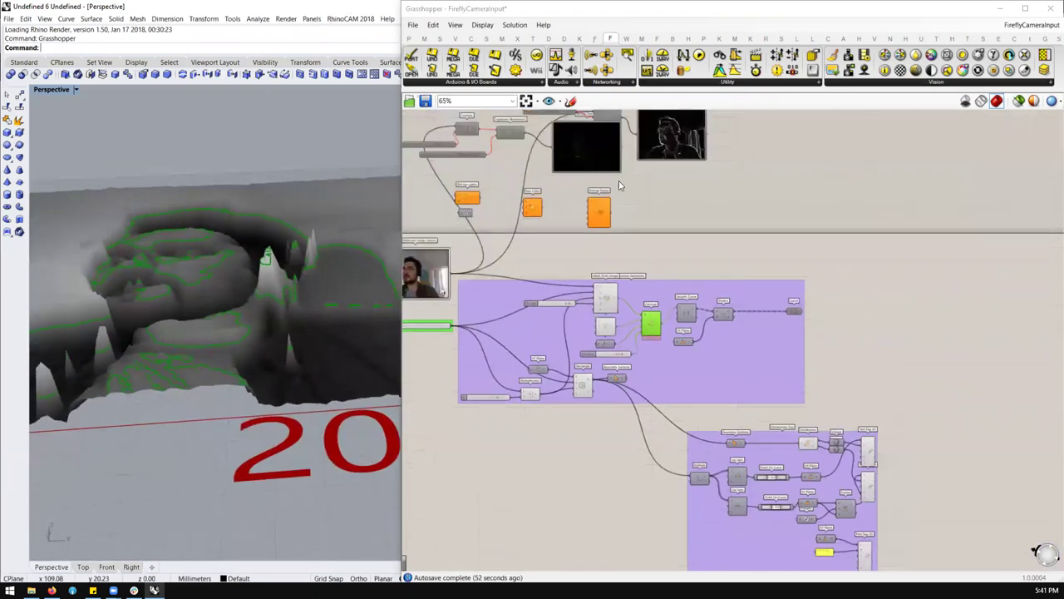
pyautogui.moveTo(643, 110); pyautogui.dragTo(678, 177, button='right')
pyautogui.scroll(1, 680, 199)
pyautogui.moveTo(682, 224); pyautogui.dragTo(662, 337)
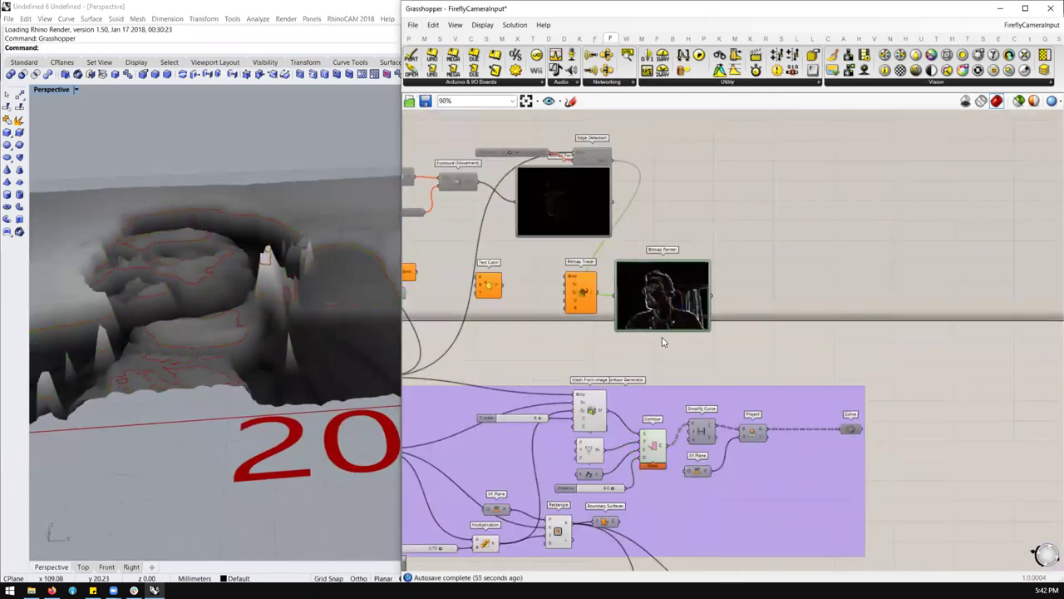
pyautogui.scroll(2, 662, 337)
pyautogui.scroll(1, 590, 429)
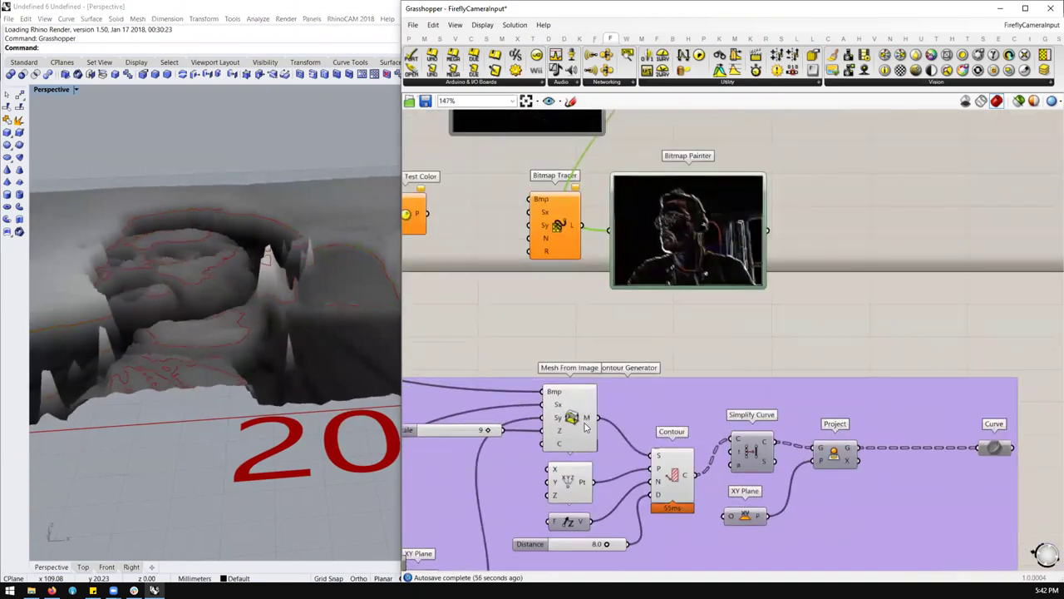
pyautogui.click(585, 426)
pyautogui.click(674, 470)
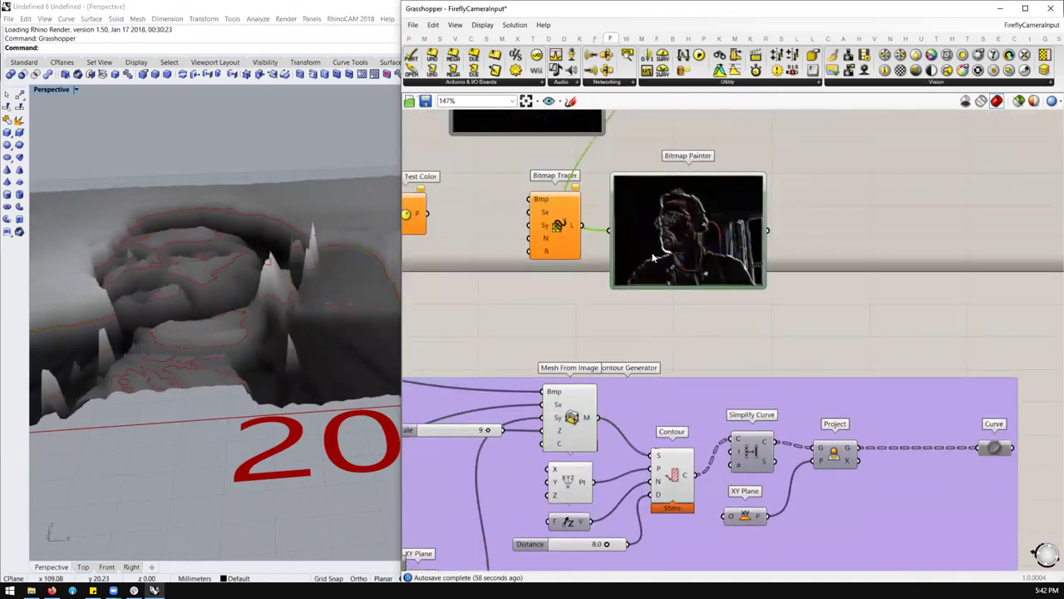
# Step: Hide the preview of Mesh From Image so that only the contour curves and tags are displayed
pyautogui.moveTo(553, 449); pyautogui.dragTo(546, 414, button='right')
pyautogui.moveTo(307, 381); pyautogui.dragTo(283, 399, button='right')
pyautogui.click(548, 380)
pyautogui.middleClick(566, 380)
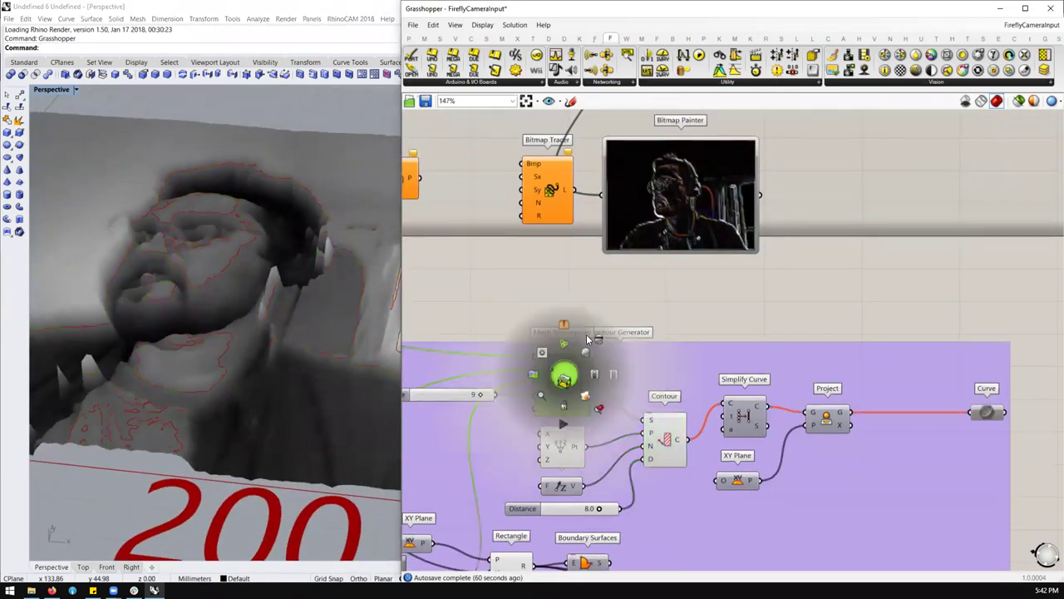
pyautogui.click(599, 337)
pyautogui.scroll(-5, 263, 277)
pyautogui.moveTo(263, 277); pyautogui.dragTo(223, 322, button='right')
pyautogui.scroll(-2, 663, 328)
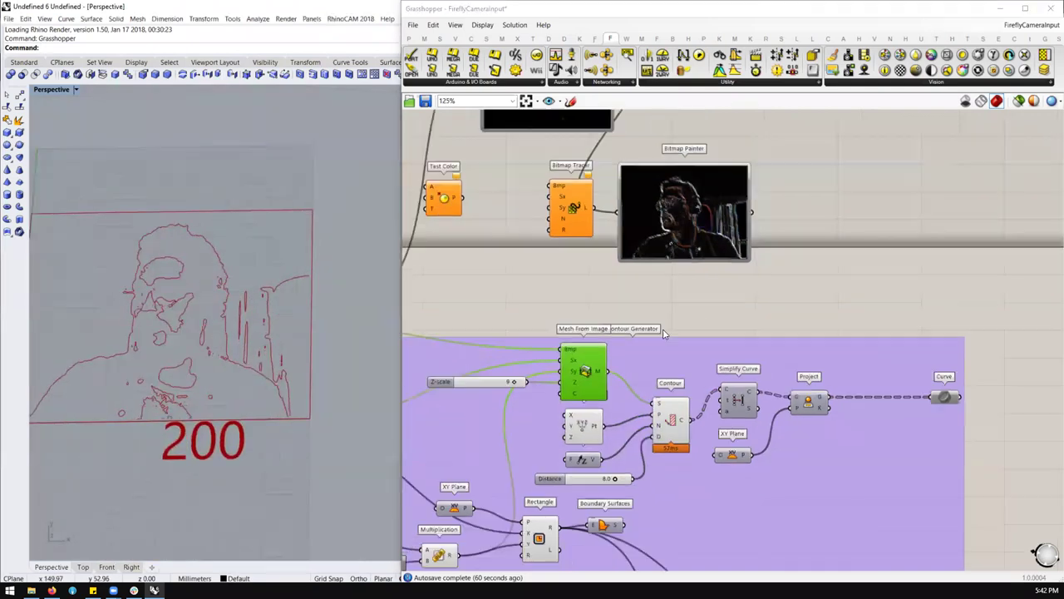
# Step: Turn on selected-only preview and select the Project component to display just the flattened contour curves
pyautogui.scroll(-4, 582, 308)
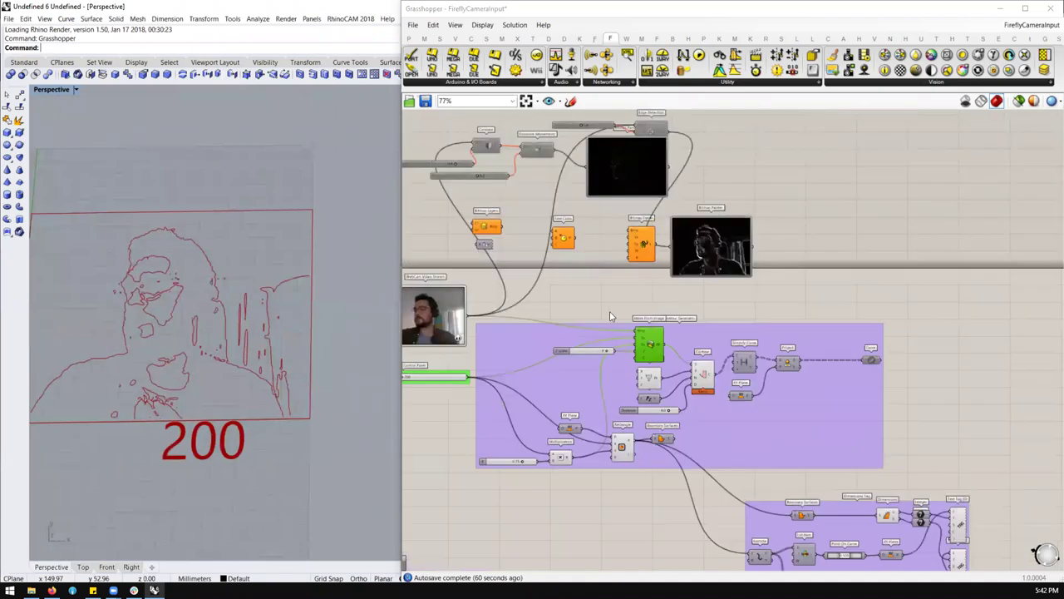
pyautogui.scroll(2, 649, 200)
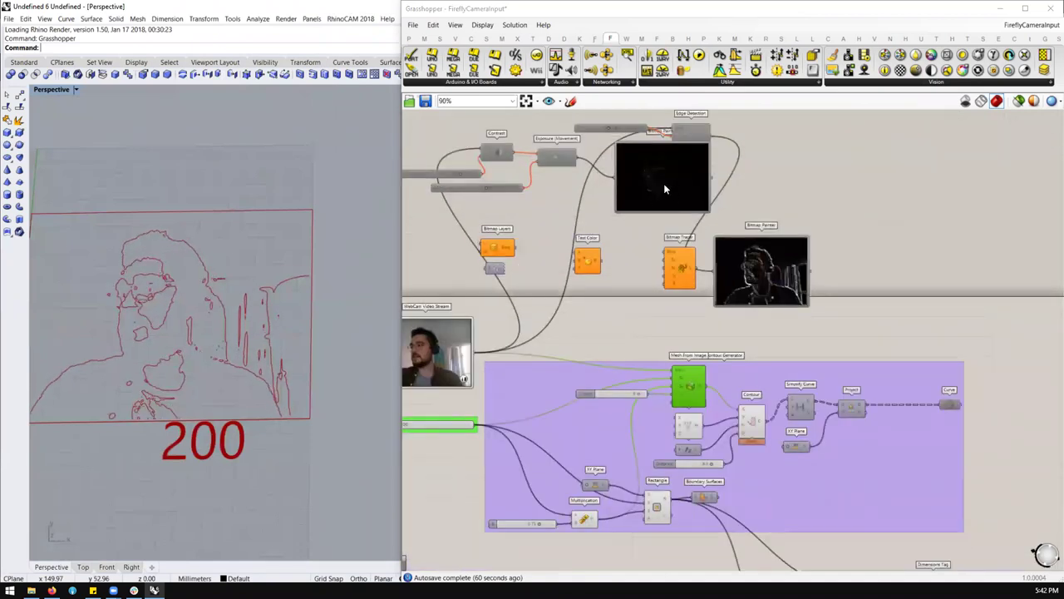
pyautogui.scroll(2, 813, 407)
pyautogui.click(812, 403)
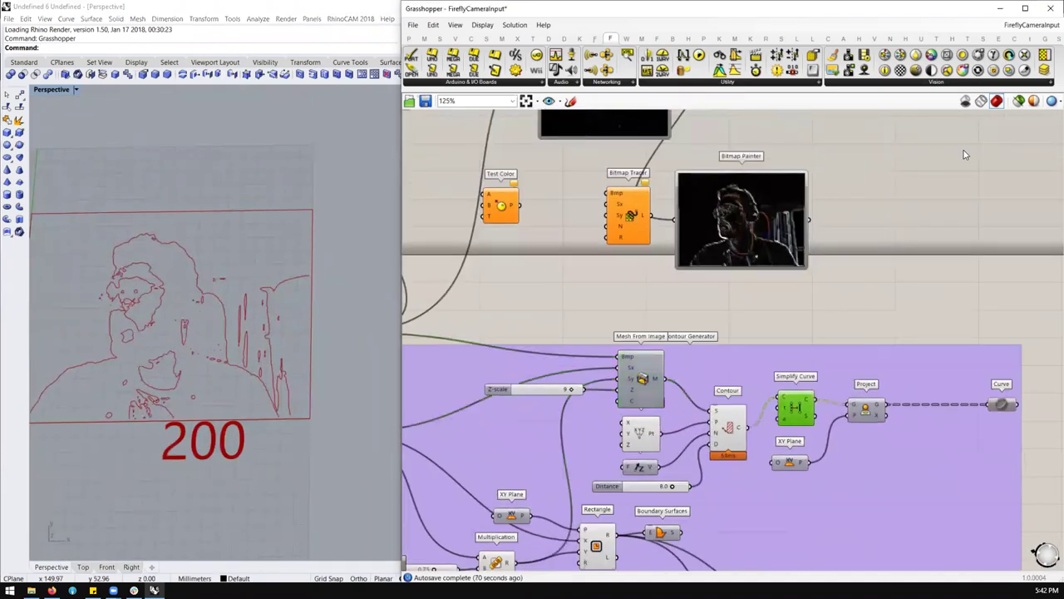
pyautogui.click(1018, 100)
pyautogui.click(868, 412)
pyautogui.moveTo(323, 426)
pyautogui.mouseDown(button='right')
pyautogui.moveTo(341, 316)
pyautogui.moveTo(312, 383)
pyautogui.moveTo(316, 401)
pyautogui.moveTo(336, 380)
pyautogui.moveTo(301, 375)
pyautogui.moveTo(241, 399)
pyautogui.mouseUp(button='right')
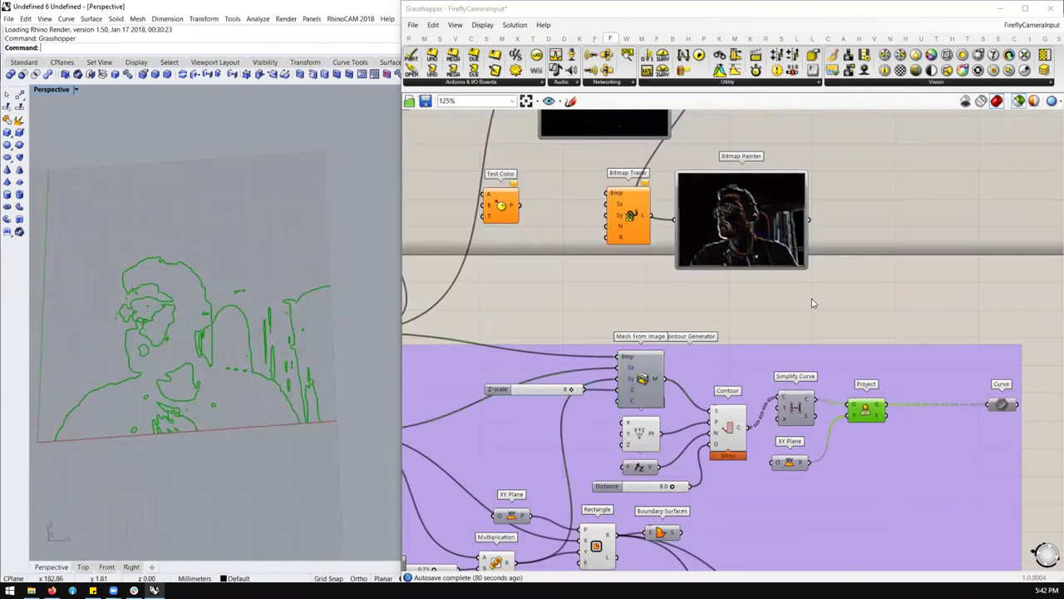
pyautogui.scroll(-3, 814, 304)
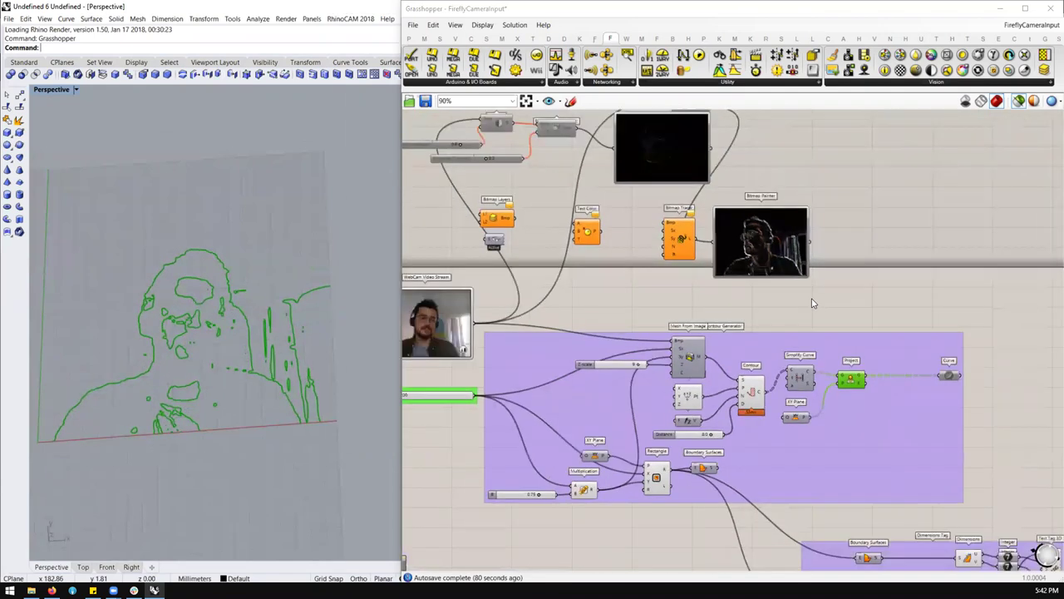
pyautogui.scroll(1, 915, 318)
pyautogui.scroll(-3, 649, 368)
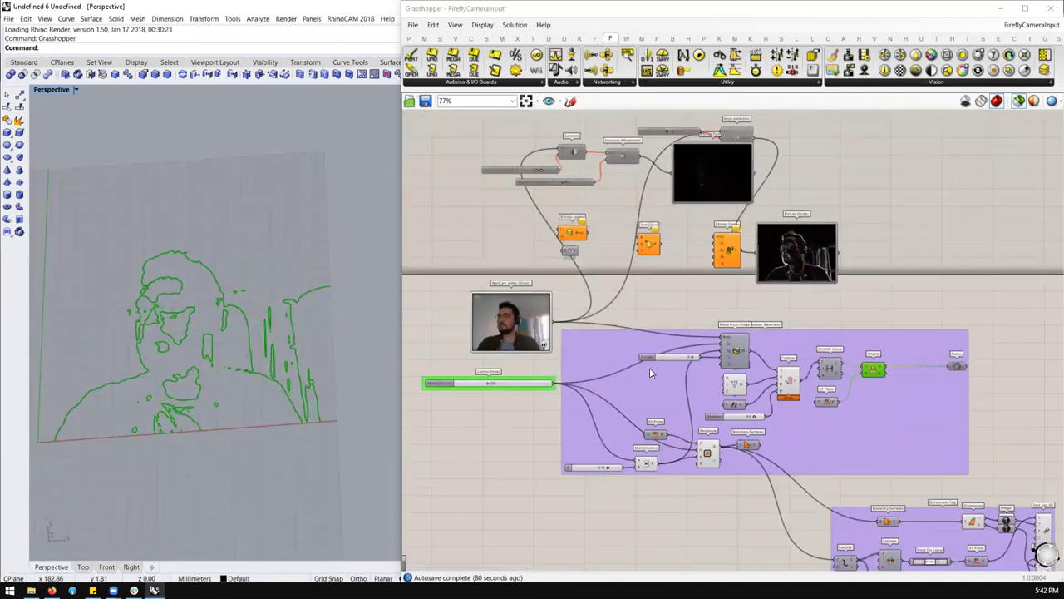
pyautogui.scroll(4, 518, 341)
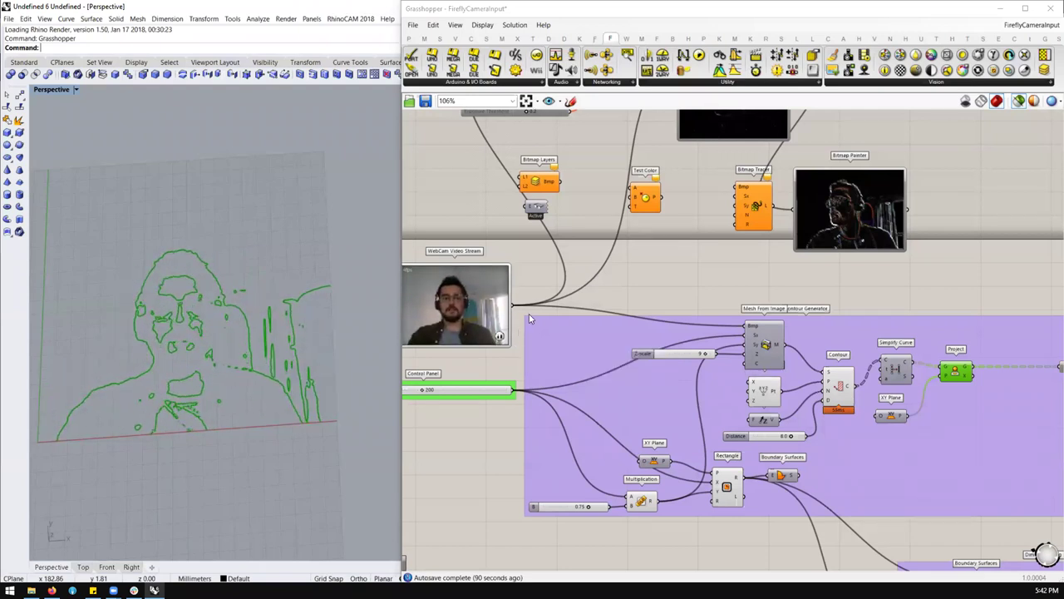
pyautogui.scroll(-1, 682, 270)
pyautogui.scroll(-2, 682, 270)
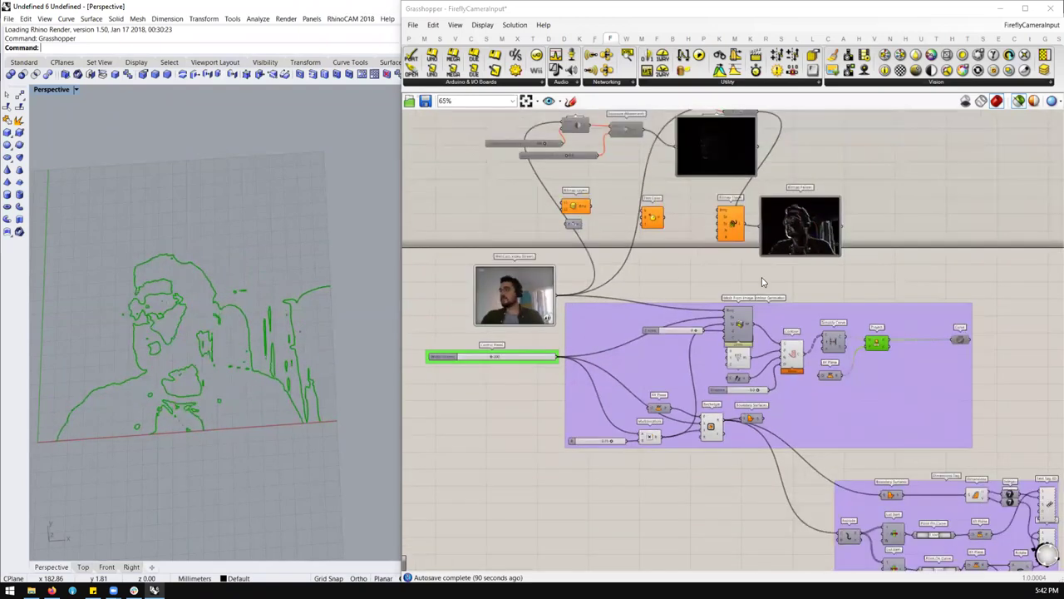
# Step: Close the FireflyCameraInput definition and the unnamed document without saving their changes
pyautogui.click(1037, 24)
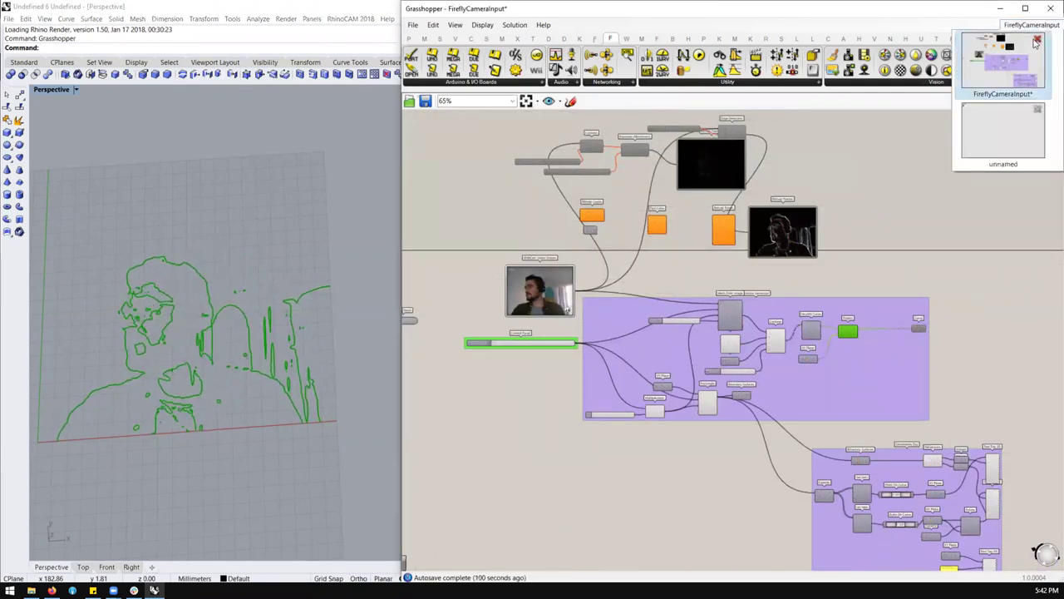
pyautogui.click(1038, 41)
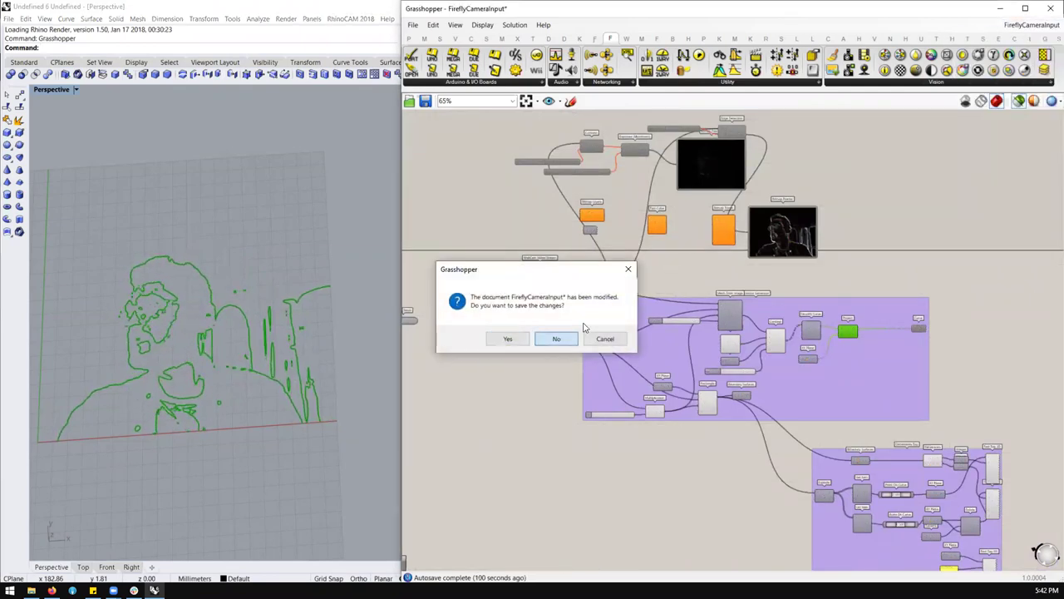
pyautogui.click(556, 338)
pyautogui.click(1043, 25)
pyautogui.click(1039, 41)
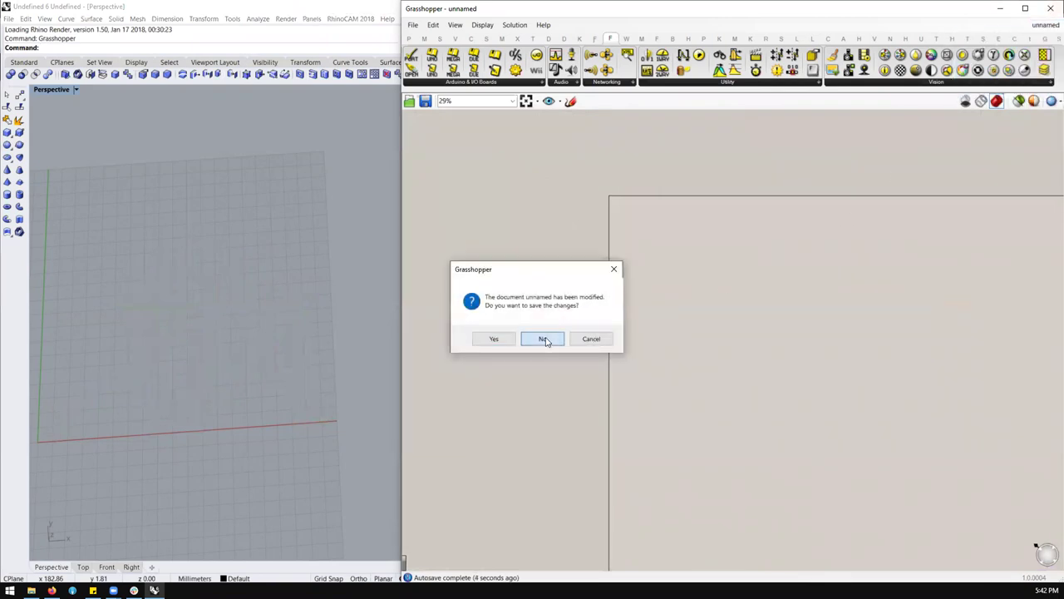
pyautogui.click(545, 340)
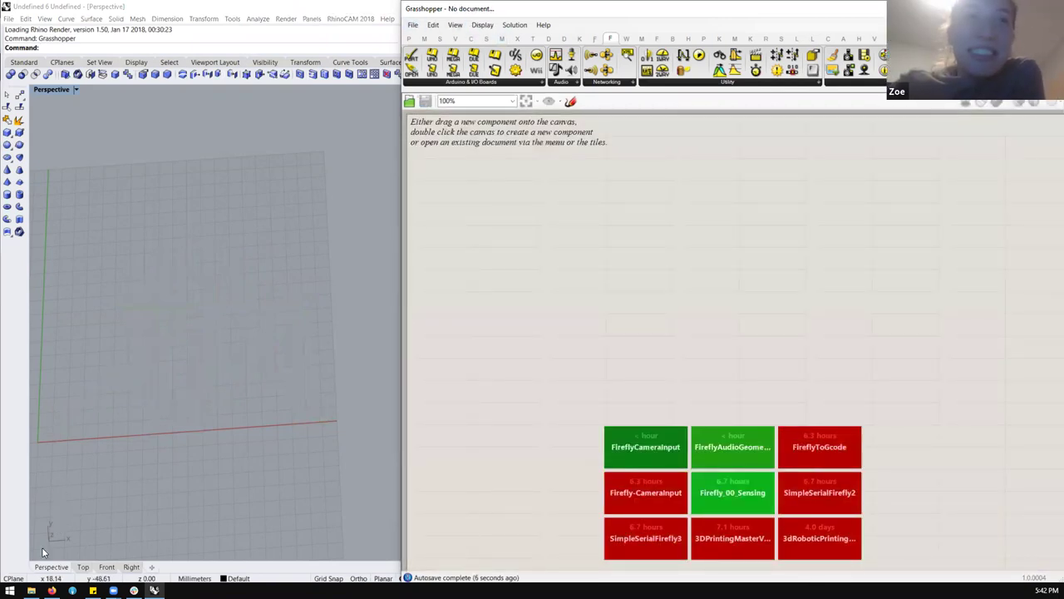
pyautogui.click(31, 590)
pyautogui.moveTo(275, 332); pyautogui.dragTo(626, 271)
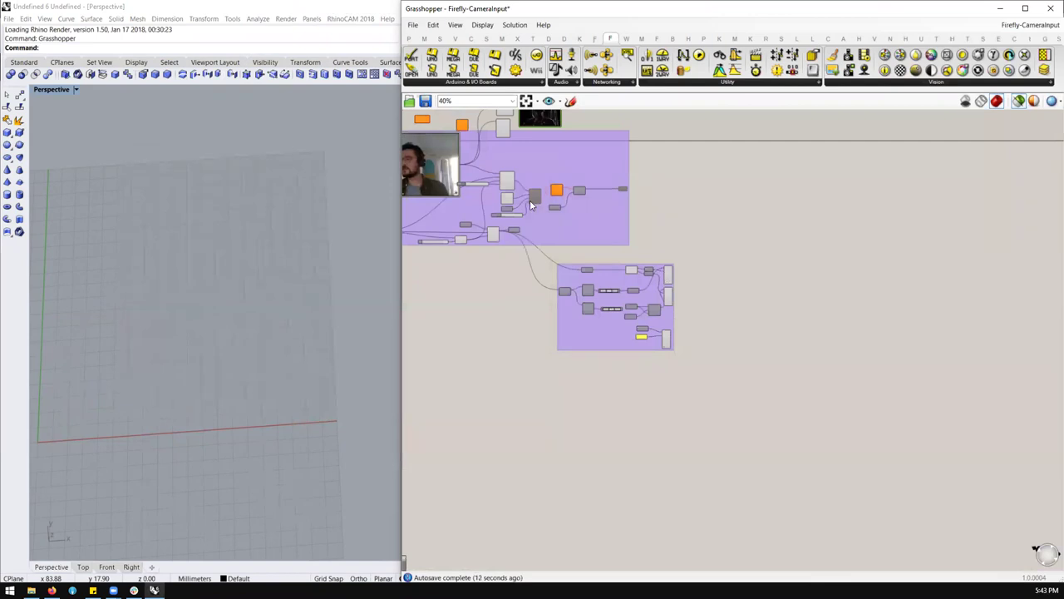
pyautogui.click(1037, 30)
pyautogui.click(1037, 46)
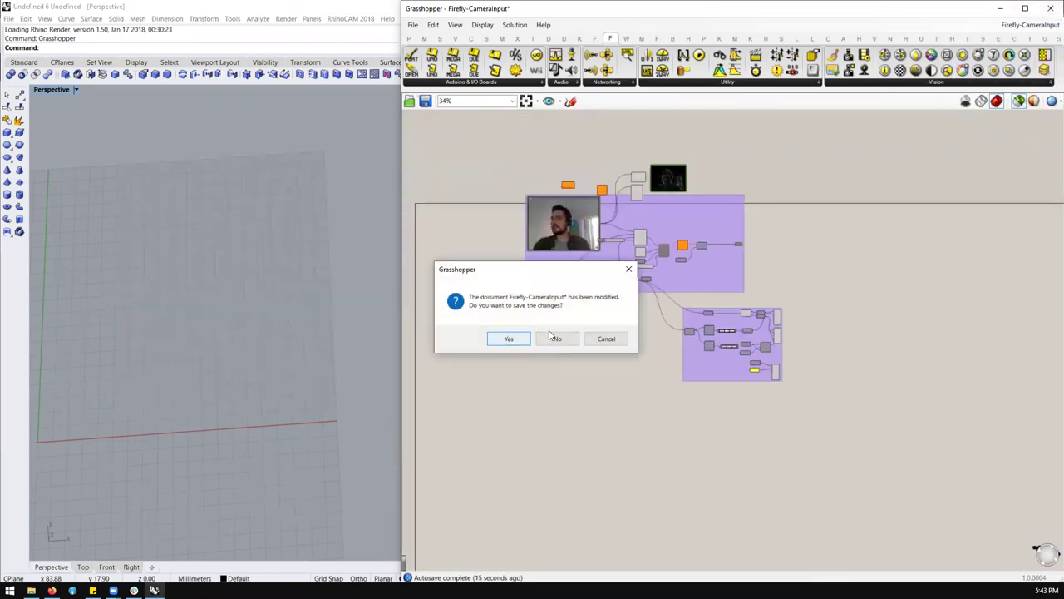
pyautogui.click(555, 338)
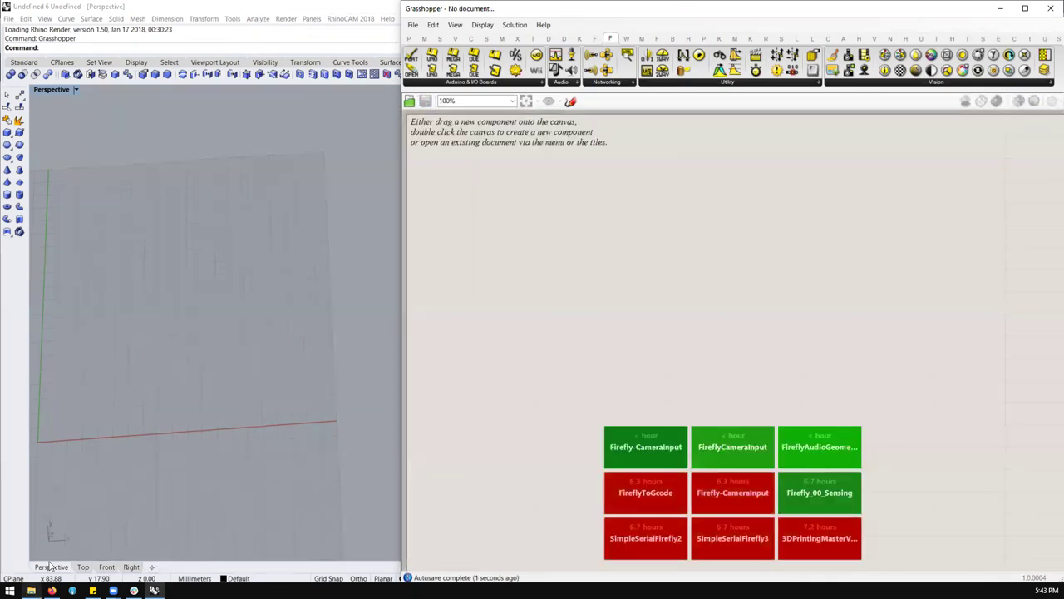
# Step: Open FireflyVideoToGcode.gh from New folder on the empty Grasshopper canvas
pyautogui.click(31, 590)
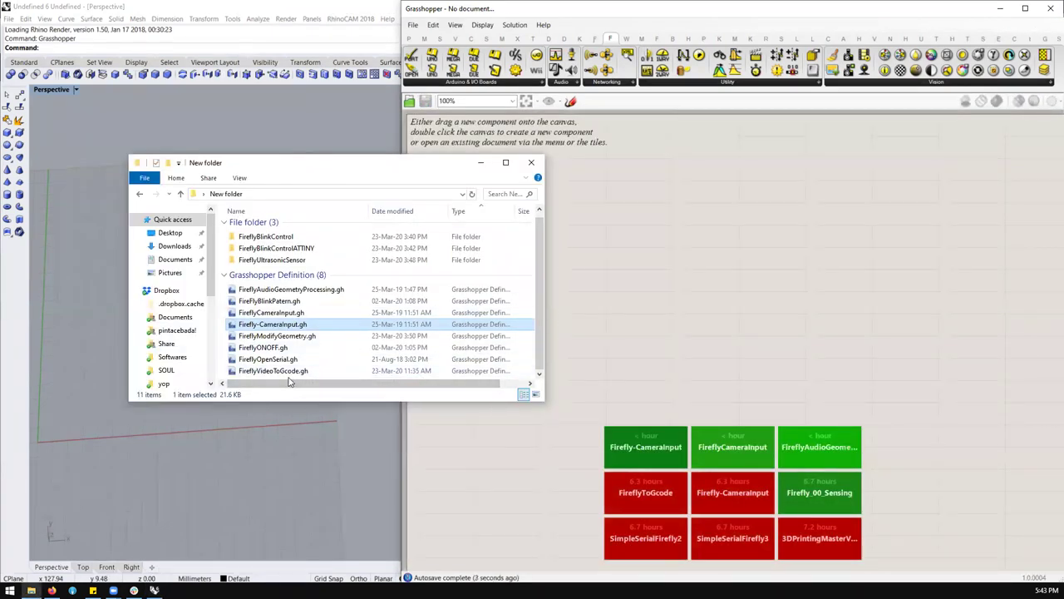
pyautogui.click(279, 371)
pyautogui.moveTo(271, 375); pyautogui.dragTo(668, 349)
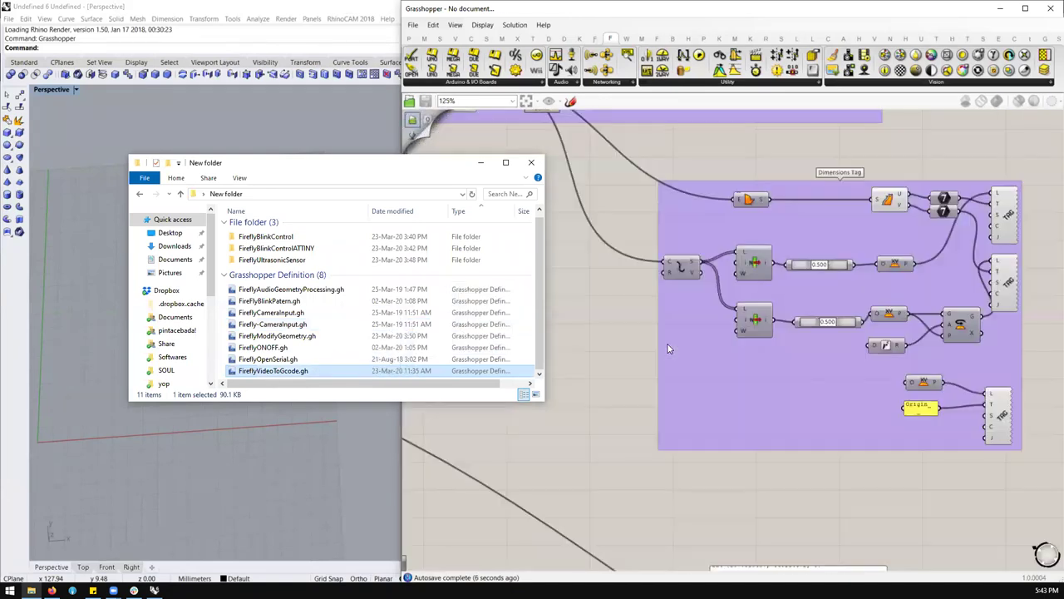
pyautogui.scroll(-6, 804, 350)
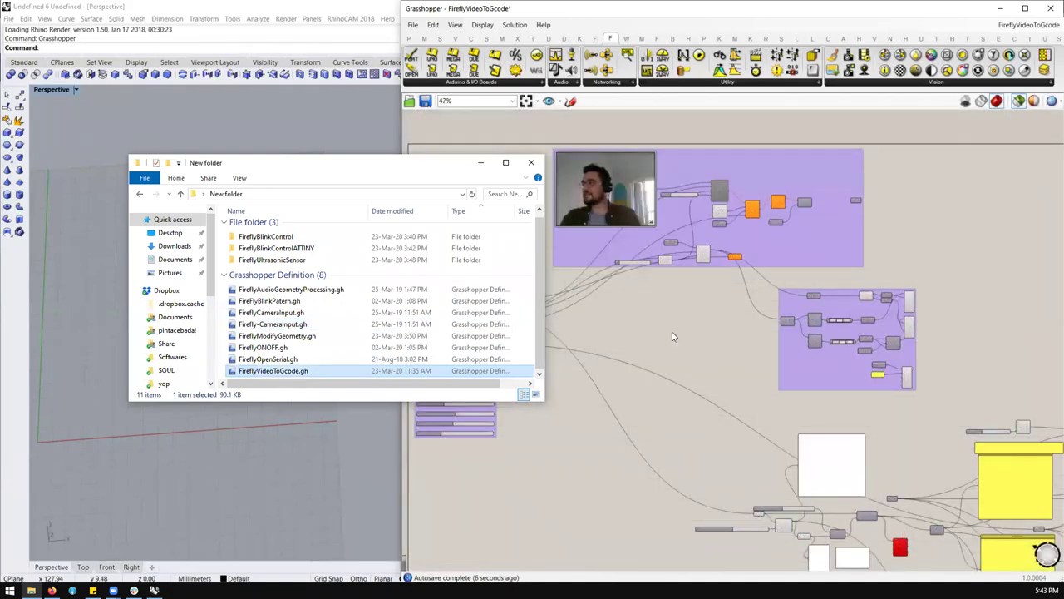
pyautogui.scroll(2, 721, 325)
pyautogui.click(721, 325)
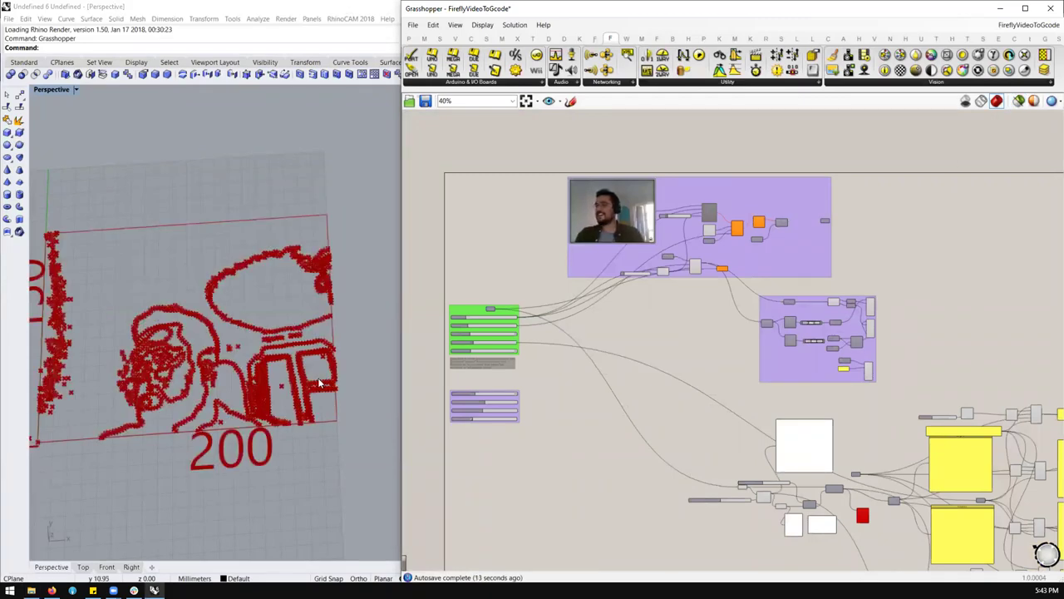
# Step: Select the input curve parameter in the Control Panel group and turn on selected-only preview to display just its contour curves
pyautogui.scroll(-4, 697, 220)
pyautogui.scroll(5, 823, 347)
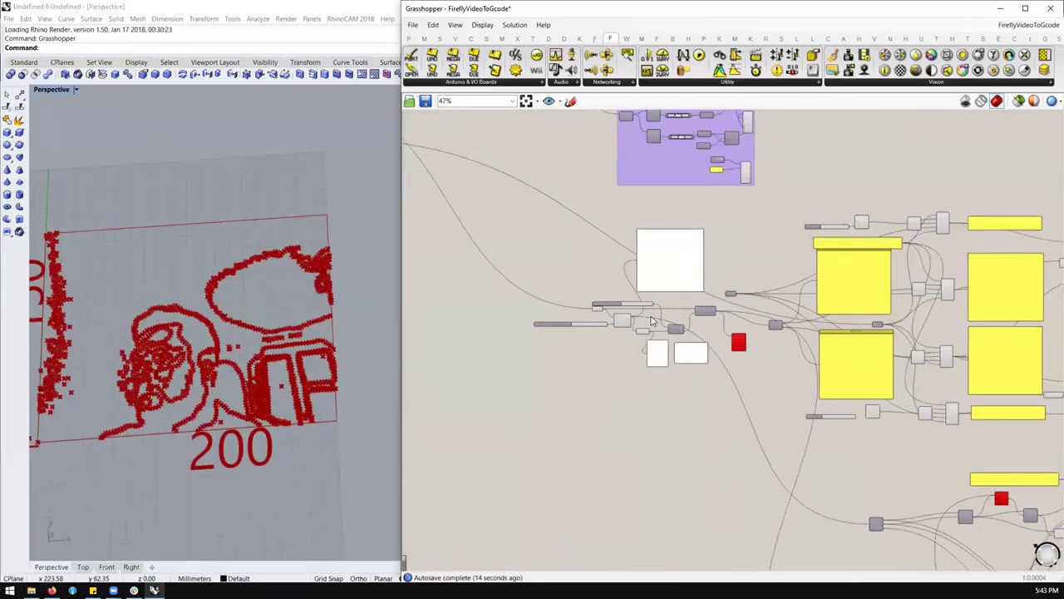
pyautogui.scroll(-3, 794, 358)
pyautogui.scroll(-2, 731, 295)
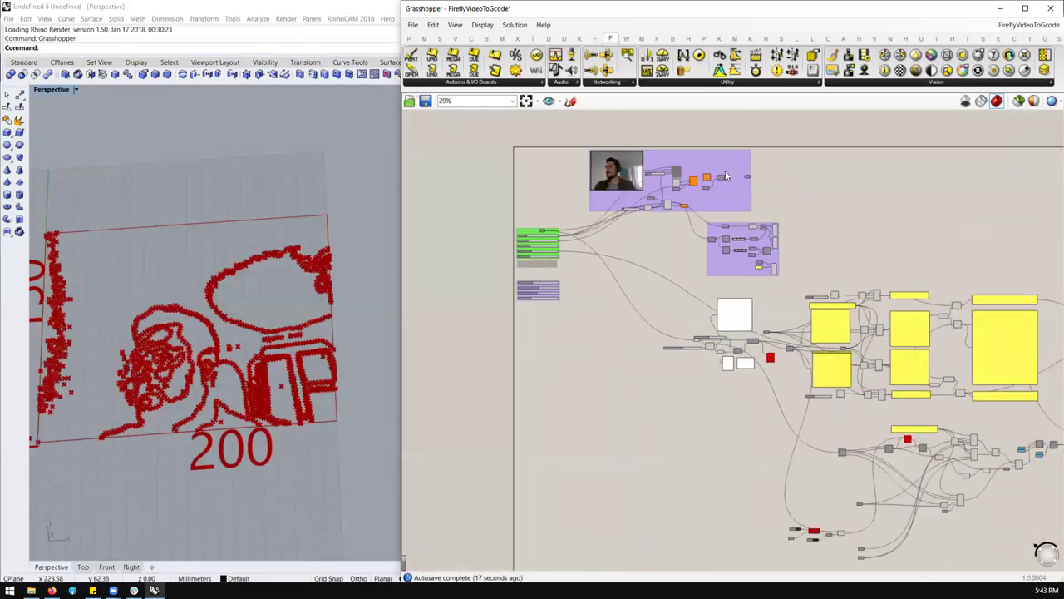
pyautogui.scroll(5, 738, 184)
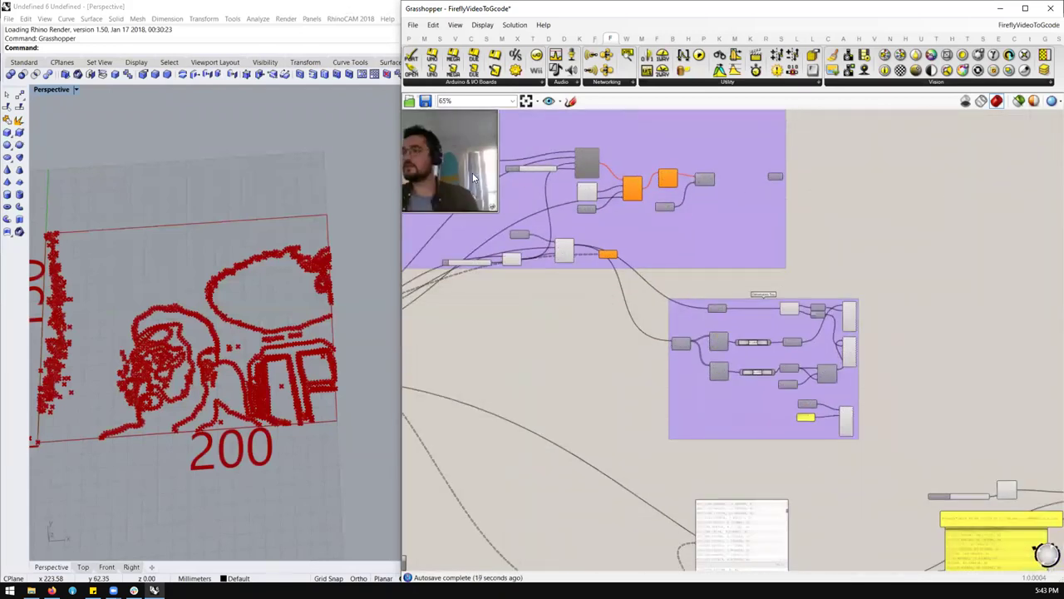
pyautogui.scroll(-3, 931, 222)
pyautogui.scroll(4, 590, 254)
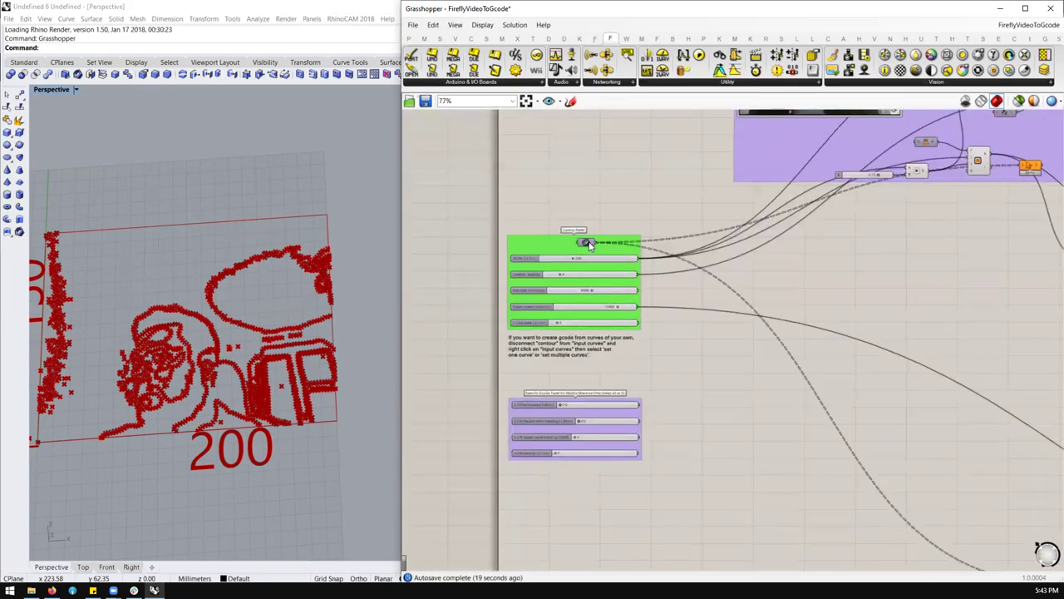
pyautogui.scroll(2, 585, 245)
pyautogui.click(1019, 101)
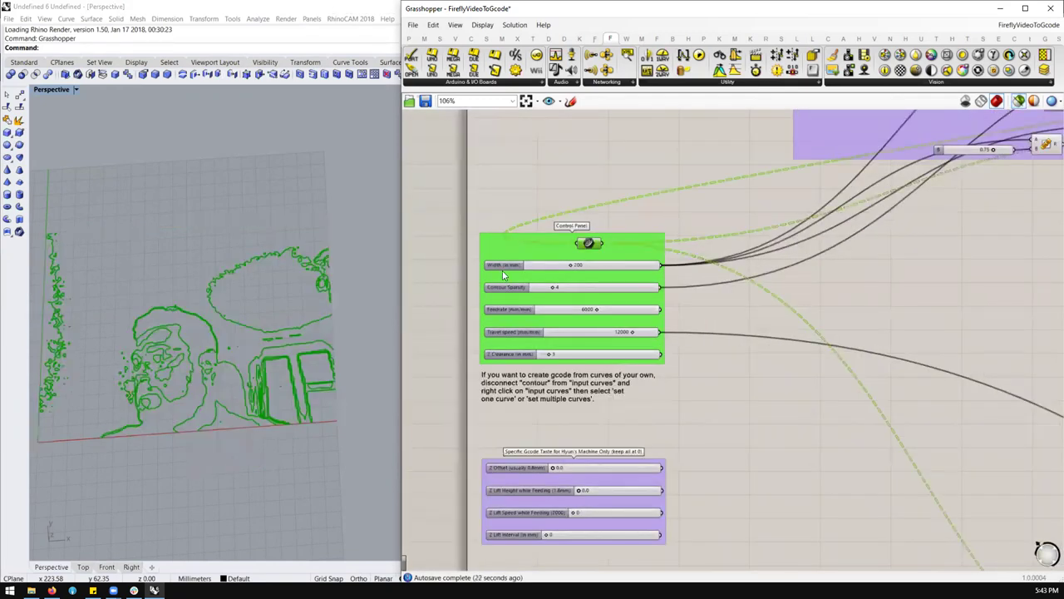
# Step: Examine the Control Panel sliders for width, contour sparsity, feedrate, travel speed and Z clearance, and the machine-specific G-code sliders below them
pyautogui.scroll(-1, 558, 274)
pyautogui.scroll(-4, 557, 274)
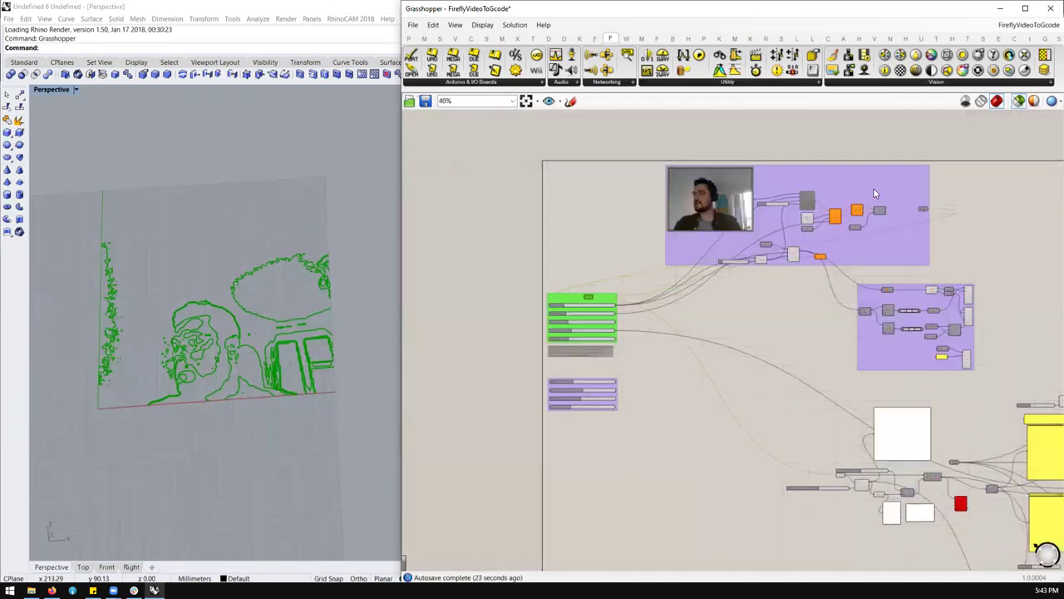
pyautogui.moveTo(619, 300); pyautogui.dragTo(495, 325, button='right')
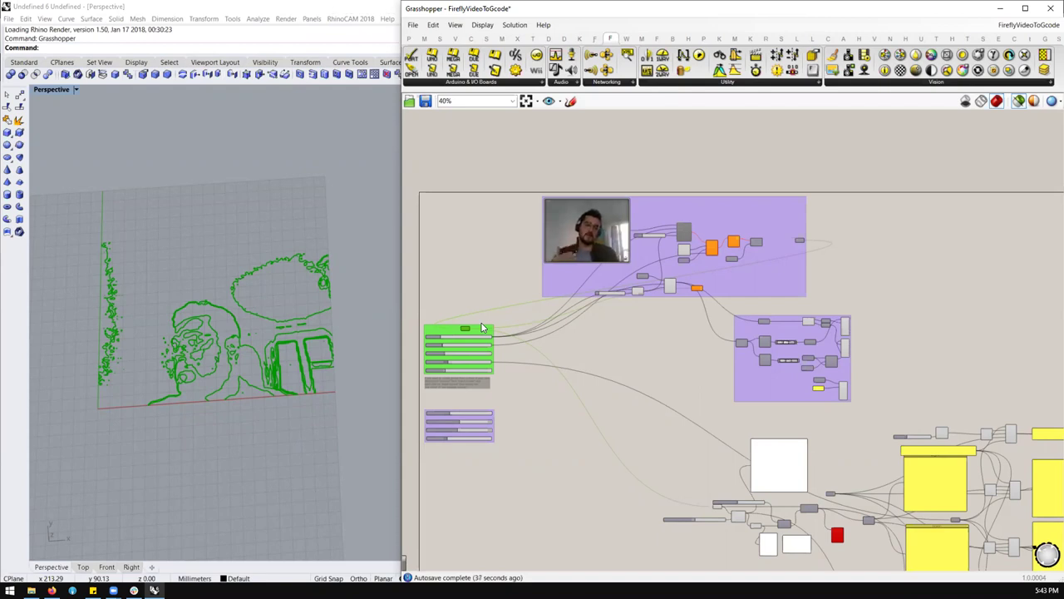
pyautogui.scroll(3, 481, 328)
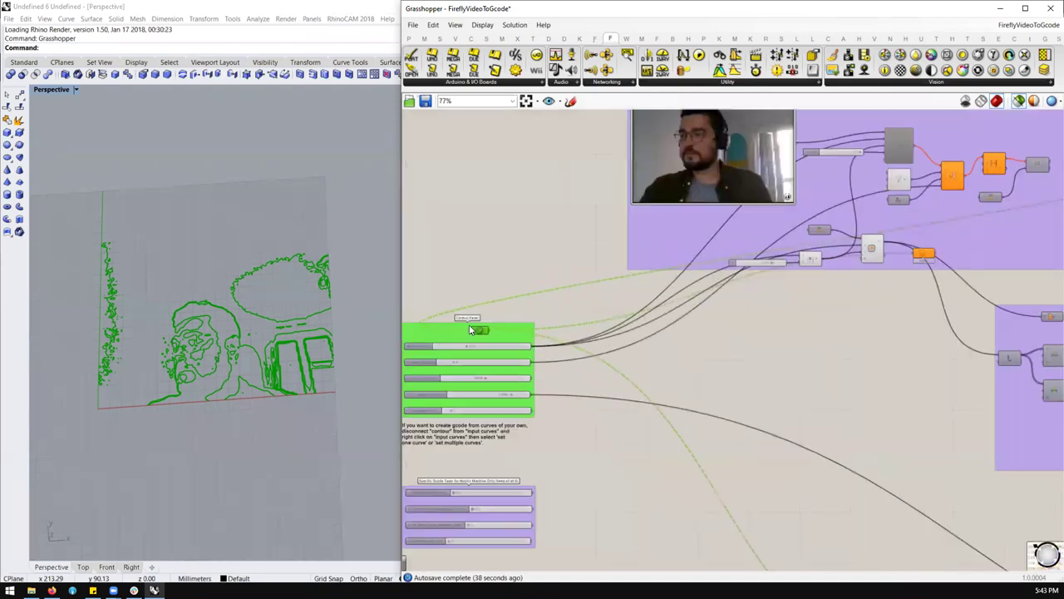
pyautogui.scroll(2, 470, 333)
pyautogui.scroll(-2, 470, 332)
pyautogui.scroll(4, 449, 339)
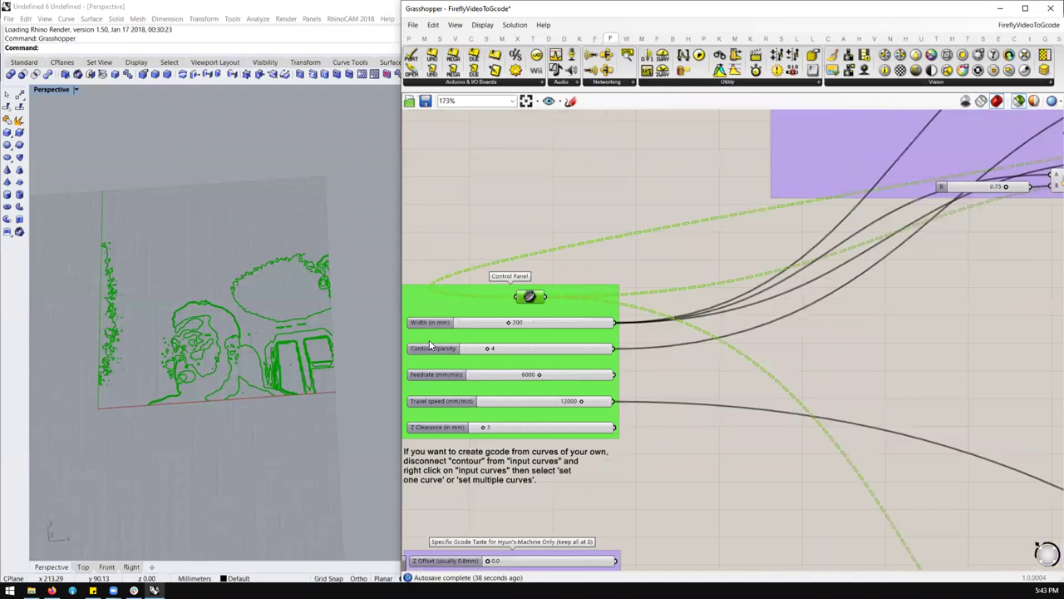
pyautogui.scroll(2, 433, 343)
pyautogui.scroll(-1, 457, 337)
pyautogui.scroll(1, 549, 315)
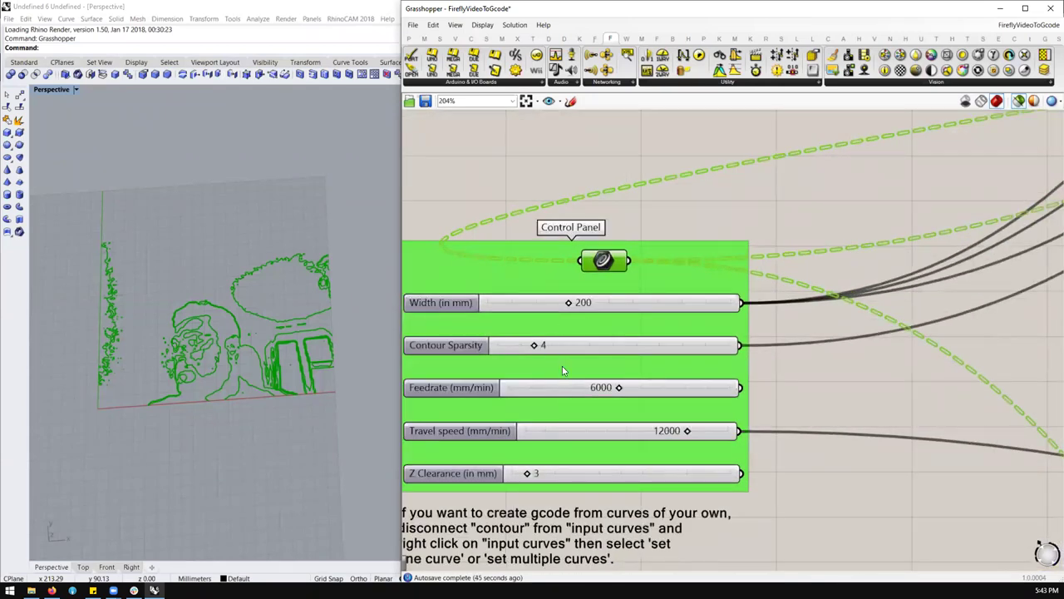
pyautogui.scroll(-1, 562, 366)
pyautogui.scroll(1, 577, 414)
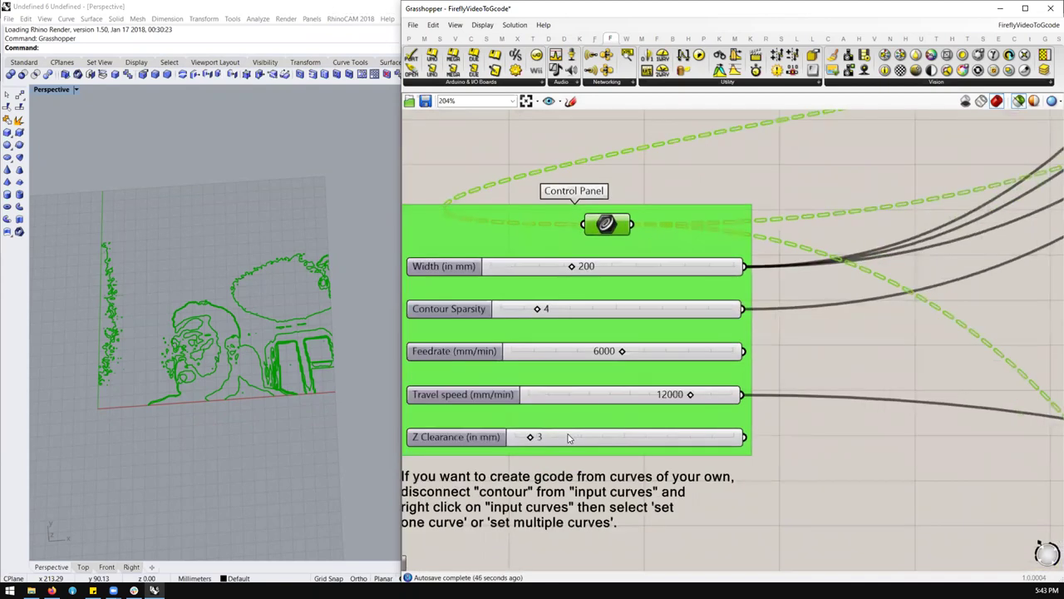
pyautogui.scroll(-4, 602, 295)
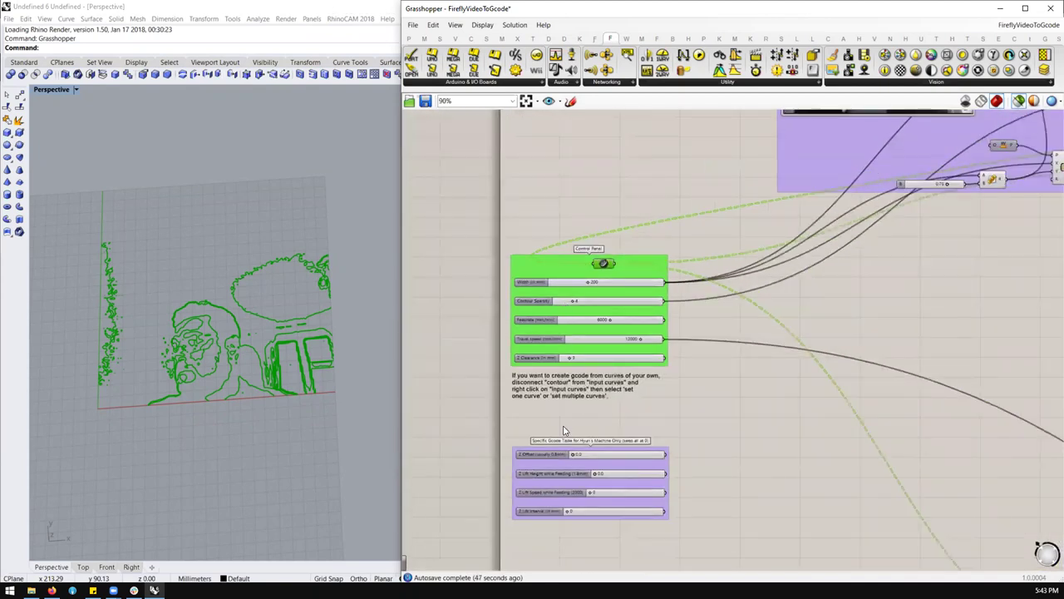
pyautogui.scroll(1, 563, 430)
pyautogui.scroll(-3, 499, 368)
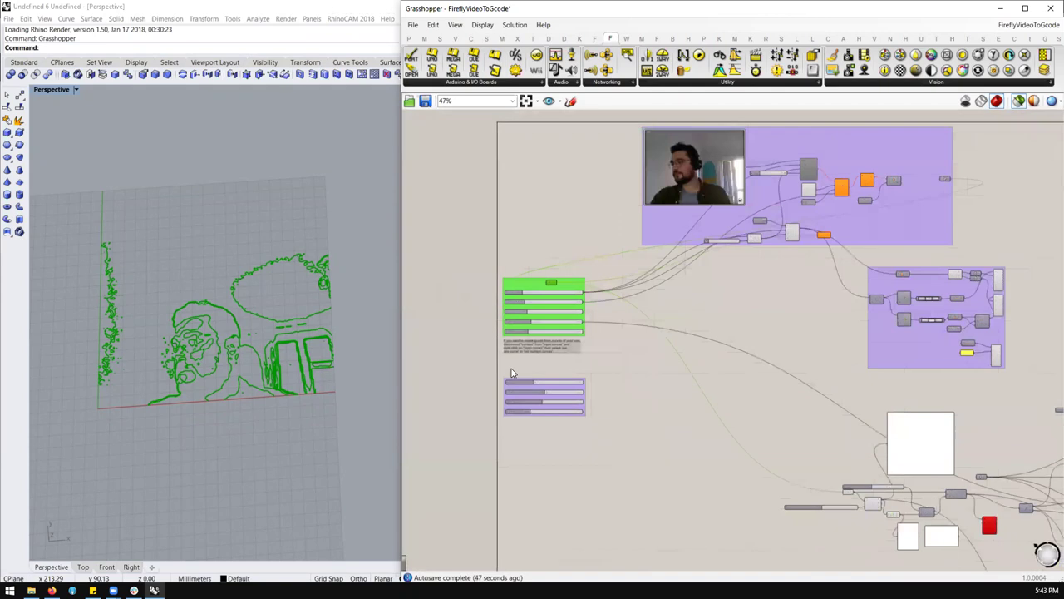
# Step: Select the curve parameter that feeds the point-filtering section and inspect its small contour curves around the face in the Rhino viewport
pyautogui.scroll(4, 682, 462)
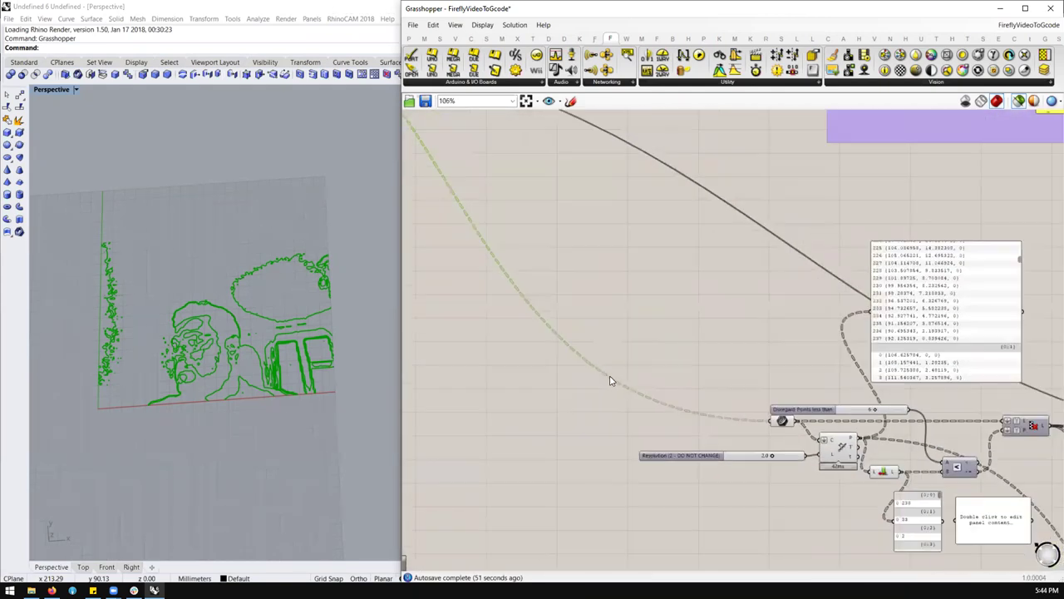
pyautogui.scroll(-1, 948, 444)
pyautogui.scroll(3, 764, 451)
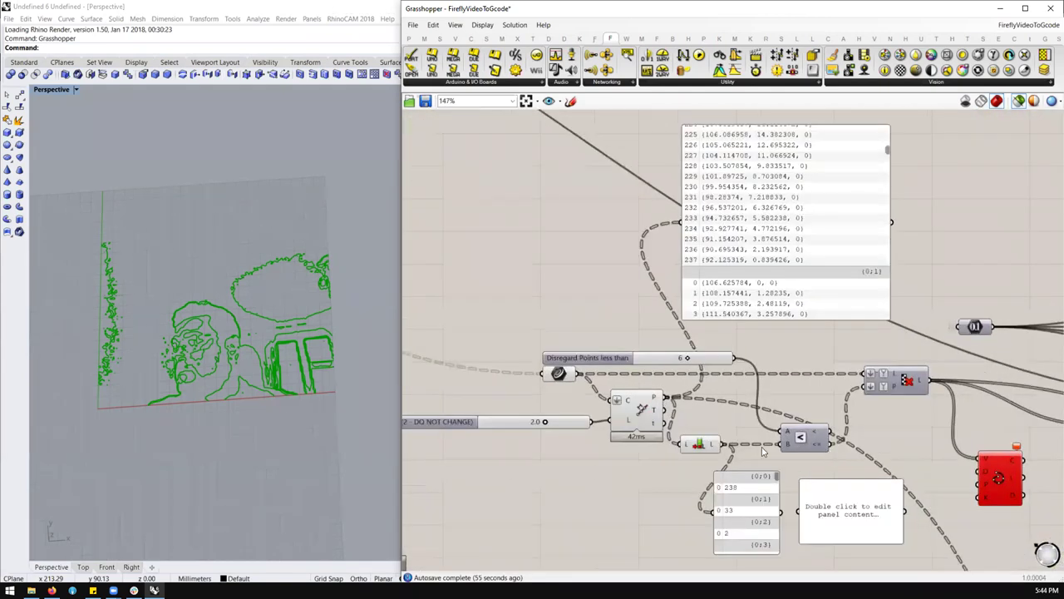
pyautogui.click(560, 374)
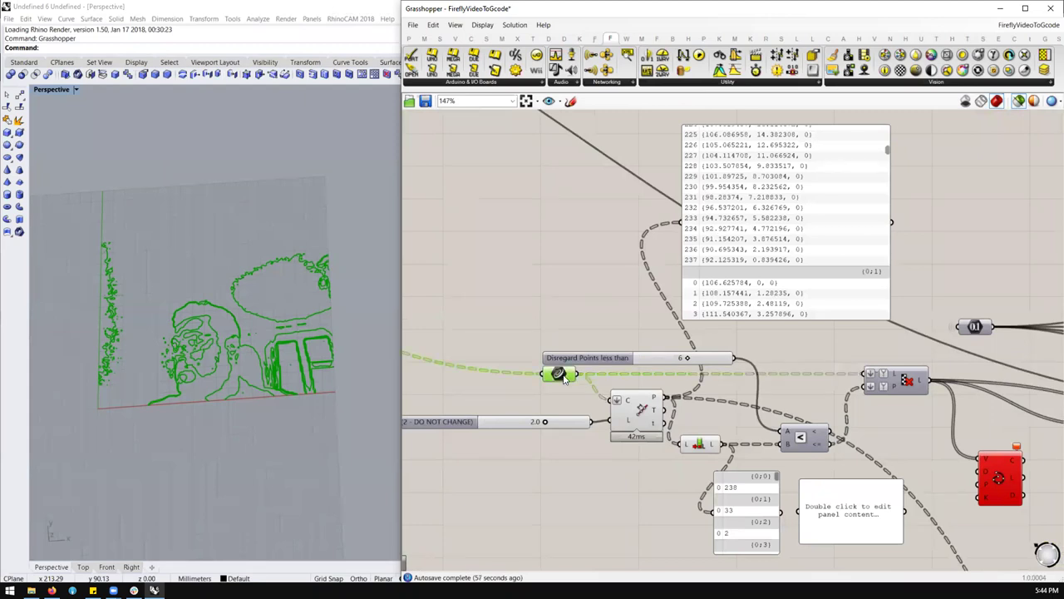
pyautogui.scroll(2, 231, 371)
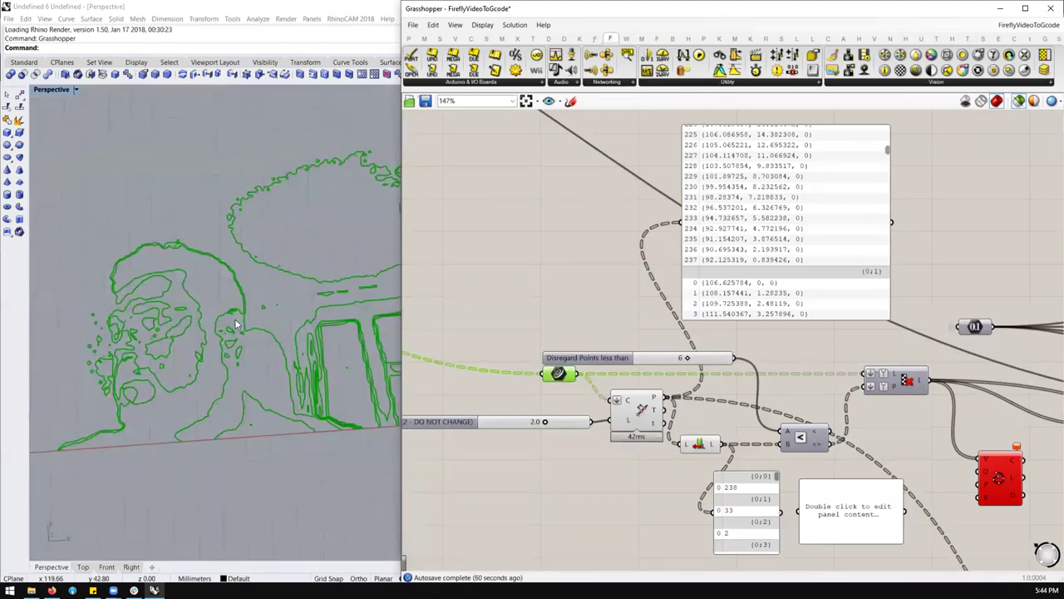
pyautogui.scroll(4, 268, 306)
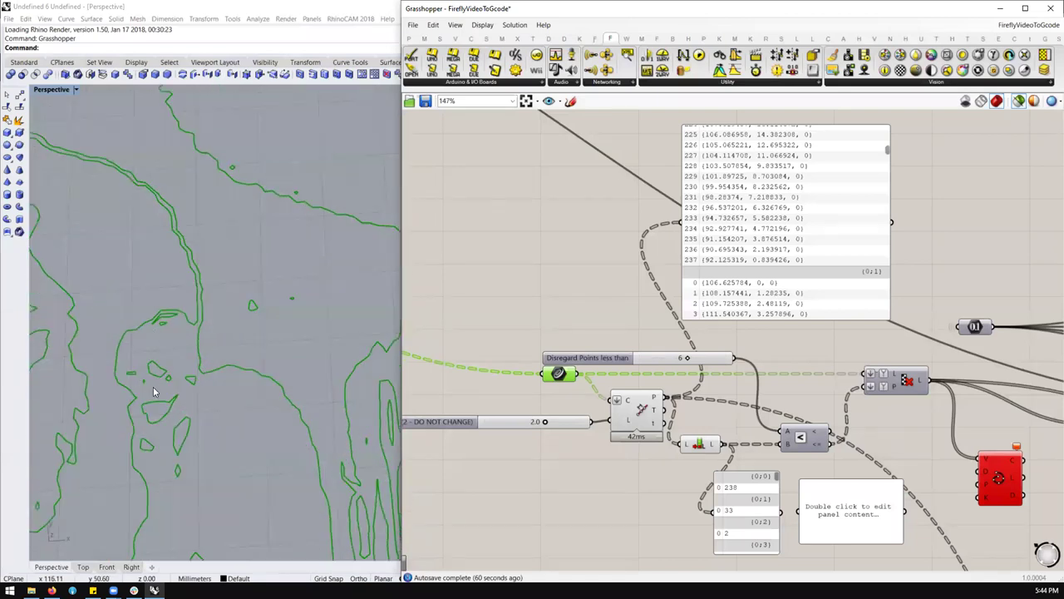
pyautogui.scroll(-3, 308, 310)
pyautogui.moveTo(308, 309); pyautogui.dragTo(141, 352, button='right')
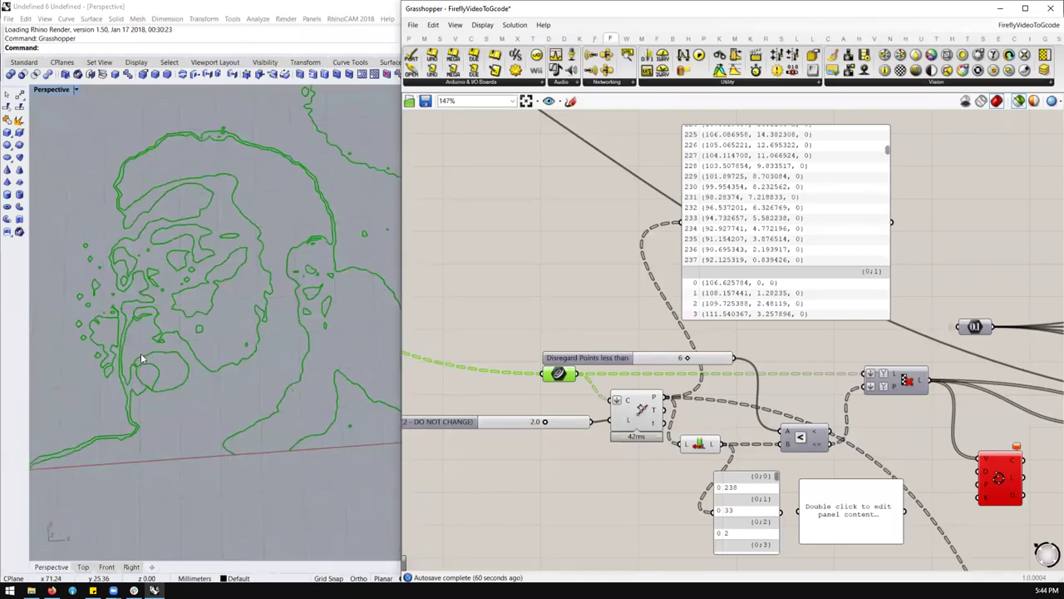
# Step: Nudge the Resolution slider toward the curve division component and select that component to preview its division points along the contours
pyautogui.click(641, 410)
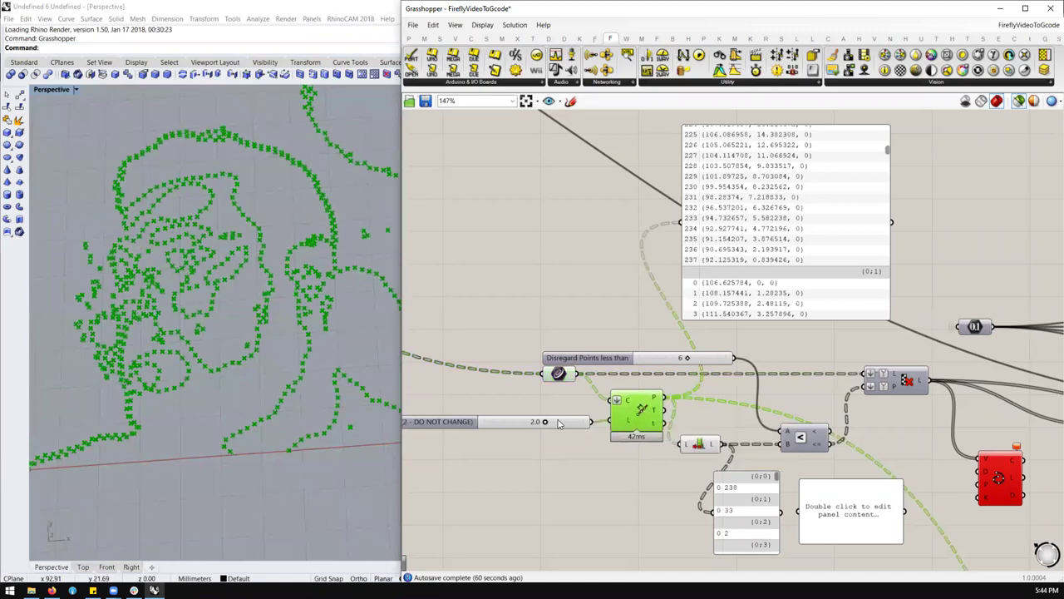
pyautogui.moveTo(559, 424); pyautogui.dragTo(565, 421)
pyautogui.click(636, 416)
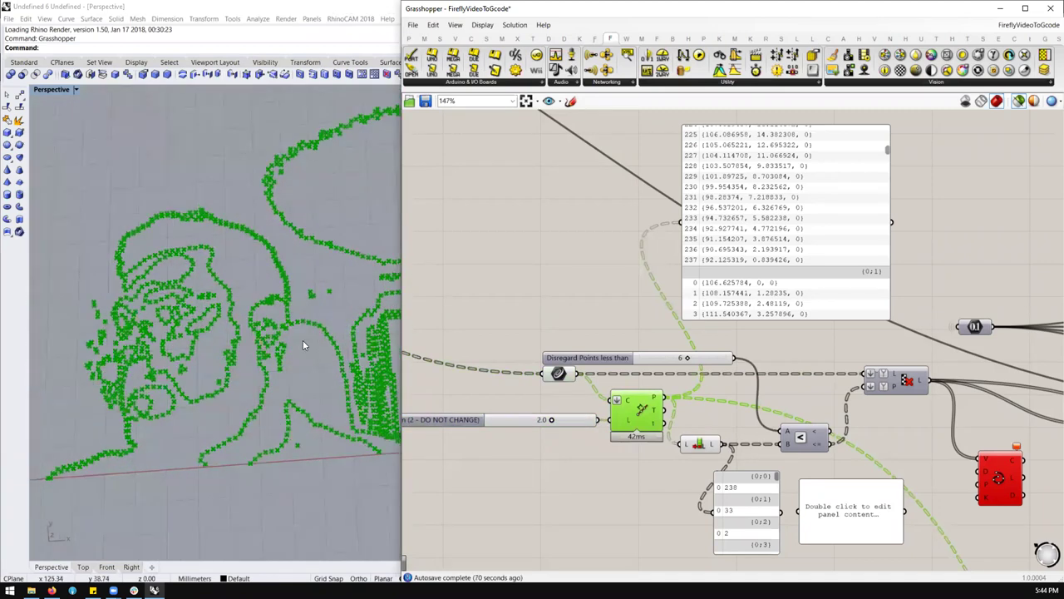
pyautogui.scroll(-3, 568, 389)
pyautogui.scroll(1, 641, 425)
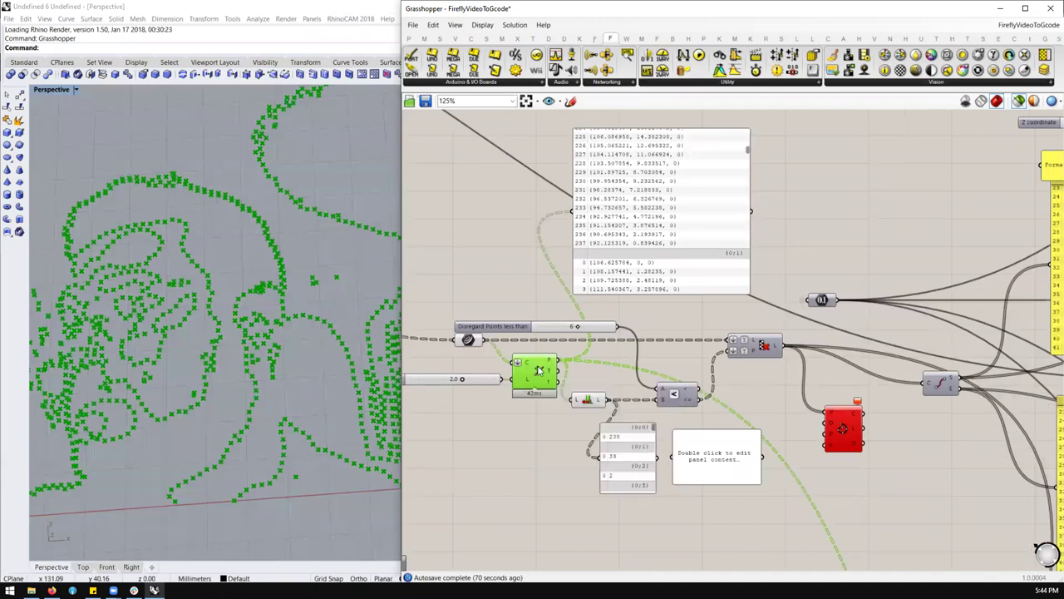
# Step: Set the Disregard Points less than slider to 10 and compare the culled curves with the original division points
pyautogui.moveTo(548, 361)
pyautogui.moveTo(660, 396)
pyautogui.moveTo(574, 330); pyautogui.dragTo(622, 330)
pyautogui.click(763, 350)
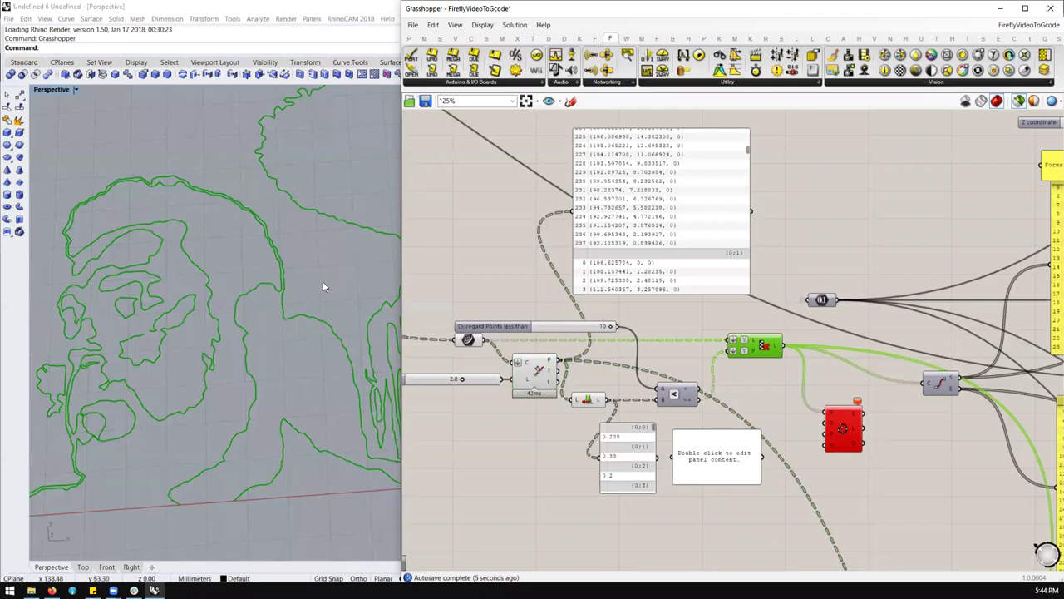
pyautogui.click(675, 392)
pyautogui.click(536, 377)
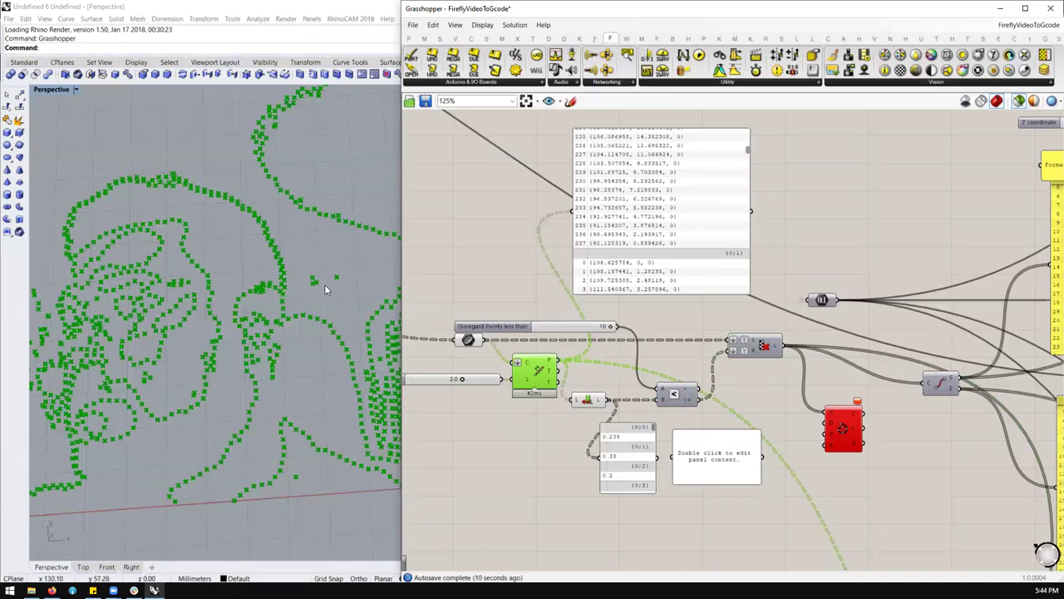
# Step: Select the curve parameter together with the curve division component and inspect the division points on the small contours beside the face
pyautogui.scroll(2, 323, 280)
pyautogui.click(469, 339)
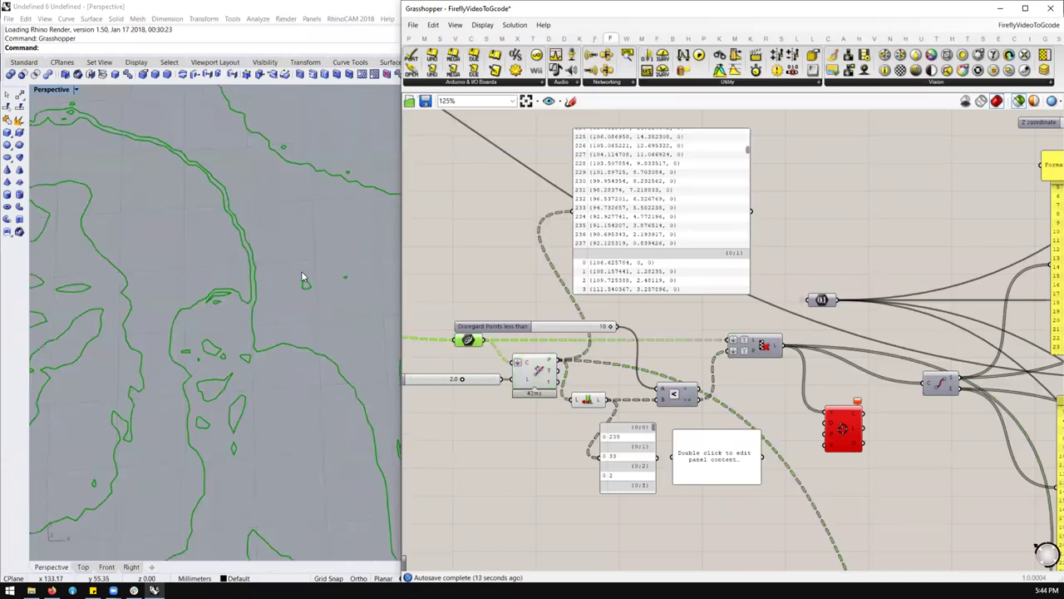
pyautogui.click(524, 358)
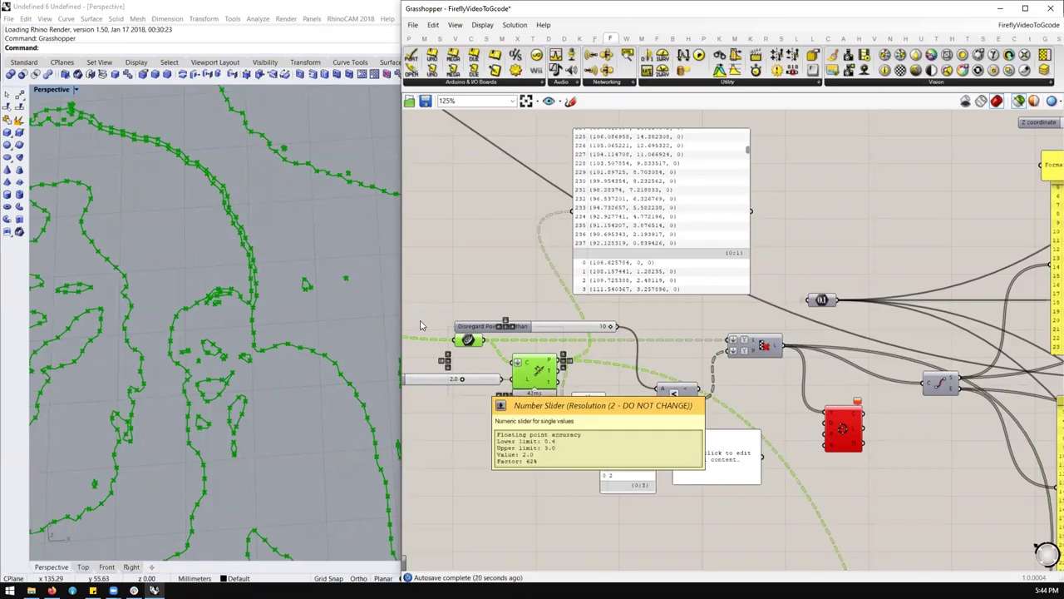
pyautogui.scroll(5, 324, 265)
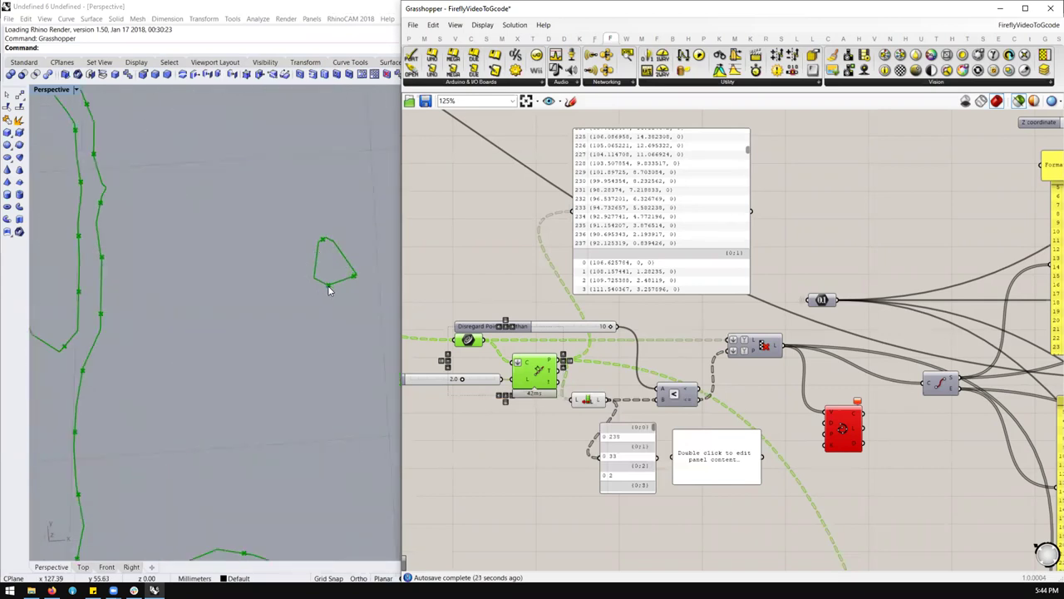
pyautogui.scroll(-5, 200, 316)
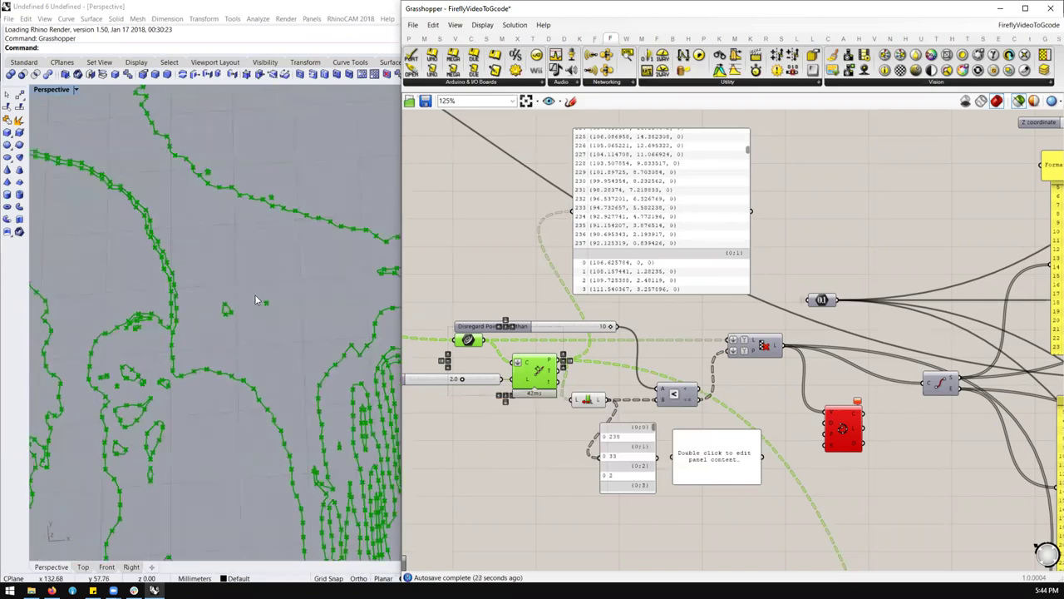
pyautogui.scroll(5, 305, 297)
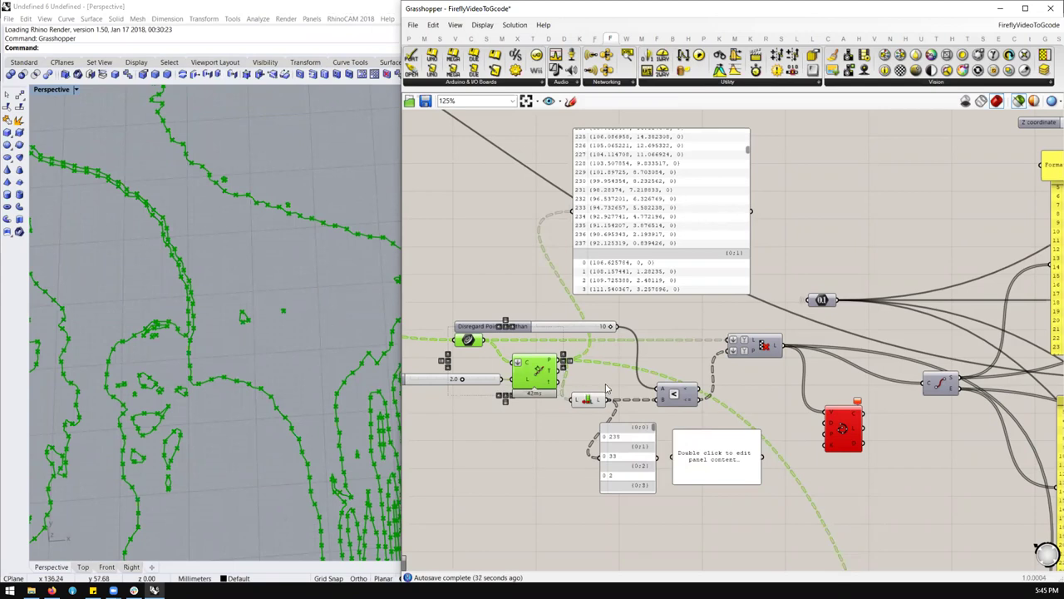
# Step: Check the List Length output, then select the cull component and preview the filtered contours across the whole drawing
pyautogui.moveTo(595, 402)
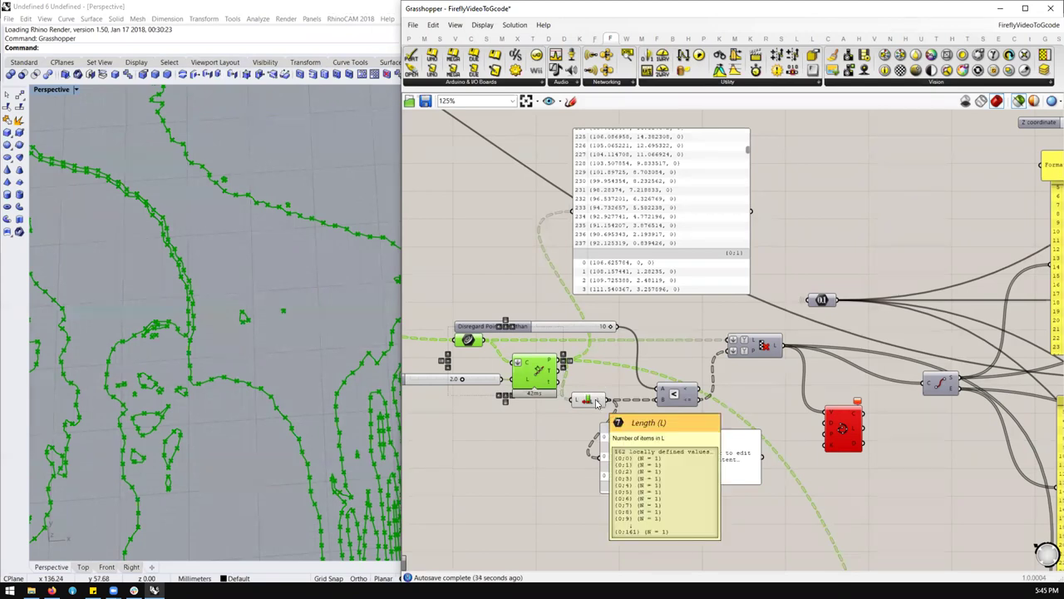
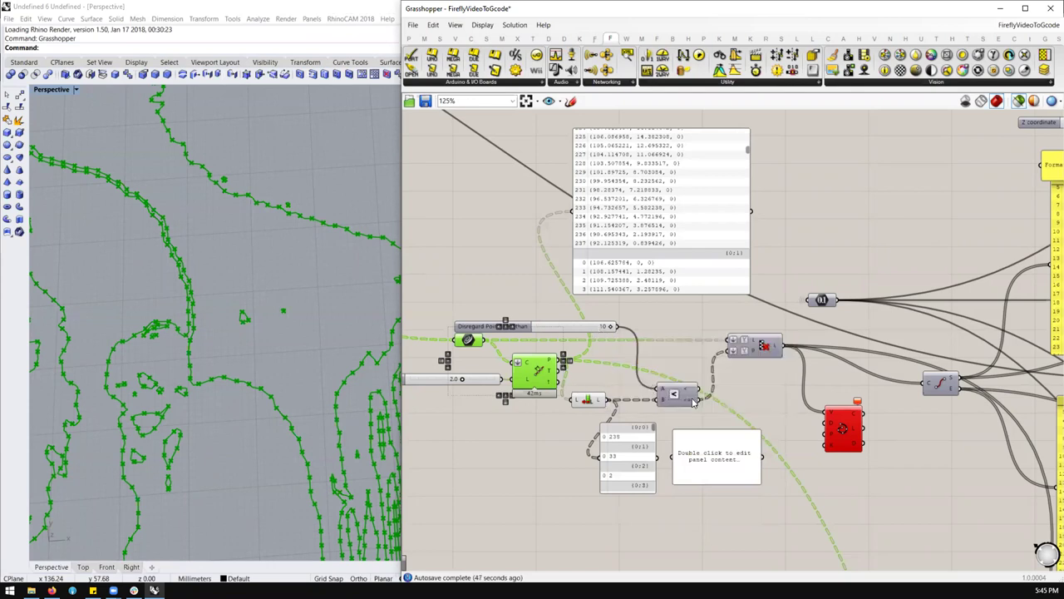
pyautogui.click(763, 348)
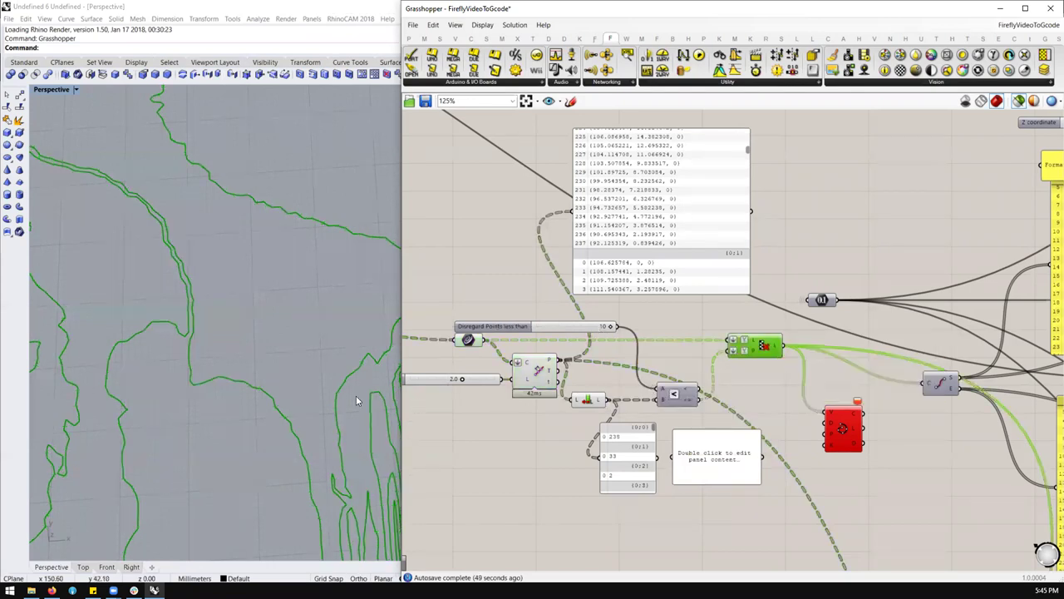
pyautogui.scroll(-5, 245, 329)
pyautogui.moveTo(217, 341)
pyautogui.mouseDown(button='right')
pyautogui.moveTo(257, 380)
pyautogui.moveTo(226, 334)
pyautogui.mouseUp(button='right')
pyautogui.scroll(1, 226, 334)
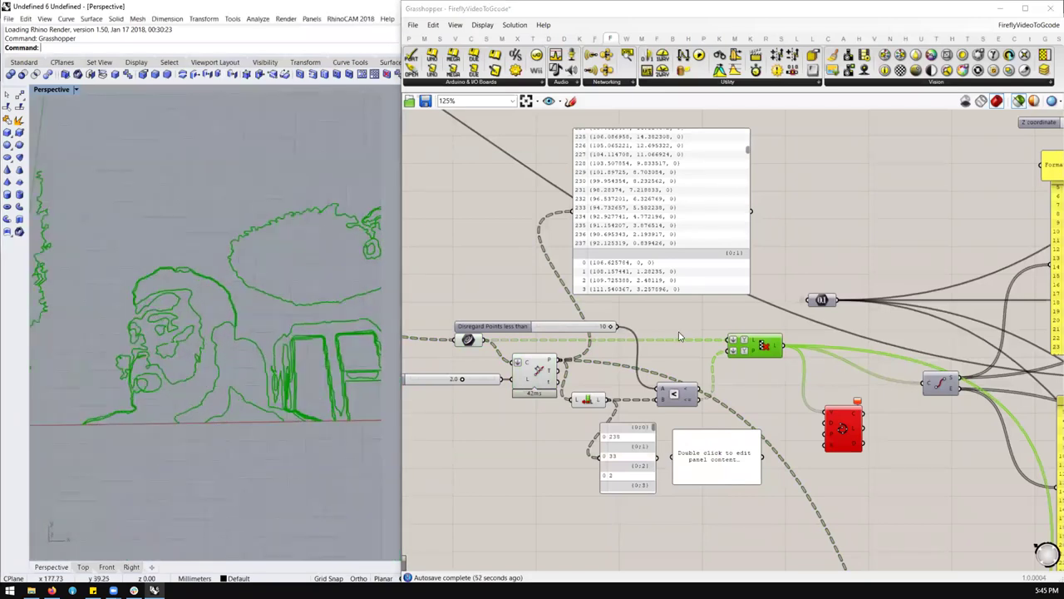
pyautogui.scroll(-4, 815, 357)
pyautogui.scroll(4, 658, 356)
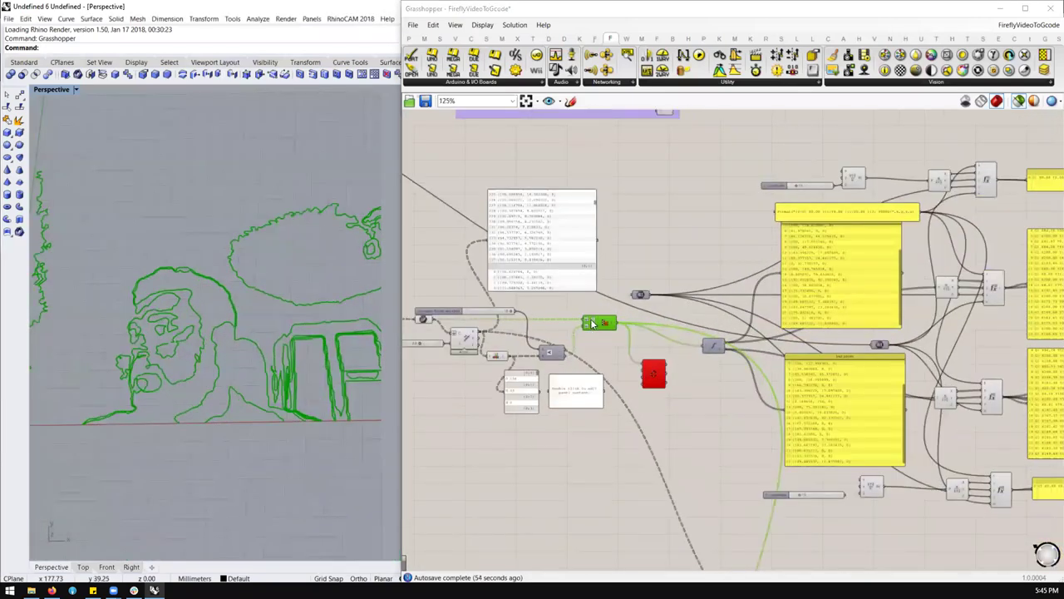
# Step: Select the start-point deconstruct component, then the End Points component, to preview the curves' start and end points in the Rhino viewport
pyautogui.scroll(-1, 578, 333)
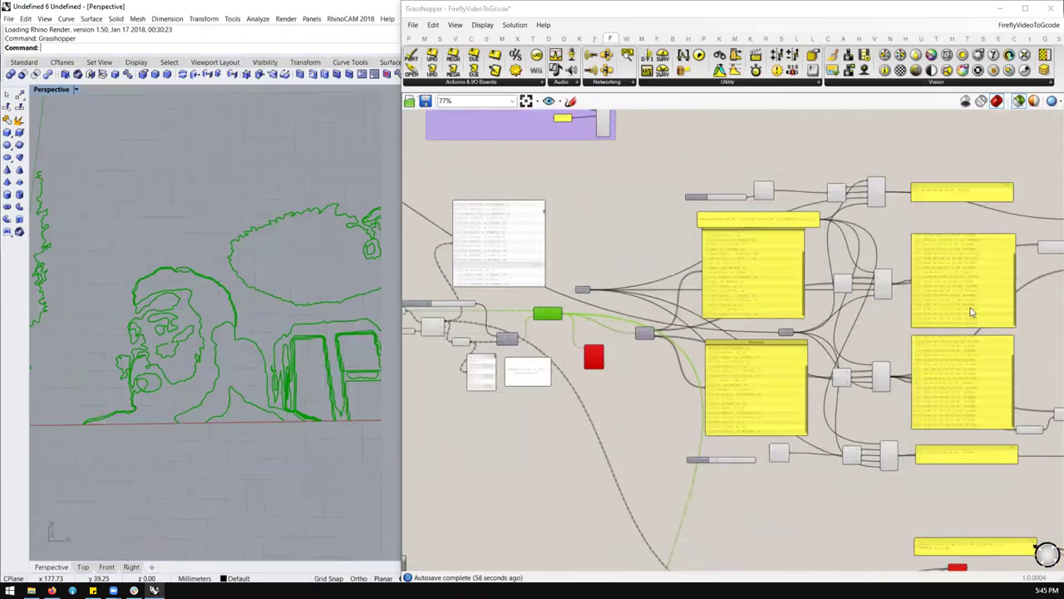
pyautogui.scroll(3, 828, 311)
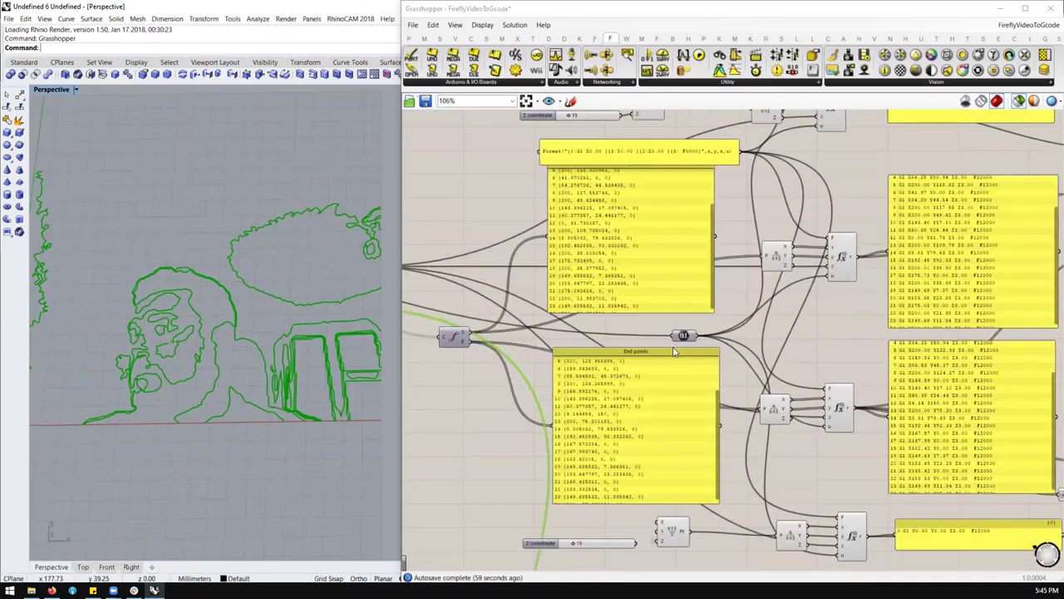
pyautogui.moveTo(614, 280); pyautogui.dragTo(632, 346, button='right')
pyautogui.scroll(2, 735, 227)
pyautogui.scroll(1, 812, 280)
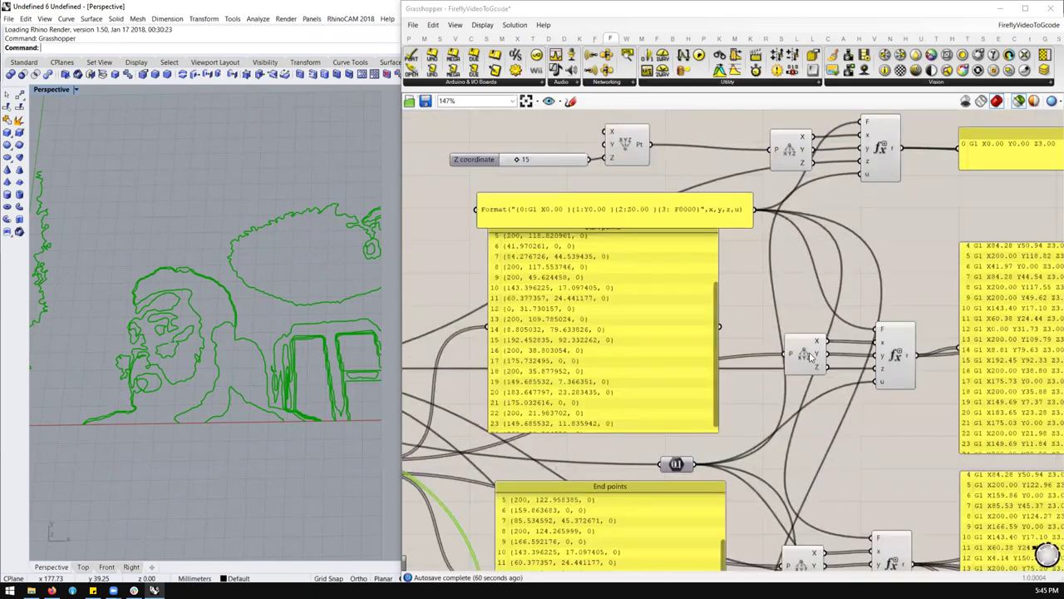
pyautogui.click(808, 357)
pyautogui.scroll(-3, 254, 344)
pyautogui.scroll(-2, 237, 356)
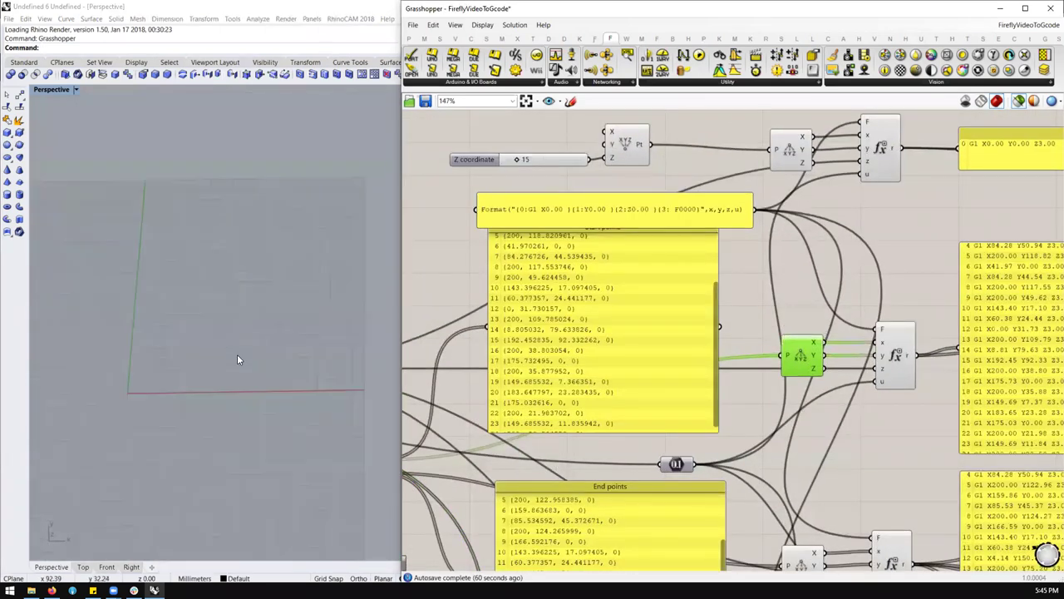
pyautogui.scroll(-2, 670, 390)
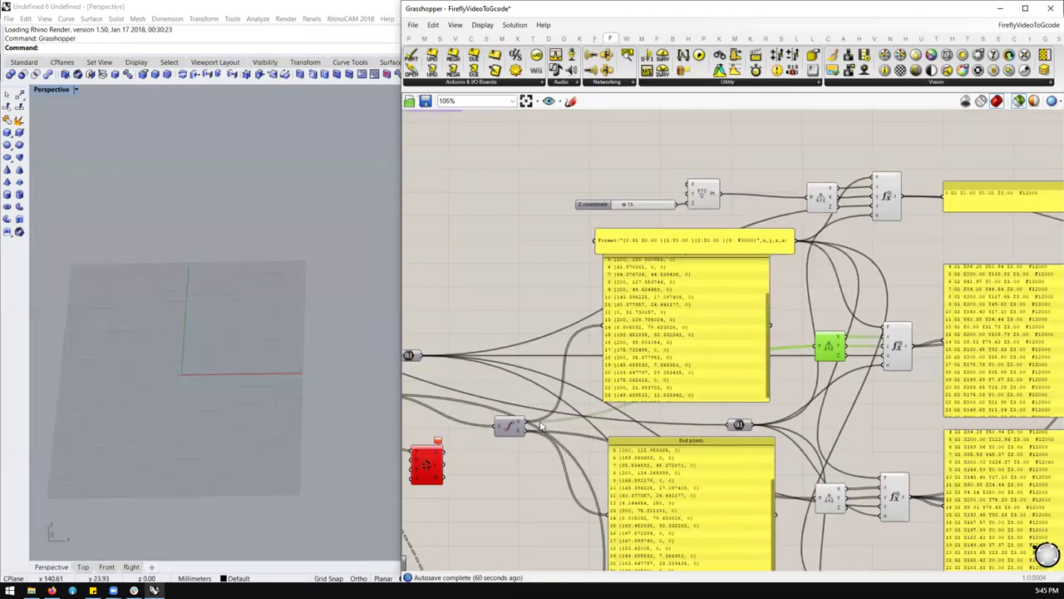
pyautogui.click(509, 427)
pyautogui.scroll(2, 238, 321)
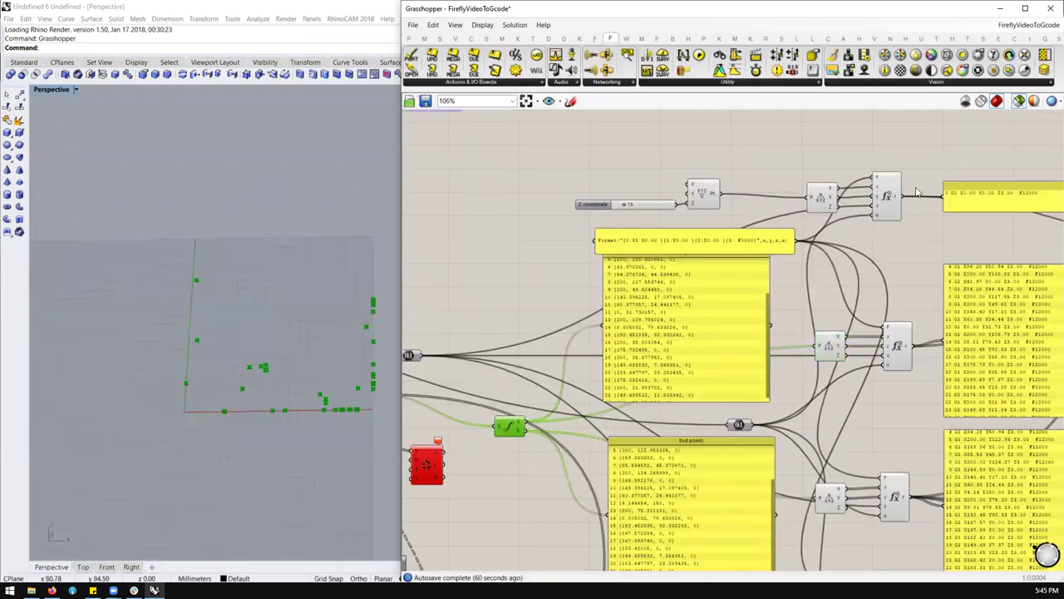
# Step: Examine the Format expression with x, y, z and u and the G1 coordinate lines generated from the start points
pyautogui.scroll(1, 852, 266)
pyautogui.scroll(3, 852, 266)
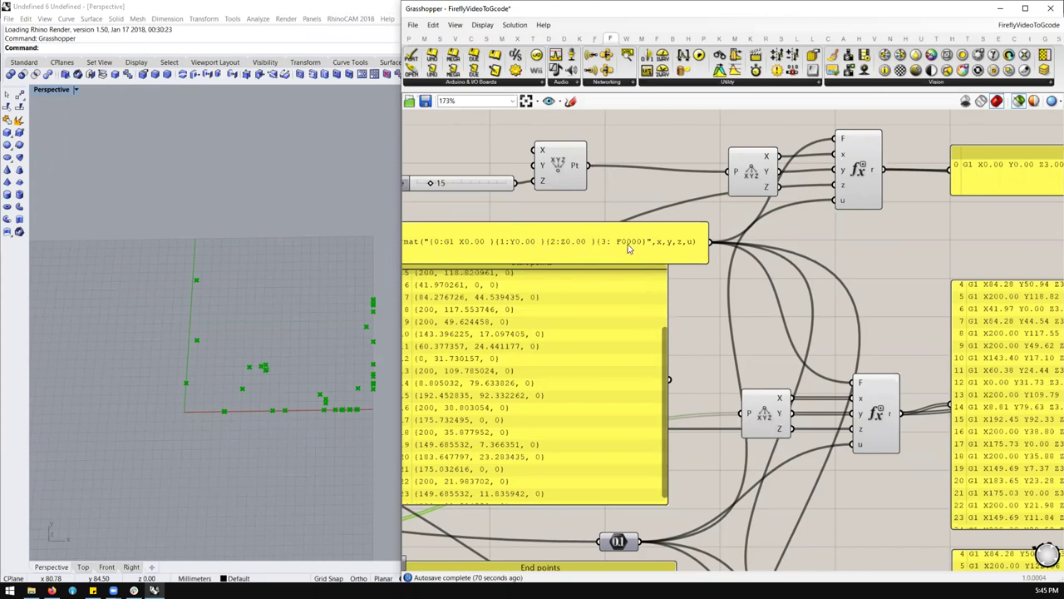
pyautogui.scroll(-2, 620, 247)
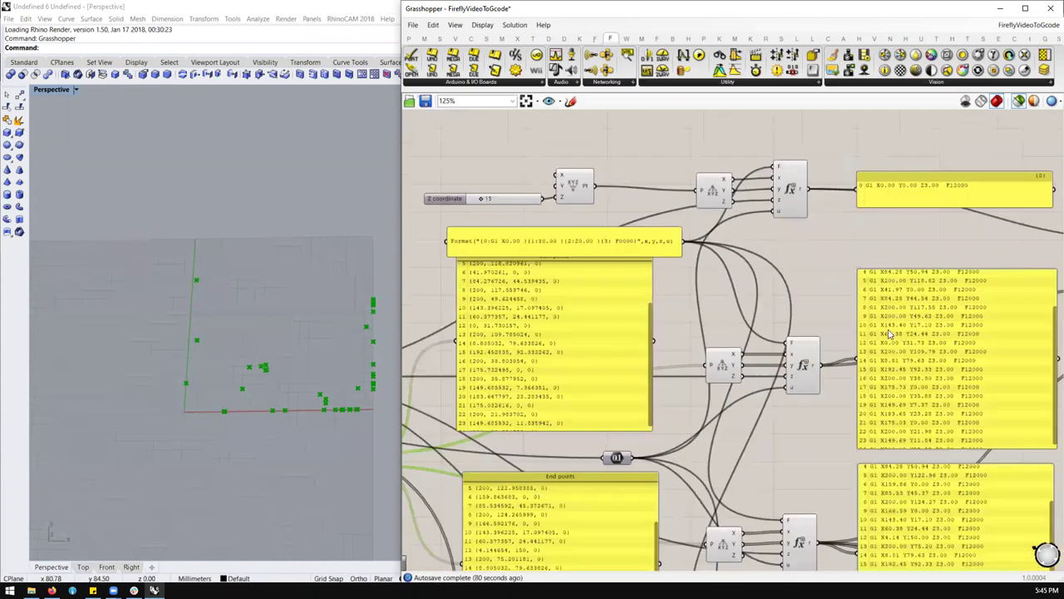
pyautogui.scroll(3, 982, 333)
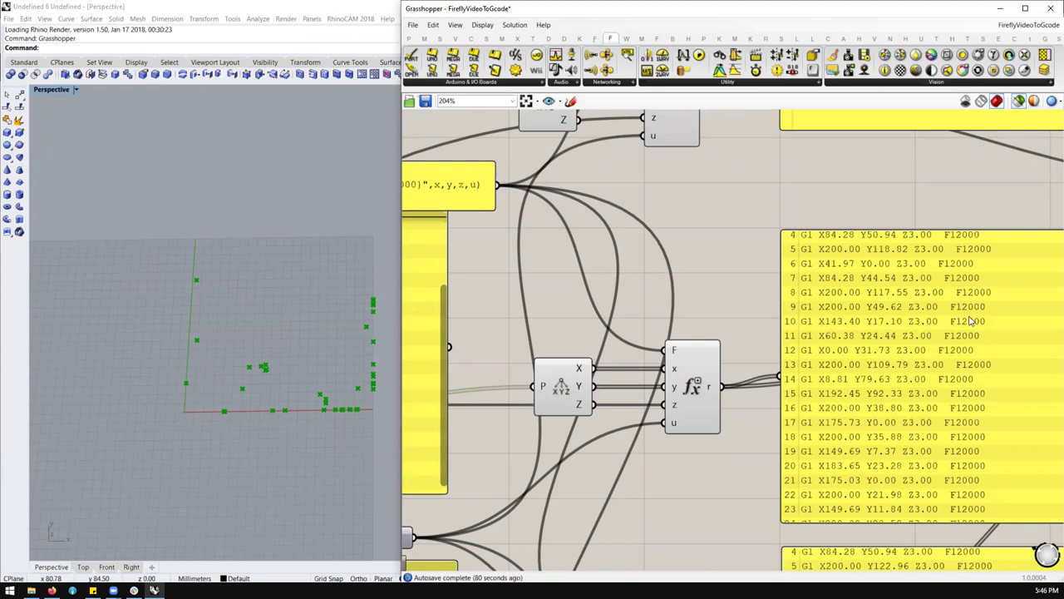
# Step: Trace the start-point and end-point G-code panels through the list splitting and weave components to the combined travel-move panels
pyautogui.scroll(-5, 452, 372)
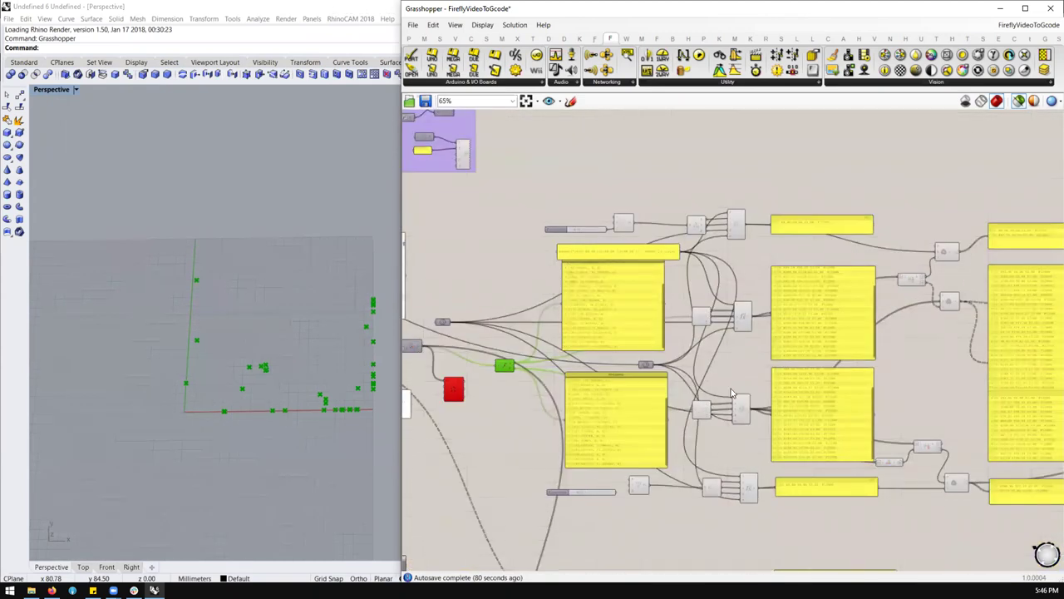
pyautogui.scroll(3, 856, 311)
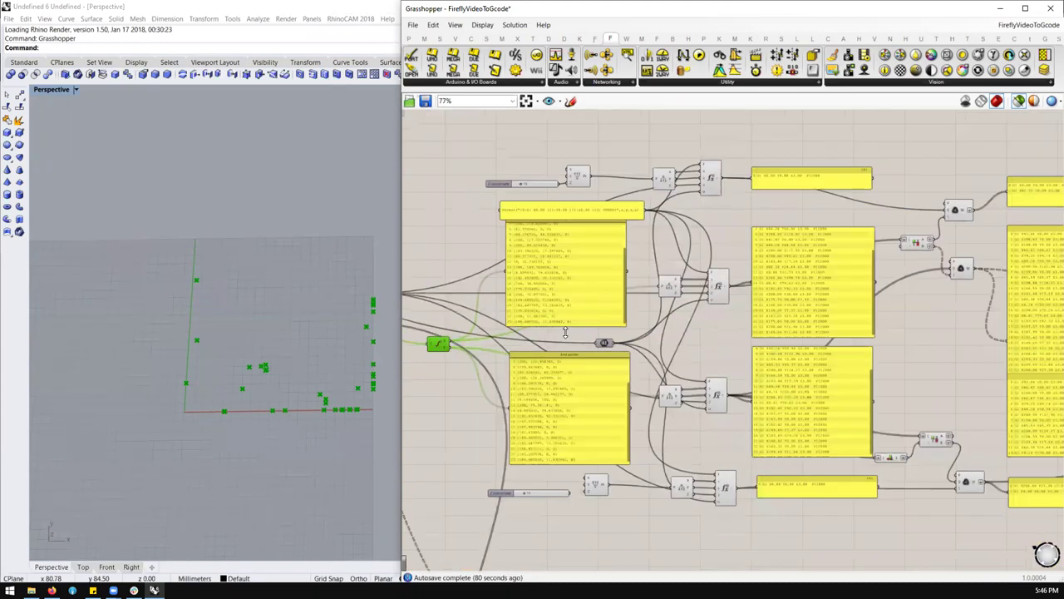
pyautogui.scroll(-3, 857, 311)
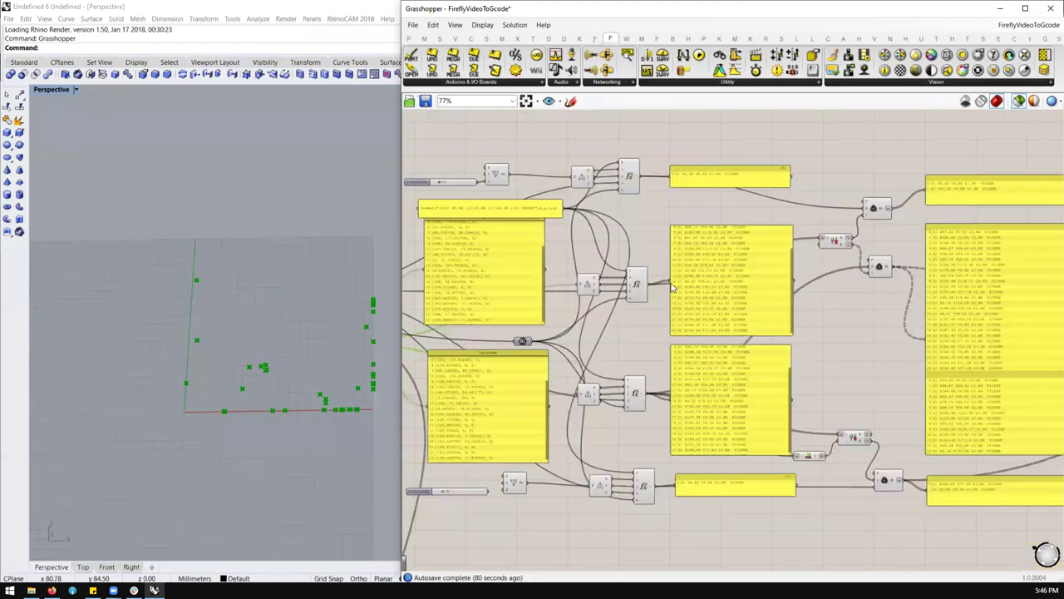
pyautogui.scroll(-4, 735, 322)
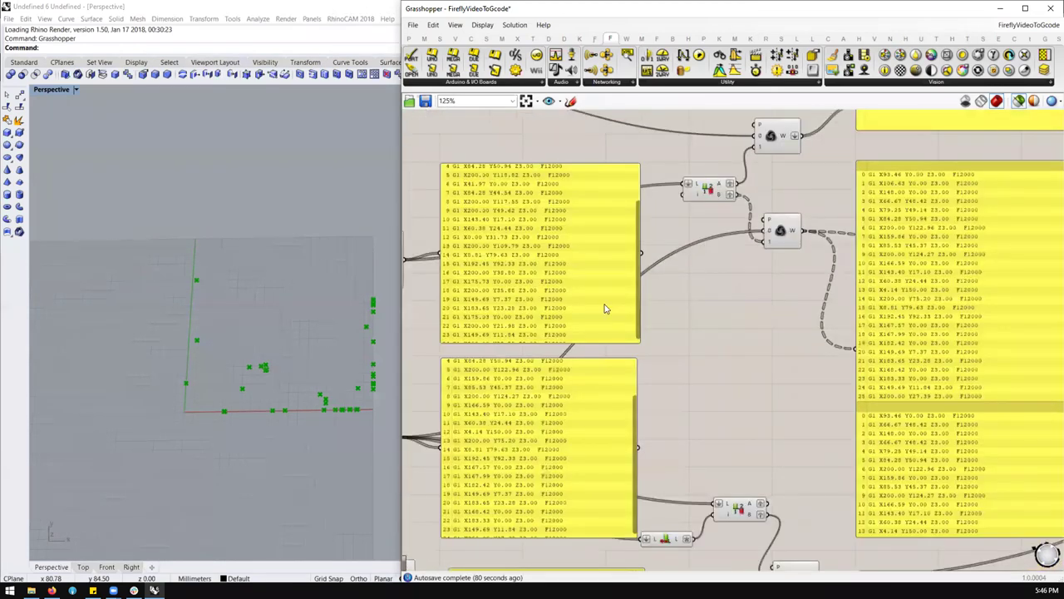
pyautogui.scroll(5, 735, 323)
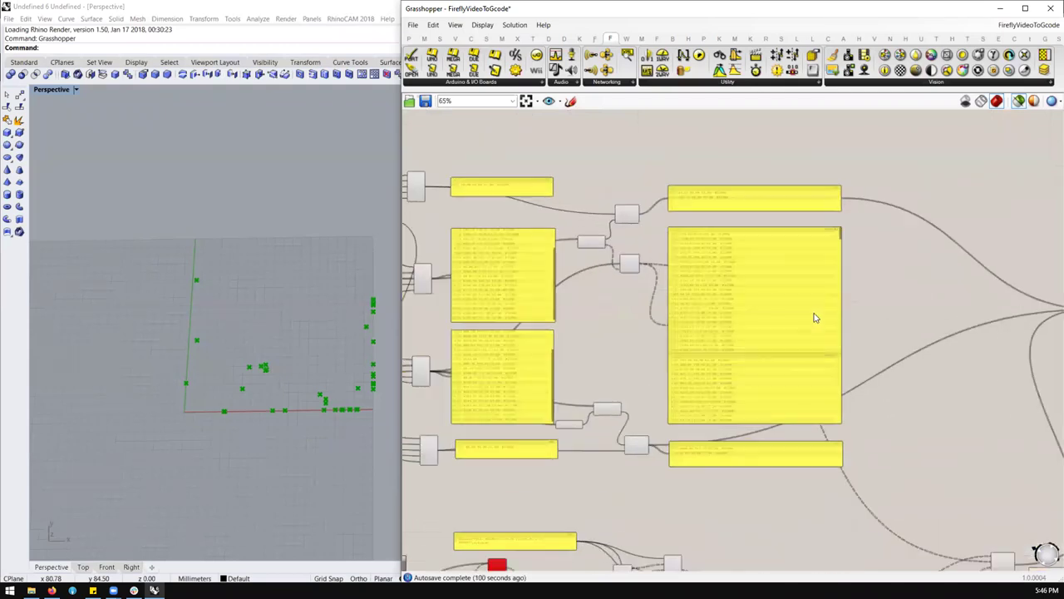
pyautogui.scroll(-4, 513, 274)
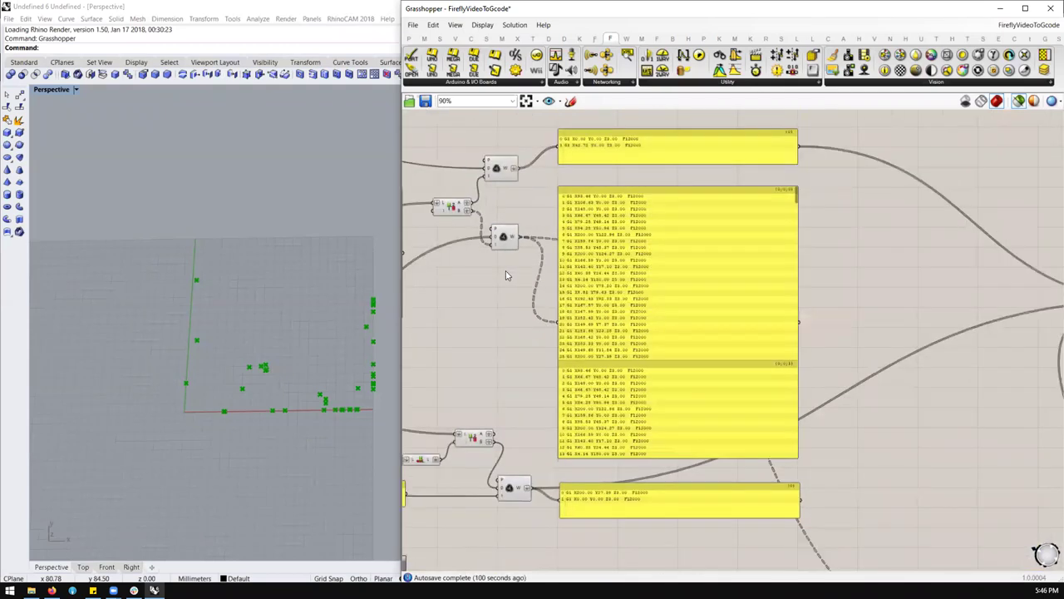
pyautogui.scroll(3, 954, 273)
# Step: Examine how the Start Gcode is inserted into the output panel's G-code list and check that panel's context options
pyautogui.scroll(1, 954, 273)
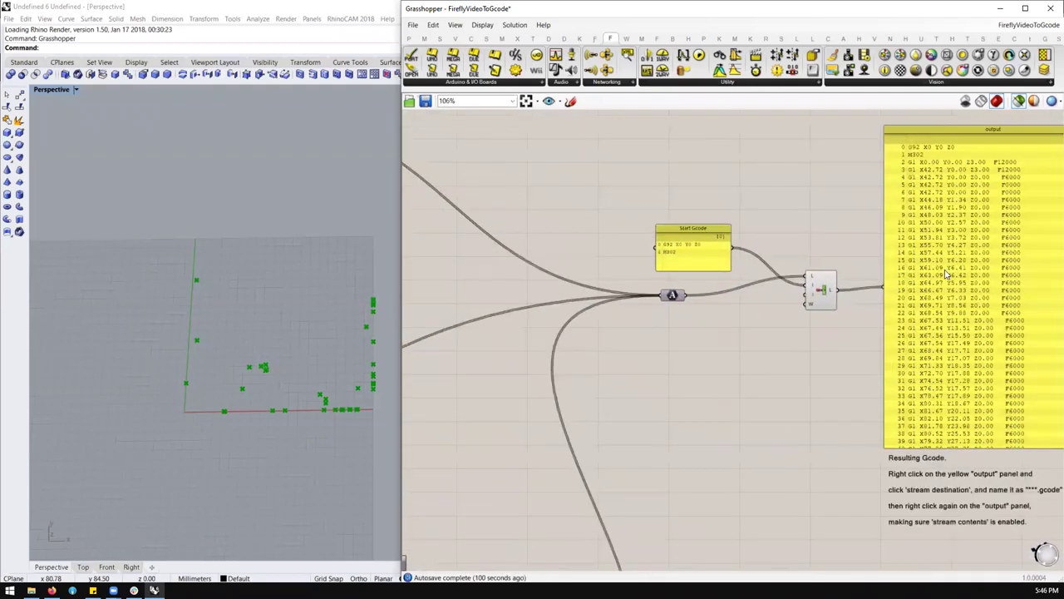
pyautogui.scroll(1, 894, 265)
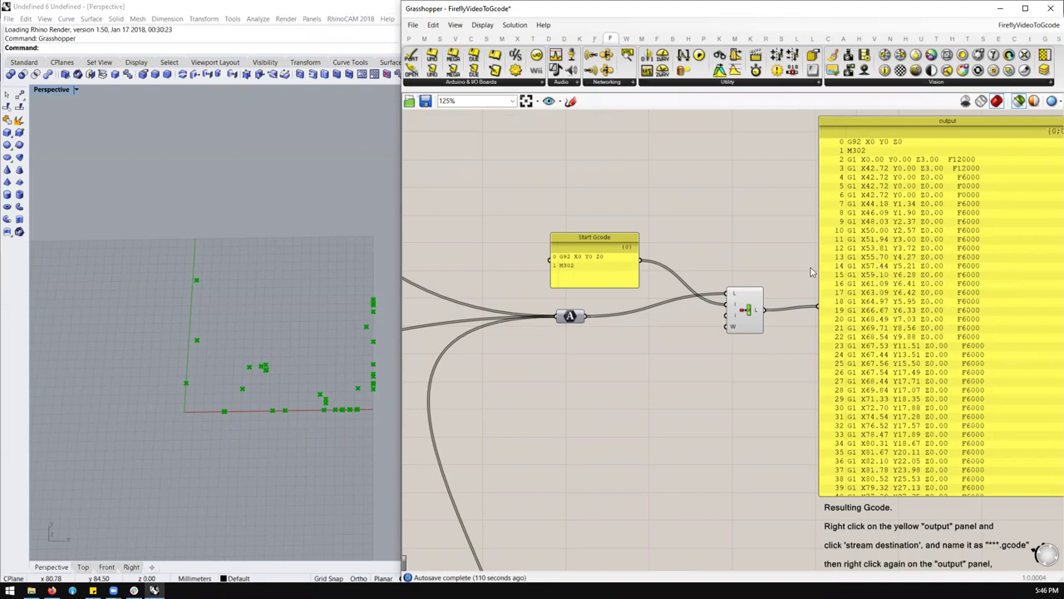
pyautogui.scroll(-2, 813, 272)
pyautogui.scroll(2, 936, 241)
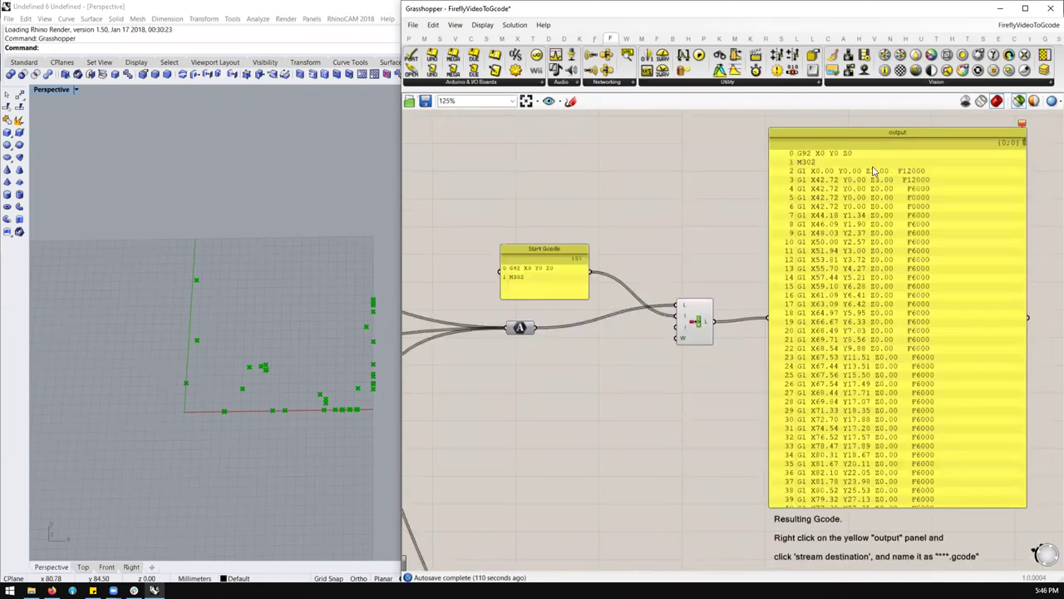
pyautogui.rightClick(877, 186)
pyautogui.click(875, 205)
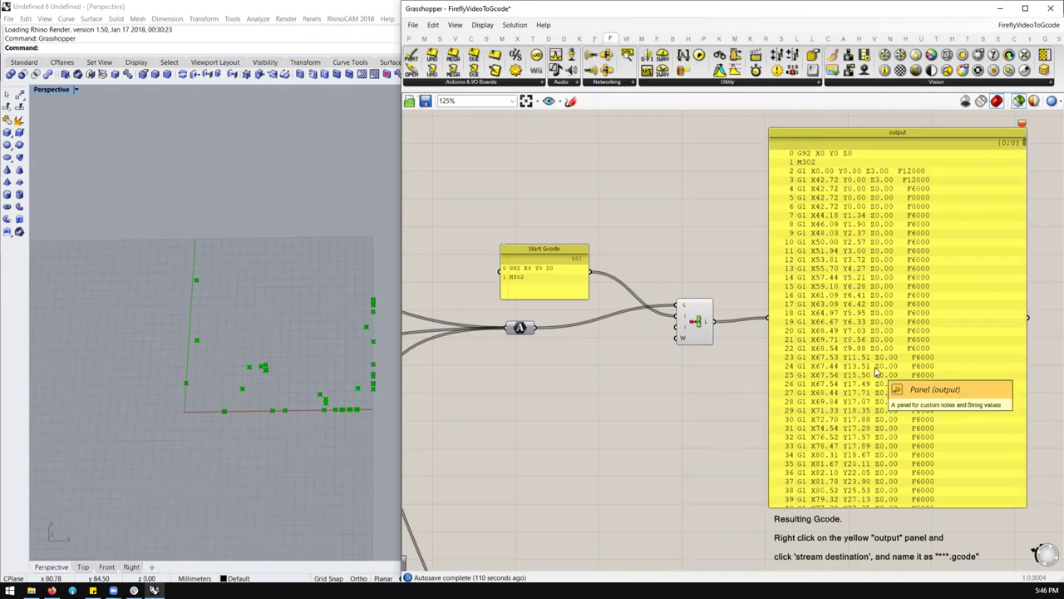
# Step: Review the overall definition and close the FireflyVideoToGcode document without saving its changes
pyautogui.scroll(-5, 927, 334)
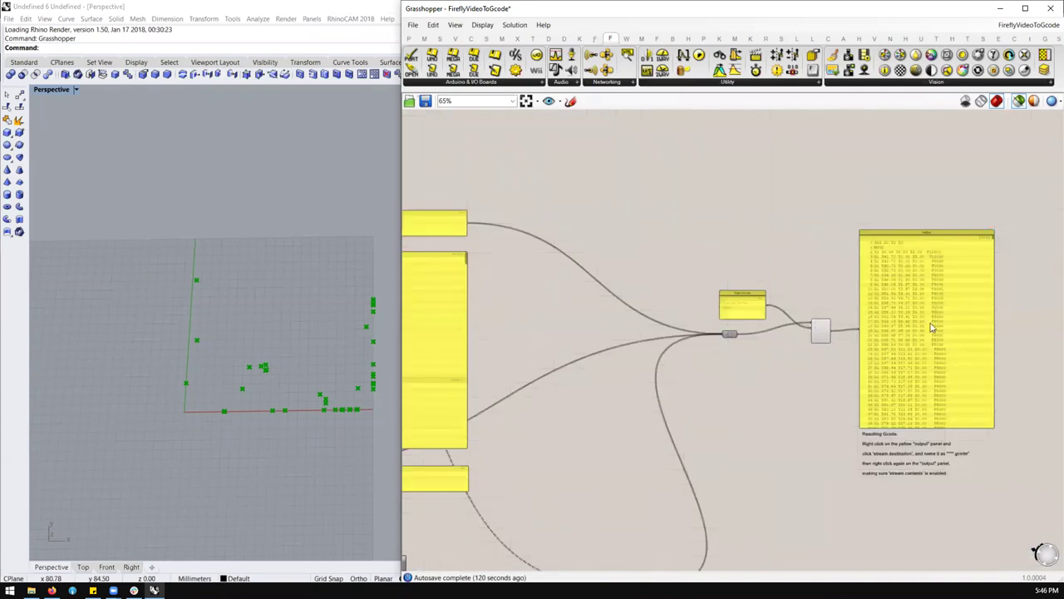
pyautogui.scroll(-3, 931, 329)
pyautogui.scroll(2, 539, 353)
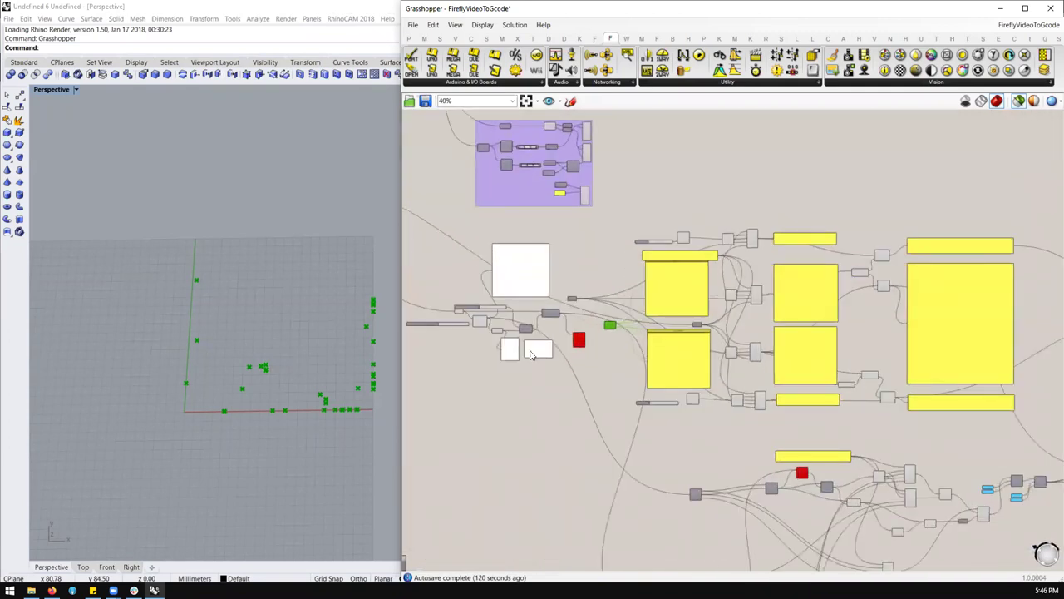
pyautogui.scroll(3, 455, 296)
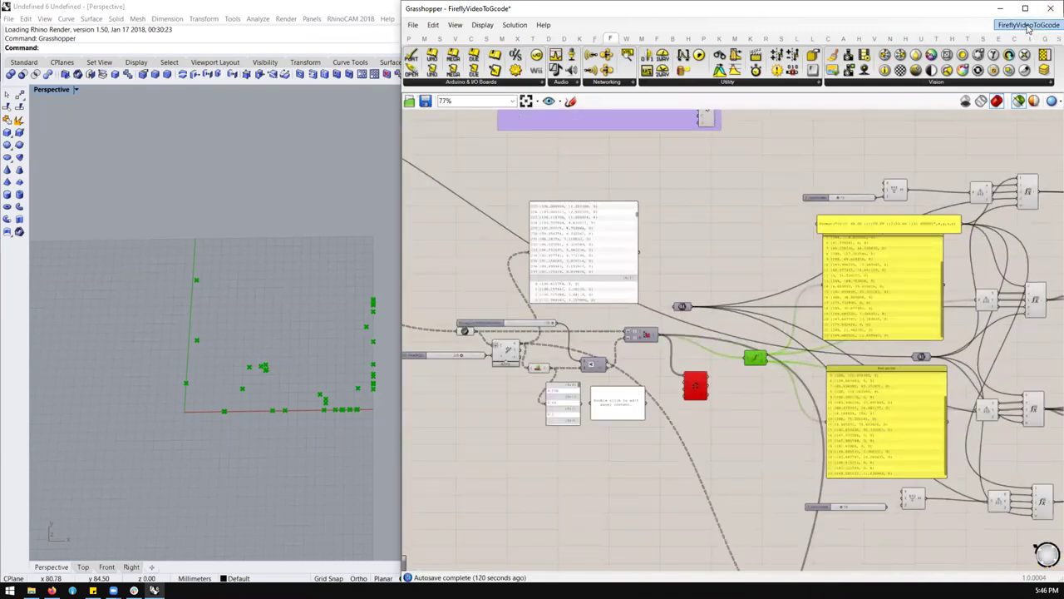
pyautogui.moveTo(1029, 28)
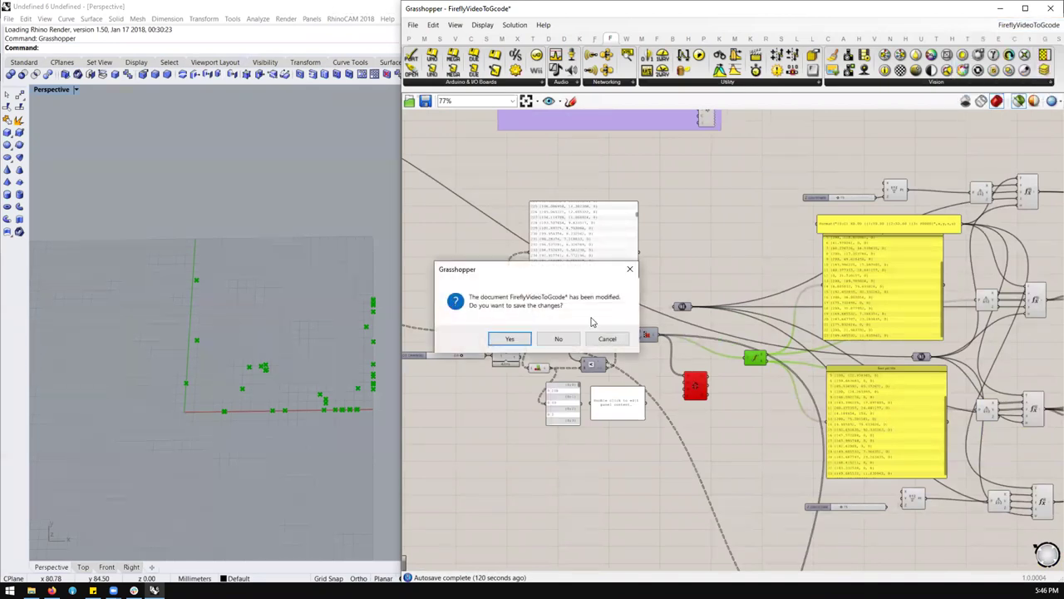
pyautogui.click(559, 339)
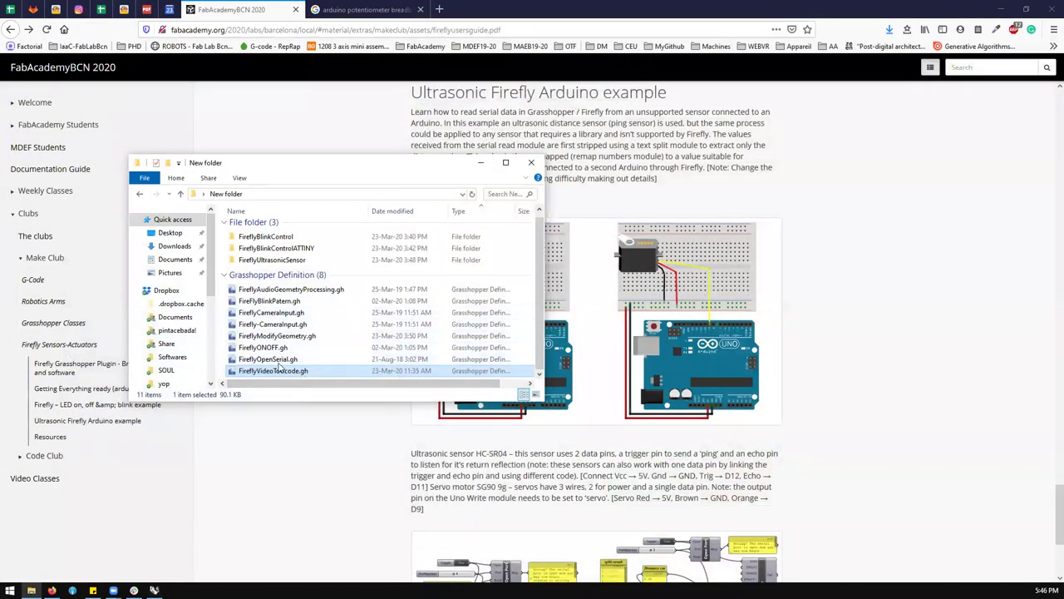
# Step: Switch to the file folder and open FireflyModifyGeometry.gh in Grasshopper
pyautogui.click(275, 358)
pyautogui.click(276, 337)
pyautogui.moveTo(277, 336); pyautogui.dragTo(186, 213)
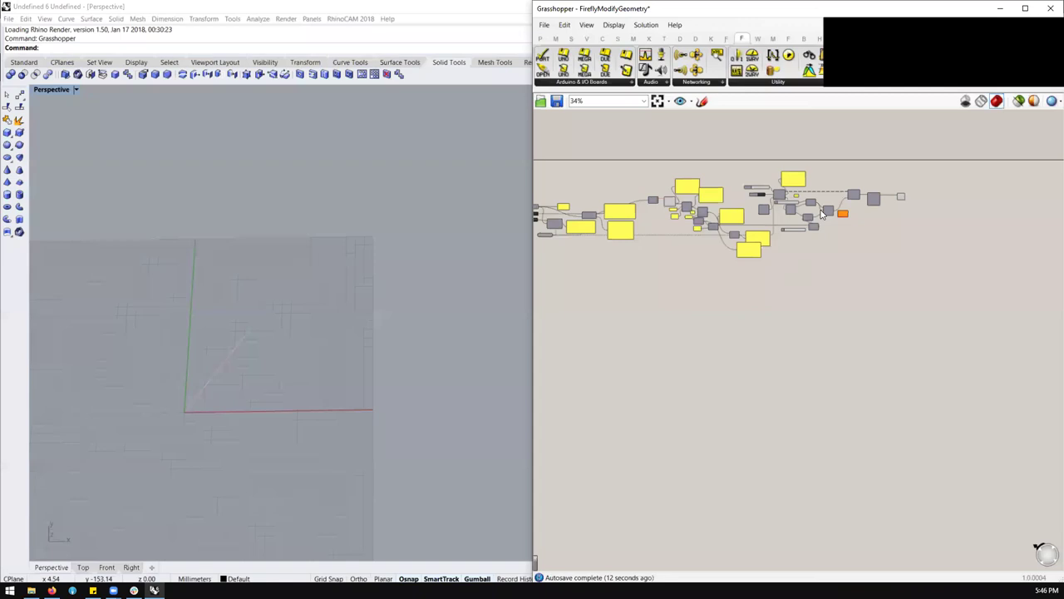
# Step: Open the Arduino serial port and start reading data by setting both the Open and Start toggles to True
pyautogui.scroll(6, 822, 214)
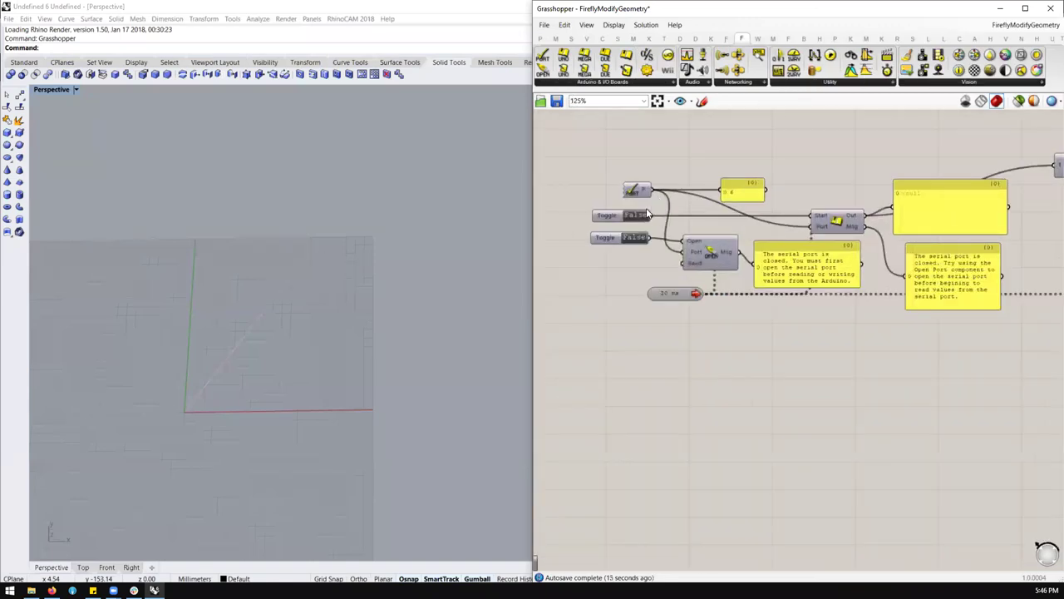
pyautogui.scroll(1, 648, 214)
pyautogui.doubleClick(635, 217)
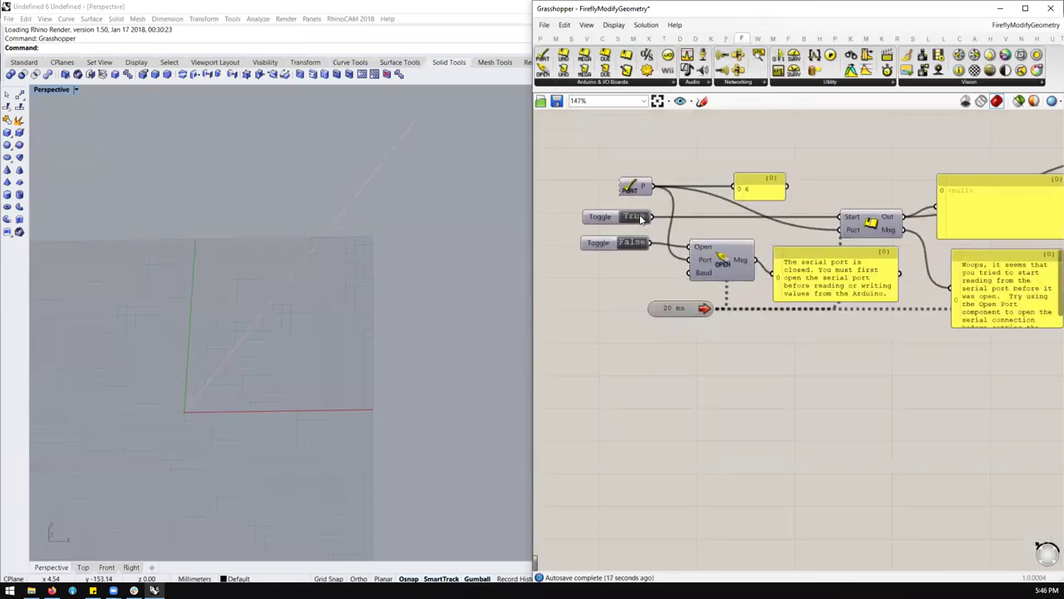
pyautogui.doubleClick(639, 217)
pyautogui.doubleClick(631, 243)
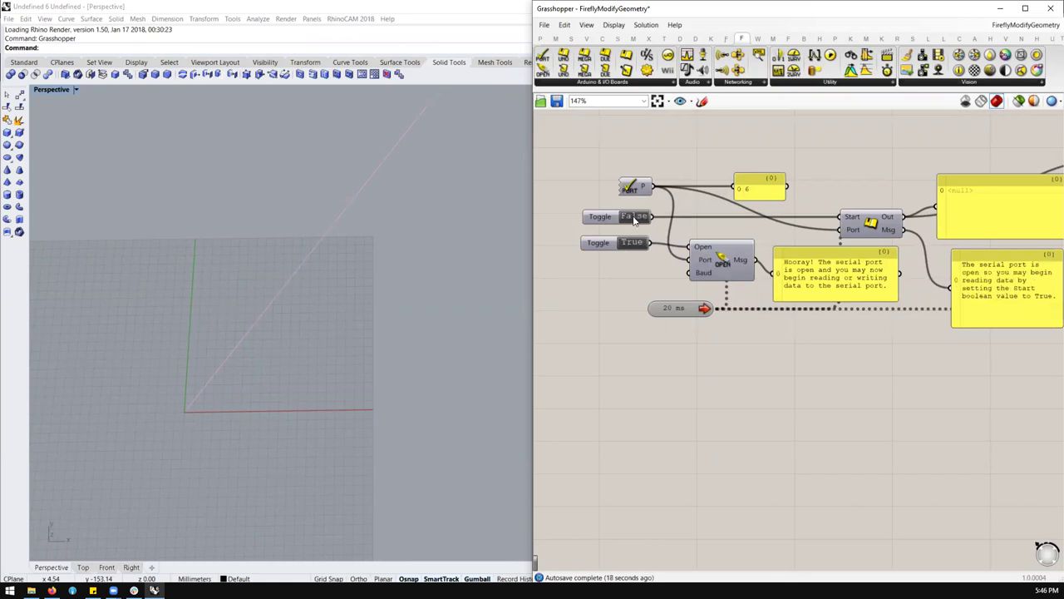
pyautogui.scroll(-4, 875, 224)
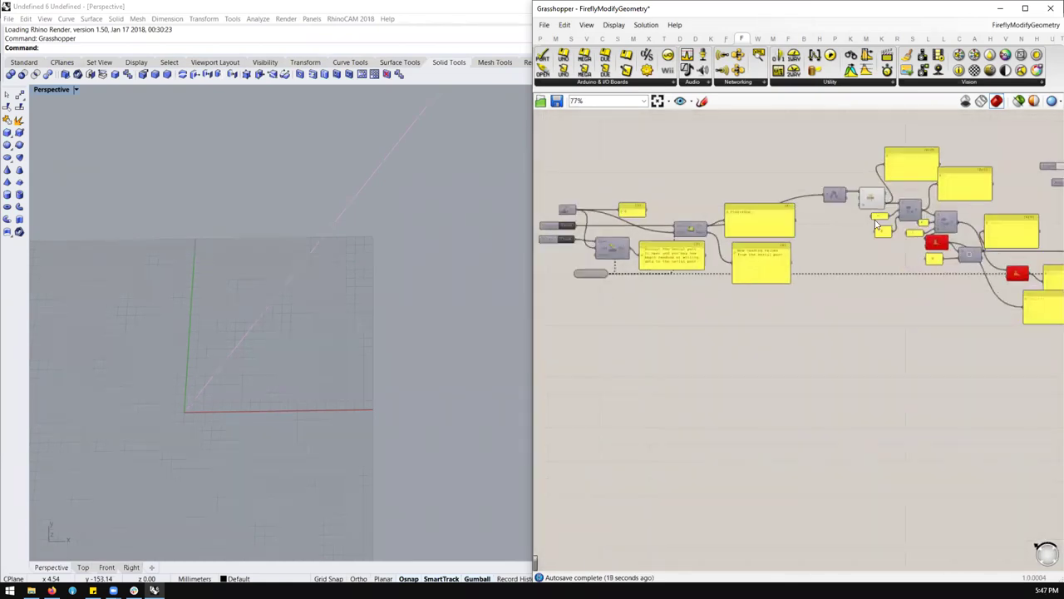
# Step: Delete the text-splitting, text-replacement and equality components with their attached panels that follow the serial read output
pyautogui.scroll(4, 875, 225)
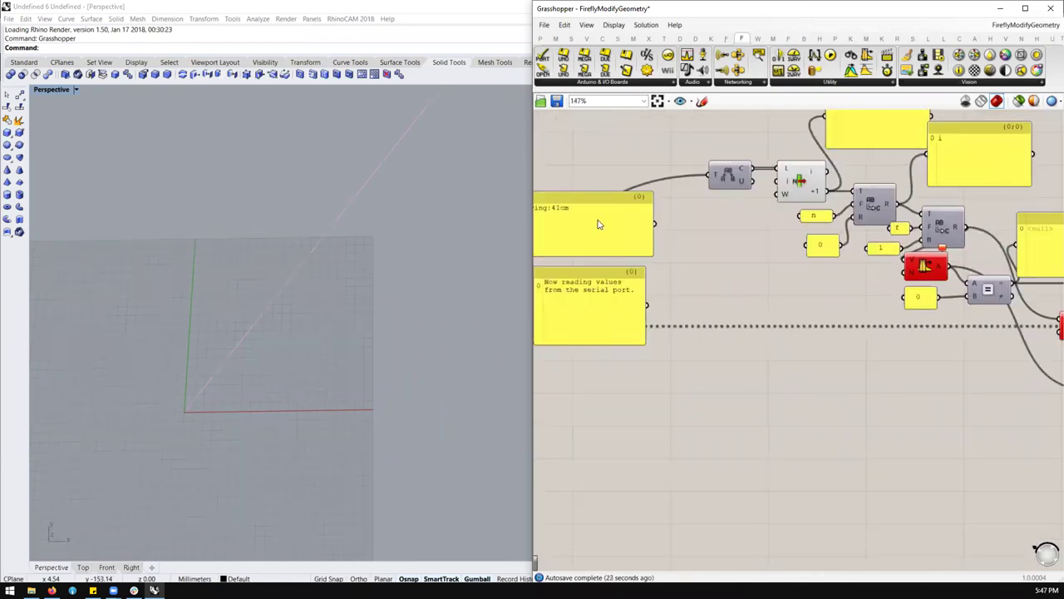
pyautogui.scroll(-3, 597, 223)
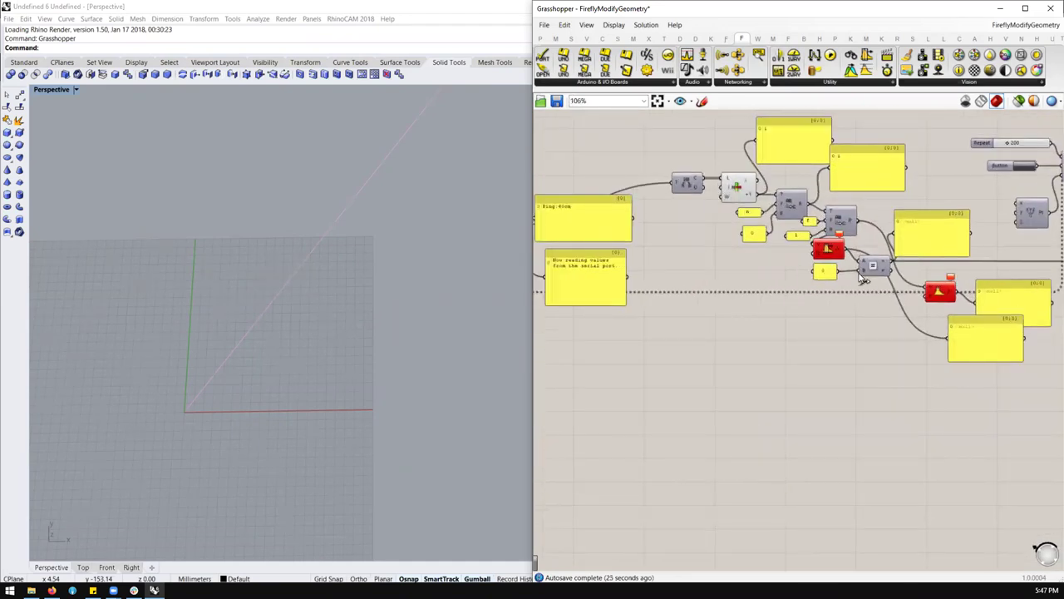
pyautogui.scroll(-1, 736, 333)
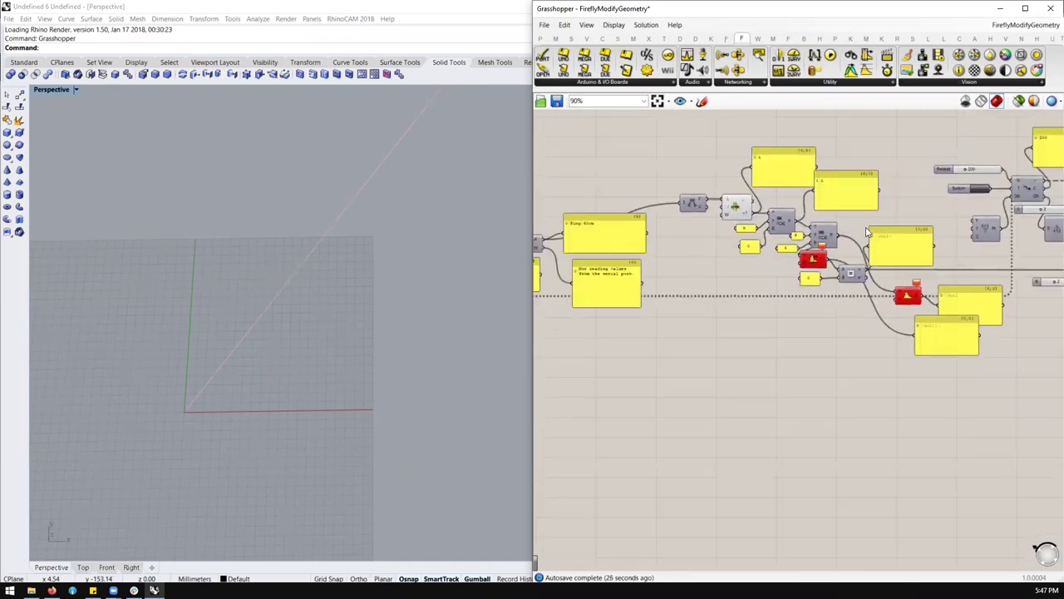
pyautogui.scroll(1, 898, 191)
pyautogui.moveTo(907, 160); pyautogui.dragTo(655, 292)
pyautogui.press('Delete')
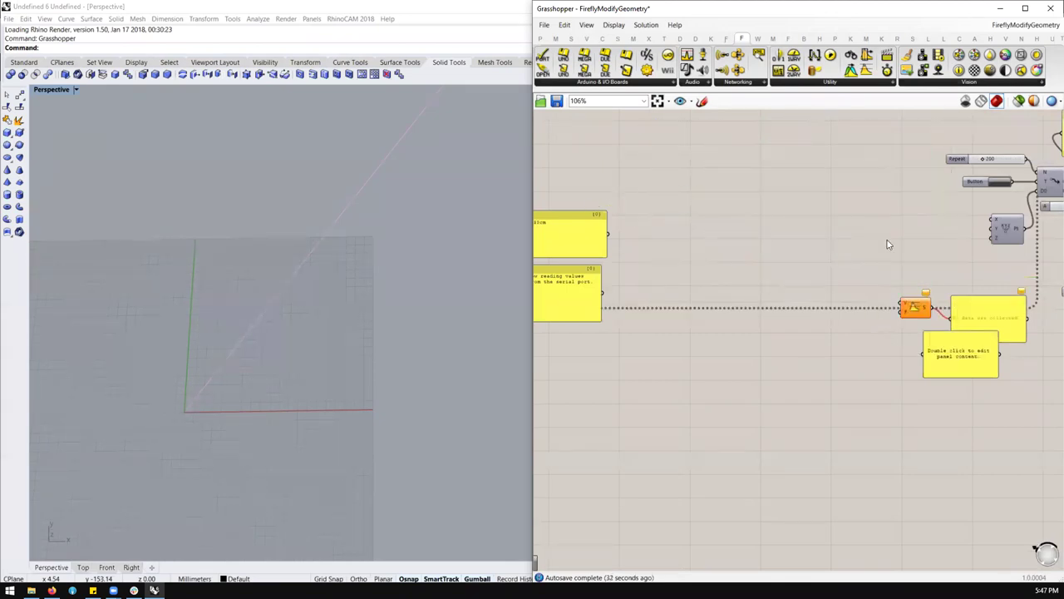
# Step: Duplicate the Loop Start and Loop End components together with the Repeat slider and its button
pyautogui.scroll(-3, 827, 255)
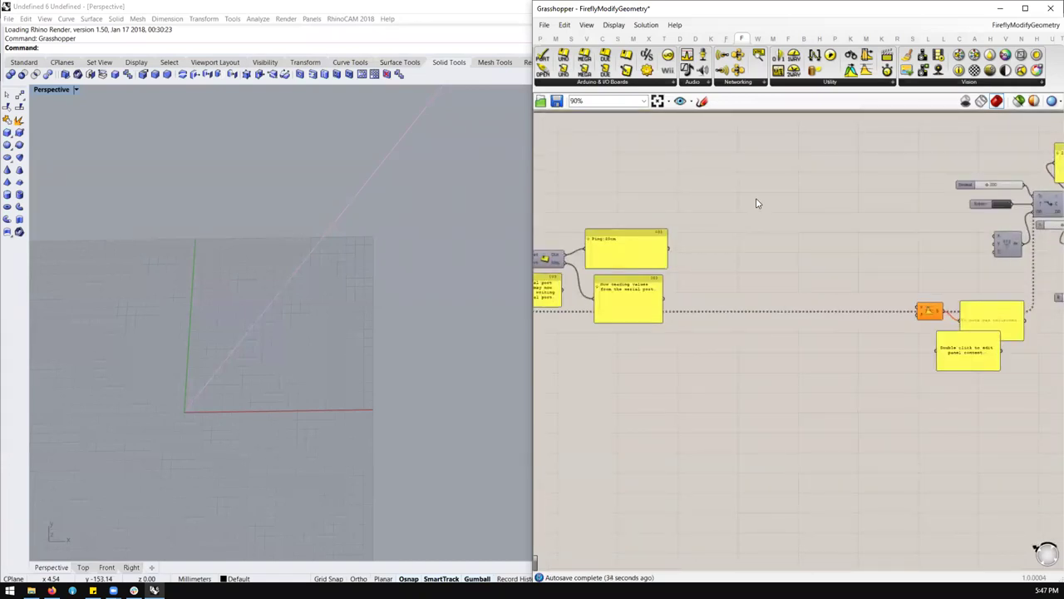
pyautogui.scroll(-3, 832, 233)
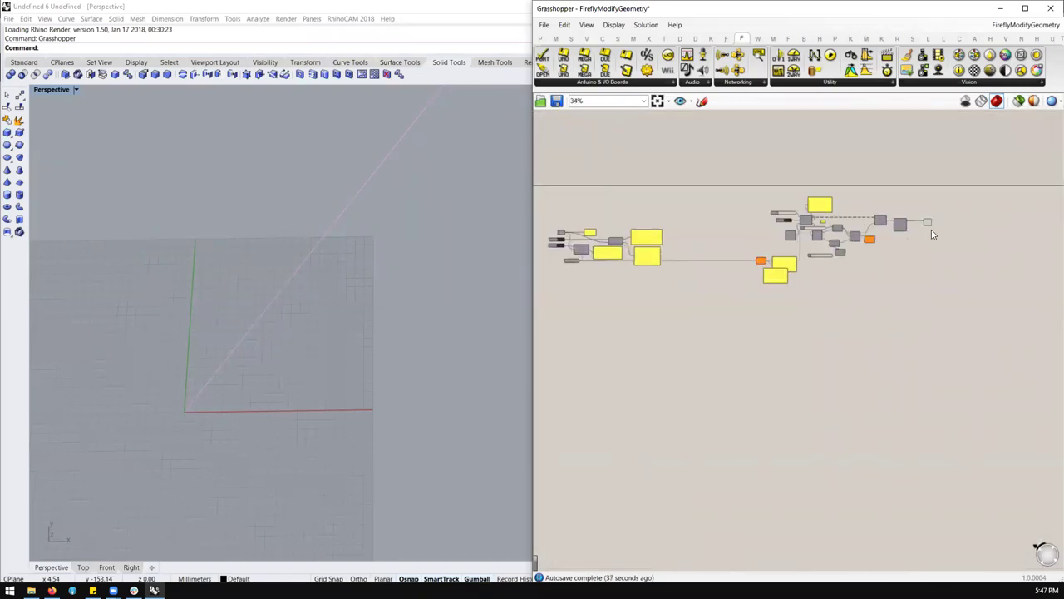
pyautogui.scroll(2, 798, 216)
pyautogui.scroll(1, 802, 212)
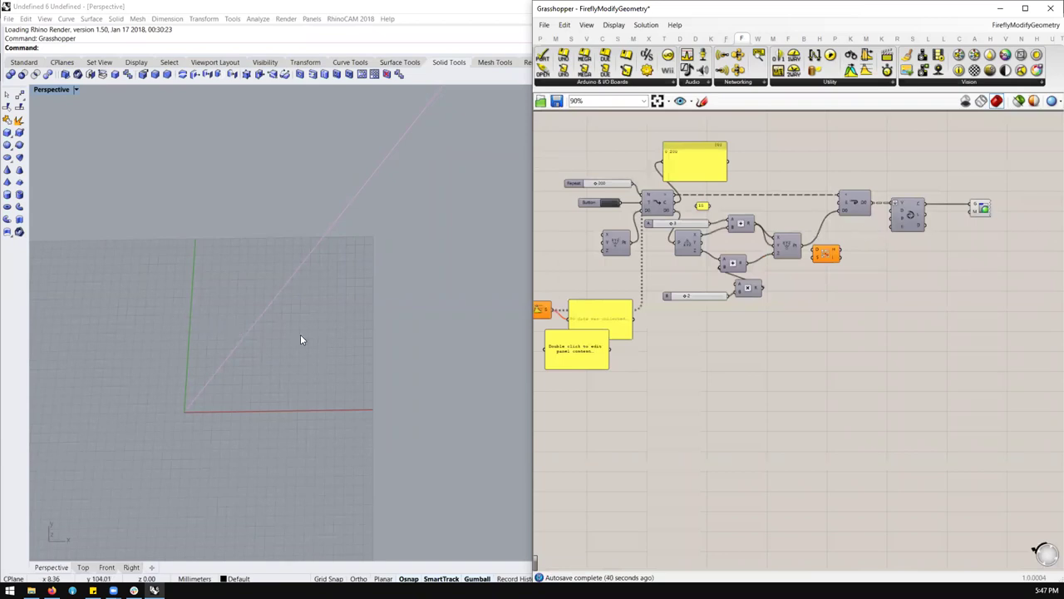
pyautogui.click(854, 202)
pyautogui.keyDown('shift'); pyautogui.click(657, 202); pyautogui.keyUp('shift')
pyautogui.keyDown('shift'); pyautogui.click(590, 202); pyautogui.keyUp('shift')
pyautogui.keyDown('shift'); pyautogui.click(582, 183); pyautogui.keyUp('shift')
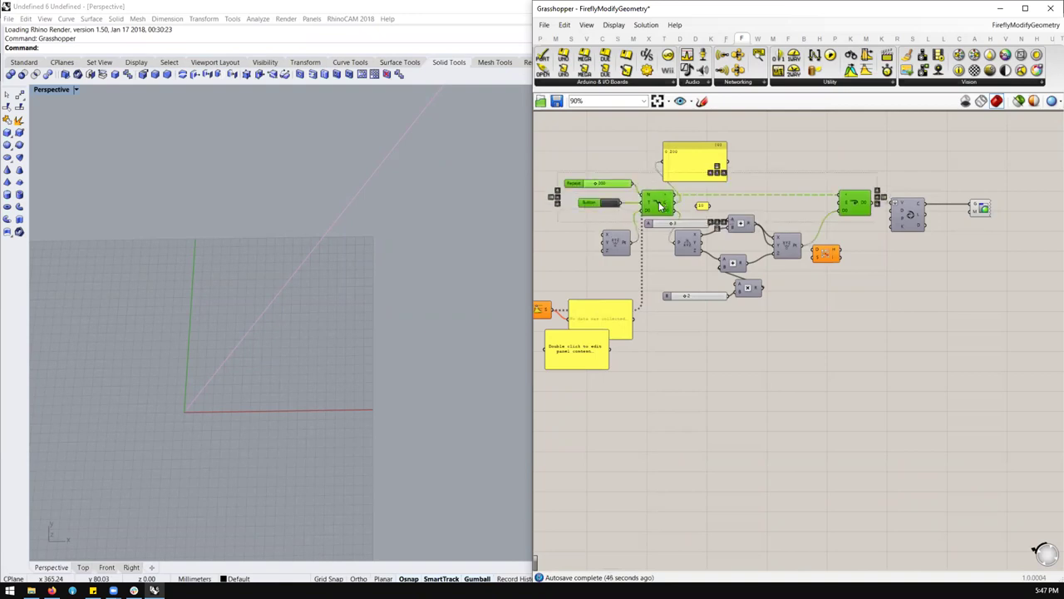
pyautogui.hotkey('ctrl', 'c')
pyautogui.scroll(-5, 727, 333)
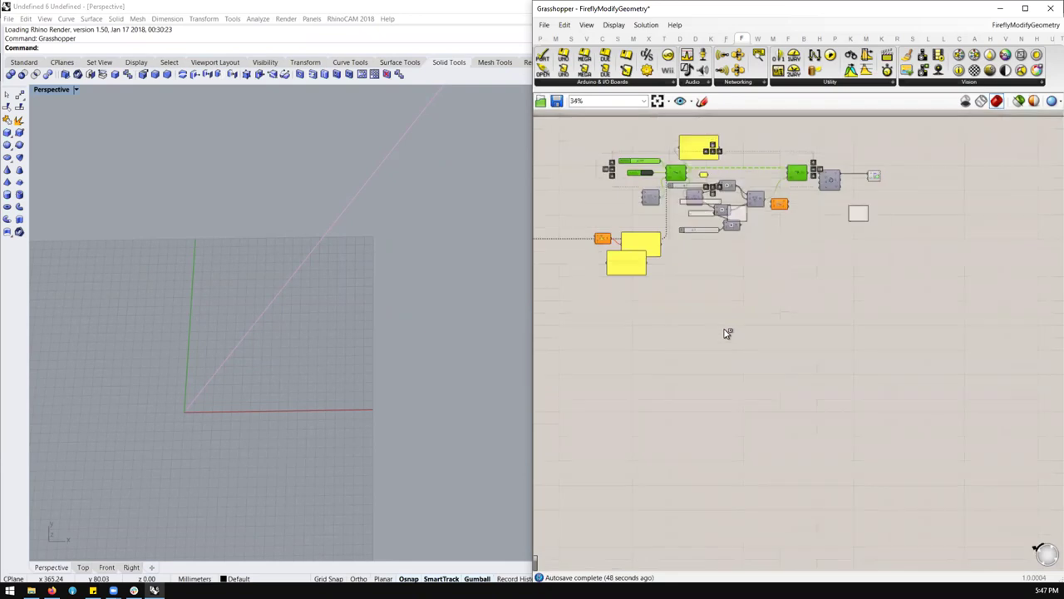
pyautogui.hotkey('ctrl', 'v')
# Step: Move the copied Loop End farther away from the copied Loop Start and enable the preview of both components
pyautogui.scroll(6, 701, 333)
pyautogui.click(672, 309)
pyautogui.scroll(-2, 671, 309)
pyautogui.scroll(2, 933, 270)
pyautogui.moveTo(907, 279); pyautogui.dragTo(977, 280)
pyautogui.moveTo(981, 230); pyautogui.dragTo(621, 394)
pyautogui.middleClick(624, 338)
pyautogui.scroll(-1, 818, 294)
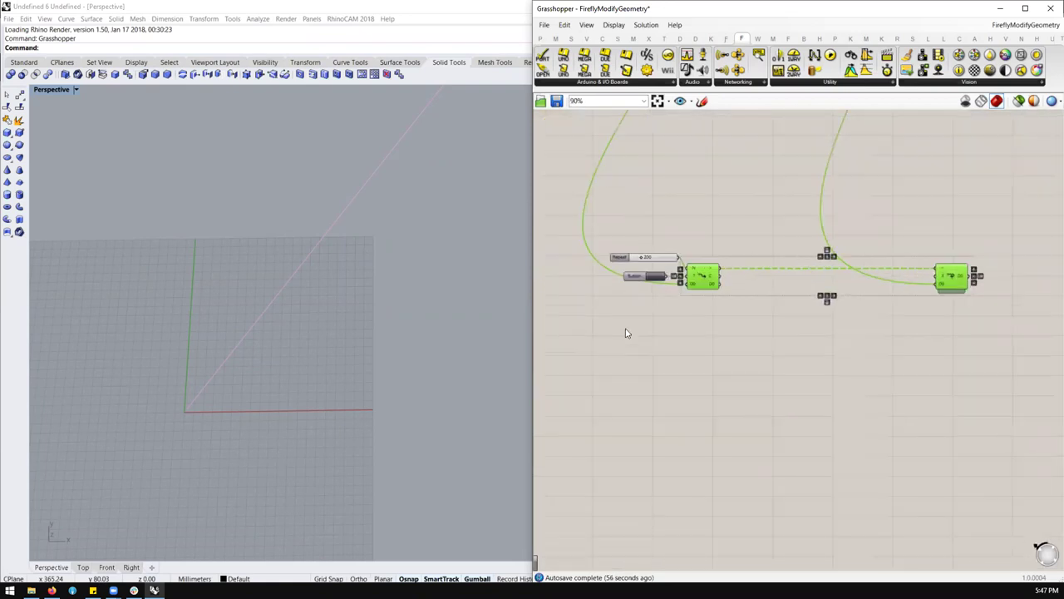
# Step: Add a panel containing 0 and feed it into the copied Loop Start's D0 input
pyautogui.doubleClick(674, 316)
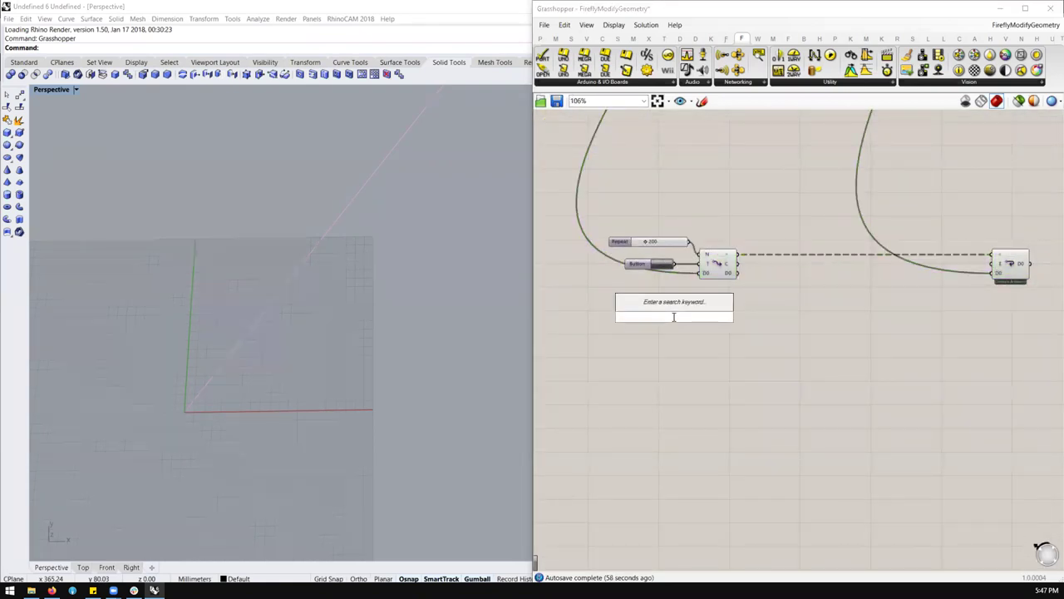
pyautogui.write('//')
pyautogui.press('Return')
pyautogui.scroll(2, 682, 316)
pyautogui.moveTo(687, 316); pyautogui.dragTo(709, 256)
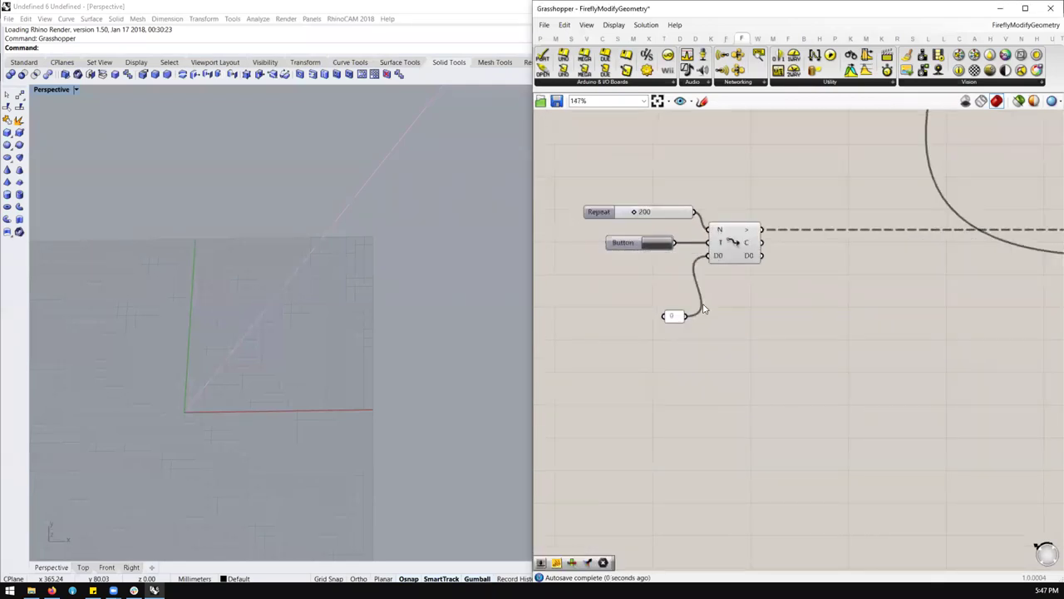
# Step: Add an Addition component inside the copied loop and feed Loop Start's D0 output into its A input
pyautogui.scroll(-1, 749, 304)
pyautogui.doubleClick(800, 292)
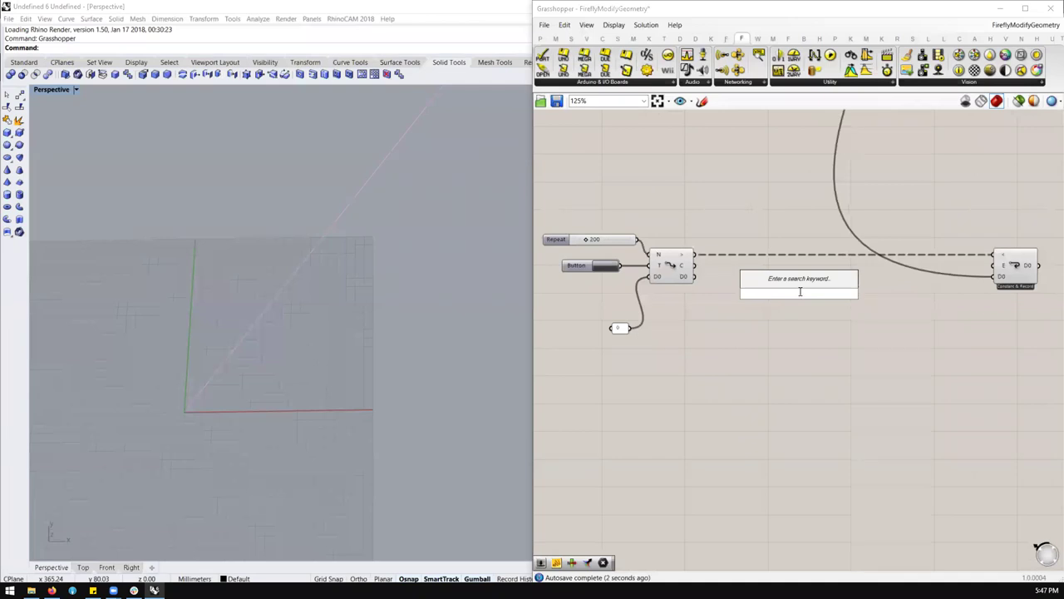
pyautogui.write('add')
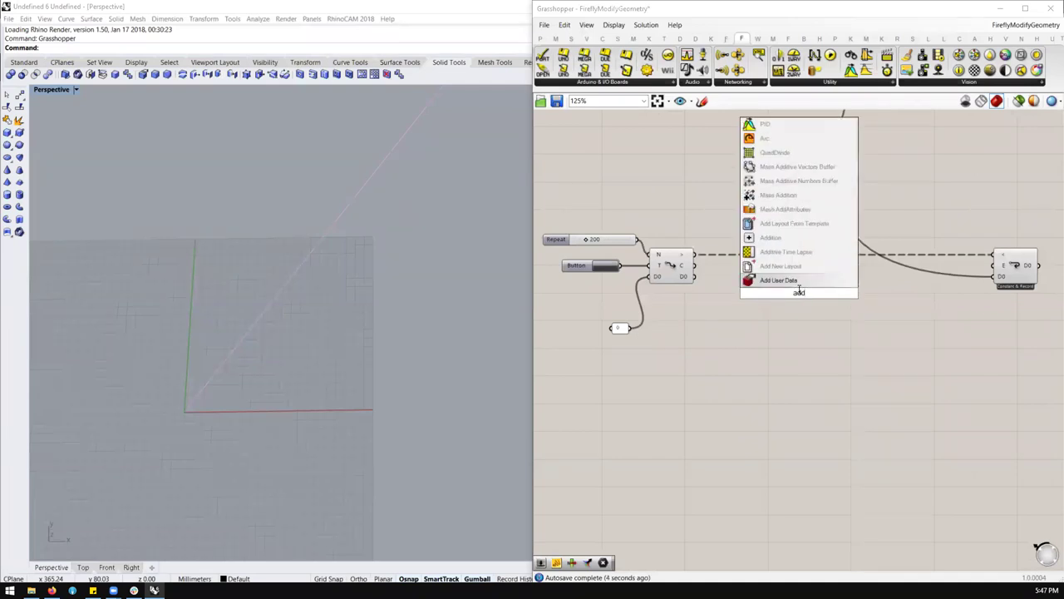
pyautogui.click(769, 238)
pyautogui.moveTo(692, 276); pyautogui.dragTo(783, 287)
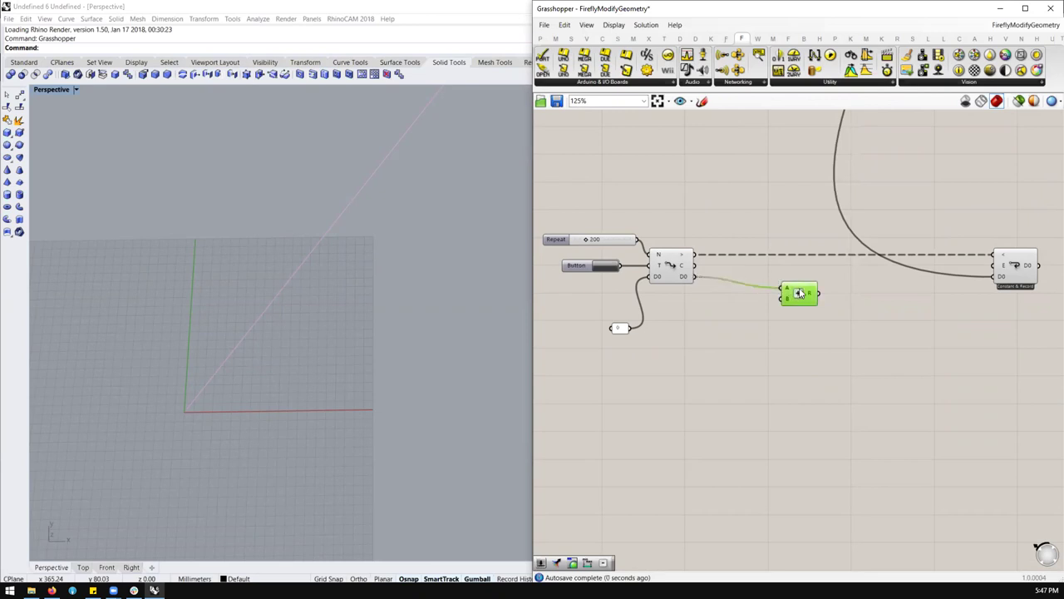
# Step: Add a value of 1 as the Addition's B input and feed the sum into the copied Loop End's D0 input
pyautogui.doubleClick(734, 332)
pyautogui.write('1')
pyautogui.press('Return')
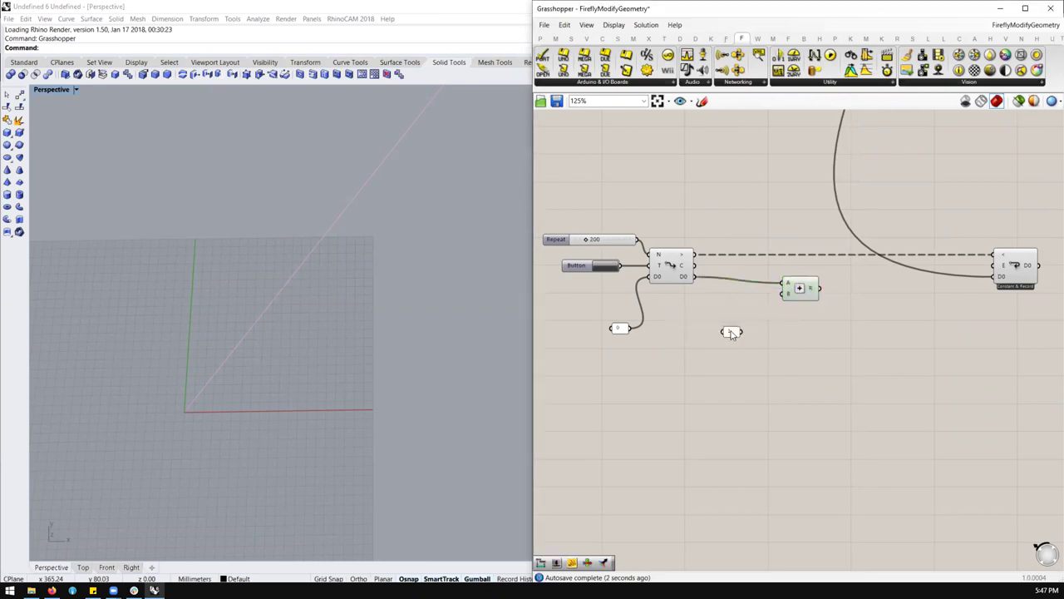
pyautogui.moveTo(742, 332); pyautogui.dragTo(998, 280)
pyautogui.click(1011, 271)
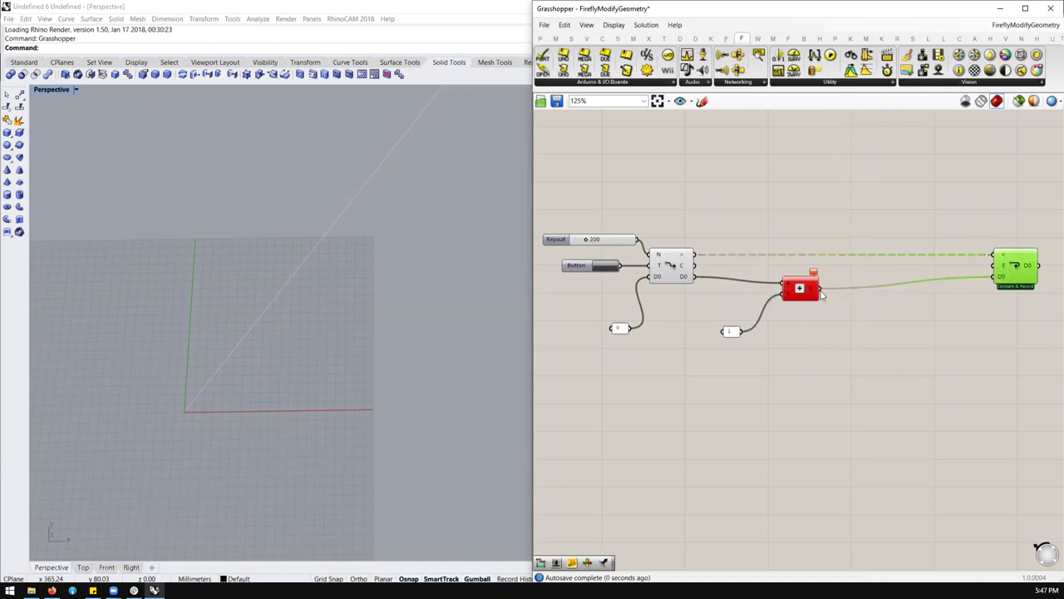
# Step: Check the Addition component's error and replace its B input with a new panel containing 1
pyautogui.moveTo(816, 276)
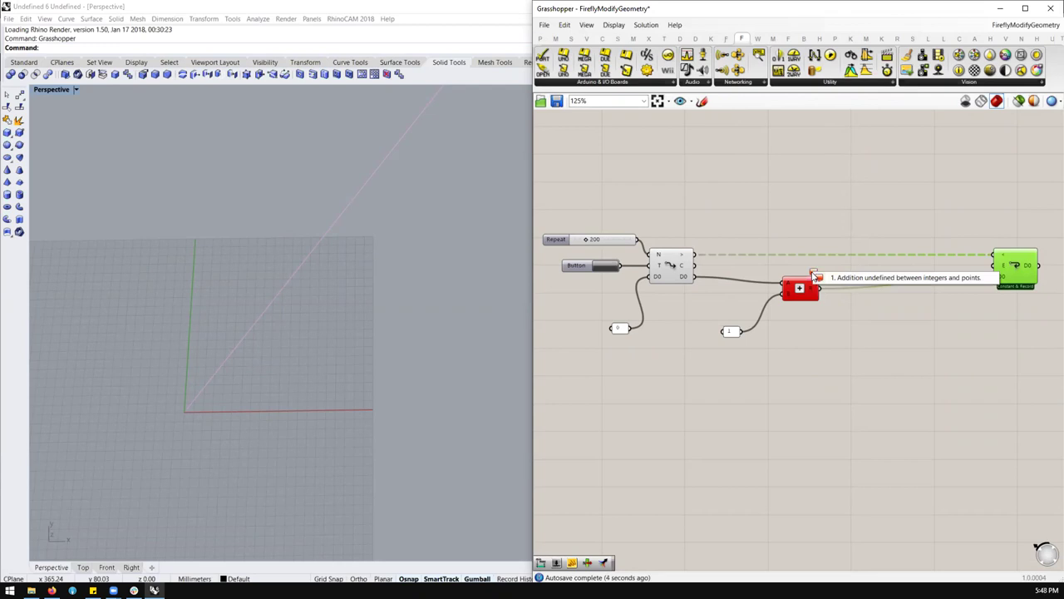
pyautogui.doubleClick(739, 354)
pyautogui.write('1')
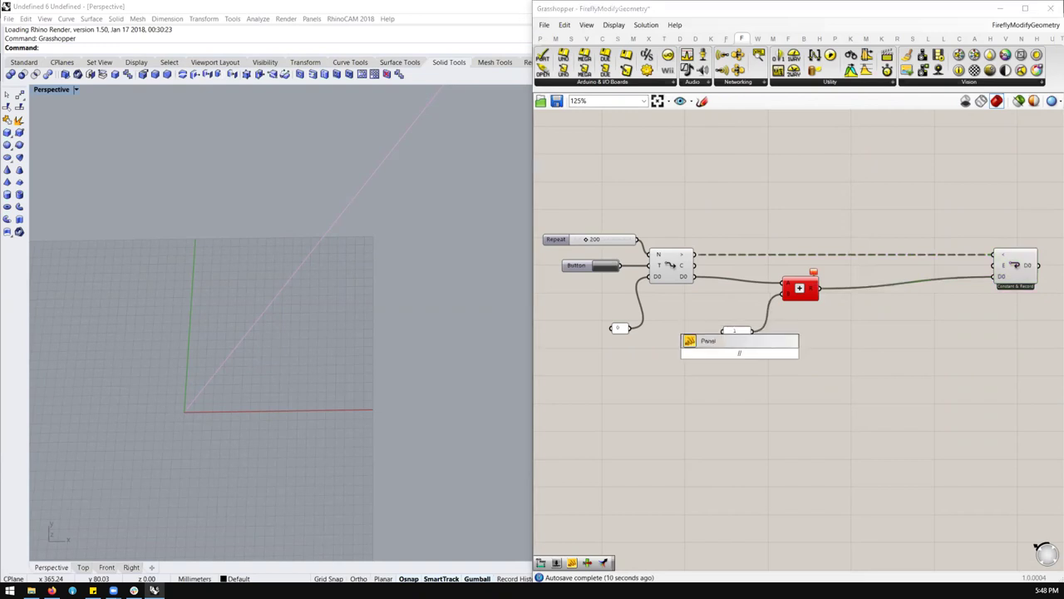
pyautogui.press('Return')
pyautogui.moveTo(751, 353); pyautogui.dragTo(782, 293)
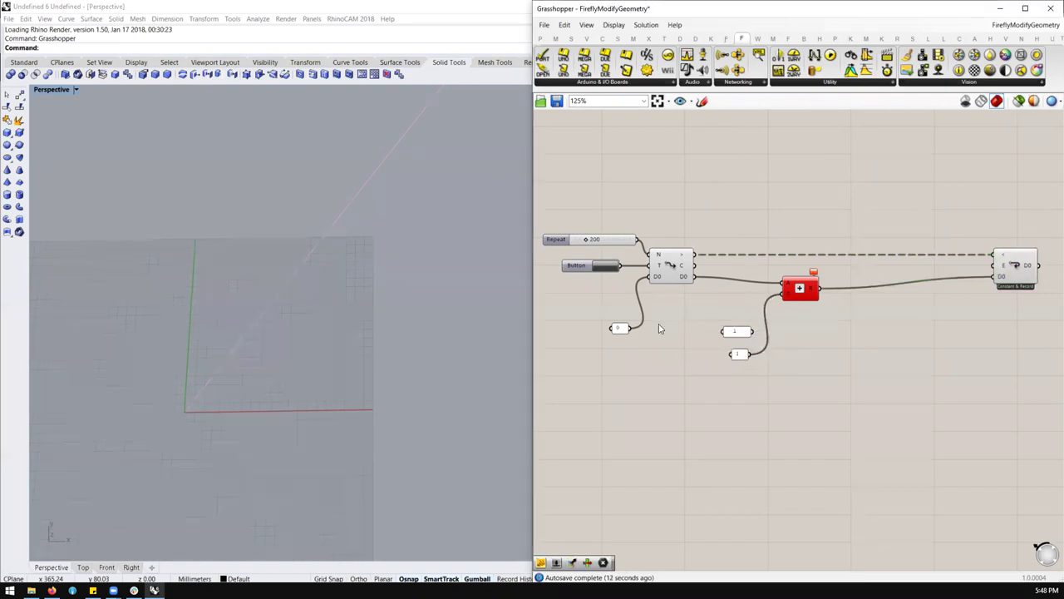
# Step: Replace Loop Start's D0 input with a new panel containing 0 and trigger the loop
pyautogui.doubleClick(624, 349)
pyautogui.write('0')
pyautogui.press('Return')
pyautogui.moveTo(636, 352); pyautogui.dragTo(650, 276)
pyautogui.click(609, 268)
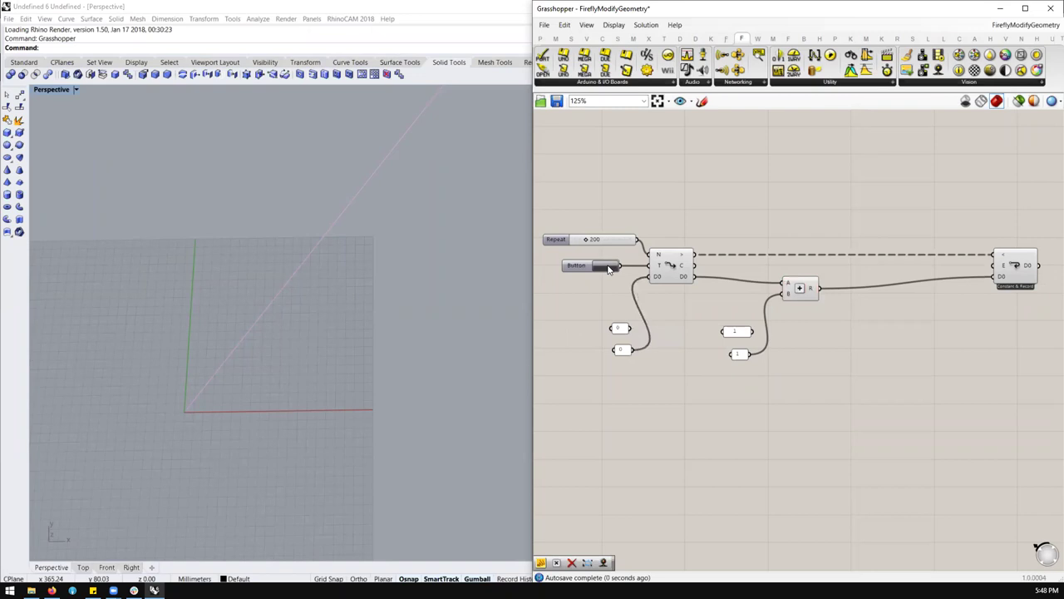
# Step: Delete the two disconnected value inputs, 1 and 0, left below the copied loop
pyautogui.click(736, 334)
pyautogui.press('Delete')
pyautogui.click(620, 328)
pyautogui.press('Delete')
pyautogui.scroll(-2, 671, 289)
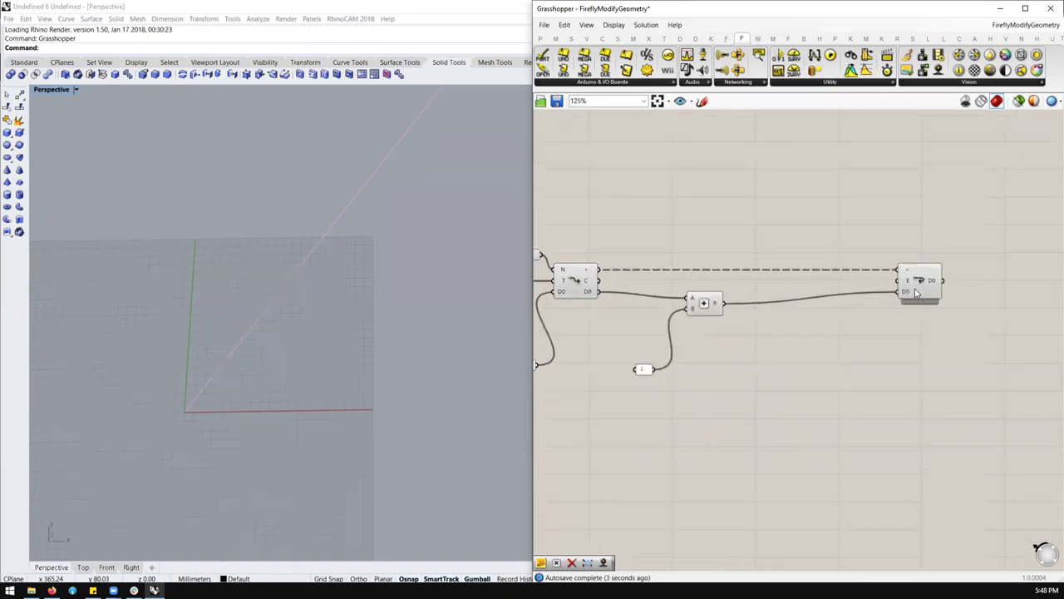
pyautogui.scroll(2, 665, 289)
# Step: Widen the Grasshopper window over the Rhino viewport to make more room for the loop example
pyautogui.moveTo(586, 345); pyautogui.dragTo(570, 403)
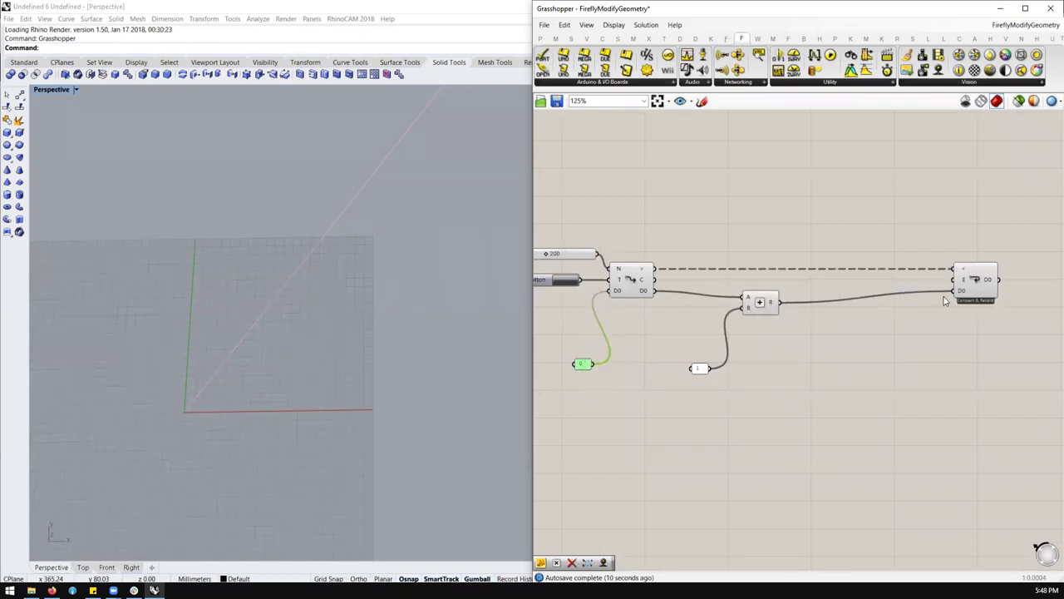
pyautogui.moveTo(771, 296); pyautogui.dragTo(799, 301, button='right')
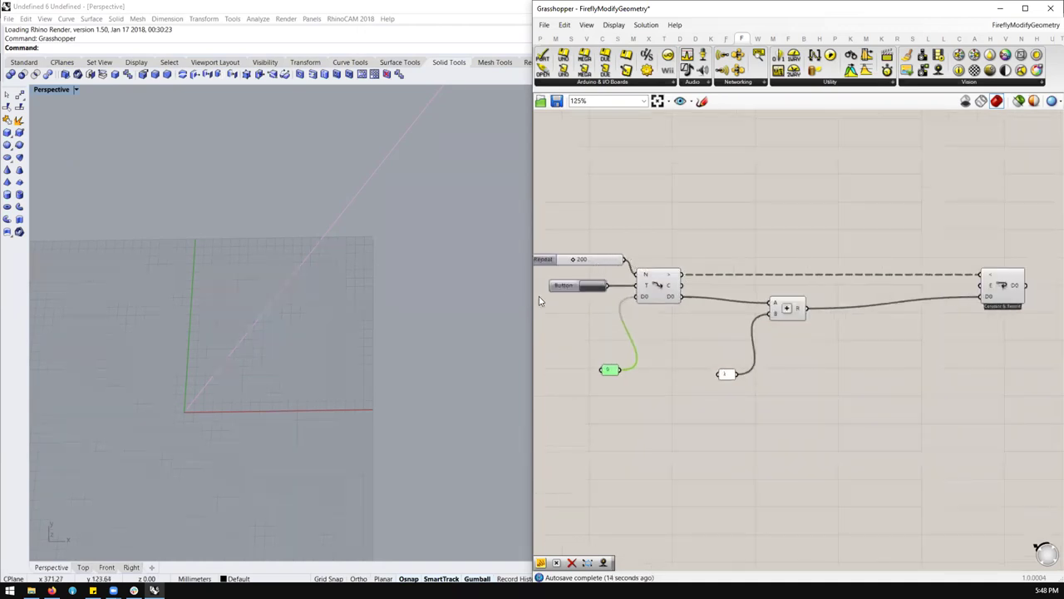
pyautogui.moveTo(465, 318); pyautogui.dragTo(345, 320)
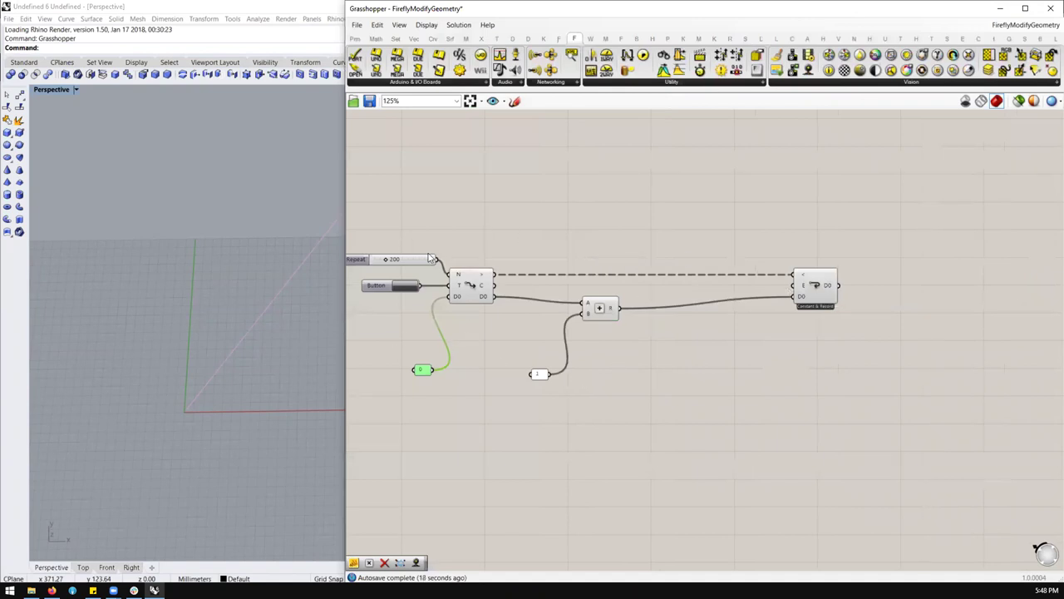
# Step: Add a panel after the copied Loop End and connect it to the D0 output
pyautogui.click(902, 288)
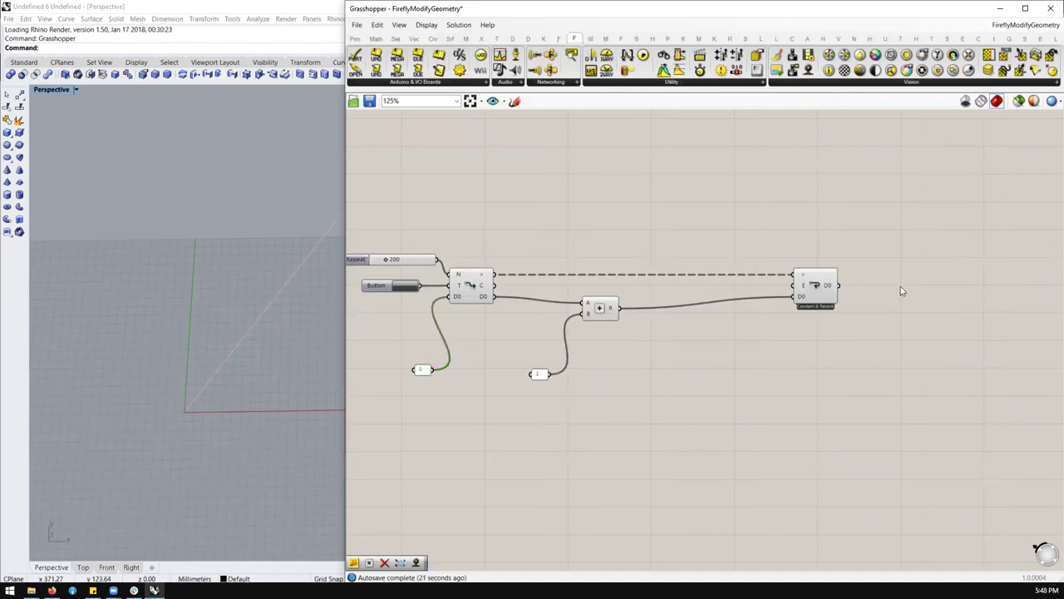
pyautogui.doubleClick(898, 290)
pyautogui.write('panel')
pyautogui.press('Return')
pyautogui.moveTo(853, 286); pyautogui.dragTo(887, 293)
# Step: Turn off Record data on the copied Loop End and run the loop again
pyautogui.rightClick(823, 291)
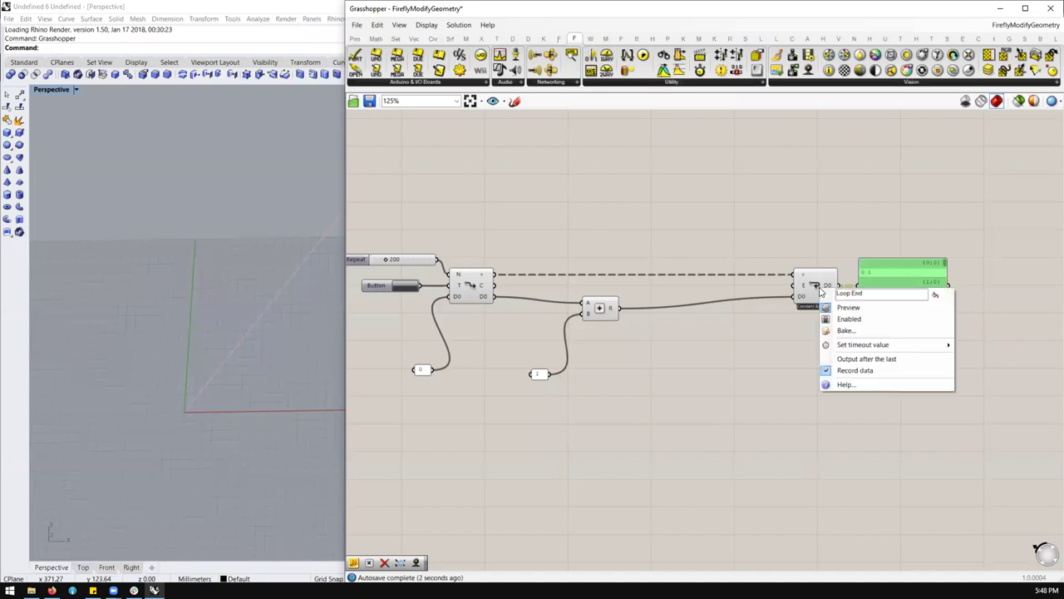
pyautogui.click(870, 370)
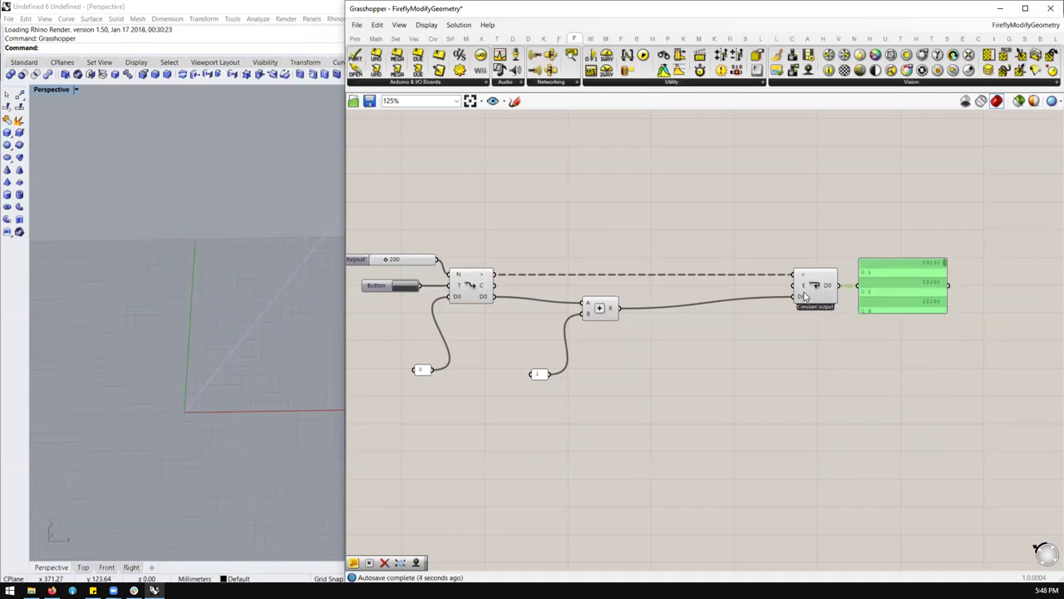
pyautogui.click(399, 287)
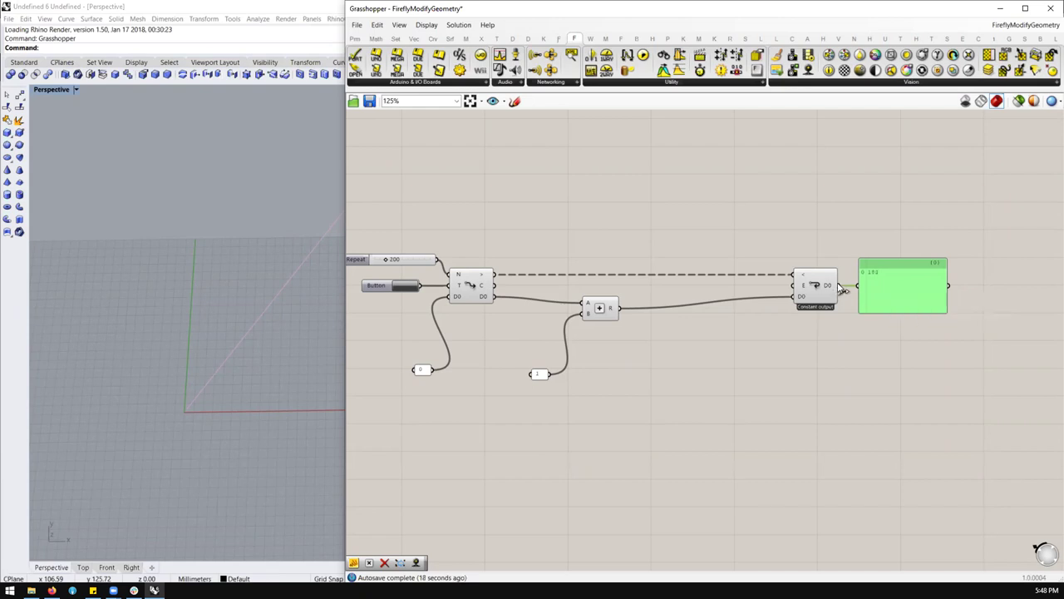
# Step: Delete the entire copied loop example, including its slider, button, Addition component and panels
pyautogui.scroll(-2, 965, 331)
pyautogui.scroll(2, 874, 296)
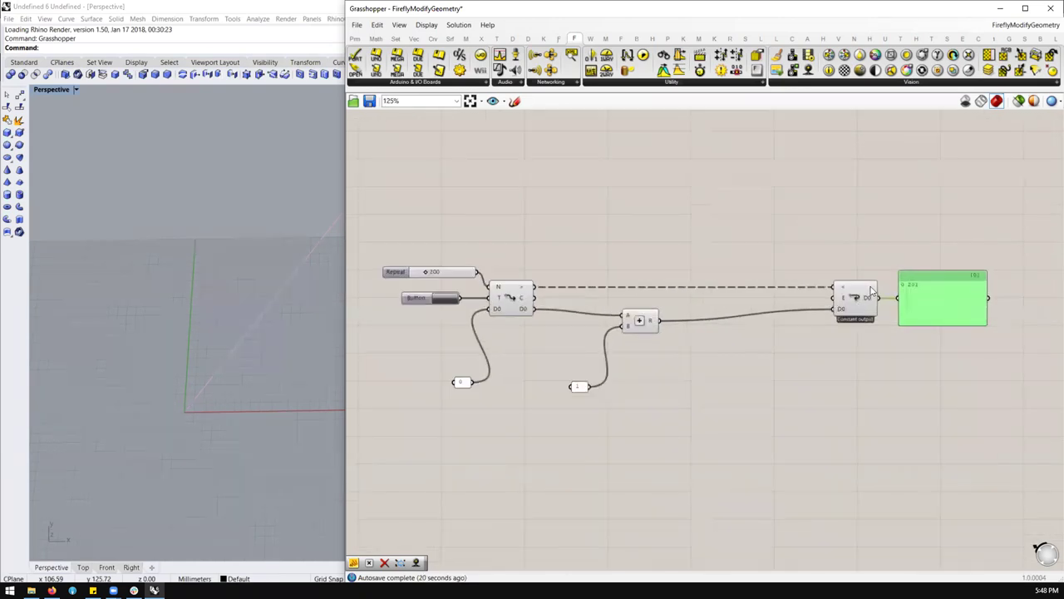
pyautogui.moveTo(937, 204); pyautogui.dragTo(409, 406)
pyautogui.press('Delete')
pyautogui.scroll(-5, 748, 362)
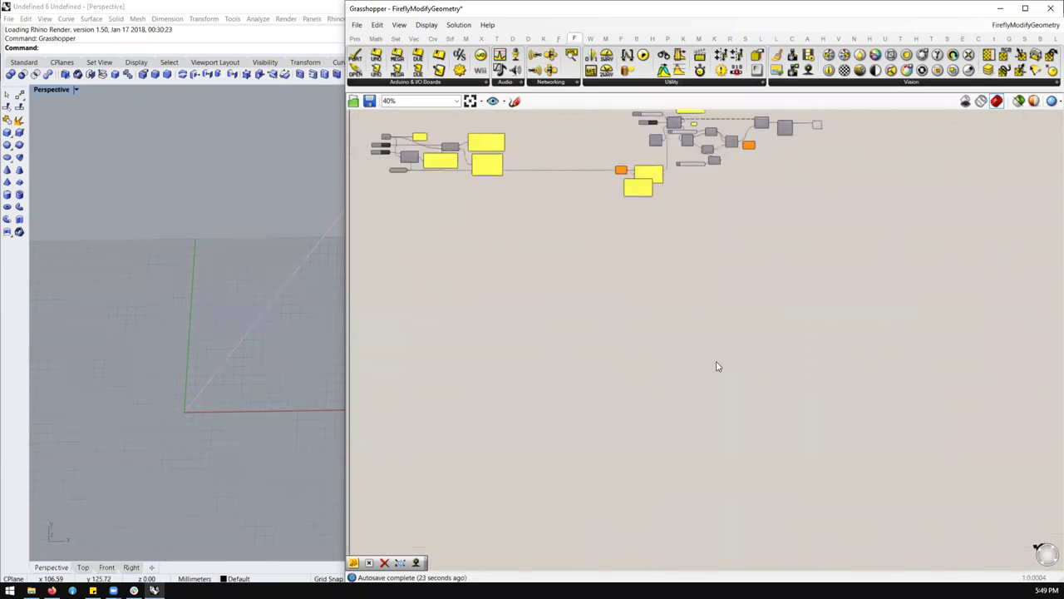
# Step: Move the panel showing the Ping reading above the serial read component to clear space beside it
pyautogui.moveTo(199, 374); pyautogui.dragTo(114, 426, button='right')
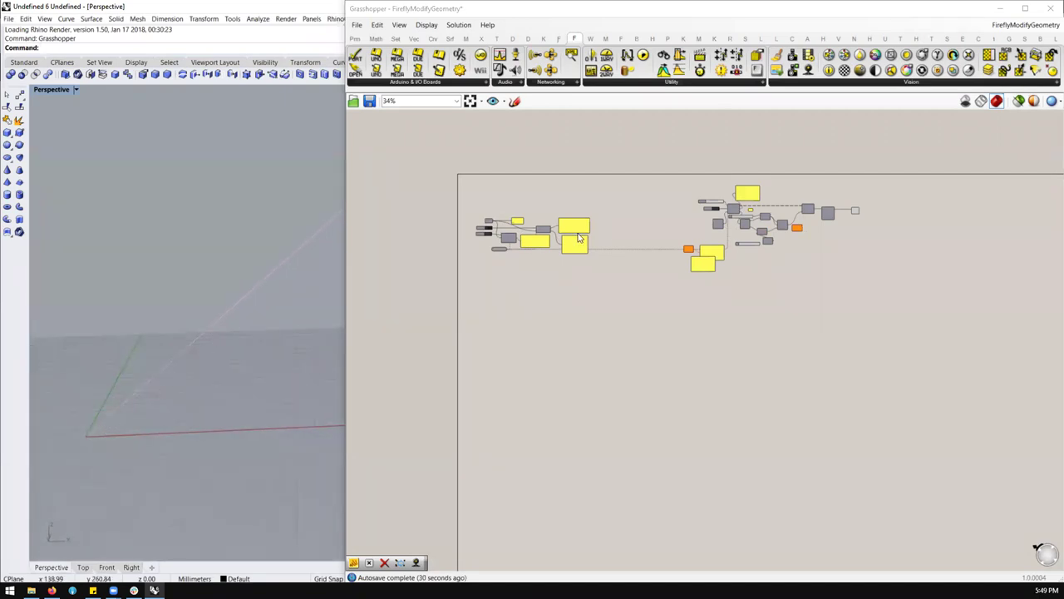
pyautogui.scroll(5, 532, 243)
pyautogui.scroll(1, 683, 187)
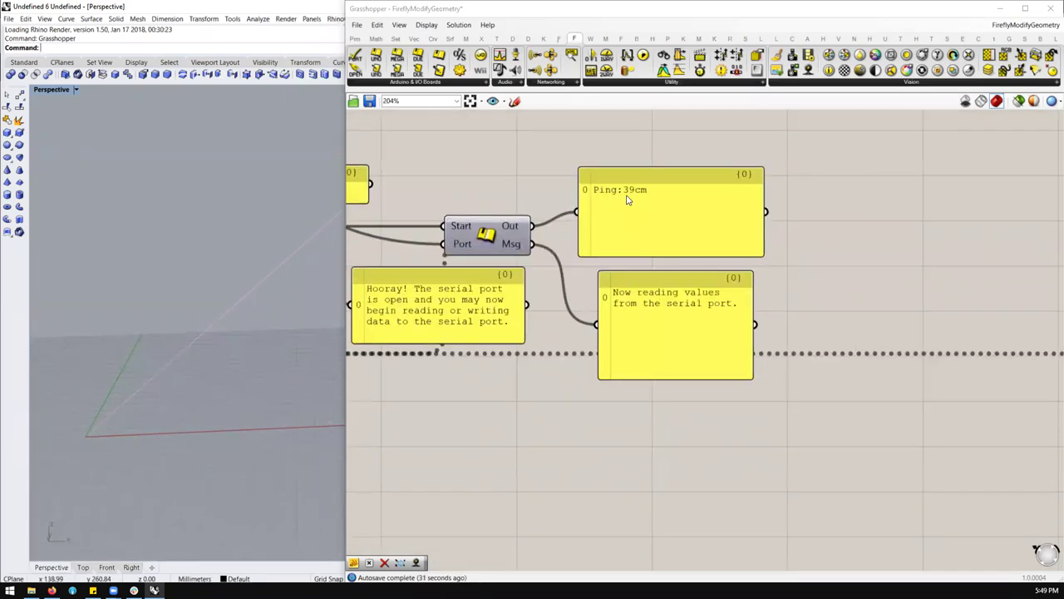
pyautogui.scroll(-2, 628, 199)
pyautogui.scroll(1, 611, 264)
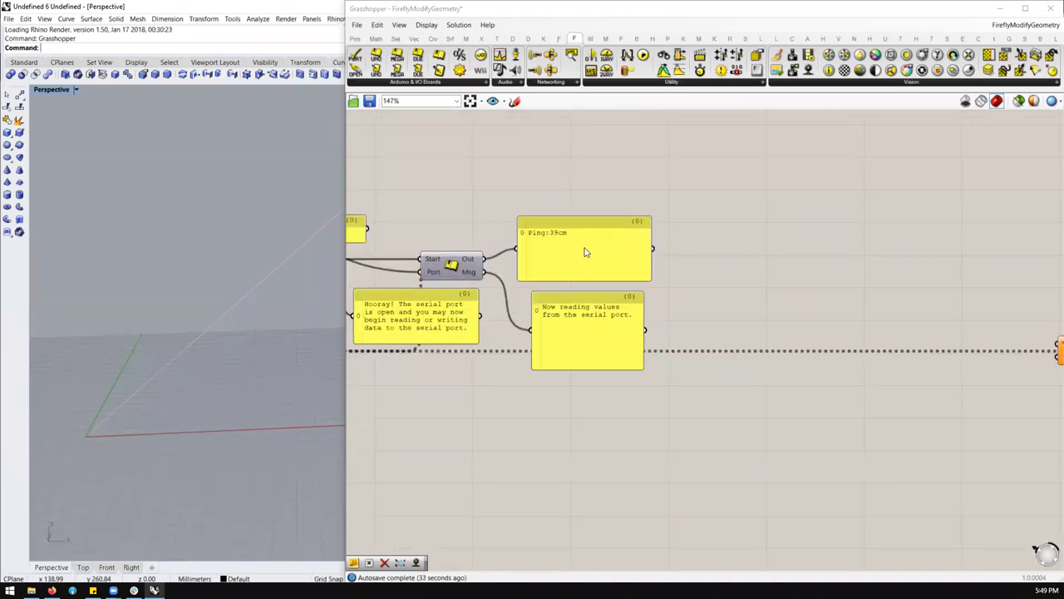
pyautogui.moveTo(585, 252); pyautogui.dragTo(547, 174)
# Step: Add a Text Split component beside the panel showing the Ping reading
pyautogui.doubleClick(728, 200)
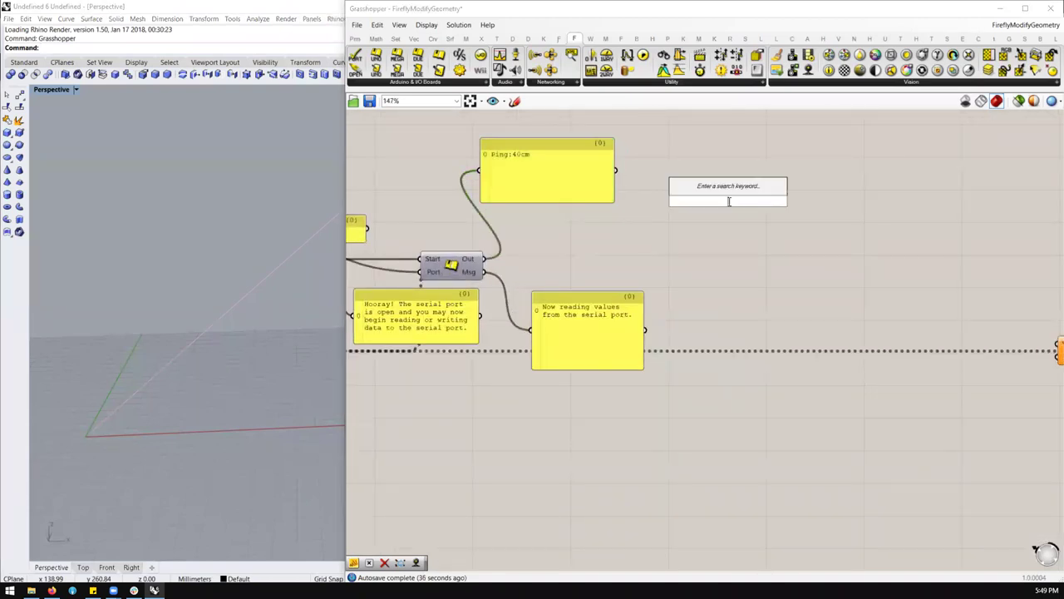
pyautogui.write('bre')
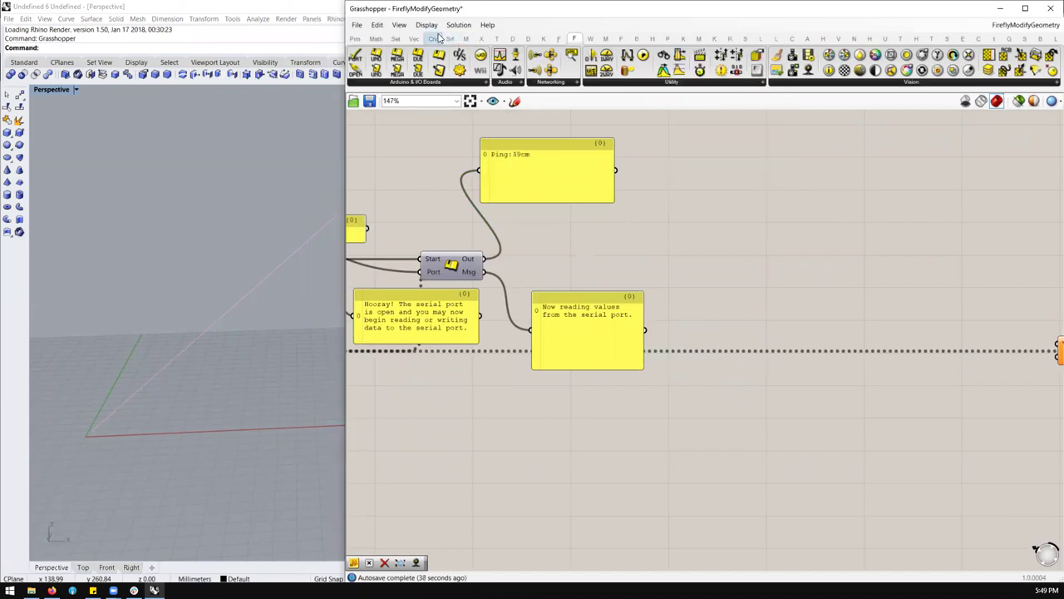
pyautogui.click(433, 39)
pyautogui.click(413, 39)
pyautogui.click(395, 39)
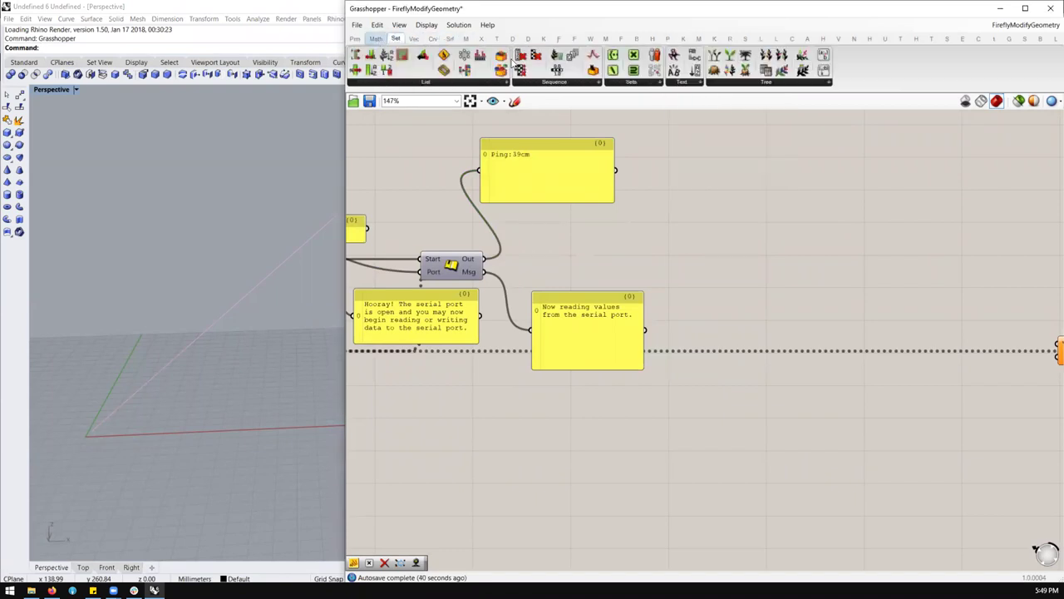
pyautogui.click(687, 83)
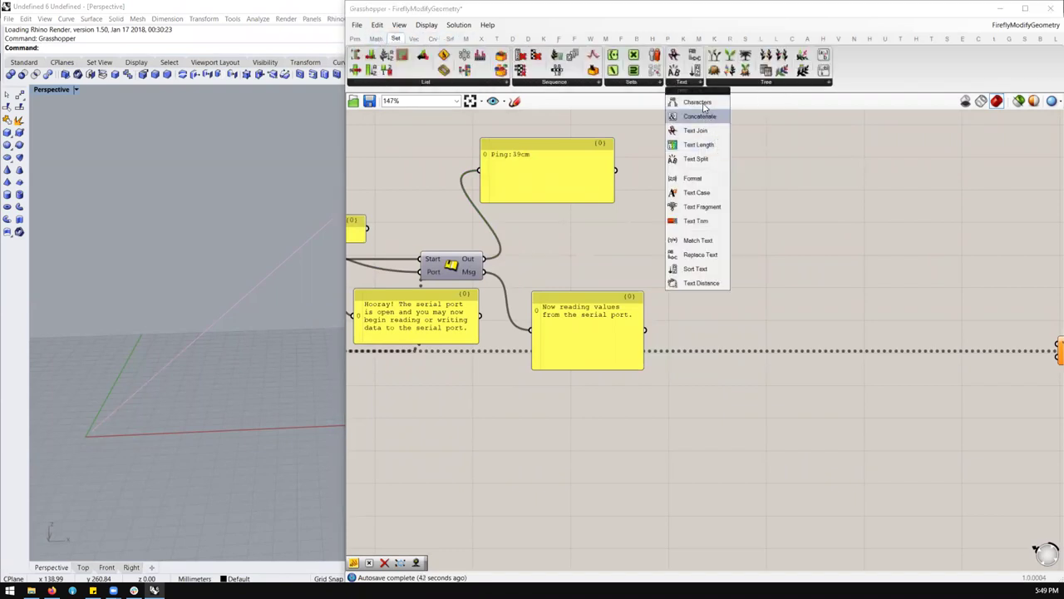
pyautogui.click(713, 160)
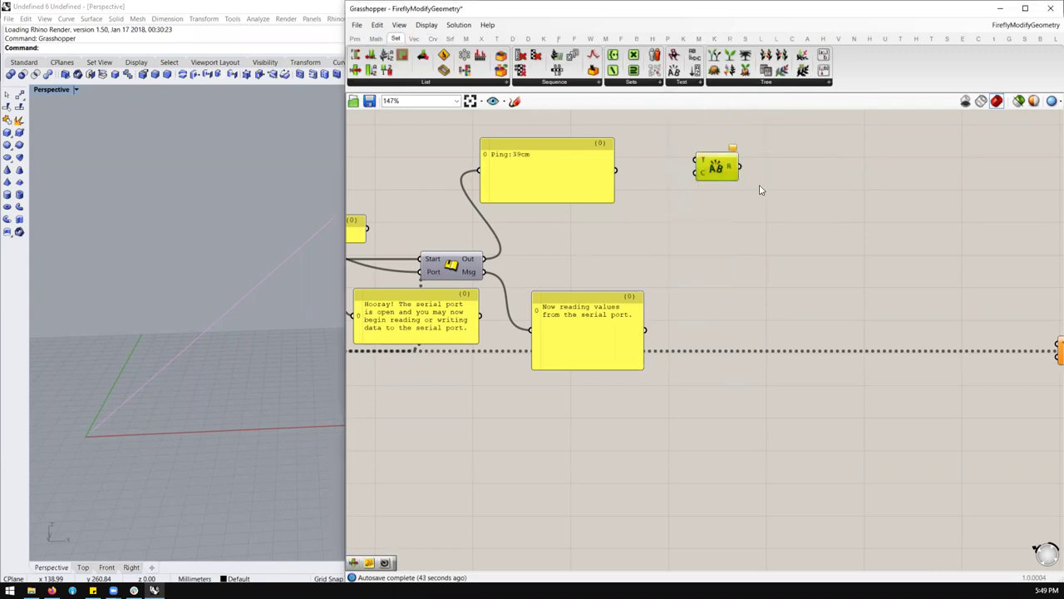
pyautogui.click(762, 179)
# Step: Feed the serial read's Out value into Text Split's text input and a new panel containing "Ping: cm" into its separator input
pyautogui.doubleClick(703, 215)
pyautogui.write('//')
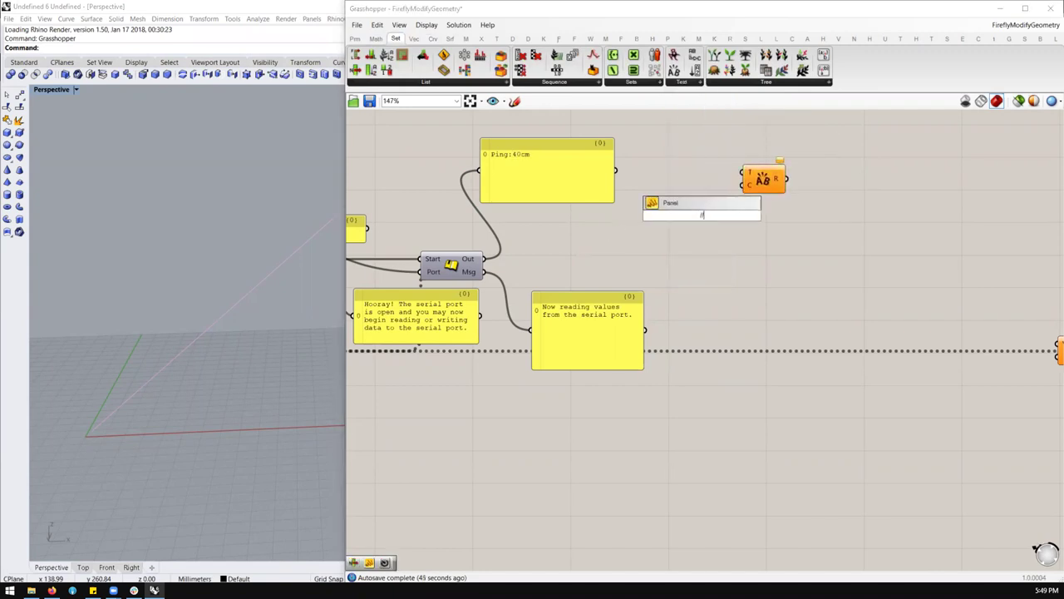
pyautogui.write('Ping: cm')
pyautogui.press('Return')
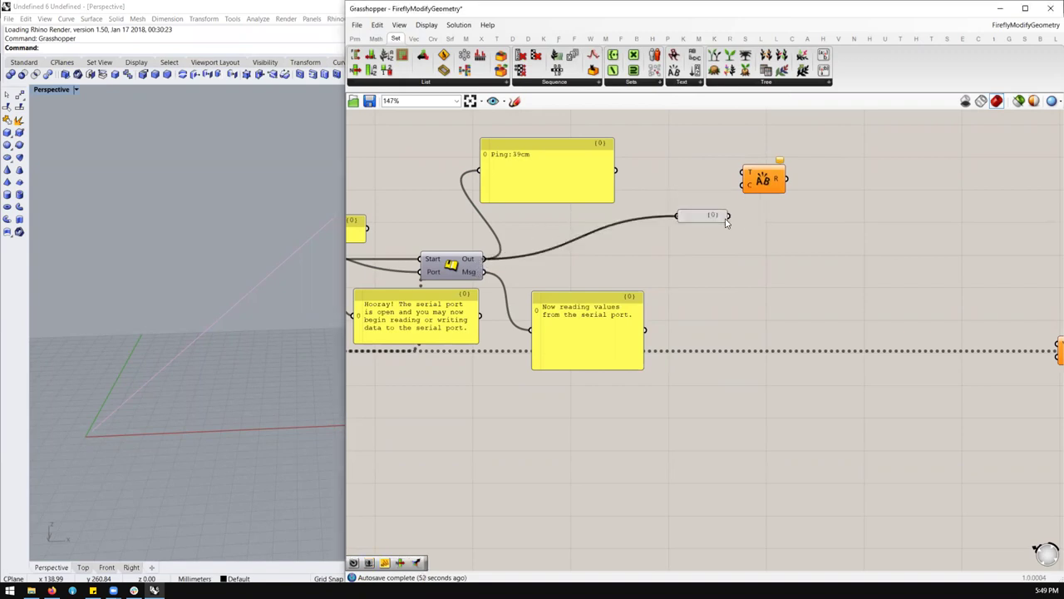
pyautogui.moveTo(483, 258); pyautogui.dragTo(744, 173)
pyautogui.moveTo(729, 216); pyautogui.dragTo(757, 191)
# Step: Add an enlarged panel after Text Split and connect it to the split result
pyautogui.doubleClick(824, 182)
pyautogui.write('panel')
pyautogui.press('Return')
pyautogui.moveTo(823, 185); pyautogui.dragTo(850, 185)
pyautogui.moveTo(773, 189); pyautogui.dragTo(799, 185)
pyautogui.moveTo(898, 210); pyautogui.dragTo(921, 280)
pyautogui.moveTo(854, 228); pyautogui.dragTo(839, 198)
# Step: Examine how the raw Ping text is broken into separate list entries by Text Split
pyautogui.scroll(-4, 809, 216)
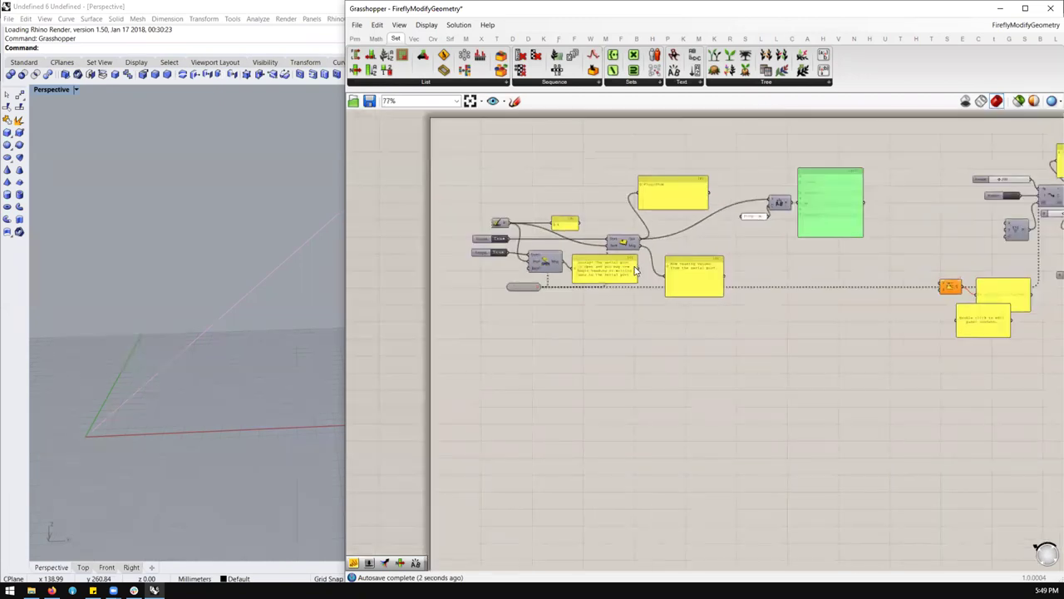
pyautogui.scroll(2, 489, 299)
pyautogui.scroll(-3, 489, 299)
pyautogui.scroll(2, 544, 260)
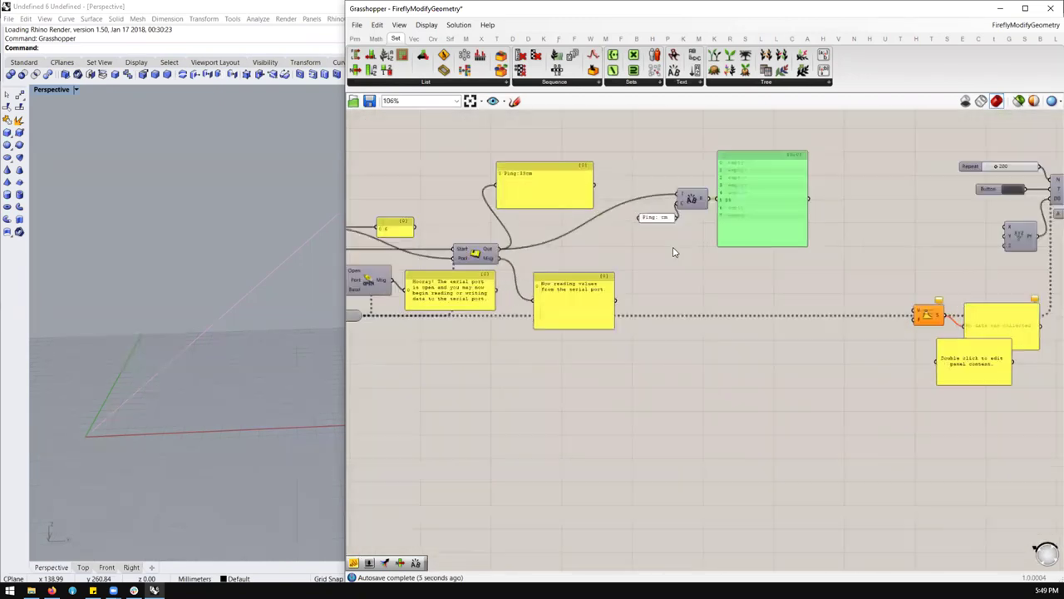
pyautogui.scroll(1, 527, 271)
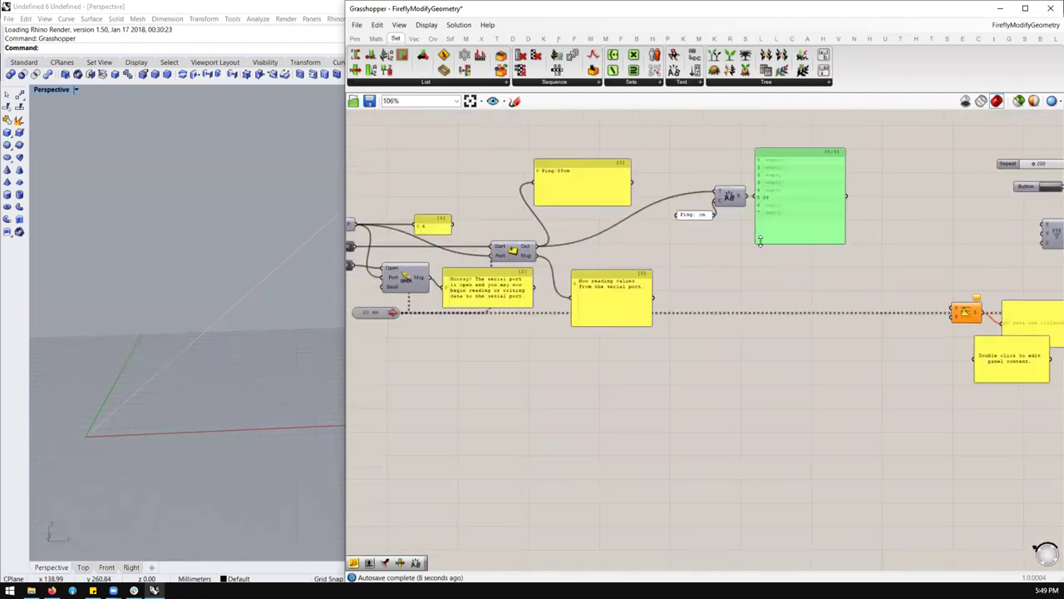
pyautogui.scroll(1, 754, 240)
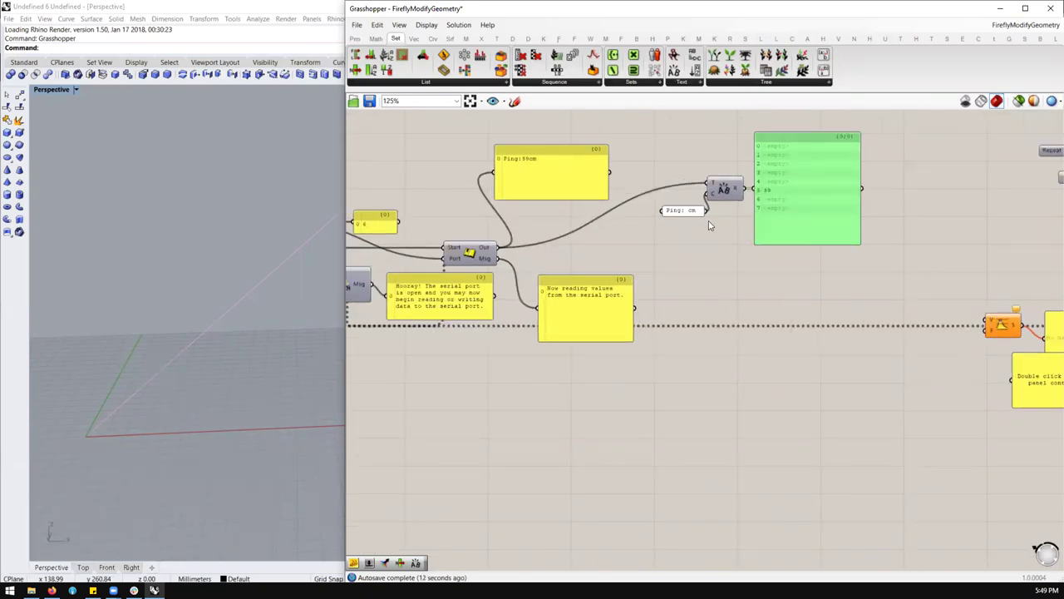
pyautogui.click(765, 259)
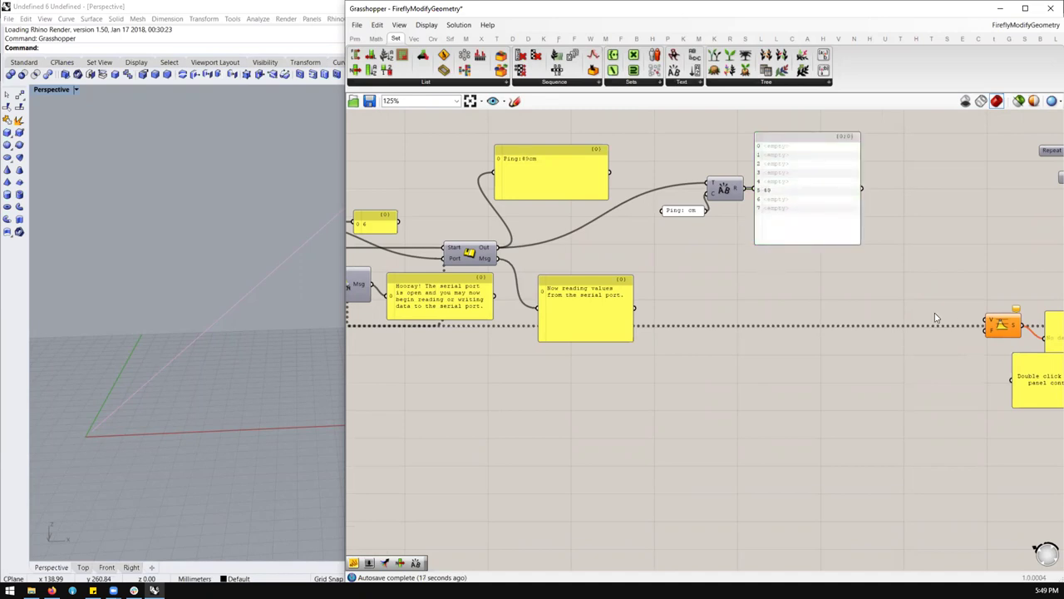
# Step: Add a List Item component below the result panel and feed the Text Split result into its list input
pyautogui.doubleClick(836, 283)
pyautogui.write('list ite')
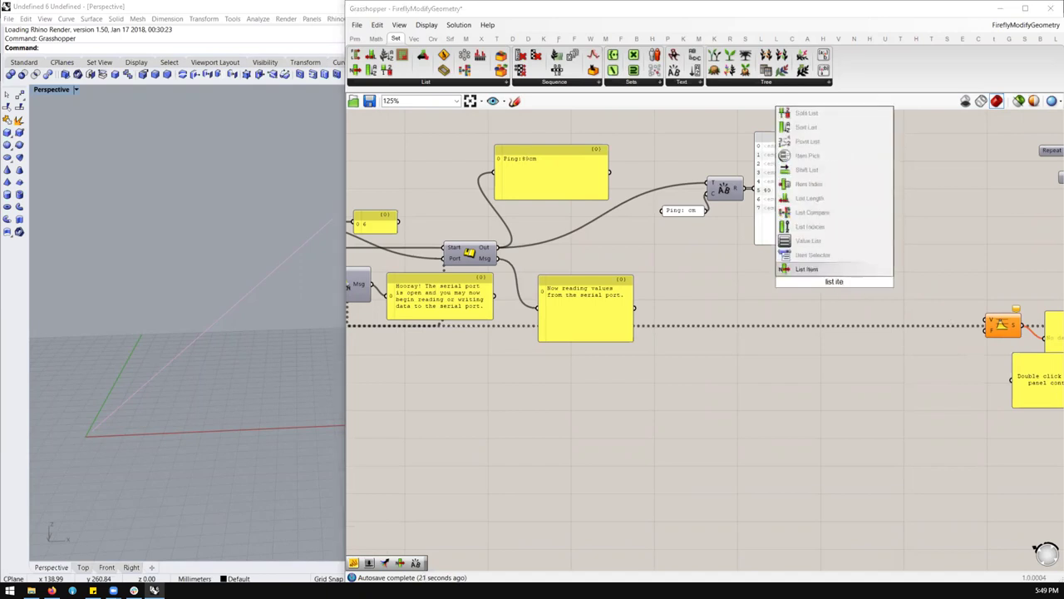
pyautogui.press('Return')
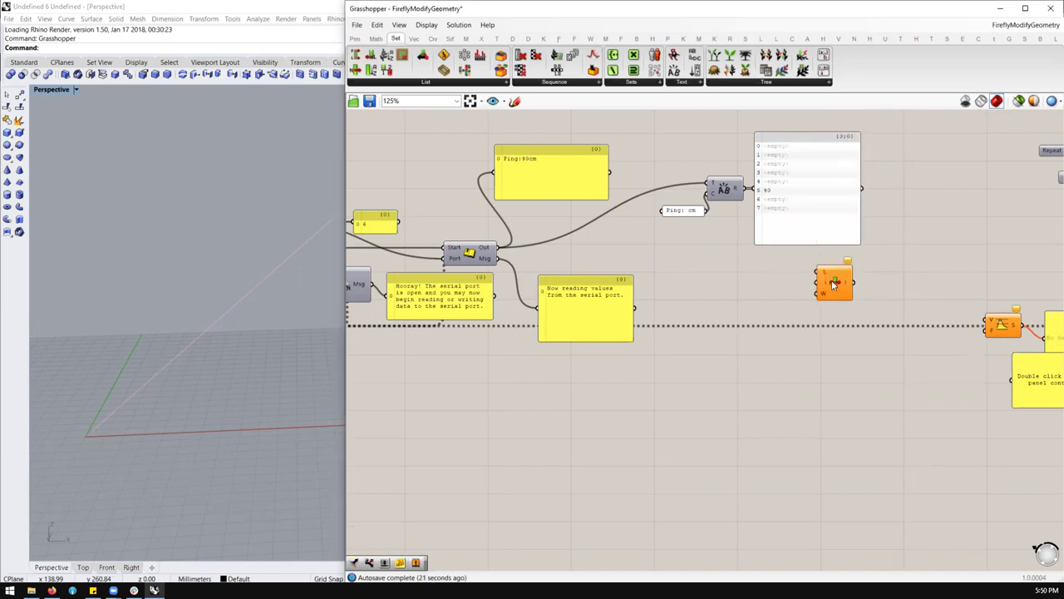
pyautogui.moveTo(749, 191); pyautogui.dragTo(817, 271)
# Step: Create a panel containing 5 and connect it to the List Item index input
pyautogui.doubleClick(771, 283)
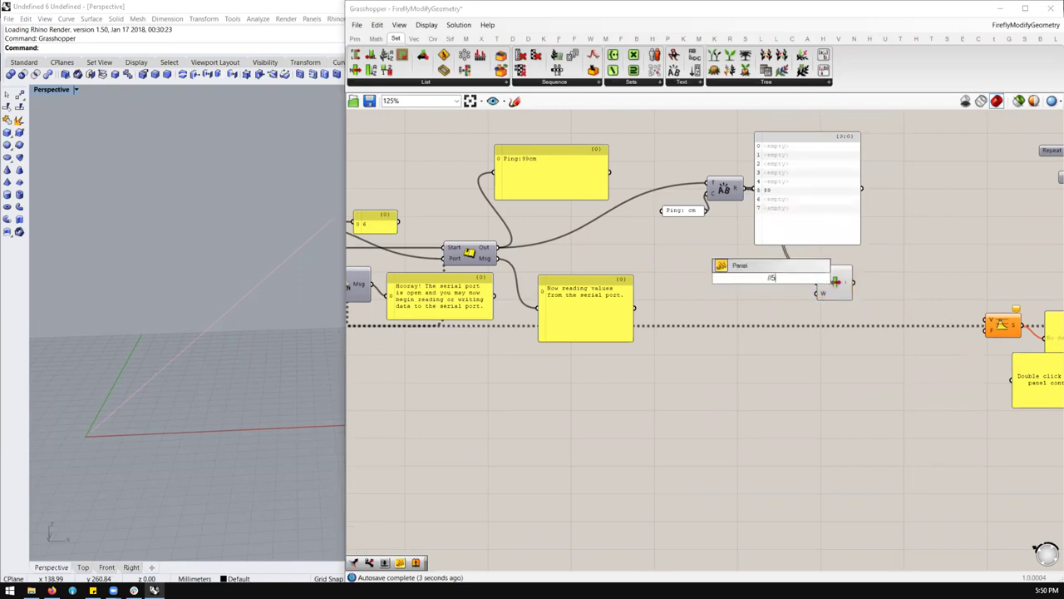
pyautogui.write('//5')
pyautogui.press('Return')
pyautogui.scroll(1, 768, 278)
pyautogui.moveTo(783, 279)
pyautogui.mouseDown()
pyautogui.moveTo(842, 286)
pyautogui.moveTo(831, 282)
pyautogui.mouseUp()
# Step: Add a panel beside List Item and connect it to the extracted item output
pyautogui.doubleClick(929, 237)
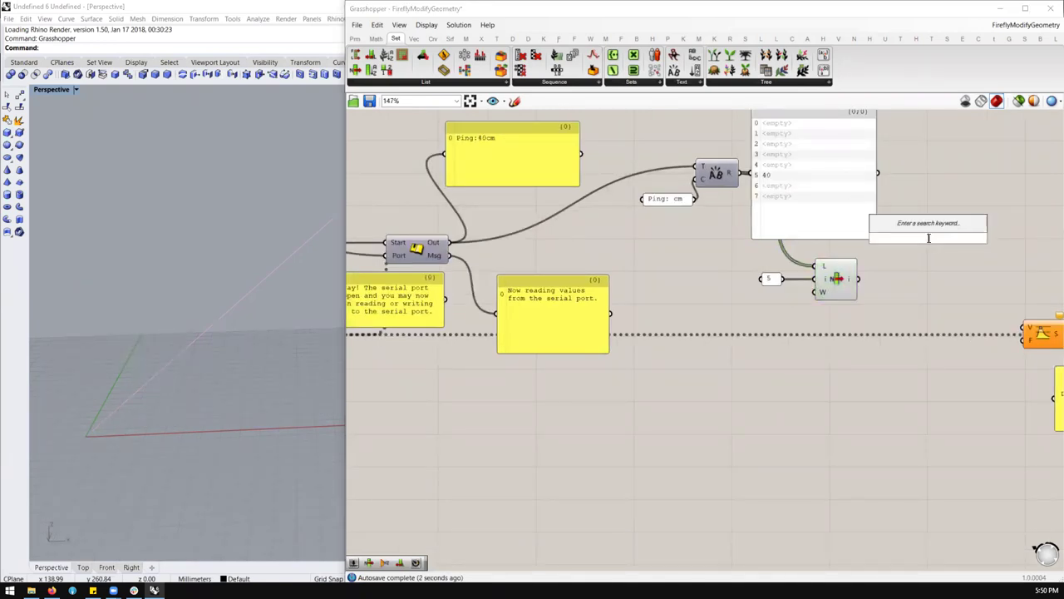
pyautogui.write('//')
pyautogui.press('Return')
pyautogui.moveTo(876, 240); pyautogui.dragTo(858, 278)
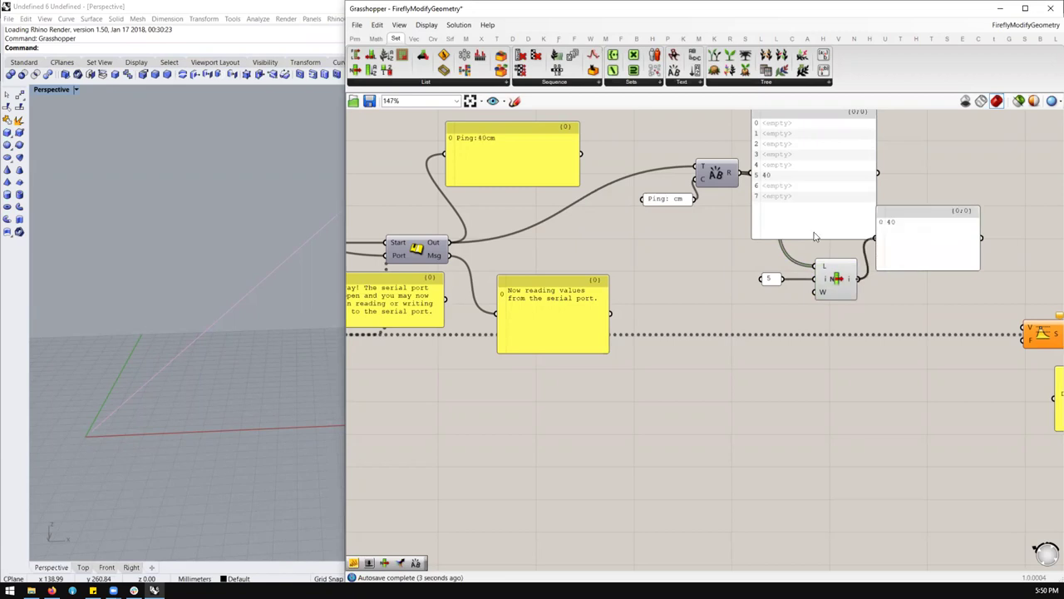
# Step: Delete the unused orange component with the V and F inputs and its two panels before the loop
pyautogui.scroll(-3, 685, 257)
pyautogui.scroll(3, 979, 275)
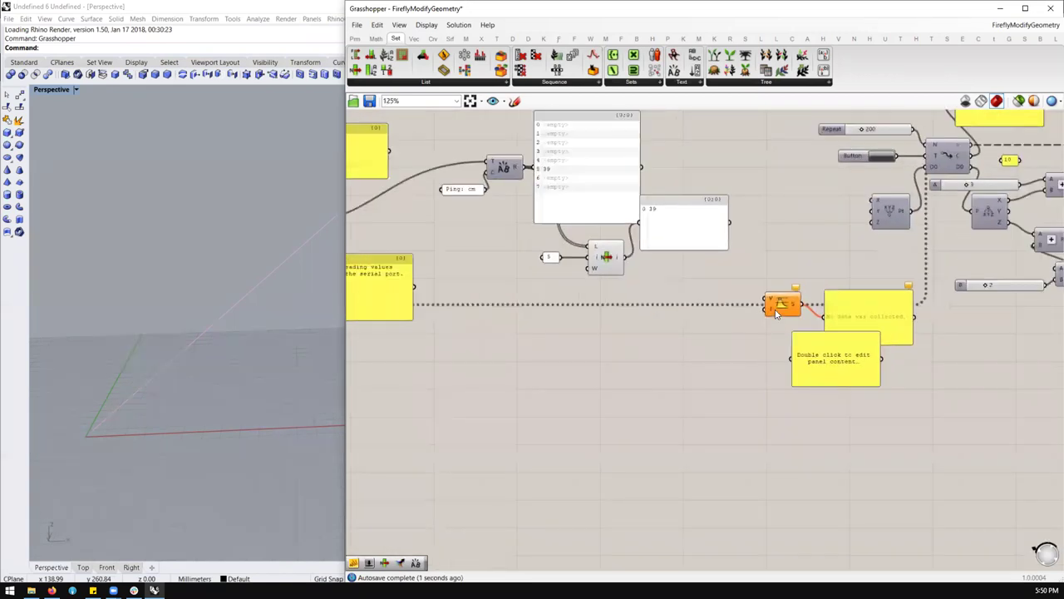
pyautogui.moveTo(837, 273); pyautogui.dragTo(765, 361)
pyautogui.press('Delete')
# Step: Move the starting Construct Point component away from Loop Start and turn on its preview
pyautogui.scroll(-3, 646, 306)
pyautogui.scroll(3, 853, 258)
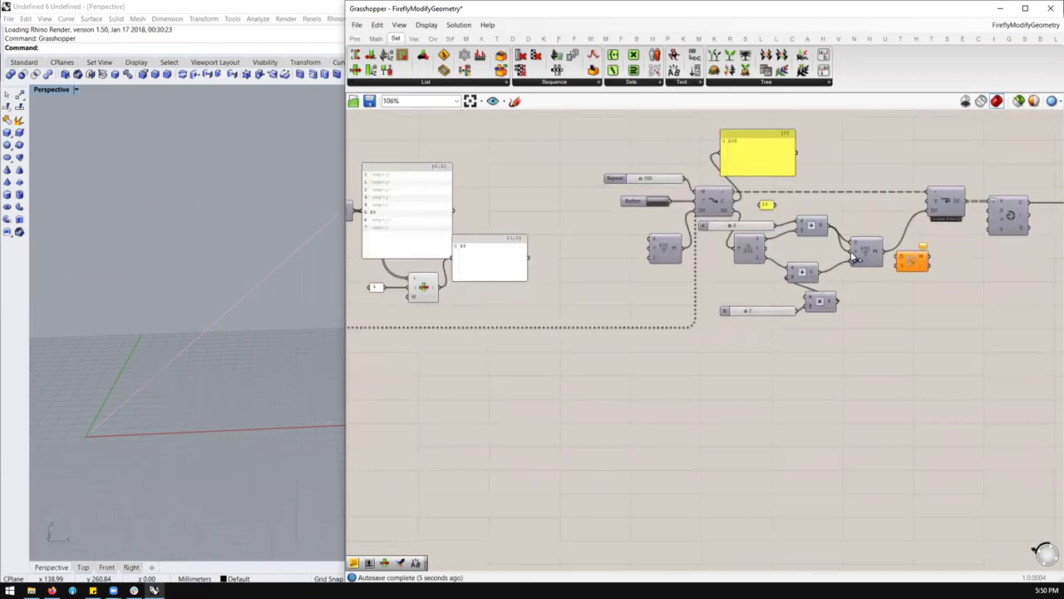
pyautogui.moveTo(661, 256); pyautogui.dragTo(637, 250)
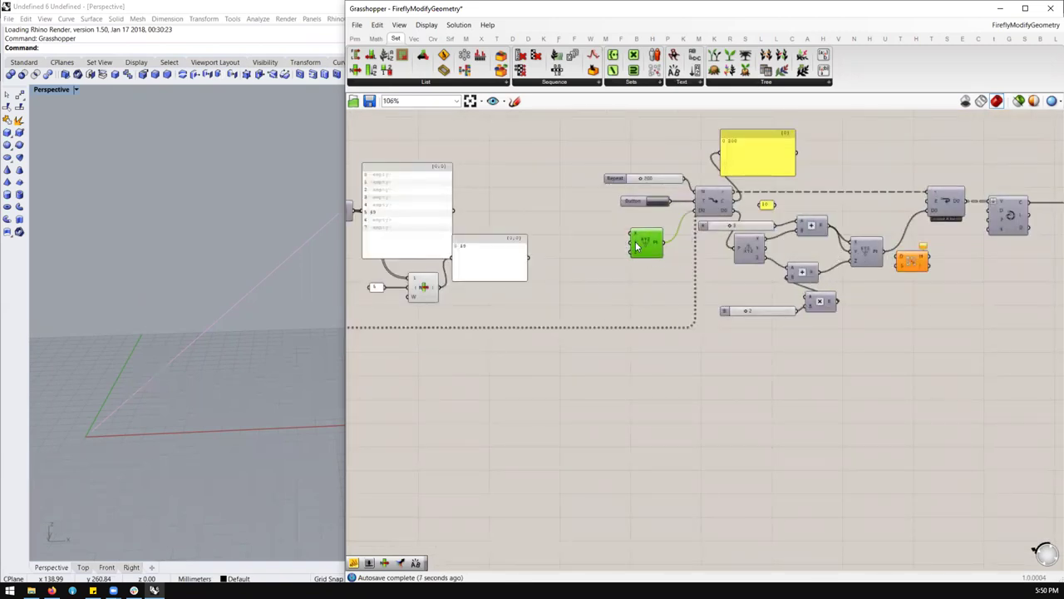
pyautogui.scroll(-1, 466, 316)
pyautogui.scroll(1, 417, 316)
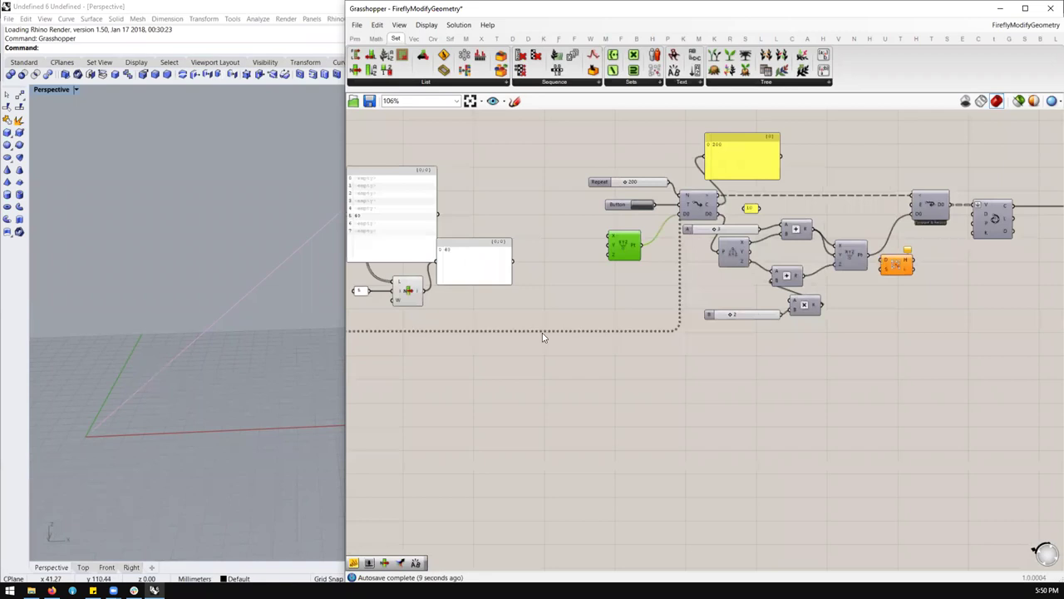
pyautogui.middleClick(647, 232)
pyautogui.moveTo(149, 387); pyautogui.dragTo(233, 391, button='right')
# Step: Lower the upper Addition component slightly, and shift all components after Deconstruct to the right to spread out the loop
pyautogui.scroll(2, 769, 220)
pyautogui.moveTo(805, 217); pyautogui.dragTo(805, 235)
pyautogui.scroll(-2, 661, 247)
pyautogui.moveTo(983, 165); pyautogui.dragTo(665, 363)
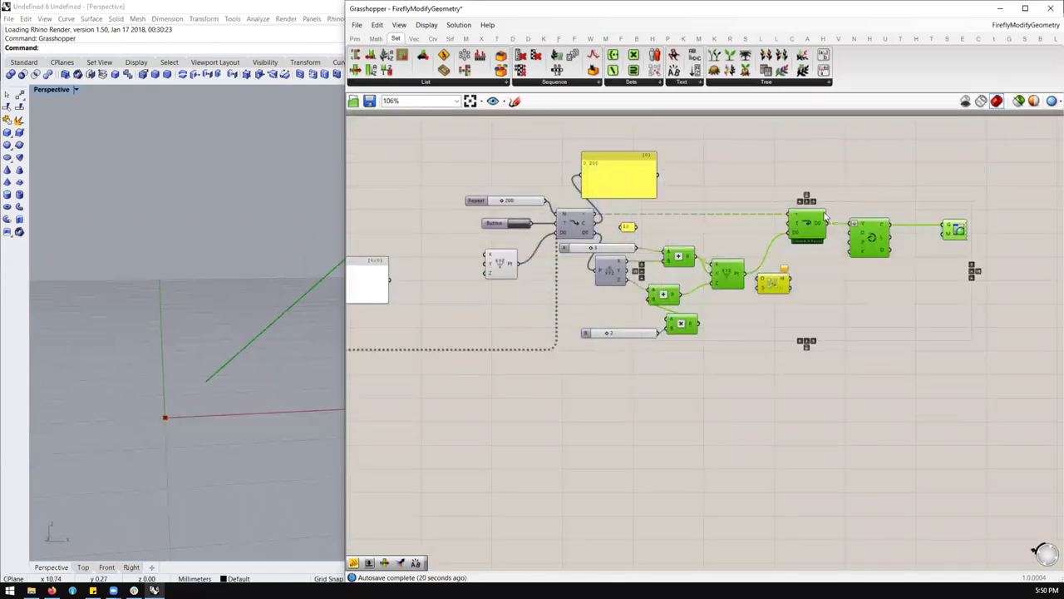
pyautogui.moveTo(862, 219); pyautogui.dragTo(982, 216)
pyautogui.click(641, 289)
# Step: Move the Deconstruct component and slider A to the right so the wires into the upper Addition are readable
pyautogui.moveTo(619, 294); pyautogui.dragTo(641, 271)
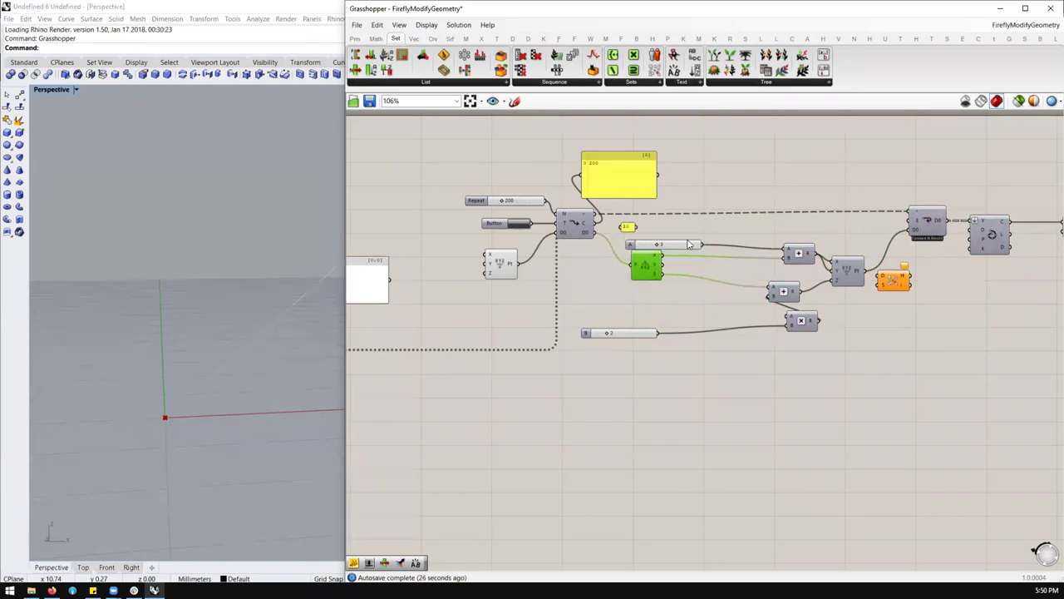
pyautogui.click(689, 246)
pyautogui.moveTo(689, 246); pyautogui.dragTo(748, 245)
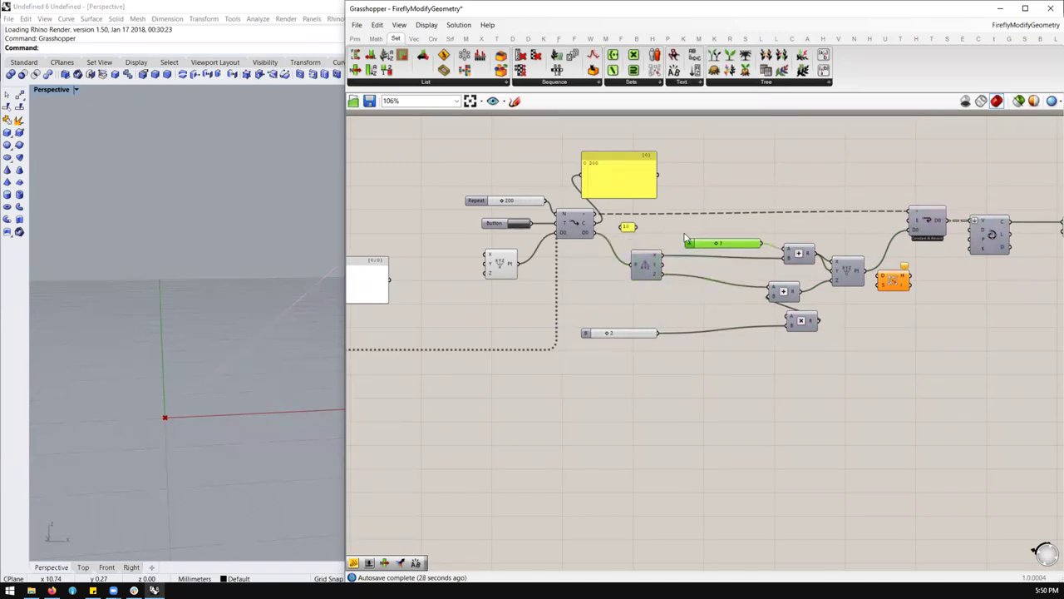
pyautogui.scroll(1, 683, 278)
pyautogui.moveTo(221, 350); pyautogui.dragTo(224, 411, button='right')
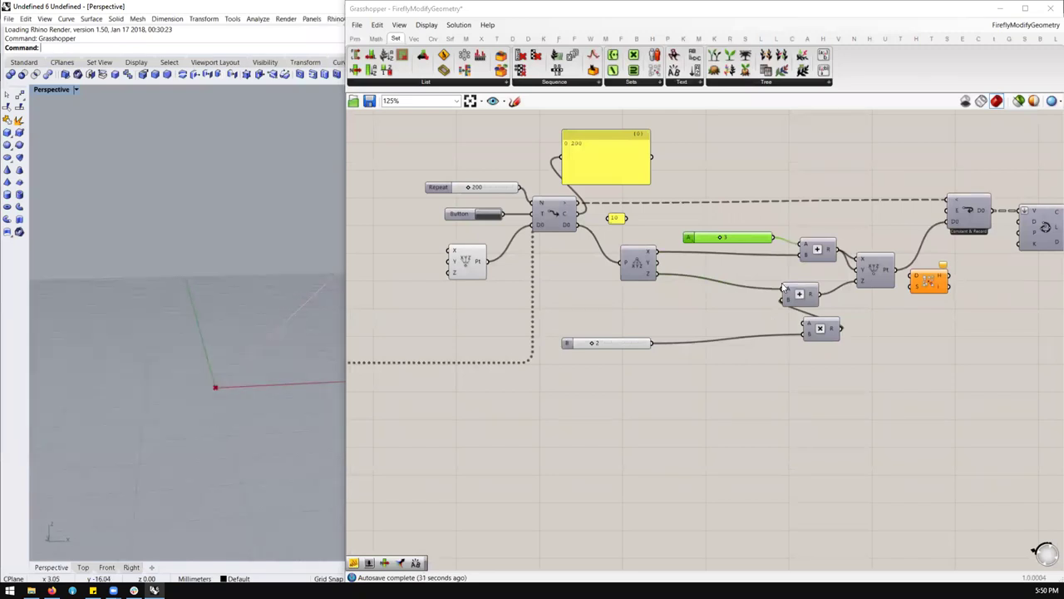
# Step: Move the Multiplication component left of the lower Addition and place slider B lower beneath it
pyautogui.scroll(1, 782, 287)
pyautogui.moveTo(841, 344); pyautogui.dragTo(773, 345)
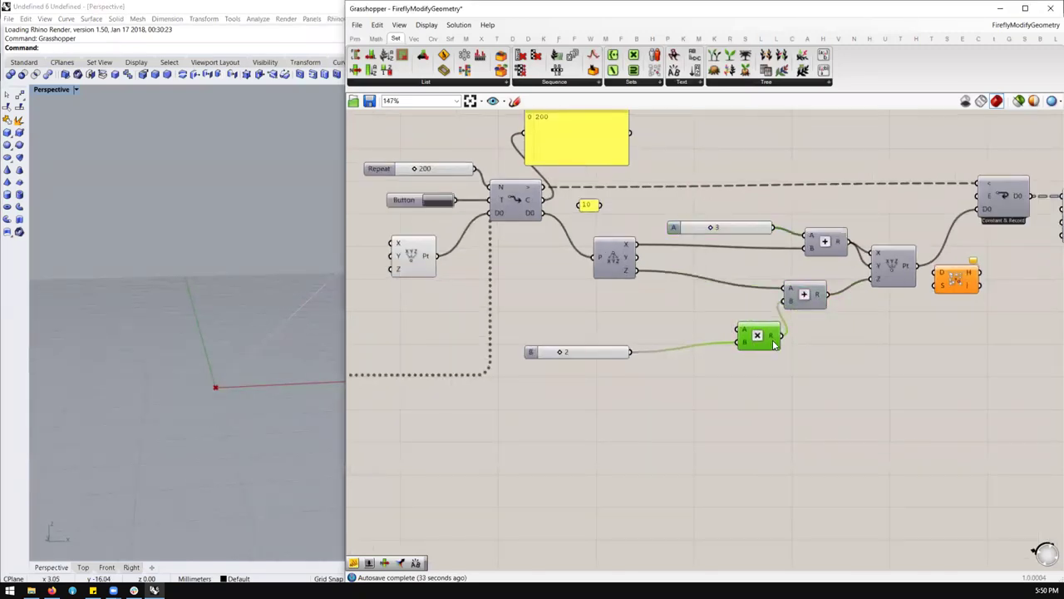
pyautogui.scroll(-1, 745, 350)
pyautogui.moveTo(632, 346); pyautogui.dragTo(620, 371)
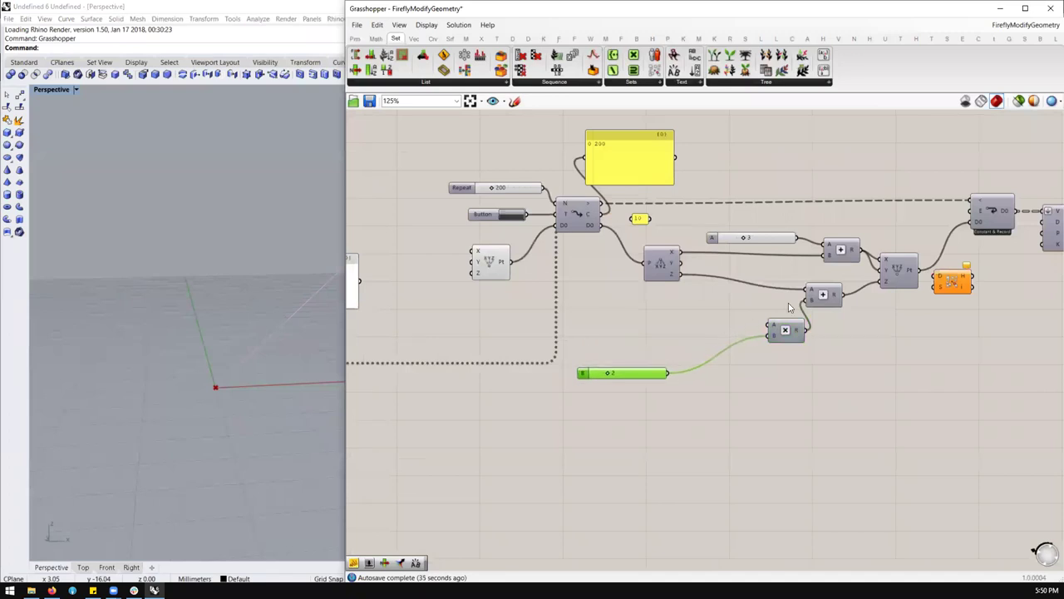
# Step: Connect the List Item output to the A input of the Multiplication component
pyautogui.scroll(-2, 515, 284)
pyautogui.scroll(1, 515, 284)
pyautogui.moveTo(396, 321); pyautogui.dragTo(831, 327)
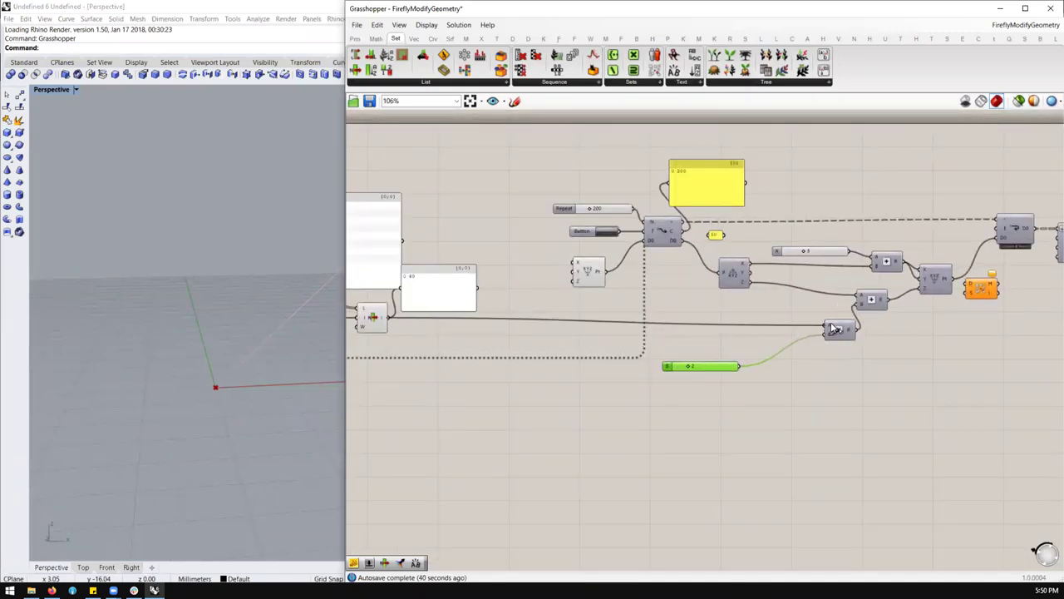
# Step: Turn on the preview for the Deconstruct component and the Construct Point before Loop End, and select Loop End
pyautogui.scroll(1, 825, 328)
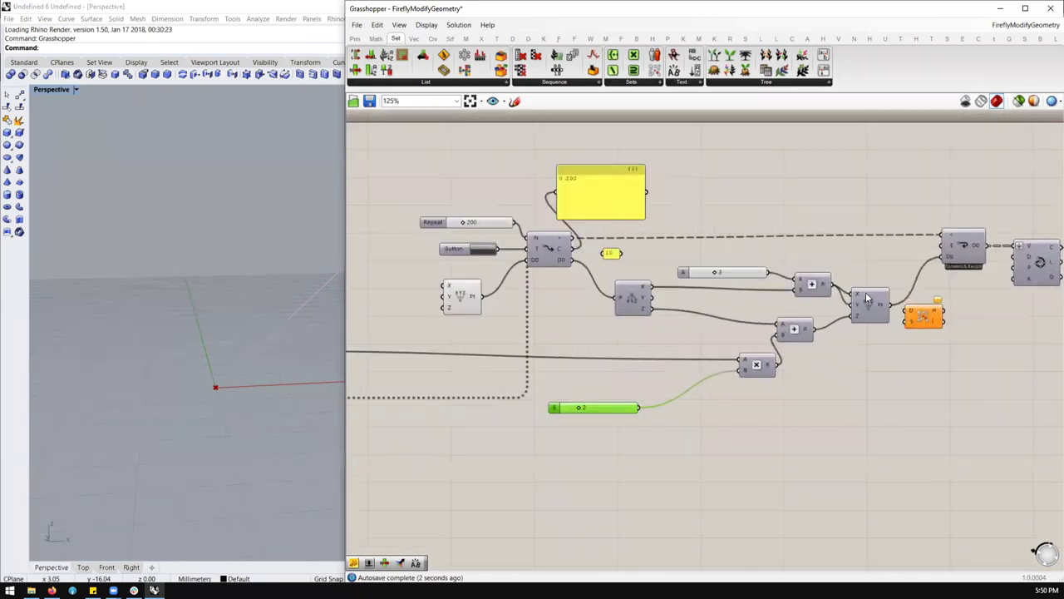
pyautogui.click(631, 304)
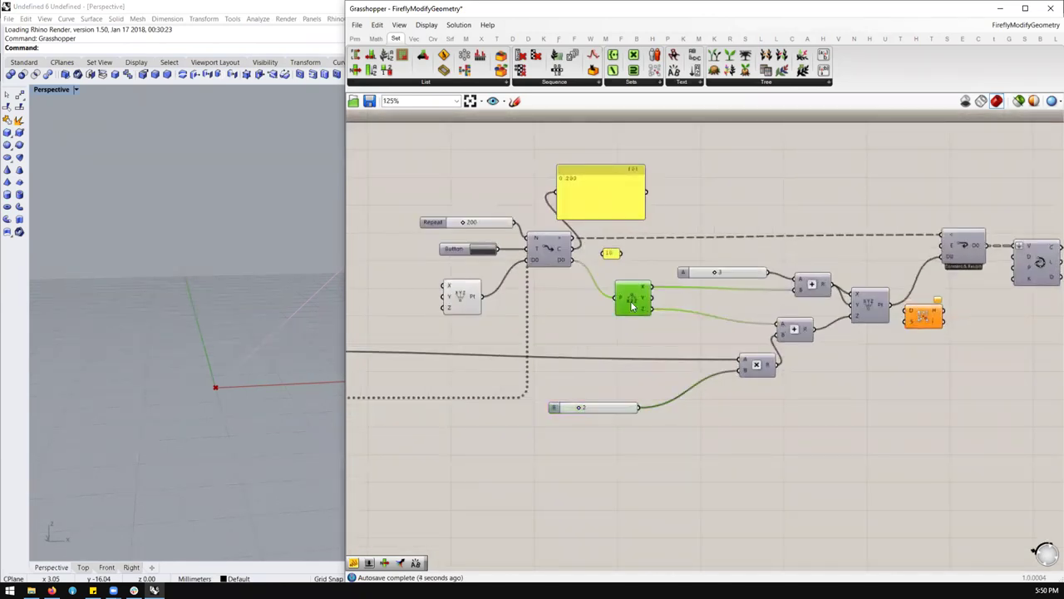
pyautogui.middleClick(632, 304)
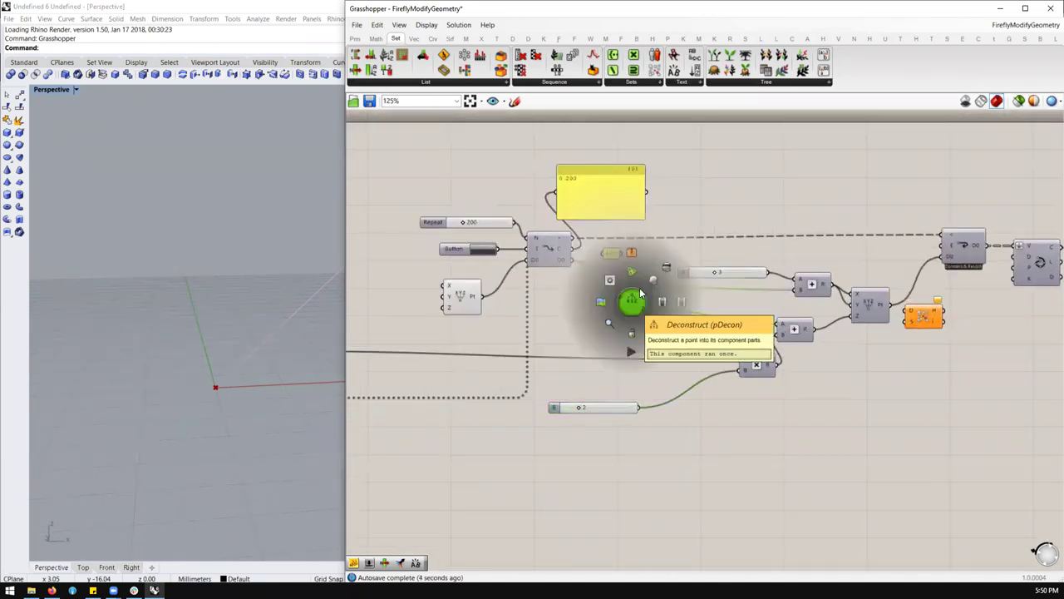
pyautogui.click(869, 304)
pyautogui.middleClick(887, 314)
pyautogui.moveTo(210, 369); pyautogui.dragTo(171, 358, button='right')
pyautogui.click(978, 440)
pyautogui.click(971, 243)
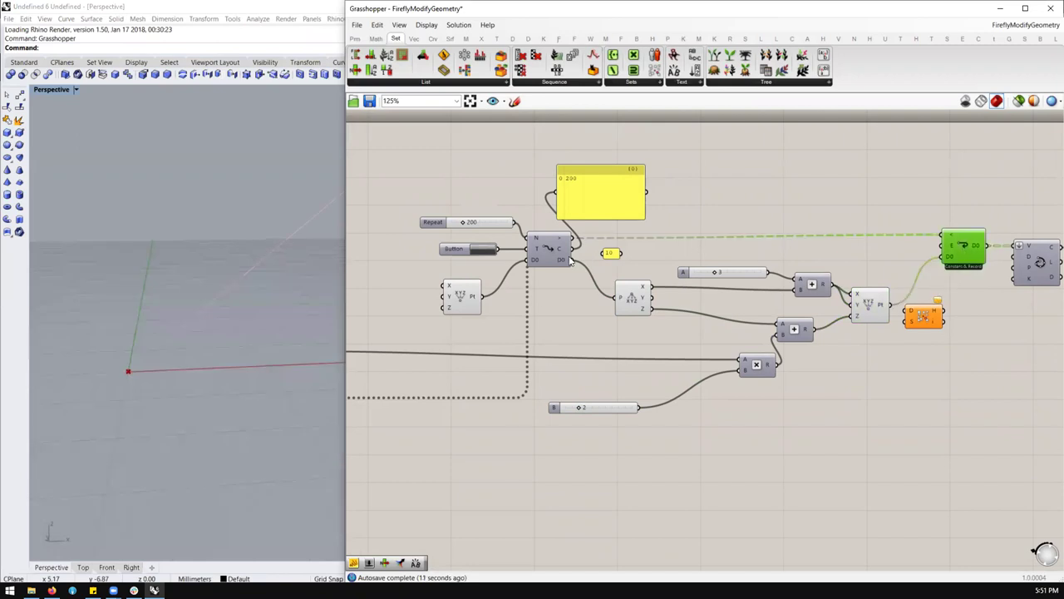
# Step: Turn on the preview of the Interpolate component after Loop End and restart the loop with the Button component
pyautogui.moveTo(57, 409); pyautogui.dragTo(215, 414, button='right')
pyautogui.scroll(-5, 214, 414)
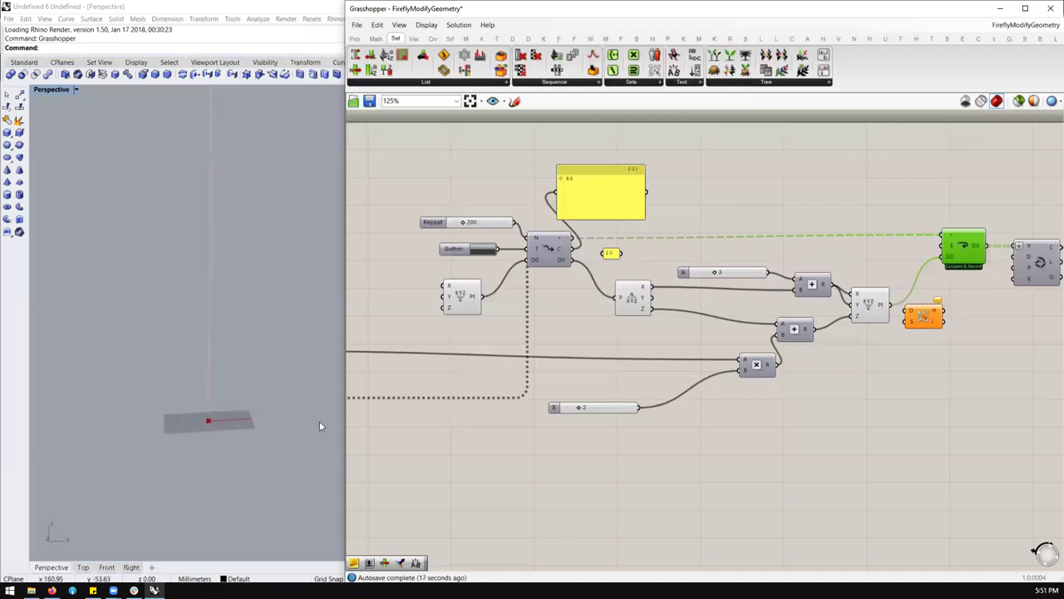
pyautogui.moveTo(736, 312); pyautogui.dragTo(642, 331, button='right')
pyautogui.middleClick(962, 270)
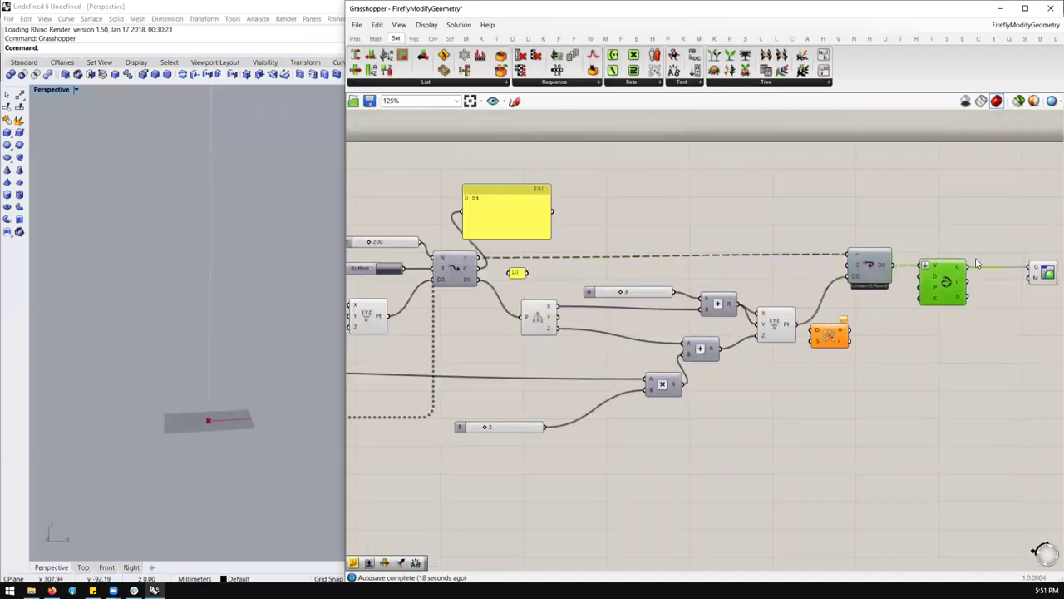
pyautogui.click(986, 252)
pyautogui.moveTo(743, 228); pyautogui.dragTo(784, 219, button='right')
pyautogui.click(431, 260)
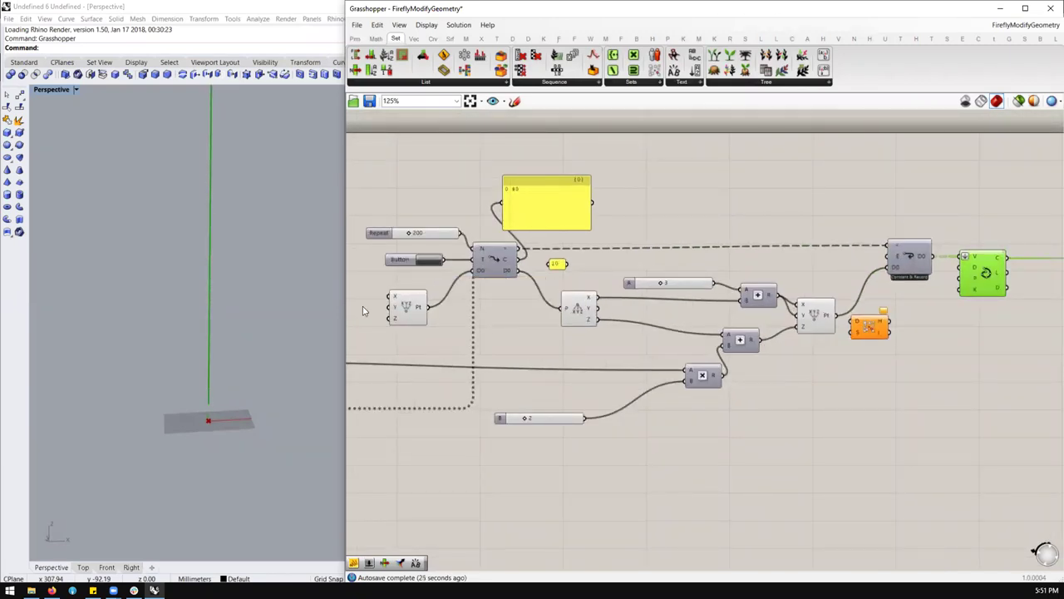
# Step: Connect the List Item output directly to the Z input of the Construct Point before Loop End, replacing the Addition wire, and restart the loop
pyautogui.moveTo(203, 405); pyautogui.dragTo(264, 387, button='right')
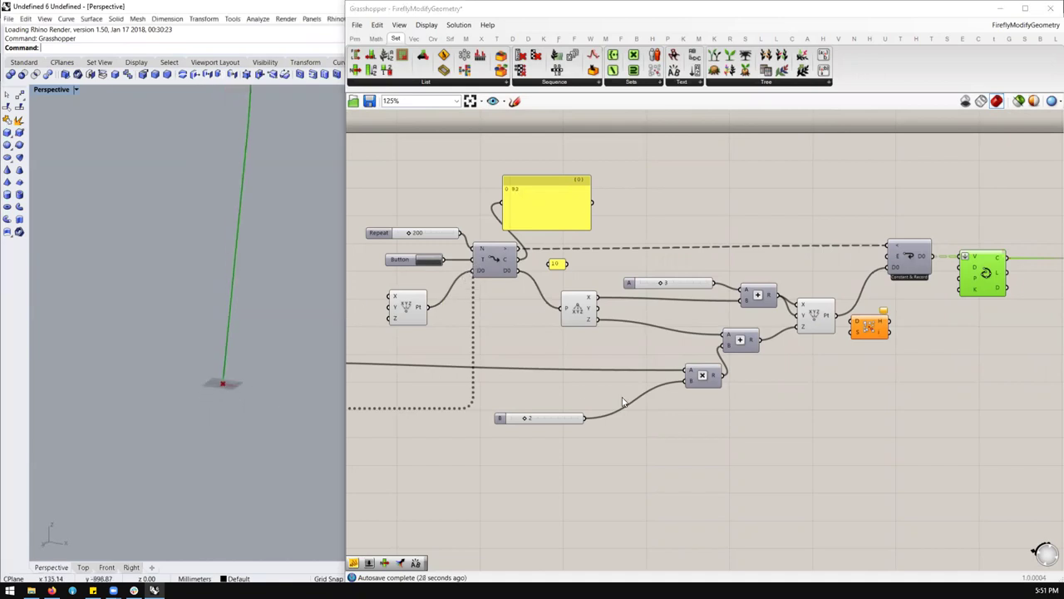
pyautogui.scroll(1, 562, 415)
pyautogui.scroll(-1, 561, 415)
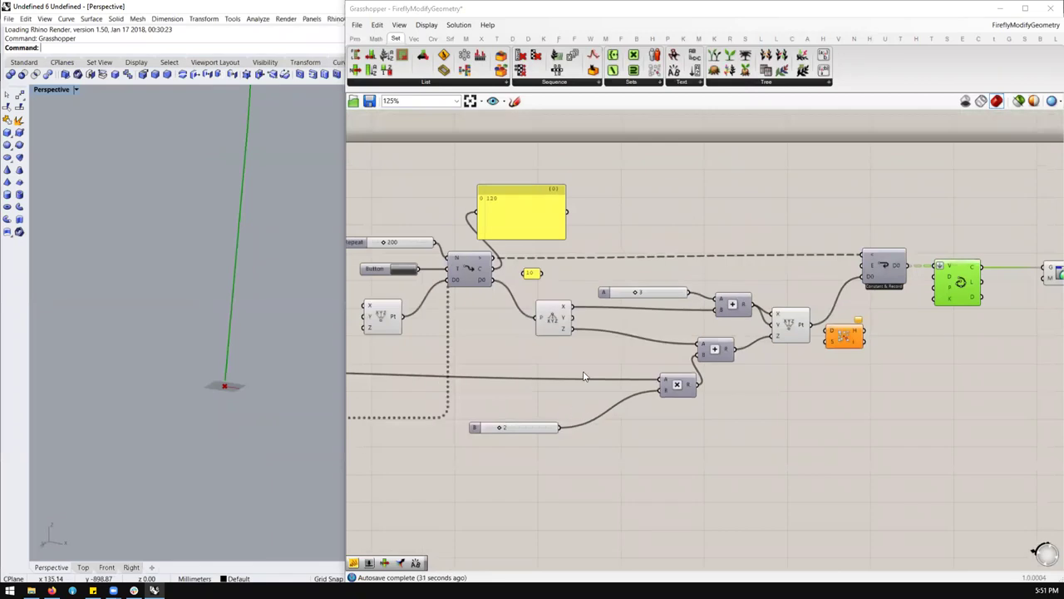
pyautogui.scroll(-4, 584, 377)
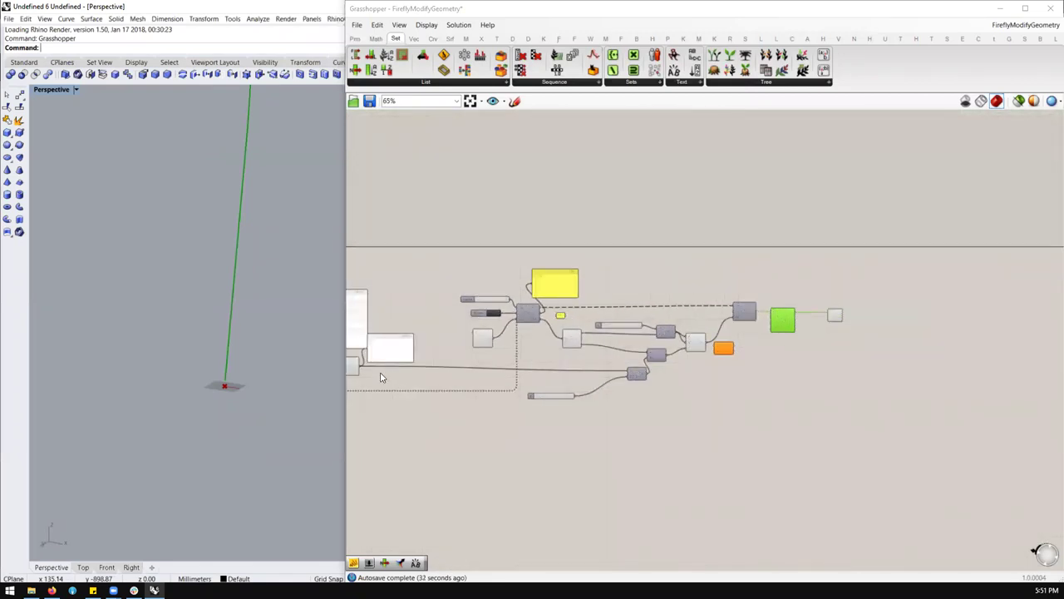
pyautogui.moveTo(381, 377); pyautogui.dragTo(431, 368, button='right')
pyautogui.scroll(4, 753, 341)
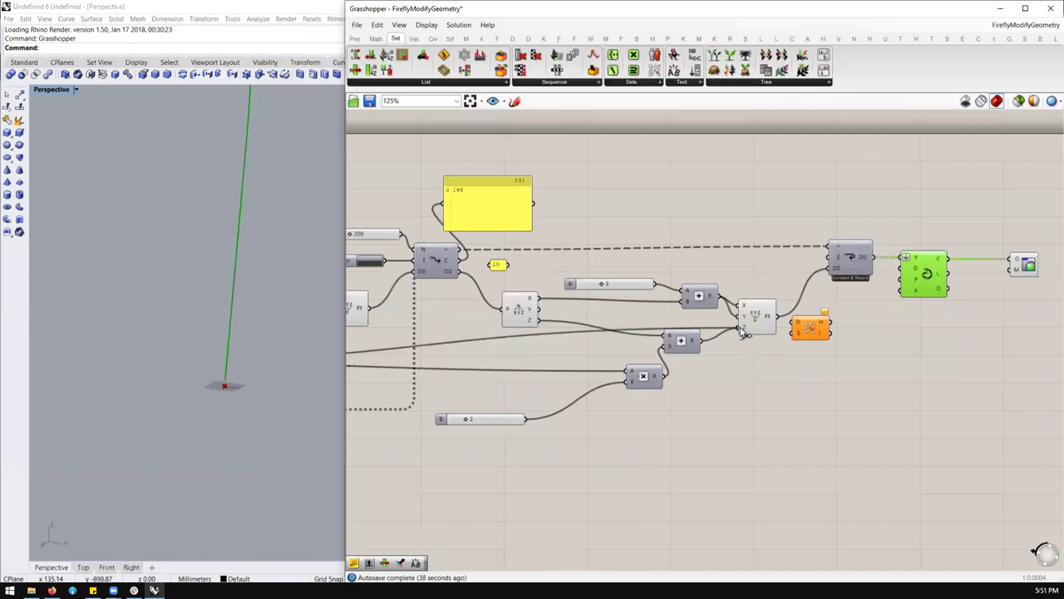
pyautogui.click(205, 439)
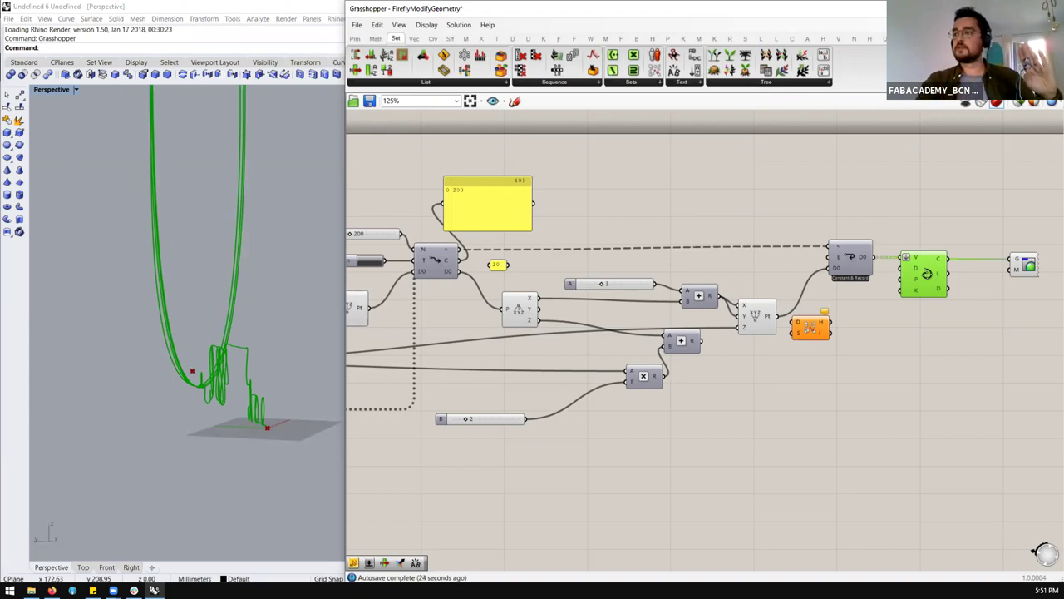
pyautogui.click(370, 263)
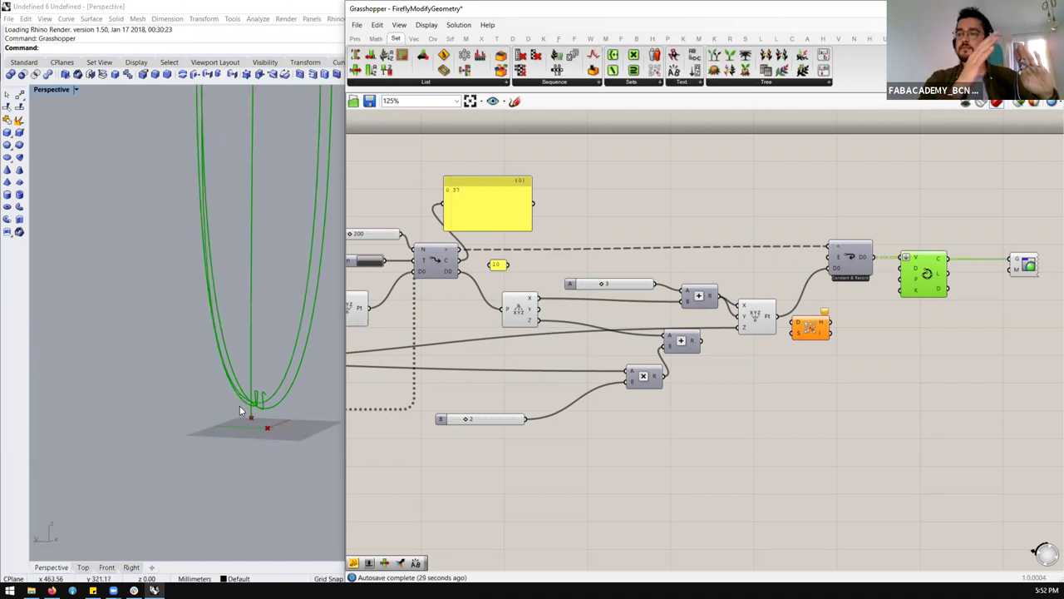
# Step: Move the Interpolate component closer to the Custom Preview component and add a Polygon Center component above it
pyautogui.moveTo(931, 270); pyautogui.dragTo(975, 269)
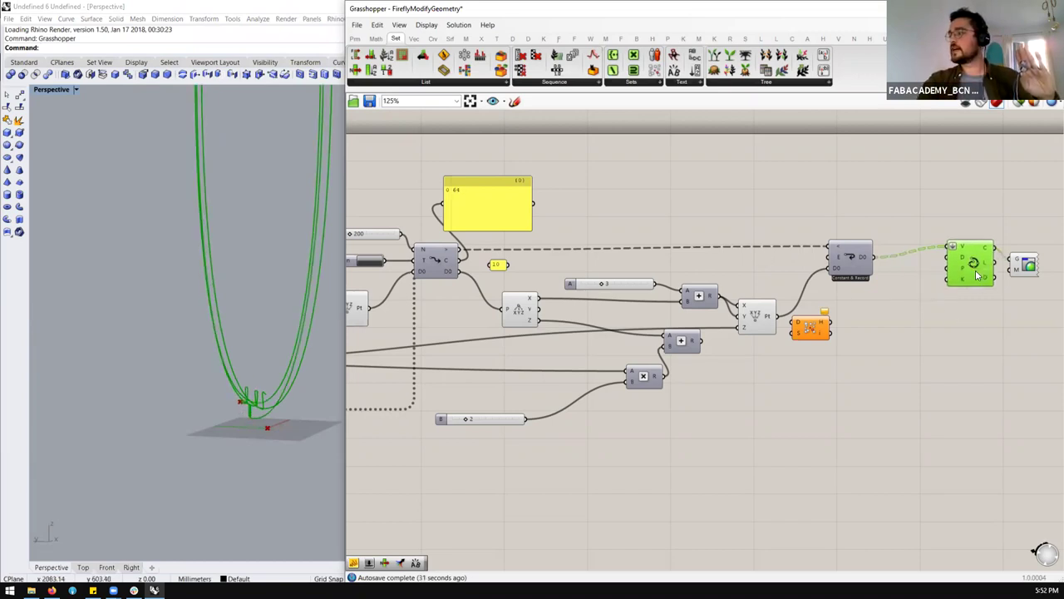
pyautogui.click(936, 220)
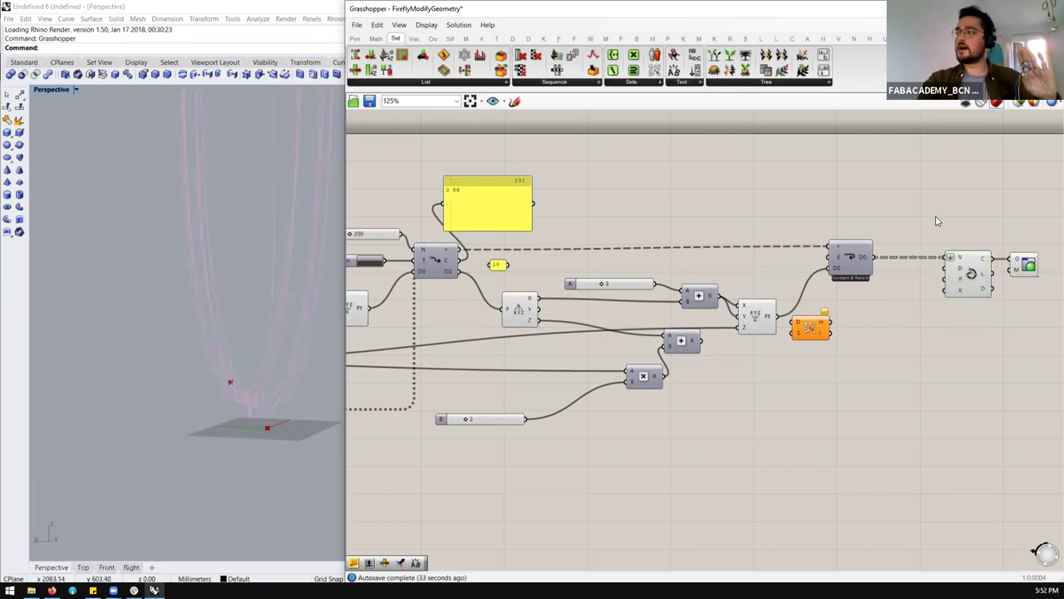
pyautogui.doubleClick(937, 221)
pyautogui.write('poly')
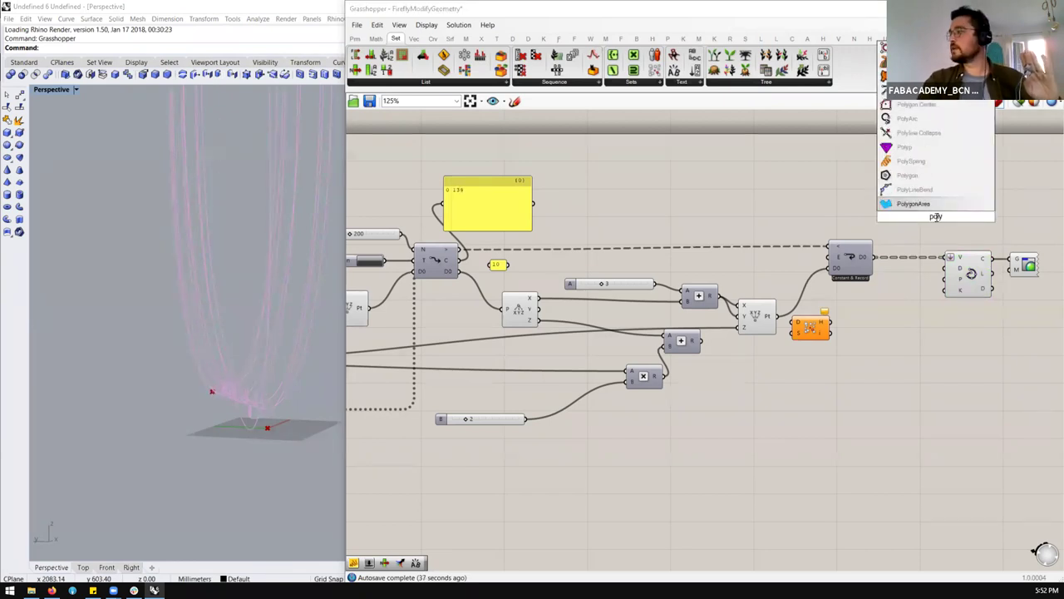
pyautogui.click(915, 104)
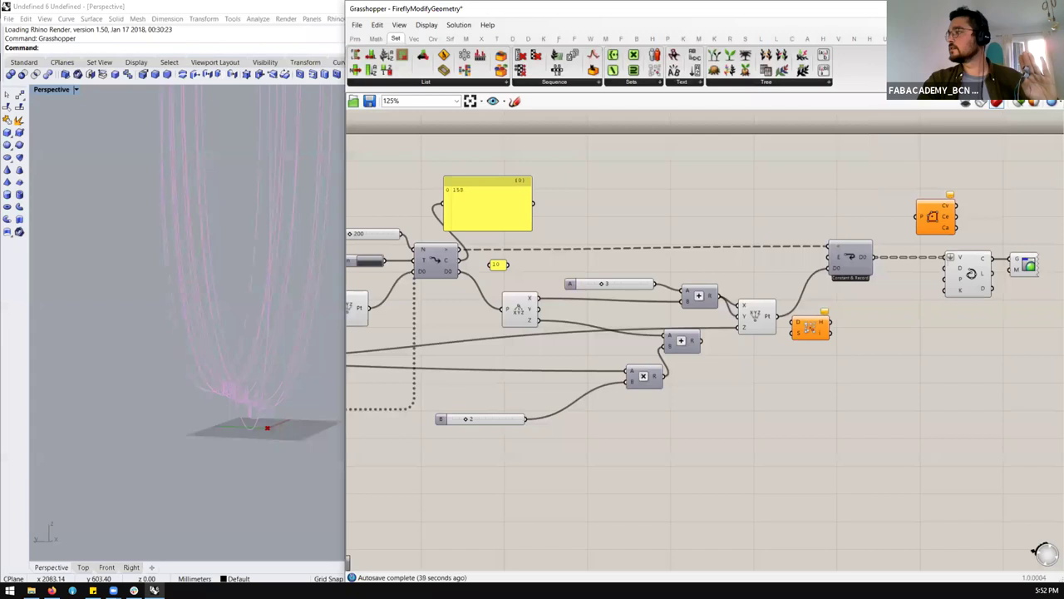
# Step: Add a PolyLine component, feed its V input from Loop End's D0 output, and connect its output to the Custom Preview's G input
pyautogui.doubleClick(917, 188)
pyautogui.write('polyli')
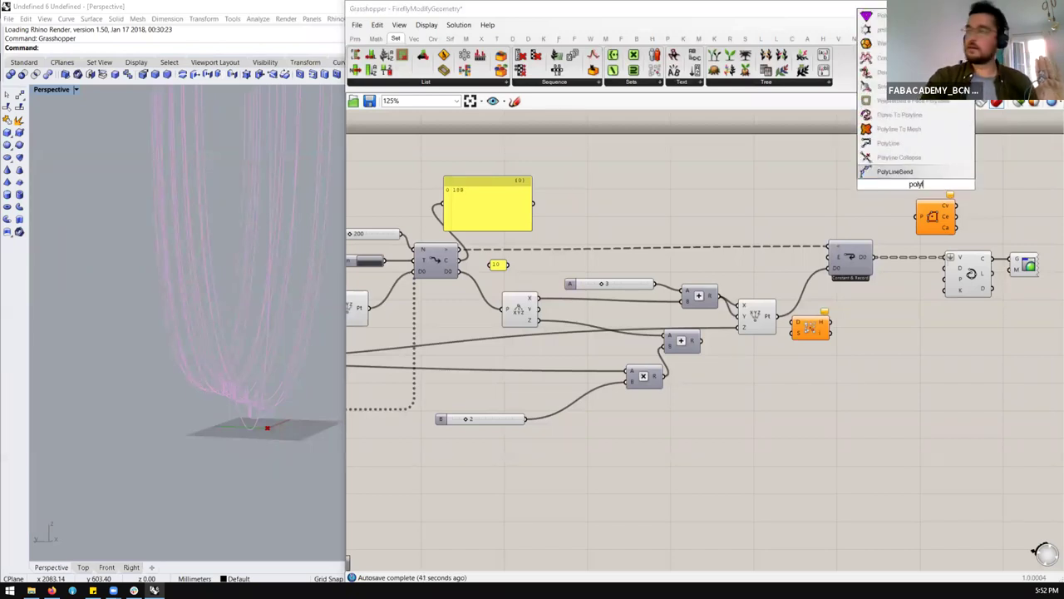
pyautogui.click(888, 157)
pyautogui.moveTo(873, 257); pyautogui.dragTo(1010, 261)
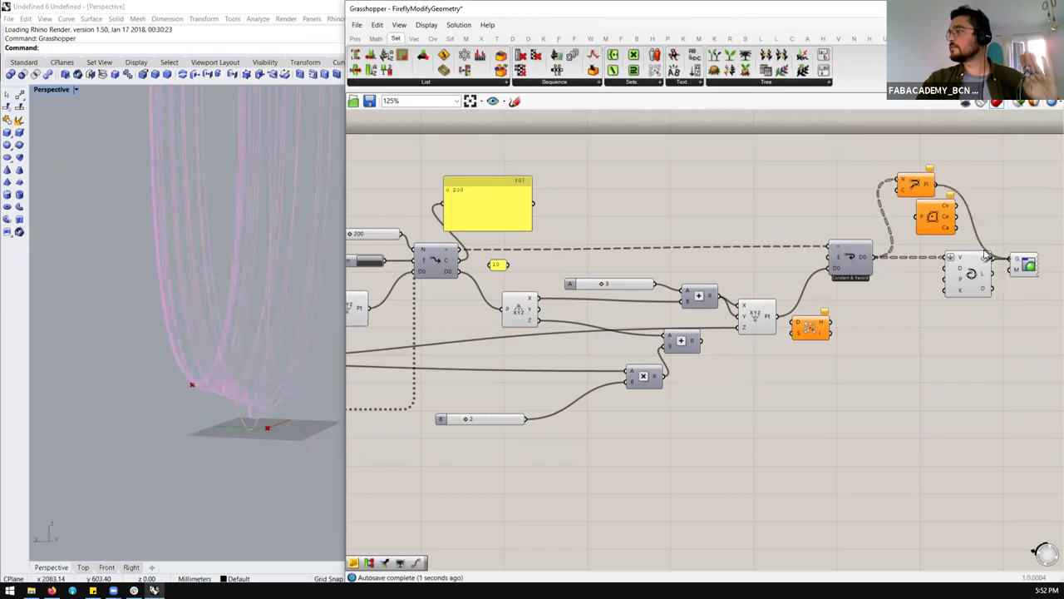
# Step: Flatten the V input of the PolyLine component and delete the Interpolate component
pyautogui.rightClick(904, 183)
pyautogui.click(957, 260)
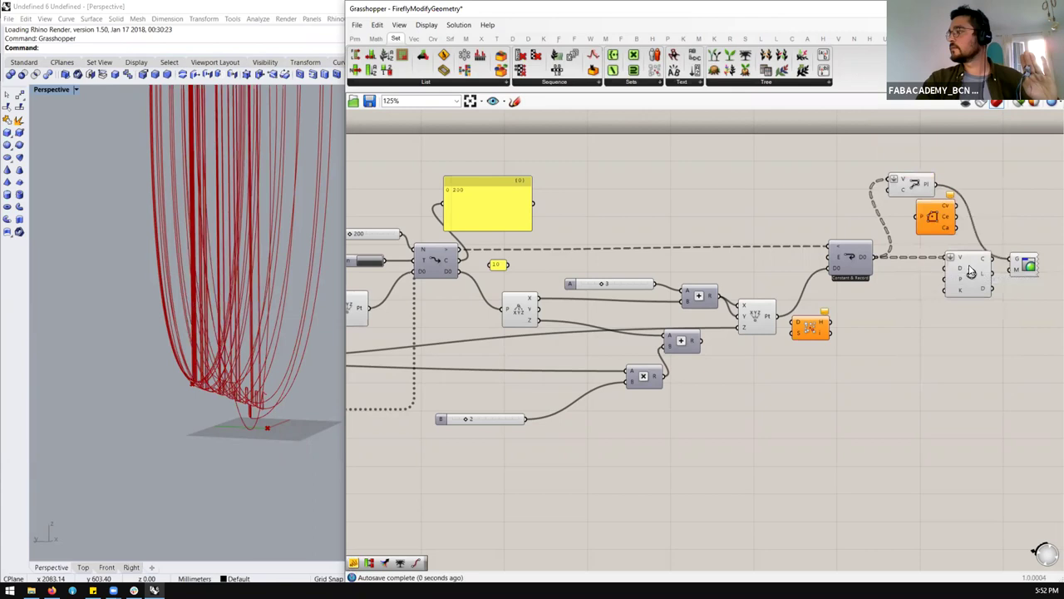
pyautogui.click(971, 272)
pyautogui.press('Delete')
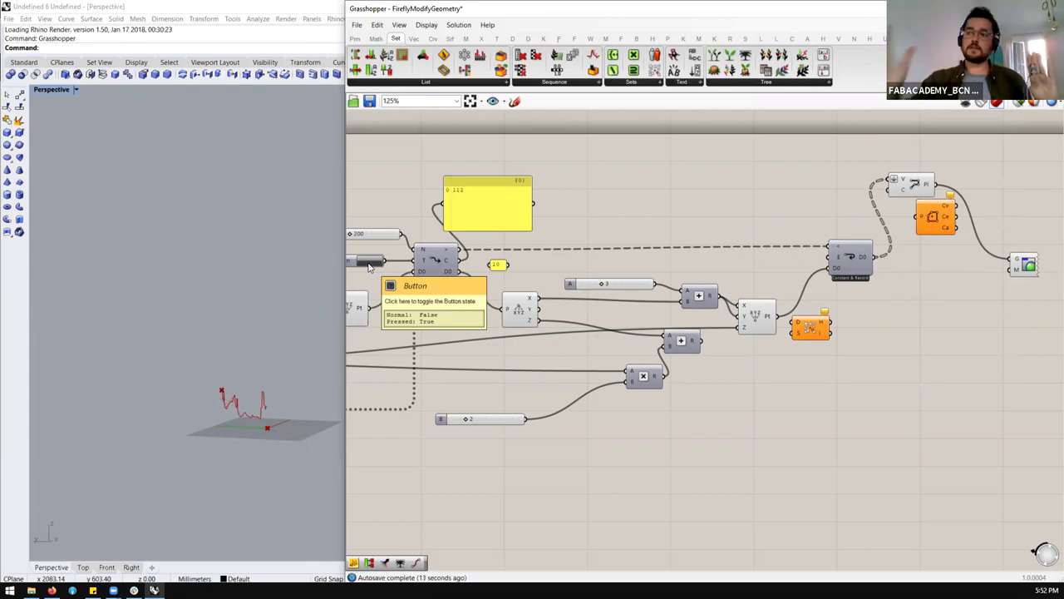
# Step: Delete the whole loop and curve definition that follows the List Item and its panel
pyautogui.scroll(3, 260, 417)
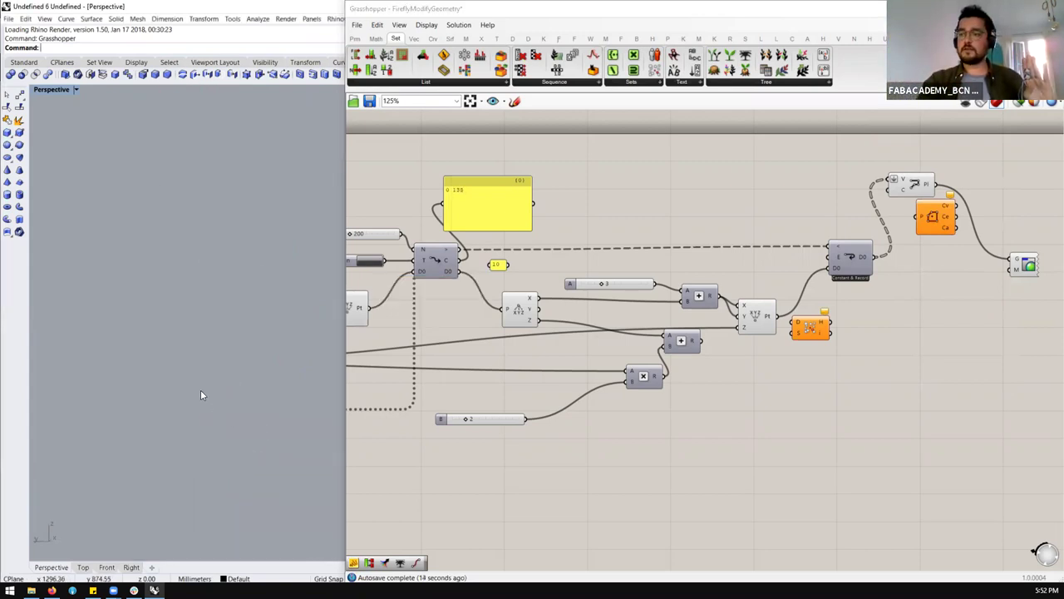
pyautogui.scroll(-3, 201, 389)
pyautogui.scroll(2, 297, 470)
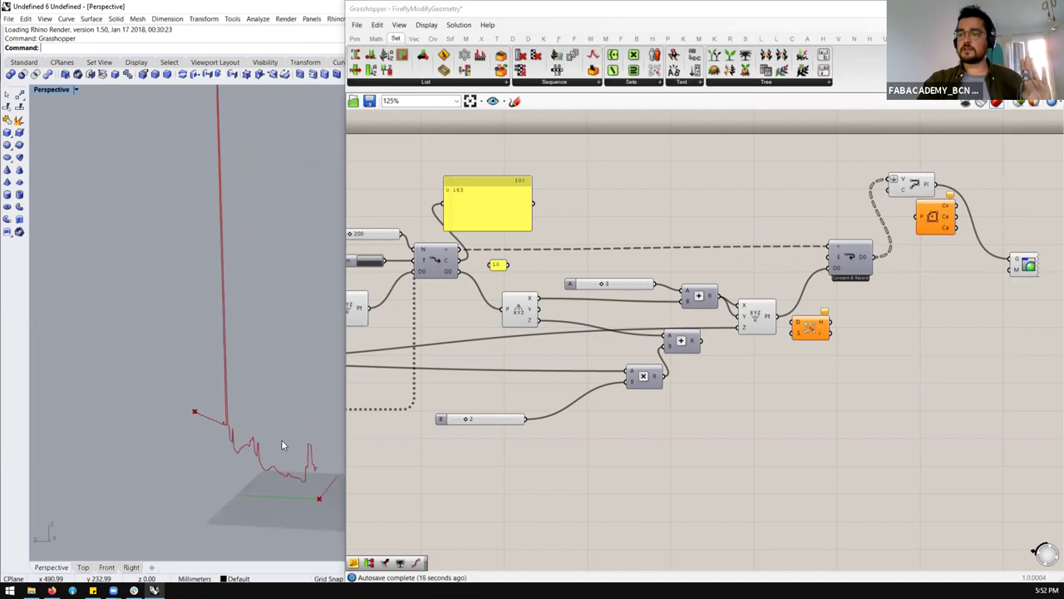
pyautogui.scroll(-4, 719, 170)
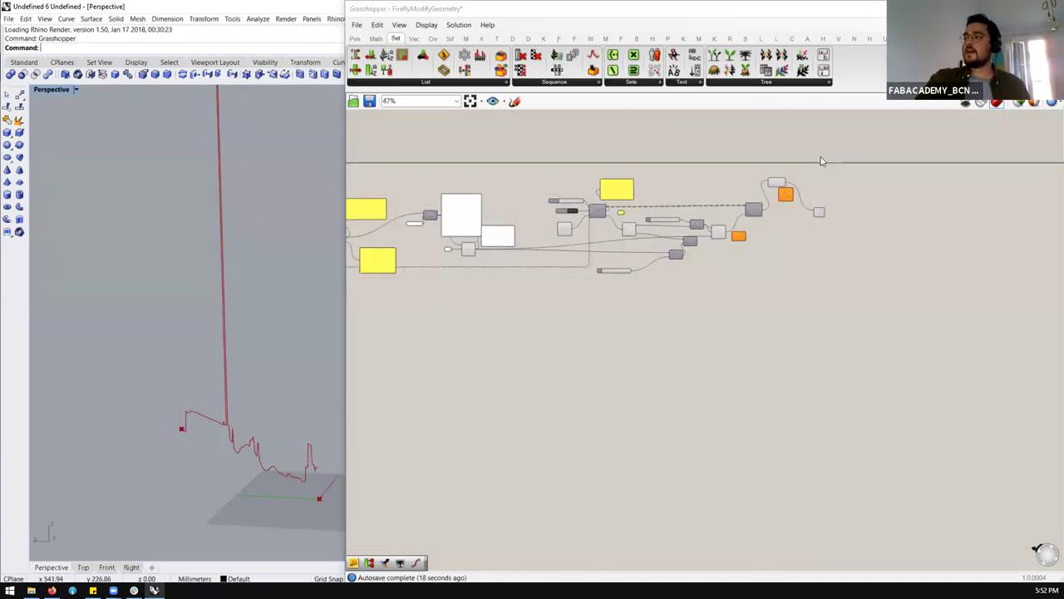
pyautogui.scroll(2, 593, 225)
pyautogui.moveTo(965, 127); pyautogui.dragTo(541, 348)
pyautogui.press('Delete')
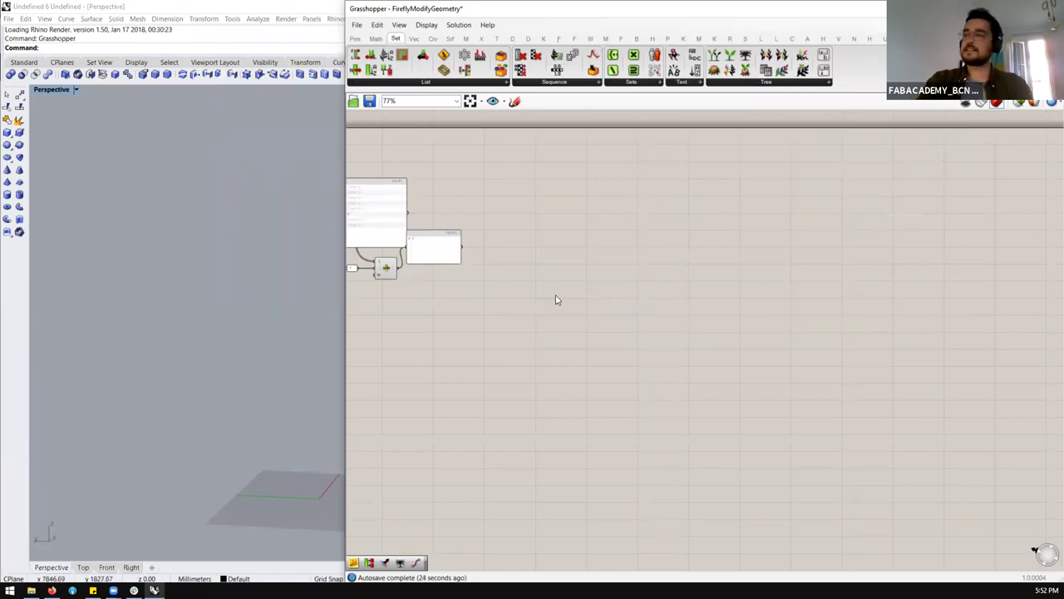
# Step: Add a Polygon curve primitive component in the empty canvas area beyond the List Item and its panel
pyautogui.doubleClick(559, 293)
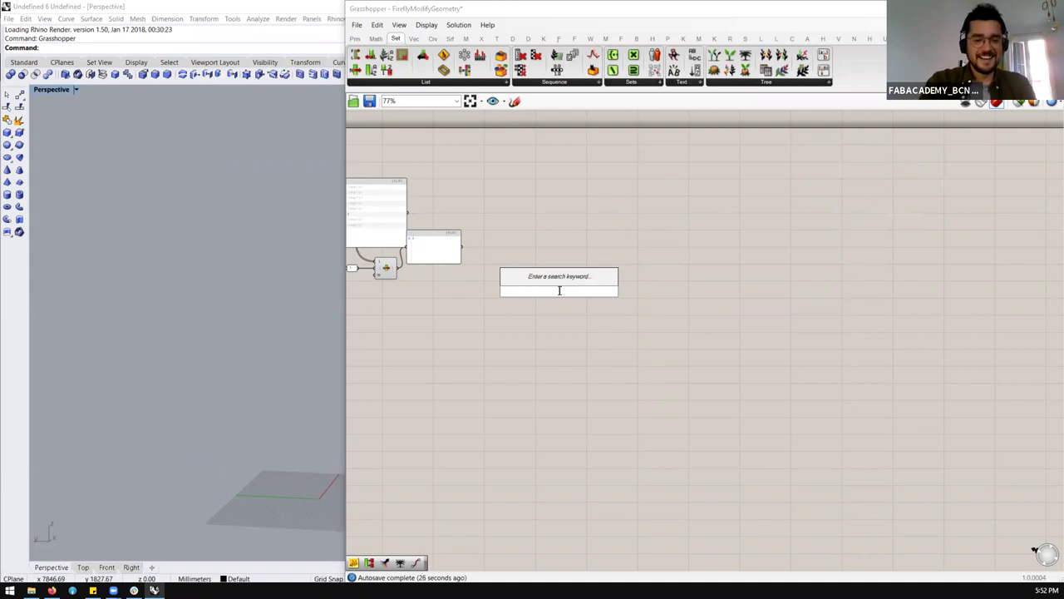
pyautogui.write('po')
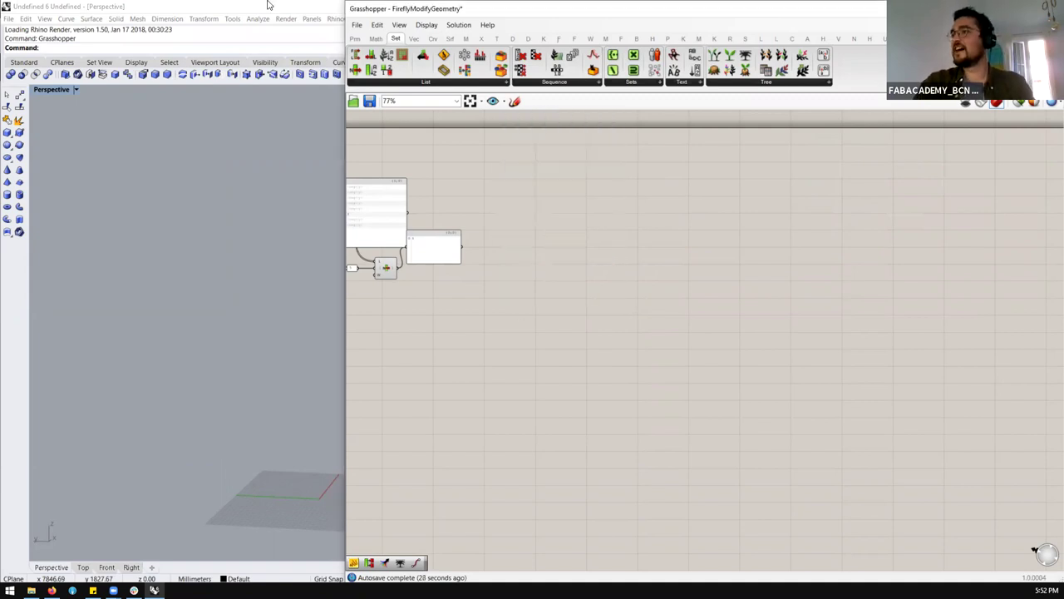
pyautogui.click(415, 39)
pyautogui.click(432, 39)
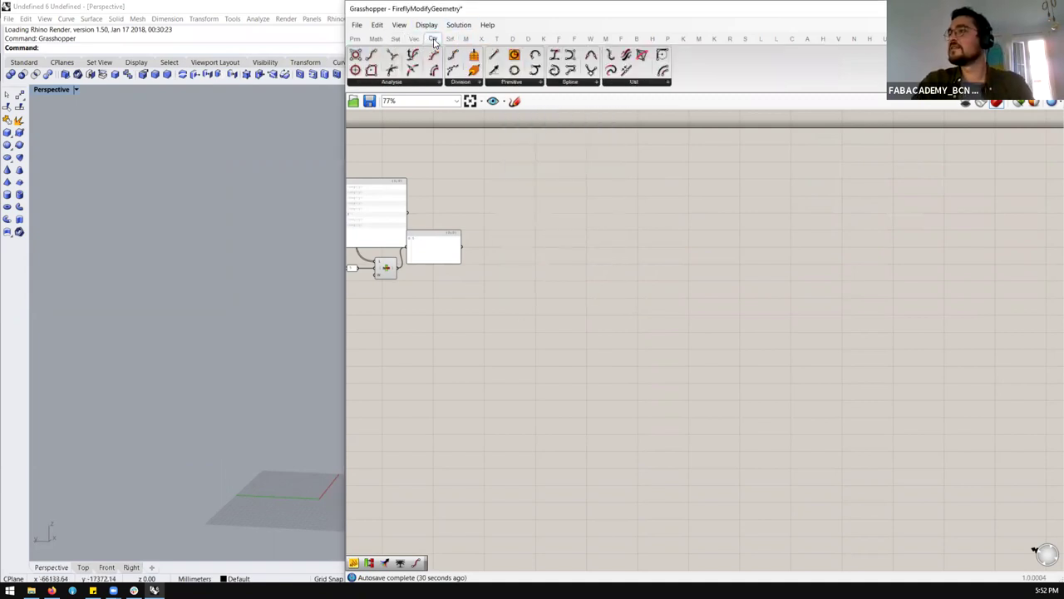
pyautogui.click(450, 39)
pyautogui.moveTo(468, 41)
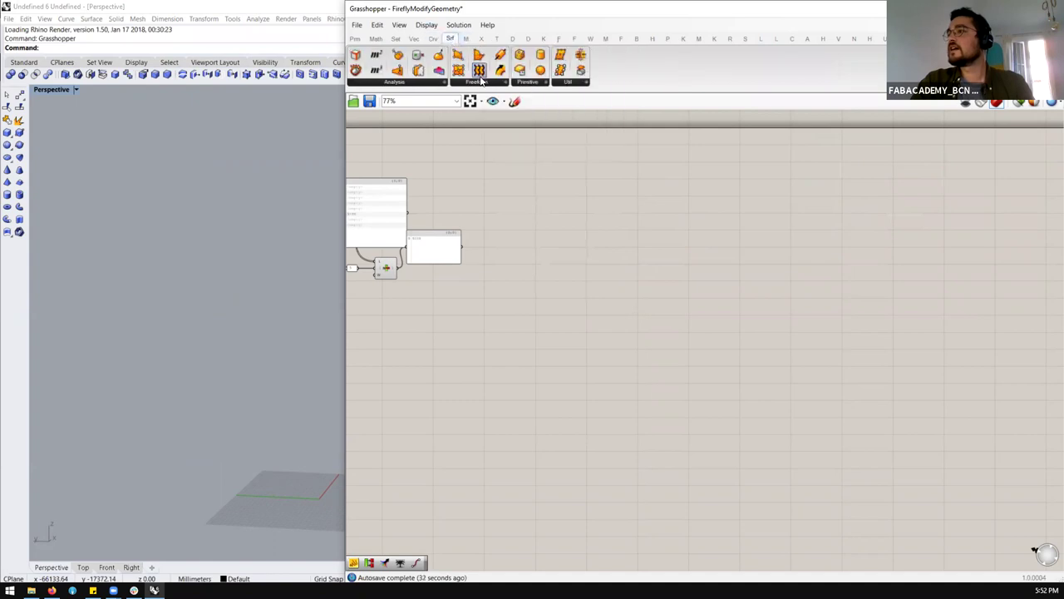
pyautogui.click(493, 83)
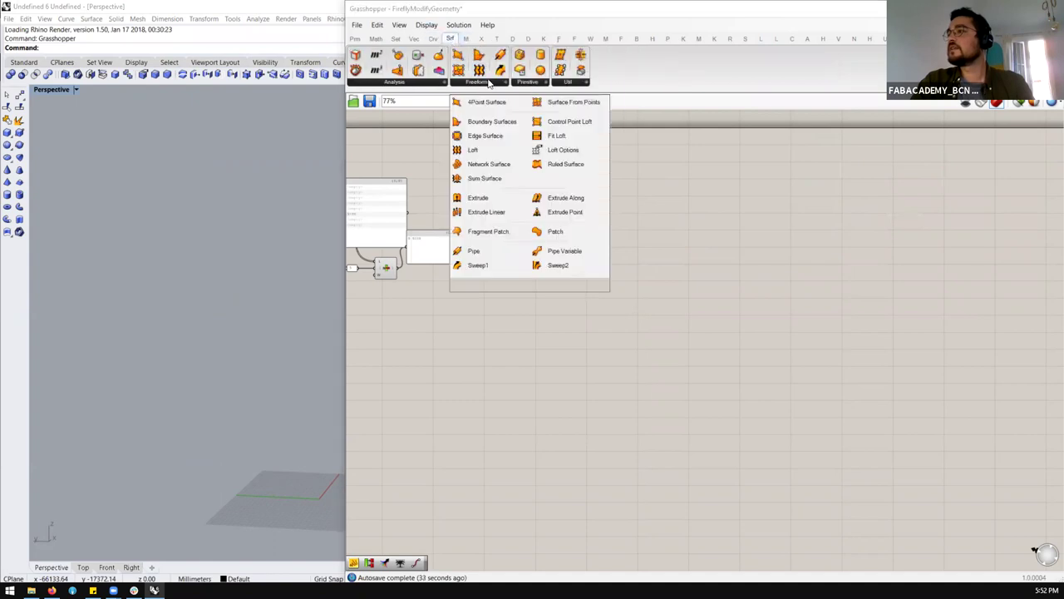
pyautogui.click(432, 39)
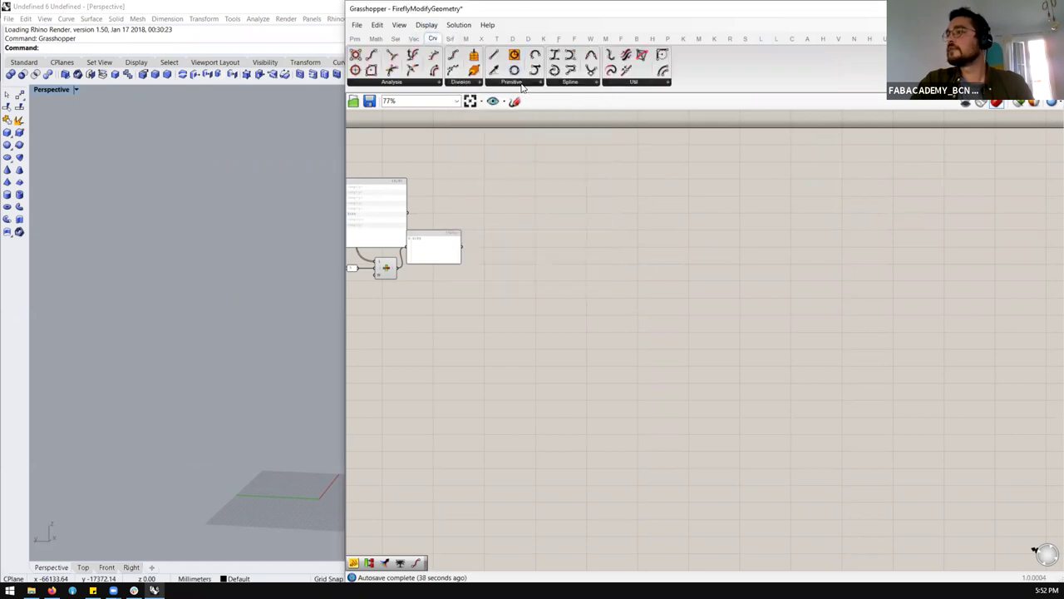
pyautogui.click(522, 82)
pyautogui.moveTo(530, 298); pyautogui.dragTo(582, 304)
pyautogui.scroll(3, 395, 279)
pyautogui.scroll(-2, 676, 221)
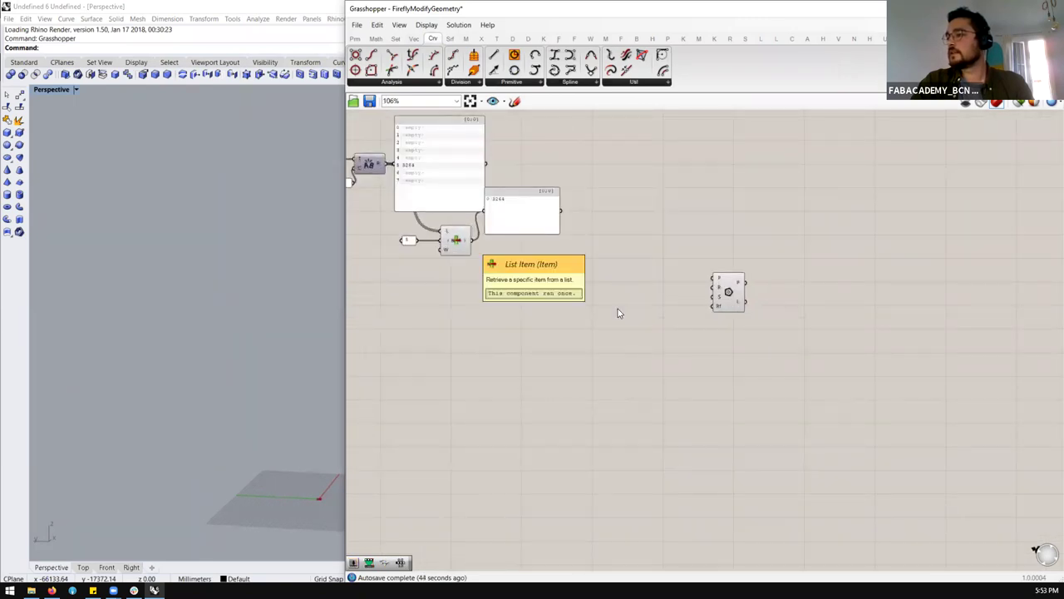
pyautogui.moveTo(733, 303); pyautogui.dragTo(751, 261)
# Step: Add a number slider set to 20, wire it to the Polygon's R input, and align the Polygon with the slider
pyautogui.doubleClick(584, 287)
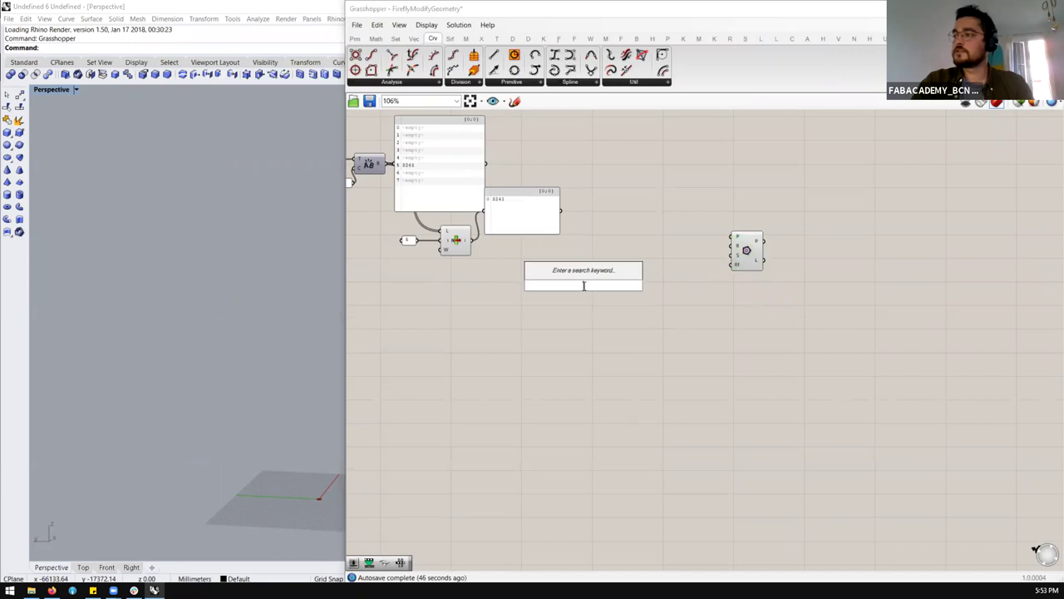
pyautogui.doubleClick(594, 308)
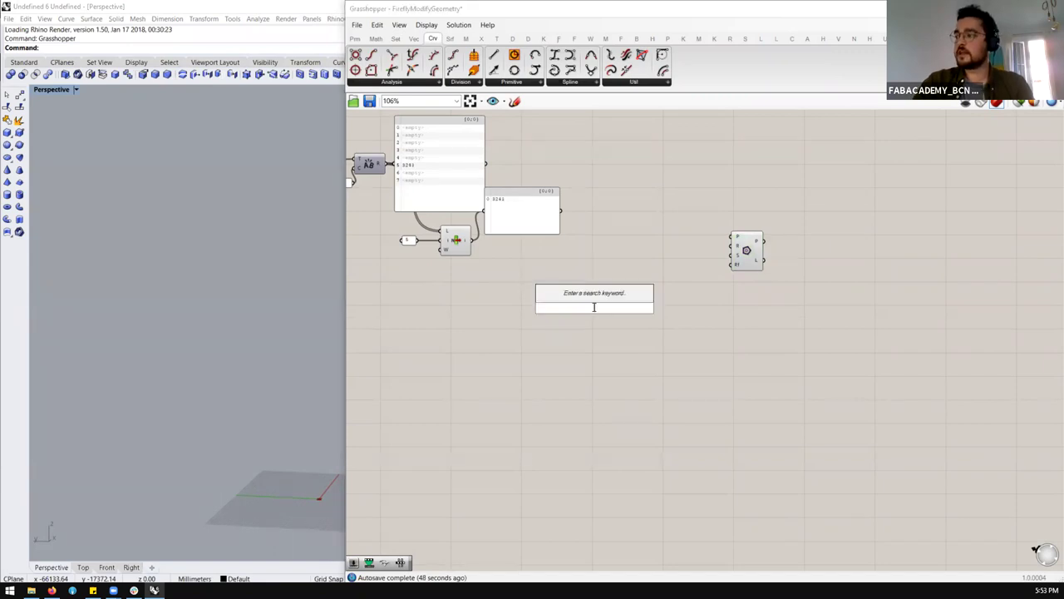
pyautogui.write('slider')
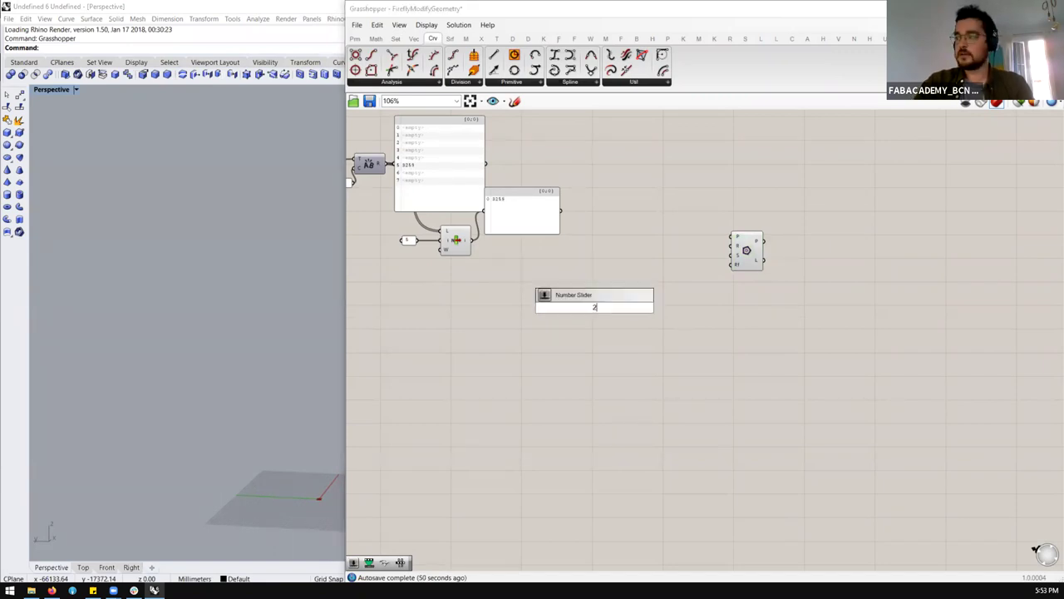
pyautogui.press('Return')
pyautogui.moveTo(634, 307); pyautogui.dragTo(737, 322)
pyautogui.click(747, 254)
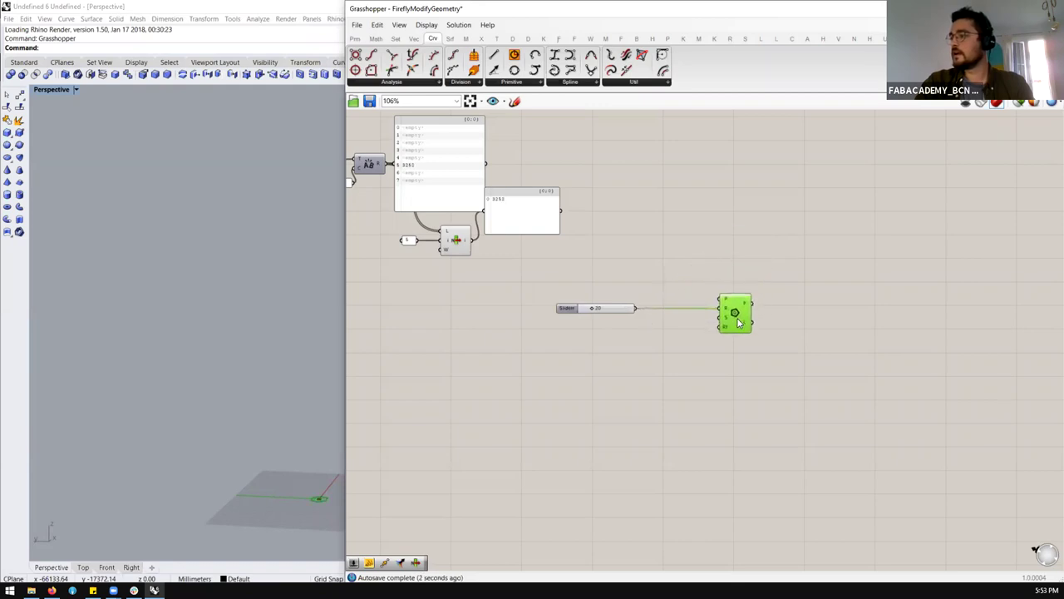
# Step: Try feeding the List Item output into a new Remap Numbers component, and delete that component
pyautogui.click(586, 269)
pyautogui.doubleClick(586, 268)
pyautogui.write('remap')
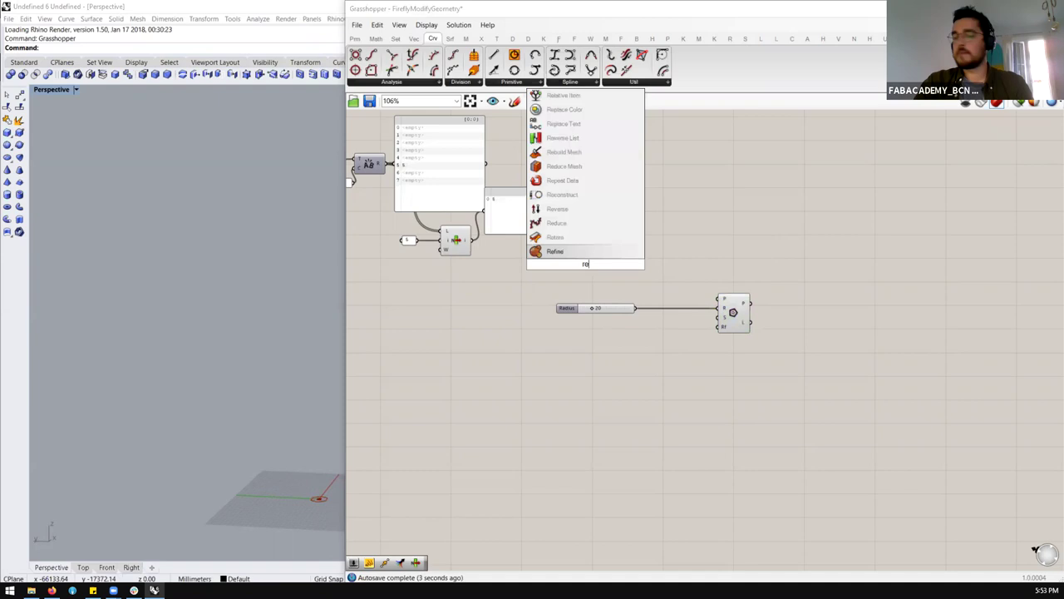
pyautogui.click(580, 252)
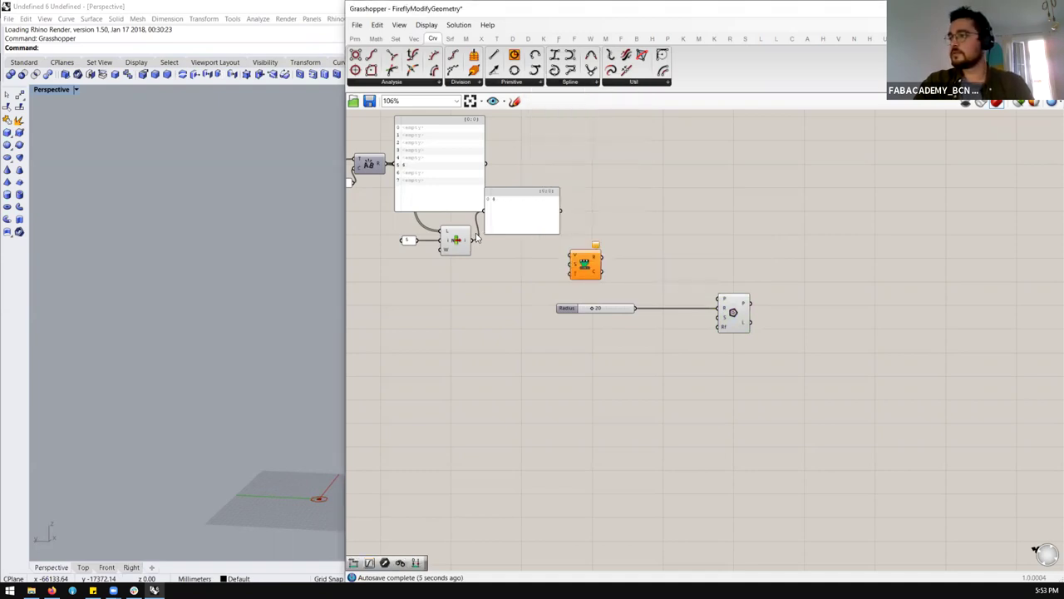
pyautogui.moveTo(471, 242); pyautogui.dragTo(570, 272)
pyautogui.moveTo(580, 259); pyautogui.dragTo(615, 253)
pyautogui.press('Delete')
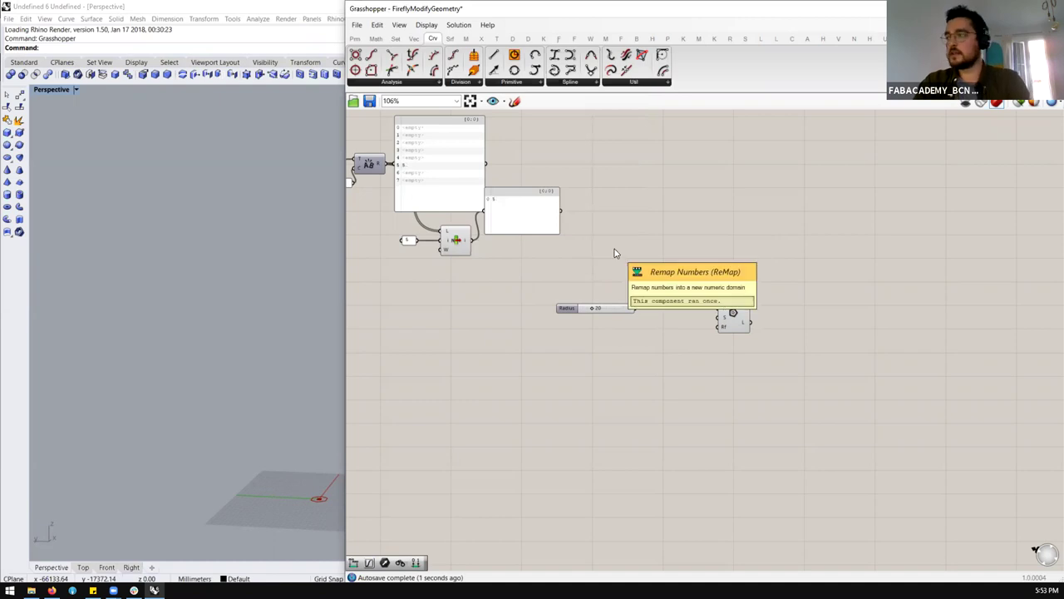
# Step: Add a Firefly Smoothing Moving Average component below the output panel and wire the List Item output into its V input
pyautogui.click(574, 39)
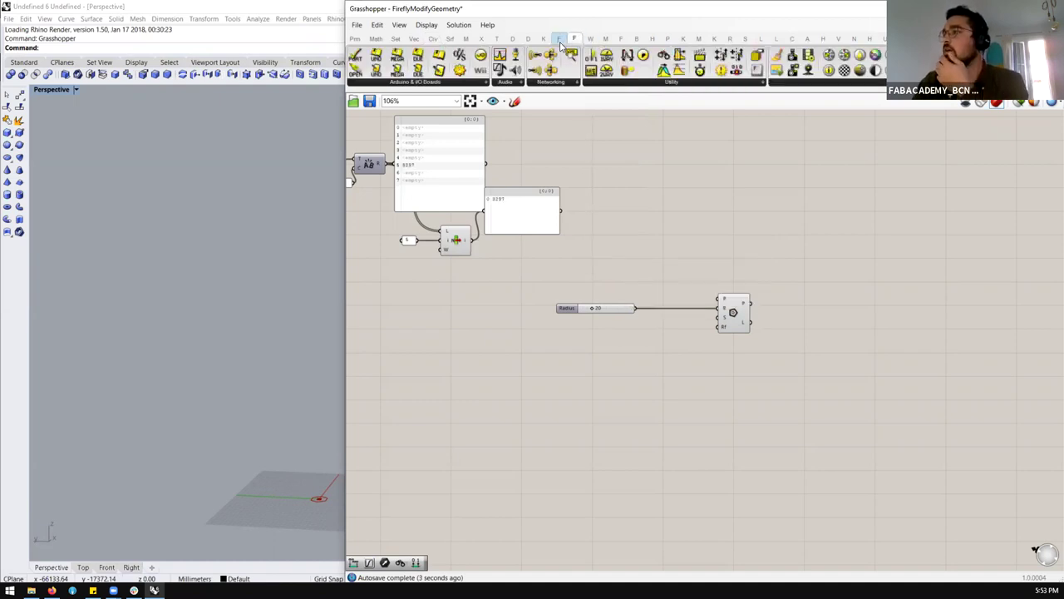
pyautogui.click(634, 82)
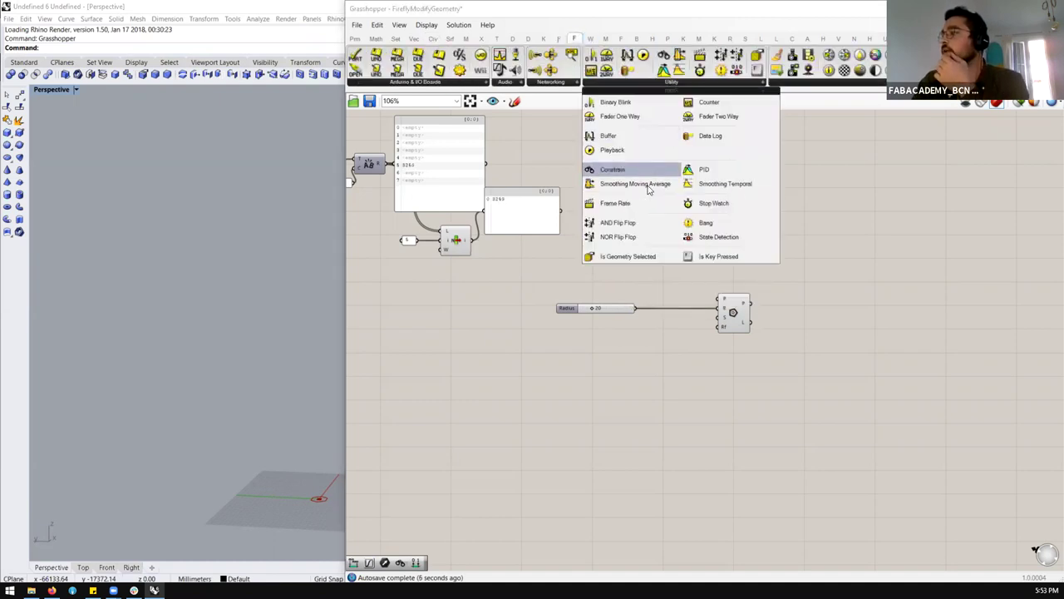
pyautogui.moveTo(641, 184); pyautogui.dragTo(541, 264)
pyautogui.moveTo(471, 240); pyautogui.dragTo(566, 247)
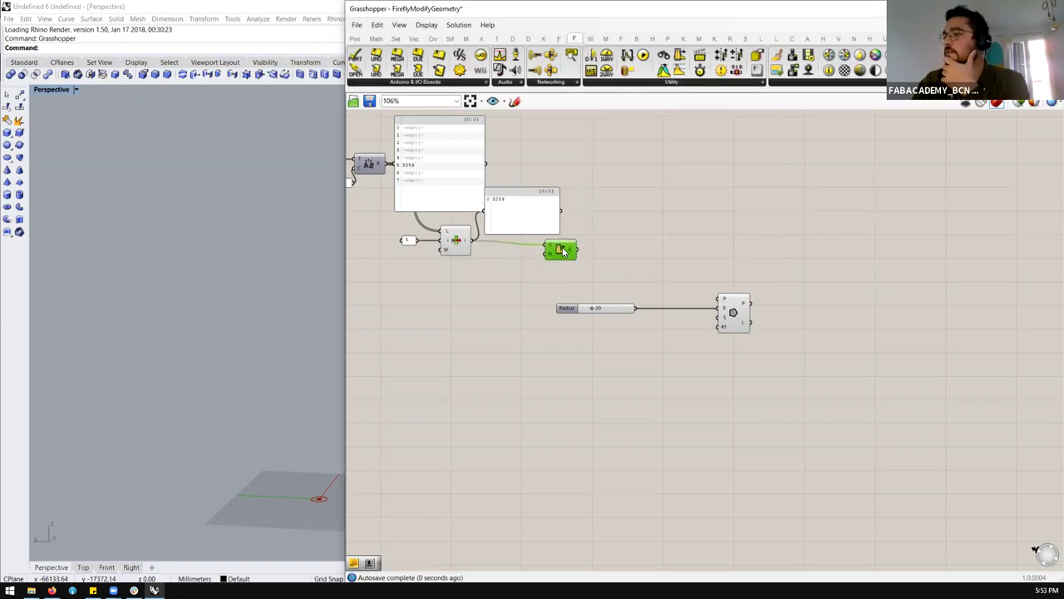
# Step: Add a Firefly Constrain component beside the moving average and feed the averaged value into its V input
pyautogui.click(671, 86)
pyautogui.moveTo(619, 172); pyautogui.dragTo(630, 268)
pyautogui.scroll(1, 631, 268)
pyautogui.moveTo(573, 247); pyautogui.dragTo(636, 266)
# Step: Add a Construct Domain component and wire its output into Constrain's D input
pyautogui.doubleClick(556, 289)
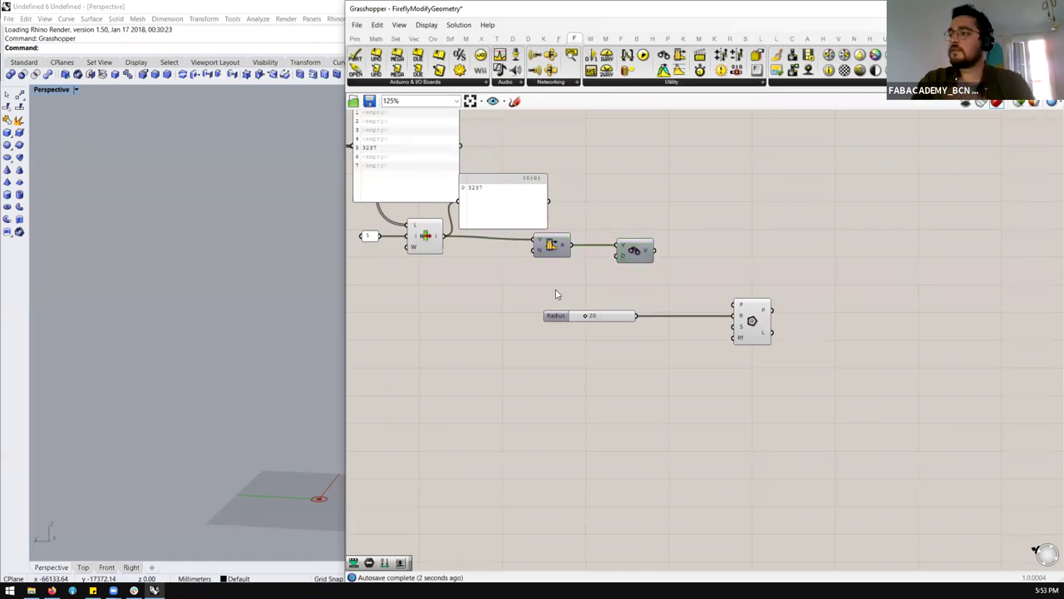
pyautogui.write('construct ')
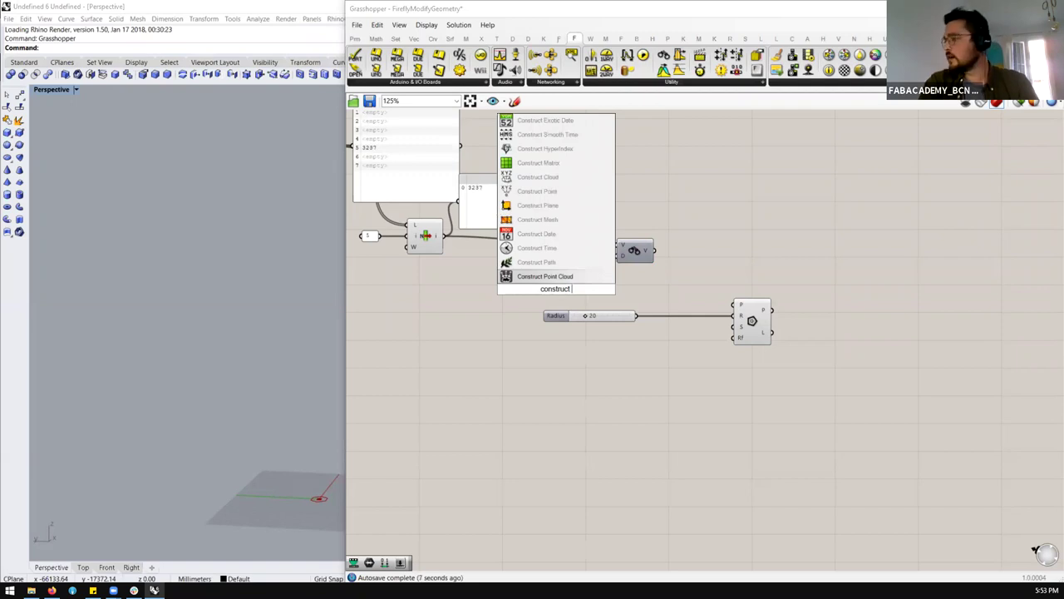
pyautogui.write('domain')
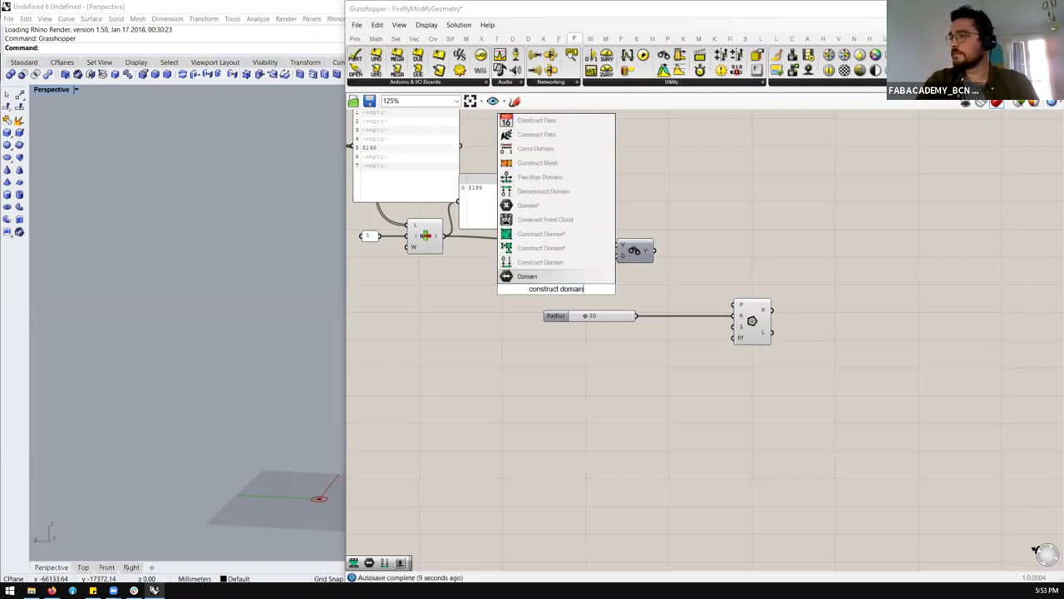
pyautogui.press('Return')
pyautogui.scroll(3, 555, 287)
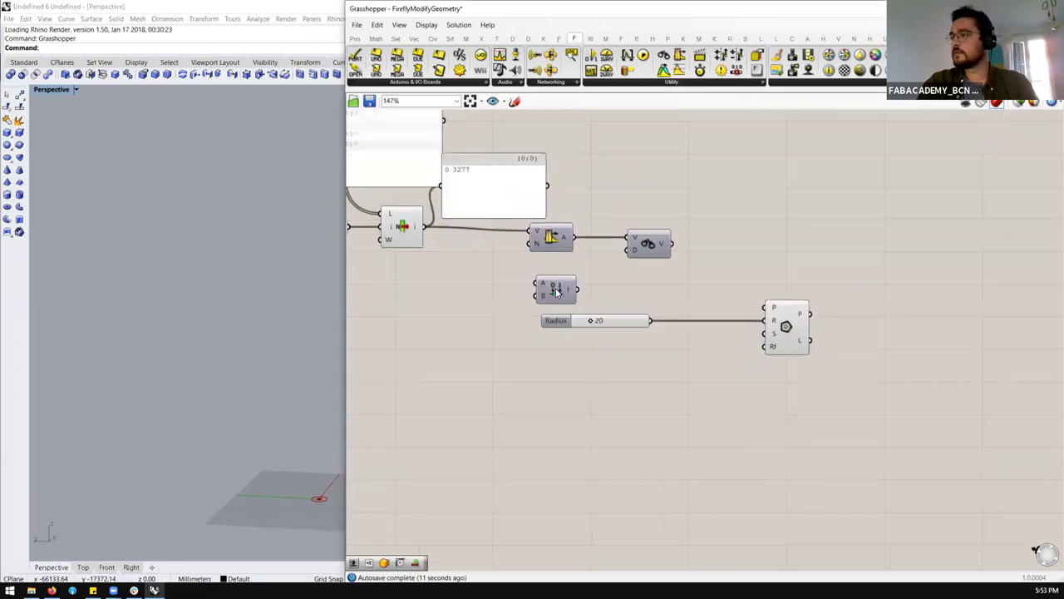
pyautogui.moveTo(583, 288); pyautogui.dragTo(637, 247)
# Step: Move the moving average, Constrain and Construct Domain components below the Radius slider, and shift the output panel away from the List Item
pyautogui.doubleClick(425, 311)
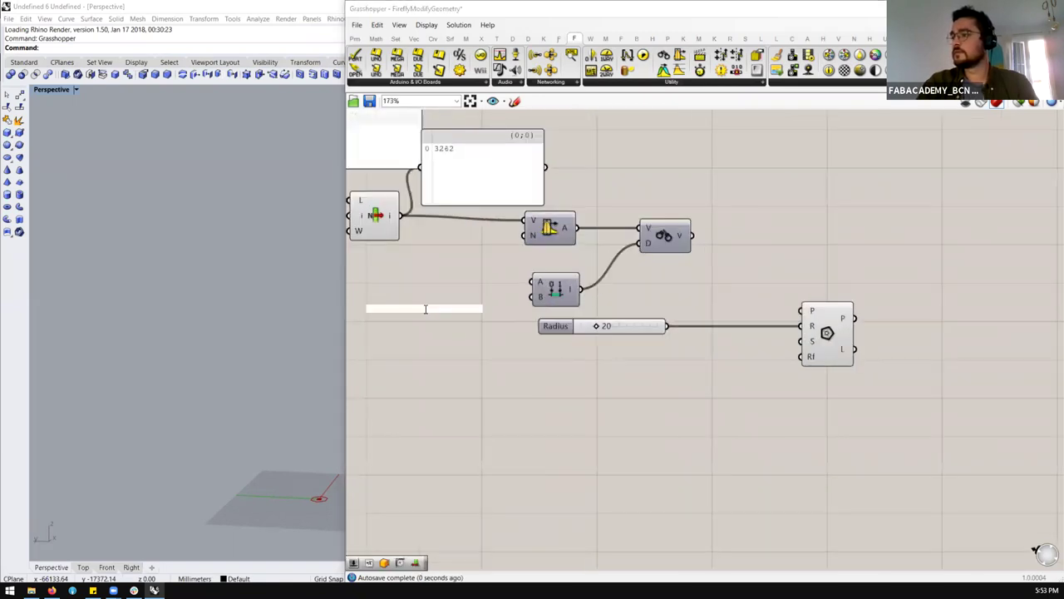
pyautogui.scroll(-3, 570, 273)
pyautogui.press('Escape')
pyautogui.moveTo(692, 195); pyautogui.dragTo(564, 289)
pyautogui.moveTo(642, 246); pyautogui.dragTo(619, 341)
pyautogui.click(582, 375)
pyautogui.moveTo(502, 288); pyautogui.dragTo(596, 197)
# Step: Add a Division component in the space below the List Item
pyautogui.doubleClick(396, 327)
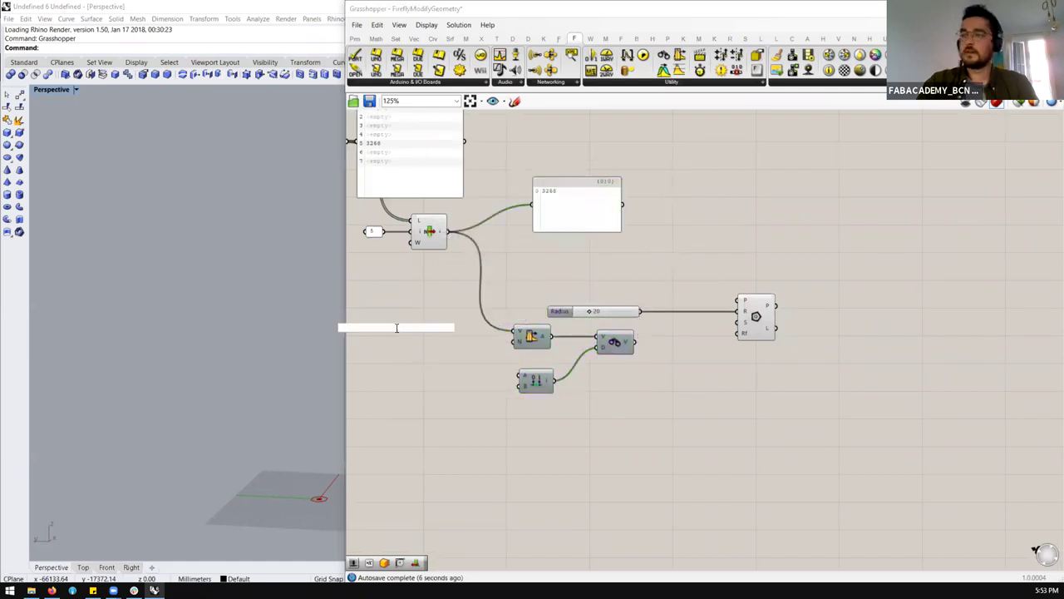
pyautogui.write('divis')
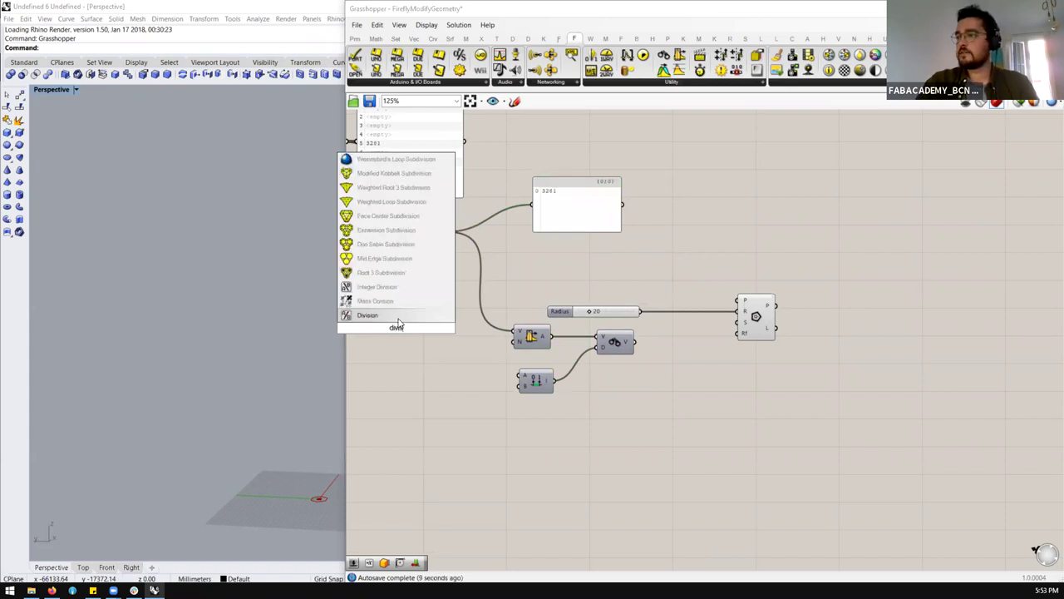
pyautogui.click(367, 230)
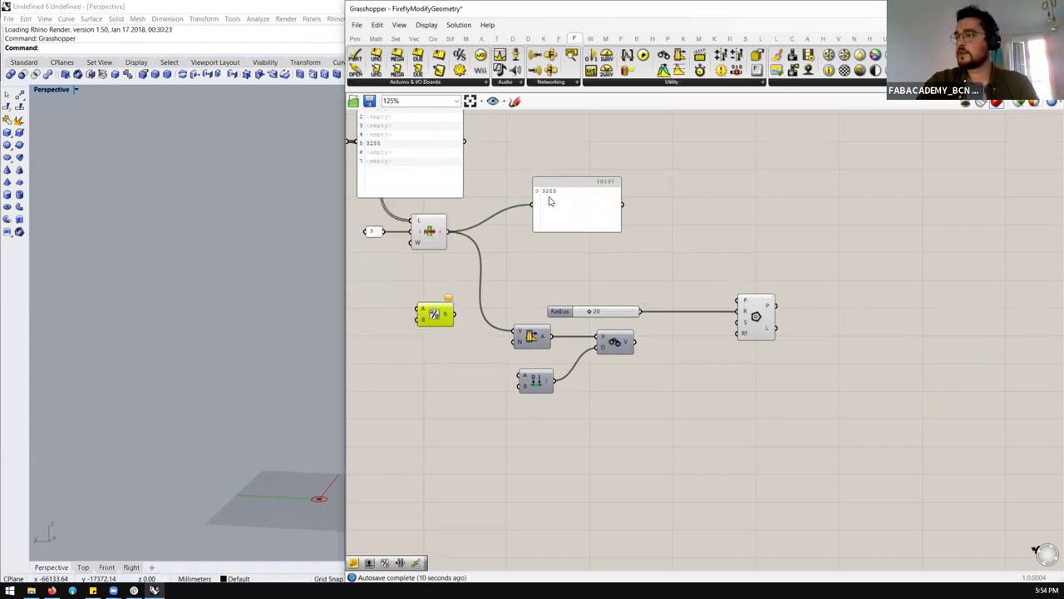
# Step: Insert the Division between the List Item and the moving average, with a number slider set to 200 as its B input
pyautogui.scroll(3, 402, 324)
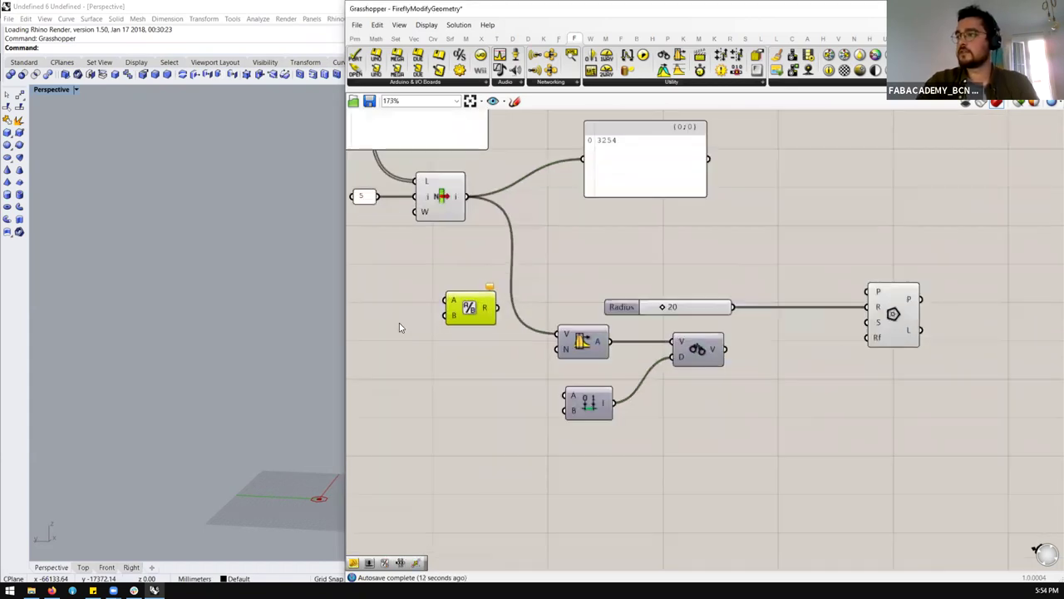
pyautogui.doubleClick(399, 323)
pyautogui.write('10')
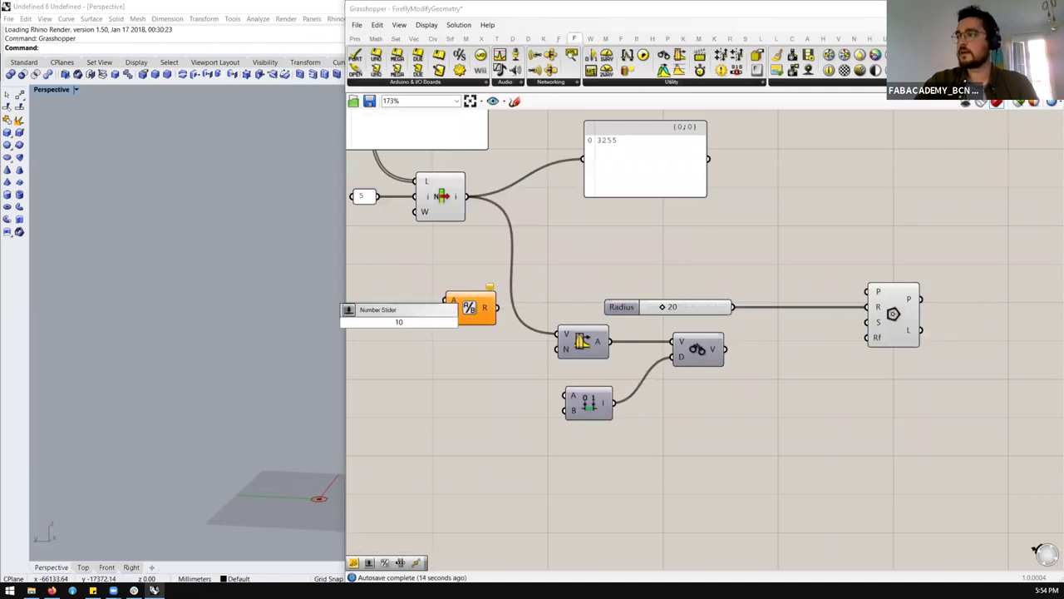
pyautogui.press('BackSpace')
pyautogui.press('BackSpace')
pyautogui.write('50')
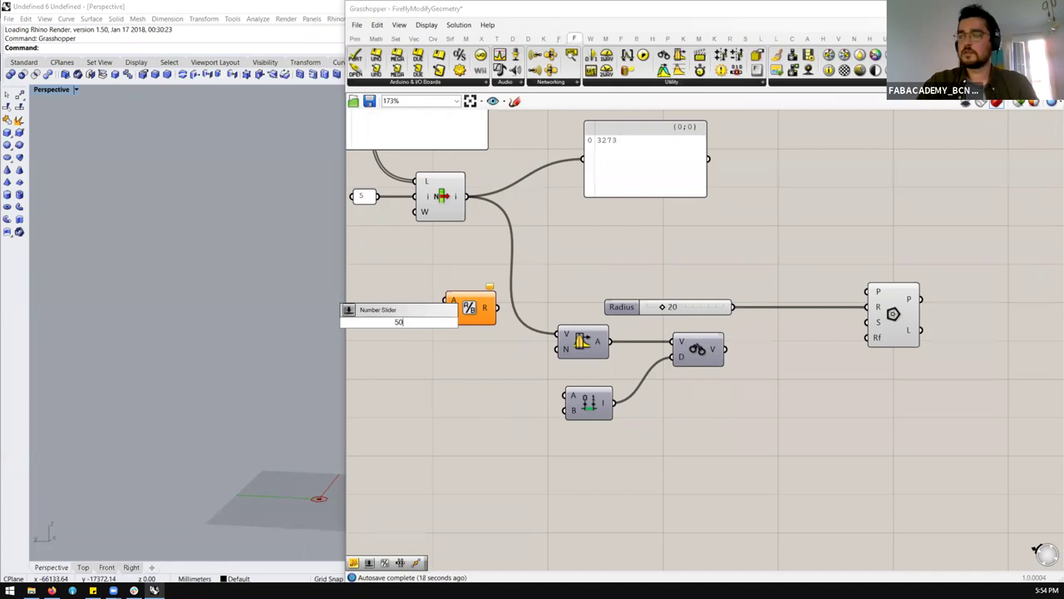
pyautogui.press('BackSpace')
pyautogui.press('BackSpace')
pyautogui.write('200')
pyautogui.press('Return')
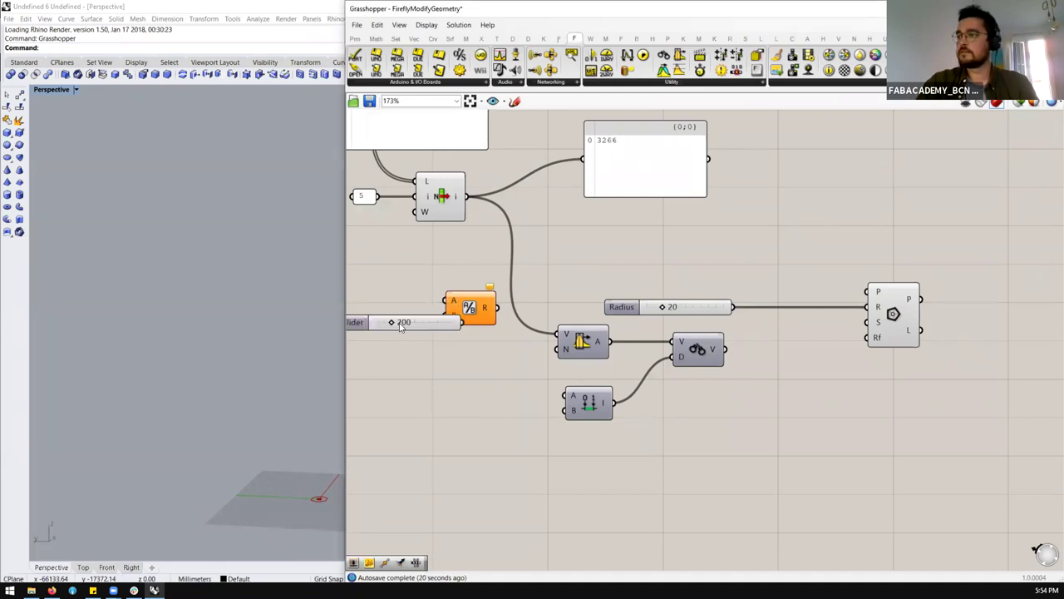
pyautogui.moveTo(417, 324); pyautogui.dragTo(446, 314)
pyautogui.moveTo(467, 197); pyautogui.dragTo(447, 300)
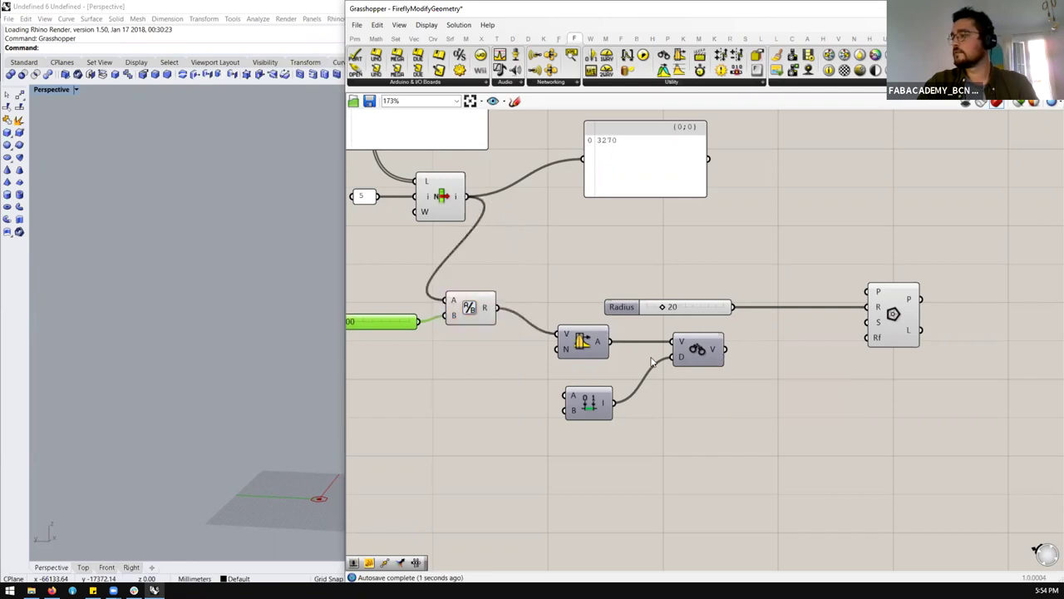
# Step: Wire the moving average output directly into the Polygon's S input and examine the polygon in the Perspective viewport
pyautogui.moveTo(609, 343); pyautogui.dragTo(869, 321)
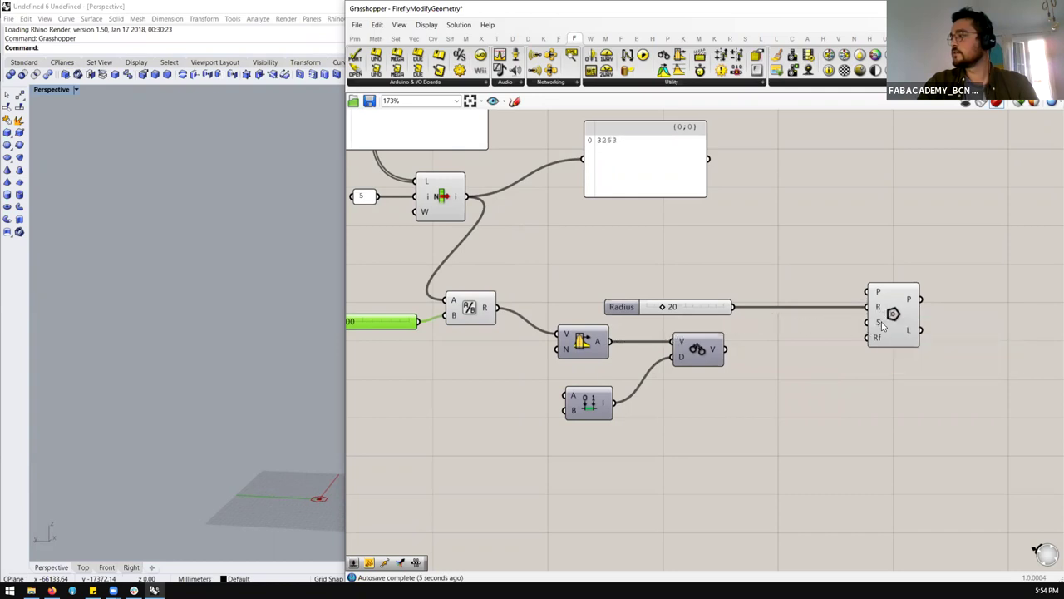
pyautogui.moveTo(610, 342); pyautogui.dragTo(878, 321)
pyautogui.scroll(5, 225, 438)
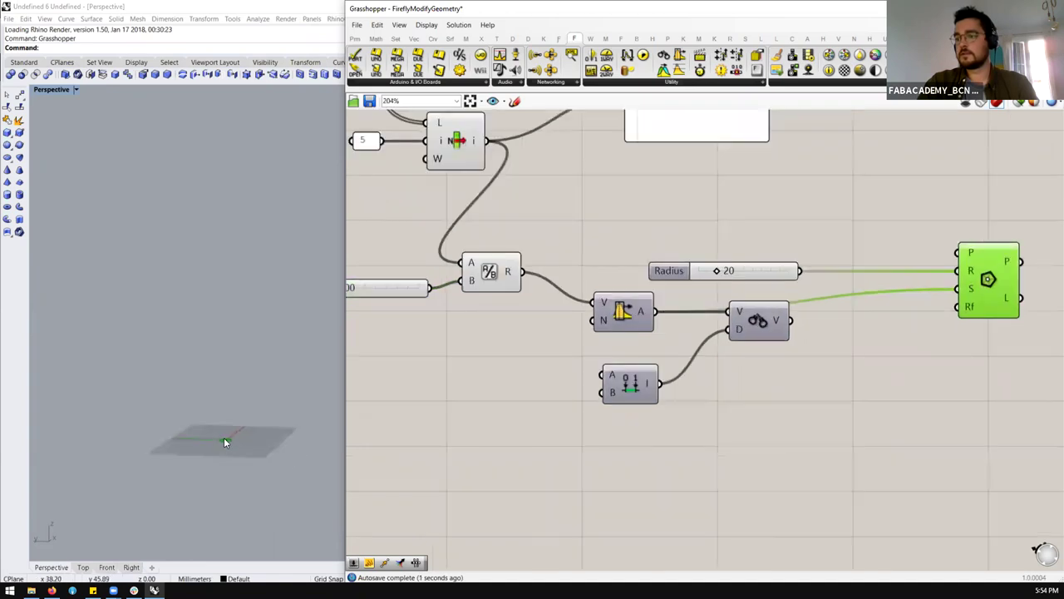
pyautogui.click(218, 366)
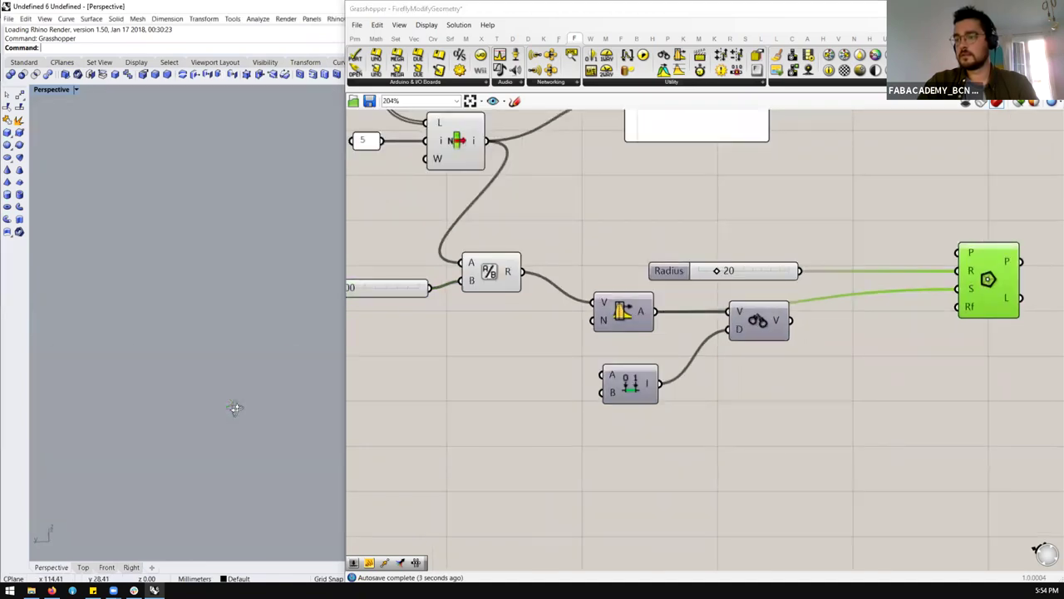
pyautogui.scroll(6, 276, 461)
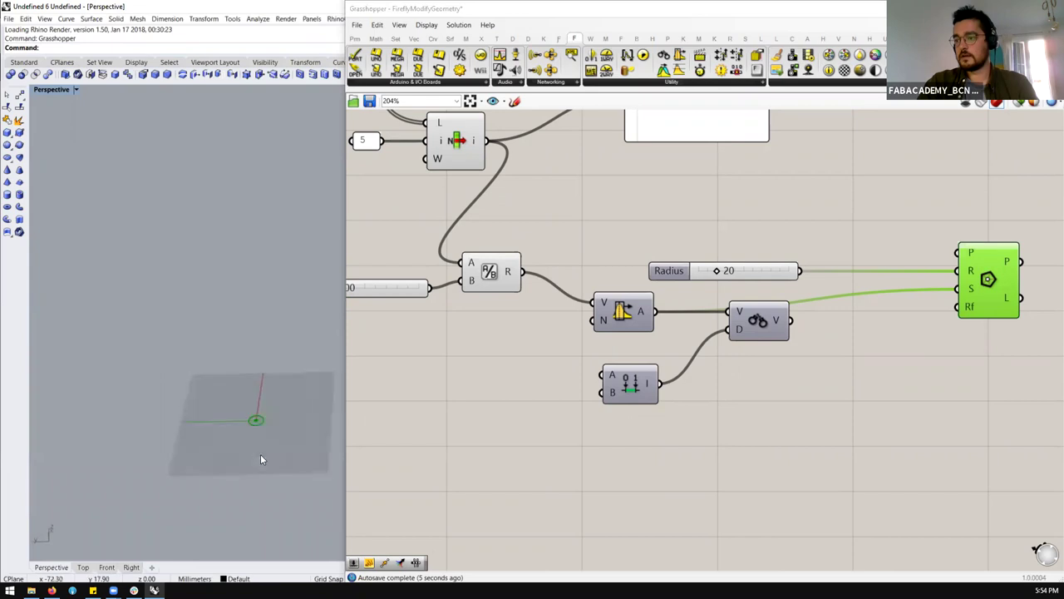
pyautogui.scroll(3, 258, 404)
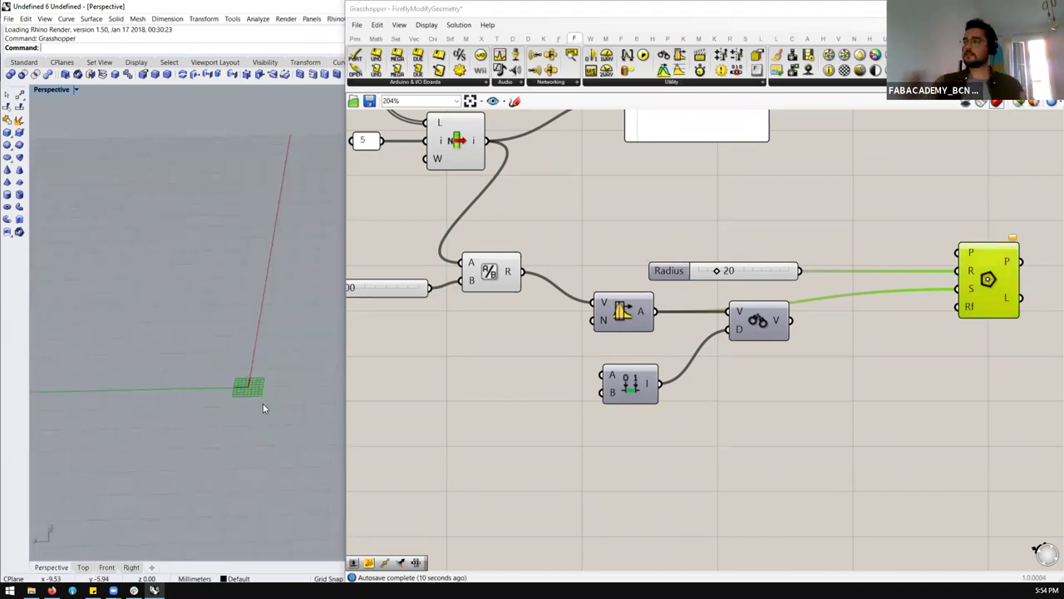
# Step: Add a number slider set to 3 and wire it to Construct Domain's A input as the domain start
pyautogui.scroll(-2, 726, 405)
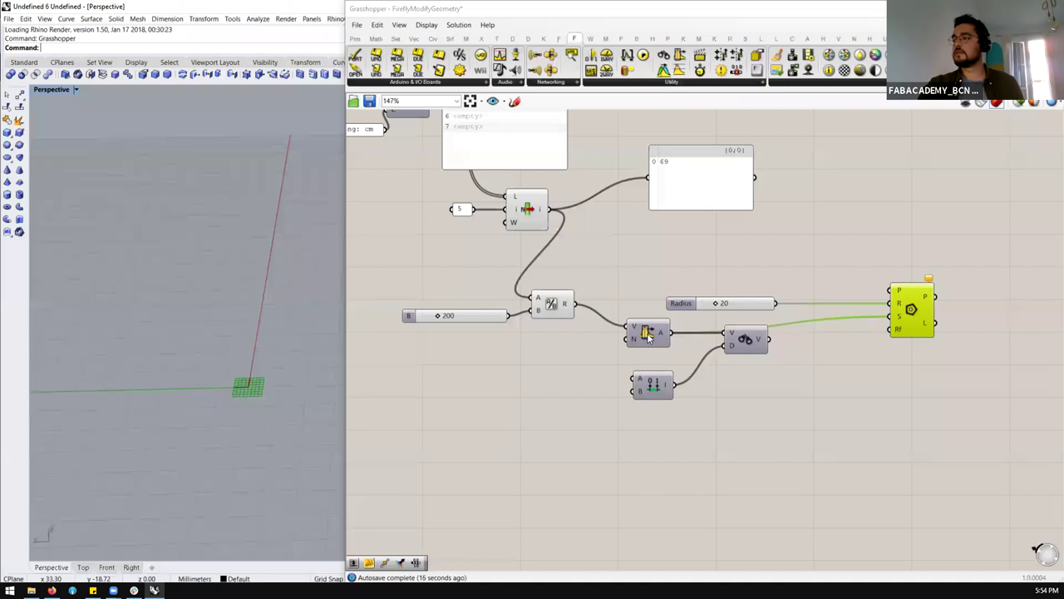
pyautogui.moveTo(648, 384); pyautogui.dragTo(646, 379)
pyautogui.doubleClick(562, 368)
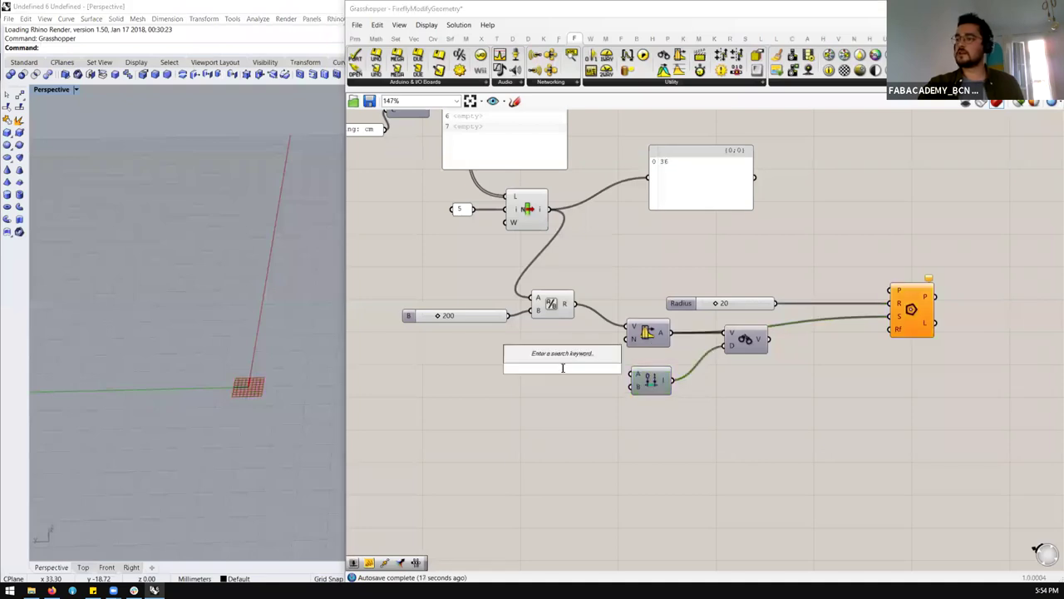
pyautogui.write('slider')
pyautogui.press('Return')
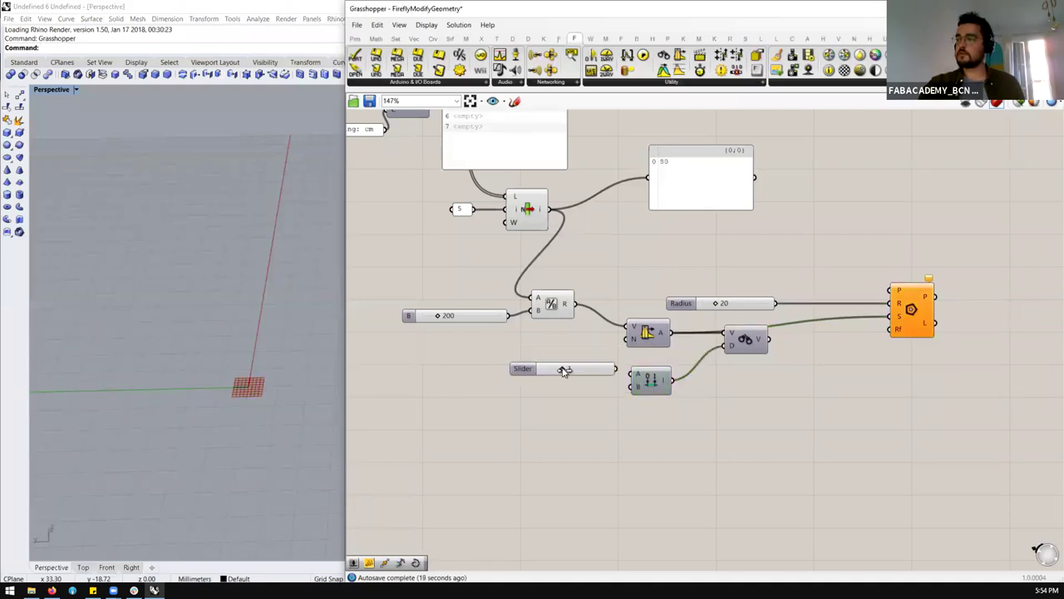
pyautogui.moveTo(617, 368); pyautogui.dragTo(632, 375)
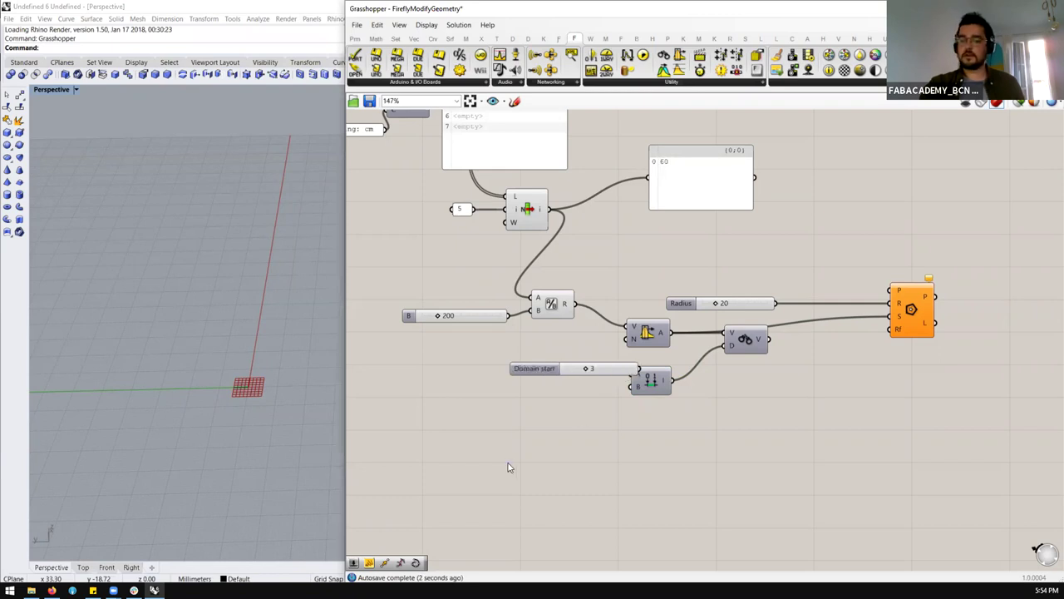
# Step: Add a domain end slider set to 20 for Construct Domain's B input, and feed the Constrain output into the Polygon's S input
pyautogui.doubleClick(529, 420)
pyautogui.write('slider')
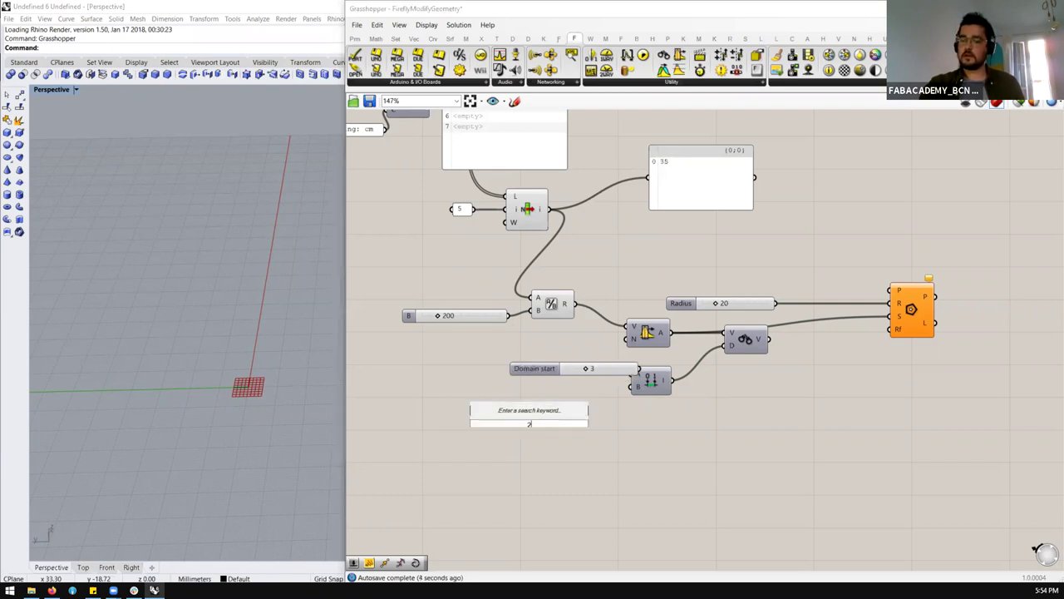
pyautogui.press('Return')
pyautogui.moveTo(584, 422); pyautogui.dragTo(582, 377)
pyautogui.moveTo(769, 339); pyautogui.dragTo(890, 316)
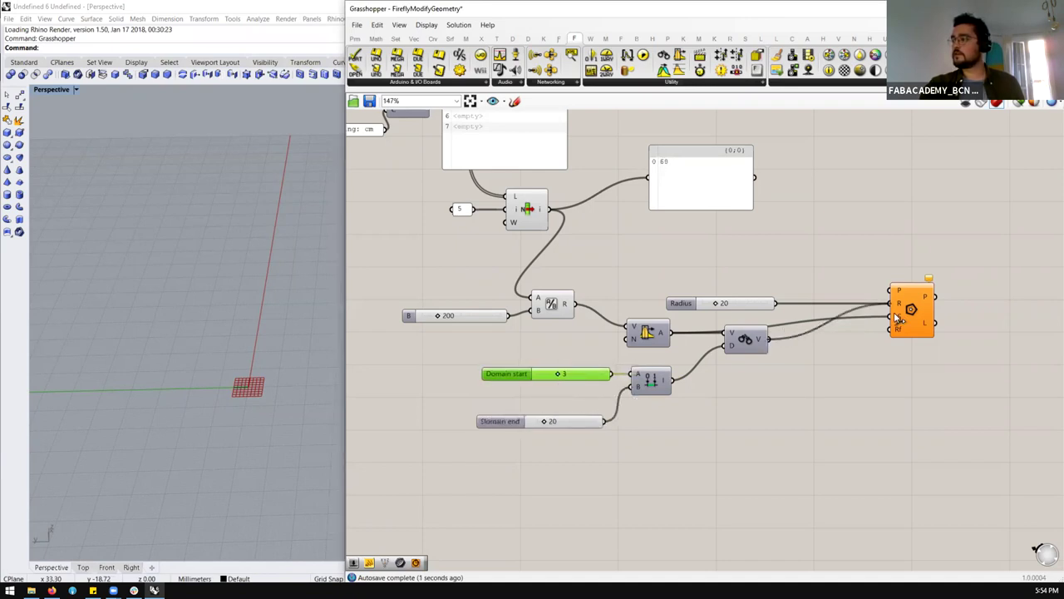
pyautogui.click(912, 309)
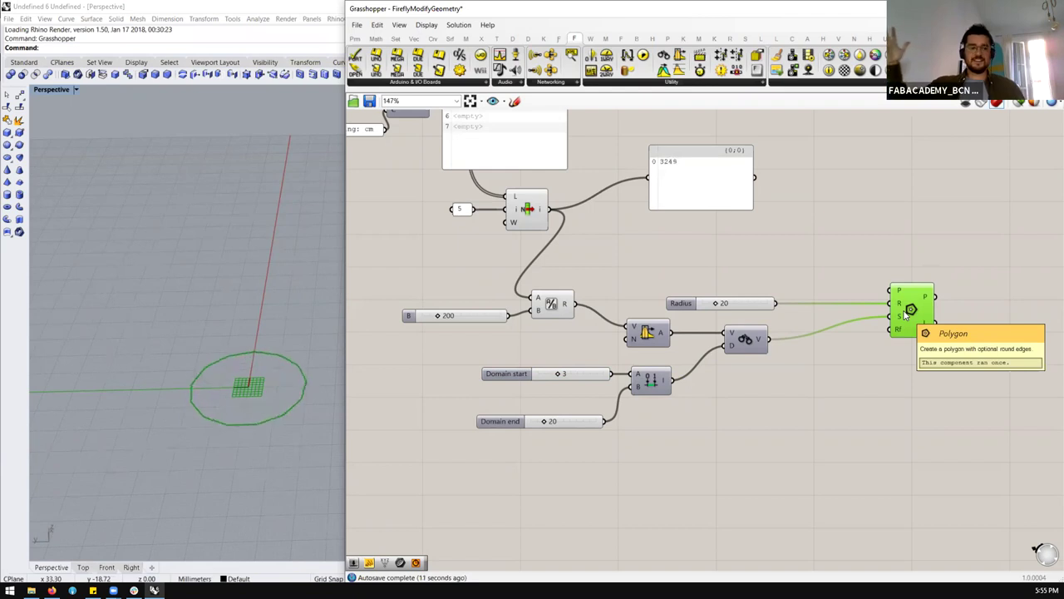
# Step: Add an Extrude component and a Unit Z vector component beyond the Polygon
pyautogui.scroll(-2, 951, 316)
pyautogui.click(952, 317)
pyautogui.doubleClick(952, 318)
pyautogui.write('extru')
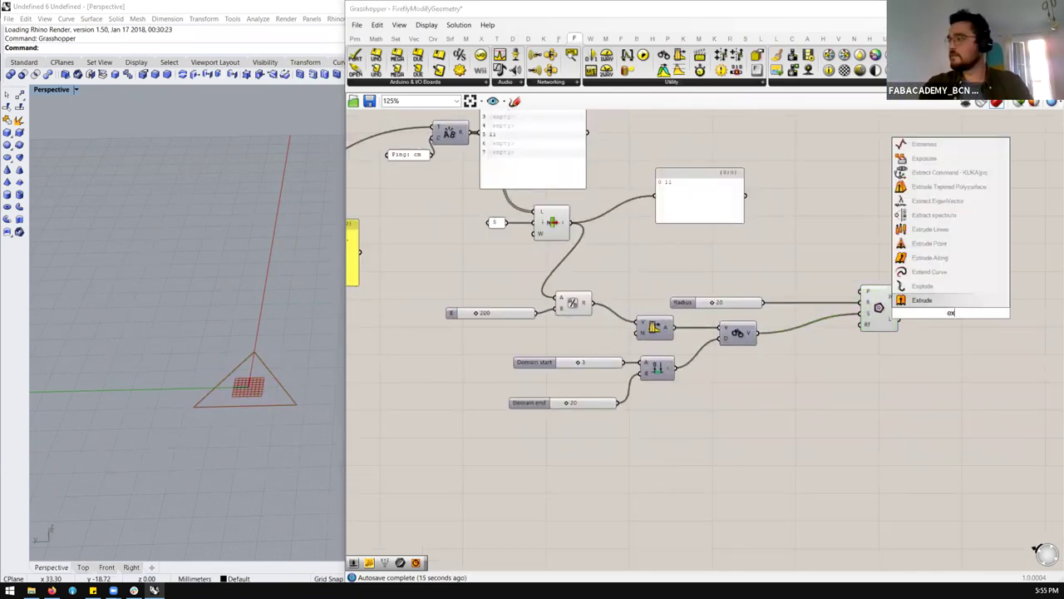
pyautogui.click(958, 300)
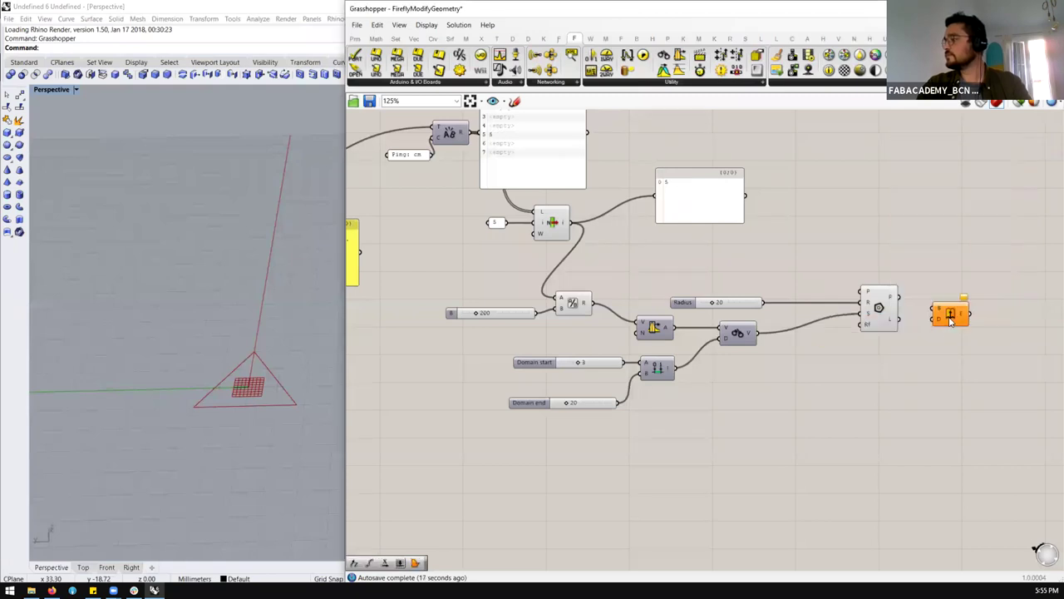
pyautogui.doubleClick(940, 352)
pyautogui.write('unit z')
pyautogui.click(915, 335)
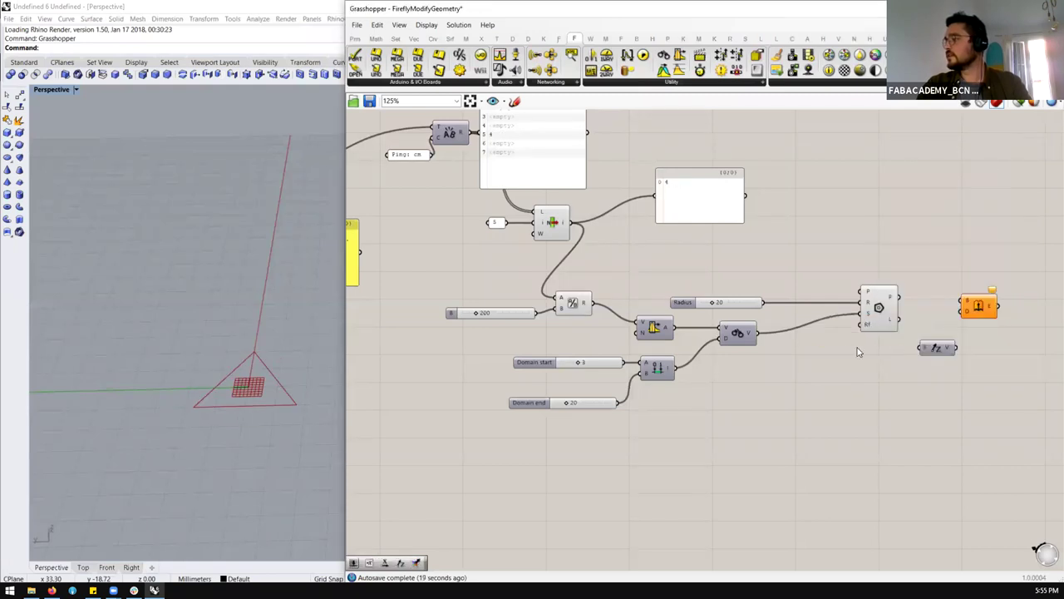
# Step: Wire the Constrain output through Unit Z into Extrude's D input, use the Polygon output as its base, and place Unit Z below the Polygon
pyautogui.moveTo(755, 334); pyautogui.dragTo(964, 314)
pyautogui.moveTo(899, 296); pyautogui.dragTo(977, 306)
pyautogui.moveTo(927, 348); pyautogui.dragTo(879, 360)
# Step: Add a Multiplication component beside Unit Z and wire the Unit Z vector into its A input
pyautogui.click(917, 363)
pyautogui.doubleClick(917, 367)
pyautogui.write('mult')
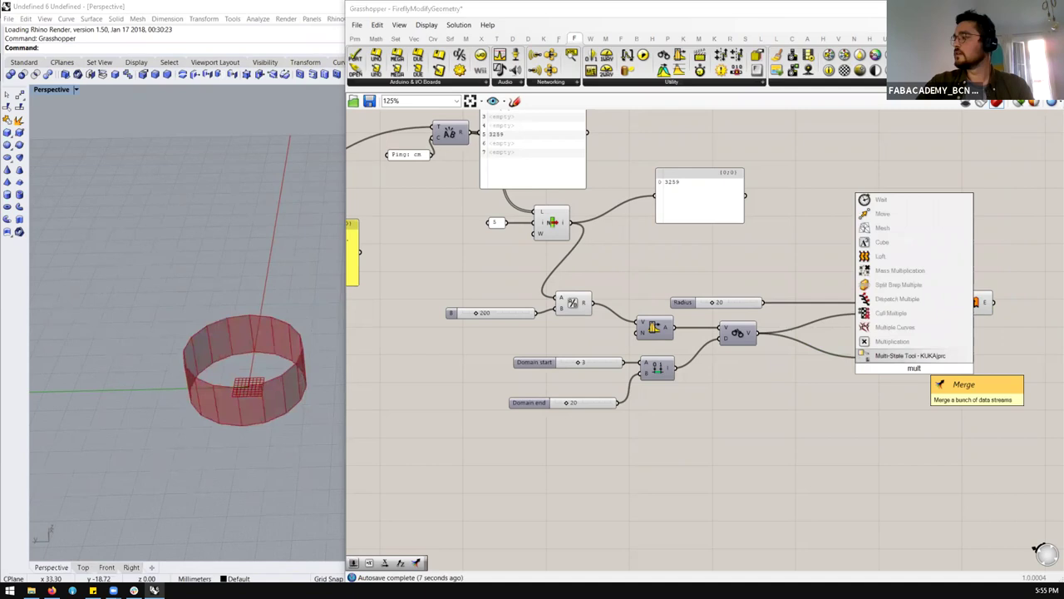
pyautogui.click(894, 341)
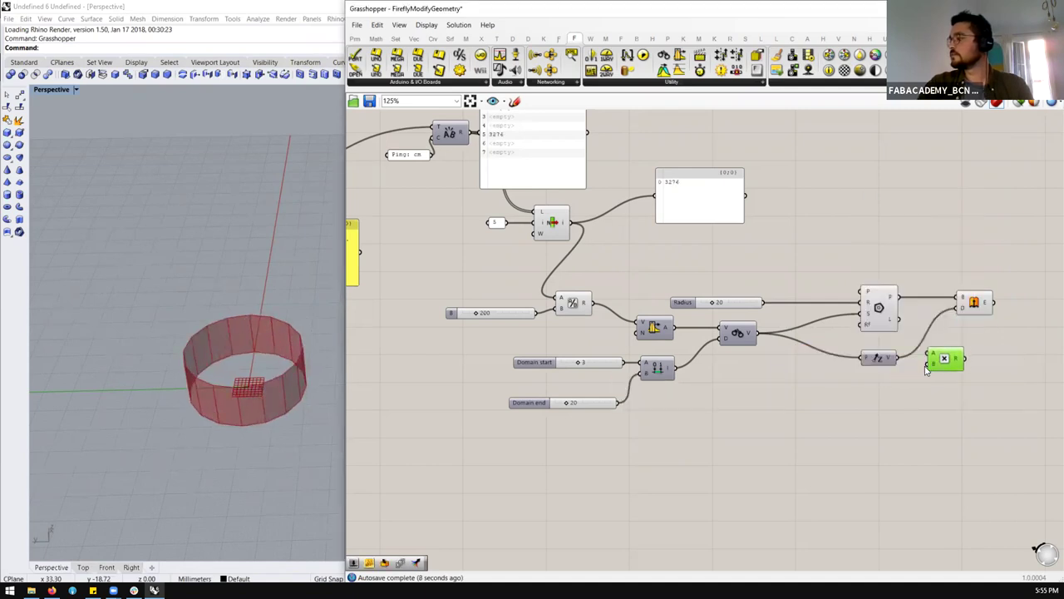
pyautogui.moveTo(899, 358); pyautogui.dragTo(927, 355)
# Step: Add a number slider set to 10 as the Multiplication's B input and wire the product into Extrude's D input
pyautogui.doubleClick(907, 404)
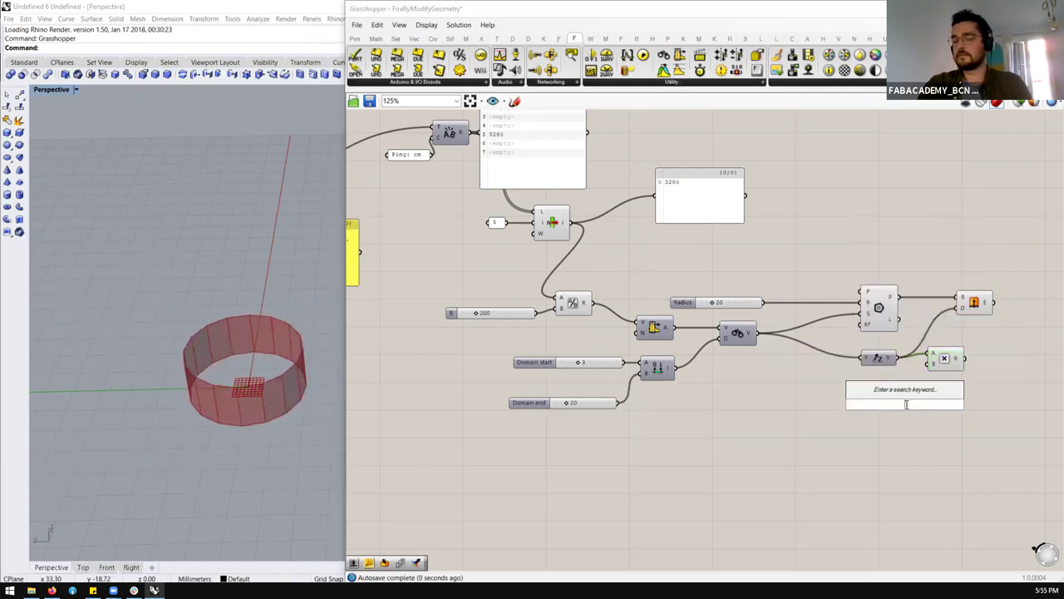
pyautogui.write('10')
pyautogui.press('Return')
pyautogui.moveTo(954, 404); pyautogui.dragTo(956, 310)
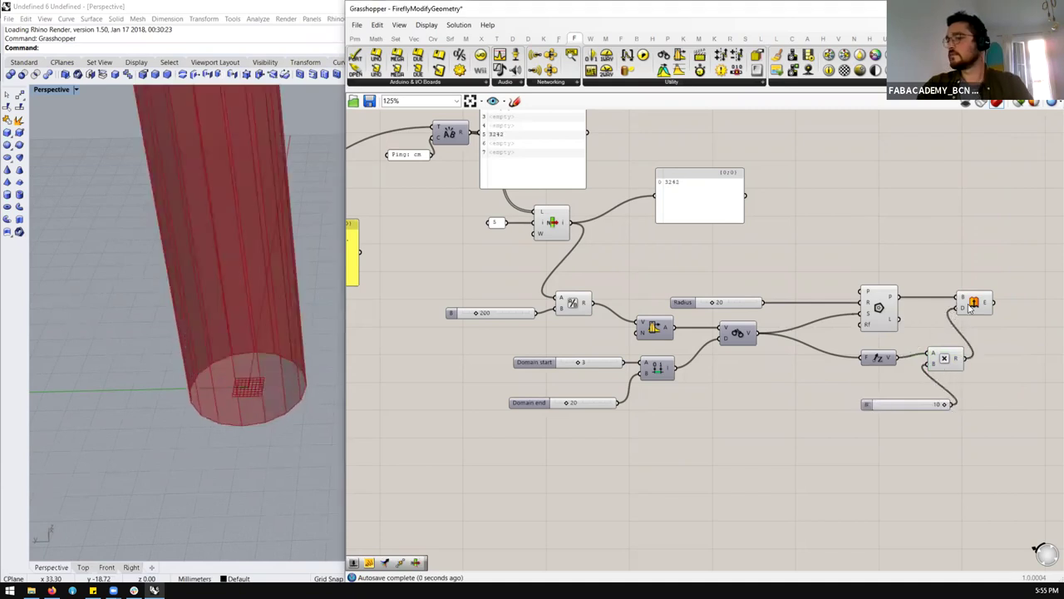
# Step: Highlight the Extrude component's result and examine how the prism's side count and height respond to the sensor distance
pyautogui.click(974, 302)
pyautogui.scroll(-5, 306, 416)
pyautogui.moveTo(298, 419); pyautogui.dragTo(168, 411, button='right')
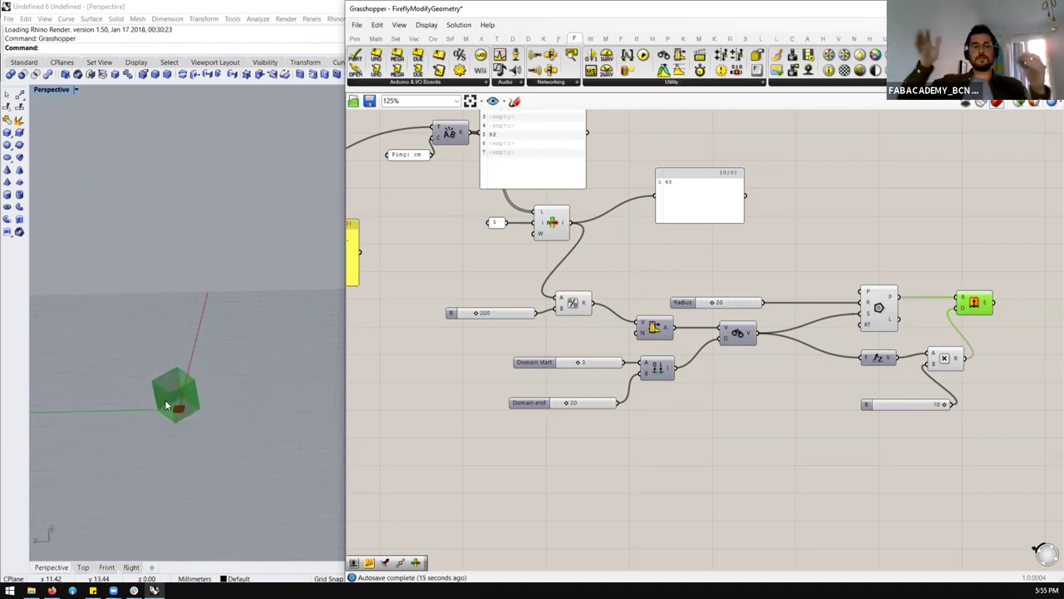
pyautogui.scroll(-2, 615, 282)
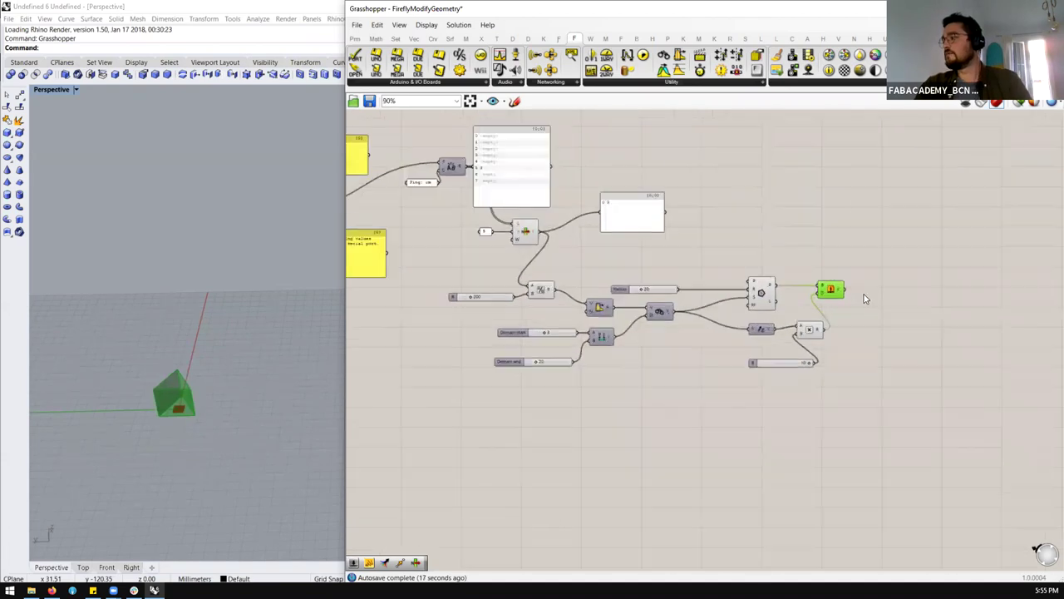
pyautogui.scroll(2, 865, 298)
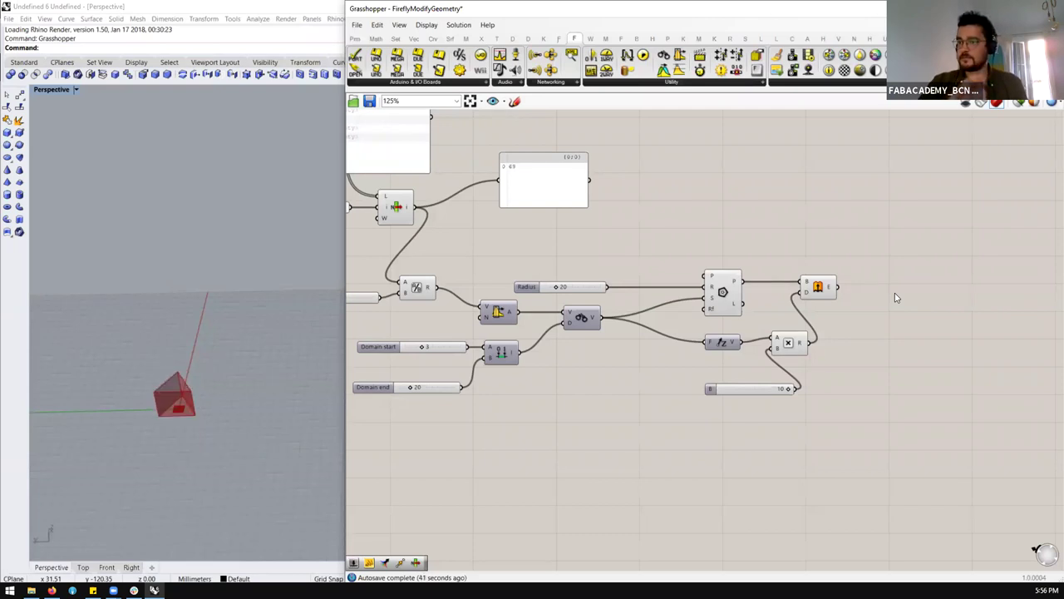
pyautogui.click(825, 287)
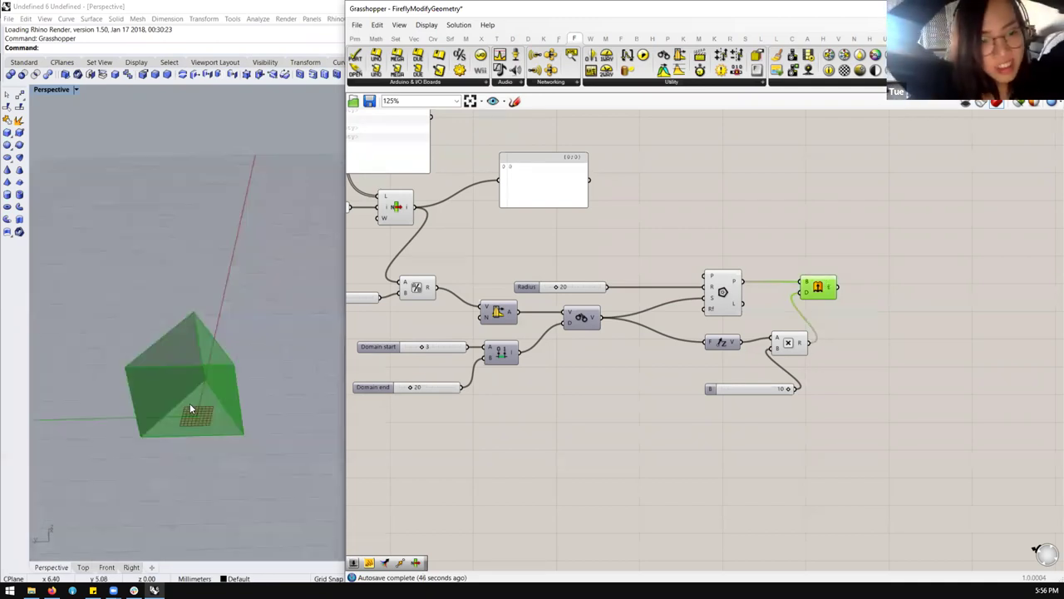
pyautogui.scroll(5, 199, 408)
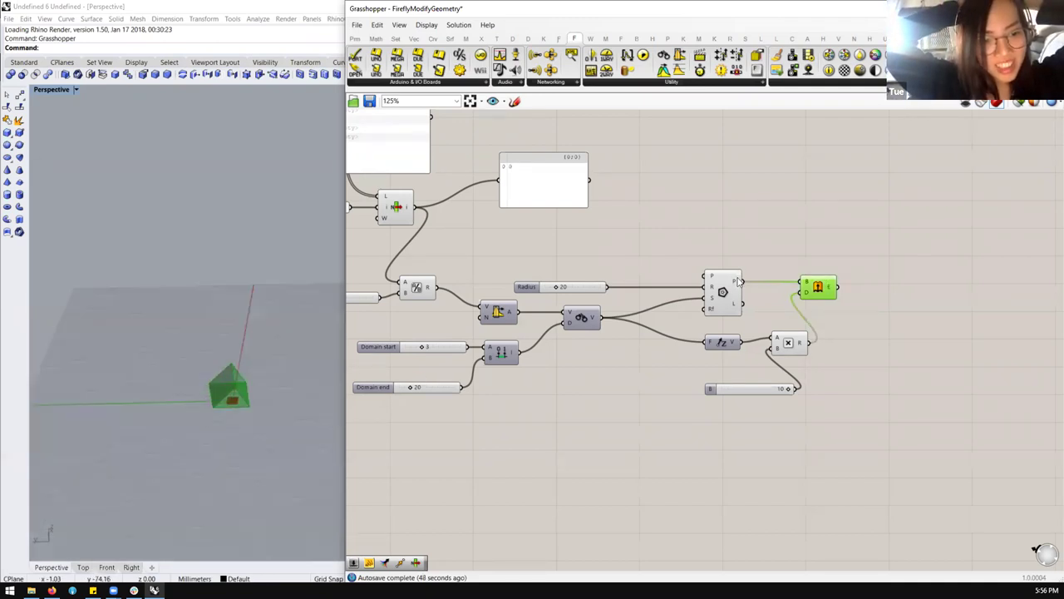
pyautogui.scroll(-3, 918, 260)
pyautogui.scroll(2, 715, 257)
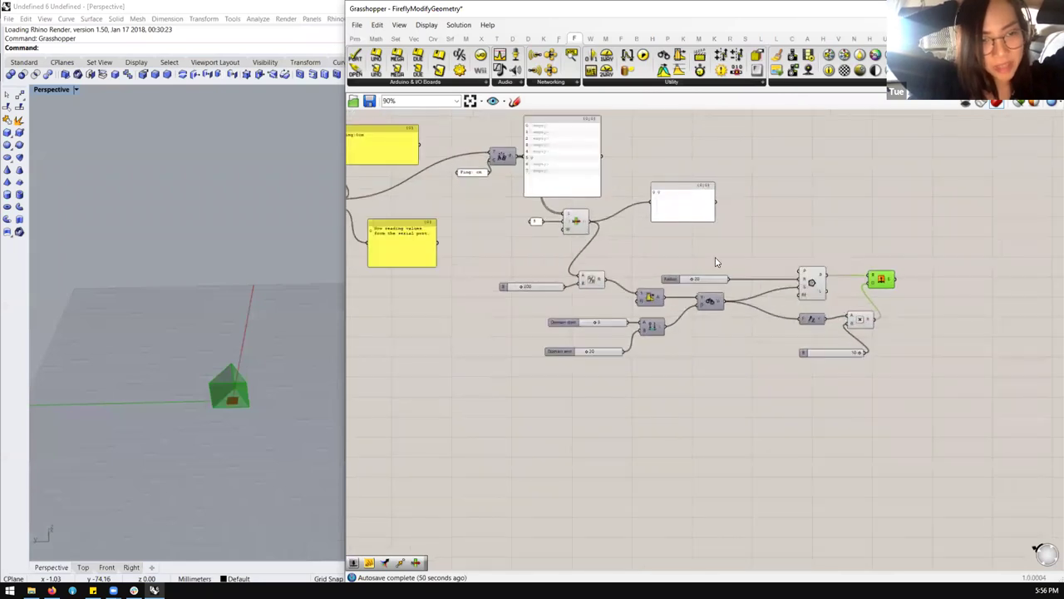
pyautogui.click(732, 246)
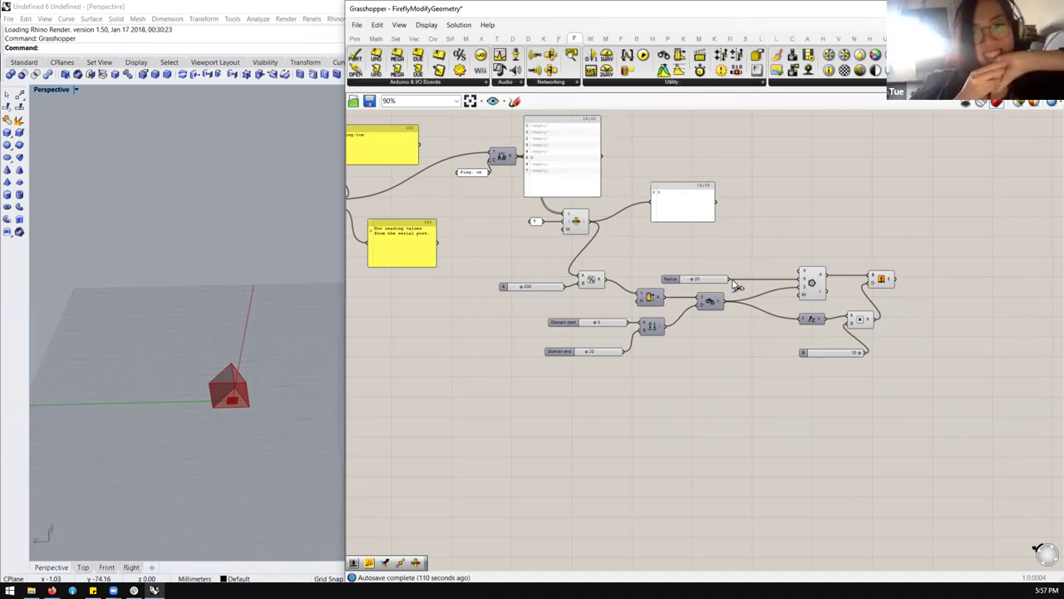
pyautogui.click(885, 280)
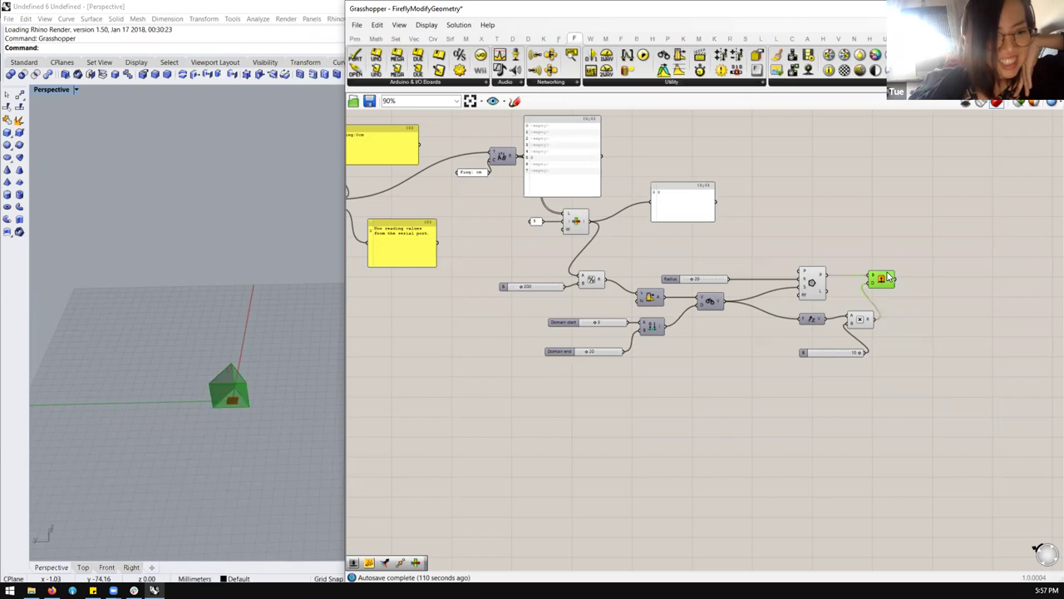
pyautogui.click(898, 221)
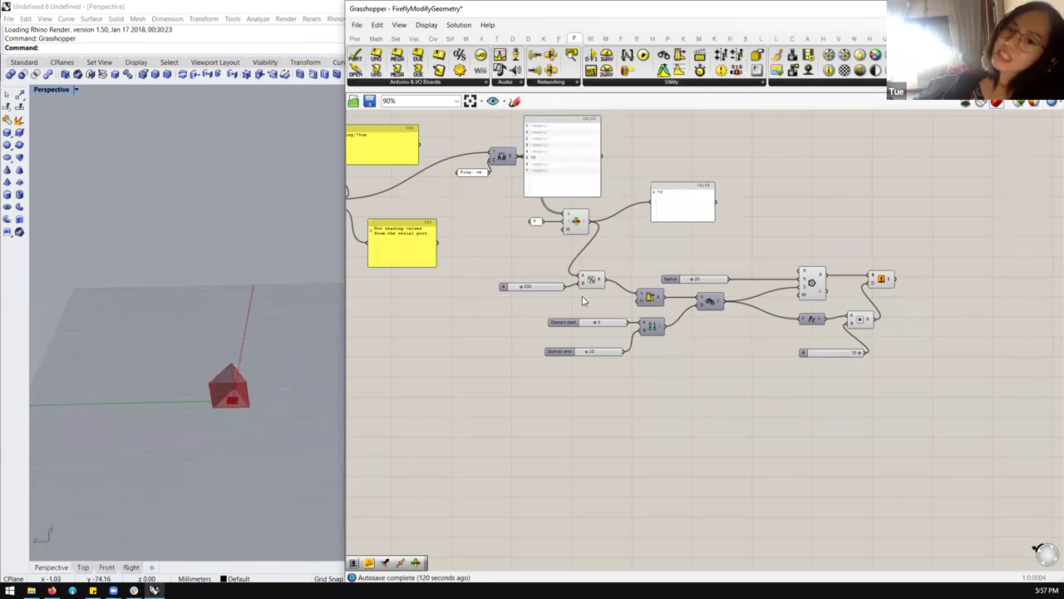
# Step: Set the B slider of the component after List Item to 255
pyautogui.moveTo(522, 289); pyautogui.dragTo(517, 289)
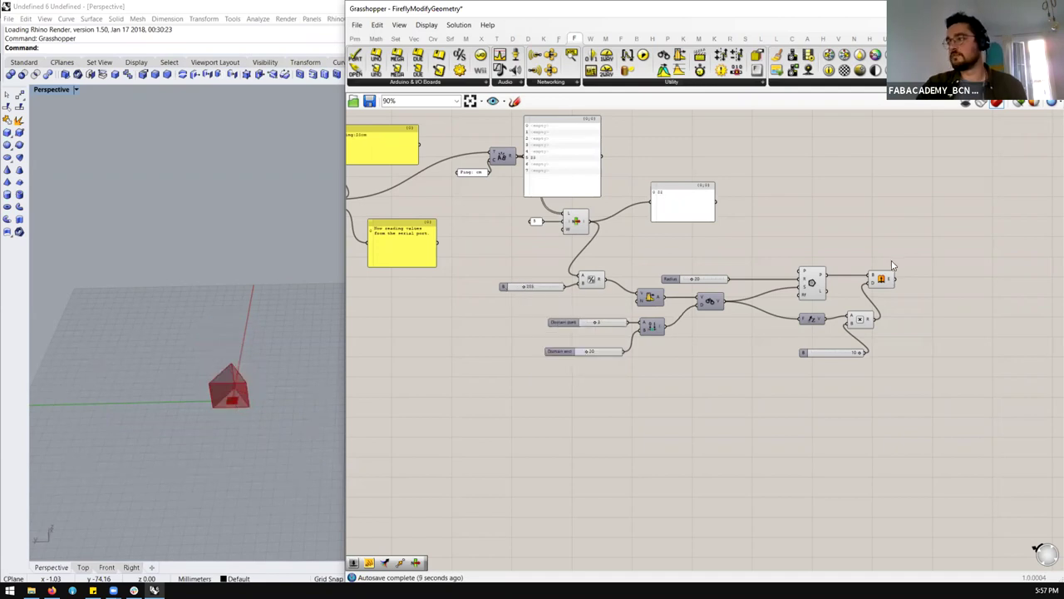
pyautogui.scroll(-3, 853, 302)
pyautogui.scroll(1, 782, 241)
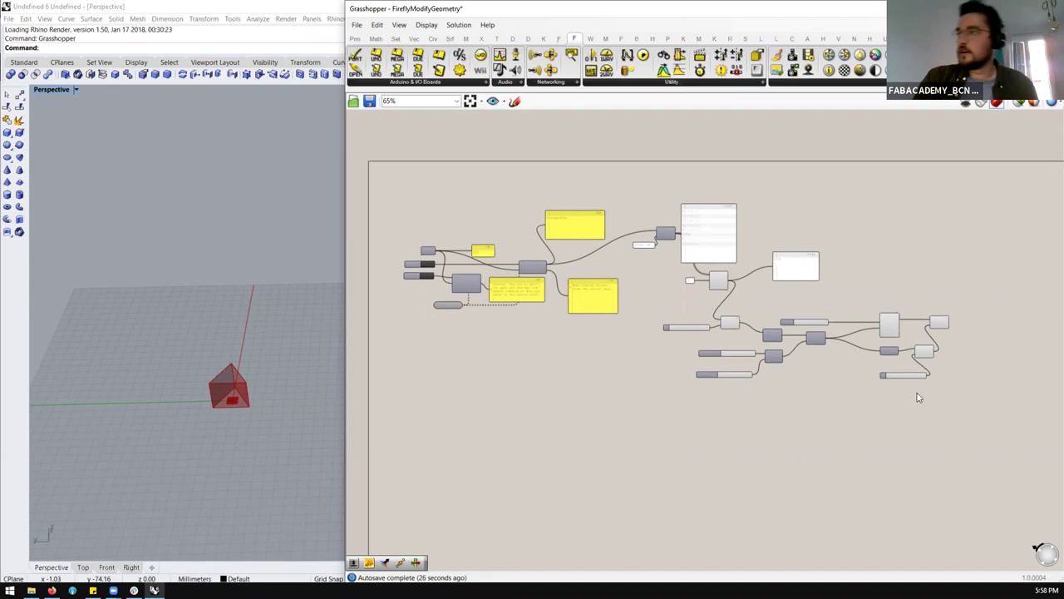
pyautogui.scroll(4, 911, 316)
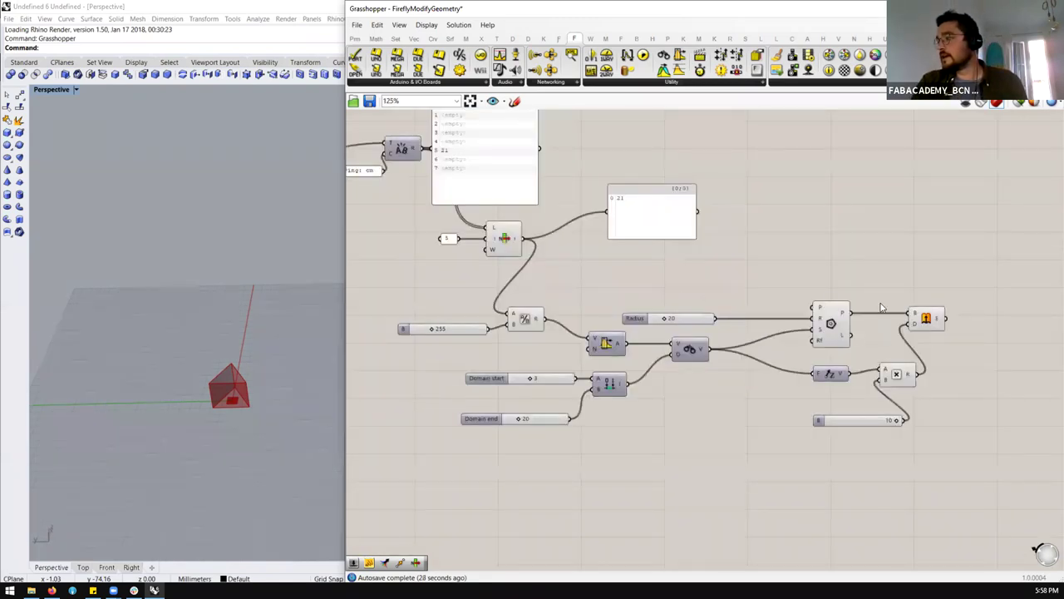
pyautogui.scroll(-5, 935, 321)
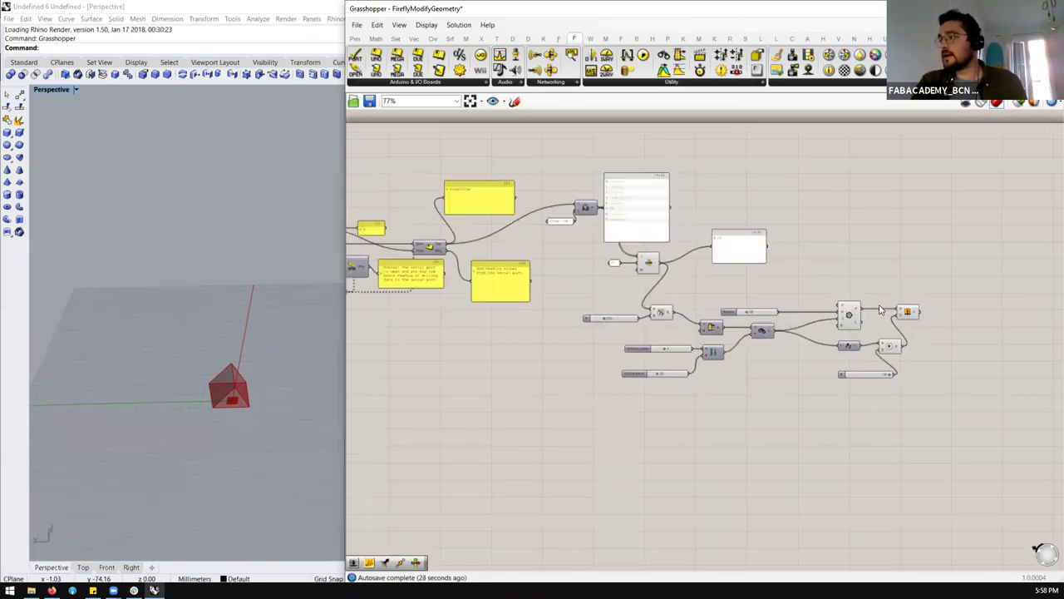
# Step: Add Firefly's Is Geometry Selected component to the empty canvas area below the serial port components
pyautogui.click(737, 82)
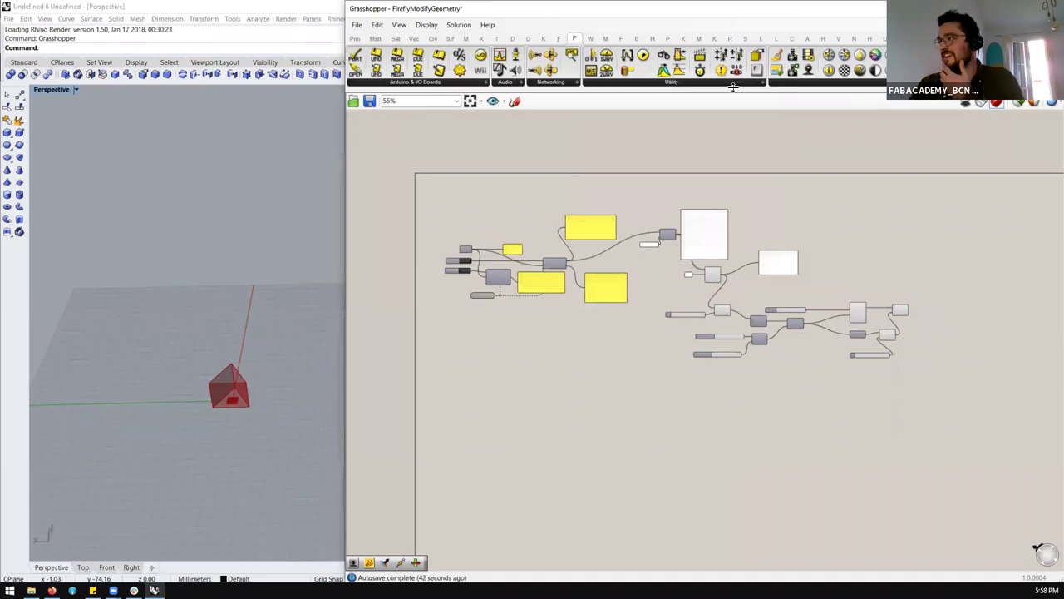
pyautogui.click(716, 86)
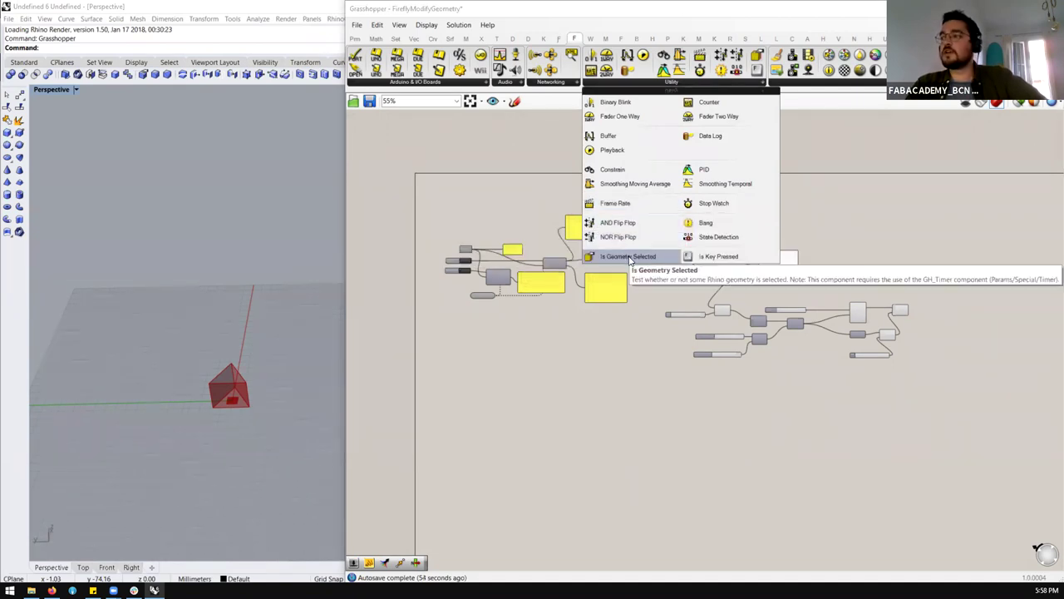
pyautogui.moveTo(630, 259); pyautogui.dragTo(514, 336)
pyautogui.scroll(5, 463, 341)
pyautogui.scroll(4, 463, 341)
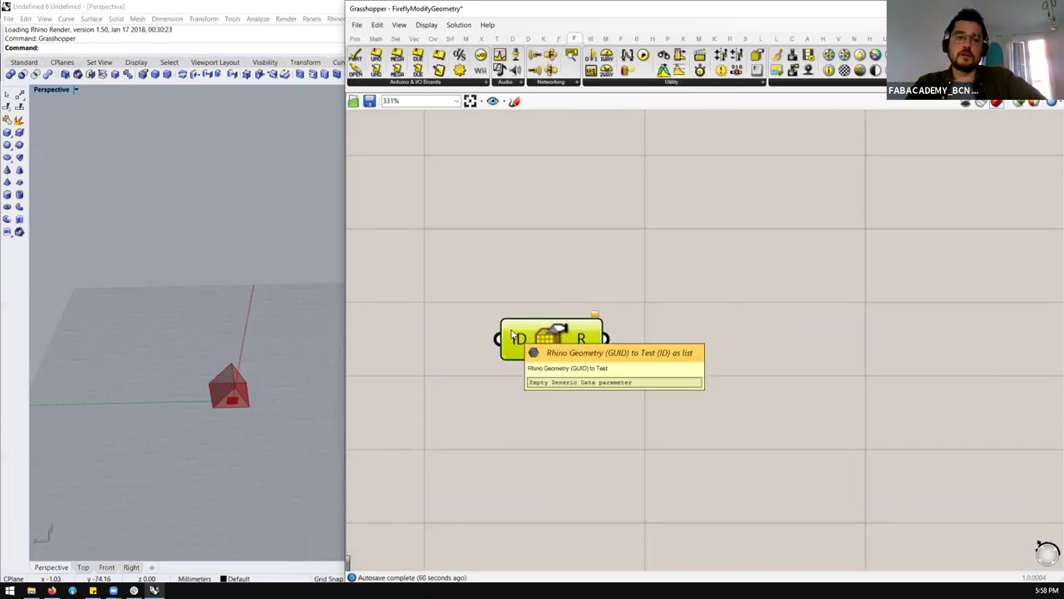
# Step: Draw a freehand box beside the extruded prism in the Rhino Perspective viewport
pyautogui.click(18, 106)
pyautogui.click(179, 312)
pyautogui.click(76, 387)
pyautogui.click(301, 291)
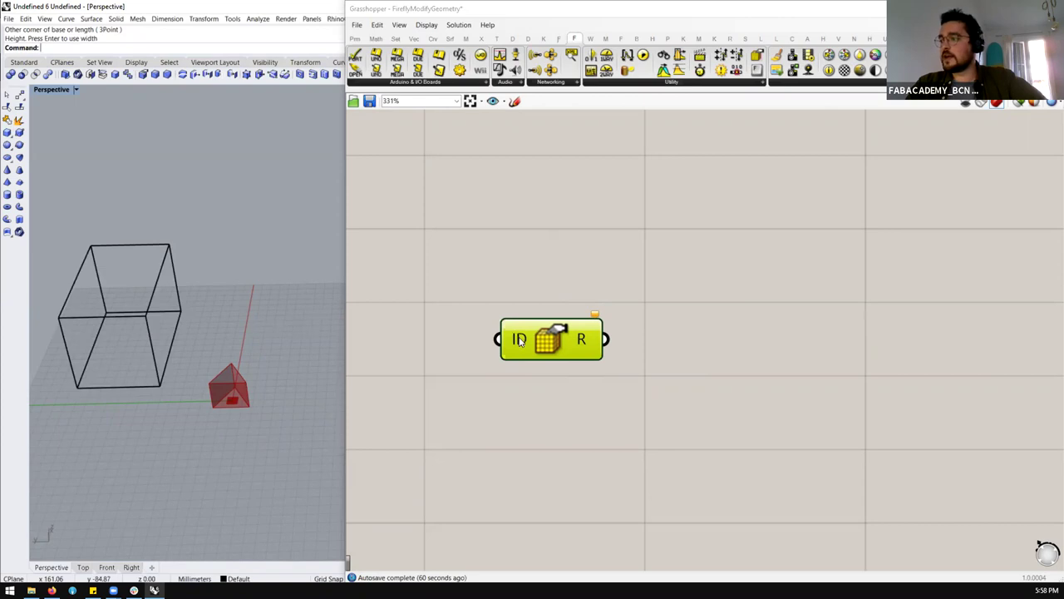
# Step: Add a Brep parameter ahead of the Is Geometry Selected component
pyautogui.scroll(-4, 690, 294)
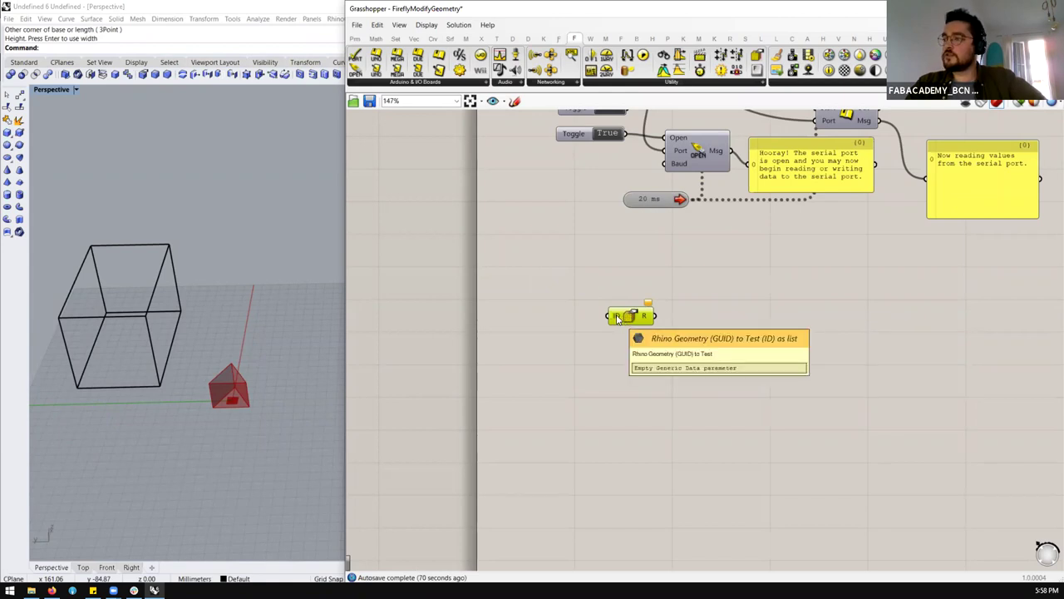
pyautogui.click(513, 311)
pyautogui.doubleClick(513, 311)
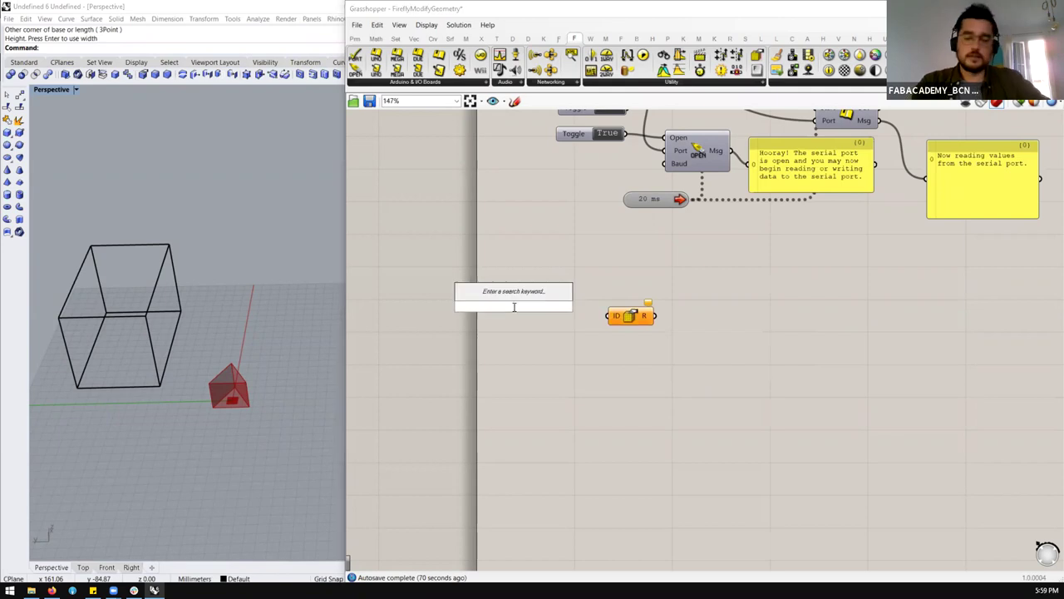
pyautogui.write('brep')
pyautogui.press('Return')
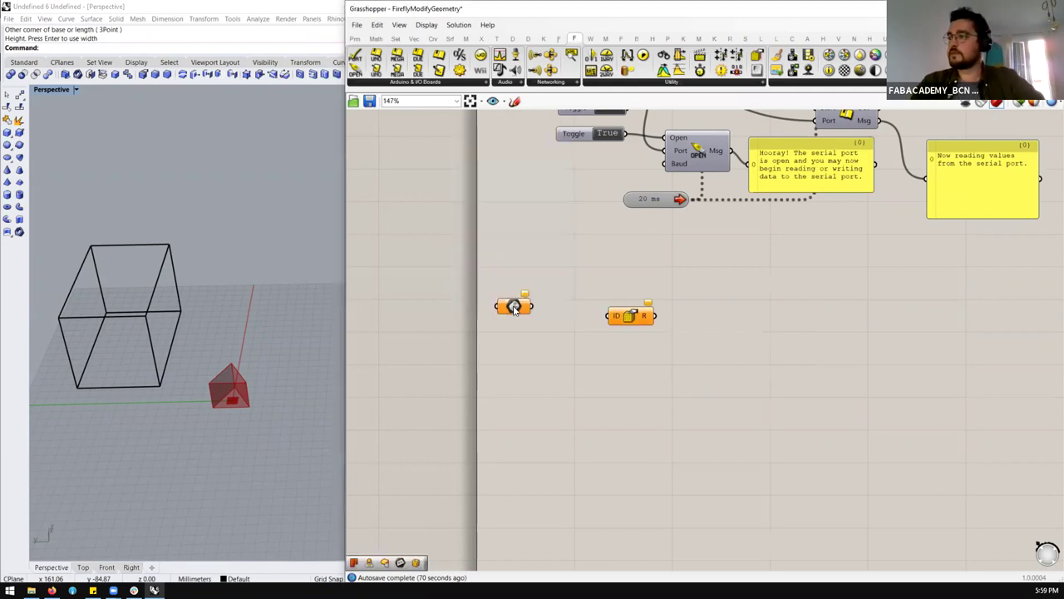
# Step: Reference the Rhino box in the Brep parameter and wire it into Is Geometry Selected's ID input
pyautogui.scroll(1, 511, 312)
pyautogui.rightClick(511, 309)
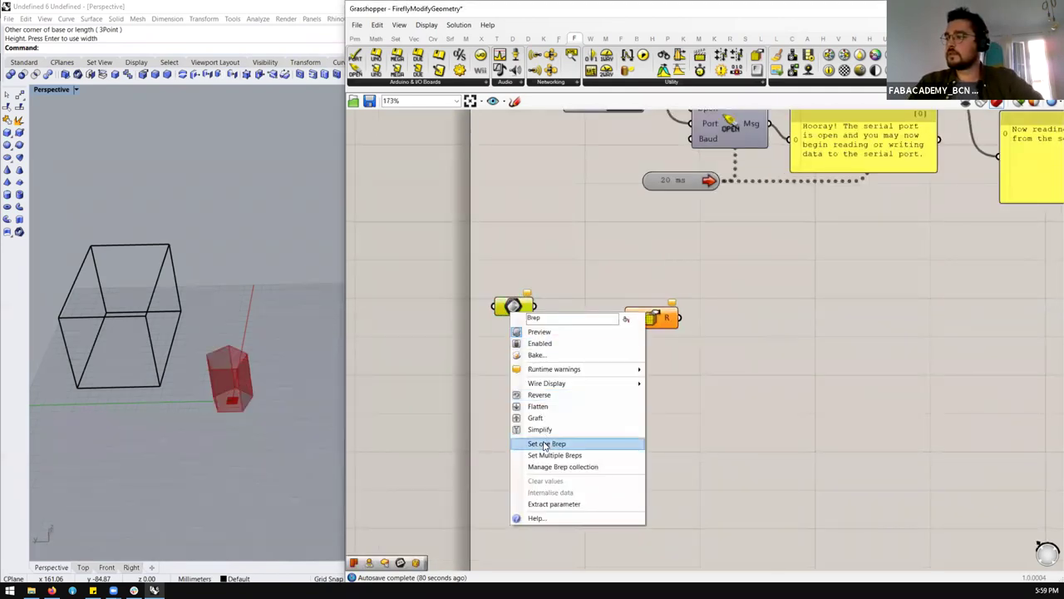
pyautogui.click(551, 443)
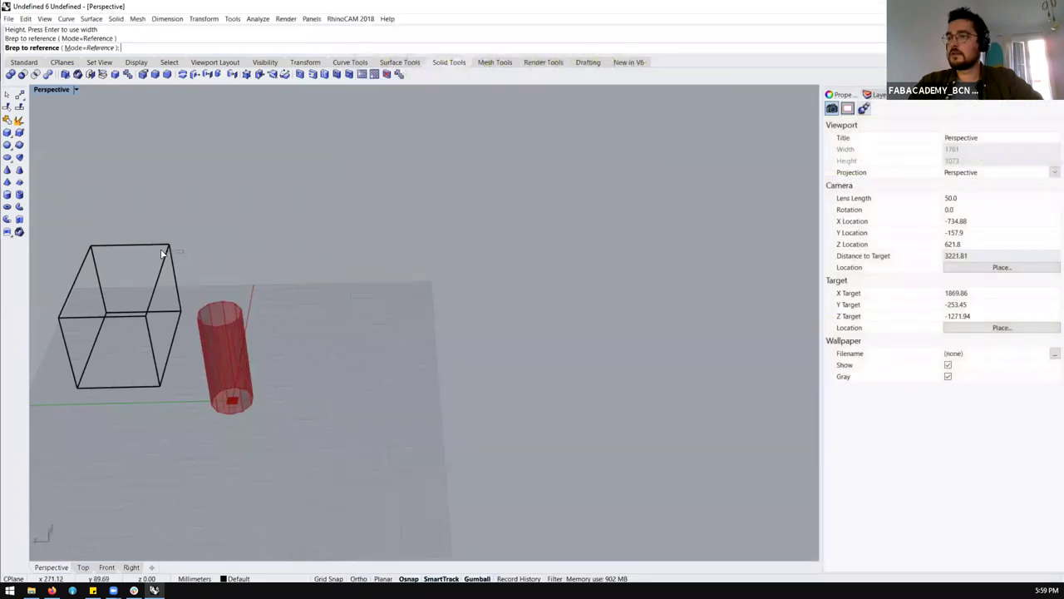
pyautogui.click(161, 247)
pyautogui.moveTo(536, 307); pyautogui.dragTo(670, 303)
pyautogui.moveTo(672, 296)
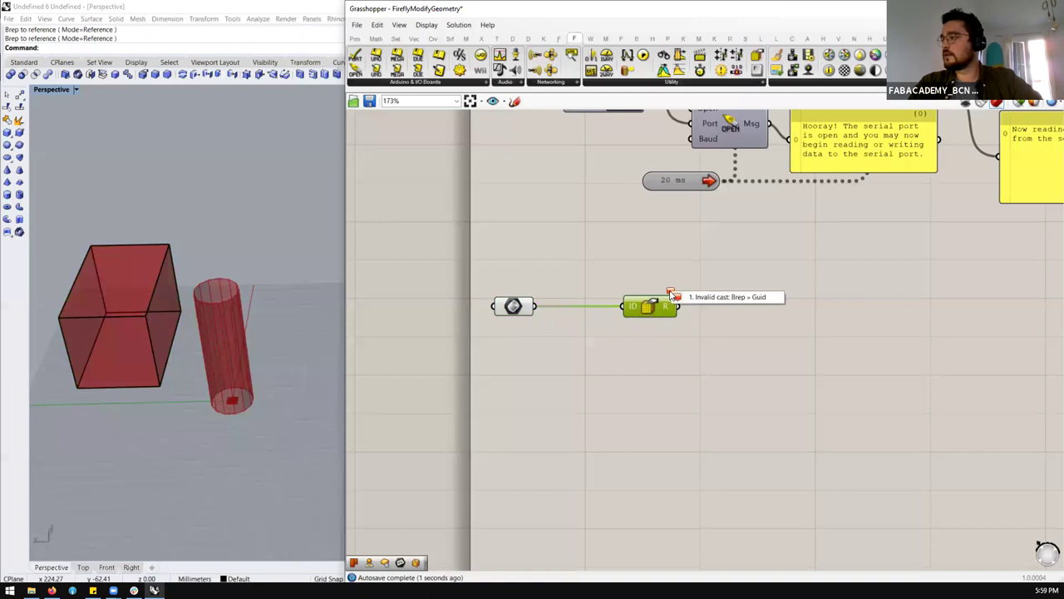
# Step: Add a Guid parameter above the Is Geometry Selected component
pyautogui.doubleClick(621, 269)
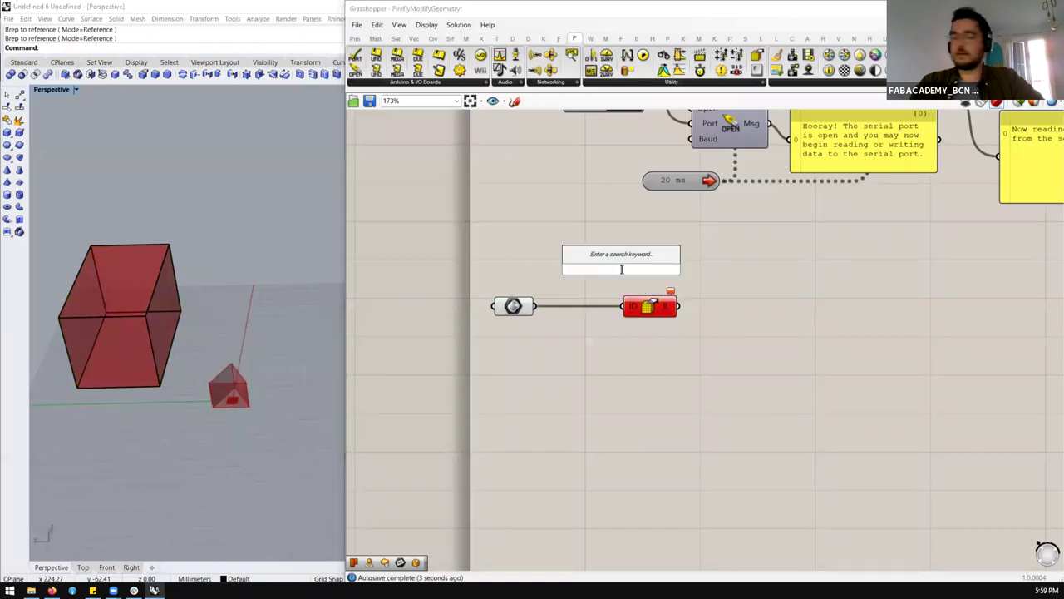
pyautogui.write('guid')
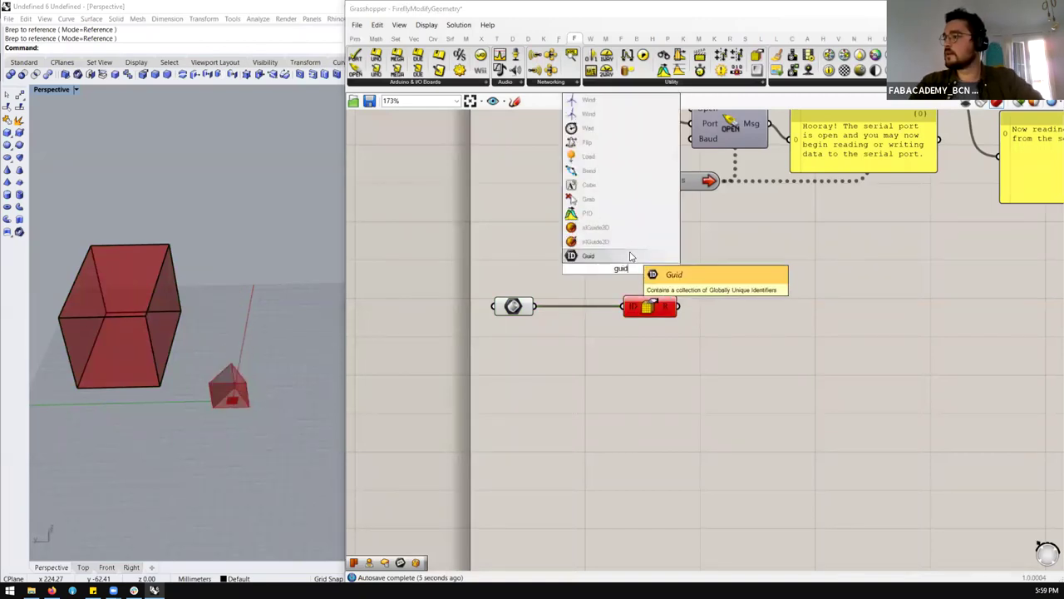
pyautogui.click(631, 256)
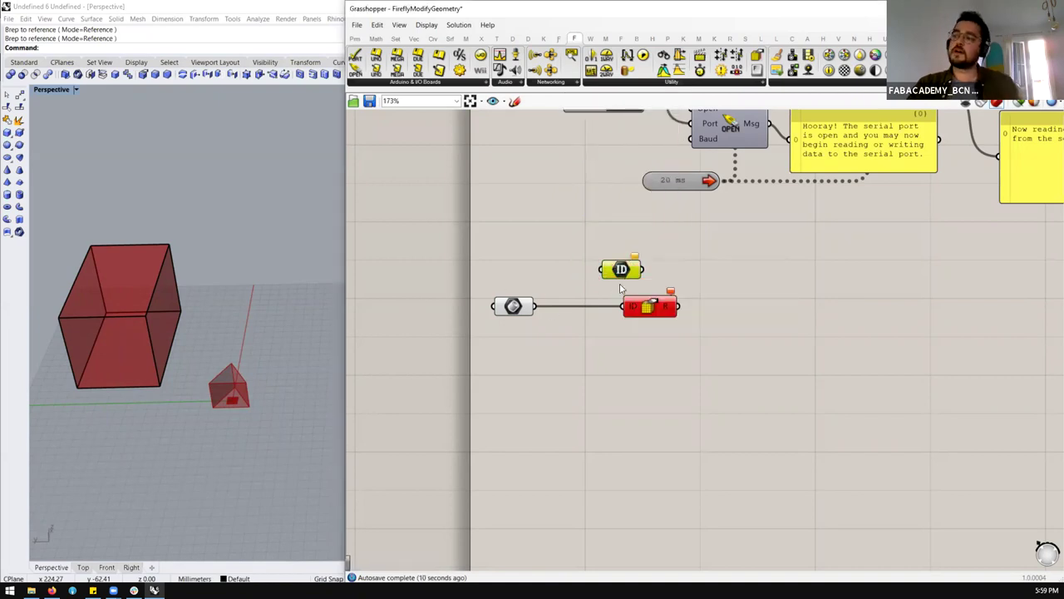
# Step: Select the box in the Rhino viewport and shift the Guid parameter slightly toward the Brep parameter
pyautogui.click(157, 302)
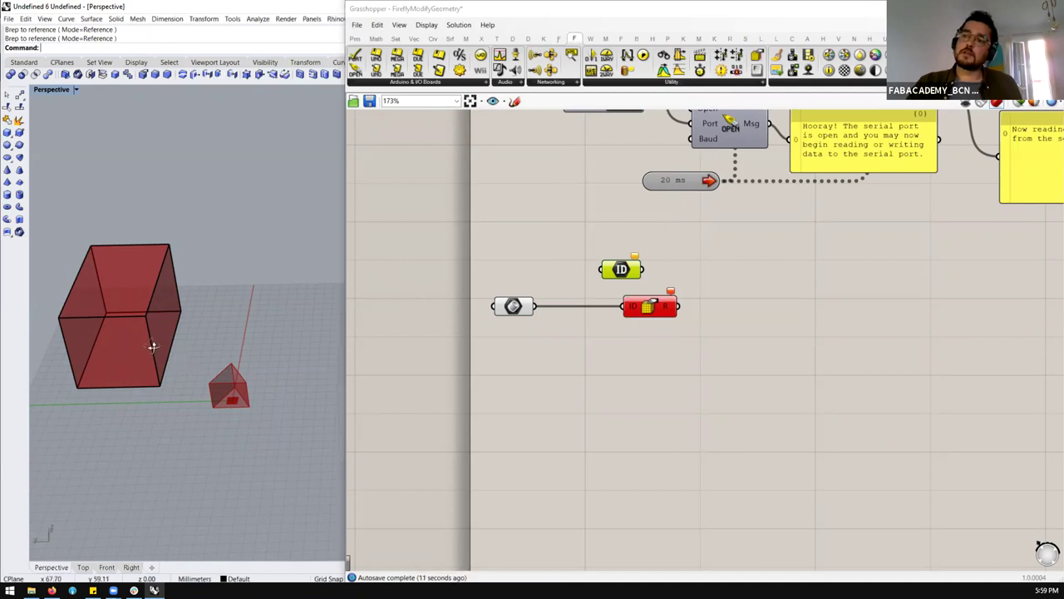
pyautogui.scroll(-5, 152, 347)
pyautogui.scroll(3, 124, 278)
pyautogui.click(134, 308)
pyautogui.moveTo(157, 304); pyautogui.dragTo(120, 360)
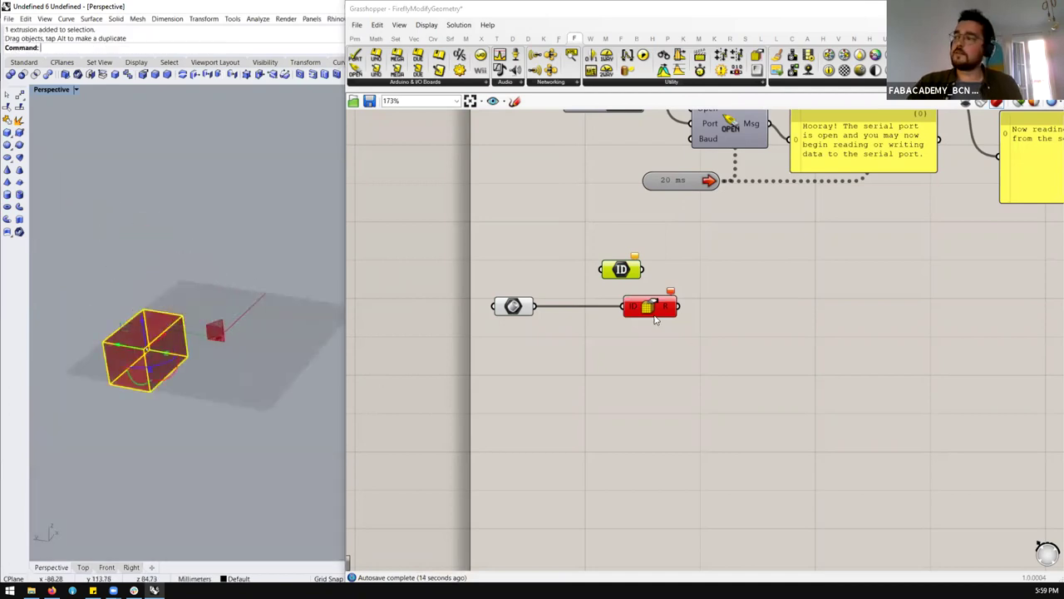
pyautogui.click(790, 279)
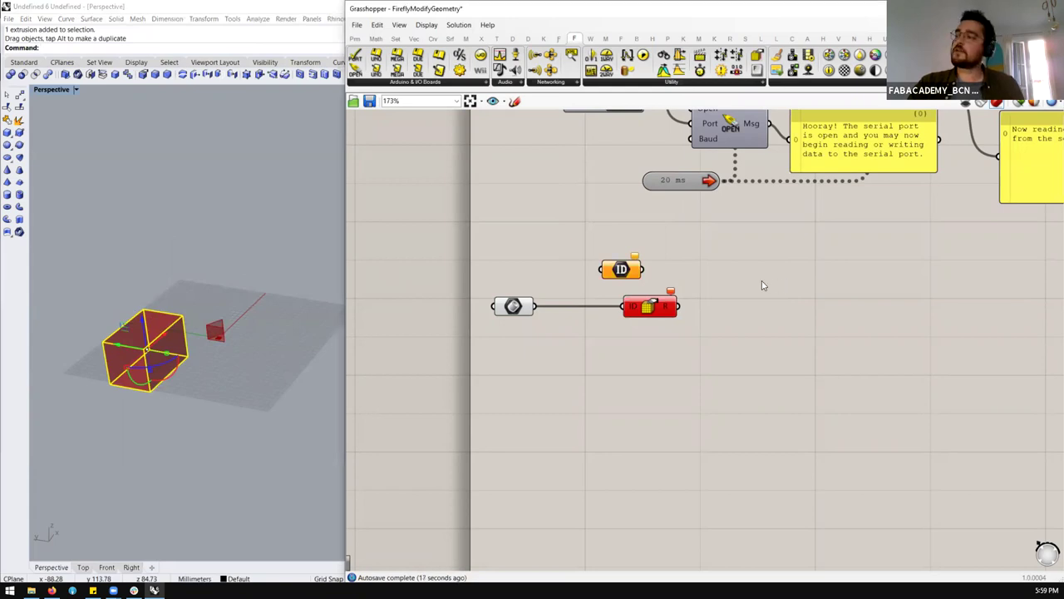
pyautogui.moveTo(639, 279); pyautogui.dragTo(617, 282)
# Step: Move the box in the Rhino viewport from beside the prism to outside the grid
pyautogui.scroll(-3, 186, 285)
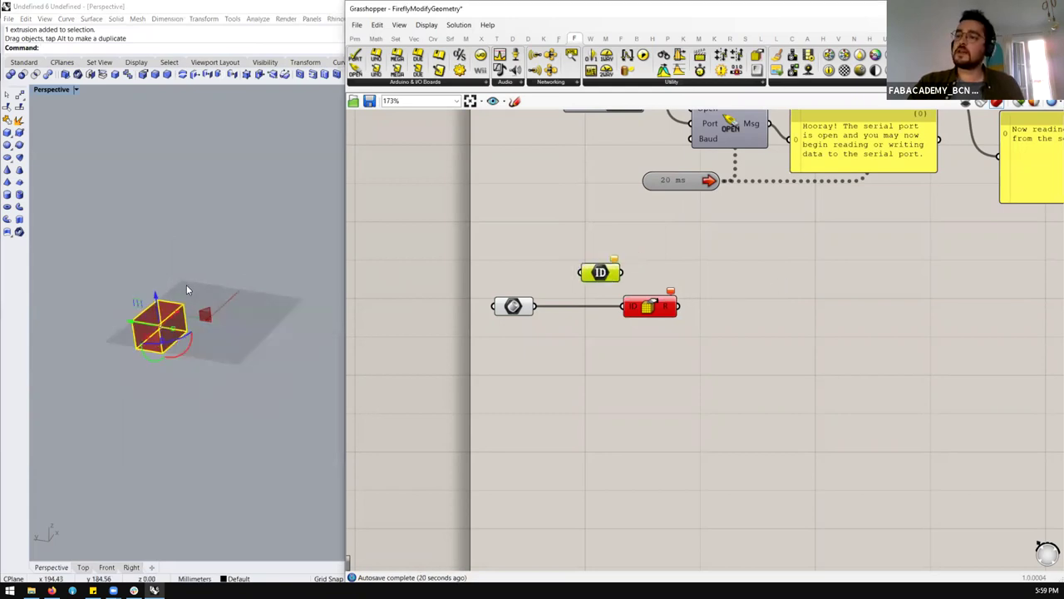
pyautogui.moveTo(207, 379); pyautogui.dragTo(261, 474, button='right')
pyautogui.scroll(4, 221, 376)
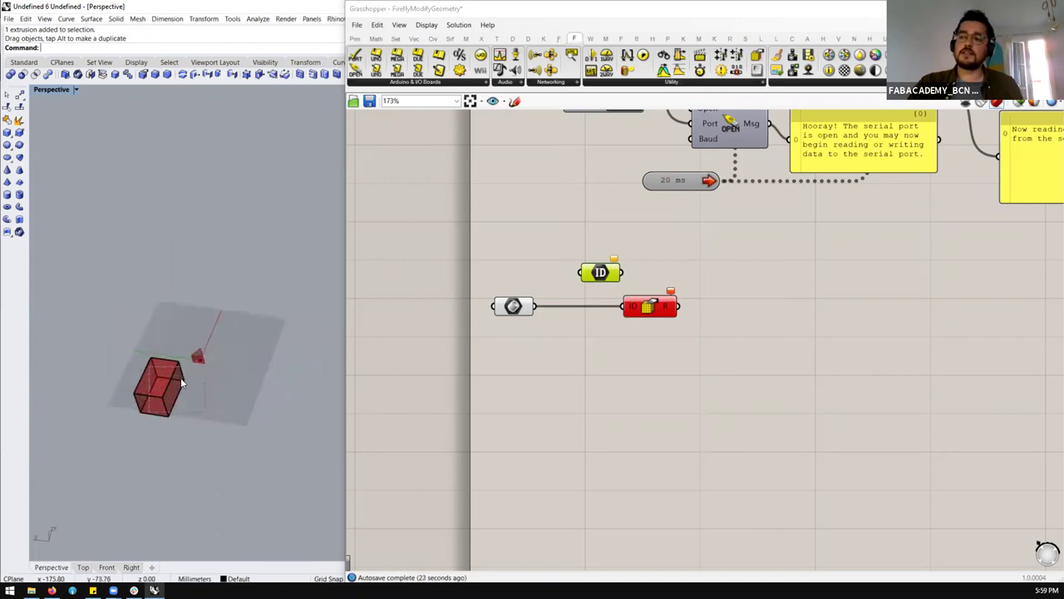
pyautogui.click(180, 377)
pyautogui.click(197, 245)
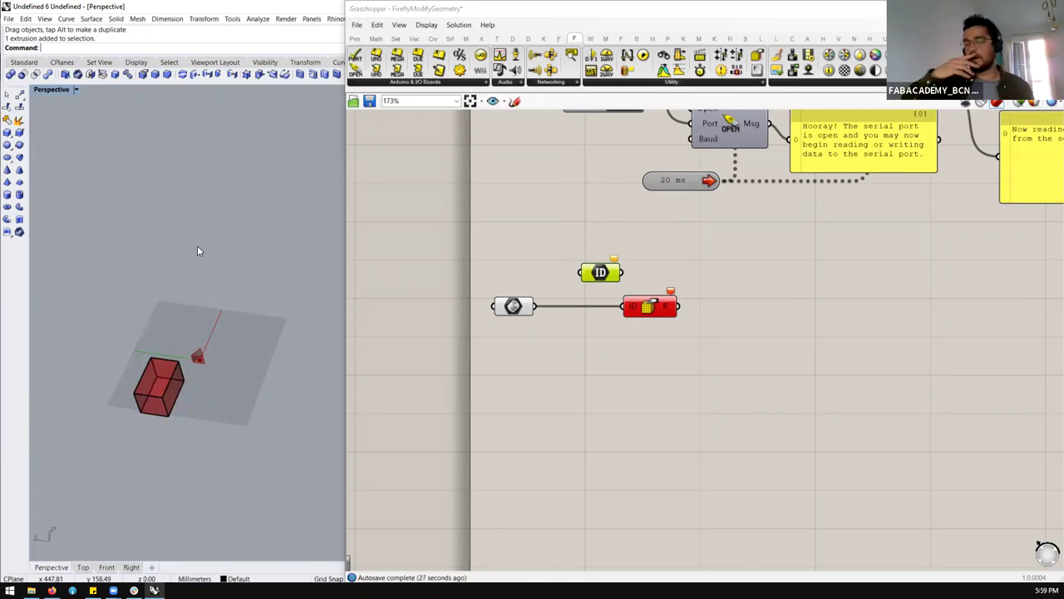
pyautogui.moveTo(176, 398); pyautogui.dragTo(163, 285)
pyautogui.moveTo(96, 305); pyautogui.dragTo(86, 306)
pyautogui.click(103, 368)
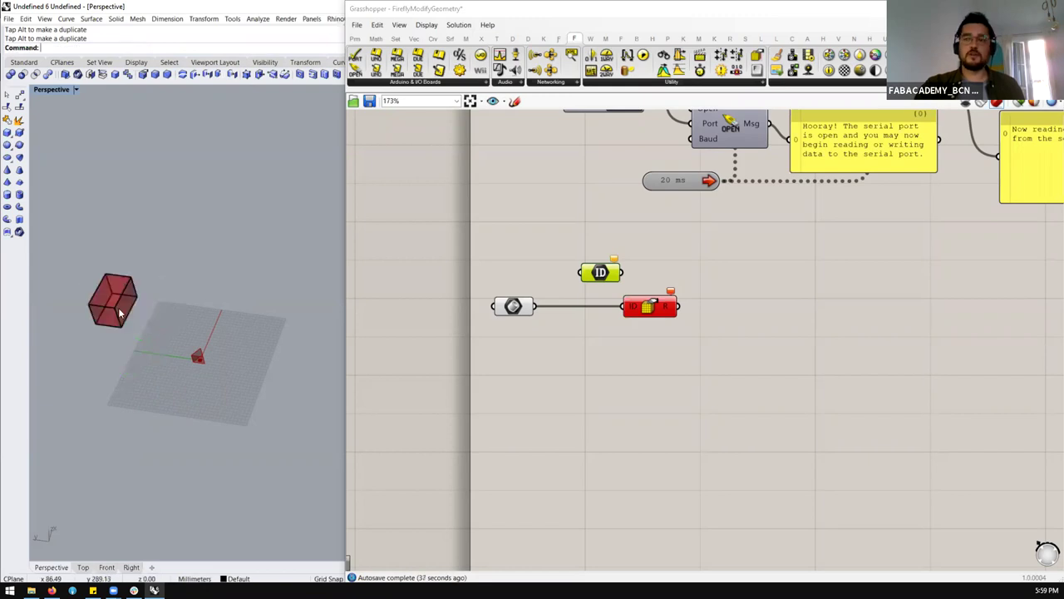
# Step: Move the box once more to just beyond the grid's far corner
pyautogui.click(117, 309)
pyautogui.keyDown('alt'); pyautogui.moveTo(116, 309); pyautogui.dragTo(138, 260); pyautogui.keyUp('alt')
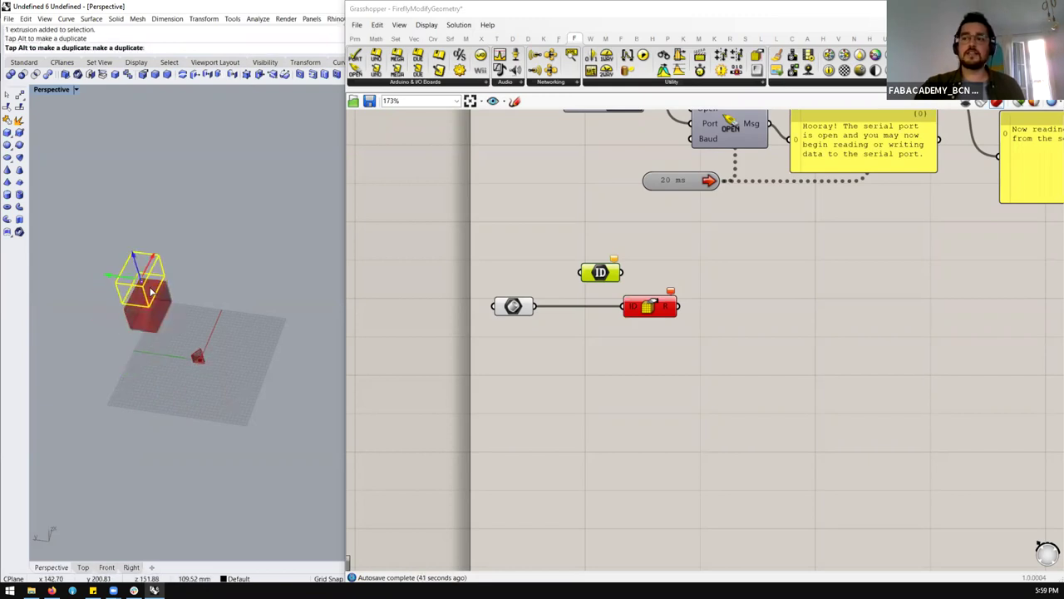
pyautogui.click(168, 330)
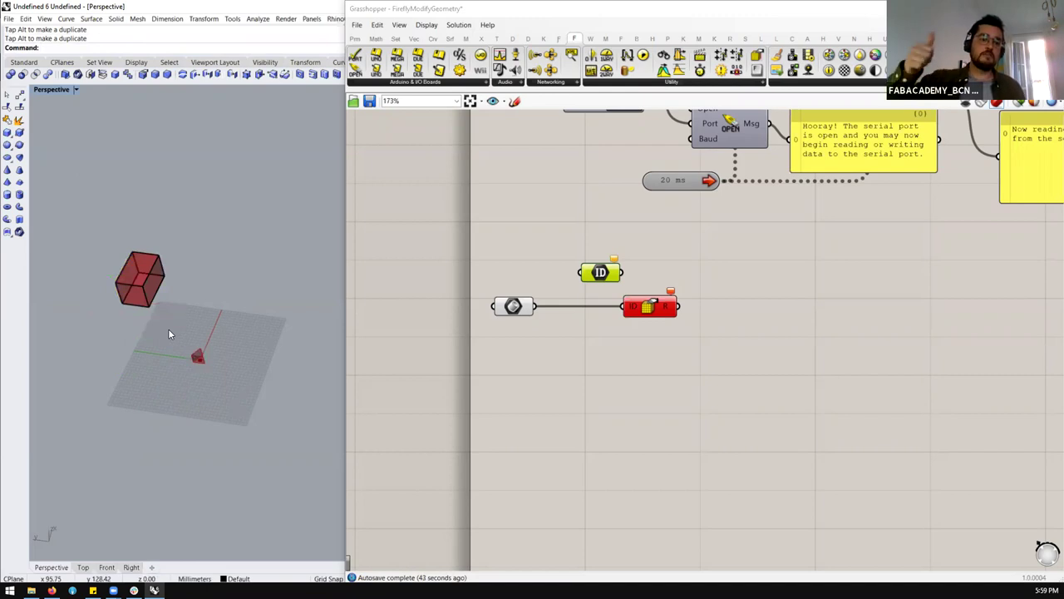
# Step: Move the box in the Rhino viewport back onto the grid beside the small prism and deselect it
pyautogui.click(153, 289)
pyautogui.moveTo(153, 289); pyautogui.dragTo(132, 411)
pyautogui.click(128, 423)
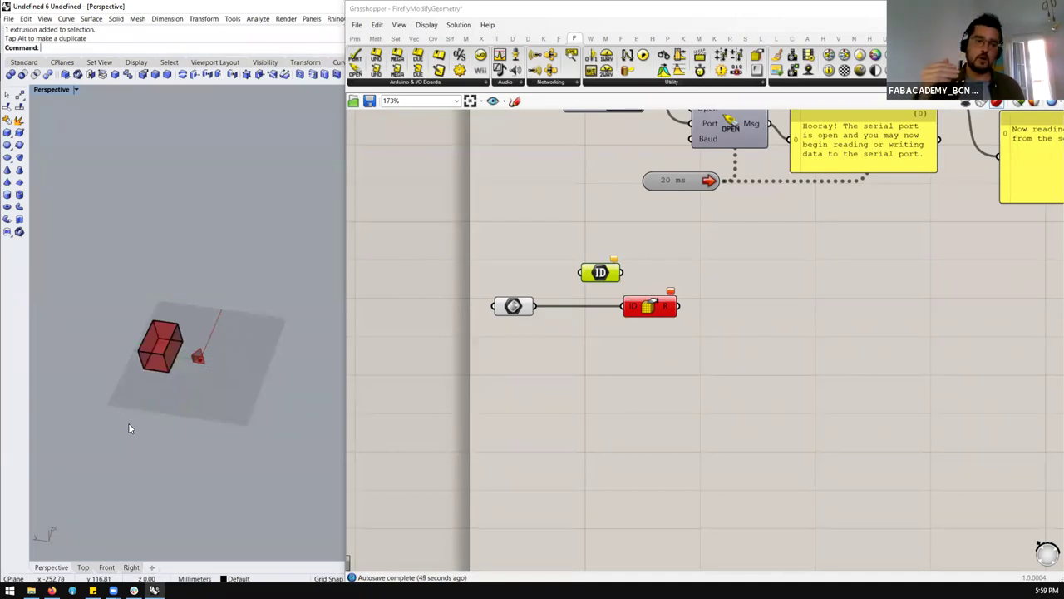
# Step: Add Firefly's Is Key Pressed component to the Grasshopper canvas below the Is Geometry Selected component
pyautogui.moveTo(697, 258); pyautogui.dragTo(510, 366)
pyautogui.click(698, 86)
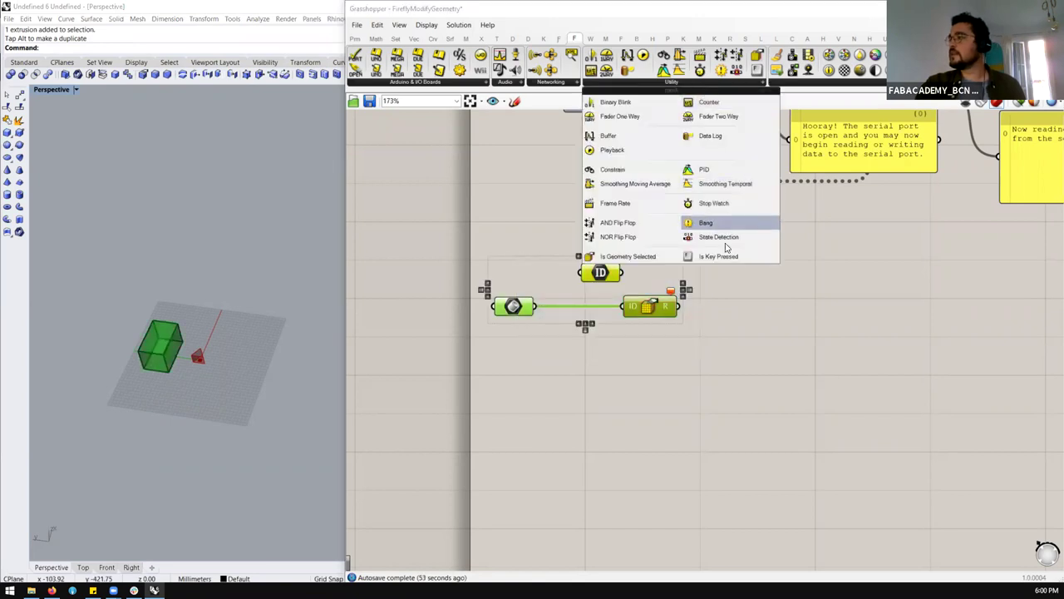
pyautogui.moveTo(723, 257); pyautogui.dragTo(711, 371)
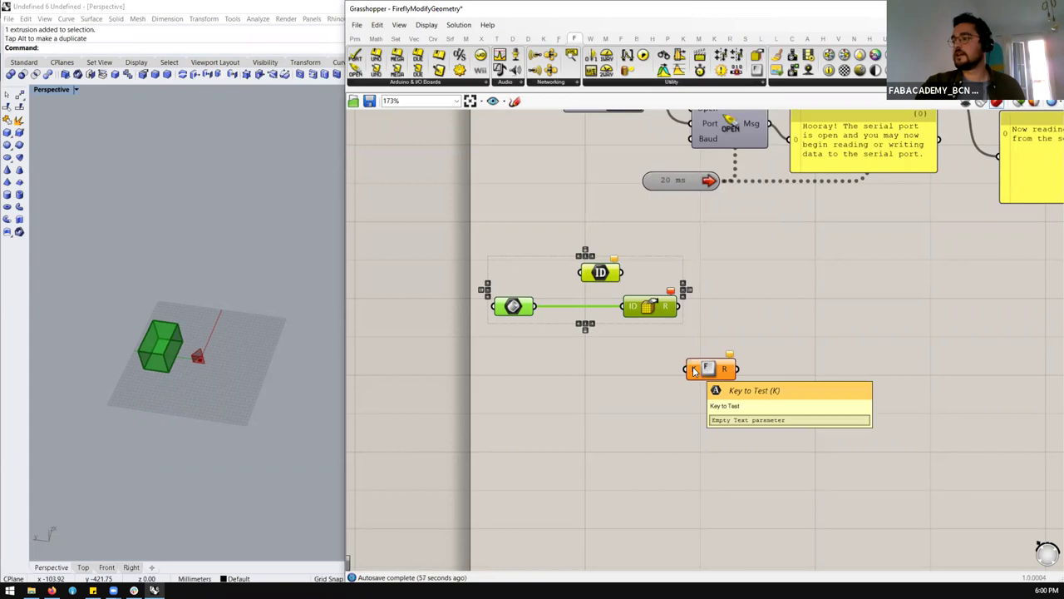
# Step: Add a panel containing "a" and wire it to the K input of Is Key Pressed
pyautogui.doubleClick(638, 363)
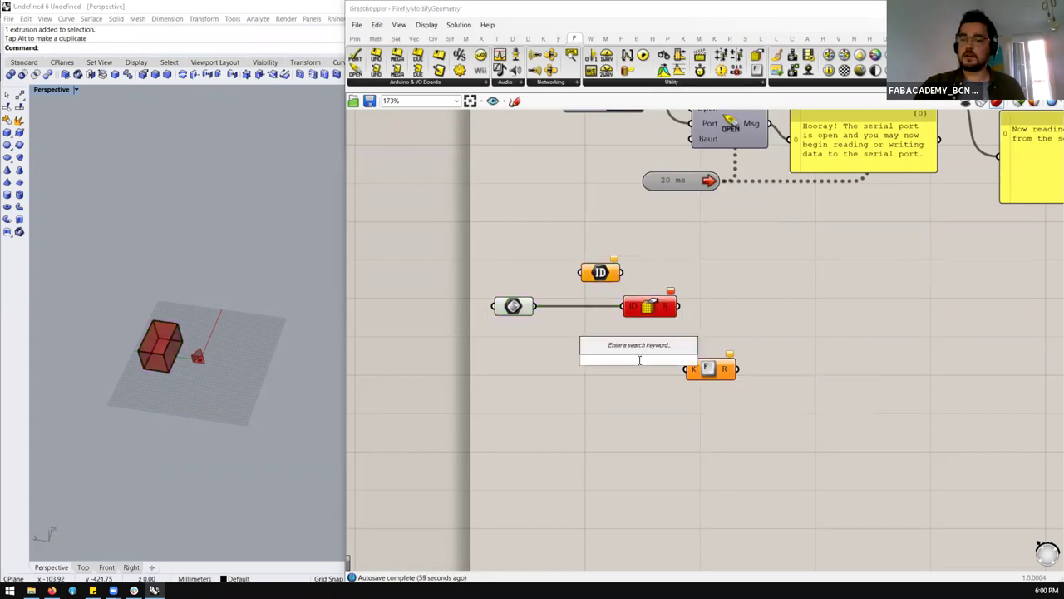
pyautogui.write('//a')
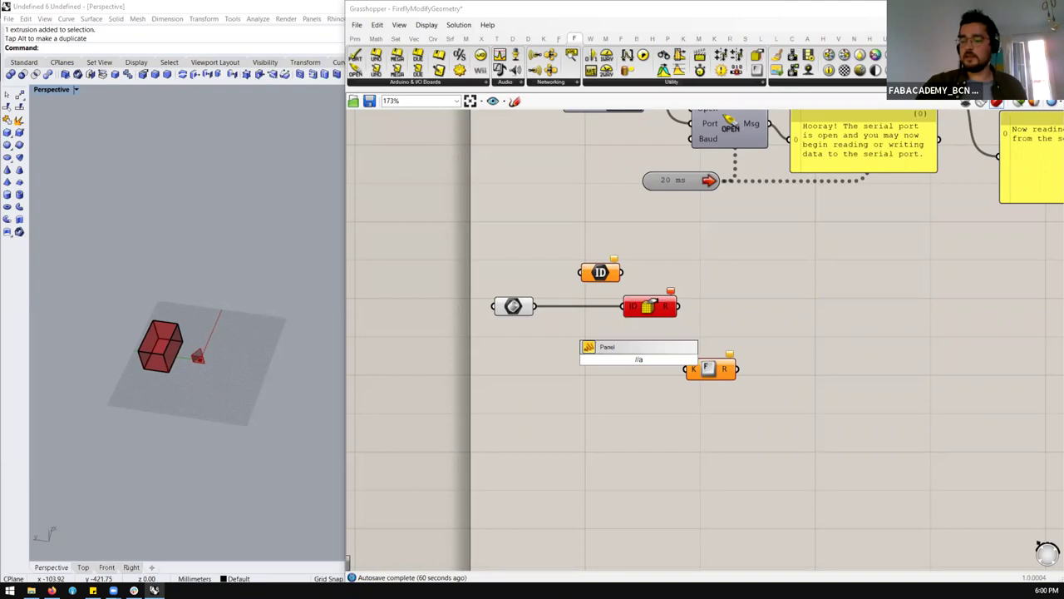
pyautogui.press('Return')
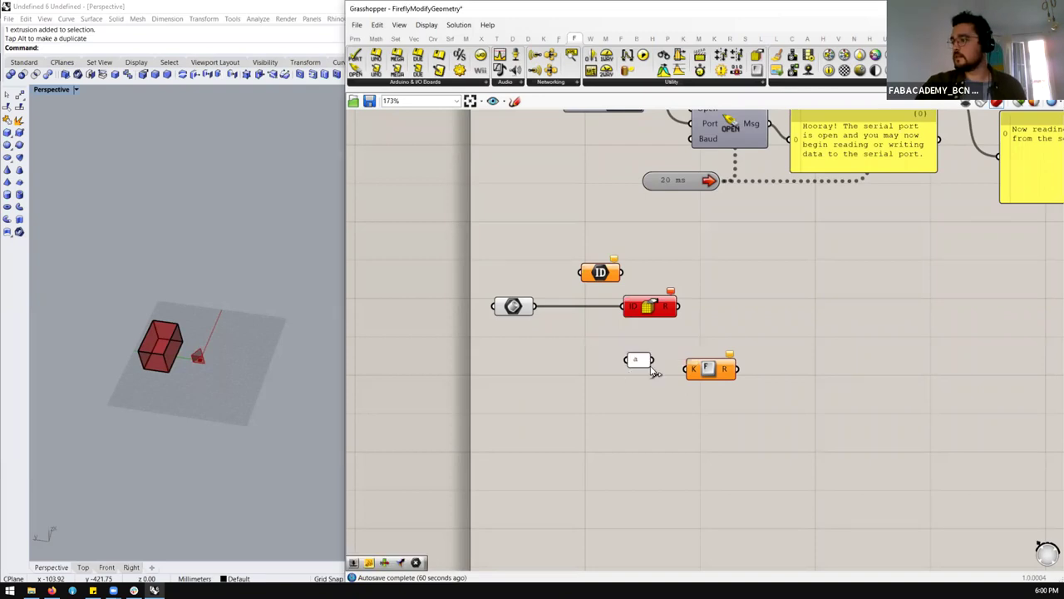
pyautogui.moveTo(675, 374); pyautogui.dragTo(689, 368)
# Step: Add an empty panel beside Is Key Pressed and wire the component's R output into it
pyautogui.doubleClick(803, 366)
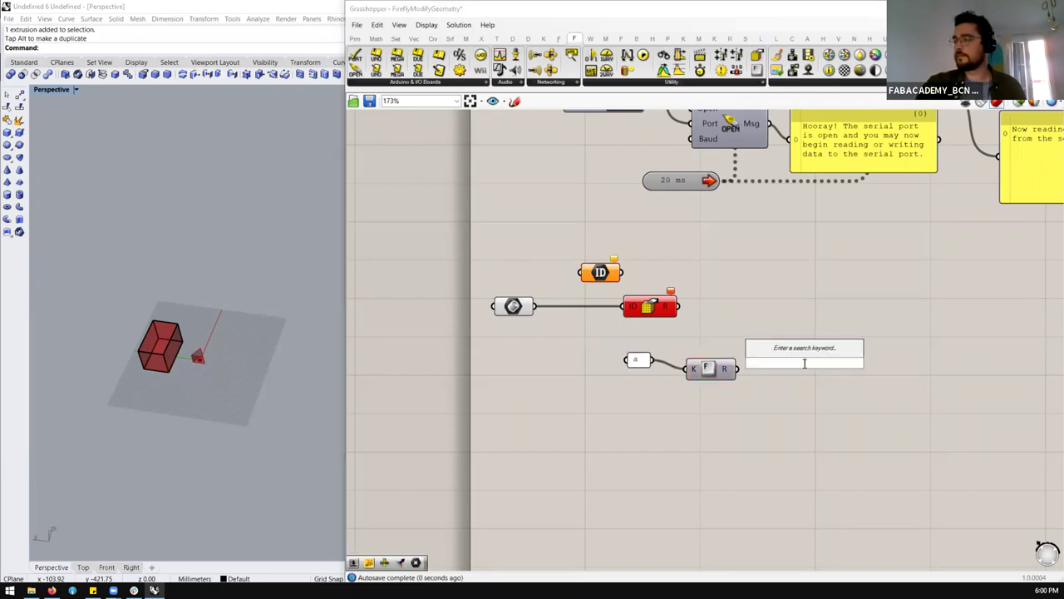
pyautogui.write('//')
pyautogui.press('Return')
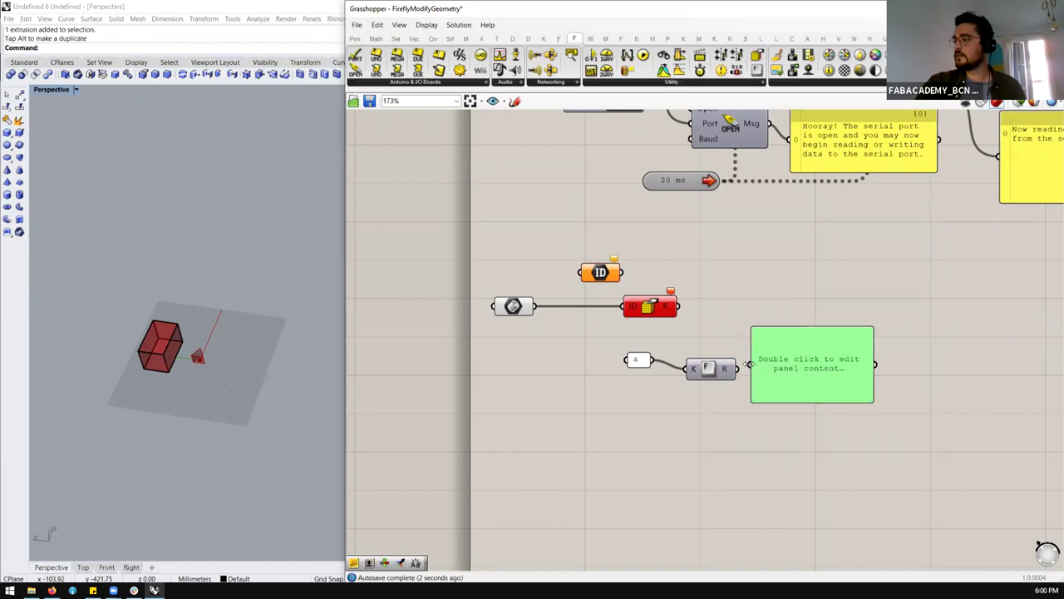
pyautogui.moveTo(749, 373); pyautogui.dragTo(735, 369)
pyautogui.click(697, 410)
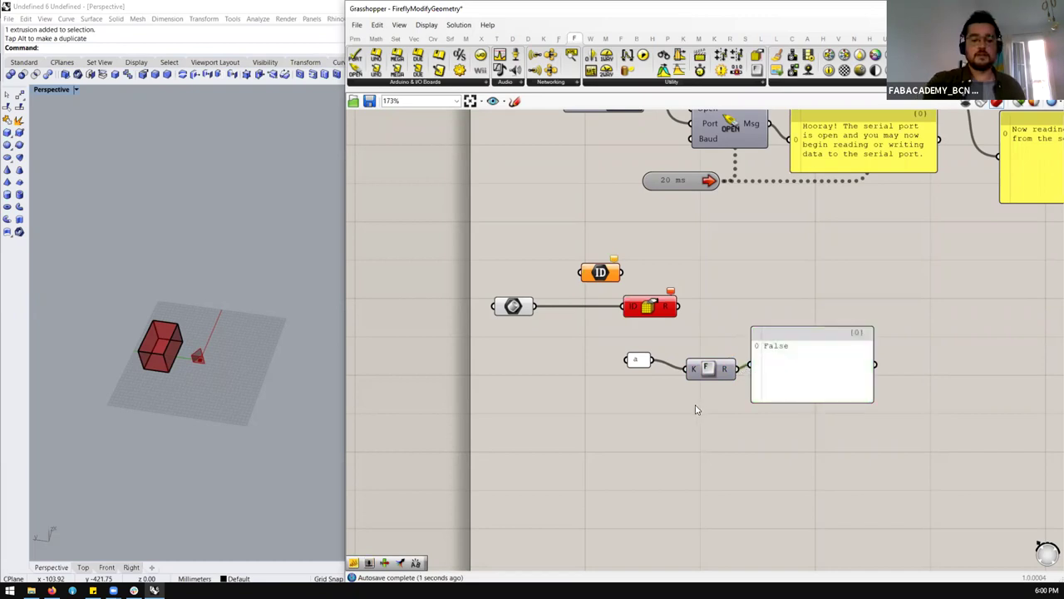
# Step: Test the Is Key Pressed component by entering the letter A repeatedly while watching its output panel
pyautogui.write('AAAAAA')
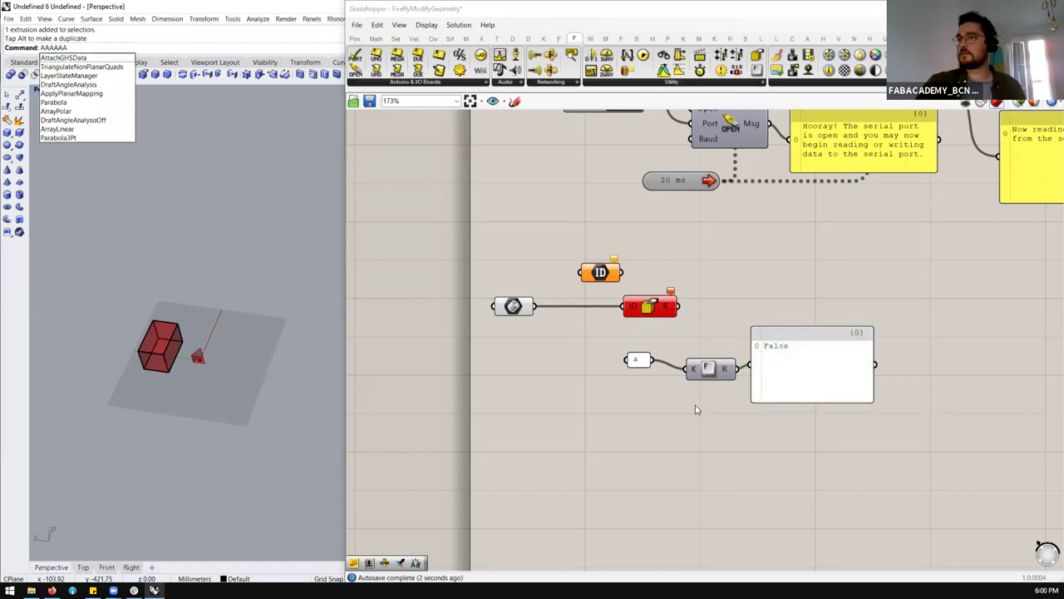
pyautogui.click(697, 409)
pyautogui.write('A')
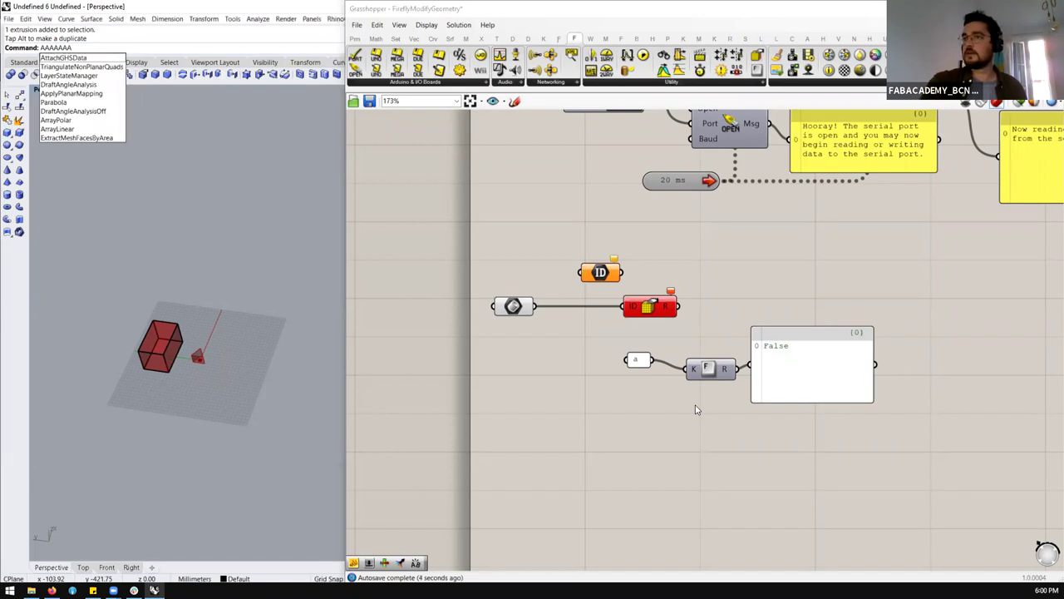
pyautogui.click(697, 408)
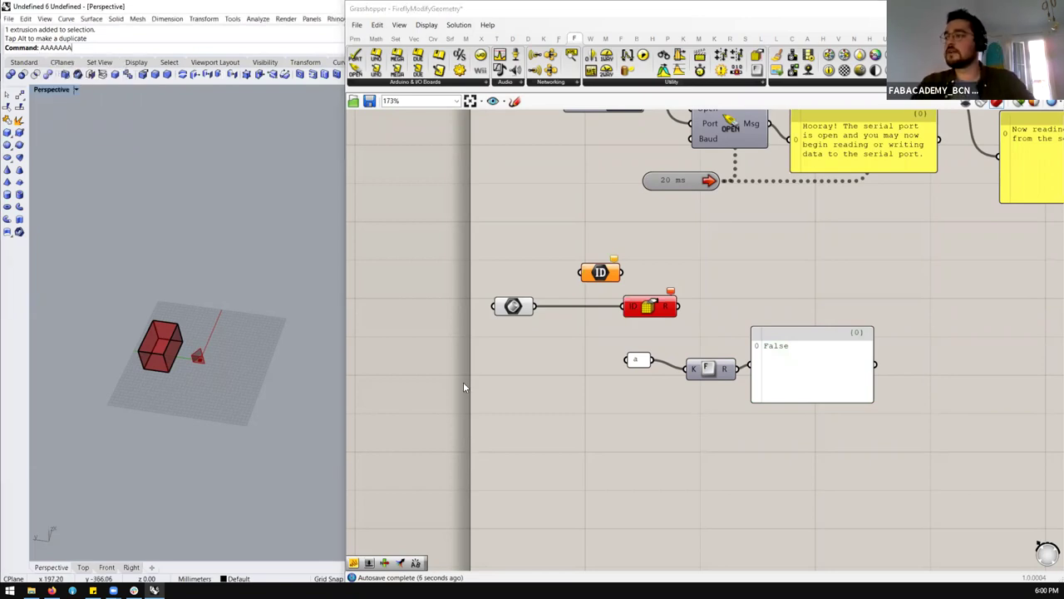
# Step: Connect the 20 ms timer to the Is Key Pressed component
pyautogui.doubleClick(509, 424)
pyautogui.moveTo(716, 181); pyautogui.dragTo(724, 367)
pyautogui.click(403, 398)
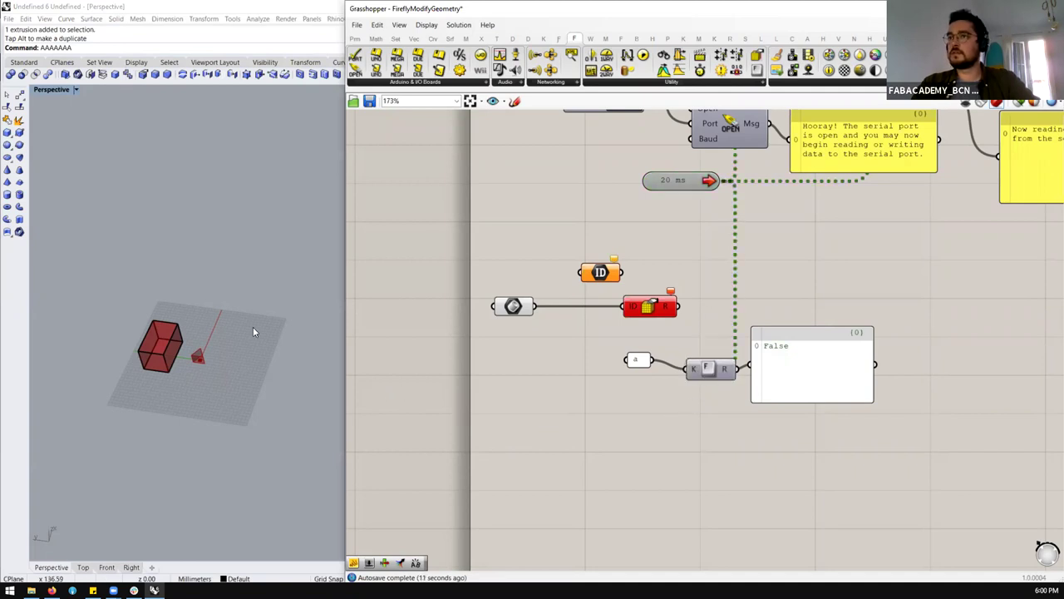
# Step: Clear the Rhino command line and test the timer-driven key detection by entering the letter a repeatedly
pyautogui.press('Escape')
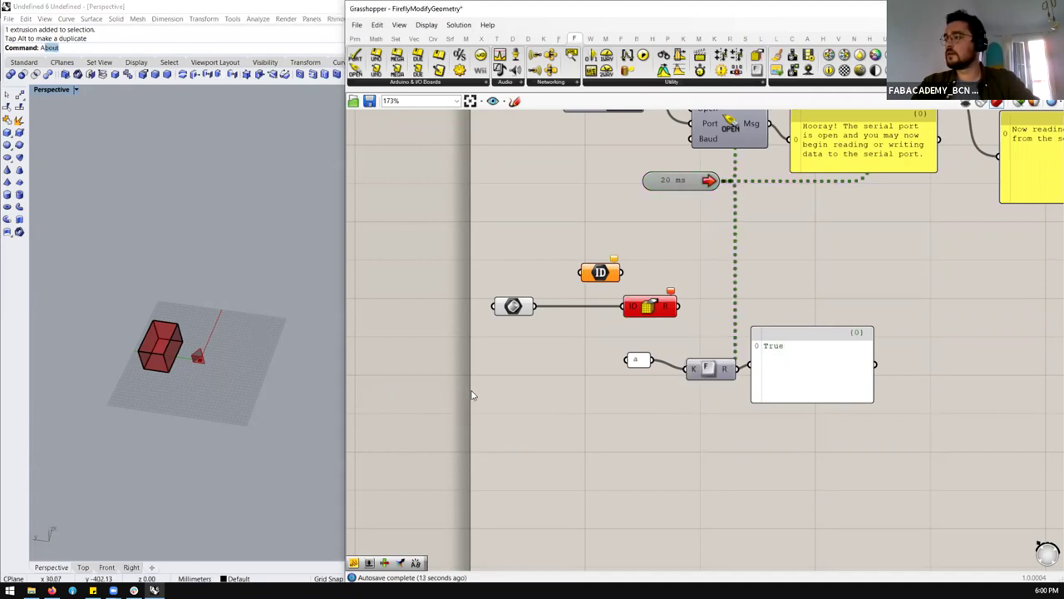
pyautogui.write('AAa')
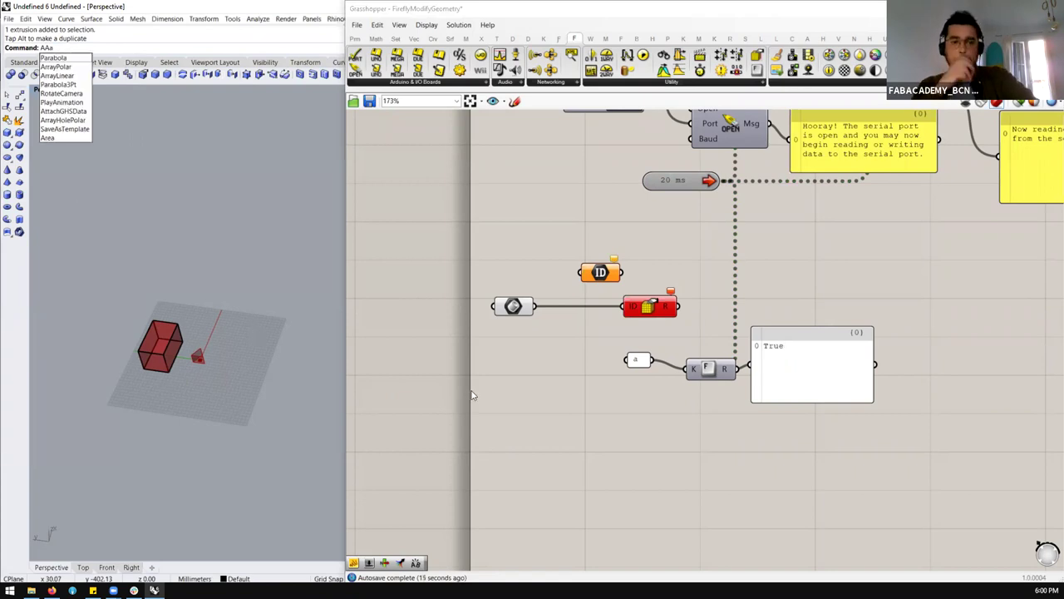
pyautogui.write('aaaaa')
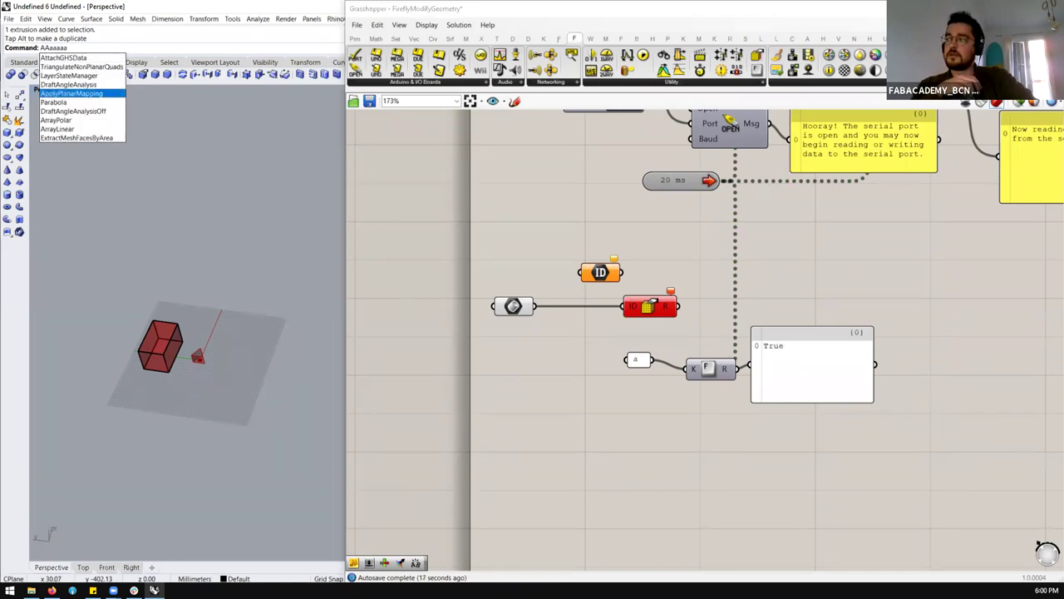
pyautogui.write('aaaaaaaa')
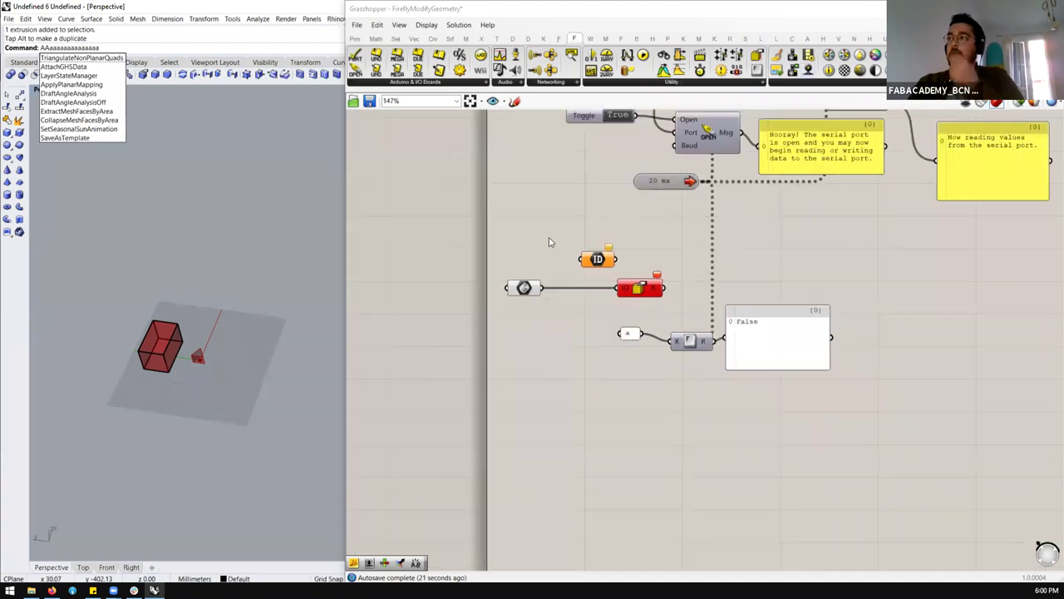
# Step: Delete all the components of the definition from the Grasshopper canvas
pyautogui.scroll(-5, 551, 240)
pyautogui.moveTo(910, 150); pyautogui.dragTo(547, 322)
pyautogui.press('Delete')
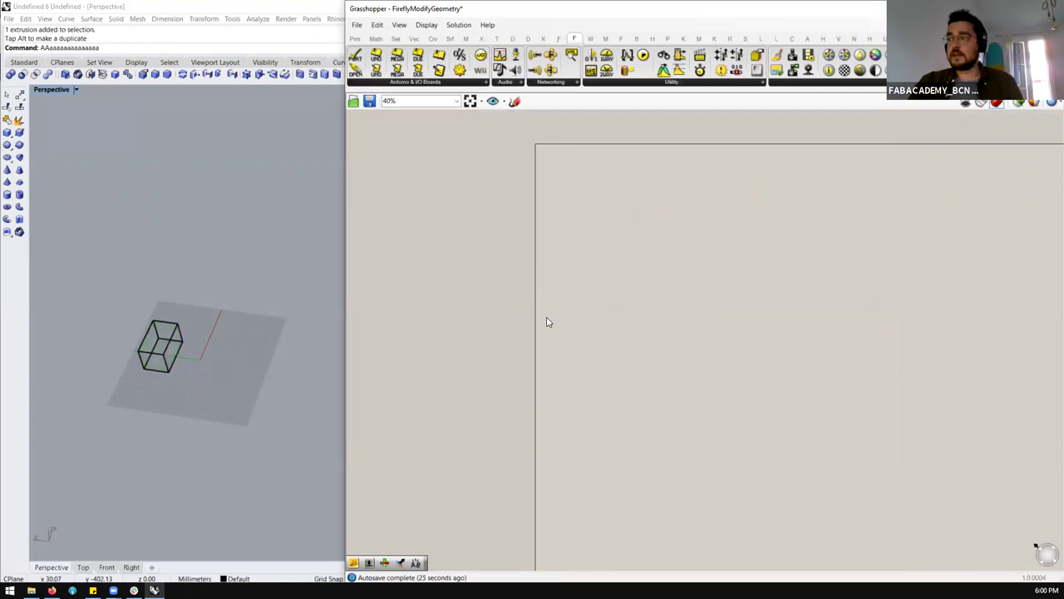
# Step: Switch to Firefox and open the Firefly Grasshopper Plugin link from the list of class requirements
pyautogui.click(52, 591)
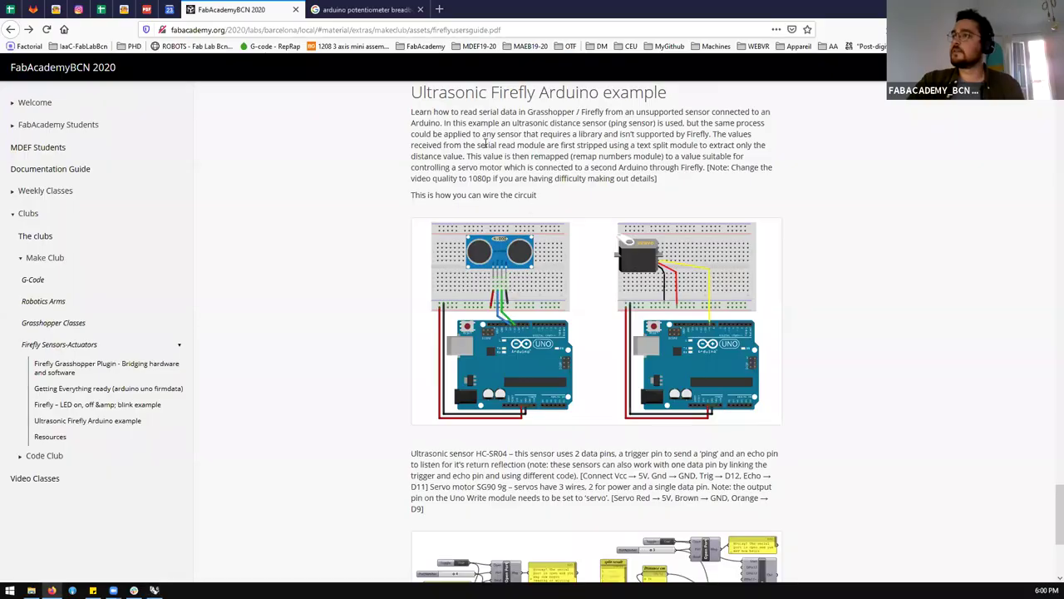
pyautogui.scroll(20, 328, 233)
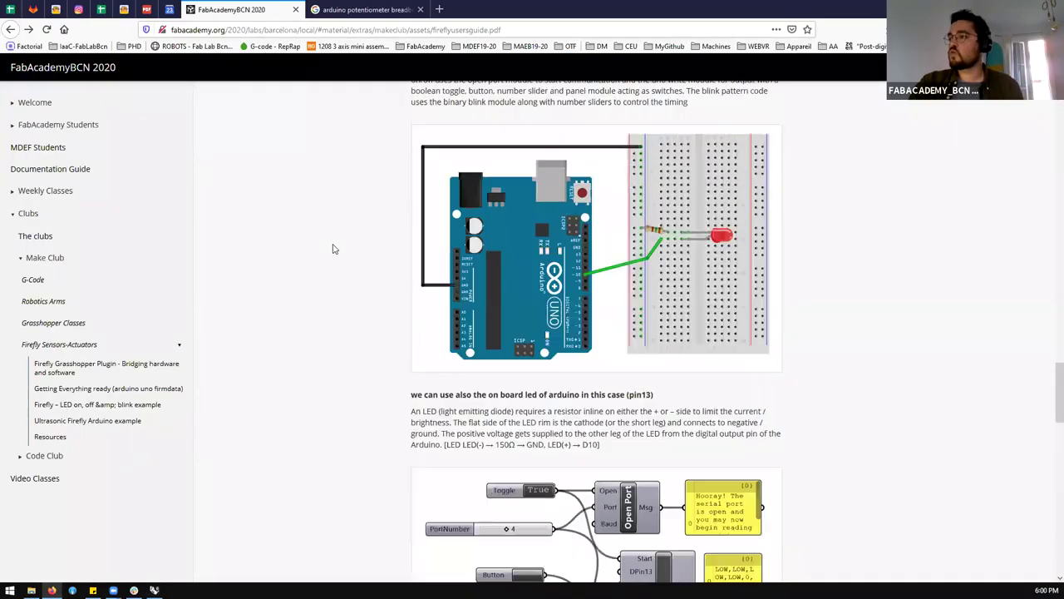
pyautogui.scroll(10, 466, 281)
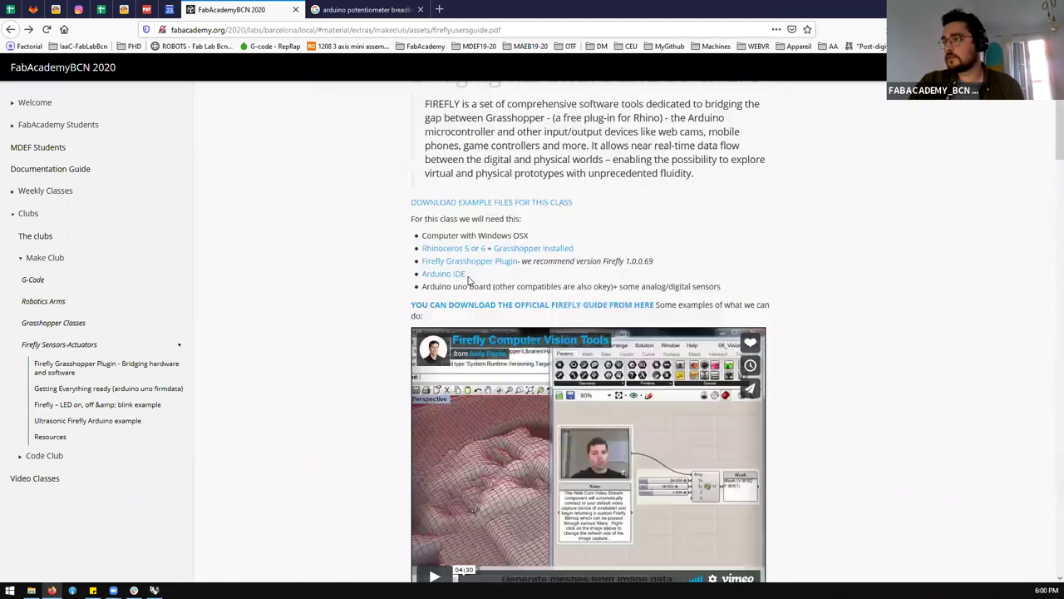
pyautogui.scroll(-1, 470, 282)
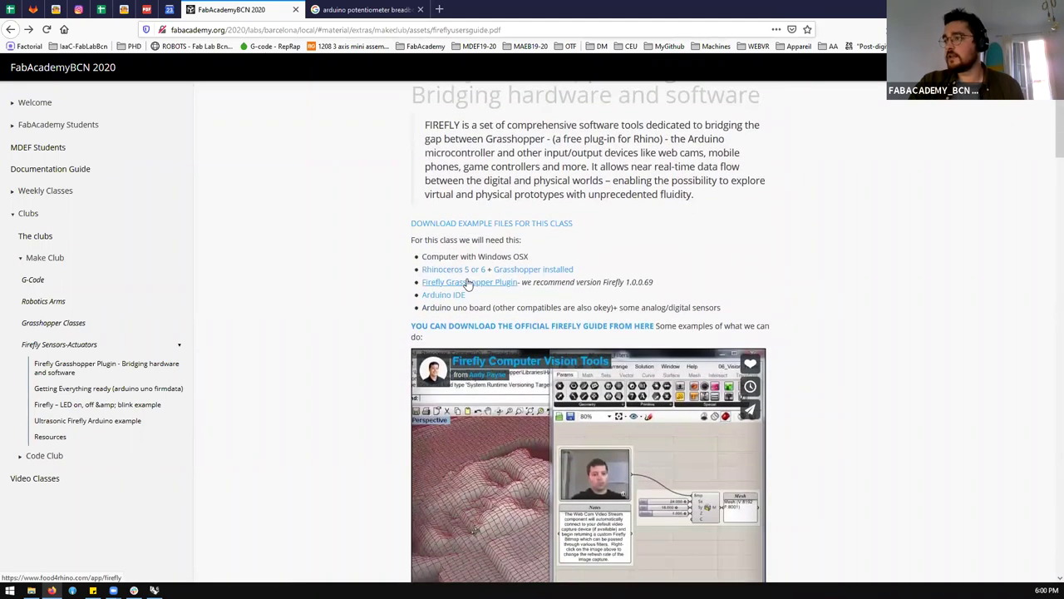
pyautogui.click(468, 283)
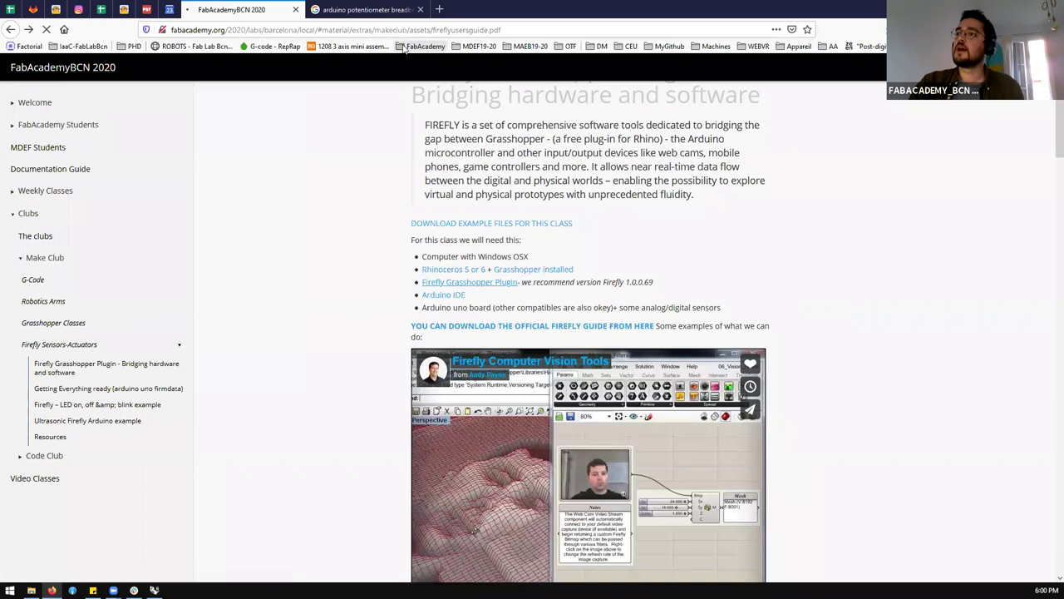
pyautogui.scroll(1, 359, 151)
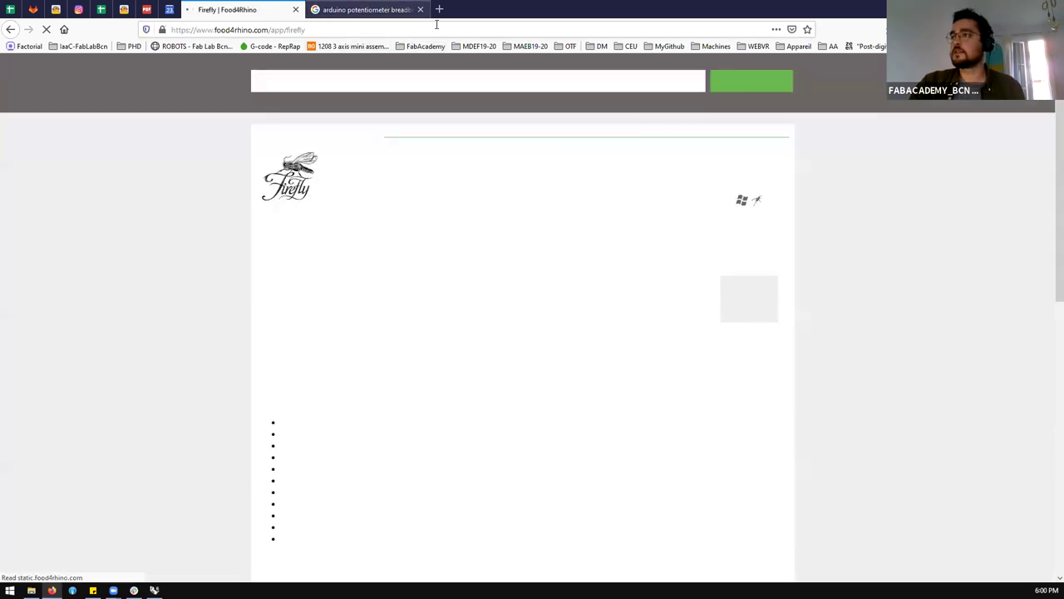
# Step: Close the Arduino potentiometer breadboard image search and return to the Firefly page on Food4Rhino
pyautogui.click(391, 9)
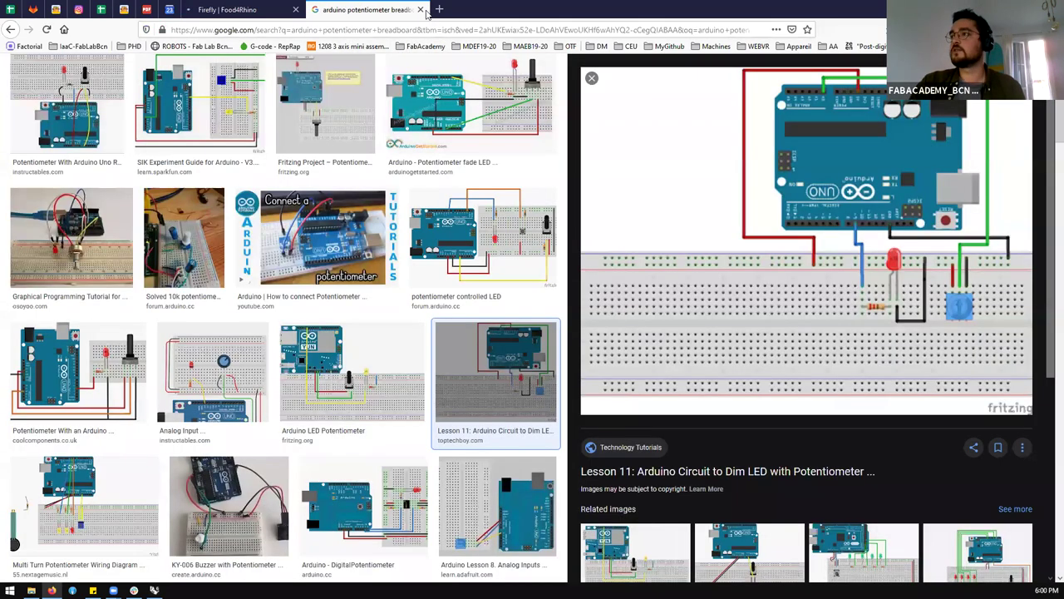
pyautogui.click(420, 9)
pyautogui.scroll(1, 398, 281)
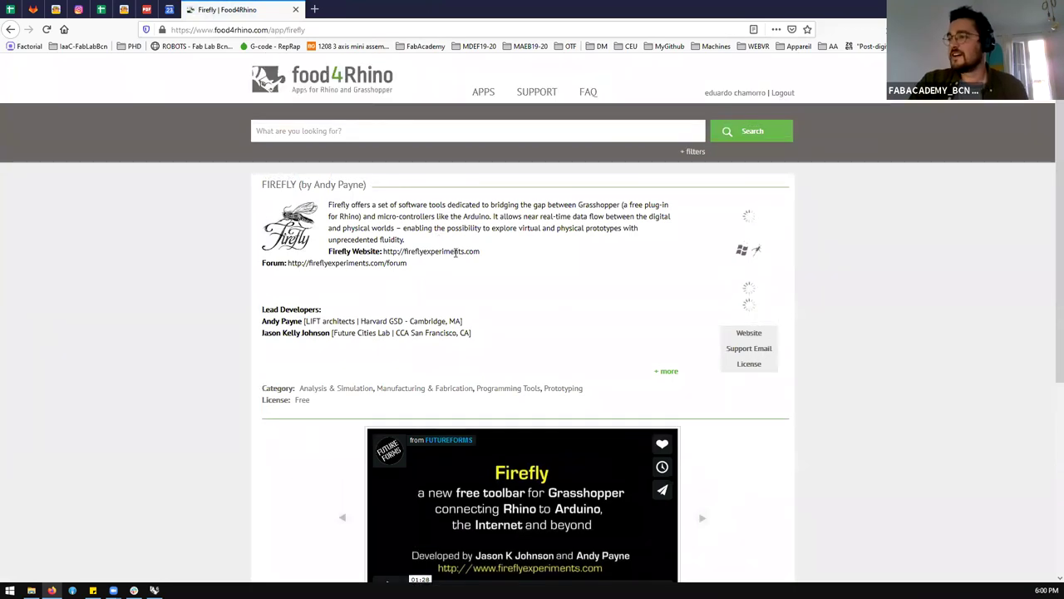
# Step: Copy the fireflyexperiments.com address from the Food4Rhino page, look it up in a new browser tab and open the Firefly Experiments site
pyautogui.moveTo(452, 254); pyautogui.dragTo(386, 262)
pyautogui.hotkey('ctrl', 'c')
pyautogui.hotkey('ctrl', 't')
pyautogui.hotkey('ctrl', 'v')
pyautogui.press('Return')
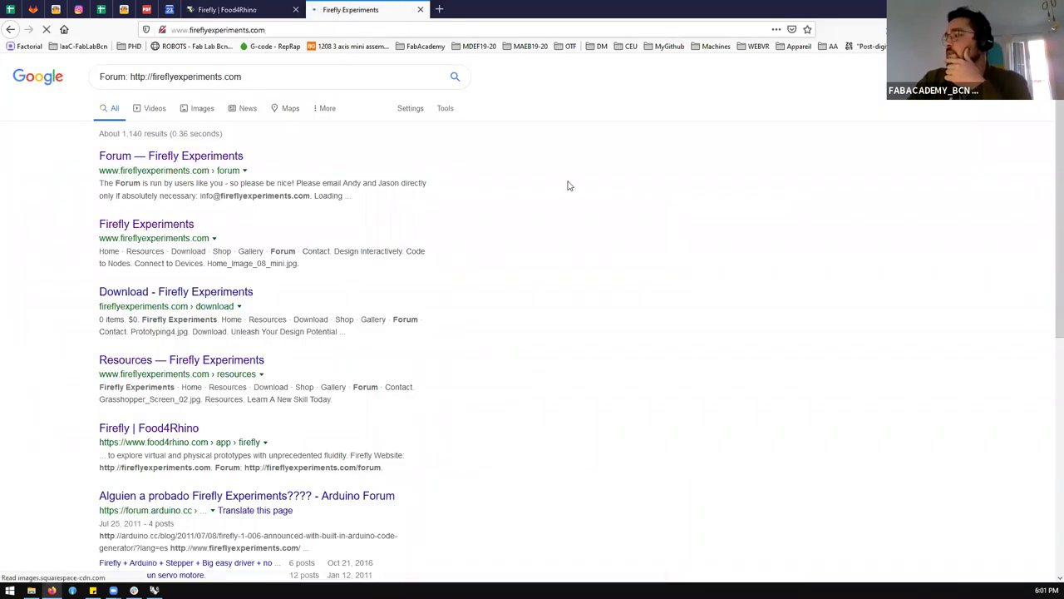
pyautogui.scroll(-5, 598, 174)
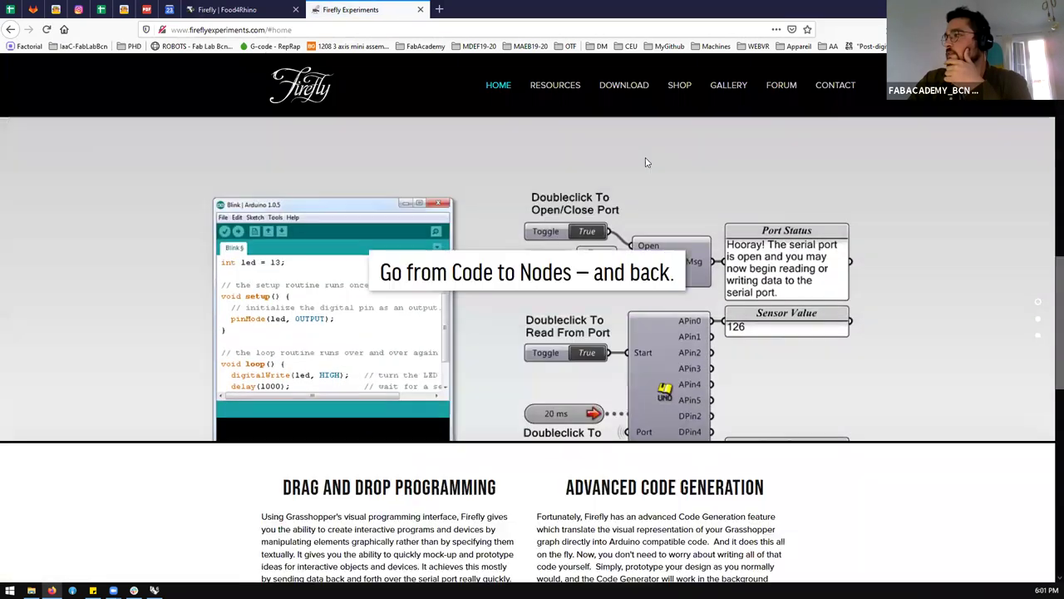
# Step: Open the Firefly Experiments gallery and play the Robotic Milling of Sound video, skipping ahead in it
pyautogui.click(728, 85)
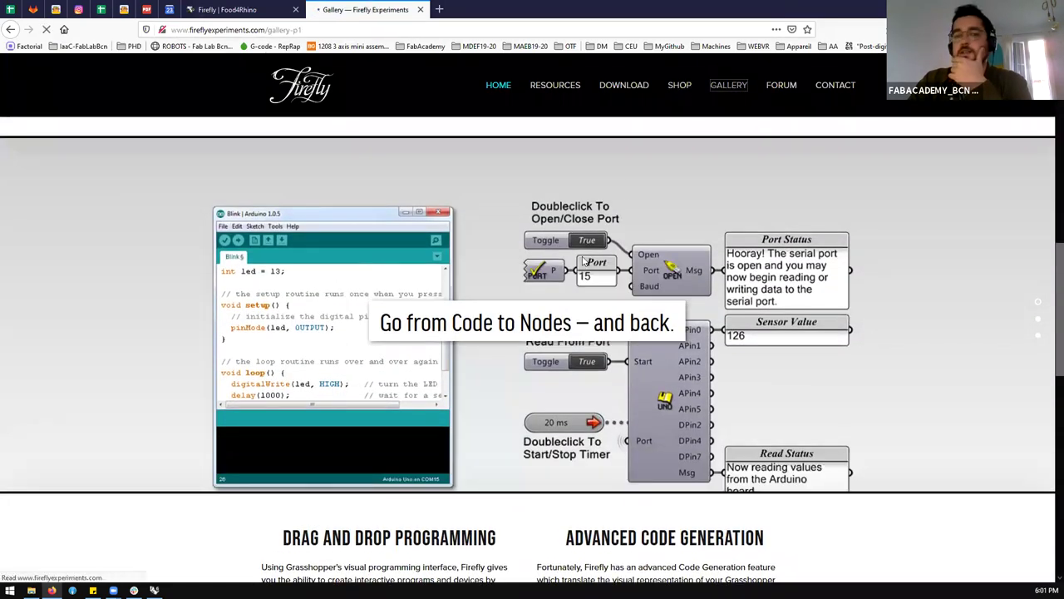
pyautogui.scroll(-10, 590, 268)
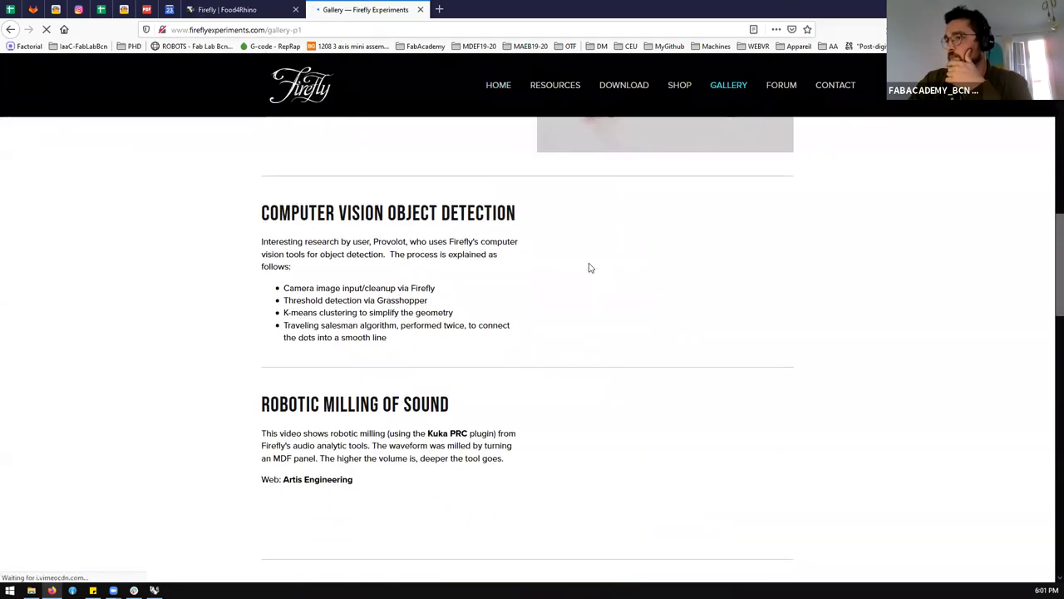
pyautogui.scroll(-2, 590, 268)
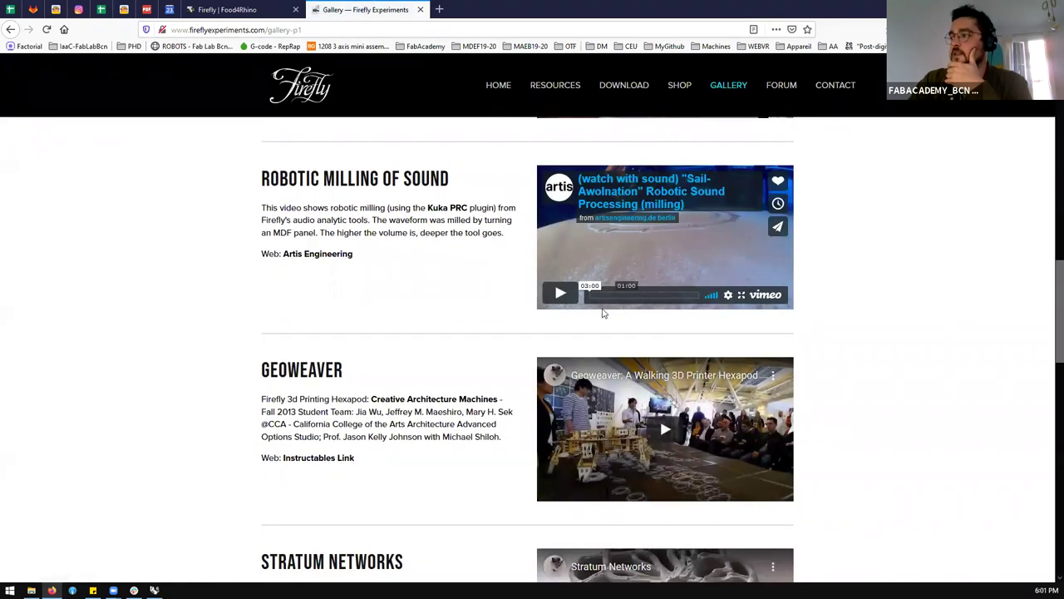
pyautogui.click(563, 292)
pyautogui.click(618, 295)
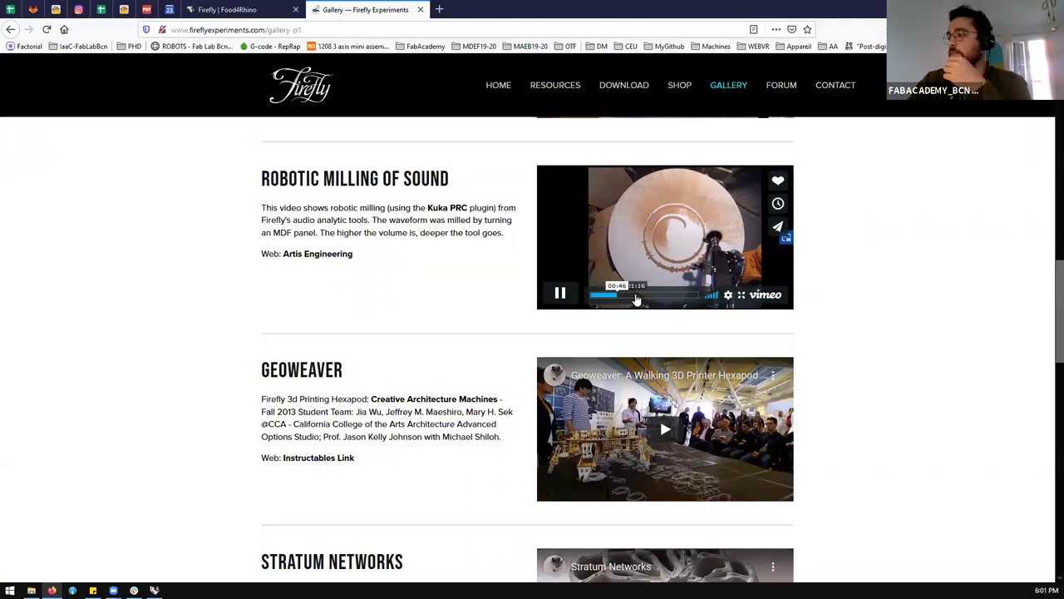
# Step: Open the gallery's Buoyant Depositions project video on Vimeo
pyautogui.scroll(-5, 546, 325)
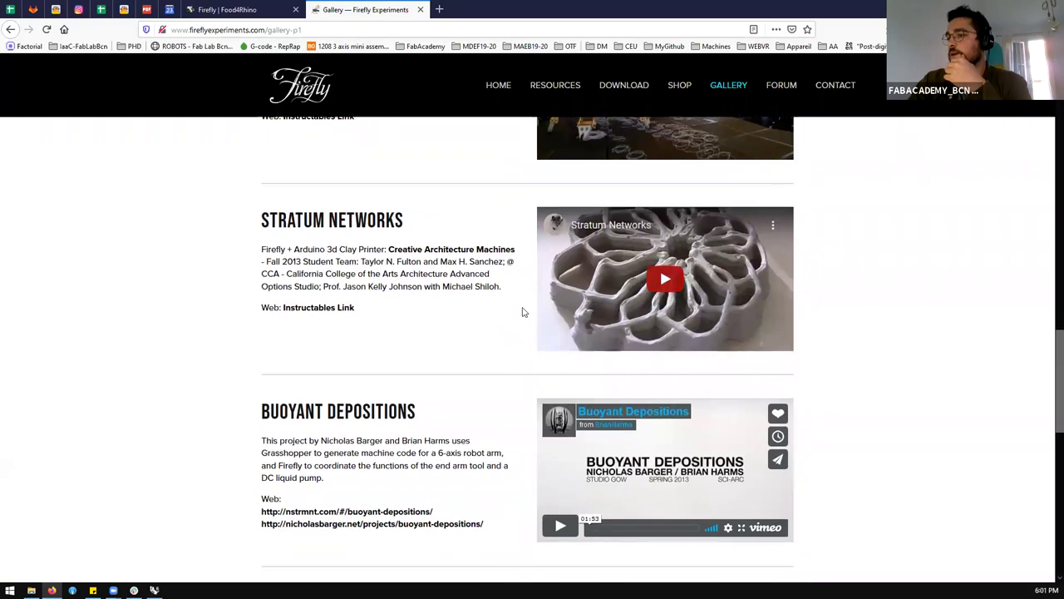
pyautogui.scroll(-4, 522, 312)
pyautogui.scroll(1, 522, 312)
pyautogui.click(632, 188)
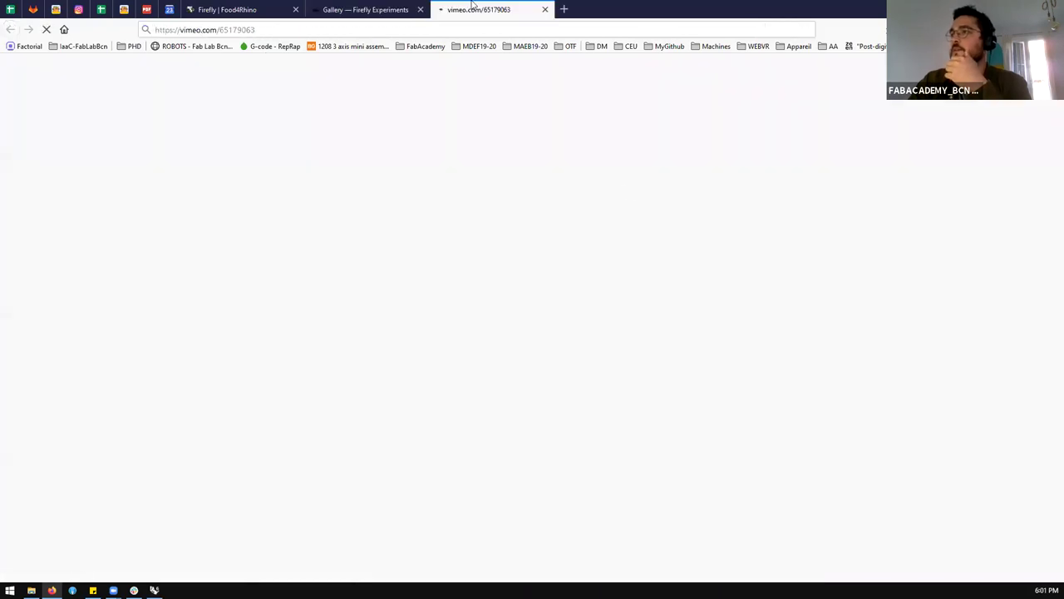
# Step: Close the Firefly gallery page and skip ahead to about 00:12 in the Buoyant Depositions video
pyautogui.click(419, 9)
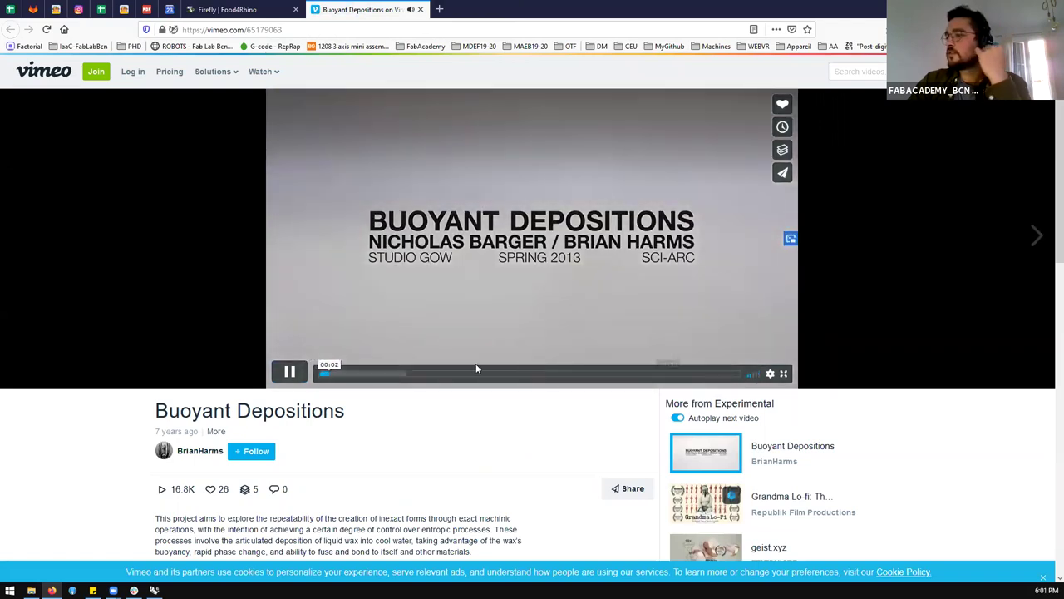
pyautogui.click(350, 375)
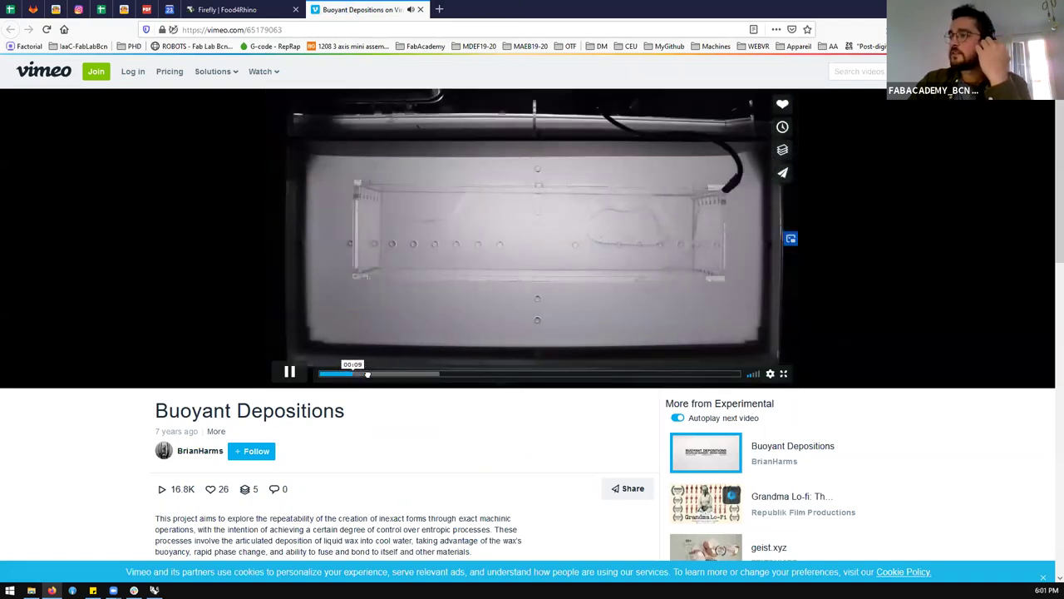
pyautogui.click(367, 375)
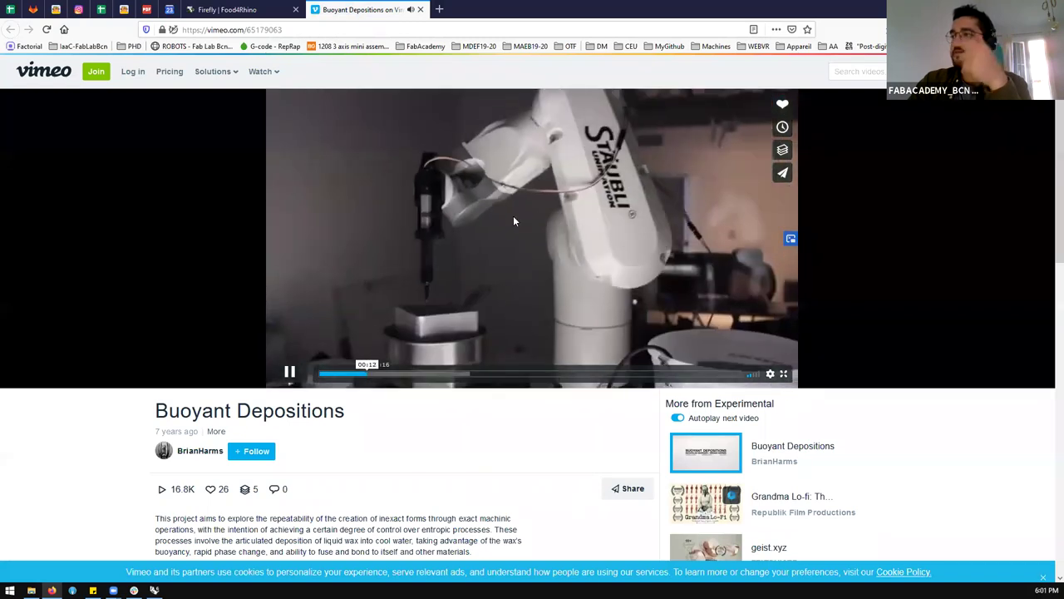